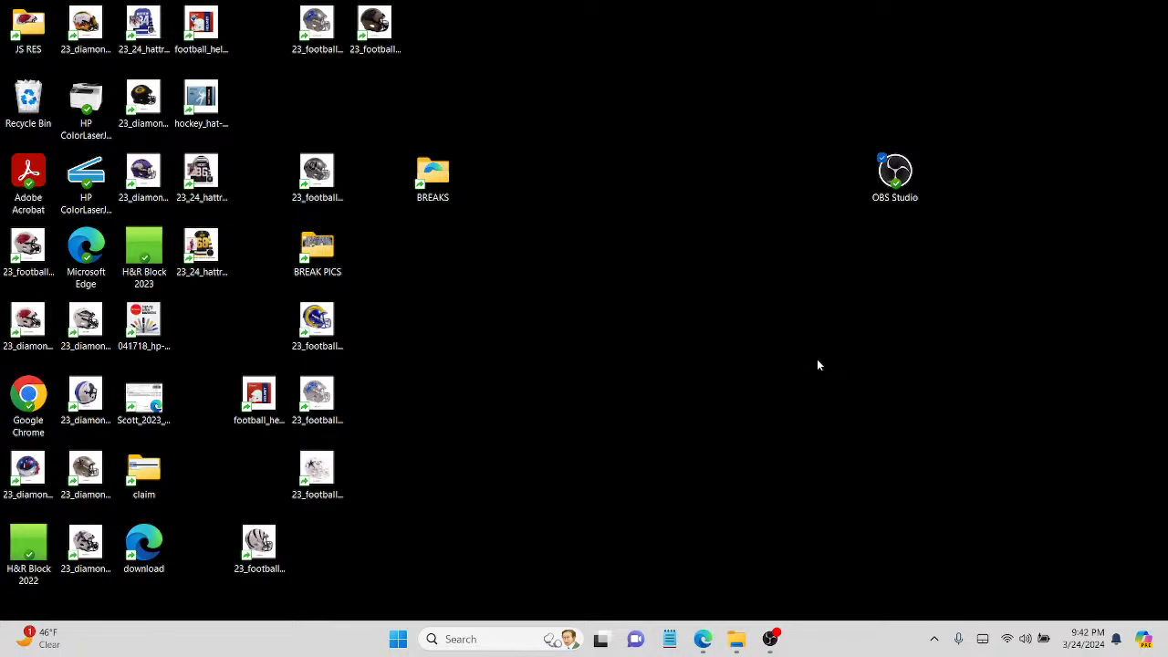
# Restore the OBS Studio window from the taskbar
pyautogui.click(783, 641)
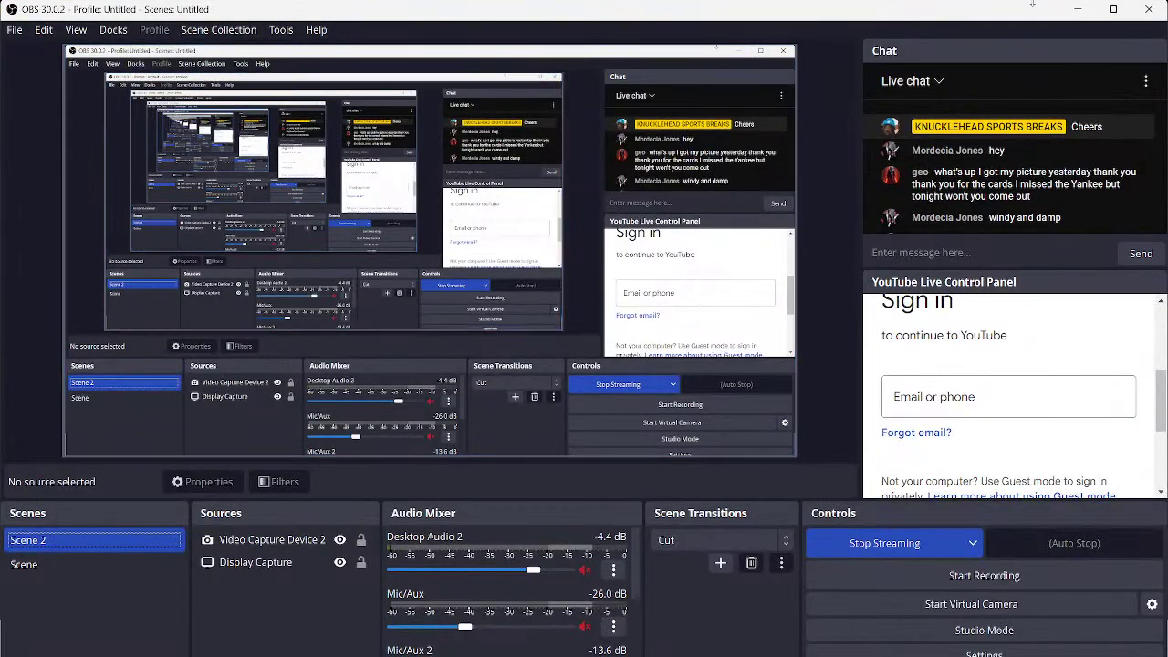
# Minimize OBS Studio after checking the stream, leaving the desktop visible
pyautogui.click(1078, 9)
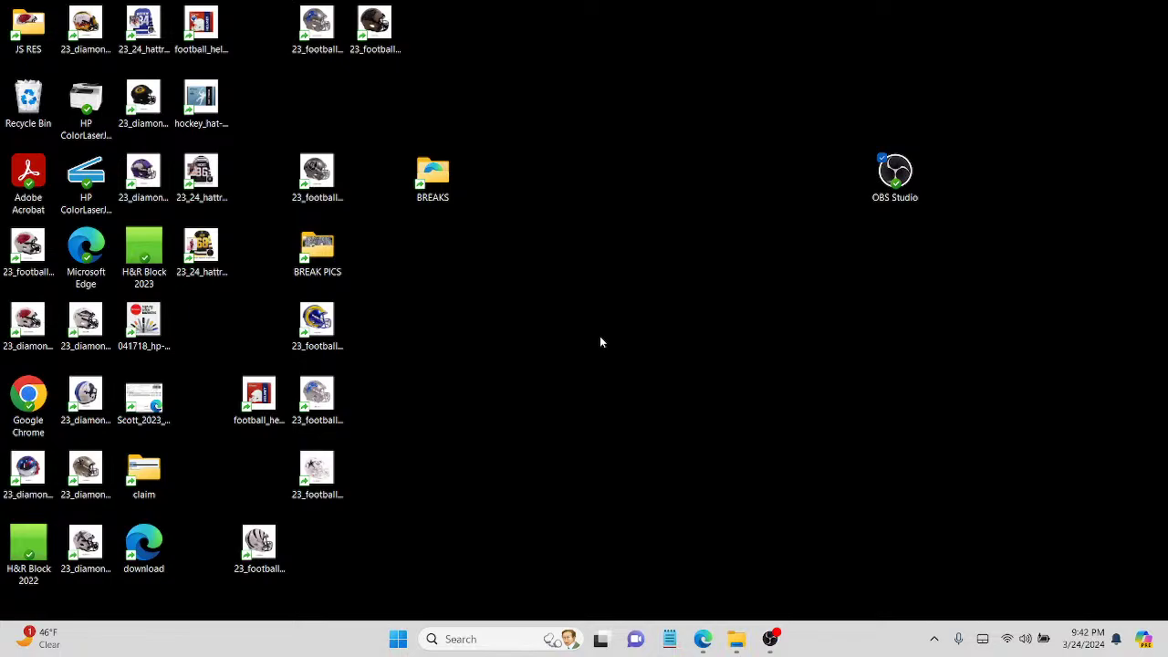
# Bring up the card-break spreadsheet and go to the 7$ 2 FOR 13$ JRS CARD SERIES sheet
pyautogui.click(706, 640)
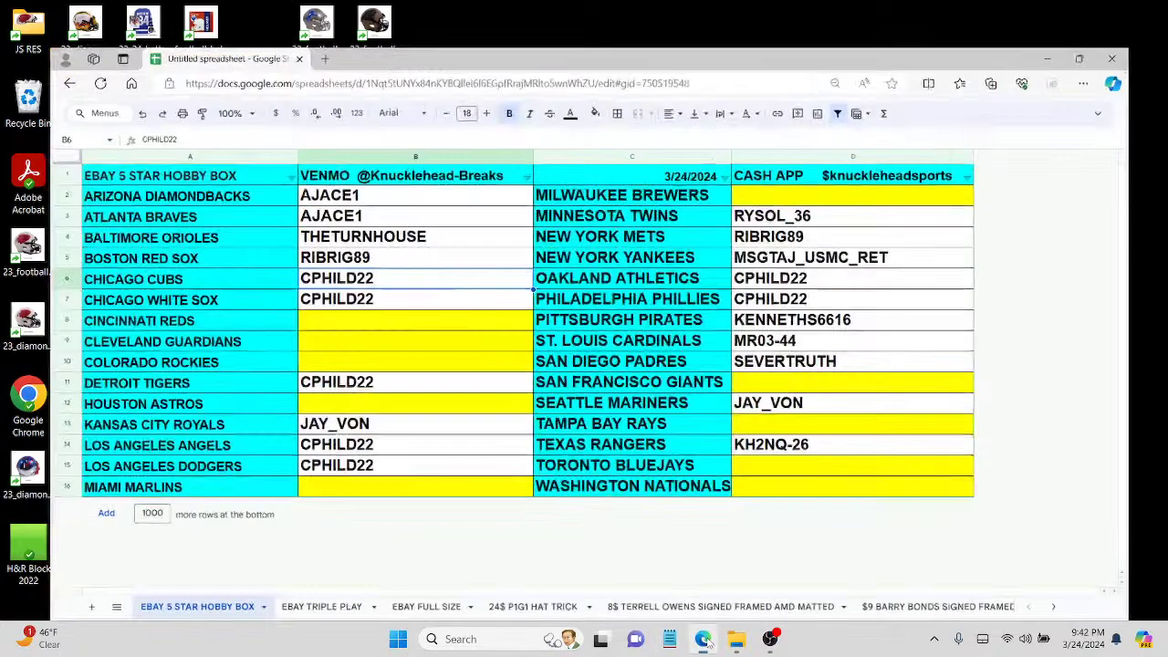
pyautogui.click(1089, 607)
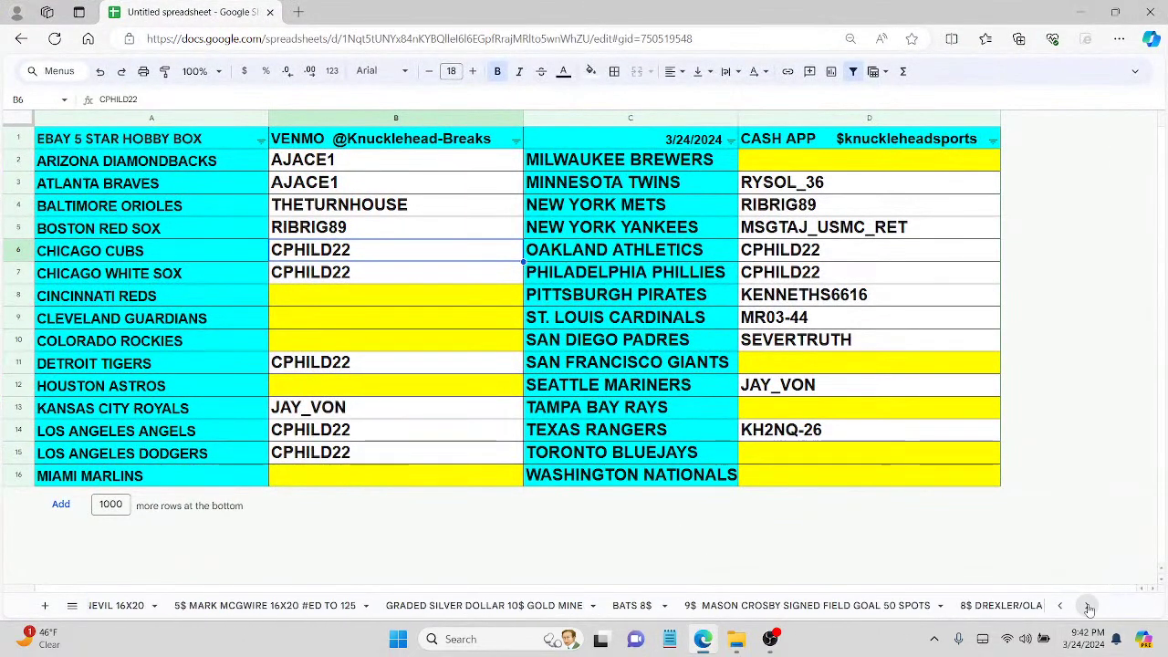
pyautogui.click(1089, 607)
pyautogui.click(1089, 607)
pyautogui.click(636, 602)
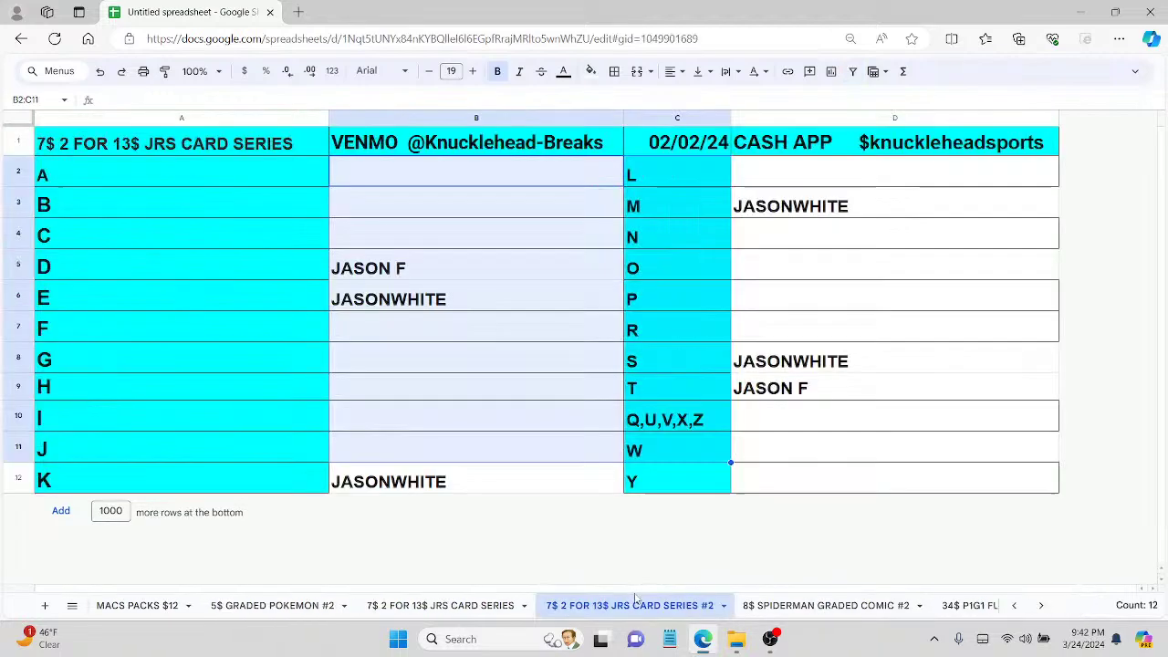
pyautogui.click(472, 599)
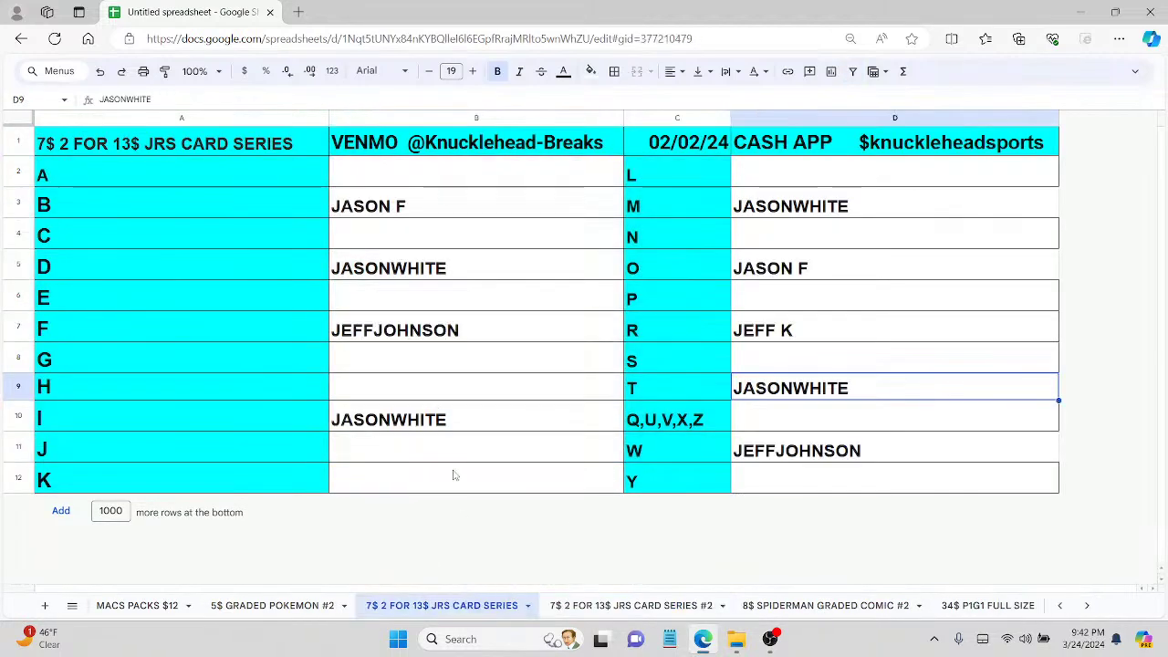
# Enter the buyer's name in B12 (slot K) and copy it into D8, B6 and D2
pyautogui.click(401, 490)
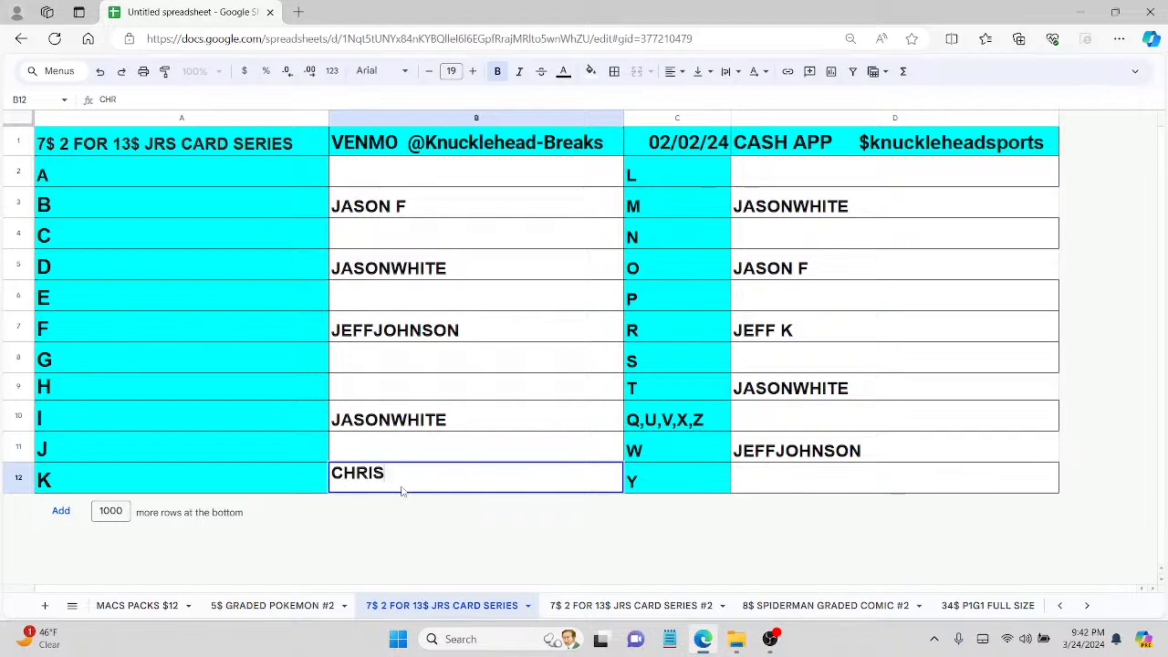
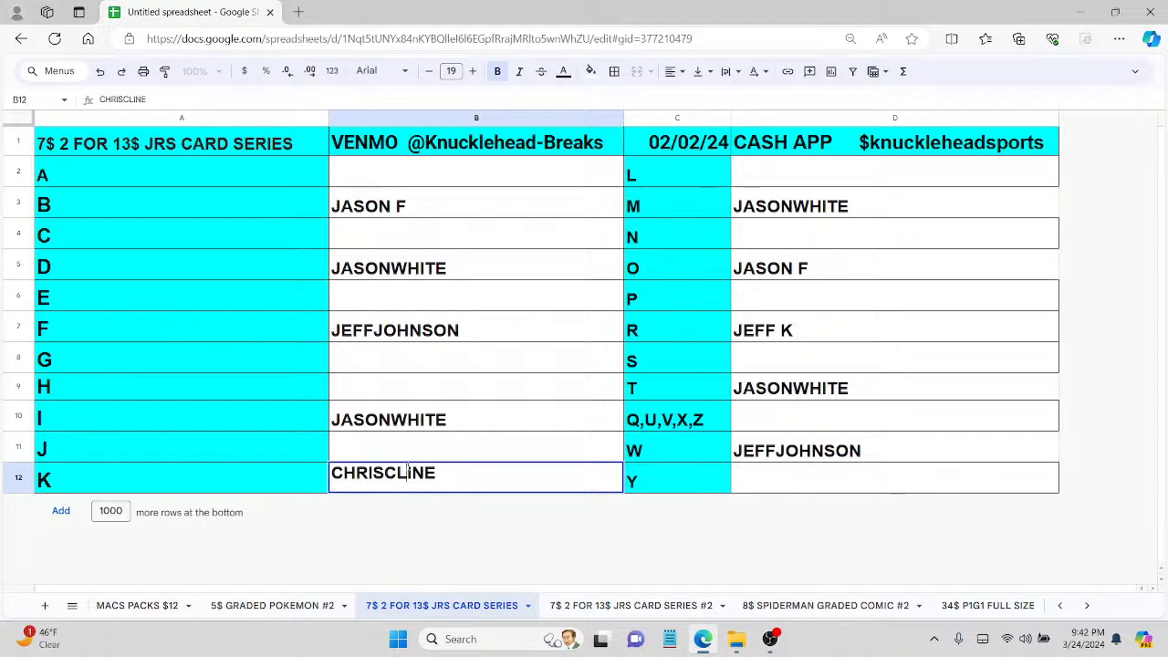
pyautogui.doubleClick(408, 472)
pyautogui.hotkey('ctrl', 'c')
pyautogui.click(890, 358)
pyautogui.hotkey('ctrl', 'v')
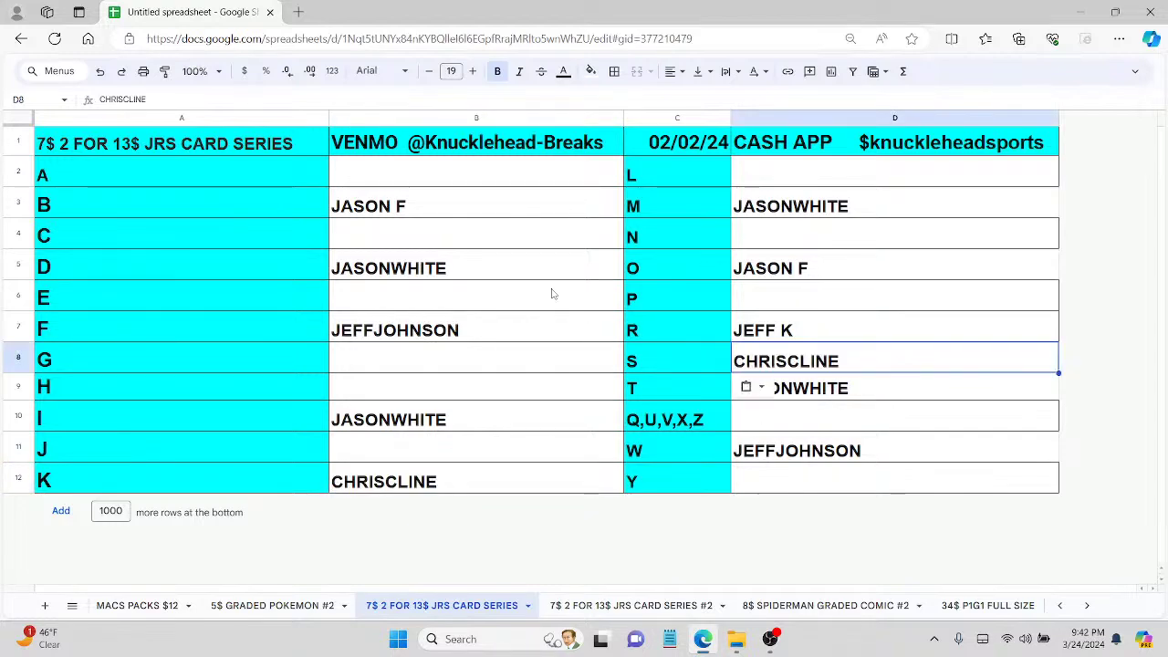
pyautogui.click(447, 290)
pyautogui.hotkey('ctrl', 'v')
pyautogui.click(890, 172)
pyautogui.hotkey('ctrl', 'v')
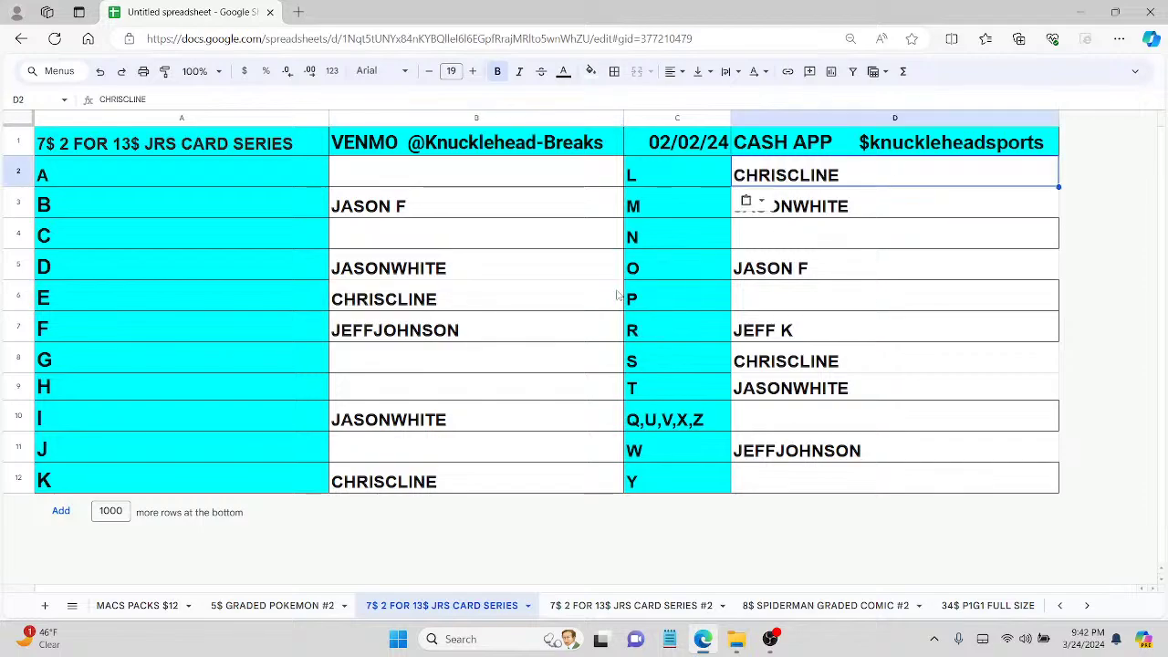
pyautogui.click(986, 605)
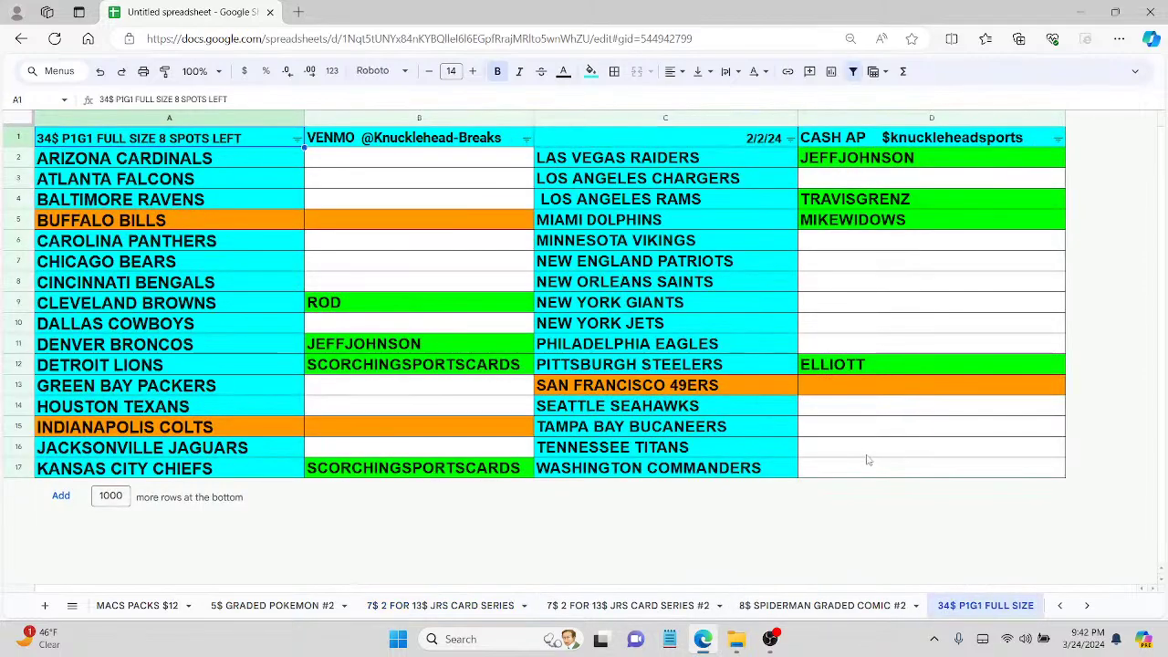
# Paste the buyer's name into D14 for Seattle Seahawks and fill that cell green
pyautogui.click(831, 407)
pyautogui.hotkey('ctrl', 'v')
pyautogui.click(591, 71)
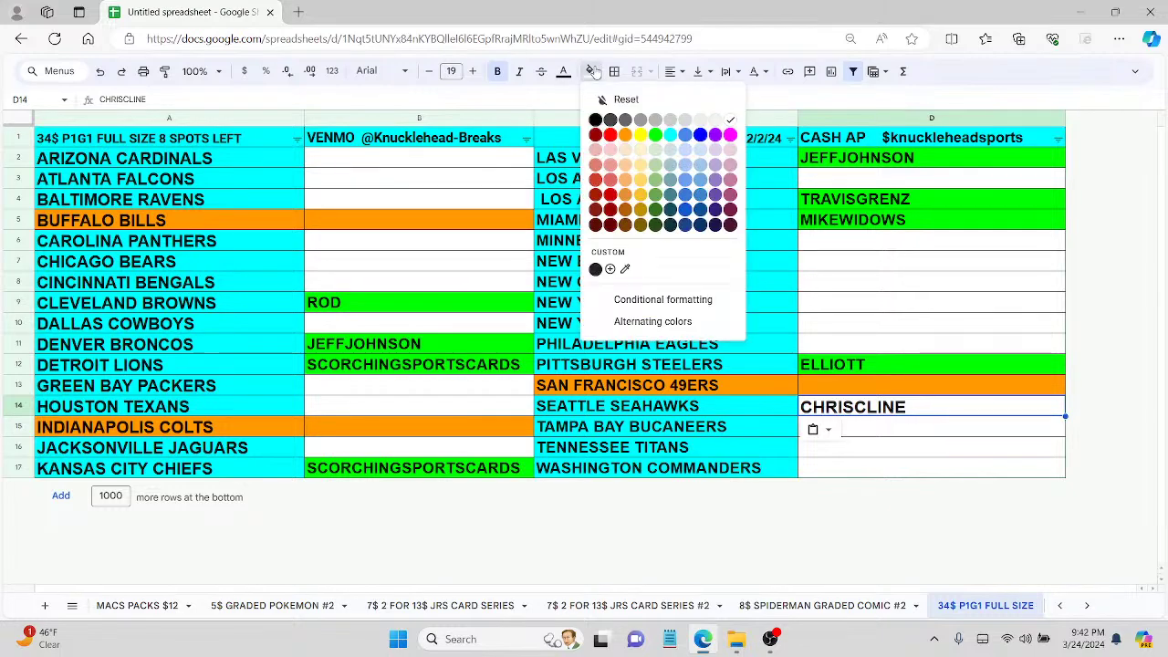
pyautogui.press('Escape')
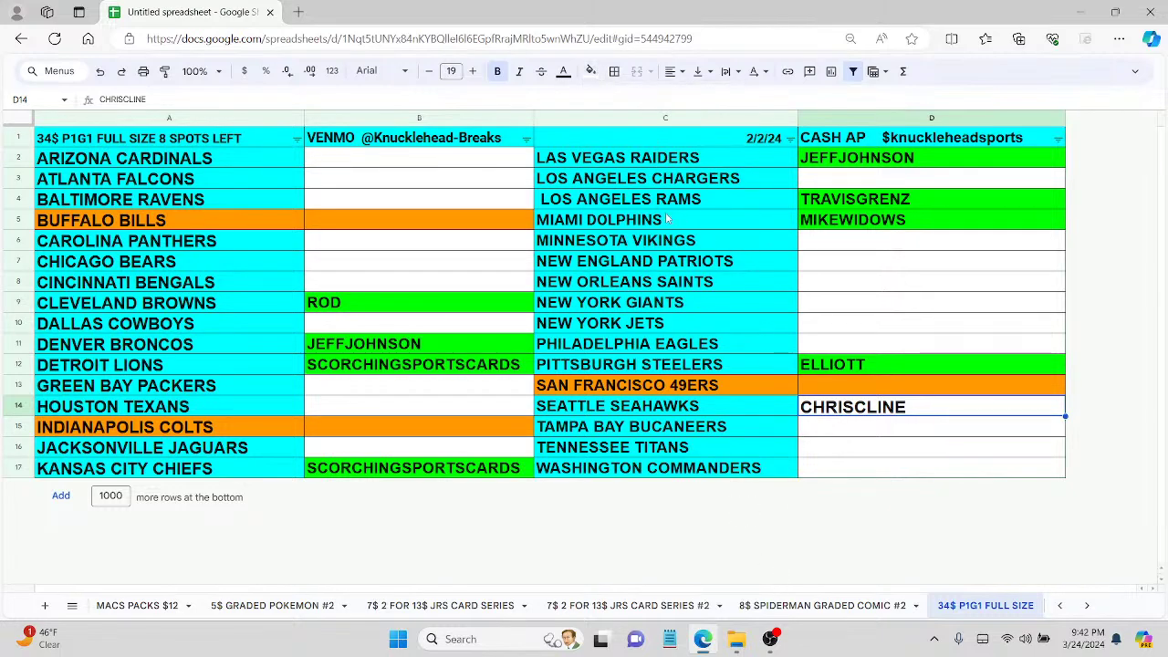
pyautogui.click(595, 73)
pyautogui.click(641, 137)
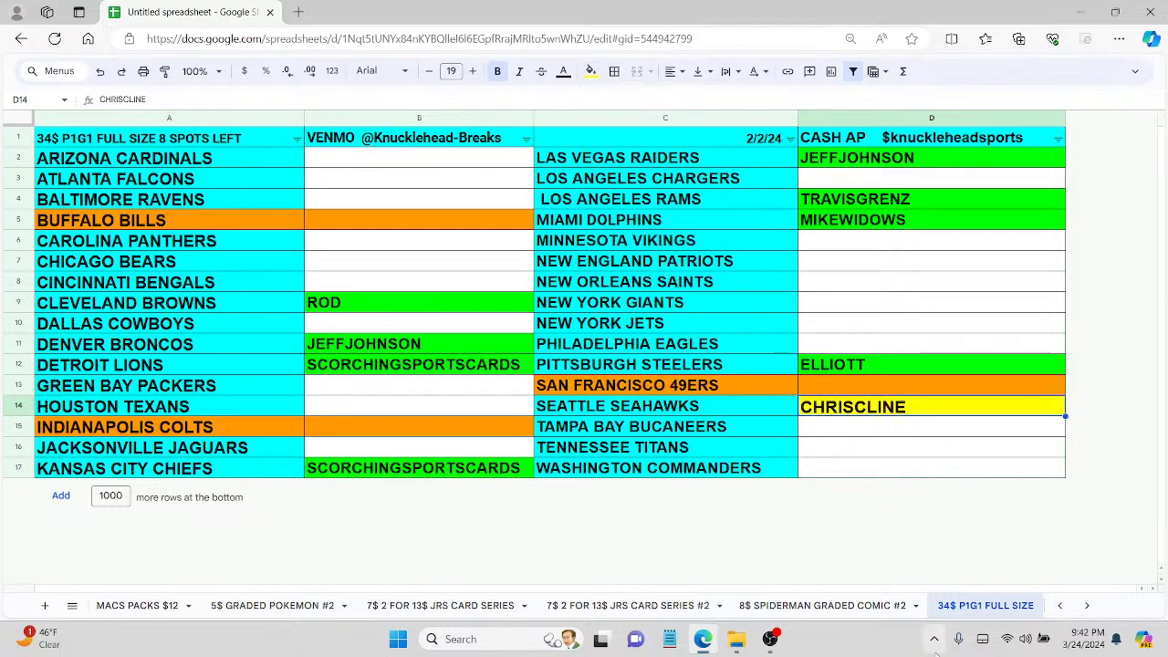
pyautogui.click(592, 73)
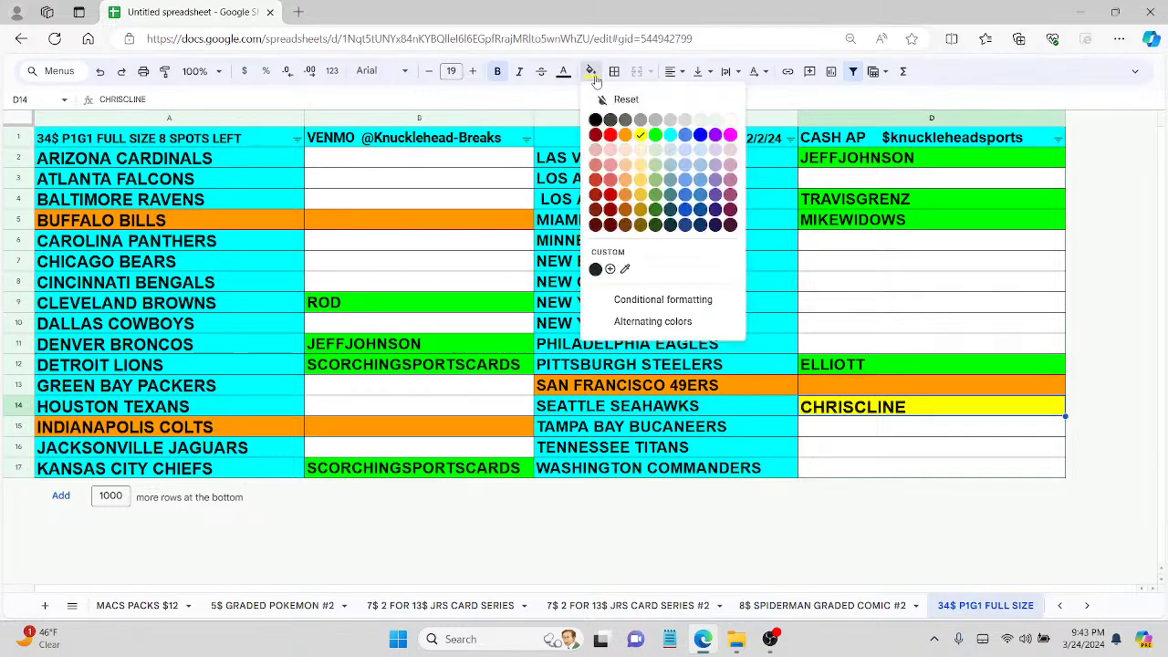
pyautogui.click(655, 136)
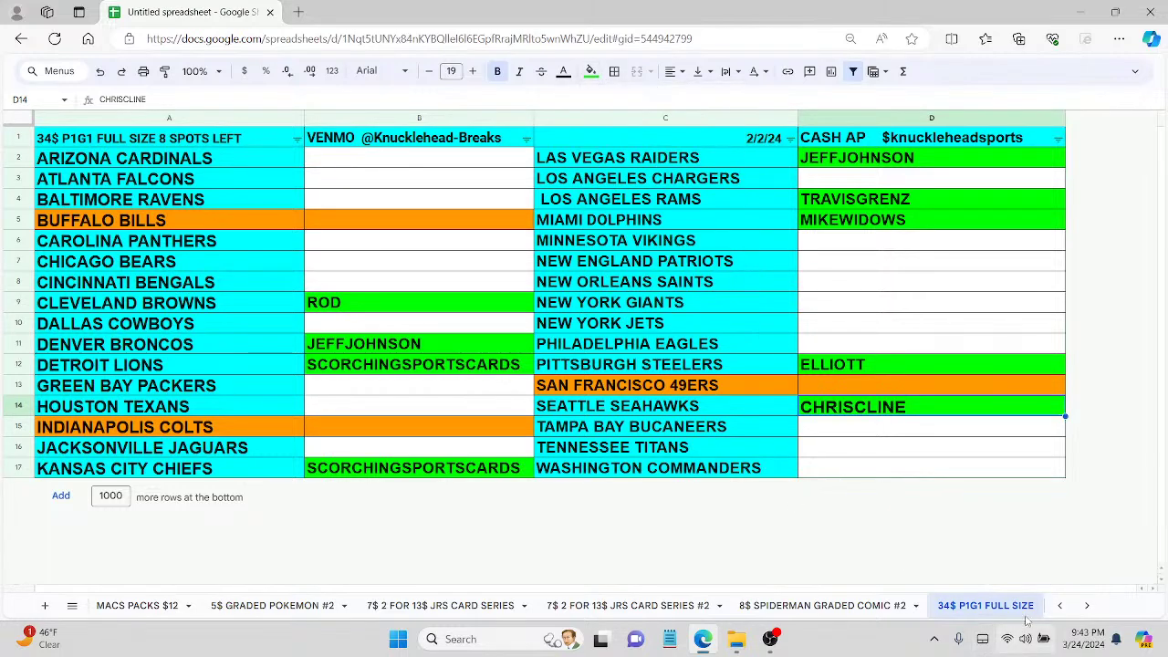
# Scroll the sheet tabs over toward the EBAY 5 STAR HOBBY BOX tab
pyautogui.click(1059, 604)
pyautogui.click(1059, 605)
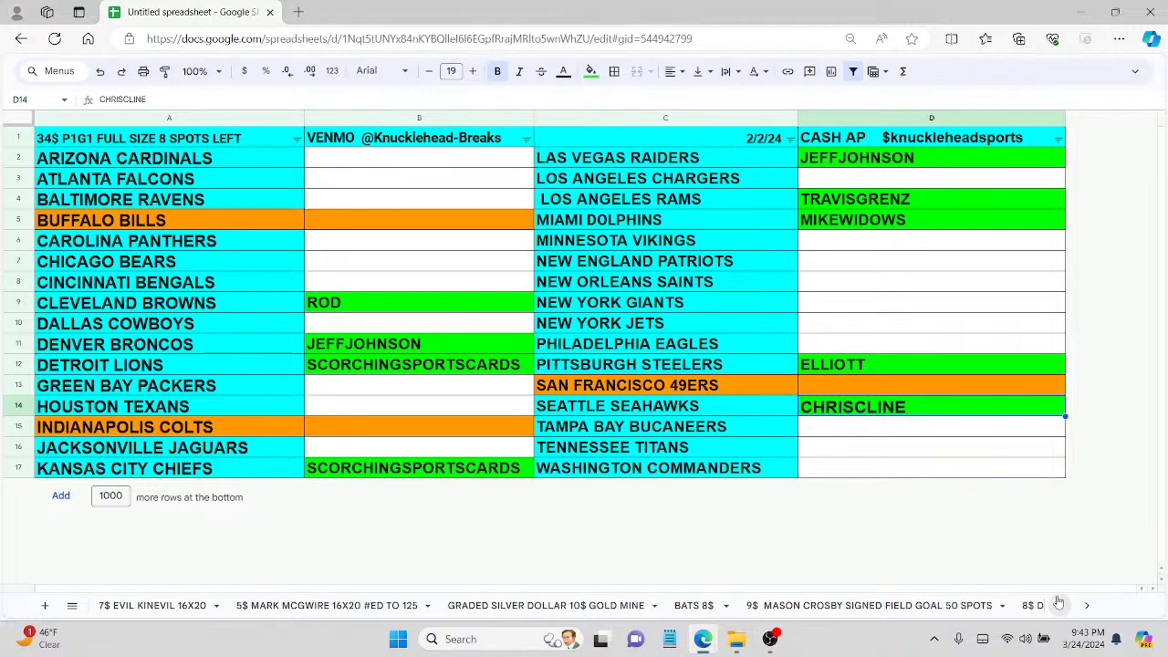
pyautogui.click(1059, 604)
pyautogui.click(1059, 605)
pyautogui.click(1059, 604)
# On the EBAY 5 STAR HOBBY BOX sheet, enter a buyer in D11 for San Francisco Giants
pyautogui.click(178, 611)
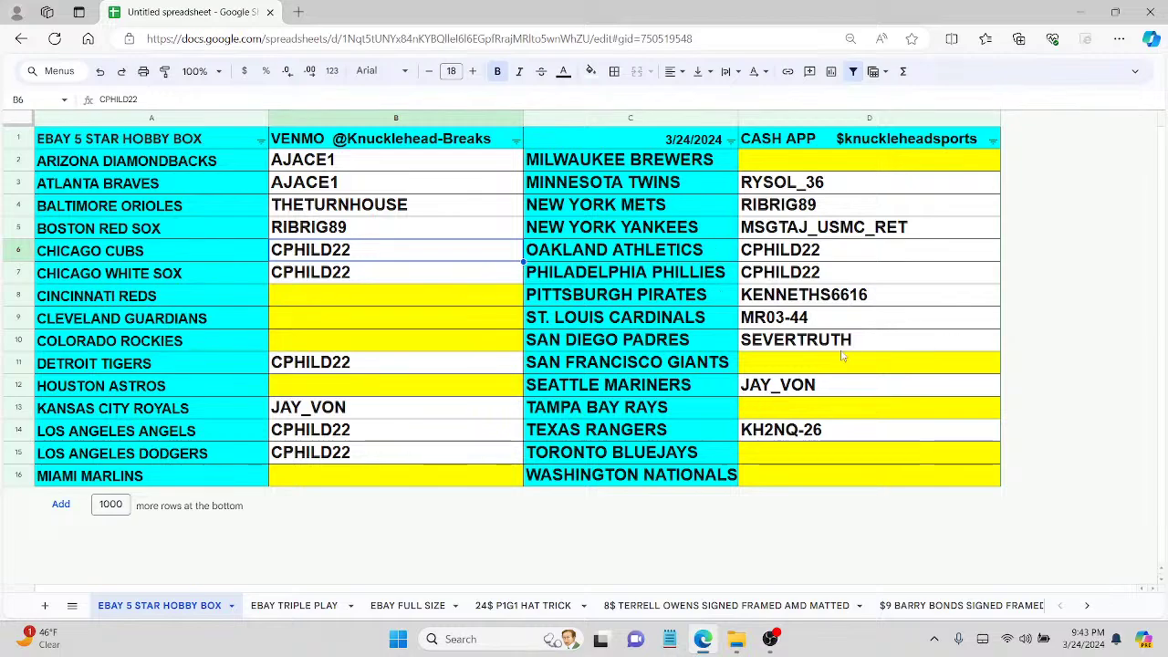
pyautogui.click(813, 363)
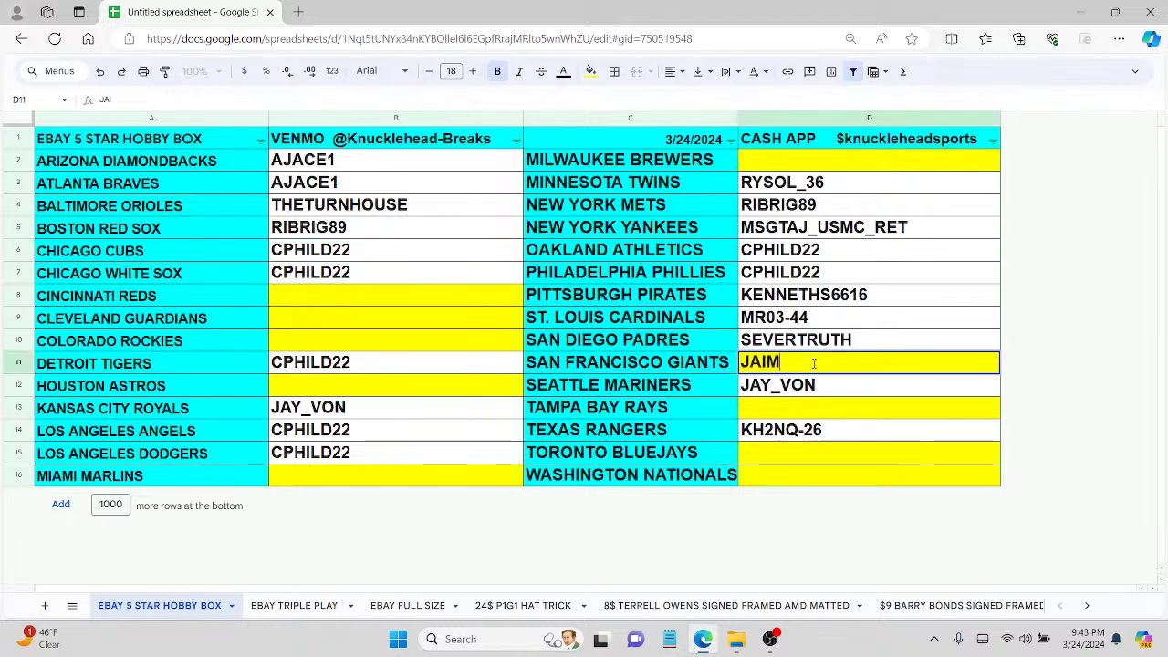
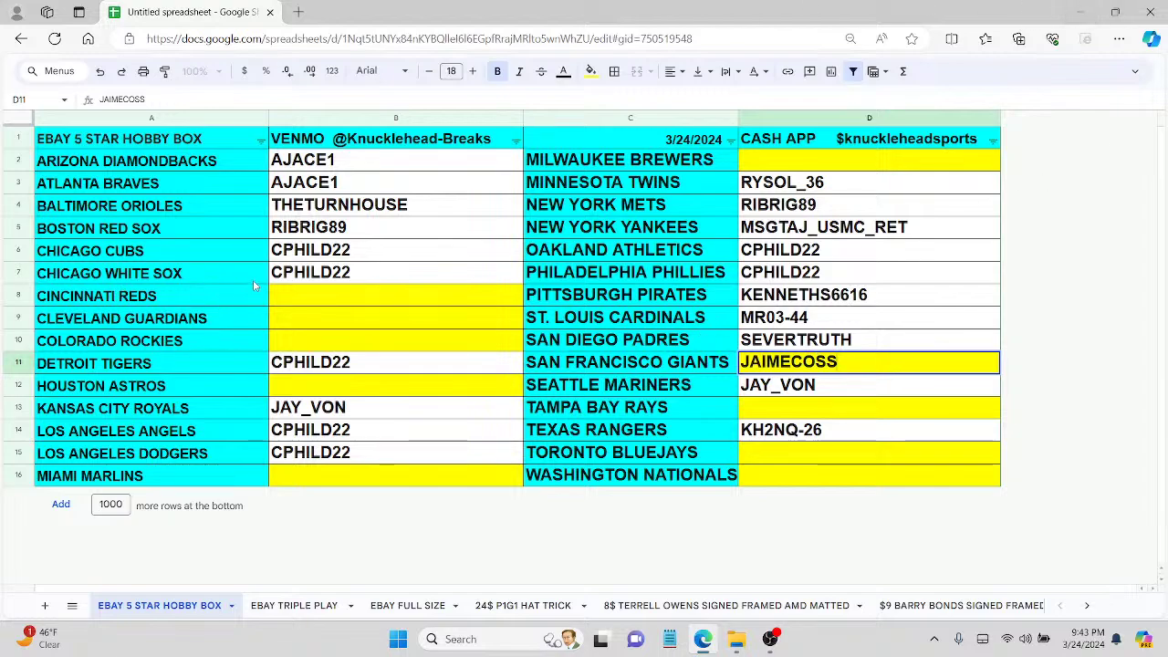
# Enter buyers for the Cincinnati Reds and Cleveland Guardians Venmo slots, fixing typos
pyautogui.click(299, 302)
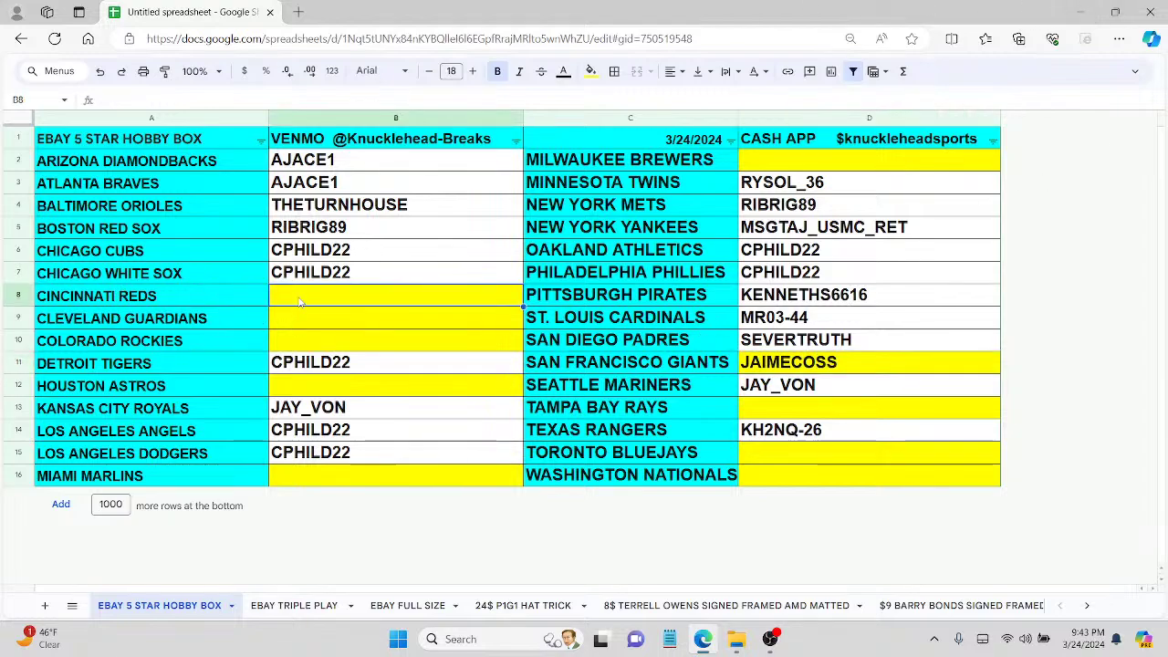
pyautogui.write('S.D.')
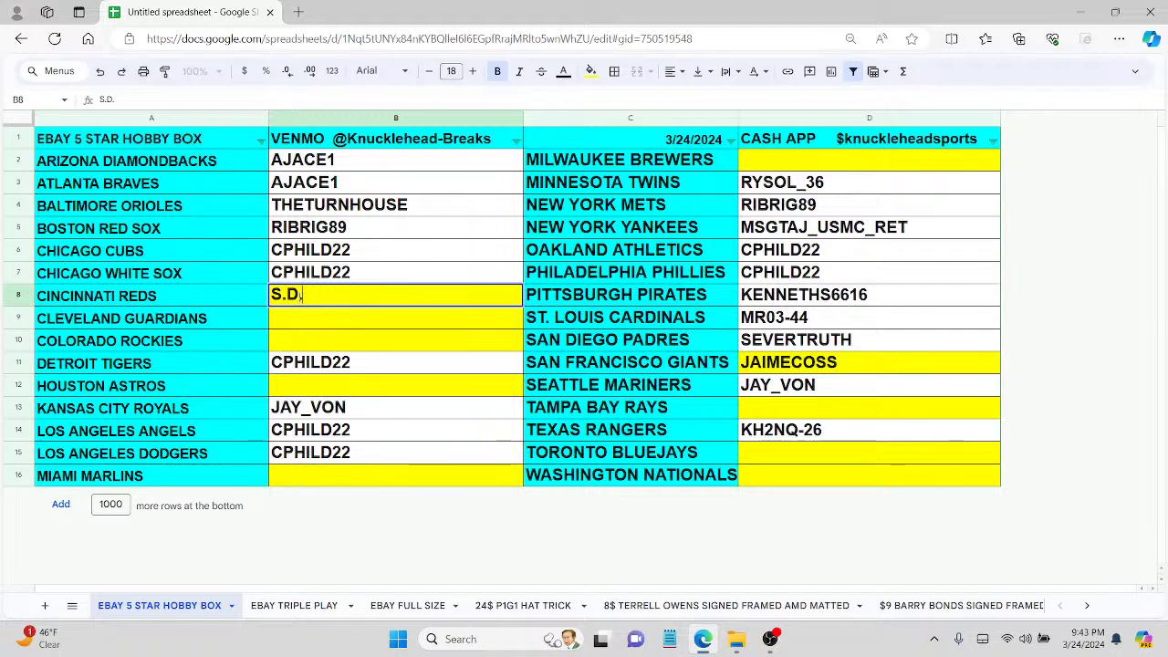
pyautogui.write('PLISSKEN')
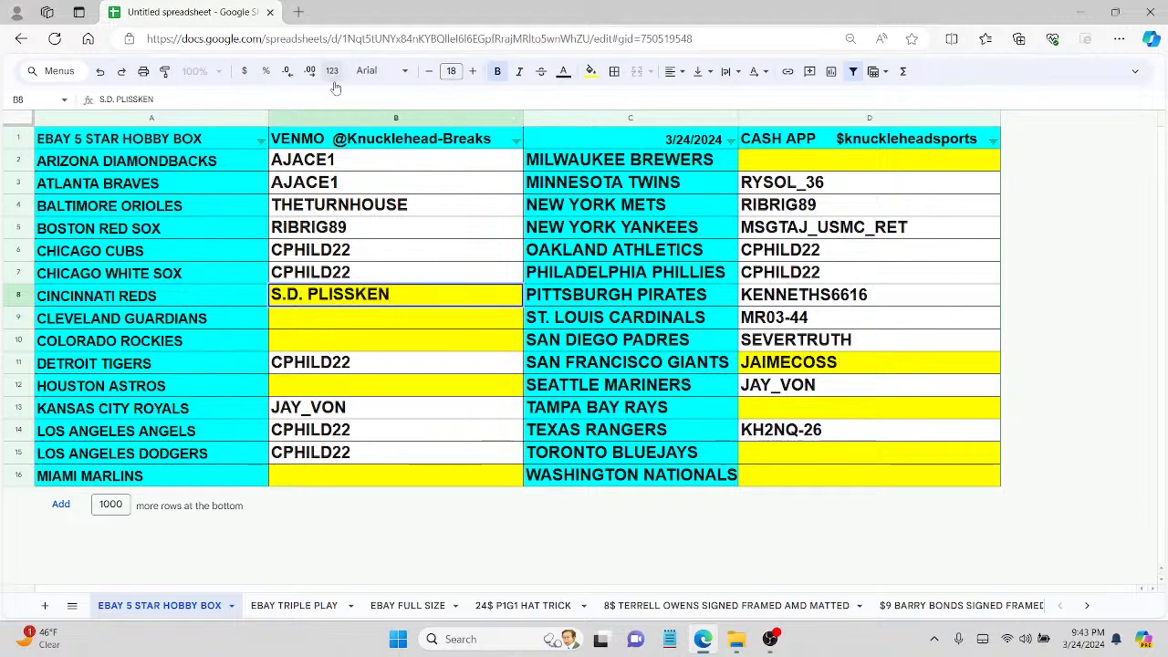
pyautogui.click(322, 318)
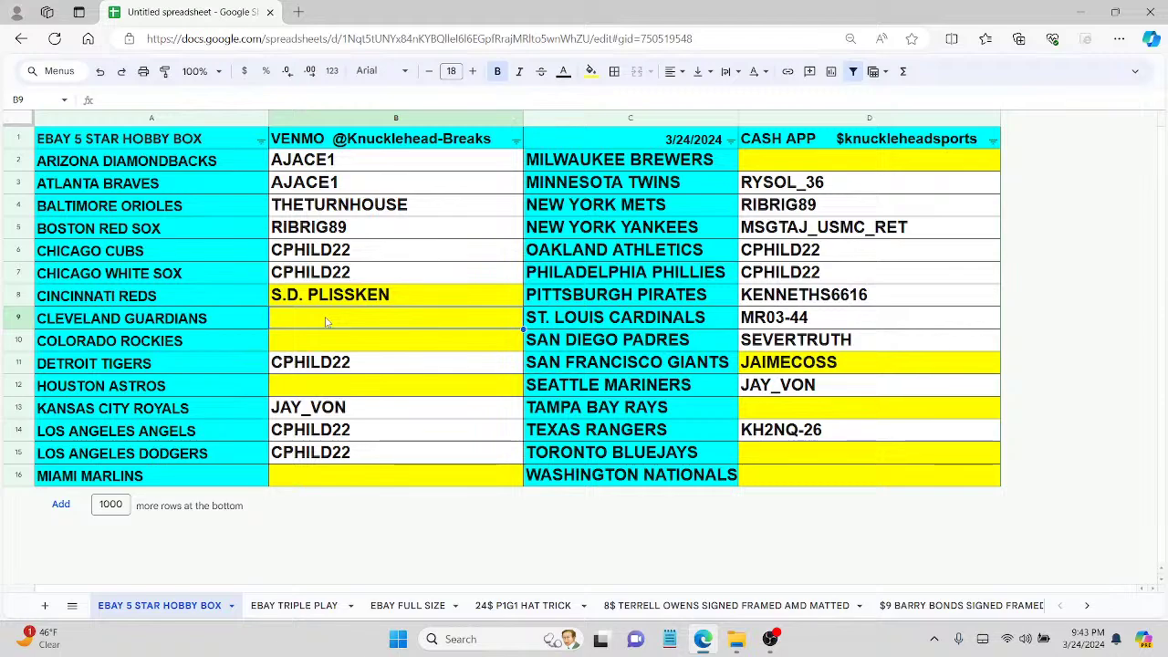
pyautogui.write('SCOR')
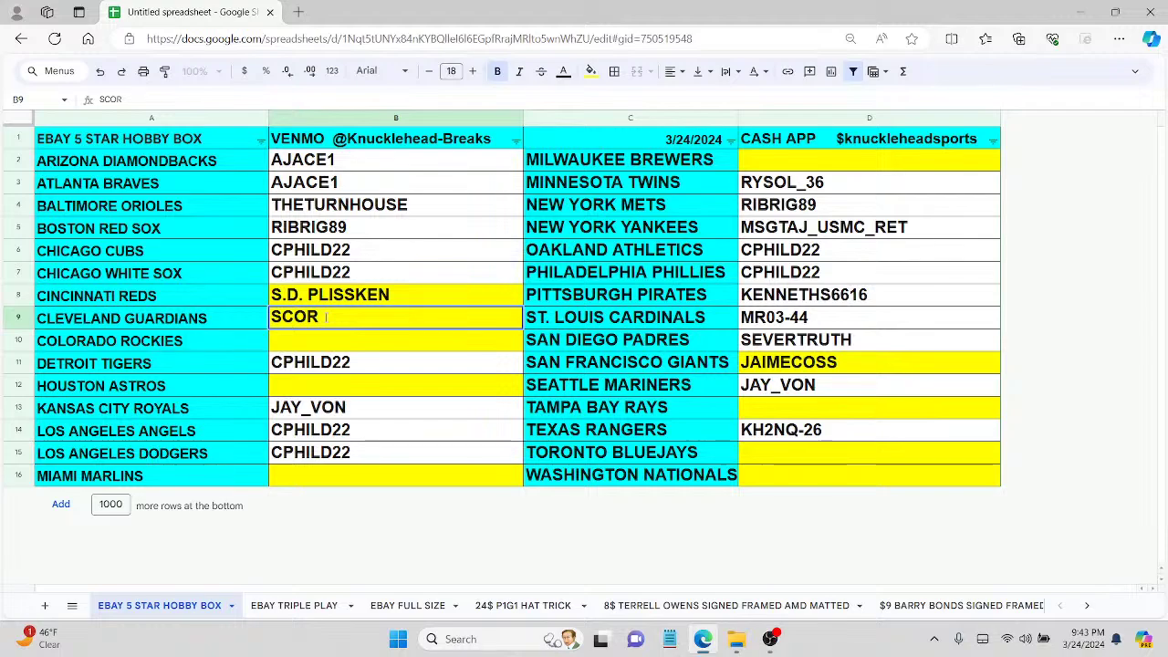
pyautogui.write('CHINFG')
pyautogui.press('BackSpace')
pyautogui.press('BackSpace')
pyautogui.write('G')
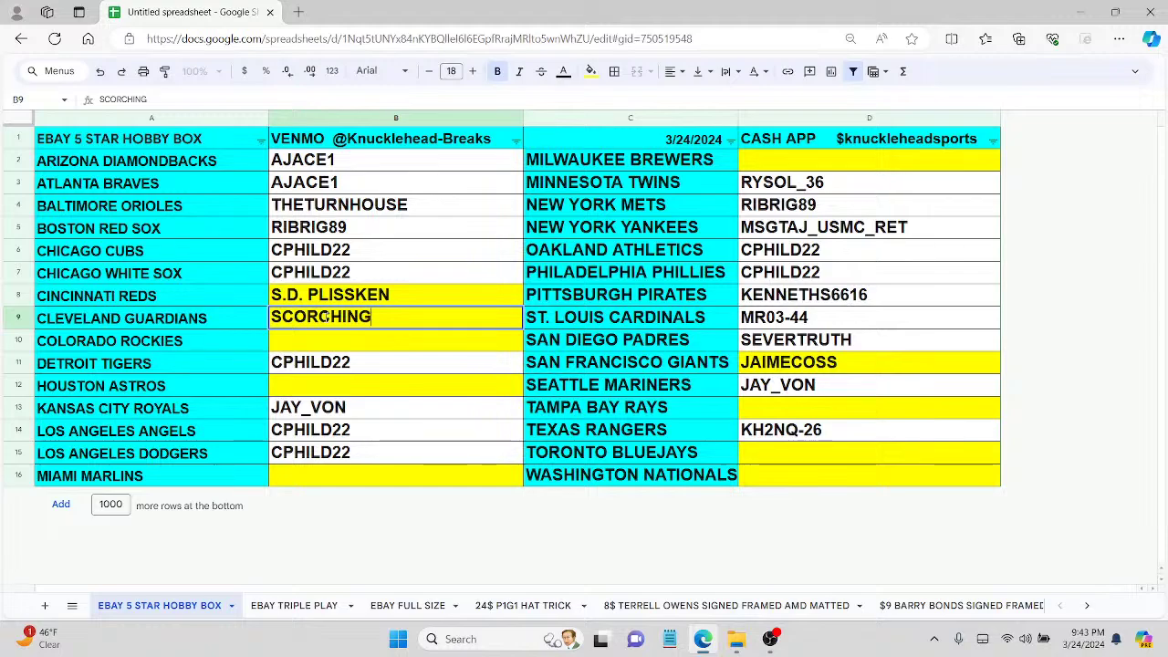
pyautogui.write(' SPORTSCARDS AND')
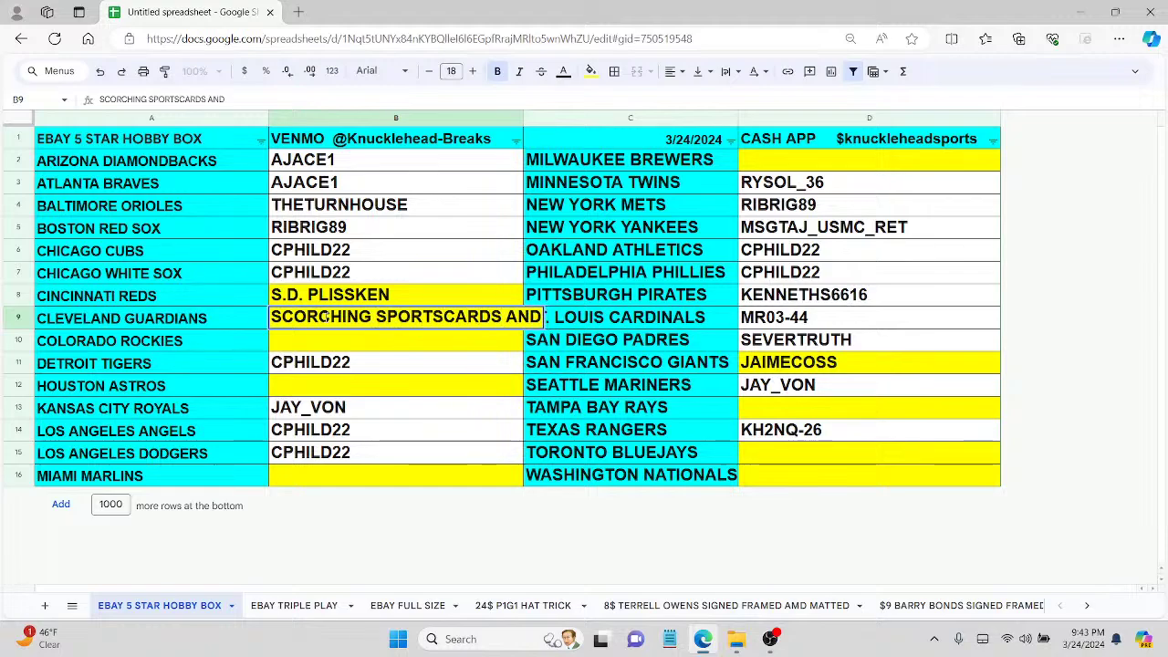
pyautogui.press('BackSpace')
pyautogui.press('BackSpace')
pyautogui.press('BackSpace')
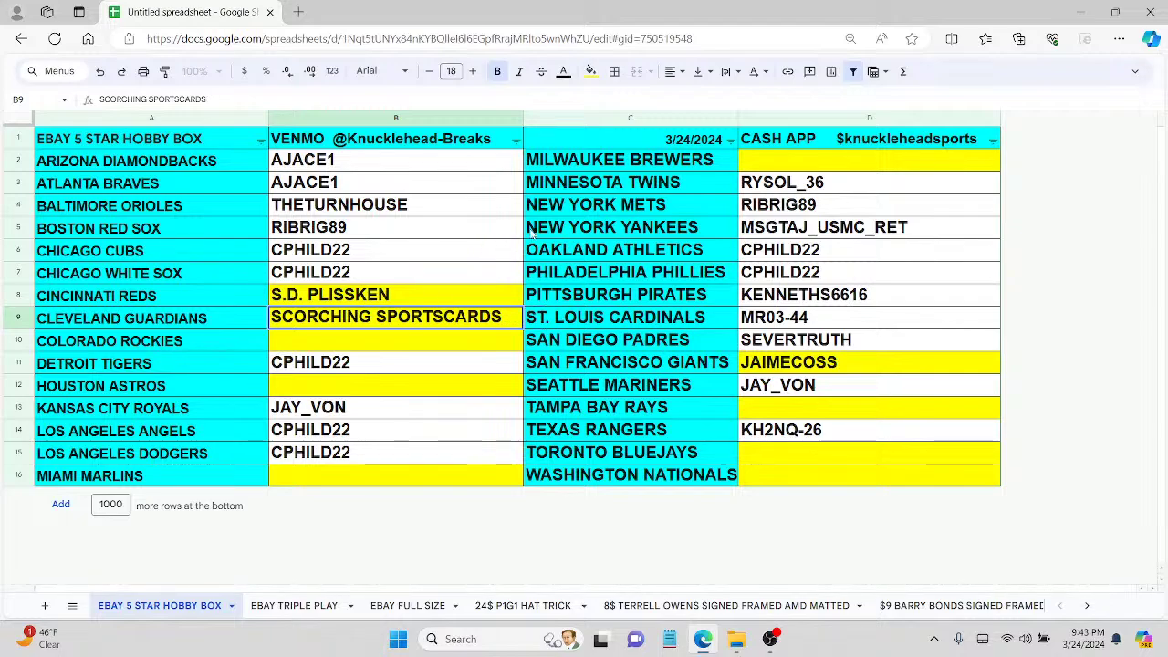
# Enter buyers for the Washington Nationals Cash App and Houston Astros Venmo slots
pyautogui.click(770, 479)
pyautogui.write('ROD')
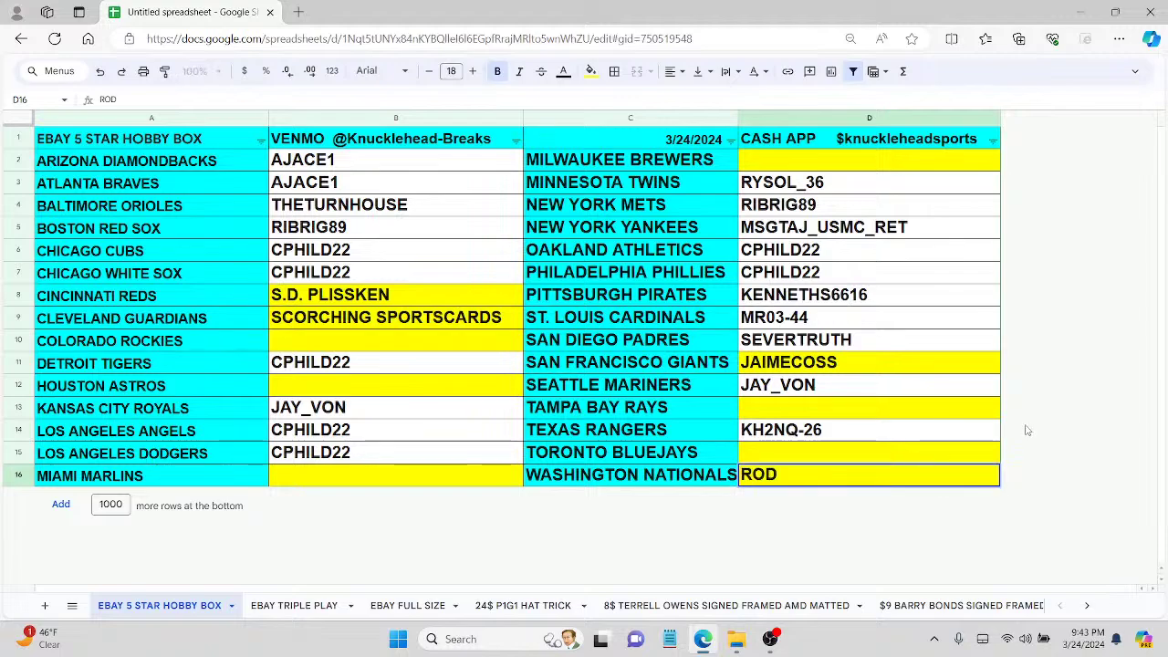
pyautogui.click(337, 383)
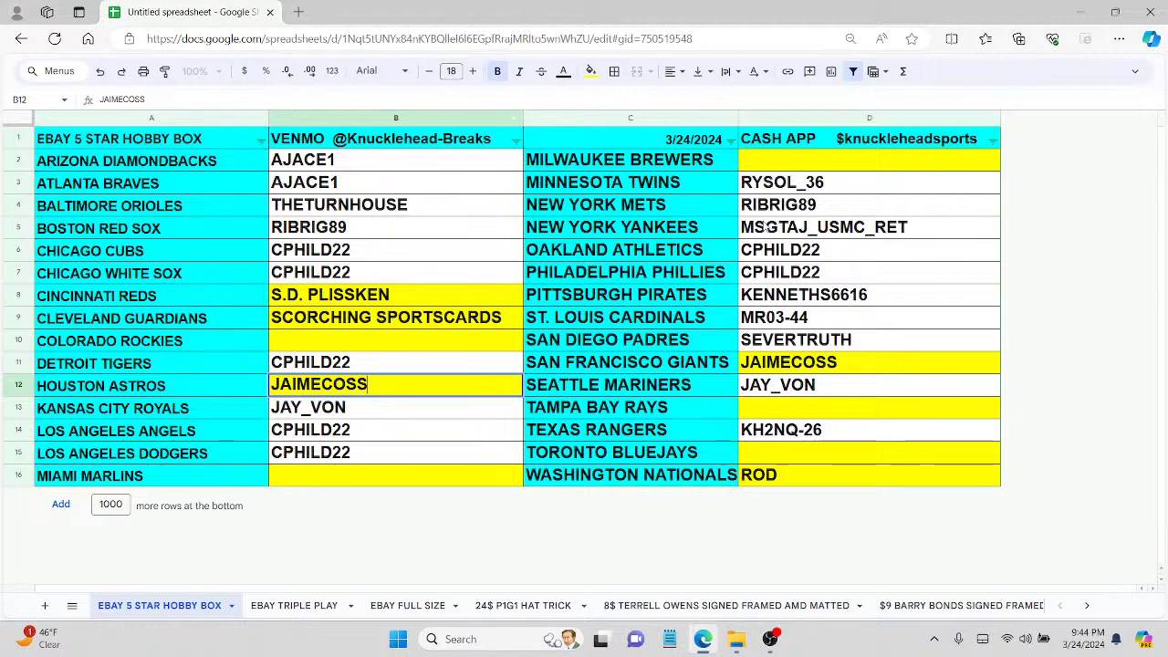
# Change the fill of cell D13 (Tampa Bay Rays Cash App) to red
pyautogui.click(757, 413)
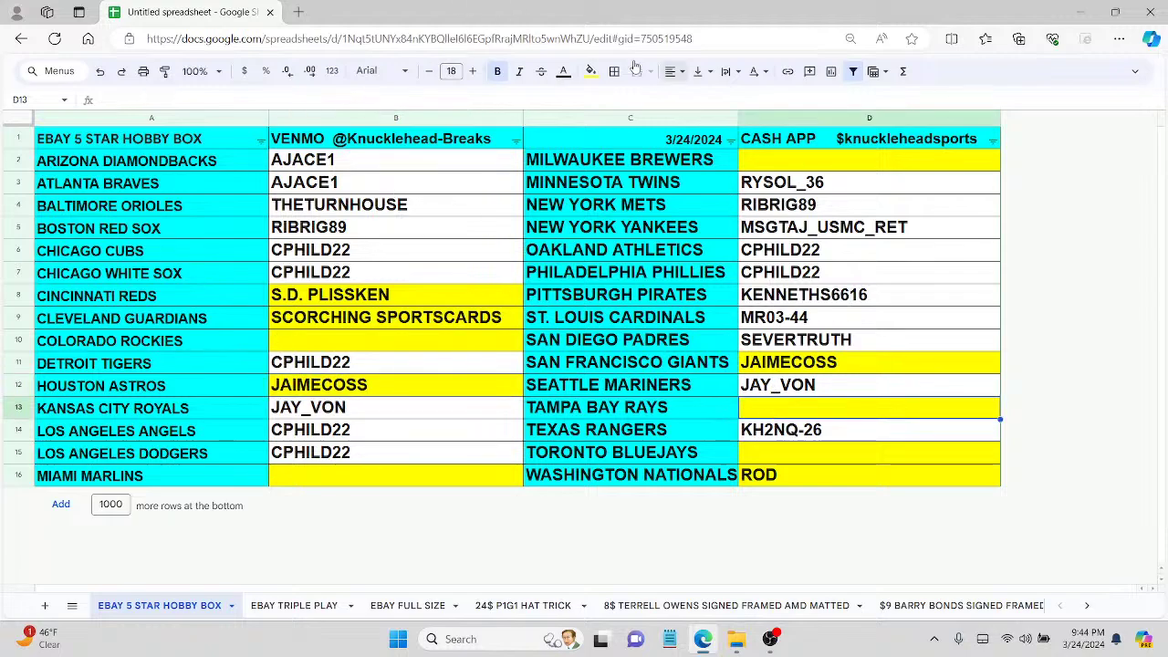
pyautogui.click(592, 72)
pyautogui.click(625, 135)
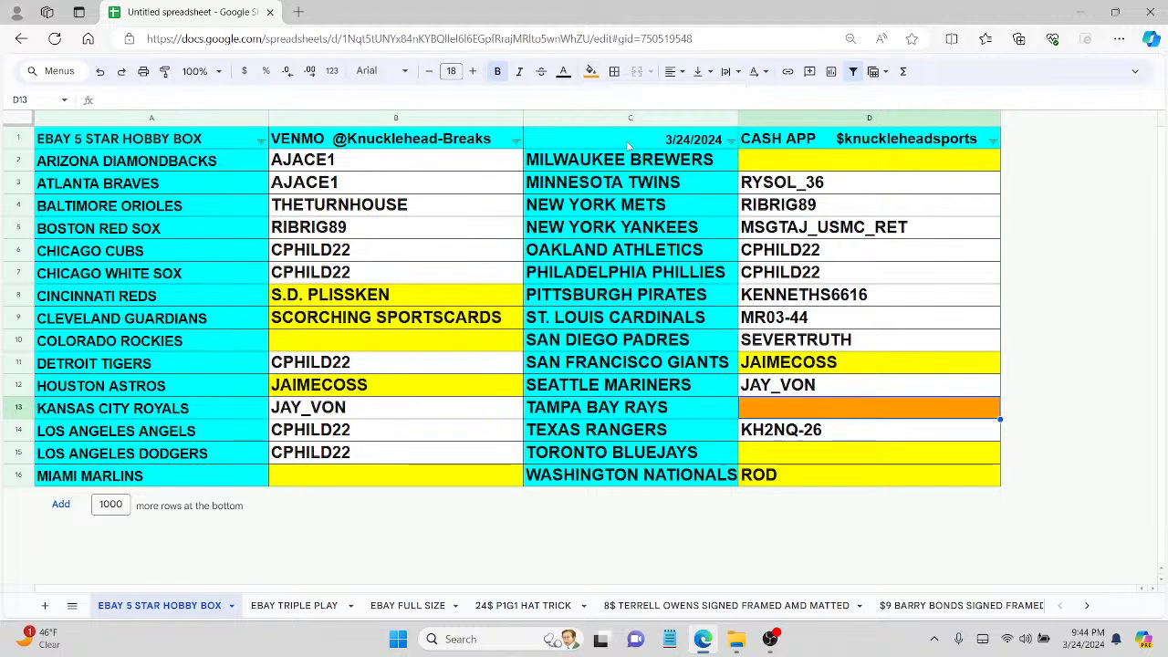
pyautogui.click(592, 72)
pyautogui.click(610, 137)
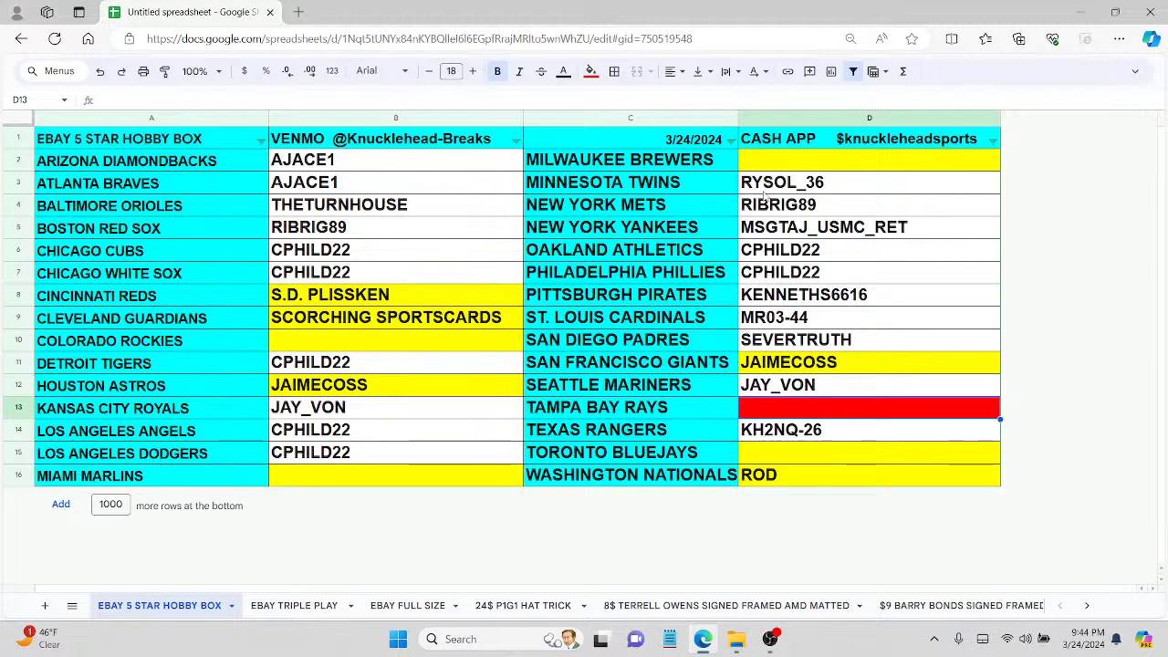
# Enter a buyer's name in B10 for the Colorado Rockies Venmo slot
pyautogui.click(411, 339)
pyautogui.write('S')
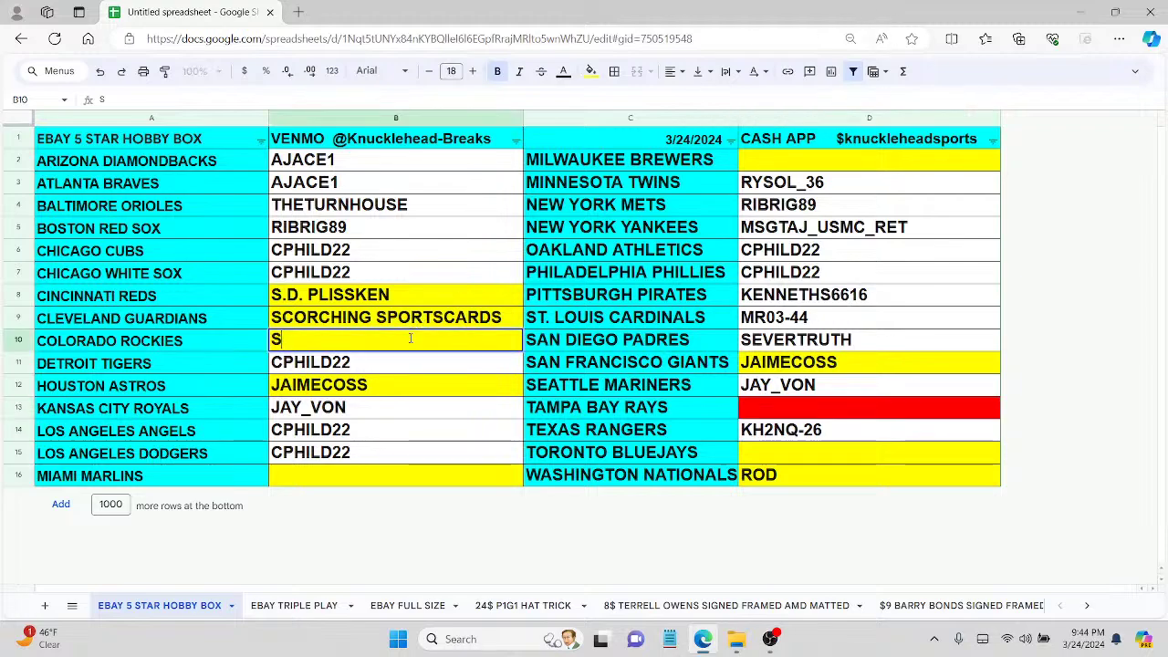
pyautogui.press('BackSpace')
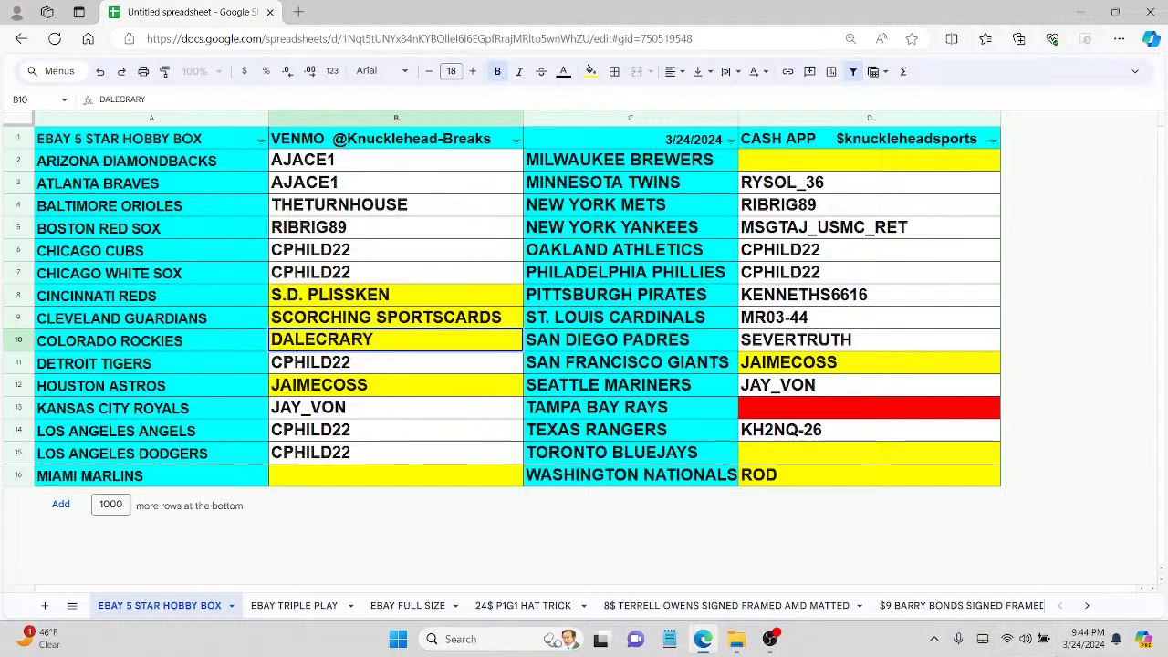
# Enter a buyer in D15 for Toronto Bluejays, then switch OBS to the camera scene
pyautogui.click(813, 455)
pyautogui.write('T')
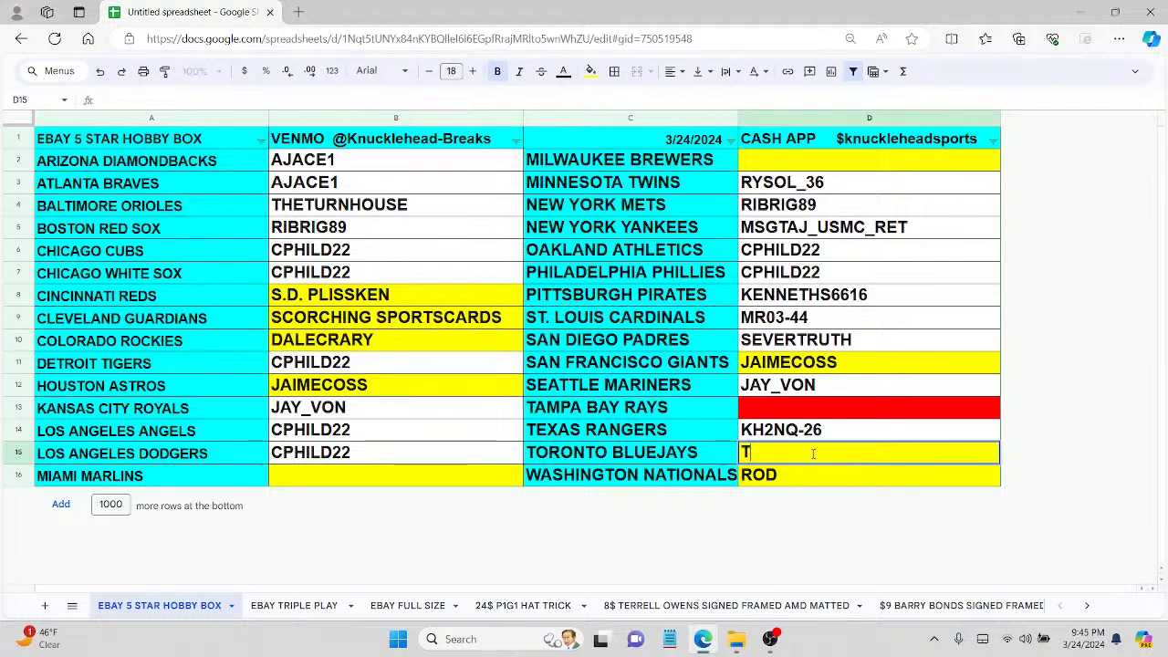
pyautogui.write('RUTH719')
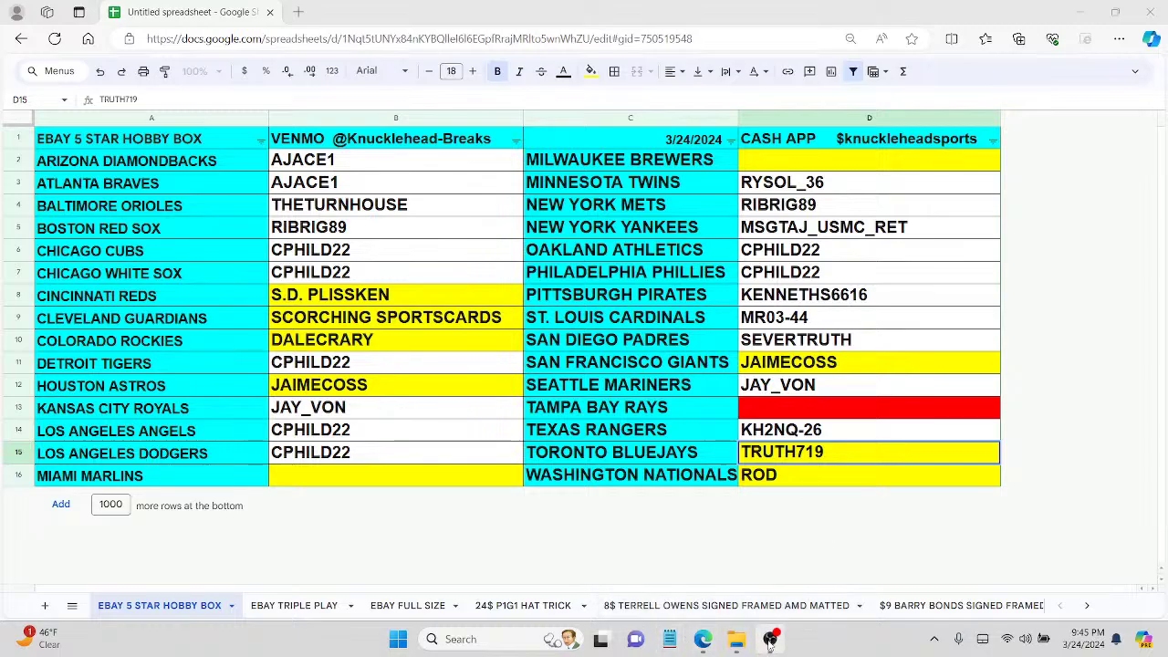
pyautogui.click(768, 644)
pyautogui.click(119, 559)
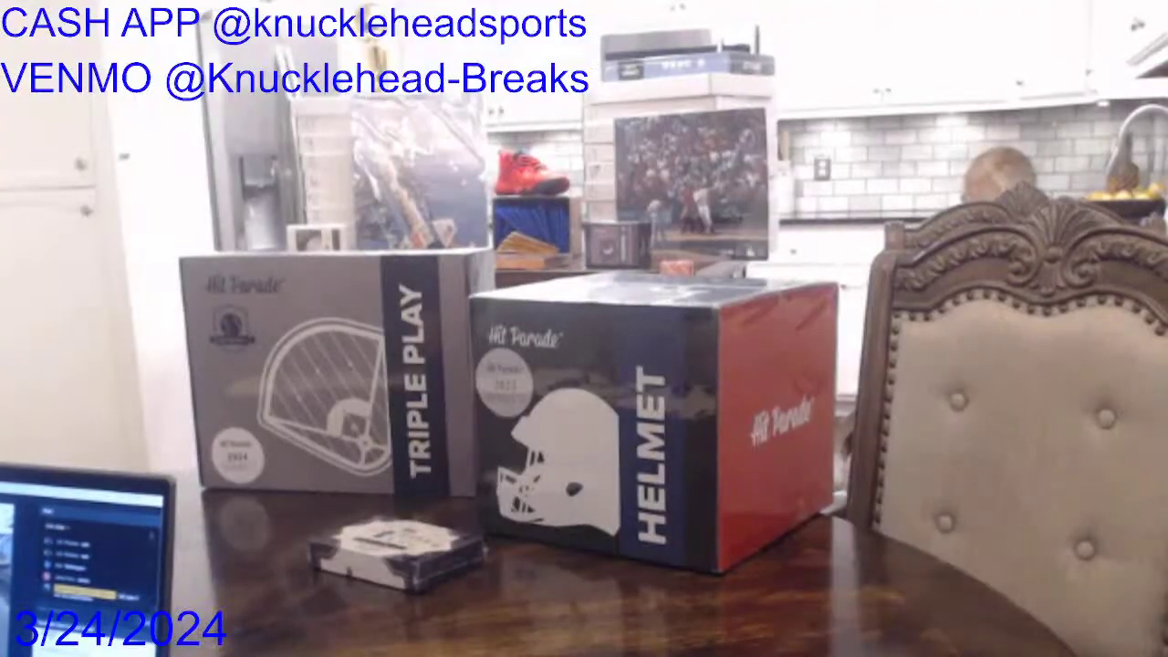
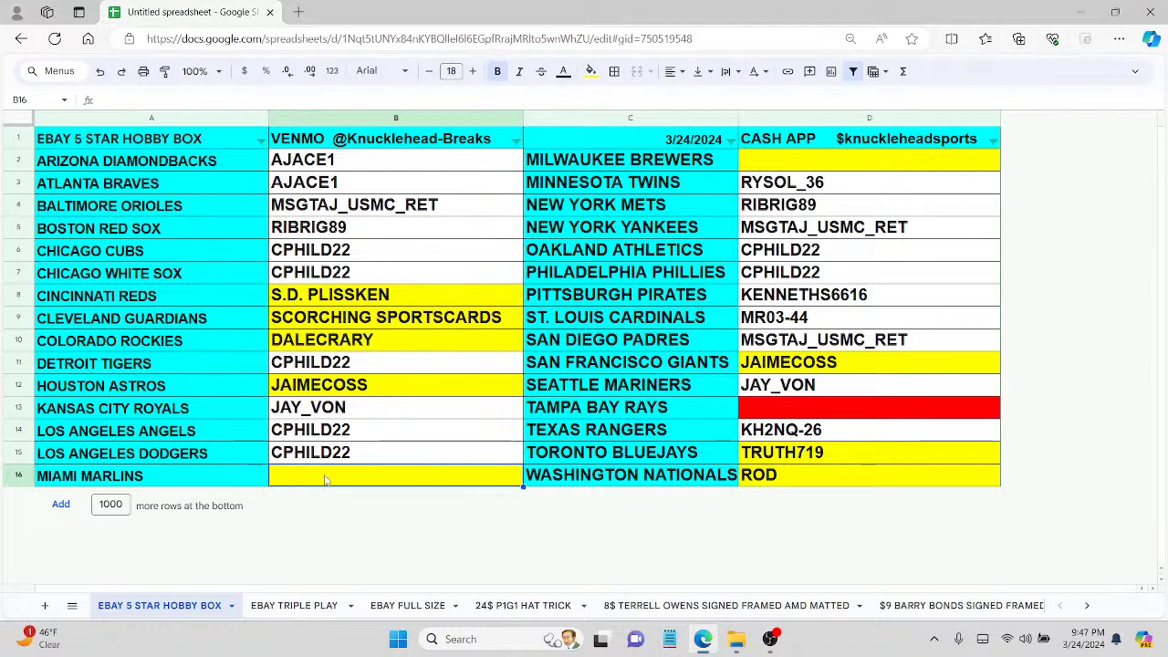
# Enter 9$ in the Miami Marlins slot (B16) and copy it into the Milwaukee Brewers slot (D2)
pyautogui.write('9$')
pyautogui.hotkey('ctrl', 'a')
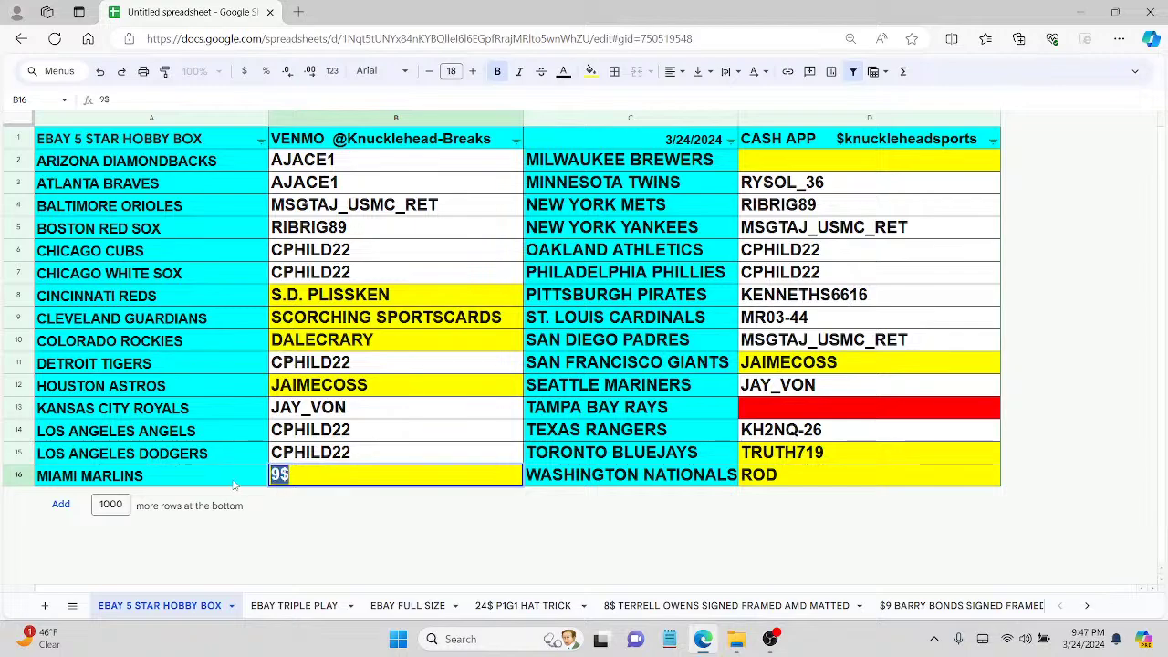
pyautogui.hotkey('ctrl', 'c')
pyautogui.click(785, 164)
pyautogui.hotkey('ctrl', 'v')
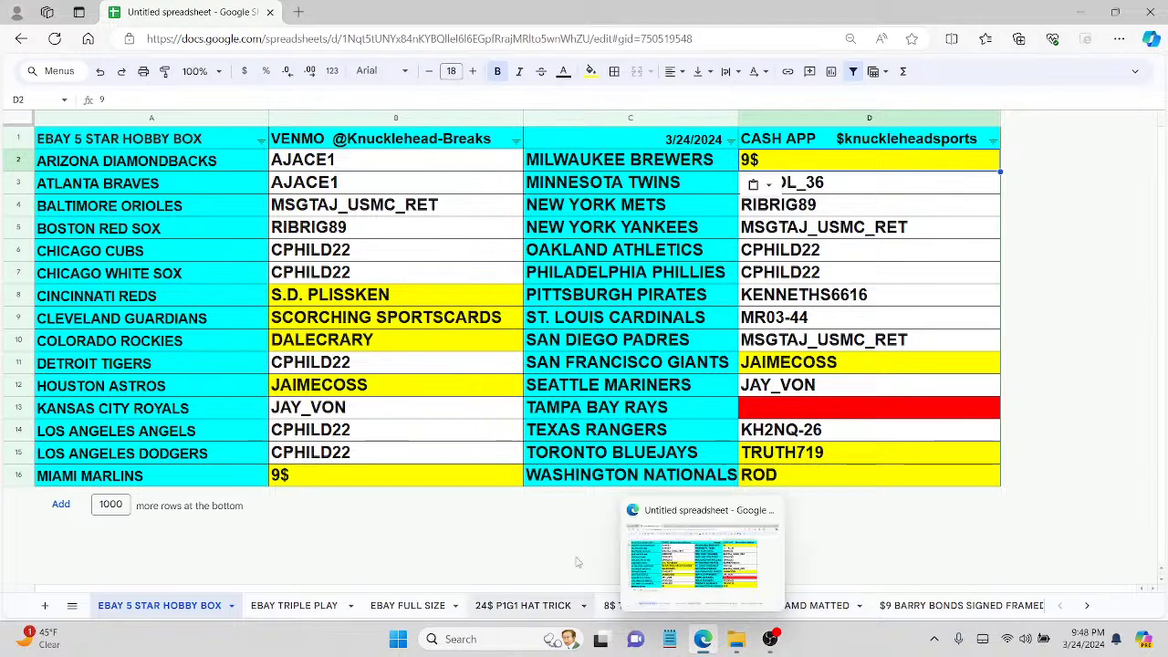
pyautogui.click(292, 606)
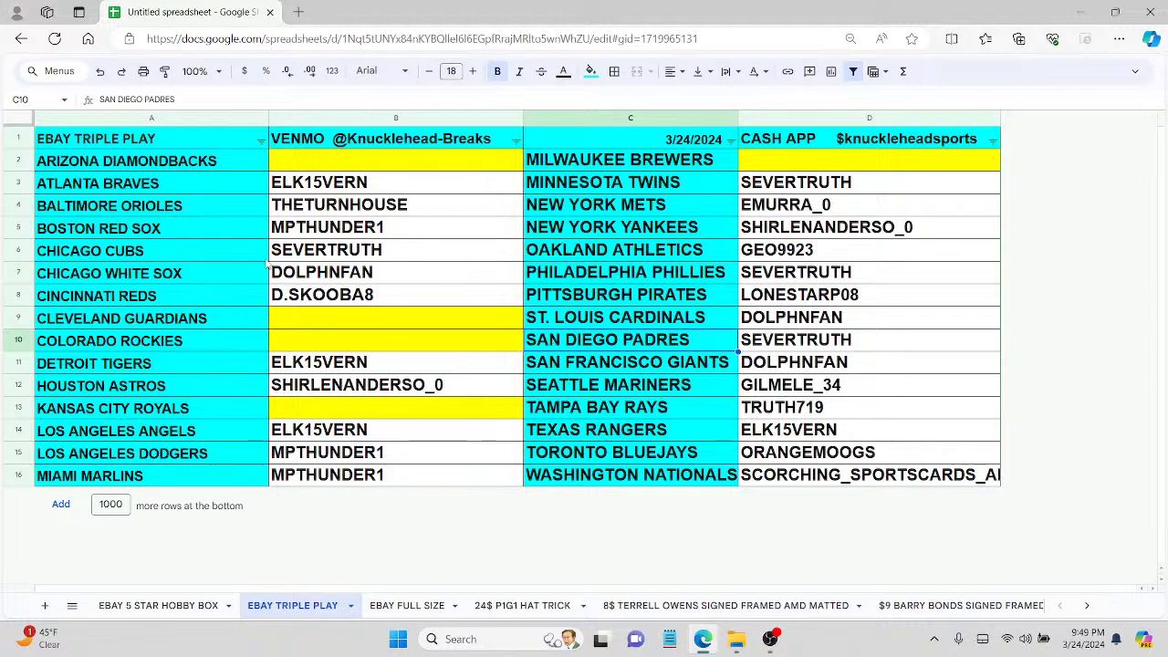
# Enter the buyer's name in the Cleveland Guardians slot (B9), correcting the typos
pyautogui.click(299, 321)
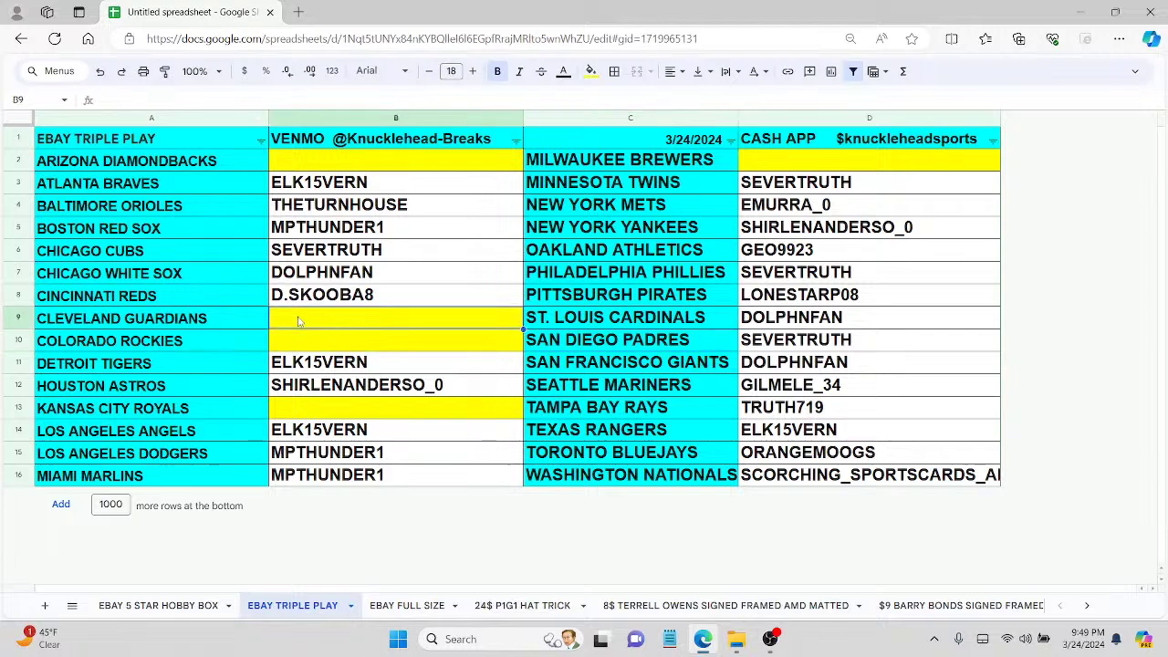
pyautogui.write('S.D.')
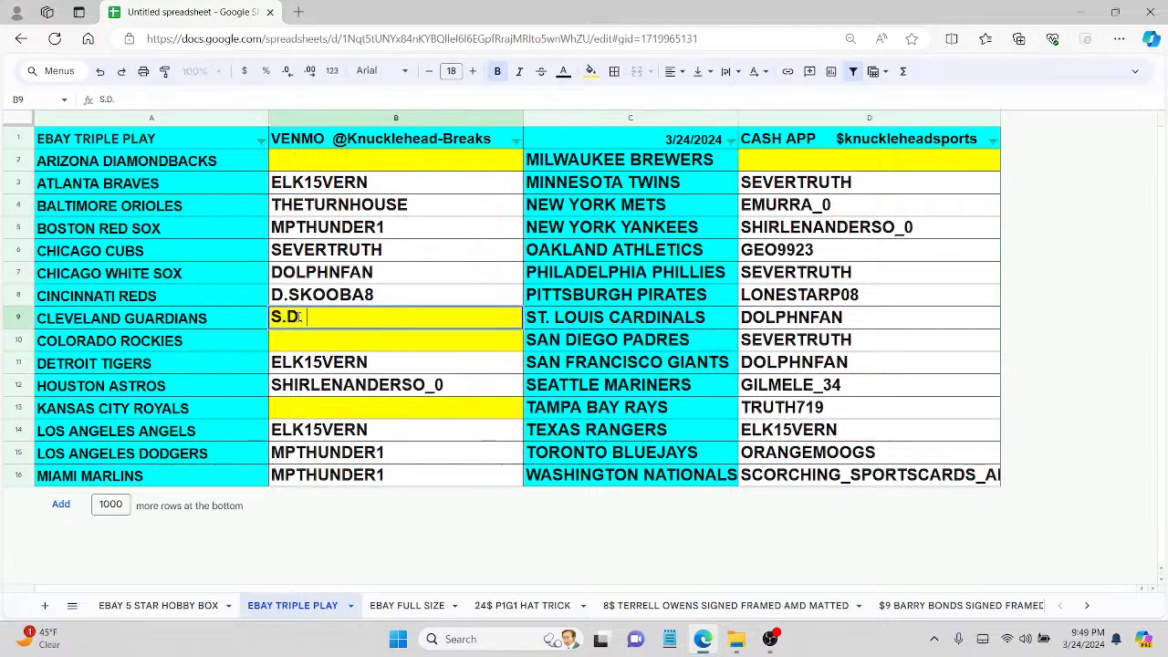
pyautogui.write(' PLISKKEN')
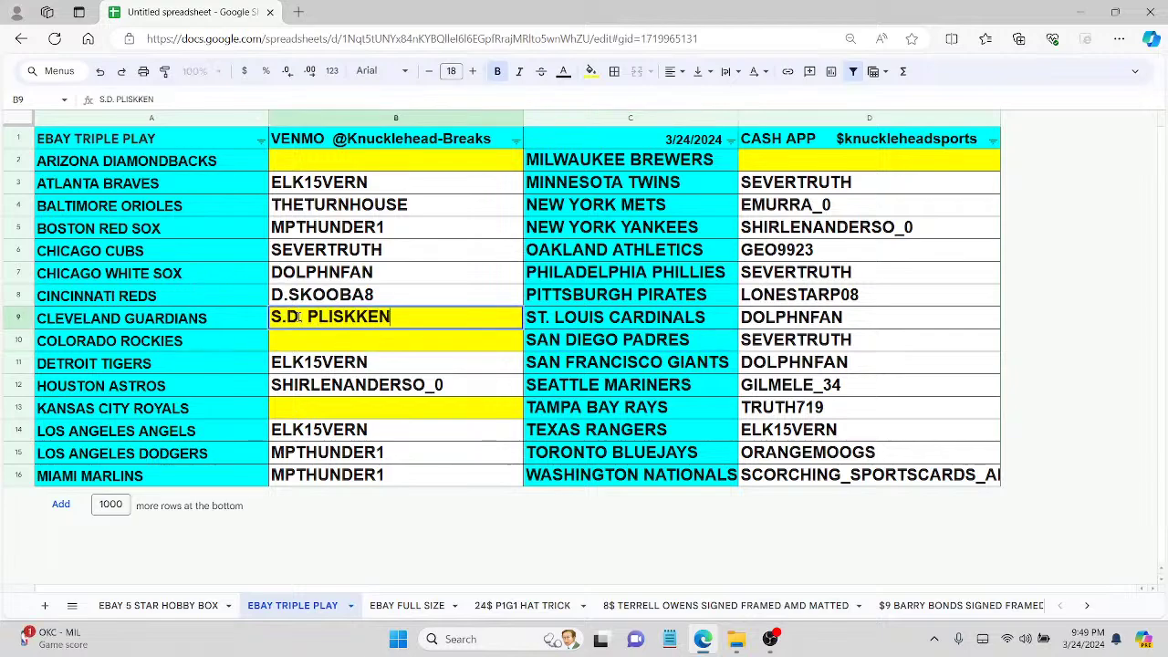
pyautogui.press('BackSpace')
pyautogui.press('BackSpace')
pyautogui.press('BackSpace')
pyautogui.press('BackSpace')
pyautogui.write('SL')
pyautogui.press('BackSpace')
pyautogui.write('E')
pyautogui.press('BackSpace')
pyautogui.write('KEN')
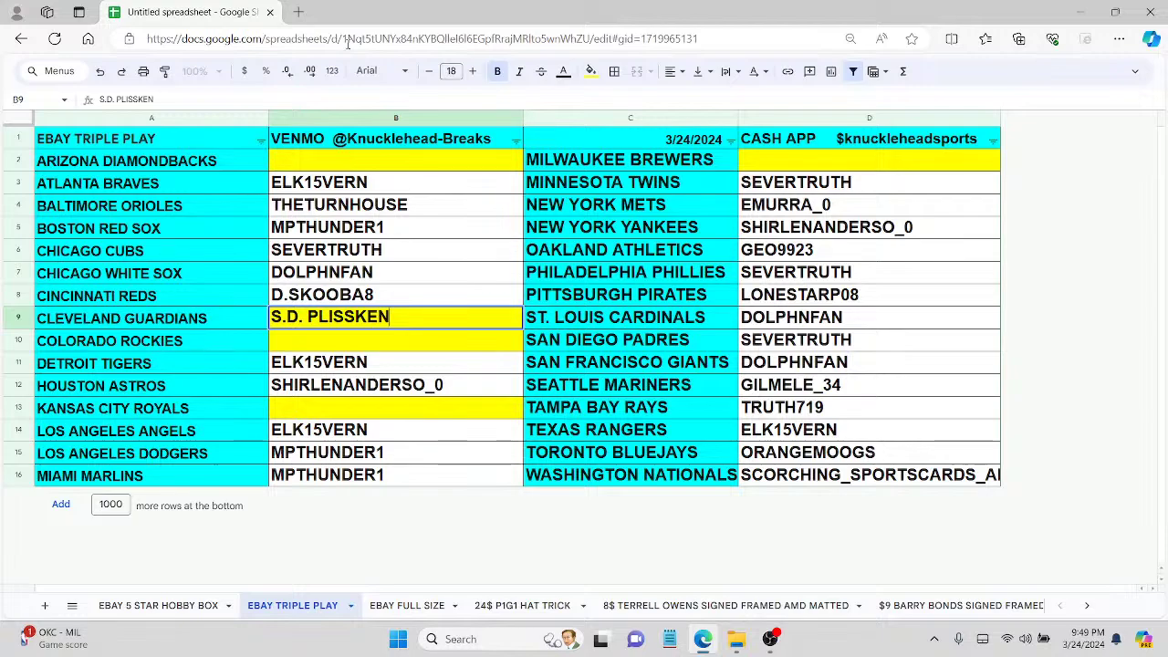
# Fill the Arizona Diamondbacks (B2) and Colorado Rockies (B10) slots with their buyers' names
pyautogui.click(343, 163)
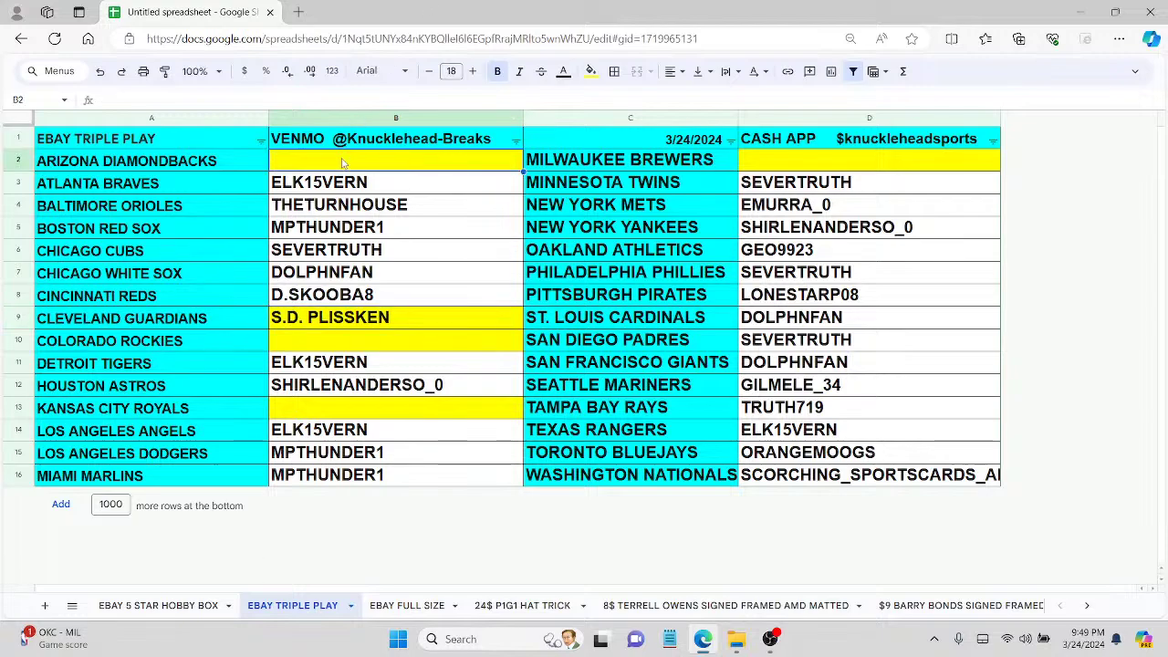
pyautogui.write('TODD H')
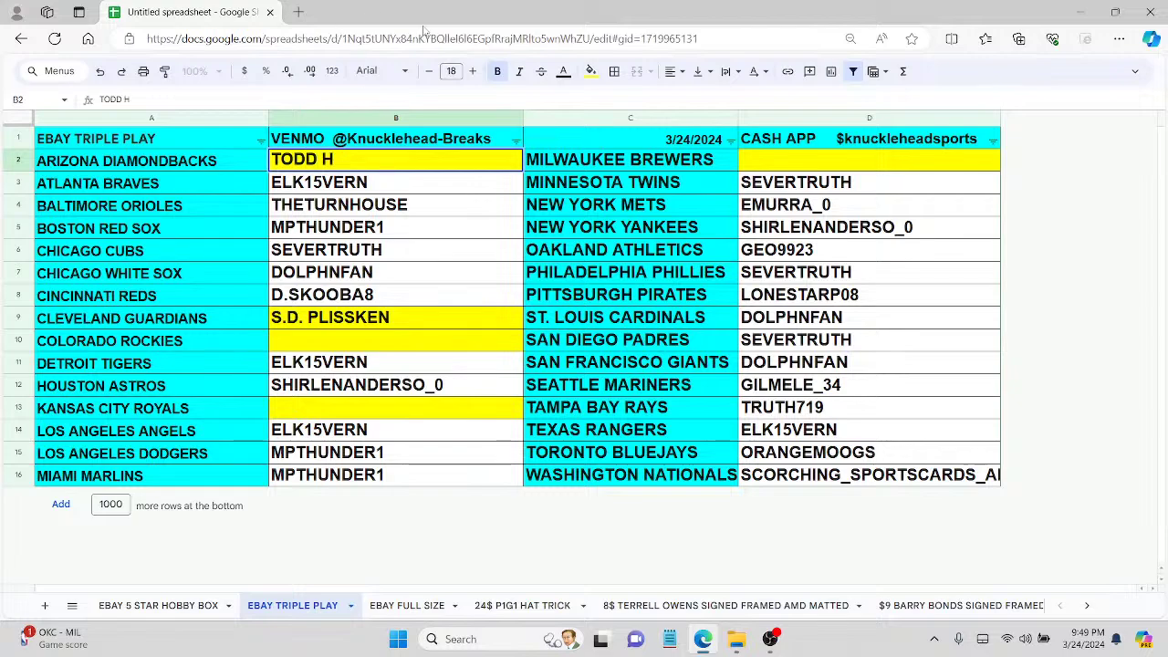
pyautogui.click(339, 347)
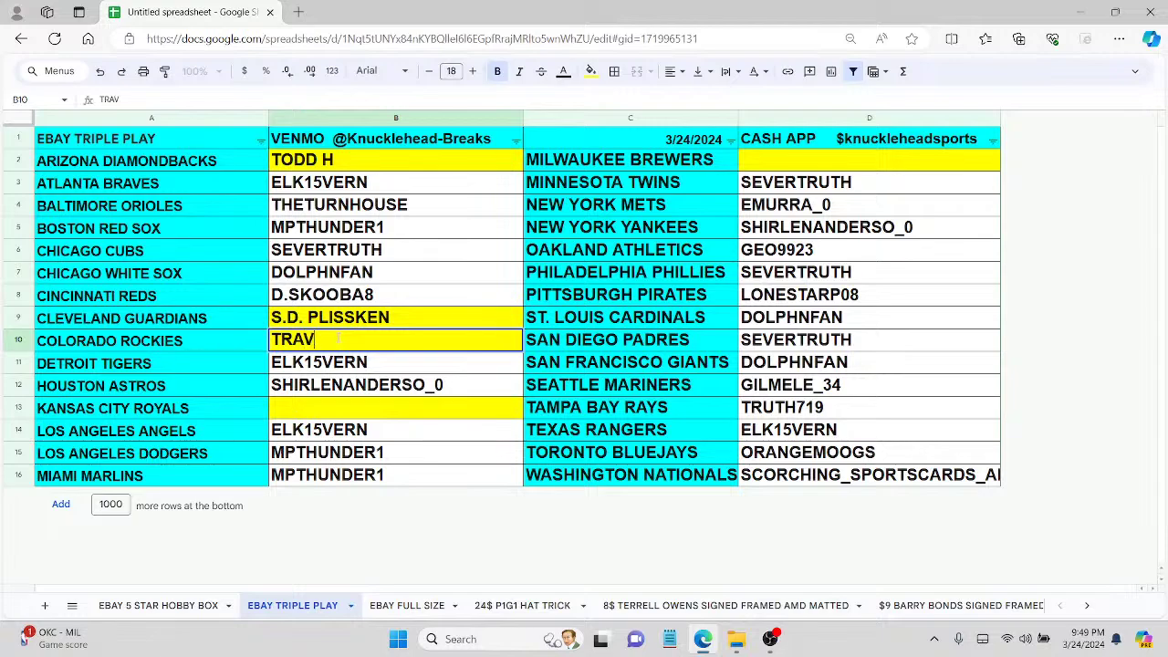
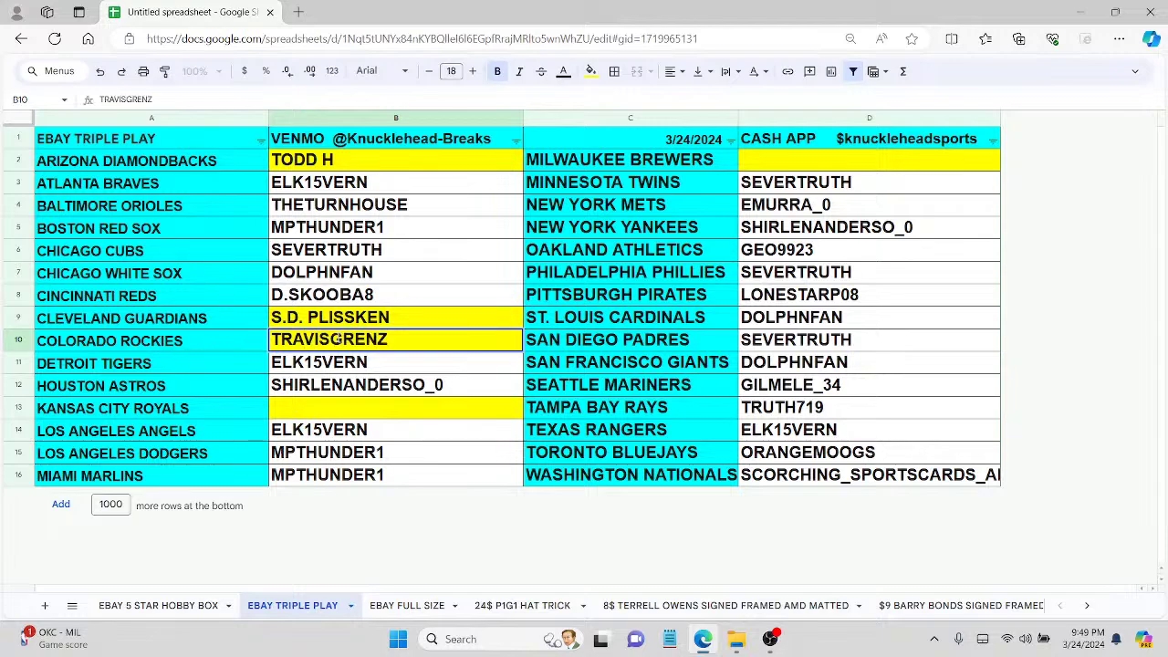
# Type the buyer's name into the Kansas City Royals slot (B13), fixing the misspelled surname
pyautogui.click(318, 413)
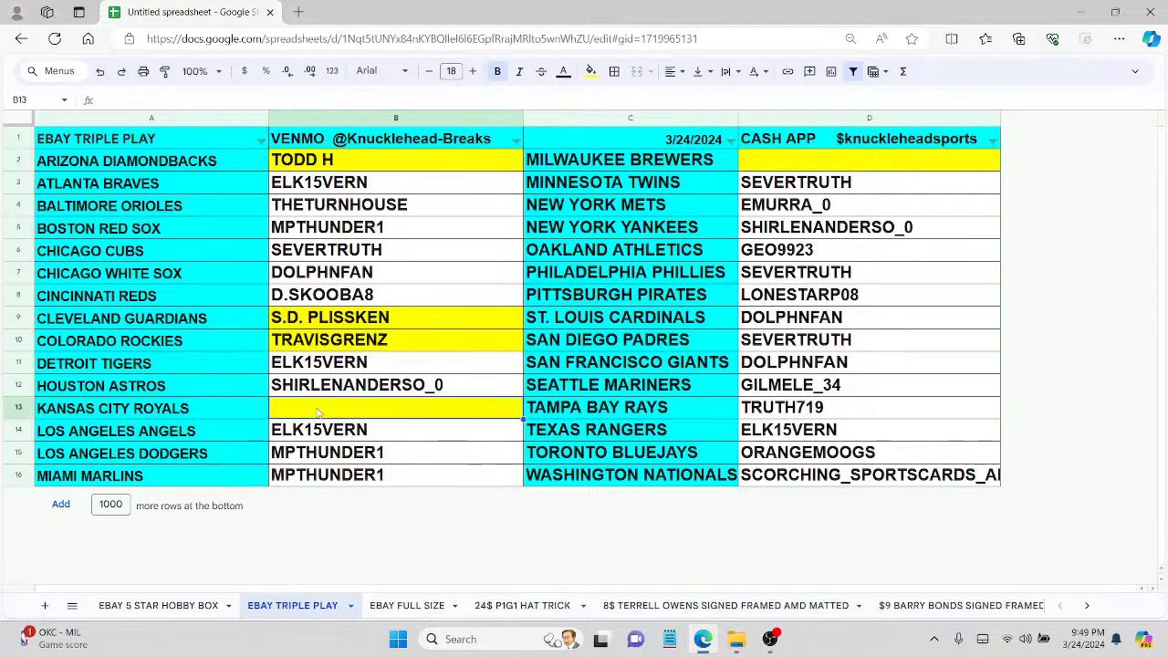
pyautogui.write('P')
pyautogui.press('BackSpace')
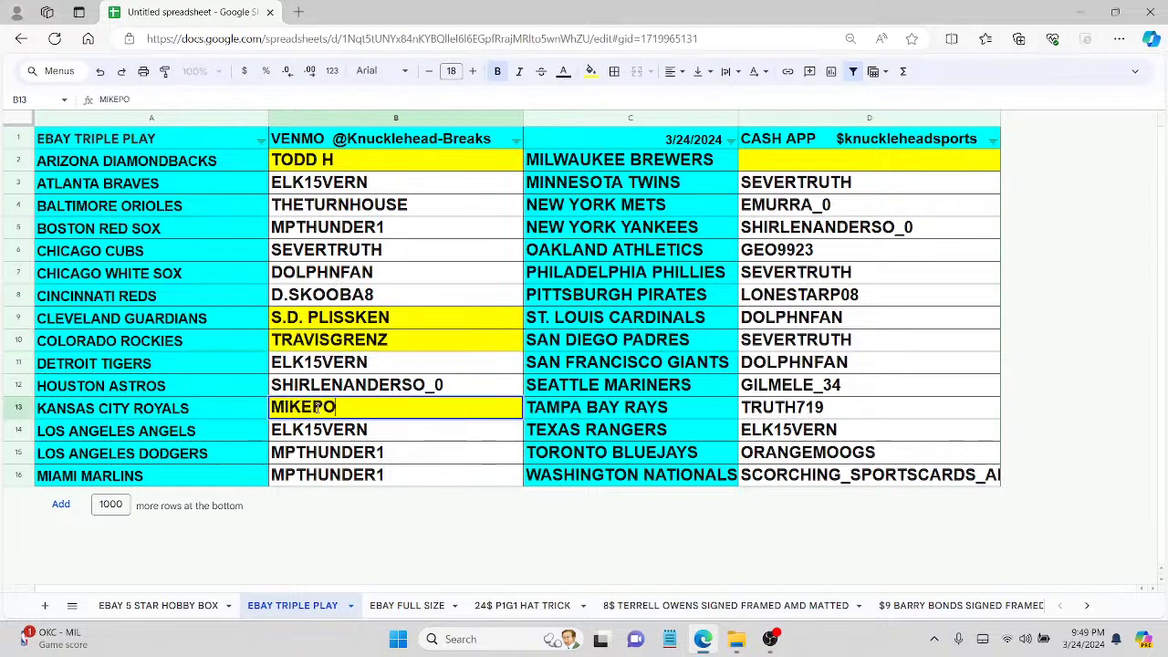
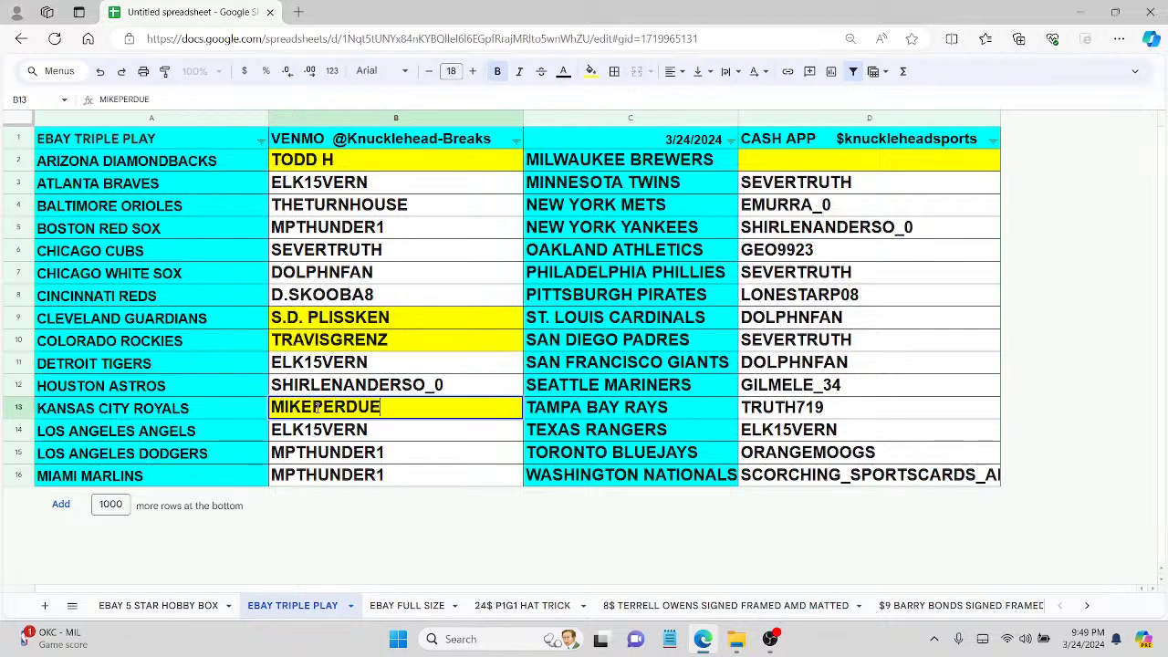
# Enter the buyer's name in the Milwaukee Brewers slot (D2), correcting the last initial
pyautogui.click(793, 161)
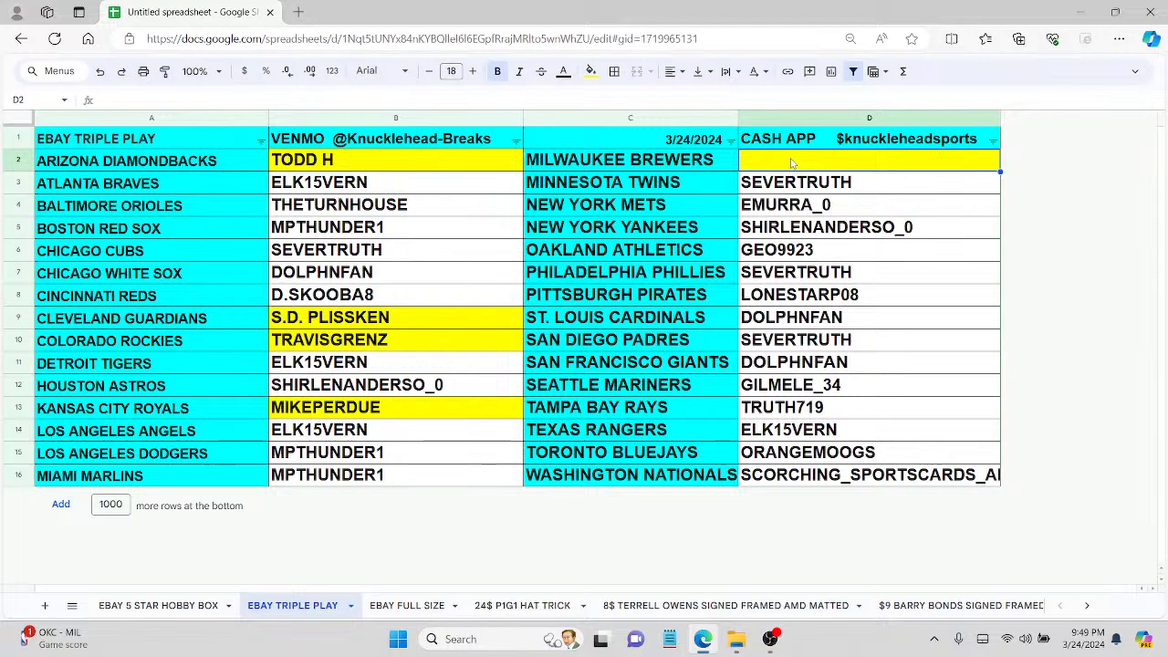
pyautogui.write('HANS G')
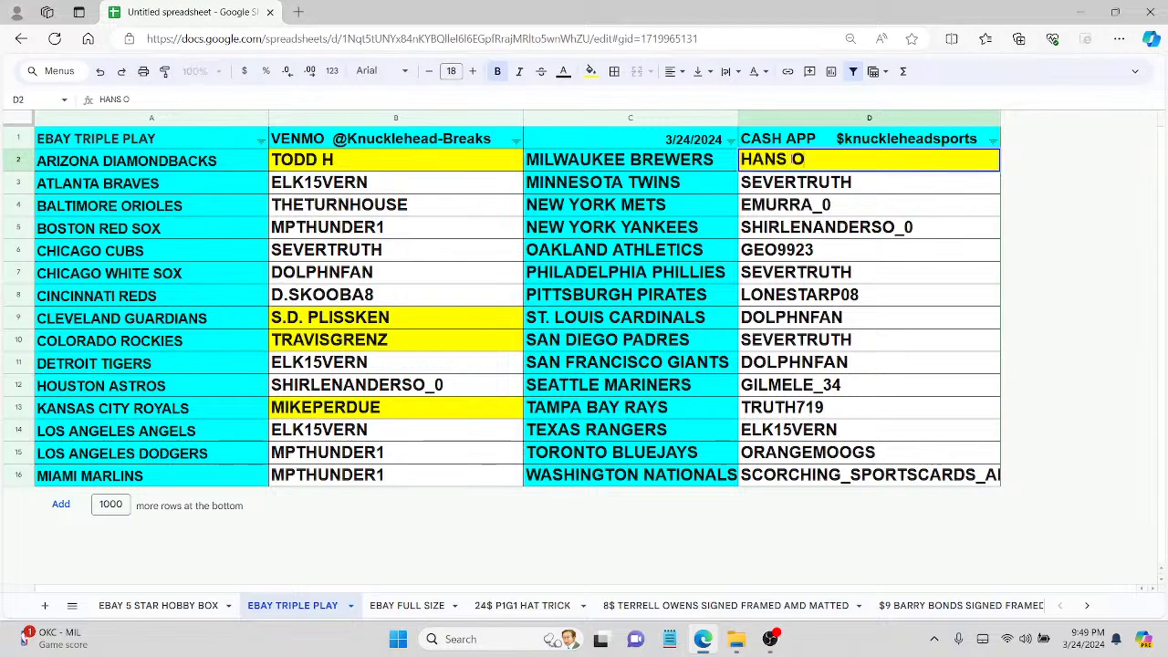
pyautogui.press('BackSpace')
pyautogui.write('P')
pyautogui.click(406, 606)
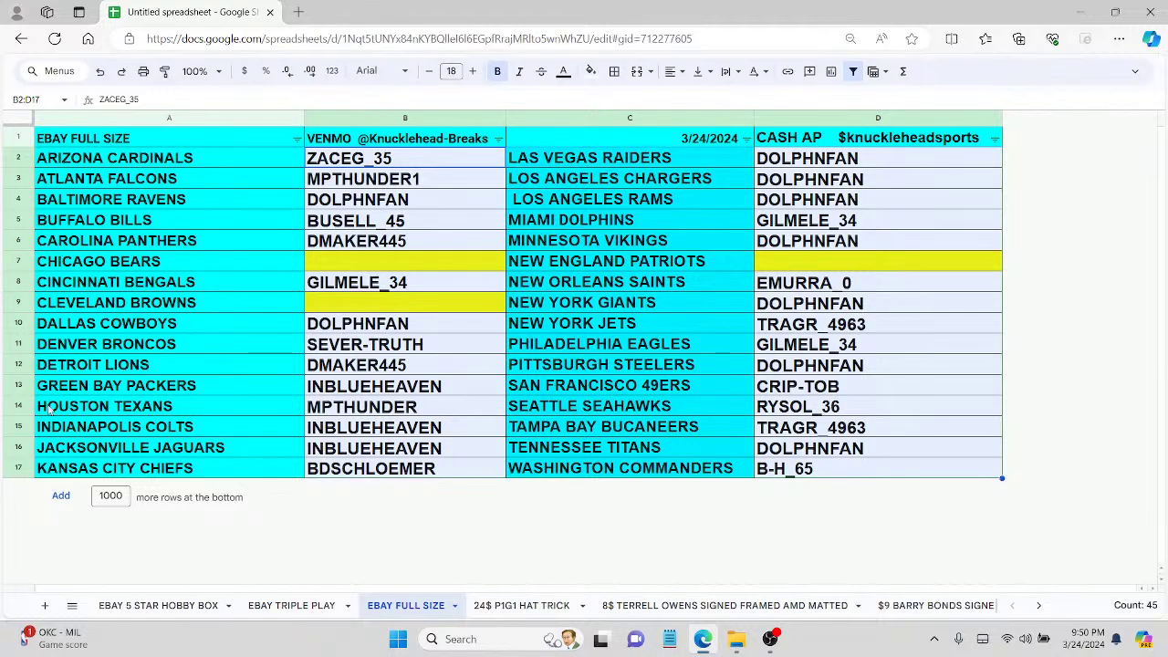
# Type buyer names into B7, B9 and D7 for the Bears, Browns and Patriots
pyautogui.click(319, 262)
pyautogui.write('ROD')
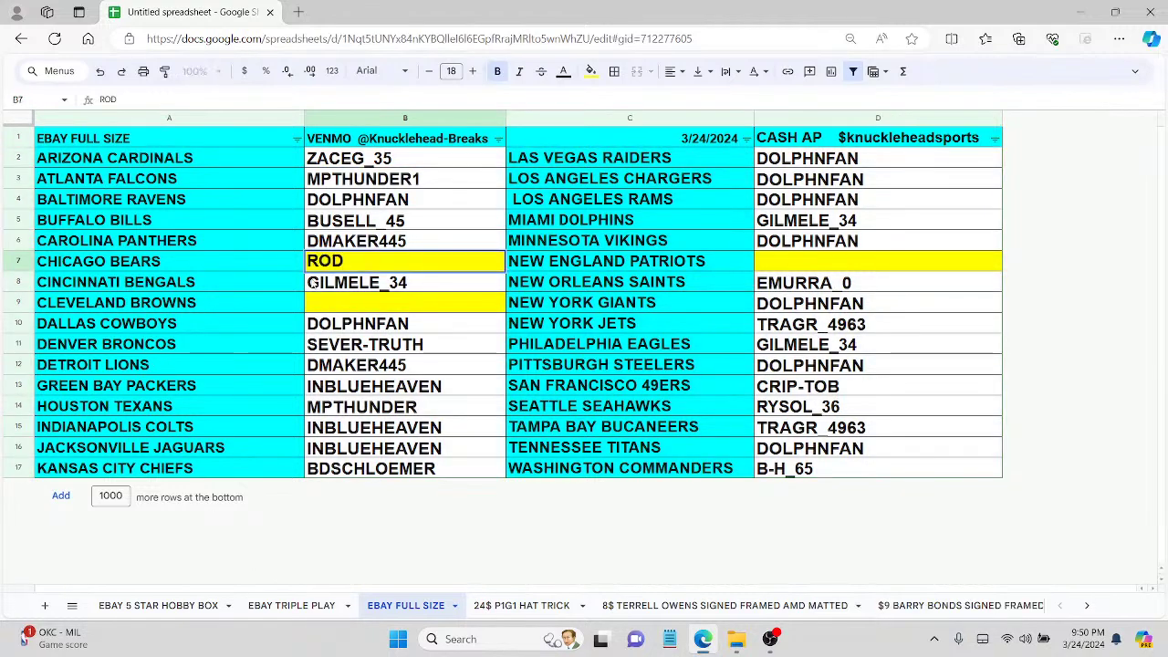
pyautogui.click(340, 302)
pyautogui.write('SCCRCHI')
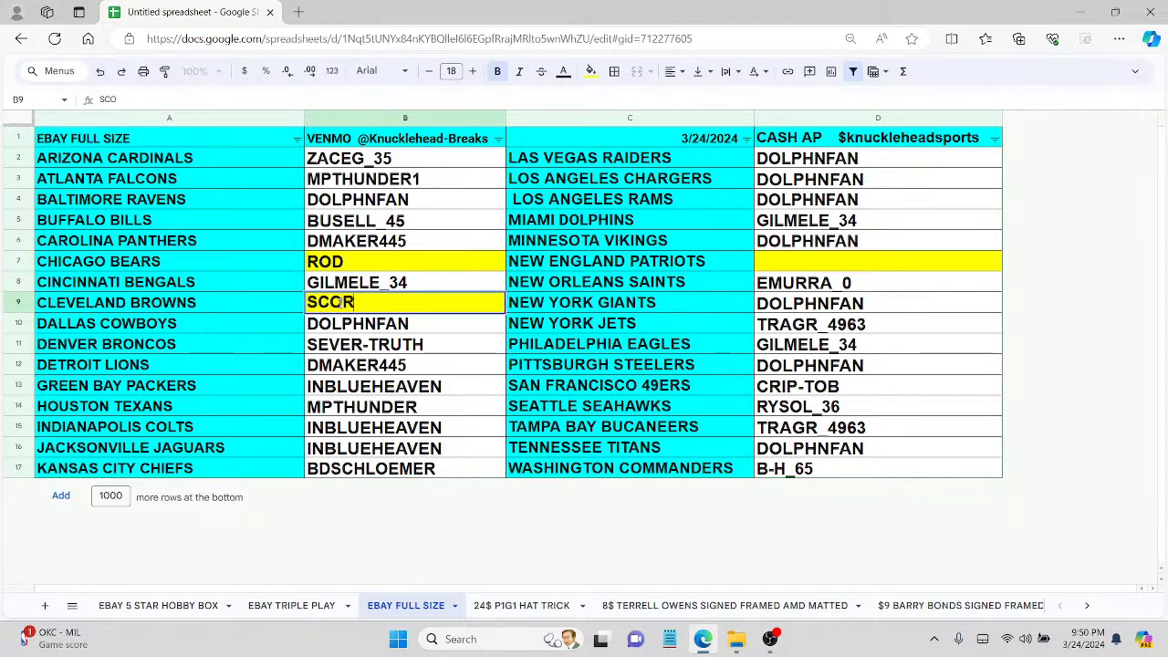
pyautogui.write('NG SPORTS CARDS')
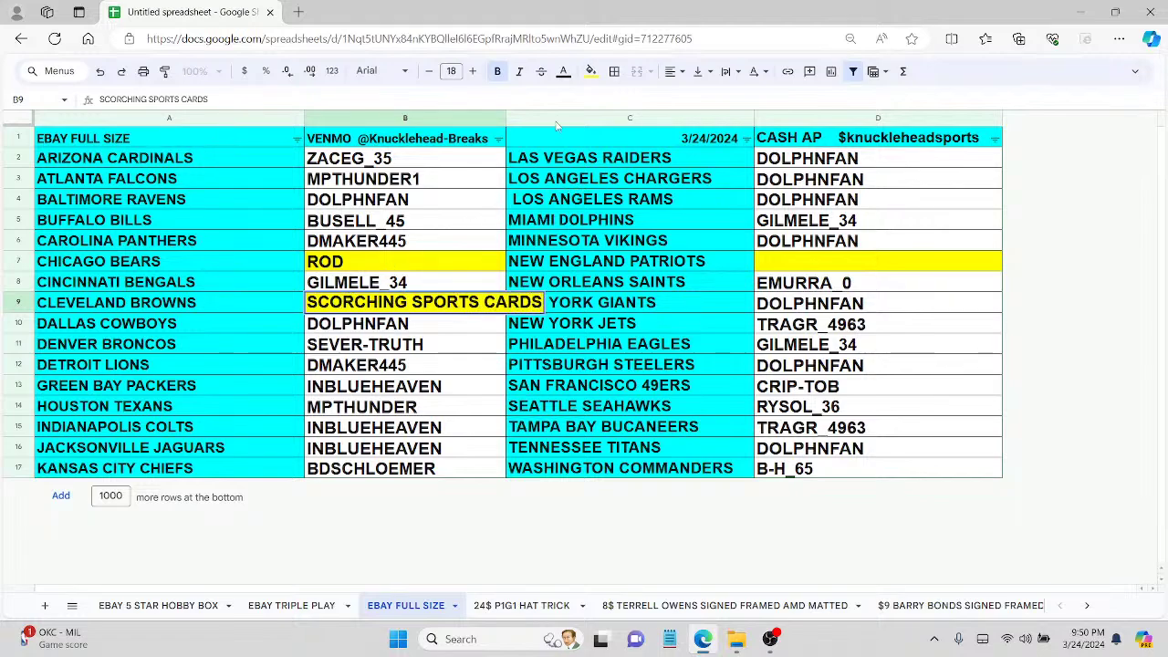
pyautogui.click(805, 265)
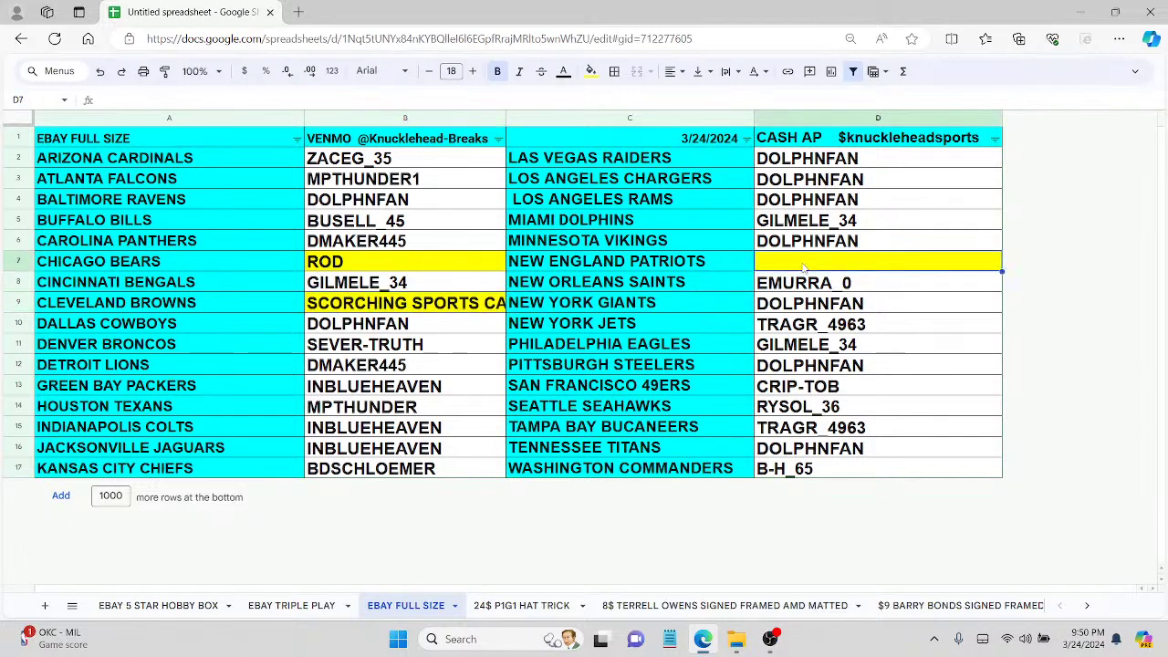
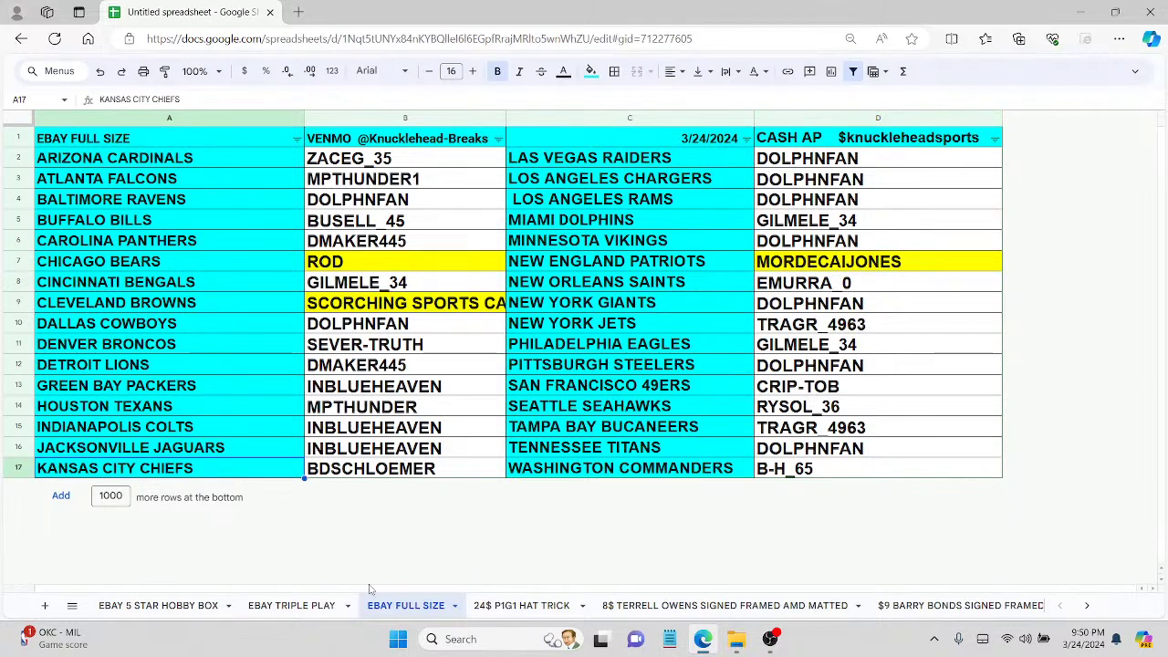
# Replace the Tampa Bay Rays buyer in D13 on EBAY TRIPLE PLAY with an autocompleted name
pyautogui.click(164, 605)
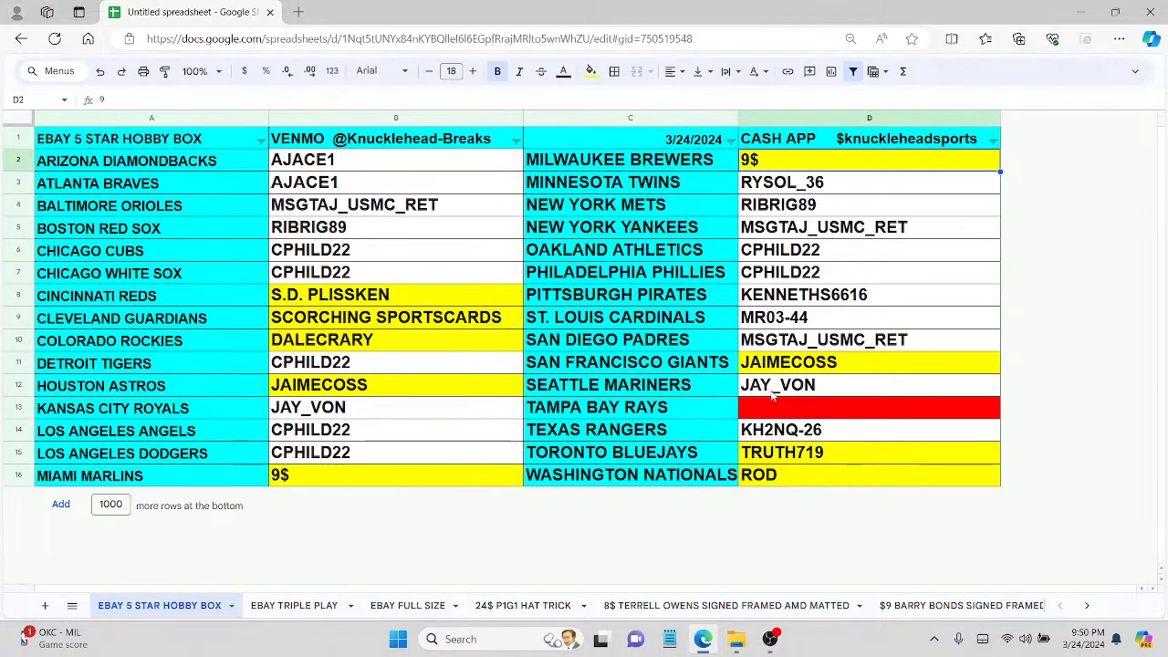
pyautogui.click(290, 605)
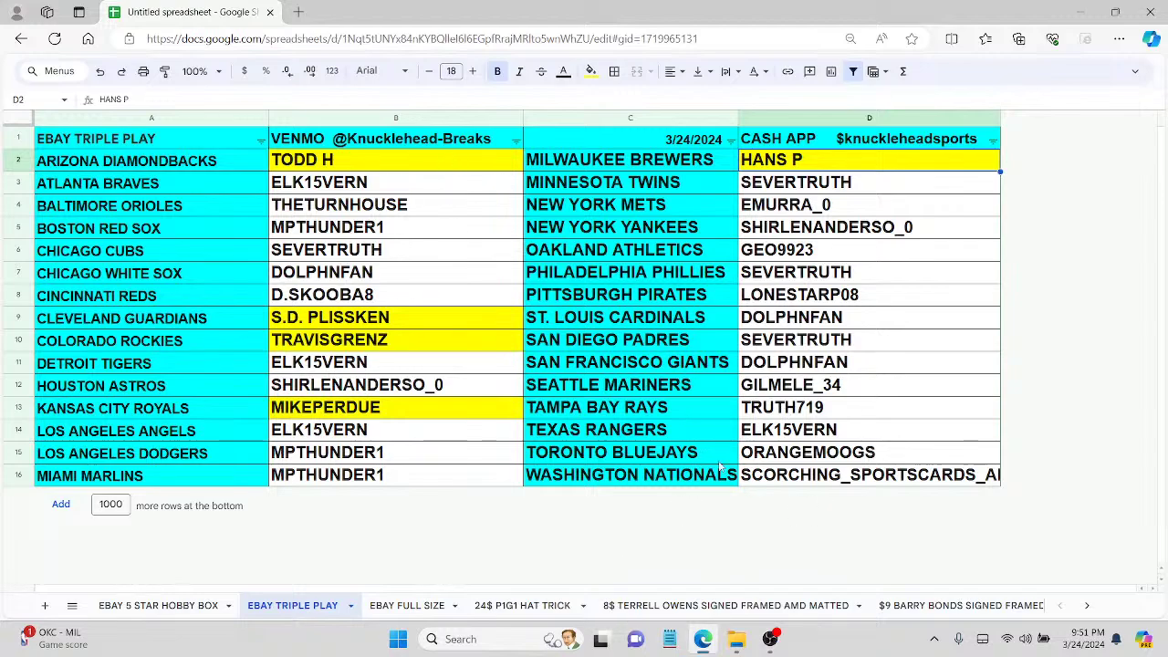
pyautogui.click(787, 416)
pyautogui.write('G')
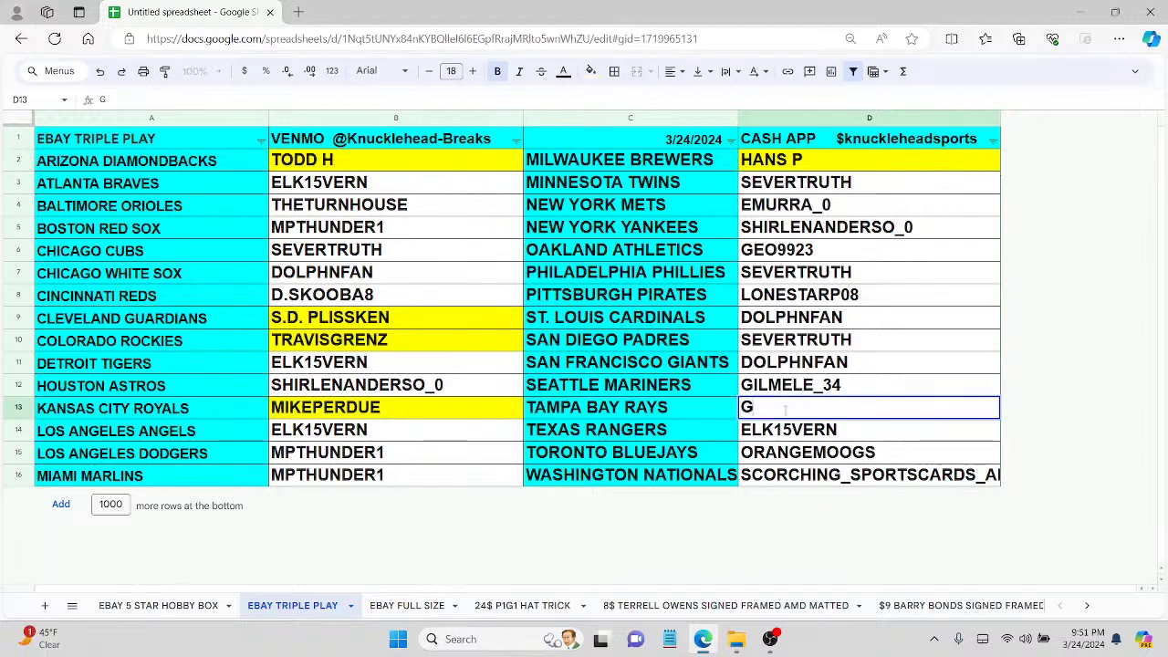
pyautogui.write('I')
pyautogui.press('Return')
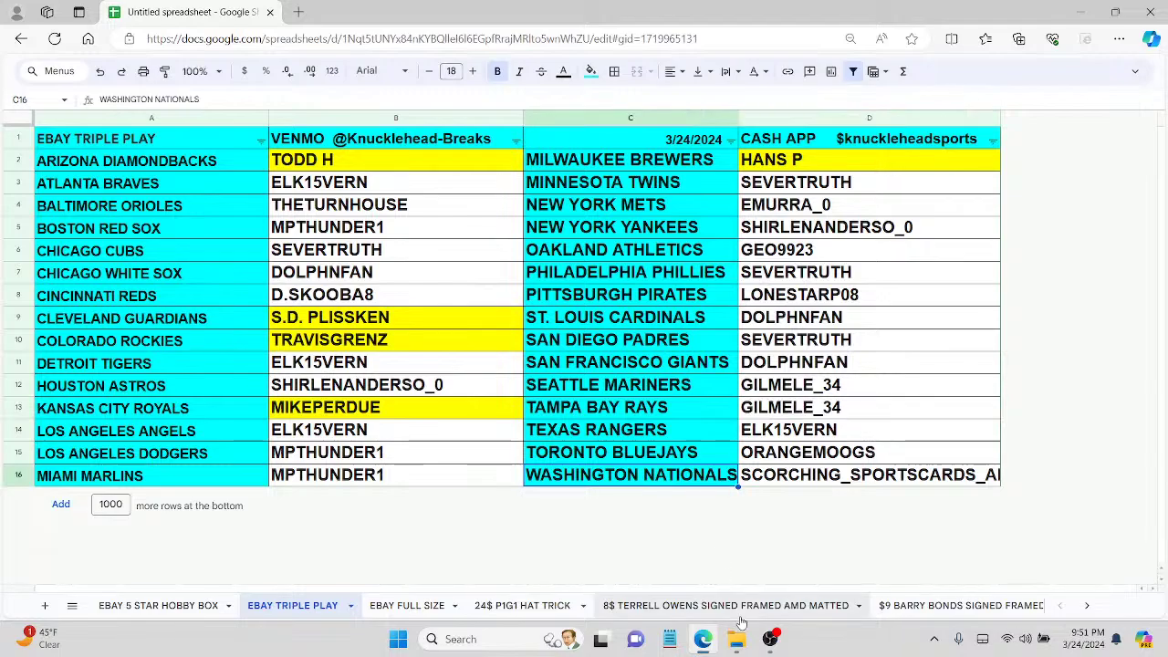
# In OBS, move Scene 2 below Scene and switch the stream to the Scene webcam view
pyautogui.click(770, 639)
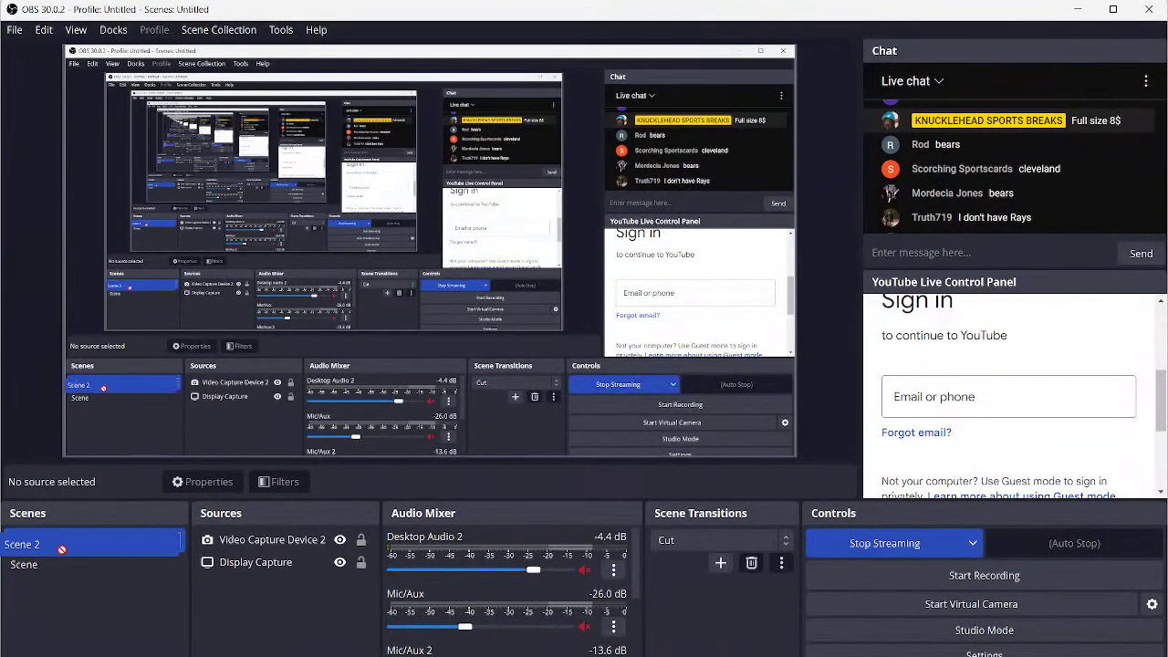
pyautogui.moveTo(57, 546); pyautogui.dragTo(64, 583)
pyautogui.click(36, 540)
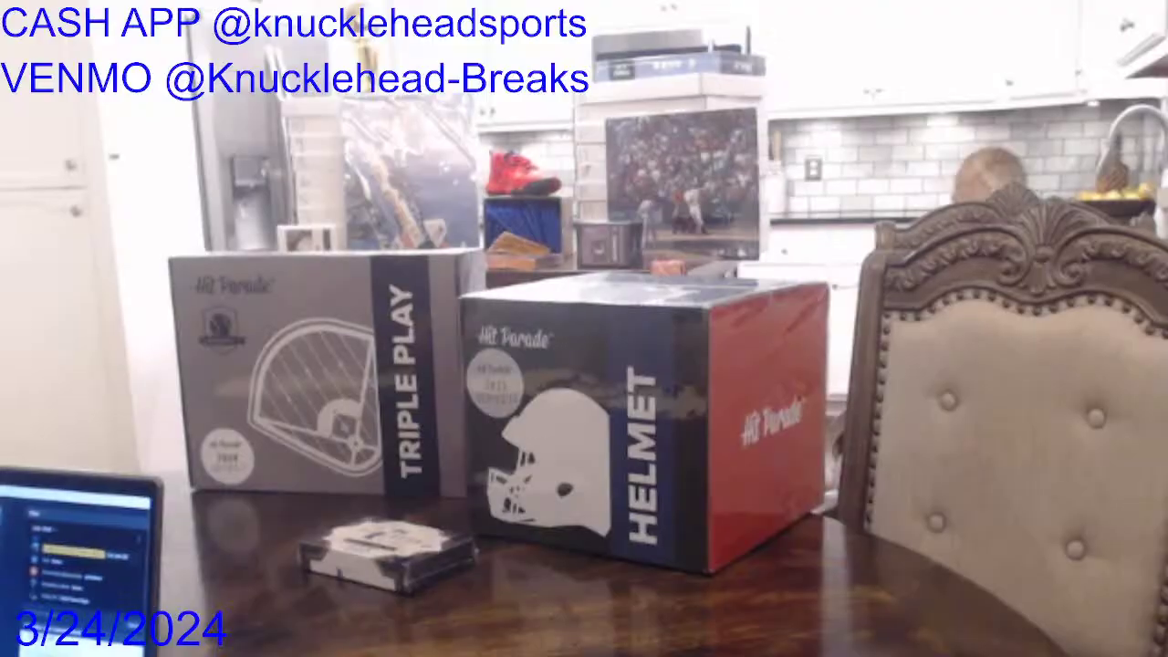
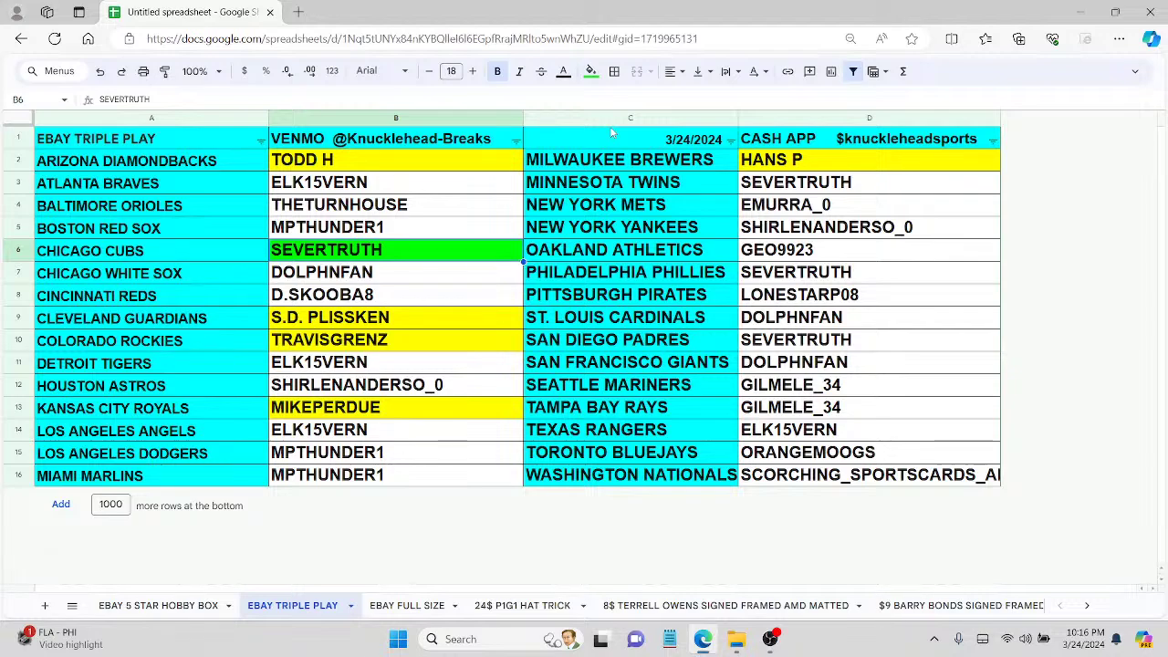
# Give the winning buyer cells D16 (Washington Nationals) and B5 (Boston Red Sox) a bright green fill
pyautogui.click(826, 479)
pyautogui.click(590, 71)
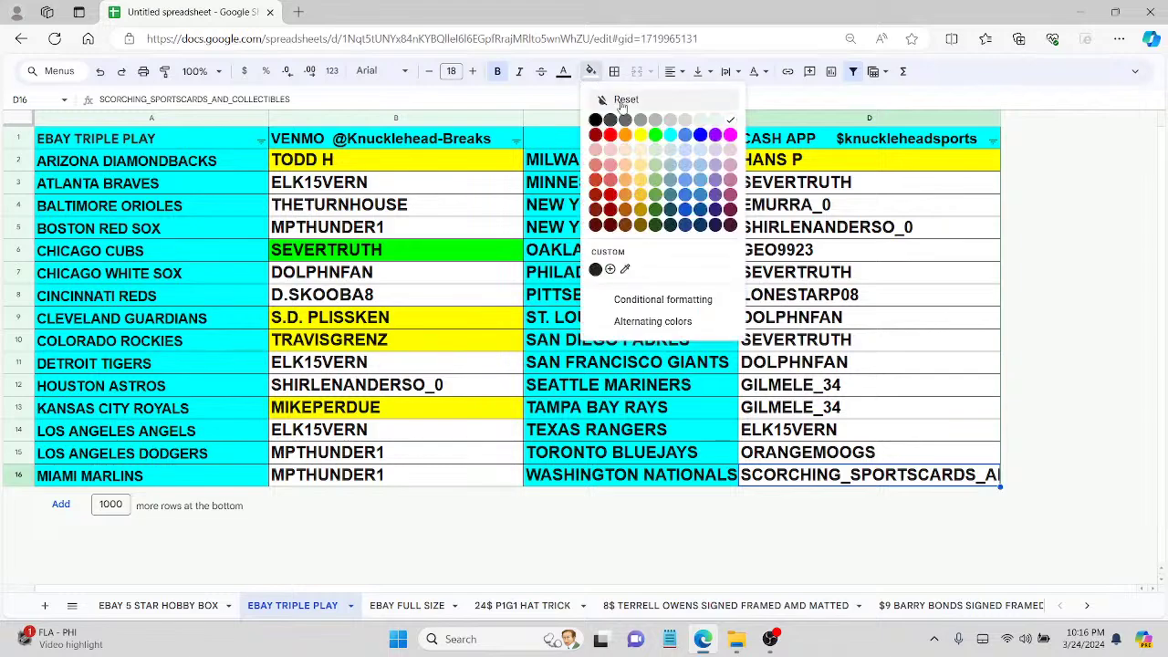
pyautogui.click(656, 135)
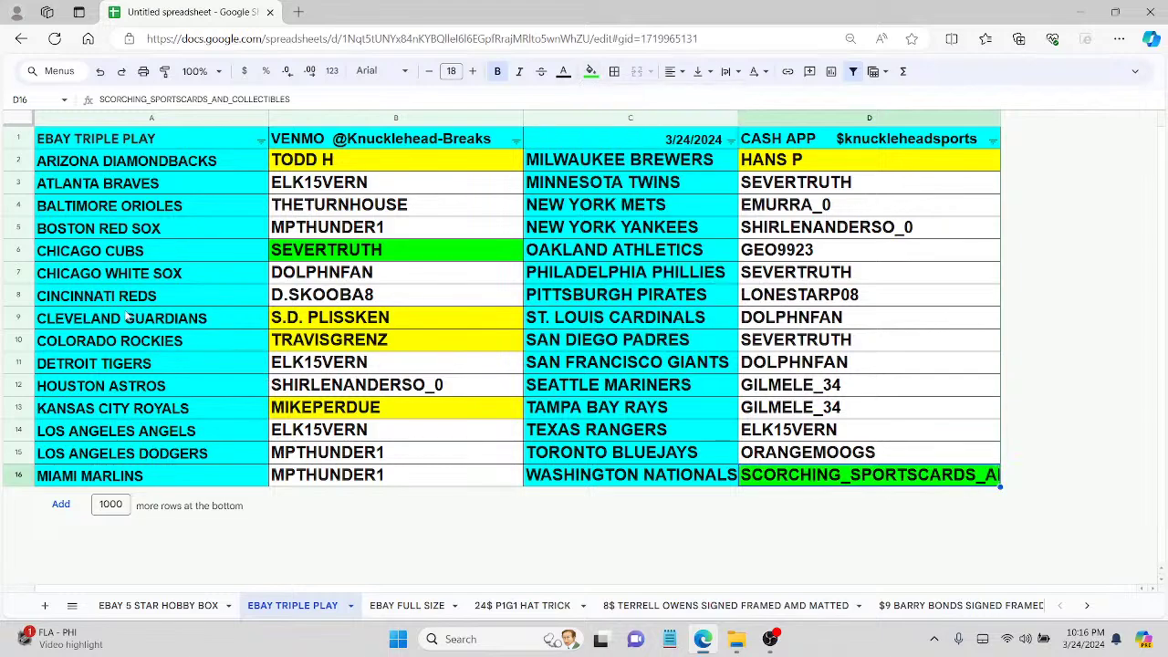
pyautogui.click(297, 229)
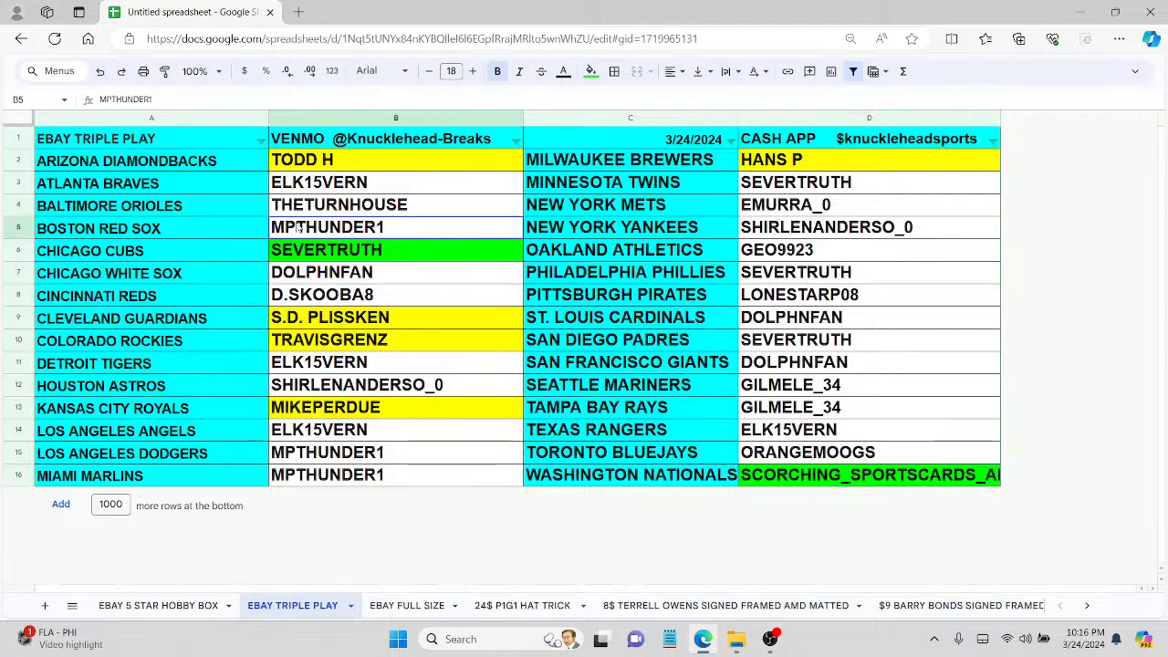
pyautogui.click(592, 71)
pyautogui.click(656, 135)
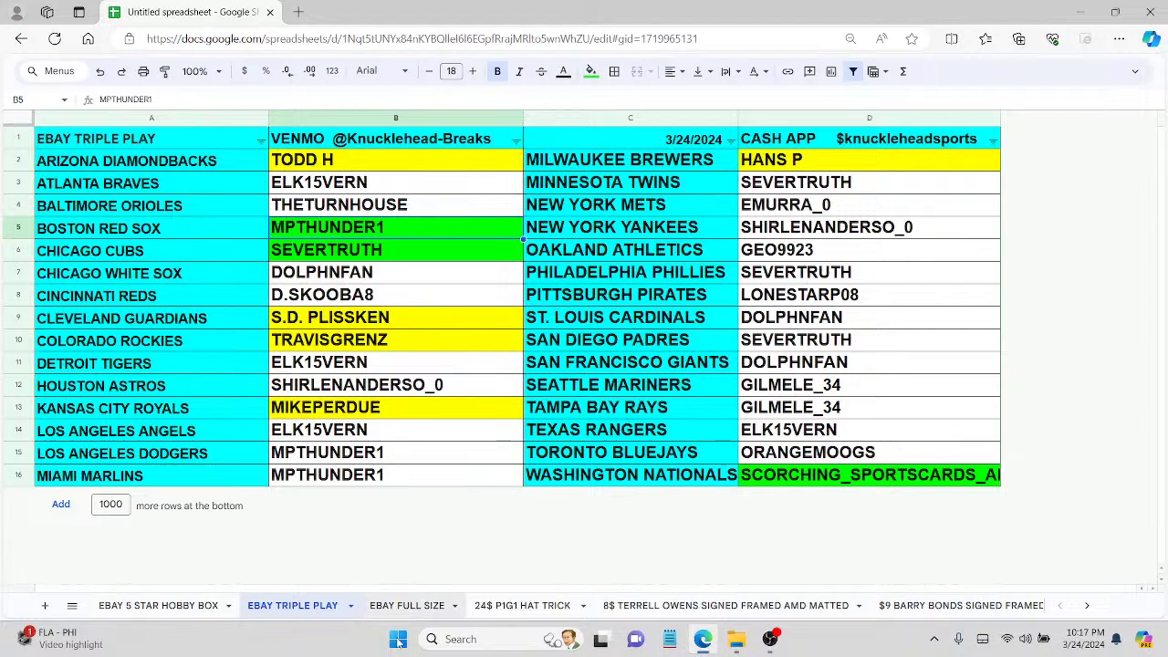
# Switch to the EBAY FULL SIZE football tab, then return to the OBS Studio webcam stream
pyautogui.click(407, 605)
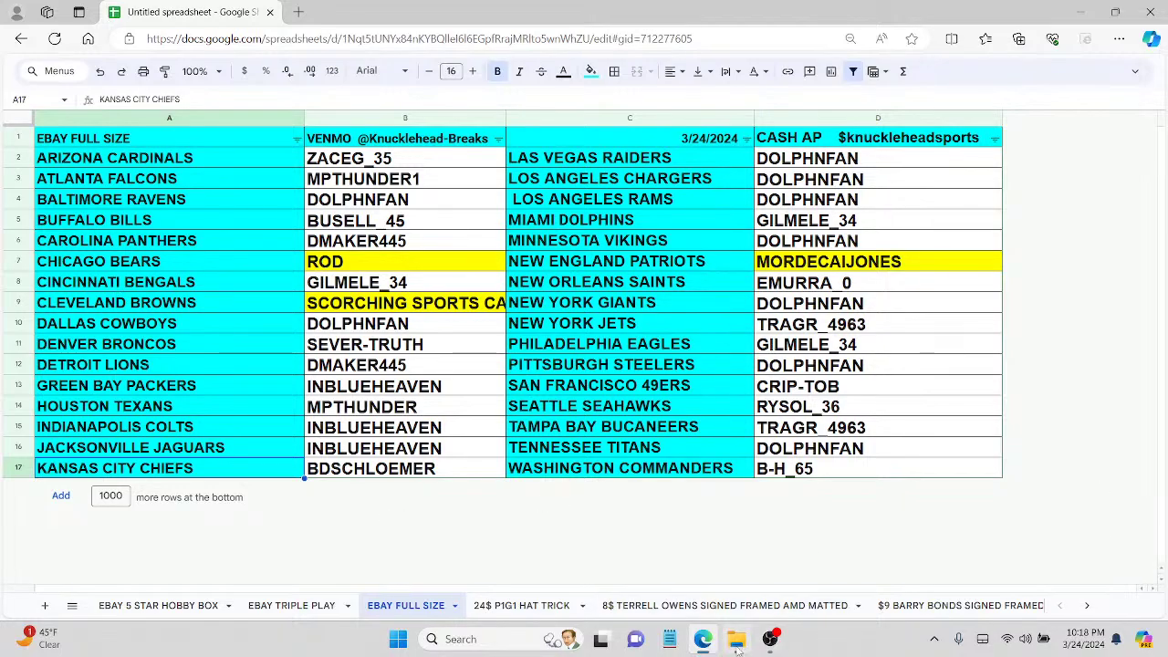
pyautogui.click(770, 639)
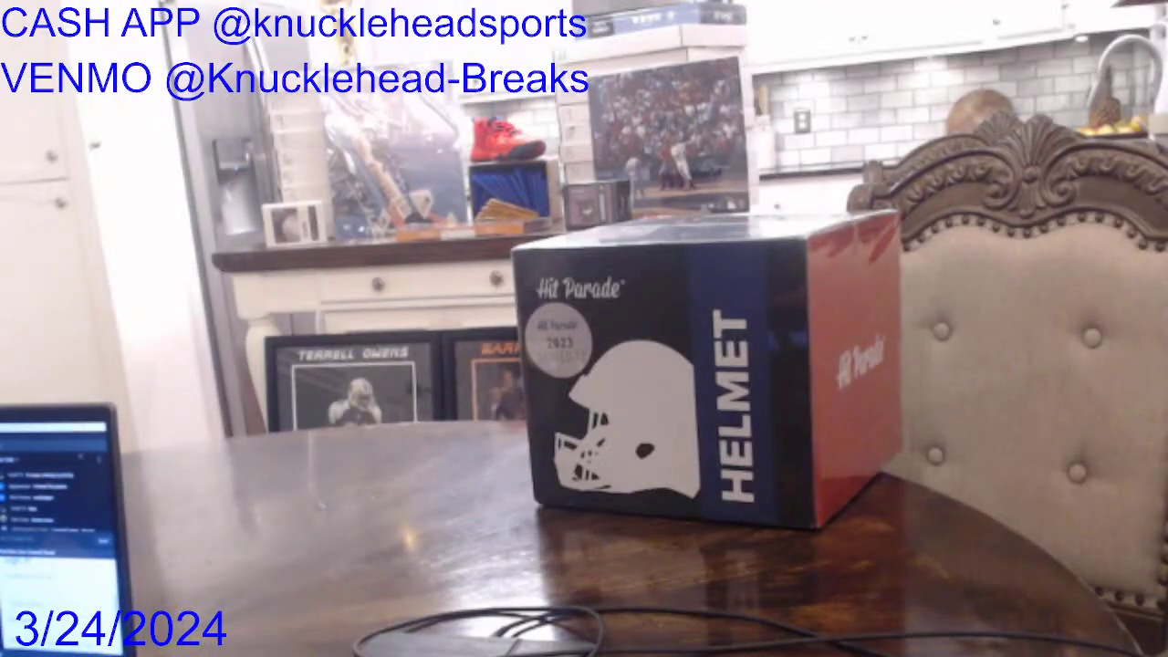
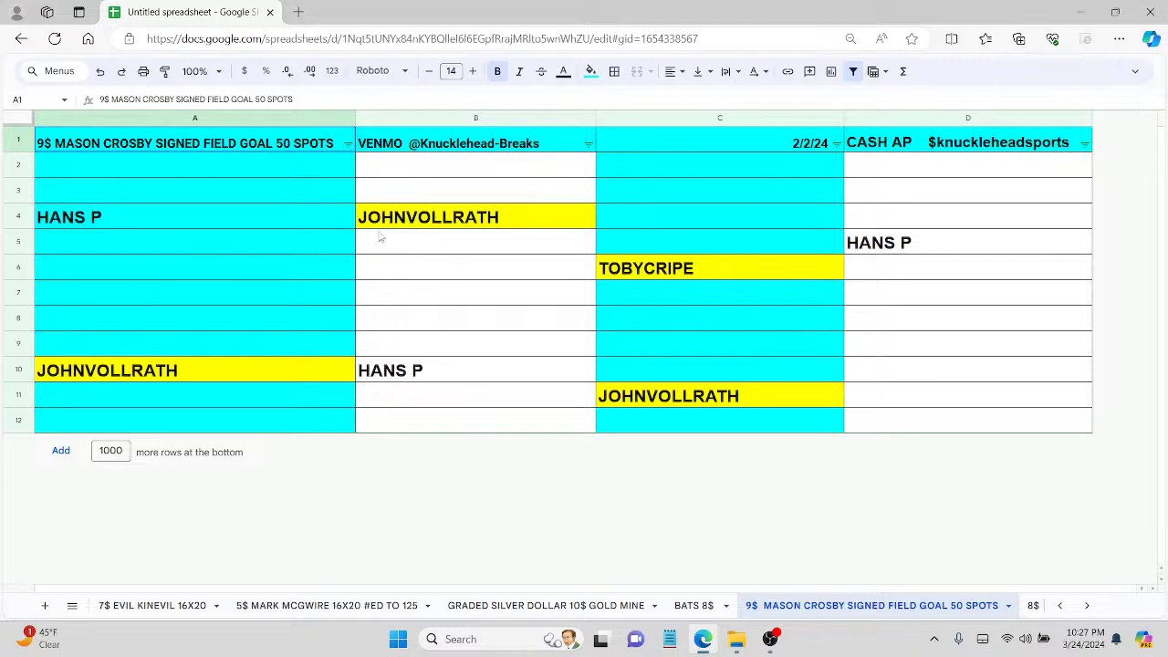
# Clear the A1 title and the buyer name in B4 on the Mason Crosby sheet
pyautogui.press('Delete')
pyautogui.doubleClick(470, 219)
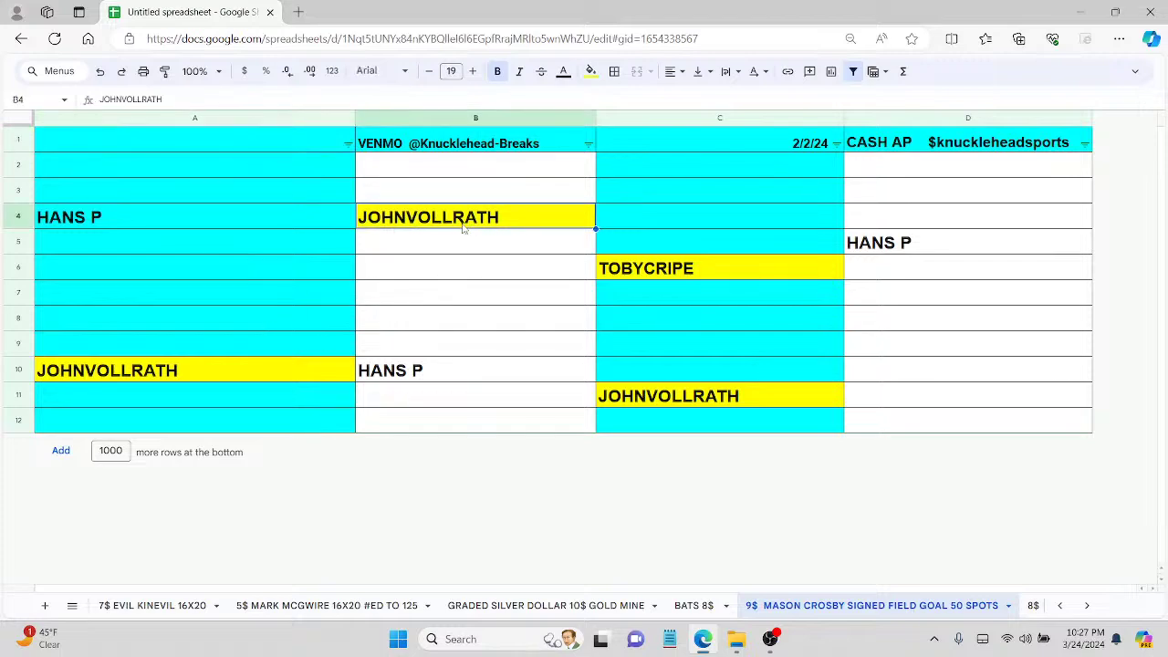
pyautogui.press('BackSpace')
pyautogui.doubleClick(471, 214)
pyautogui.press('BackSpace')
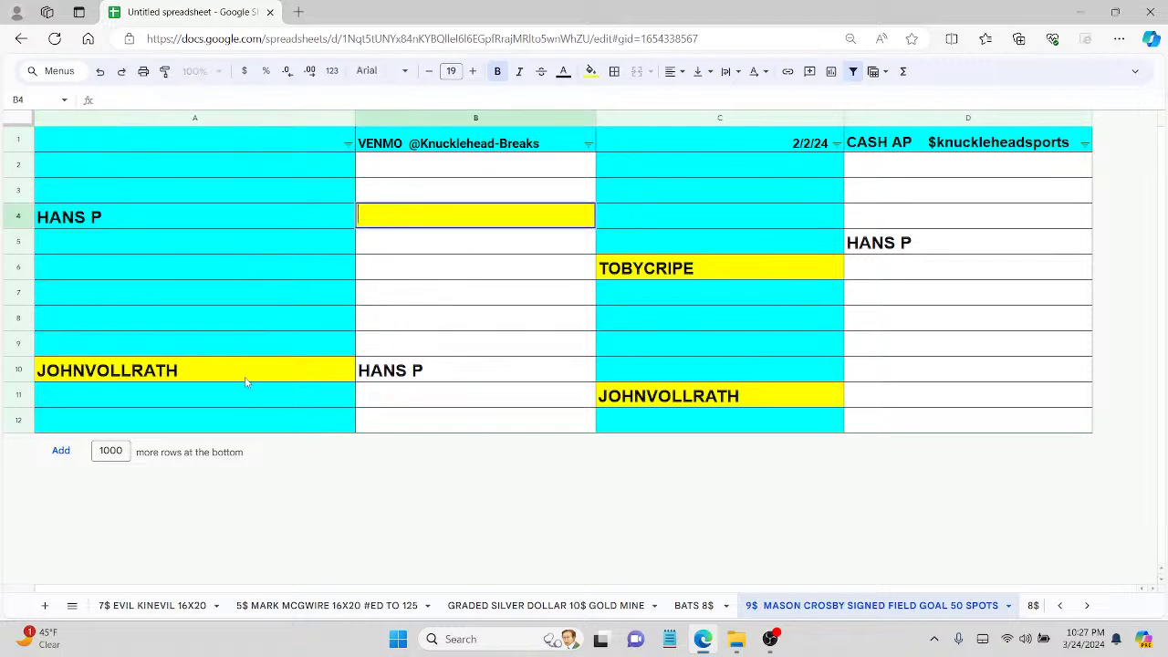
# Delete the same buyer's names from the yellow spots A10 and C11
pyautogui.click(214, 368)
pyautogui.press('Delete')
pyautogui.doubleClick(645, 393)
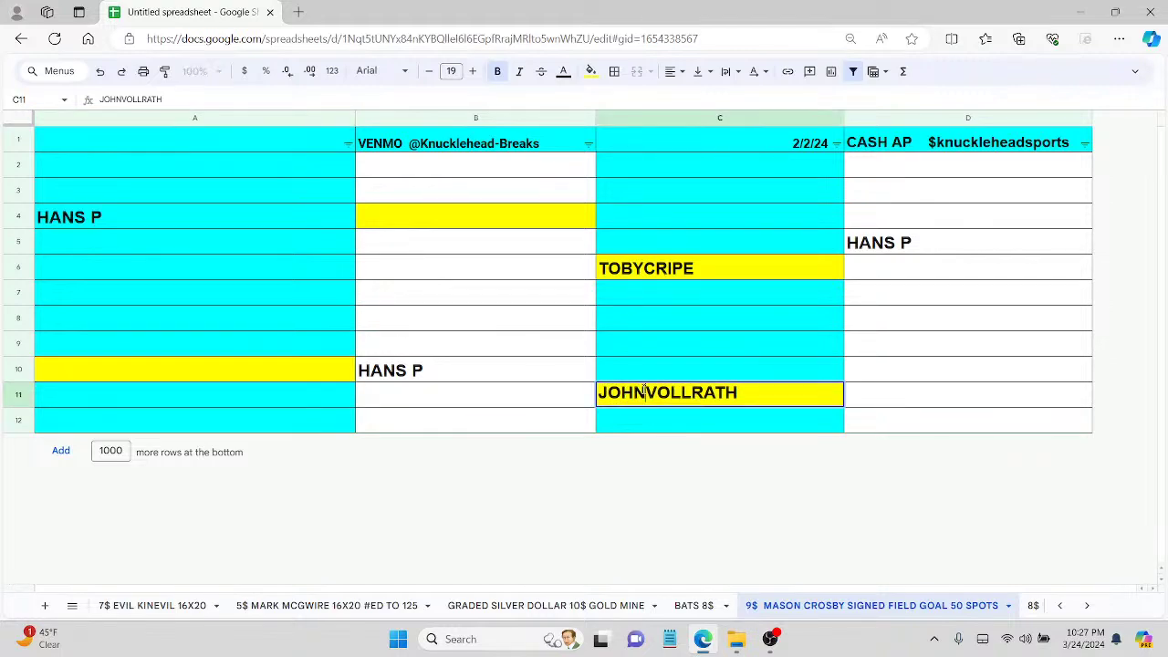
pyautogui.press('BackSpace')
pyautogui.doubleClick(646, 394)
pyautogui.press('BackSpace')
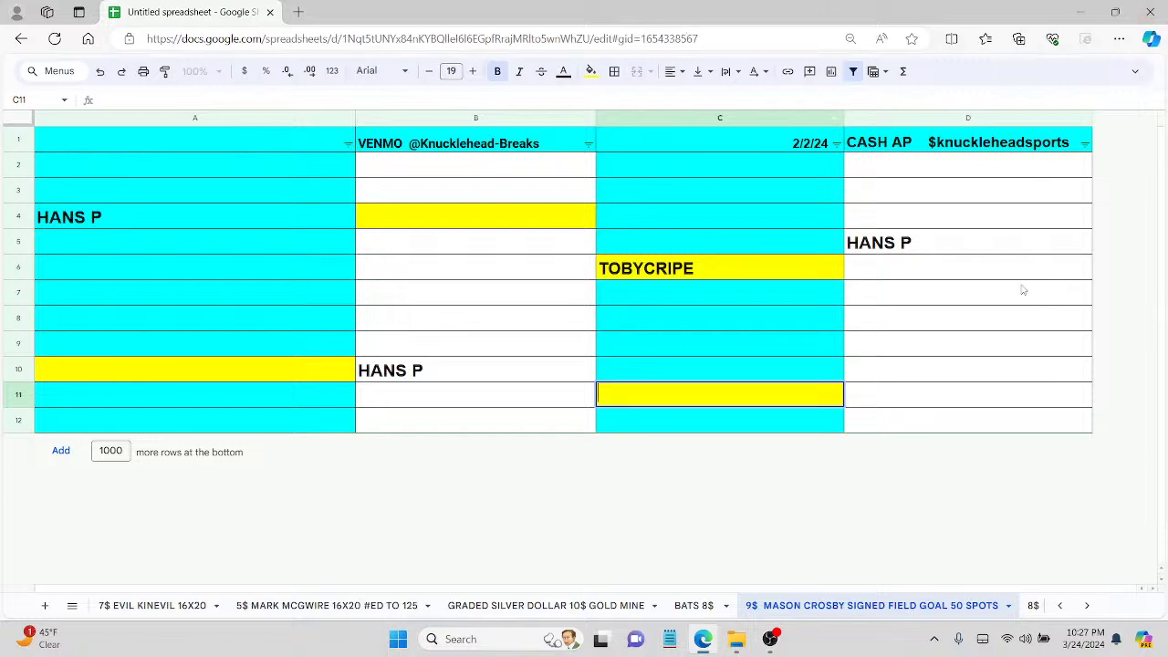
pyautogui.click(1032, 605)
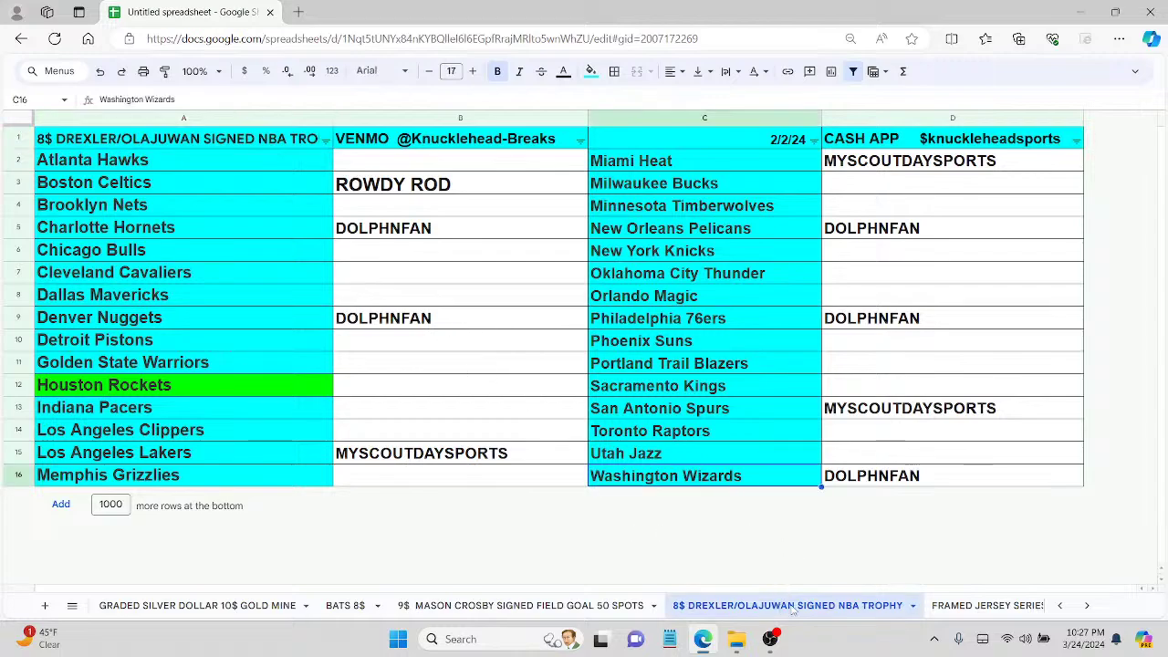
# Switch to the FRAMED JERSEY SERIES 8$ sheet and bring up Notepad
pyautogui.click(969, 605)
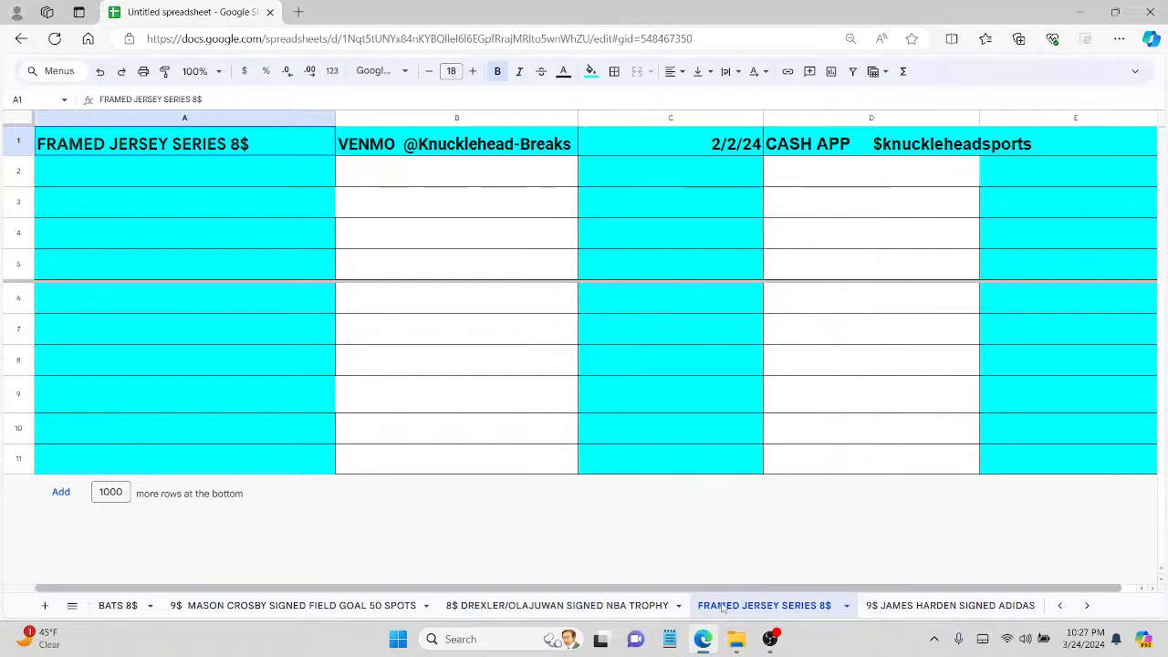
pyautogui.click(678, 639)
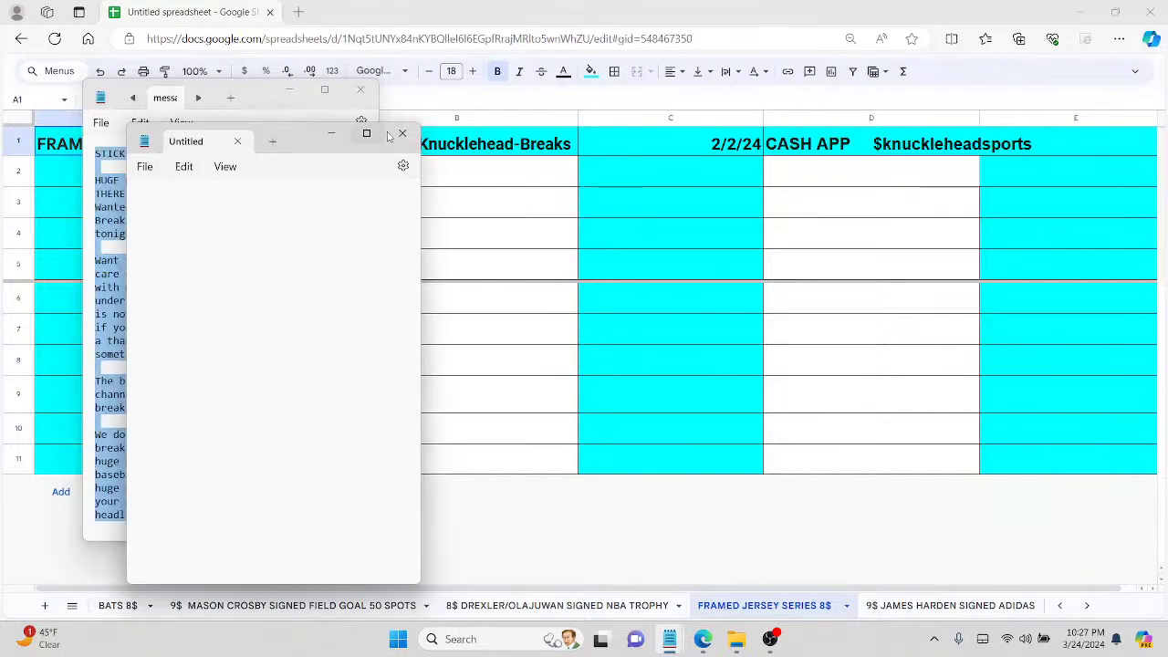
# Close the blank Notepad window and browse the Open dialog for the FRAMED file
pyautogui.click(402, 133)
pyautogui.click(100, 122)
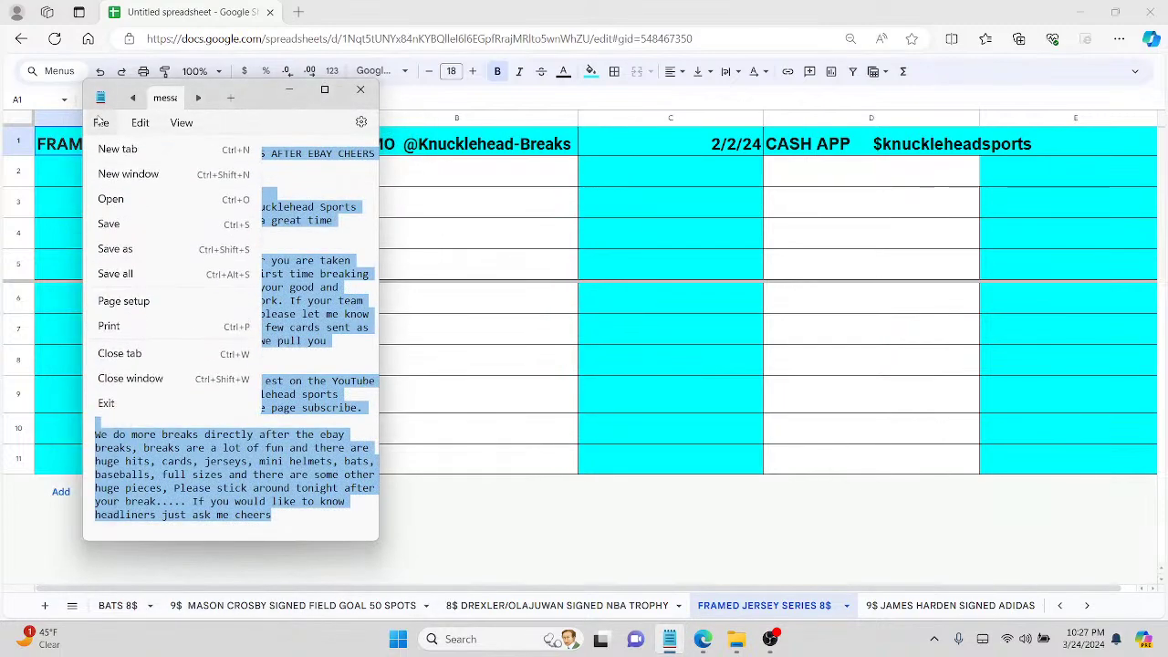
pyautogui.click(110, 199)
pyautogui.scroll(-4, 351, 274)
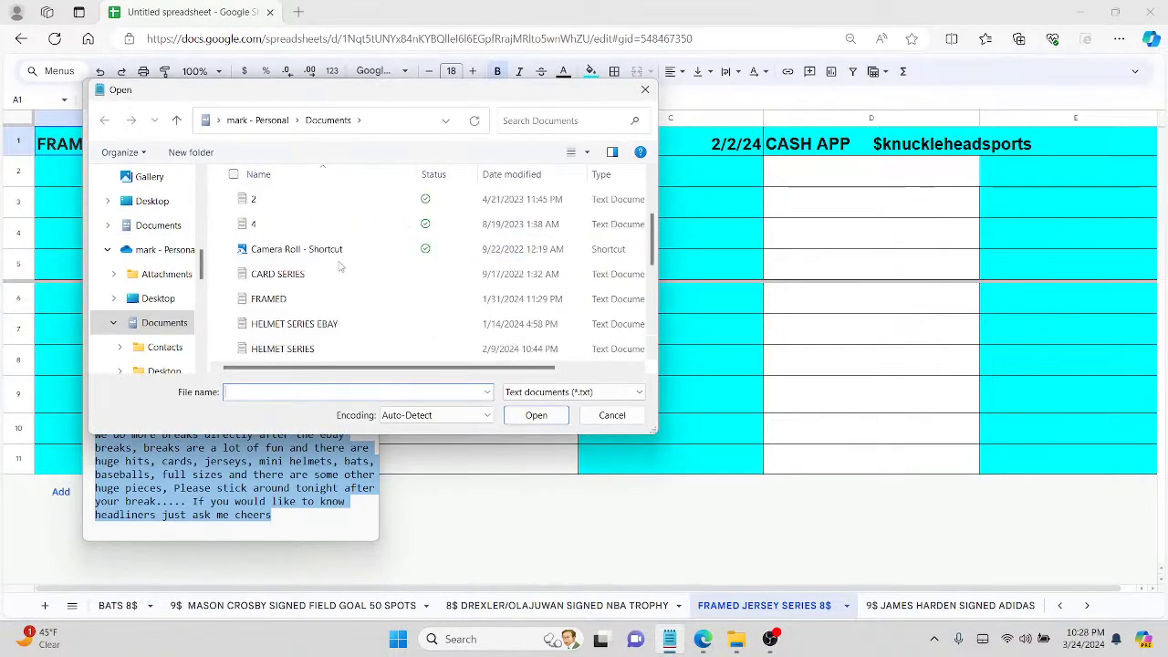
pyautogui.scroll(1, 319, 238)
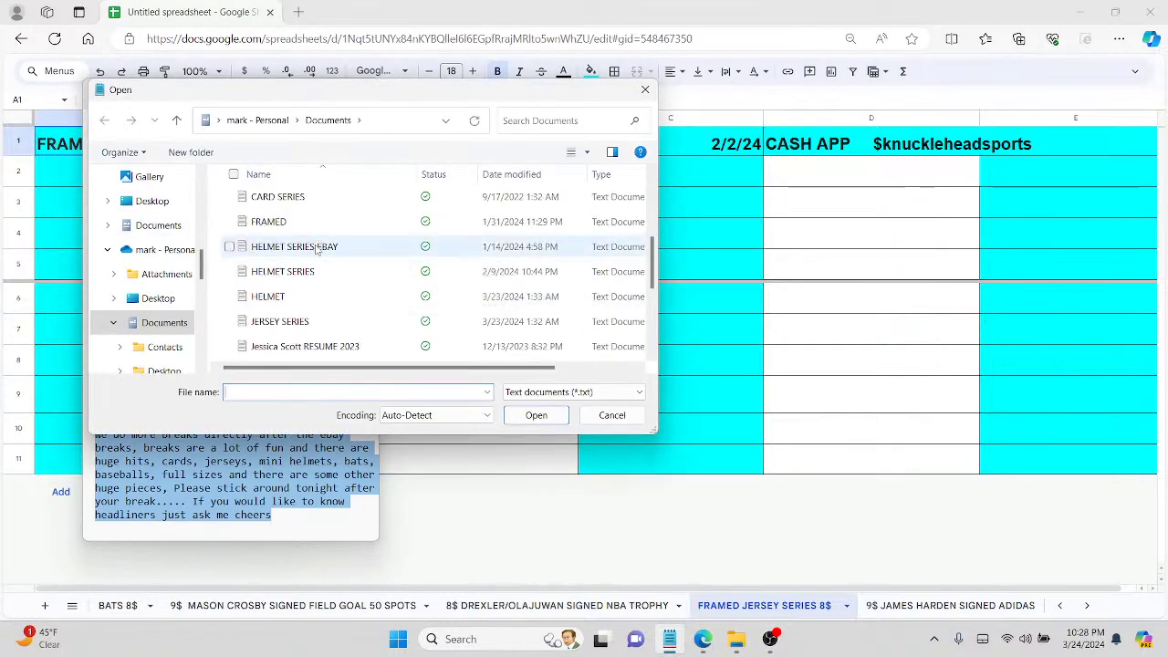
pyautogui.scroll(-1, 315, 260)
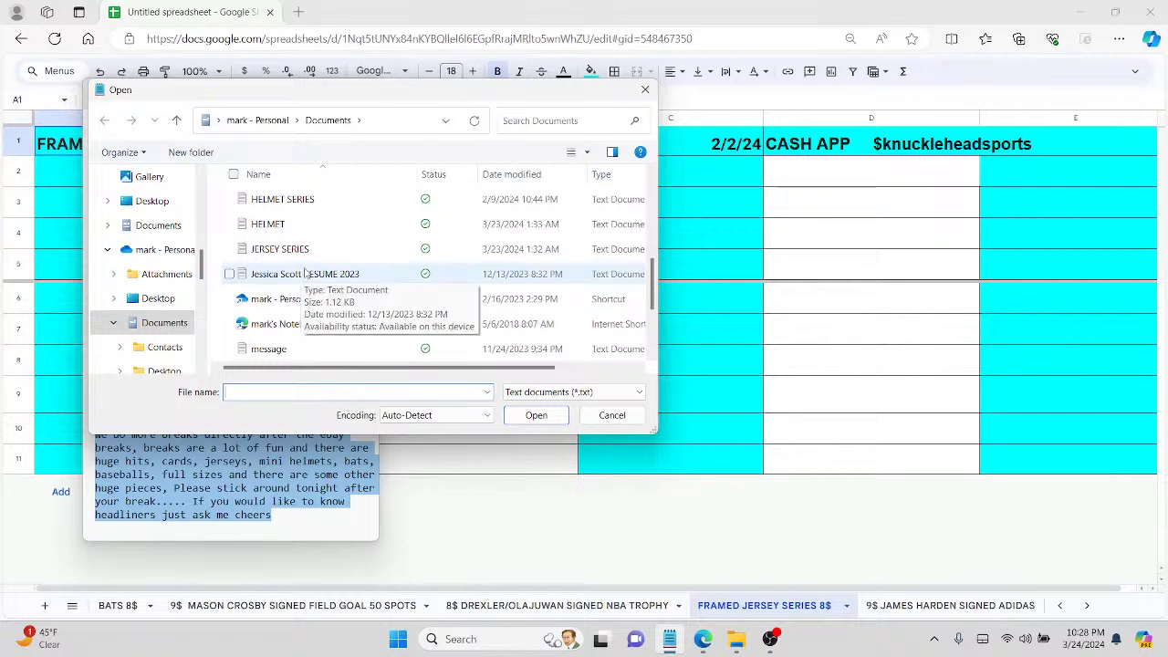
pyautogui.scroll(2, 306, 273)
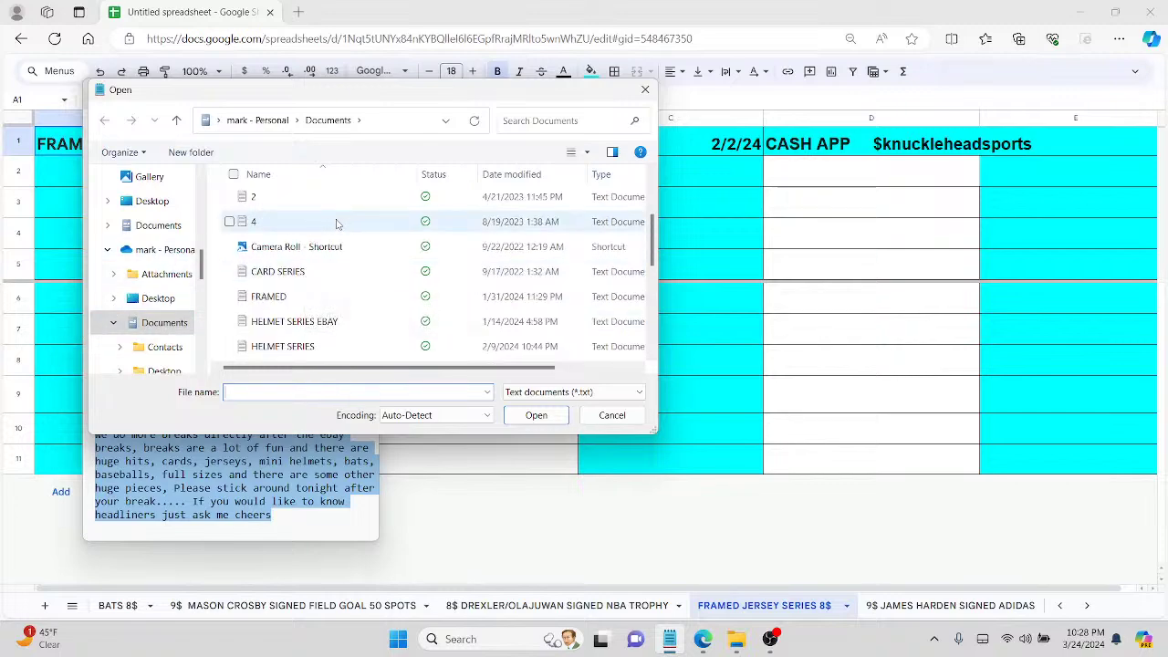
pyautogui.scroll(-1, 354, 224)
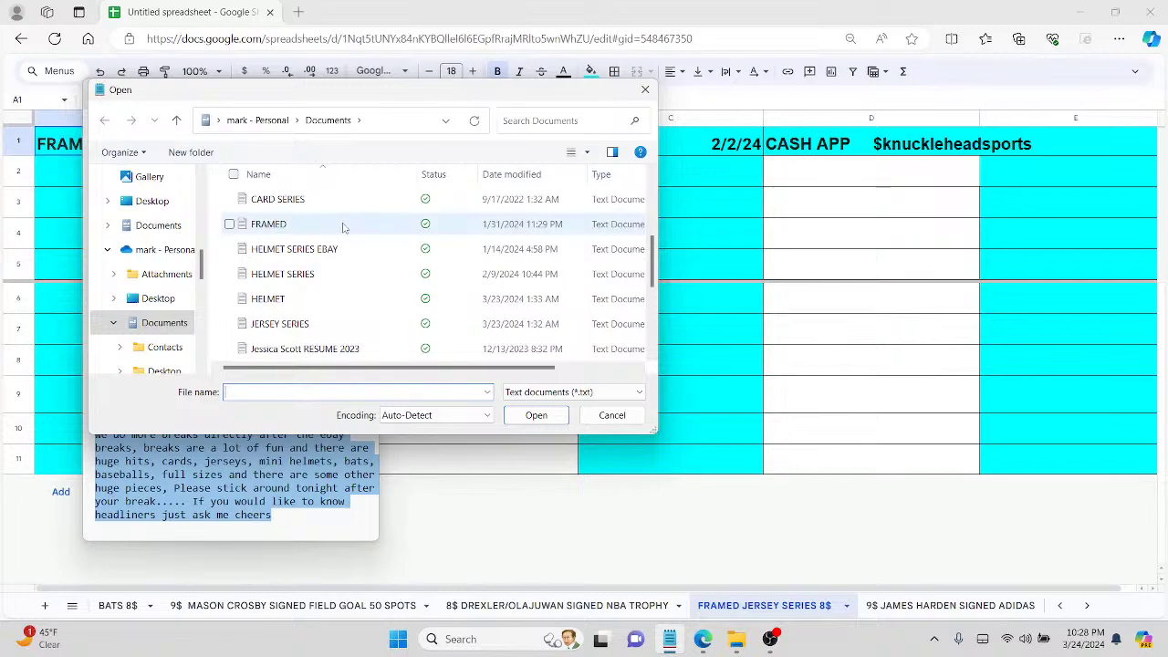
# Open the FRAMED list and delete the DAK PRESCOTT line
pyautogui.click(343, 225)
pyautogui.doubleClick(336, 224)
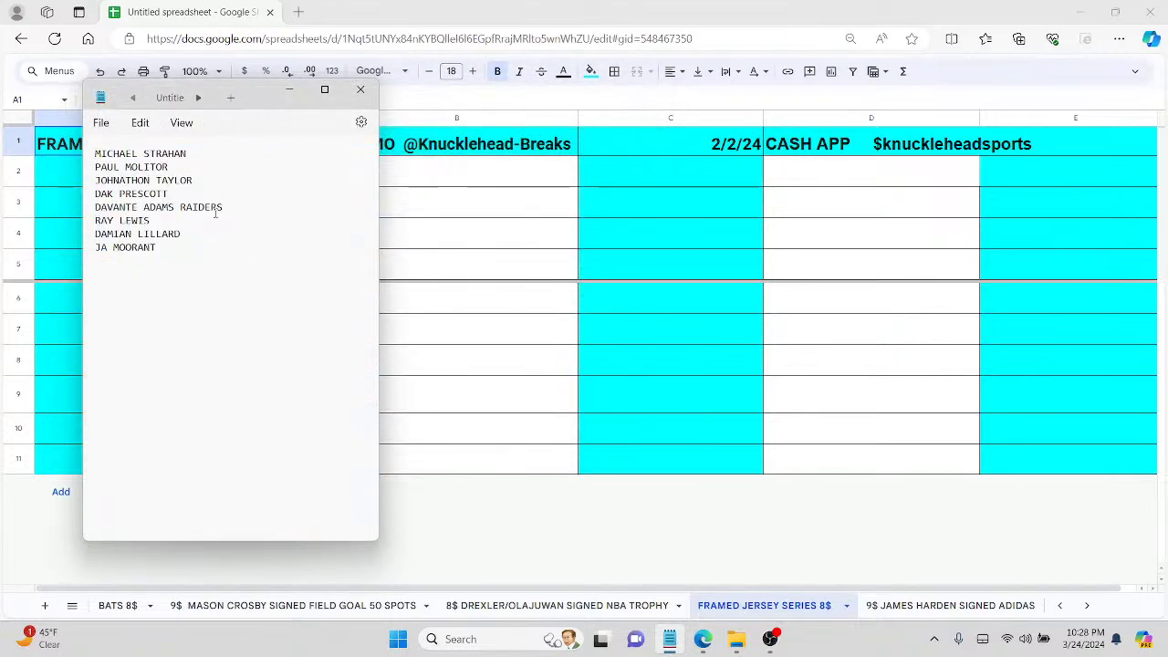
pyautogui.moveTo(187, 191); pyautogui.dragTo(91, 194)
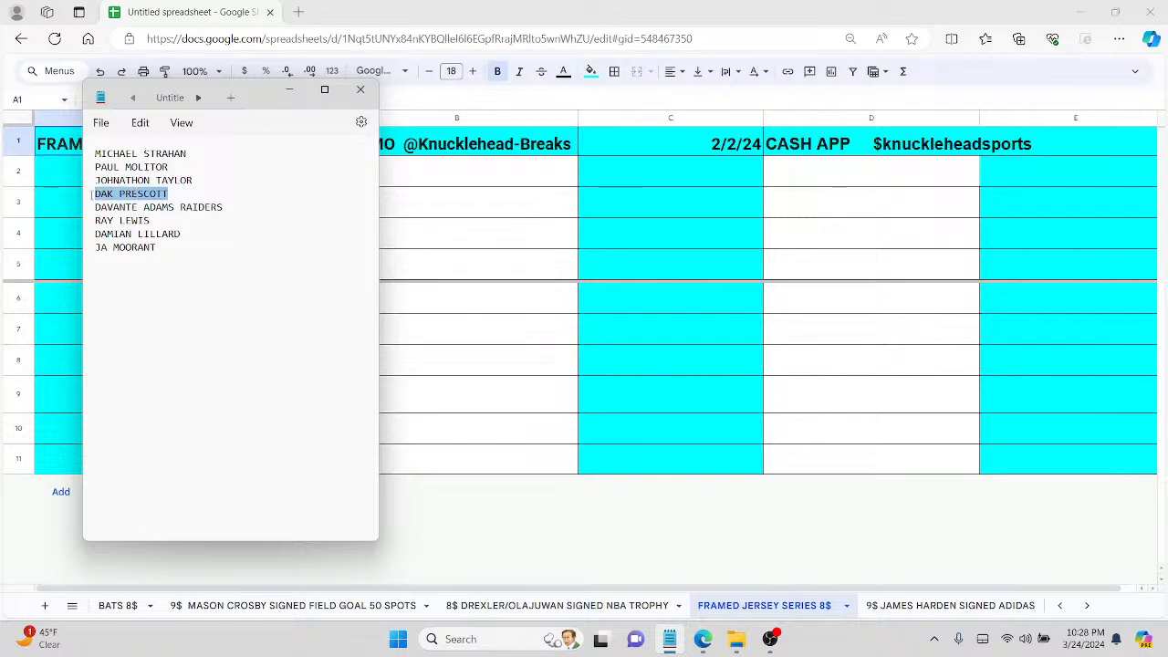
pyautogui.press('BackSpace')
pyautogui.press('BackSpace')
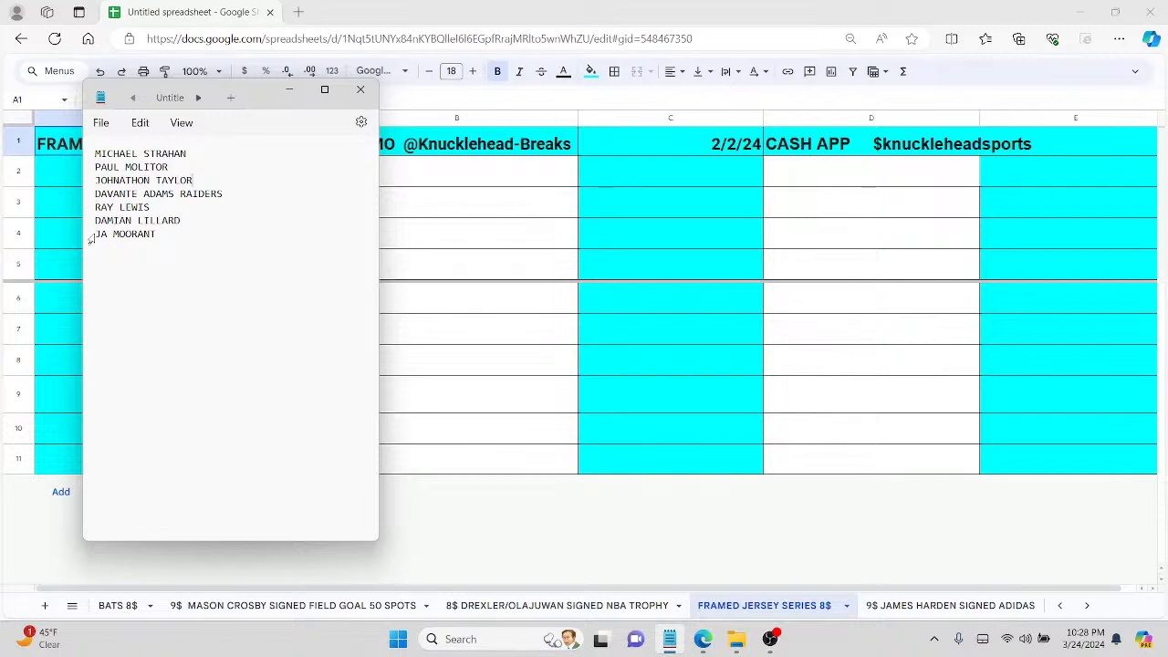
# Minimize Notepad and look through the 9$ JAMES HARDEN and MACS PACKS $12 sheets
pyautogui.click(361, 89)
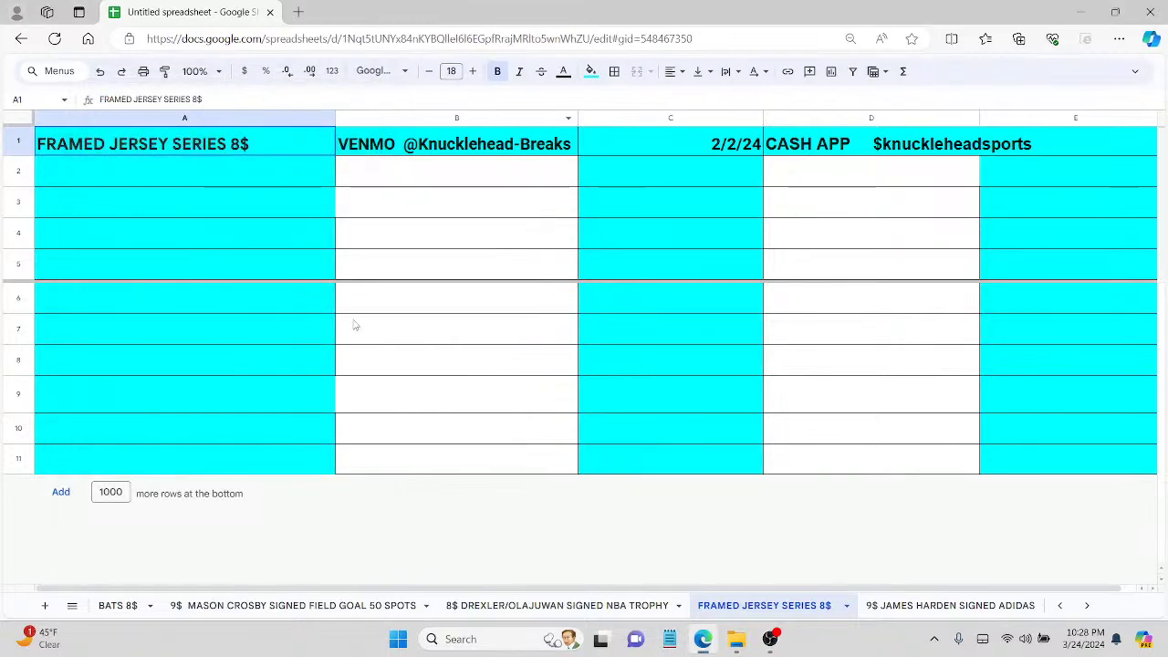
pyautogui.click(355, 325)
pyautogui.click(966, 607)
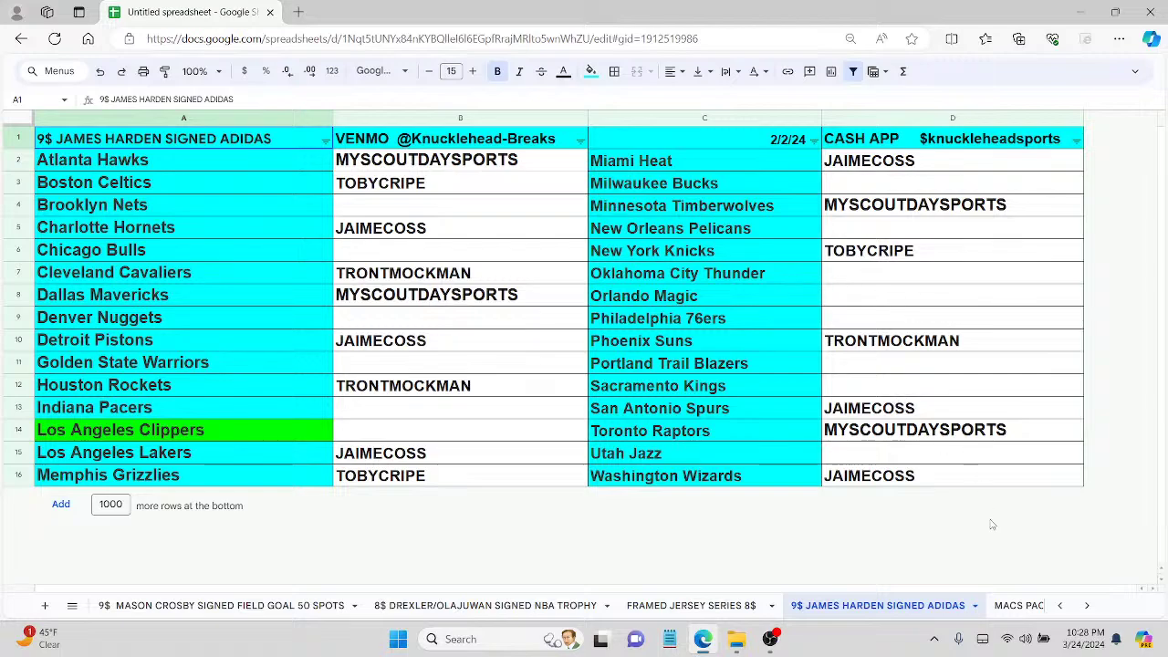
pyautogui.click(1020, 608)
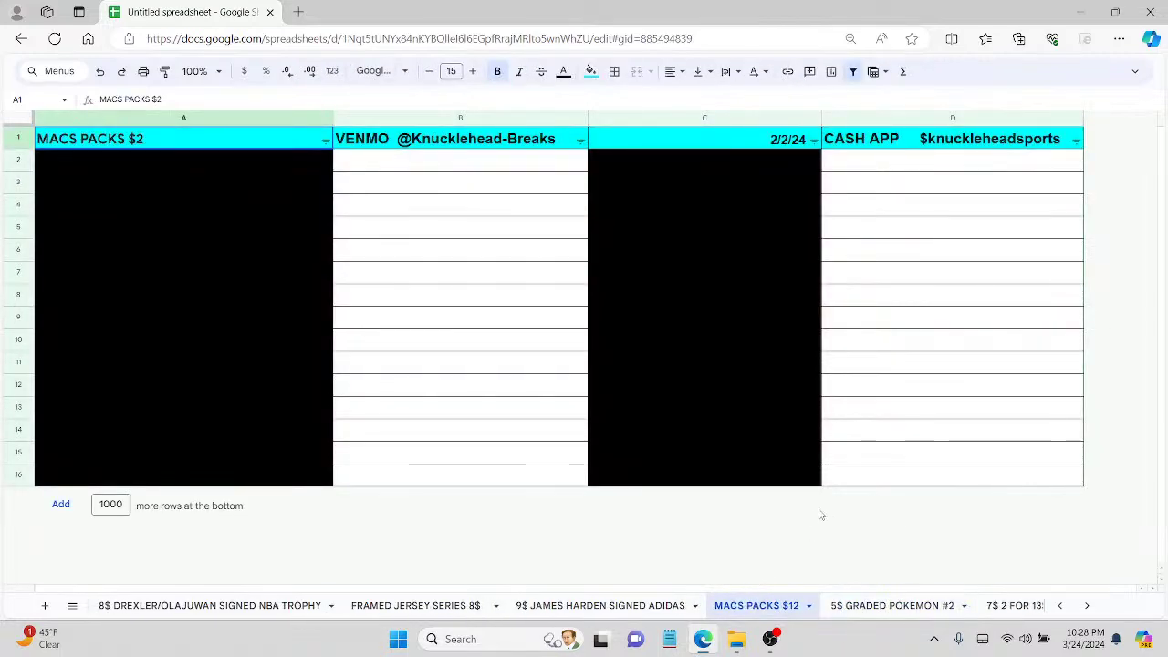
pyautogui.click(602, 606)
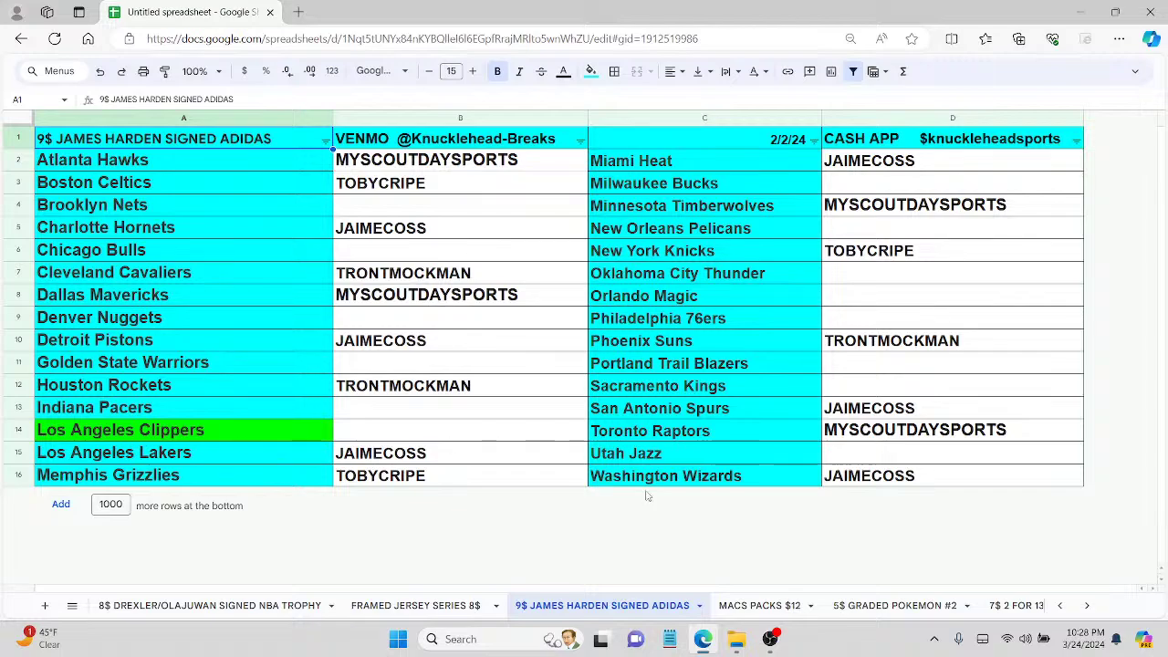
pyautogui.click(760, 606)
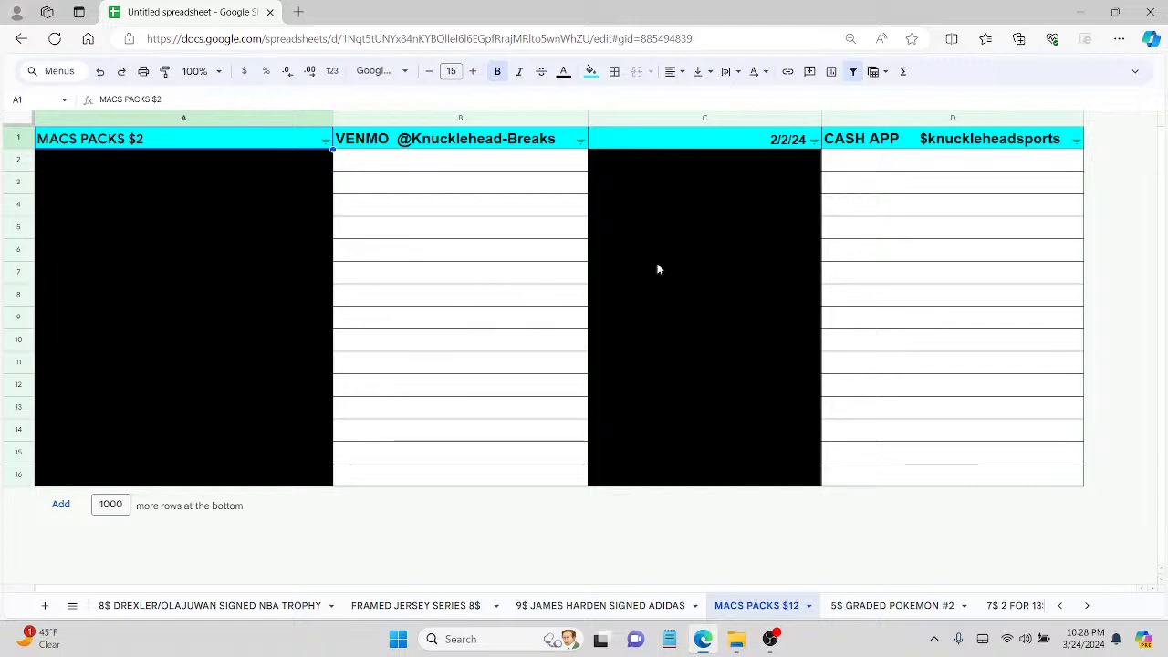
# Select Macs Packs spots B4:B8 and D4:D12, then pick B8 on 5$ GRADED POKEMON #2
pyautogui.click(520, 276)
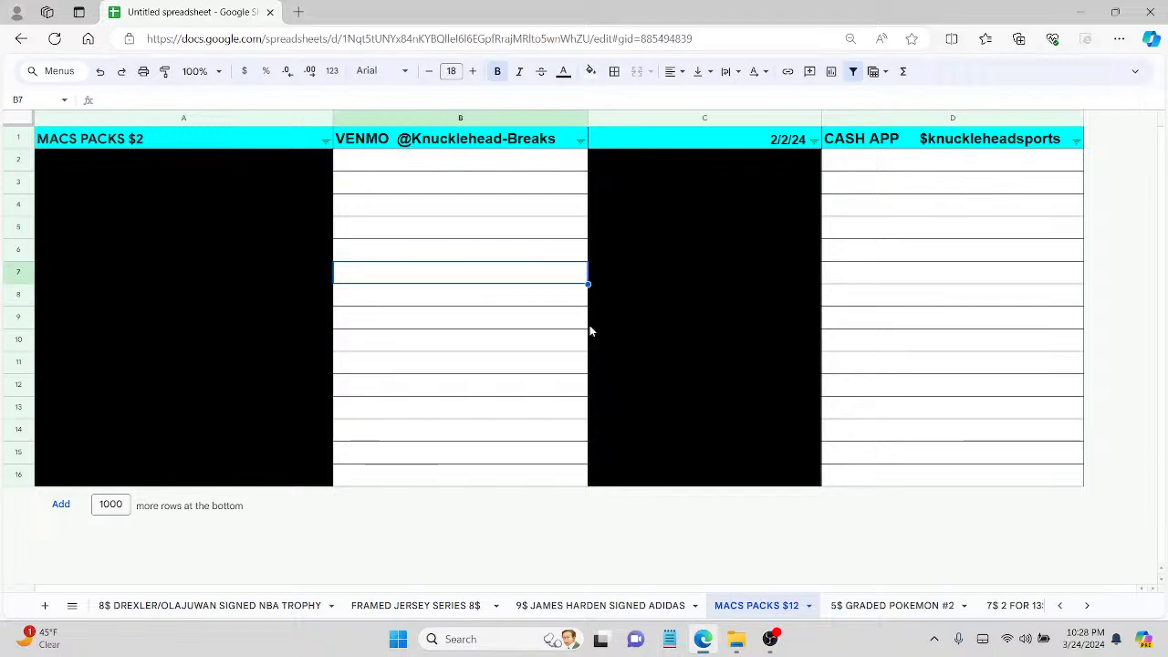
pyautogui.moveTo(458, 201); pyautogui.dragTo(509, 375)
pyautogui.moveTo(1004, 205); pyautogui.dragTo(1029, 389)
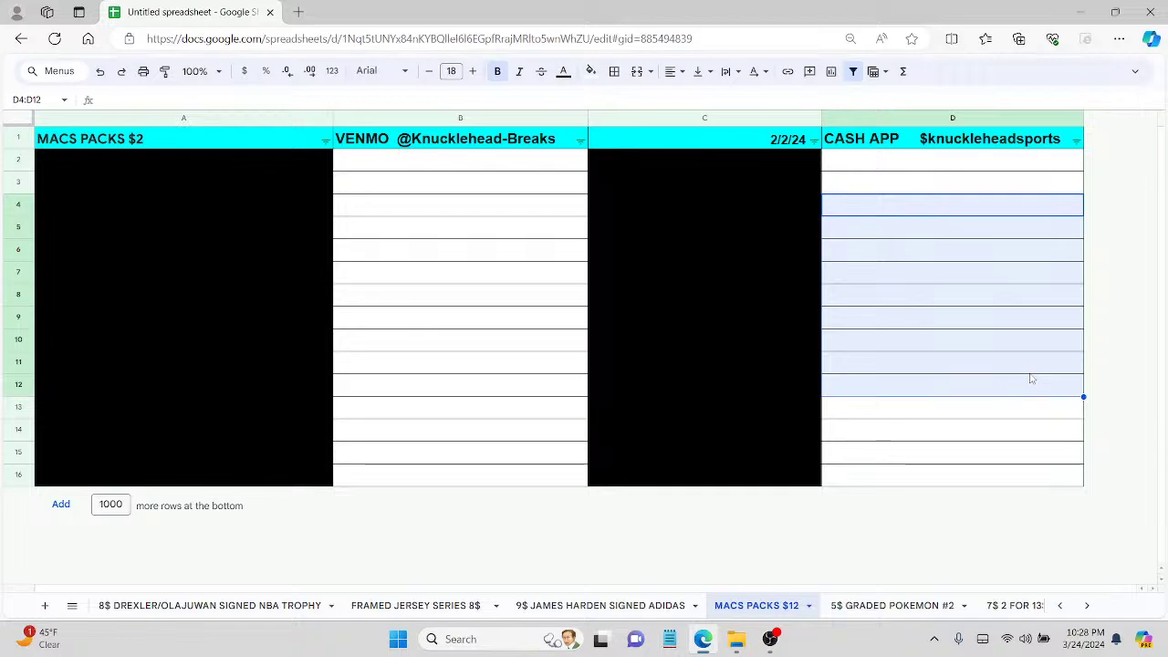
pyautogui.click(890, 605)
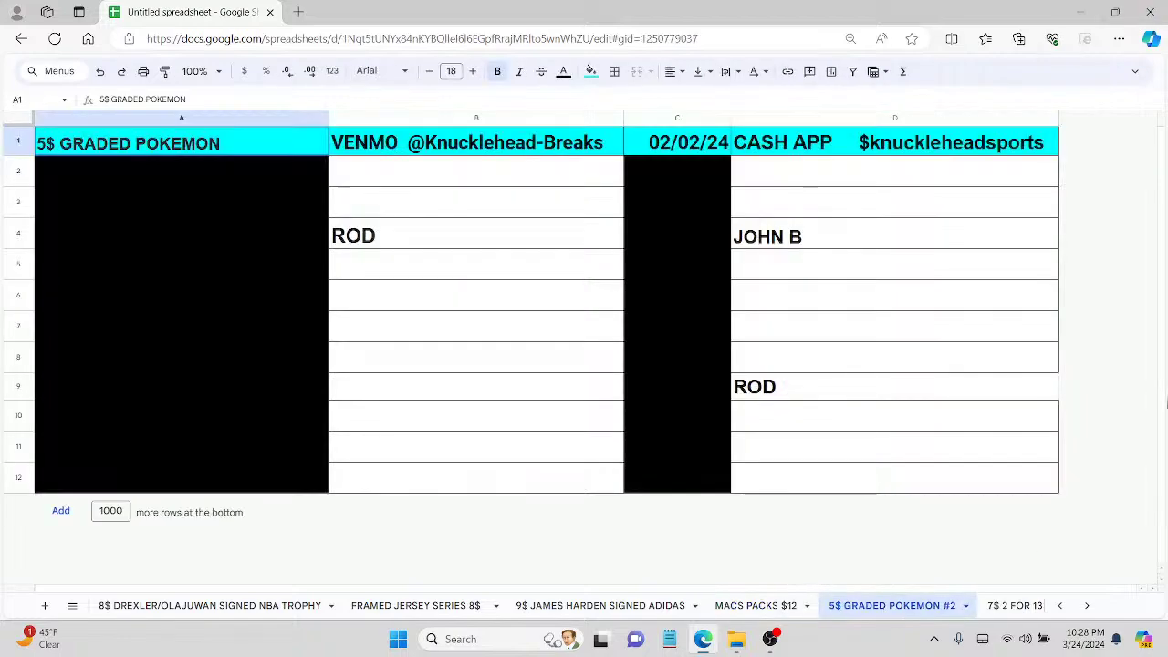
pyautogui.click(575, 366)
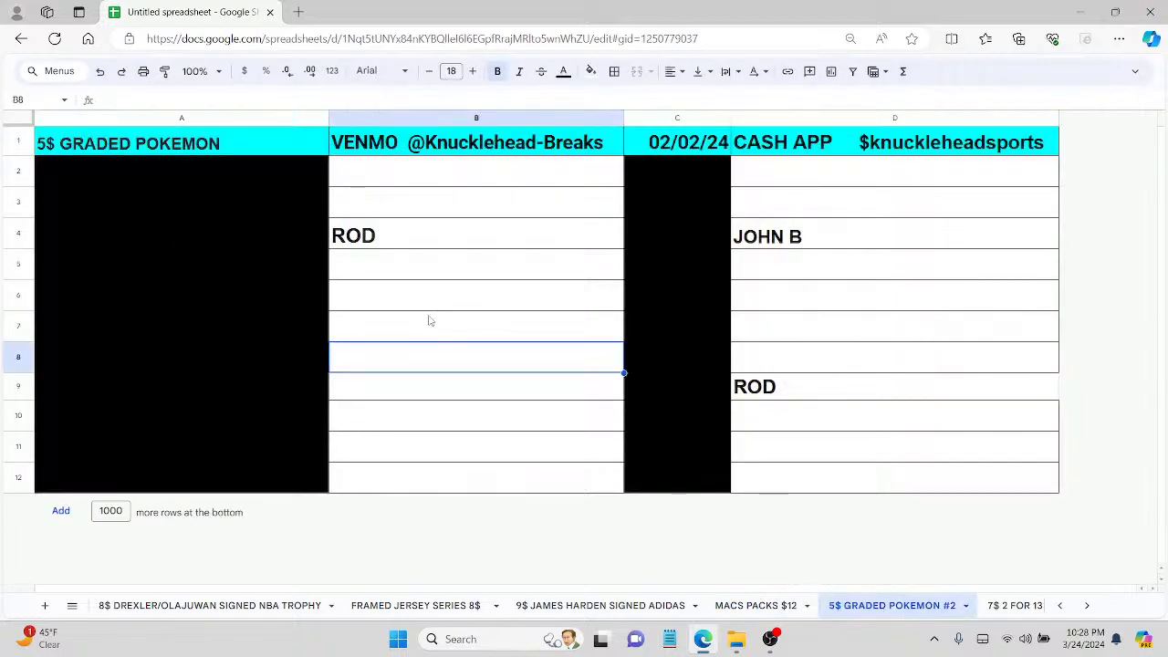
# On 7$ 2 FOR 13$ JRS CARD SERIES, enlarge B2:D12 names to size 22 and add all borders
pyautogui.click(1011, 606)
pyautogui.moveTo(498, 175); pyautogui.dragTo(913, 479)
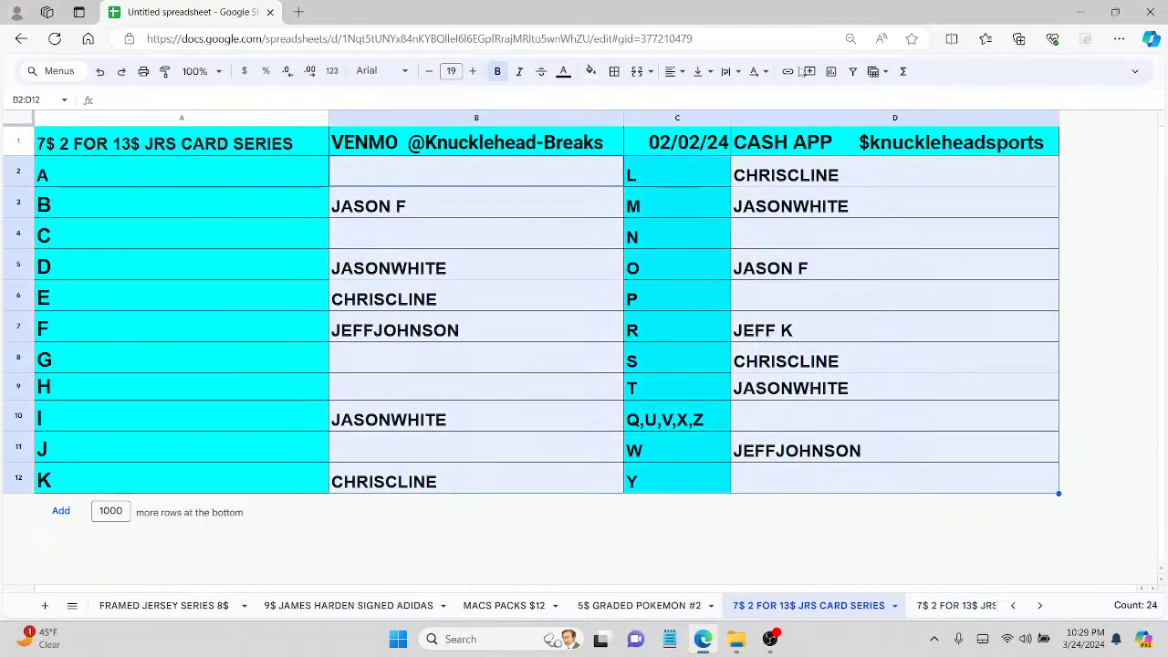
pyautogui.click(473, 71)
pyautogui.click(473, 71)
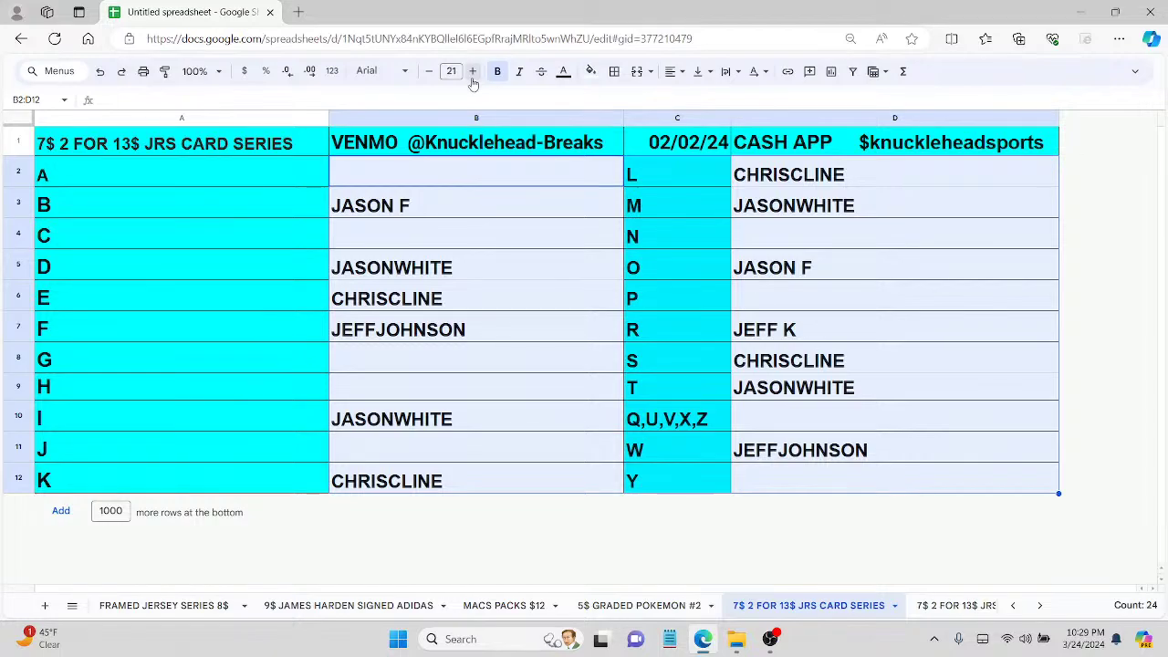
pyautogui.click(473, 72)
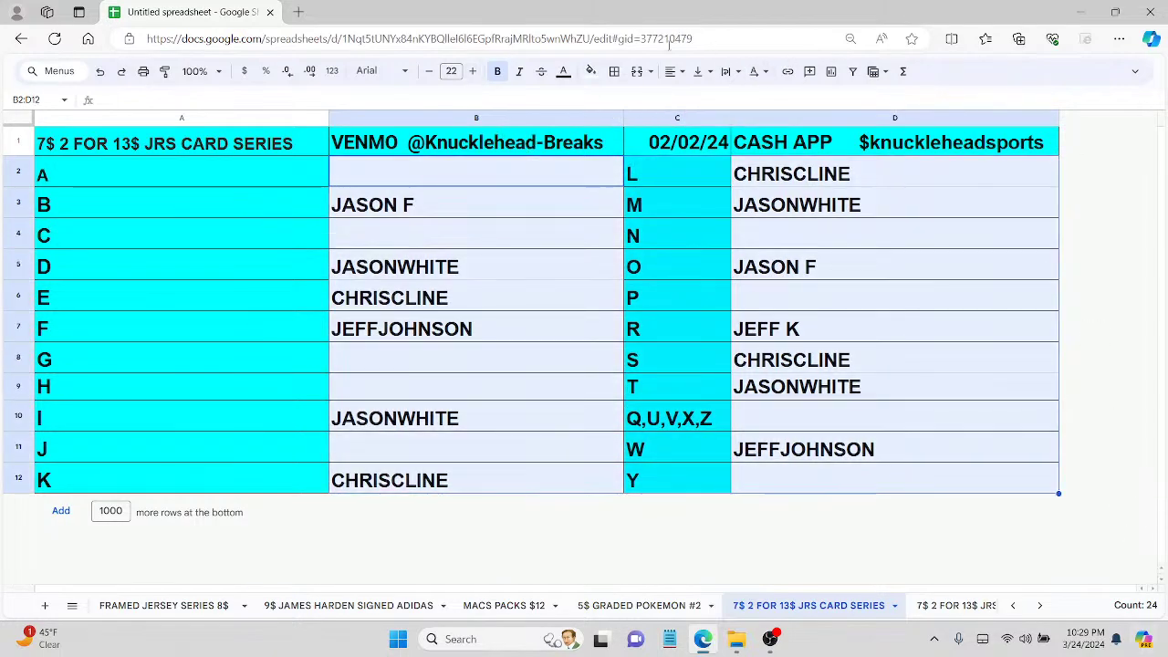
pyautogui.click(614, 71)
pyautogui.click(621, 106)
pyautogui.click(589, 272)
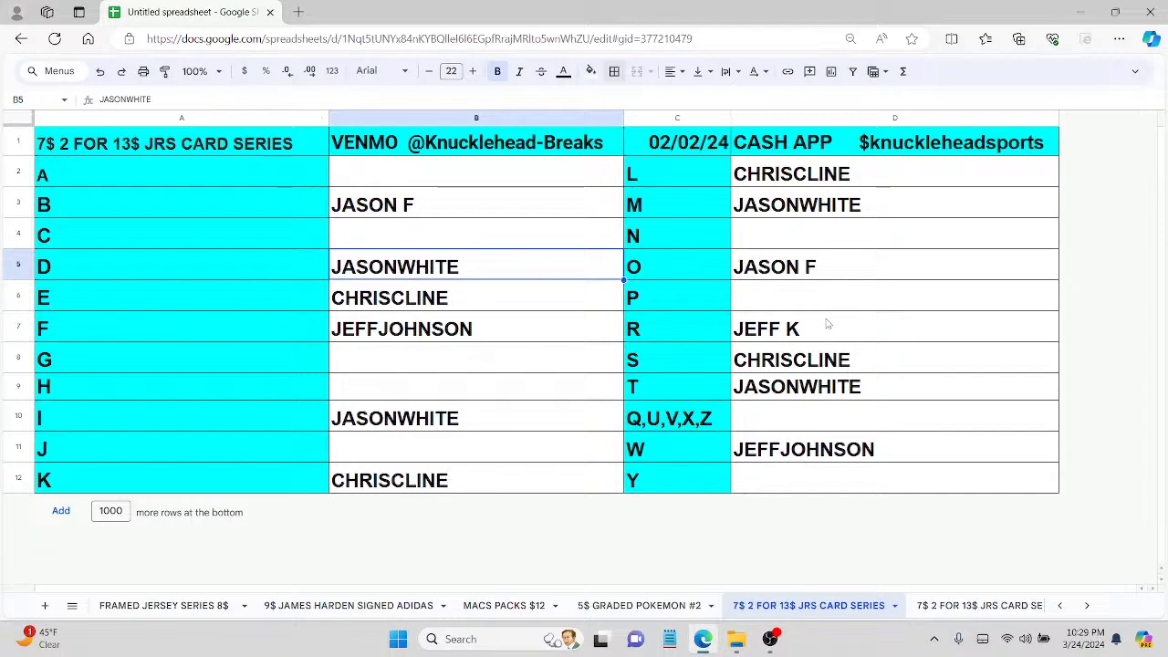
# Enlarge the B2:D12 buyer names on 8$ SPIDERMAN GRADED COMIC #2 to size 19
pyautogui.click(981, 605)
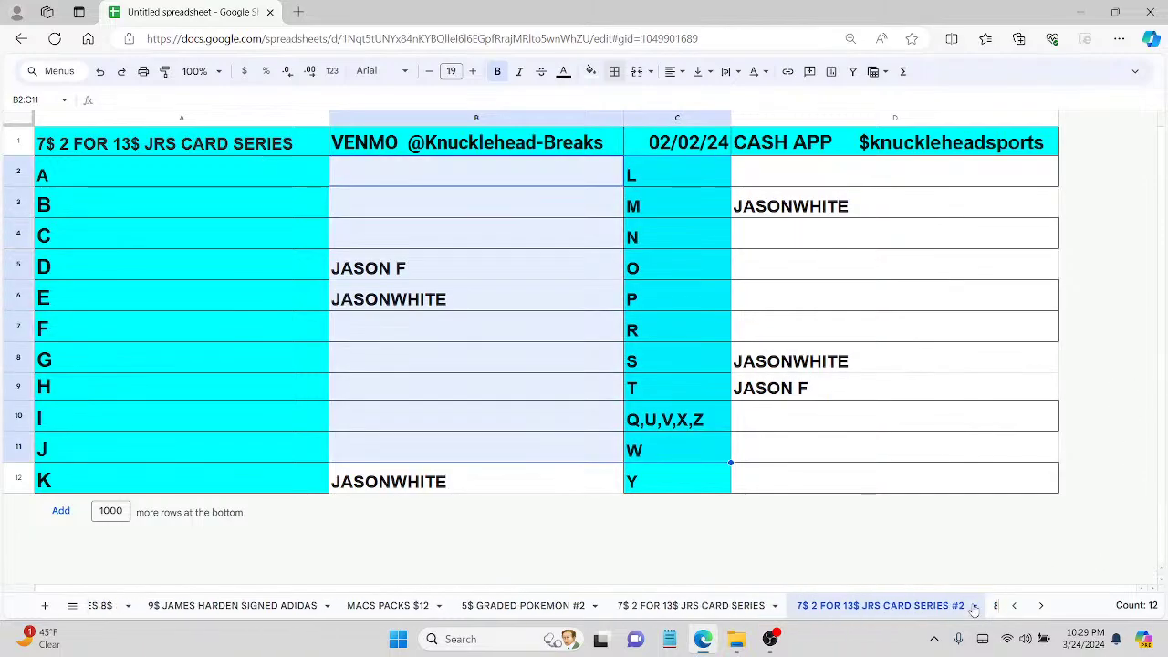
pyautogui.click(650, 607)
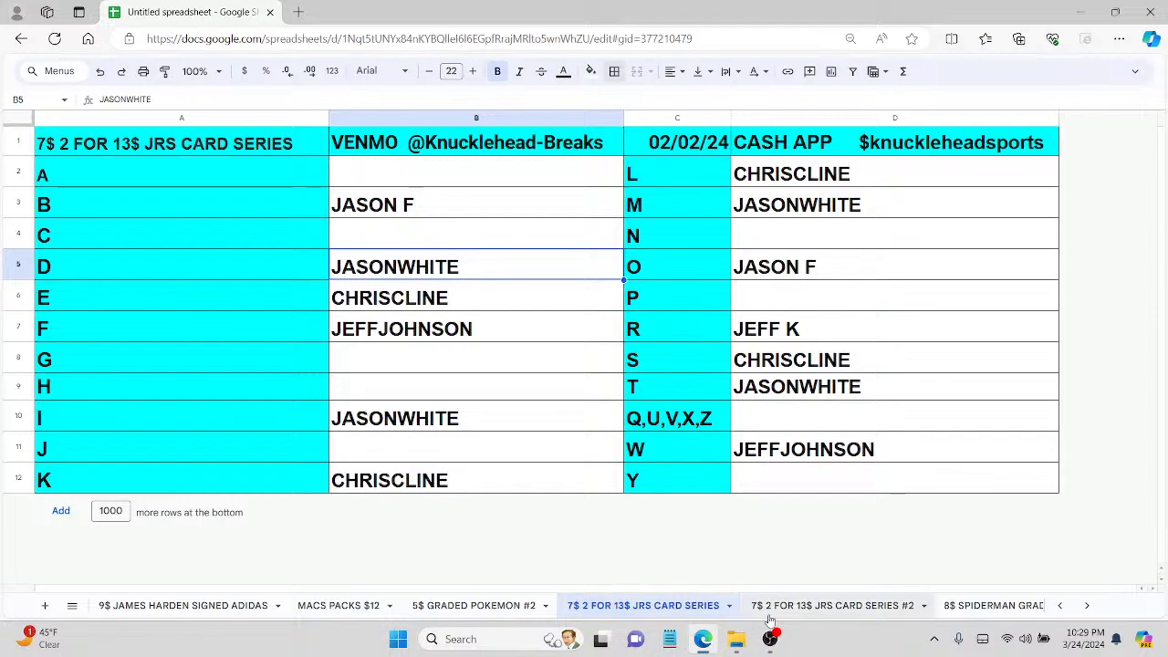
pyautogui.click(769, 609)
pyautogui.click(973, 606)
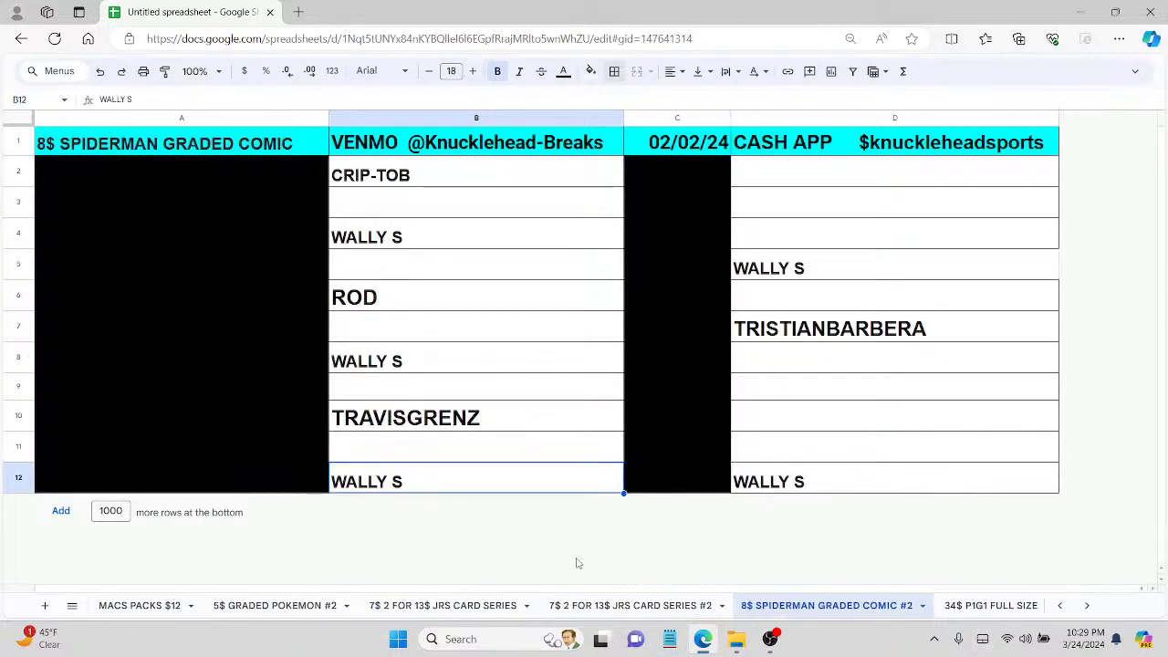
pyautogui.click(514, 602)
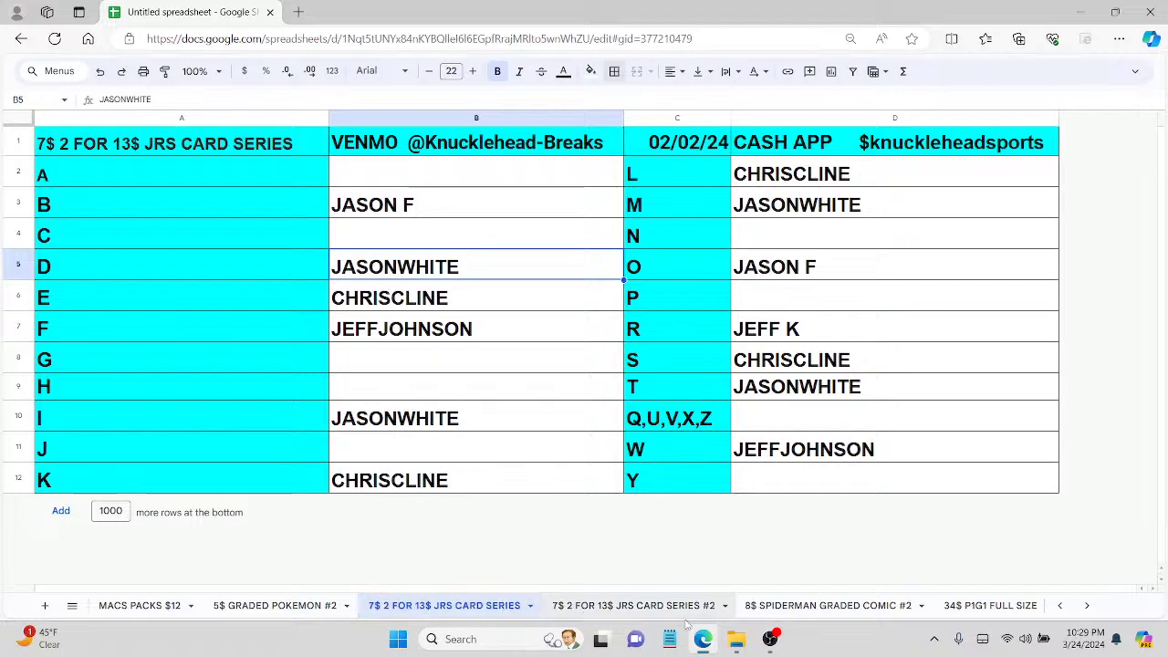
pyautogui.click(785, 606)
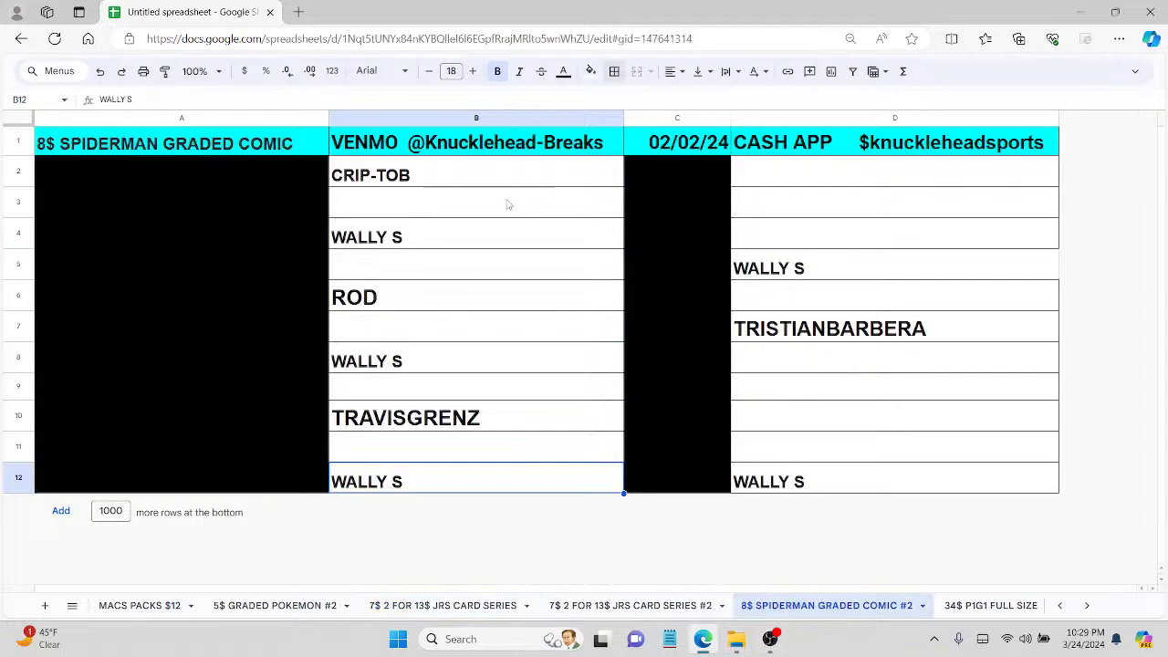
pyautogui.moveTo(504, 189); pyautogui.dragTo(1013, 479)
pyautogui.click(472, 70)
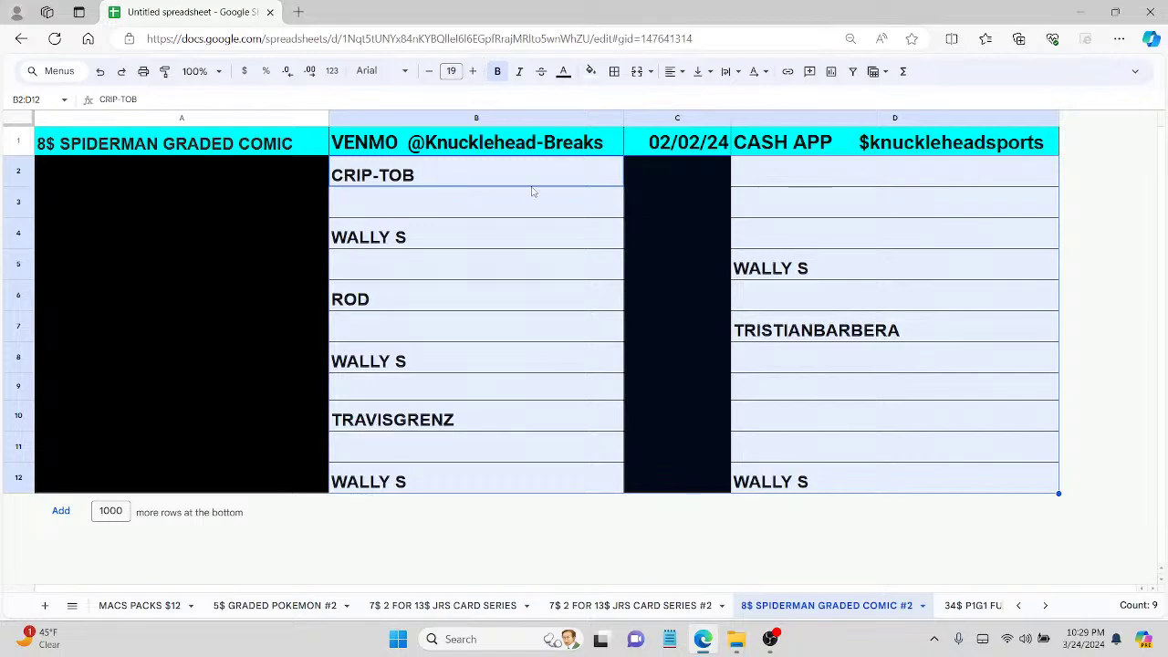
pyautogui.click(566, 234)
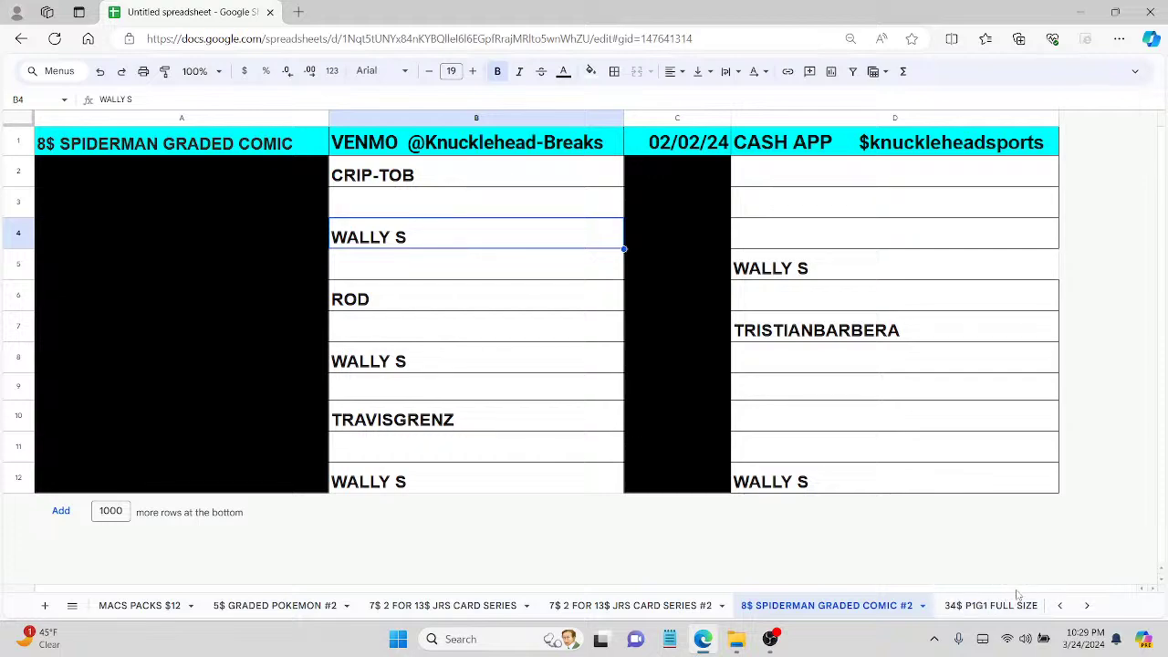
pyautogui.click(1004, 605)
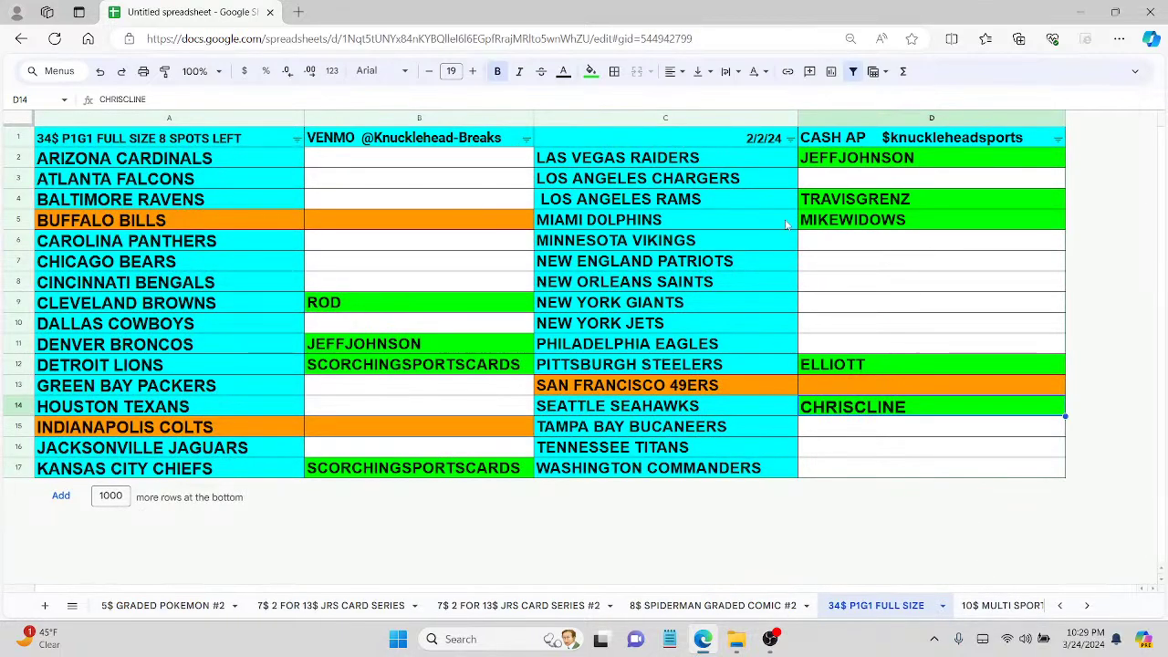
# Select the BUFFALO BILLS Venmo spot in B5 on the 34$ P1G1 FULL SIZE sheet
pyautogui.click(393, 224)
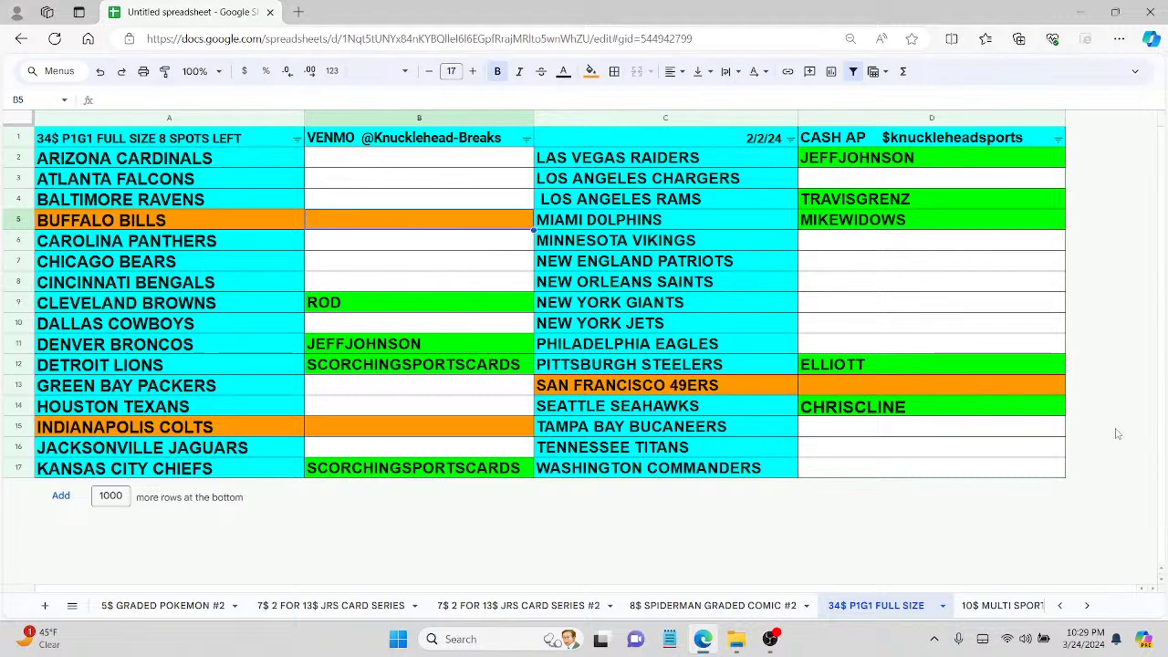
# Add borders to the B2:D12 name grid on 10$ MULTI SPORT JERSEY 6/22 and select the R–T cash app spots
pyautogui.click(1002, 605)
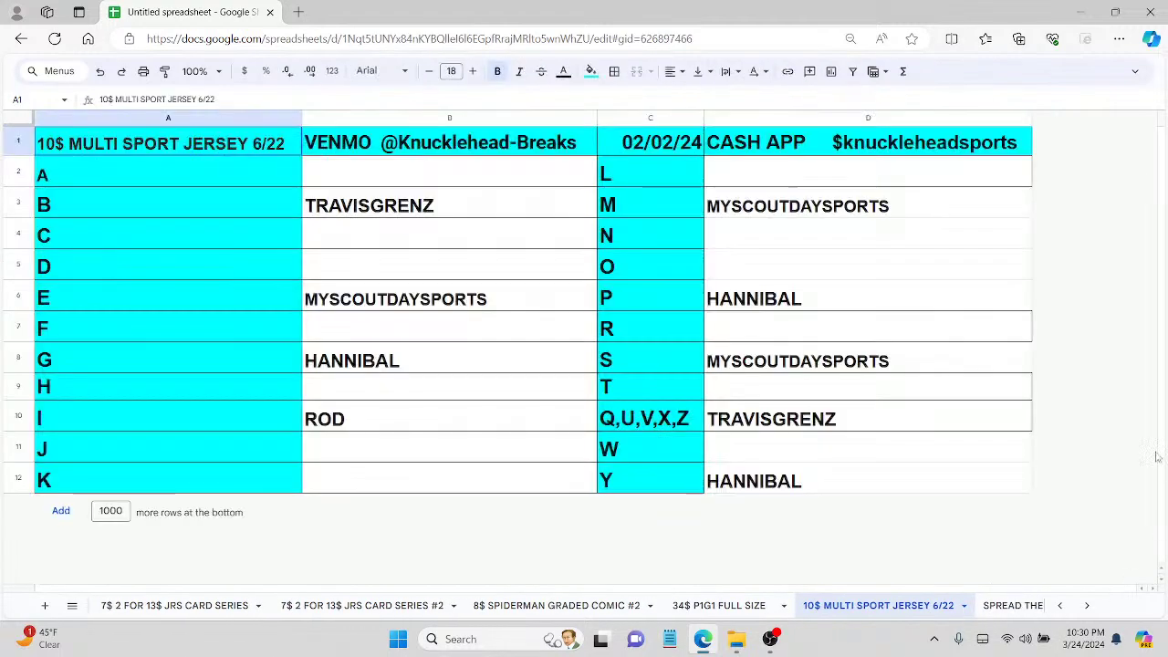
pyautogui.moveTo(452, 174); pyautogui.dragTo(1004, 481)
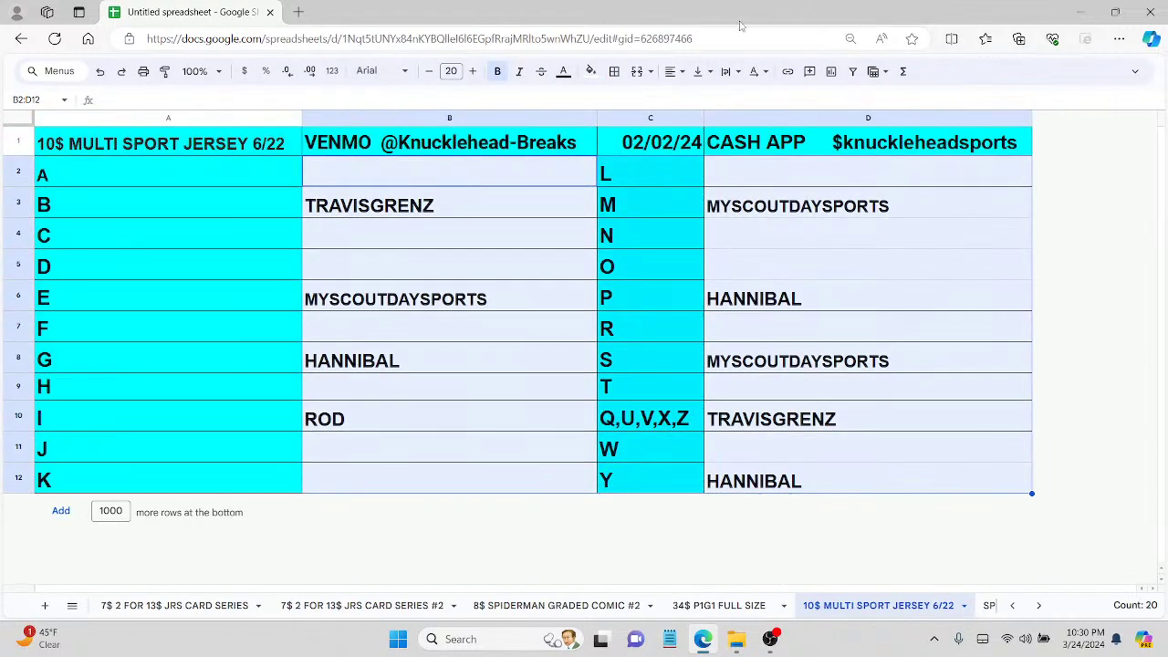
pyautogui.click(614, 71)
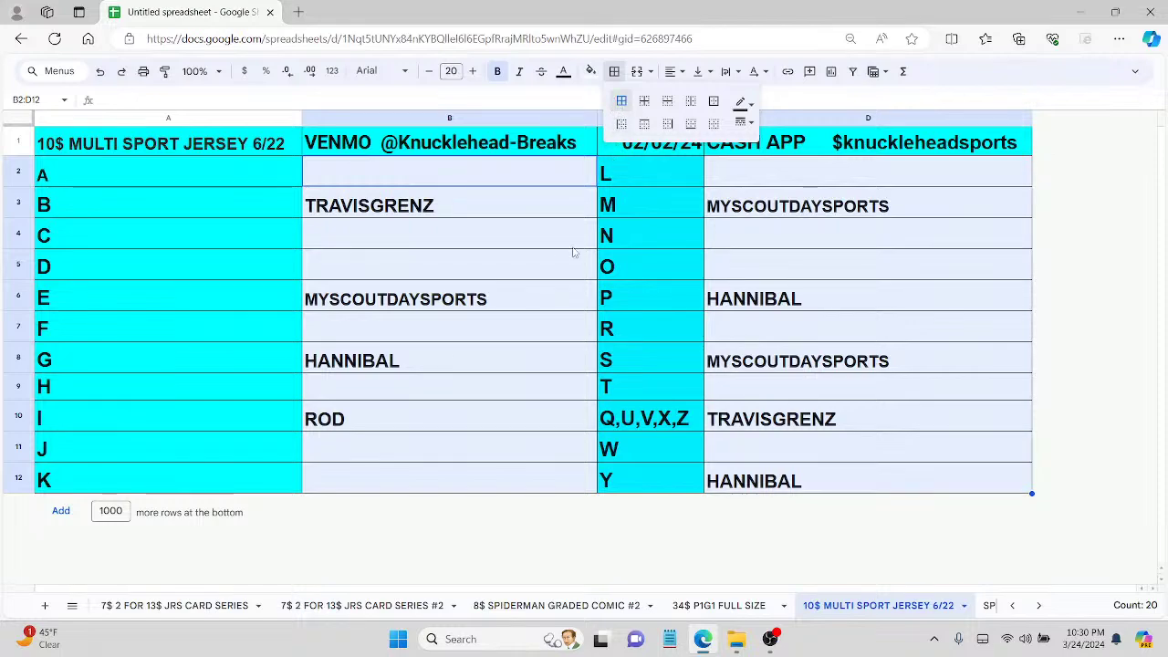
pyautogui.click(565, 272)
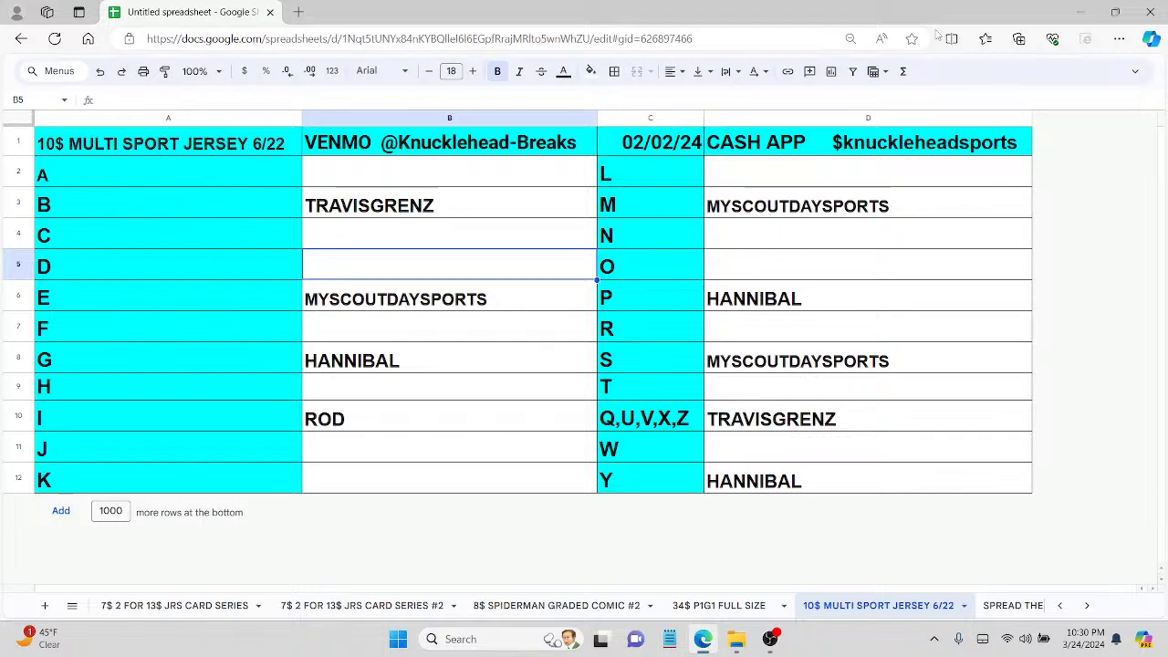
pyautogui.moveTo(867, 325); pyautogui.dragTo(868, 387)
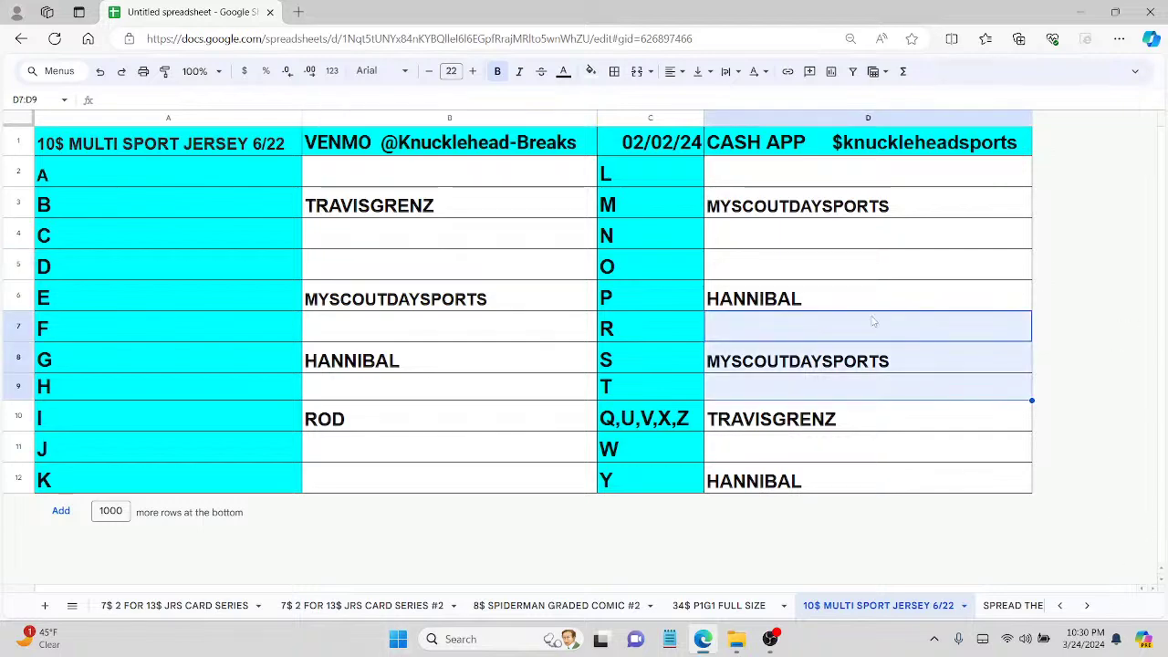
# Enter buyer names in spots C and P of the first JRS card sheet
pyautogui.click(173, 605)
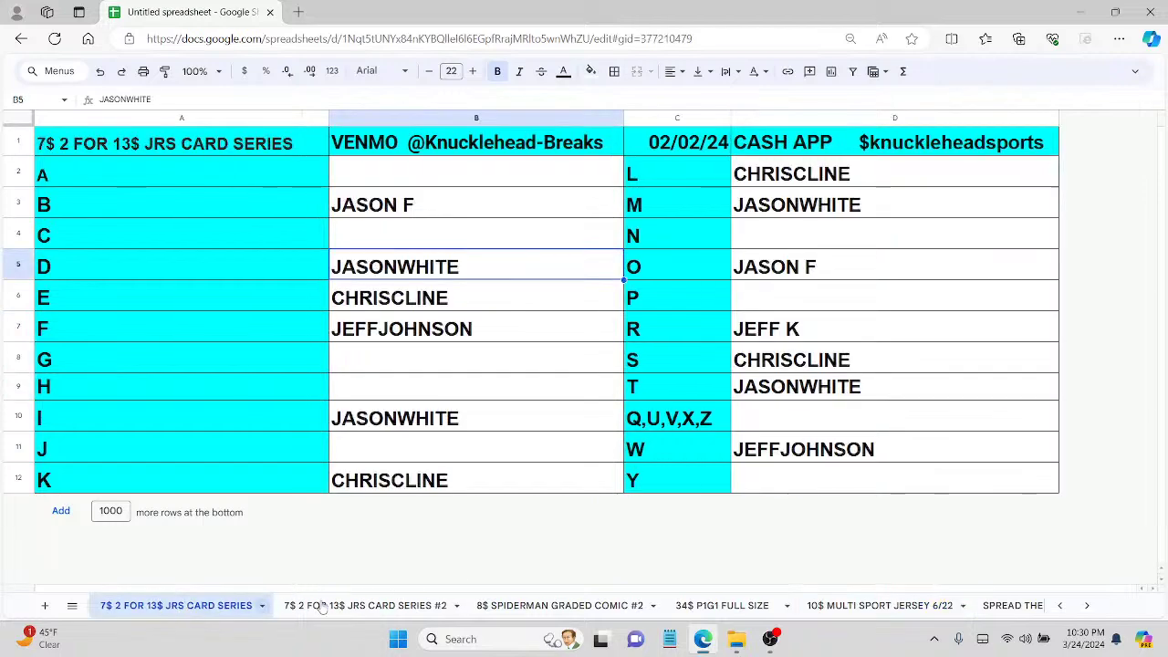
pyautogui.click(432, 239)
pyautogui.write('DAC=')
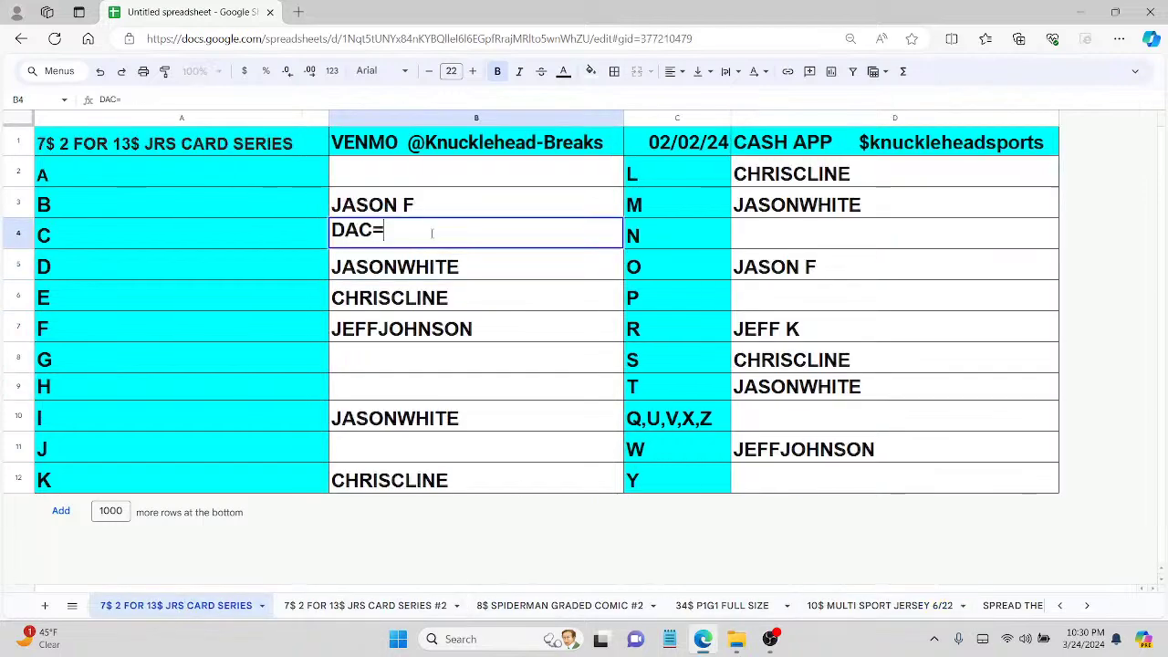
pyautogui.press('BackSpace')
pyautogui.write('VIAN')
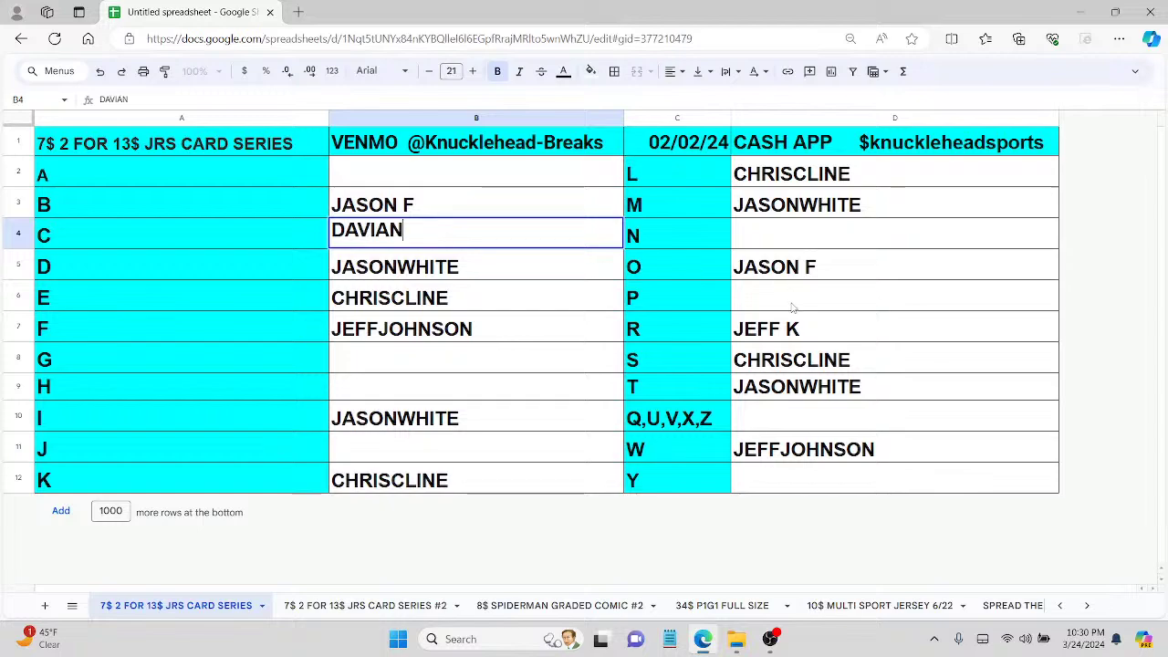
pyautogui.click(793, 307)
pyautogui.write('KYULEAH')
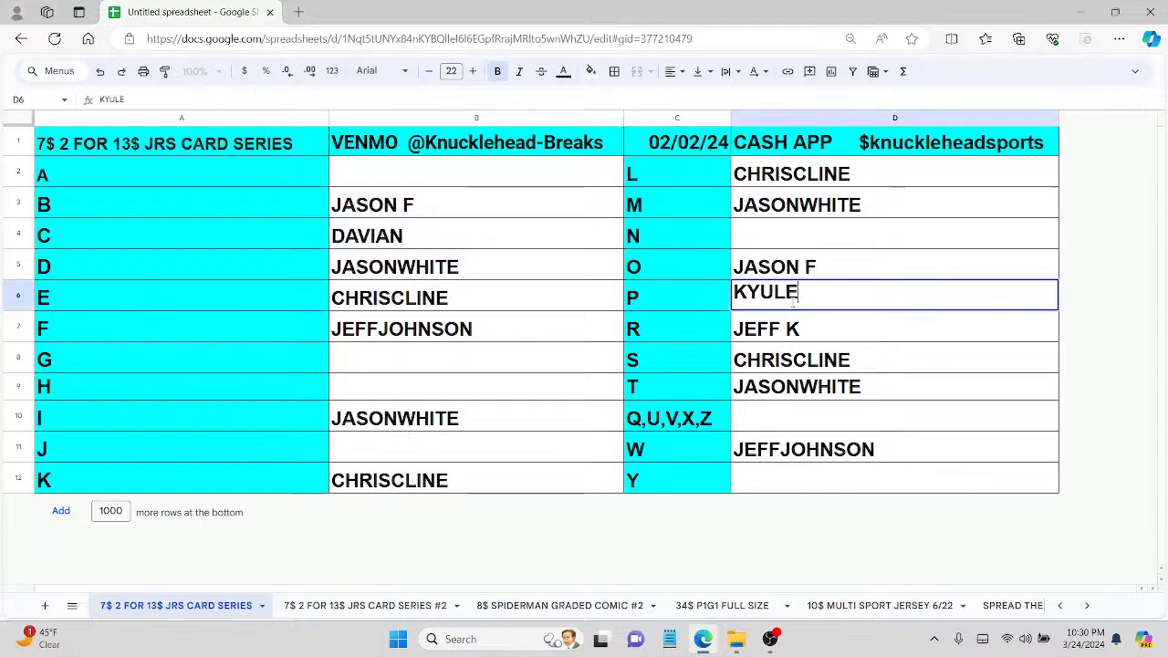
pyautogui.press('BackSpace')
pyautogui.press('BackSpace')
pyautogui.press('BackSpace')
pyautogui.press('BackSpace')
pyautogui.press('BackSpace')
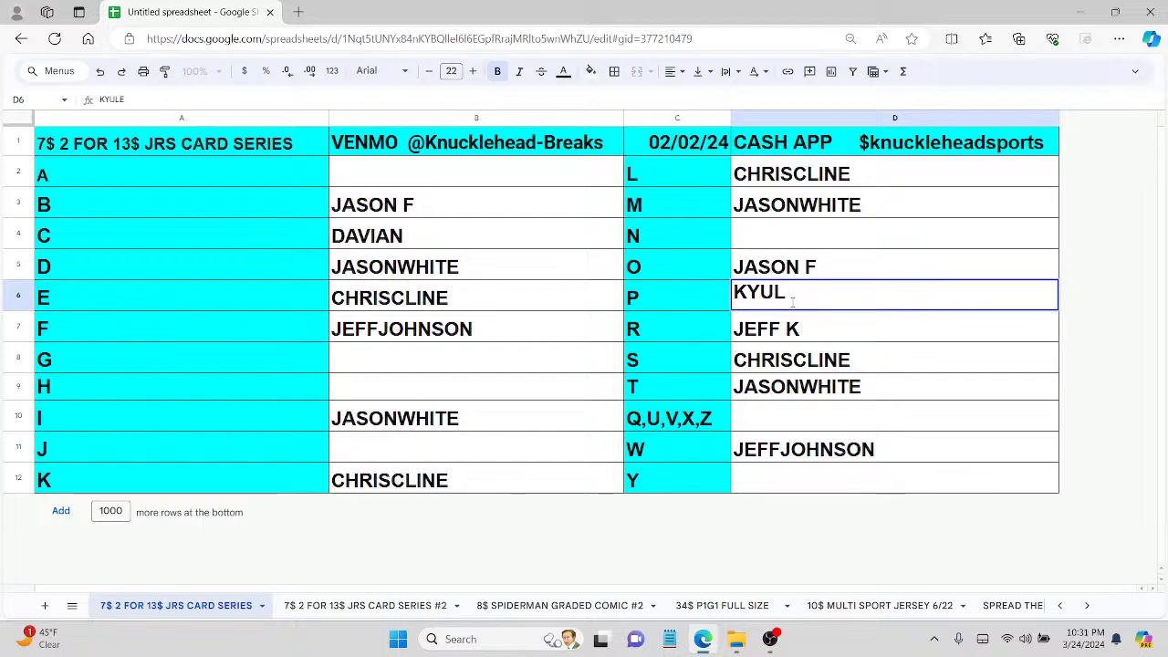
pyautogui.write('LEAH')
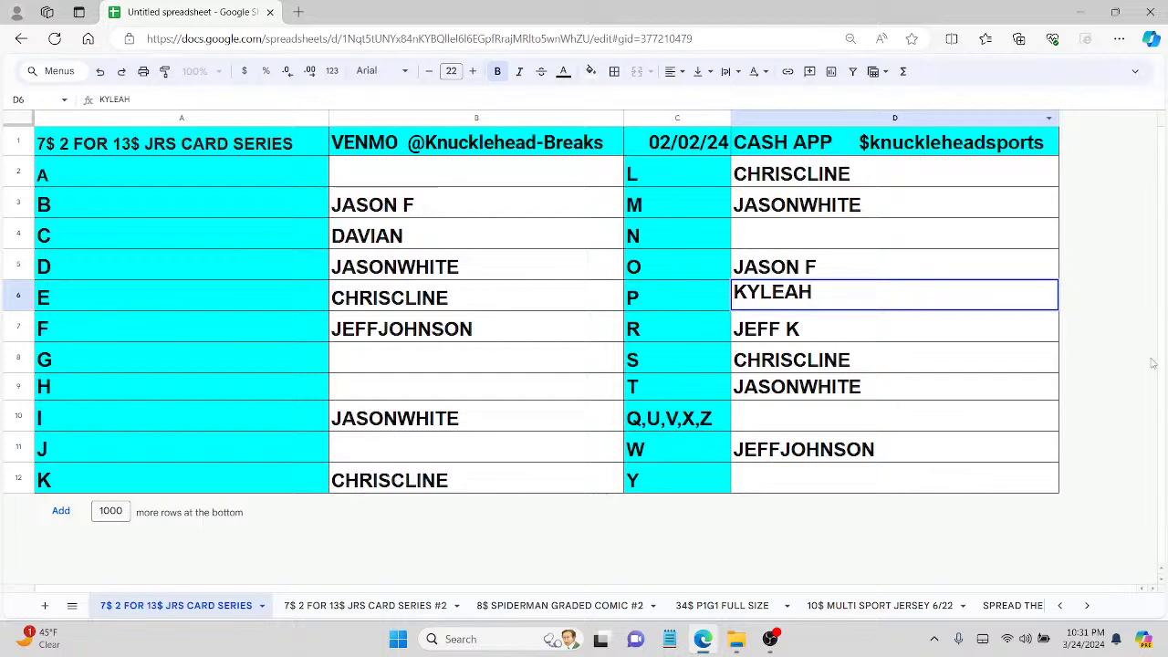
# Enter a buyer in jersey spot J and paste the same name into spot O
pyautogui.click(1088, 604)
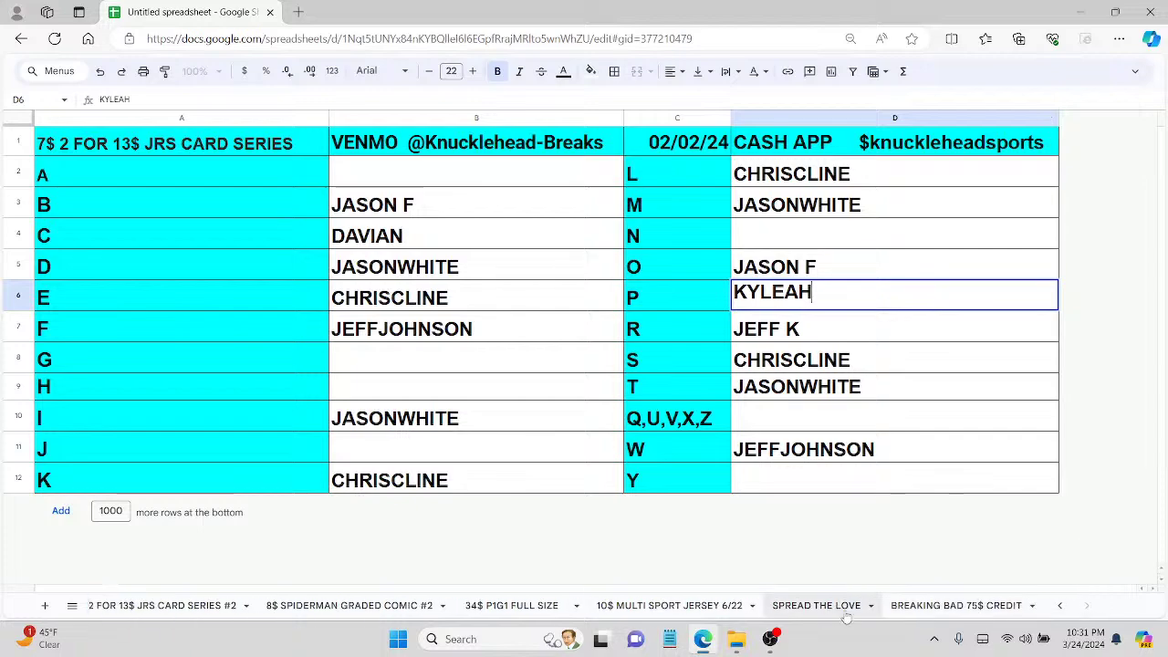
pyautogui.click(618, 610)
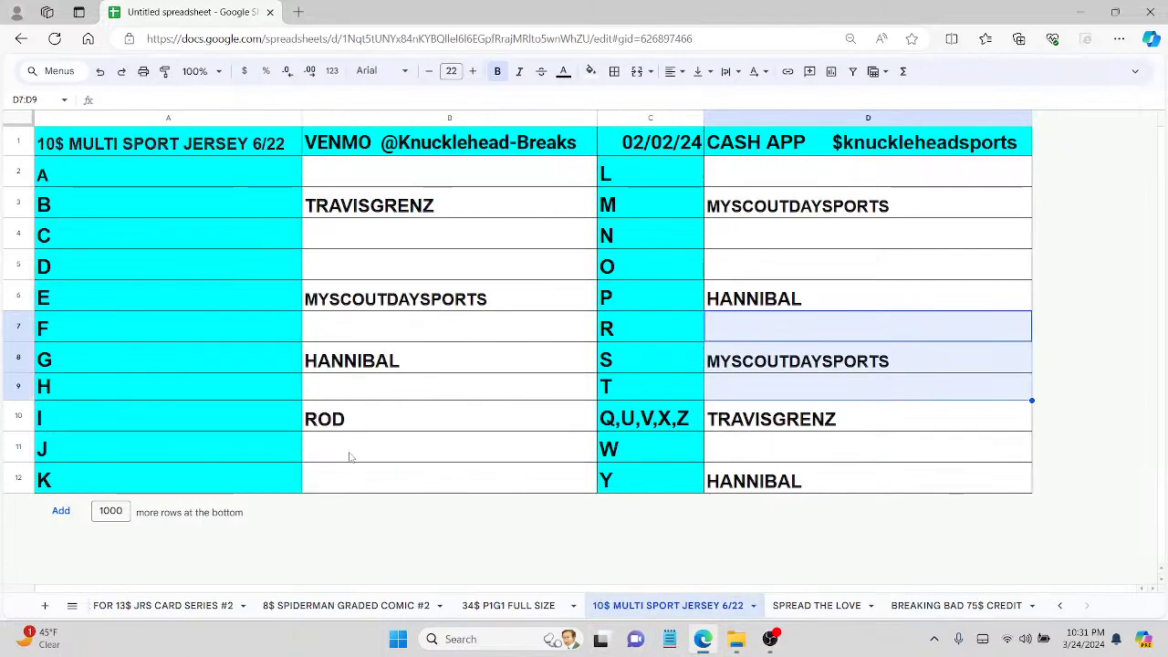
pyautogui.click(350, 456)
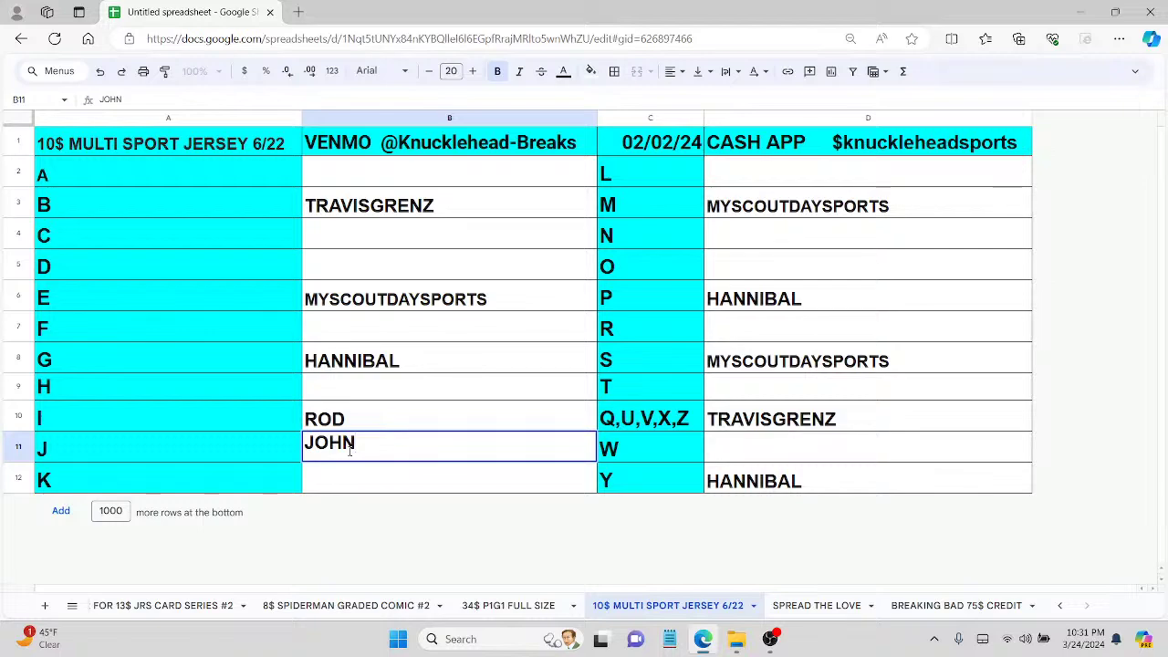
pyautogui.moveTo(344, 447); pyautogui.dragTo(349, 447)
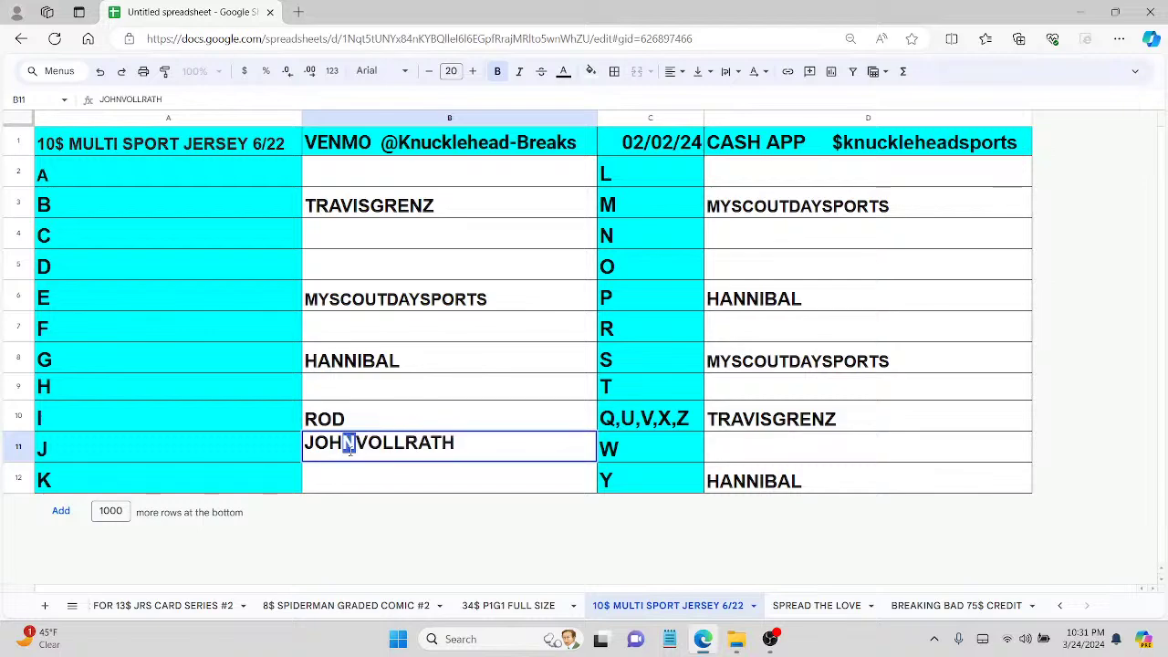
pyautogui.doubleClick(350, 449)
pyautogui.hotkey('ctrl', 'c')
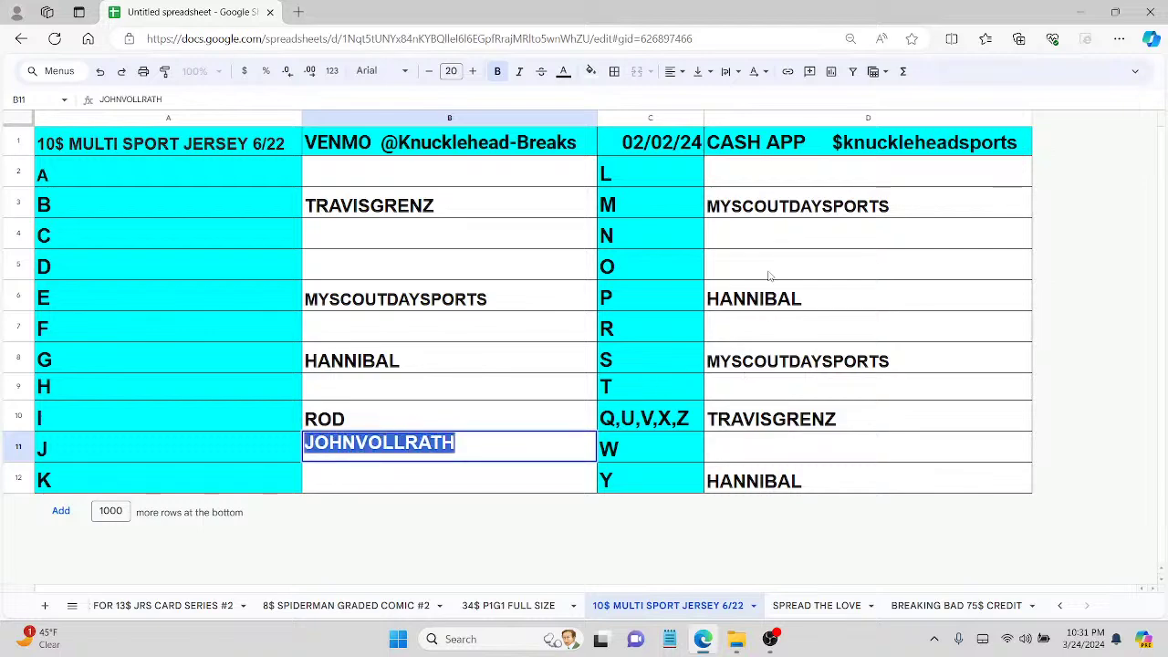
pyautogui.click(769, 273)
pyautogui.hotkey('ctrl', 'v')
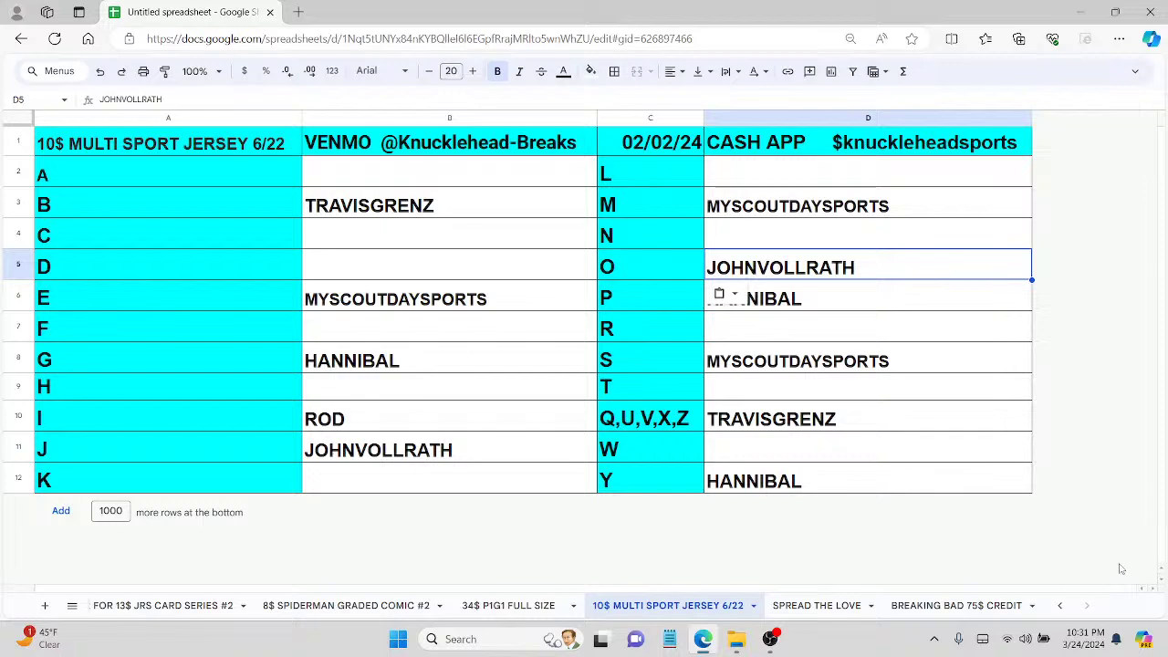
pyautogui.click(1060, 605)
# On the first JRS card sheet, enter a buyer in spot G and paste them into spot Q,U,V,X,Z
pyautogui.click(1060, 605)
pyautogui.click(697, 607)
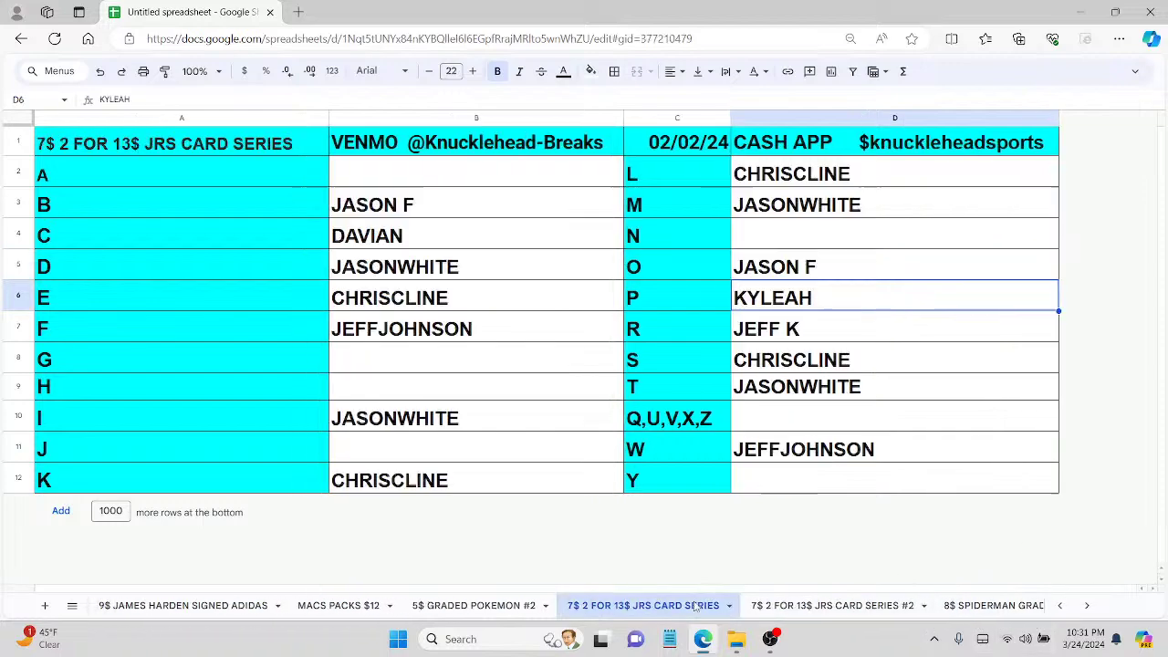
pyautogui.click(409, 363)
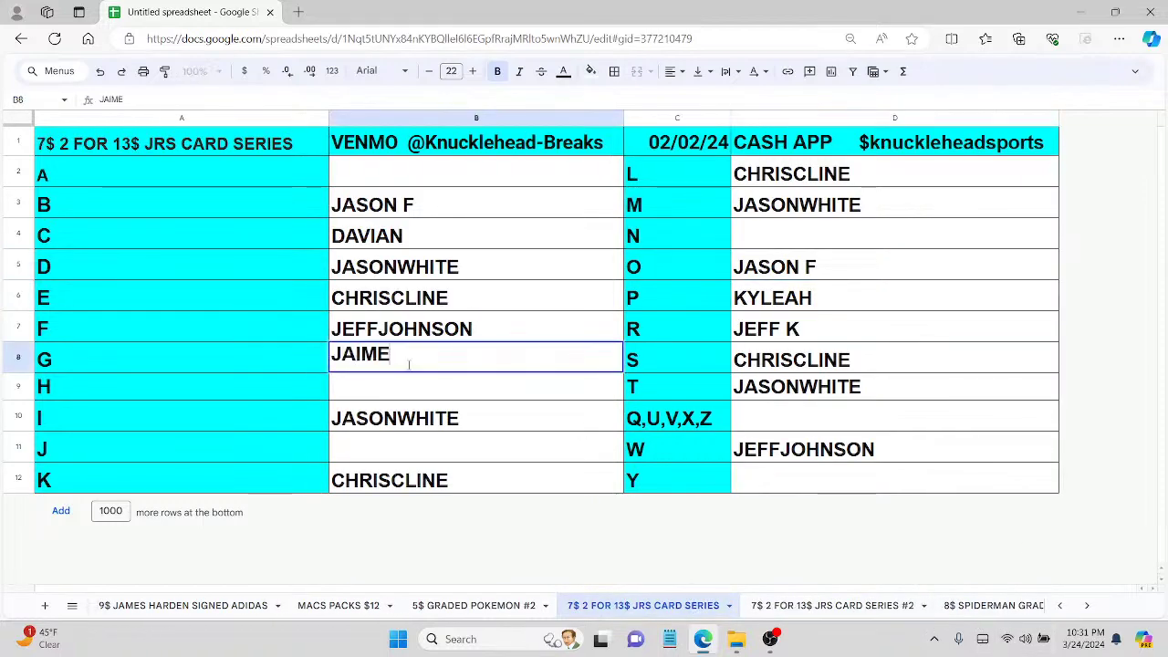
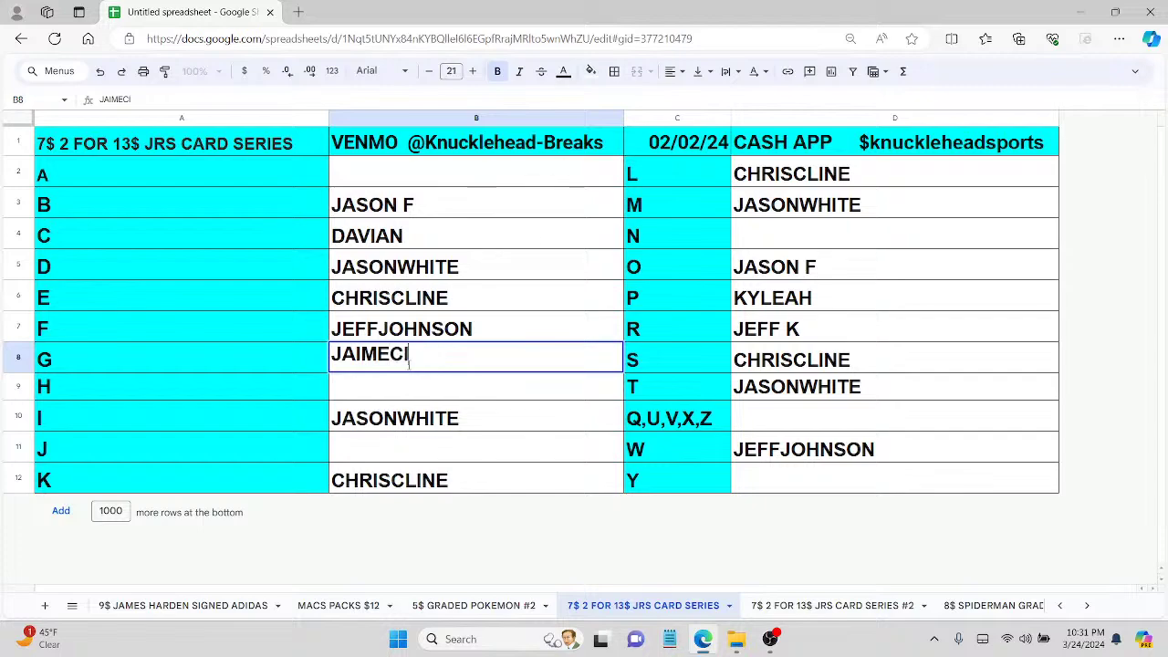
pyautogui.doubleClick(409, 363)
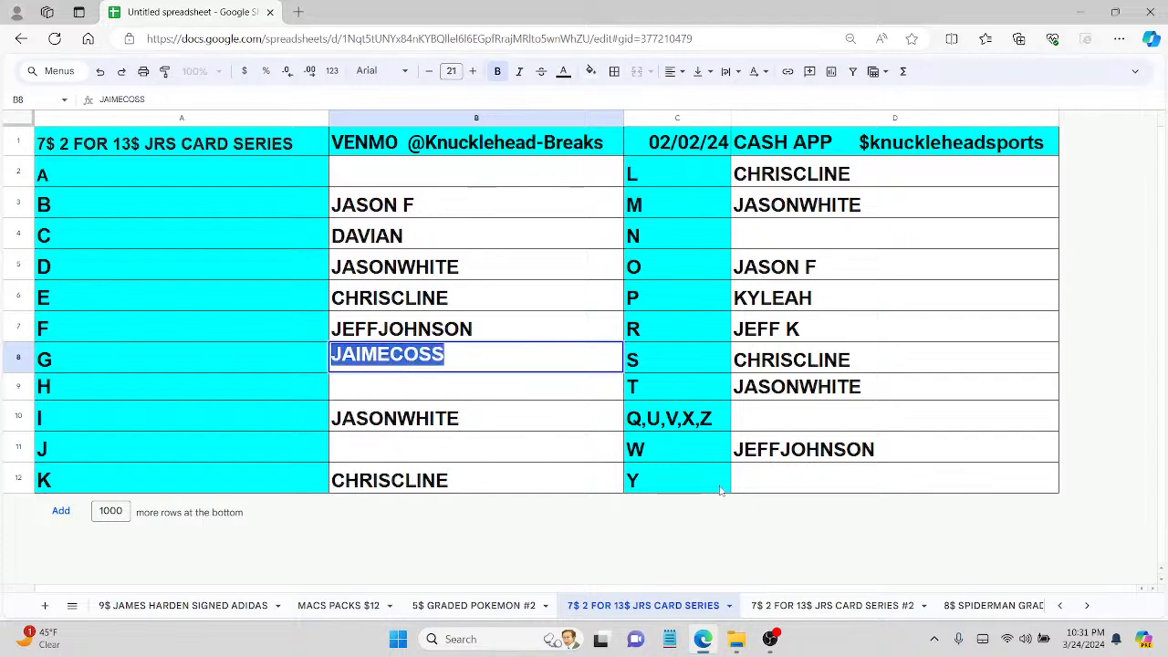
pyautogui.hotkey('ctrl', 'c')
pyautogui.click(796, 424)
pyautogui.hotkey('ctrl', 'v')
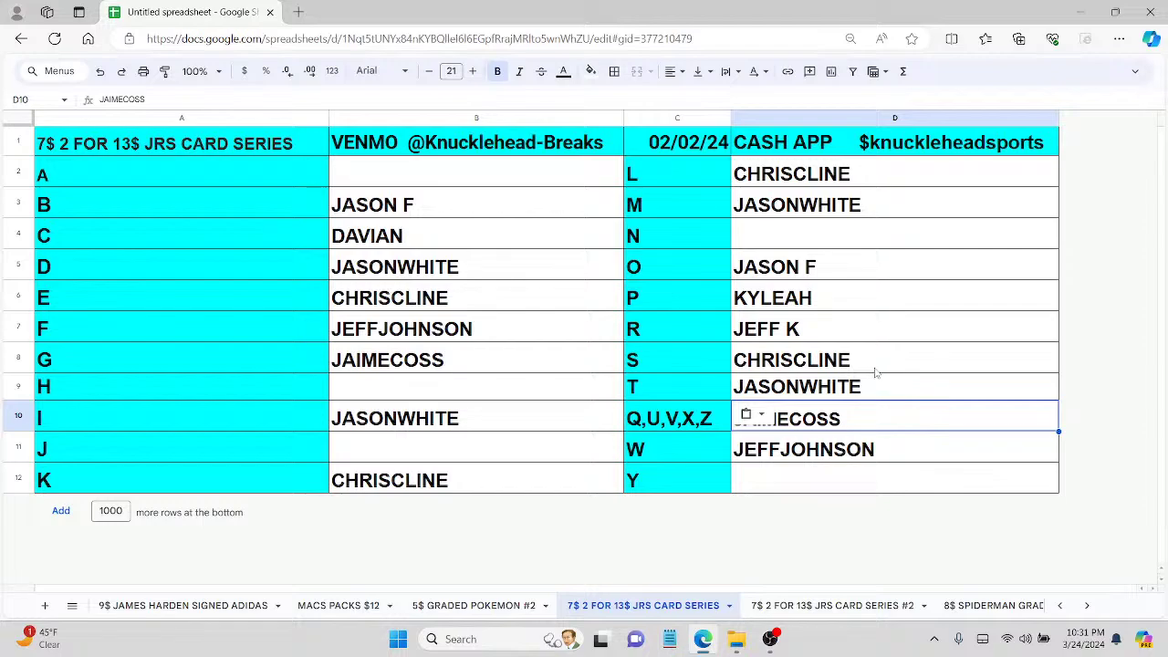
# Paste the same buyer into spots H, C and R on the 10$ MULTI SPORT JERSEY 6/22 sheet
pyautogui.click(1087, 606)
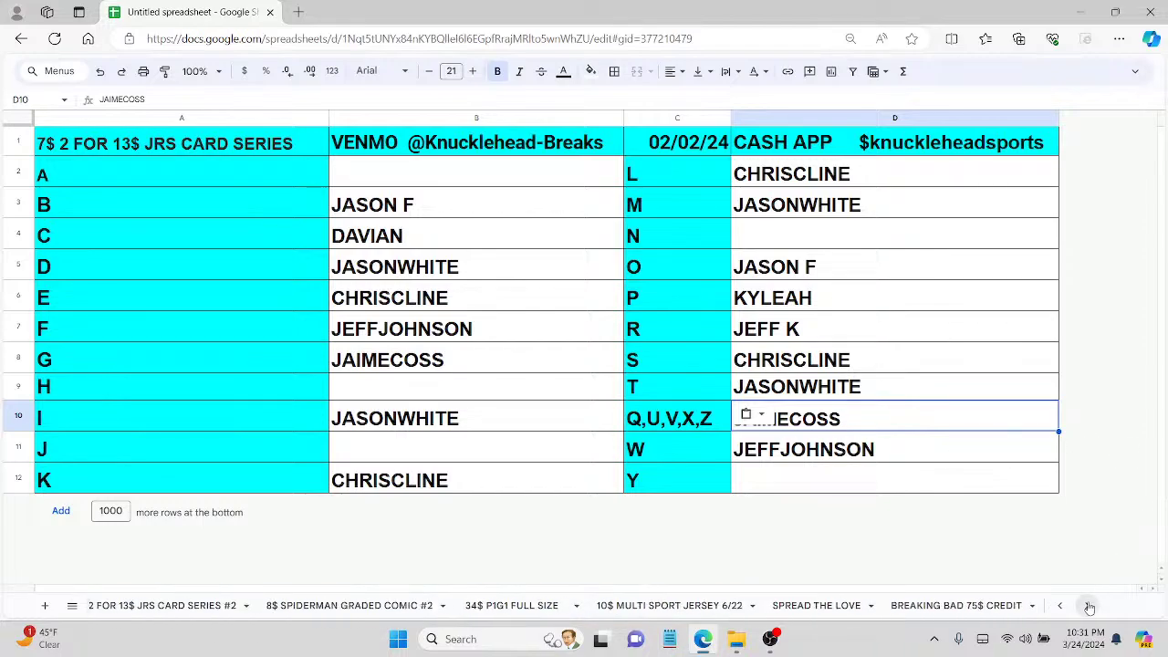
pyautogui.click(664, 606)
pyautogui.click(380, 376)
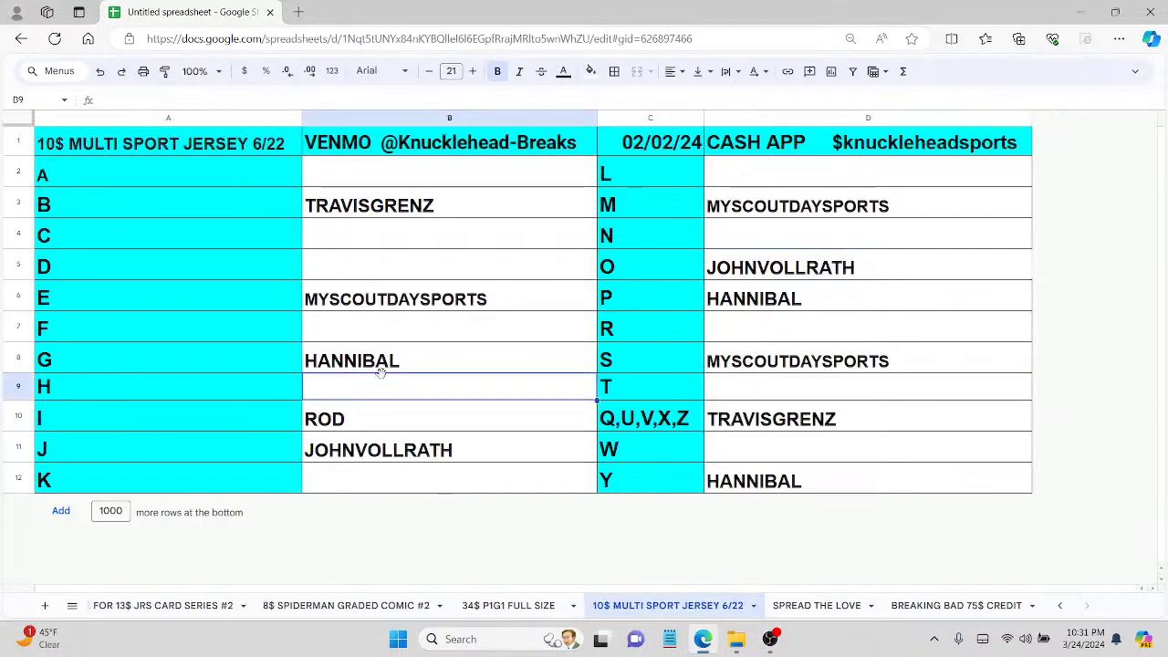
pyautogui.hotkey('ctrl', 'v')
pyautogui.click(374, 247)
pyautogui.hotkey('ctrl', 'v')
pyautogui.click(773, 336)
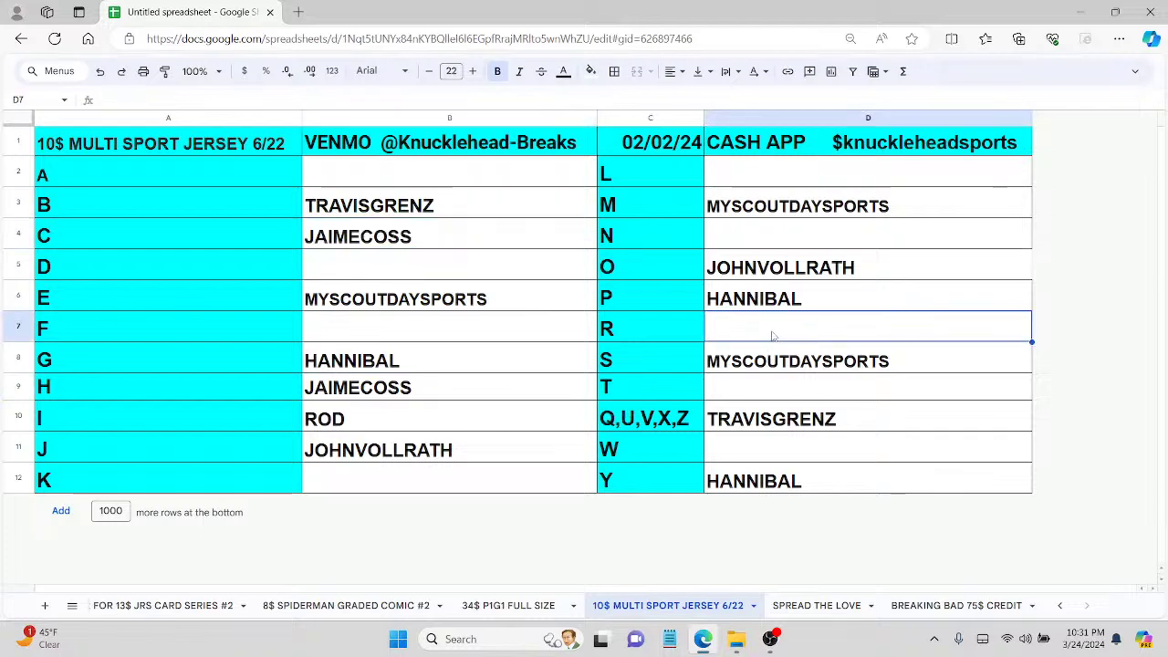
pyautogui.hotkey('ctrl', 'v')
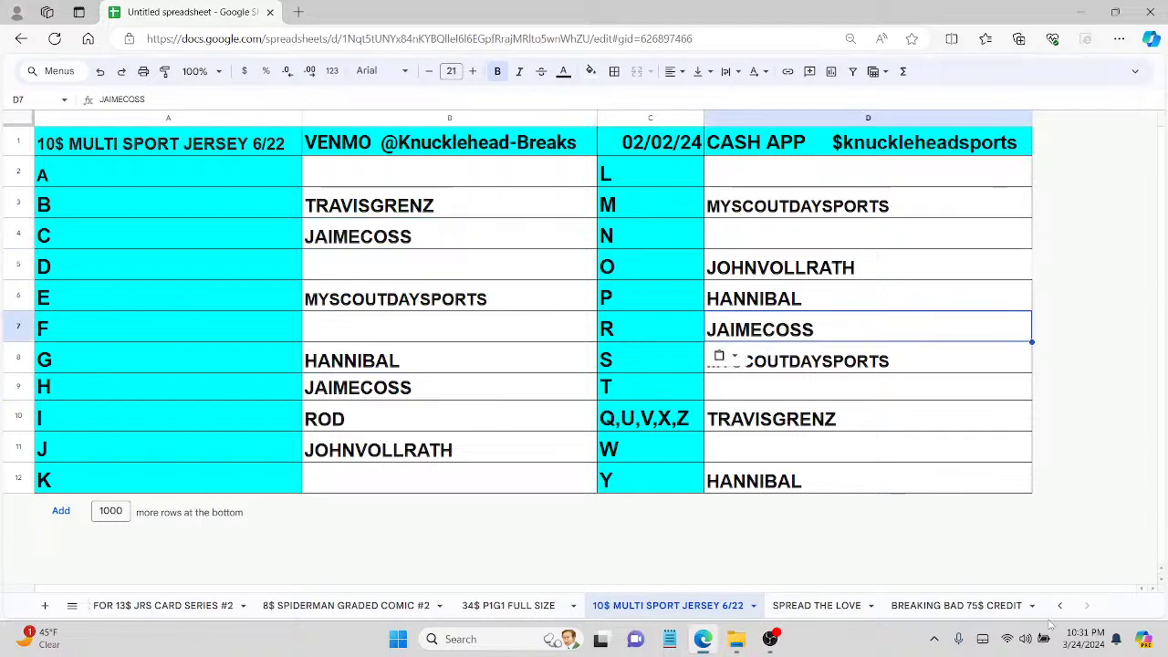
# Enter another buyer in spot J of the JRS card sheet and paste them into spot Y
pyautogui.click(1060, 605)
pyautogui.click(1060, 605)
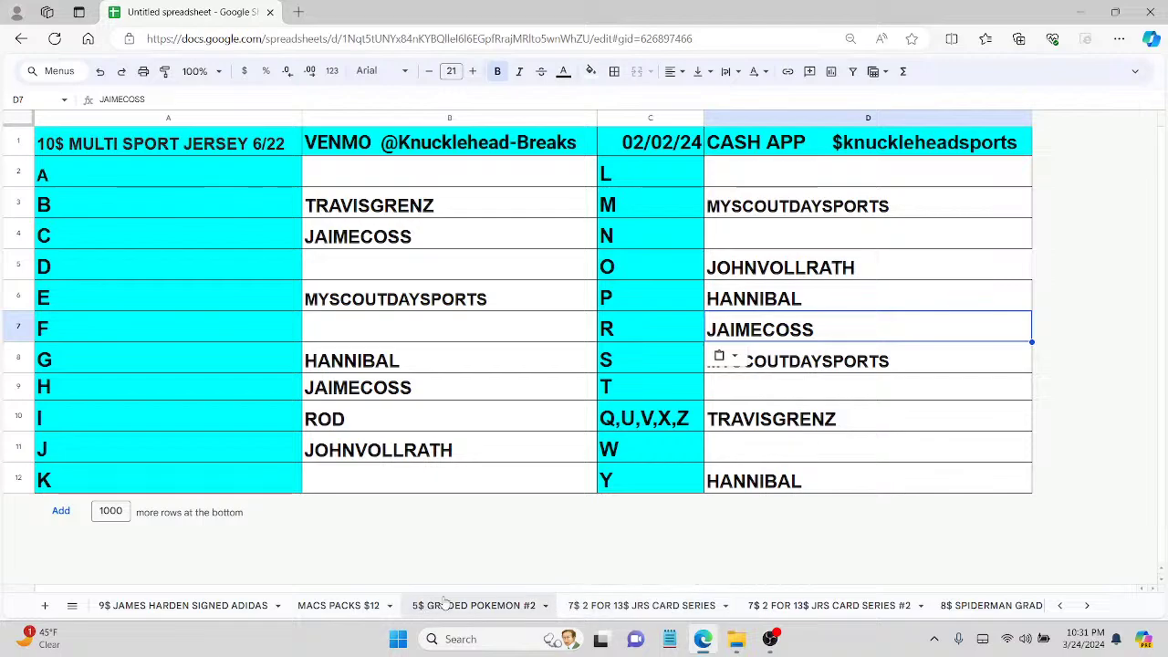
pyautogui.click(641, 605)
pyautogui.click(407, 448)
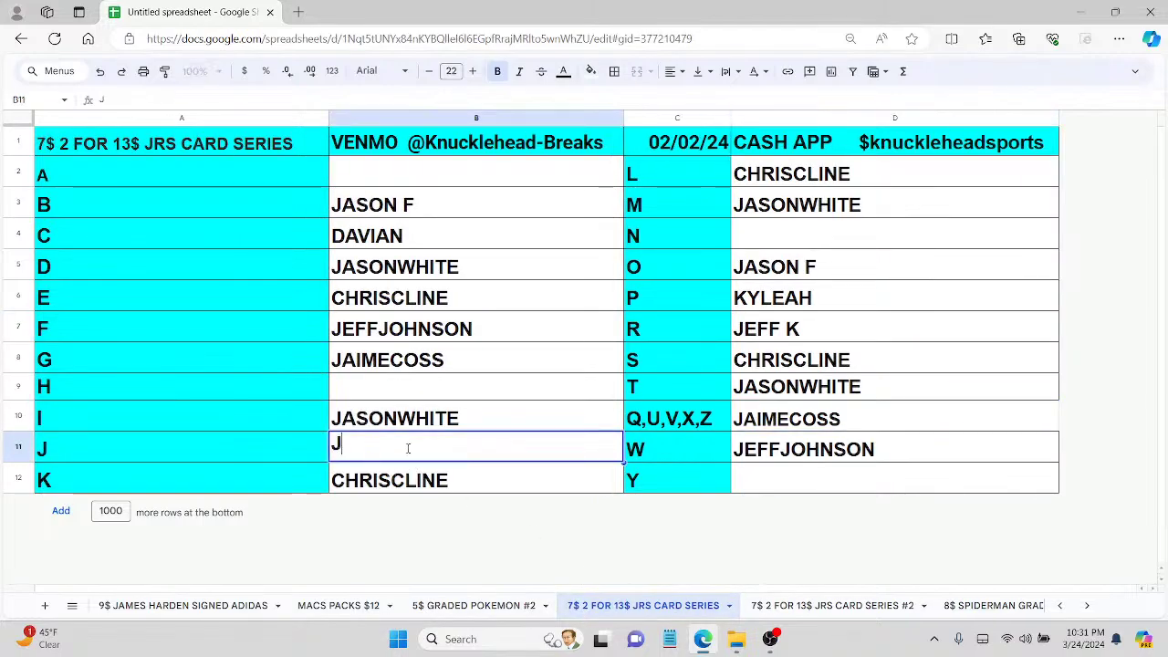
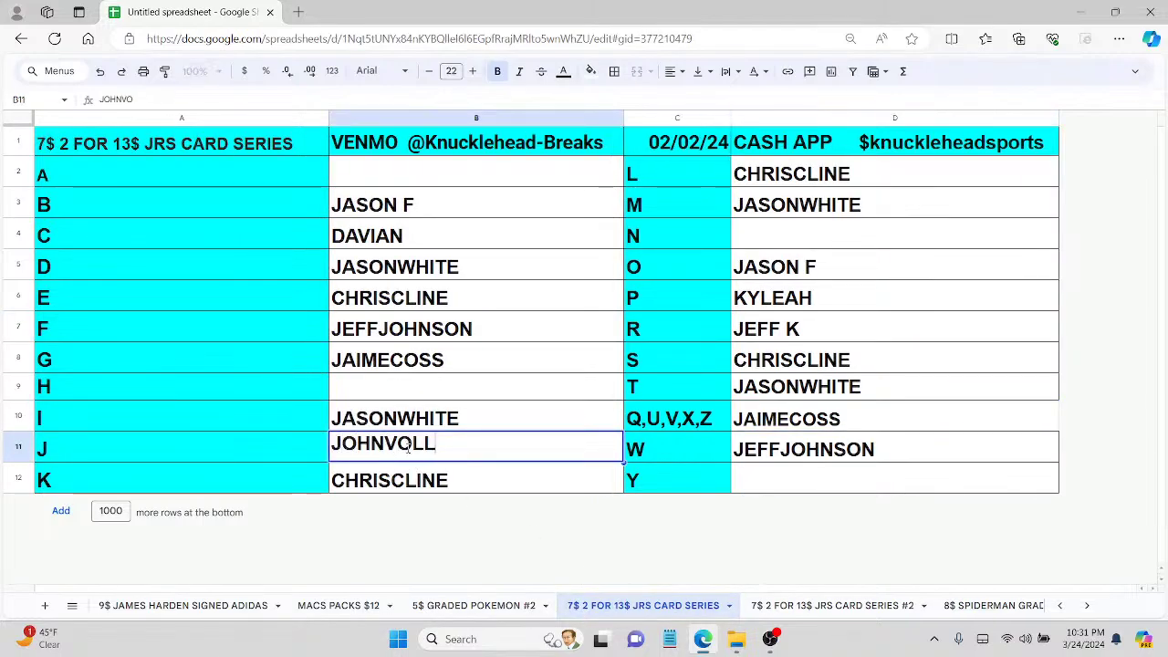
pyautogui.doubleClick(408, 442)
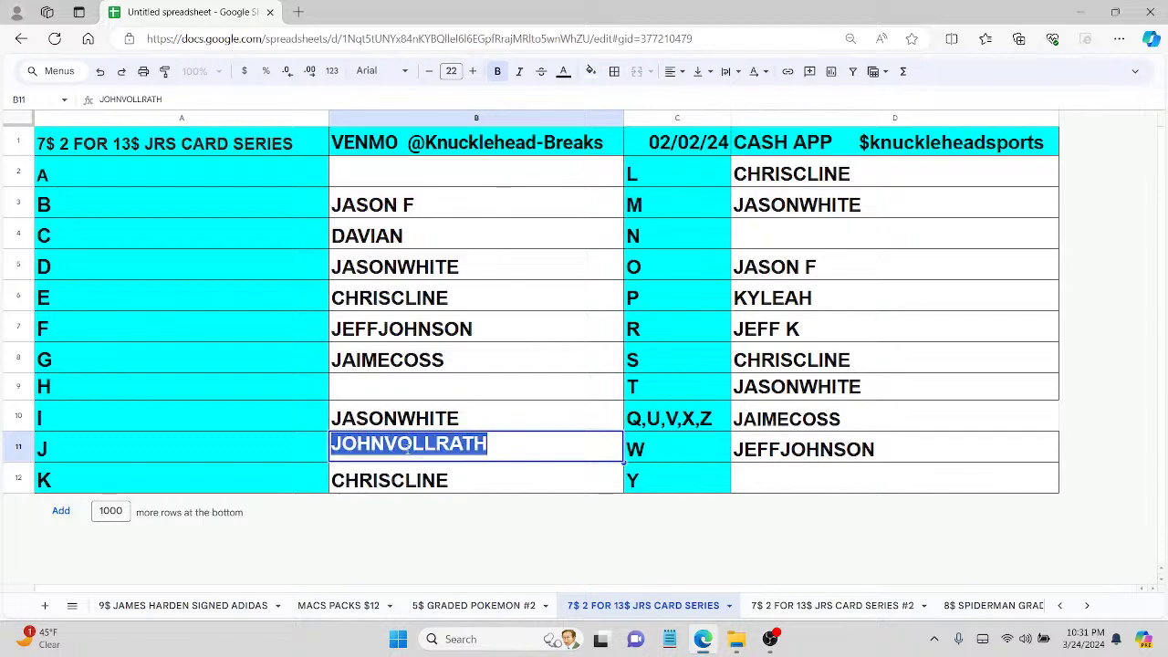
pyautogui.hotkey('ctrl', 'c')
pyautogui.click(838, 484)
pyautogui.hotkey('ctrl', 'v')
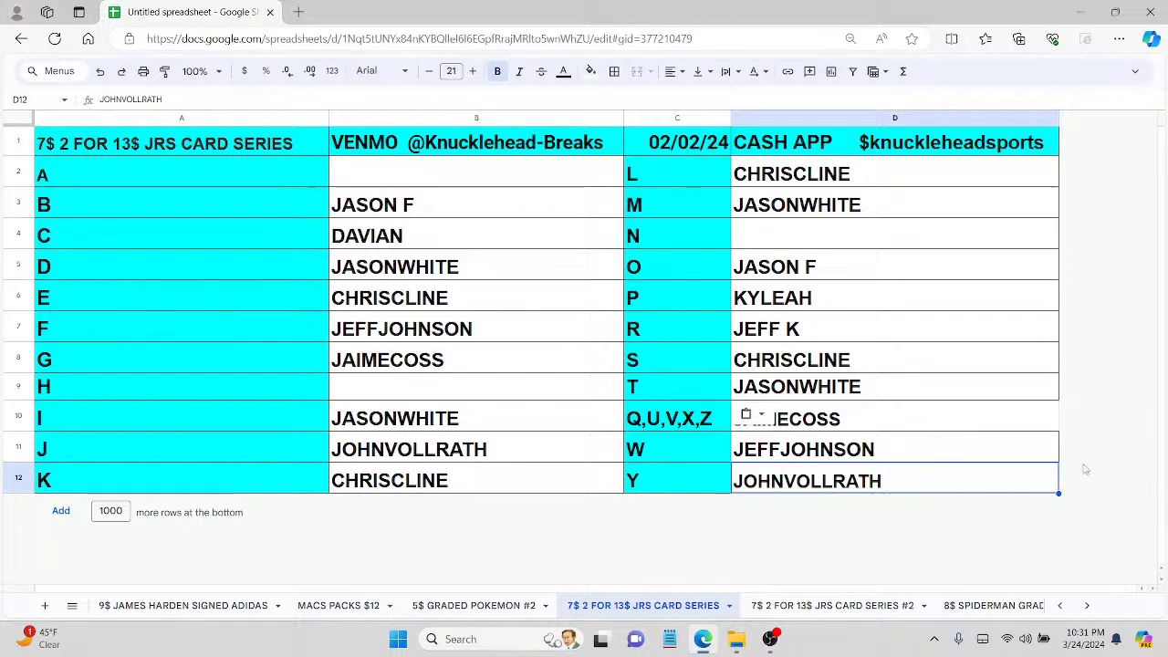
pyautogui.click(1063, 607)
pyautogui.click(1064, 606)
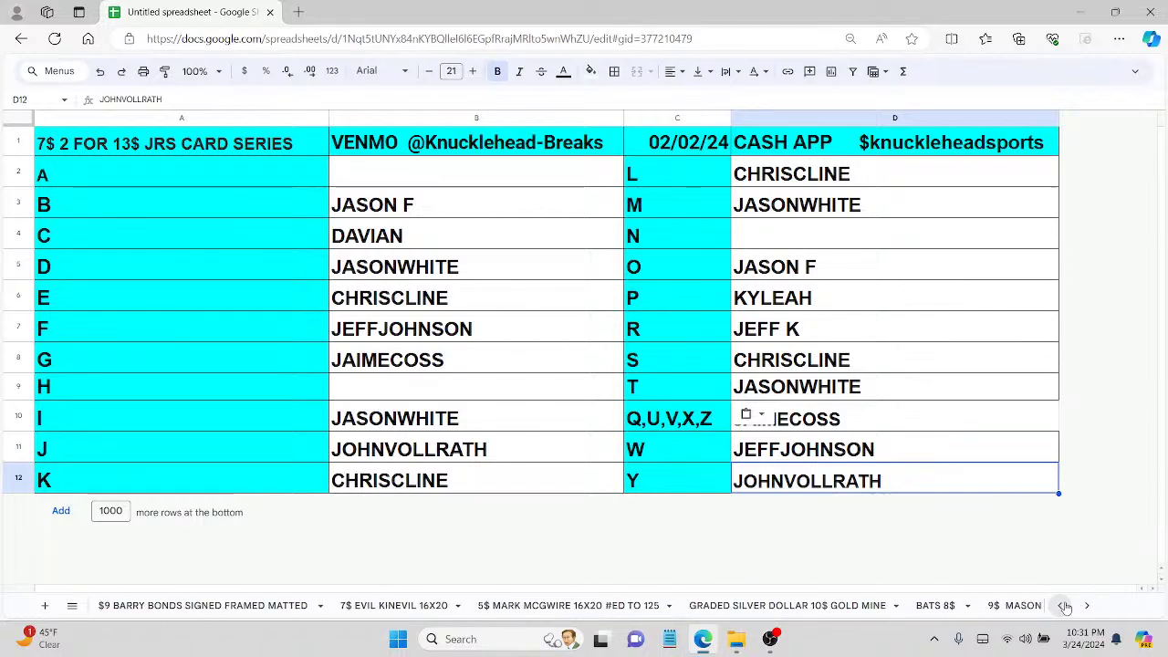
pyautogui.click(1063, 606)
# On 24$ P1G1 HAT TRICK, enter a buyer for Montreal Canadiens and fill the spot bright green
pyautogui.click(1064, 606)
pyautogui.click(521, 606)
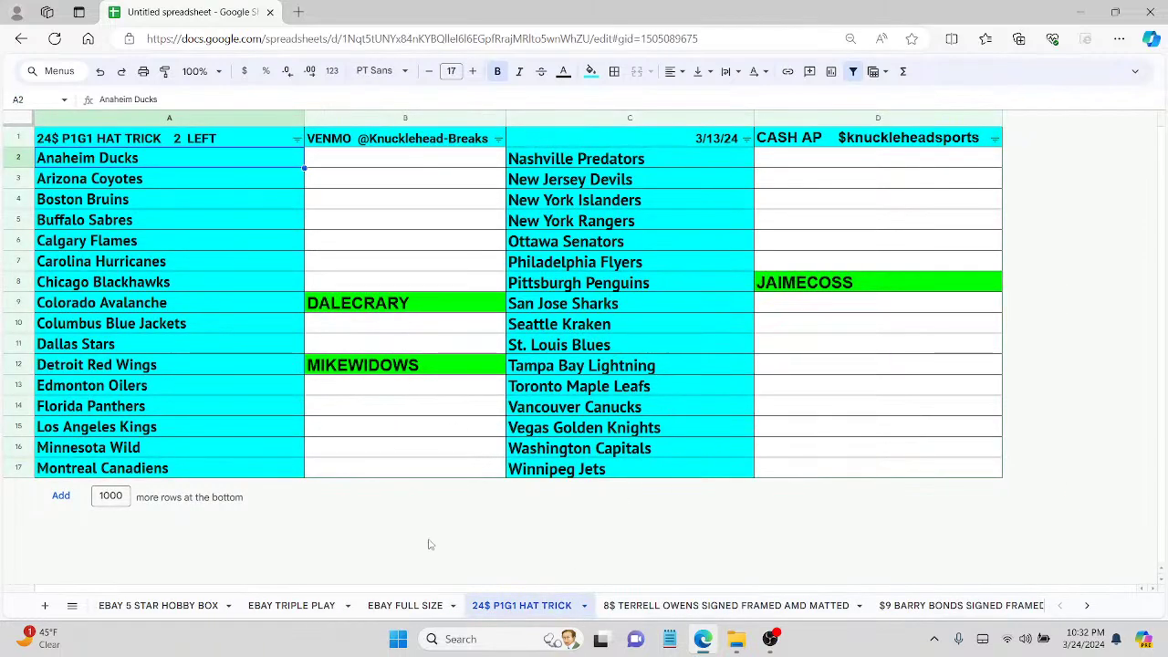
pyautogui.click(383, 468)
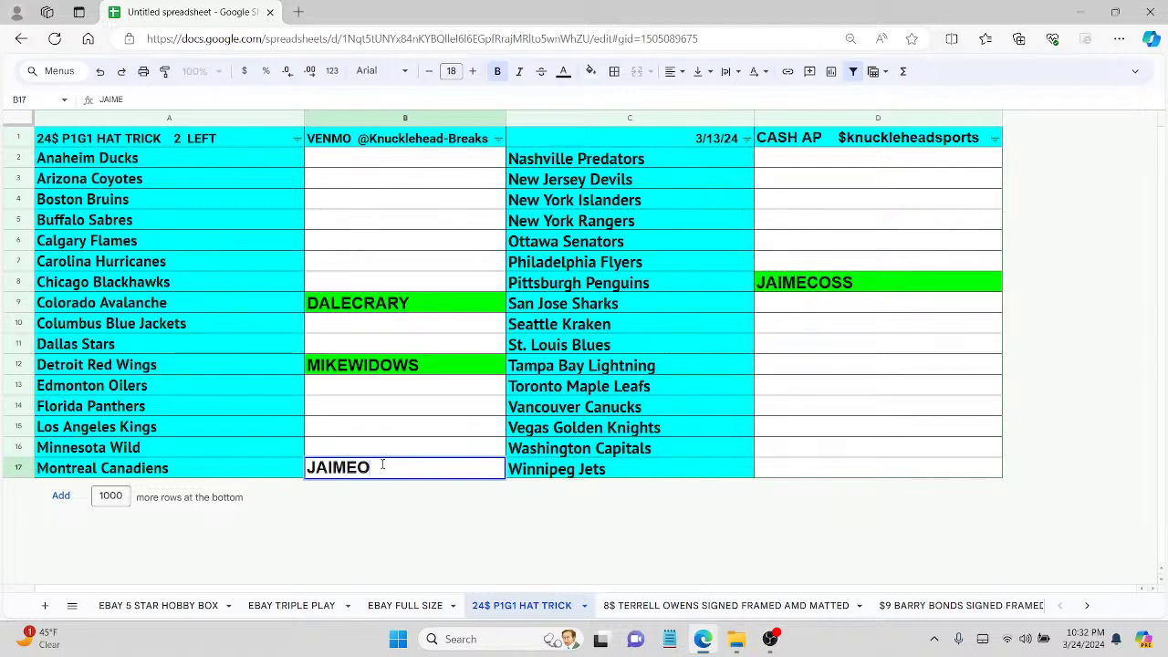
pyautogui.click(591, 72)
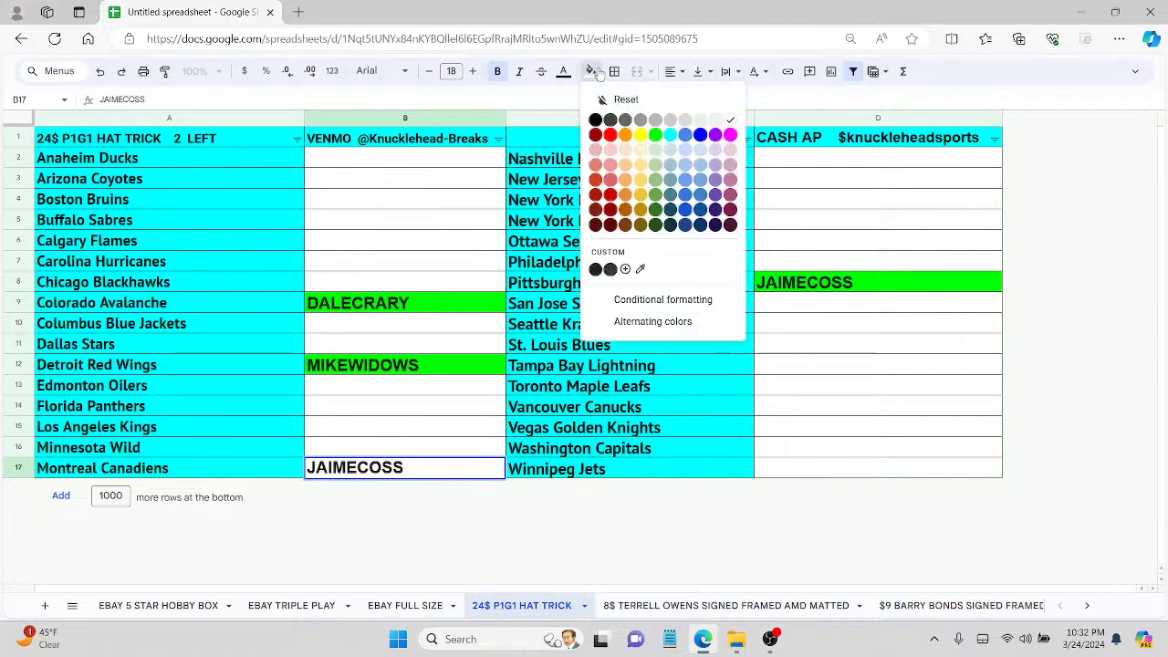
pyautogui.click(659, 139)
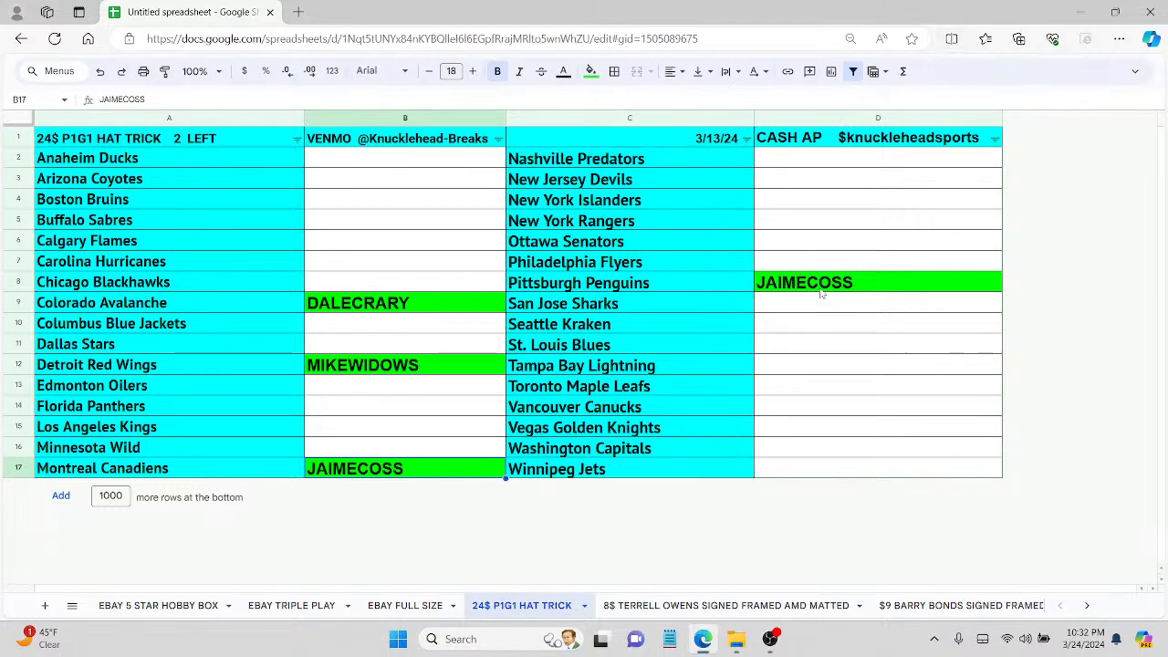
# Enter a buyer in the Tampa Bay Lightning Cash App spot and fill it green
pyautogui.click(816, 364)
pyautogui.write('DERE')
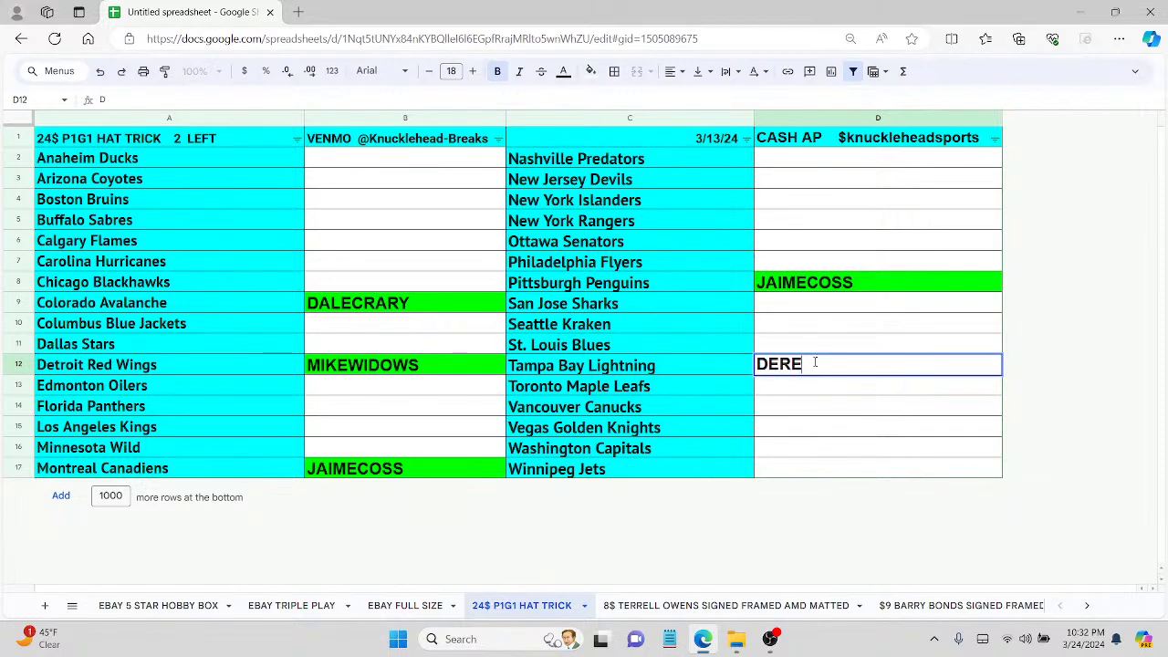
pyautogui.write('K')
pyautogui.click(591, 71)
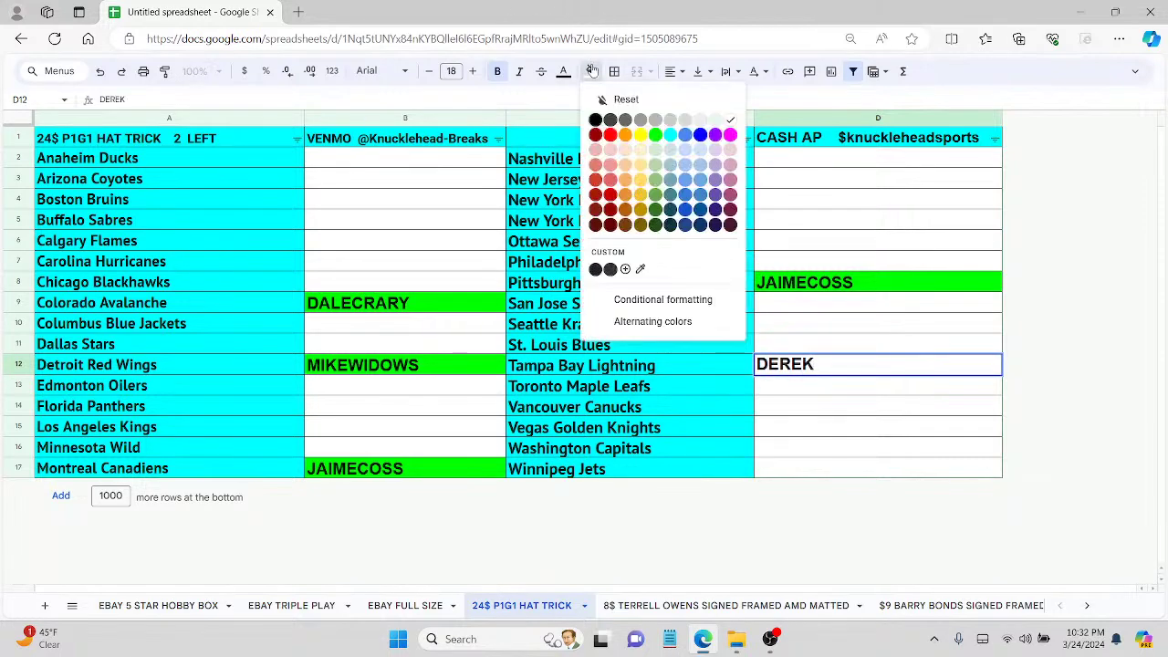
pyautogui.click(655, 134)
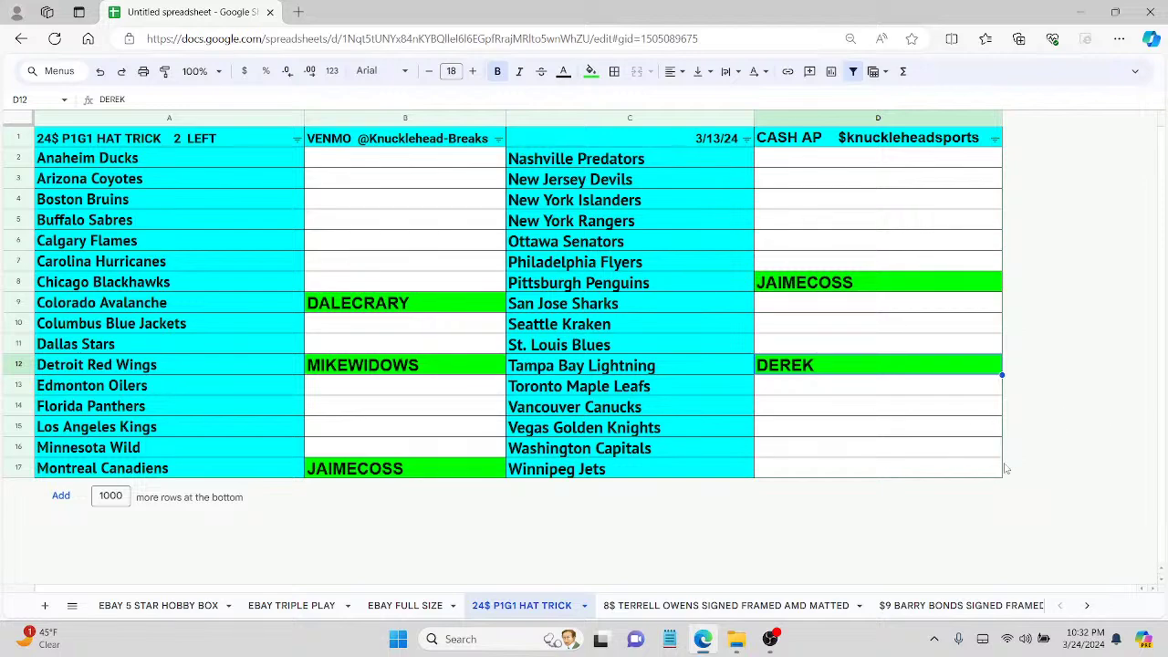
# On the 5$ GRADED POKEMON #2 sheet, enter buyers in the row 10 Cash App and row 7 Venmo spots
pyautogui.click(1086, 606)
pyautogui.click(1086, 606)
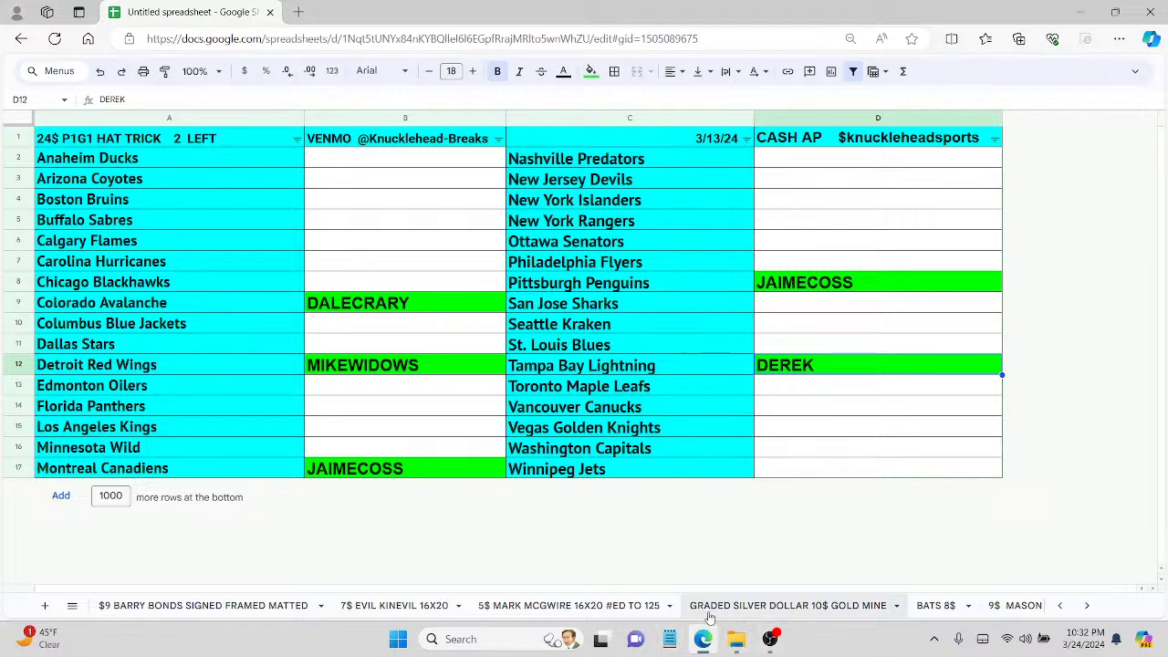
pyautogui.click(1017, 606)
pyautogui.click(1088, 606)
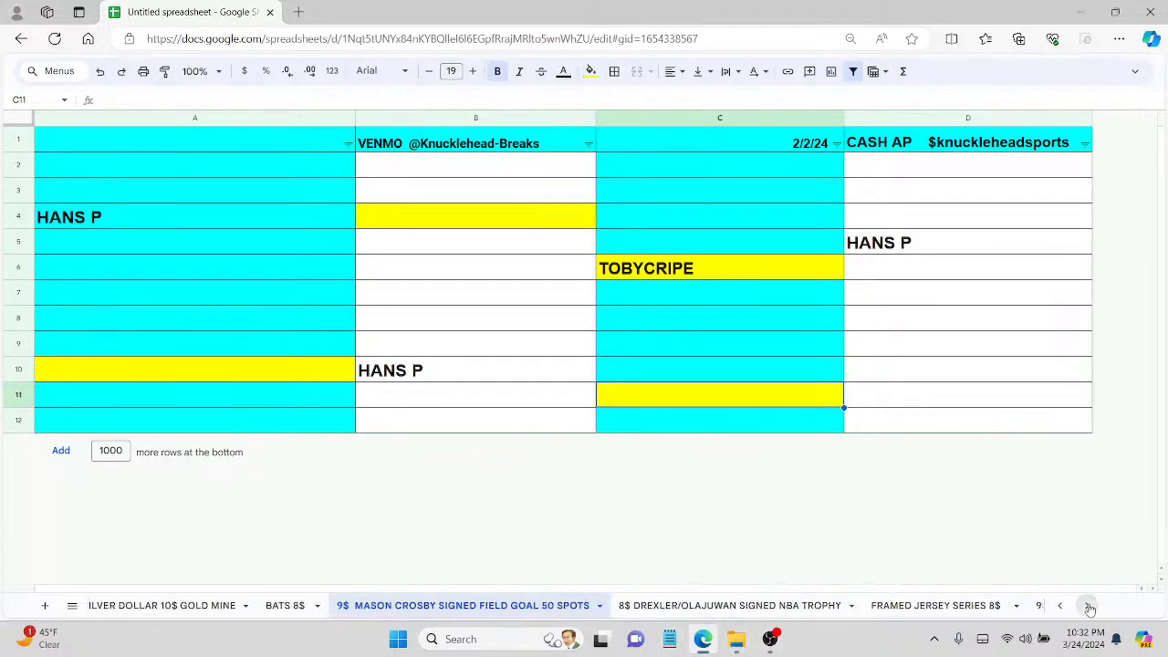
pyautogui.click(1088, 606)
pyautogui.click(639, 606)
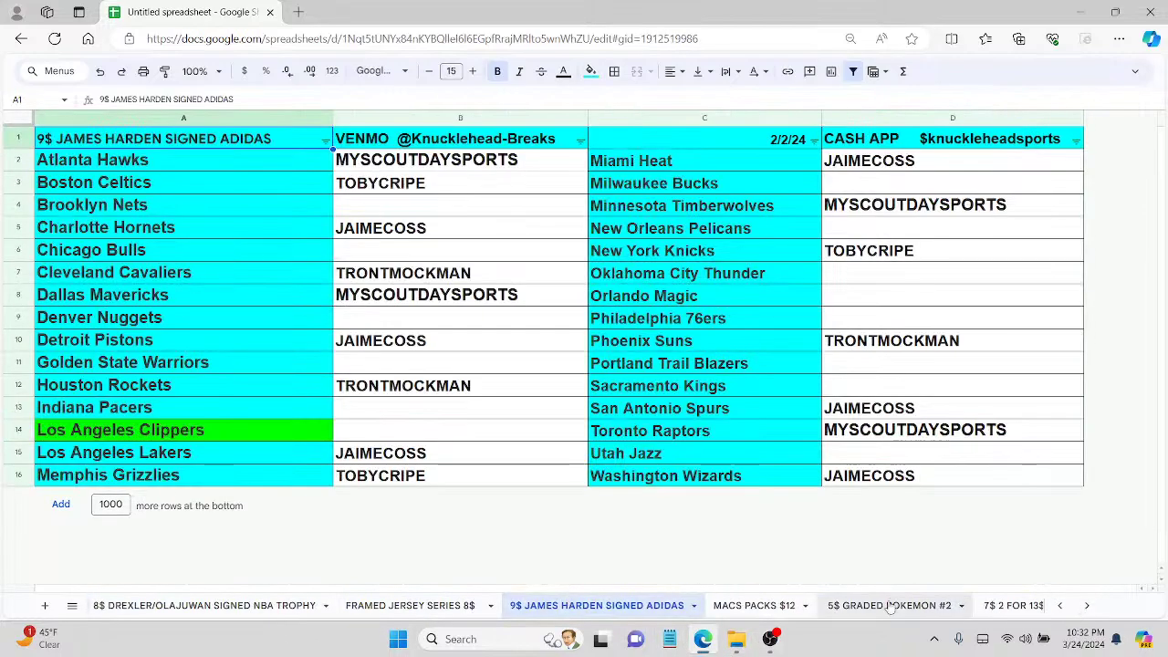
pyautogui.click(890, 606)
pyautogui.click(901, 425)
pyautogui.write('K')
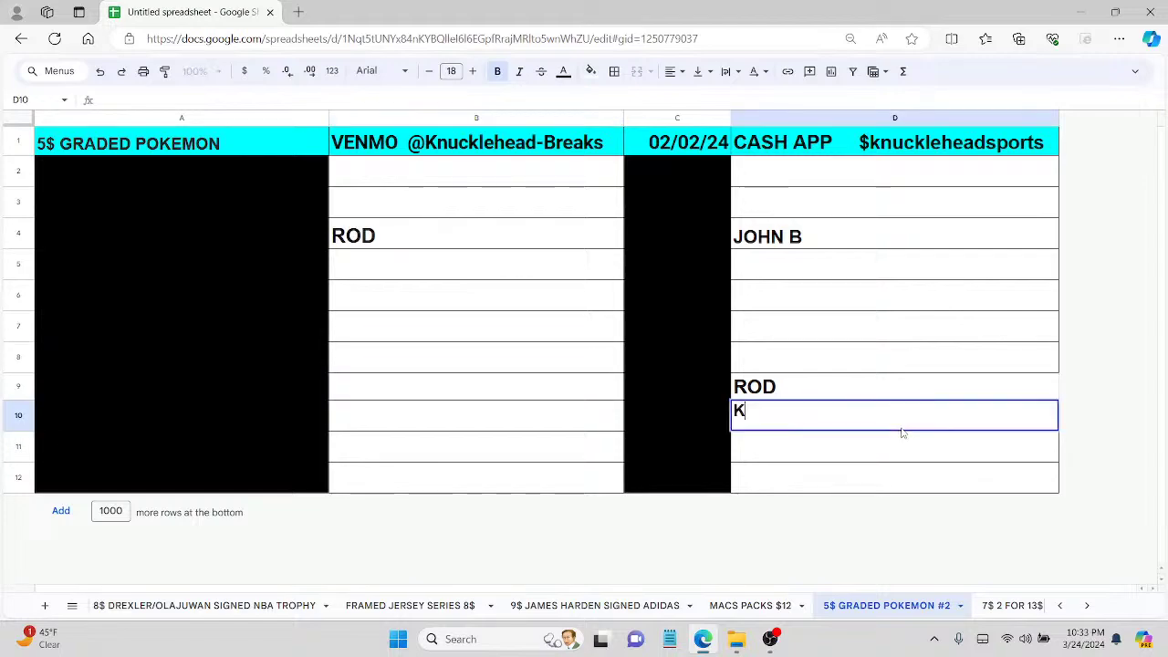
pyautogui.write('YLEAH')
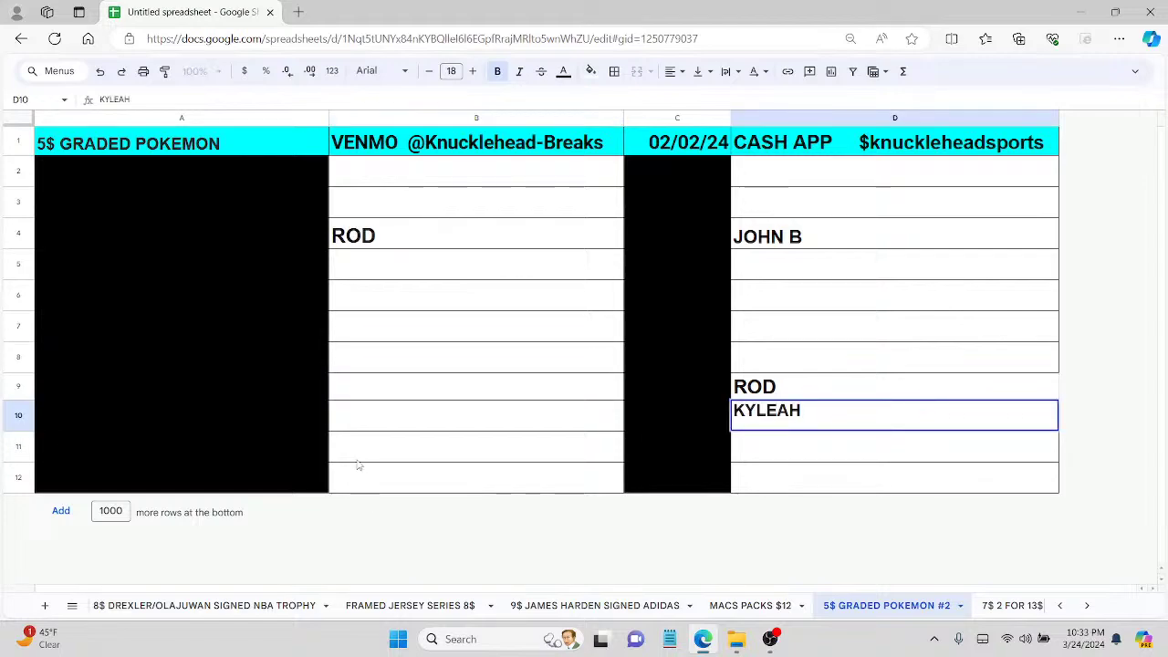
pyautogui.click(400, 339)
pyautogui.write('DAVIAN')
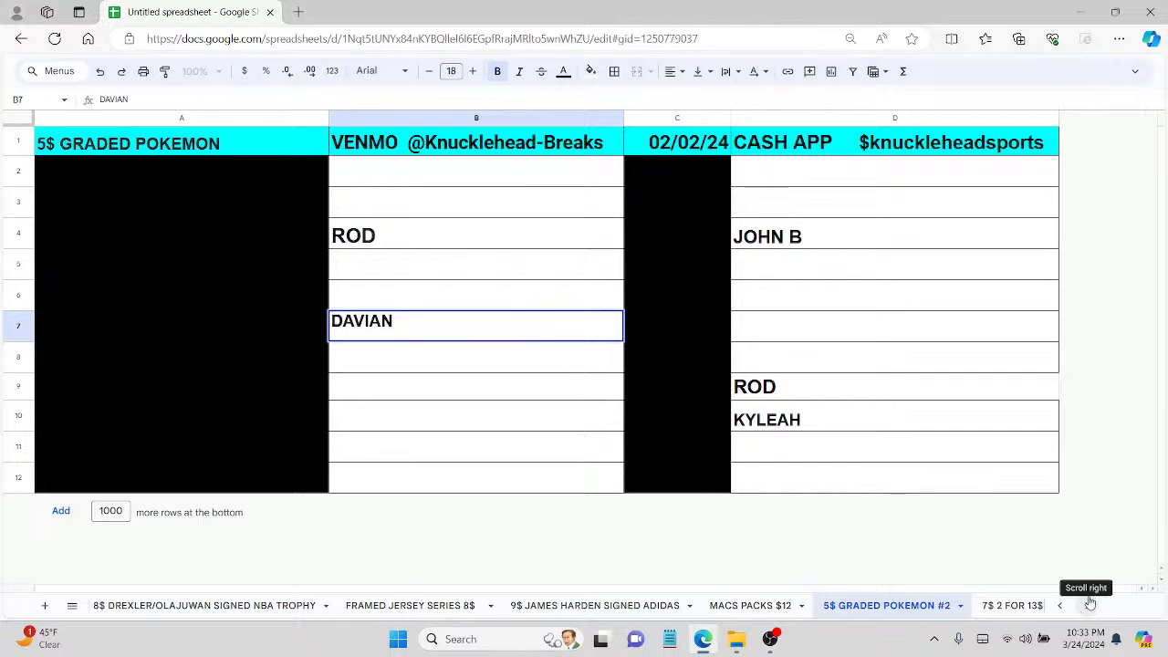
# On the 7$ 2 FOR 13$ JRS CARD SERIES sheet, enter a buyer in spot N and copy them into spots A and H
pyautogui.click(1011, 605)
pyautogui.click(831, 247)
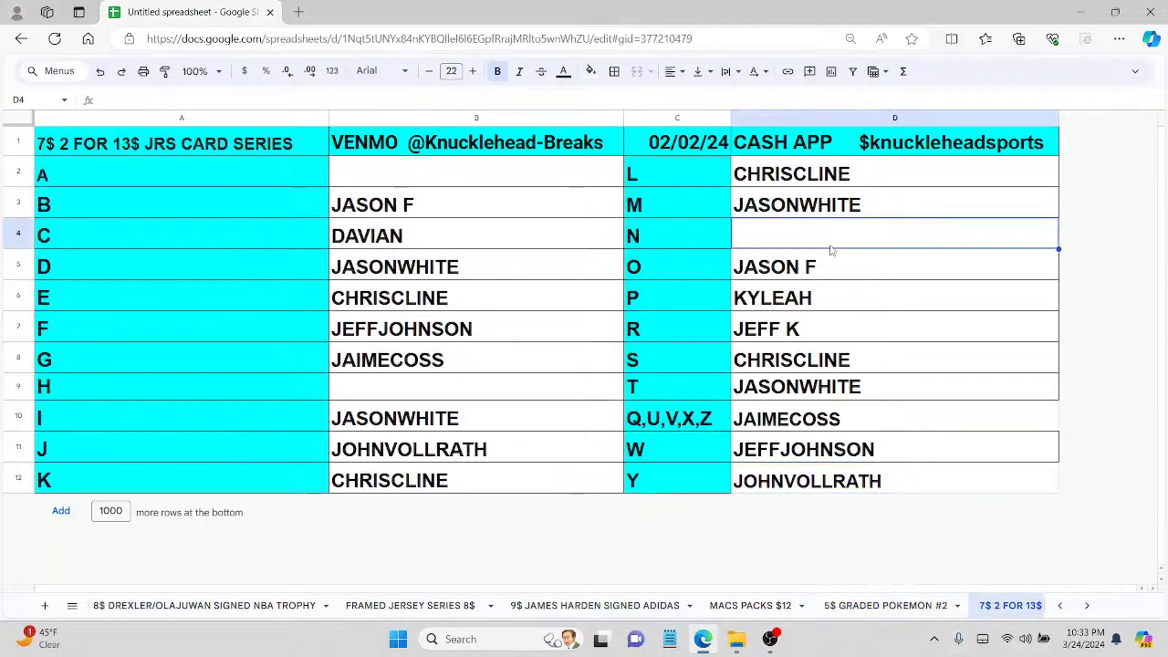
pyautogui.write('EMUR')
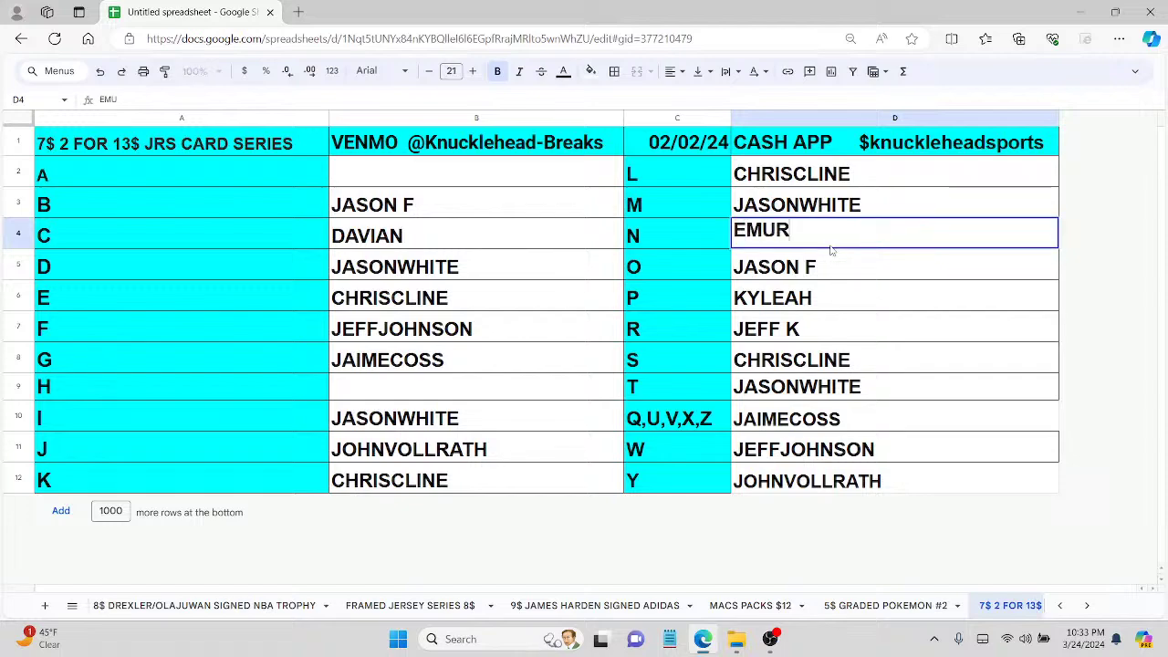
pyautogui.write('RA_0')
pyautogui.hotkey('ctrl', 'a')
pyautogui.hotkey('ctrl', 'c')
pyautogui.click(379, 176)
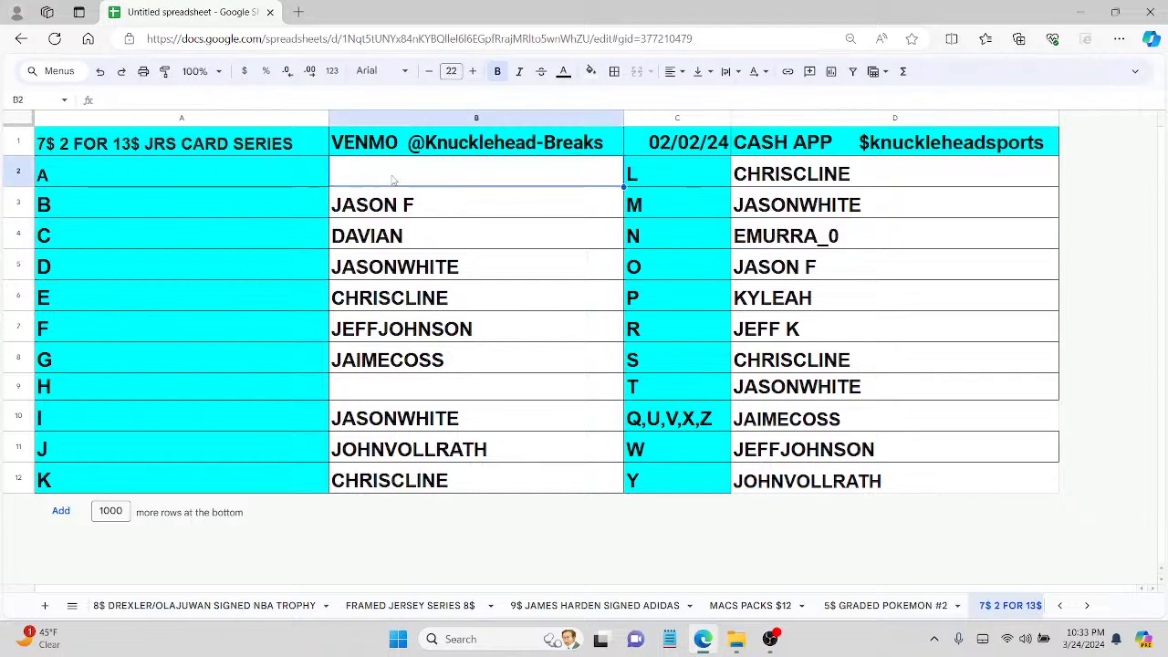
pyautogui.hotkey('ctrl', 'v')
pyautogui.click(389, 384)
pyautogui.hotkey('ctrl', 'v')
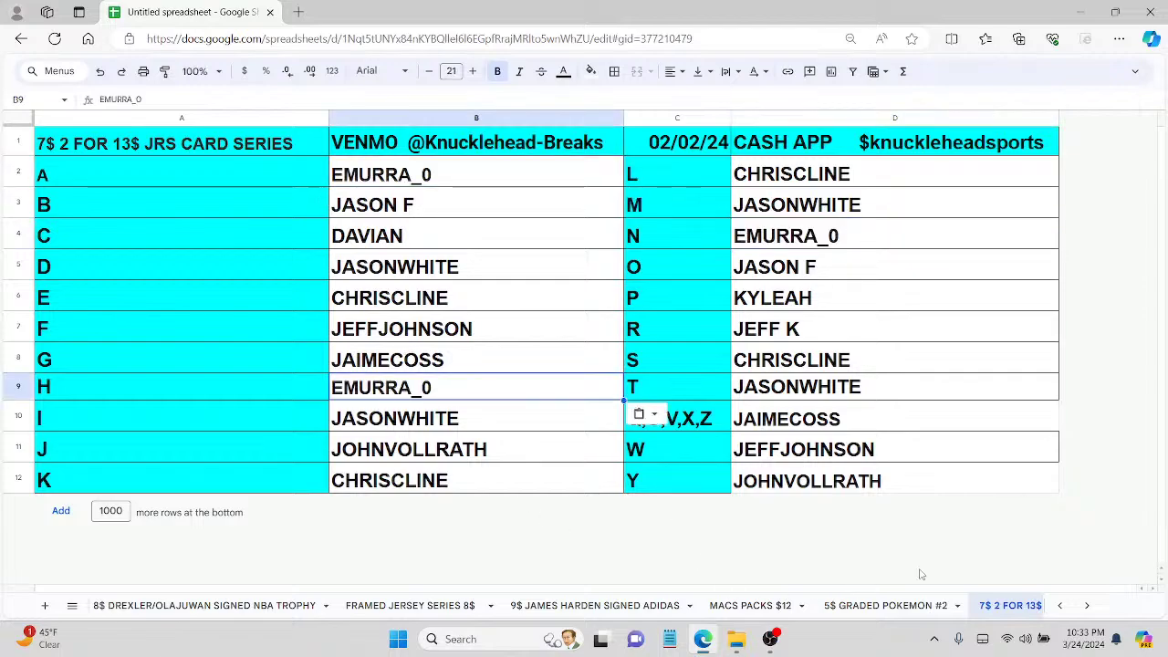
# Paste the copied buyer into B7, D4 and D11 of the 10$ MULTI SPORT JERSEY 6/22 sheet
pyautogui.click(1087, 605)
pyautogui.click(184, 605)
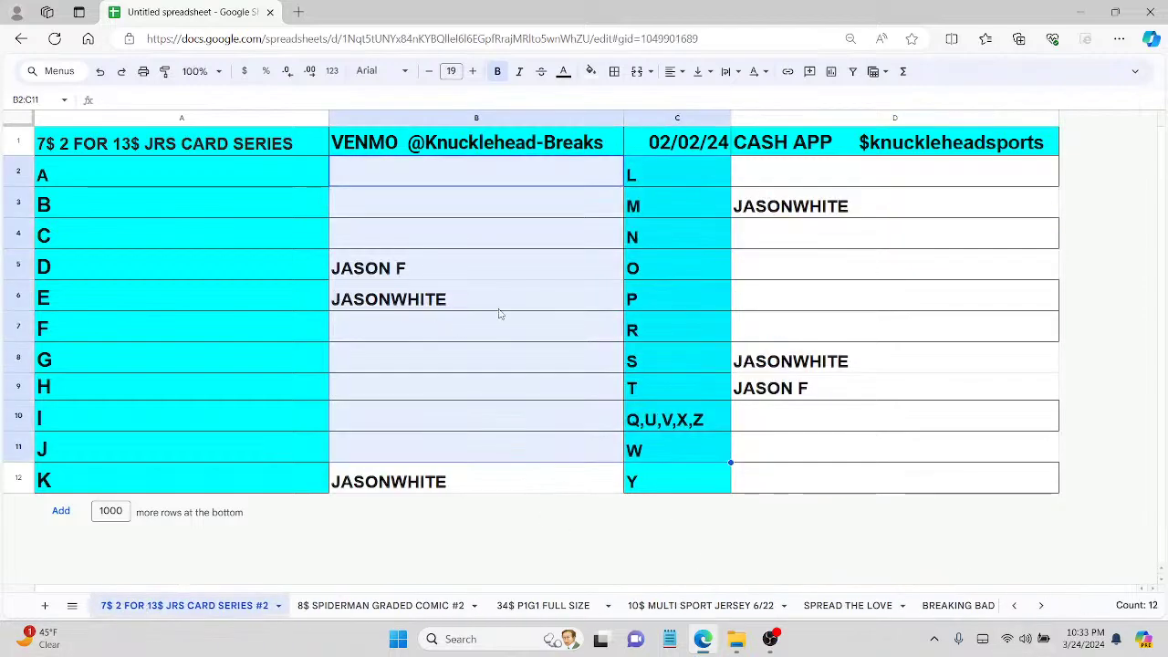
pyautogui.click(472, 395)
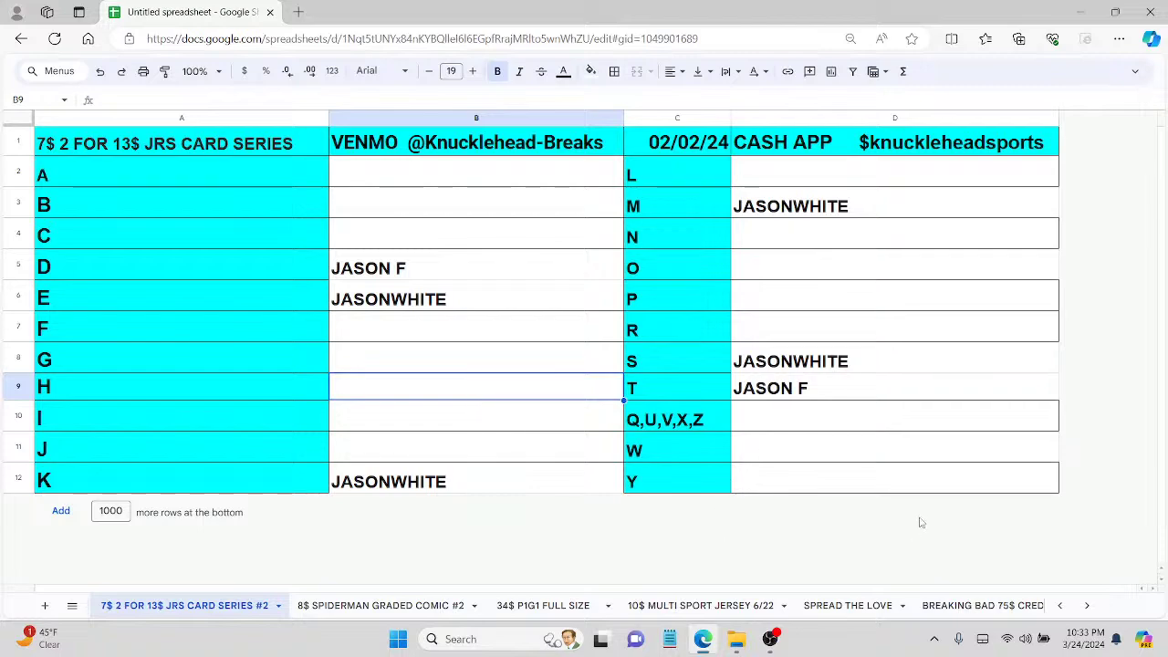
pyautogui.click(699, 605)
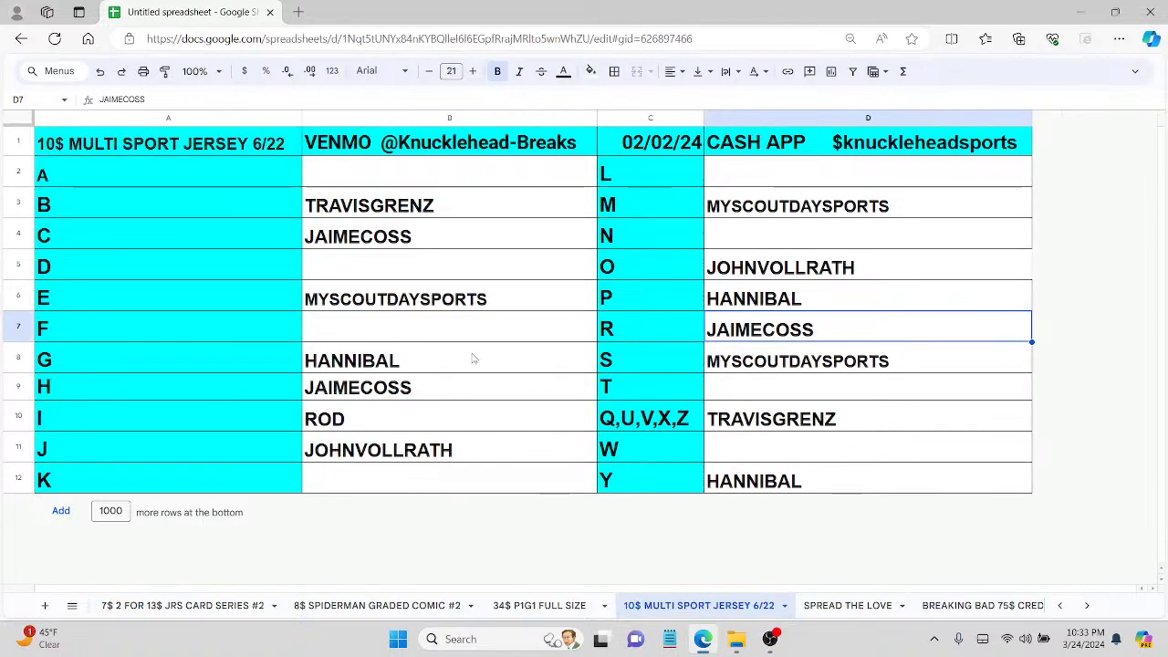
pyautogui.click(448, 334)
pyautogui.hotkey('ctrl', 'v')
pyautogui.click(744, 236)
pyautogui.hotkey('ctrl', 'v')
pyautogui.click(740, 451)
pyautogui.hotkey('ctrl', 'v')
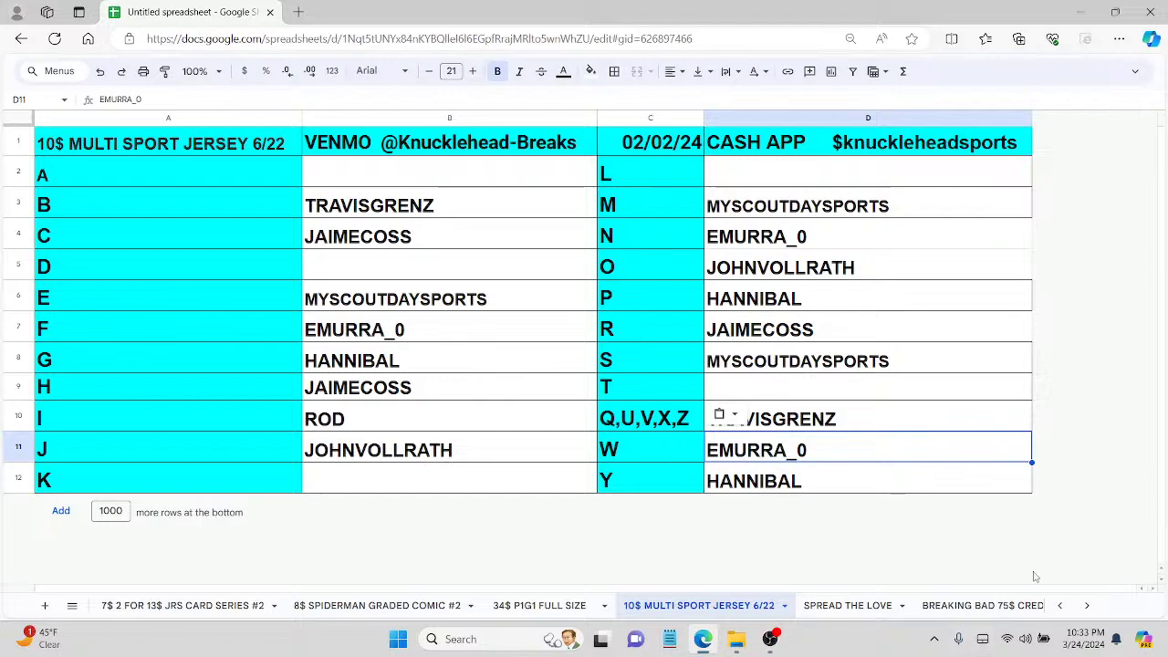
# Scroll back through the sheet tabs to the 24$ P1G1 HAT TRICK sheet
pyautogui.click(1061, 605)
pyautogui.click(1063, 604)
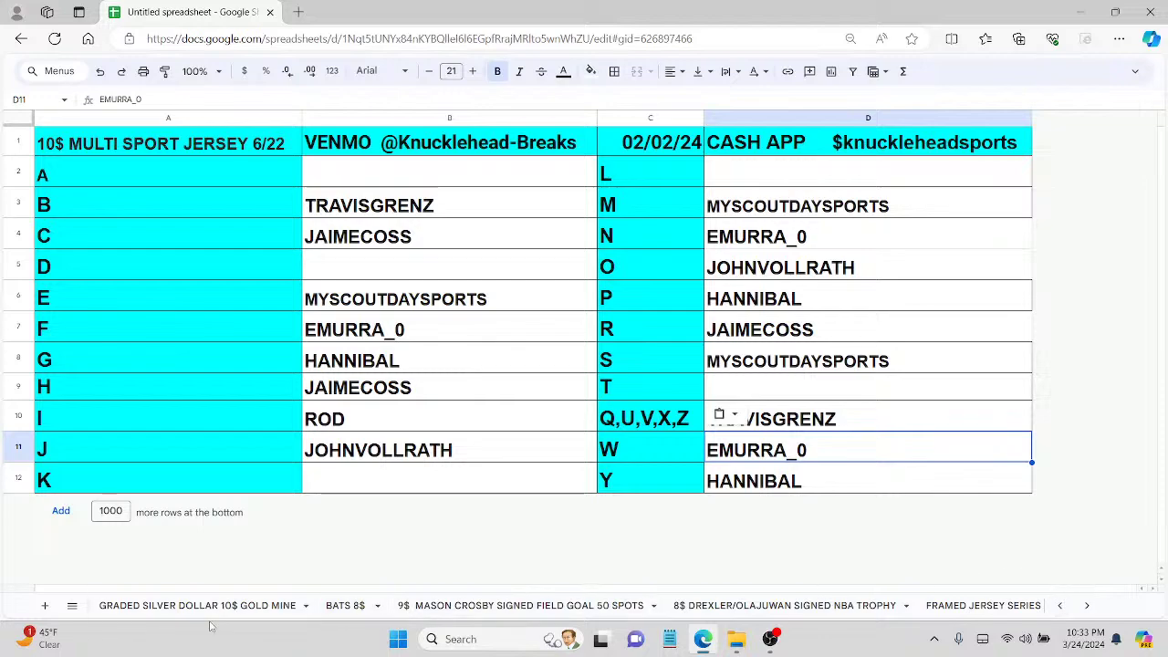
pyautogui.click(1060, 606)
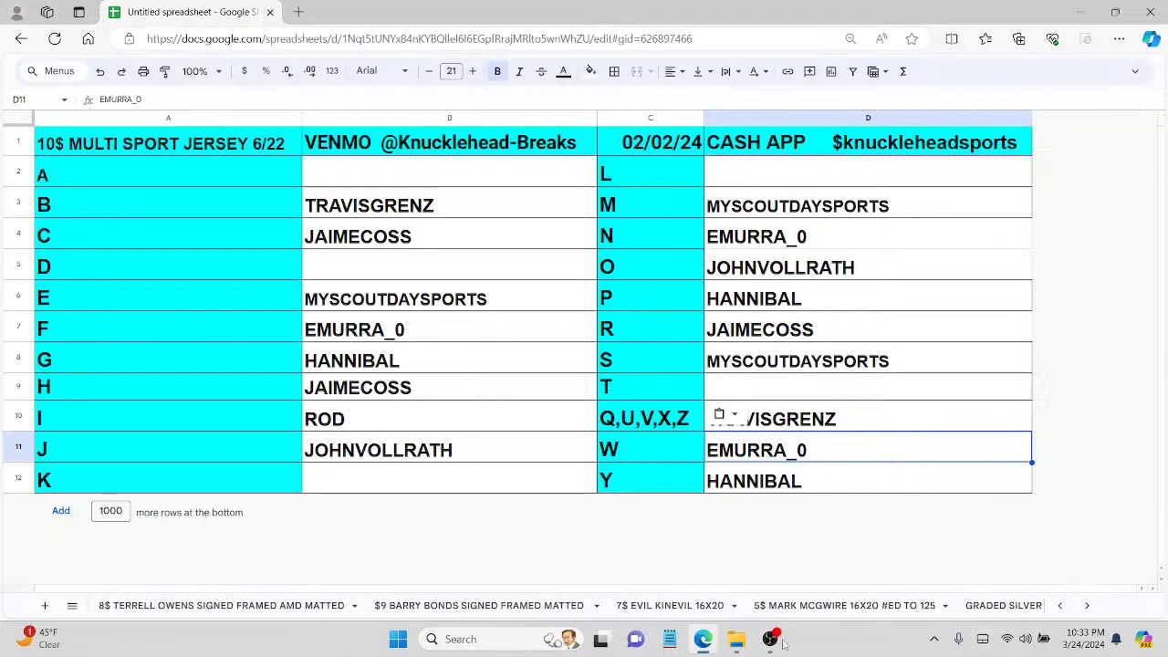
pyautogui.click(1064, 610)
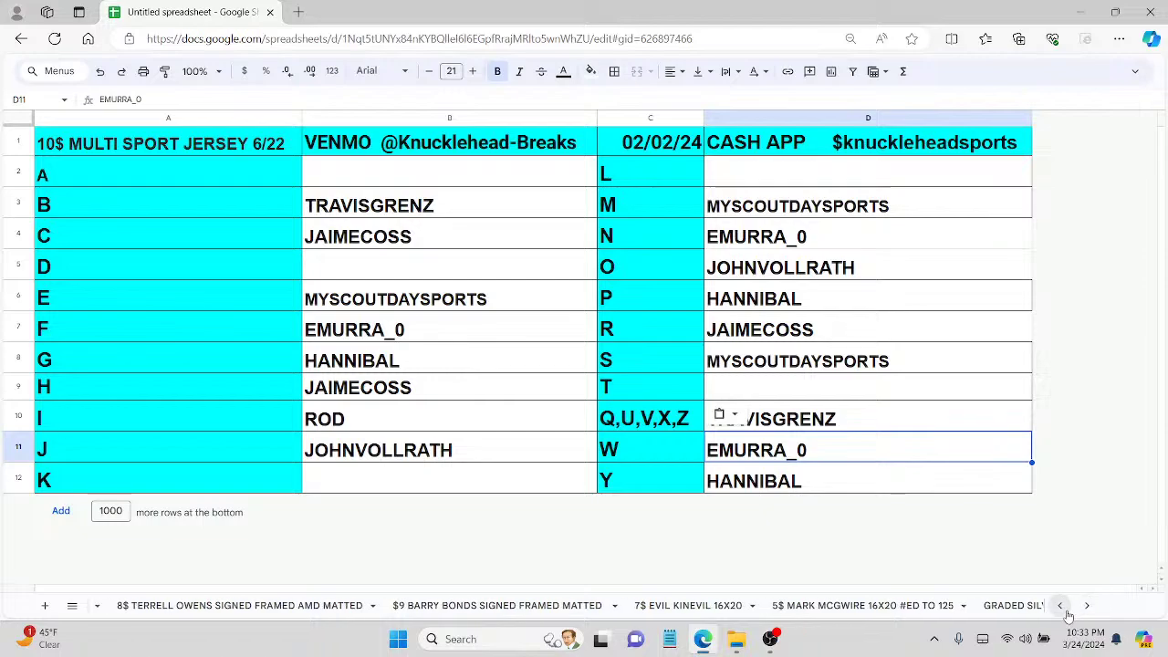
pyautogui.click(1060, 605)
pyautogui.click(522, 605)
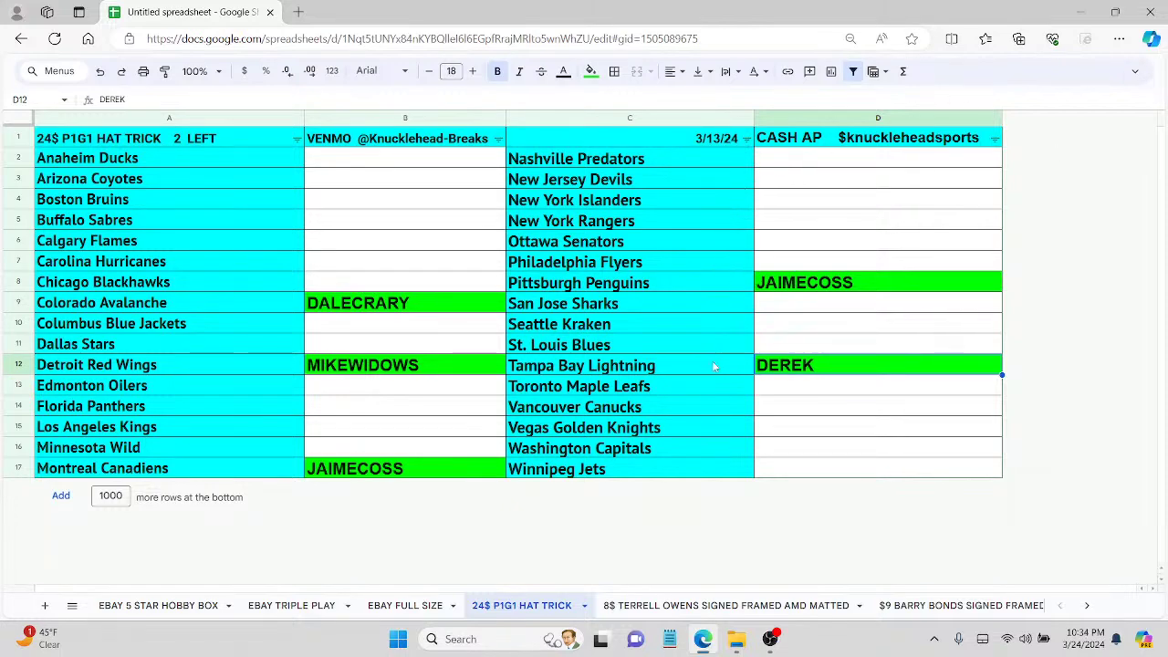
# Enter a buyer's name in Toronto Maple Leafs cell D13 and fill it bright green as paid
pyautogui.click(784, 392)
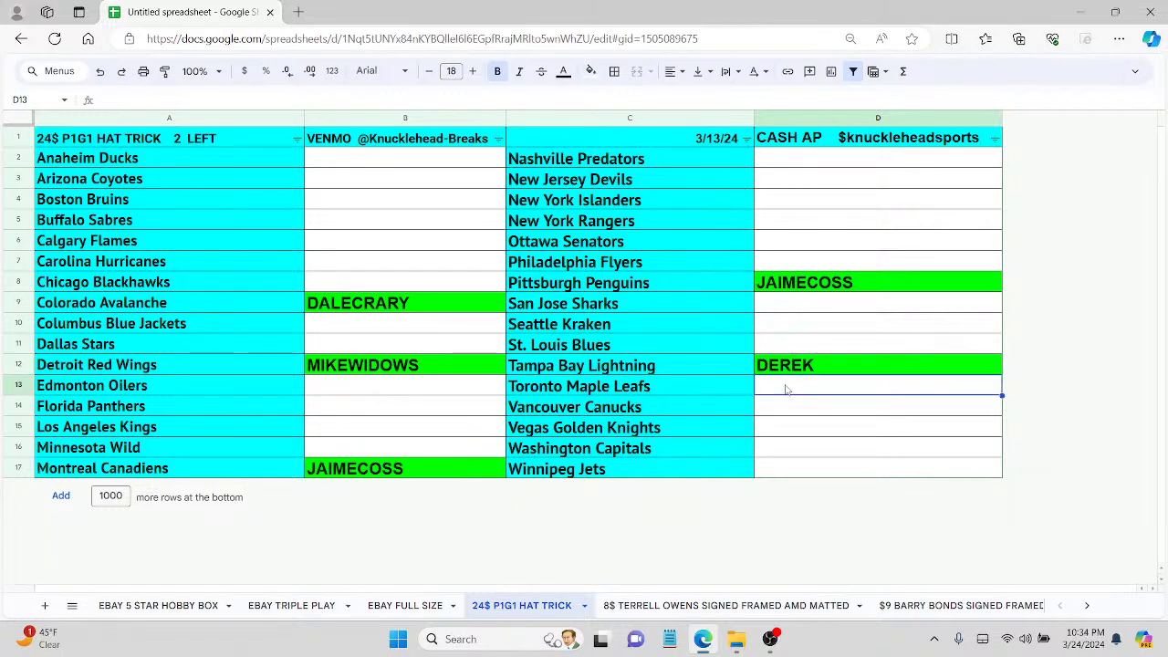
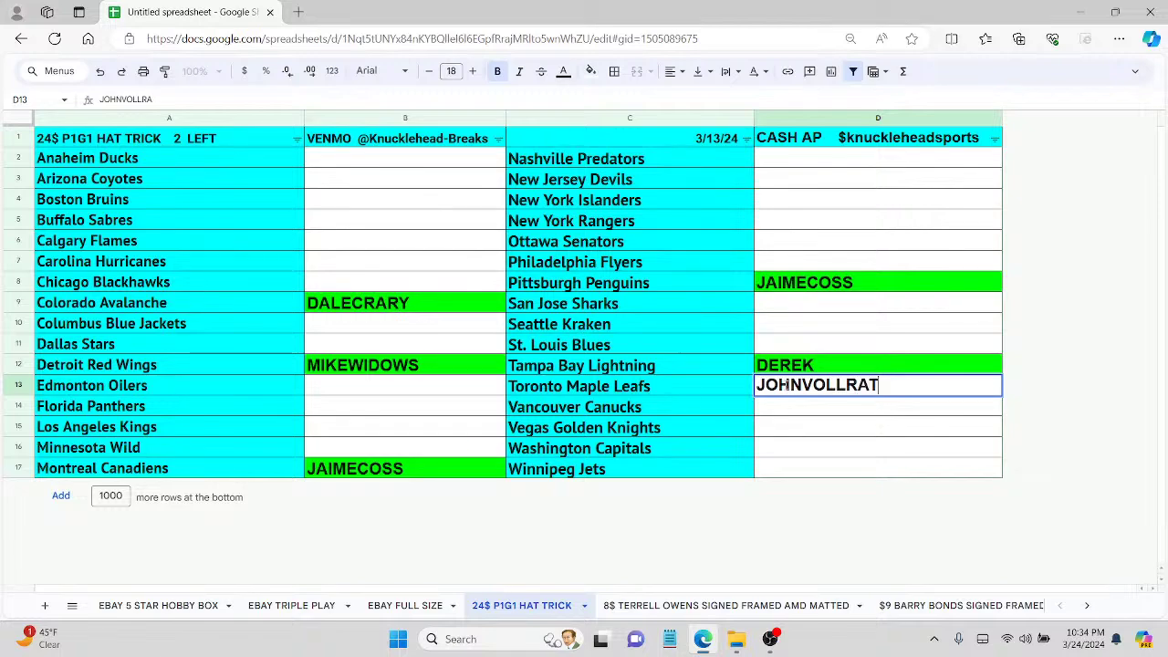
pyautogui.click(590, 71)
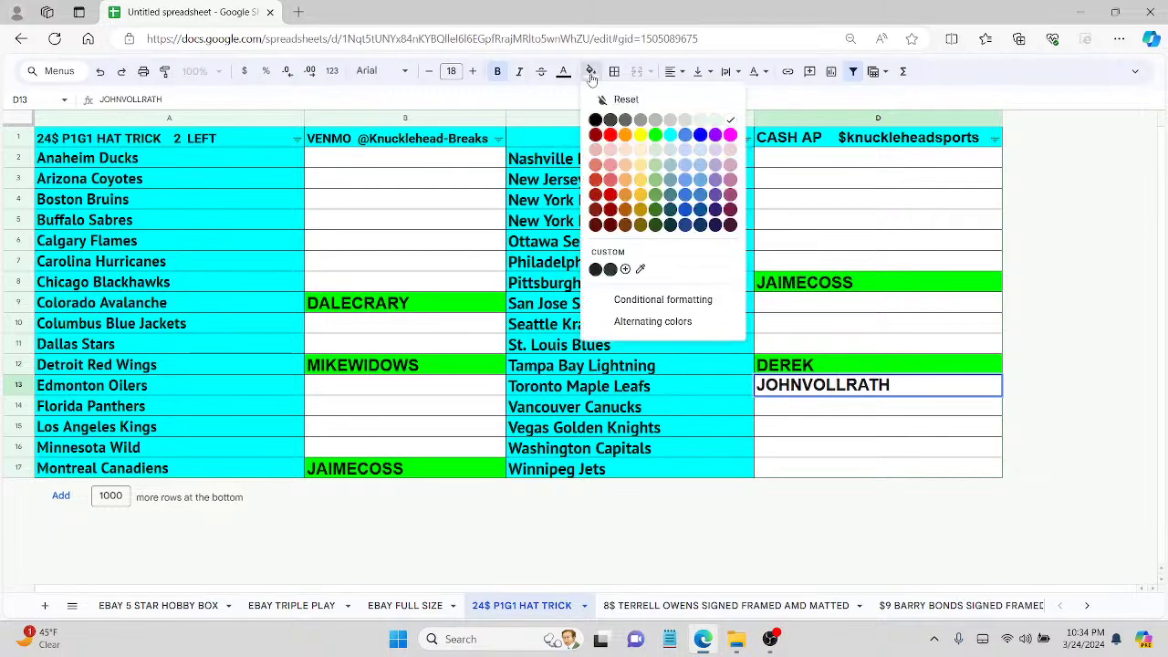
pyautogui.click(655, 136)
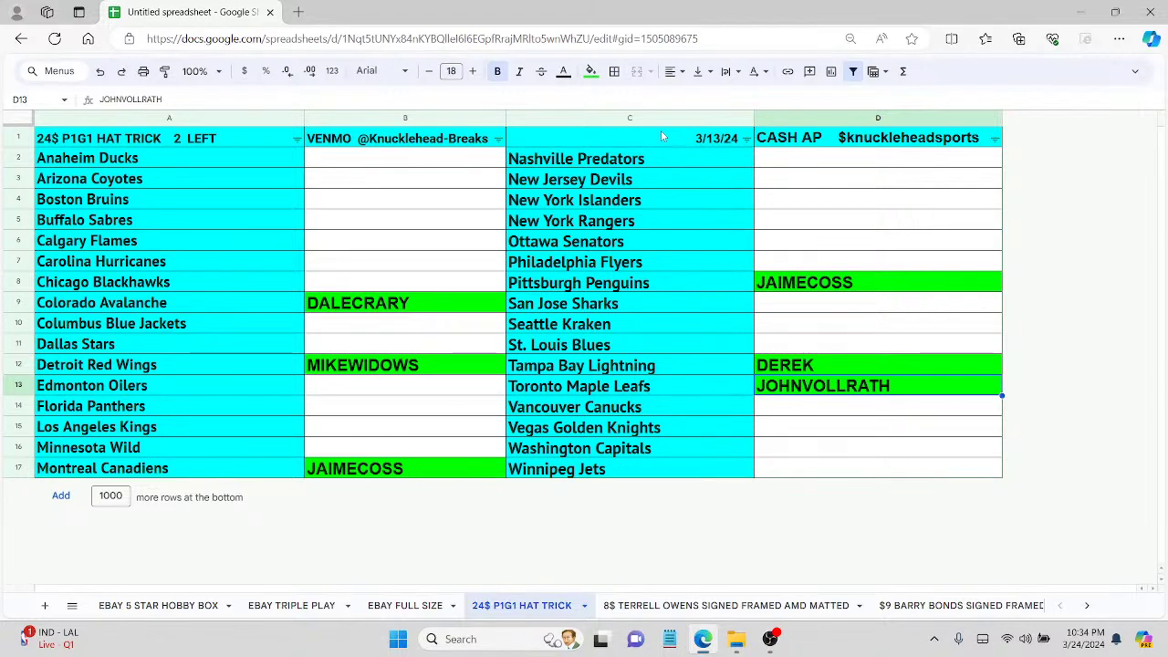
# Scroll the sheet tab bar to bring the later break sheets into view
pyautogui.click(1085, 605)
pyautogui.click(1084, 605)
pyautogui.click(1084, 604)
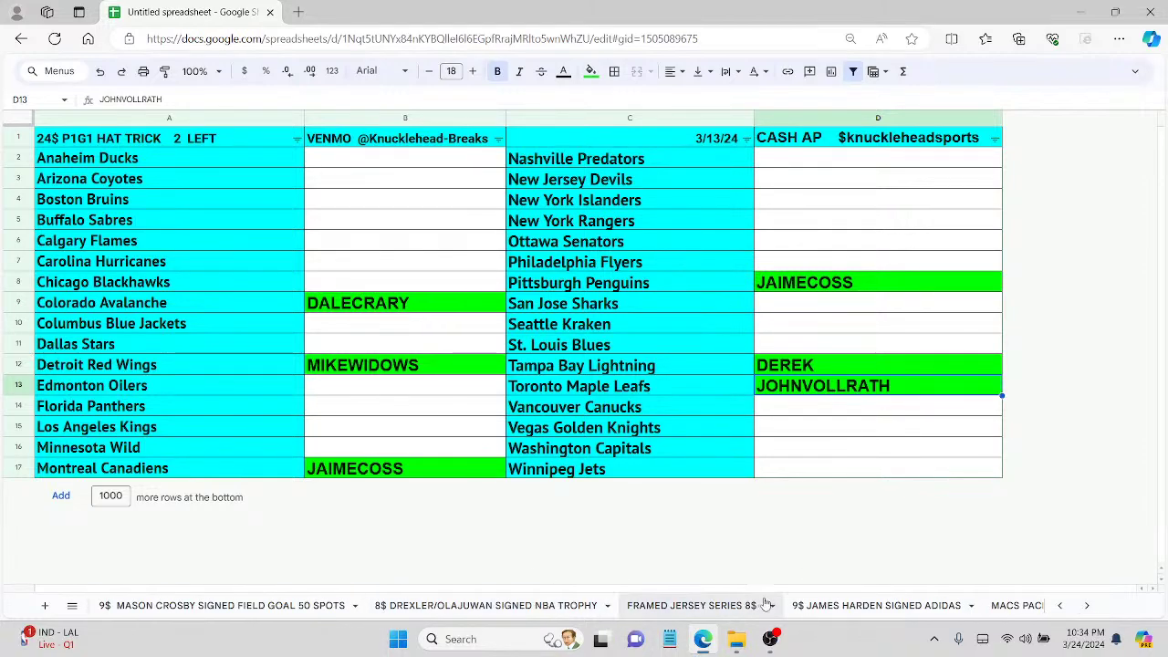
pyautogui.click(1060, 605)
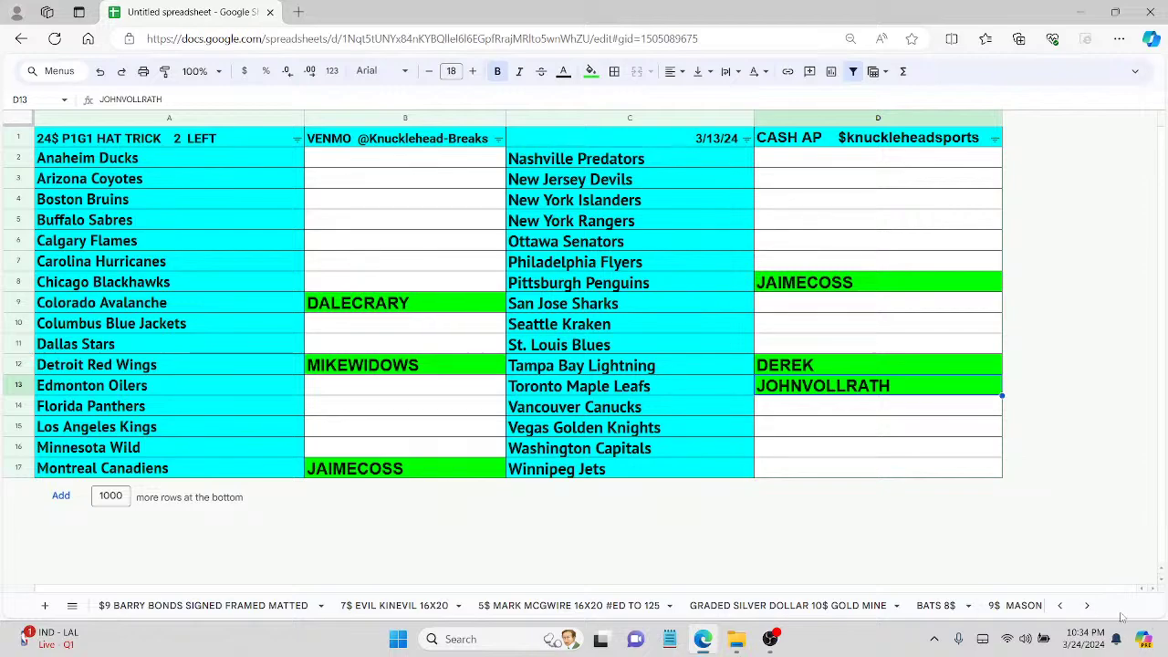
pyautogui.click(1086, 605)
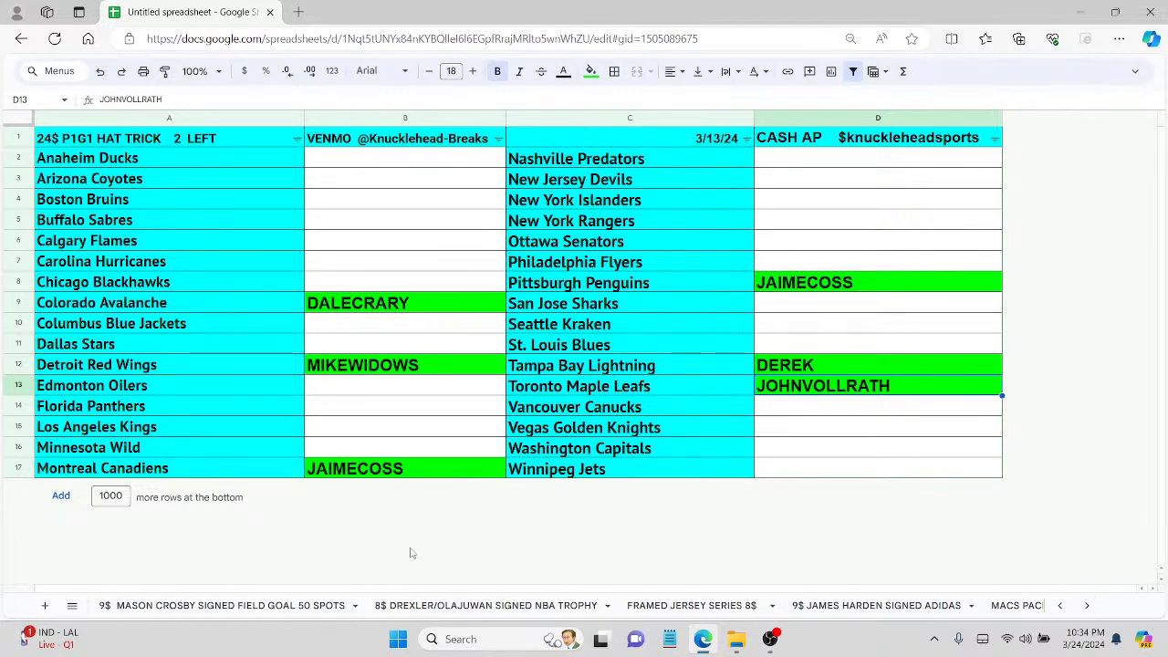
pyautogui.click(1086, 606)
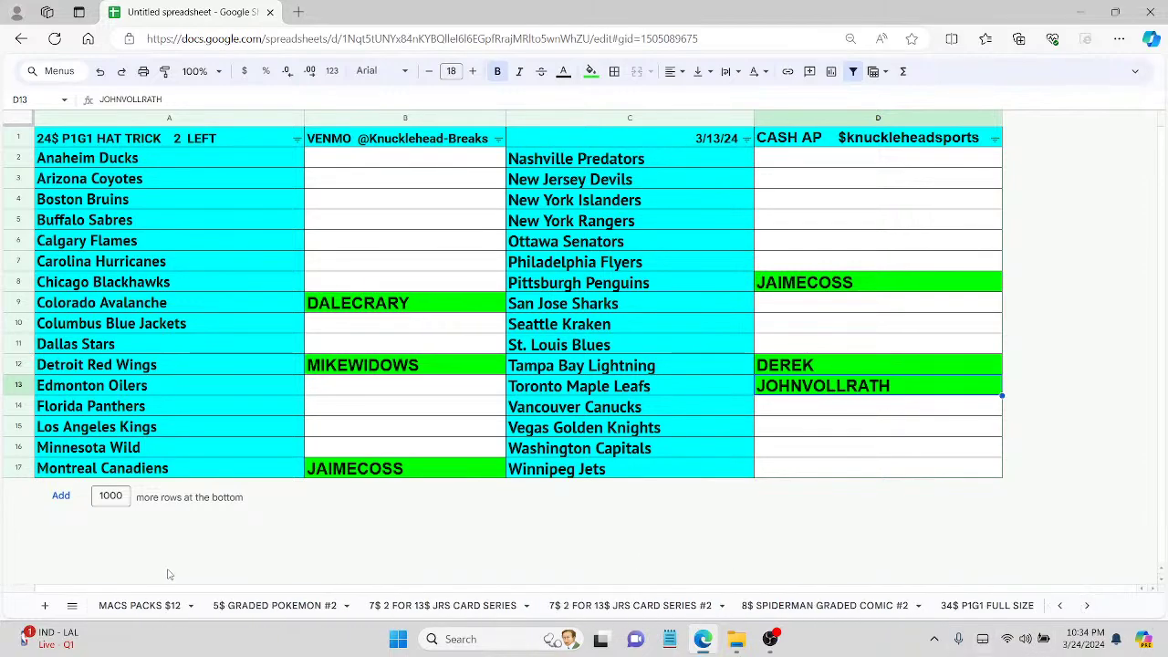
# On JRS CARD SERIES #2, enter a buyer in B9 with the spelling fixed, and copy it to D6
pyautogui.click(292, 605)
pyautogui.click(385, 607)
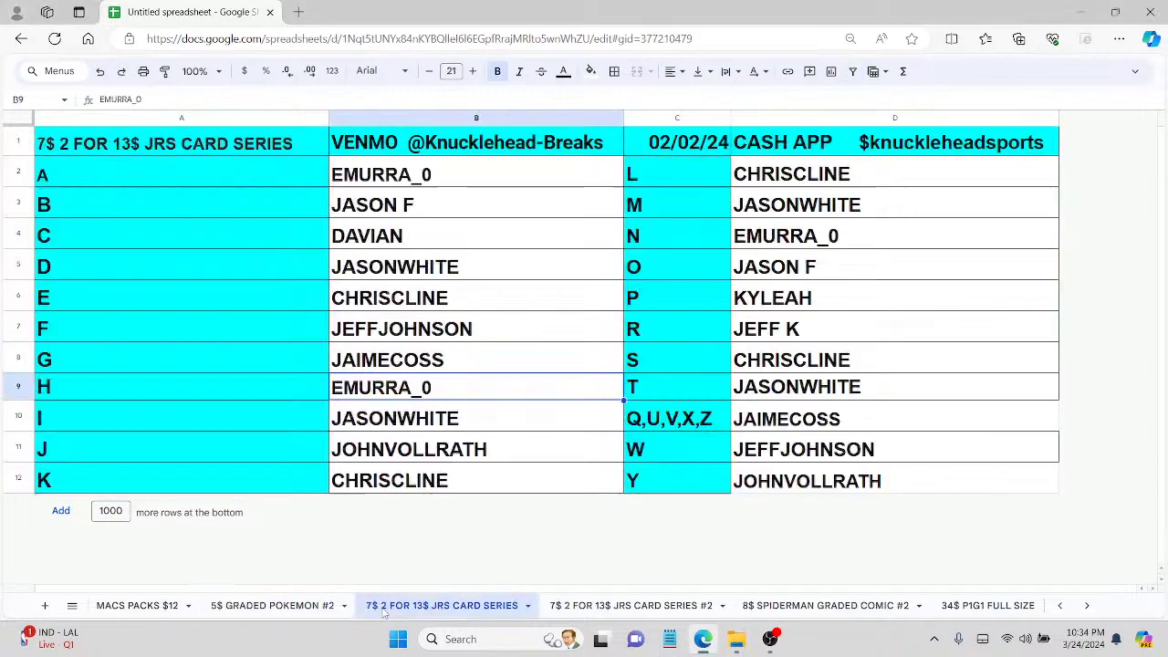
pyautogui.click(685, 607)
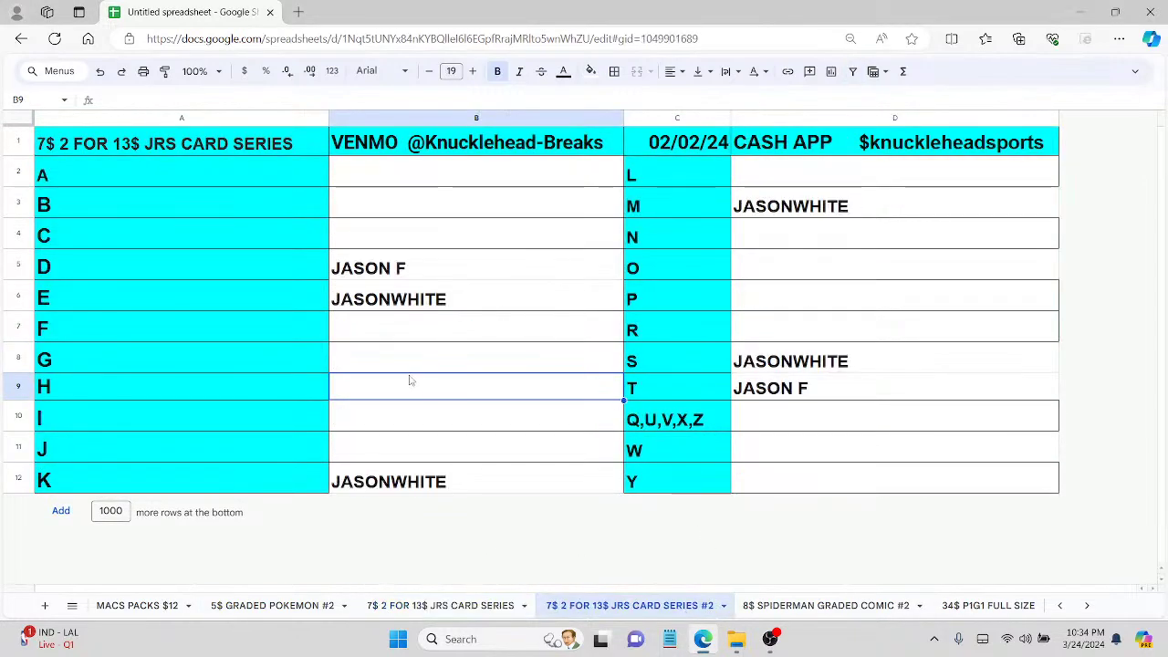
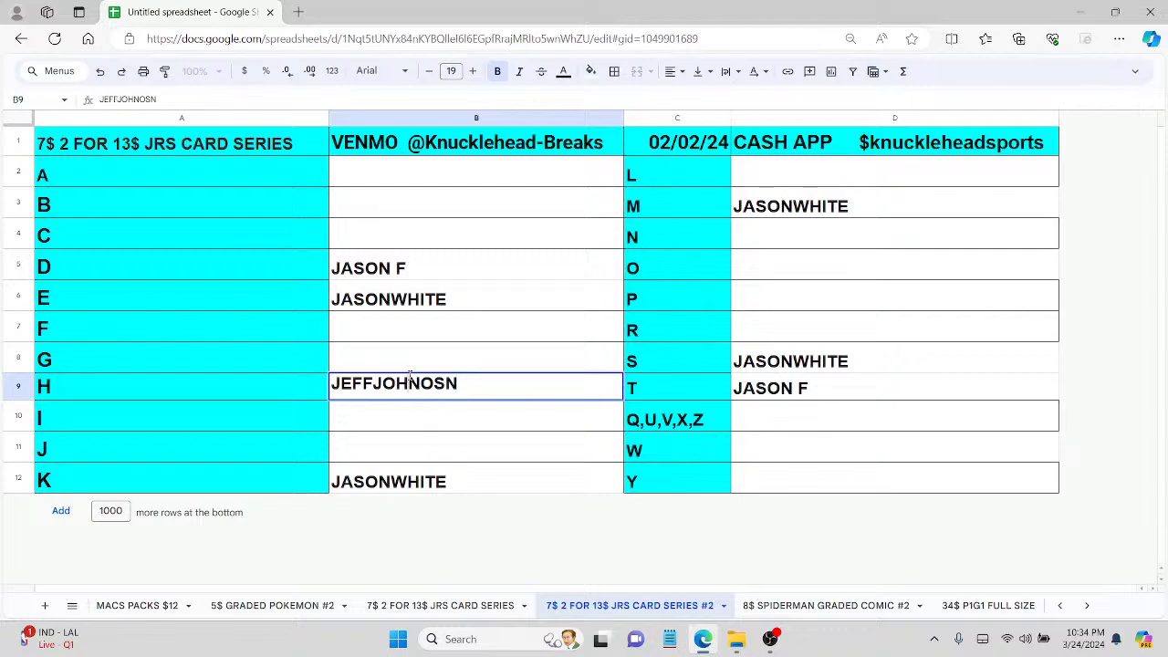
pyautogui.moveTo(419, 383); pyautogui.dragTo(772, 435)
pyautogui.write('SON')
pyautogui.click(770, 430)
pyautogui.click(393, 366)
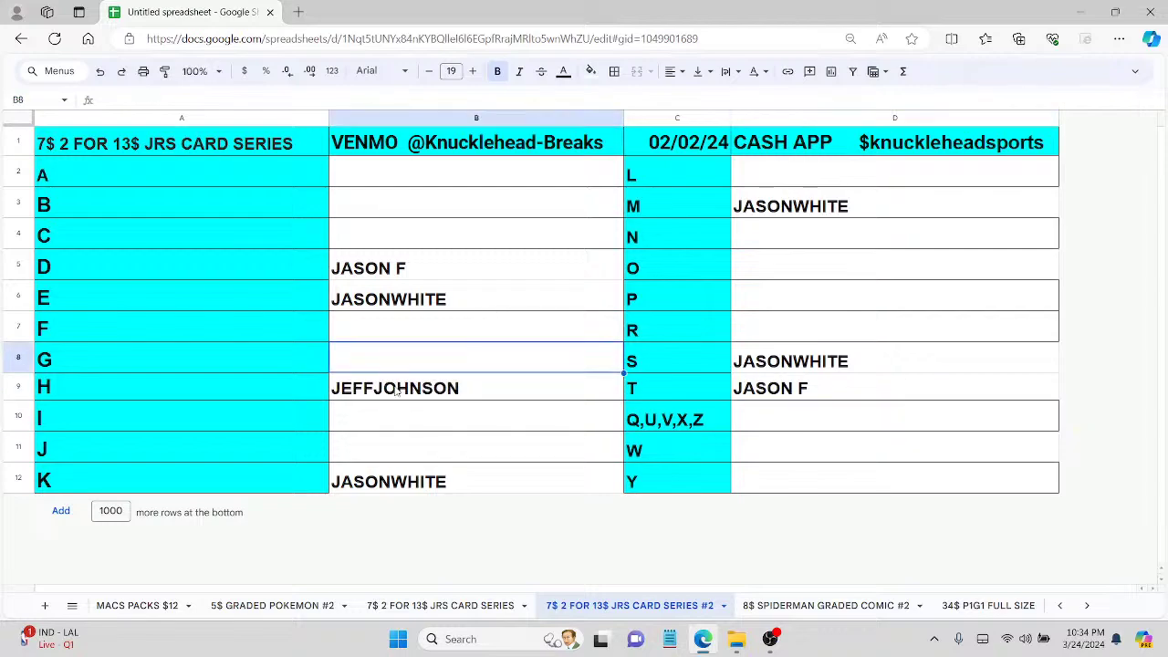
pyautogui.doubleClick(398, 388)
pyautogui.hotkey('ctrl', 'c')
pyautogui.click(822, 288)
pyautogui.hotkey('ctrl', 'v')
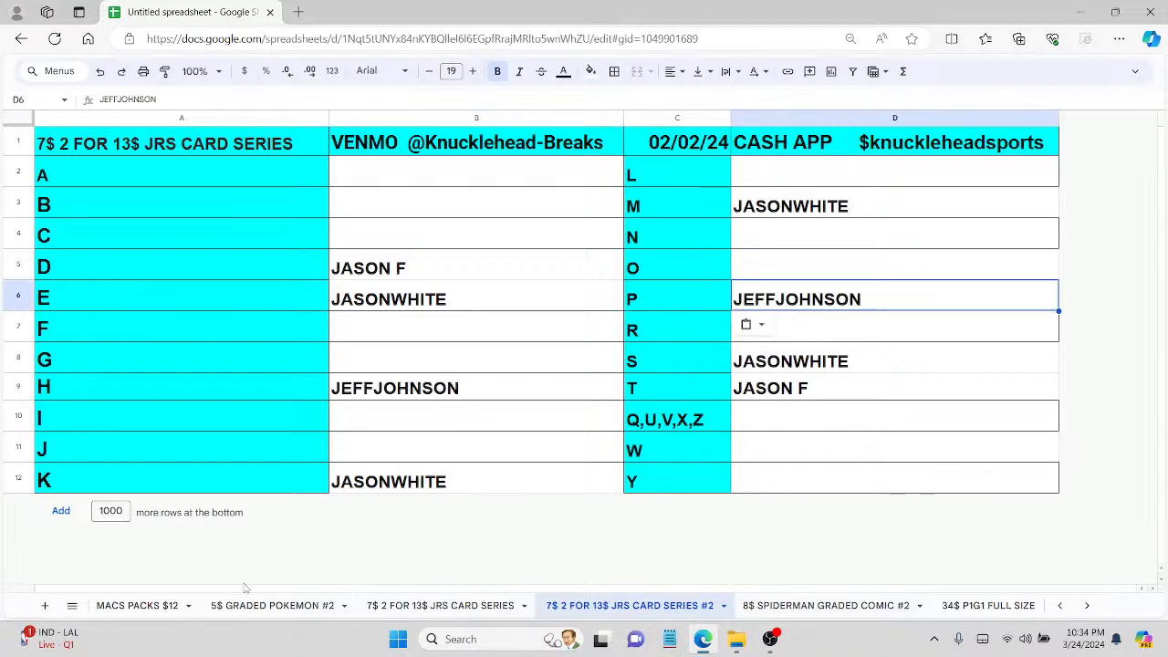
# On 5$ GRADED POKEMON #2, enter another buyer in B10 and copy it into D7 and B3
pyautogui.click(273, 606)
pyautogui.click(325, 443)
pyautogui.click(345, 422)
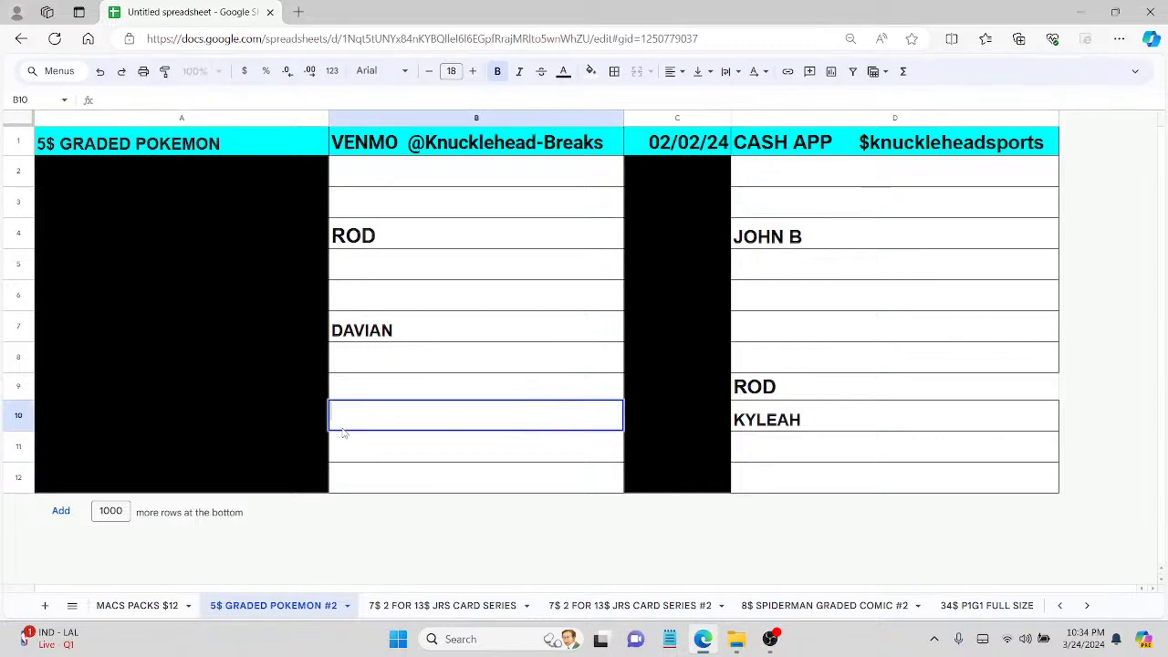
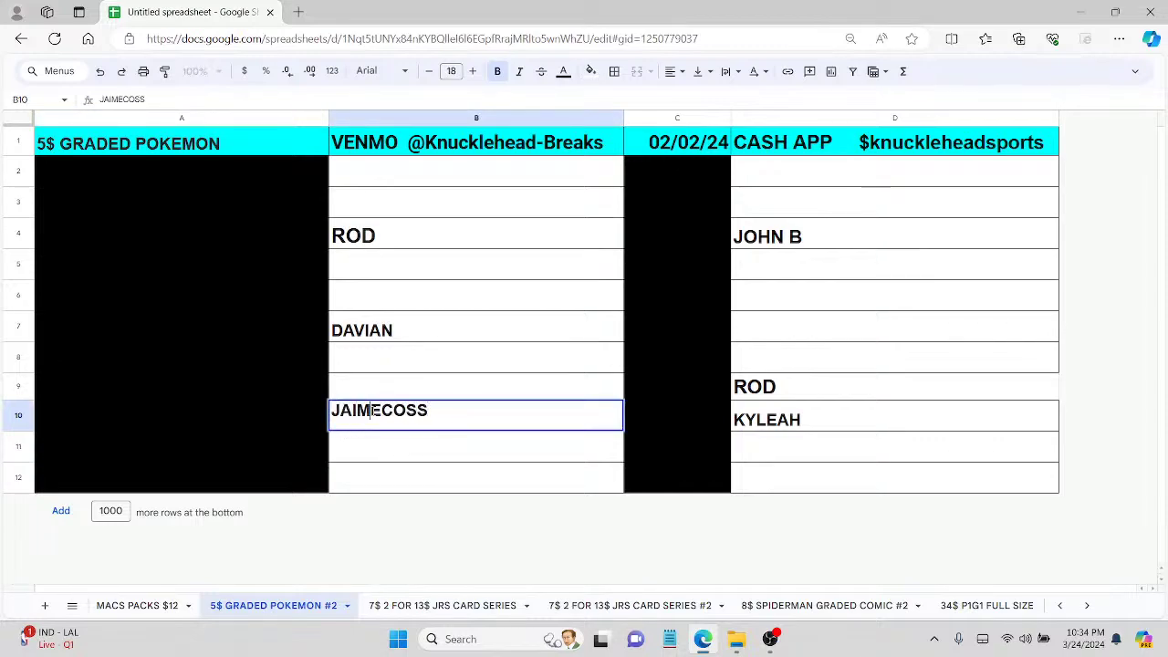
pyautogui.doubleClick(385, 412)
pyautogui.hotkey('ctrl', 'c')
pyautogui.click(902, 326)
pyautogui.hotkey('ctrl', 'v')
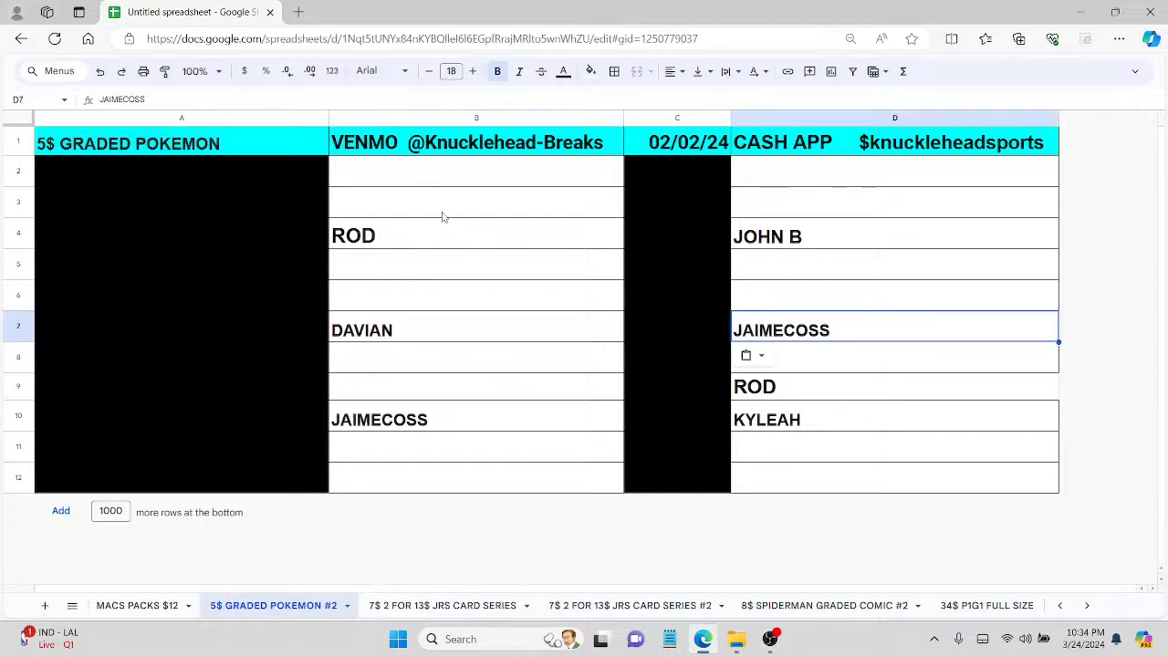
pyautogui.click(444, 201)
pyautogui.hotkey('ctrl', 'v')
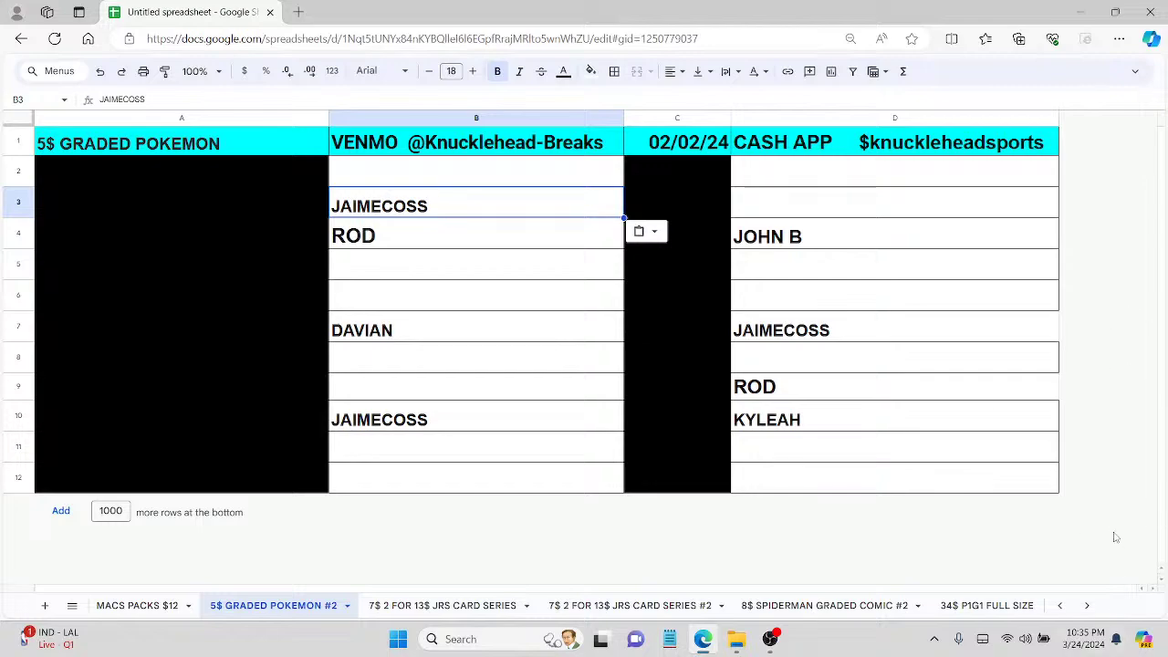
# Scroll the sheet tab bar back toward the earlier break sheets
pyautogui.click(1062, 606)
pyautogui.click(1062, 605)
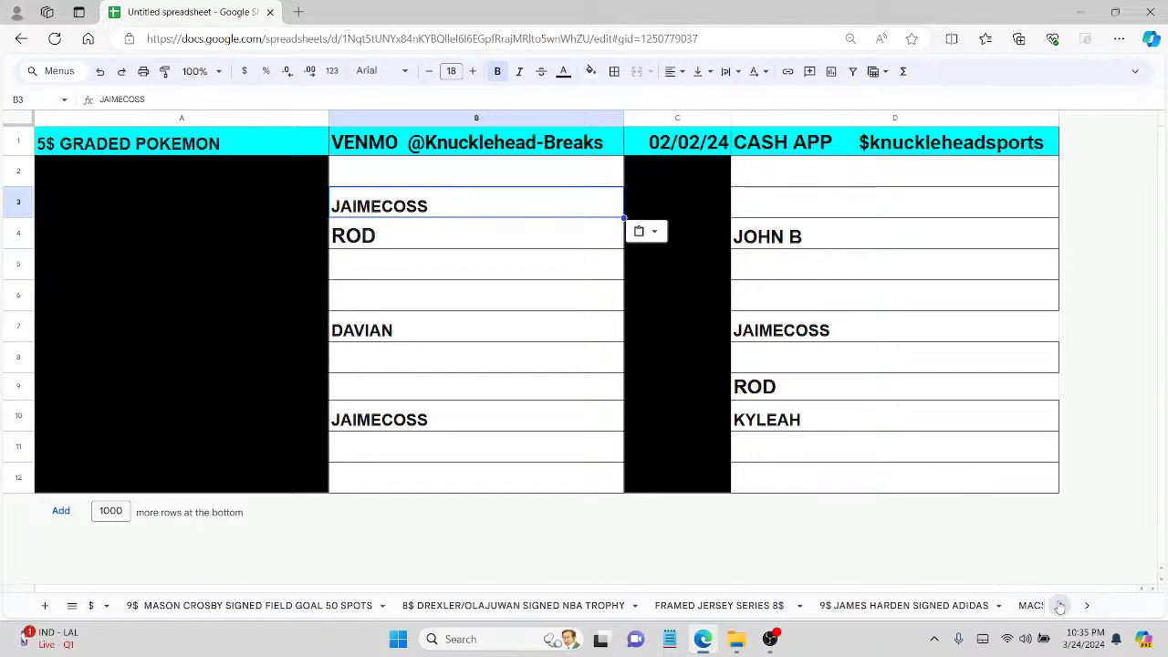
pyautogui.click(1062, 605)
pyautogui.click(1062, 606)
pyautogui.click(1062, 605)
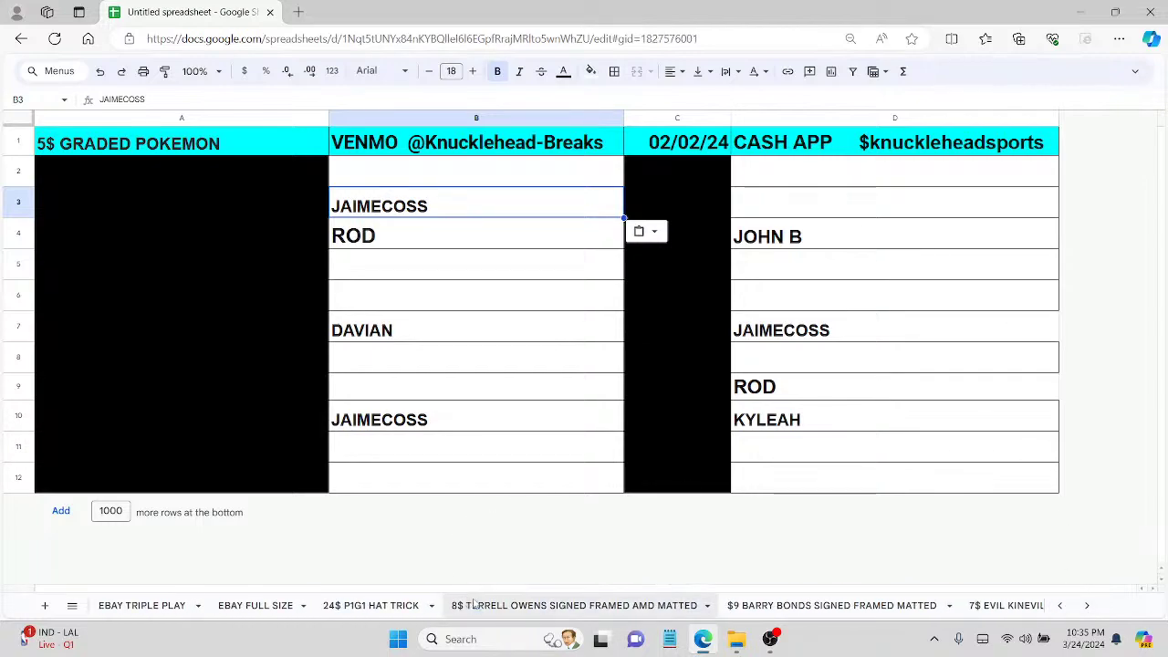
# On the Terrell Owens sheet, clear a Carolina Panthers entry and paste the copied buyer into the Jets cash spot
pyautogui.click(477, 606)
pyautogui.click(399, 246)
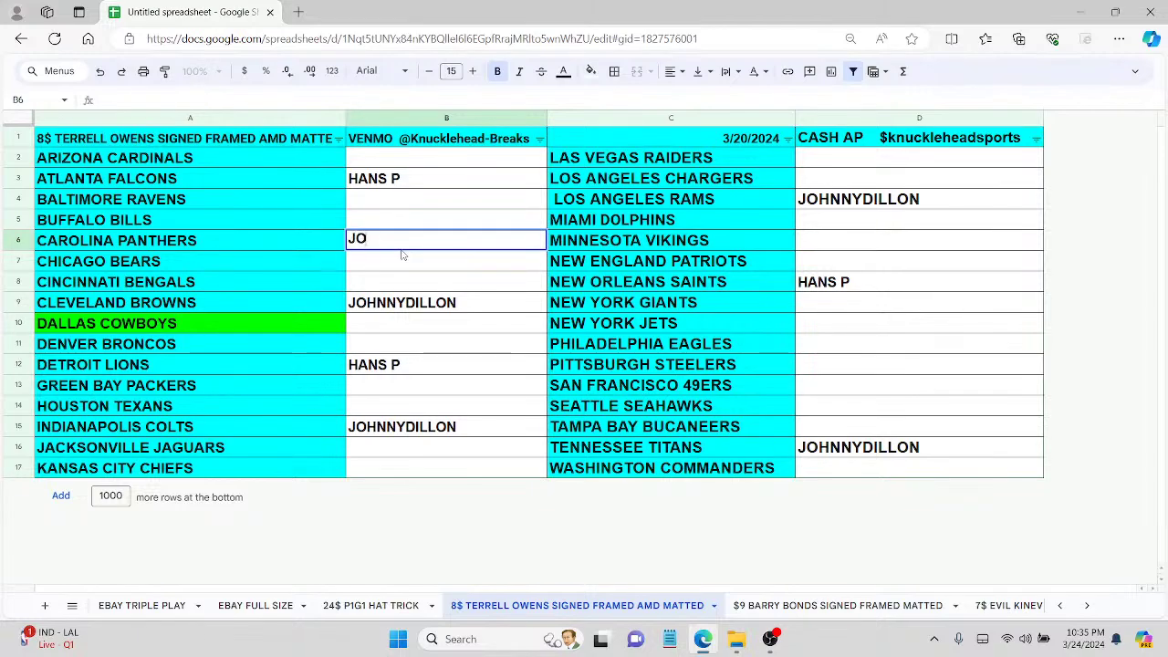
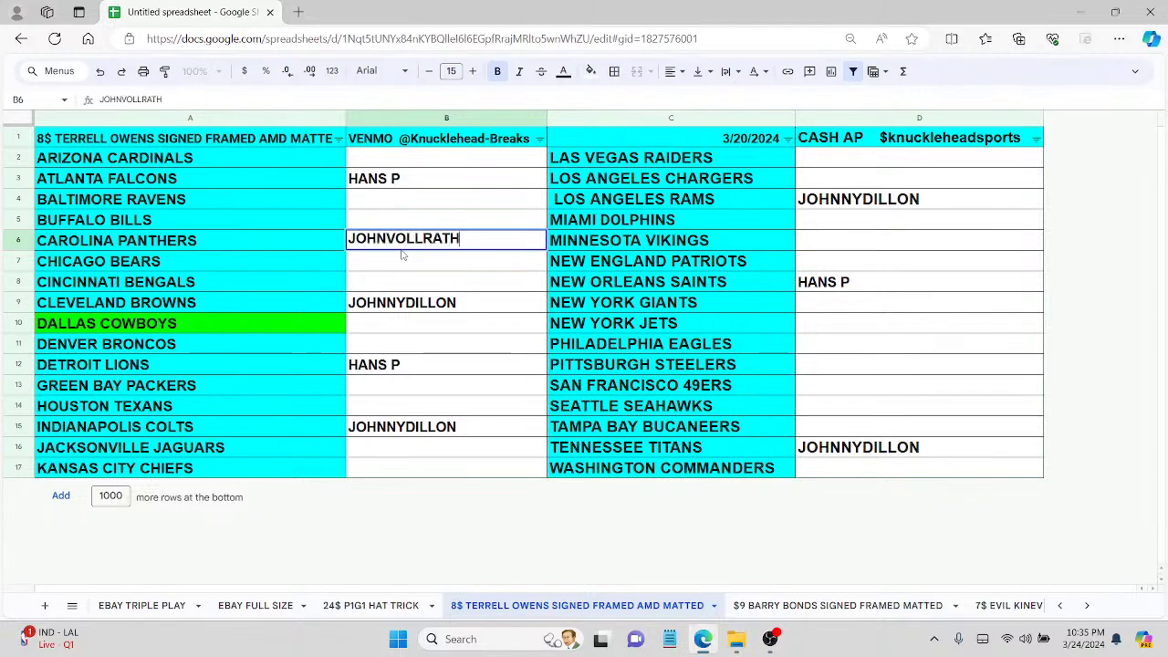
pyautogui.hotkey('ctrl', 'a')
pyautogui.write('C')
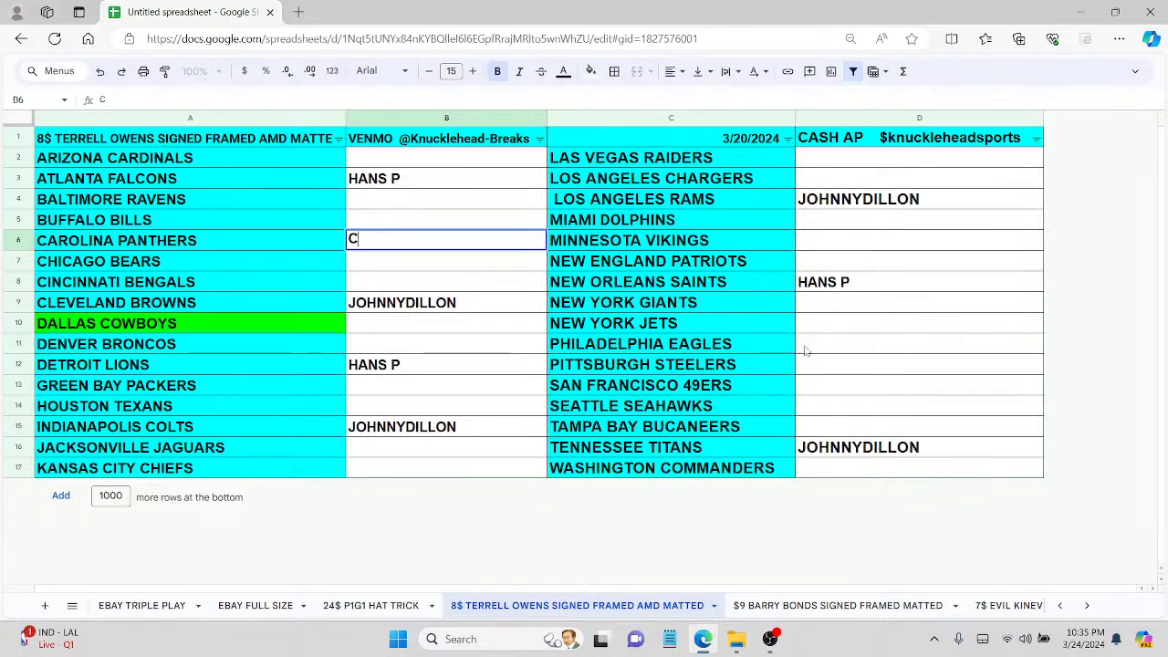
pyautogui.click(852, 328)
pyautogui.hotkey('ctrl', 'v')
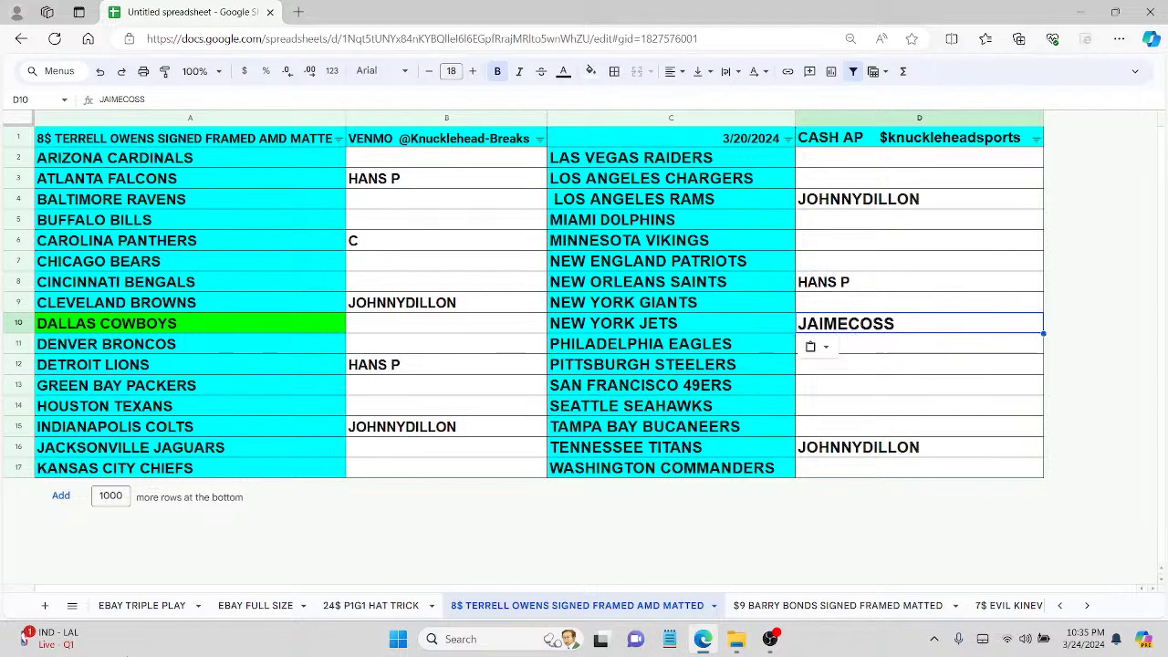
# On the Barry Bonds sheet, paste the buyer into Rangers and Reds spots and type a new Yankees buyer
pyautogui.click(849, 605)
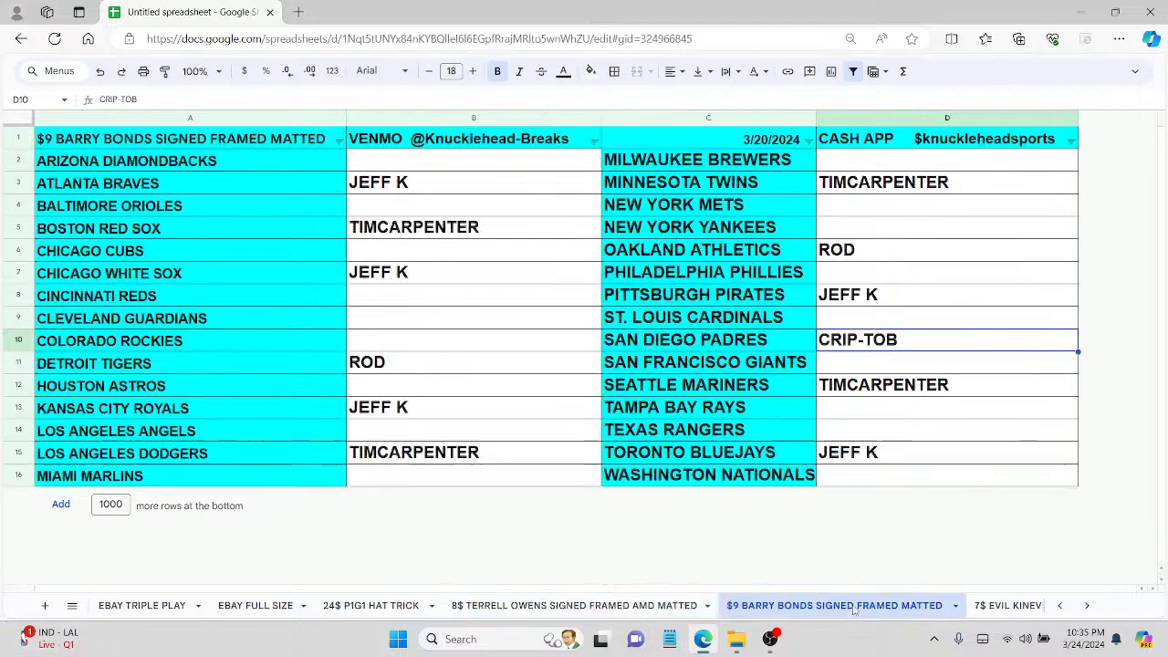
pyautogui.click(884, 432)
pyautogui.hotkey('ctrl', 'v')
pyautogui.click(377, 303)
pyautogui.hotkey('ctrl', 'v')
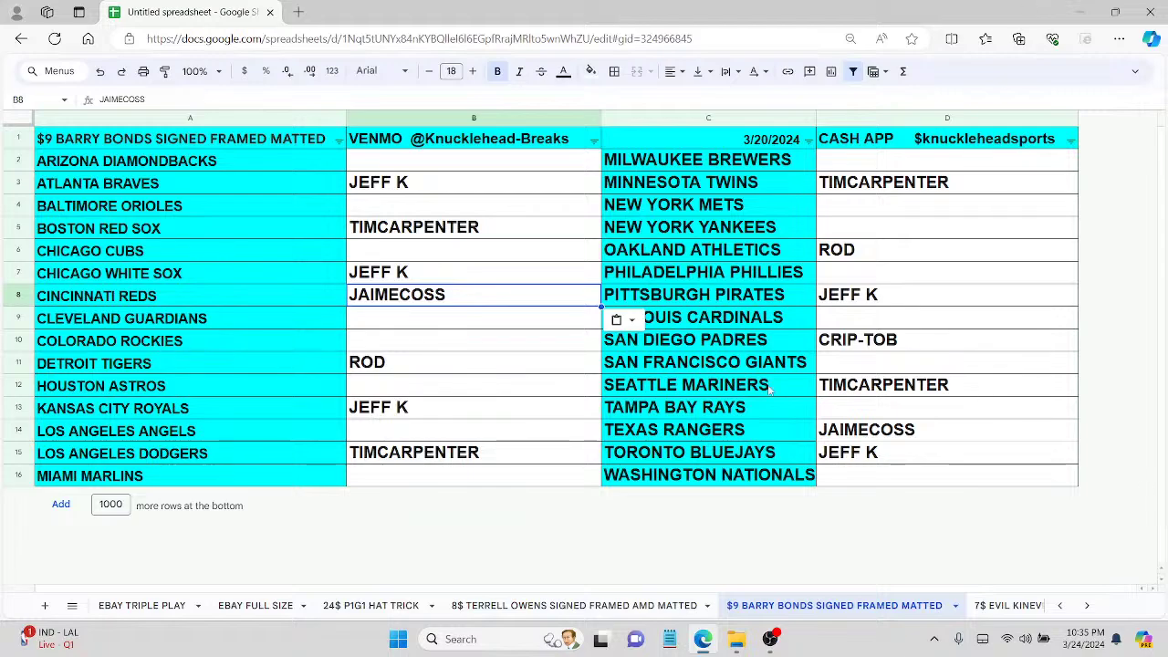
pyautogui.click(846, 232)
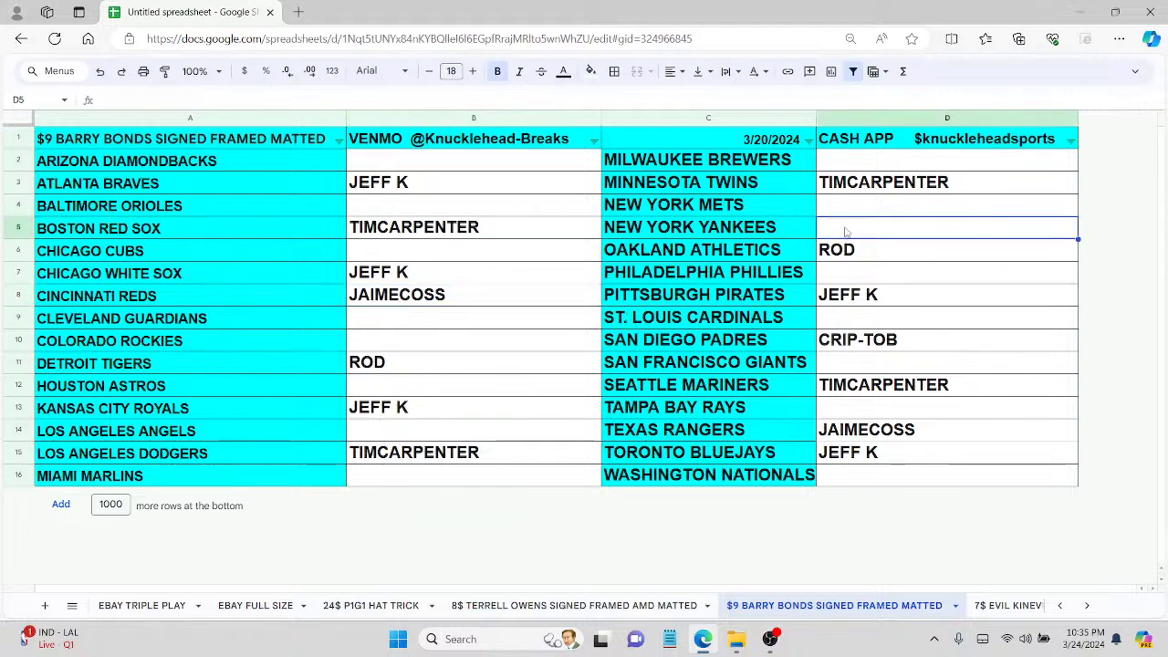
pyautogui.write('BANANAHANNA')
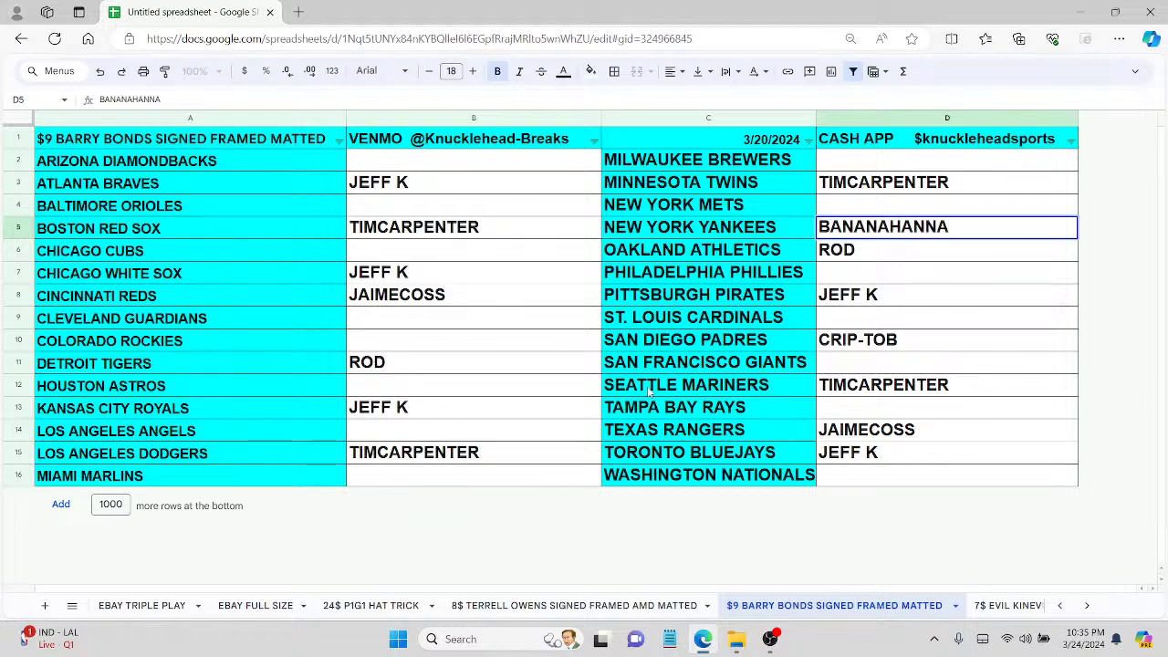
pyautogui.write(' IS BACK')
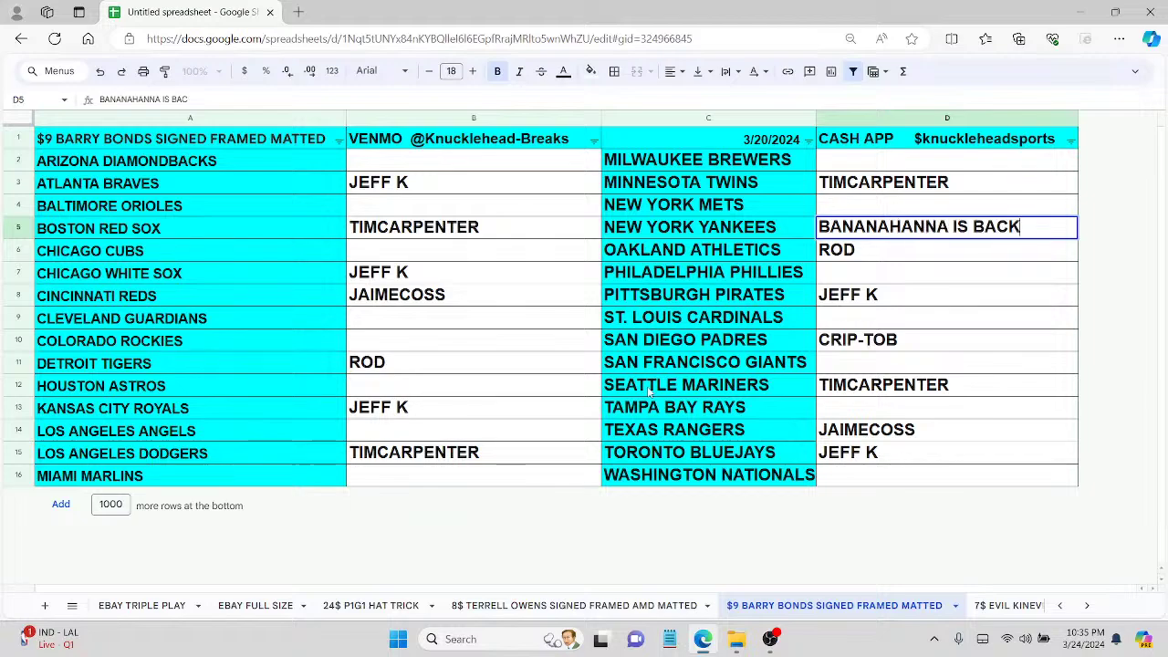
pyautogui.tripleClick(895, 228)
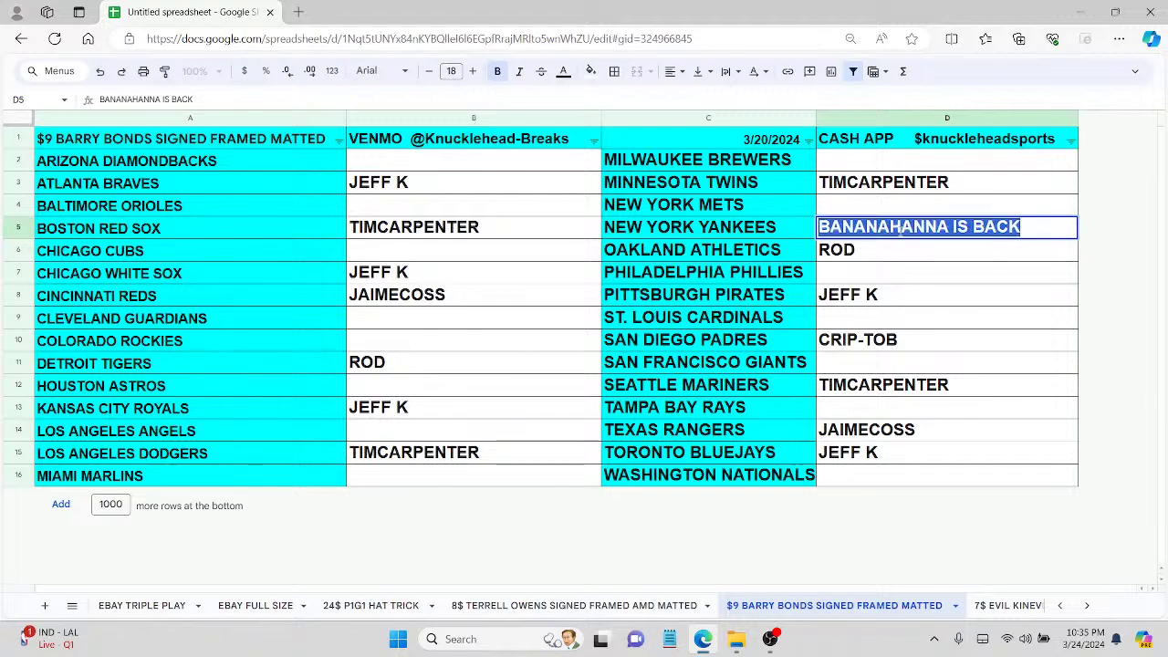
# On the Terrell Owens sheet, paste the Yankees buyer into the Bears Venmo spot and start a 49ers buyer
pyautogui.click(617, 598)
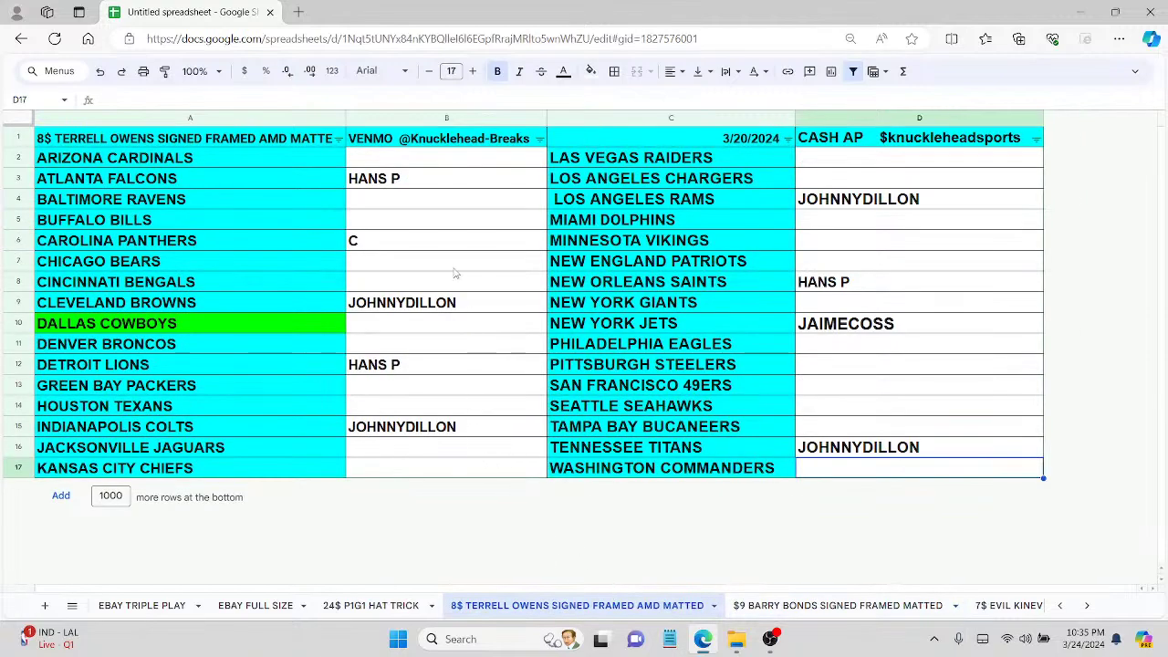
pyautogui.click(418, 263)
pyautogui.hotkey('ctrl', 'v')
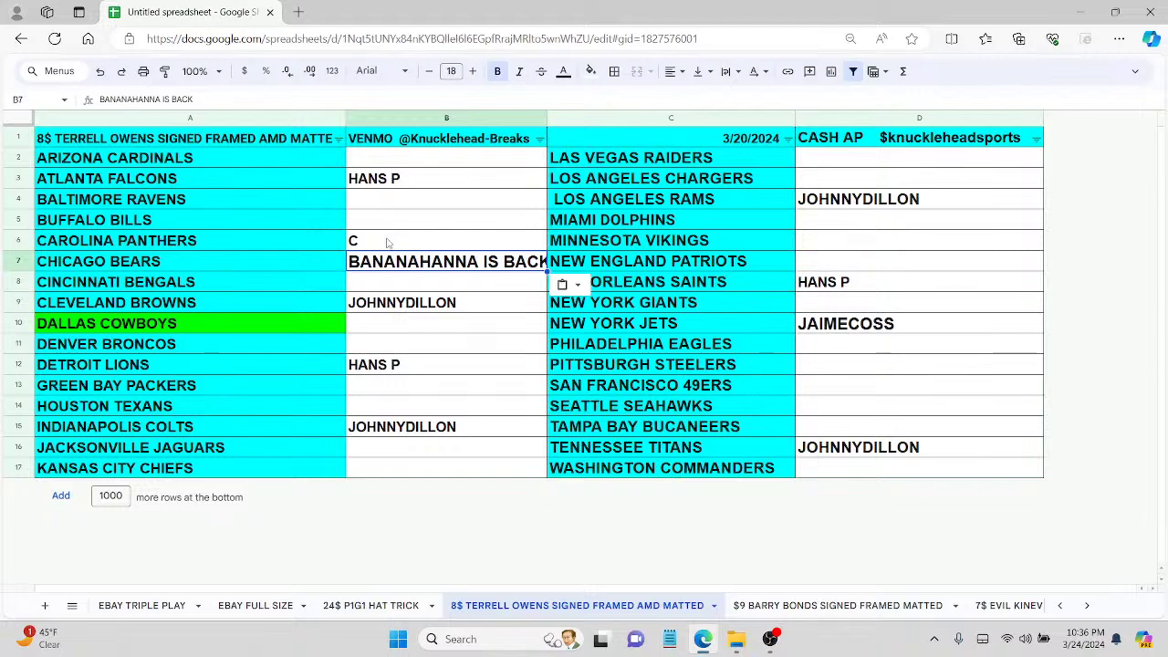
pyautogui.click(364, 605)
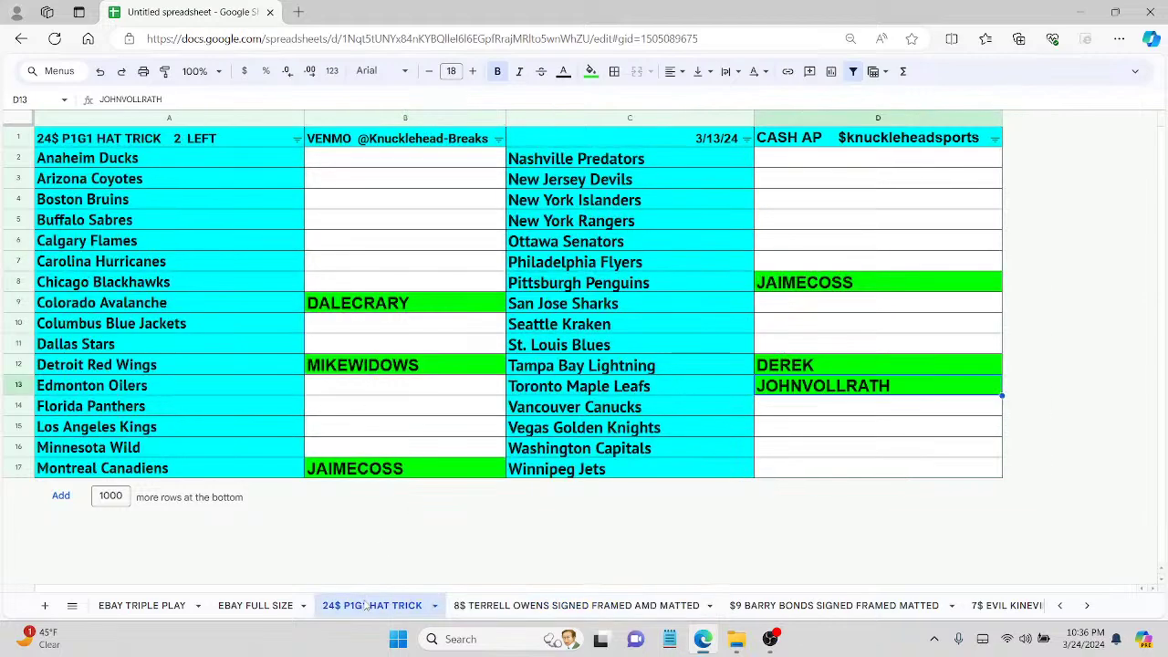
pyautogui.click(608, 605)
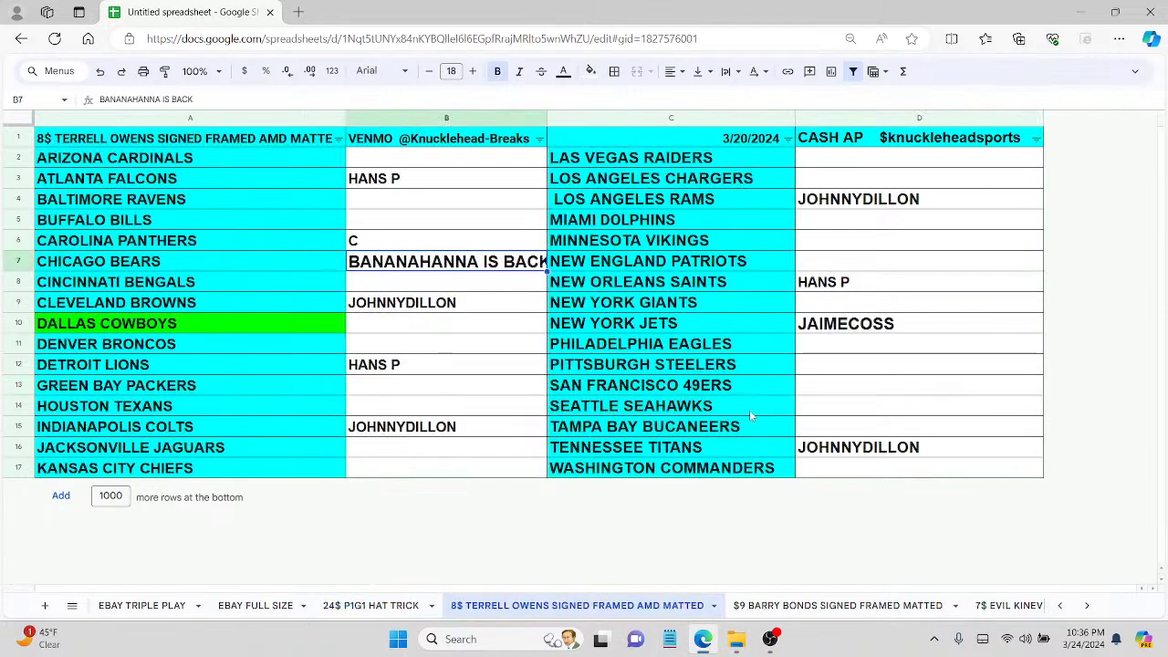
pyautogui.click(869, 395)
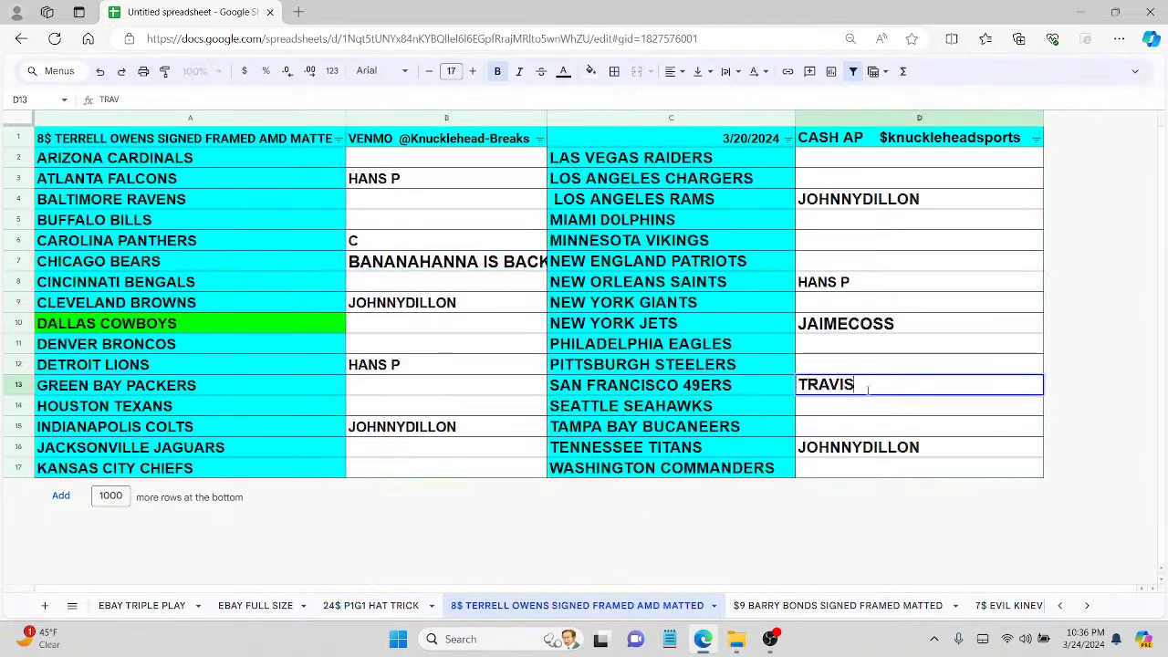
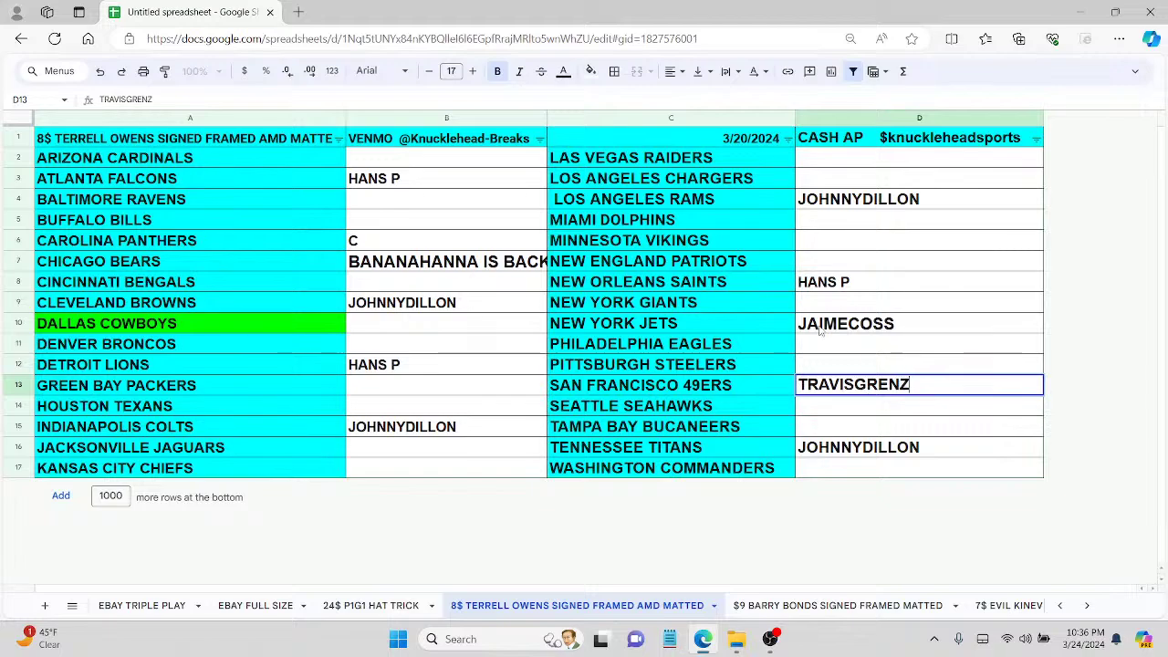
# On the 5$ MARK MCGWIRE sheet, enter a returning buyer in the B14 and D9 spots
pyautogui.click(1087, 605)
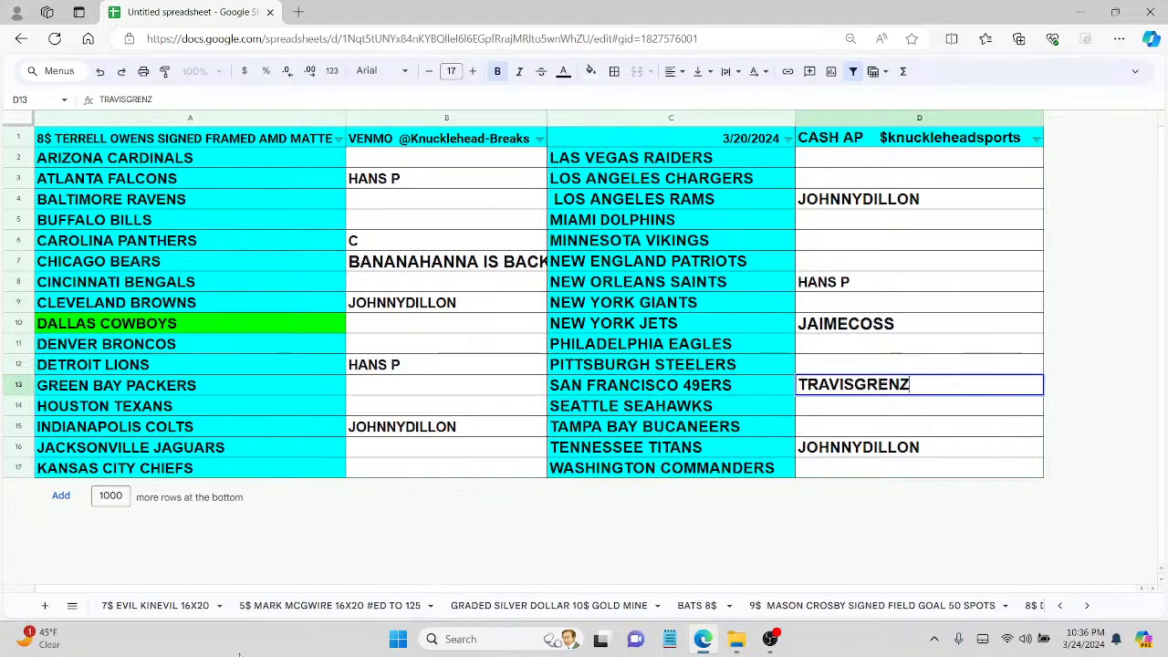
pyautogui.click(274, 606)
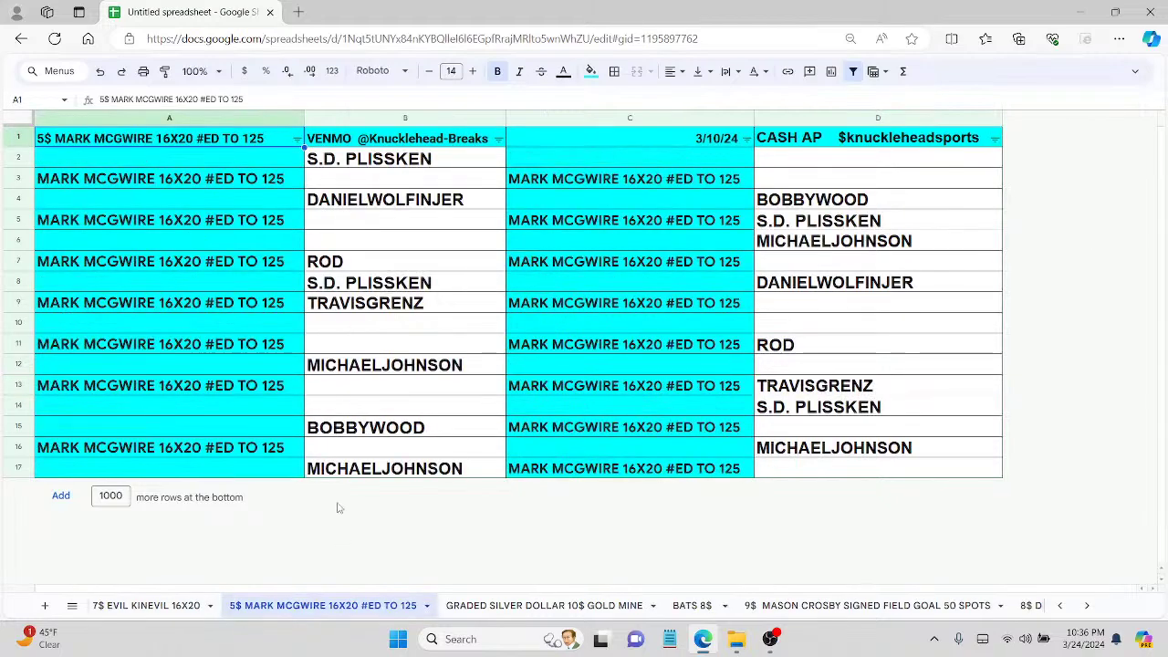
pyautogui.click(361, 414)
pyautogui.write('DEREK')
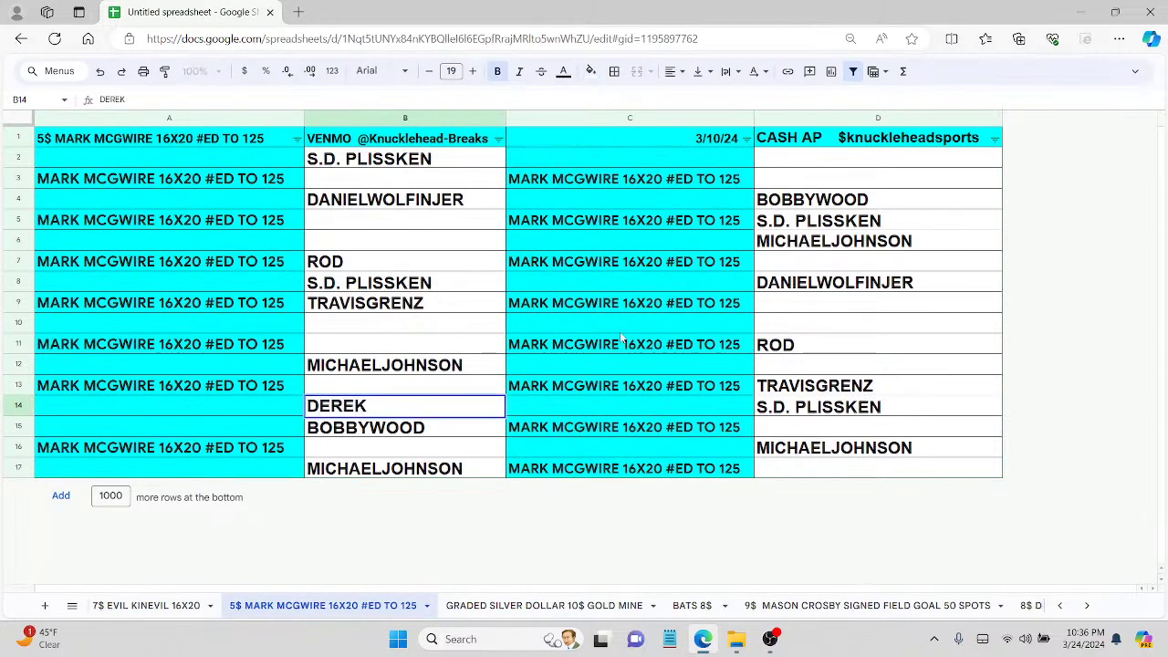
pyautogui.click(797, 303)
pyautogui.write('DERE')
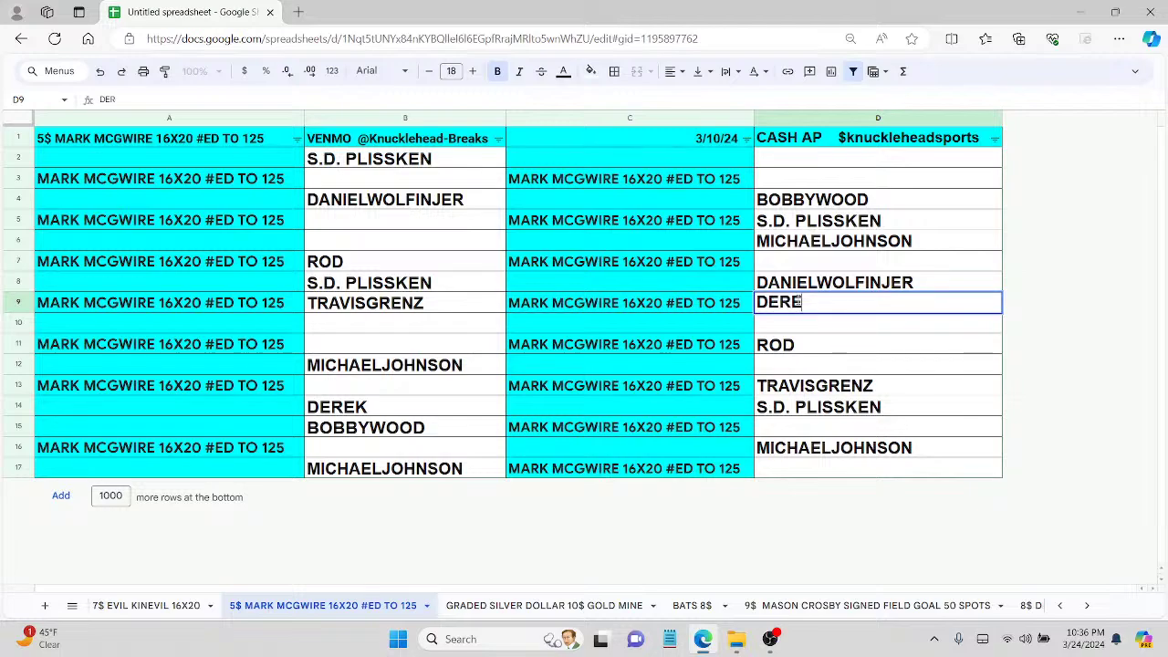
pyautogui.write('K')
# Copy the buyer name from B8 into spots D2 and B13
pyautogui.click(362, 283)
pyautogui.doubleClick(360, 284)
pyautogui.tripleClick(360, 284)
pyautogui.hotkey('ctrl', 'c')
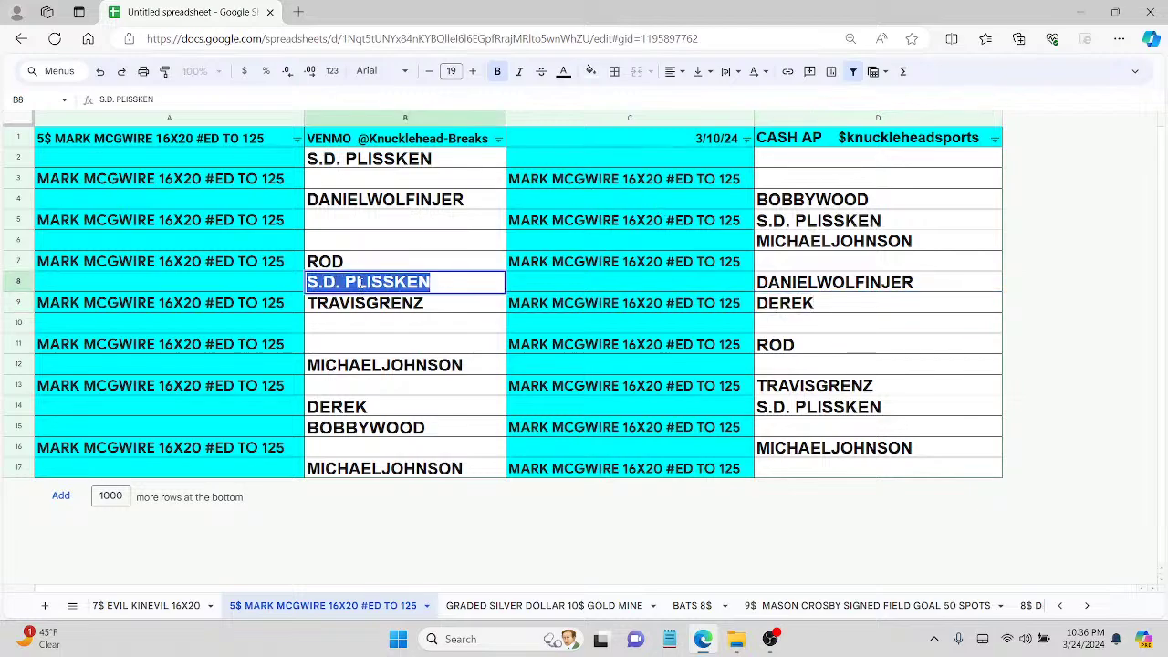
pyautogui.click(809, 155)
pyautogui.hotkey('ctrl', 'v')
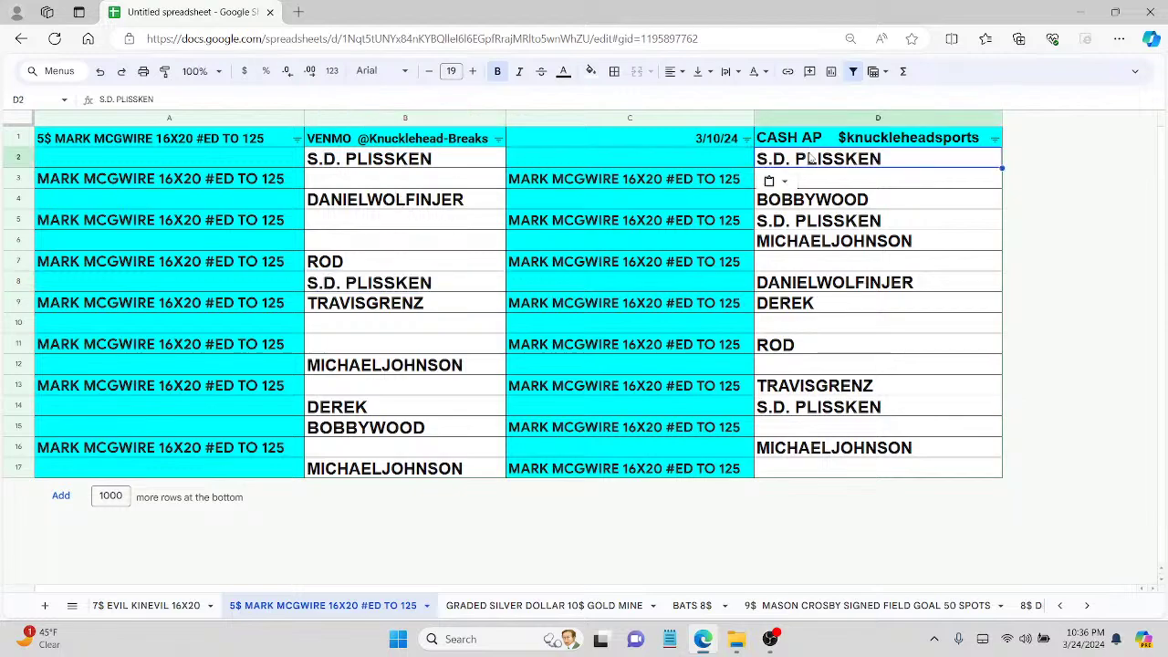
pyautogui.click(369, 391)
pyautogui.hotkey('ctrl', 'v')
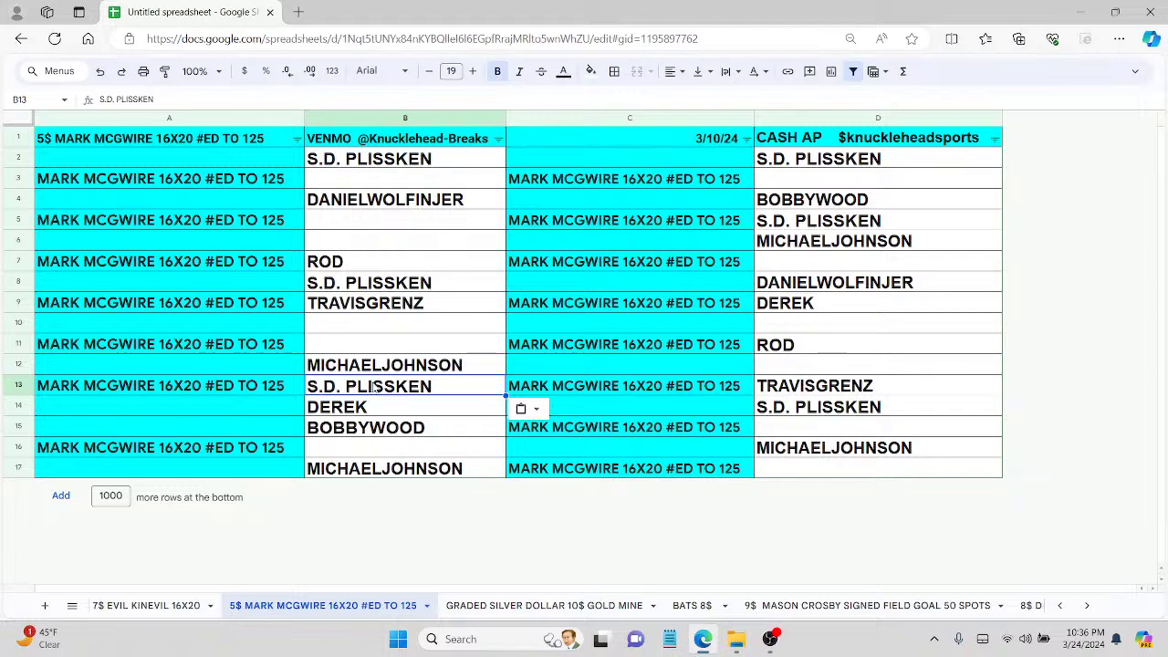
pyautogui.click(1090, 610)
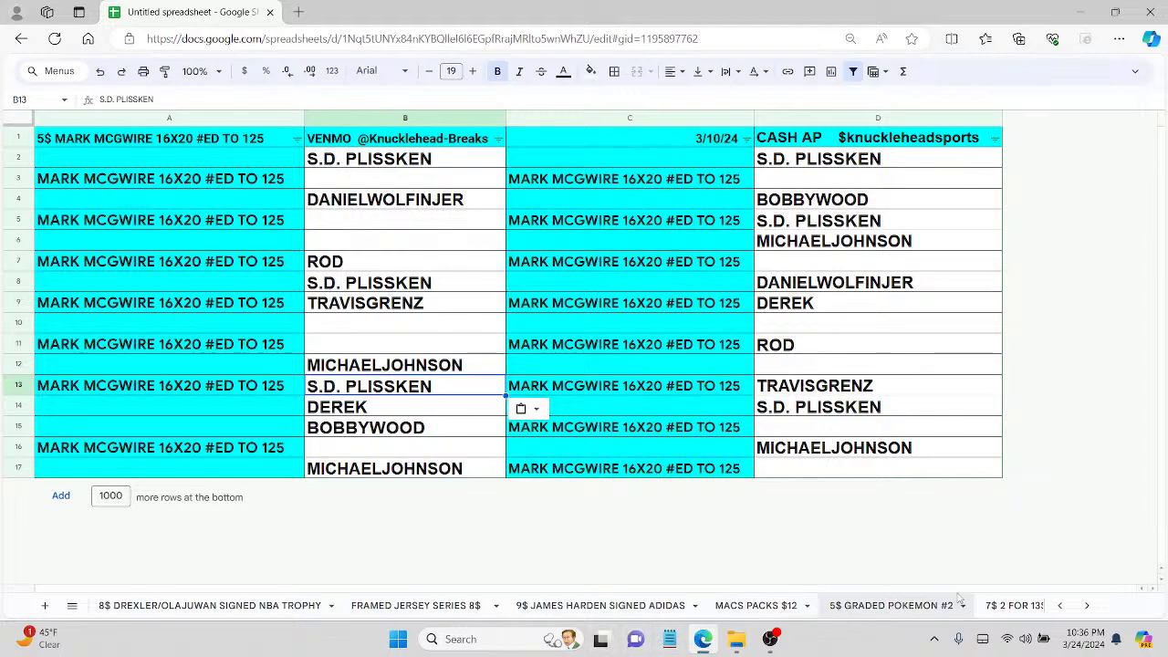
pyautogui.click(1088, 605)
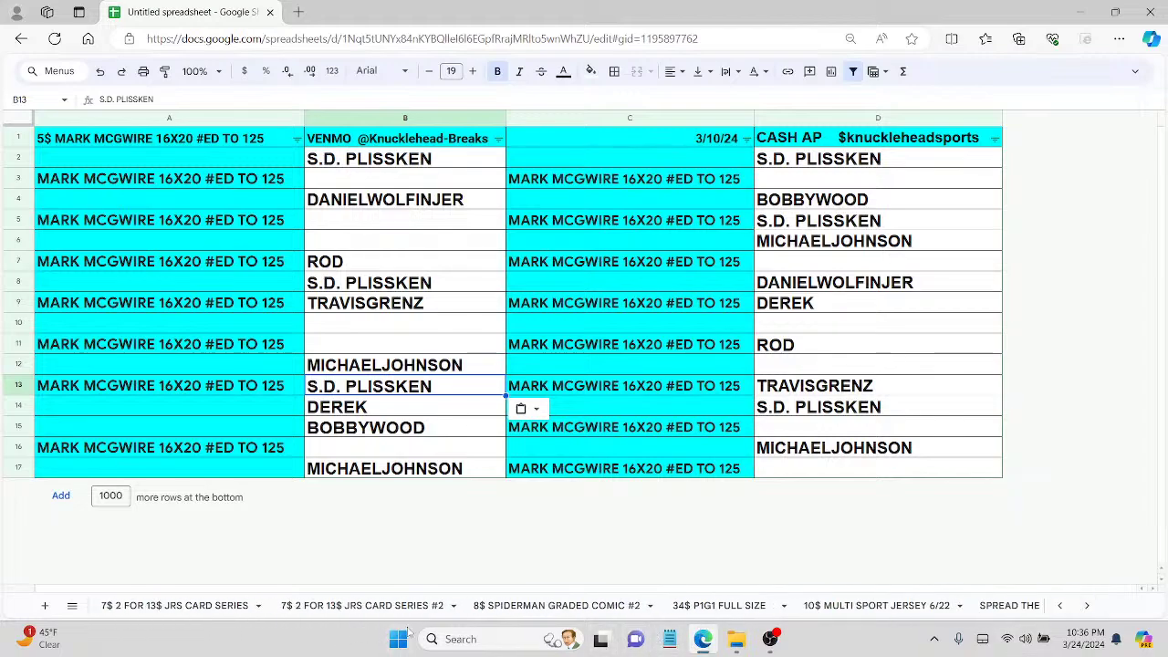
# On the 8$ SPIDERMAN GRADED COMIC #2 sheet, enter buyers in D2 and the row 7 Venmo spot
pyautogui.click(493, 607)
pyautogui.click(855, 181)
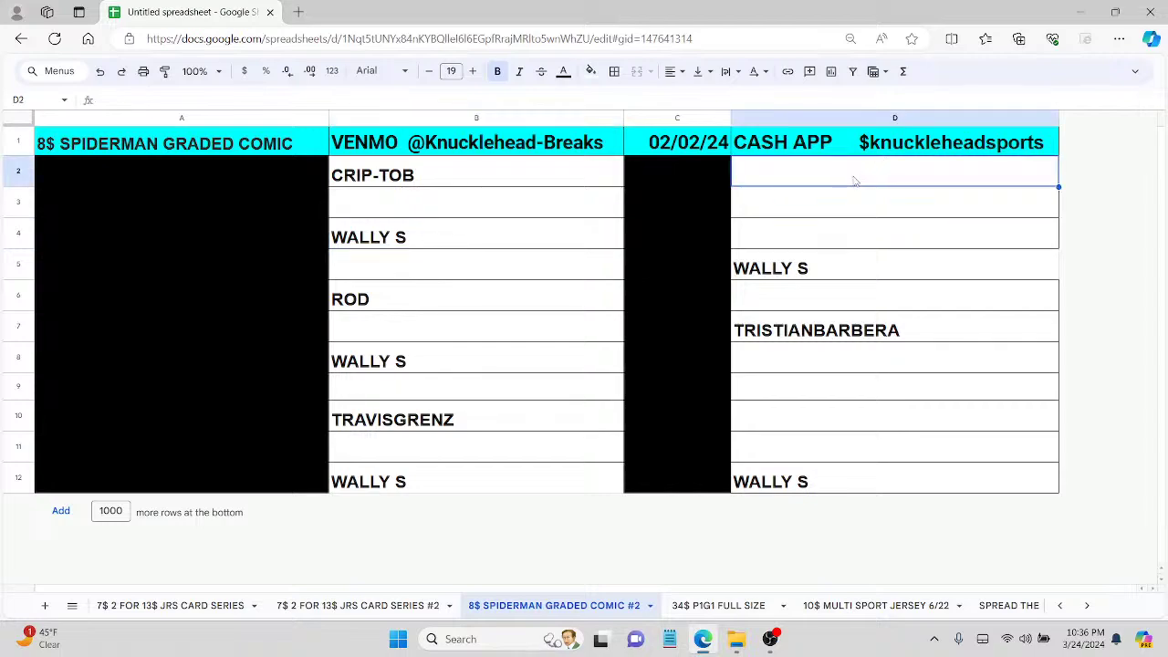
pyautogui.write('DAVIAN')
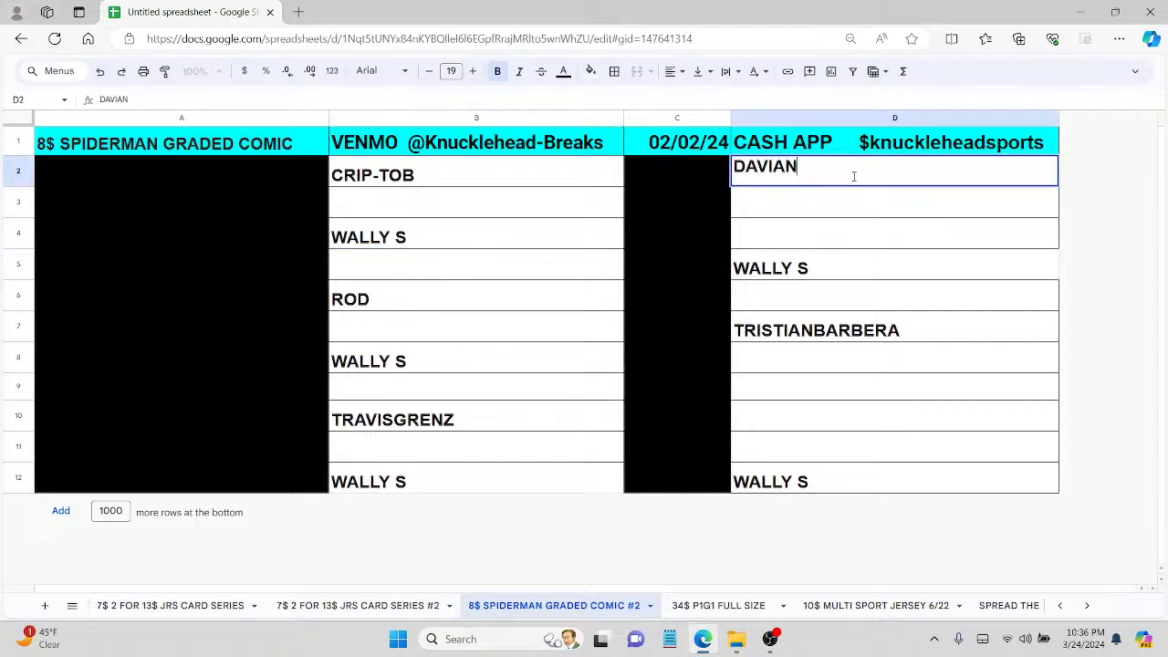
pyautogui.click(422, 325)
pyautogui.write('K')
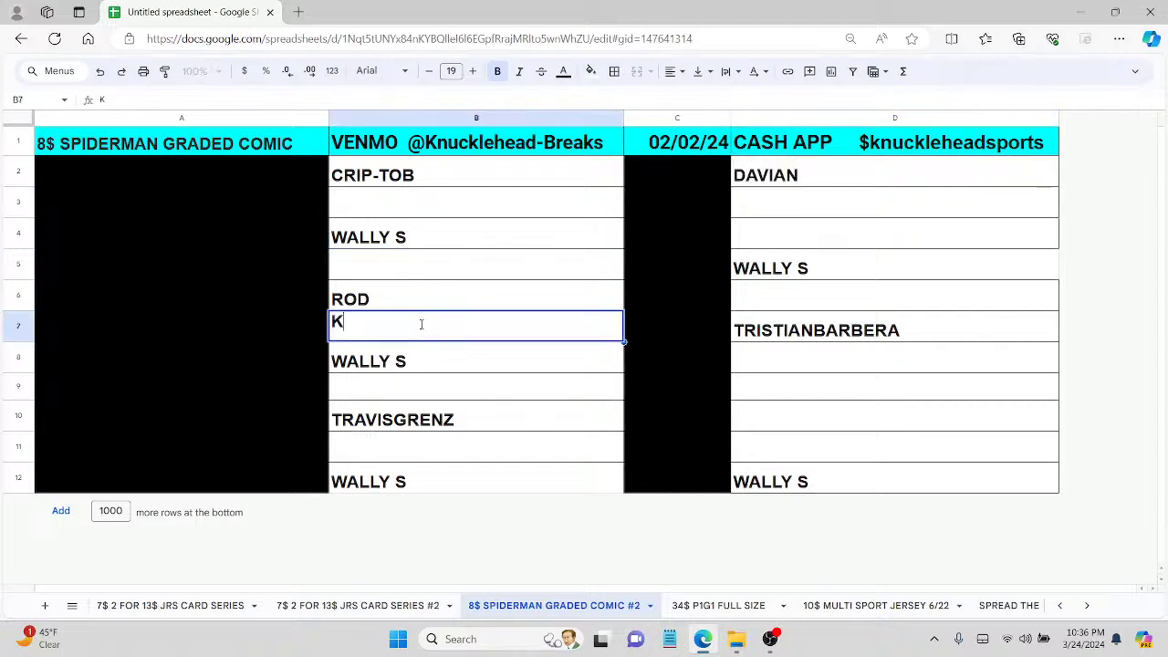
pyautogui.write('YLEAH')
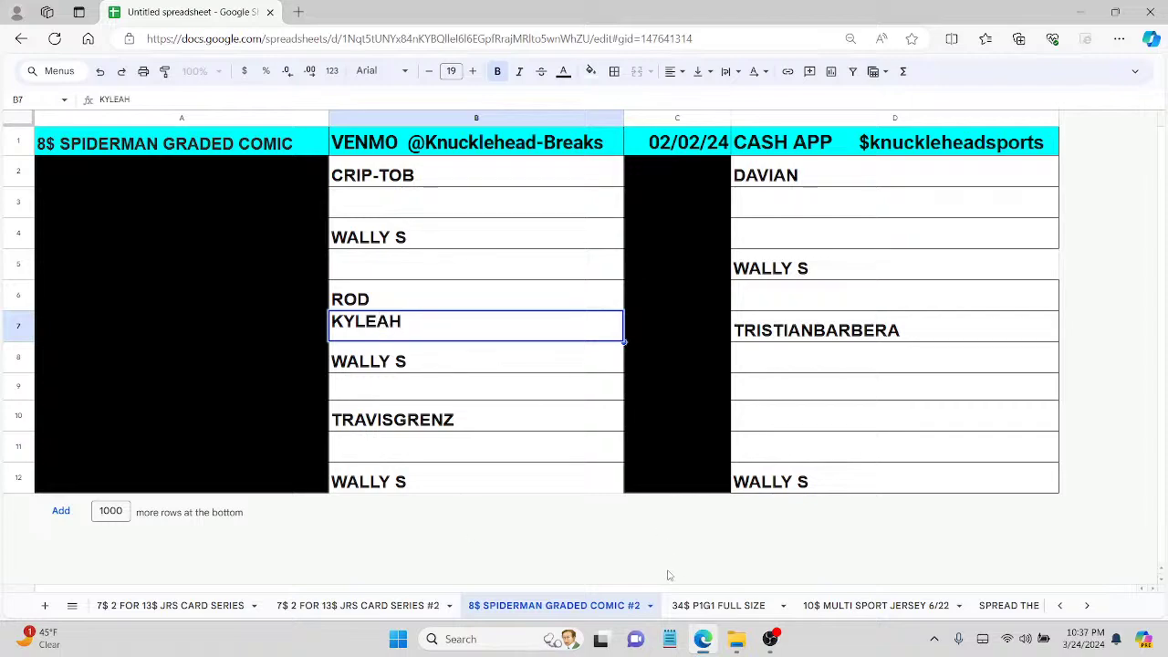
# On GRADED SILVER DOLLAR 10$ GOLD MINE, enter a buyer in B12 and copy it into D5
pyautogui.click(1058, 606)
pyautogui.click(1057, 607)
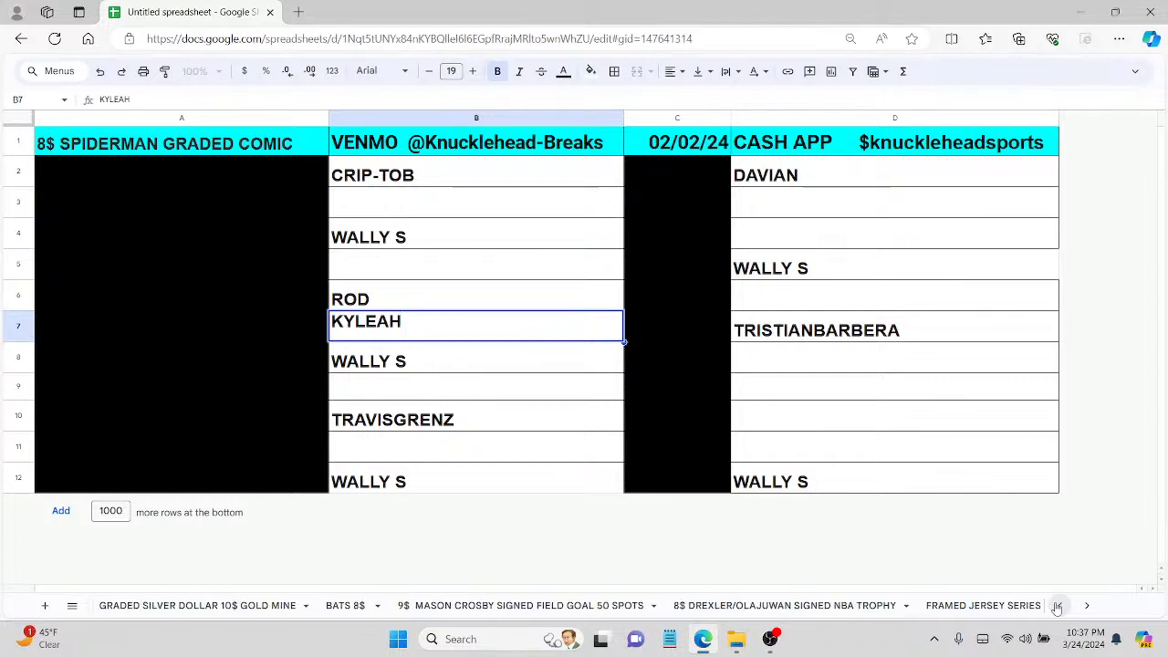
pyautogui.click(173, 606)
pyautogui.click(378, 364)
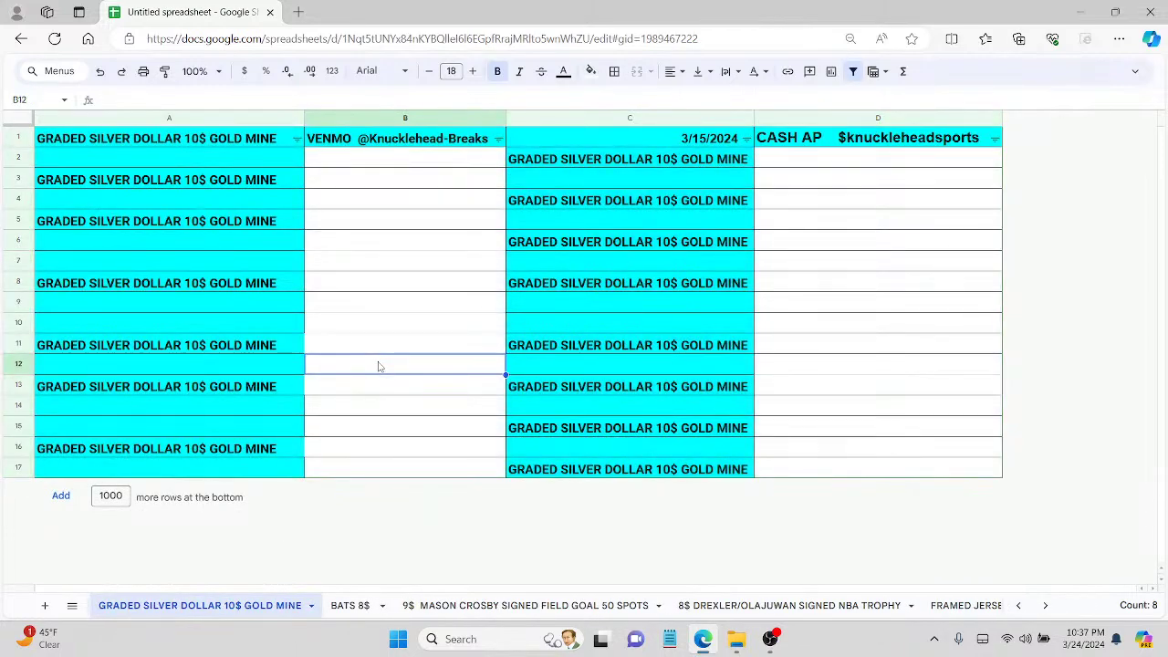
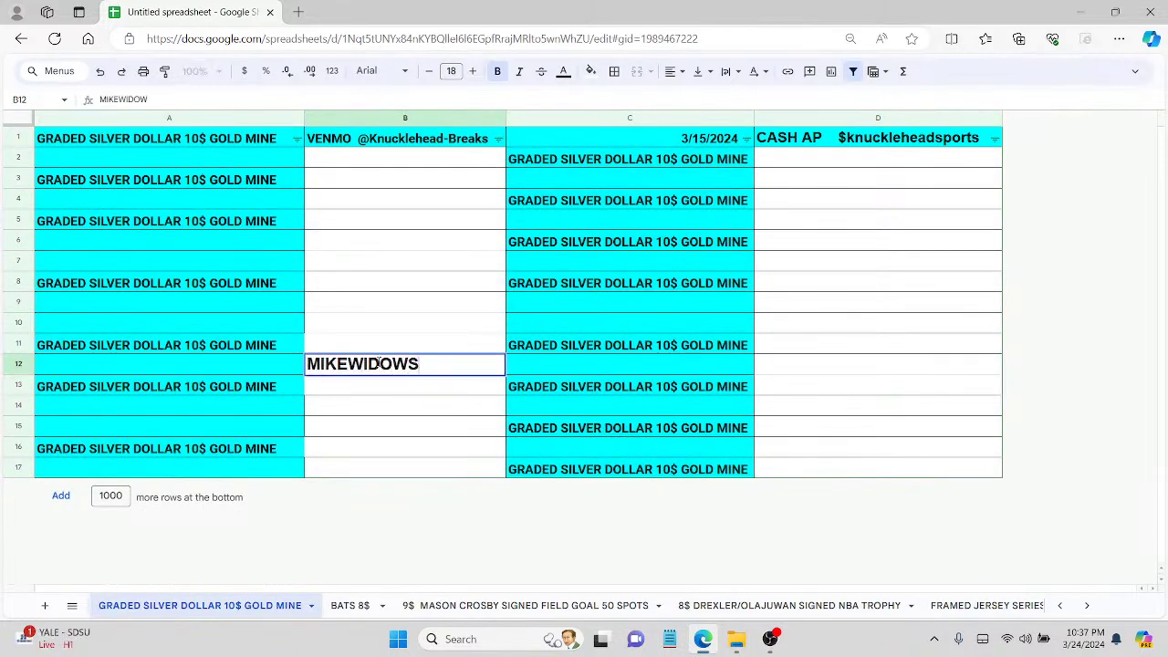
pyautogui.doubleClick(374, 363)
pyautogui.hotkey('ctrl', 'c')
pyautogui.click(774, 224)
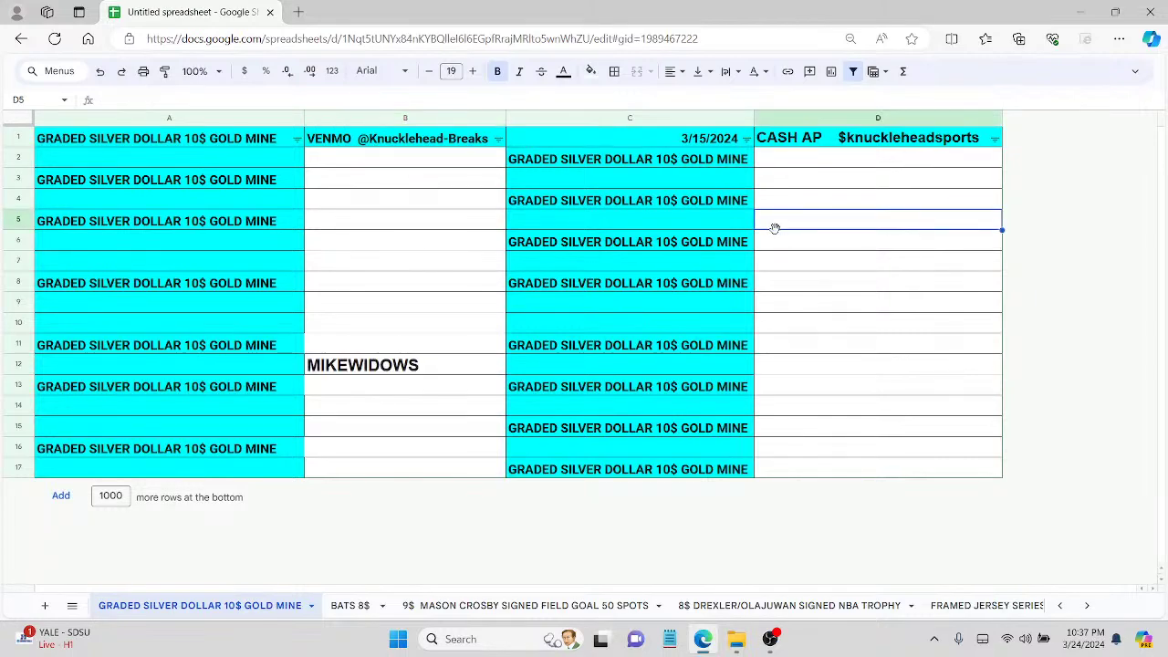
pyautogui.hotkey('ctrl', 'v')
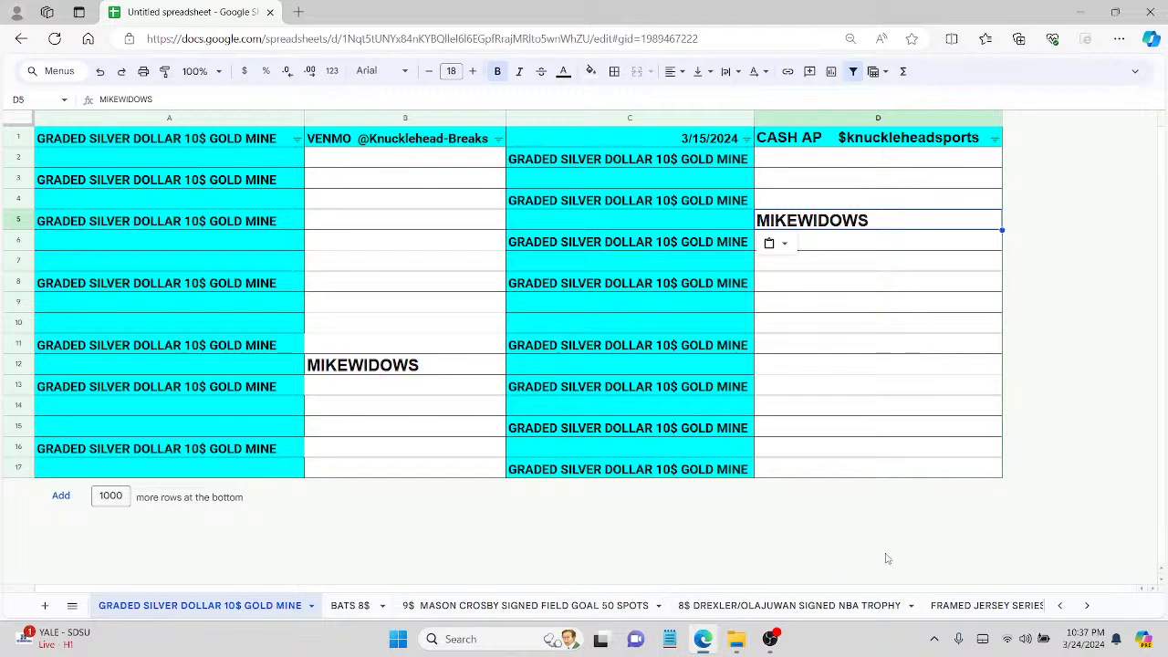
# On the 8$ DREXLER/OLAJUWAN sheet, give one buyer the Trail Blazers (D11), Warriors (B11) and Nets (B4) spots
pyautogui.click(759, 606)
pyautogui.click(890, 370)
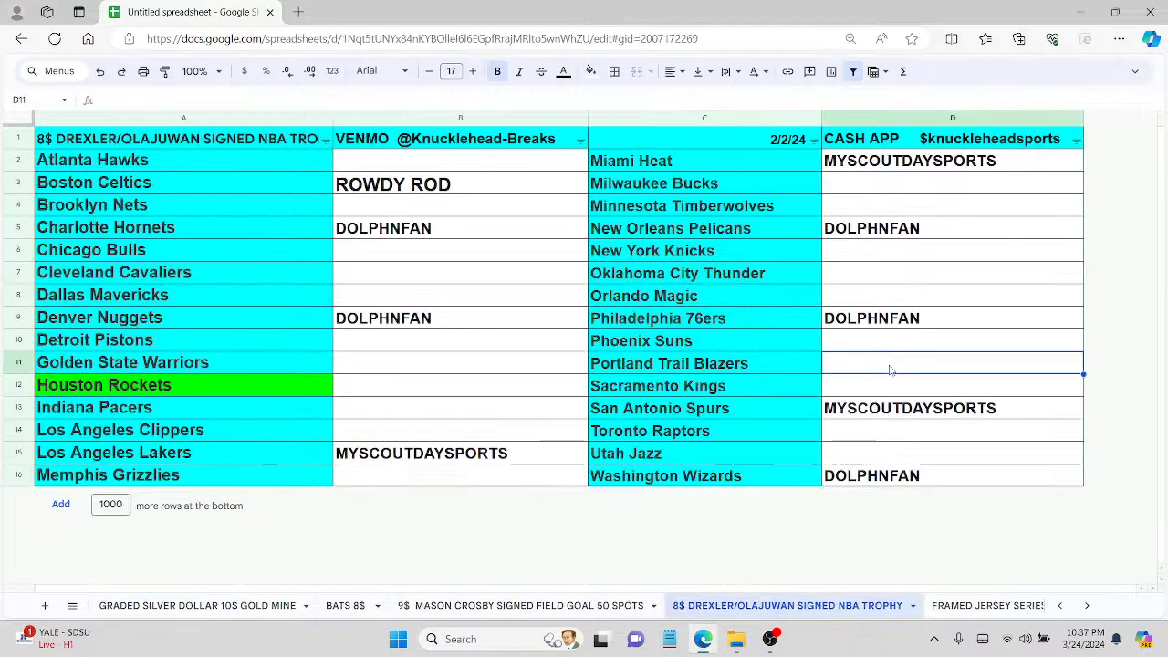
pyautogui.write('DIXO')
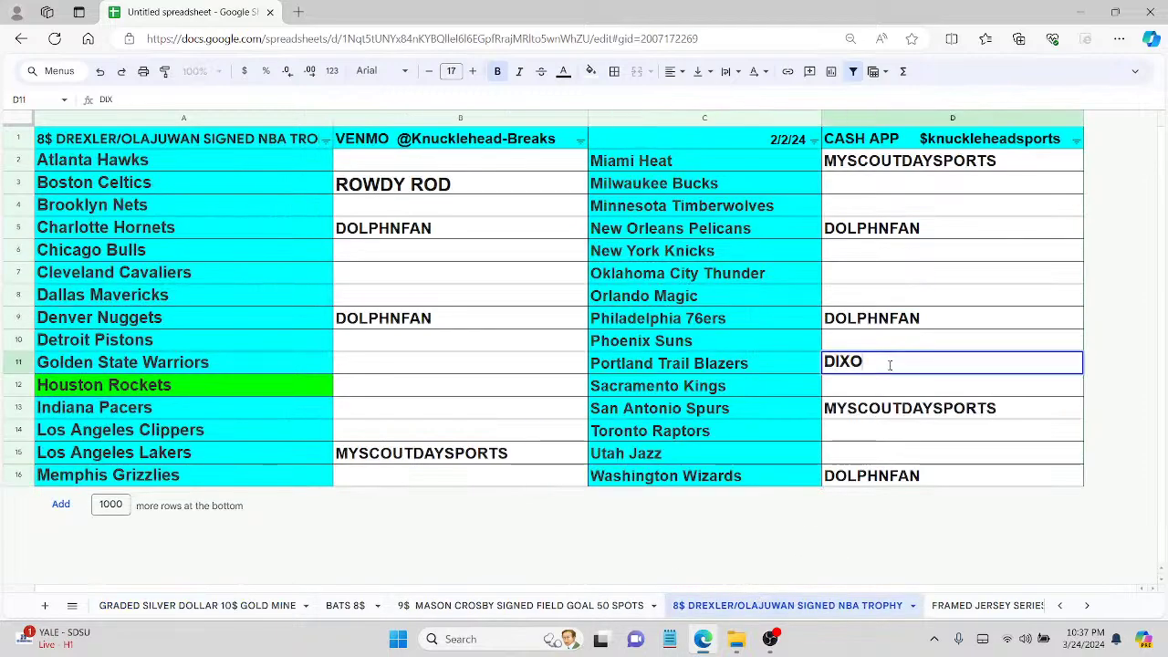
pyautogui.write('N_')
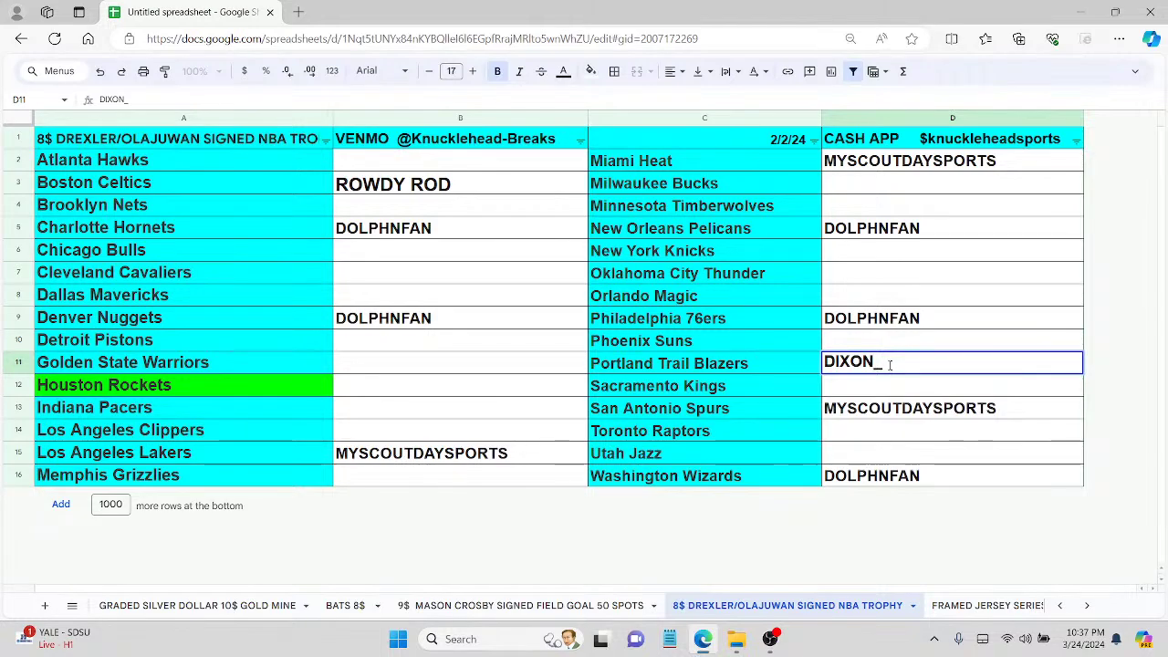
pyautogui.write('6')
pyautogui.doubleClick(893, 362)
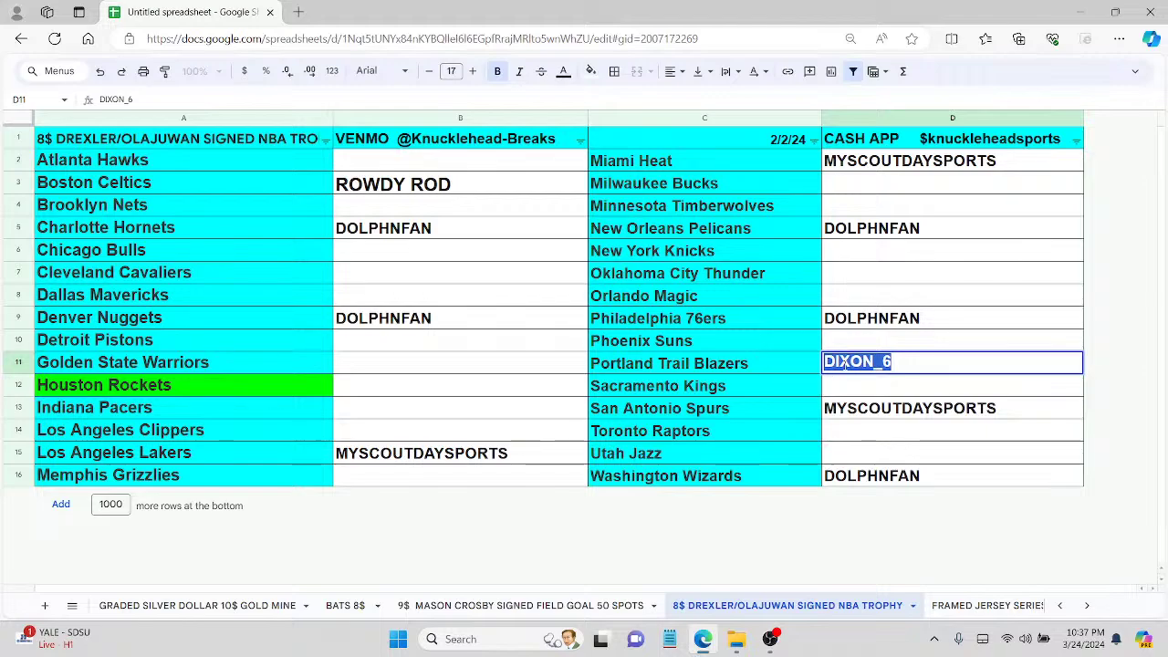
pyautogui.hotkey('ctrl', 'c')
pyautogui.click(401, 363)
pyautogui.hotkey('ctrl', 'v')
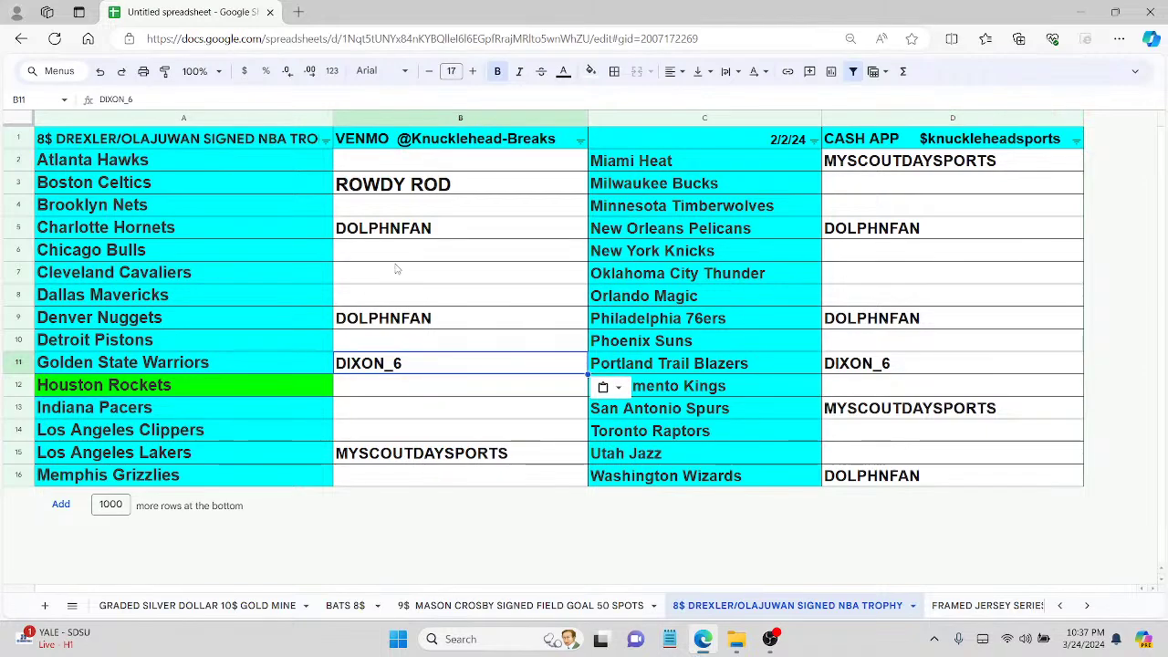
pyautogui.click(399, 207)
pyautogui.hotkey('ctrl', 'v')
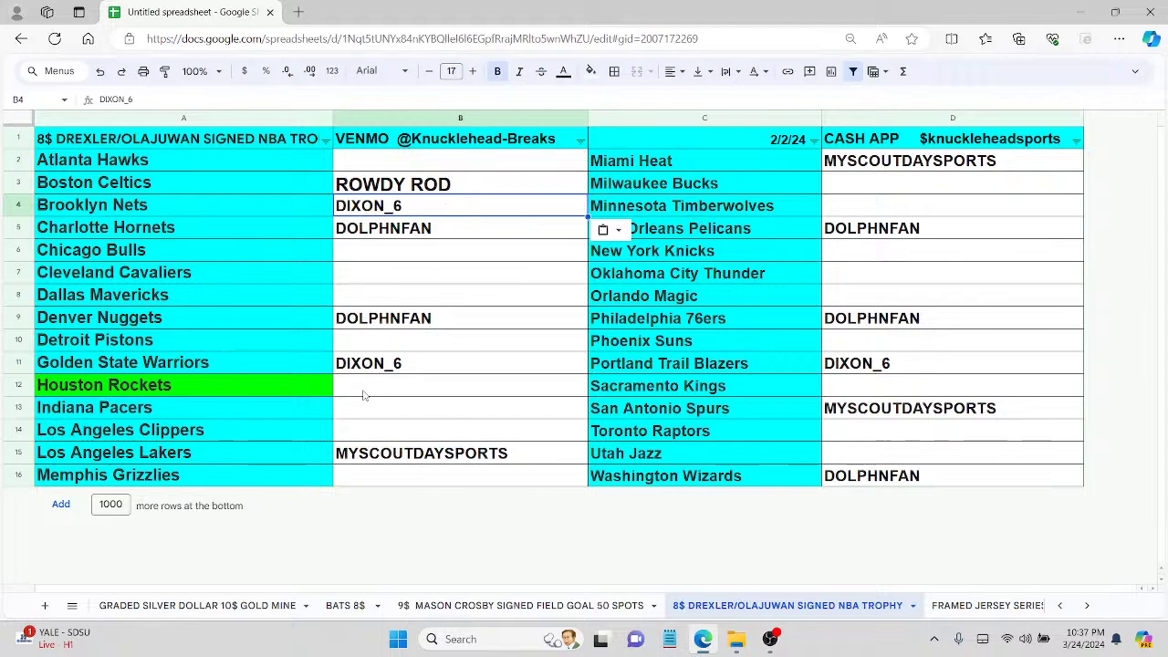
# Put a second buyer in the Clippers spot B14 and the Raptors spot D14
pyautogui.click(358, 439)
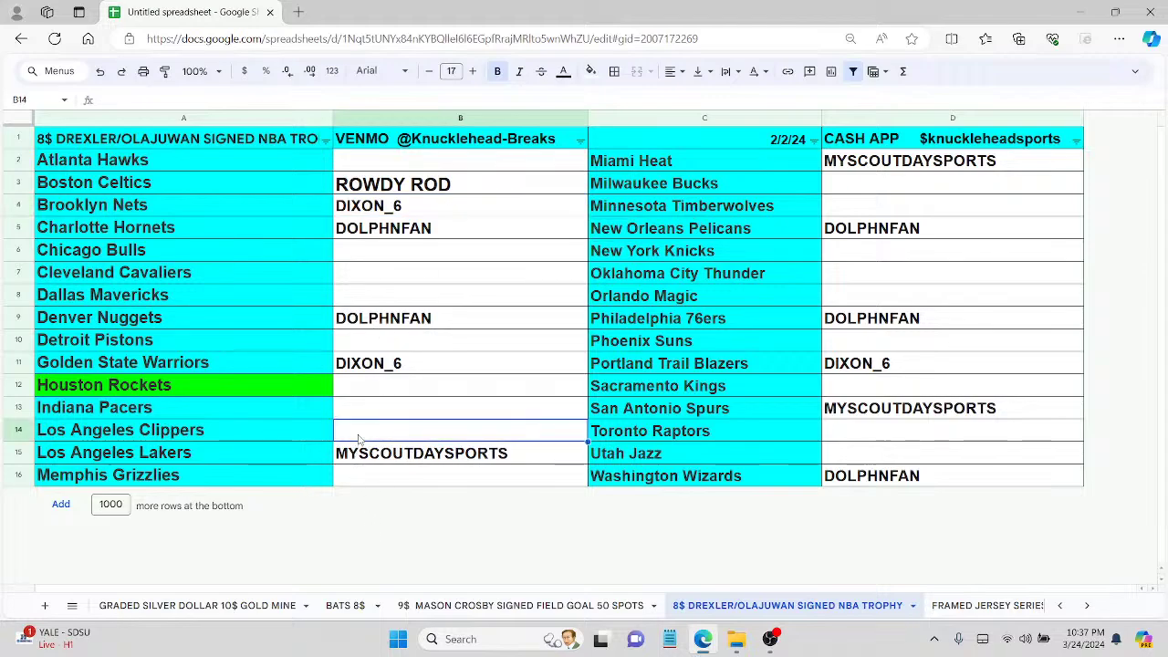
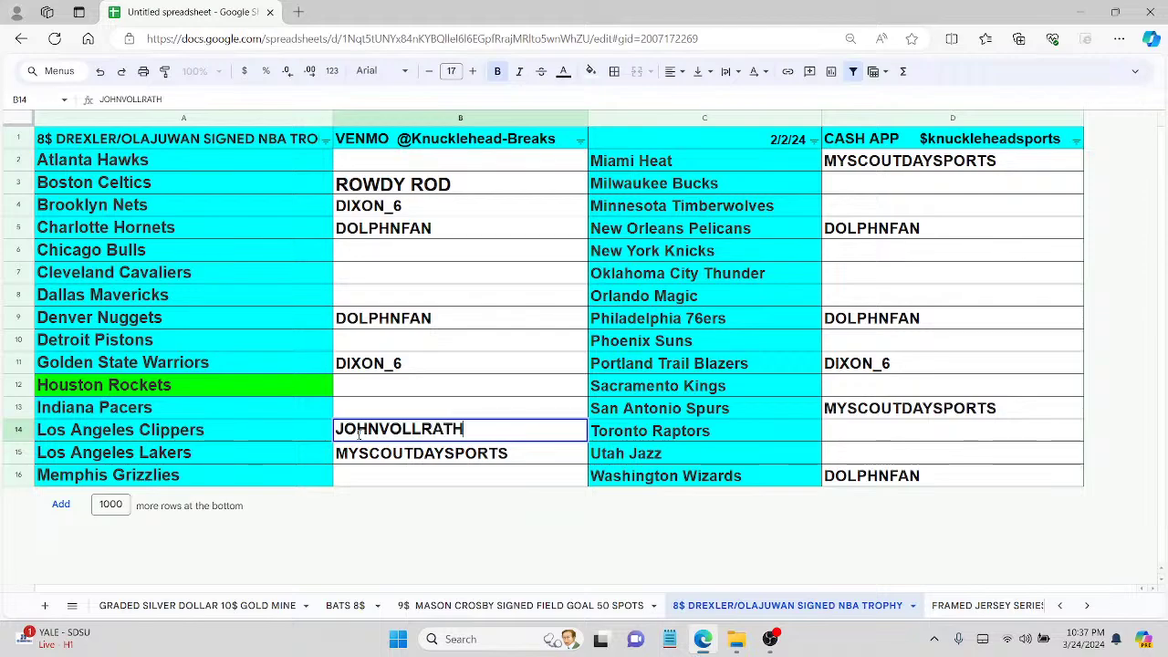
pyautogui.doubleClick(358, 434)
pyautogui.hotkey('ctrl', 'c')
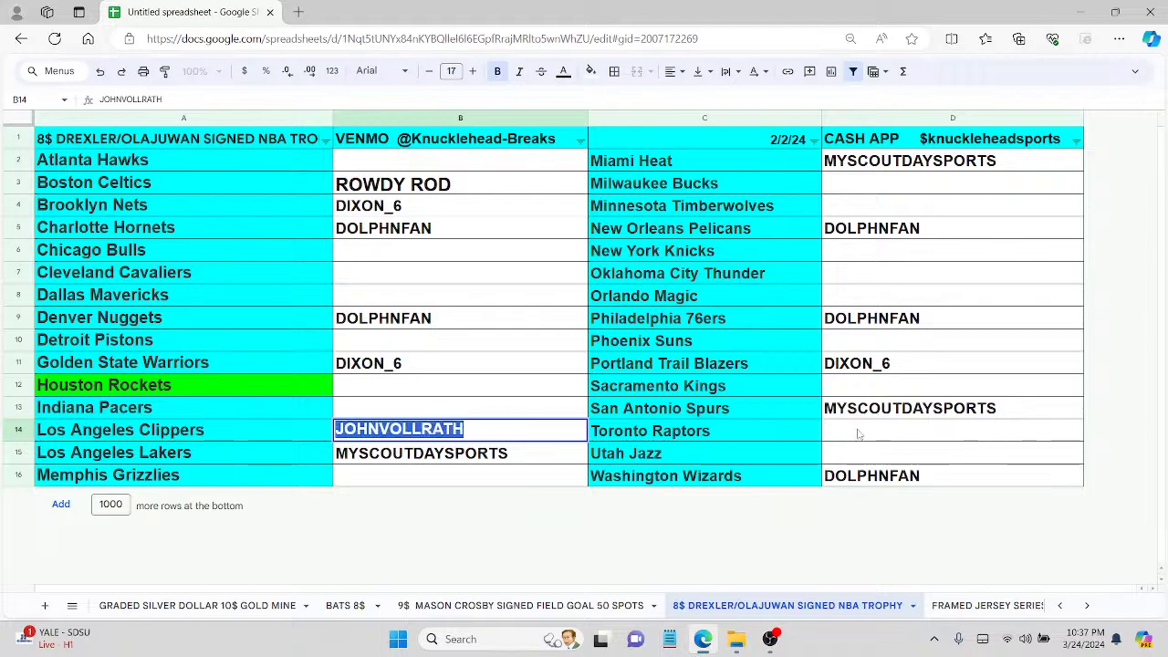
pyautogui.click(932, 444)
pyautogui.hotkey('ctrl', 'v')
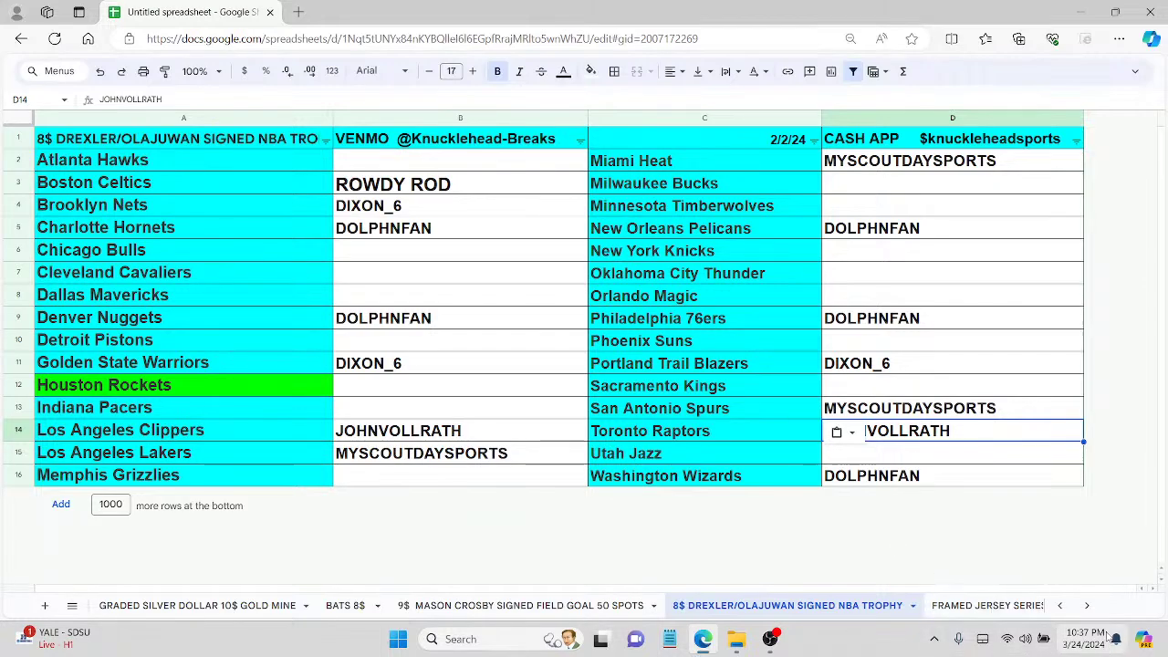
pyautogui.click(1088, 605)
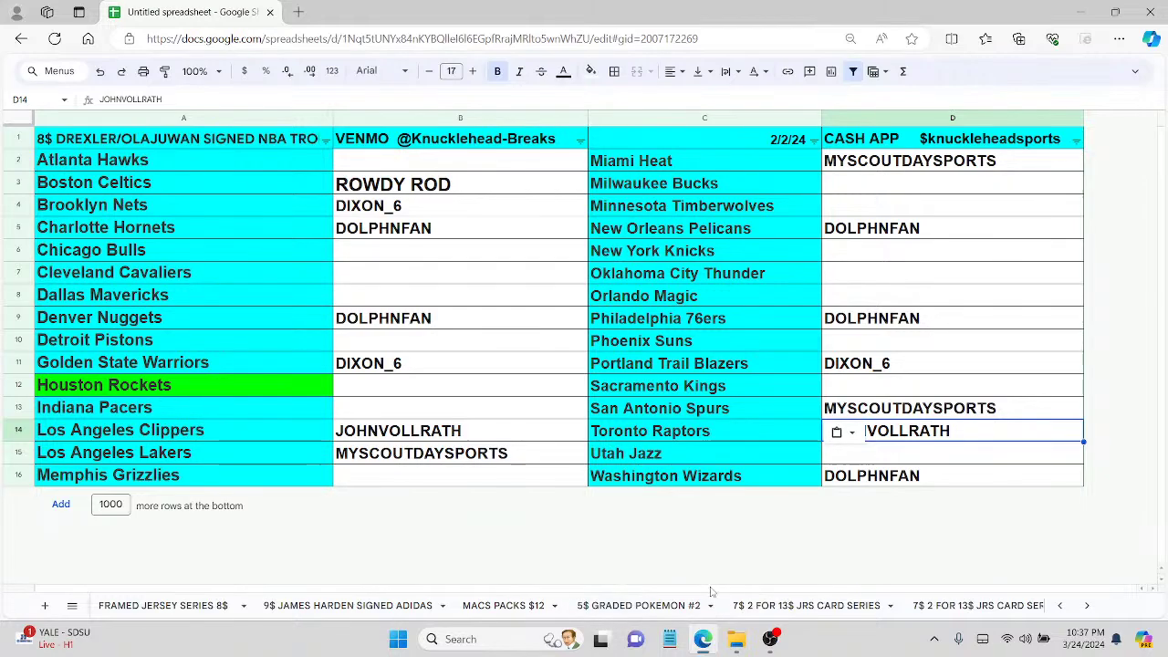
pyautogui.press('Down')
pyautogui.press('Down')
pyautogui.press('Left')
pyautogui.click(1088, 605)
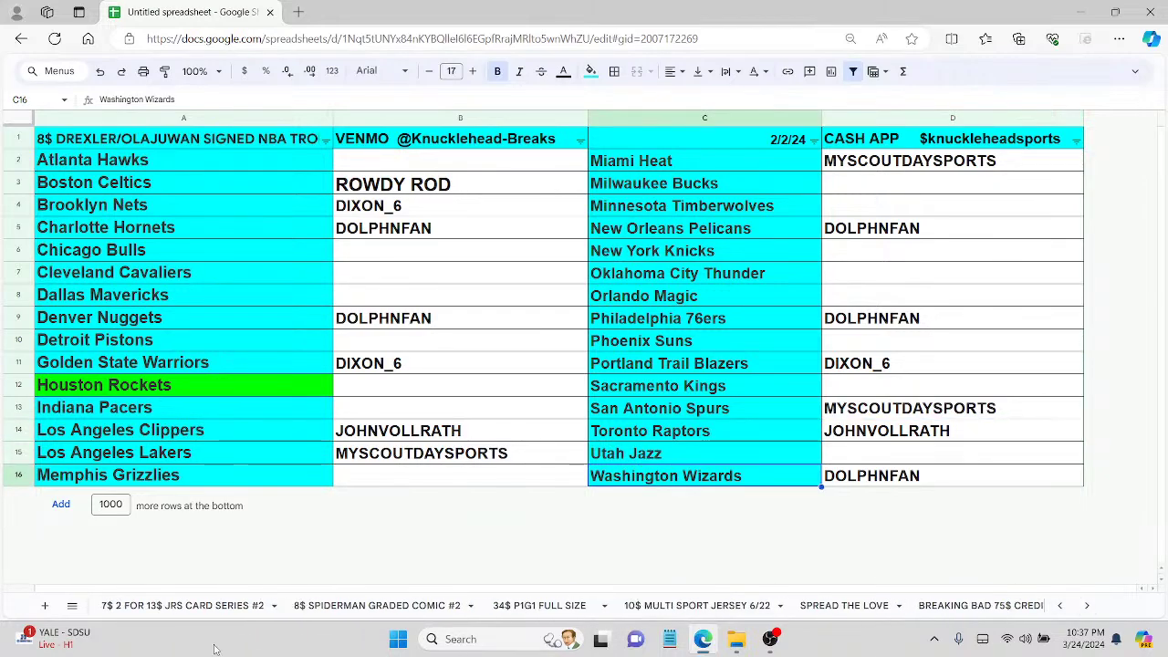
# On the 8$ SPIDERMAN GRADED COMIC #2 sheet, enter a buyer in D9, D3, D6, B5 and B9
pyautogui.click(372, 605)
pyautogui.click(408, 448)
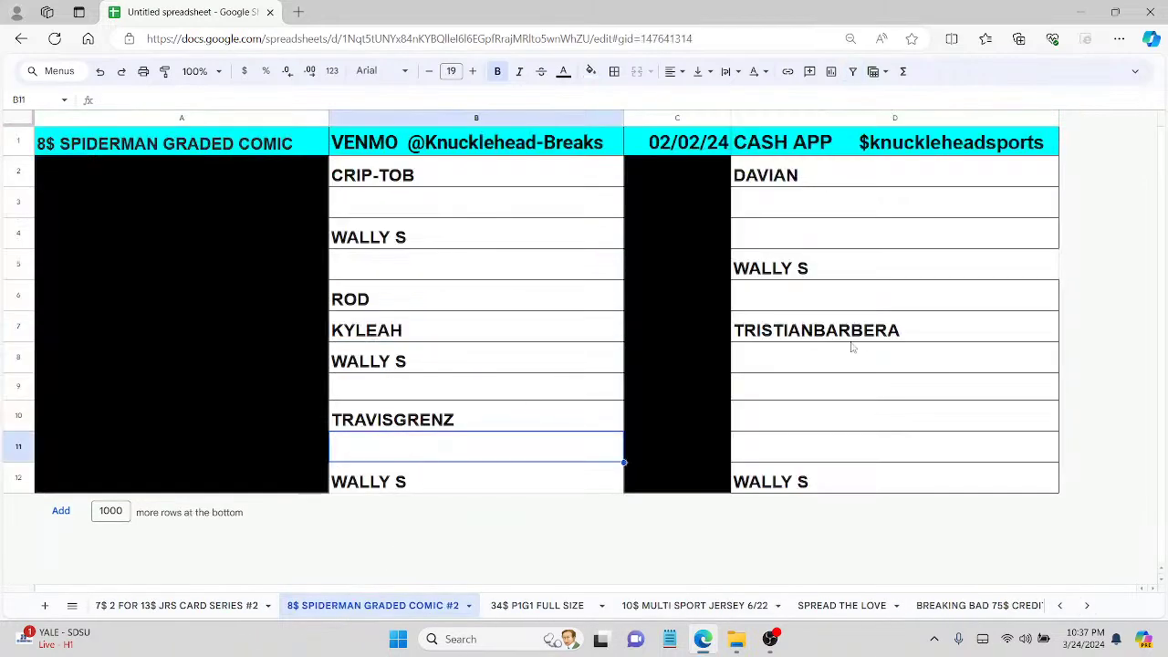
pyautogui.doubleClick(830, 390)
pyautogui.write('TREE')
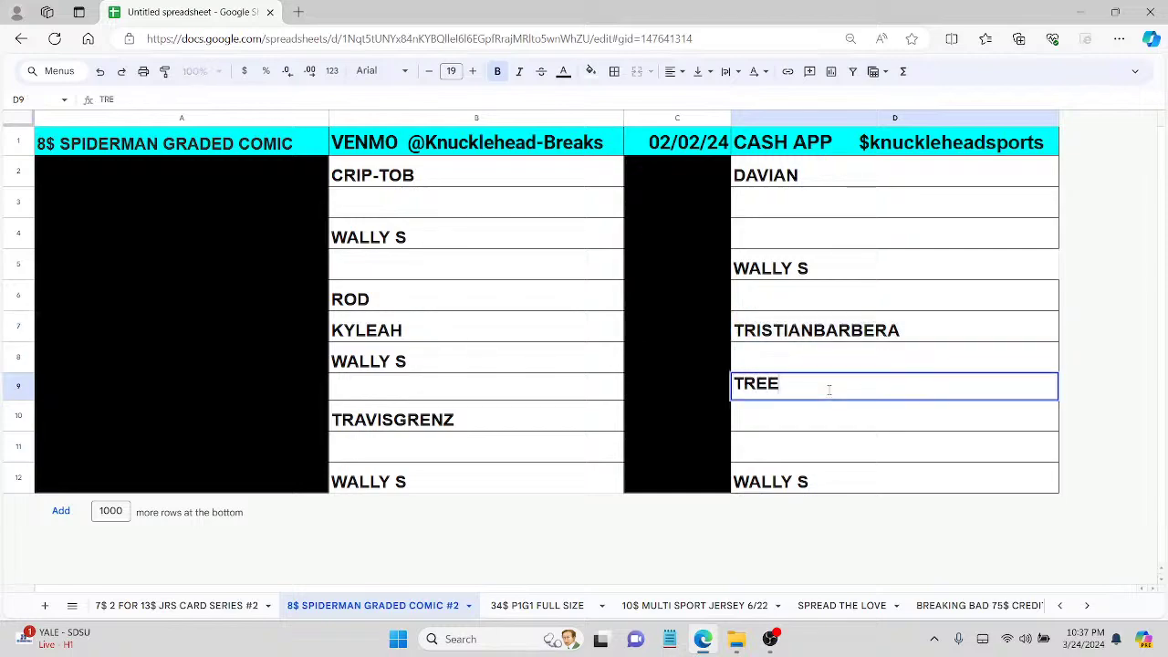
pyautogui.moveTo(830, 390); pyautogui.dragTo(753, 404)
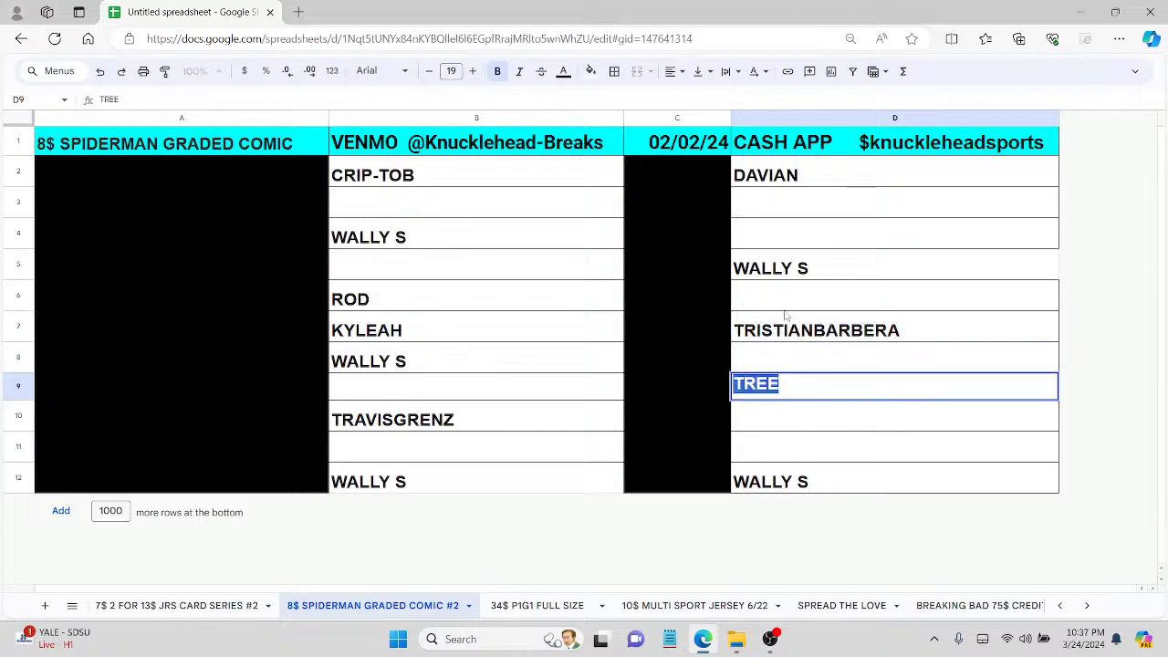
pyautogui.hotkey('ctrl', 'c')
pyautogui.click(785, 210)
pyautogui.hotkey('ctrl', 'v')
pyautogui.click(777, 298)
pyautogui.hotkey('ctrl', 'v')
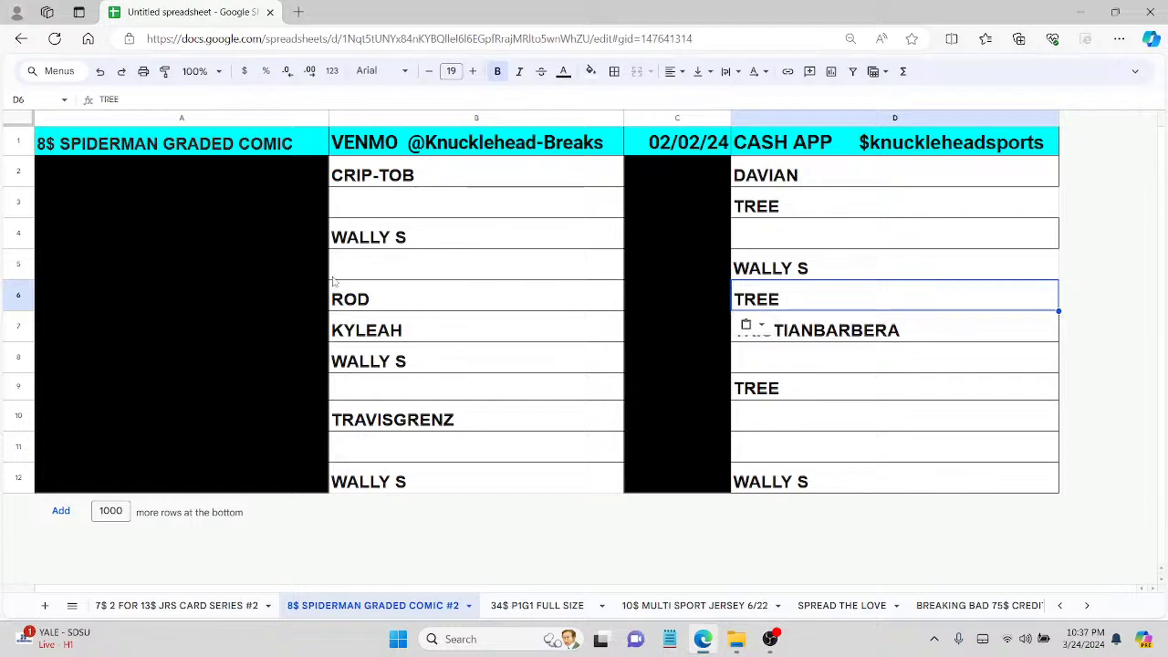
pyautogui.click(375, 275)
pyautogui.hotkey('ctrl', 'v')
pyautogui.click(356, 390)
pyautogui.hotkey('ctrl', 'v')
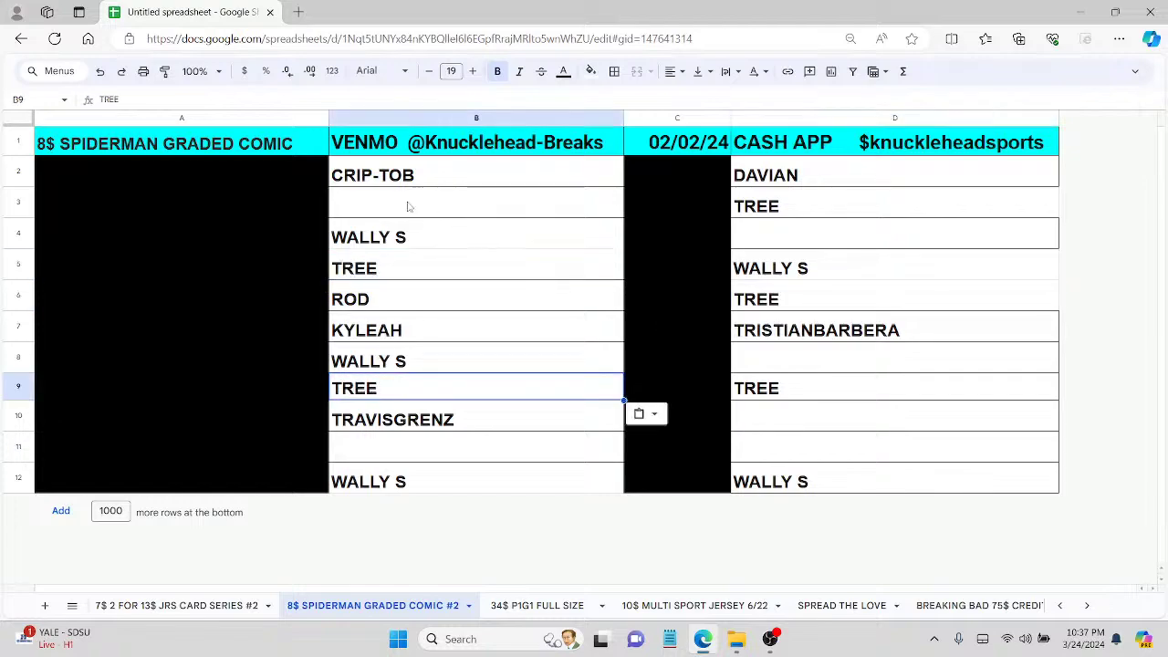
# Enter a second buyer in spots D4, D10 and B11
pyautogui.click(866, 228)
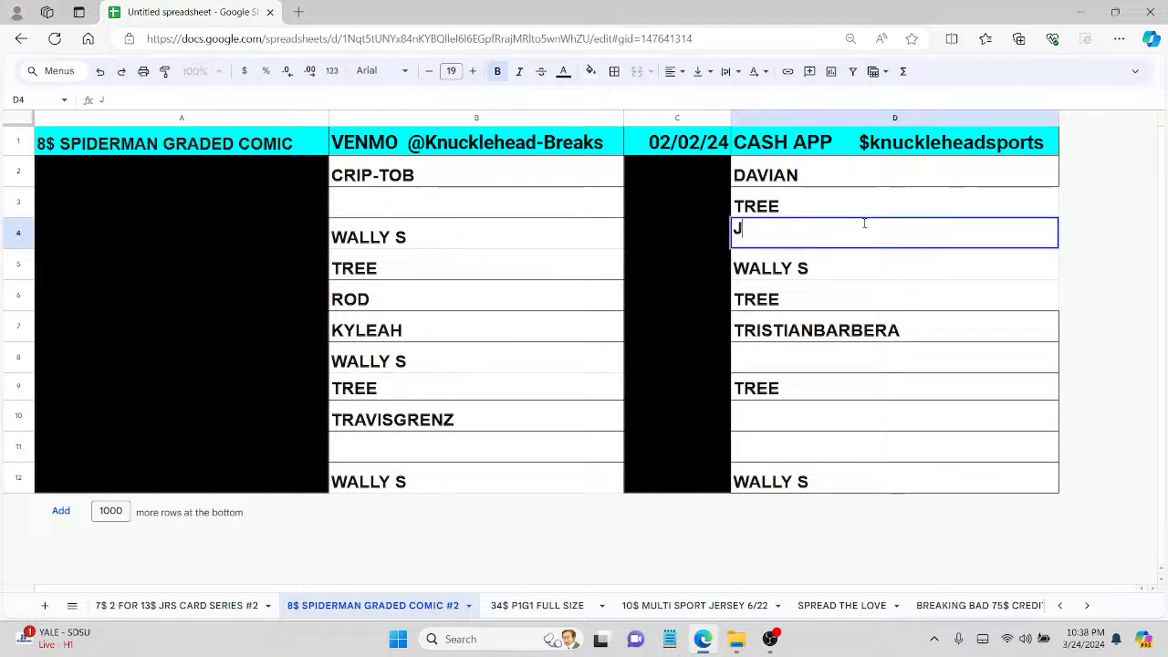
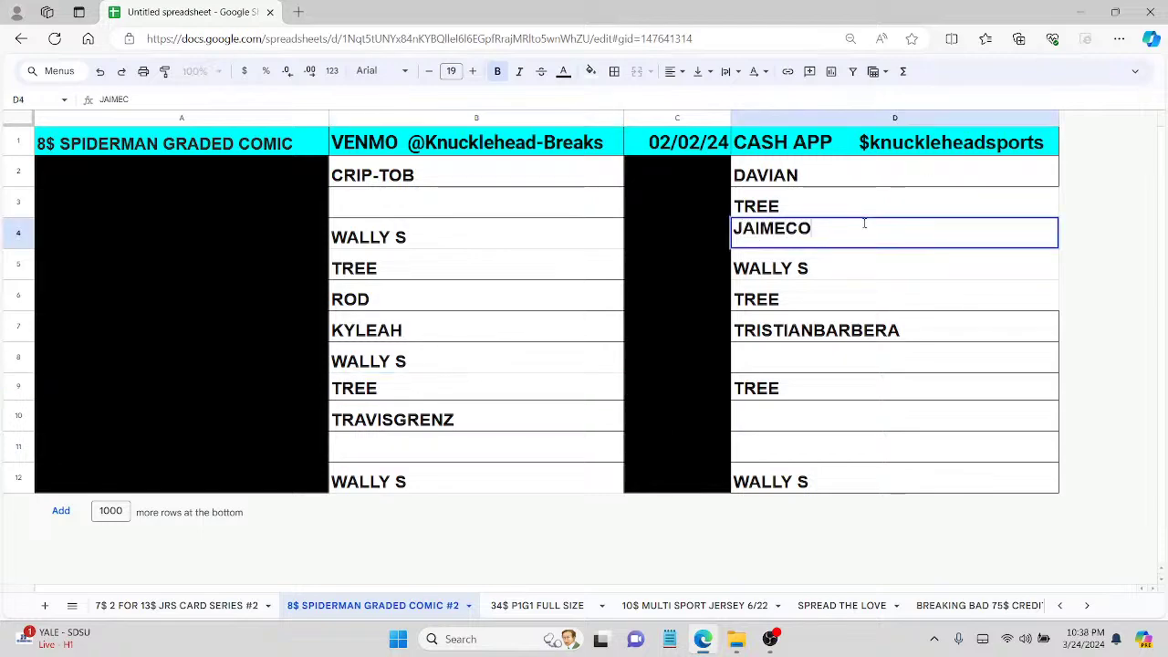
pyautogui.doubleClick(840, 239)
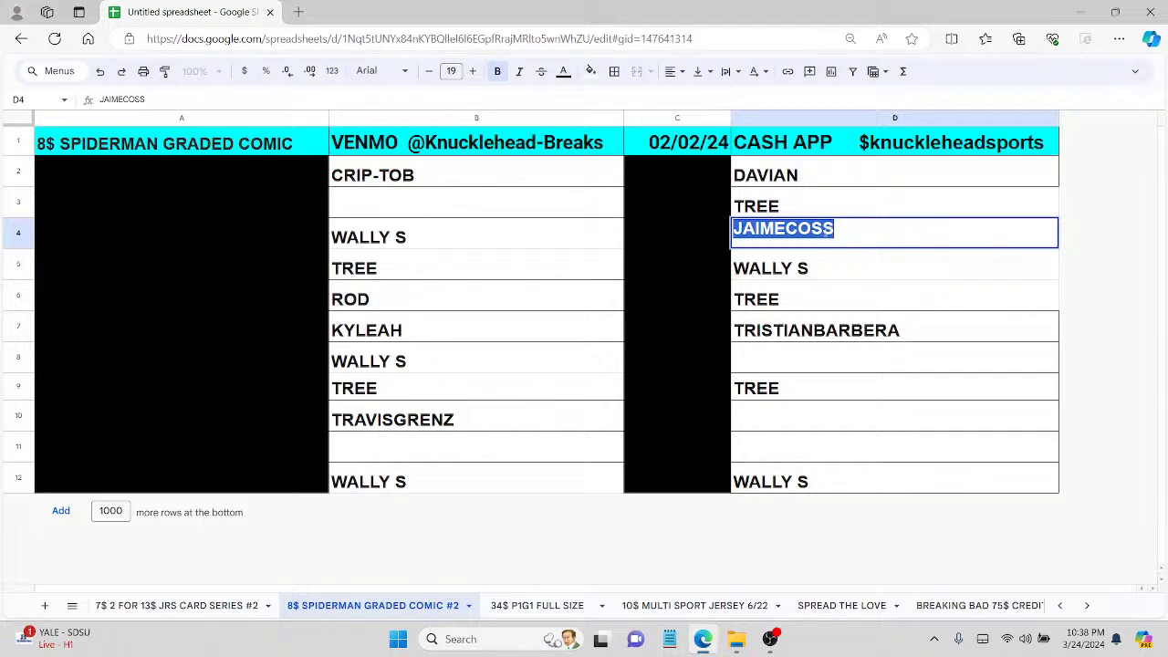
pyautogui.hotkey('ctrl', 'c')
pyautogui.click(748, 426)
pyautogui.hotkey('ctrl', 'v')
pyautogui.click(438, 454)
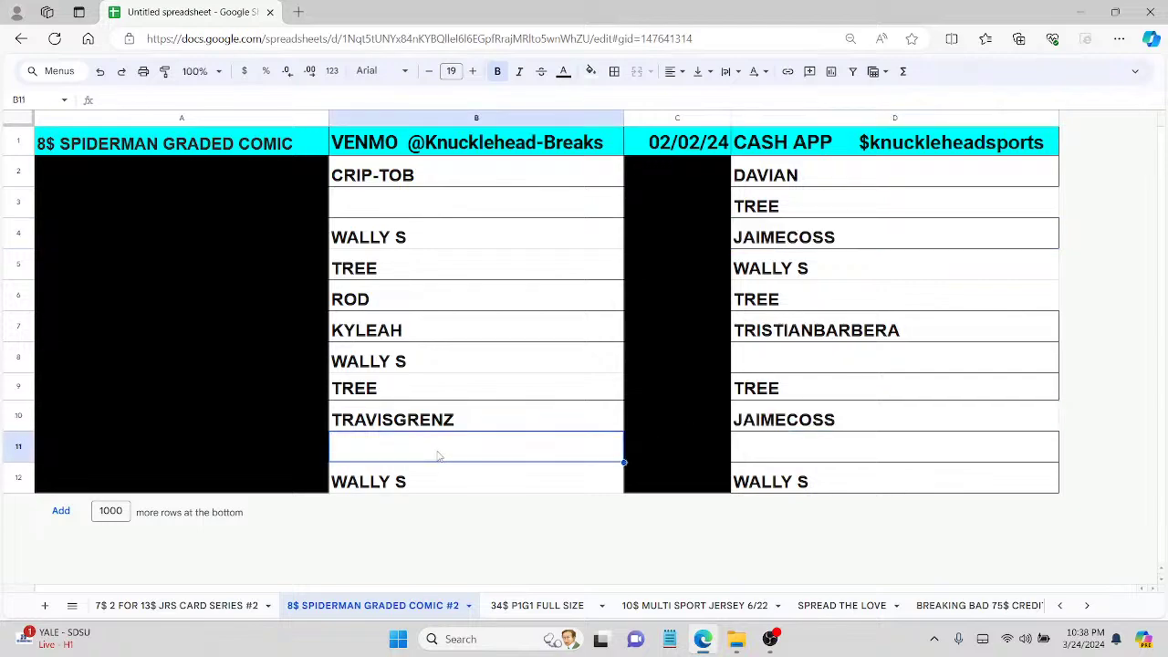
pyautogui.hotkey('ctrl', 'v')
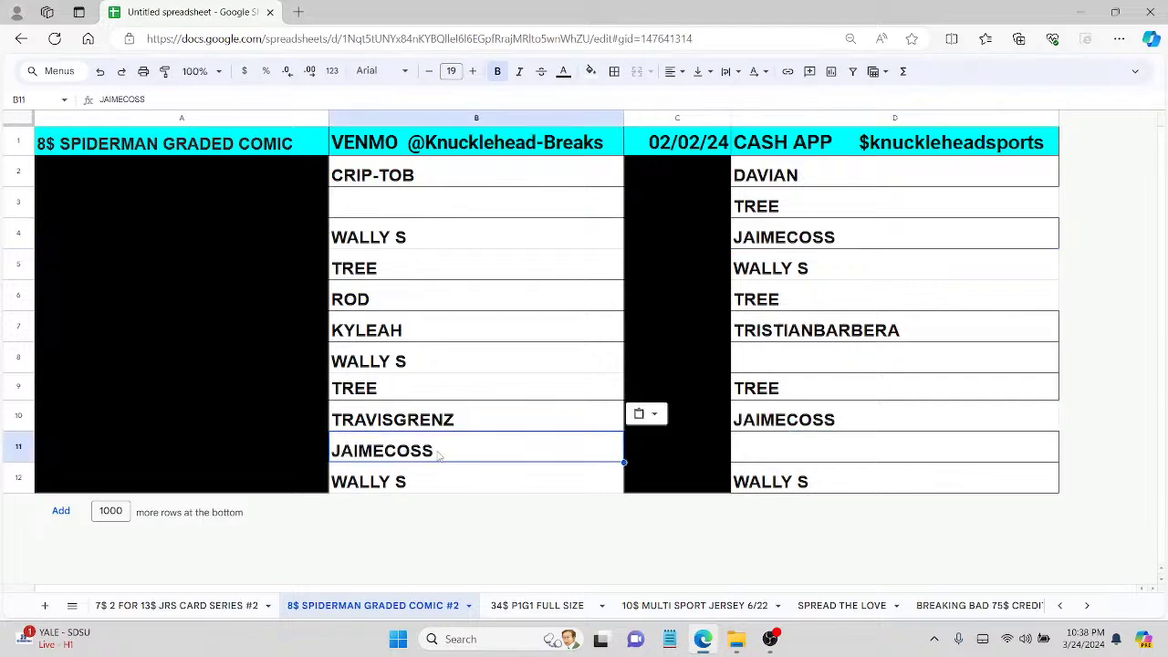
# Enter a third buyer in B3 and paste the name into D8 and D11
pyautogui.click(356, 212)
pyautogui.write('D')
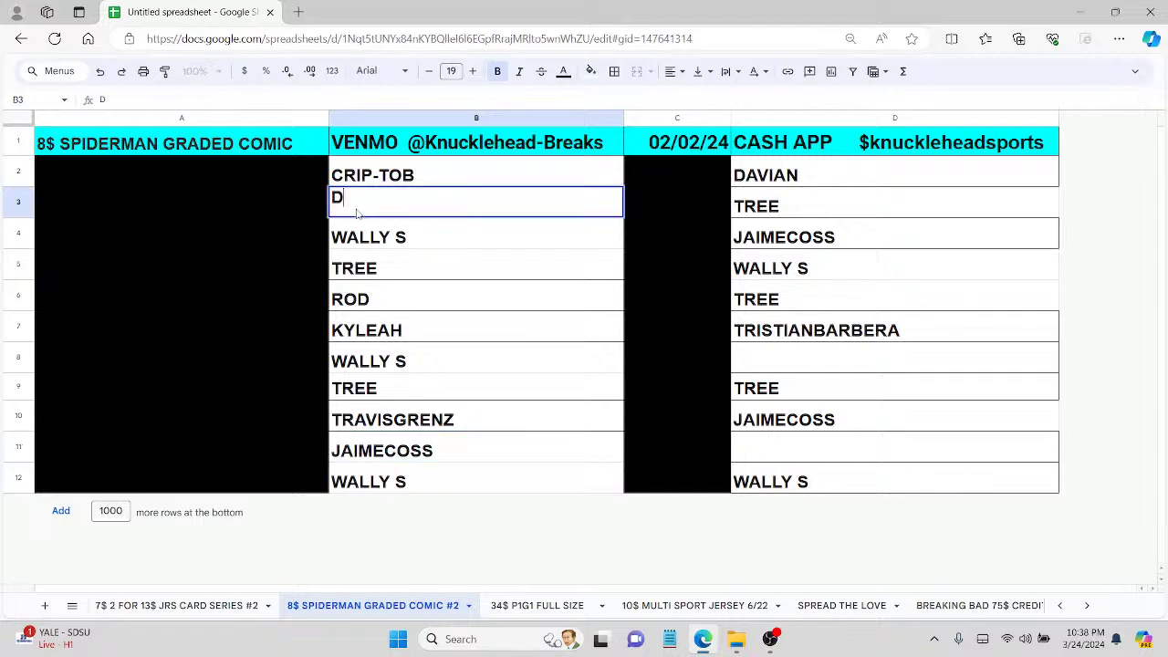
pyautogui.write('IXON_6')
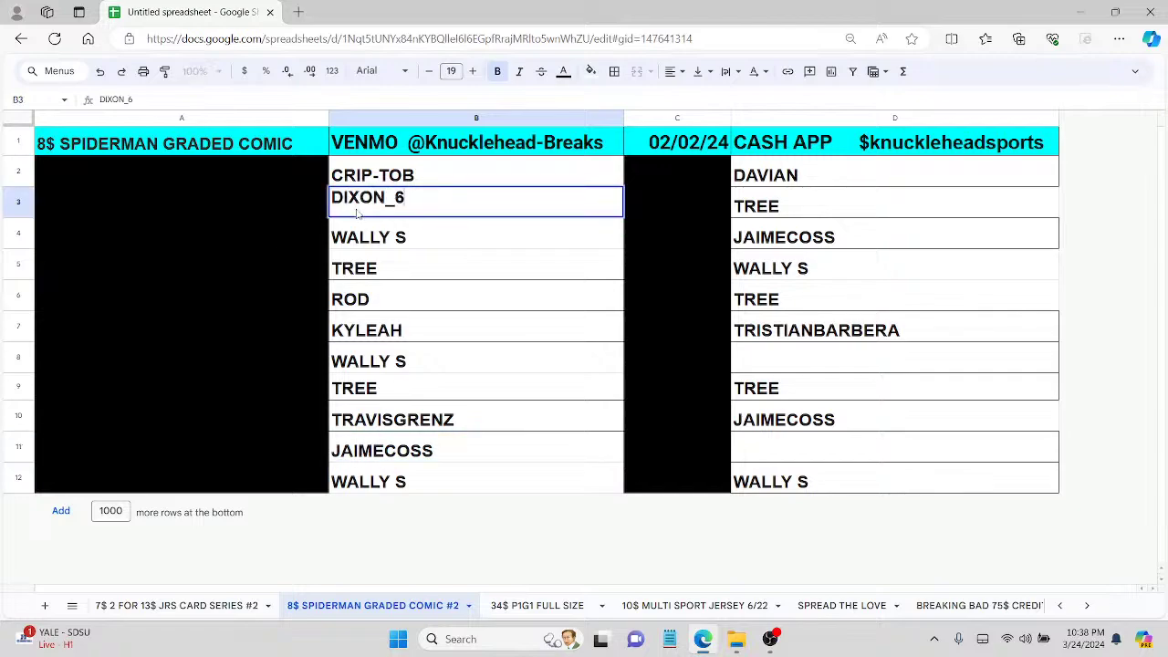
pyautogui.doubleClick(357, 203)
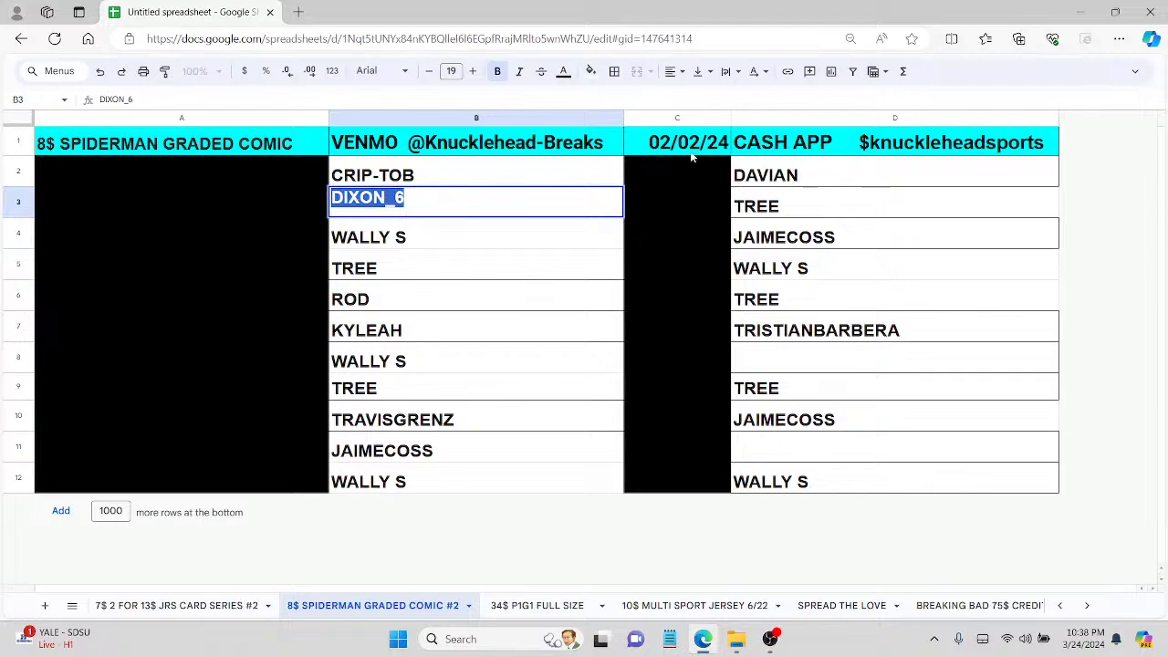
pyautogui.click(743, 359)
pyautogui.hotkey('ctrl', 'v')
pyautogui.click(808, 449)
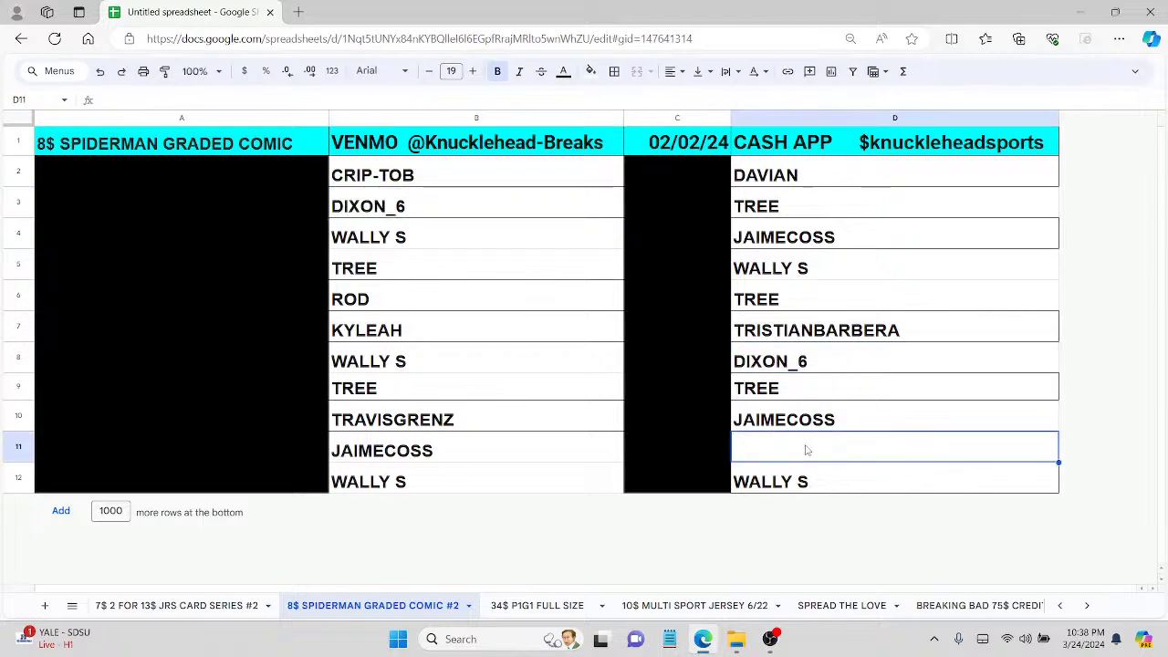
pyautogui.hotkey('ctrl', 'v')
# Select the B2:D12 buyer range, view the border options, then dismiss them
pyautogui.moveTo(546, 184); pyautogui.dragTo(1004, 482)
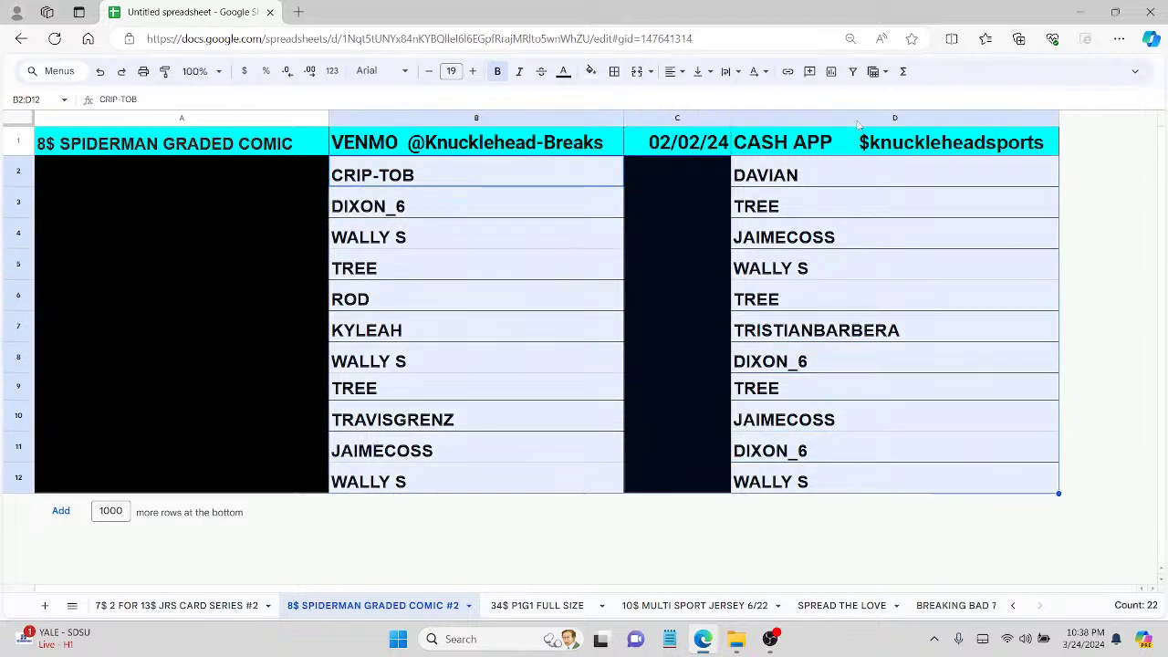
pyautogui.click(614, 71)
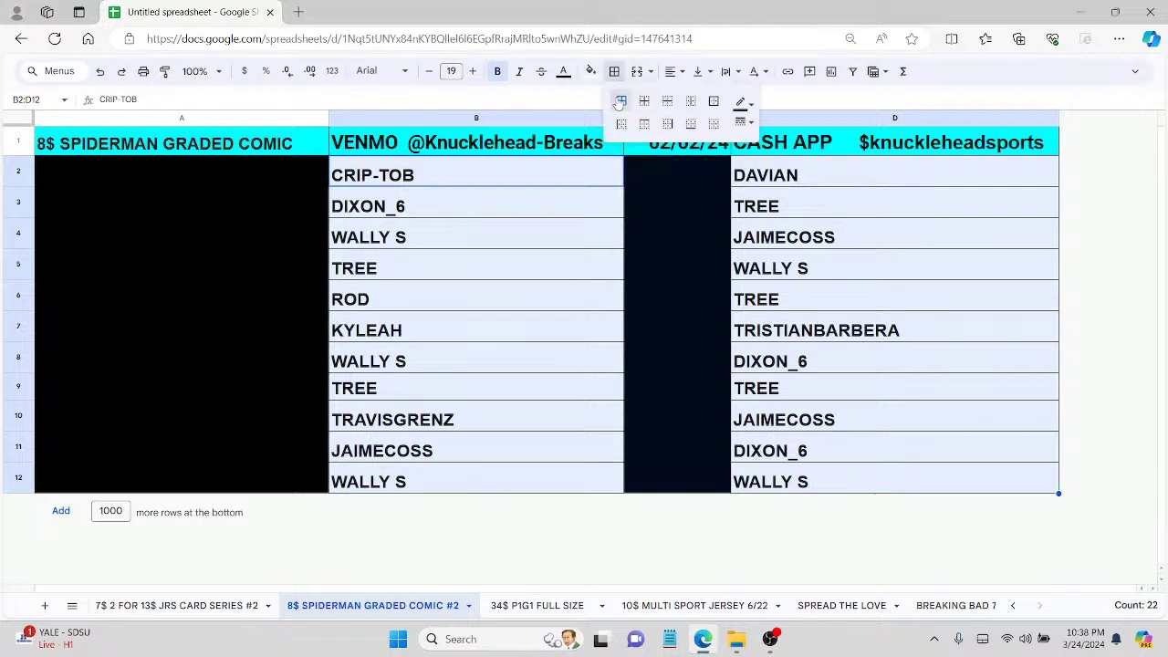
pyautogui.click(570, 213)
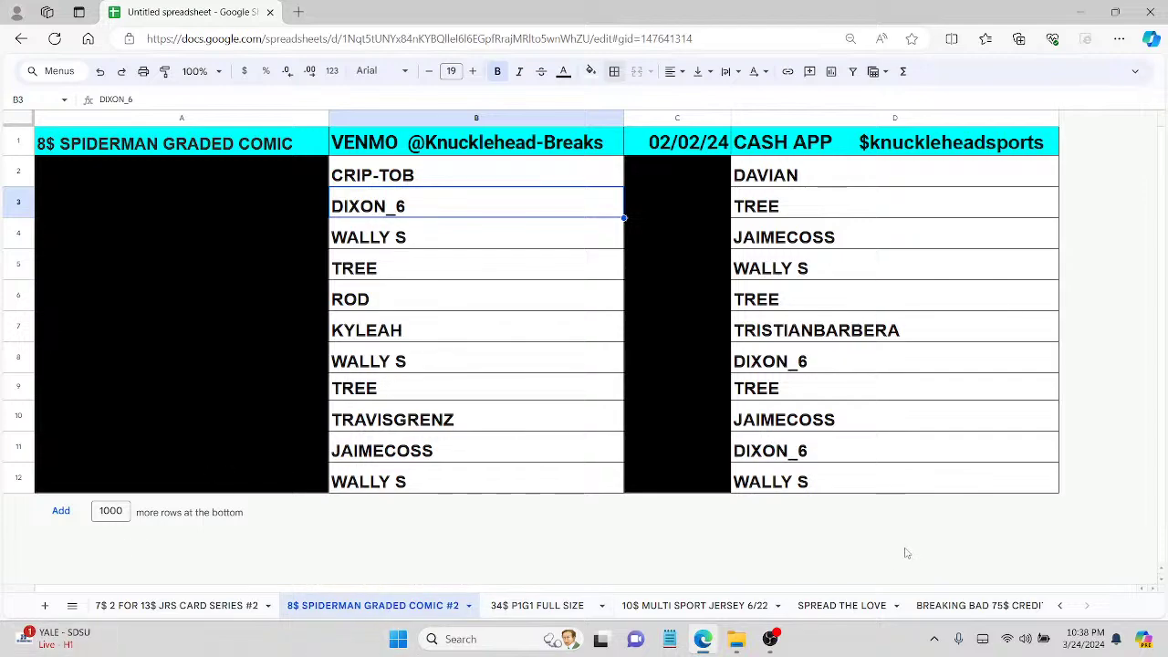
pyautogui.click(1060, 605)
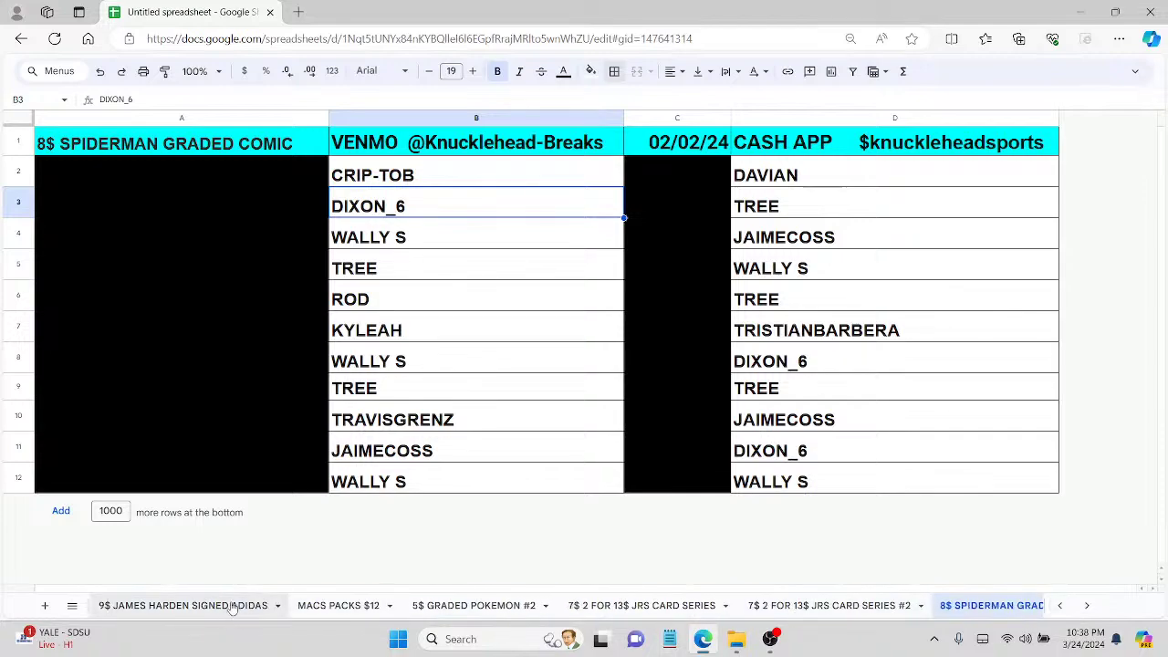
# On the GRADED SILVER DOLLAR 10$ GOLD MINE sheet, enter a buyer in Cash App spot D13 and copy it
pyautogui.click(1060, 605)
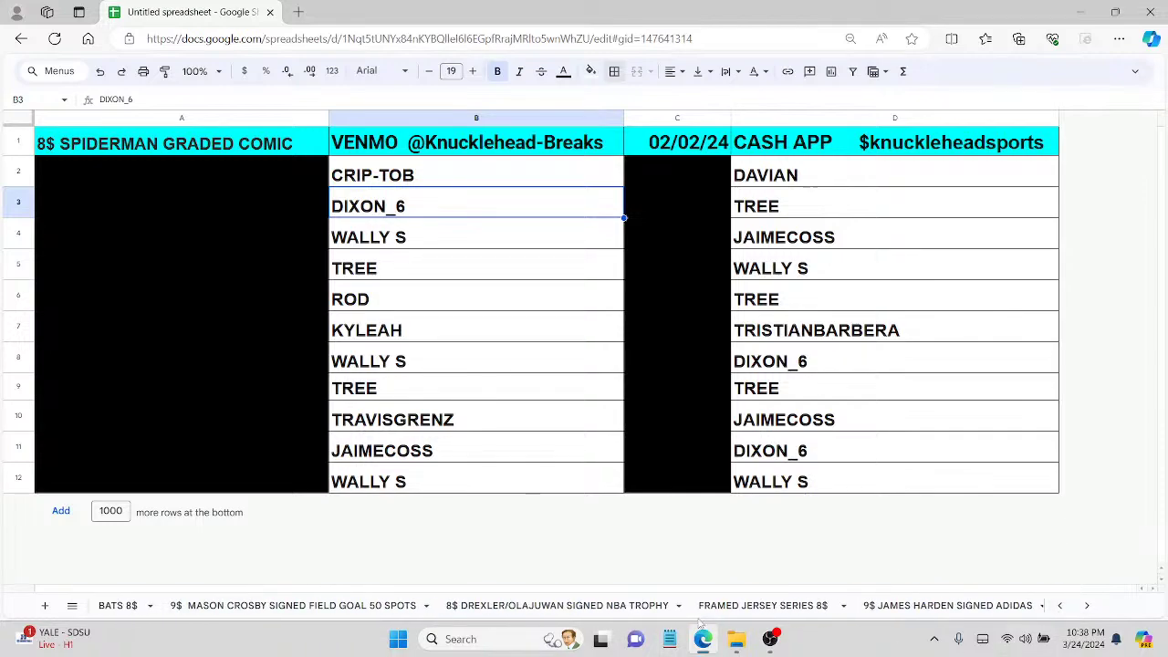
pyautogui.click(1059, 606)
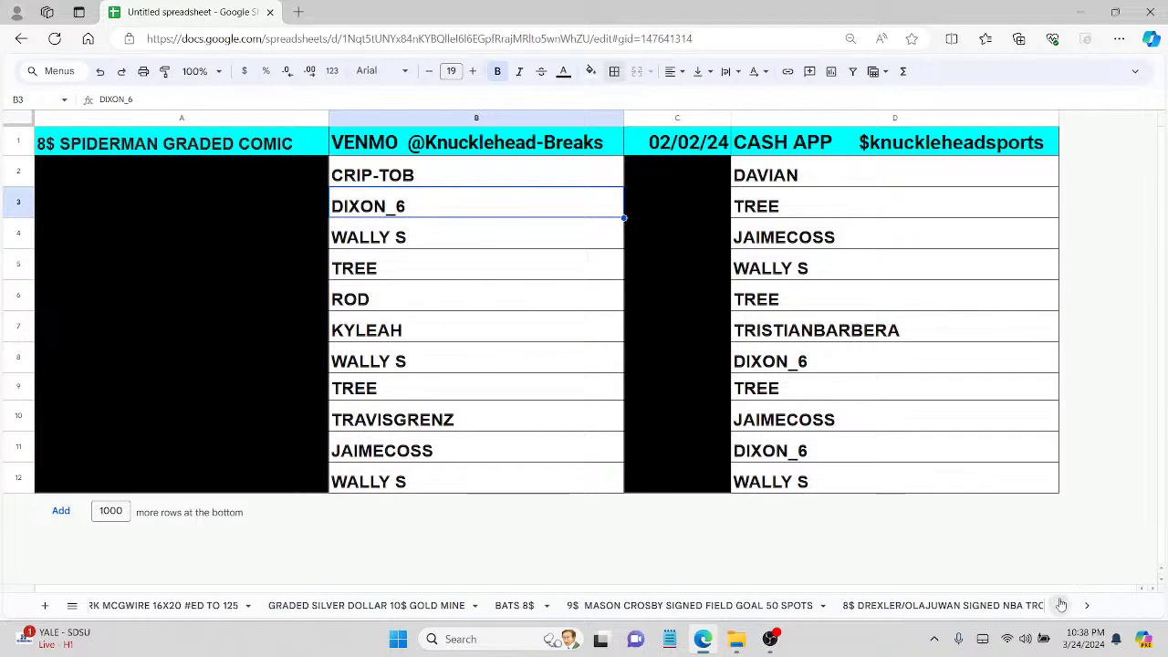
pyautogui.click(1060, 605)
pyautogui.click(753, 608)
pyautogui.click(860, 394)
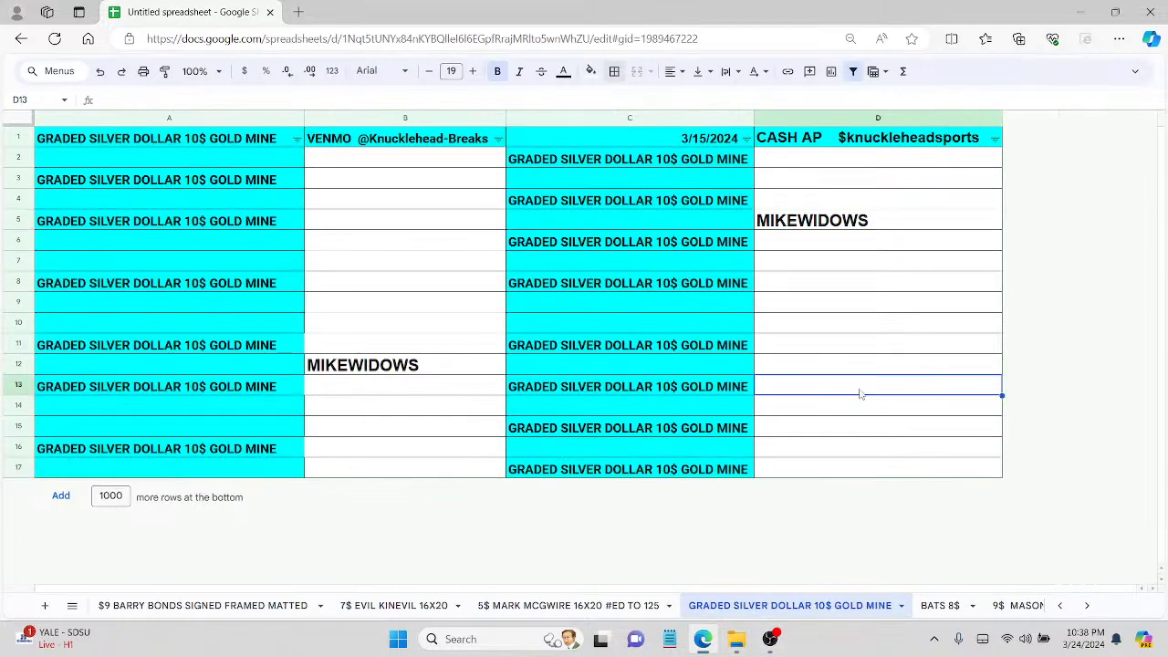
pyautogui.write('MOLDIVES')
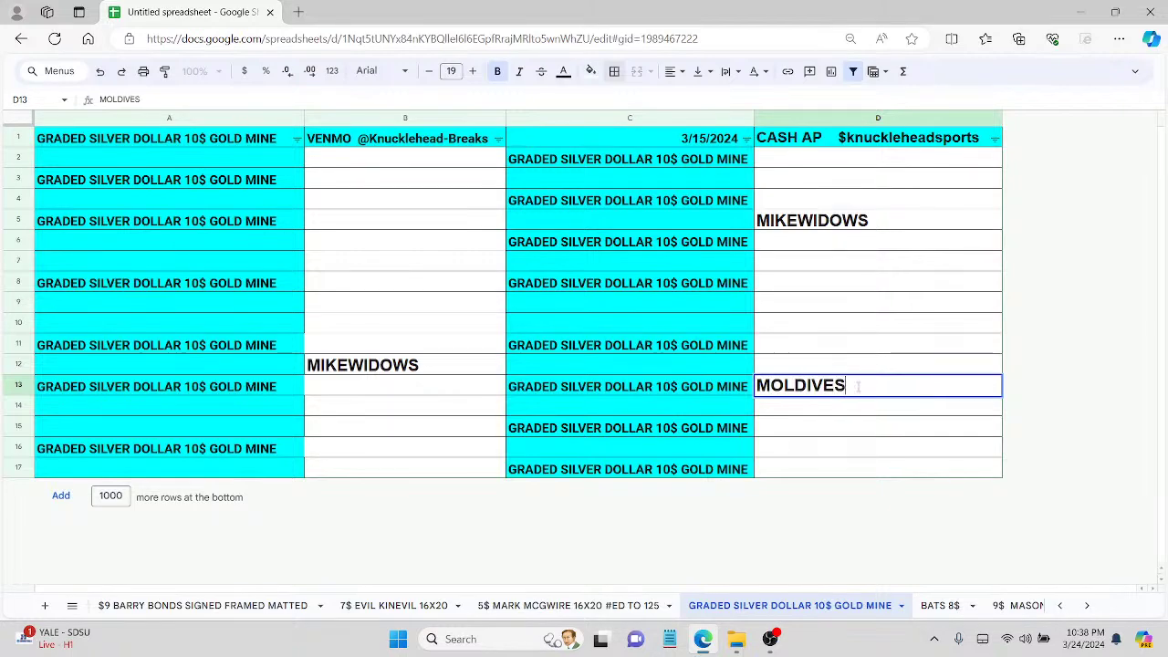
pyautogui.moveTo(858, 386); pyautogui.dragTo(563, 408)
pyautogui.hotkey('ctrl', 'c')
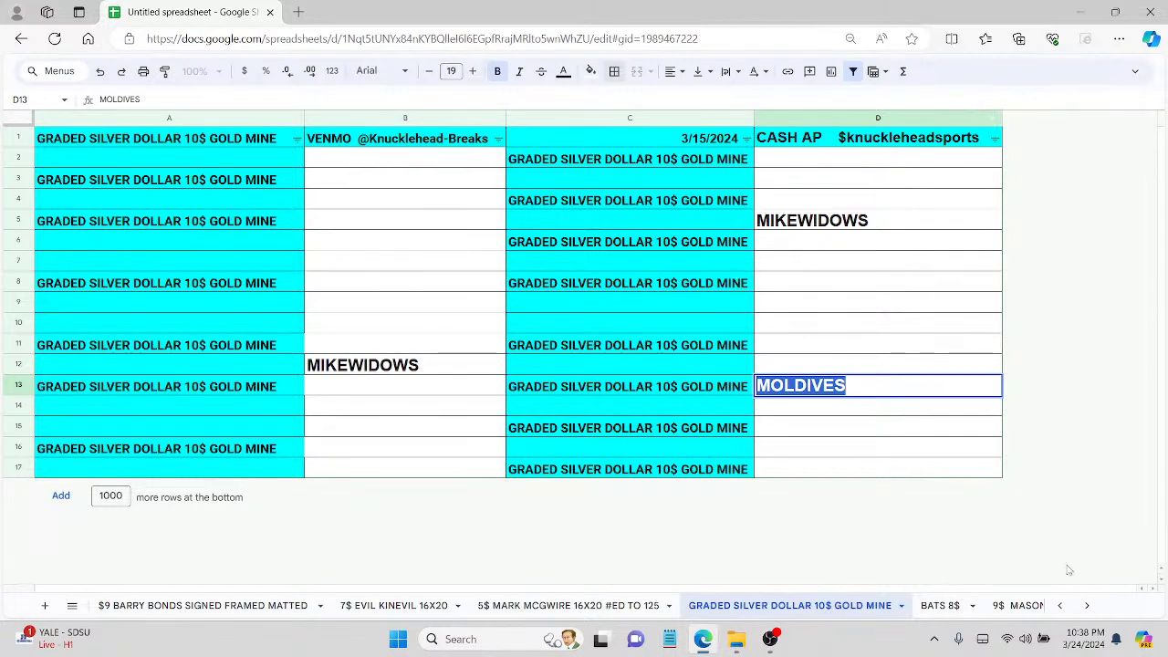
# Paste that buyer into BATS 8$ B13, JRS CARD SERIES #2 D12 and GRADED POKEMON #2 D5
pyautogui.click(951, 608)
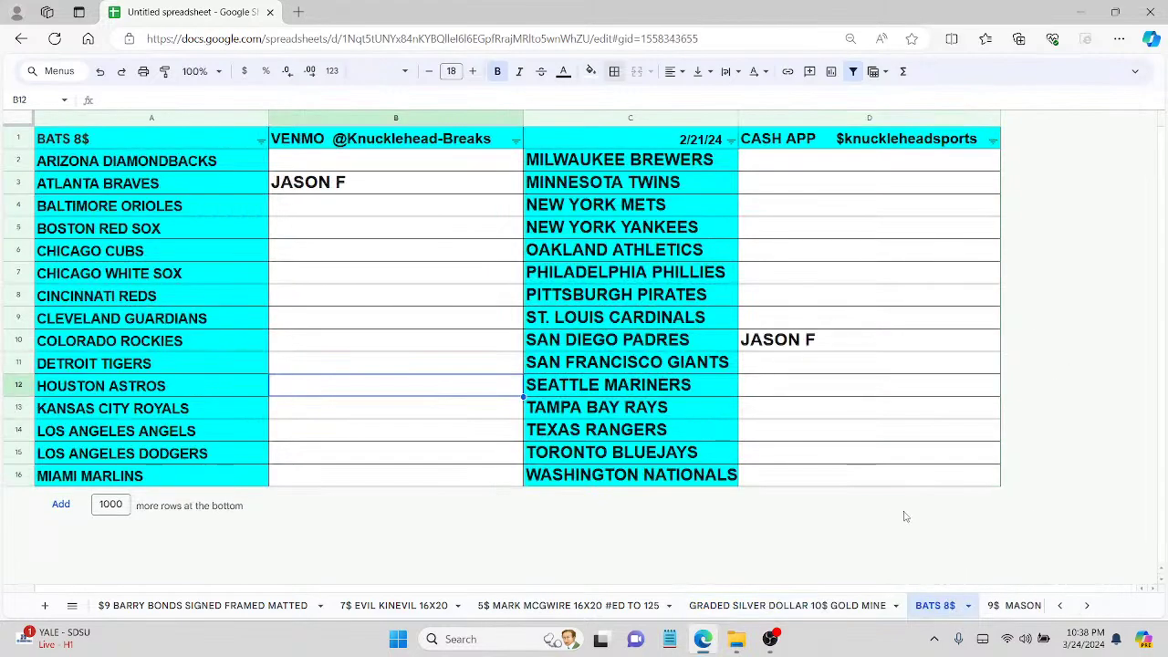
pyautogui.click(365, 408)
pyautogui.hotkey('ctrl', 'v')
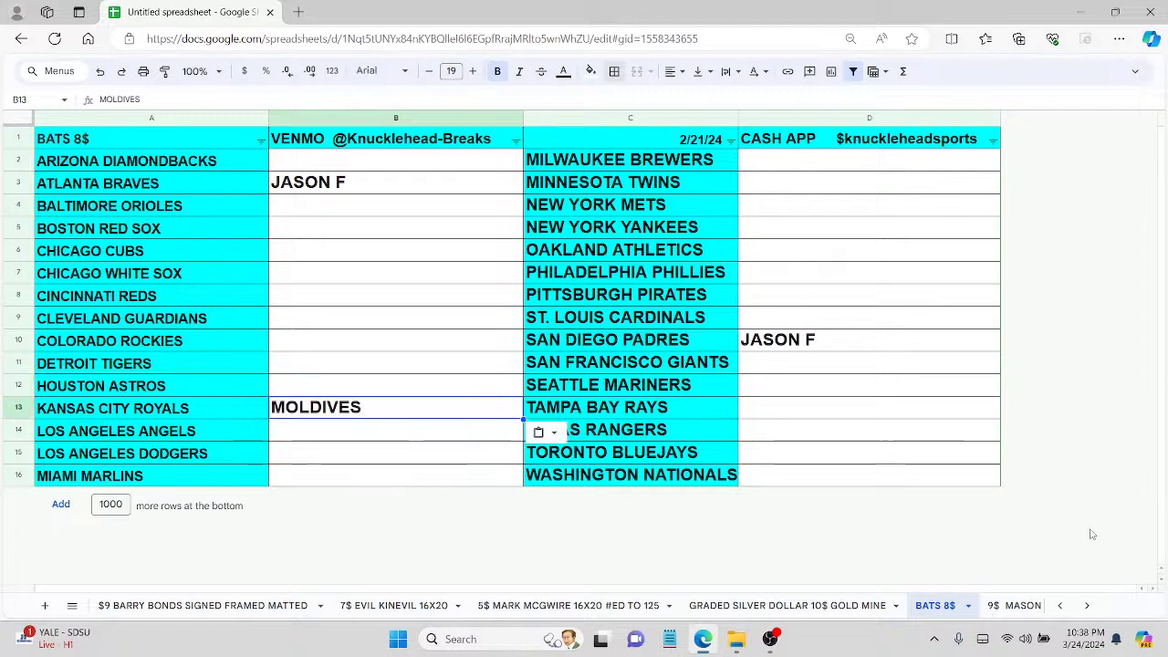
pyautogui.click(1088, 605)
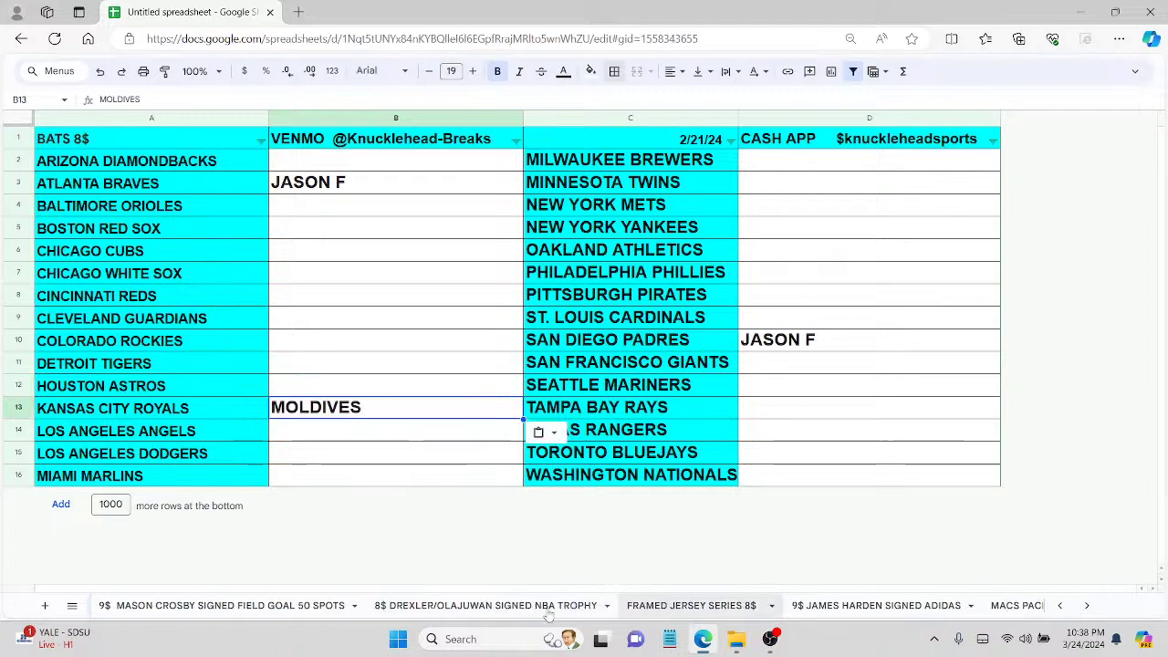
pyautogui.click(1087, 606)
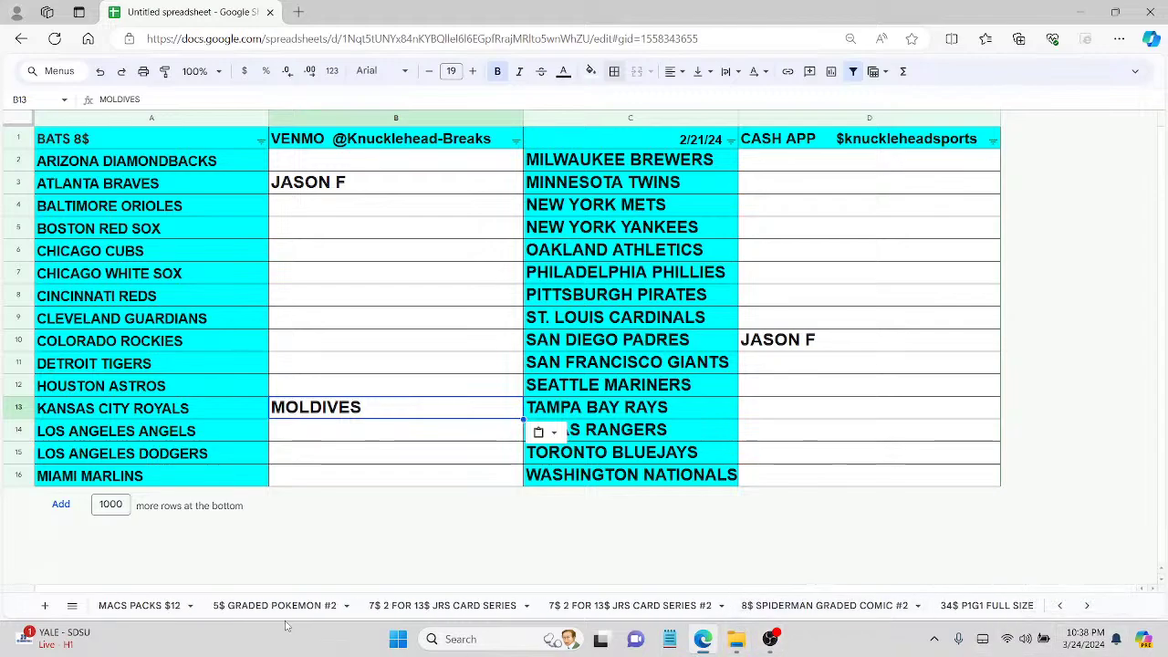
pyautogui.click(629, 606)
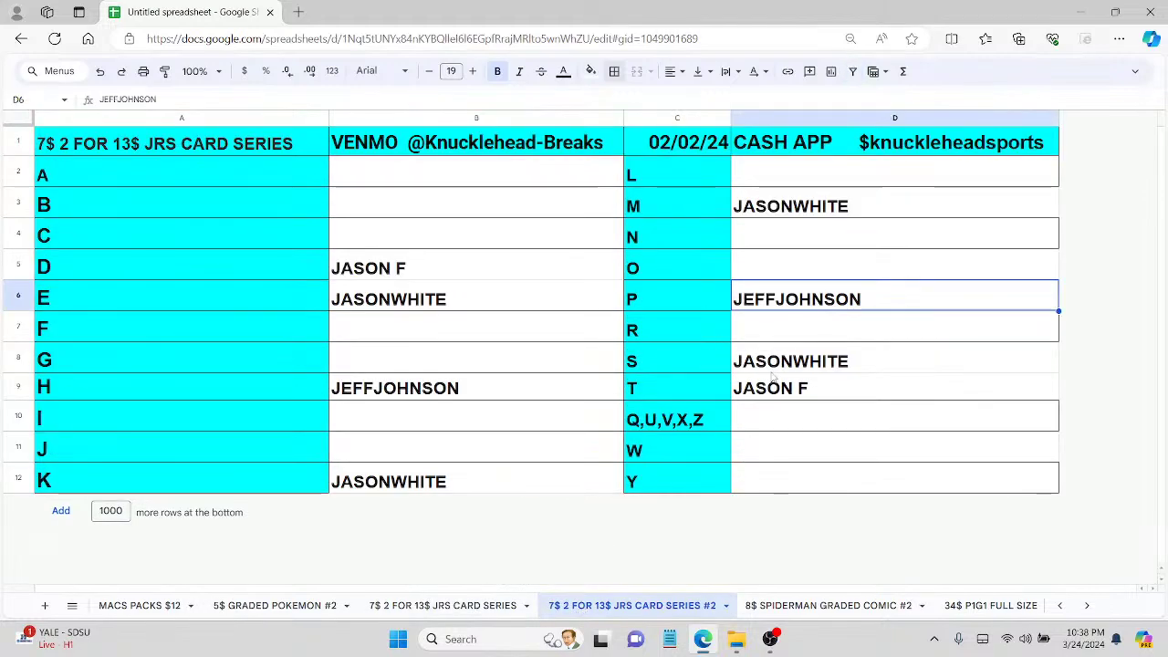
pyautogui.click(792, 470)
pyautogui.hotkey('ctrl', 'v')
pyautogui.click(273, 606)
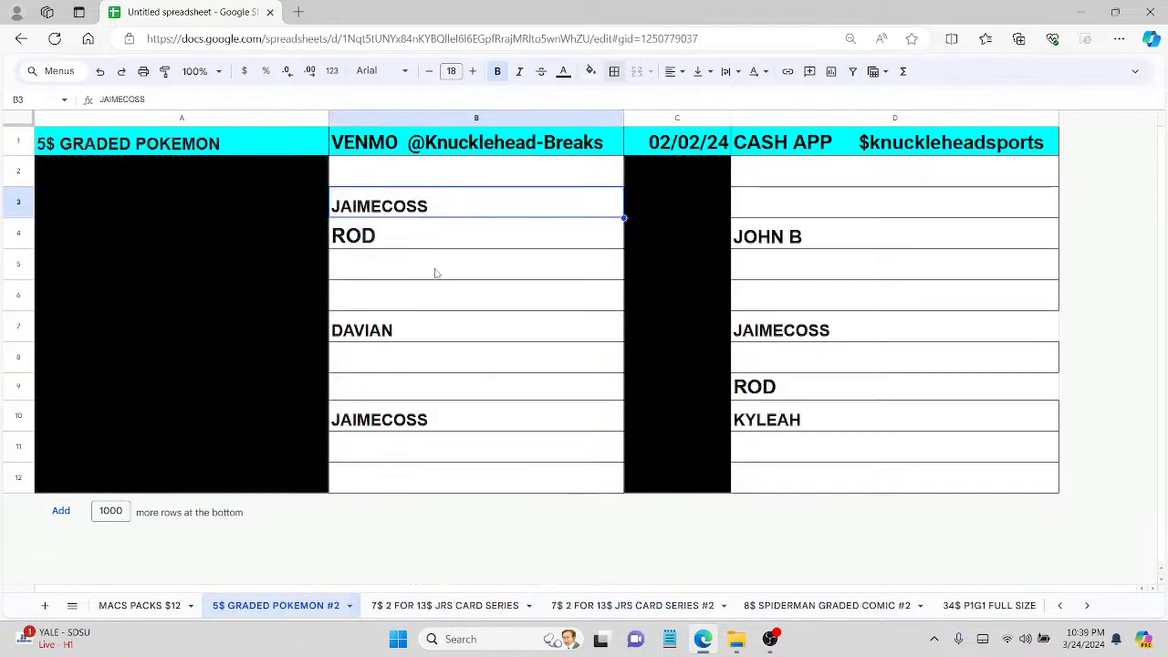
pyautogui.click(758, 266)
pyautogui.hotkey('ctrl', 'v')
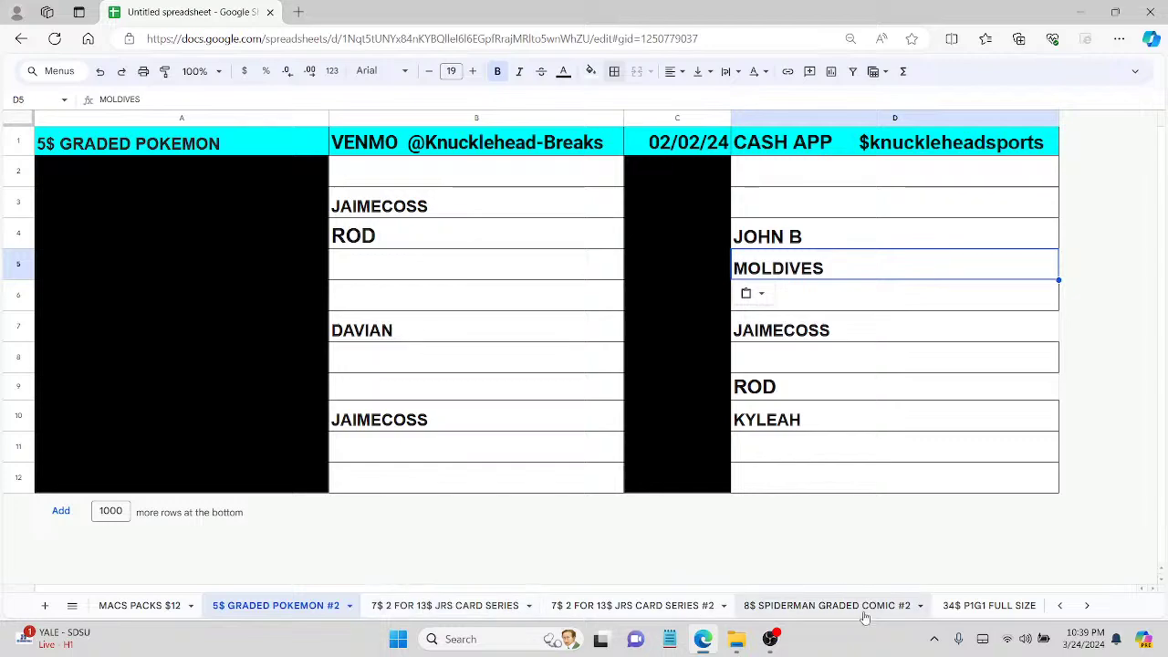
# Paste the buyer into the 34$ P1G1 FULL SIZE Vikings spot D6 and fill it green
pyautogui.click(969, 603)
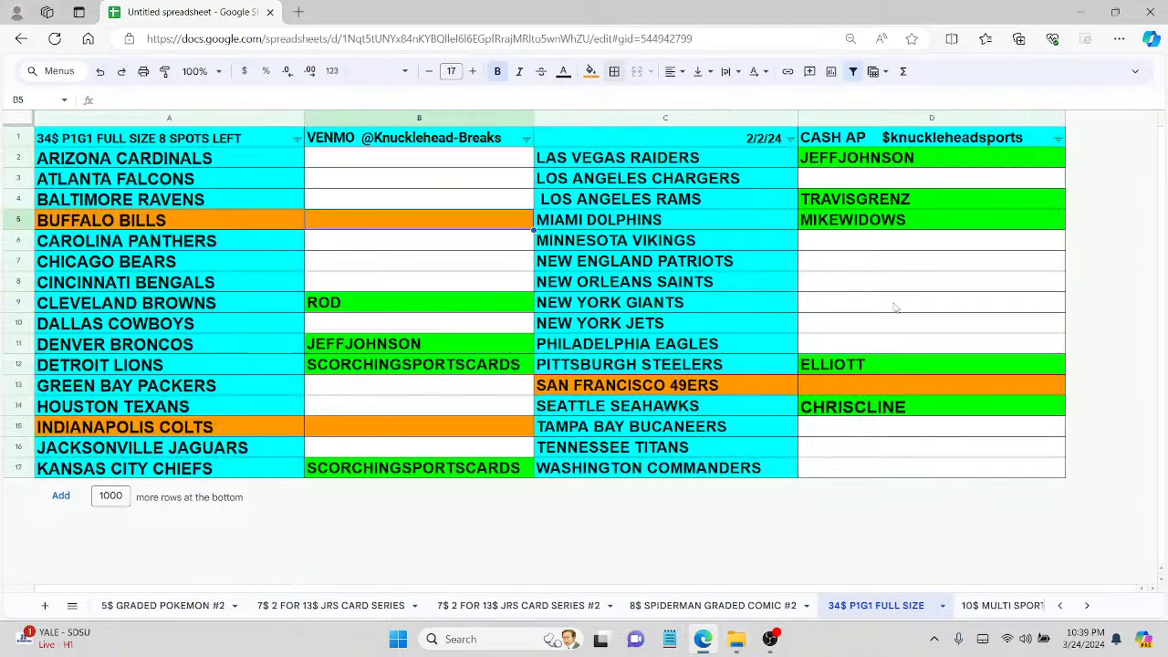
pyautogui.click(874, 242)
pyautogui.hotkey('ctrl', 'v')
pyautogui.click(591, 71)
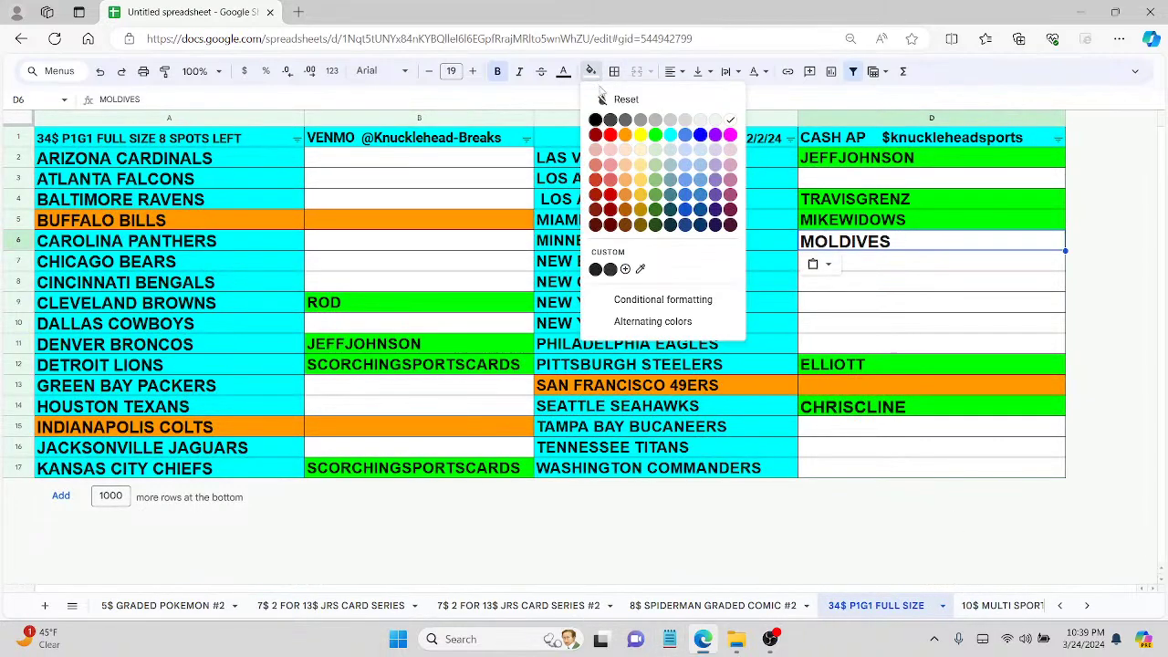
pyautogui.click(653, 136)
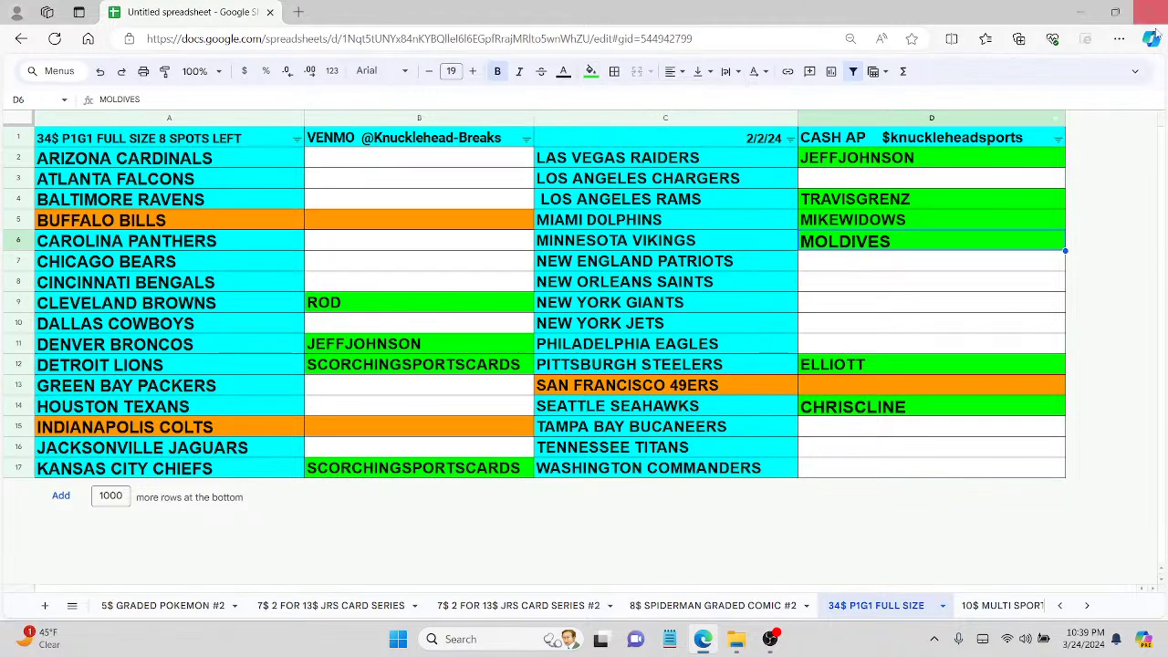
# Paste the buyer into T spot D9 on the 10$ MULTI SPORT JERSEY 6/22 sheet
pyautogui.click(1002, 605)
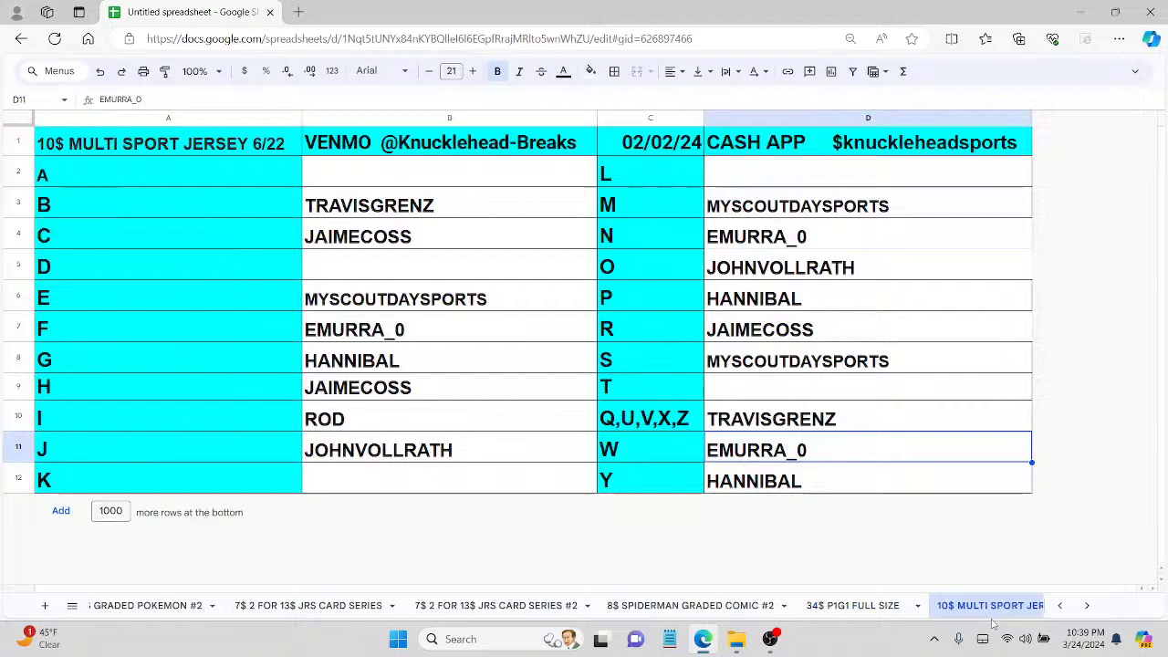
pyautogui.click(831, 393)
pyautogui.hotkey('ctrl', 'v')
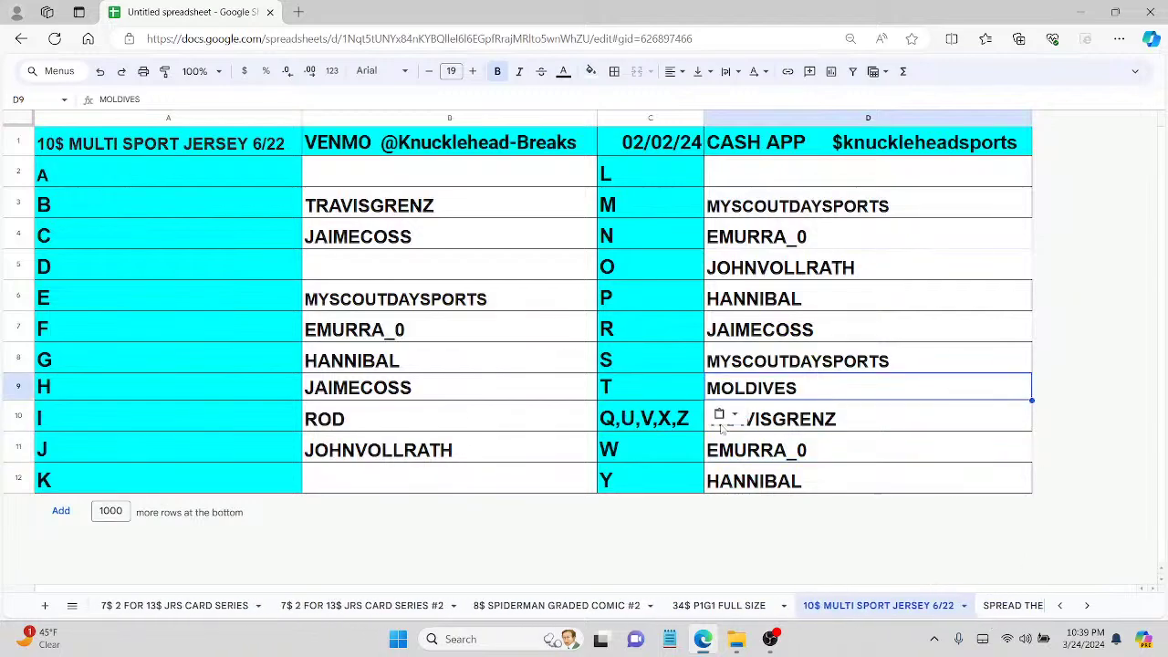
pyautogui.click(705, 602)
# On the P1G1 sheet, enter buyers in Falcons B3, Buccaneers D15, Eagles D11 and Ravens B4
pyautogui.click(350, 181)
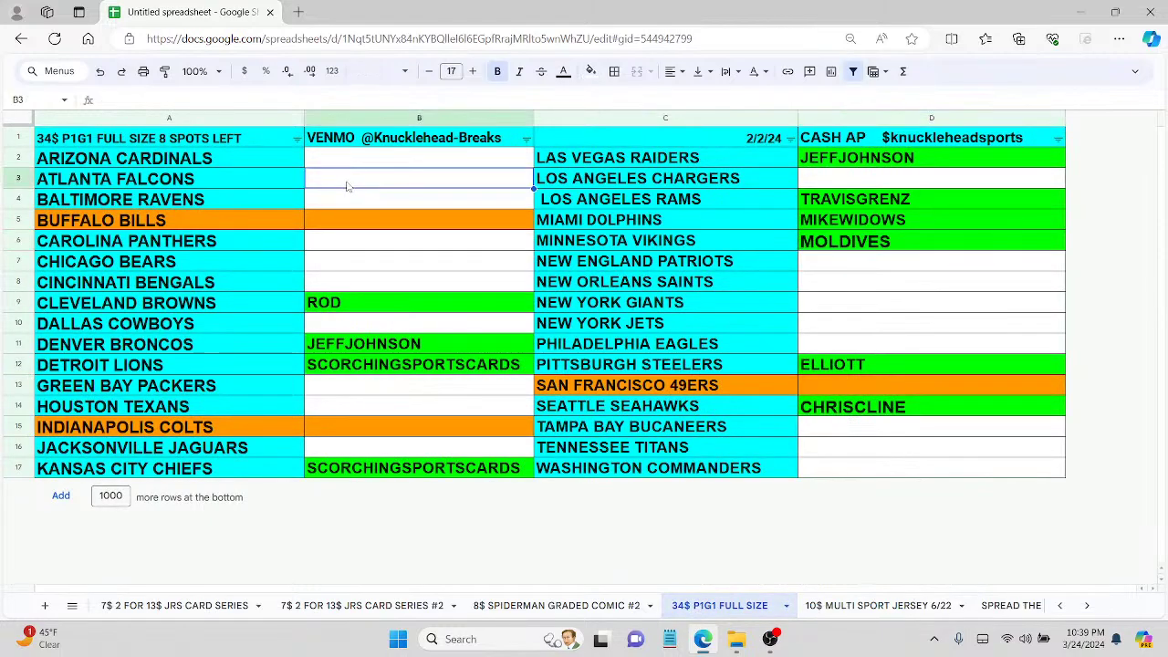
pyautogui.write('BANANAHANNA IS BACK')
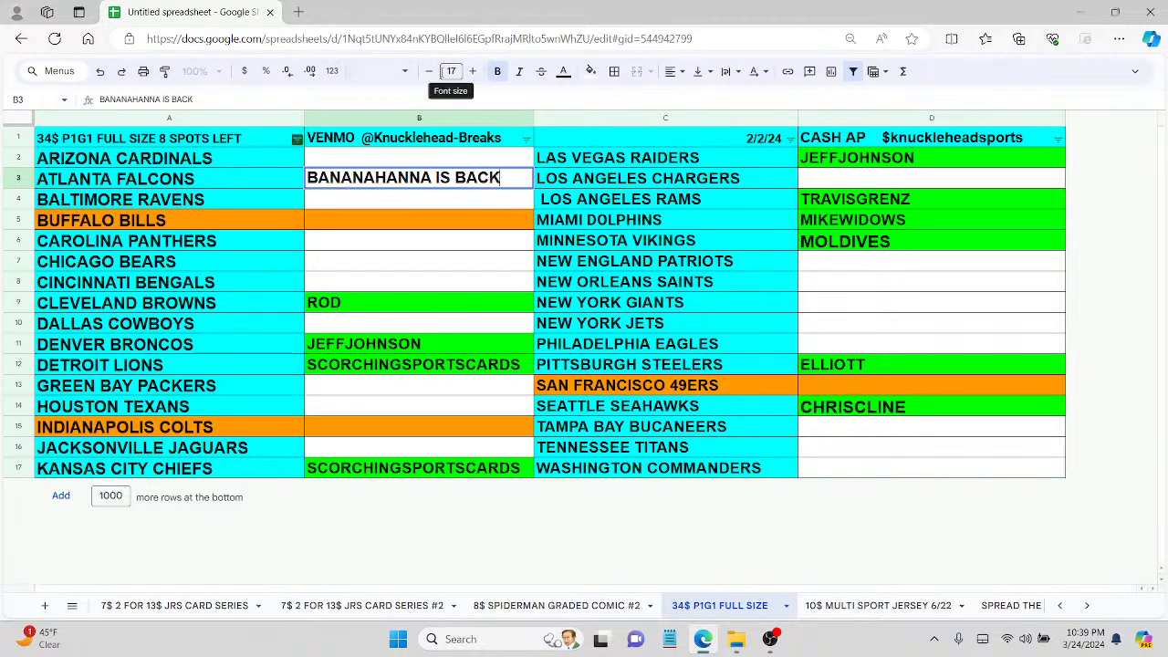
pyautogui.click(826, 431)
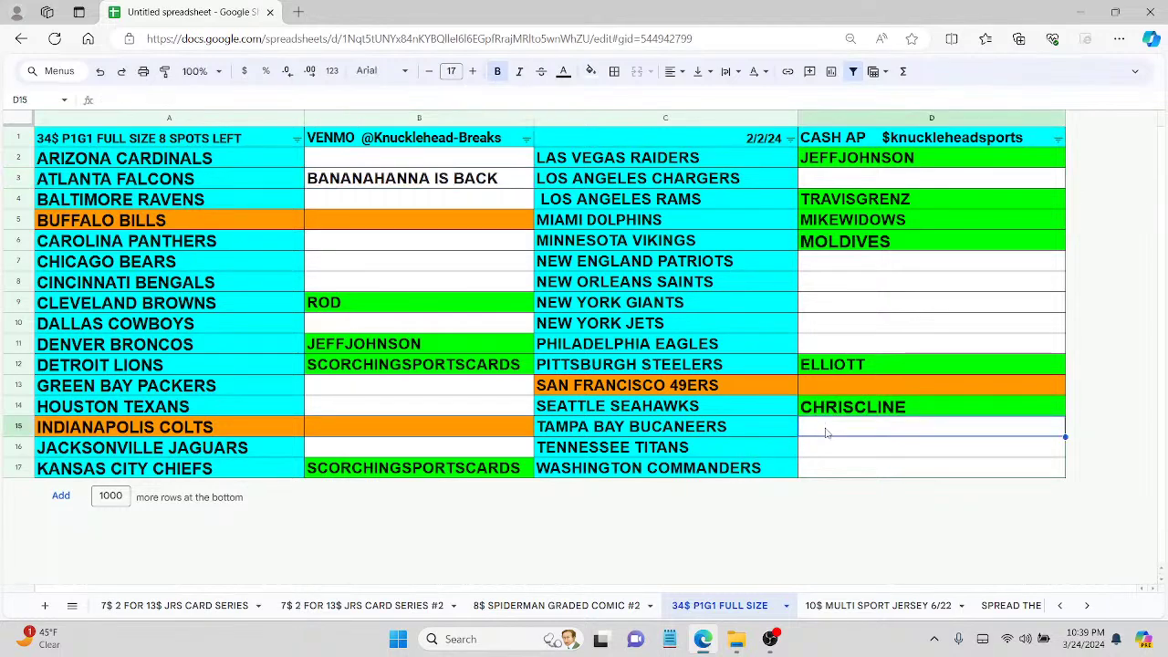
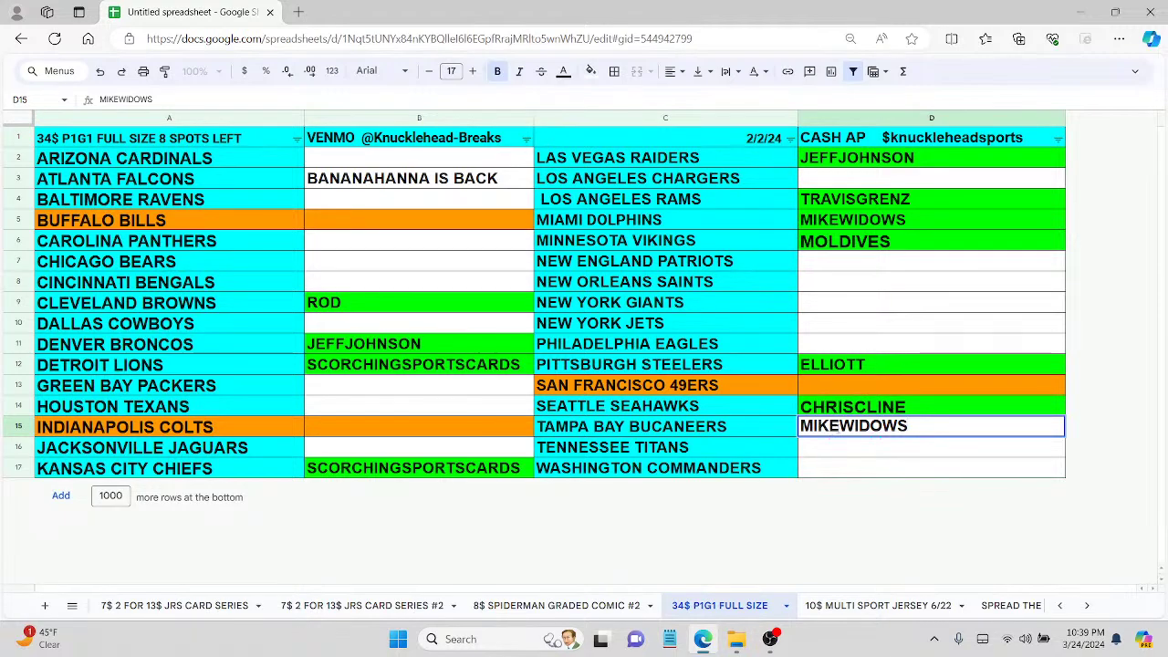
pyautogui.click(845, 345)
pyautogui.write('S')
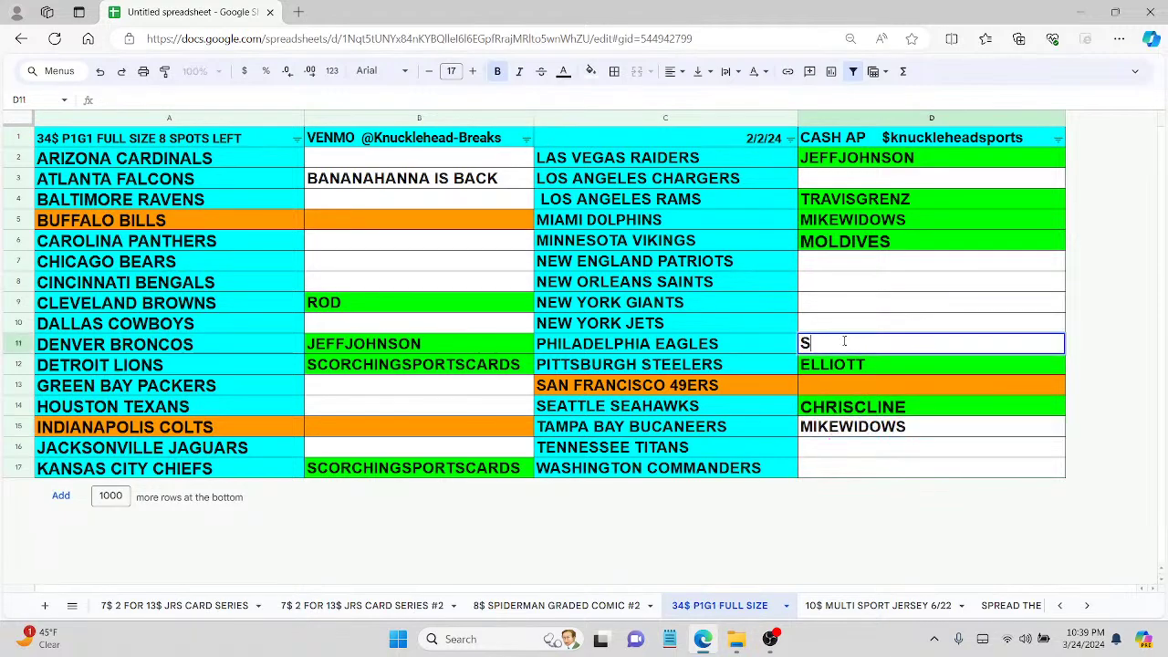
pyautogui.write('.D.PLISSKEN')
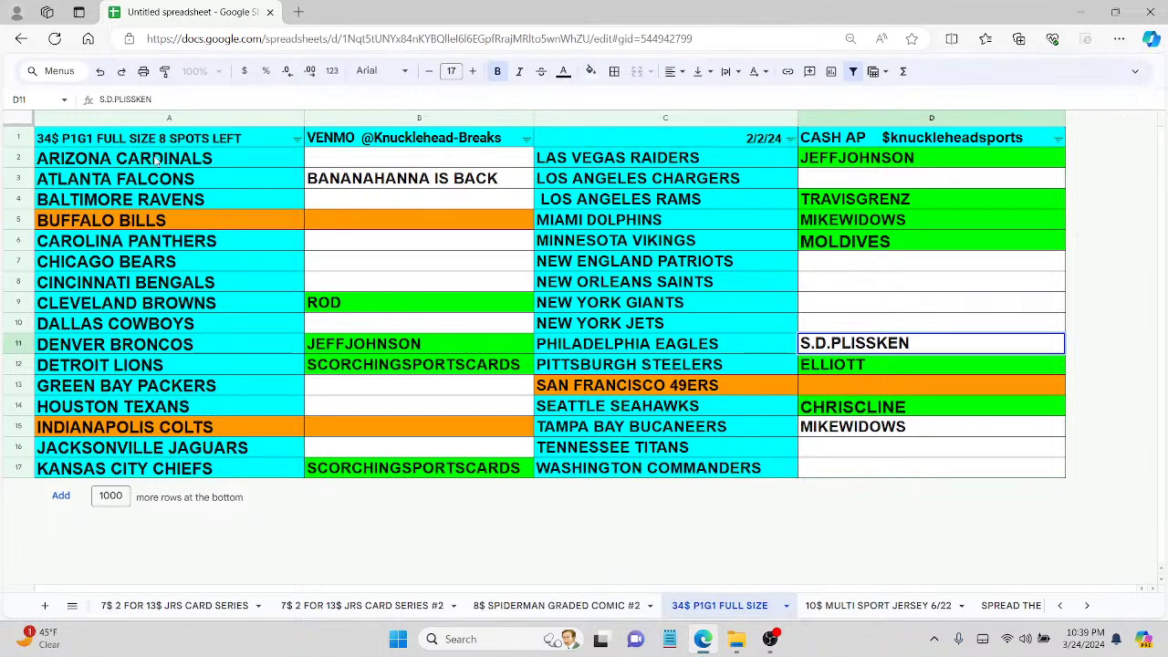
pyautogui.click(320, 197)
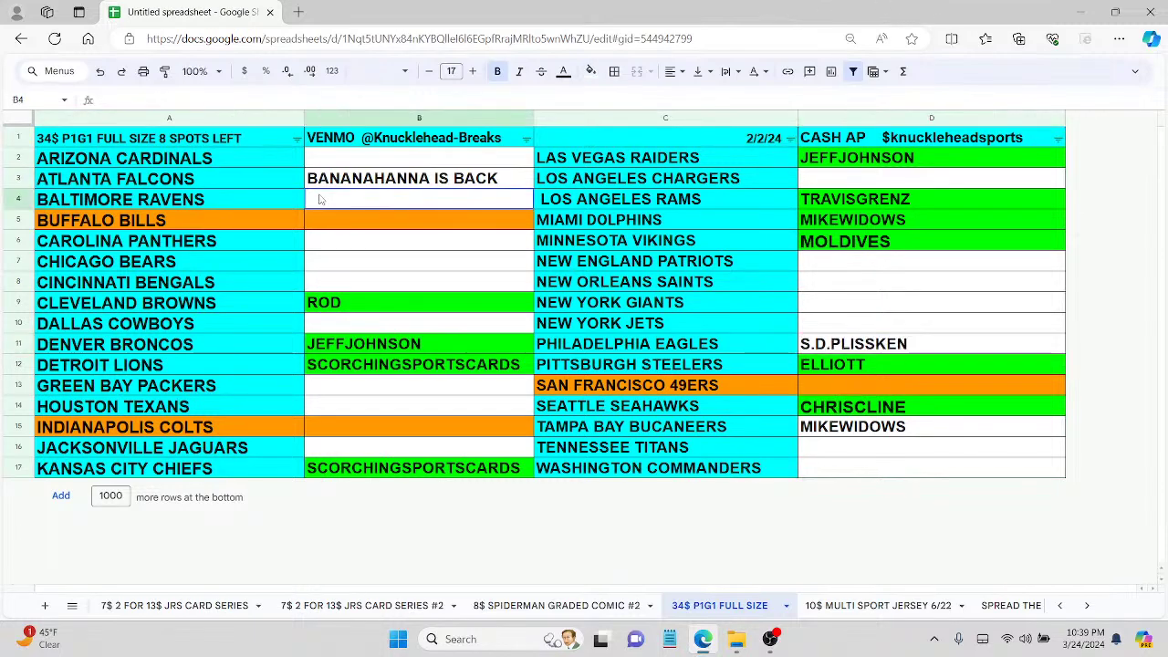
pyautogui.write('TRUT')
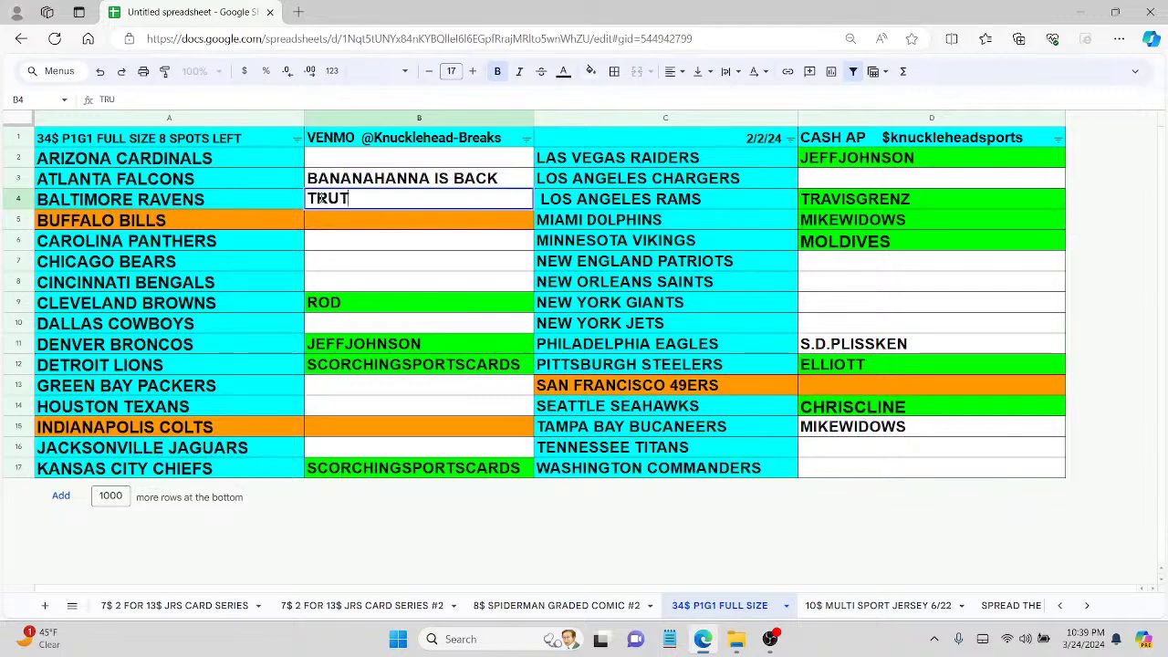
pyautogui.write('H719')
# Fill B3:B4, D11 and D15 green to mark them paid
pyautogui.moveTo(402, 179); pyautogui.dragTo(404, 198)
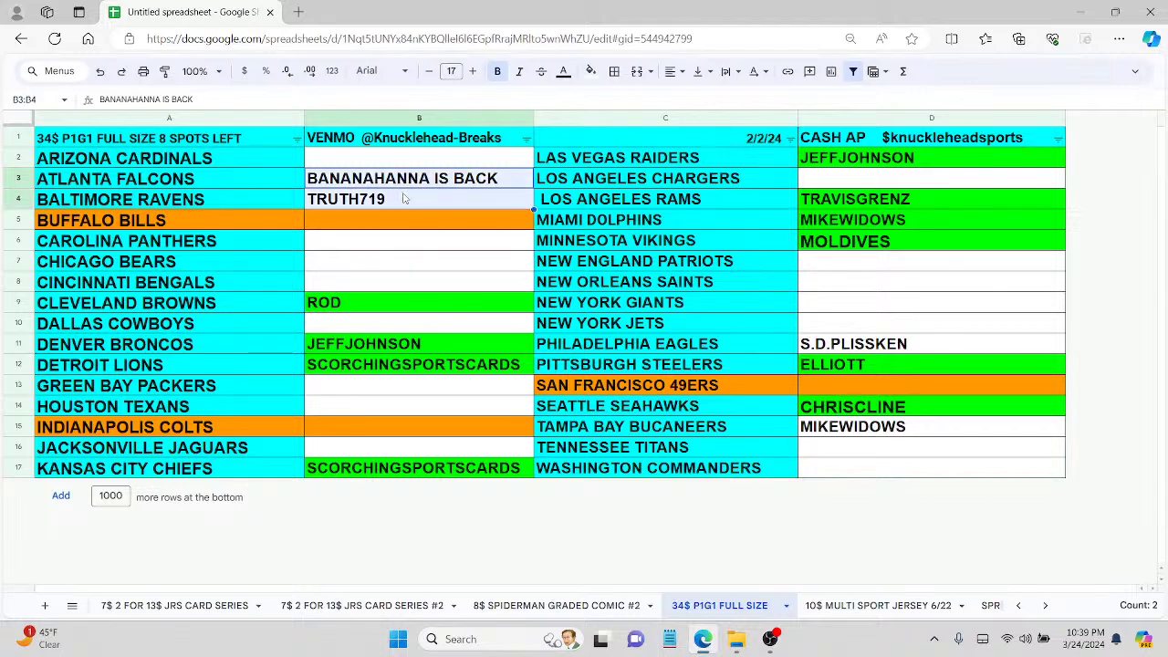
pyautogui.click(591, 72)
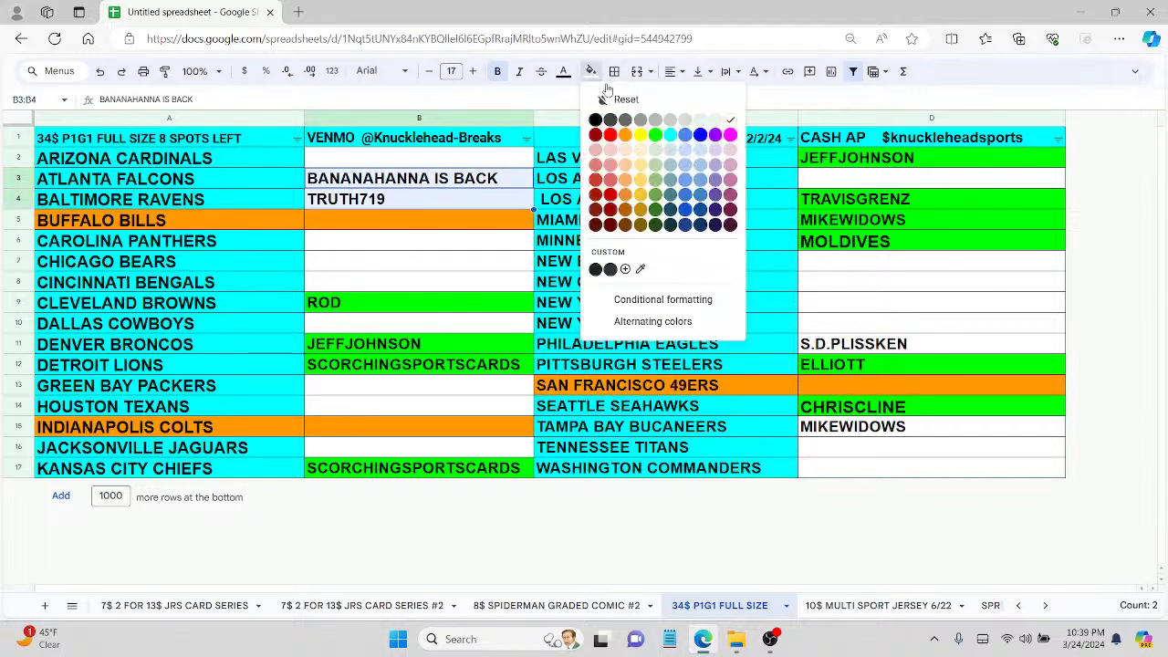
pyautogui.click(656, 135)
pyautogui.click(856, 351)
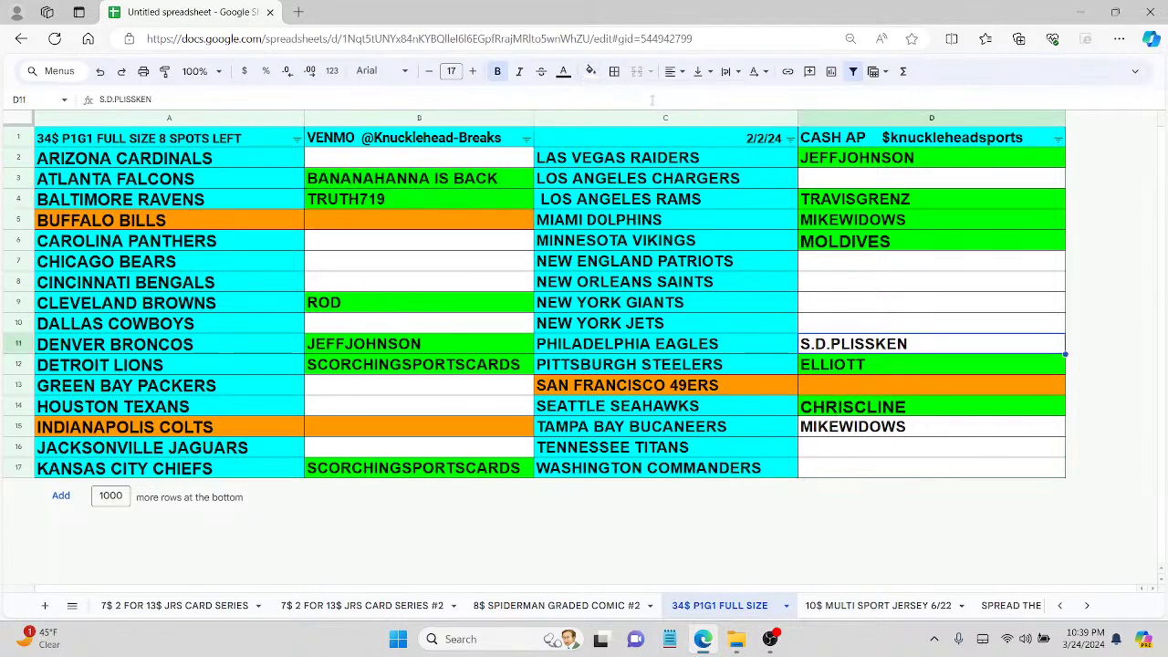
pyautogui.click(588, 71)
pyautogui.click(656, 136)
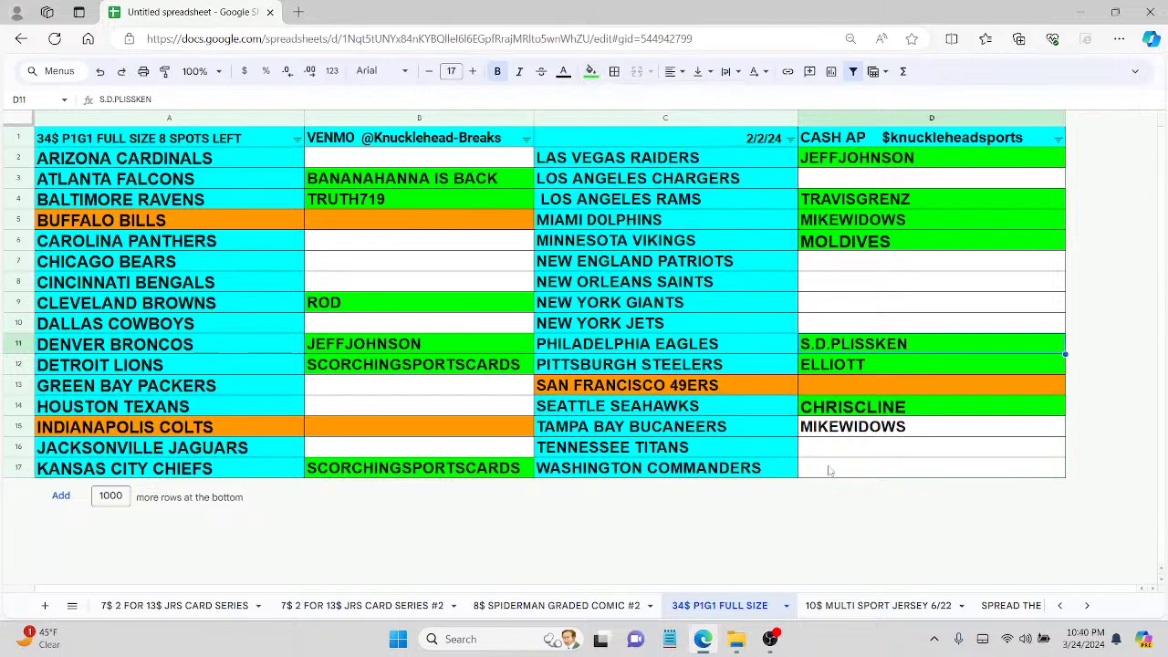
pyautogui.click(849, 426)
pyautogui.click(591, 71)
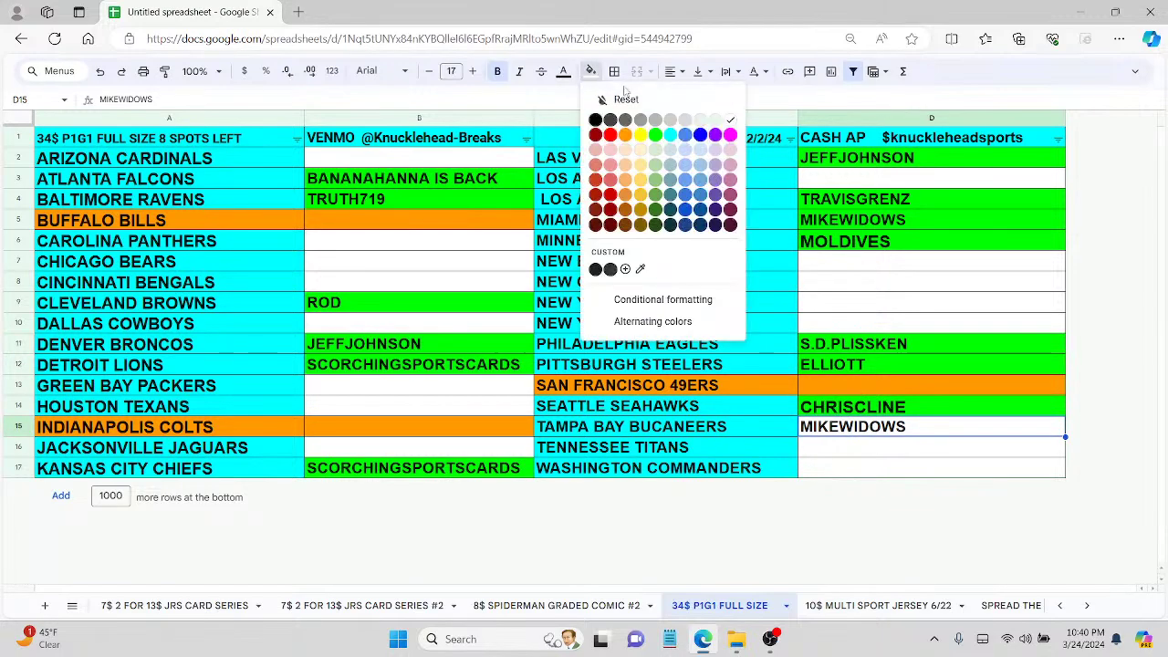
pyautogui.click(653, 135)
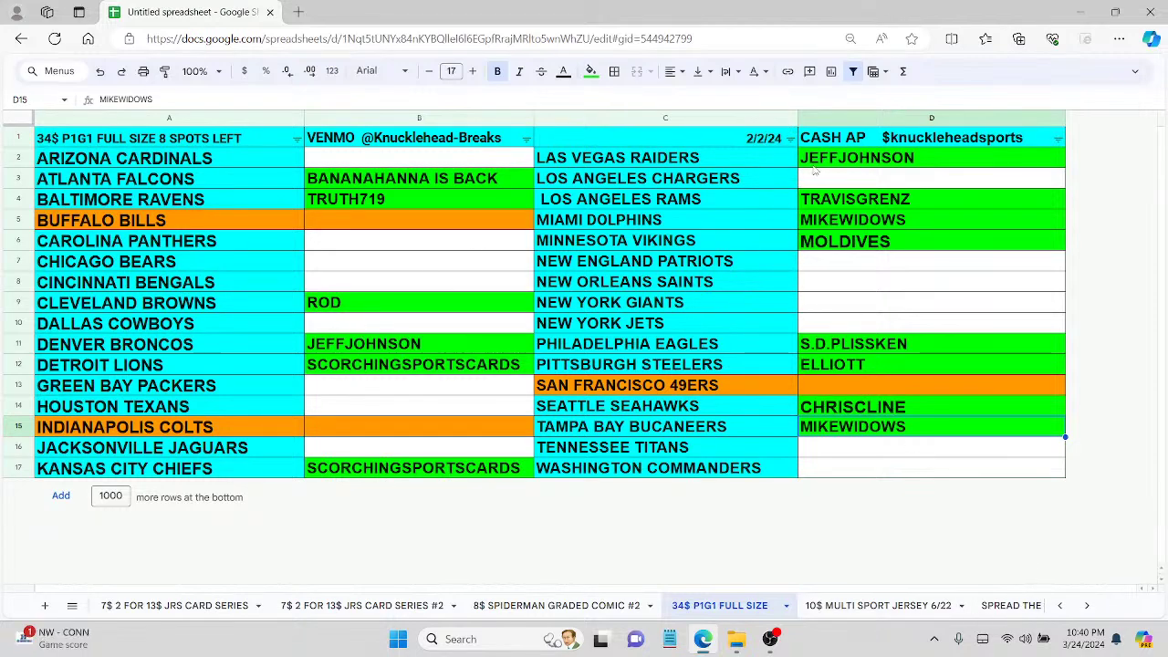
# Change the A1 spots-left count from 8 to 2 and add a buyer in D10
pyautogui.click(162, 141)
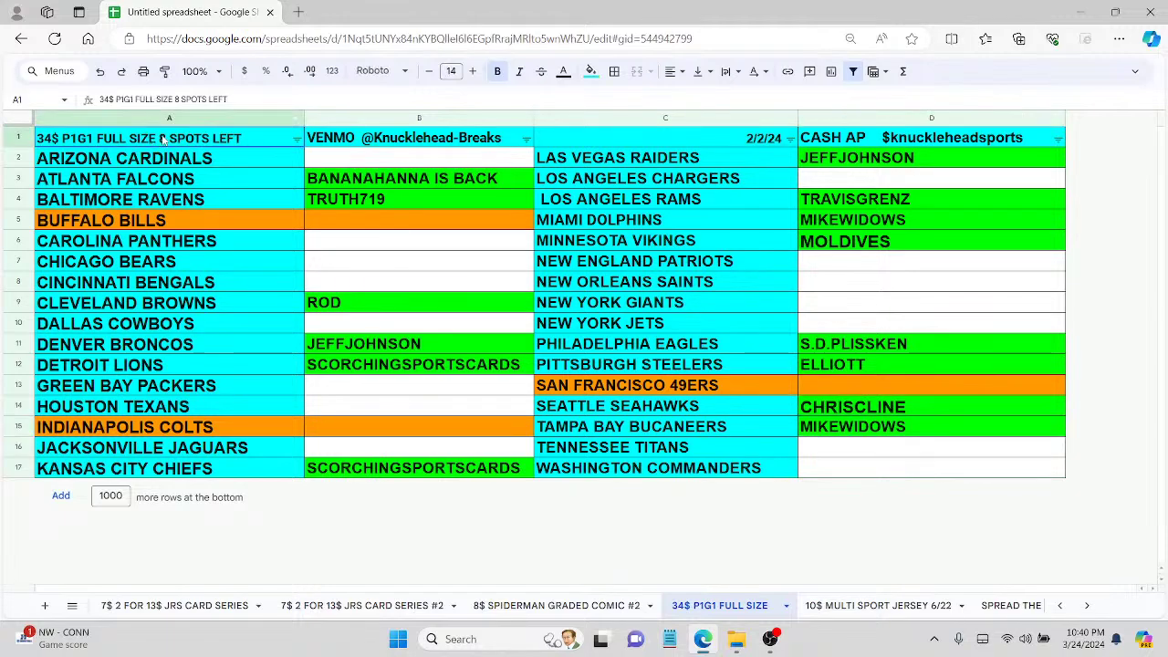
pyautogui.doubleClick(161, 141)
pyautogui.doubleClick(165, 136)
pyautogui.write('2')
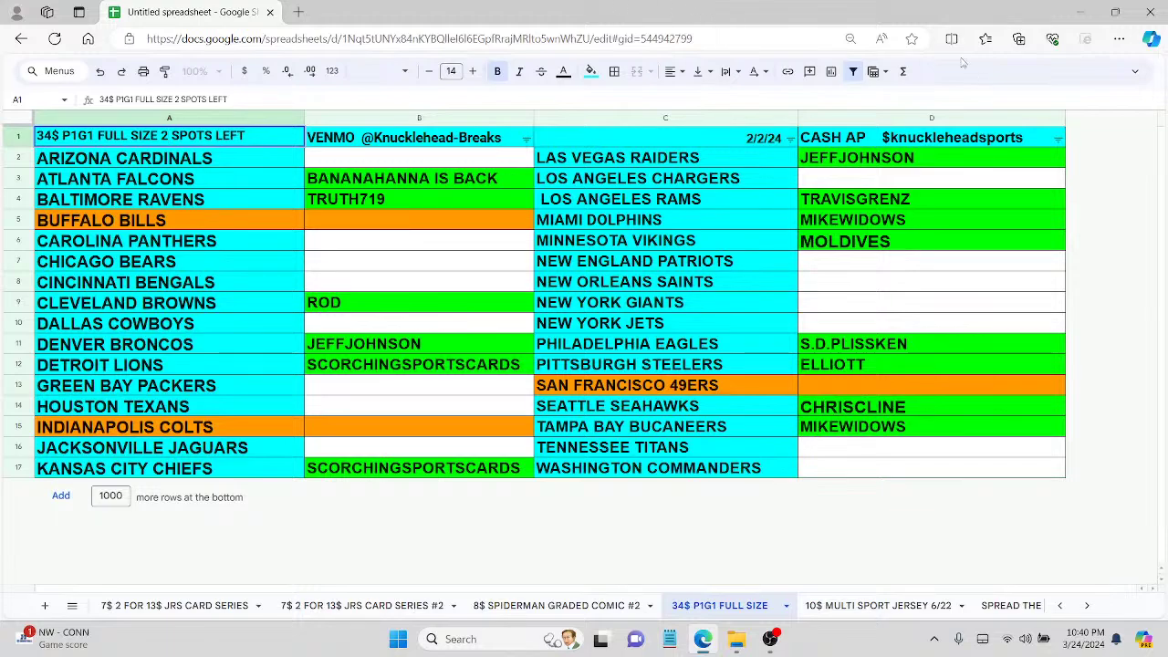
pyautogui.click(865, 327)
pyautogui.write('N')
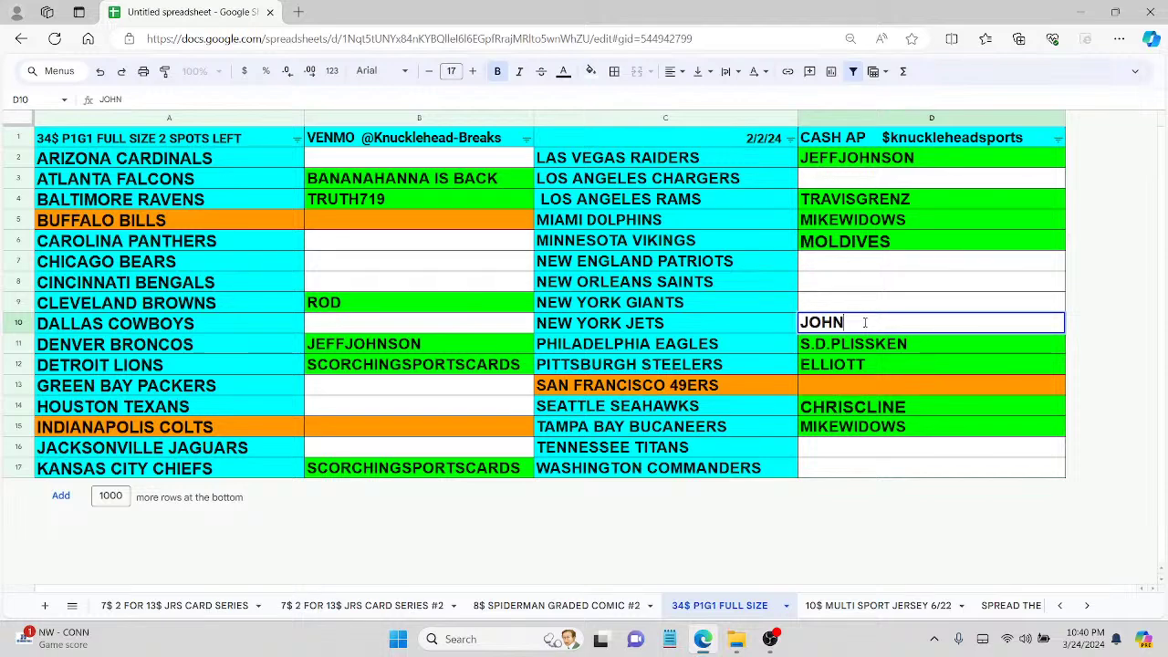
pyautogui.write('VOLLRATH')
# Update the A1 title to read 1 SPOTS LEFT
pyautogui.click(167, 137)
pyautogui.doubleClick(168, 135)
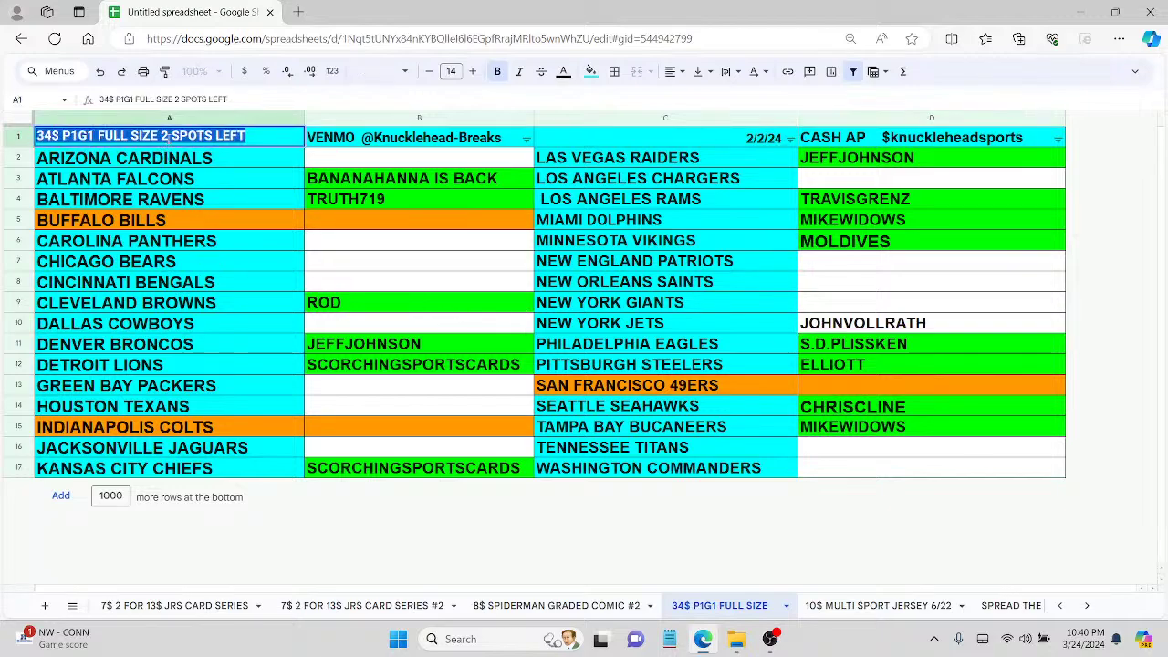
pyautogui.click(169, 135)
pyautogui.write('1')
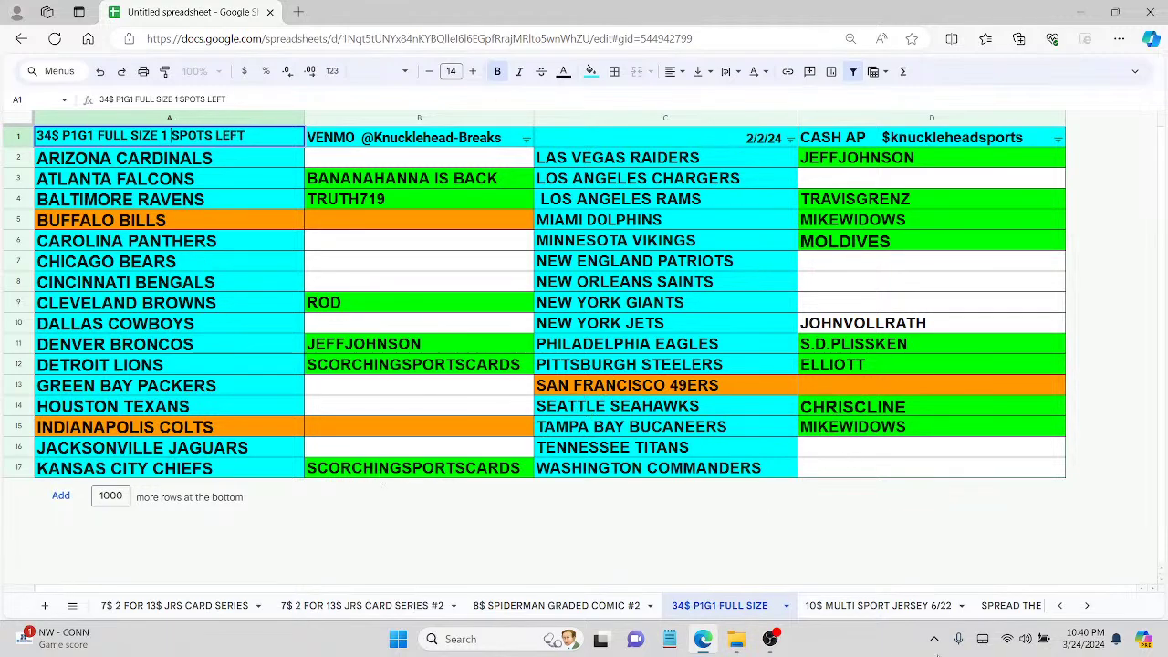
pyautogui.click(879, 605)
# On the jersey 6/22 sheet, enter a buyer in spot D (B5)
pyautogui.click(834, 181)
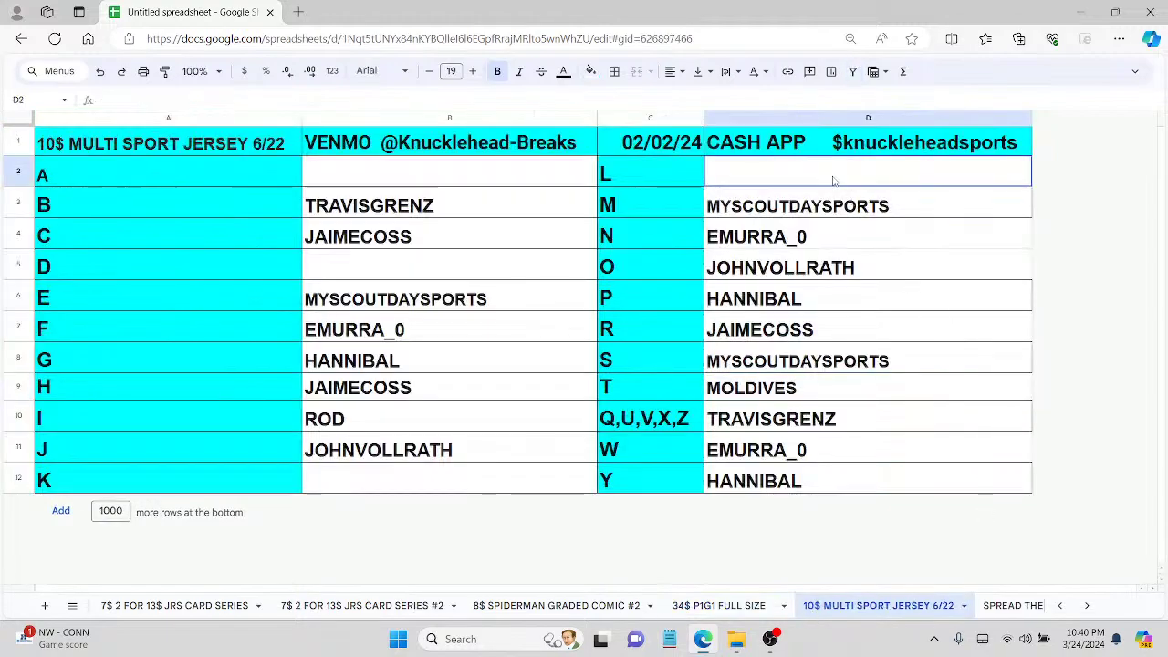
pyautogui.click(391, 266)
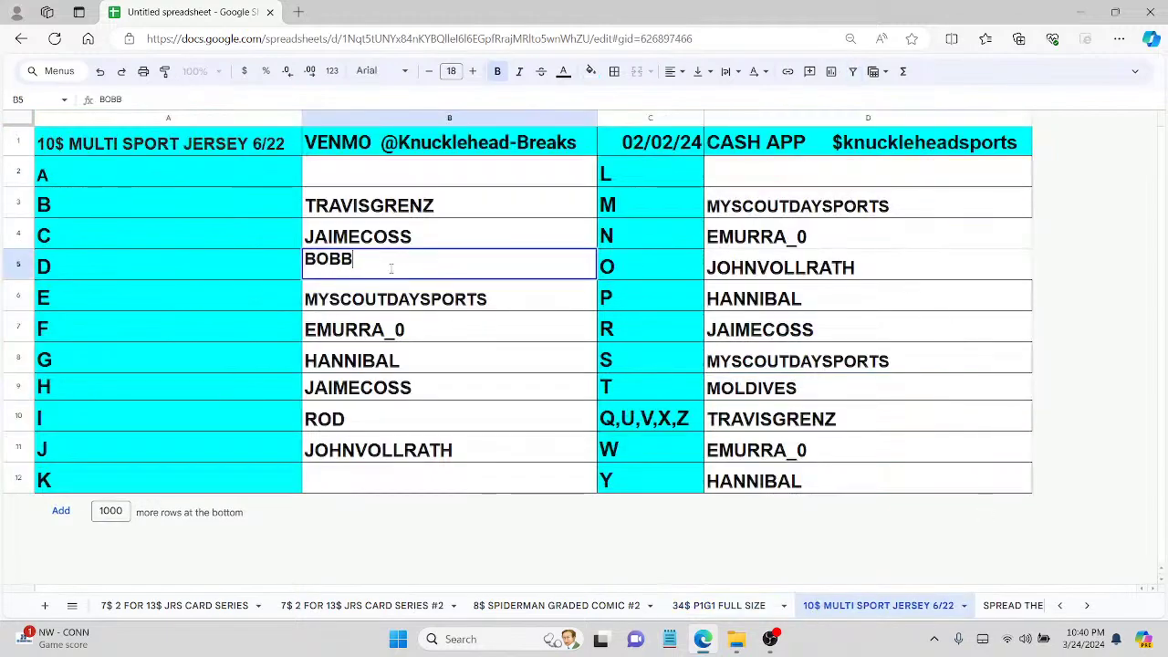
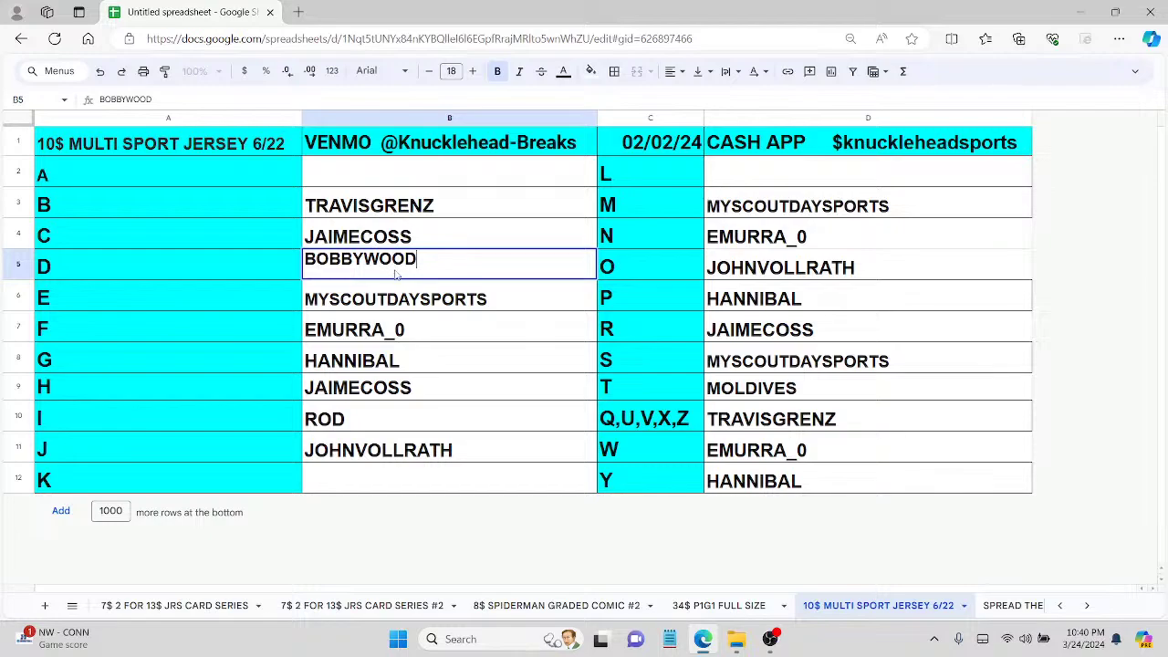
pyautogui.click(639, 482)
# On the 5$ GRADED POKEMON #2 sheet, enter that buyer in D12 and B6
pyautogui.click(1062, 606)
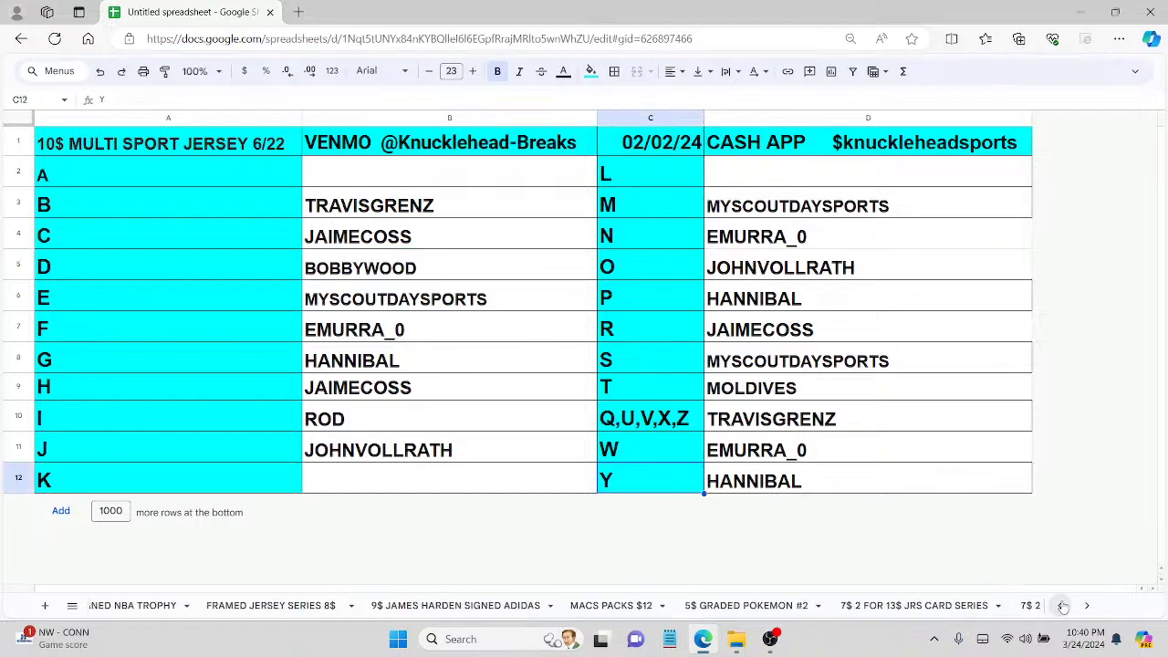
pyautogui.click(1062, 605)
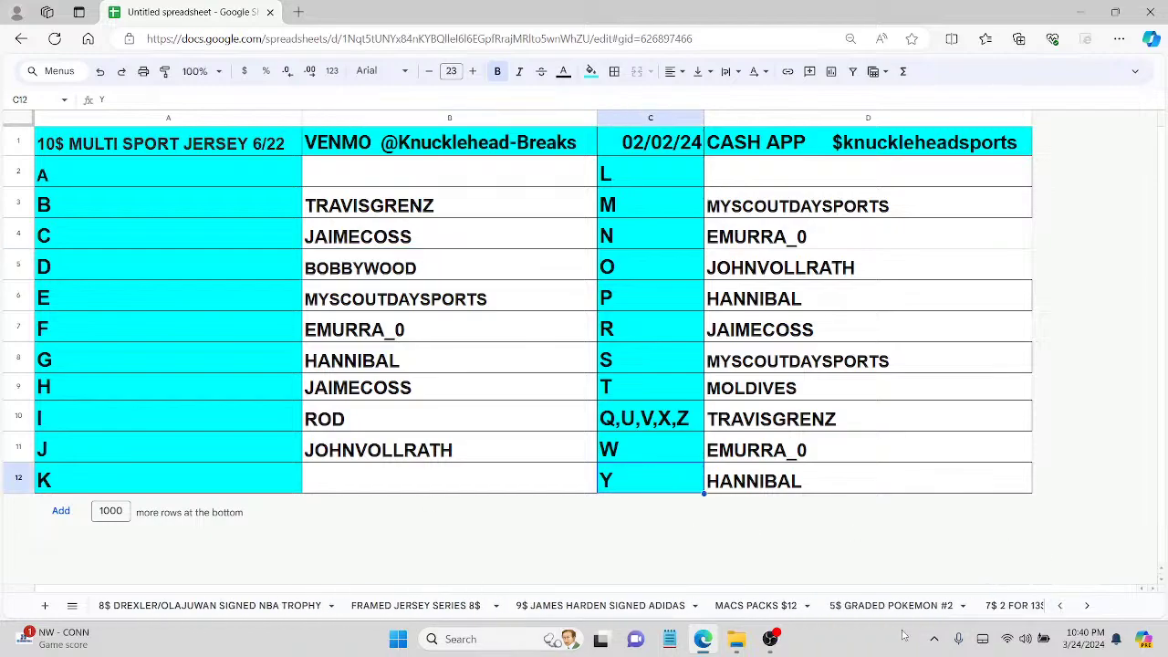
pyautogui.click(891, 605)
pyautogui.click(772, 489)
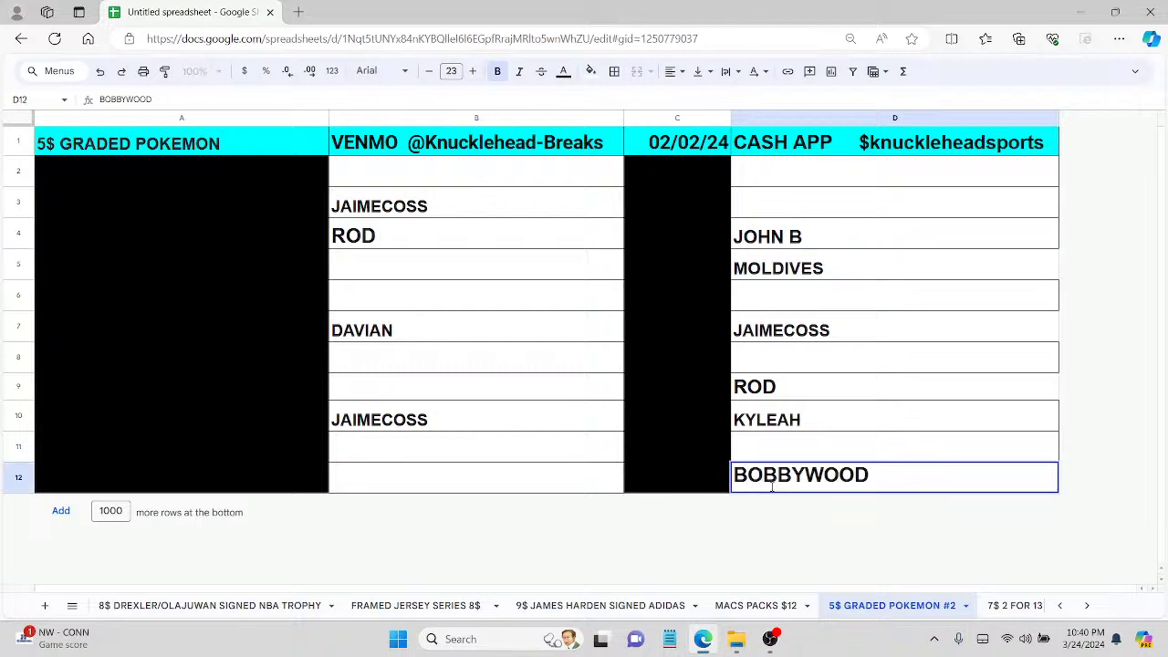
pyautogui.doubleClick(772, 489)
pyautogui.hotkey('ctrl', 'c')
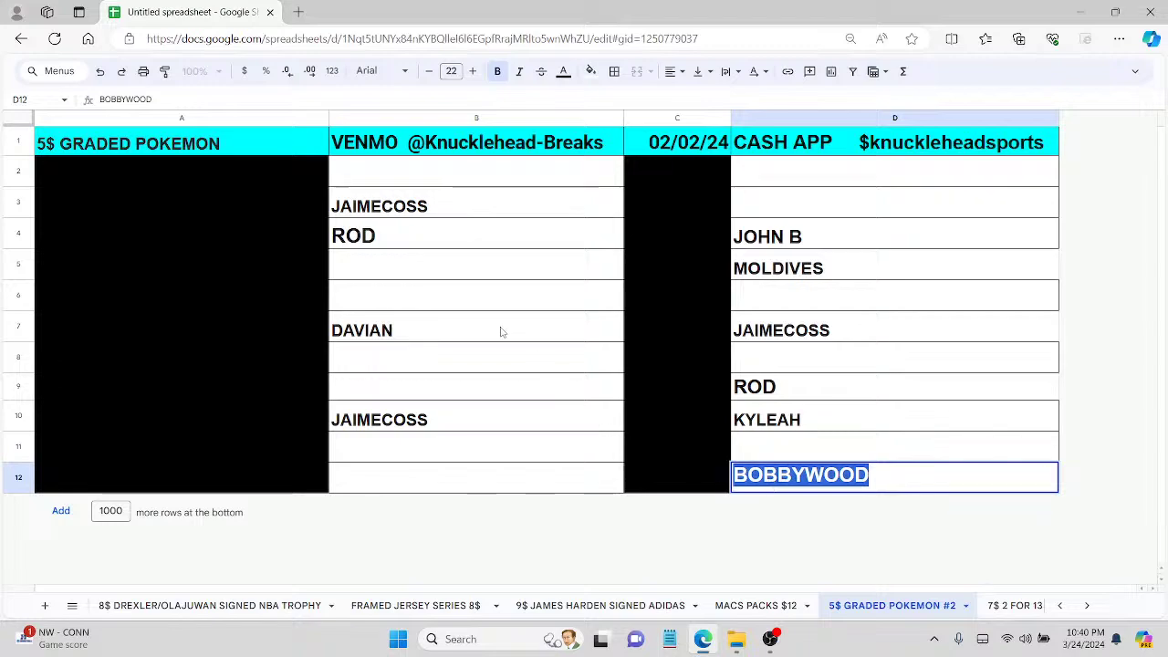
pyautogui.click(454, 298)
pyautogui.hotkey('ctrl', 'v')
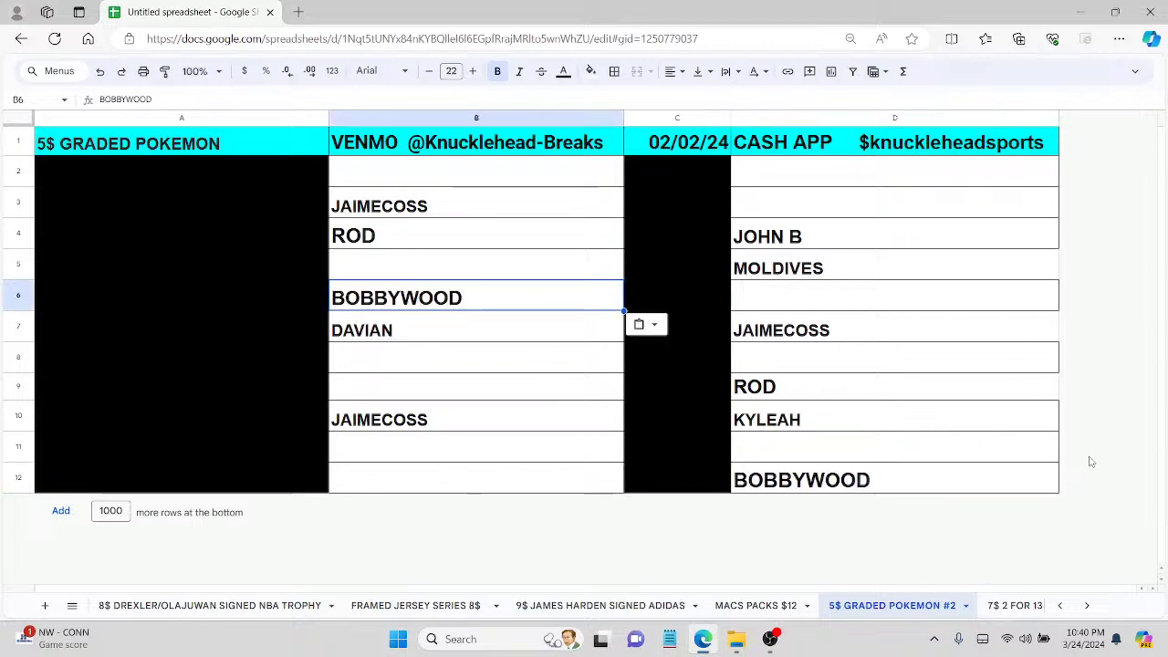
# Paste the same buyer into JRS CARD SERIES #2 spot B3 and the BATS 8$ Reds spot B8
pyautogui.click(1008, 605)
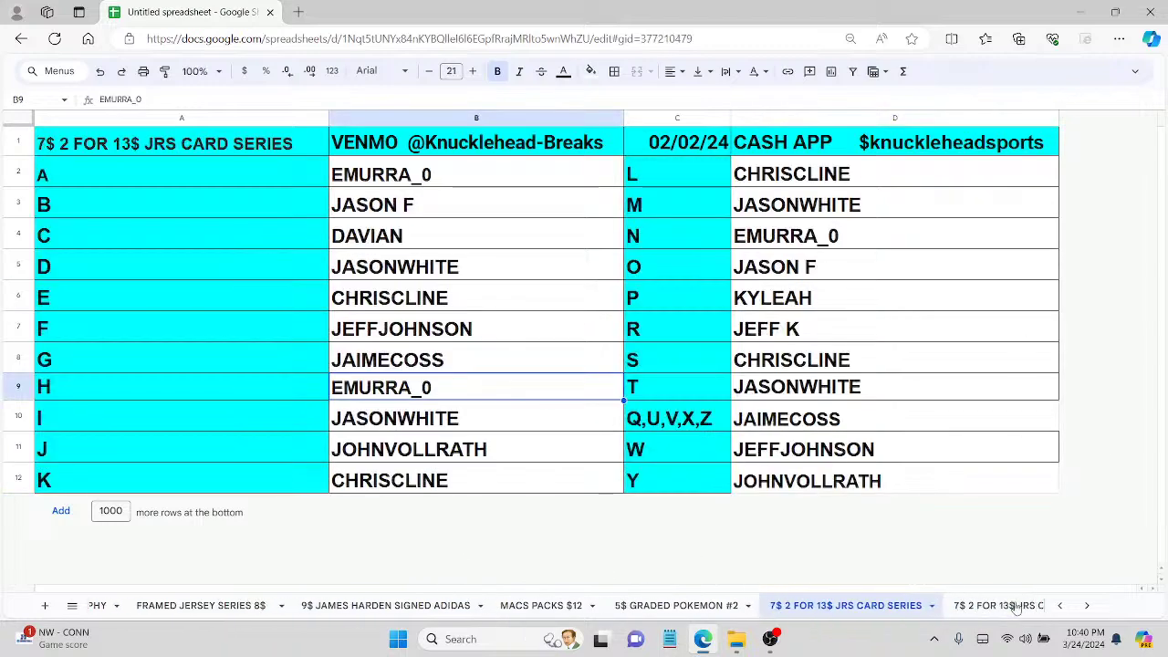
pyautogui.click(981, 605)
pyautogui.click(444, 215)
pyautogui.hotkey('ctrl', 'v')
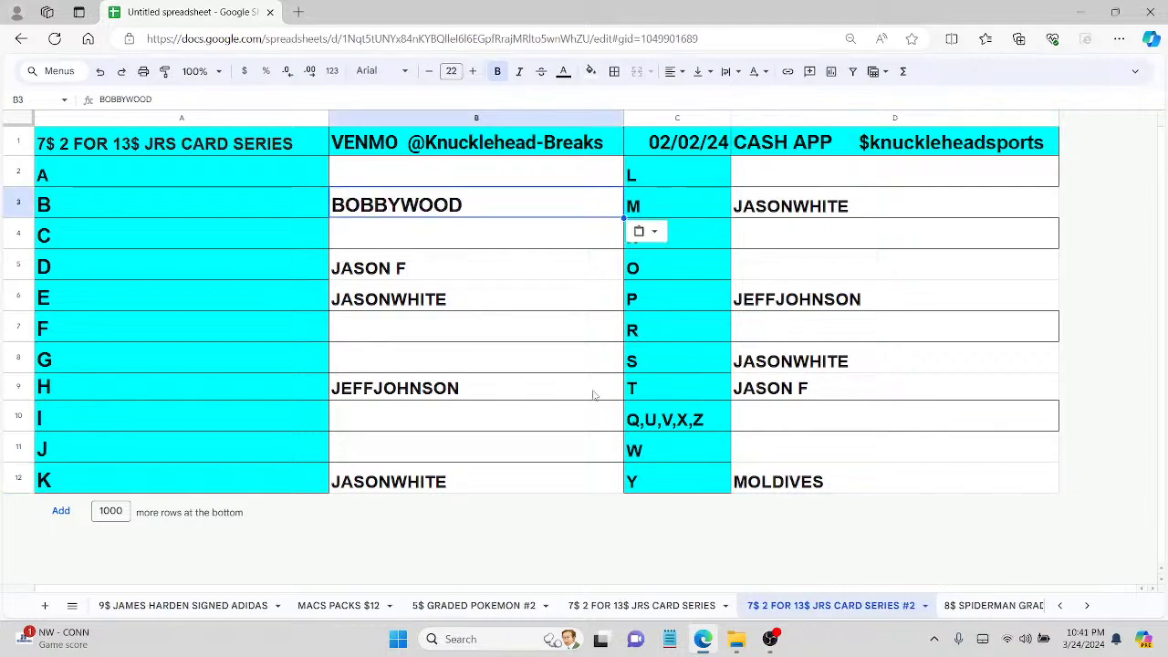
pyautogui.click(1062, 605)
pyautogui.click(1063, 606)
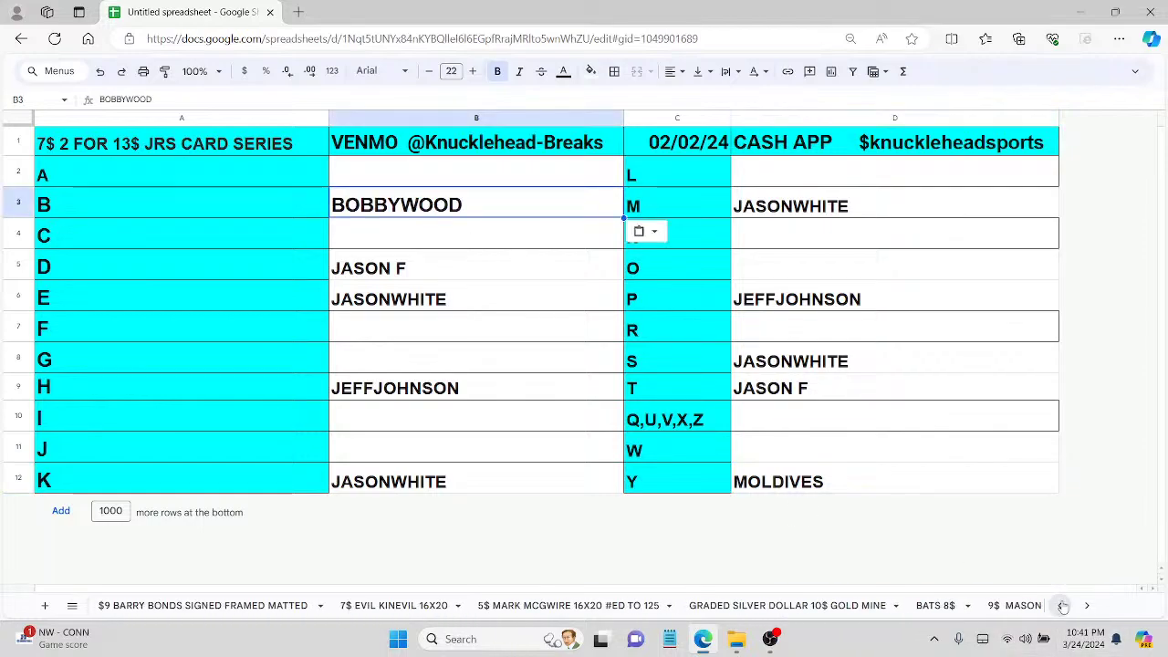
pyautogui.click(936, 605)
pyautogui.click(333, 306)
pyautogui.hotkey('ctrl', 'v')
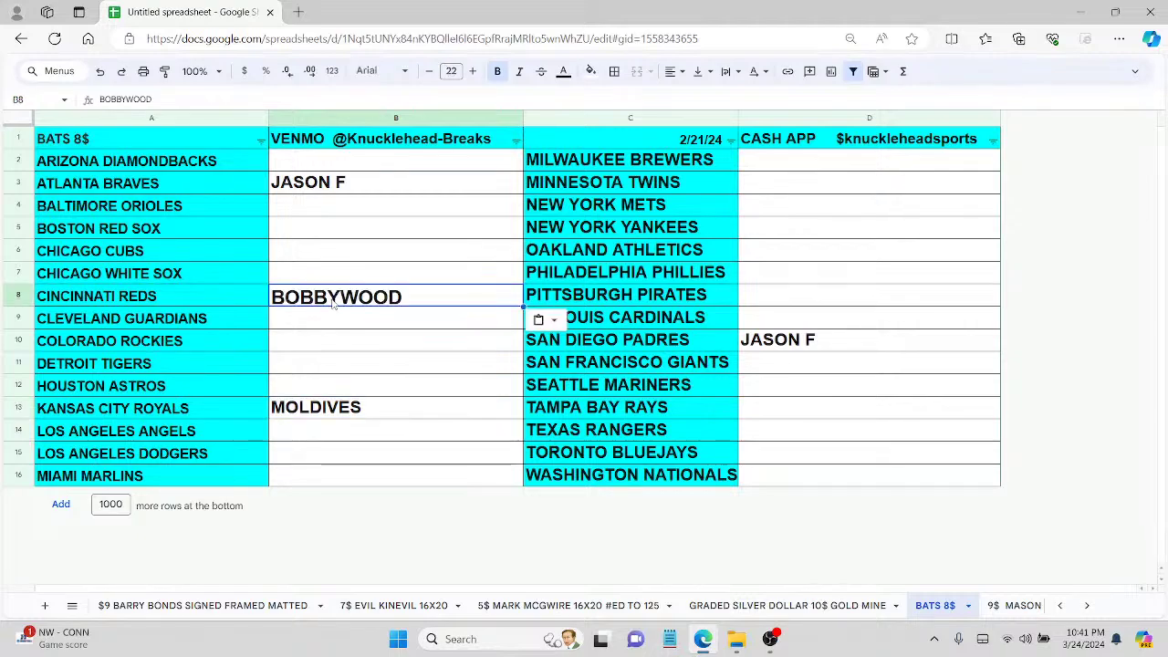
# Back on the jersey 6/22 sheet, enter a buyer in spot L (D2)
pyautogui.click(1086, 606)
pyautogui.click(1087, 606)
pyautogui.click(1086, 606)
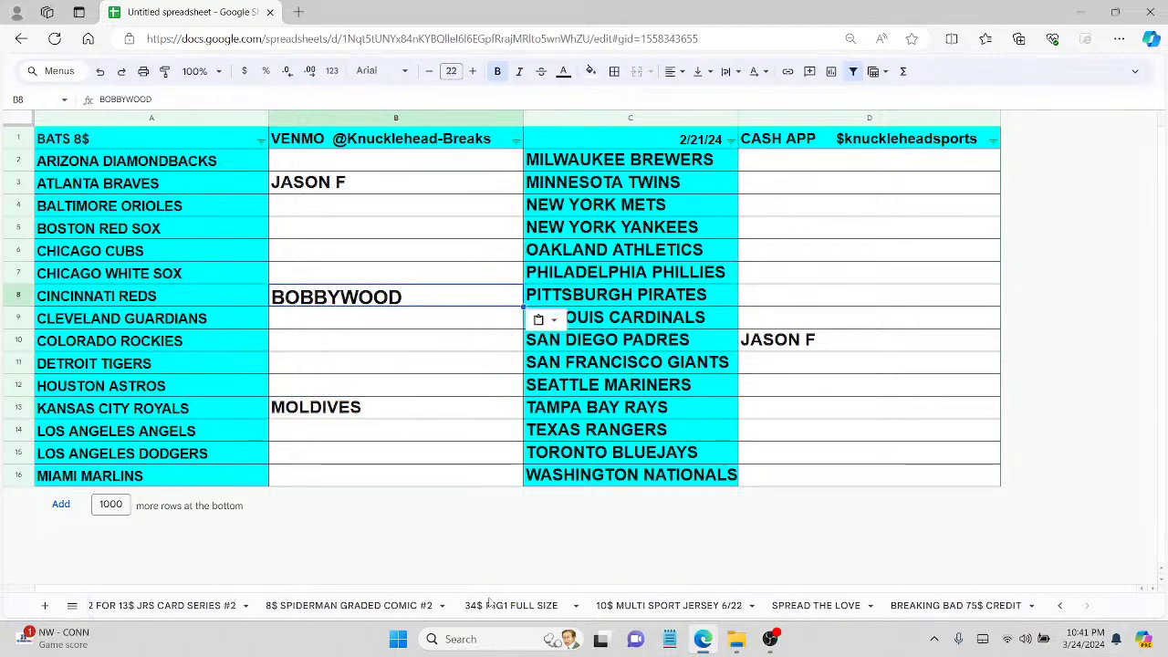
pyautogui.click(657, 605)
pyautogui.click(732, 181)
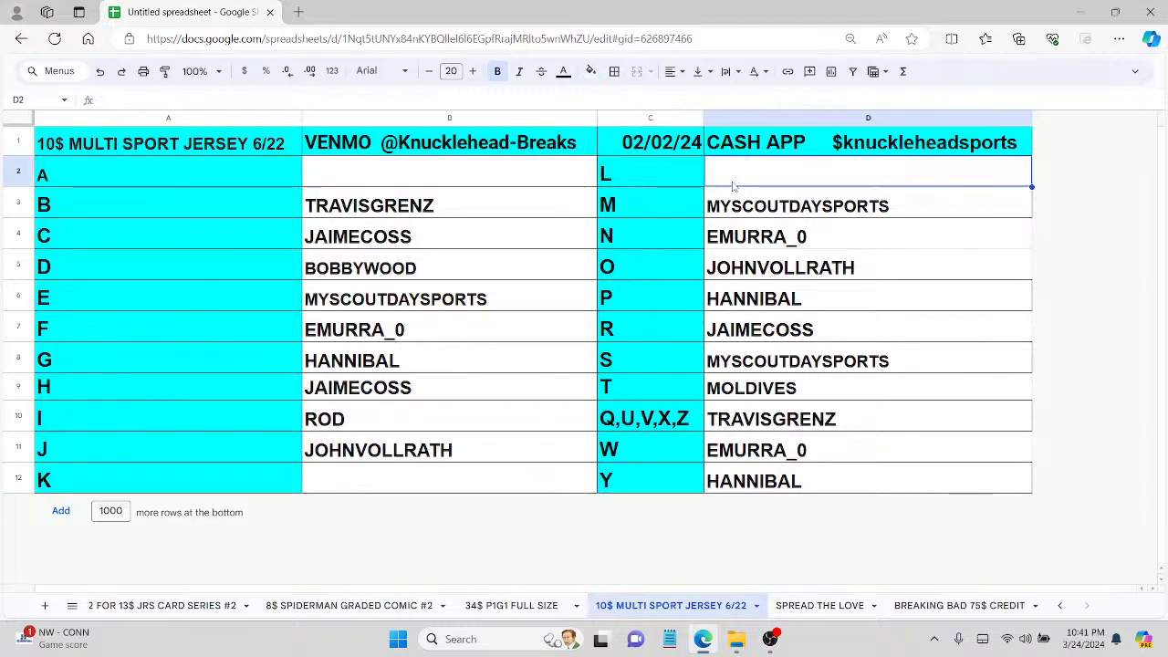
pyautogui.write('TRUTH')
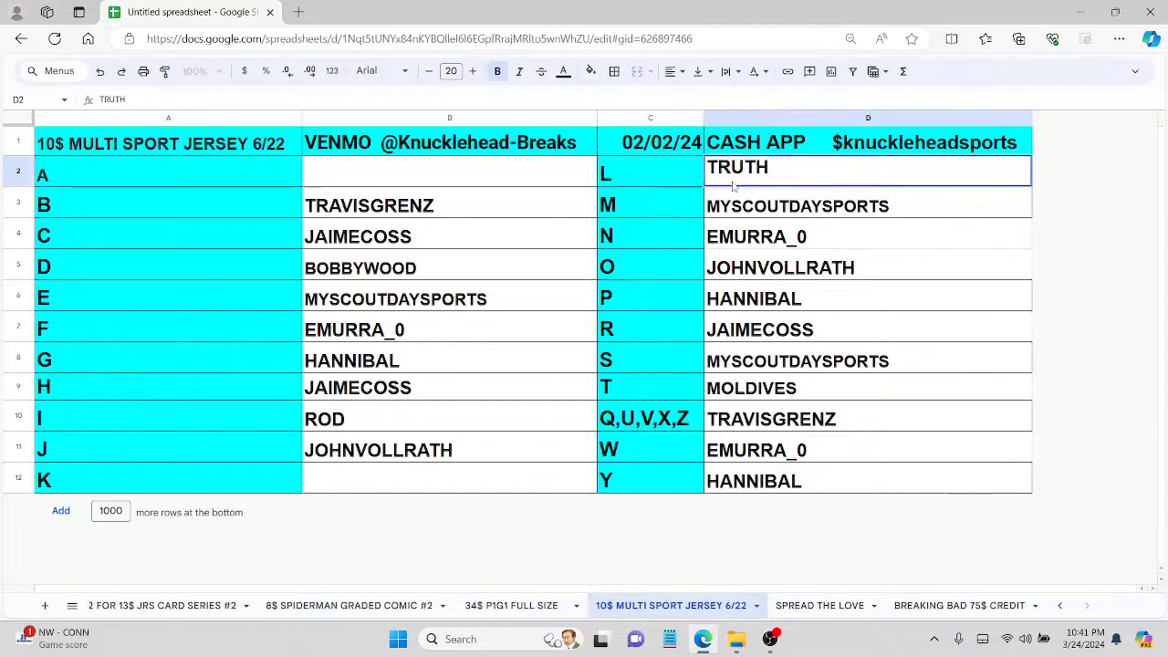
pyautogui.write('719')
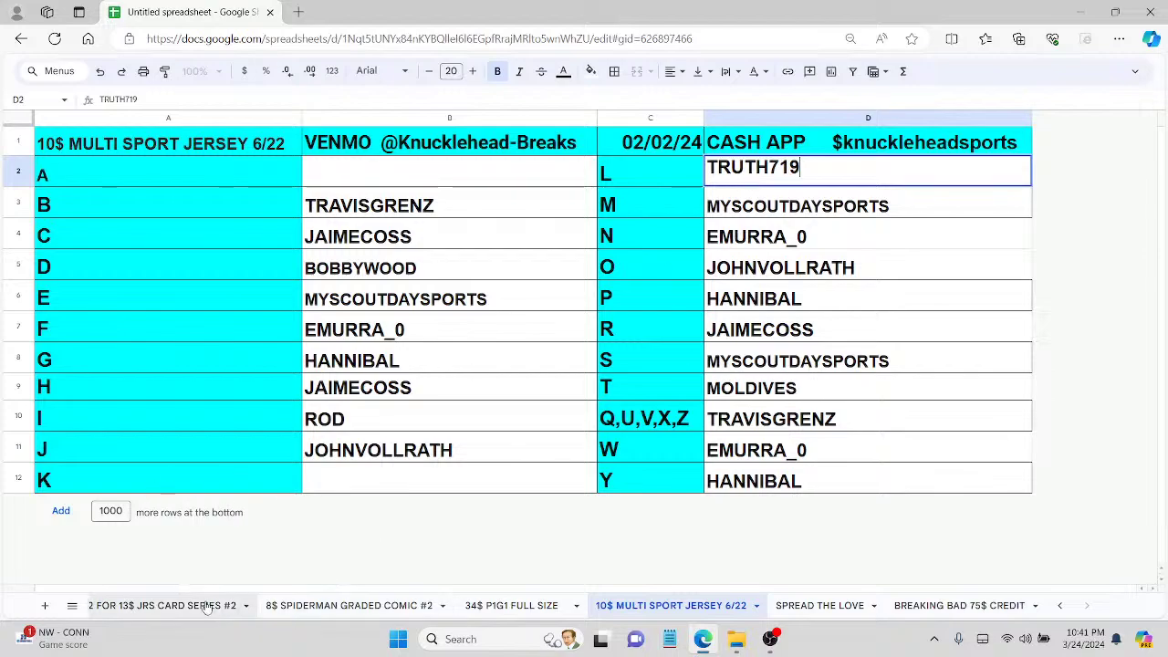
# Enter a buyer for team I on the 7$ 2 FOR 13$ JRS CARD SERIES #2 sheet
pyautogui.click(164, 605)
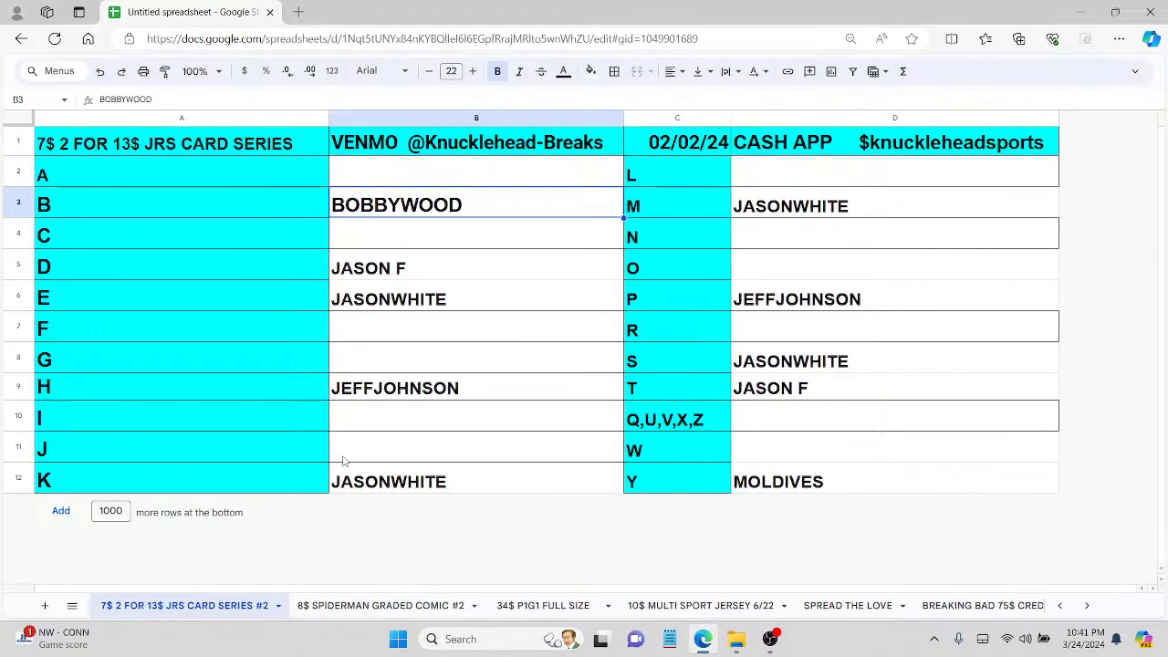
pyautogui.click(395, 421)
pyautogui.write('ROD')
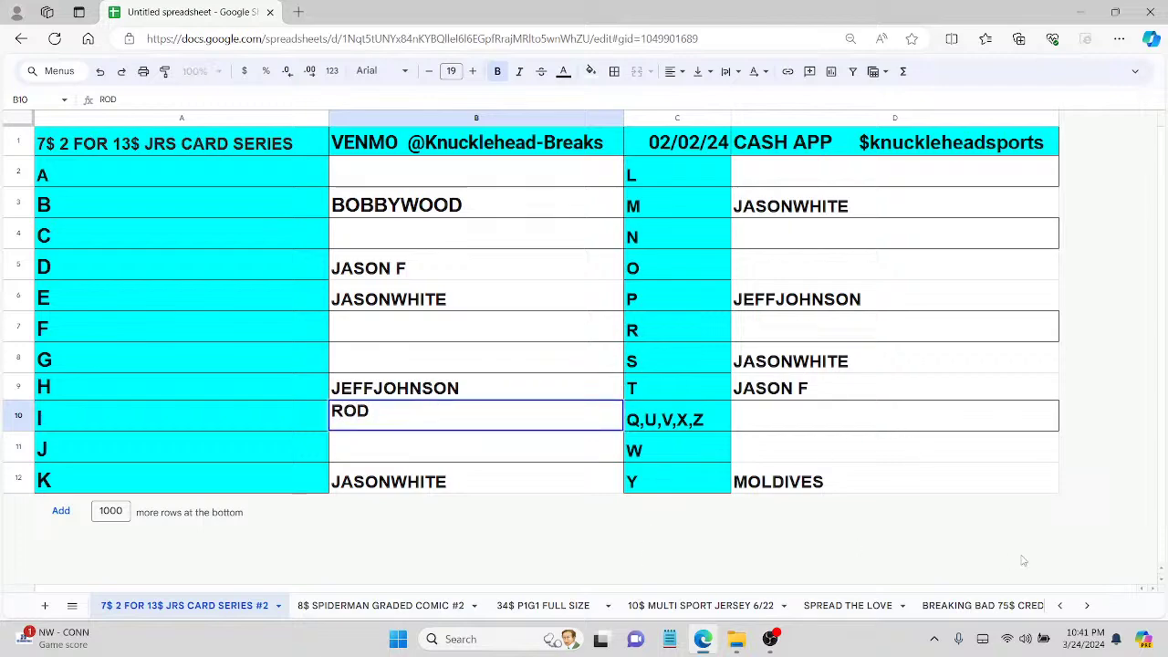
pyautogui.click(1022, 606)
# On the 24$ P1G1 HAT TRICK sheet, enter buyers in the Rangers (D5), Devils (D3) and Blackhawks (B8) spots
pyautogui.click(1057, 606)
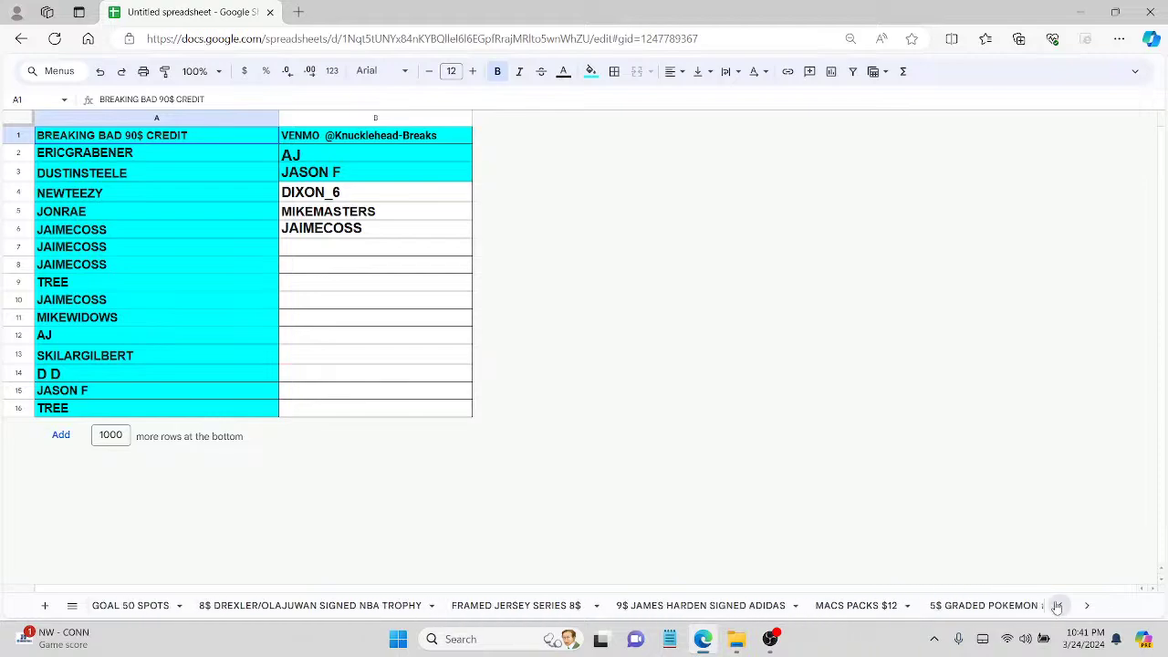
pyautogui.click(1057, 607)
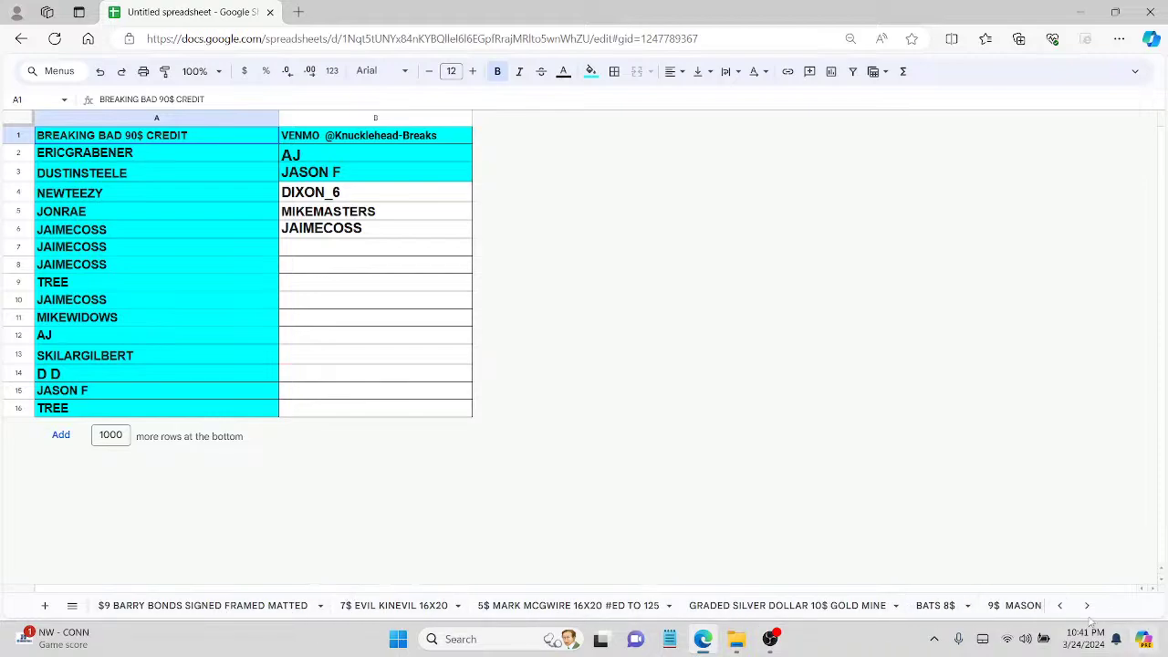
pyautogui.click(1059, 606)
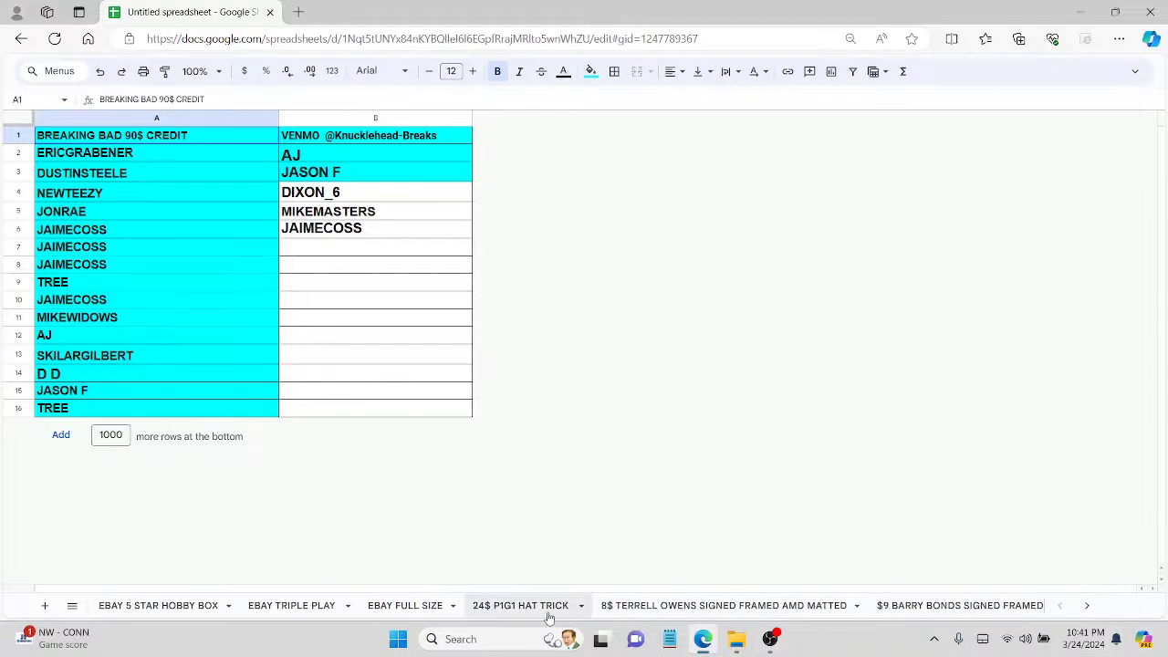
pyautogui.click(538, 606)
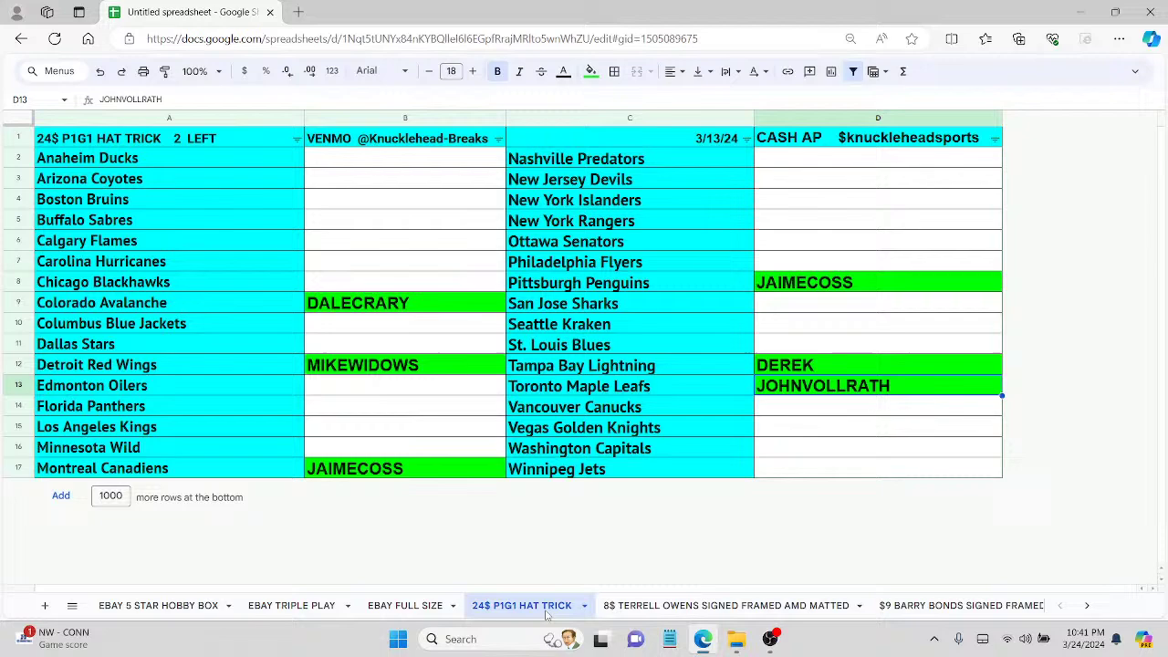
pyautogui.click(797, 224)
pyautogui.write('TRUTH')
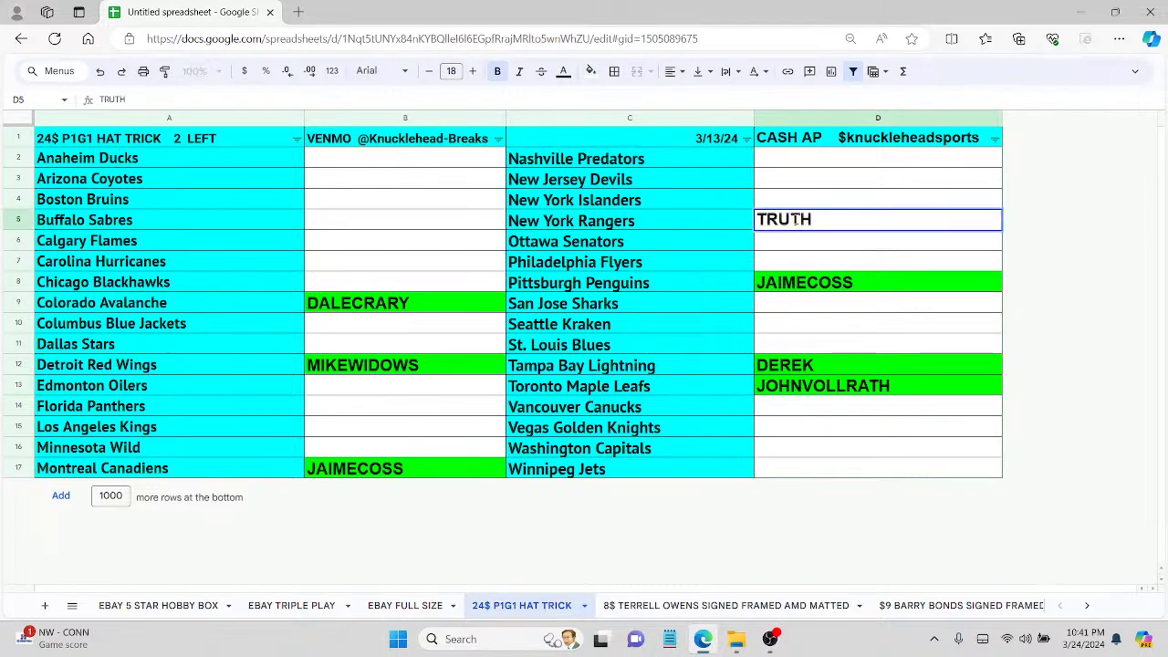
pyautogui.write('719')
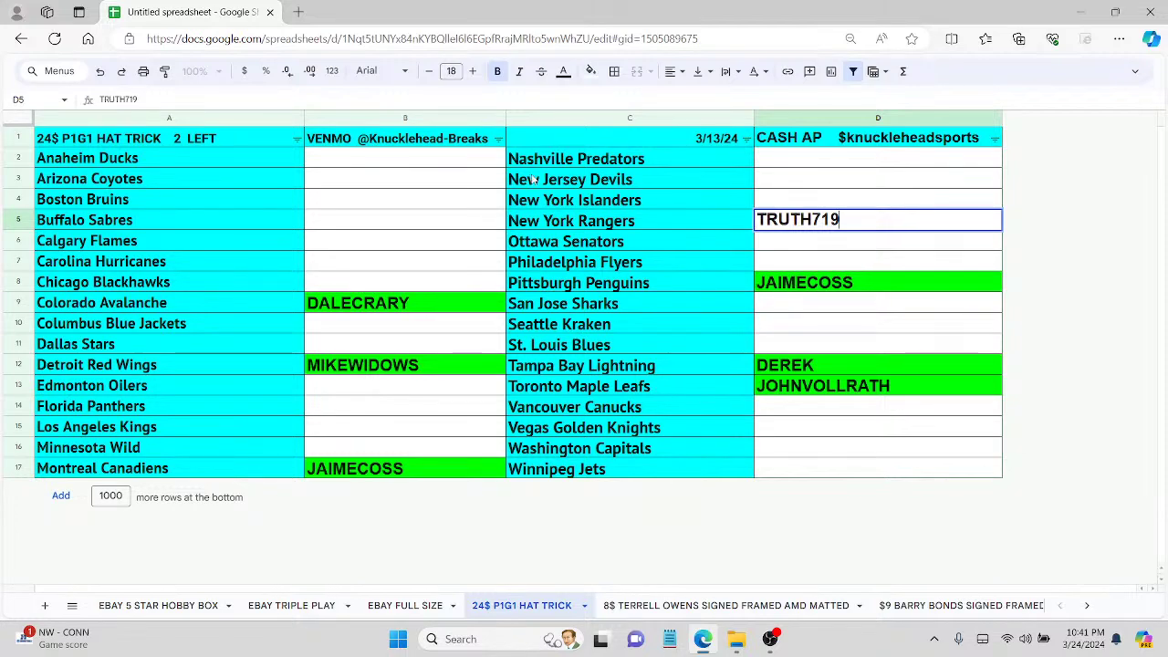
pyautogui.click(787, 177)
pyautogui.write('DEREK')
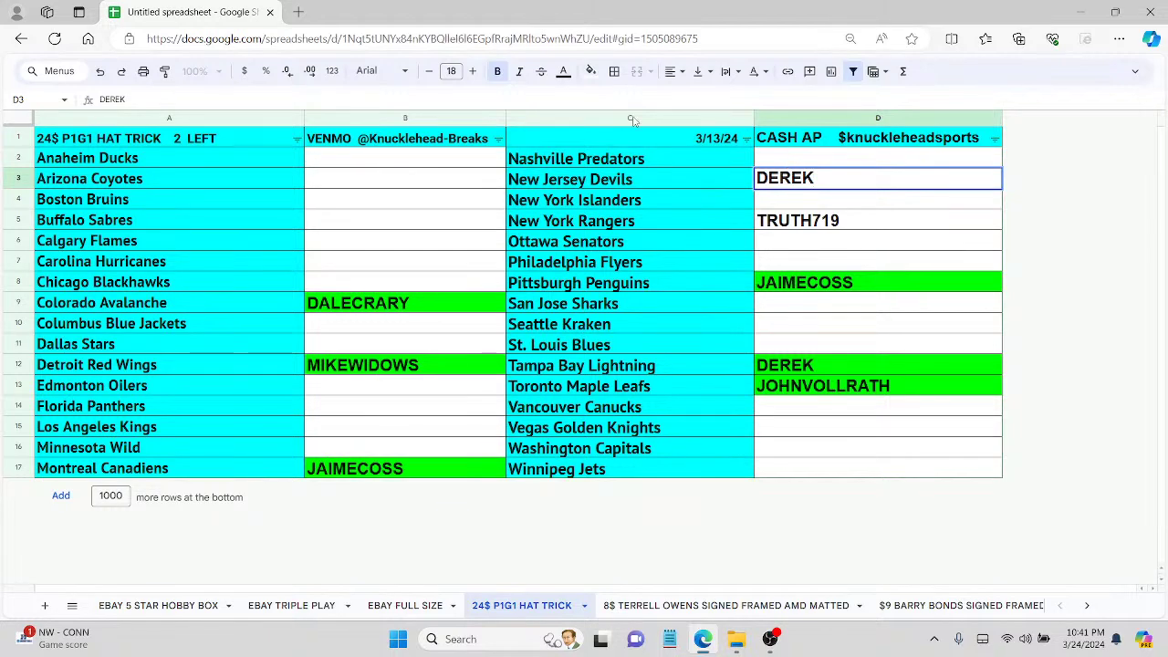
pyautogui.click(313, 283)
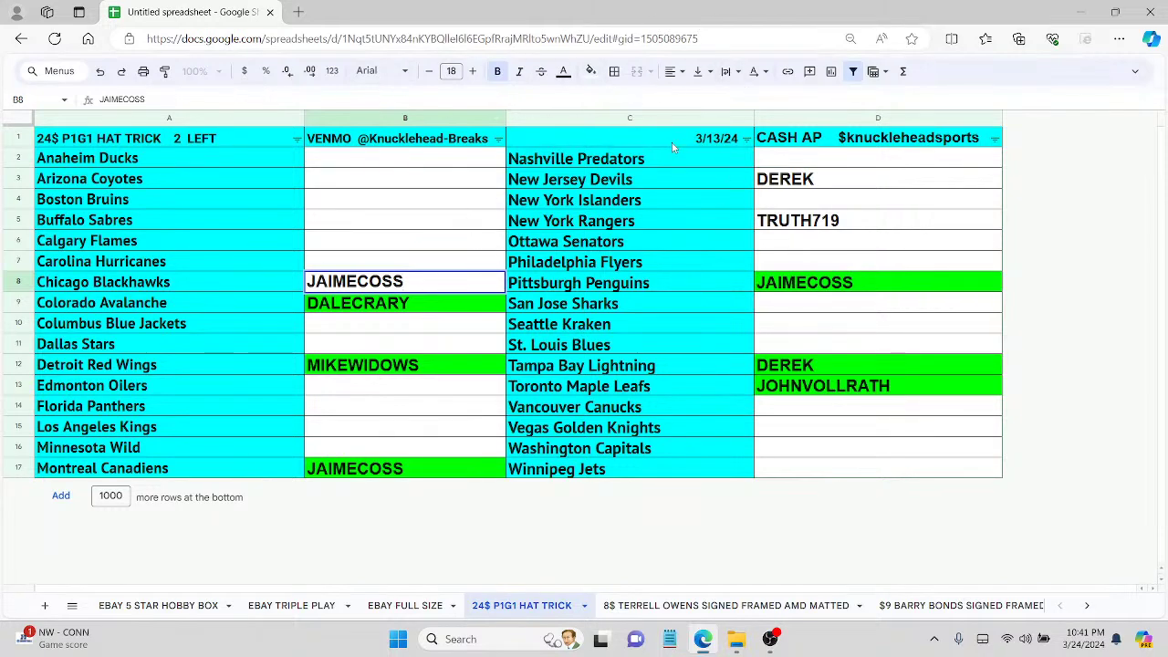
# Fill the Devils, Rangers and Blackhawks spots green, undoing a stray fill on the empty Islanders spot
pyautogui.moveTo(787, 177); pyautogui.dragTo(801, 228)
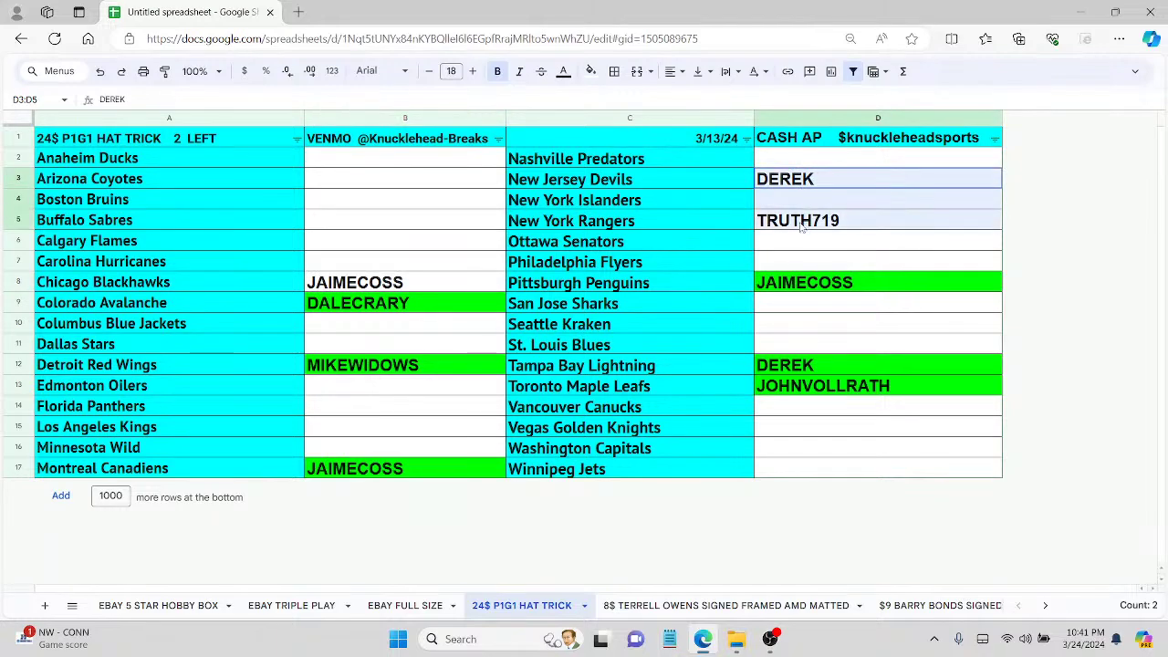
pyautogui.click(591, 71)
pyautogui.click(656, 137)
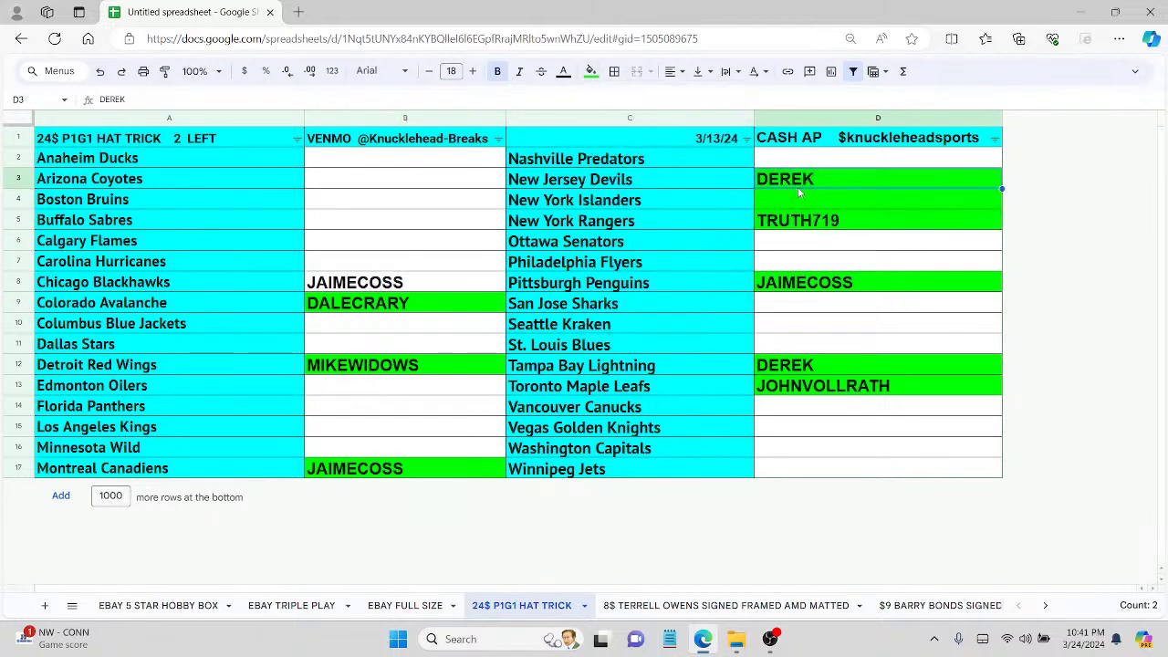
pyautogui.click(815, 228)
pyautogui.click(817, 248)
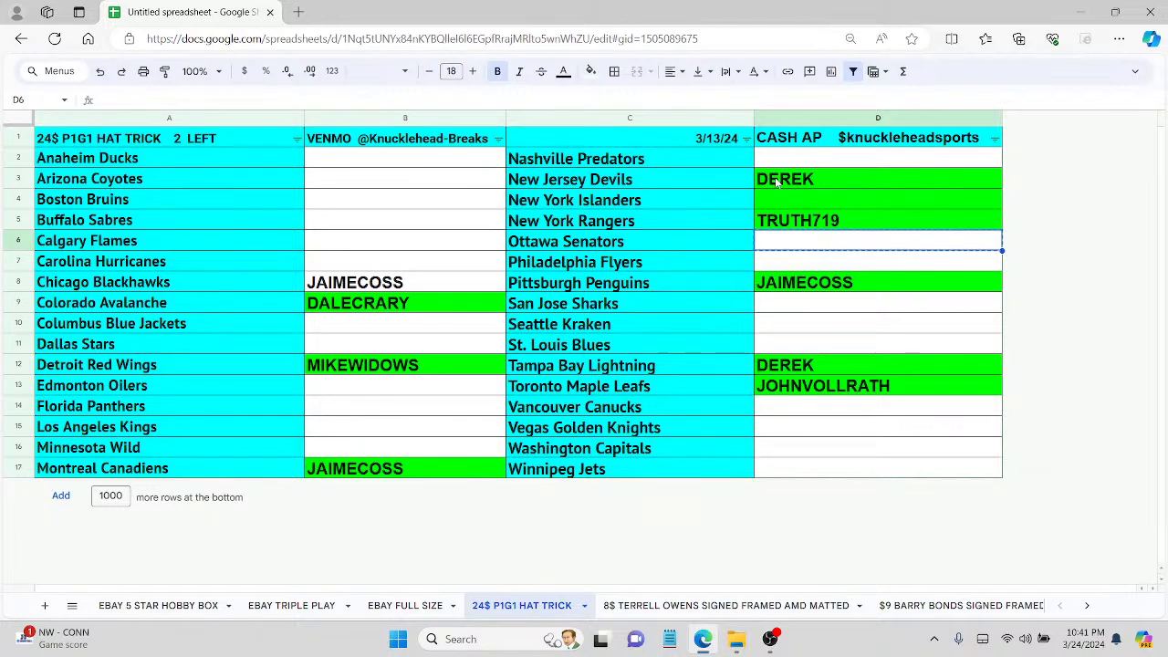
pyautogui.hotkey('ctrl', 'z')
pyautogui.click(379, 286)
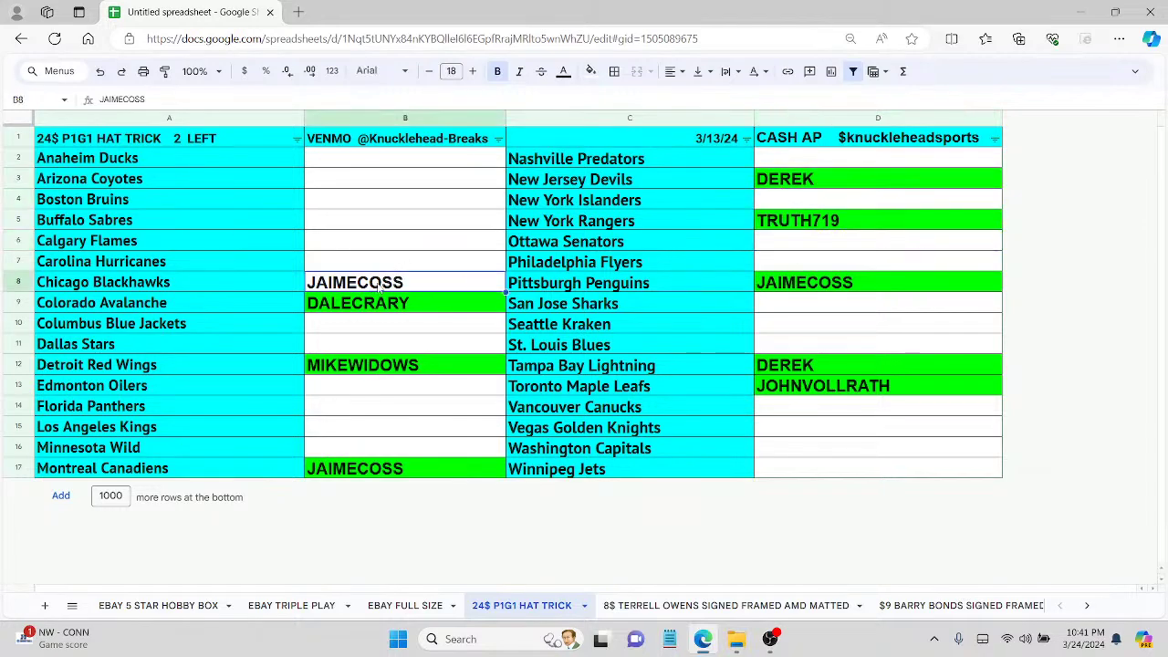
pyautogui.click(591, 71)
pyautogui.click(655, 137)
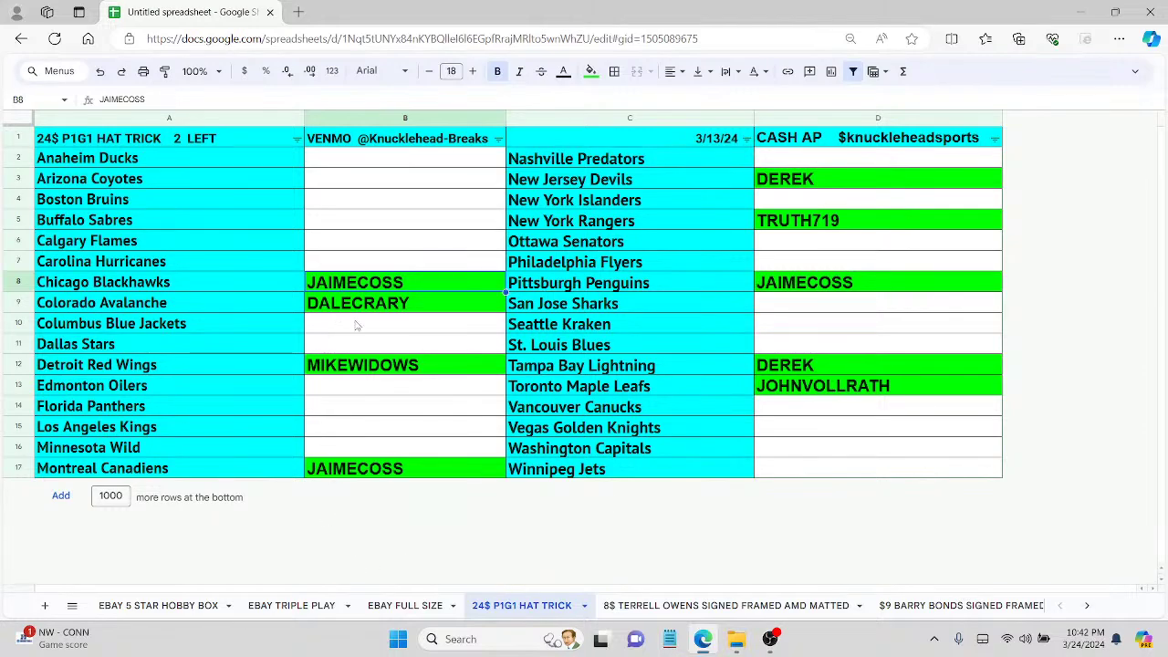
pyautogui.click(1086, 607)
pyautogui.click(1086, 606)
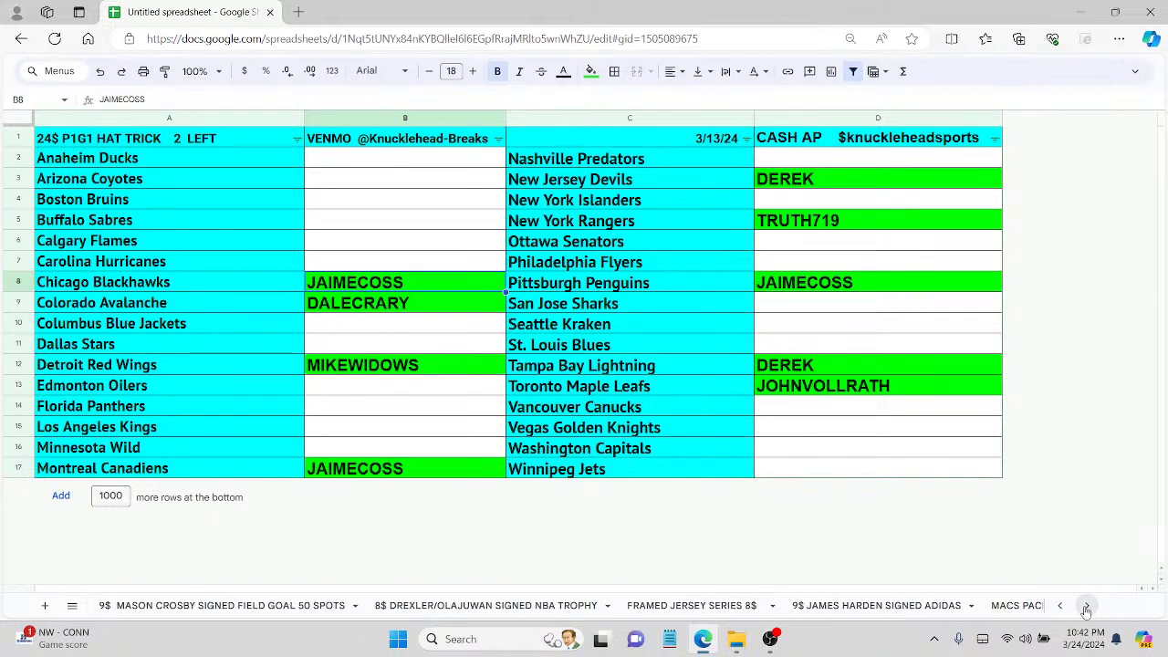
pyautogui.click(1087, 606)
pyautogui.click(1087, 606)
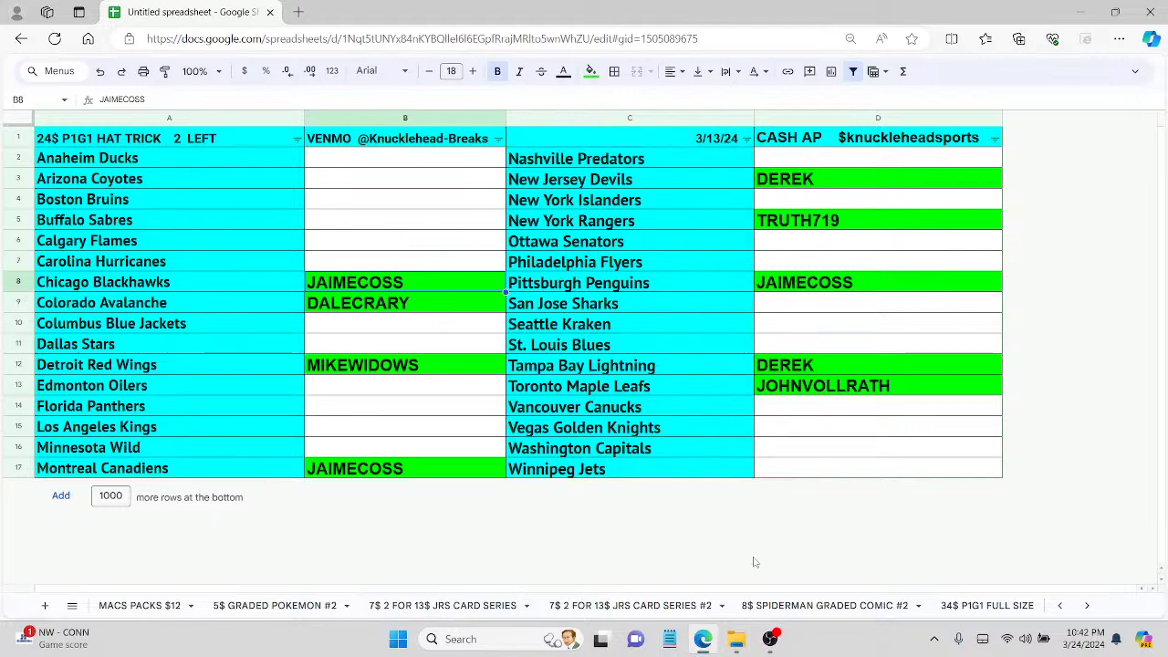
# On the 34$ P1G1 FULL SIZE sheet, fill the New York Jets buyer spot (D10) green
pyautogui.click(977, 605)
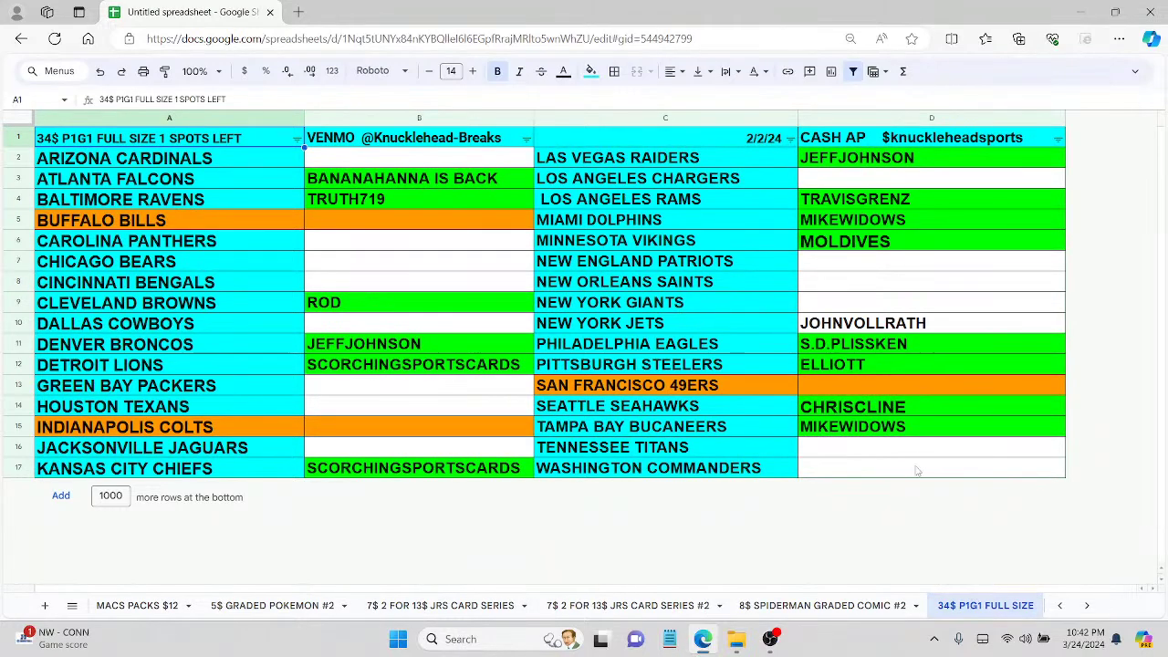
pyautogui.click(862, 323)
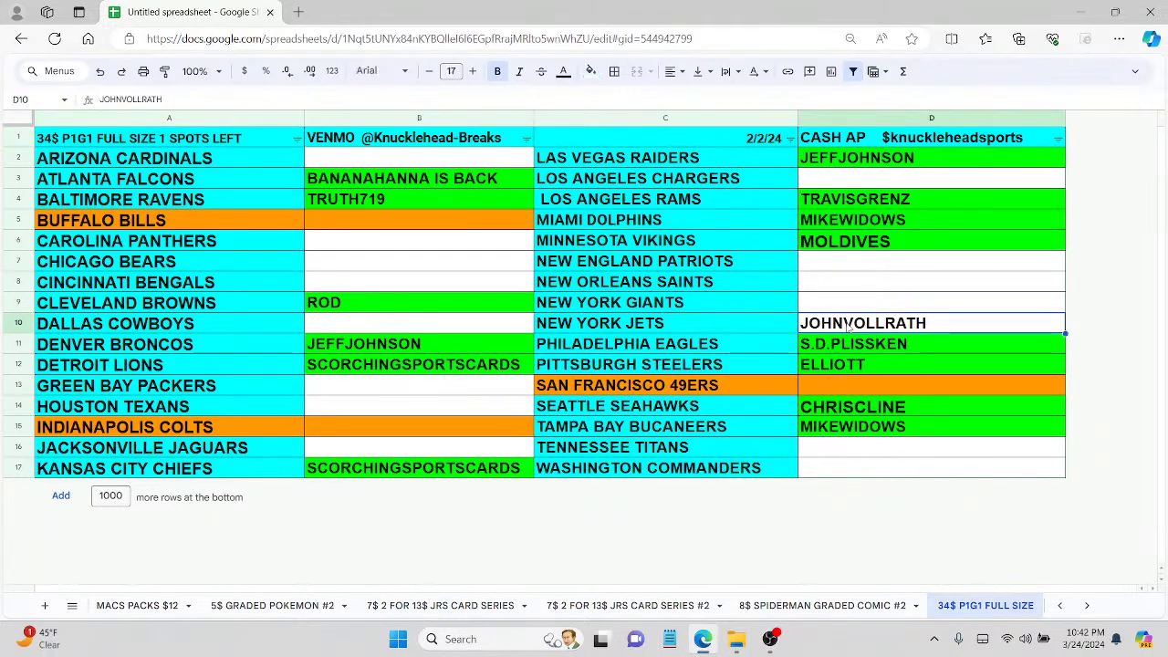
pyautogui.click(590, 72)
pyautogui.click(655, 135)
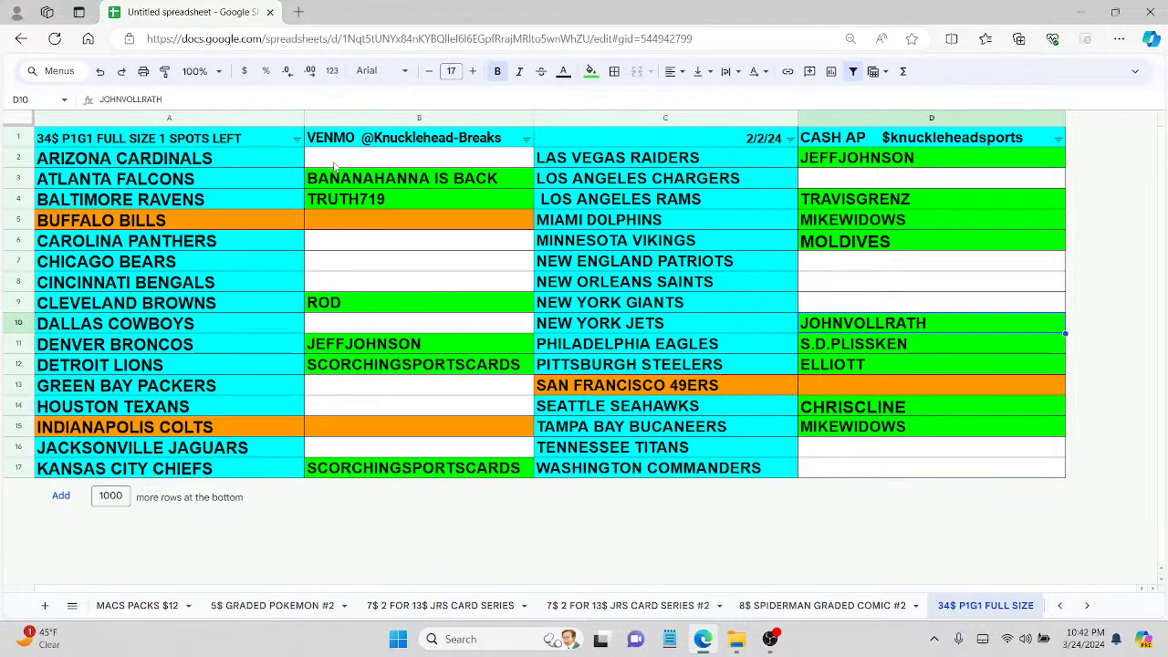
# Enter a buyer in the Tennessee Titans spot (D16) and fill it green
pyautogui.click(856, 447)
pyautogui.write('DOLPHN')
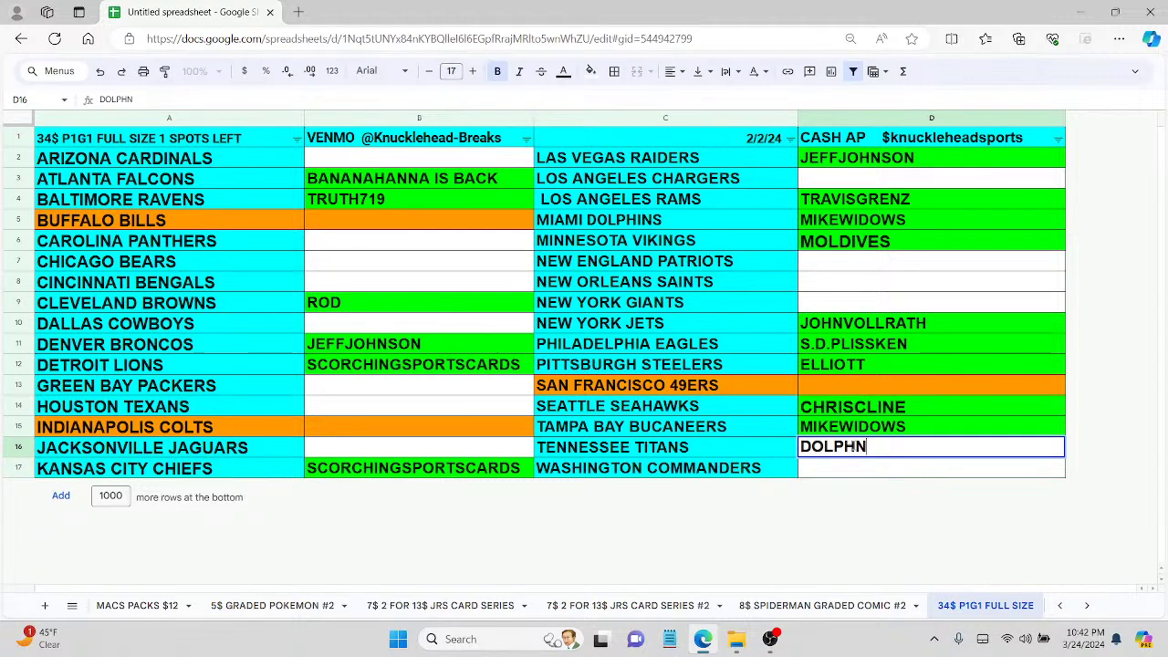
pyautogui.write('FAN')
pyautogui.click(591, 71)
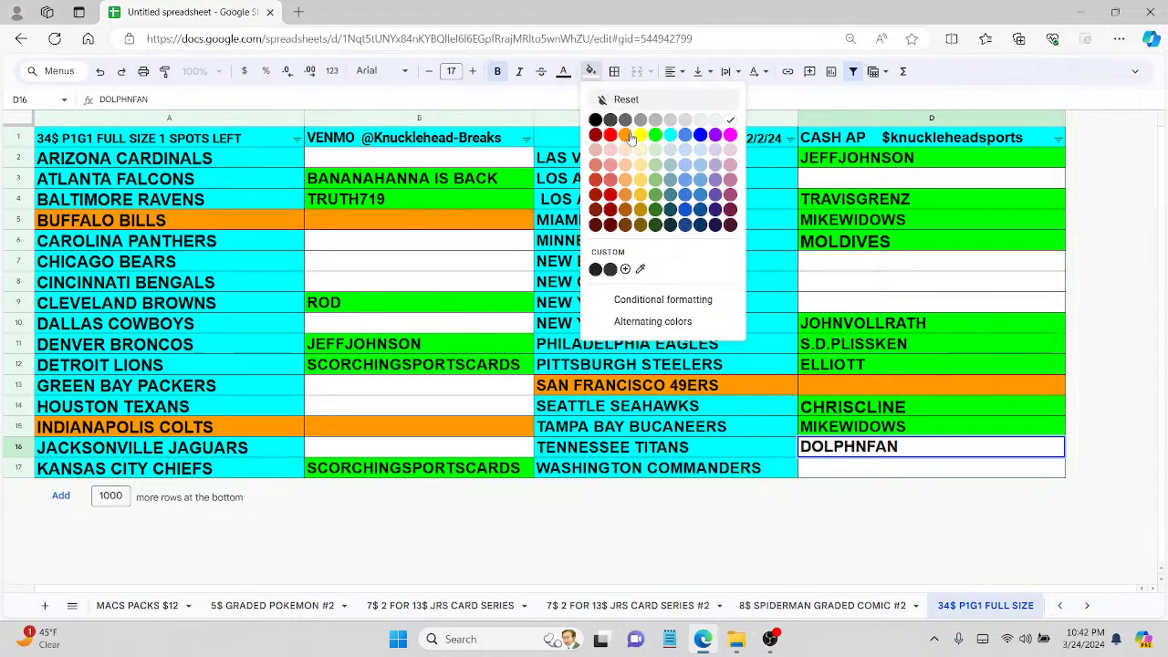
pyautogui.click(652, 142)
pyautogui.click(1061, 606)
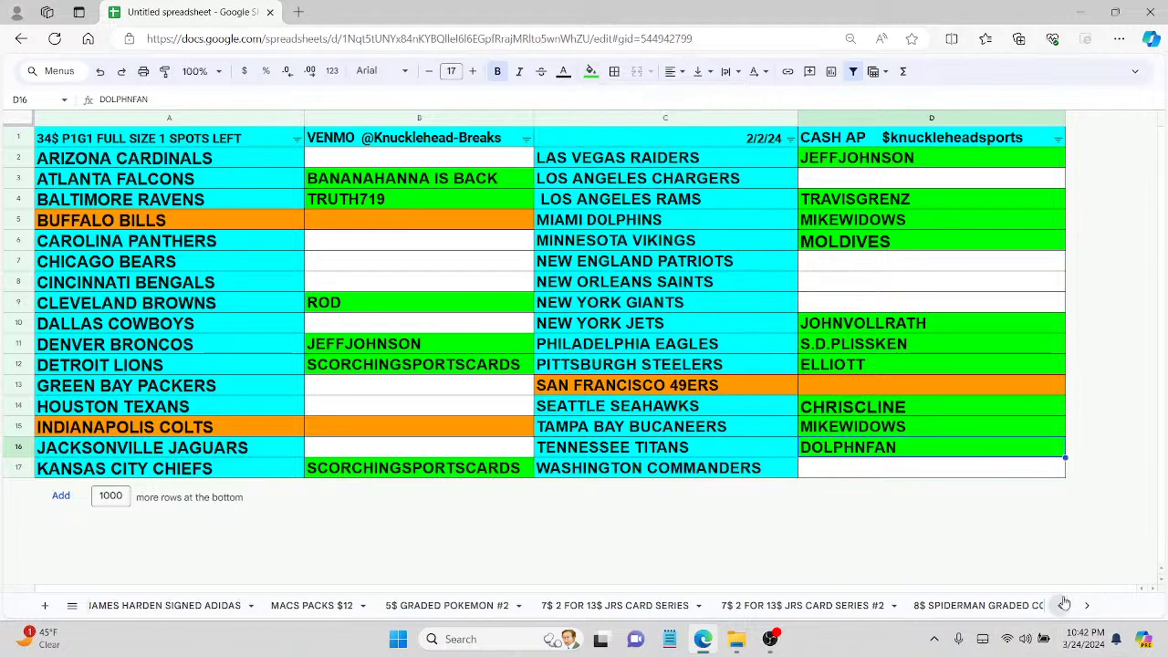
pyautogui.click(1061, 605)
pyautogui.click(1061, 606)
pyautogui.click(1064, 605)
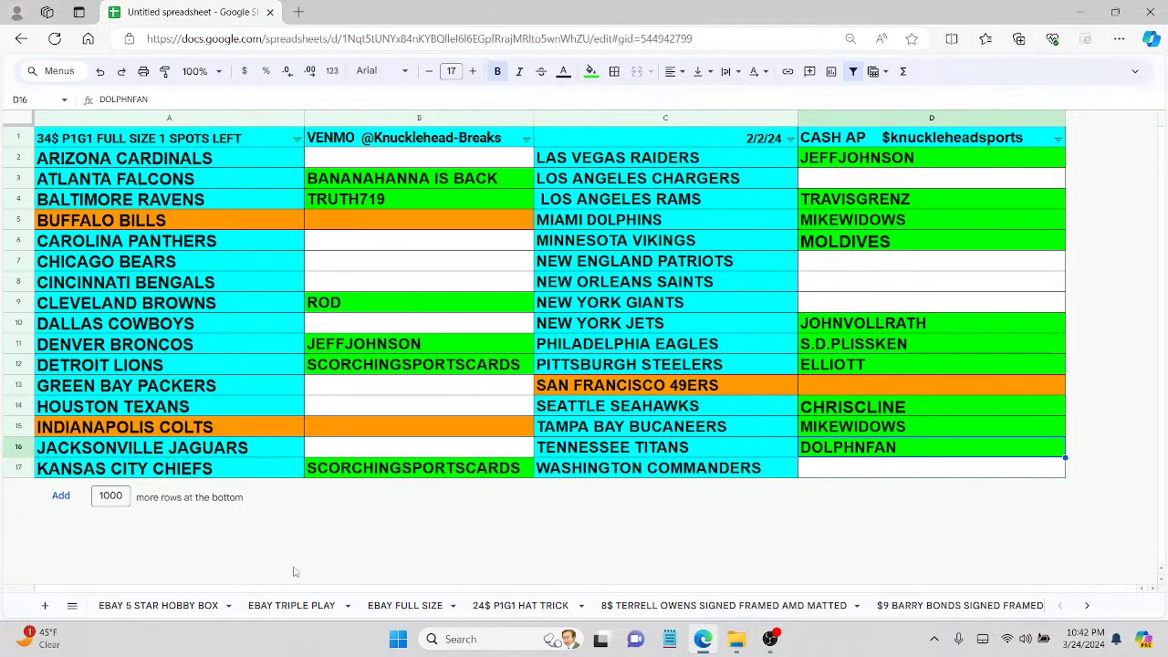
pyautogui.click(522, 605)
# Enter a buyer in the Columbus Blue Jackets Venmo spot and fill it green
pyautogui.click(351, 328)
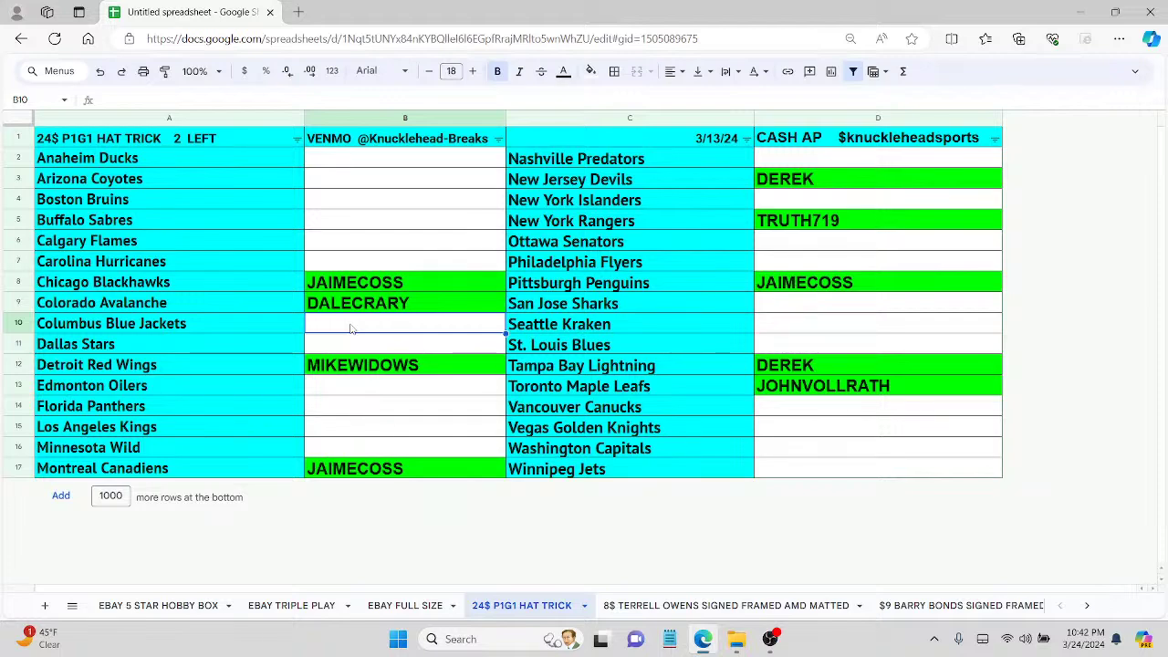
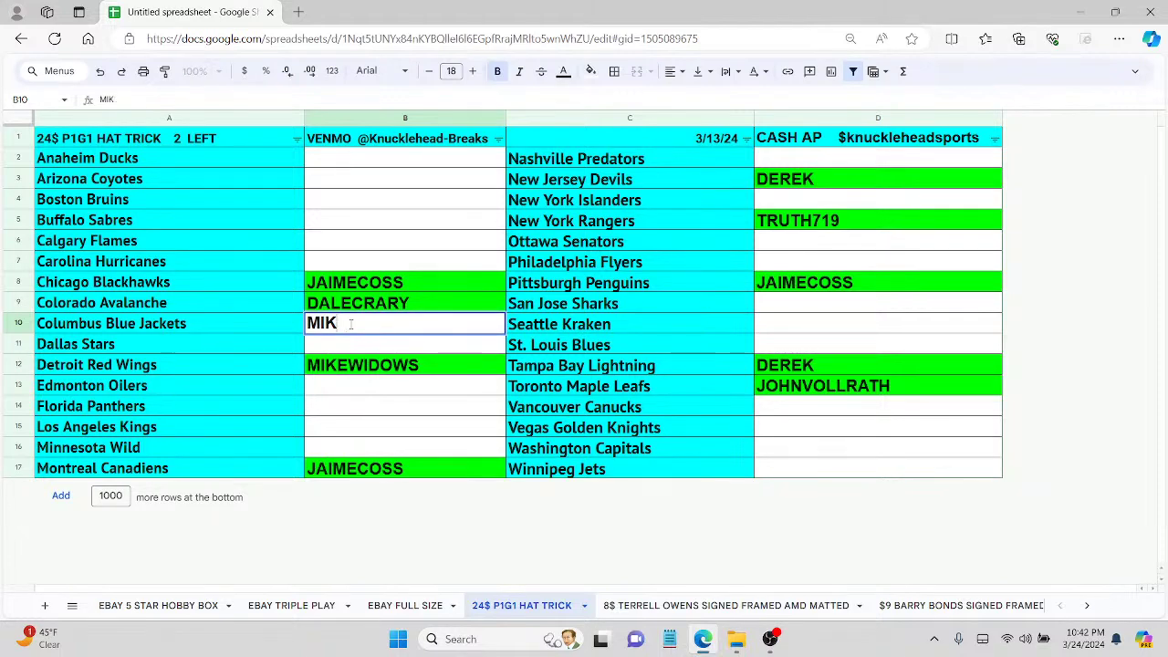
pyautogui.click(591, 71)
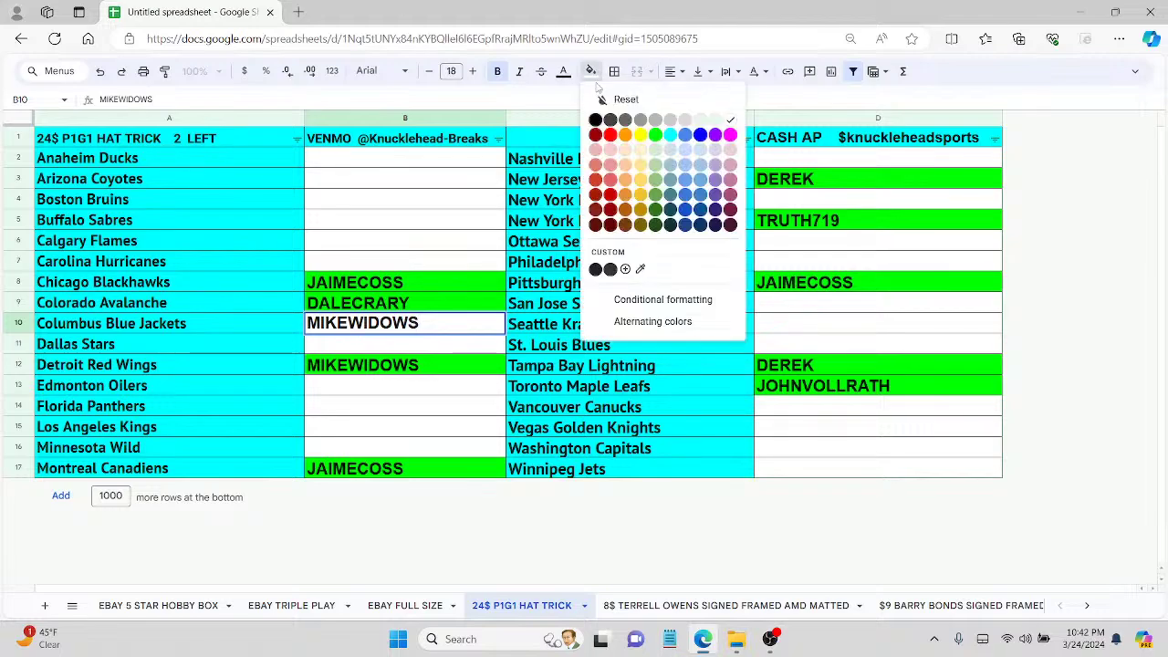
pyautogui.click(661, 143)
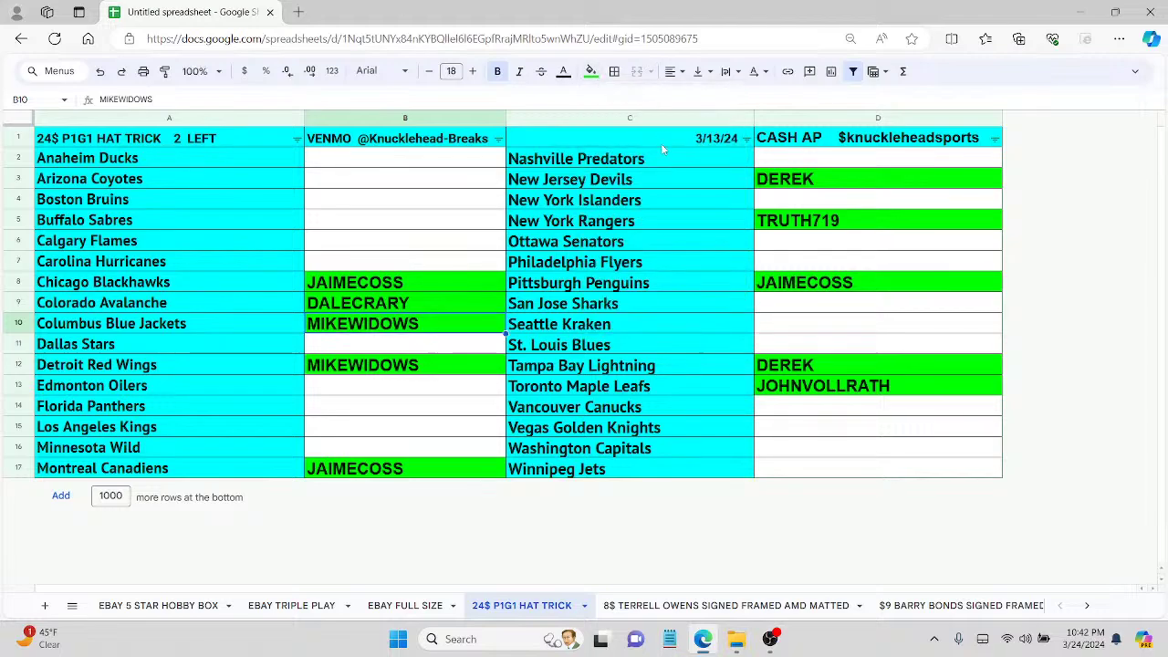
# Change the header in A1 from '2 LEFT' to '6 LEFT'
pyautogui.click(180, 135)
pyautogui.tripleClick(180, 135)
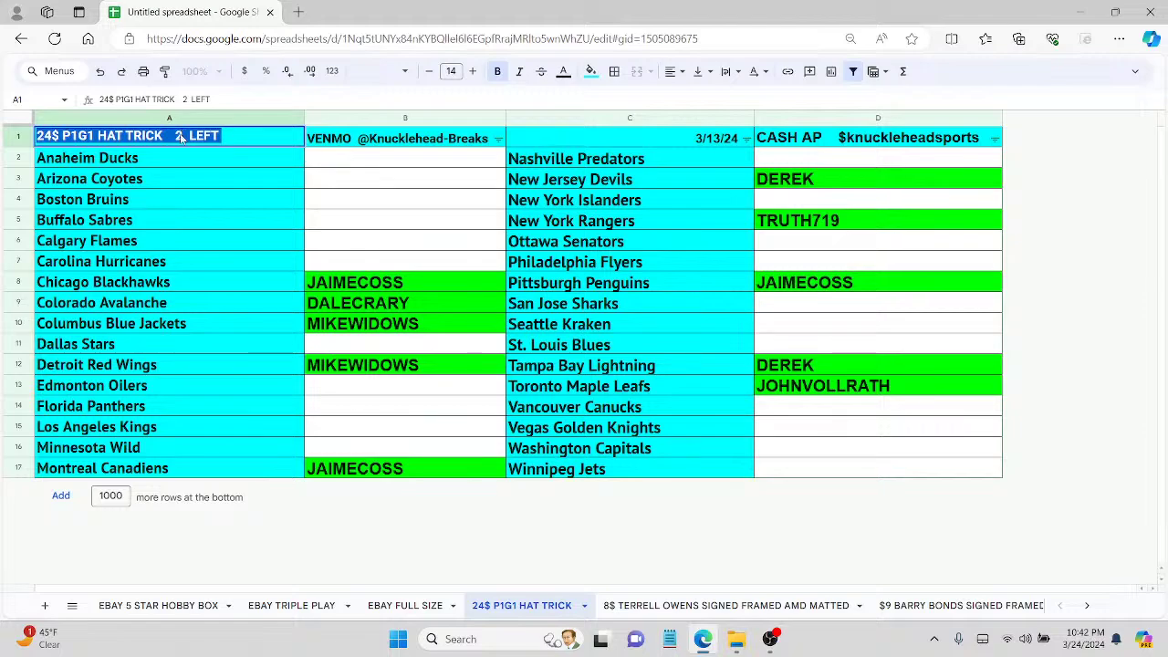
pyautogui.press('Return')
pyautogui.click(180, 135)
pyautogui.doubleClick(178, 135)
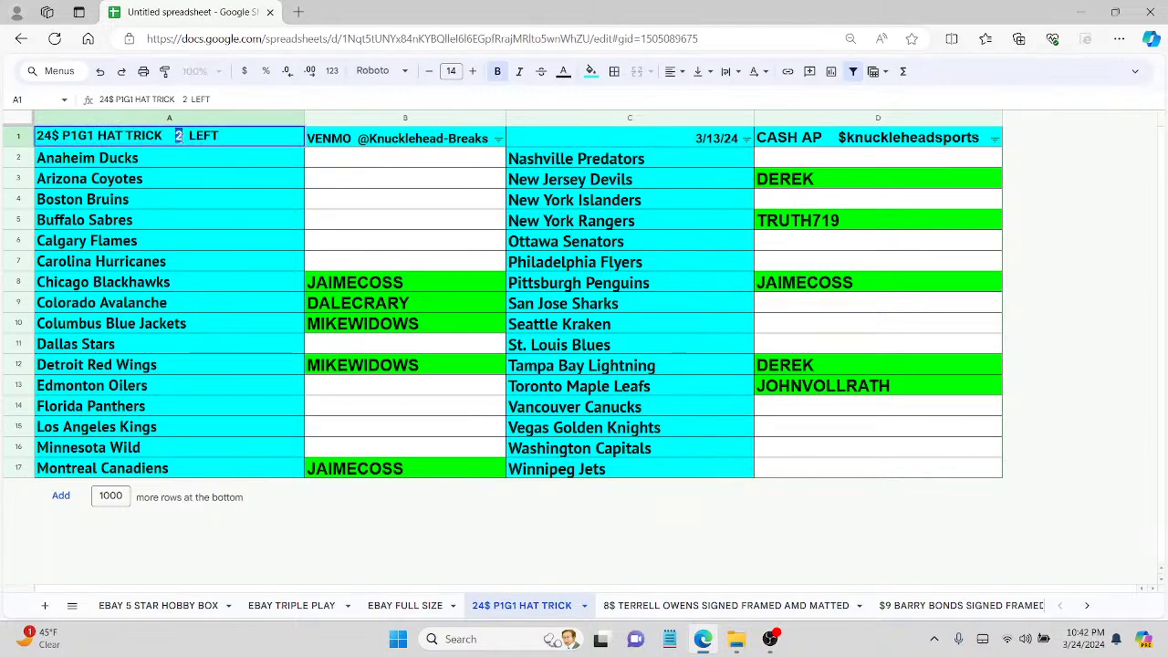
pyautogui.write('6')
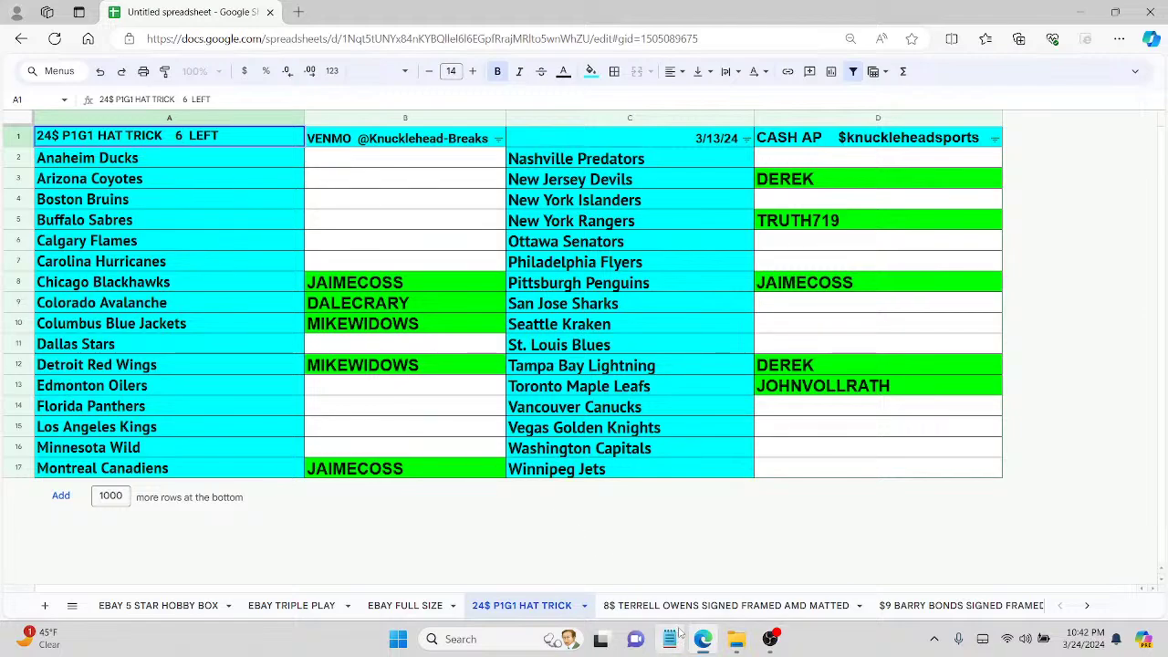
pyautogui.click(726, 605)
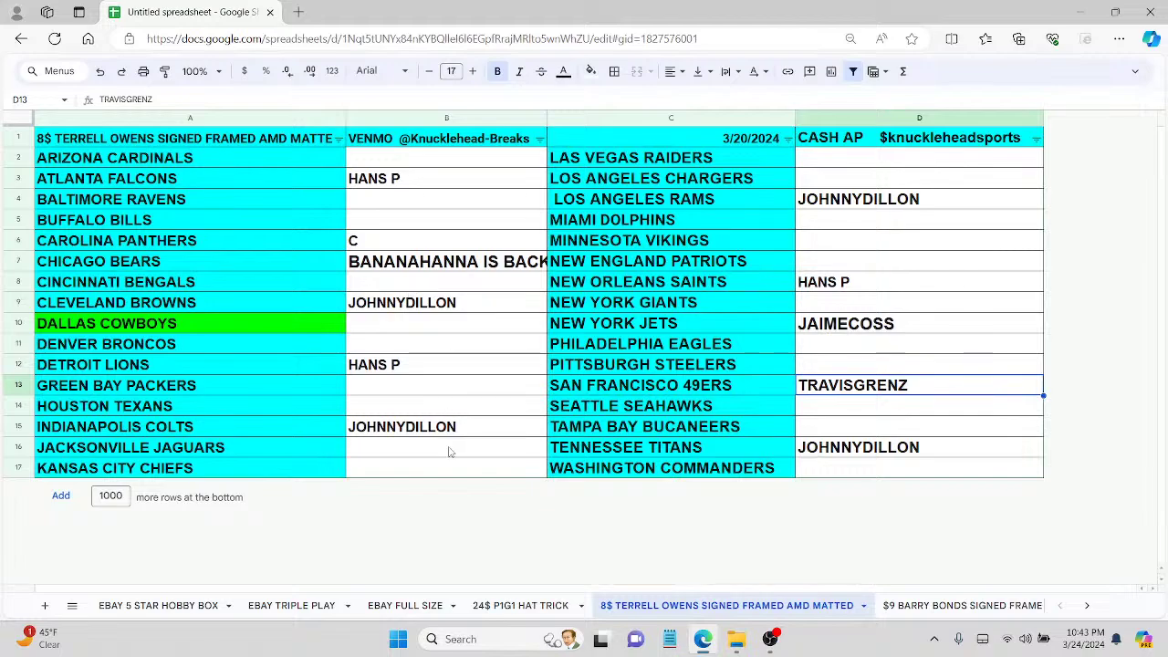
# Enter a buyer on the Minnesota Vikings spot (D6) and paste the same name into the Carolina Panthers spot (B6)
pyautogui.doubleClick(861, 238)
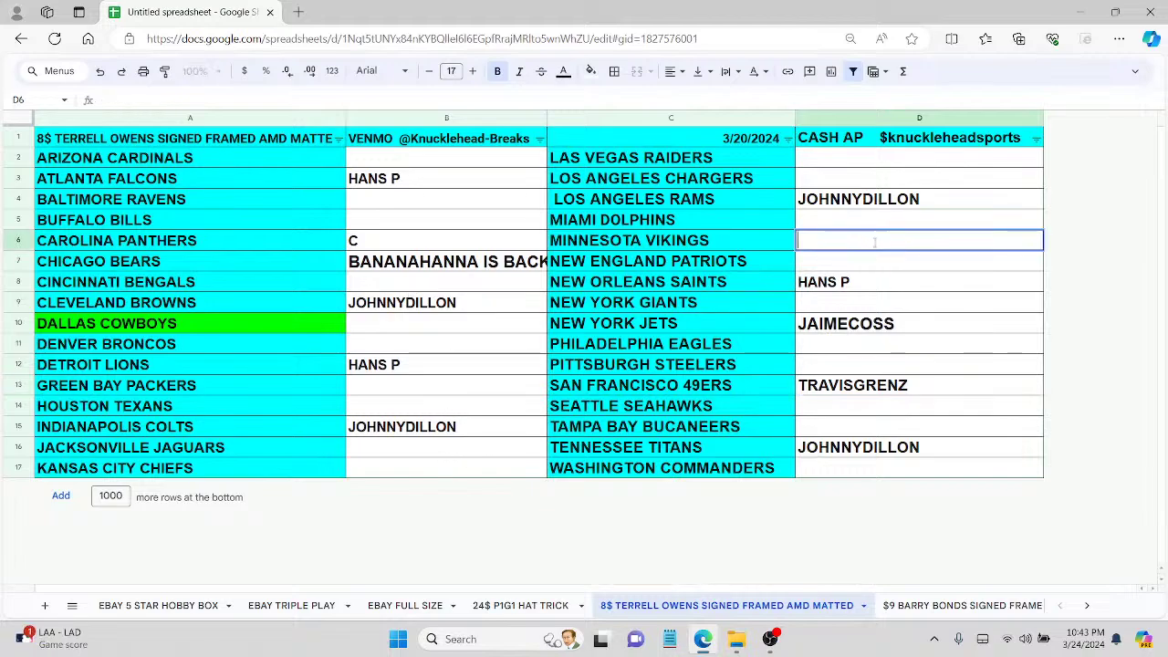
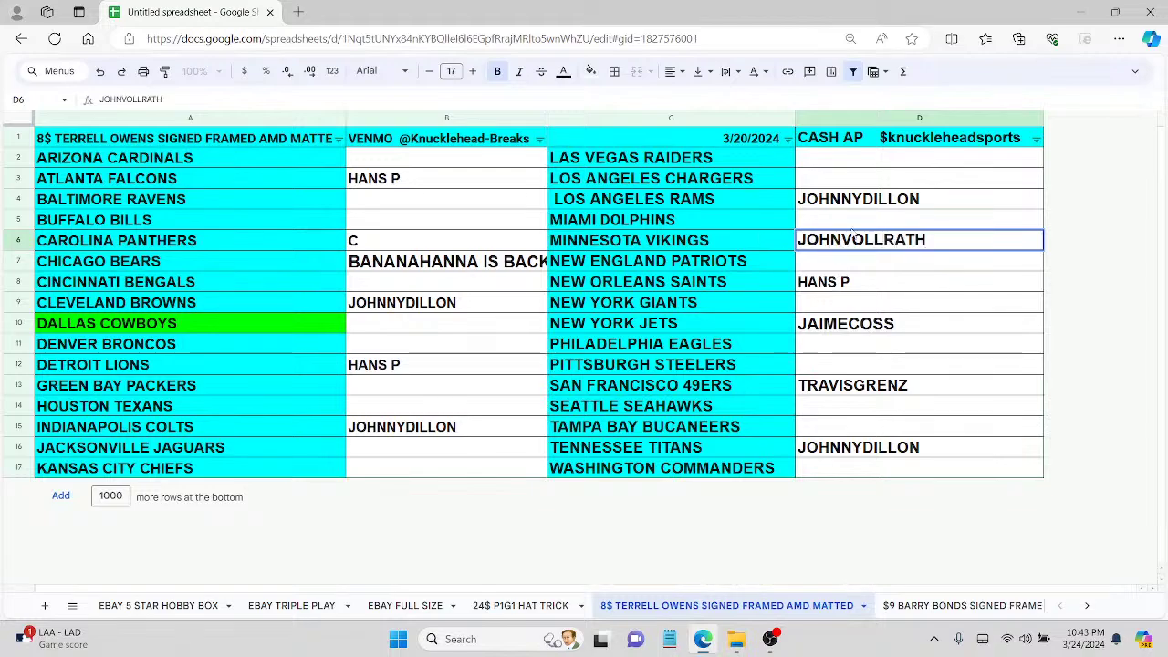
pyautogui.doubleClick(876, 238)
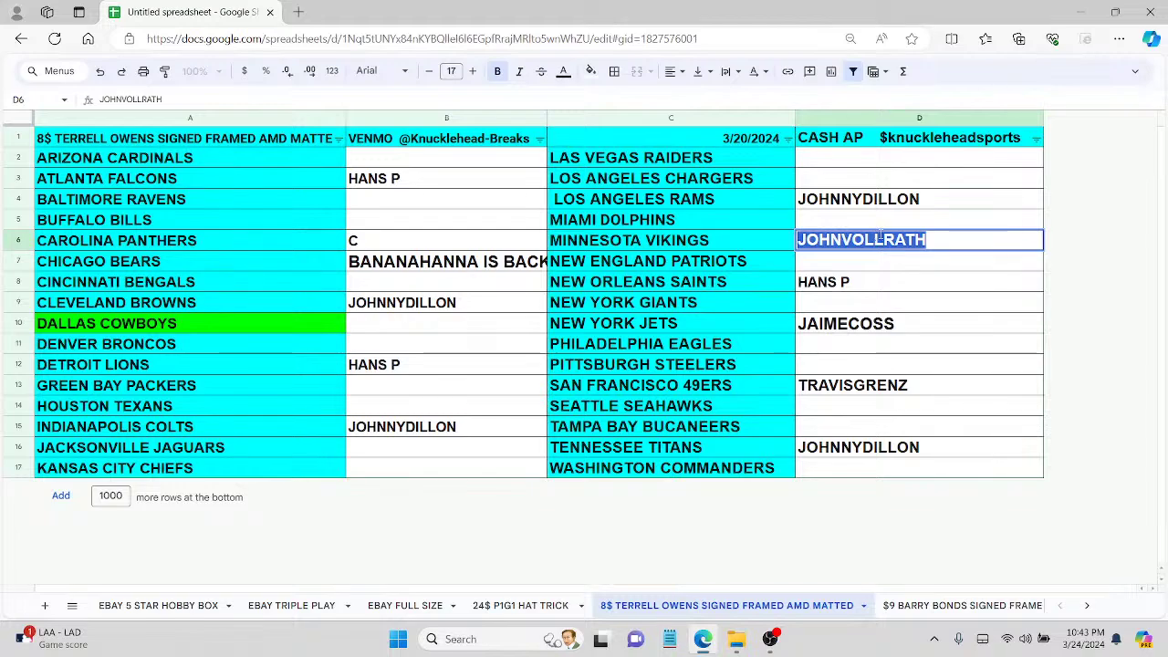
pyautogui.hotkey('ctrl', 'c')
pyautogui.click(418, 242)
pyautogui.hotkey('ctrl', 'v')
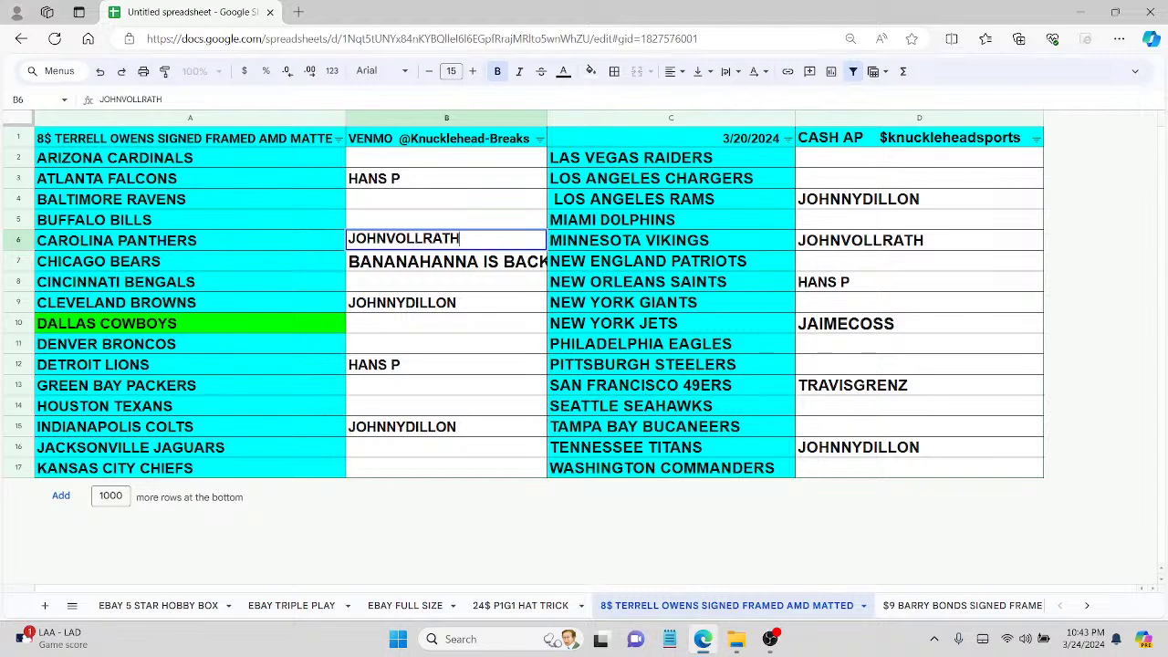
pyautogui.click(1087, 605)
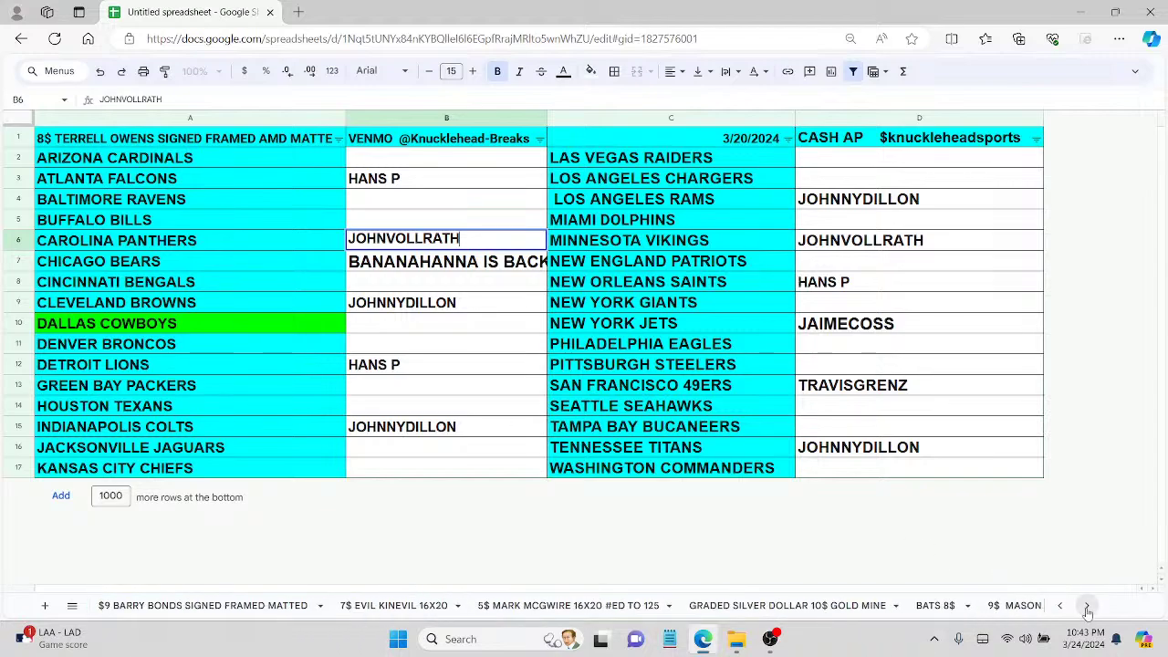
pyautogui.click(935, 605)
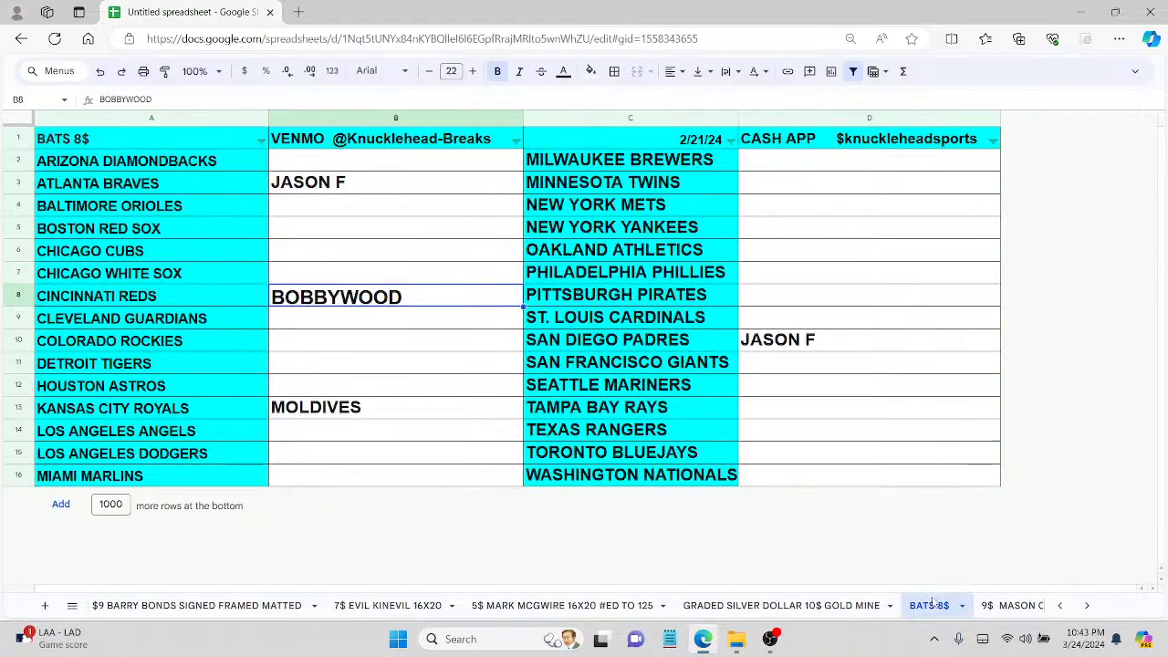
# Enter a buyer on the New York Mets spot (D4) and paste the same name into the Colorado Rockies spot (B10)
pyautogui.click(888, 207)
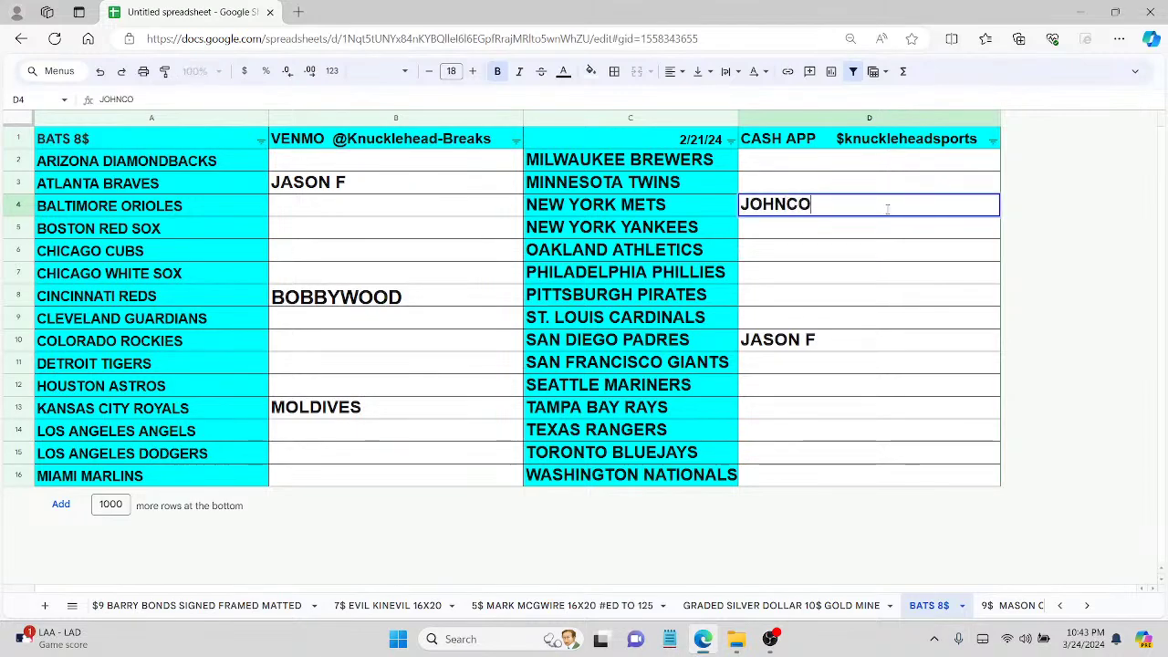
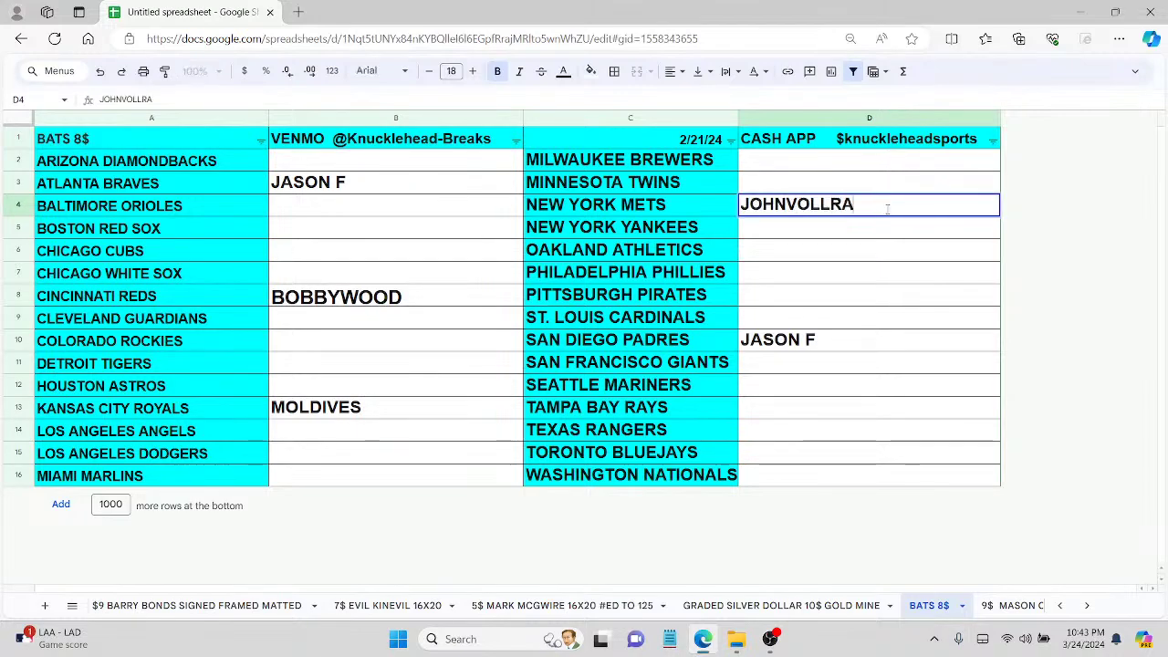
pyautogui.click(845, 203)
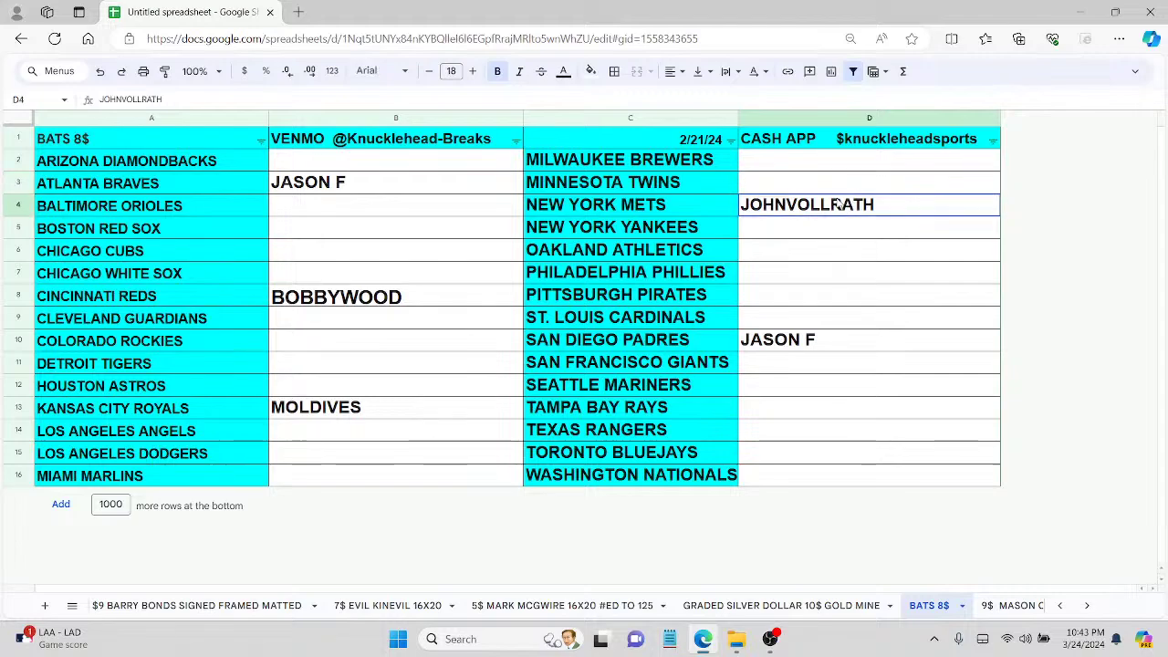
pyautogui.doubleClick(840, 203)
pyautogui.hotkey('ctrl', 'c')
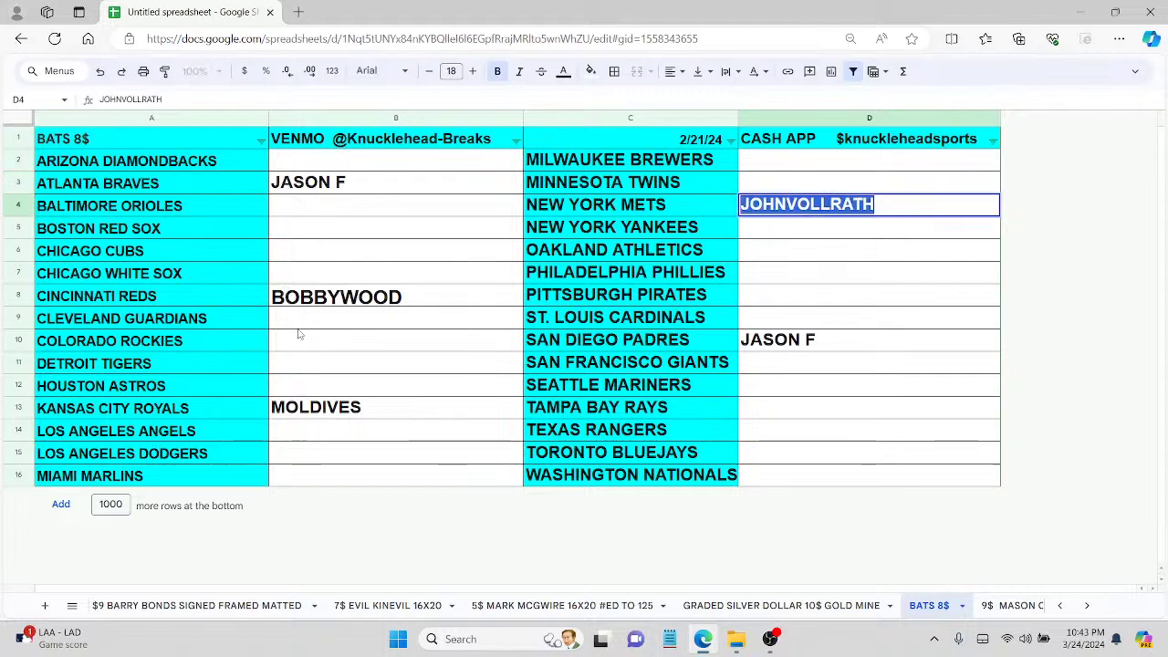
pyautogui.click(300, 342)
pyautogui.hotkey('ctrl', 'v')
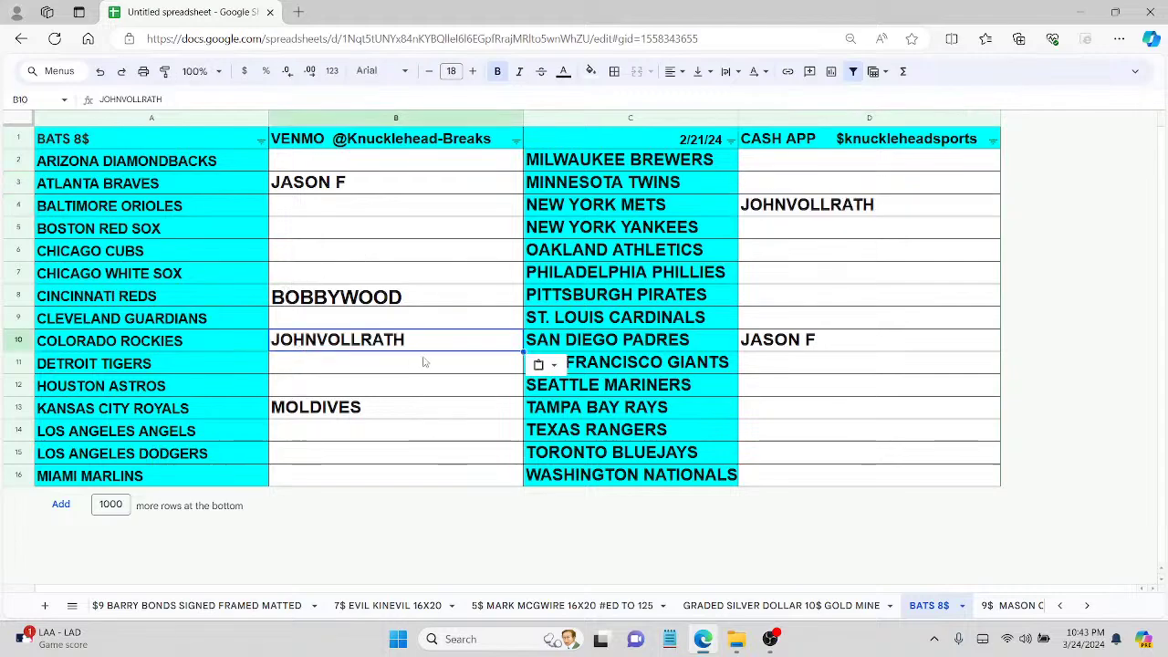
# Scroll the sheet tab bar toward the last sheets and back a little
pyautogui.click(1088, 607)
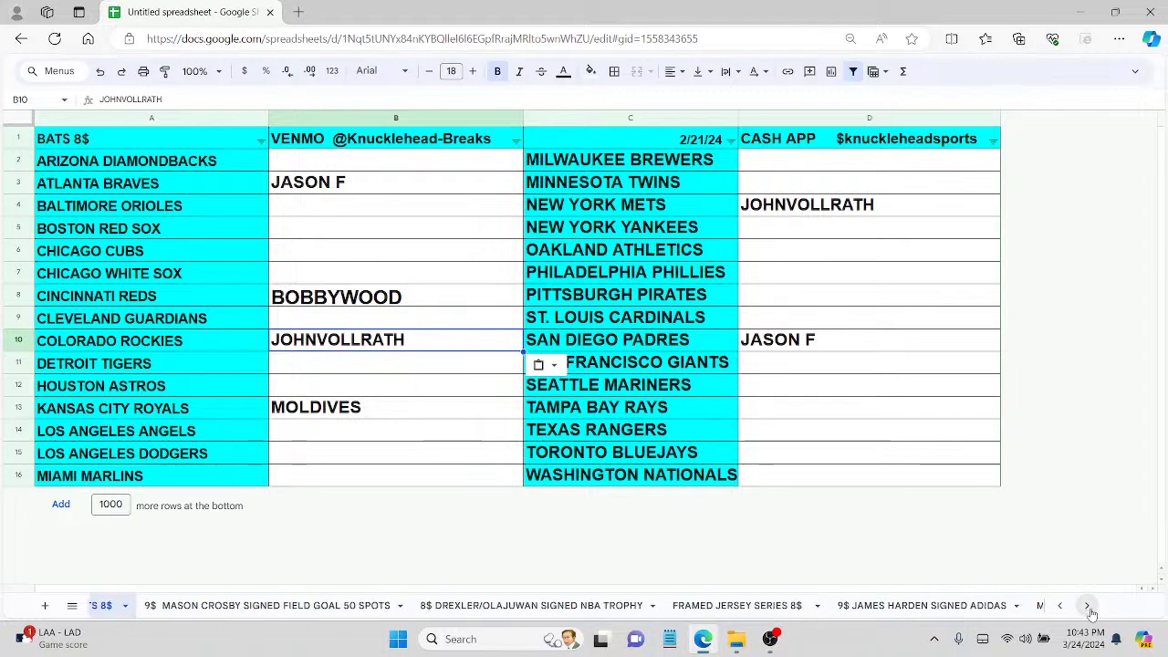
pyautogui.click(1089, 607)
pyautogui.click(1089, 607)
pyautogui.click(1089, 607)
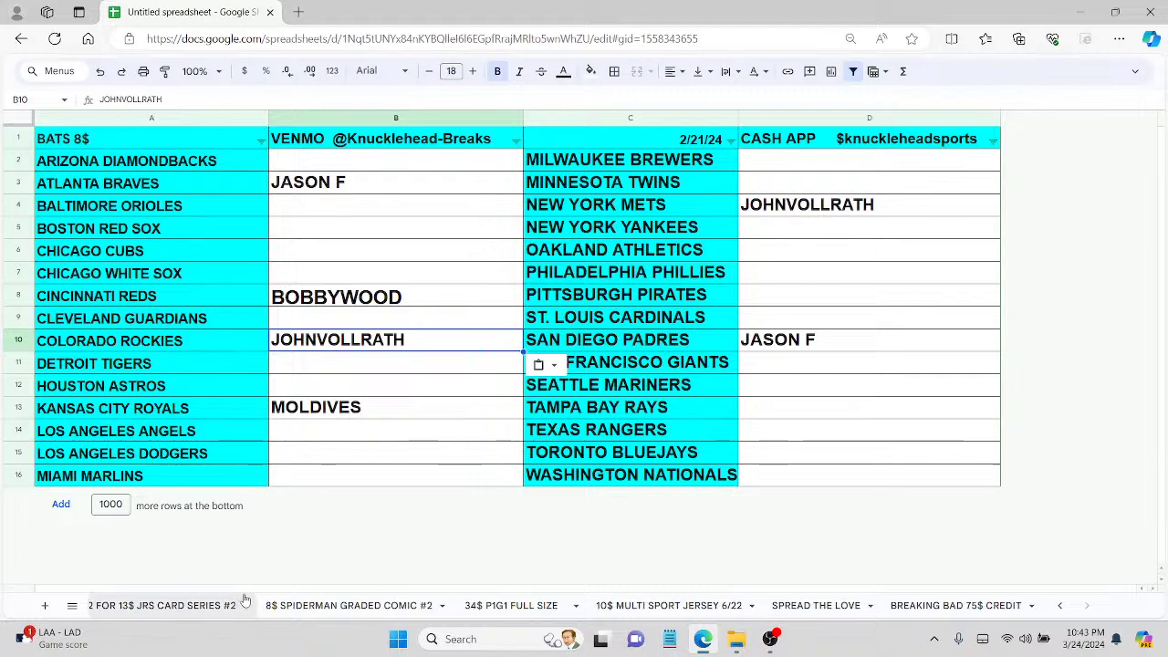
pyautogui.click(1060, 605)
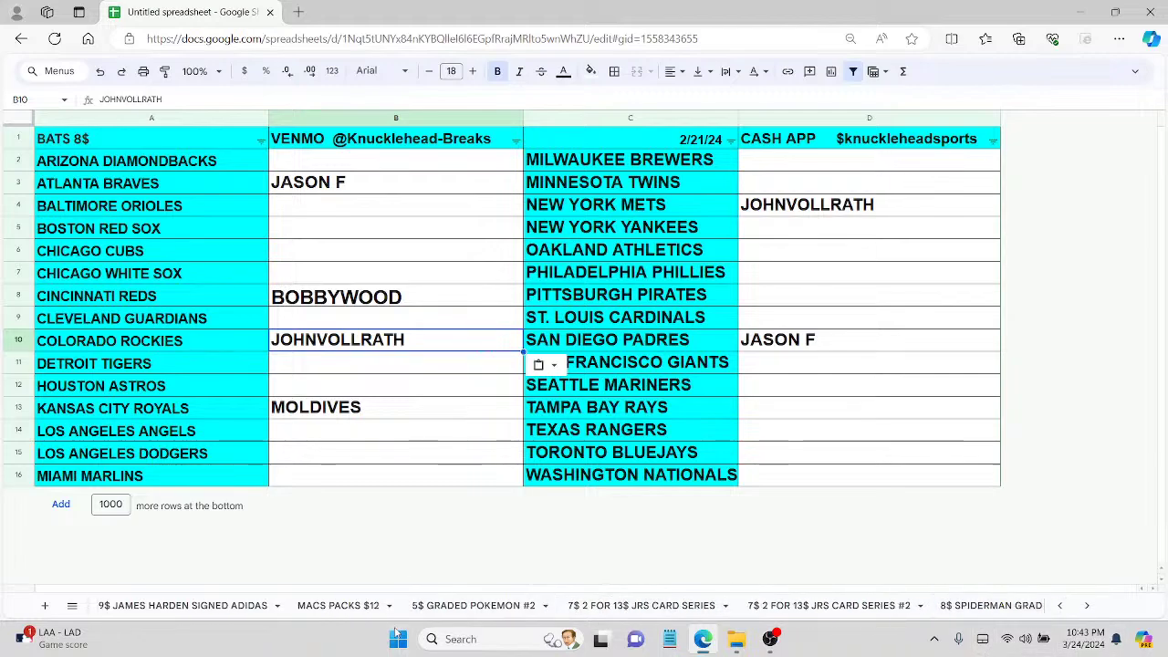
# On the 5$ GRADED POKEMON #2 sheet, enter a buyer in B9 and paste the same name into D6
pyautogui.click(473, 605)
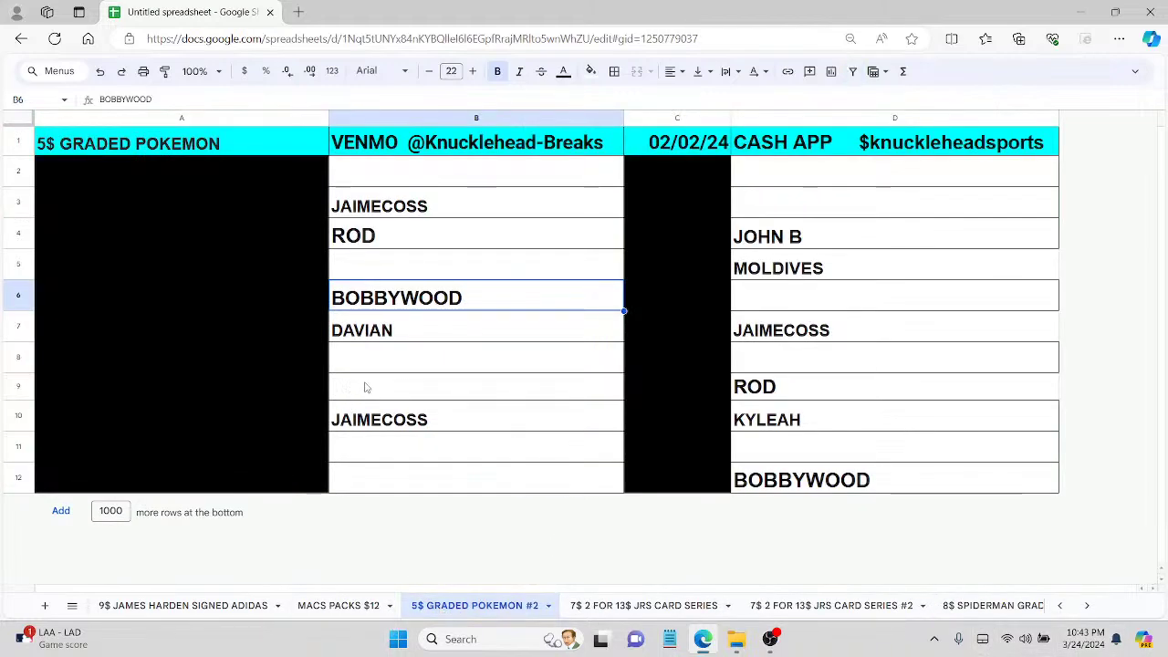
pyautogui.click(404, 385)
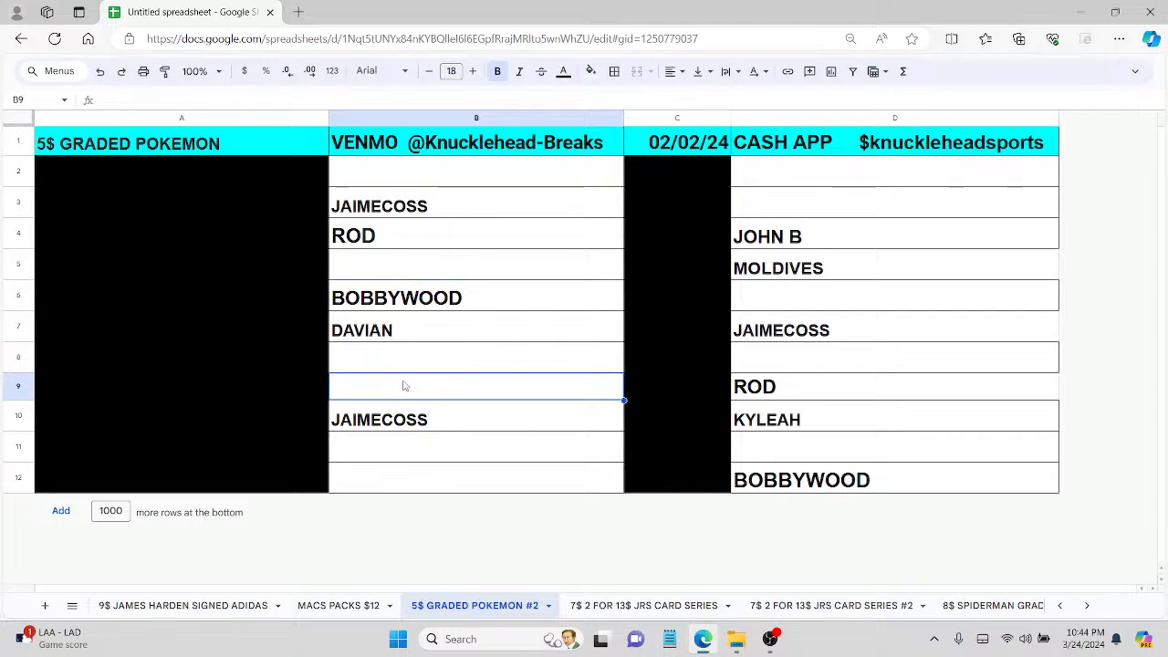
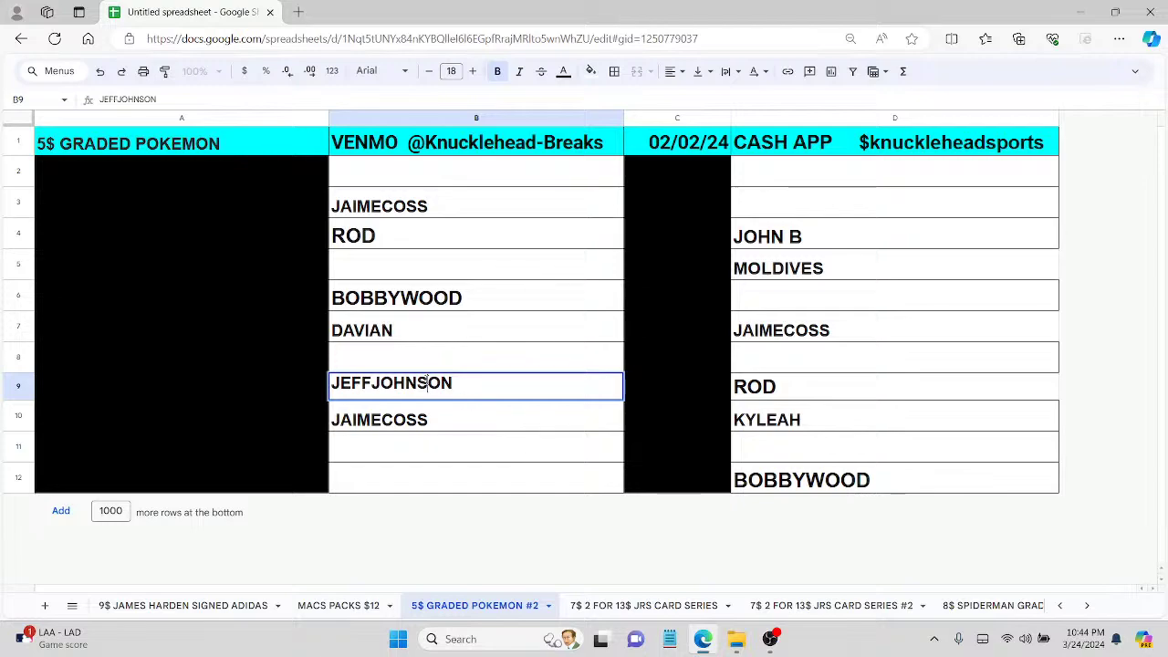
pyautogui.doubleClick(426, 383)
pyautogui.hotkey('ctrl', 'c')
pyautogui.click(919, 292)
pyautogui.hotkey('ctrl', 'v')
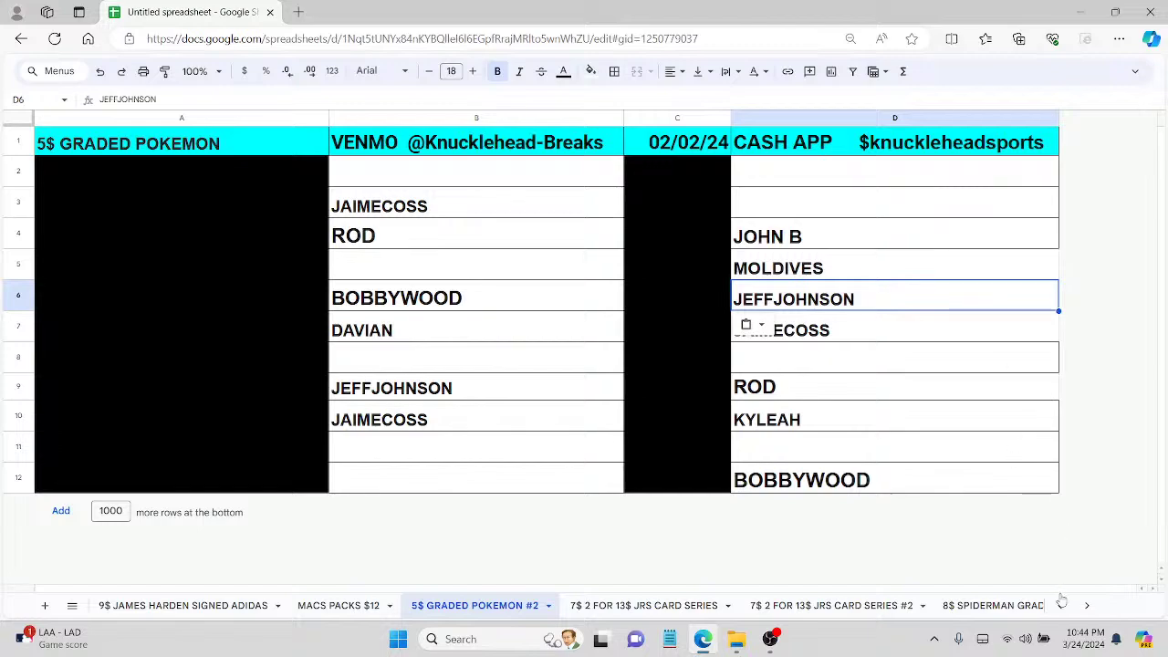
pyautogui.scroll(-5, 1061, 602)
pyautogui.scroll(2, 374, 607)
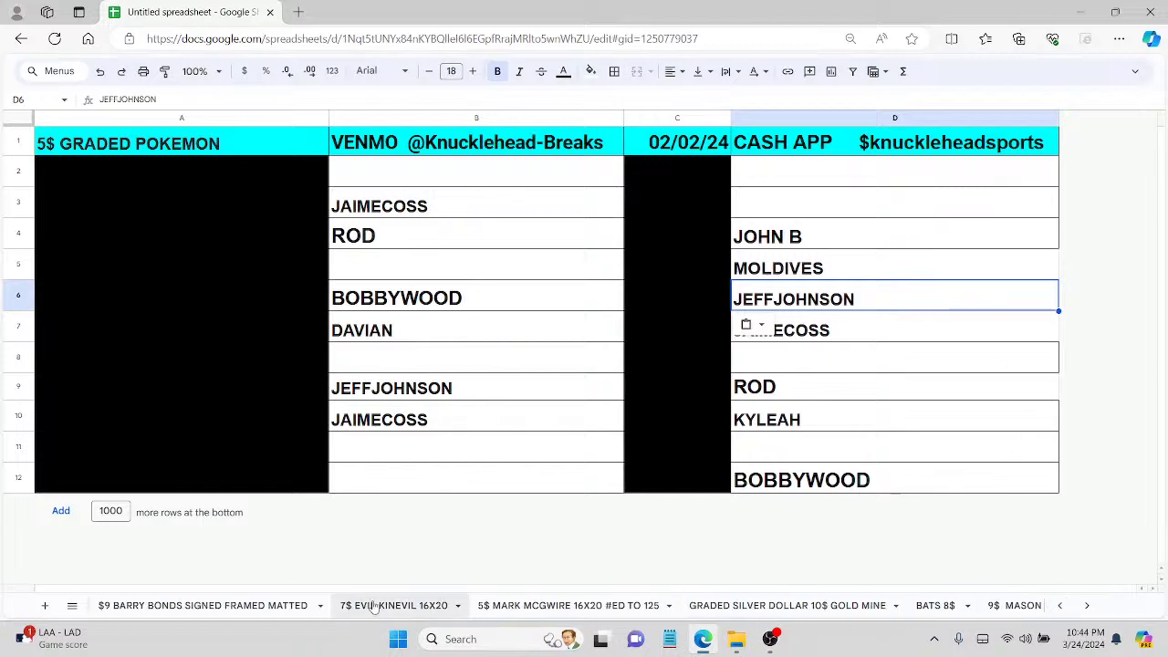
pyautogui.scroll(3, 538, 604)
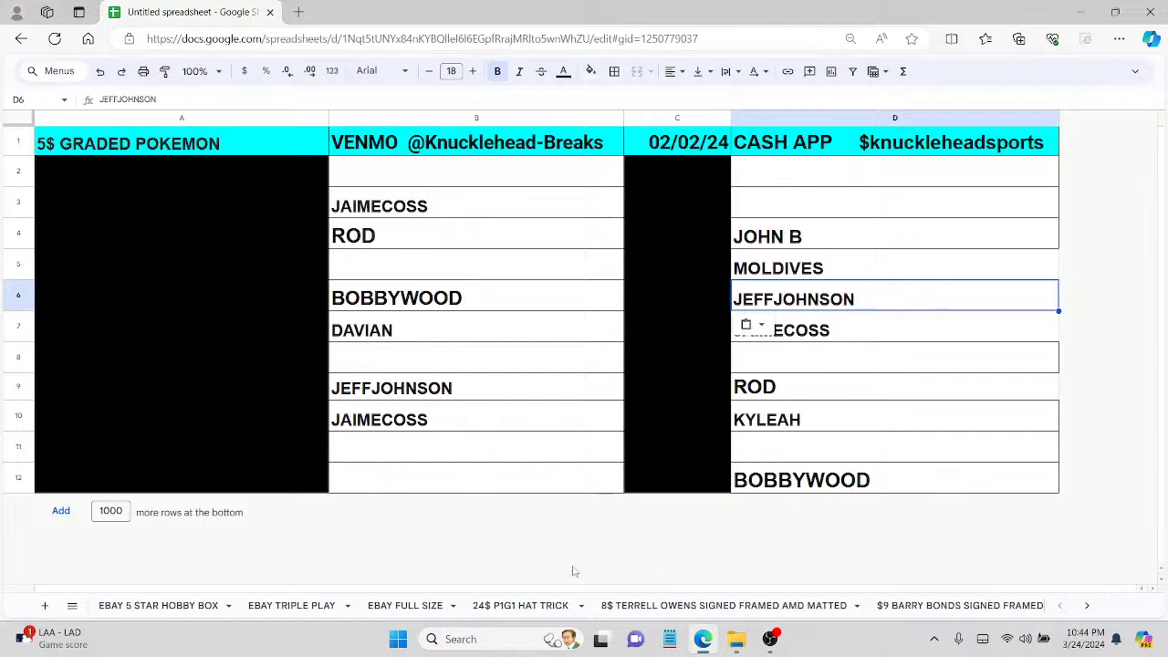
# On the 24$ P1G1 HAT TRICK sheet, enter a buyer in the Vegas Golden Knights spot (D15) and fill it green
pyautogui.click(524, 605)
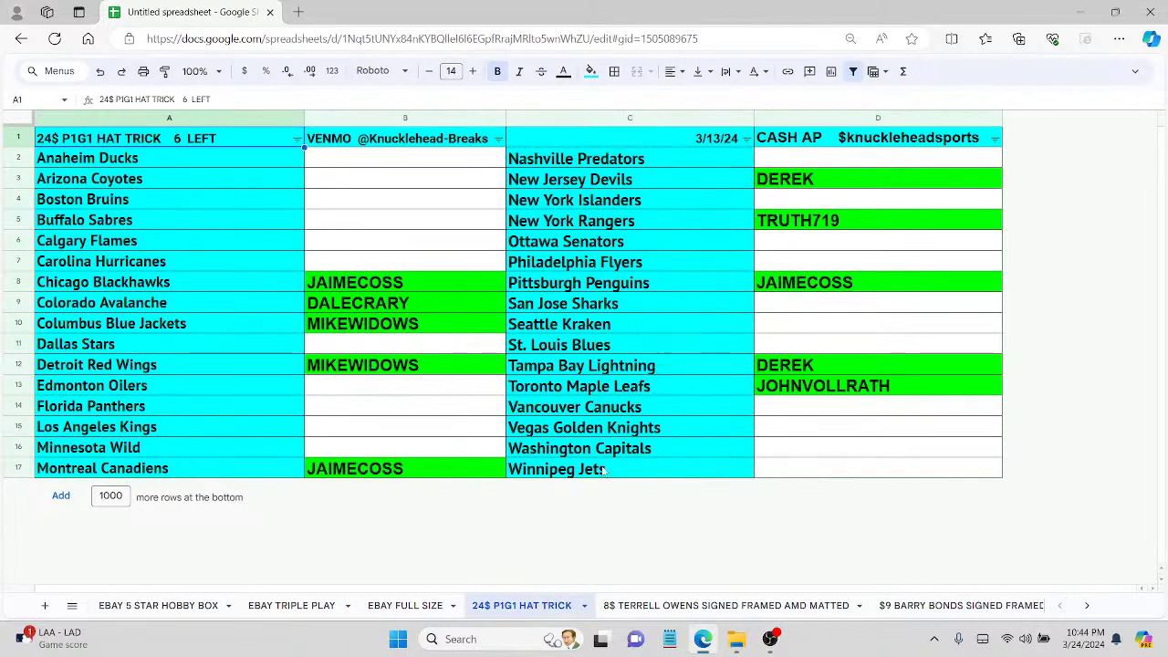
pyautogui.click(793, 436)
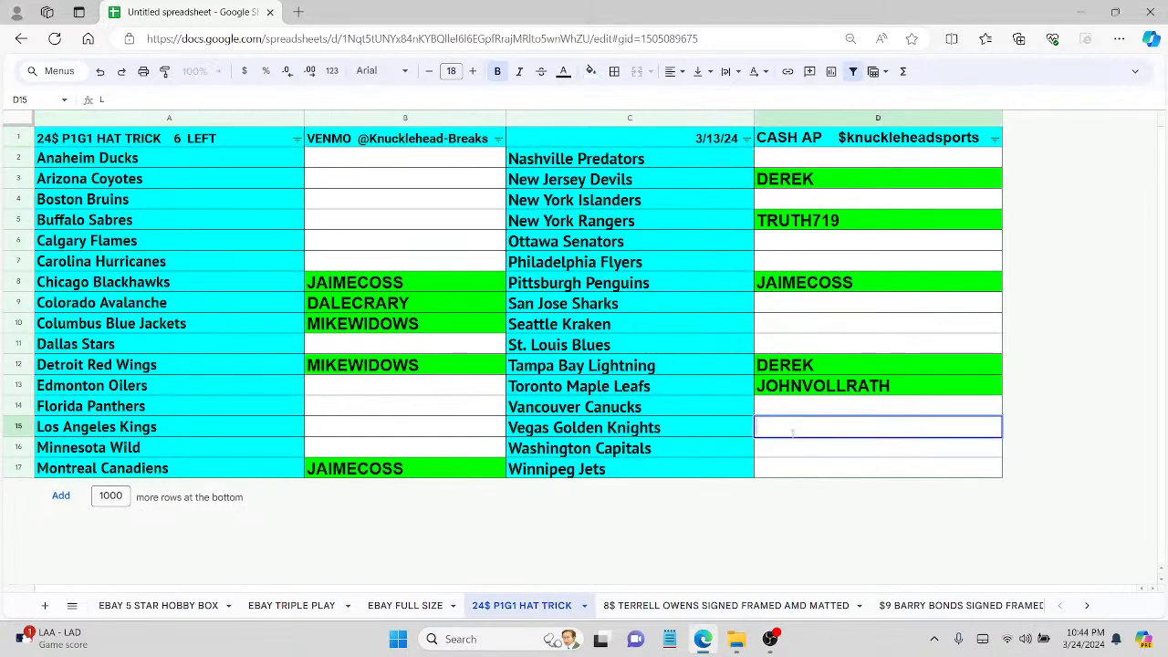
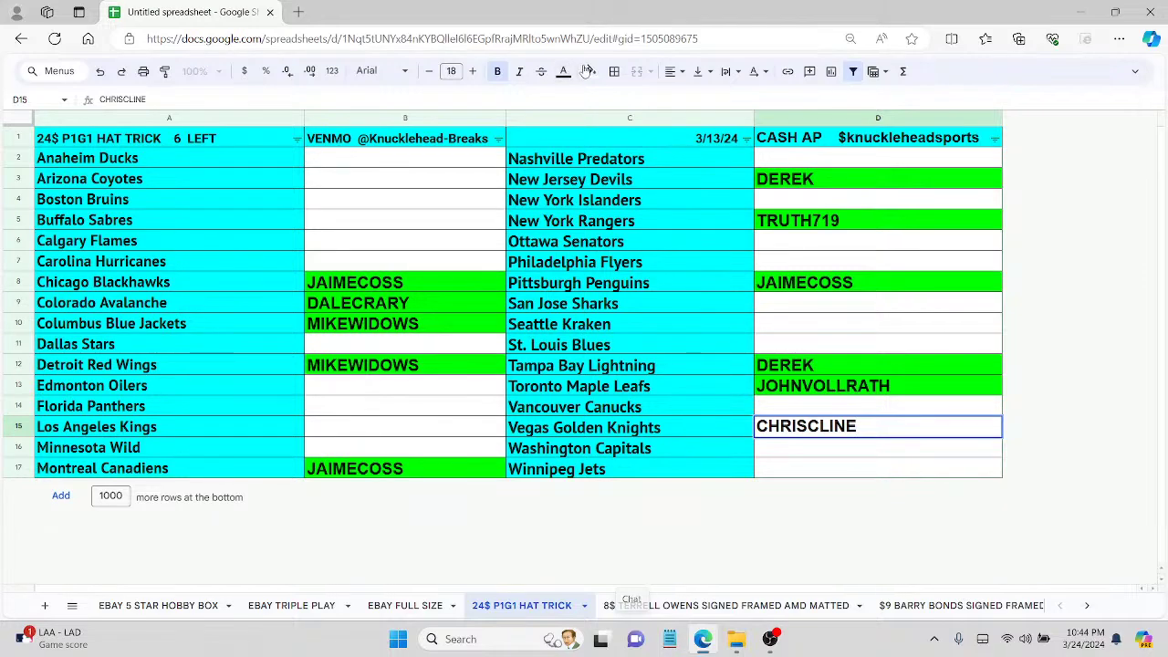
pyautogui.click(590, 71)
pyautogui.click(656, 136)
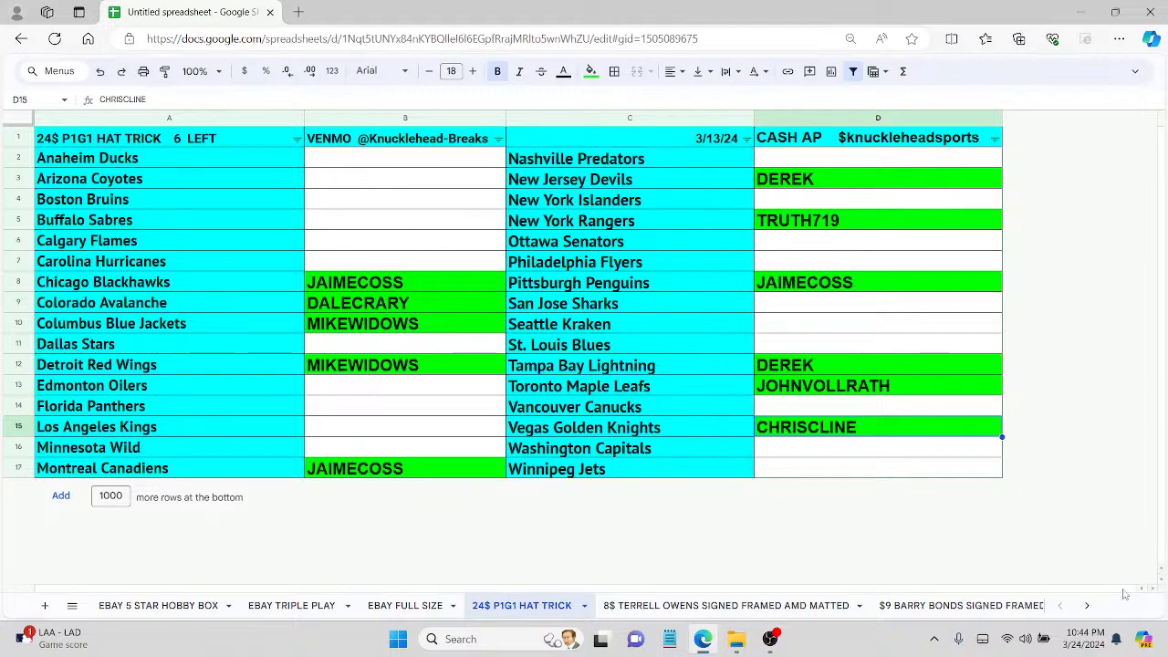
# On the 7$ 2 FOR 13$ JRS CARD SERIES #2 sheet, enter the buyer's name in B7 for spot F
pyautogui.click(1087, 606)
pyautogui.click(1088, 606)
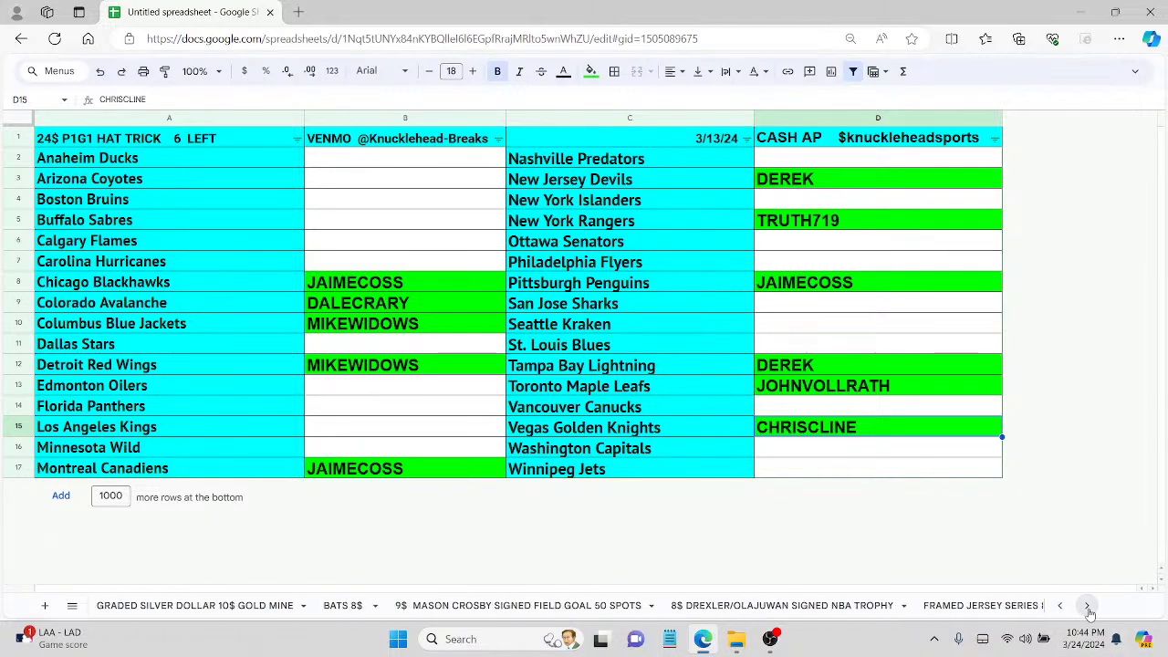
pyautogui.click(1087, 606)
pyautogui.click(629, 605)
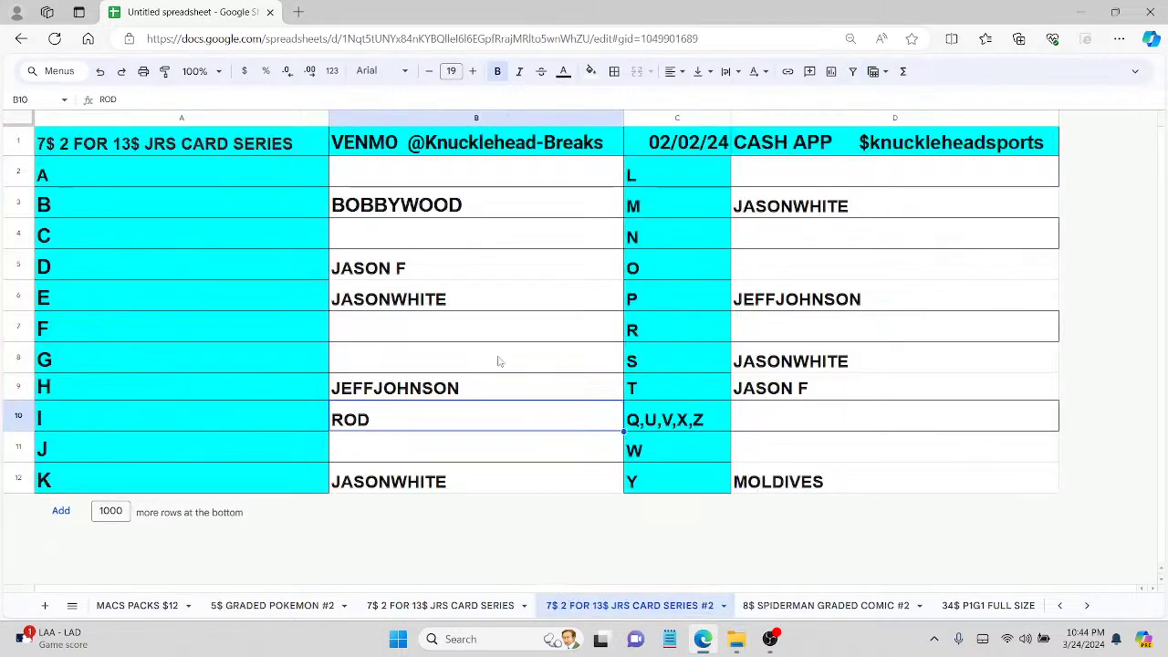
pyautogui.click(396, 323)
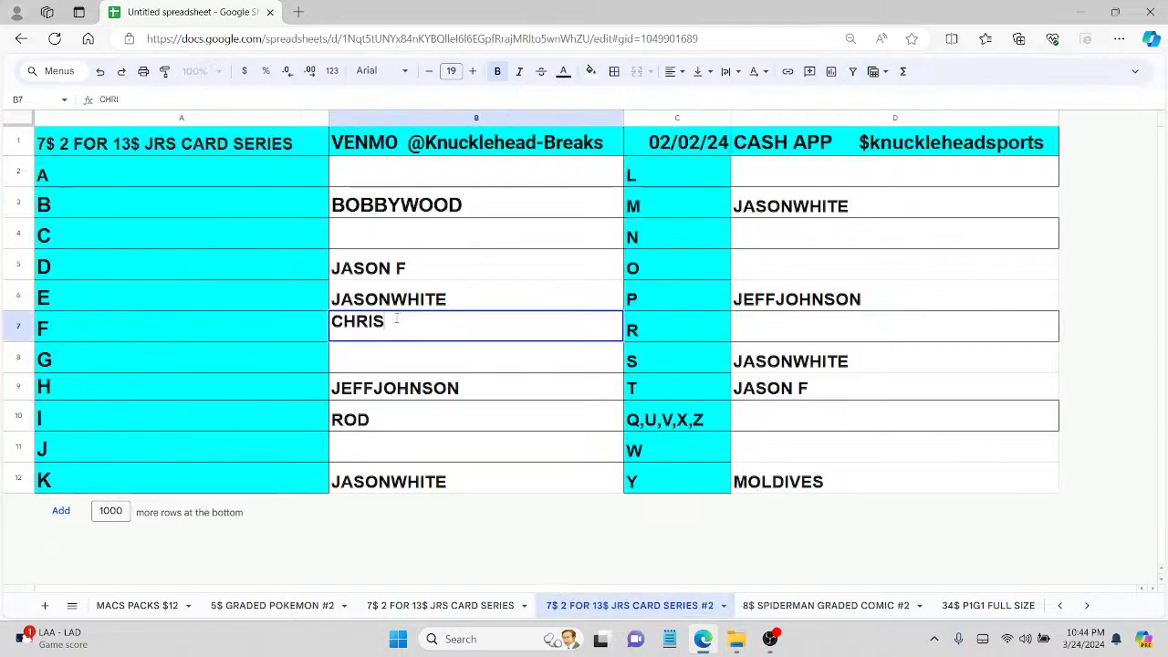
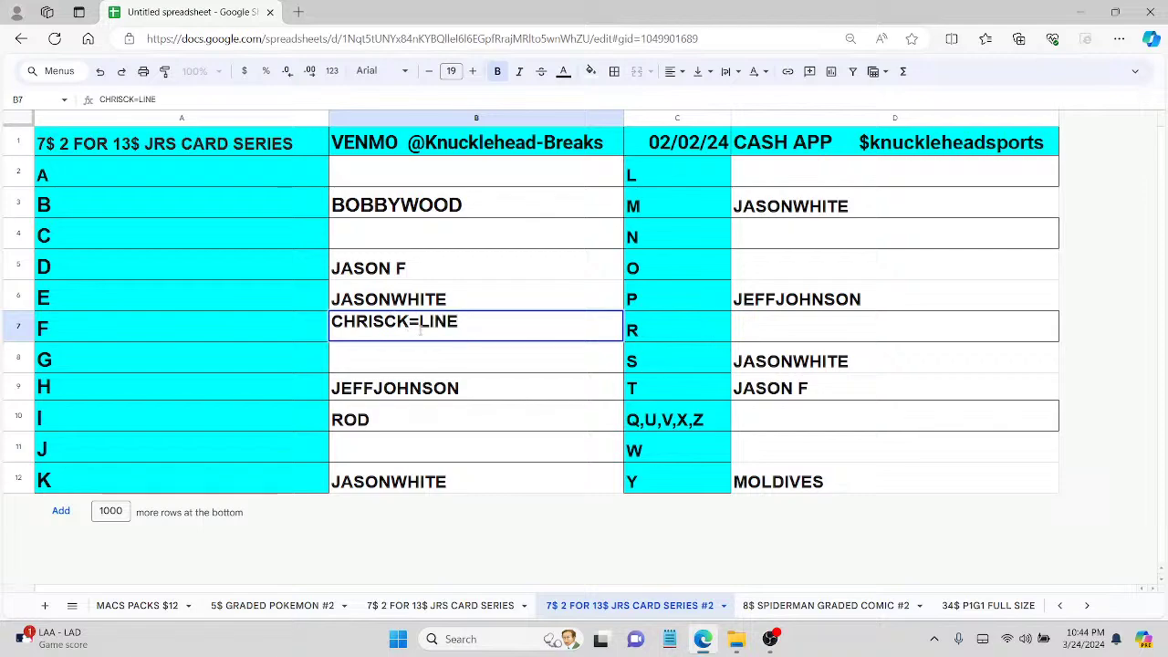
pyautogui.click(420, 332)
pyautogui.press('BackSpace')
pyautogui.press('BackSpace')
pyautogui.doubleClick(420, 333)
pyautogui.hotkey('ctrl', 'c')
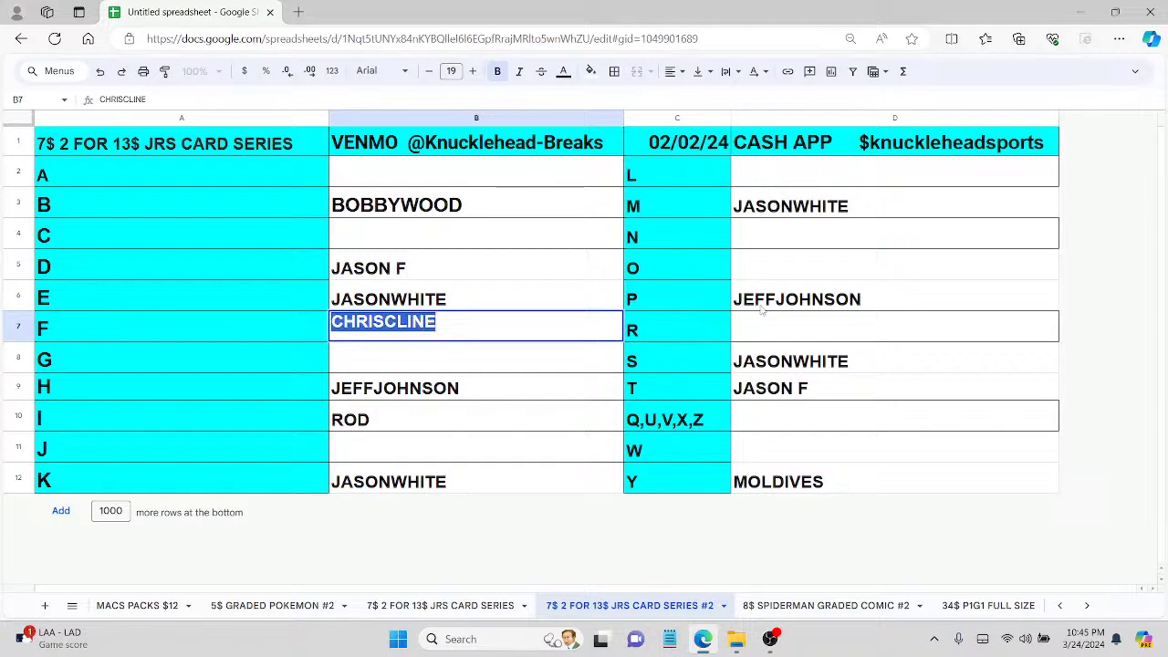
# Paste the same buyer's name into D5, D11 and B11 for spots O, W and J
pyautogui.click(815, 276)
pyautogui.write('V')
pyautogui.hotkey('ctrl', 'a')
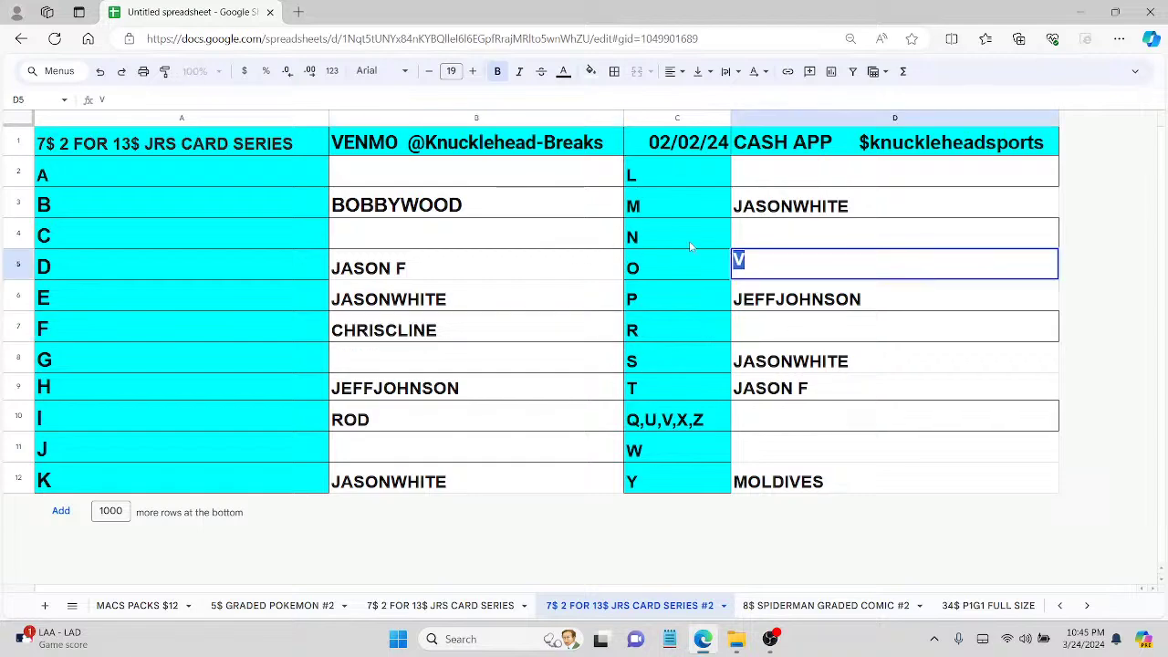
pyautogui.hotkey('ctrl', 'v')
pyautogui.click(787, 443)
pyautogui.hotkey('ctrl', 'v')
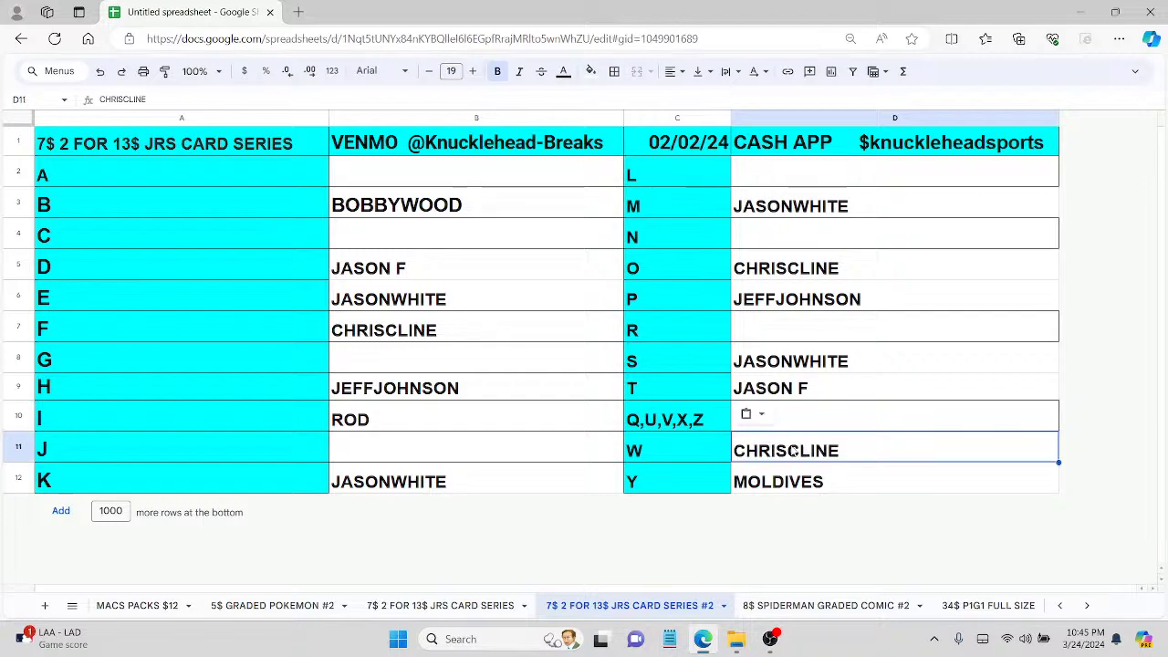
pyautogui.click(382, 456)
pyautogui.hotkey('ctrl', 'v')
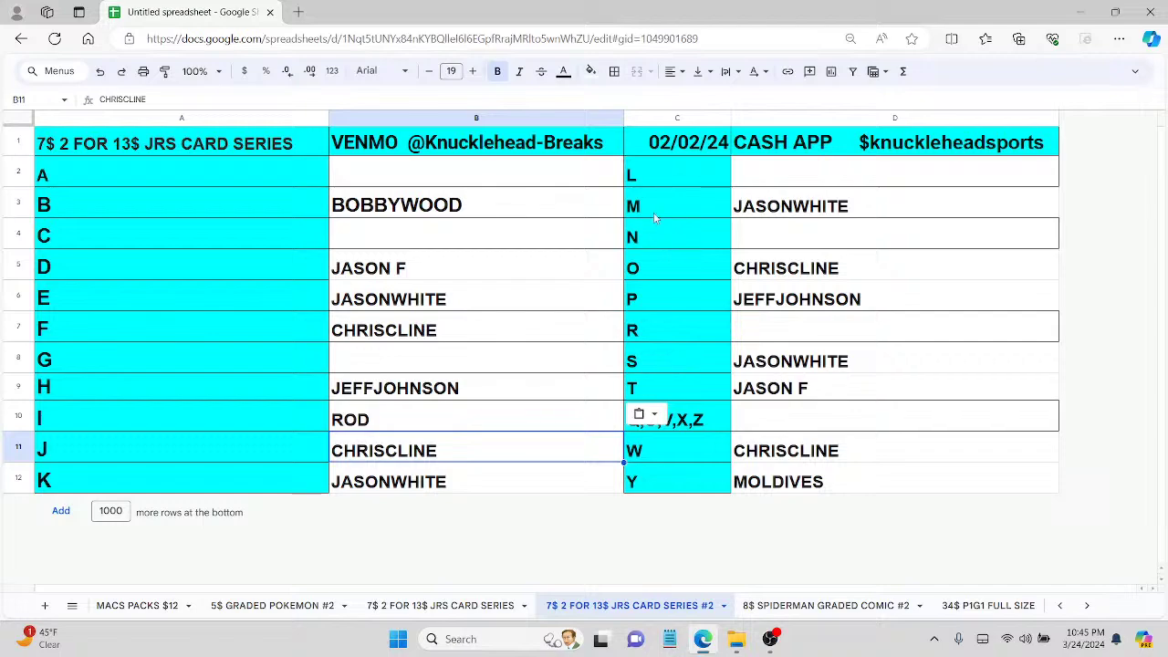
pyautogui.click(1061, 606)
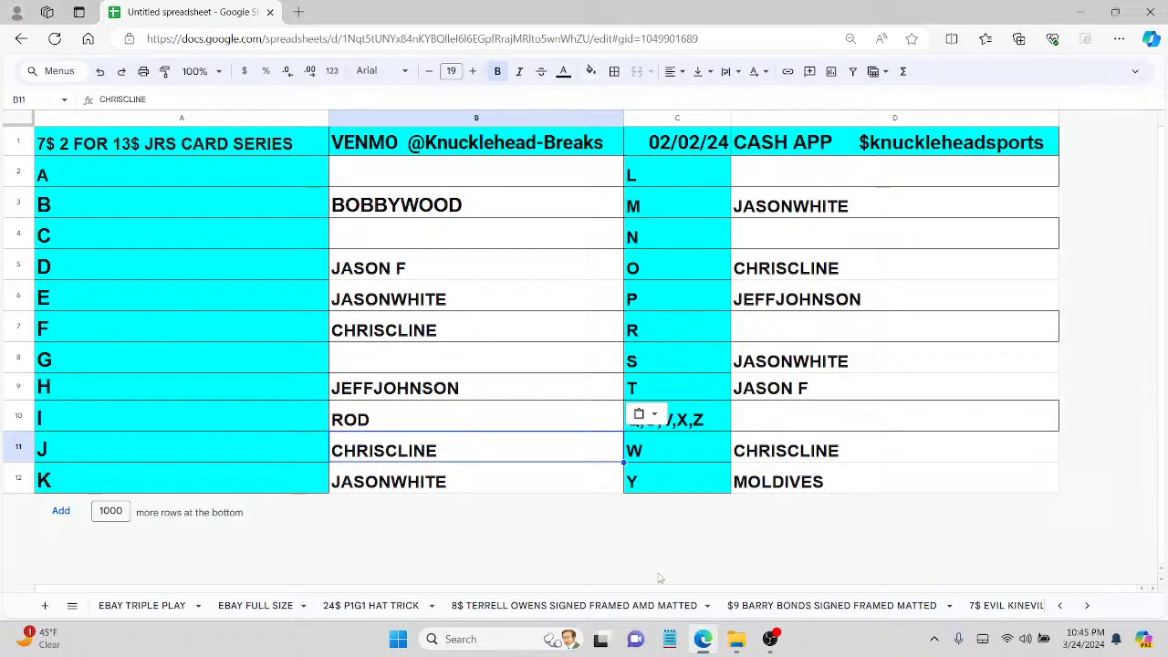
# On 24$ P1G1 HAT TRICK, enter the buyer's name in B13 for Edmonton Oilers and fill it green
pyautogui.click(398, 606)
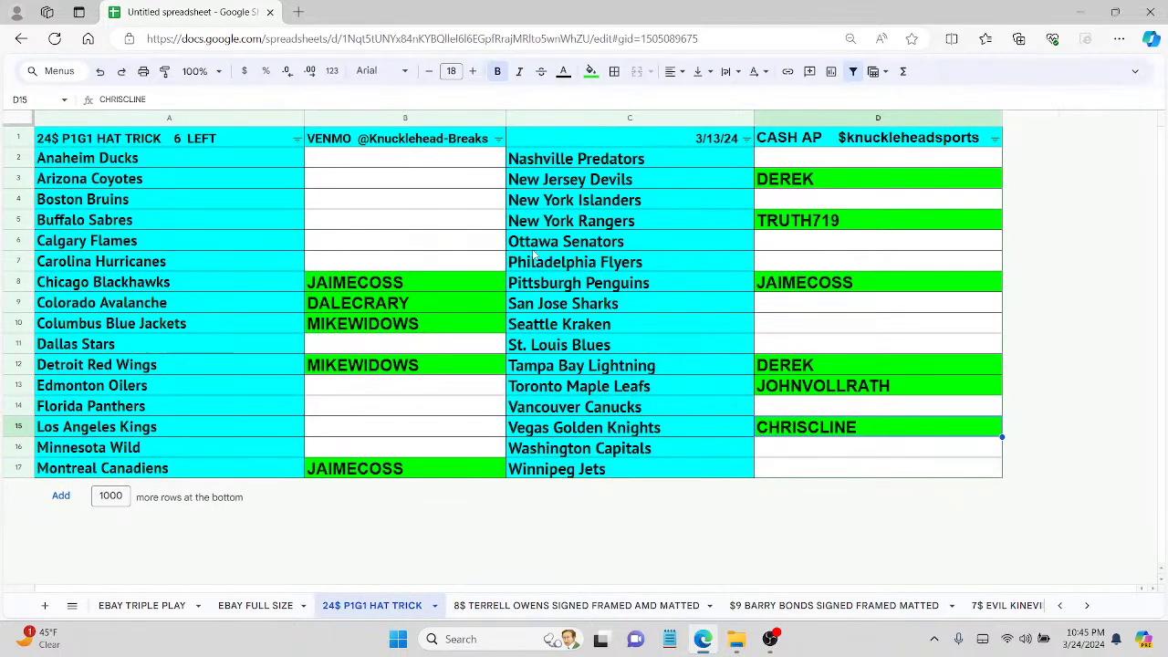
pyautogui.click(316, 388)
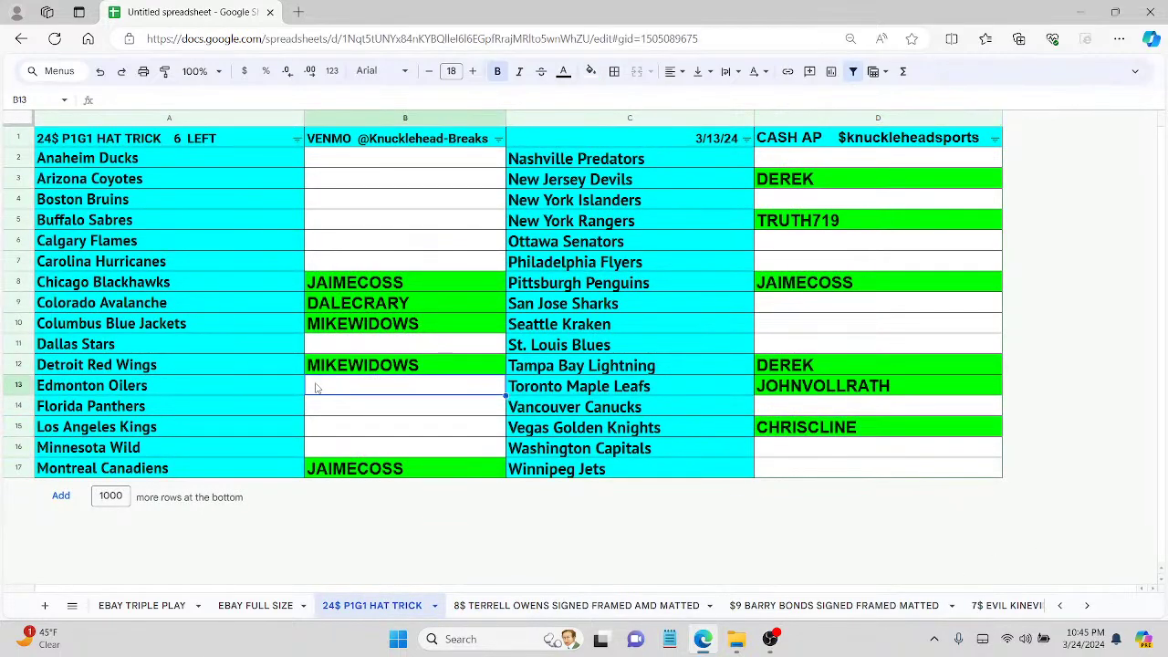
pyautogui.write('JSON')
pyautogui.press('BackSpace')
pyautogui.press('BackSpace')
pyautogui.press('BackSpace')
pyautogui.press('BackSpace')
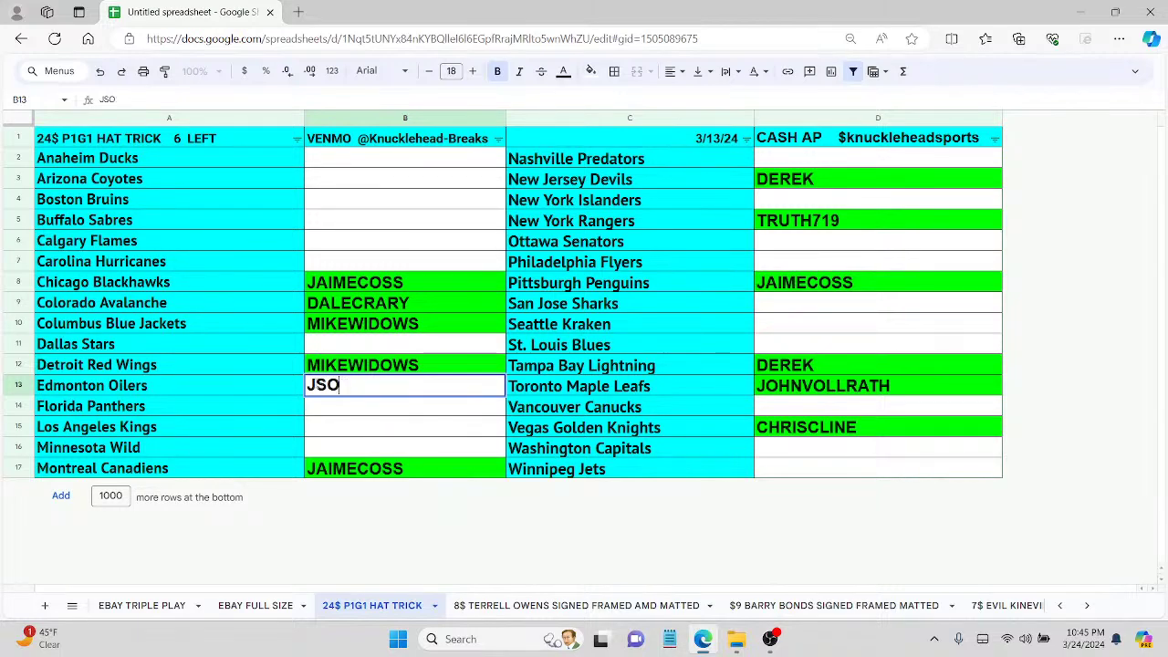
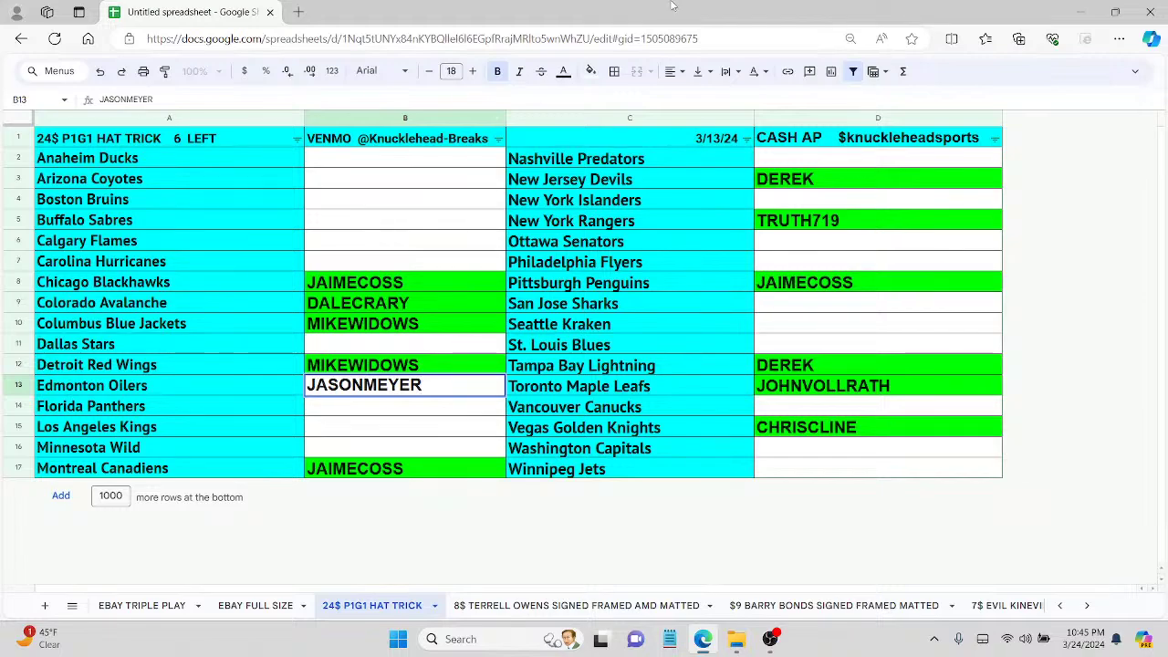
pyautogui.click(591, 71)
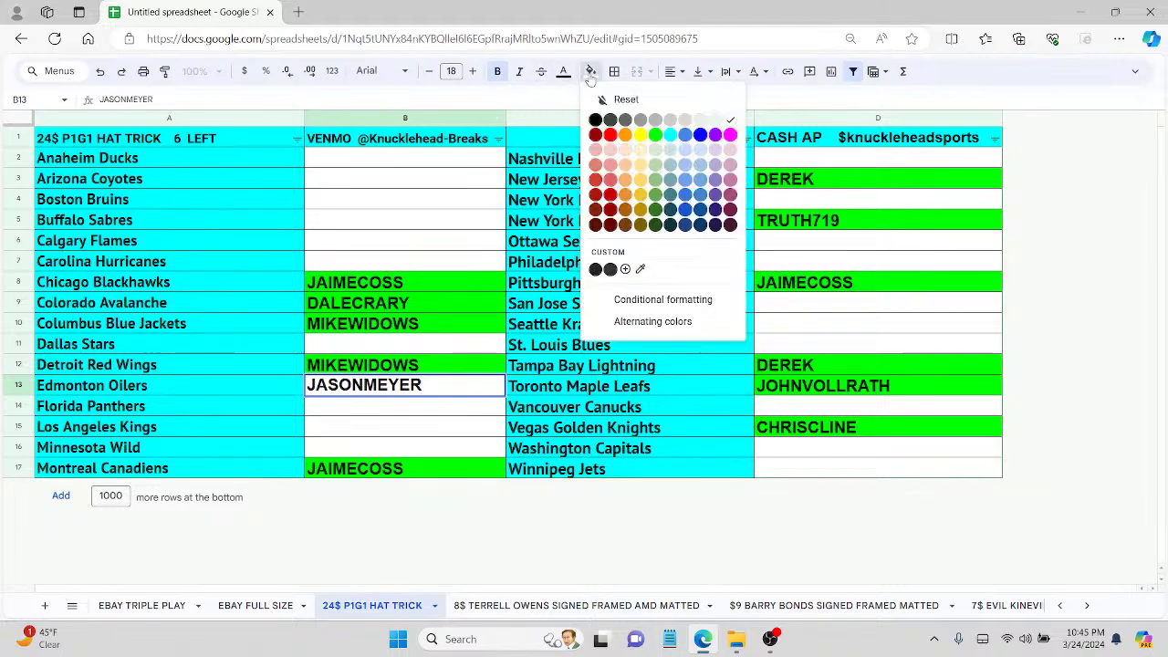
pyautogui.click(655, 134)
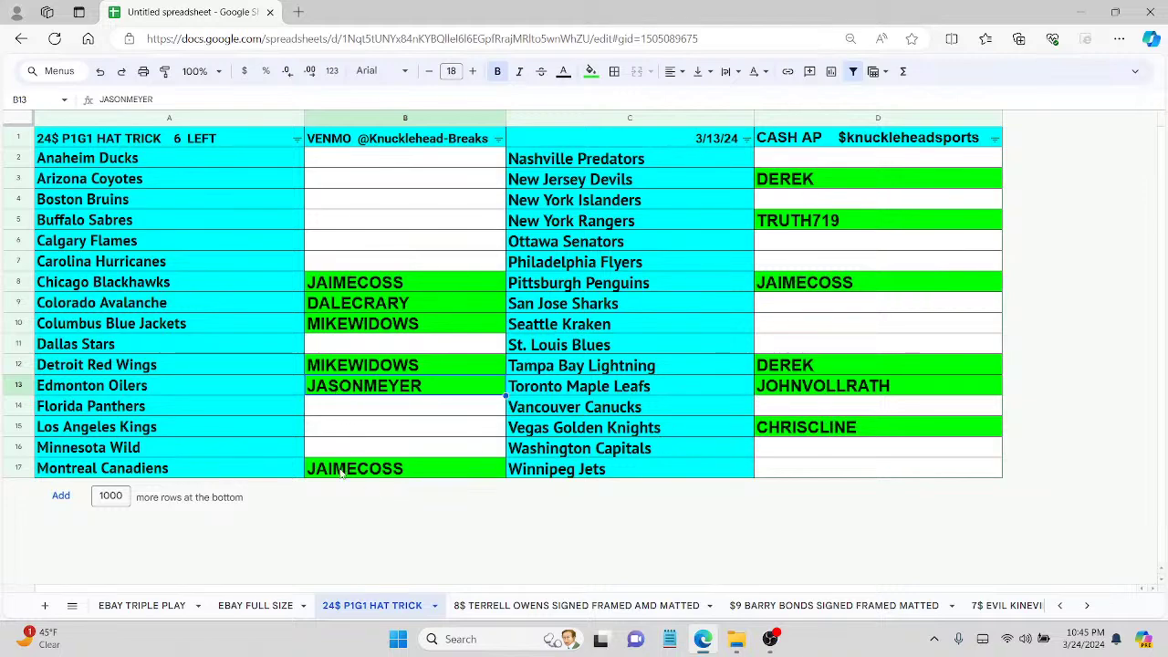
# Change the A1 header from 6 LEFT to 4 LEFT
pyautogui.doubleClick(179, 136)
pyautogui.doubleClick(179, 135)
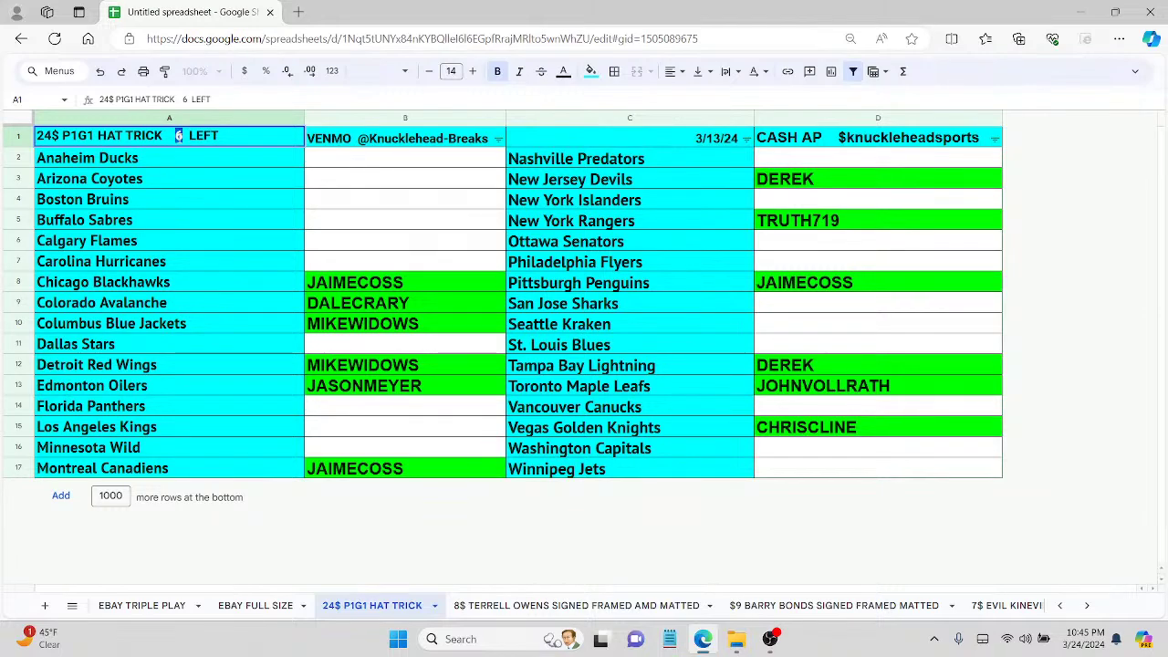
pyautogui.write('4')
# On the BATS 8$ sheet, enter a buyer's name in D8 for Pittsburgh Pirates
pyautogui.click(1088, 605)
pyautogui.click(1088, 605)
pyautogui.click(691, 605)
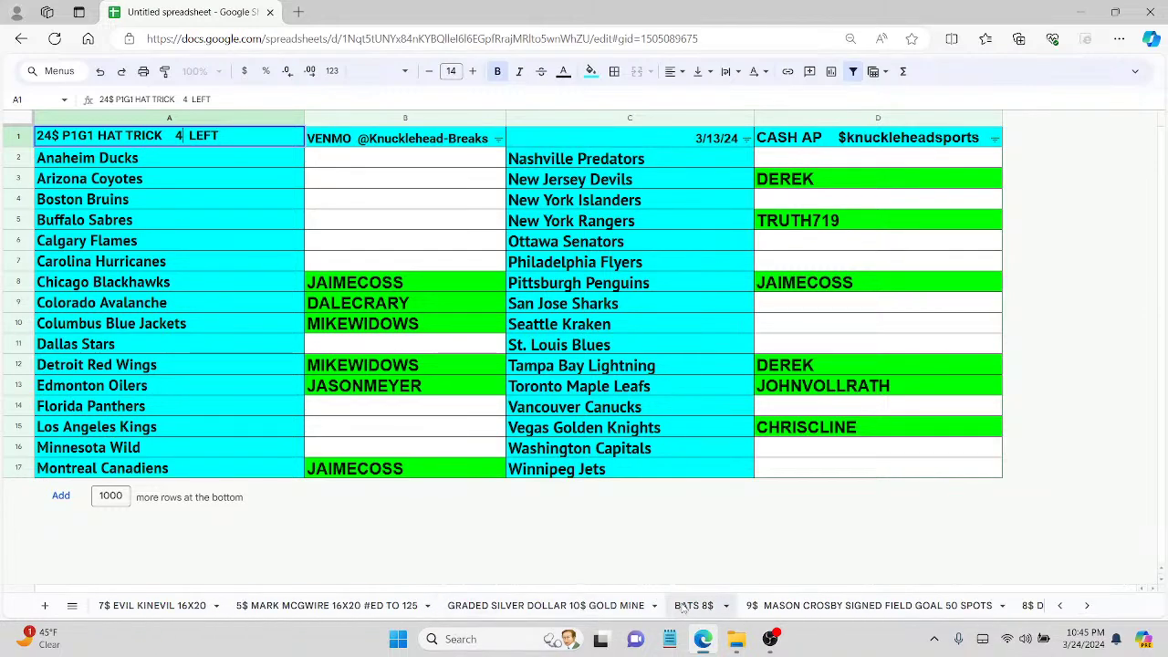
pyautogui.click(831, 290)
pyautogui.write('ROD')
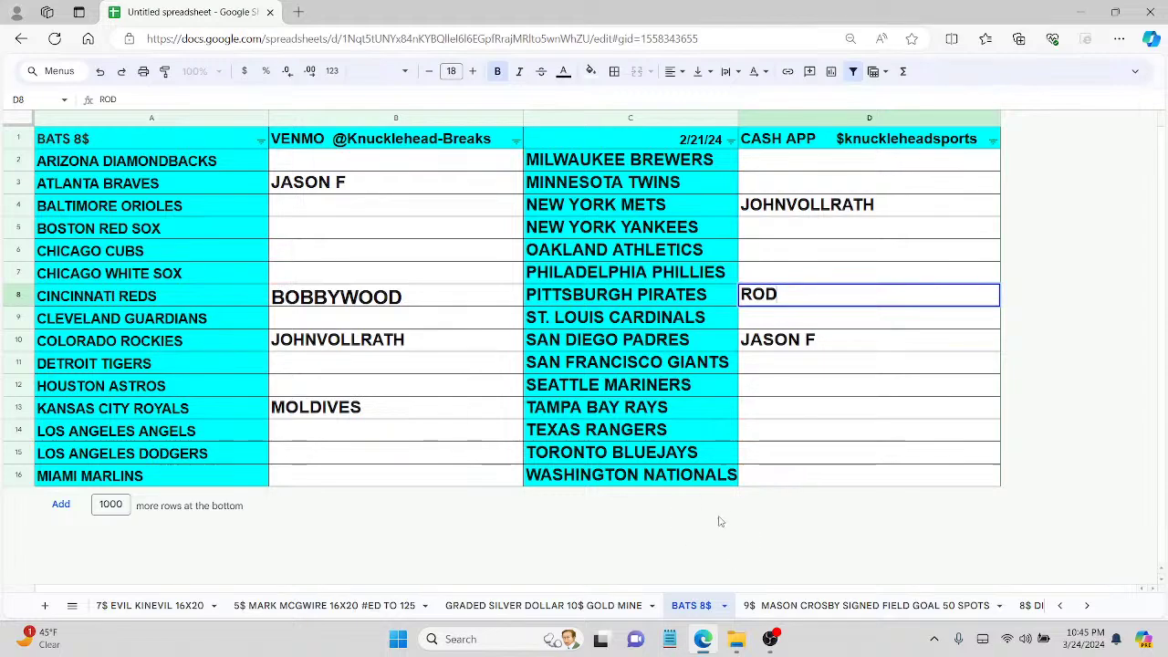
# Enter the buyer's name in D14 for the Texas Rangers spot
pyautogui.click(792, 428)
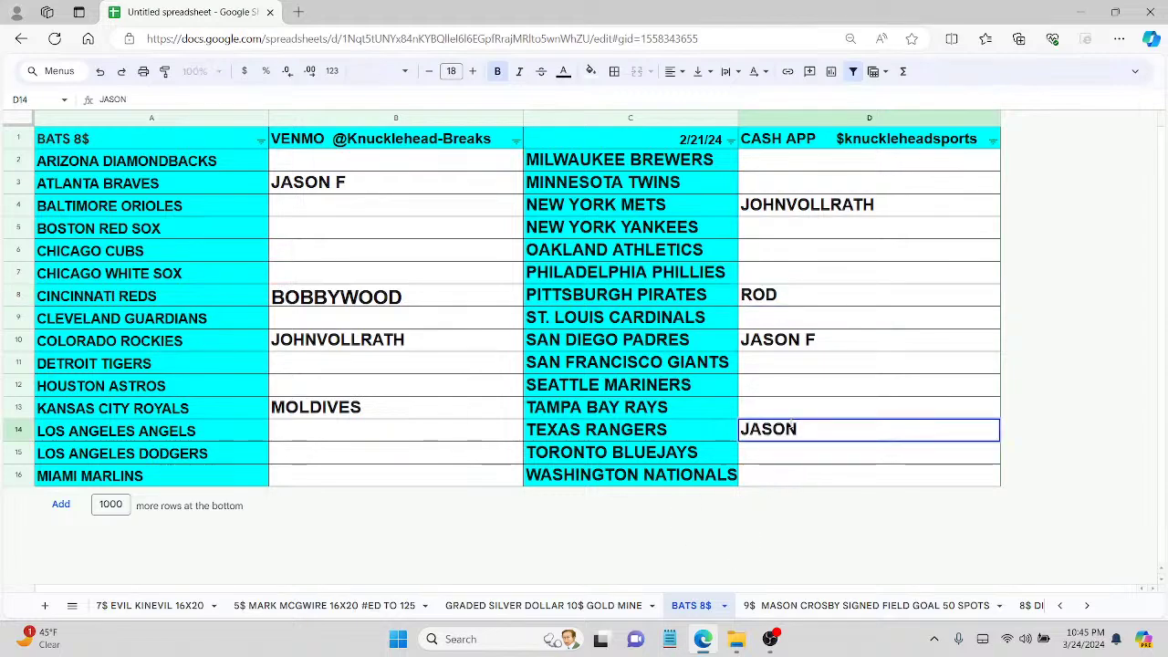
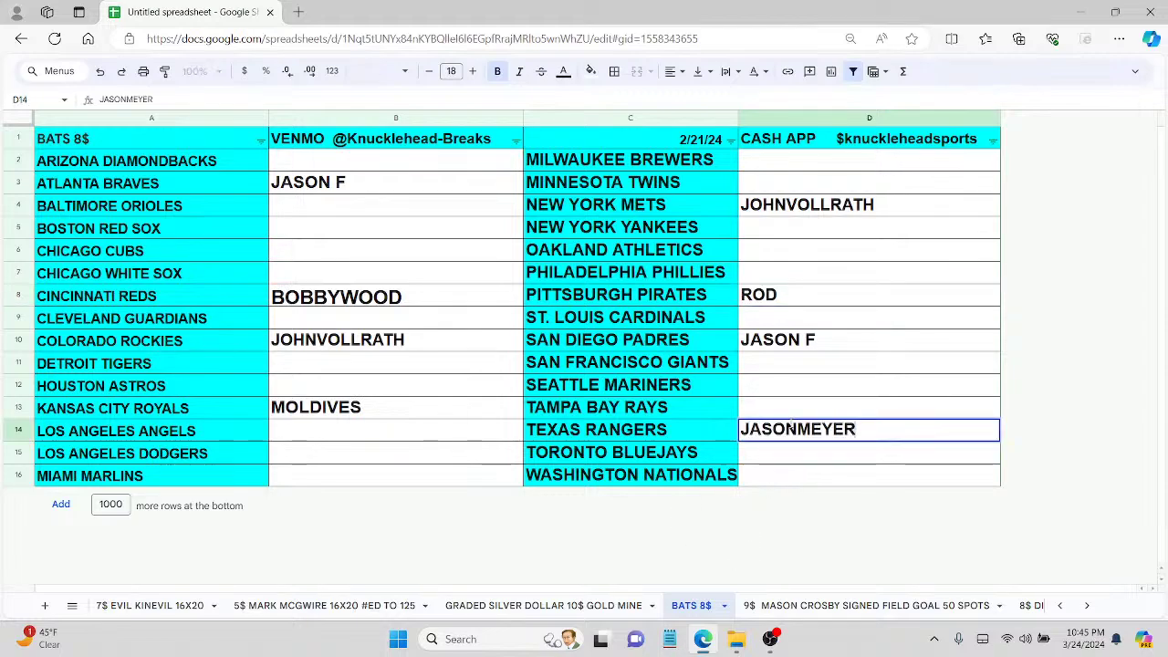
pyautogui.click(1087, 605)
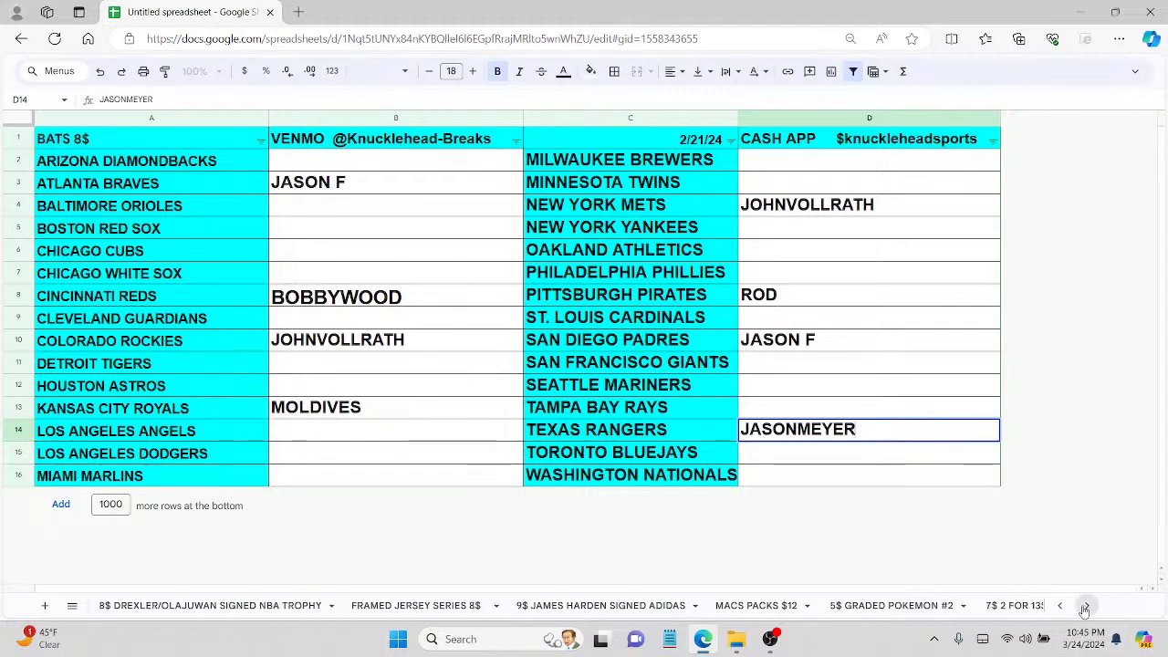
pyautogui.click(1087, 605)
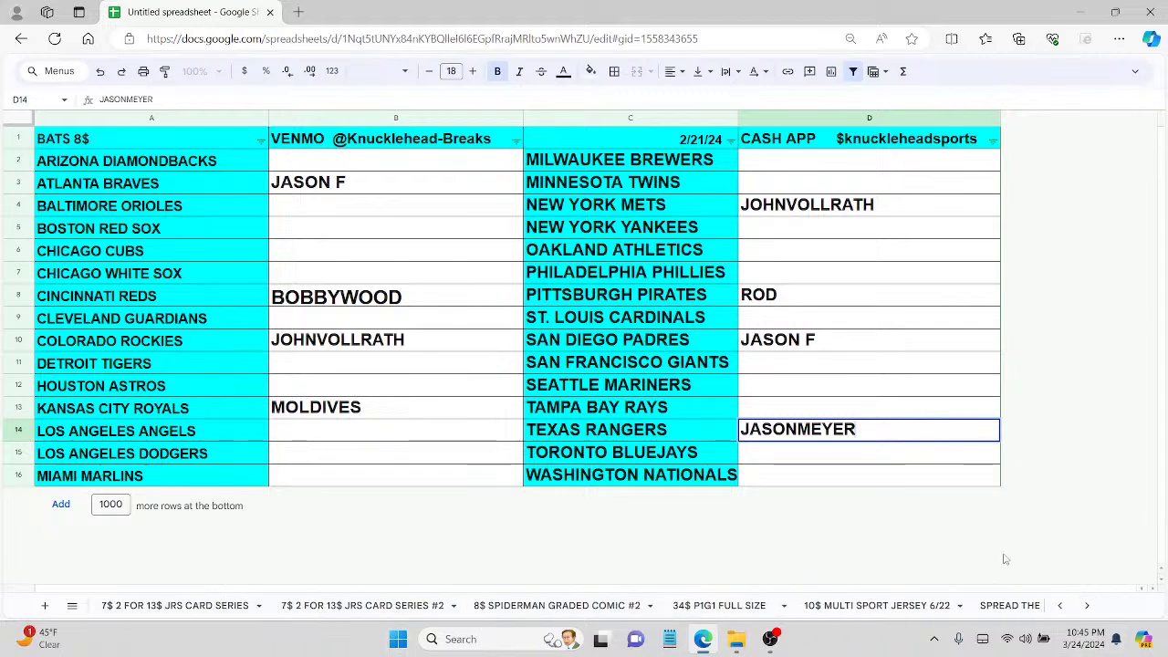
pyautogui.click(1060, 606)
pyautogui.click(1059, 605)
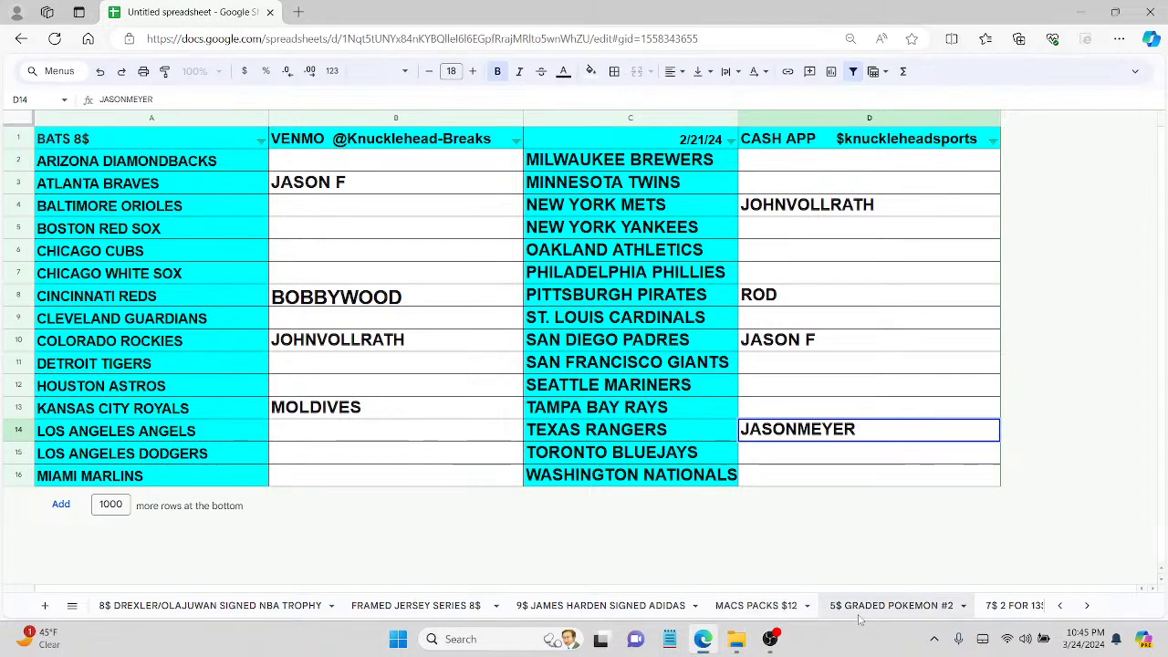
pyautogui.click(893, 605)
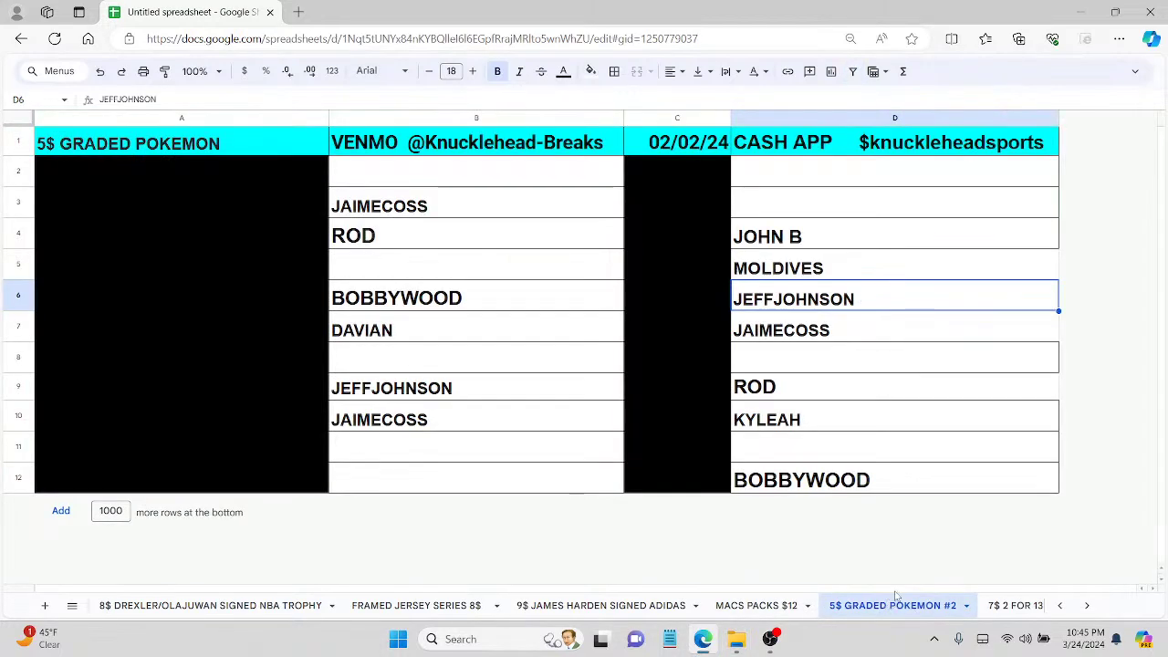
# On 5$ GRADED POKEMON #2, enter a buyer's name in B12 and copy it into empty spot D8
pyautogui.click(423, 480)
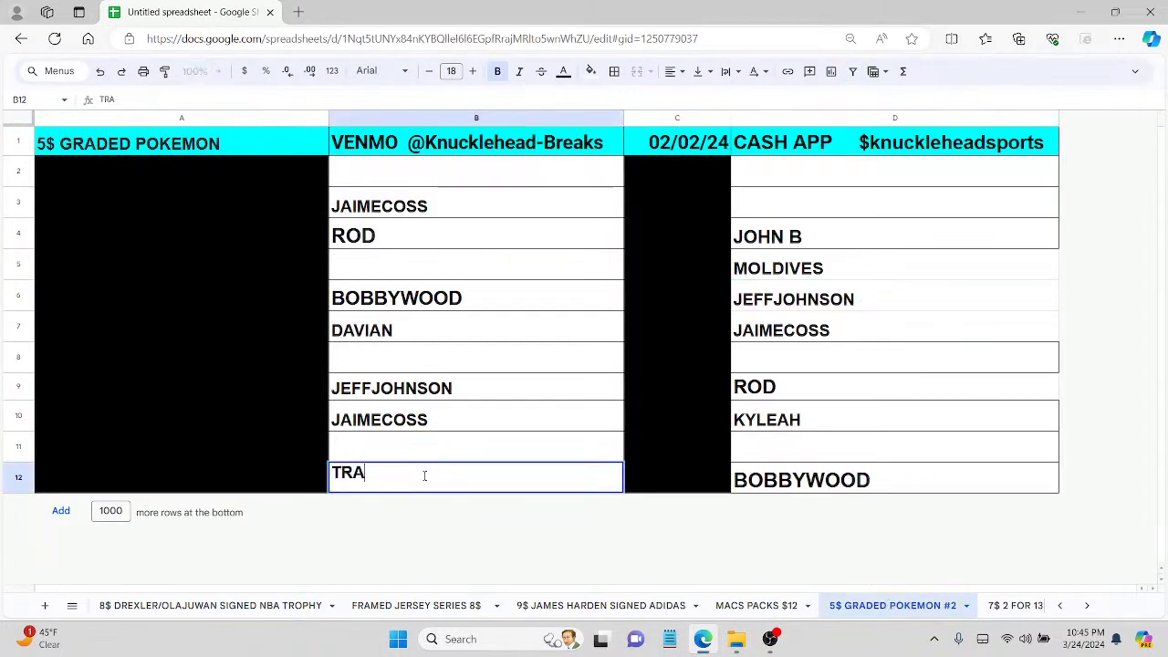
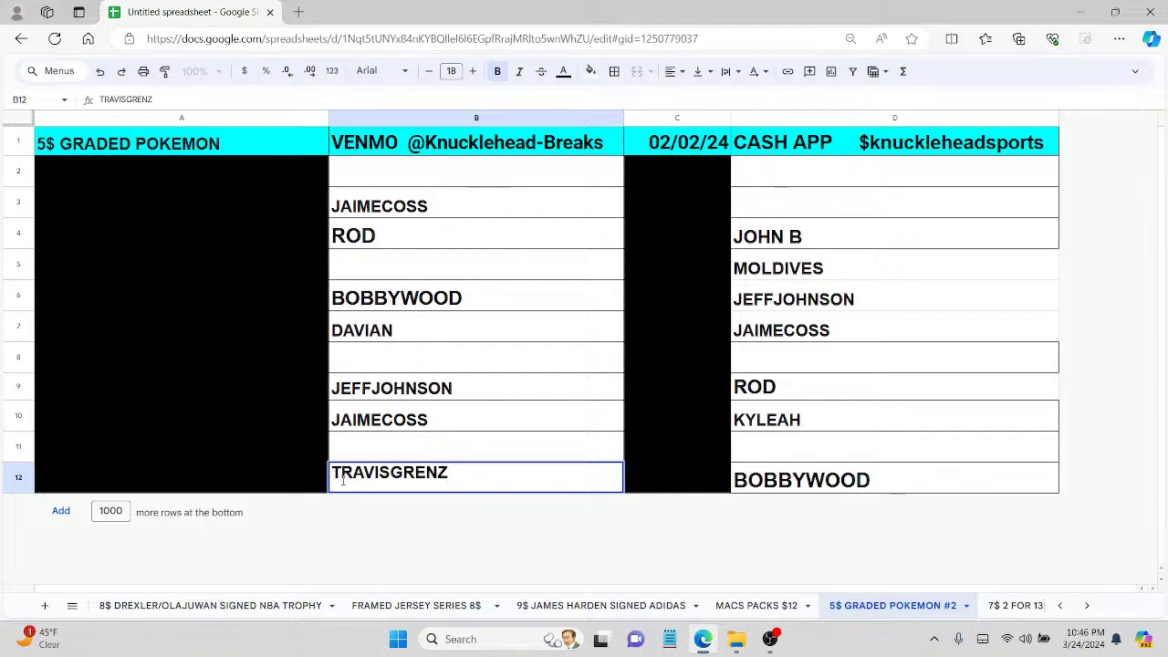
pyautogui.doubleClick(375, 473)
pyautogui.hotkey('ctrl', 'c')
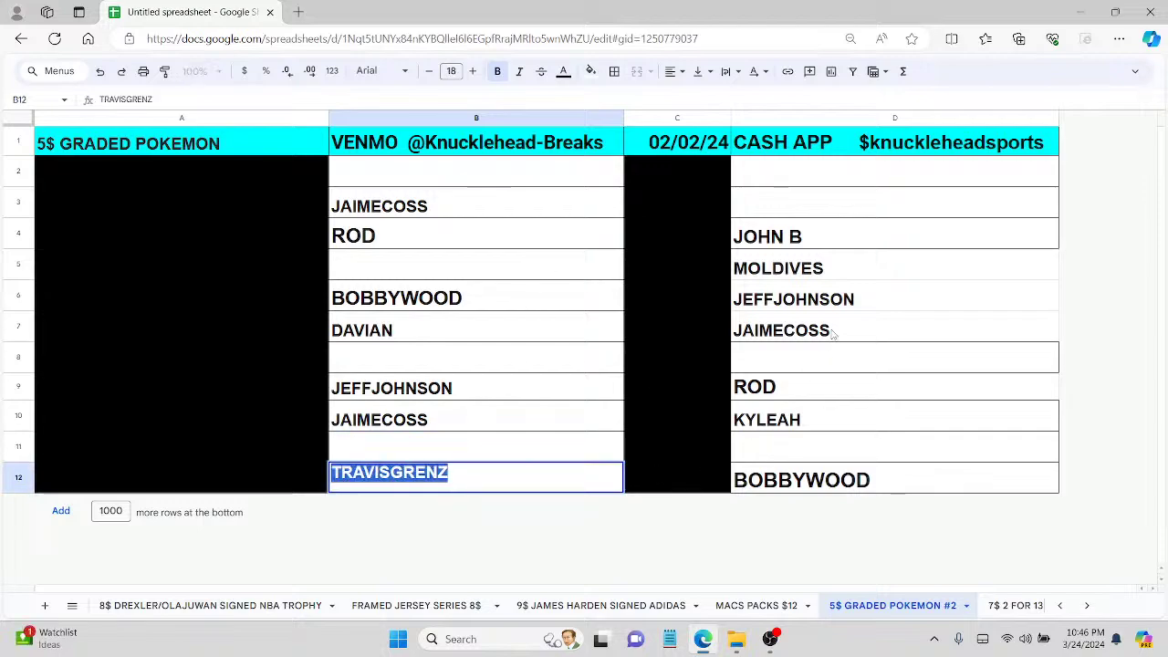
pyautogui.click(838, 359)
pyautogui.hotkey('ctrl', 'v')
# Raise the font size of the names in B2:D12 to 20
pyautogui.moveTo(547, 173); pyautogui.dragTo(904, 477)
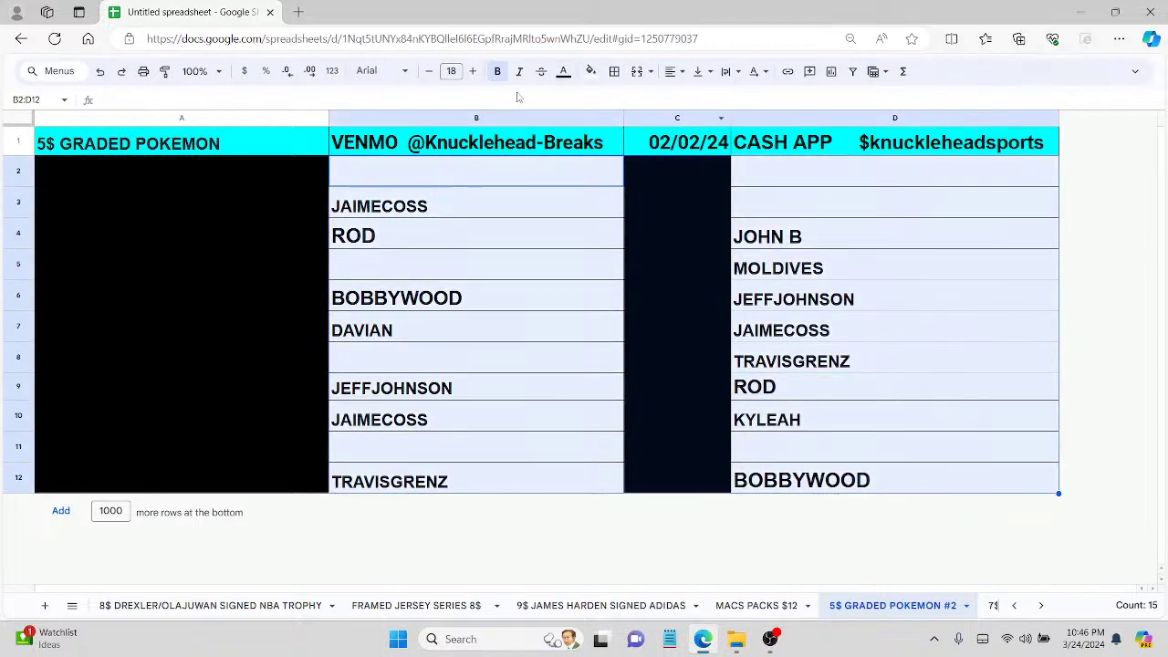
pyautogui.click(451, 71)
pyautogui.click(474, 72)
pyautogui.click(474, 71)
pyautogui.click(503, 229)
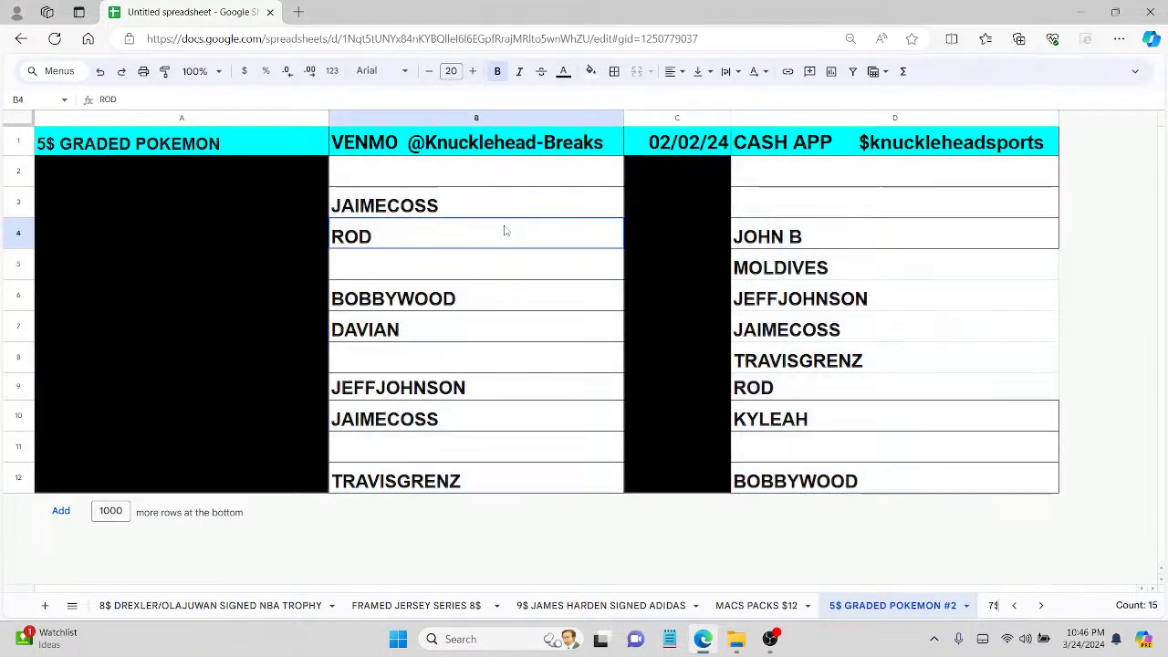
pyautogui.click(476, 178)
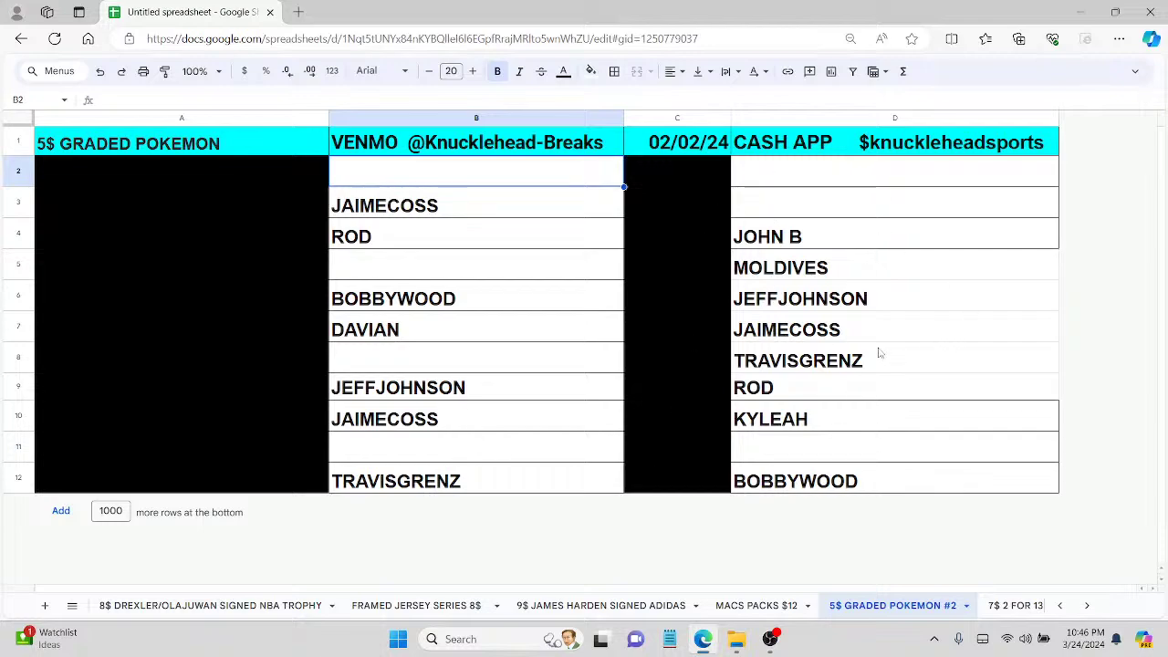
pyautogui.click(1061, 605)
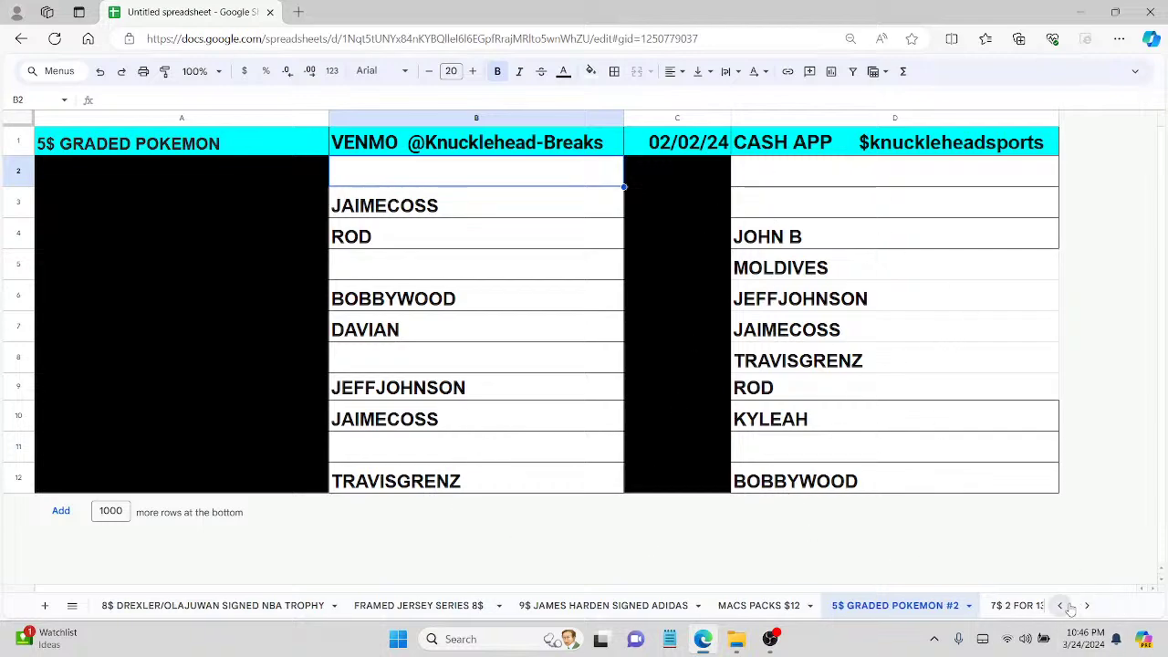
pyautogui.click(1063, 605)
pyautogui.click(1063, 605)
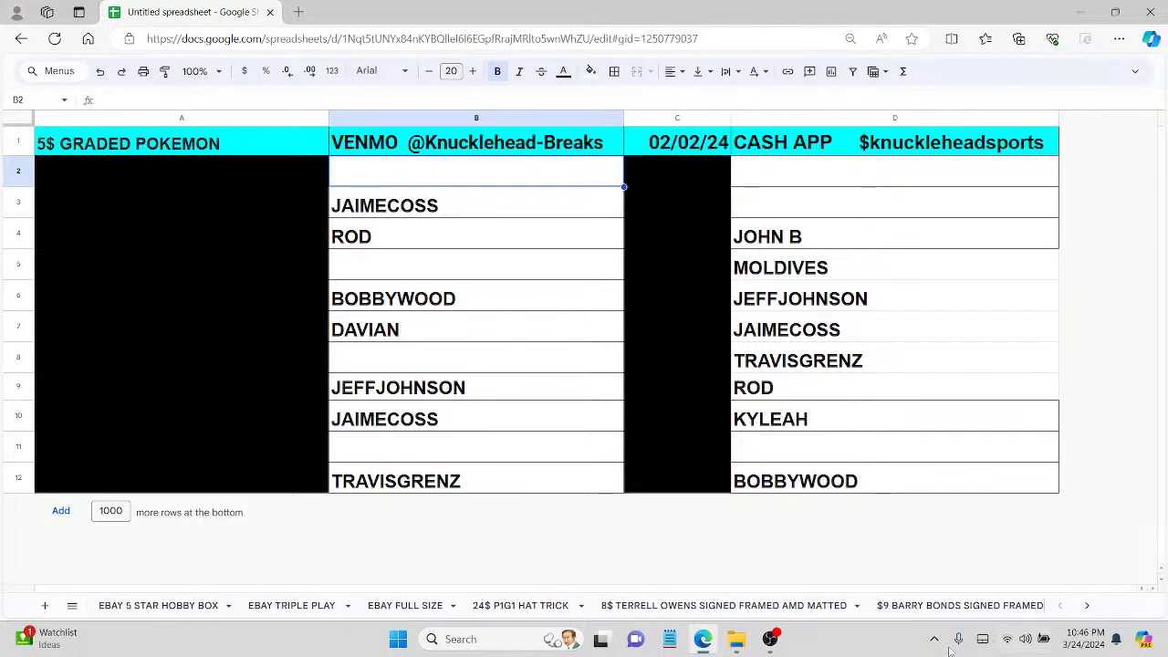
# Review the sheets from 24$ P1G1 HAT TRICK through GRADED SILVER DOLLAR 10$ GOLD MINE
pyautogui.click(509, 606)
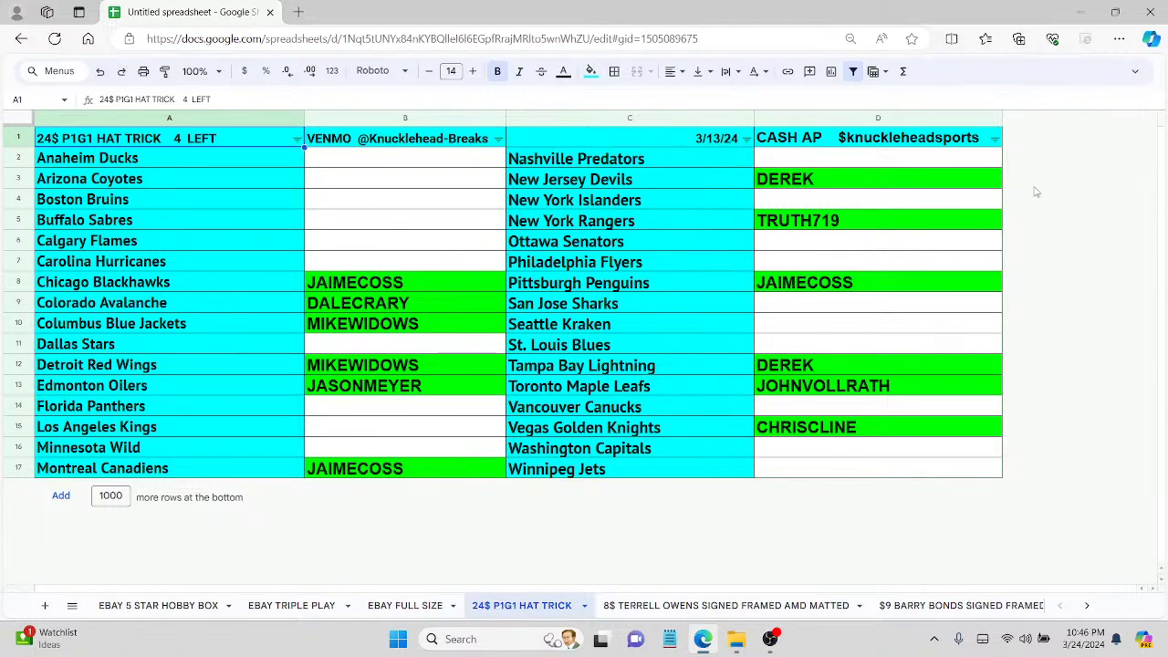
pyautogui.click(772, 606)
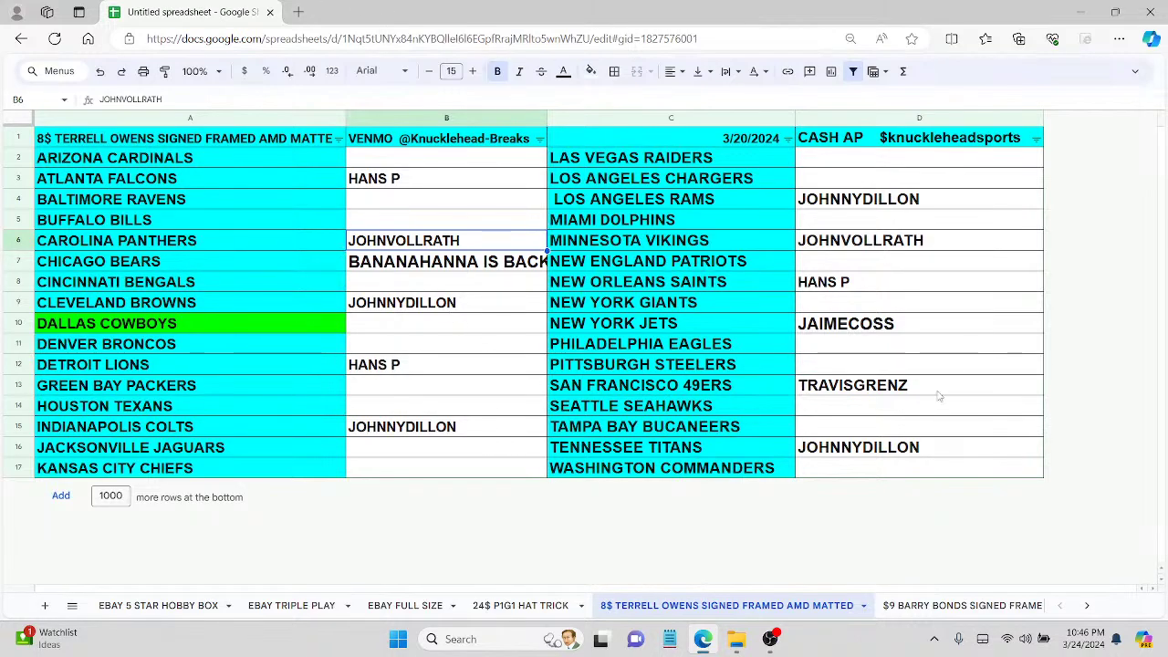
pyautogui.click(963, 605)
pyautogui.moveTo(470, 317); pyautogui.dragTo(469, 335)
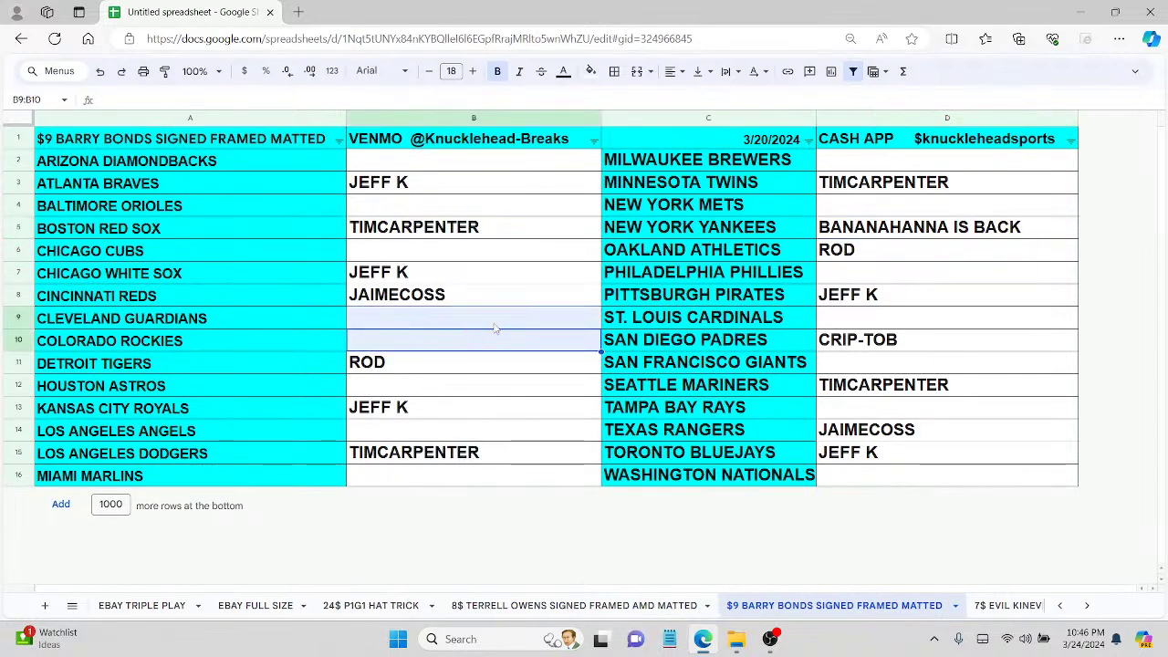
pyautogui.click(493, 327)
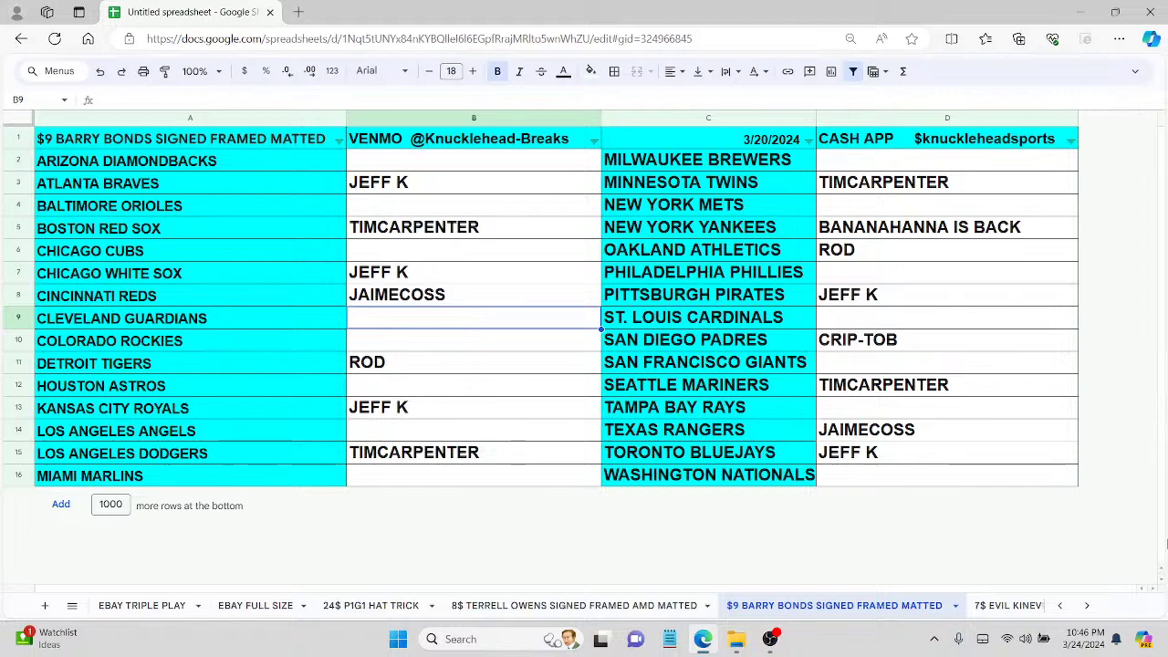
pyautogui.click(992, 606)
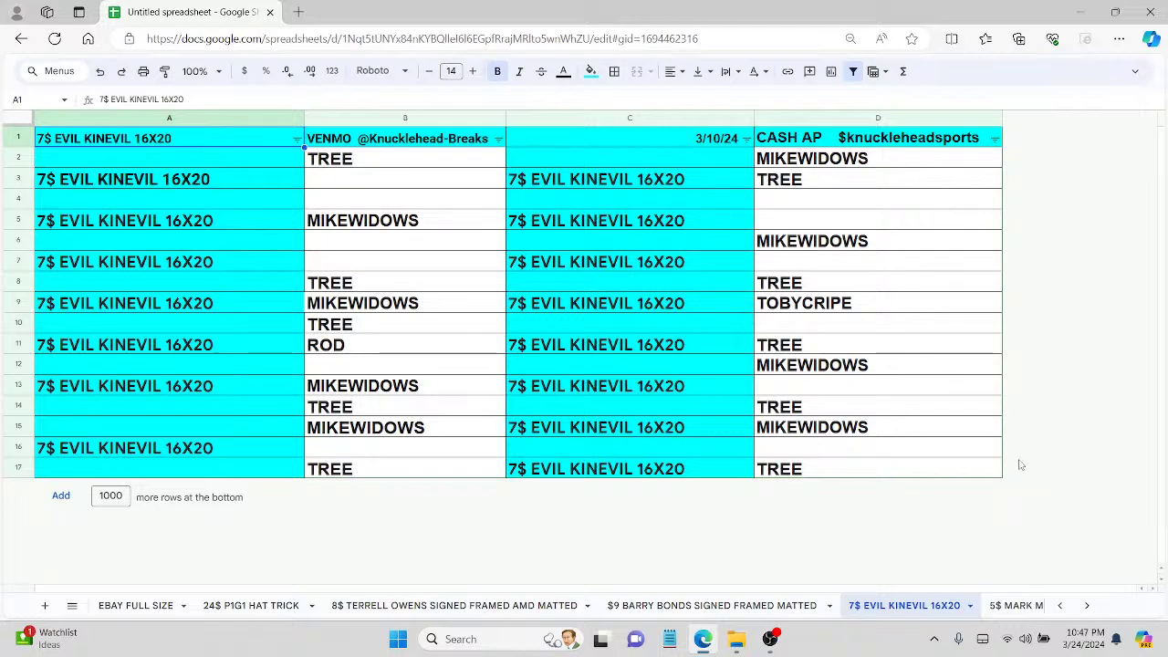
pyautogui.click(1013, 605)
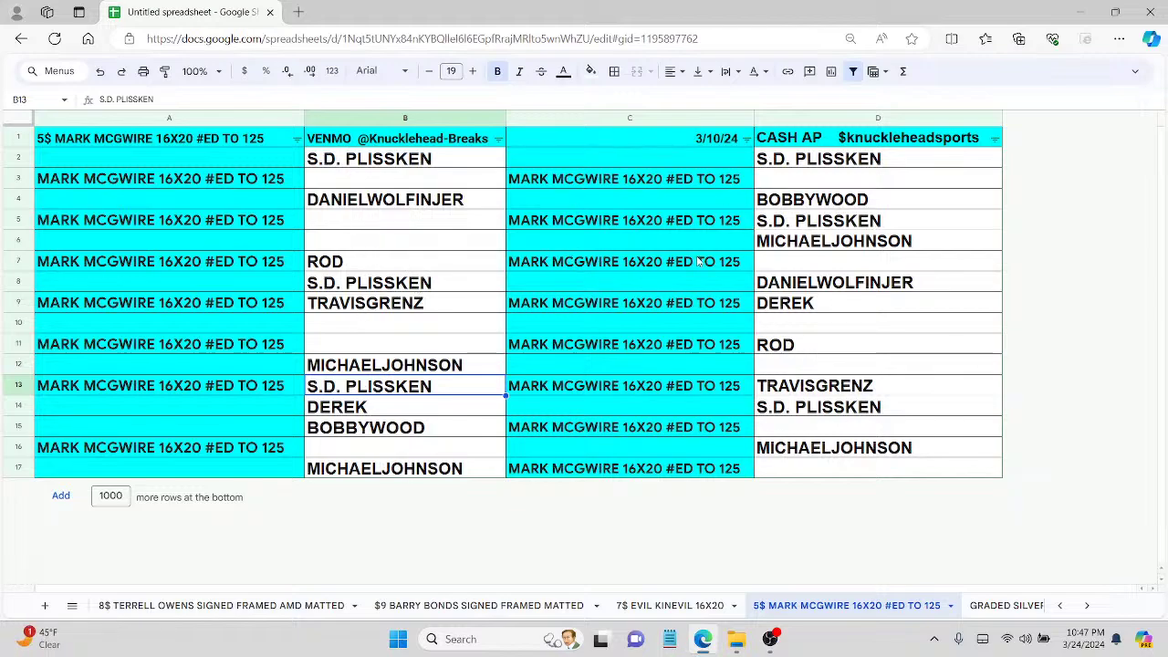
pyautogui.click(1004, 605)
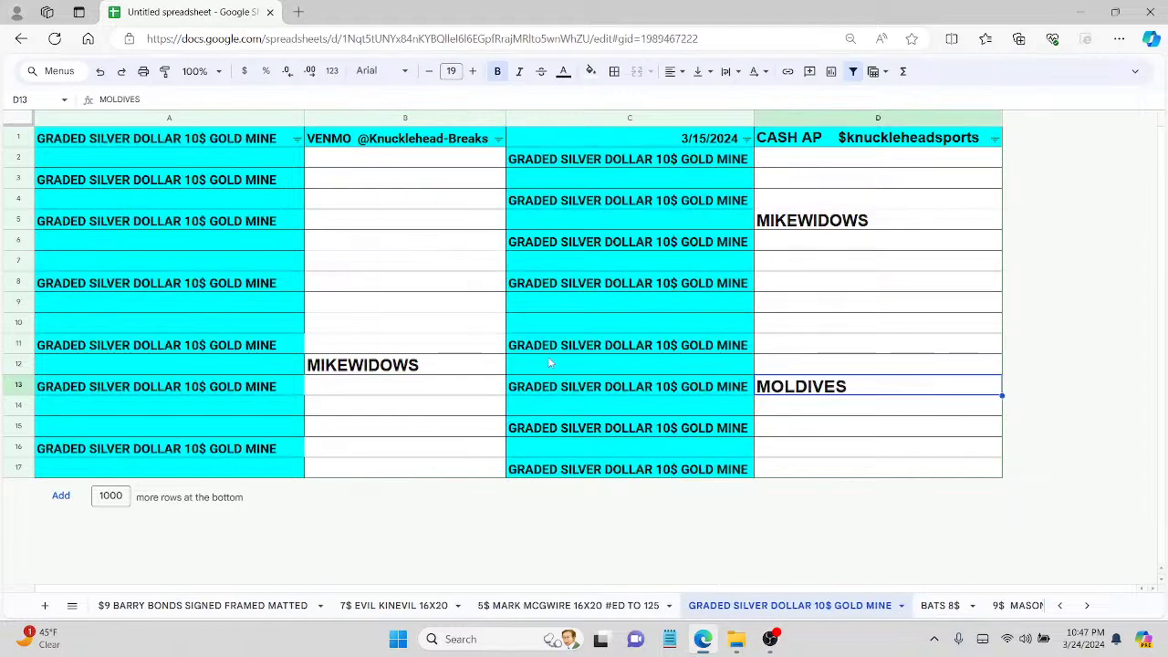
pyautogui.moveTo(406, 162); pyautogui.dragTo(1001, 475)
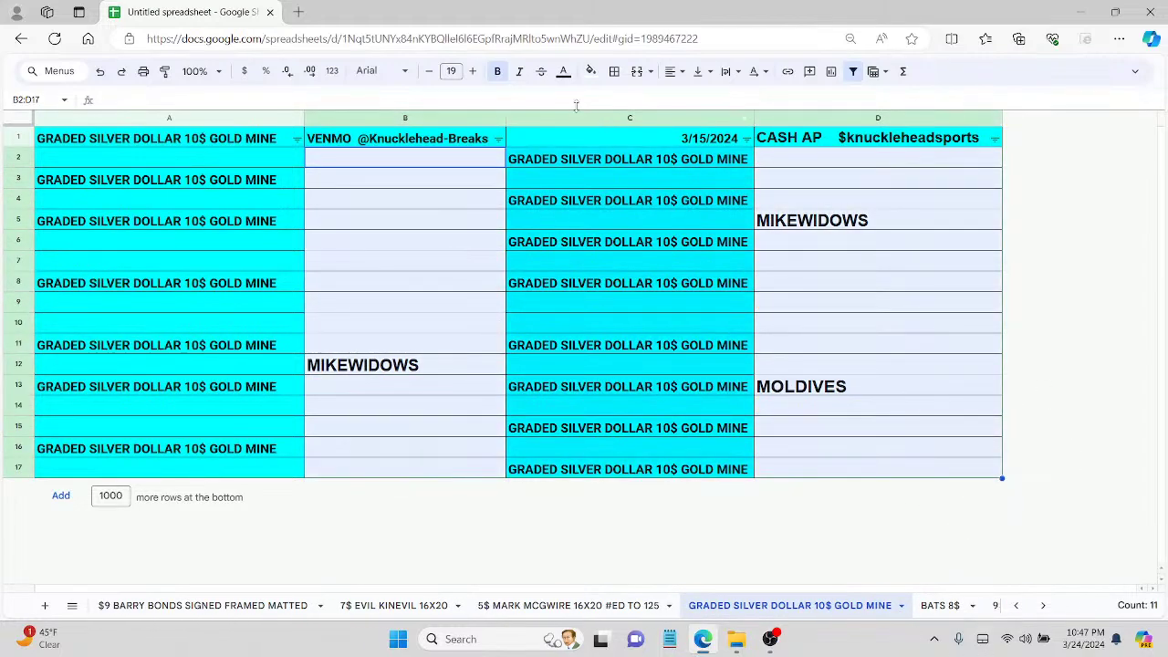
pyautogui.click(614, 71)
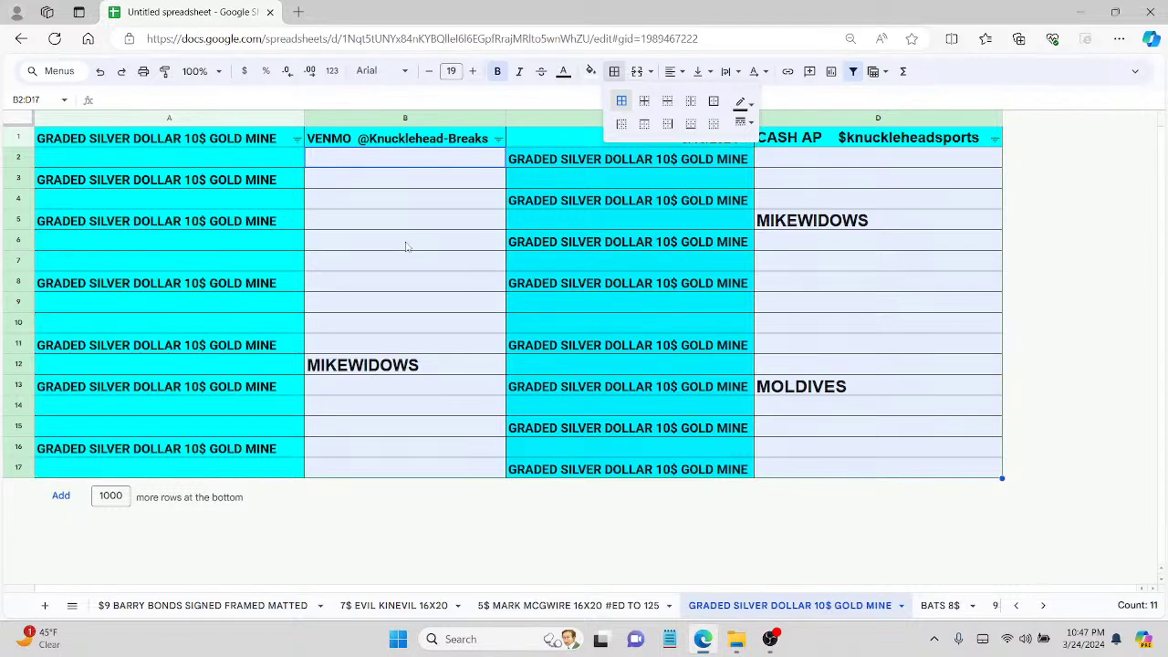
pyautogui.click(409, 245)
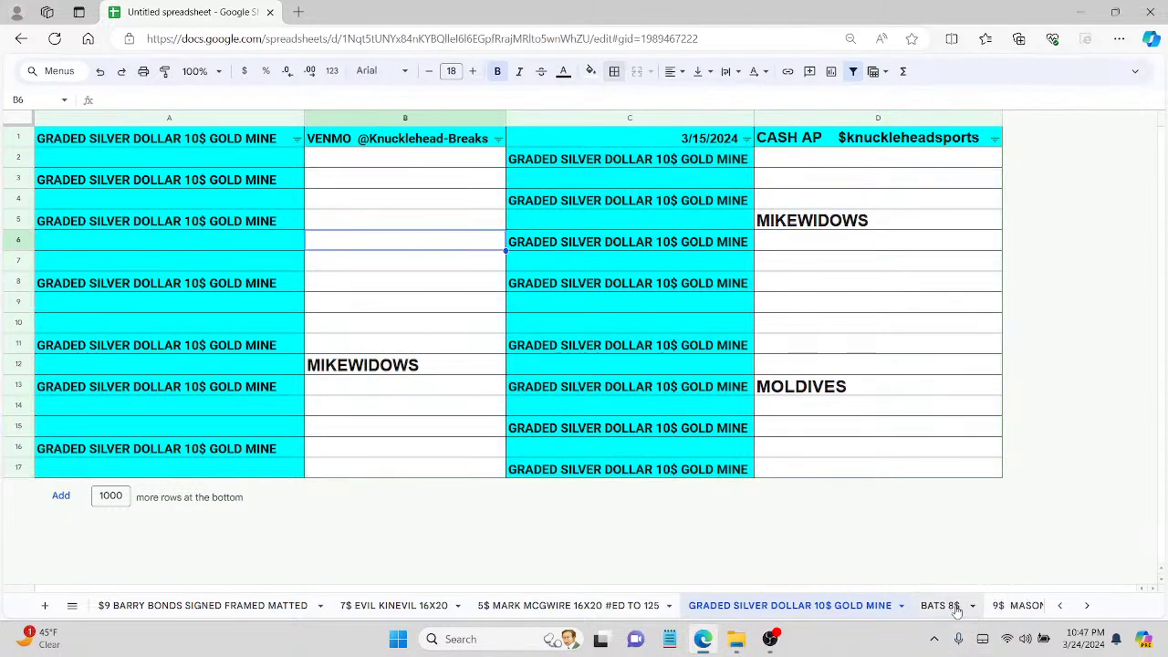
# Review BATS 8$ through the Pokémon and JRS CARD SERIES sheets, ending on JRS CARD SERIES #2
pyautogui.click(940, 605)
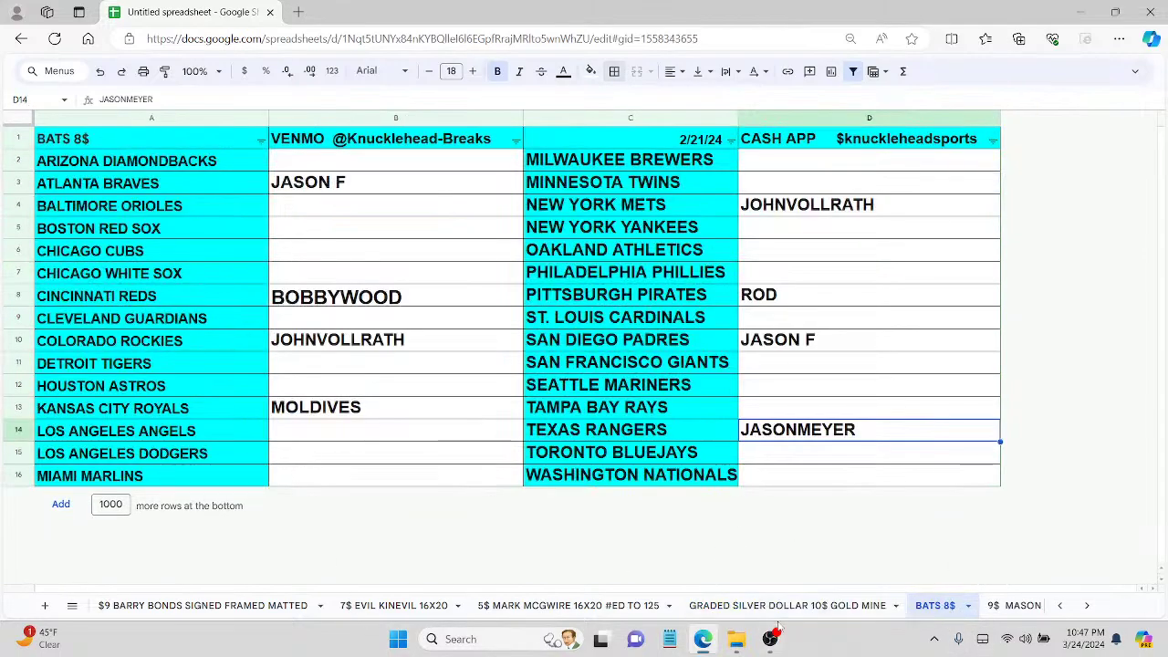
pyautogui.click(785, 610)
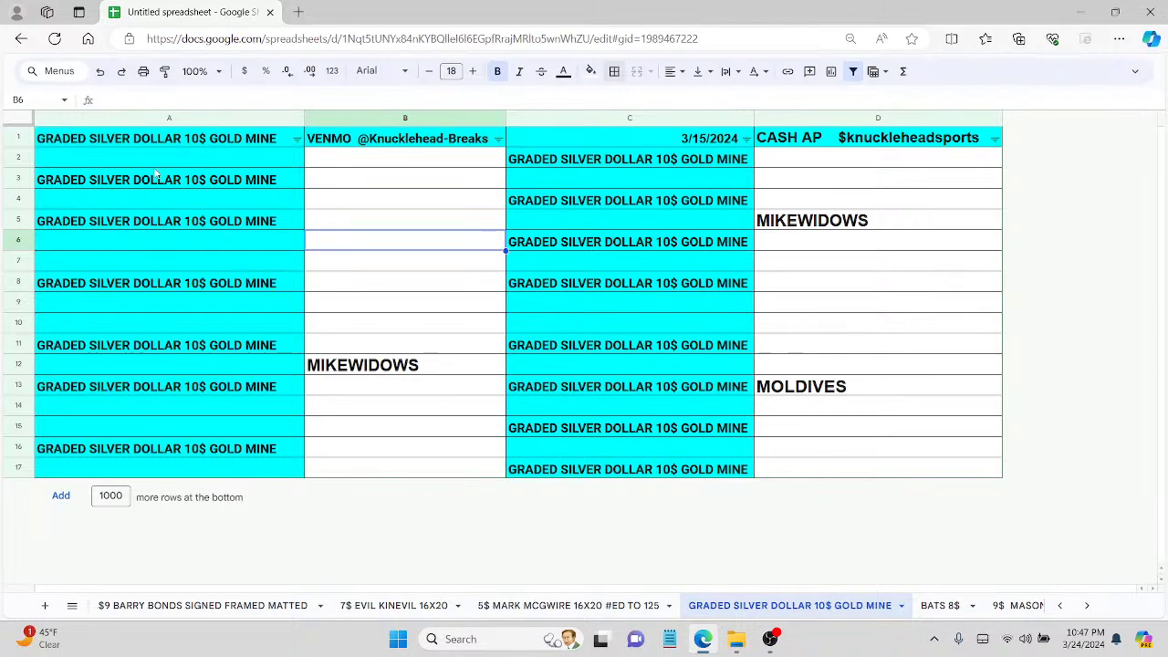
pyautogui.click(938, 606)
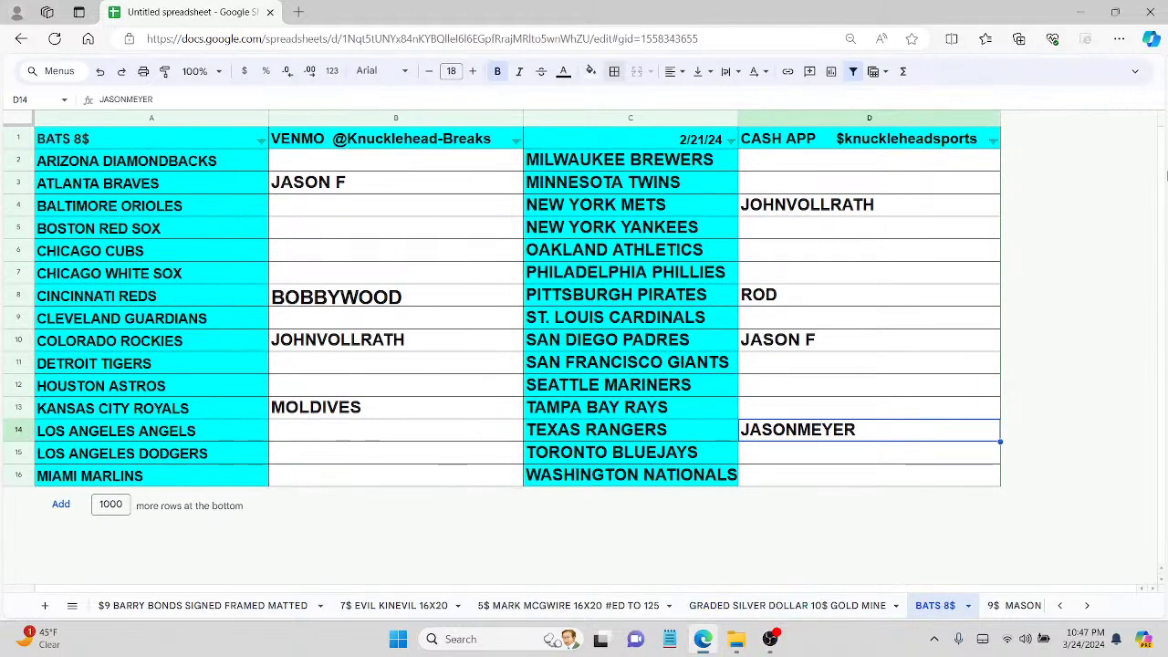
pyautogui.click(1013, 605)
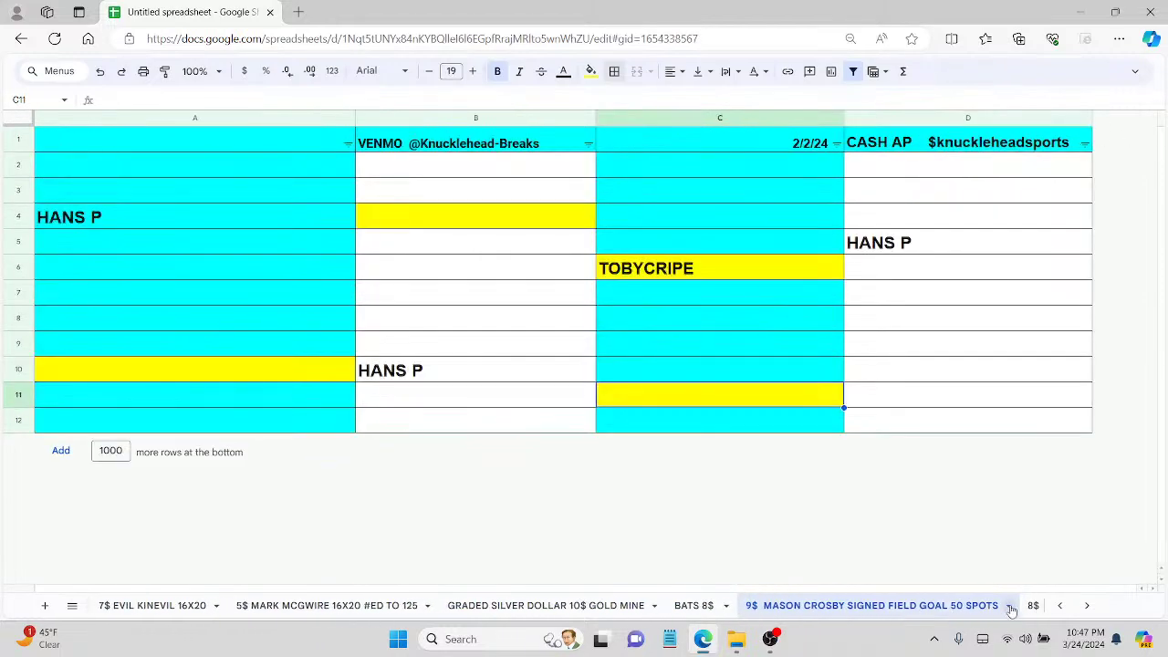
pyautogui.click(1033, 605)
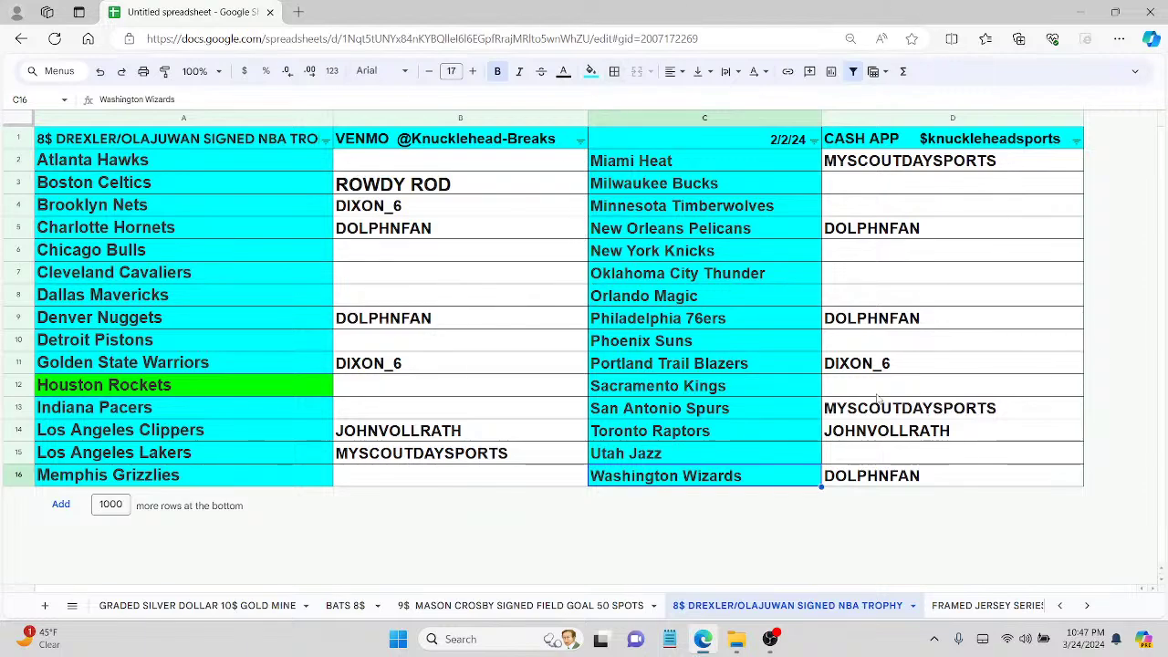
pyautogui.click(995, 605)
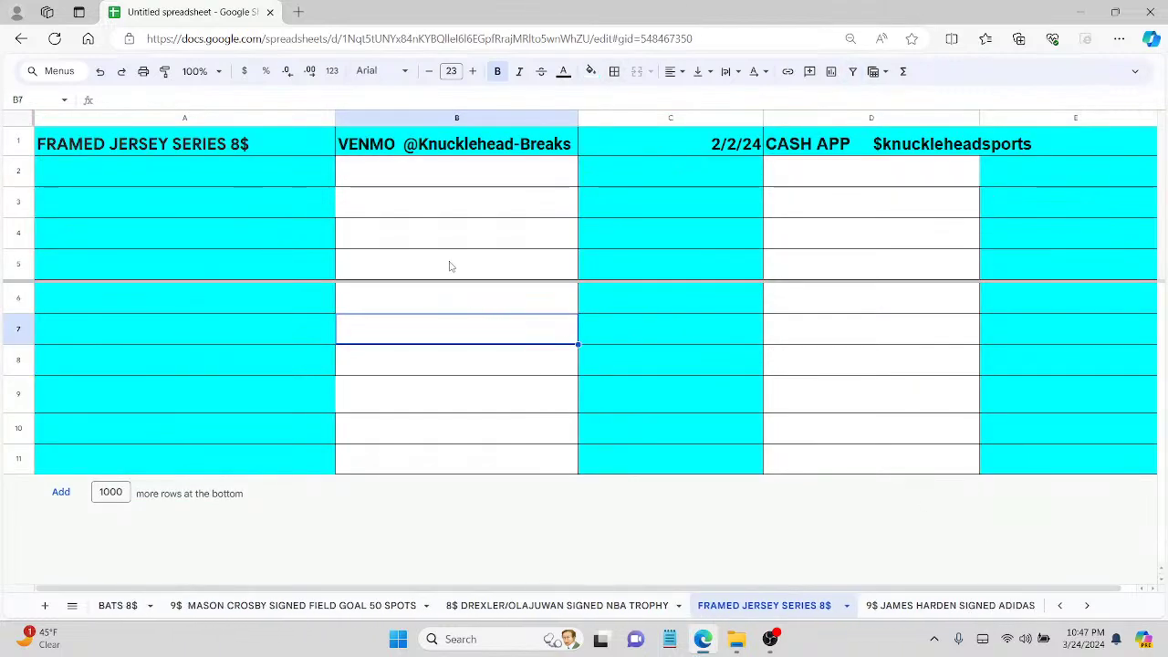
pyautogui.click(978, 606)
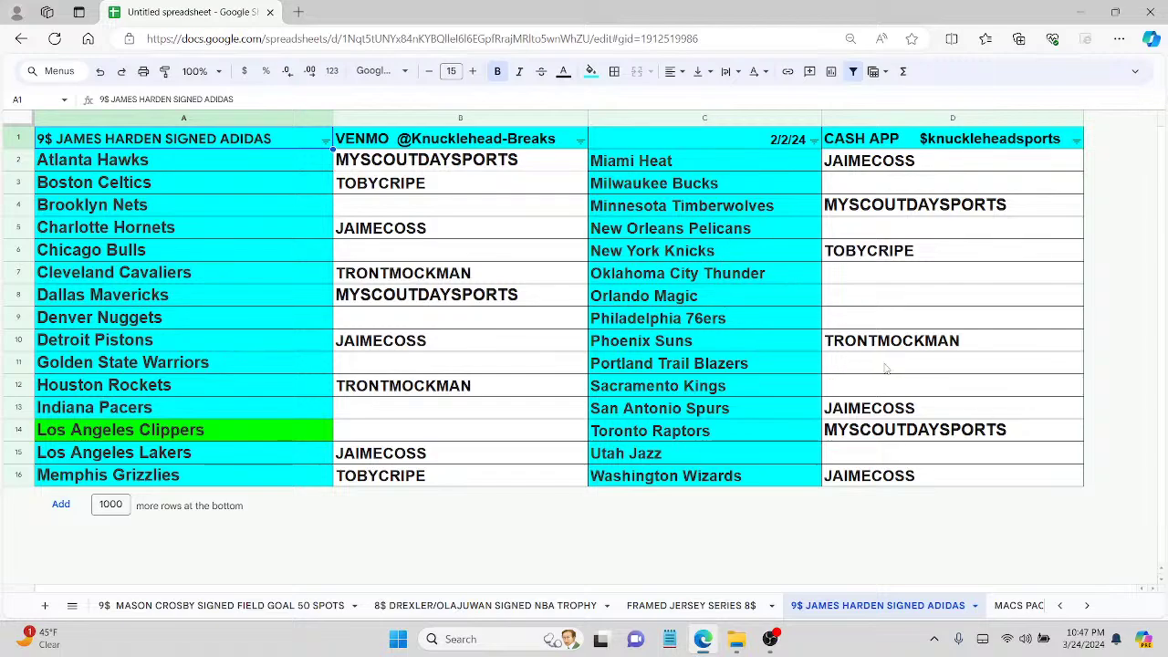
pyautogui.hotkey('ctrl', 'pagedown')
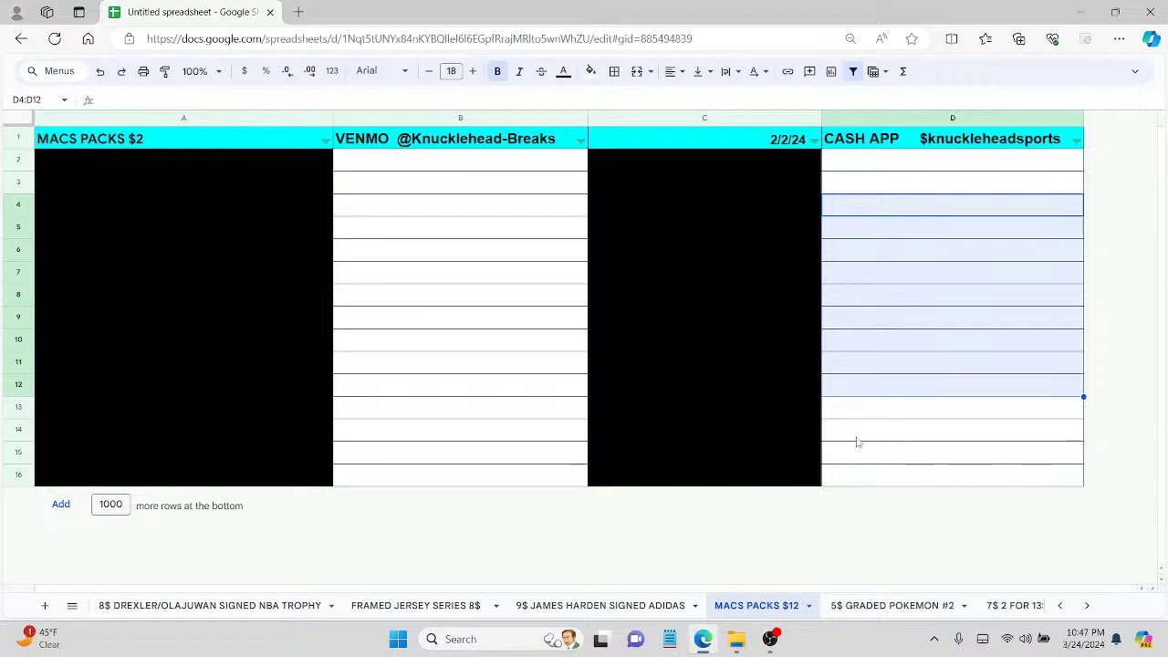
pyautogui.click(912, 603)
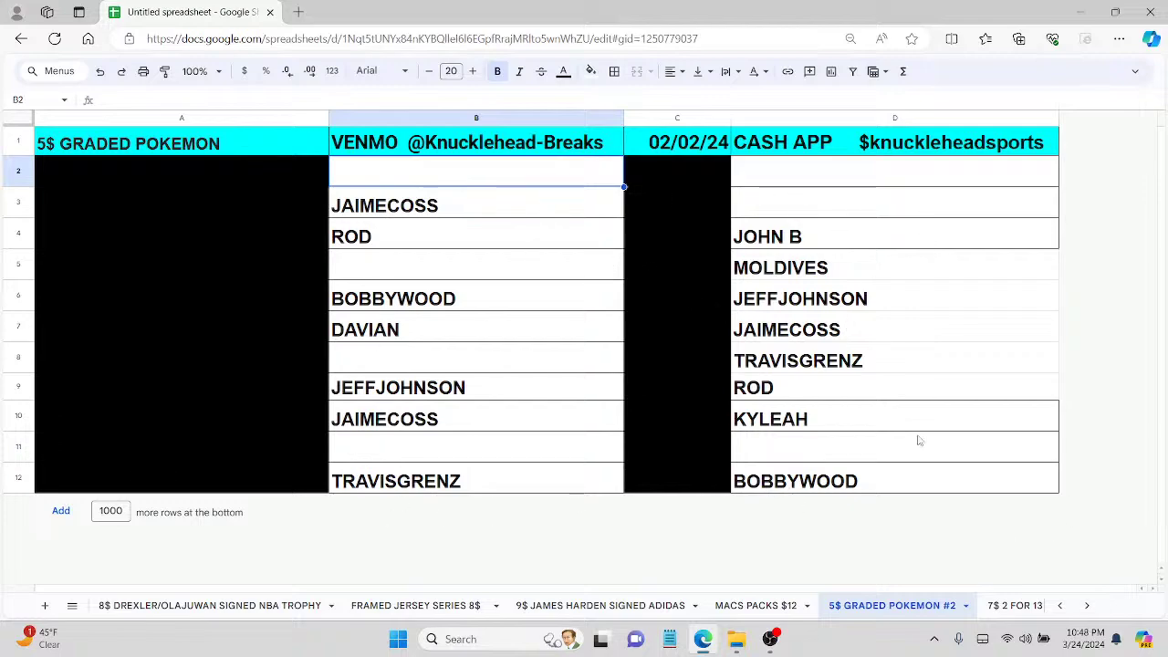
pyautogui.click(1015, 605)
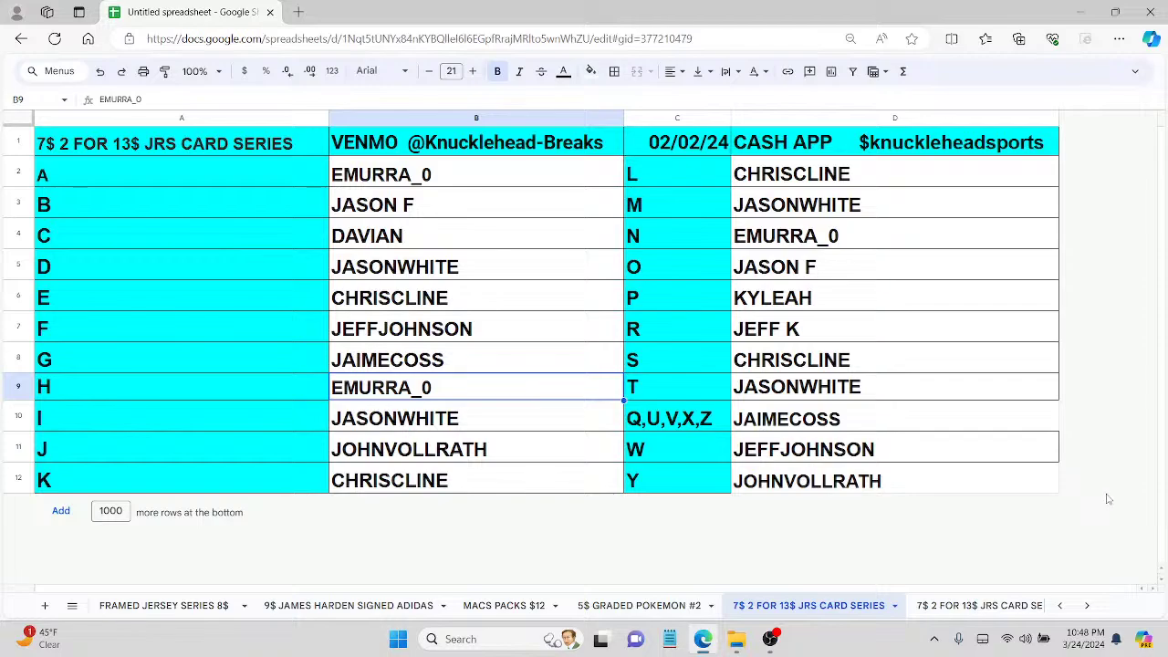
pyautogui.click(976, 605)
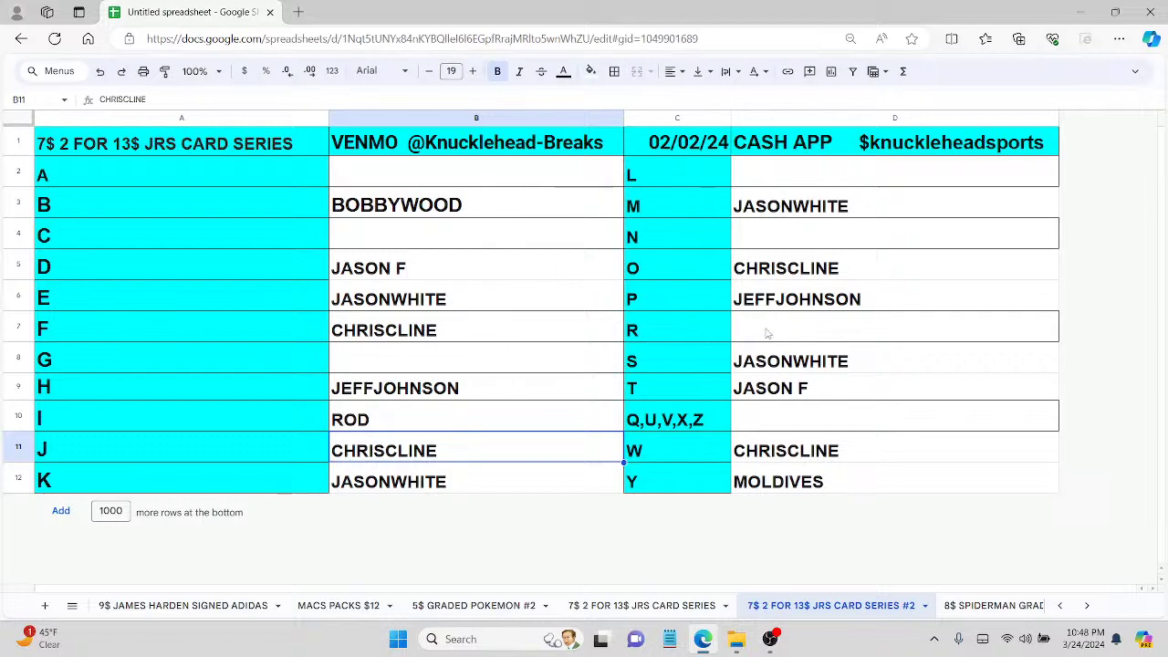
# Enlarge the buyer names on 8$ SPIDERMAN GRADED COMIC #2 to font size 23
pyautogui.click(991, 605)
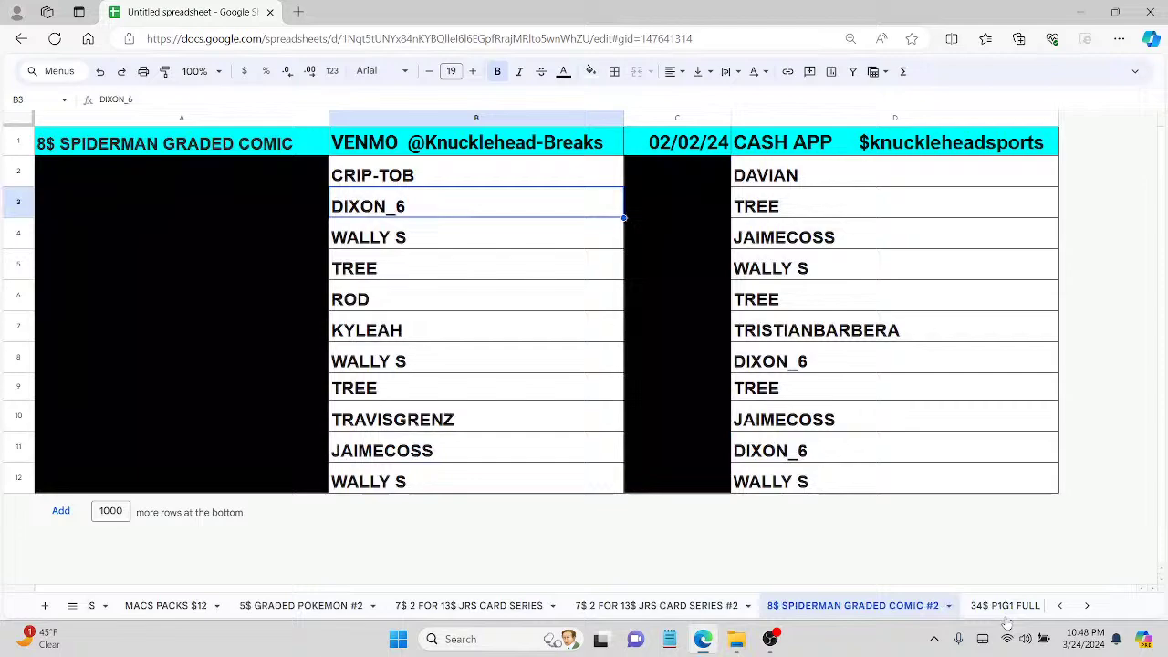
pyautogui.click(540, 350)
pyautogui.click(556, 177)
pyautogui.hotkey('ctrl', 'shift', 'End')
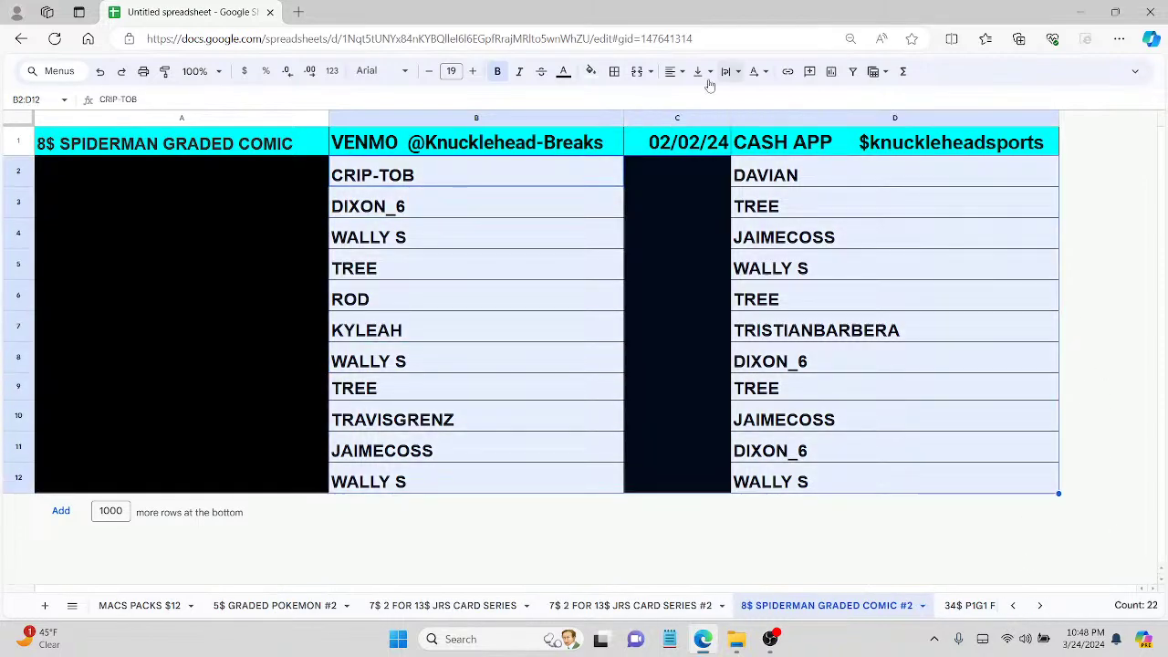
pyautogui.click(471, 71)
pyautogui.click(472, 71)
pyautogui.click(472, 71)
pyautogui.click(472, 71)
pyautogui.click(475, 324)
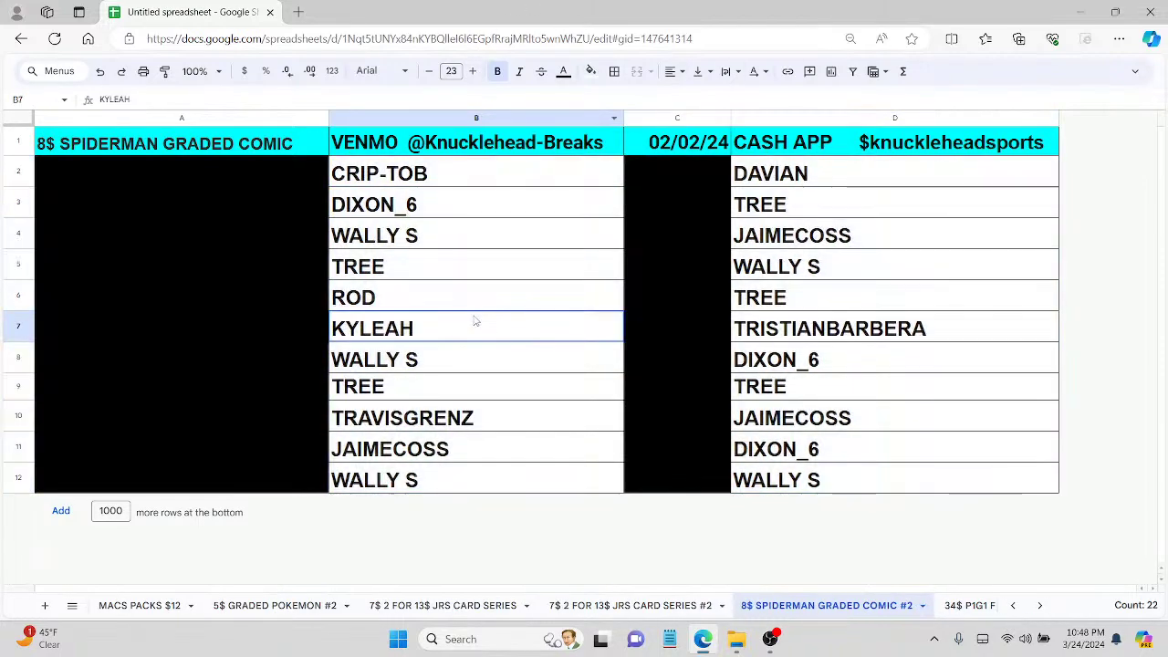
# Enlarge the 10$ MULTI SPORT JERSEY 6/22 names to size 23, then start a new browser tab
pyautogui.click(990, 605)
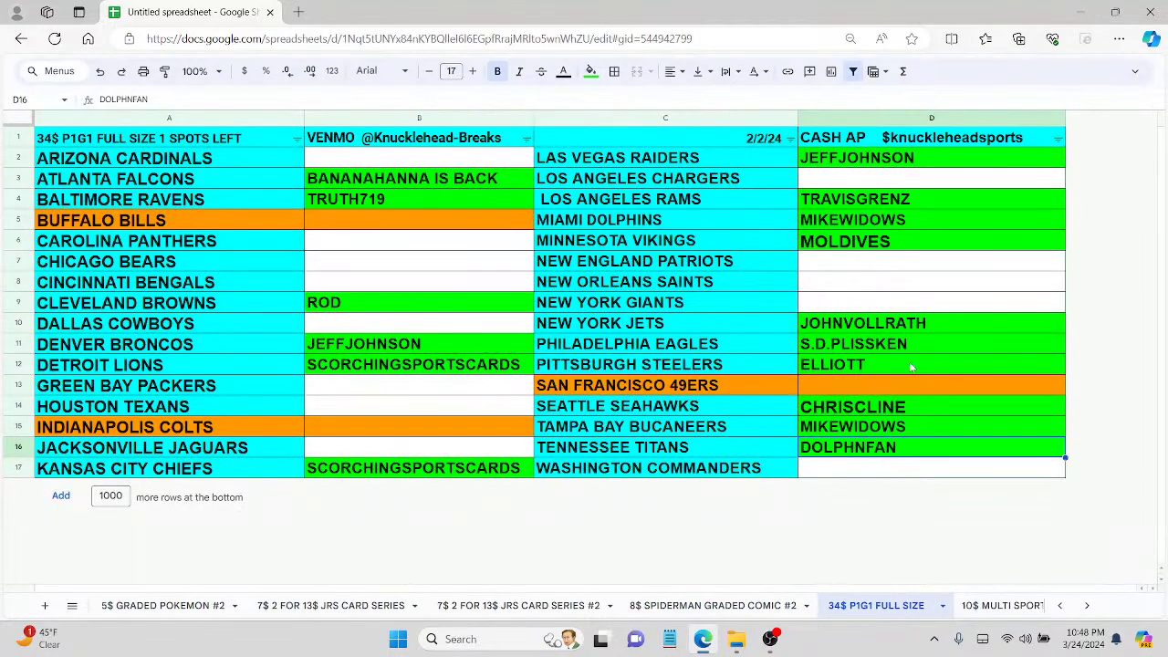
pyautogui.click(990, 606)
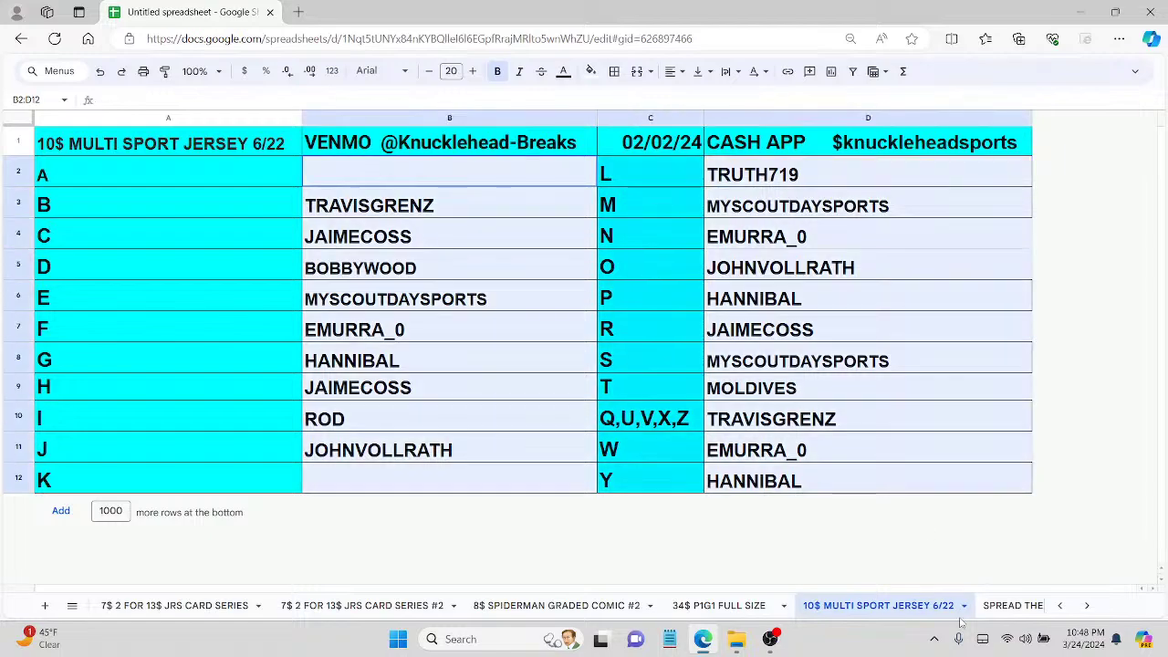
pyautogui.click(472, 71)
pyautogui.click(472, 71)
pyautogui.click(472, 71)
pyautogui.click(372, 235)
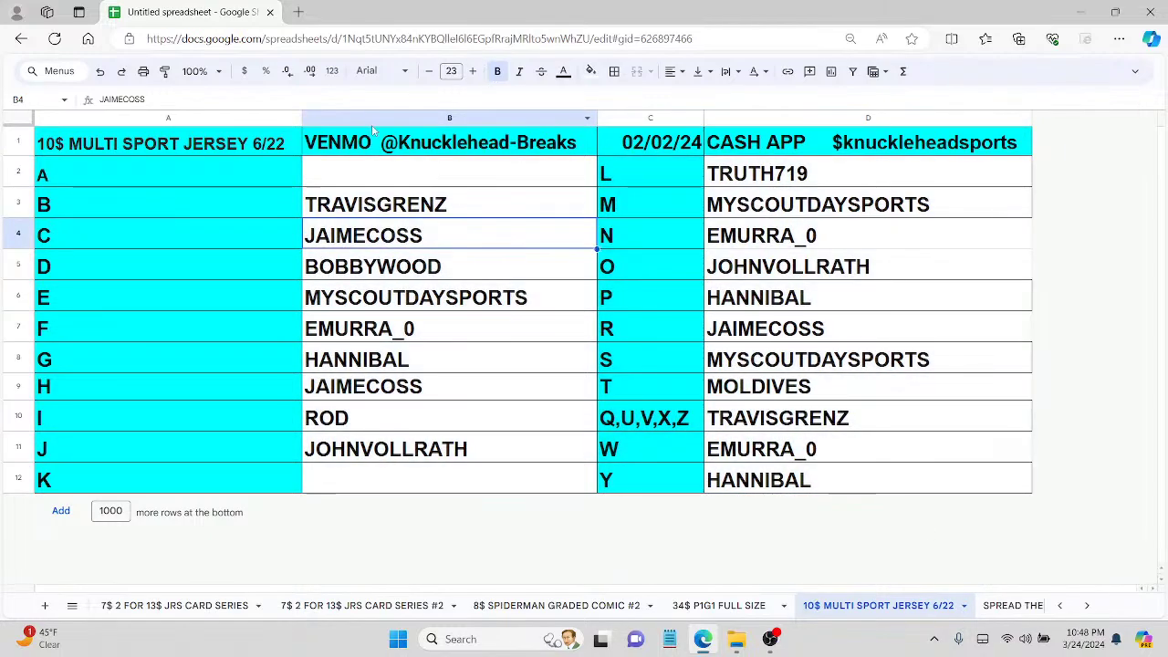
pyautogui.click(298, 12)
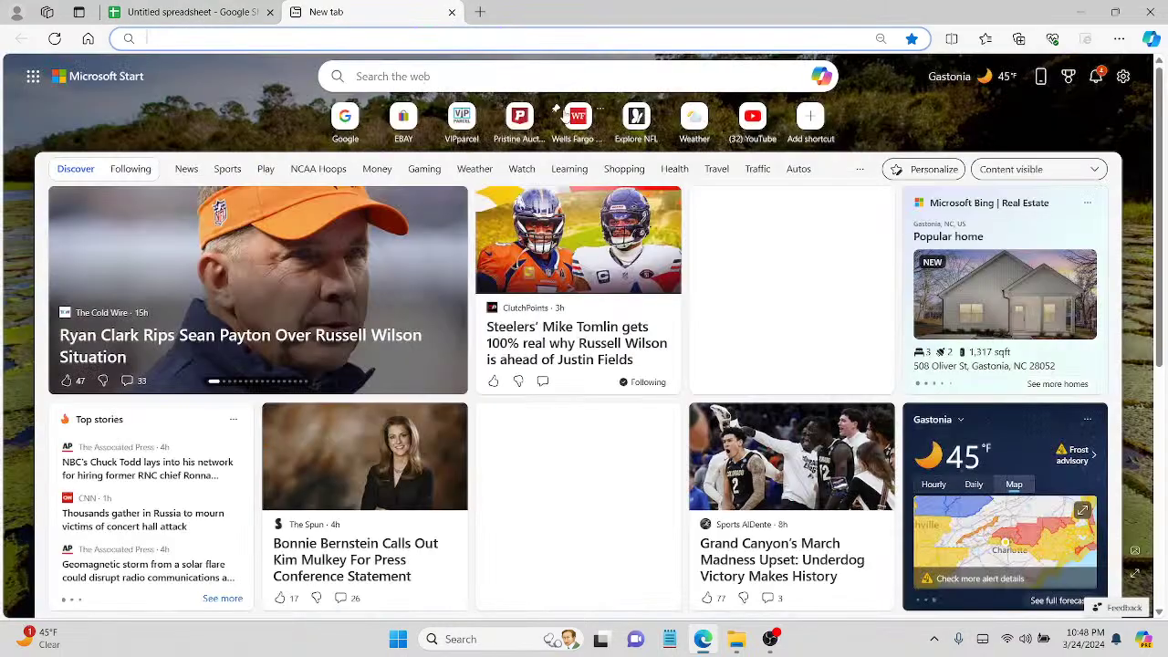
# Open RANDOM.ORG Dice Roller from Favorites and roll two dice repeatedly, ending on 4 and 3
pyautogui.click(988, 40)
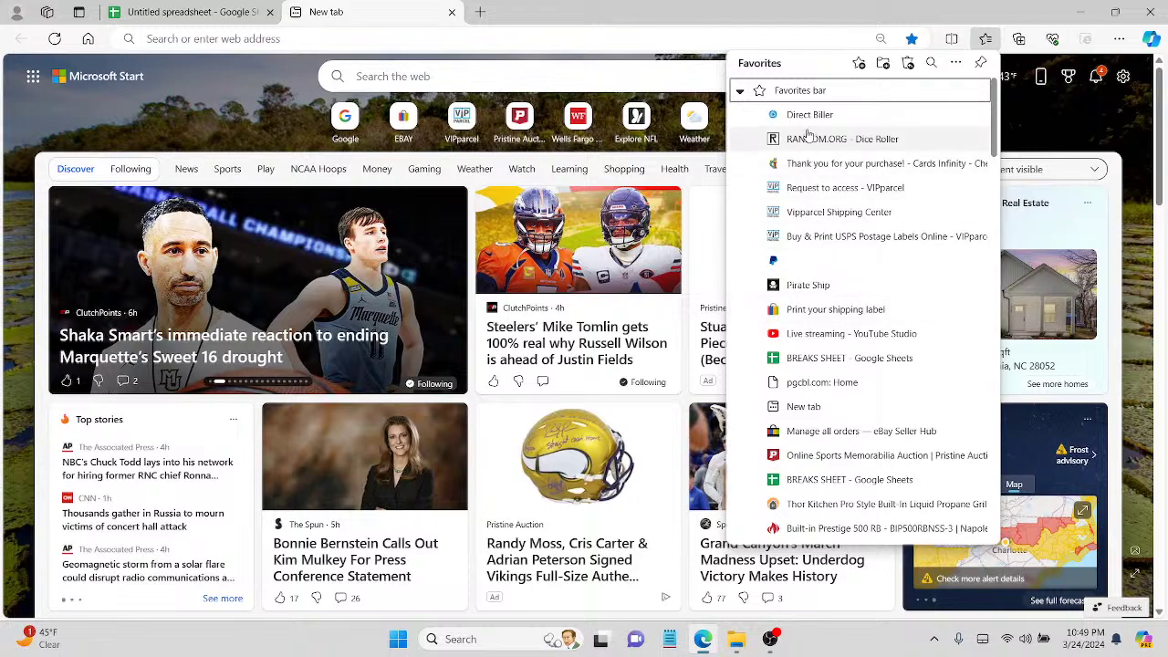
pyautogui.click(813, 138)
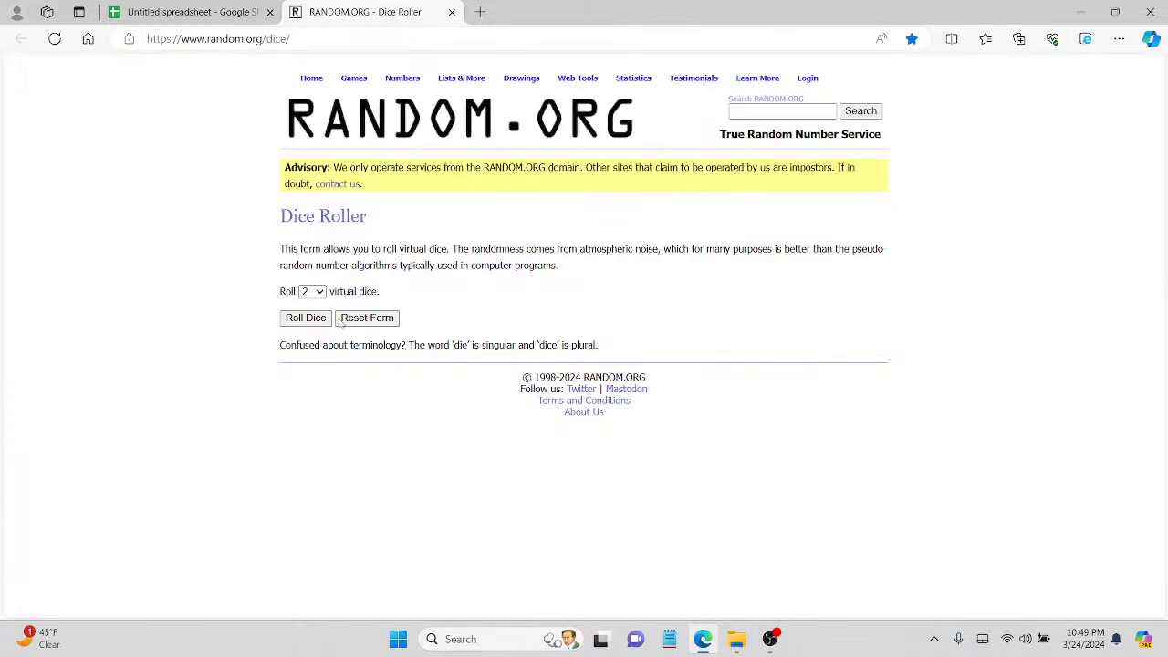
pyautogui.click(306, 317)
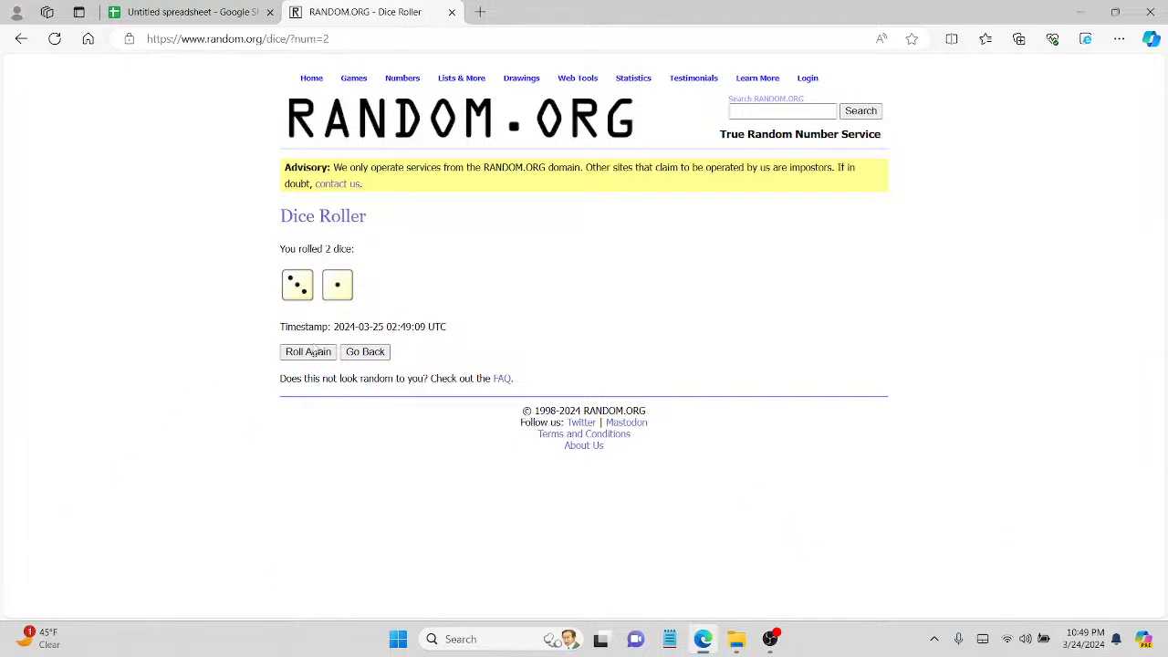
pyautogui.click(312, 352)
pyautogui.click(290, 356)
pyautogui.click(302, 352)
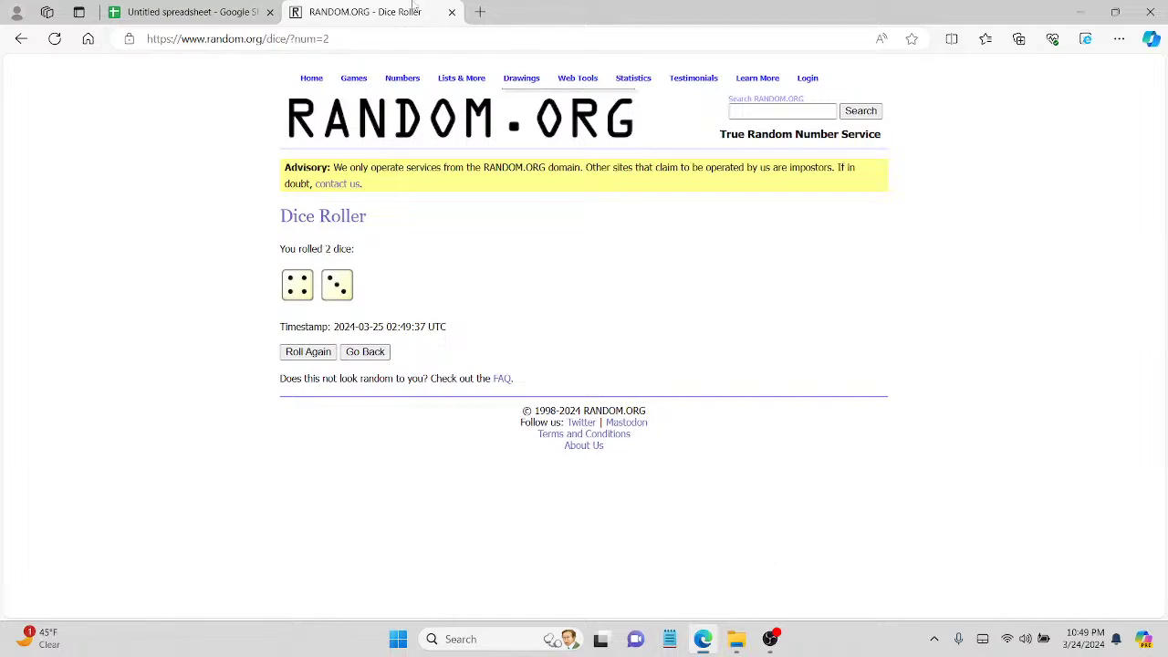
pyautogui.click(187, 12)
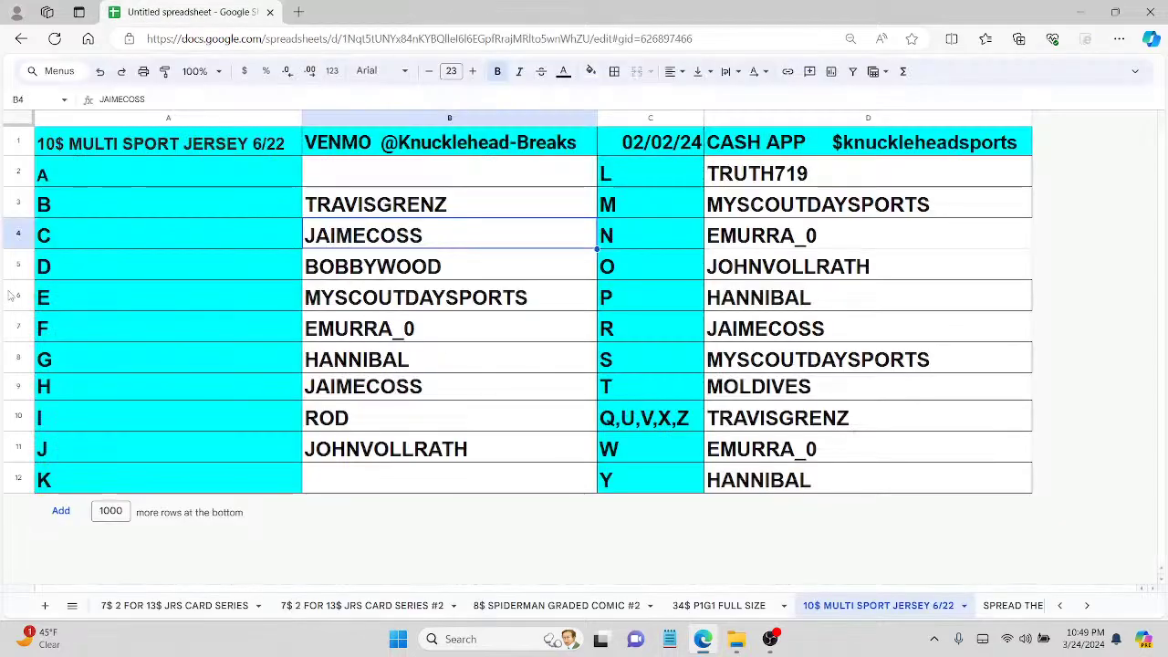
# Fill spots A (B2) and K (B12) with an existing buyer's name via autocomplete
pyautogui.click(320, 176)
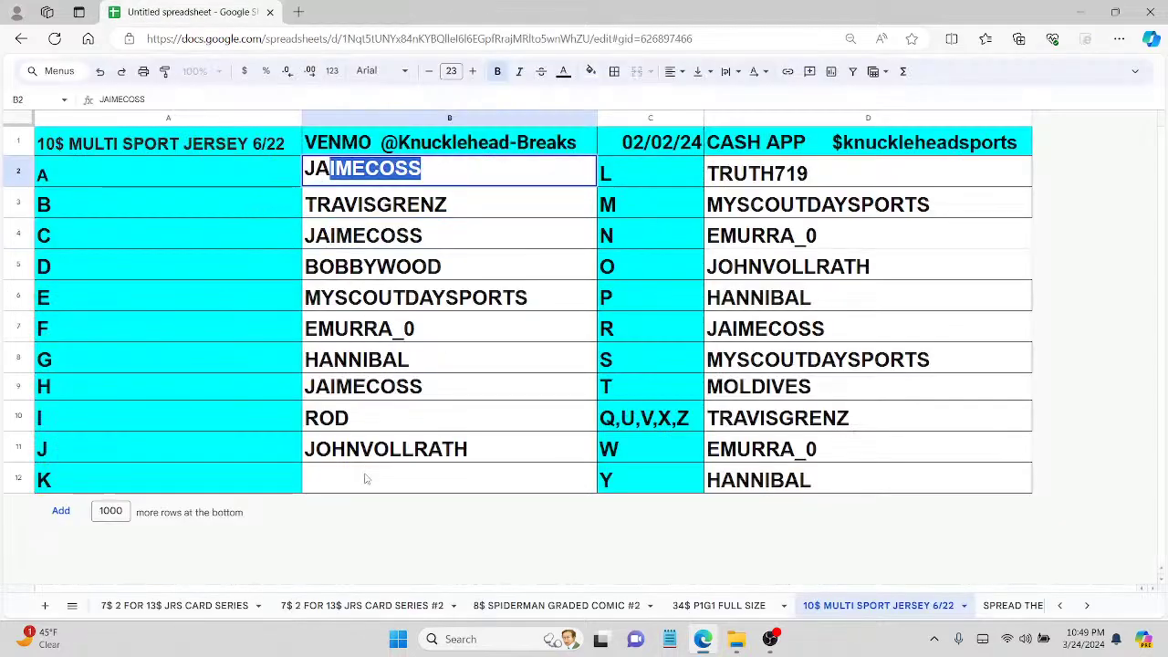
pyautogui.click(367, 481)
pyautogui.write('JA')
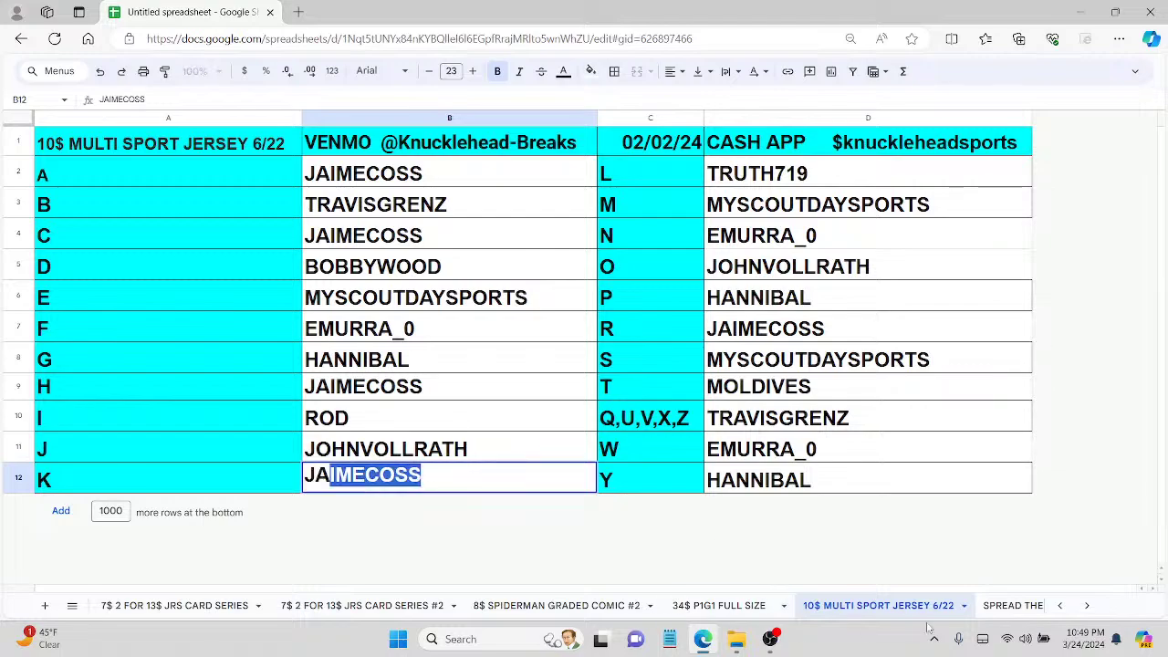
# Duplicate the jersey sheet and name the copy 10$ MULTI SPORT JERSEY 7/22
pyautogui.rightClick(949, 612)
pyautogui.click(868, 391)
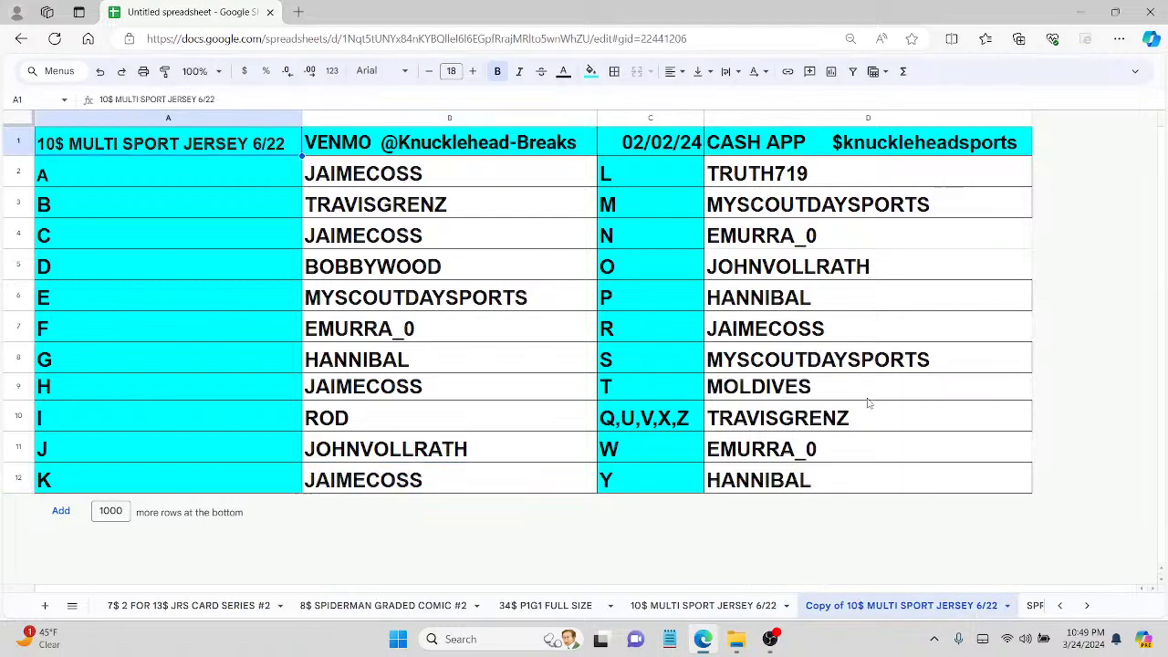
pyautogui.doubleClick(829, 605)
pyautogui.click(841, 610)
pyautogui.hotkey('shift', 'Home')
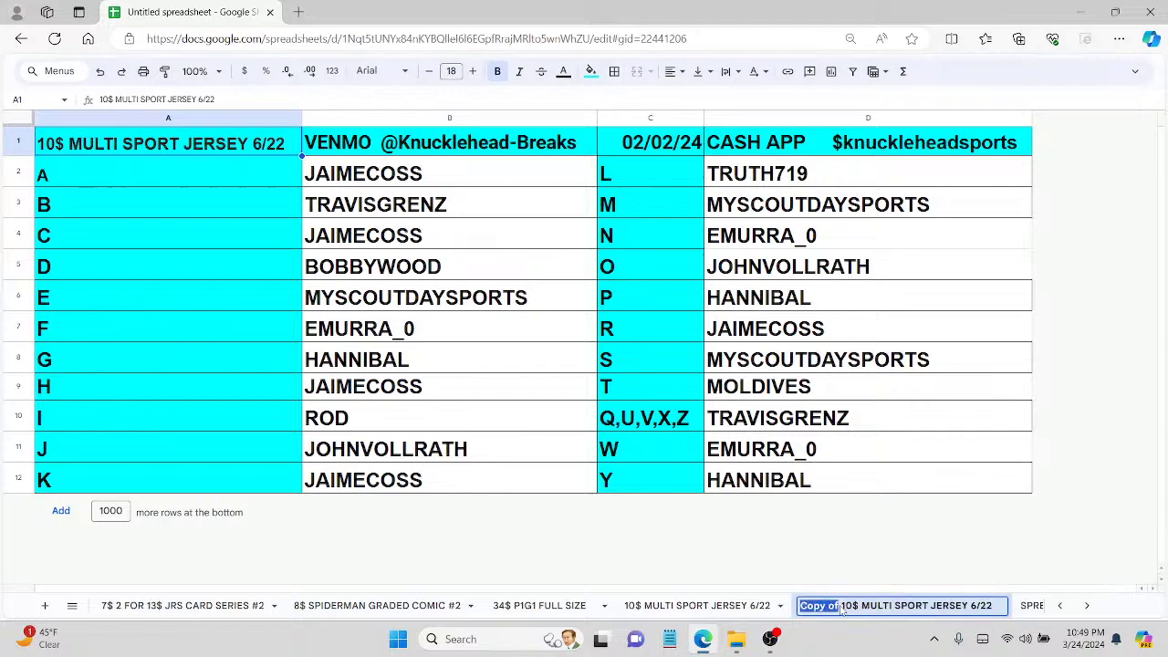
pyautogui.press('BackSpace')
pyautogui.press('End')
pyautogui.press('Left')
pyautogui.press('Left')
pyautogui.press('Left')
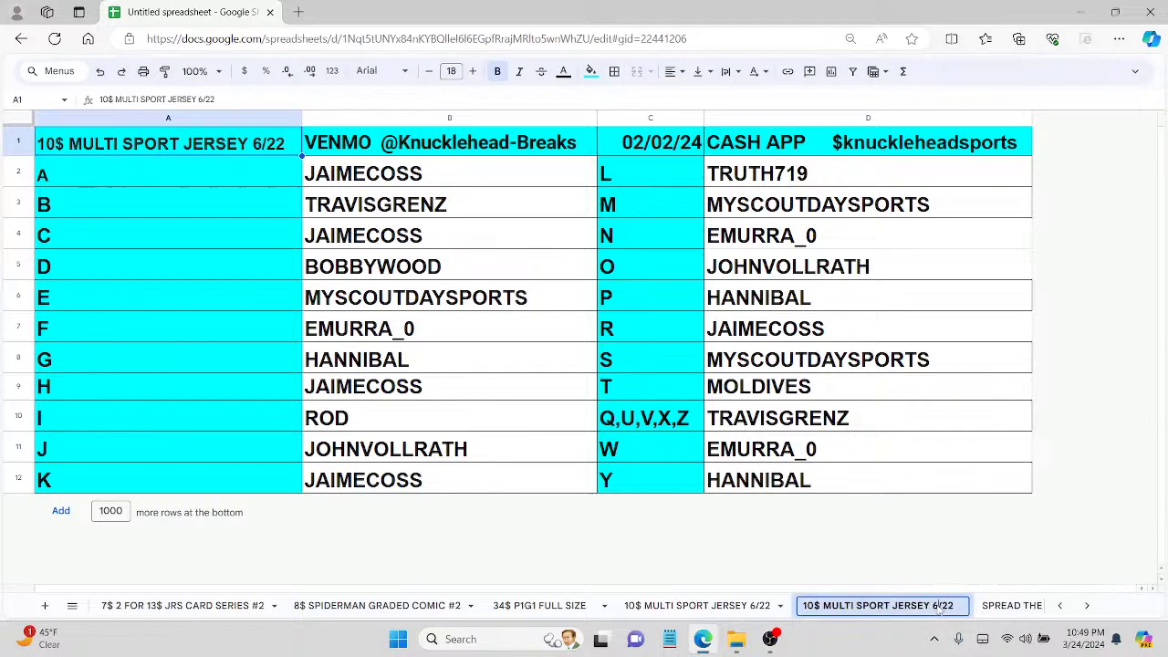
pyautogui.press('BackSpace')
pyautogui.write('7')
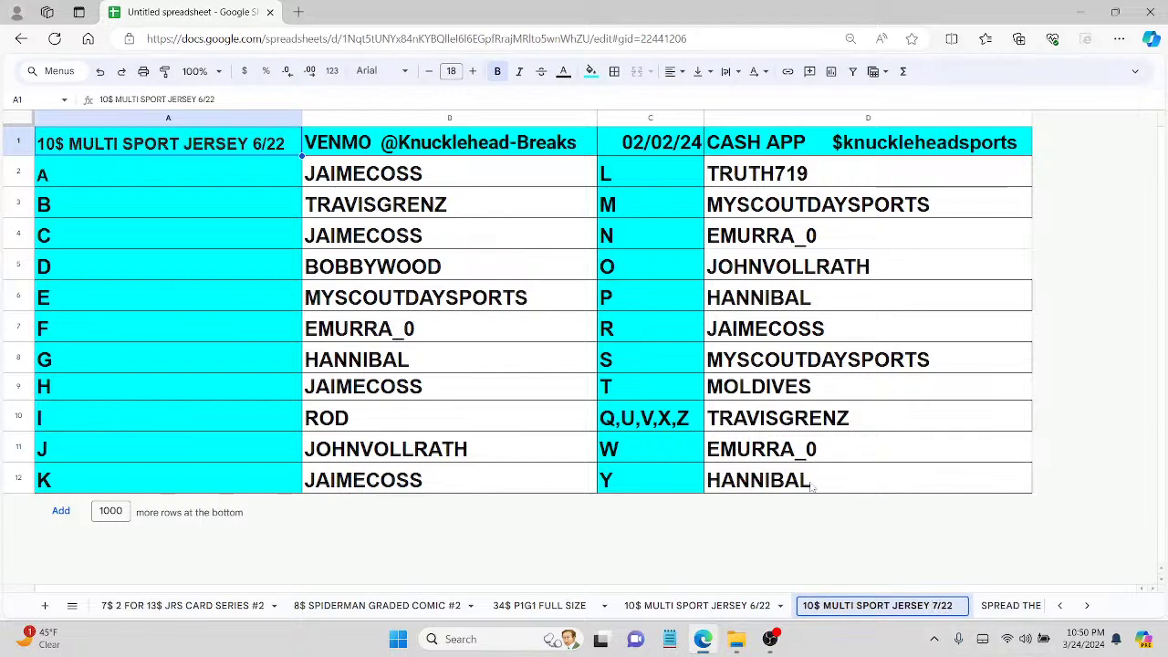
pyautogui.click(559, 515)
# Clear all buyer names from B2:B12 and D2:D12 on the new 7/22 sheet
pyautogui.moveTo(478, 205); pyautogui.dragTo(544, 548)
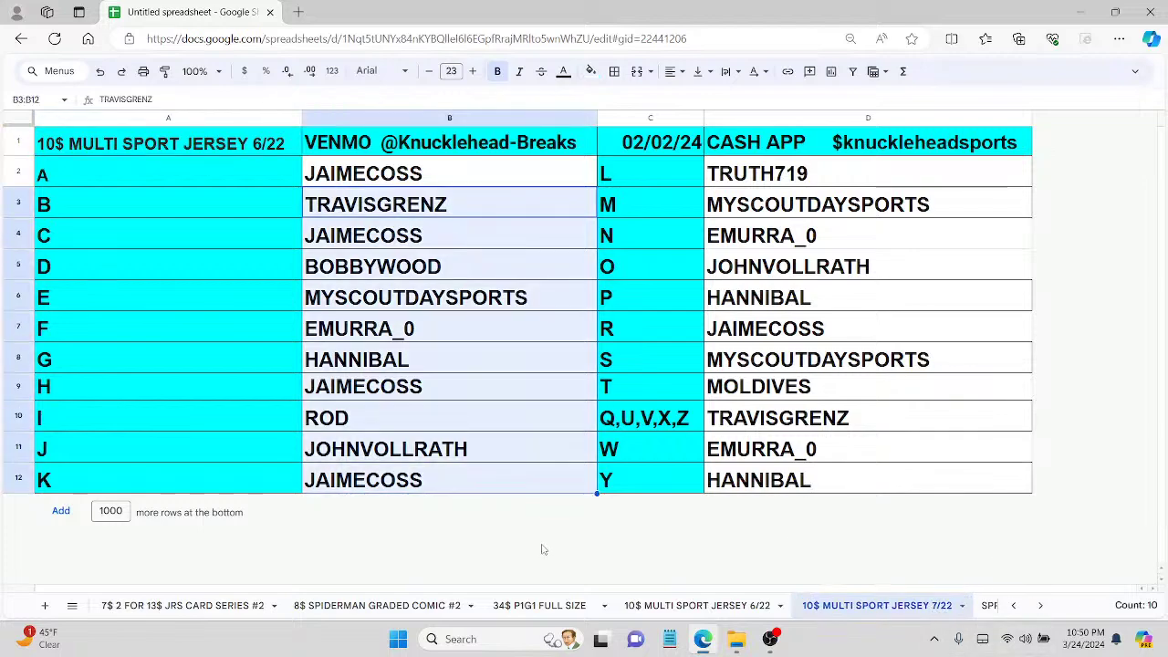
pyautogui.moveTo(415, 181); pyautogui.dragTo(441, 492)
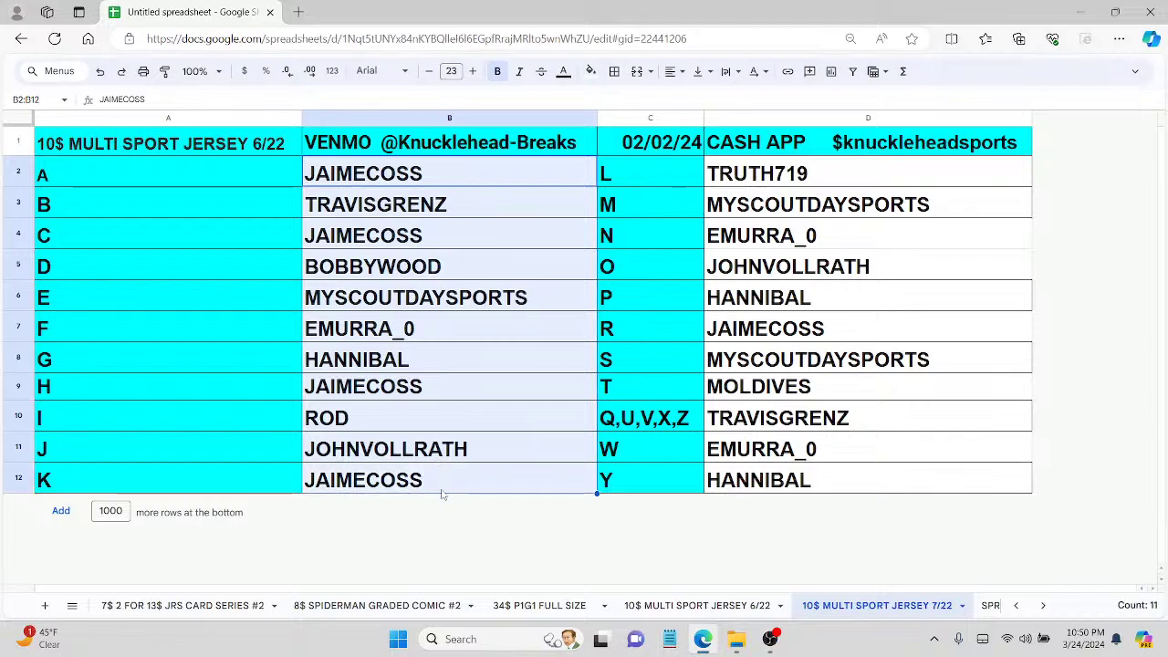
pyautogui.press('Delete')
pyautogui.moveTo(826, 182); pyautogui.dragTo(914, 569)
pyautogui.press('Delete')
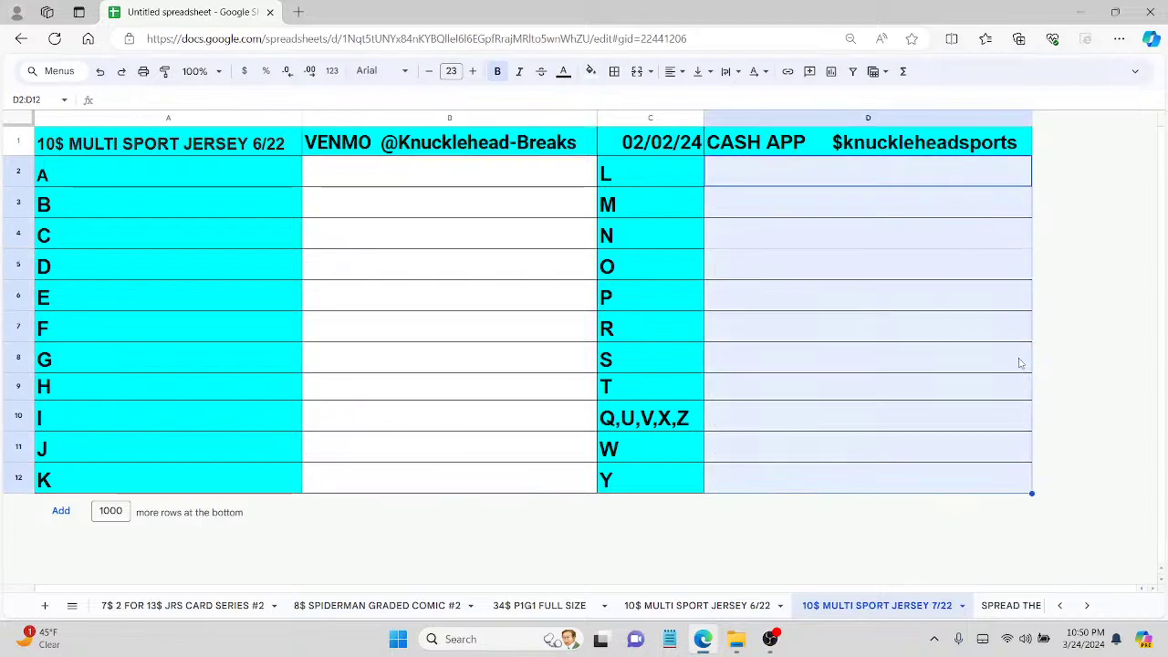
pyautogui.click(1020, 362)
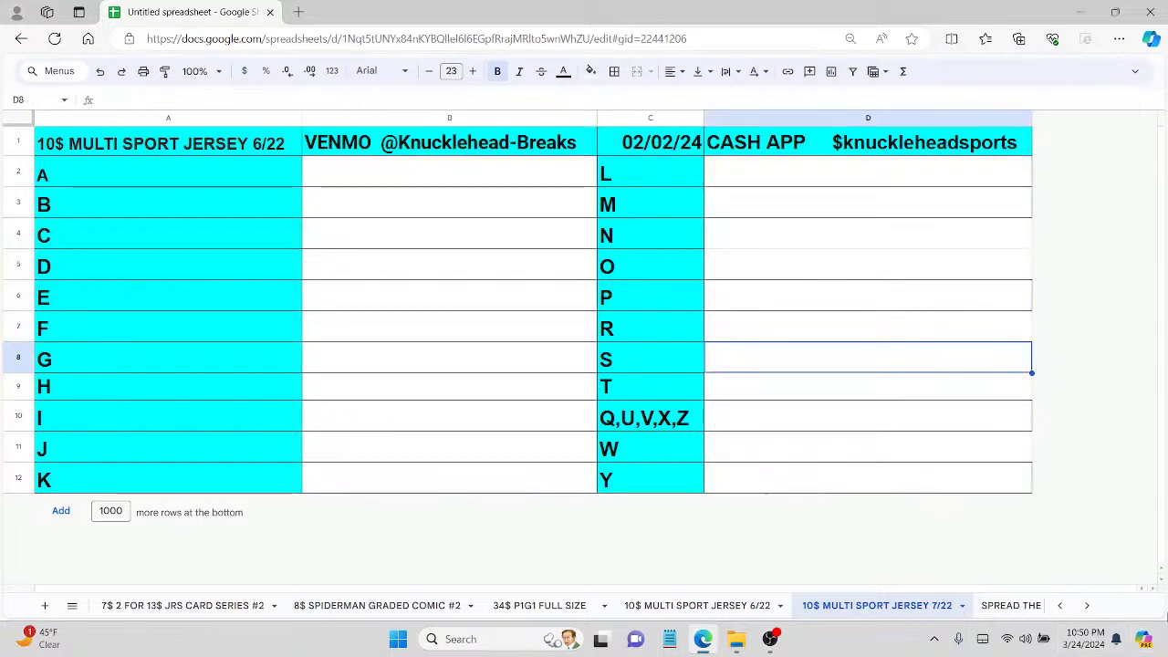
pyautogui.click(544, 605)
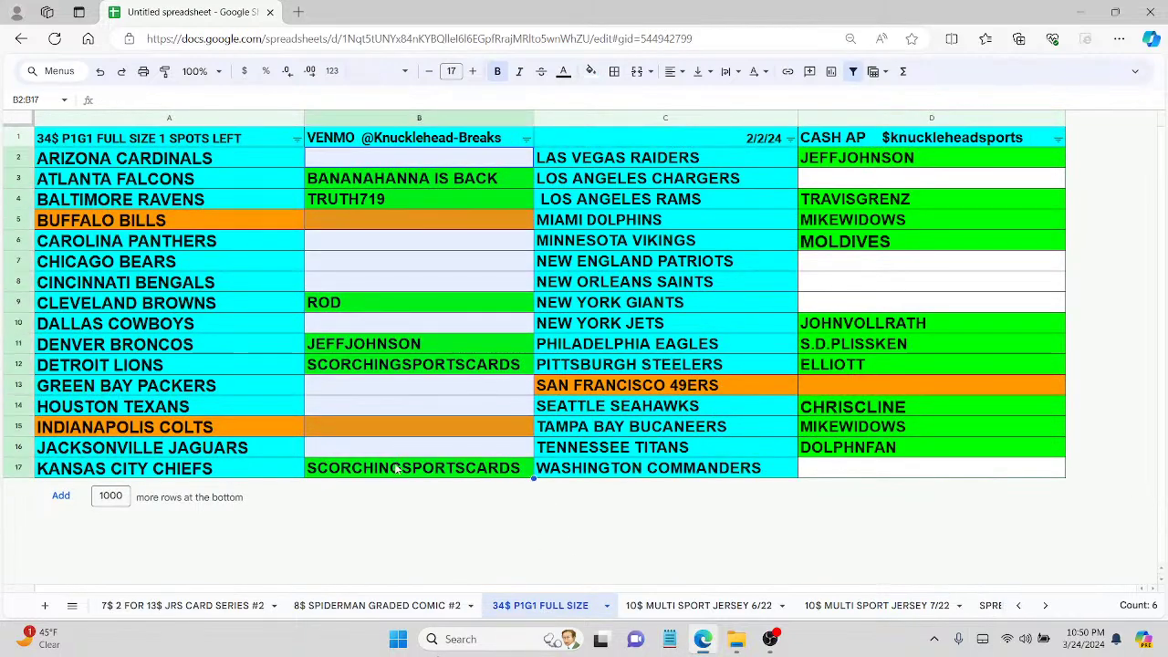
# Load the copied buyer names and the column D names D2:D17 into RANDOM.ORG List Randomizer
pyautogui.click(736, 639)
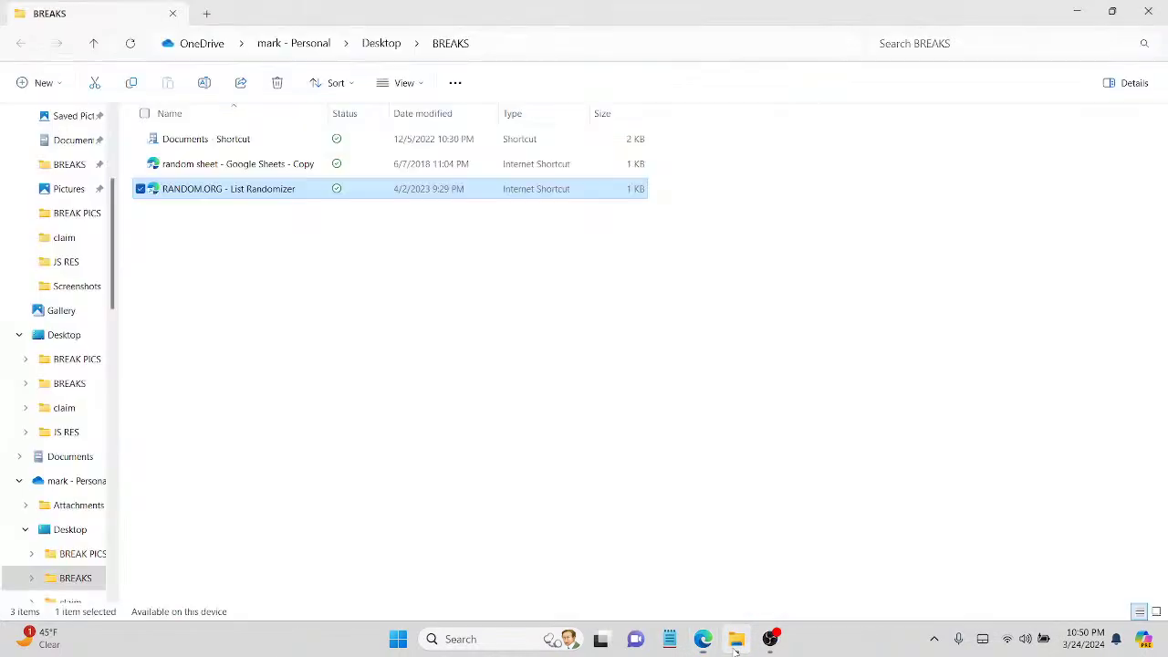
pyautogui.doubleClick(257, 189)
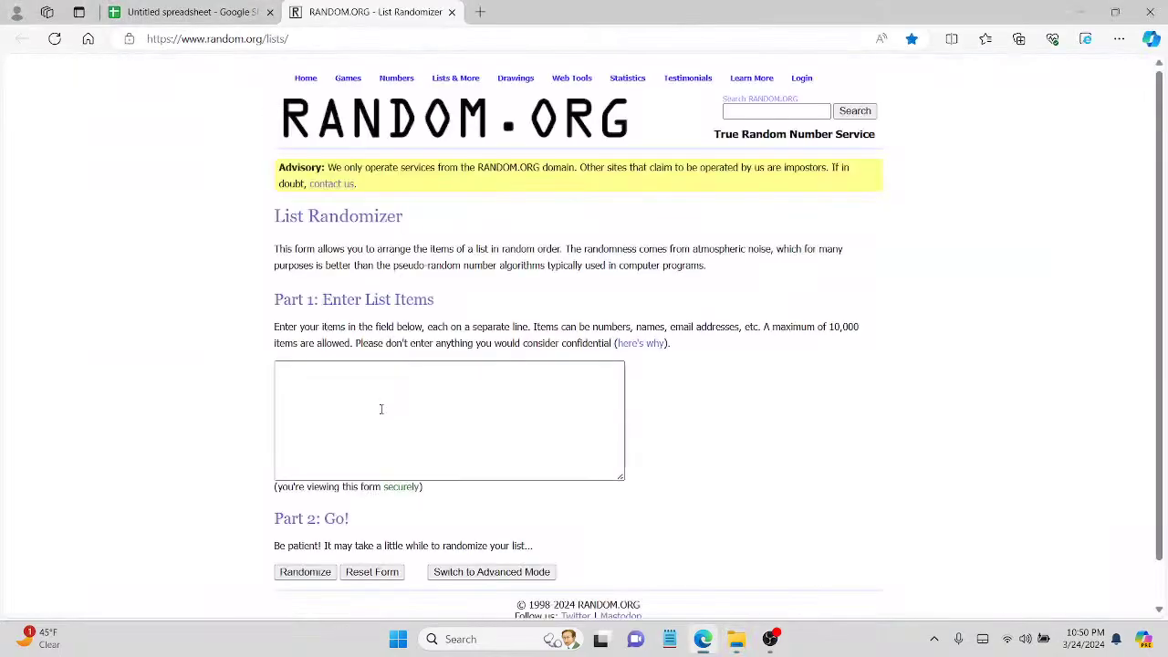
pyautogui.click(381, 407)
pyautogui.hotkey('ctrl', 'shift', 'Tab')
pyautogui.moveTo(913, 158); pyautogui.dragTo(913, 469)
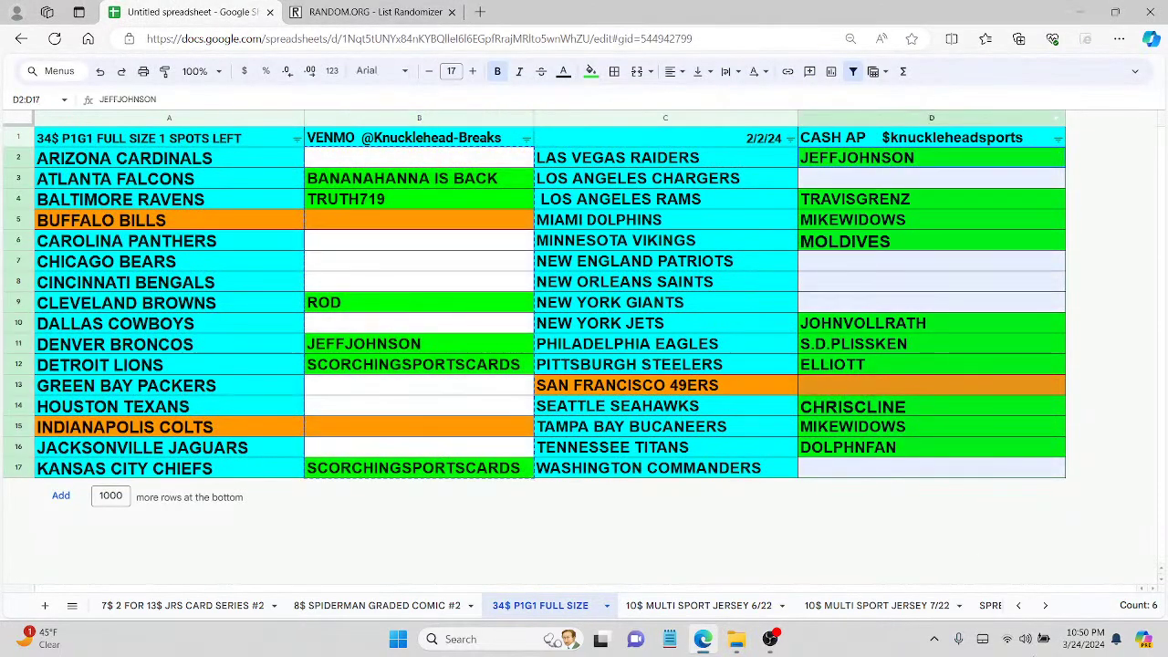
pyautogui.hotkey('ctrl', 'c')
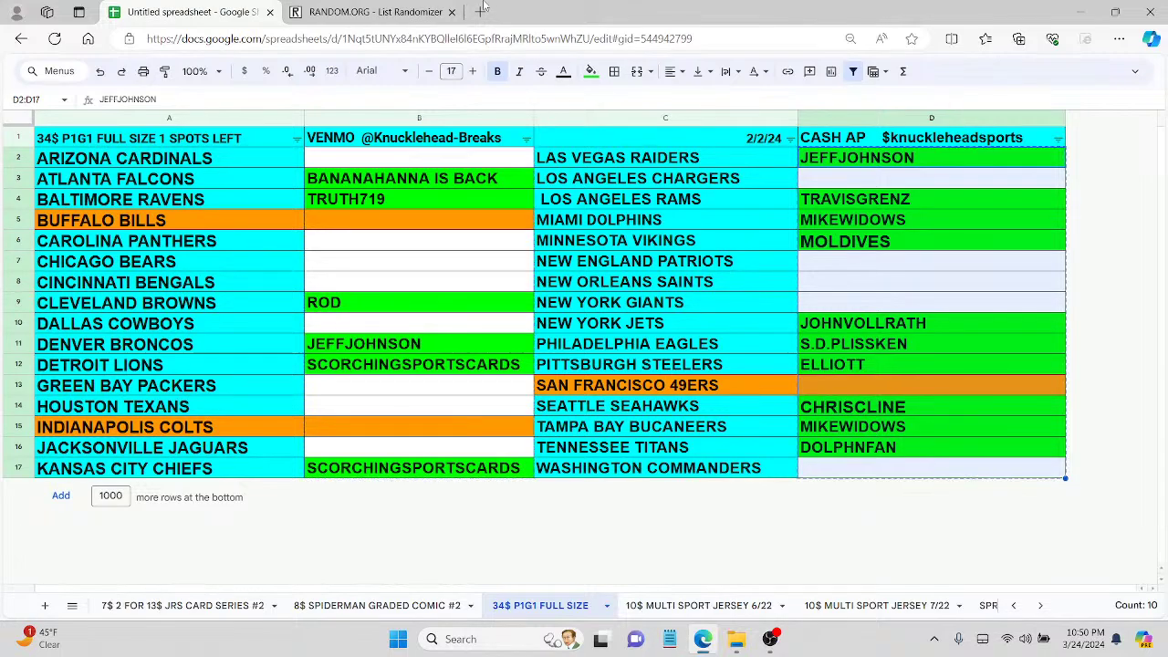
pyautogui.click(399, 9)
pyautogui.press('Return')
pyautogui.hotkey('ctrl', 'v')
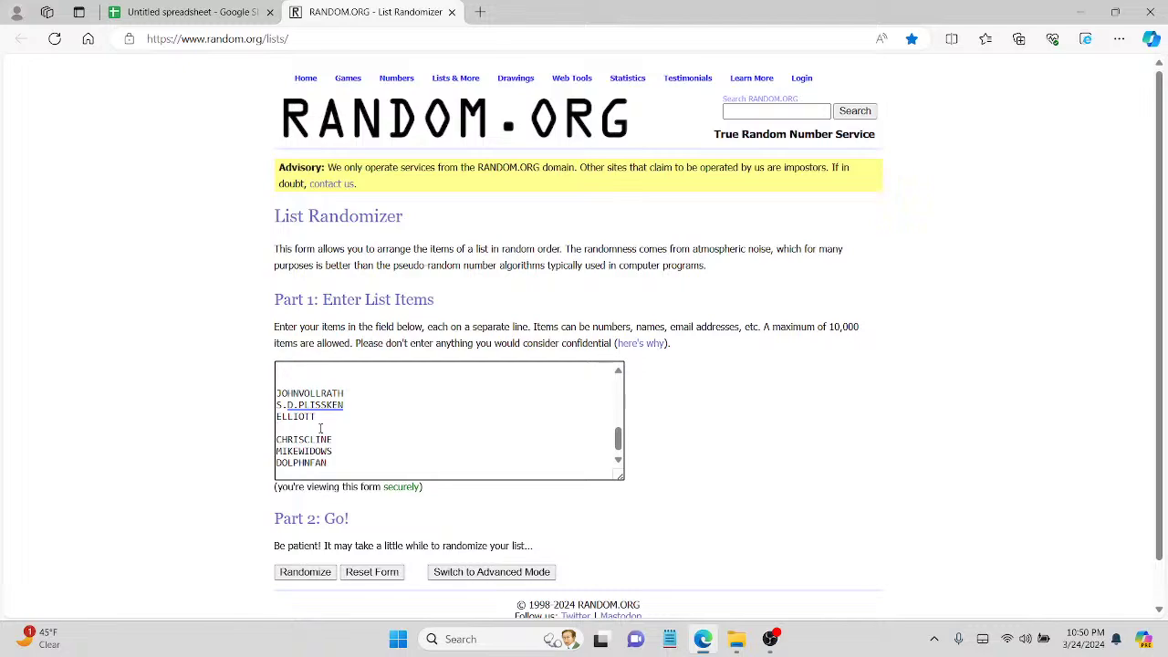
# Delete all blank lines between the names in the randomizer list
pyautogui.scroll(2, 319, 427)
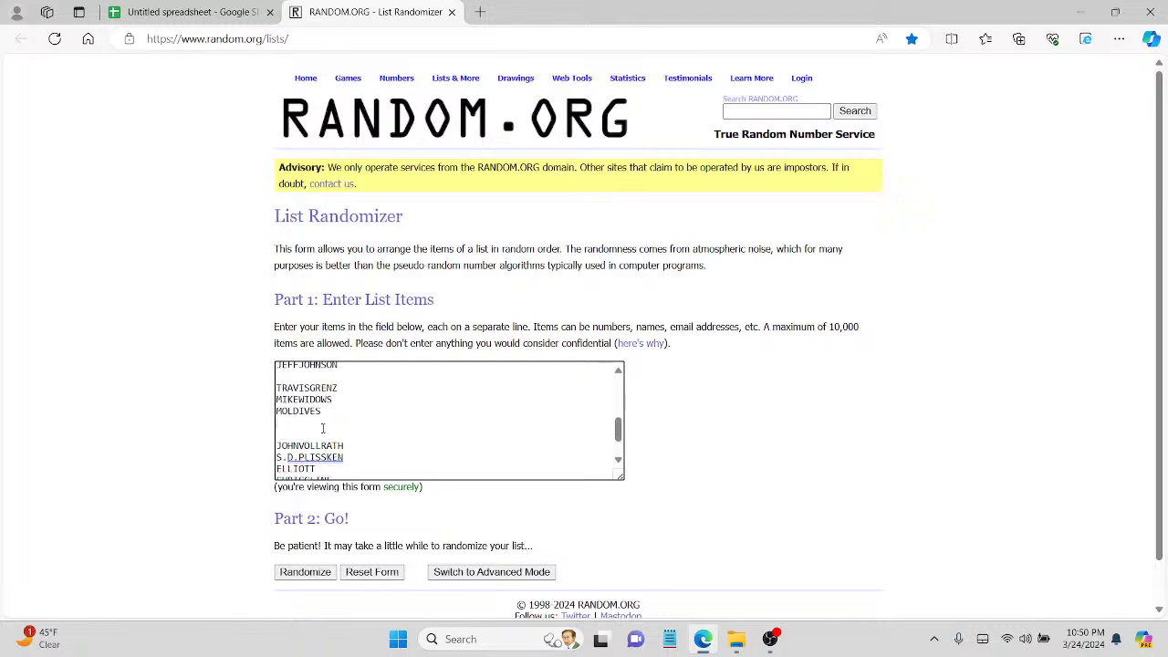
pyautogui.press('BackSpace')
pyautogui.scroll(1, 321, 427)
pyautogui.click(319, 412)
pyautogui.press('BackSpace')
pyautogui.scroll(2, 318, 411)
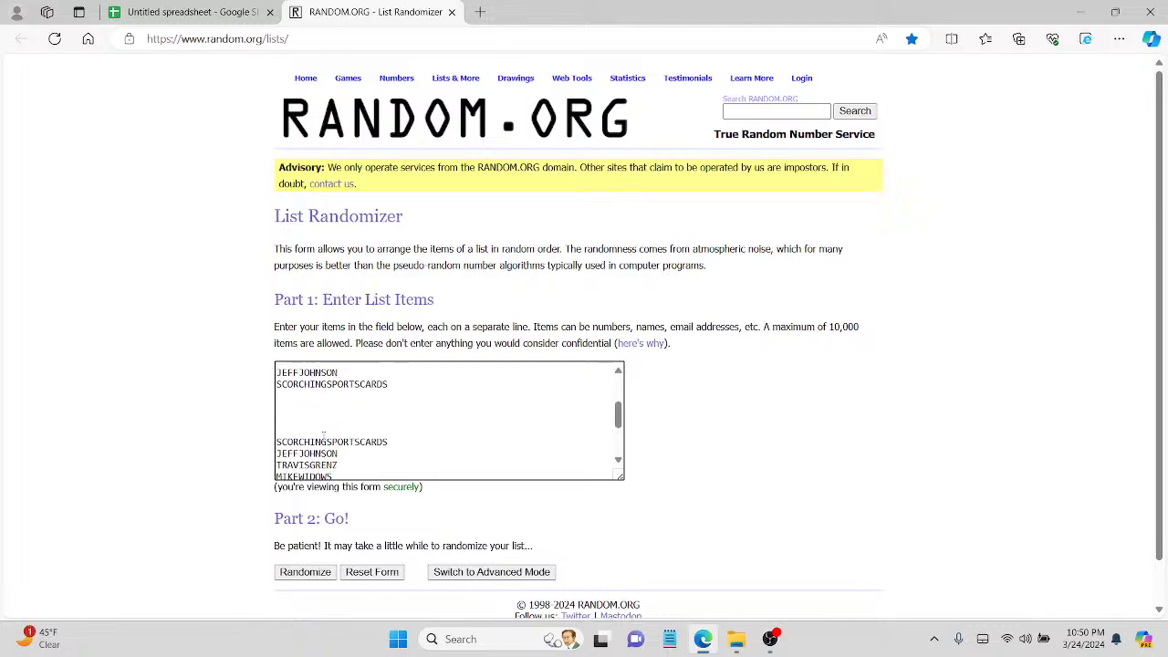
pyautogui.click(320, 399)
pyautogui.press('Delete')
pyautogui.press('Delete')
pyautogui.press('Delete')
pyautogui.press('Delete')
pyautogui.scroll(2, 319, 420)
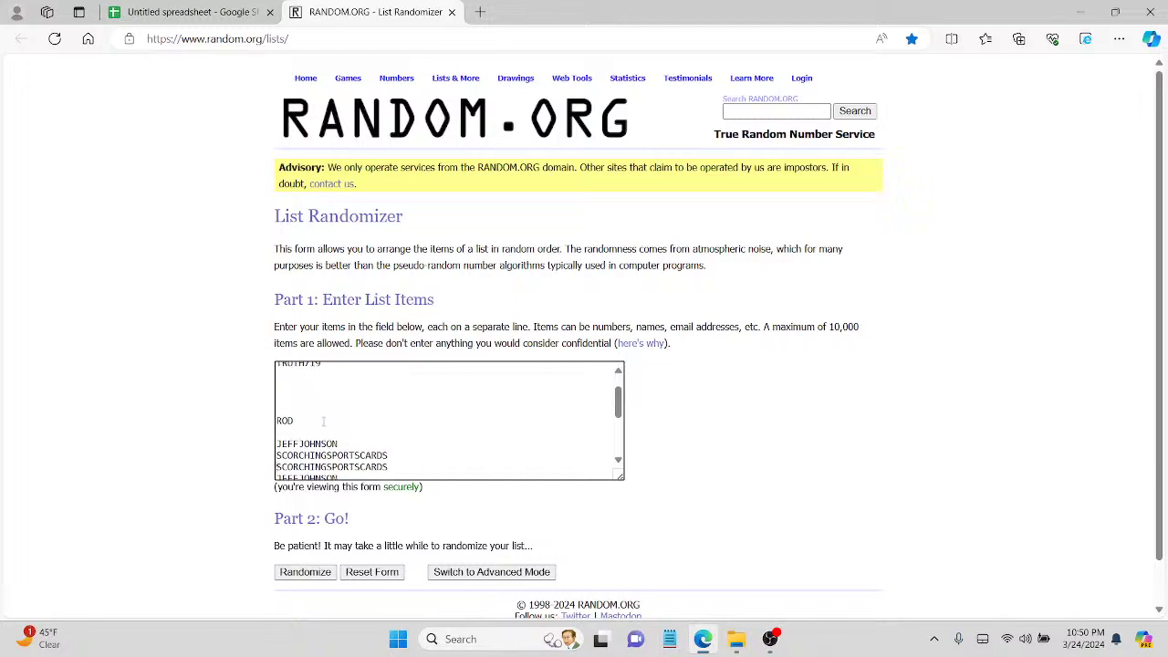
pyautogui.click(318, 429)
pyautogui.press('BackSpace')
pyautogui.scroll(1, 314, 396)
pyautogui.click(308, 392)
pyautogui.press('Delete')
pyautogui.press('Delete')
pyautogui.press('Delete')
pyautogui.press('Delete')
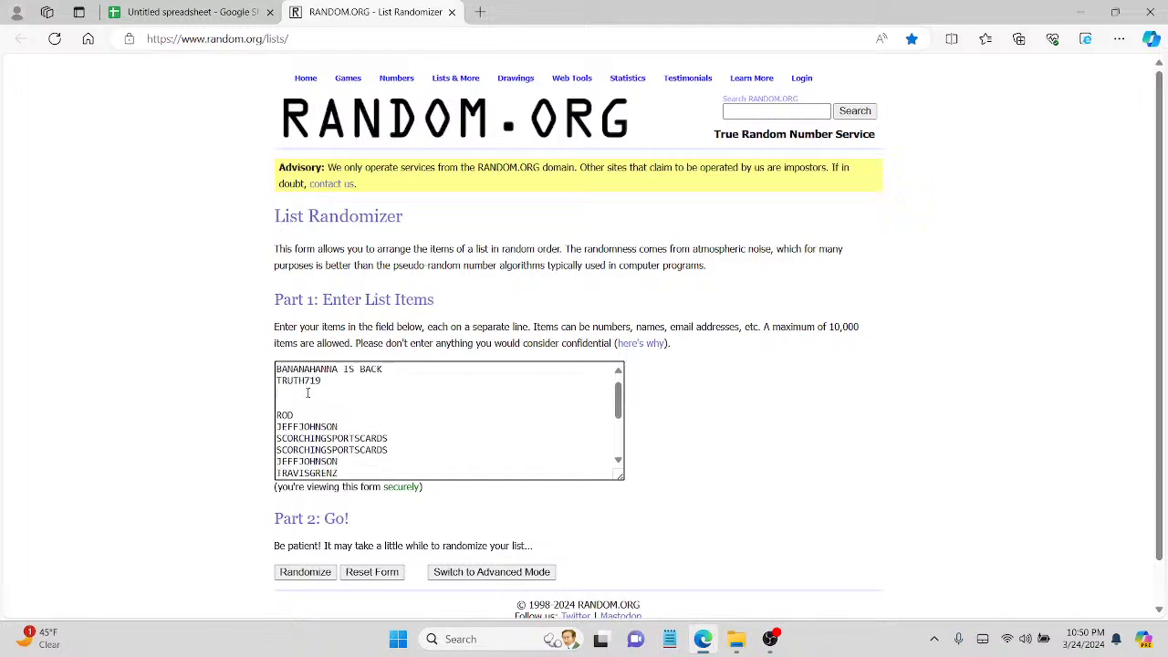
pyautogui.scroll(-3, 278, 383)
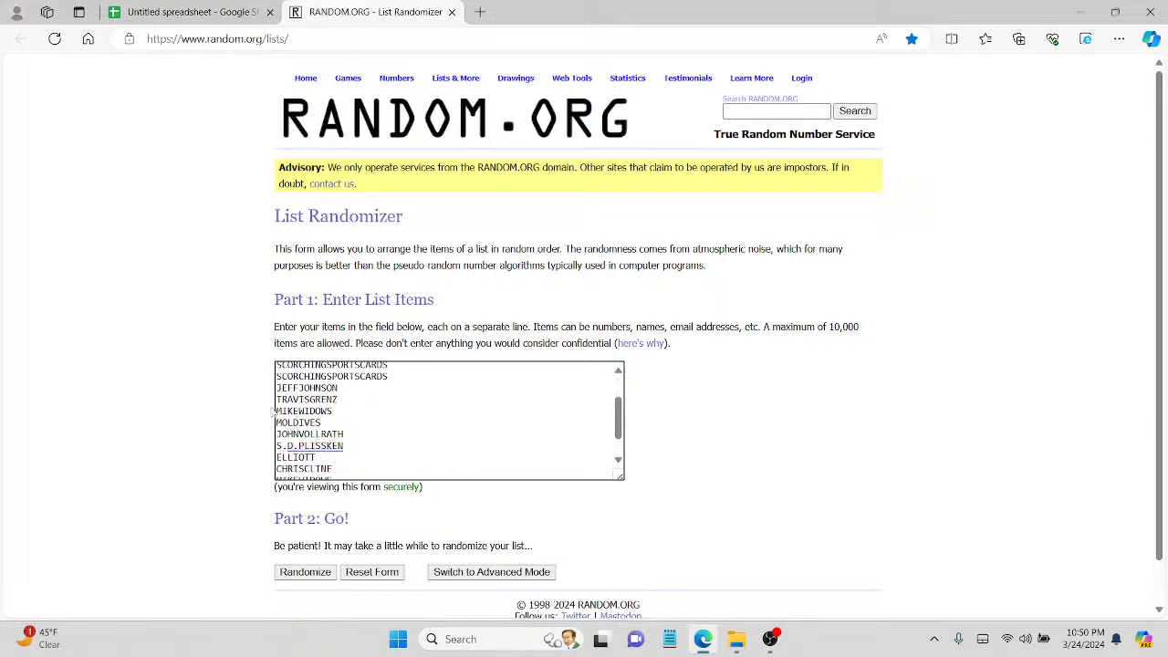
pyautogui.scroll(3, 278, 398)
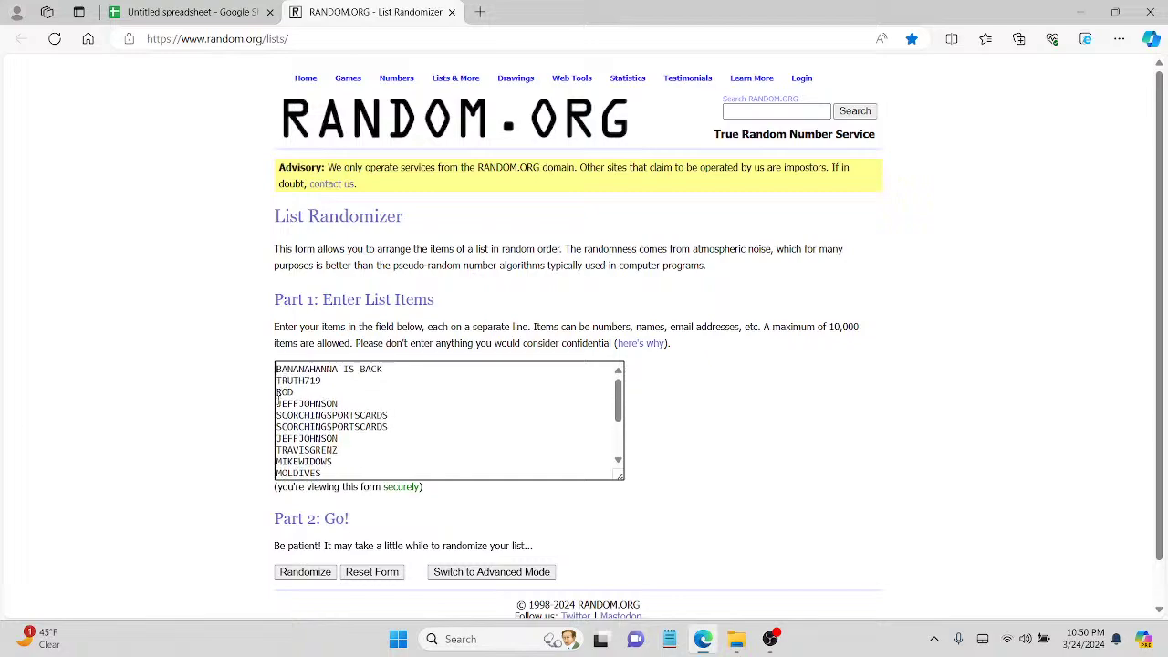
# Shuffle the 16-name list seven times and snap the browser to the right half
pyautogui.click(305, 571)
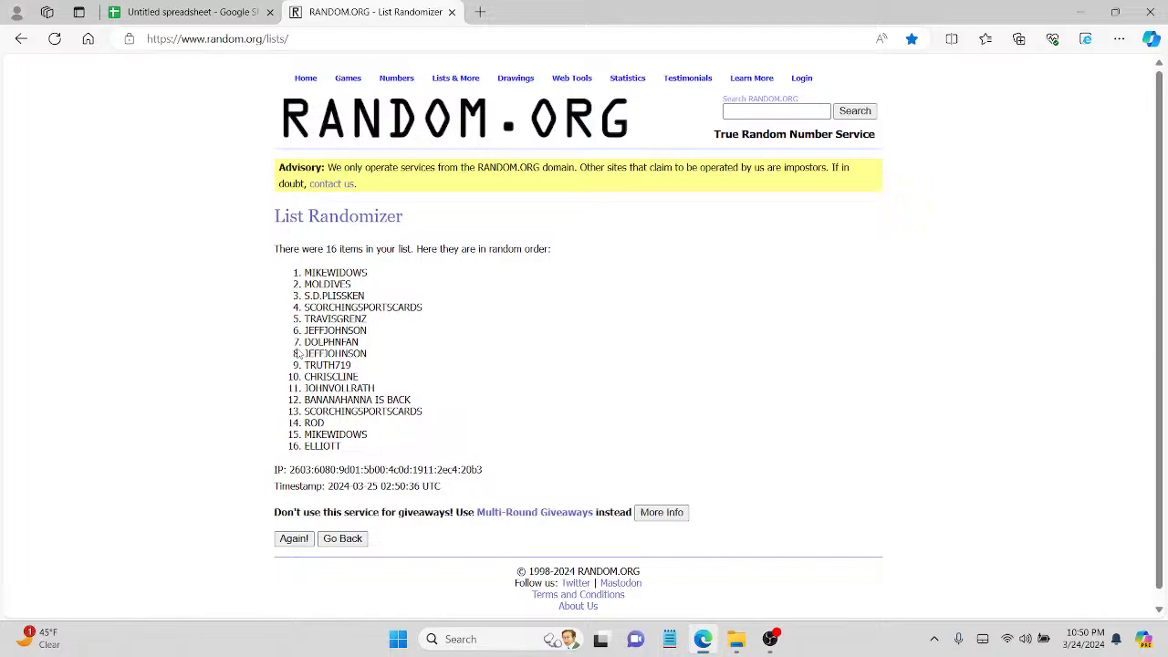
pyautogui.click(294, 538)
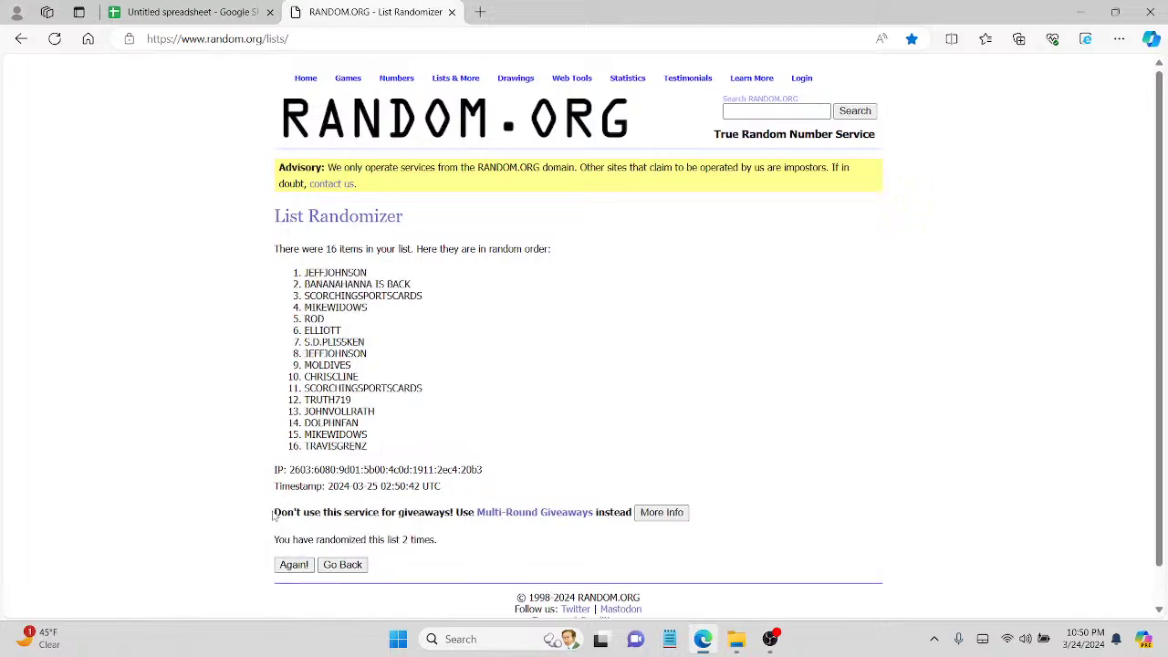
pyautogui.click(289, 568)
pyautogui.click(289, 568)
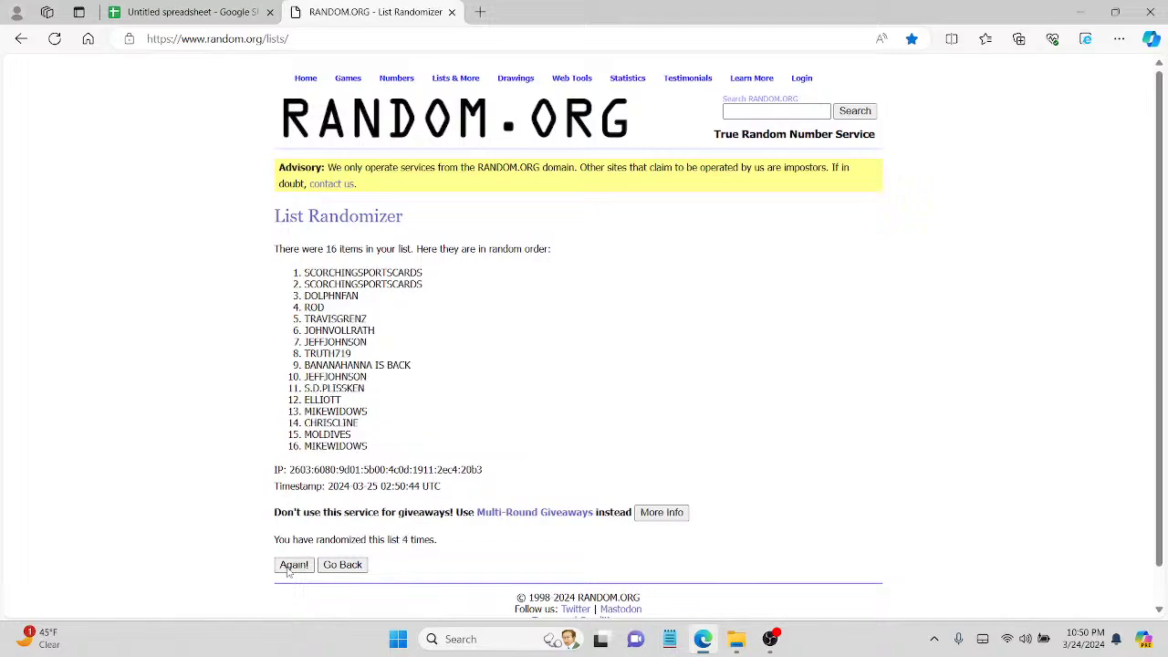
pyautogui.click(290, 566)
pyautogui.click(294, 564)
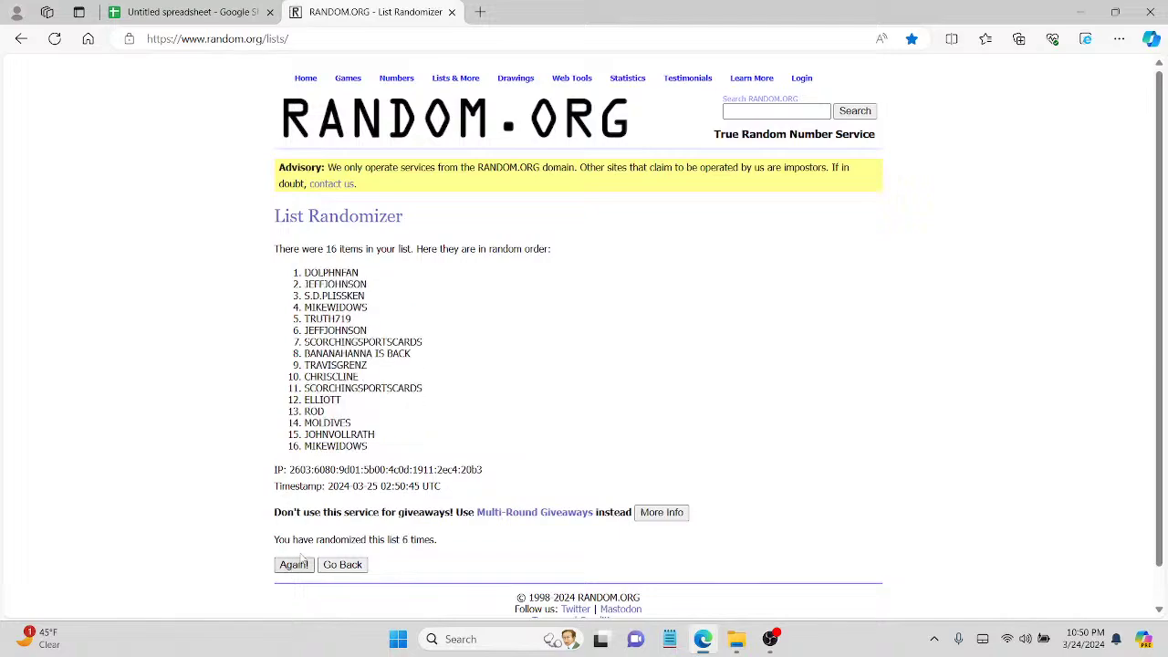
pyautogui.click(292, 564)
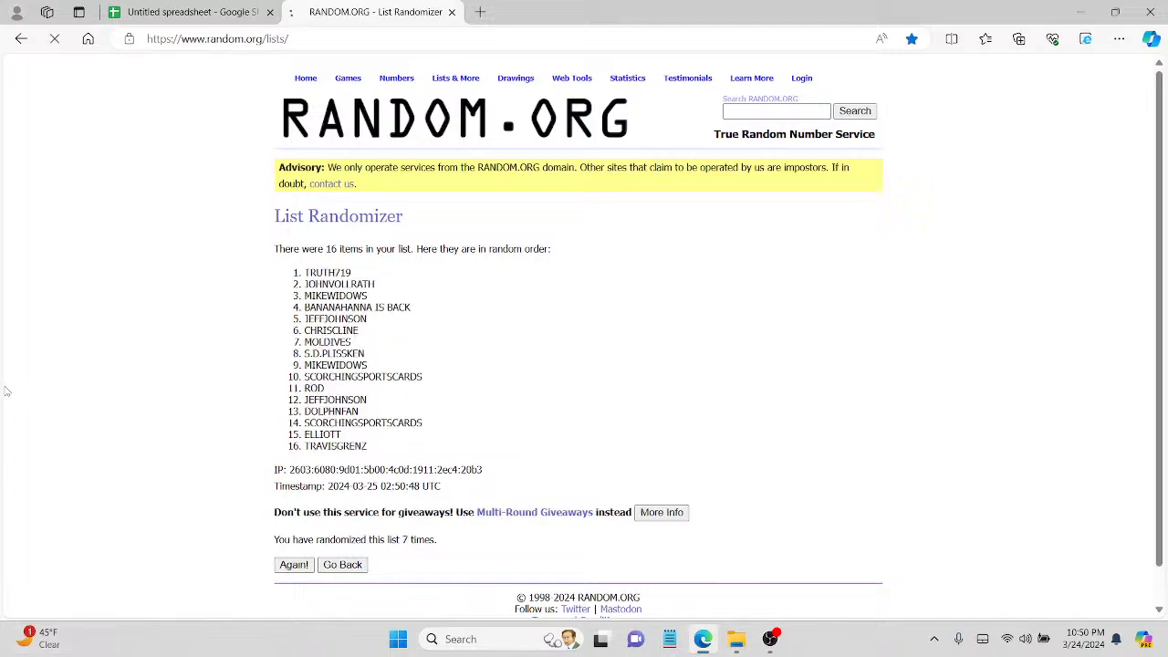
pyautogui.scroll(-1, 639, 265)
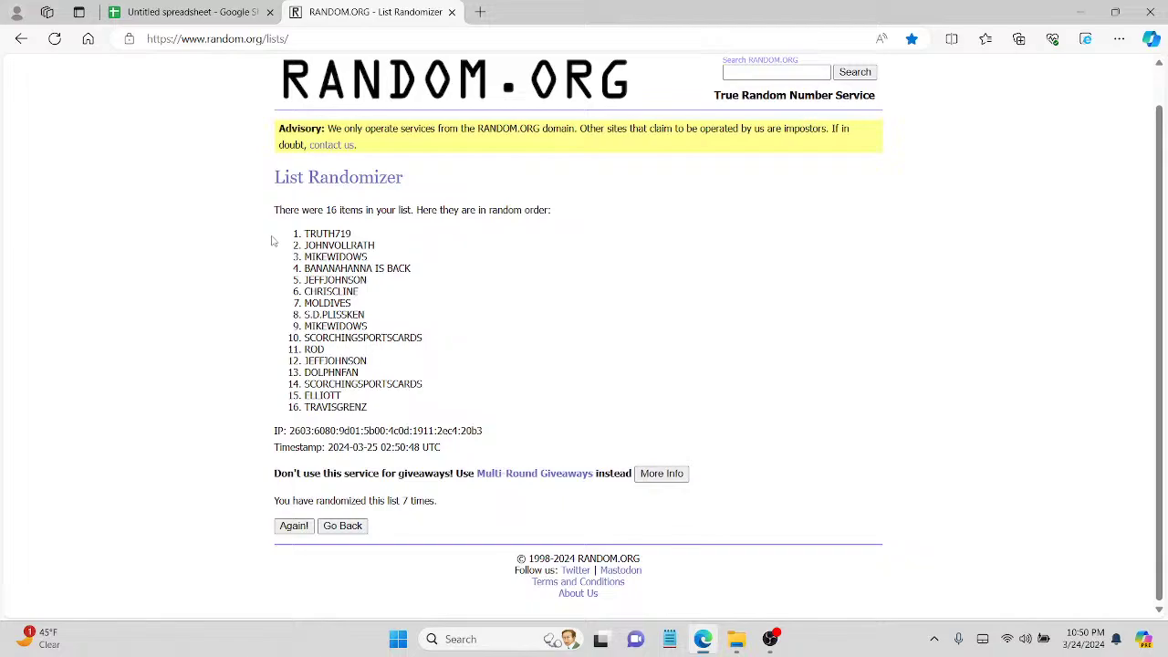
pyautogui.press('super+Right')
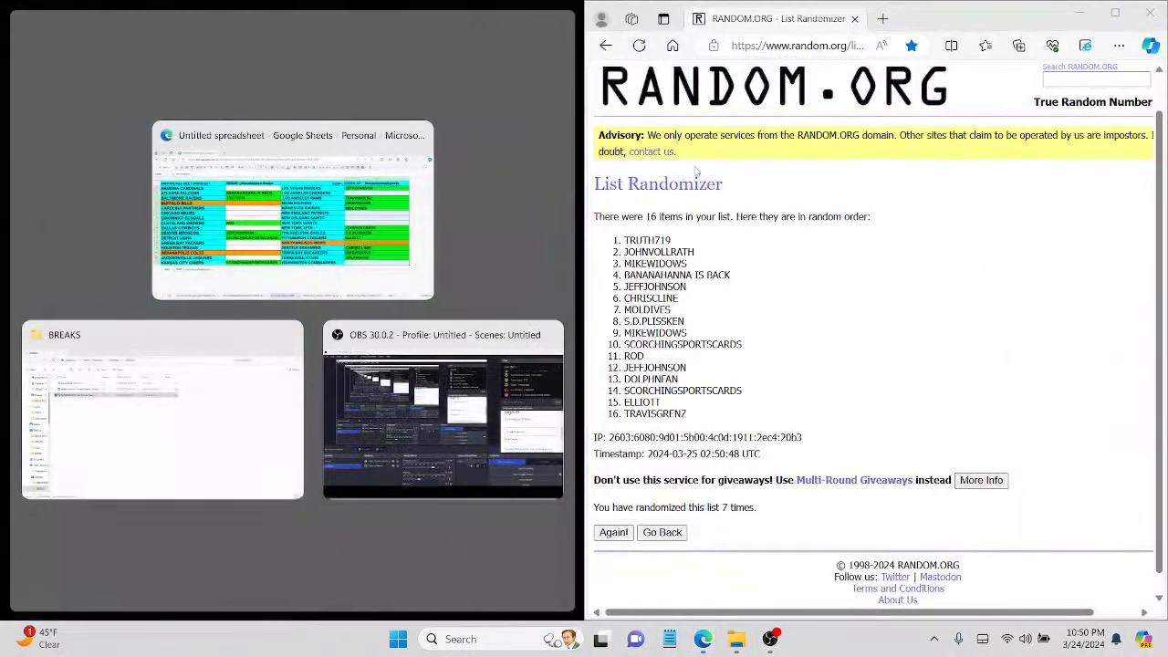
pyautogui.click(346, 160)
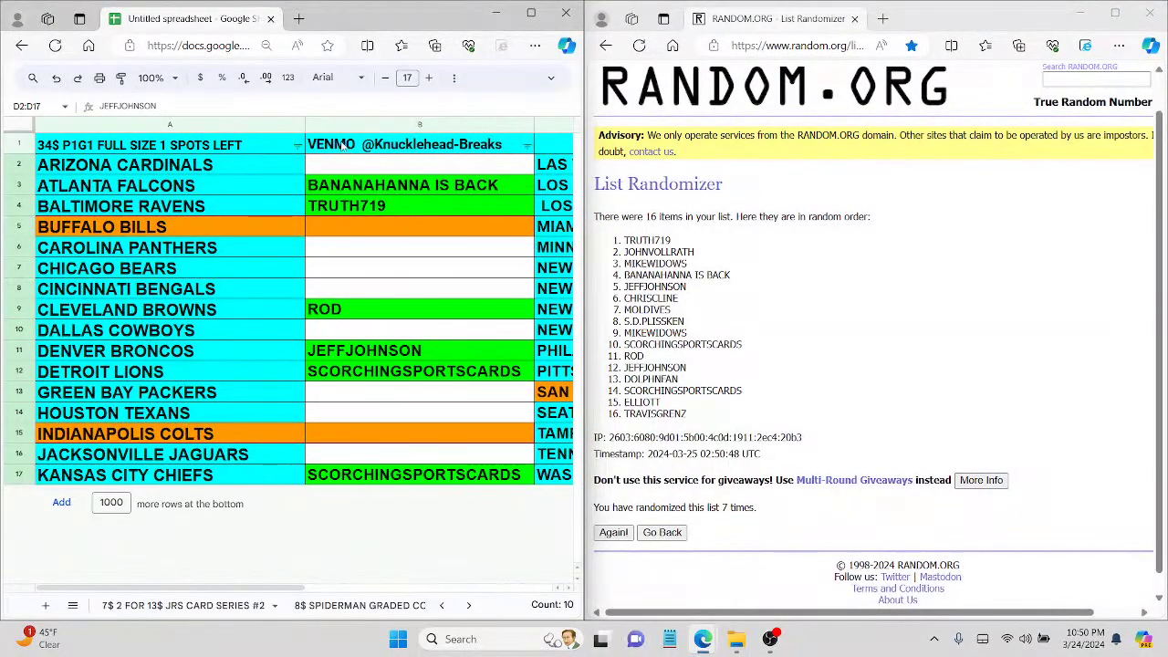
pyautogui.click(346, 169)
pyautogui.write('TRUTH719')
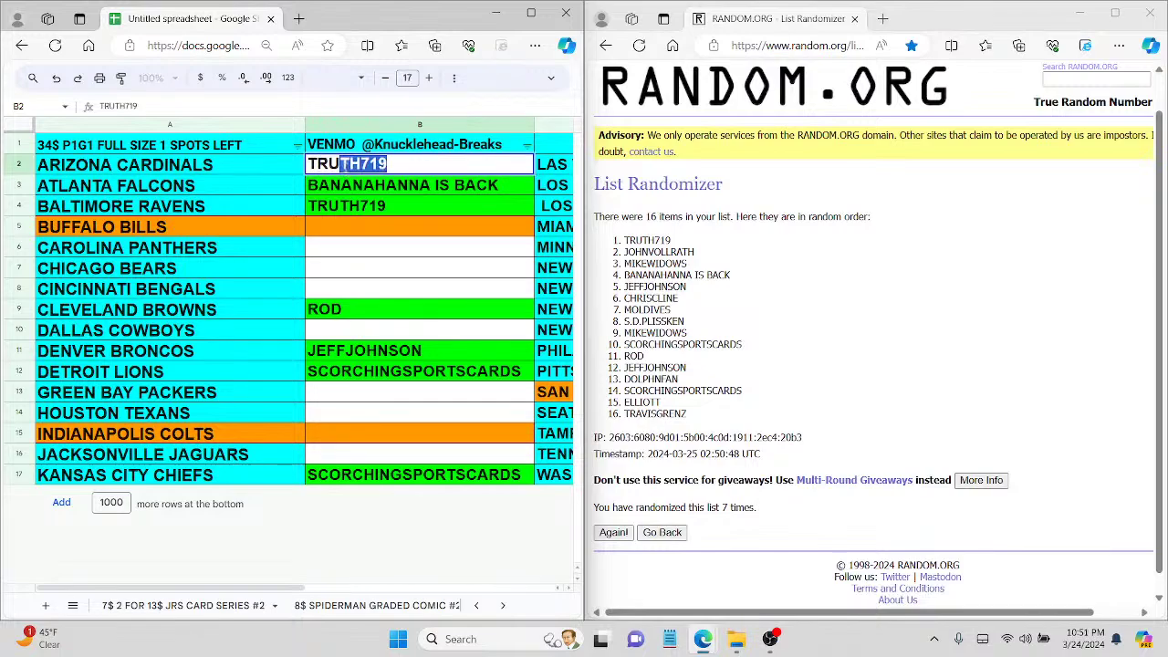
pyautogui.press('Return')
pyautogui.press('Down')
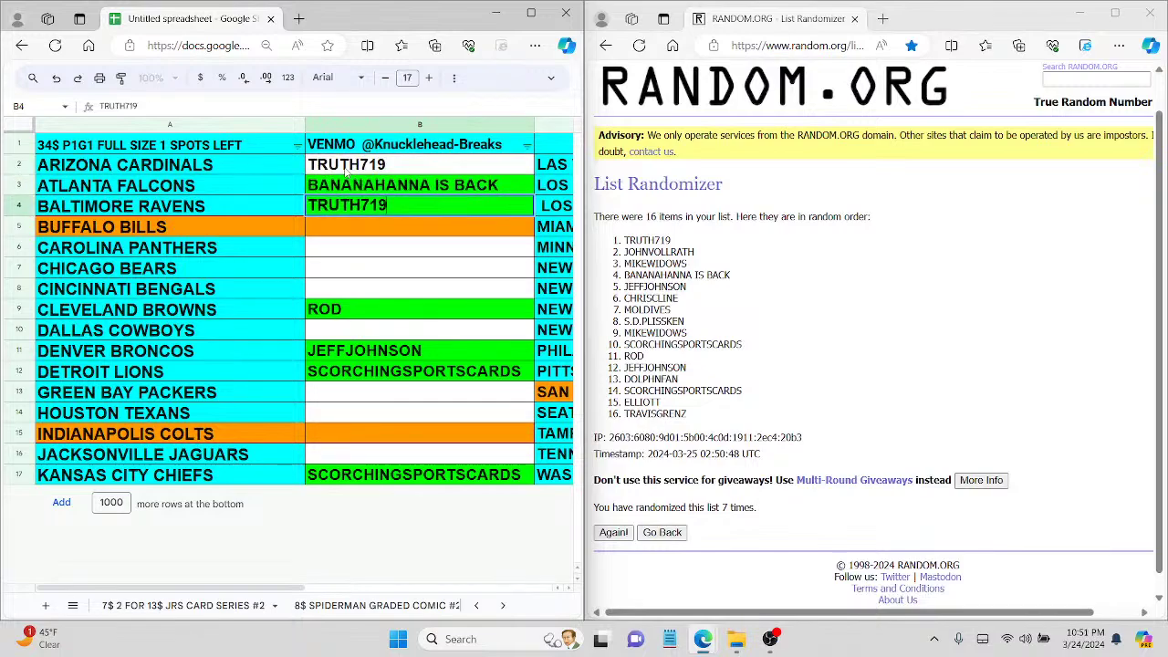
pyautogui.press('Down')
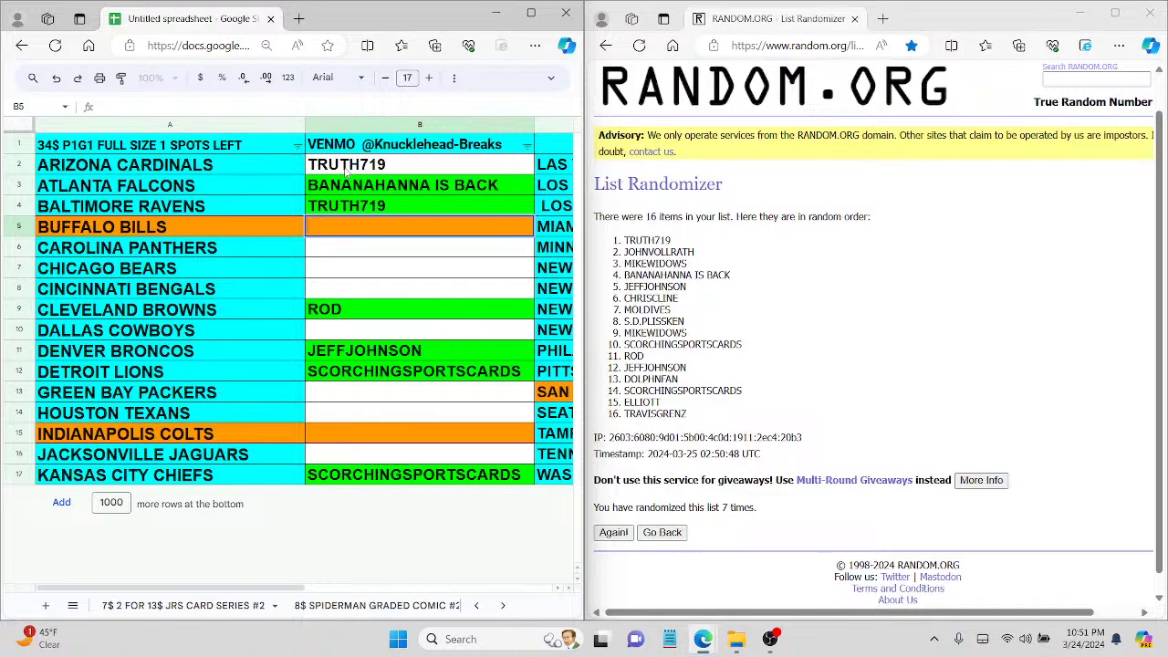
pyautogui.click(349, 162)
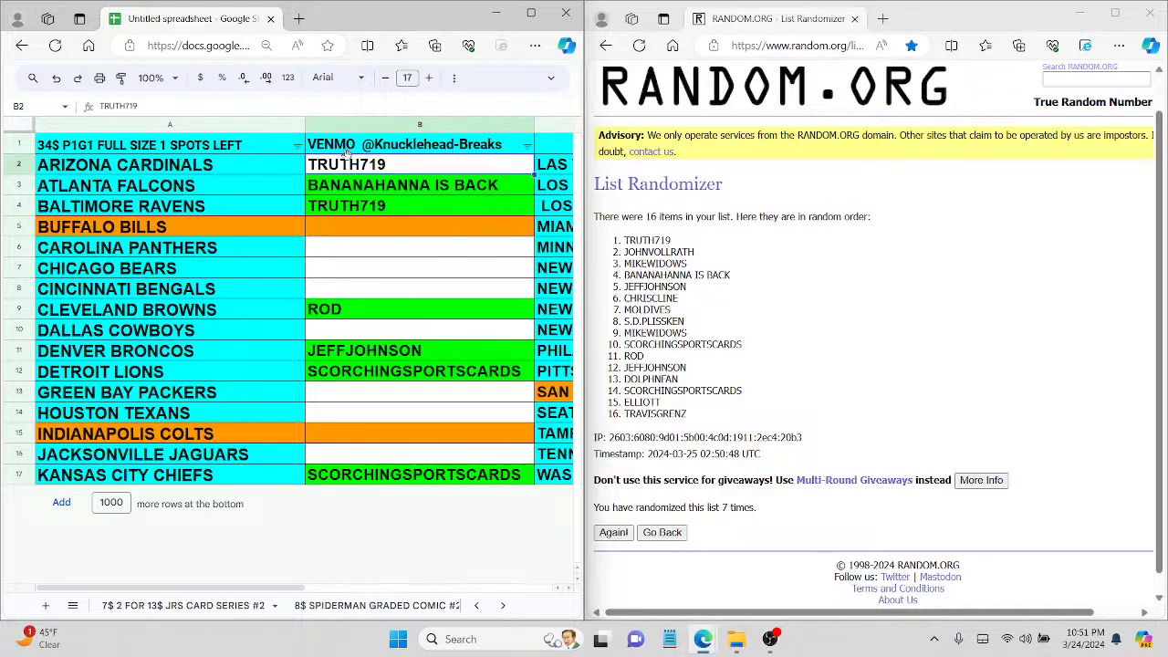
pyautogui.write('JOHN')
pyautogui.press('BackSpace')
pyautogui.press('BackSpace')
pyautogui.press('BackSpace')
pyautogui.press('BackSpace')
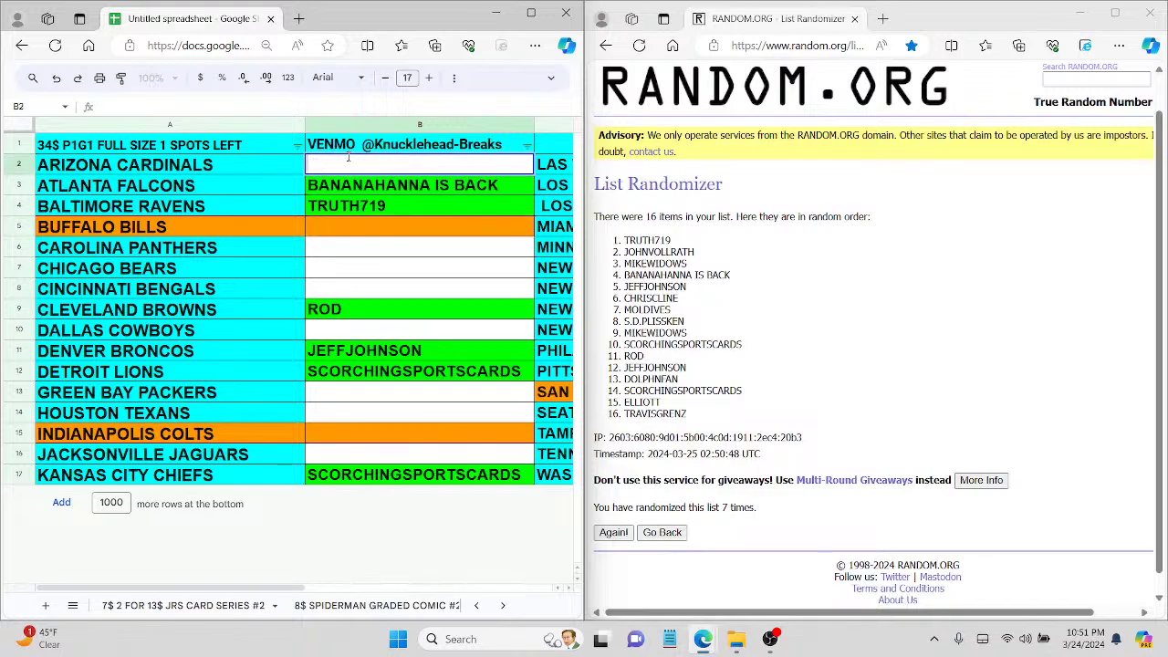
pyautogui.write('TRUTH719')
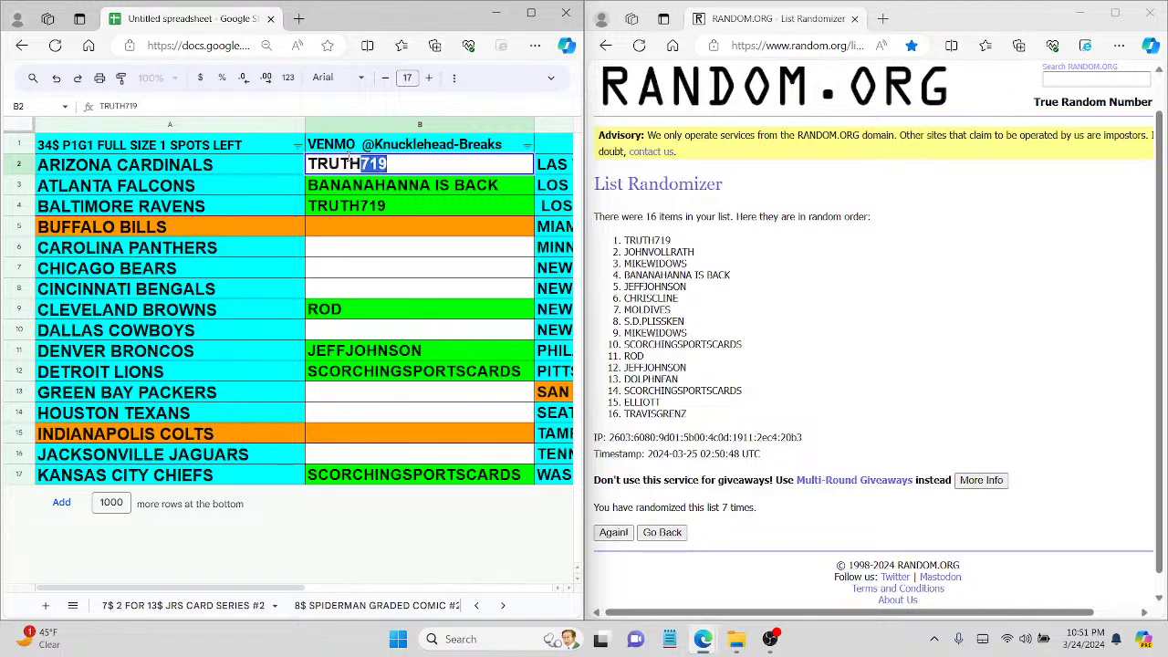
pyautogui.press('Return')
pyautogui.click(347, 227)
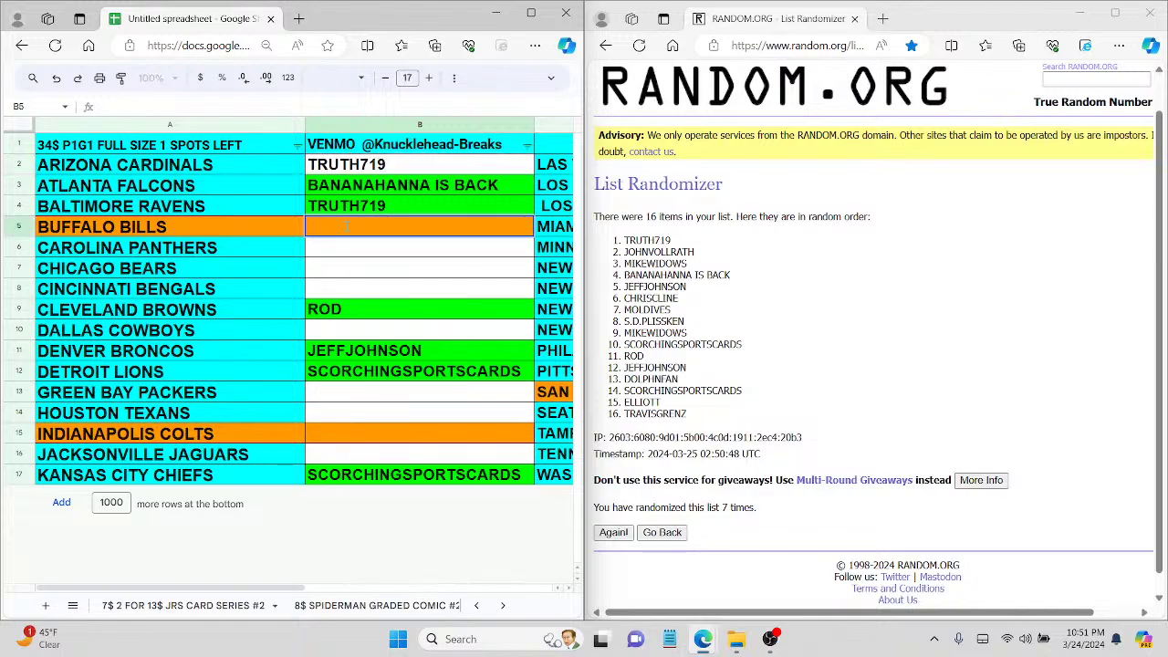
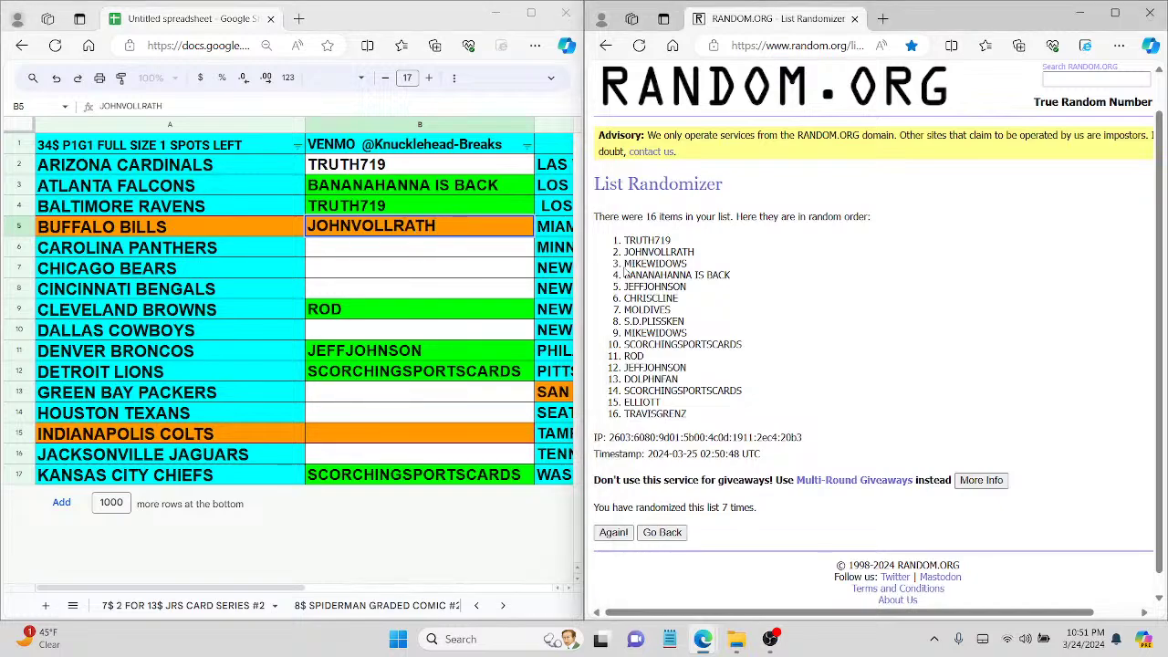
# Copy the next three shuffled names into B6:B8
pyautogui.moveTo(626, 265); pyautogui.dragTo(672, 283)
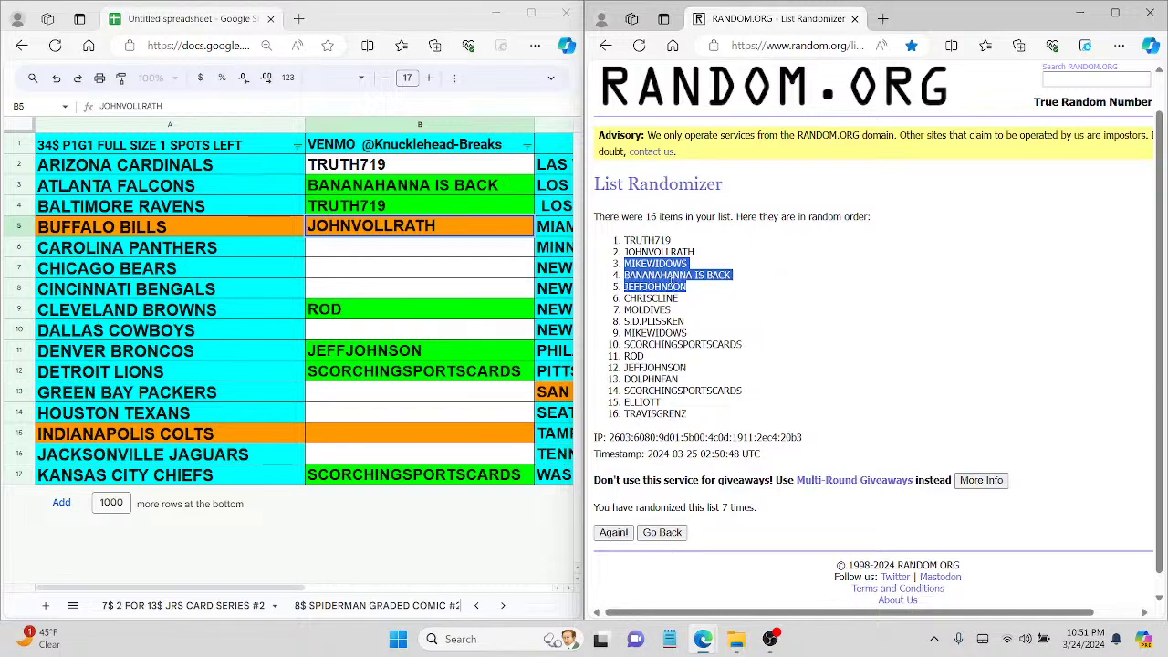
pyautogui.hotkey('ctrl', 'c')
pyautogui.click(347, 255)
pyautogui.hotkey('ctrl', 'v')
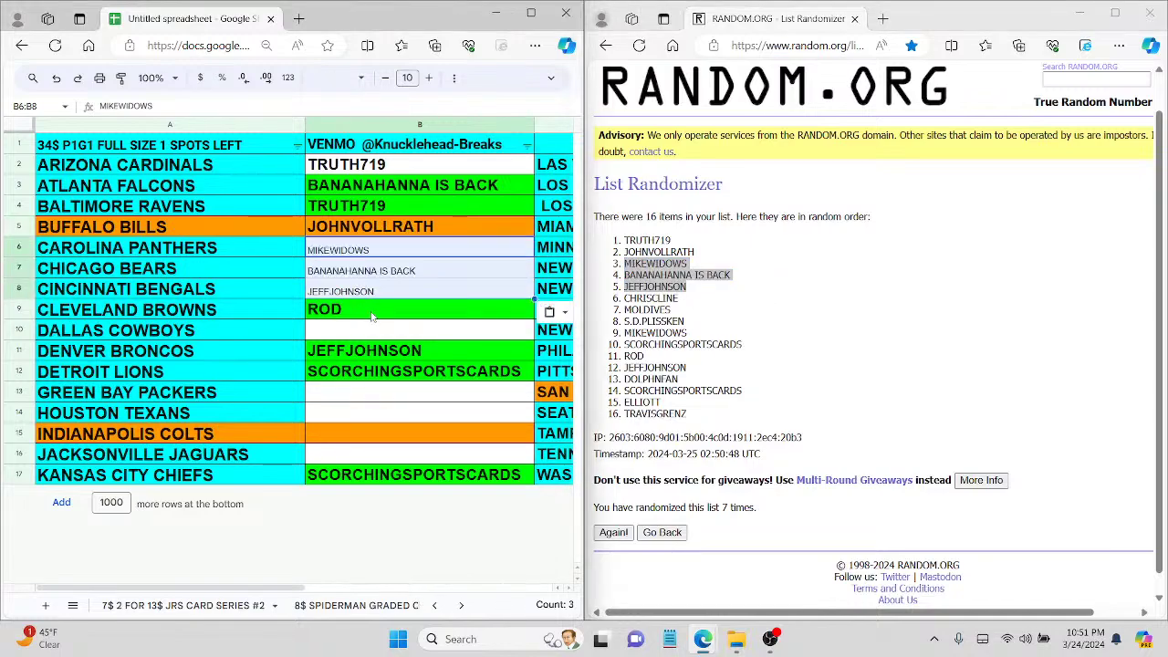
pyautogui.click(373, 329)
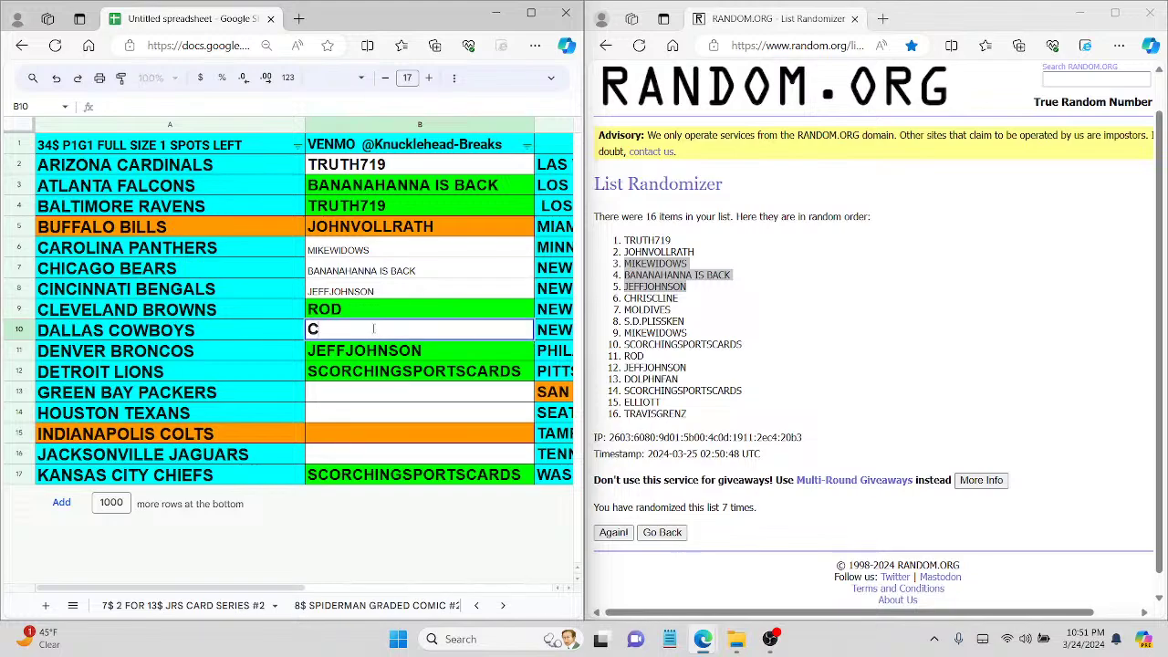
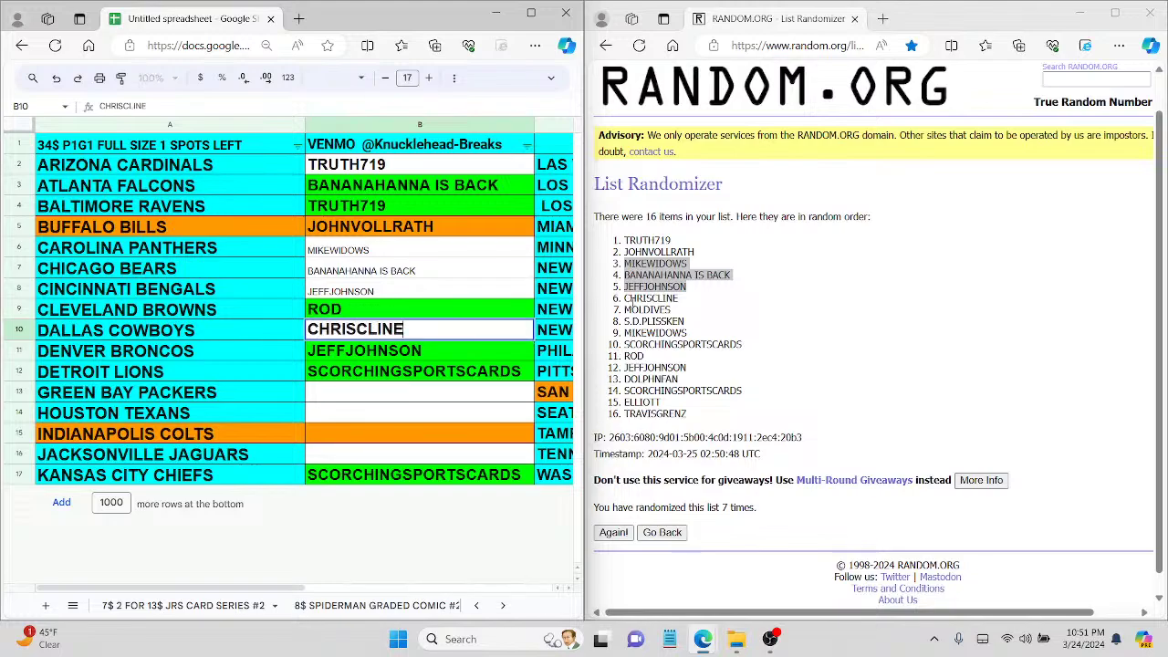
pyautogui.moveTo(624, 315); pyautogui.dragTo(745, 344)
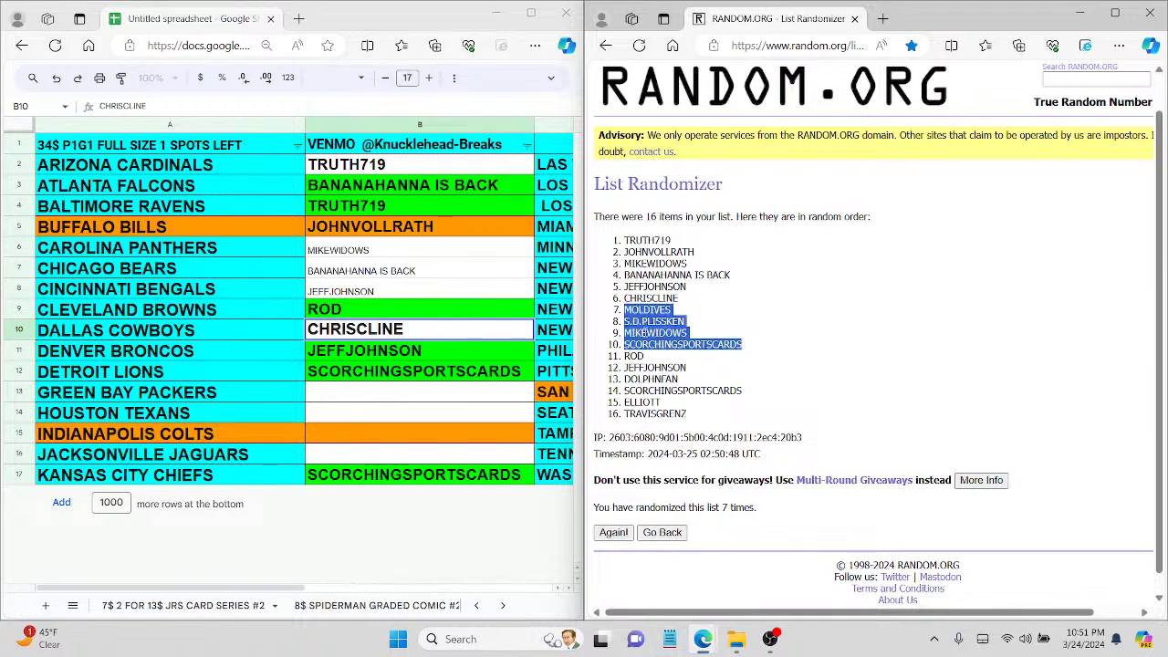
pyautogui.moveTo(401, 392); pyautogui.dragTo(407, 445)
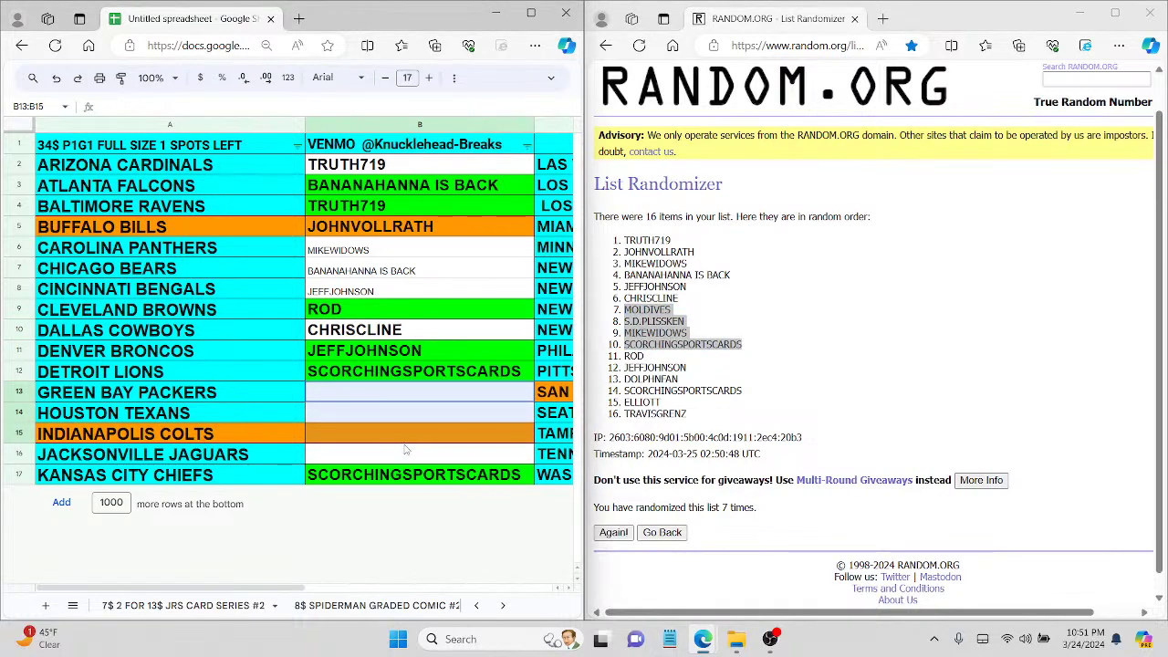
pyautogui.hotkey('ctrl', 'v')
pyautogui.hotkey('ctrl', 'Down')
# Enter ROD in D3 and paste randomized names 12–14 into D7:D9
pyautogui.click(516, 592)
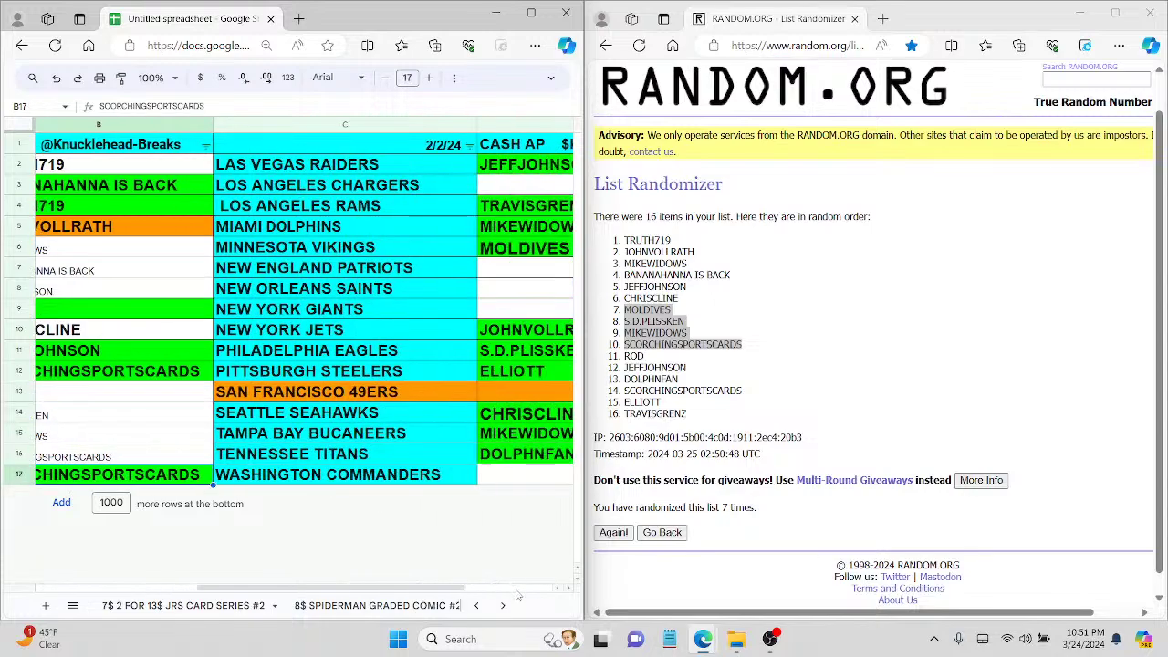
pyautogui.click(516, 592)
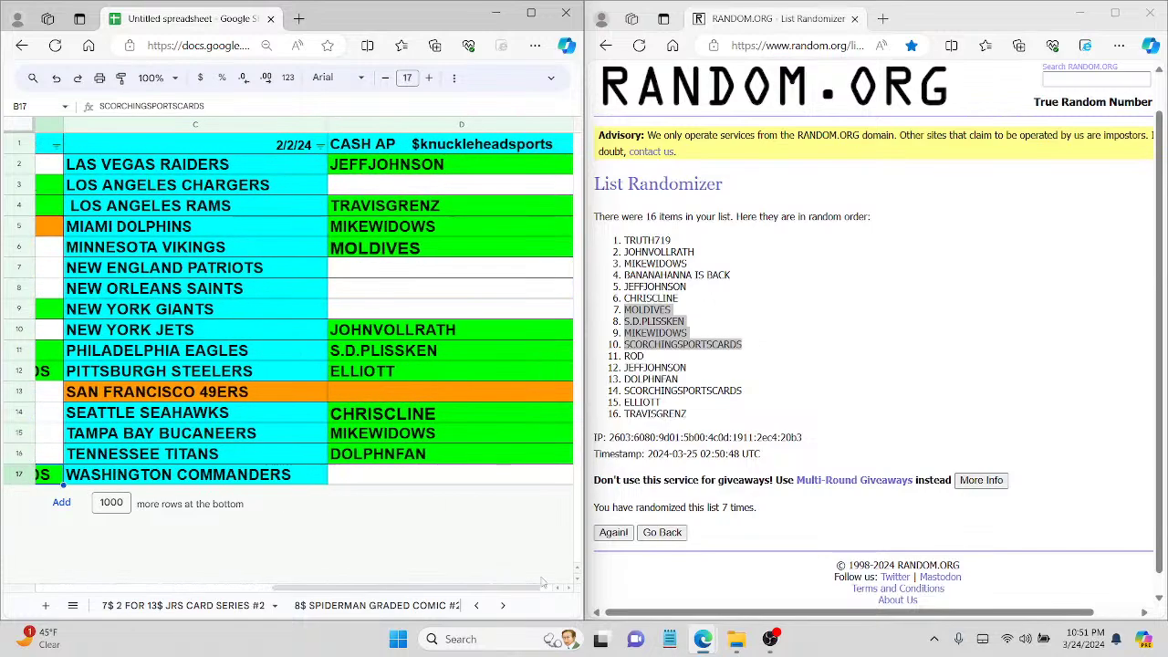
pyautogui.click(349, 189)
pyautogui.write('ROD')
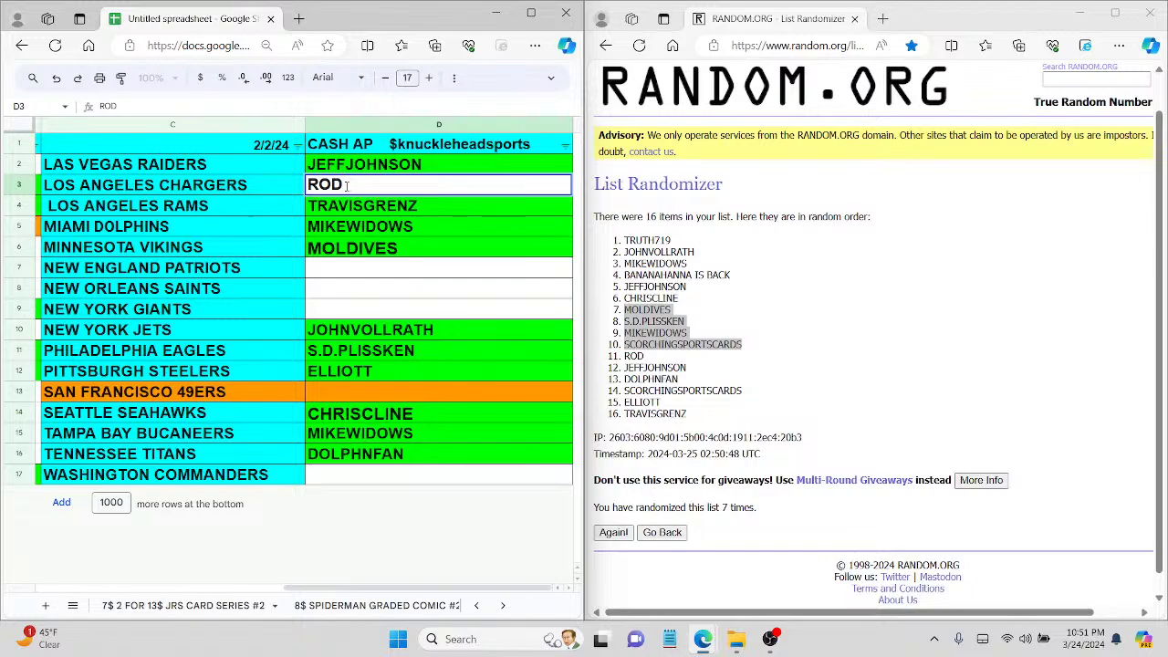
pyautogui.moveTo(622, 371); pyautogui.dragTo(746, 394)
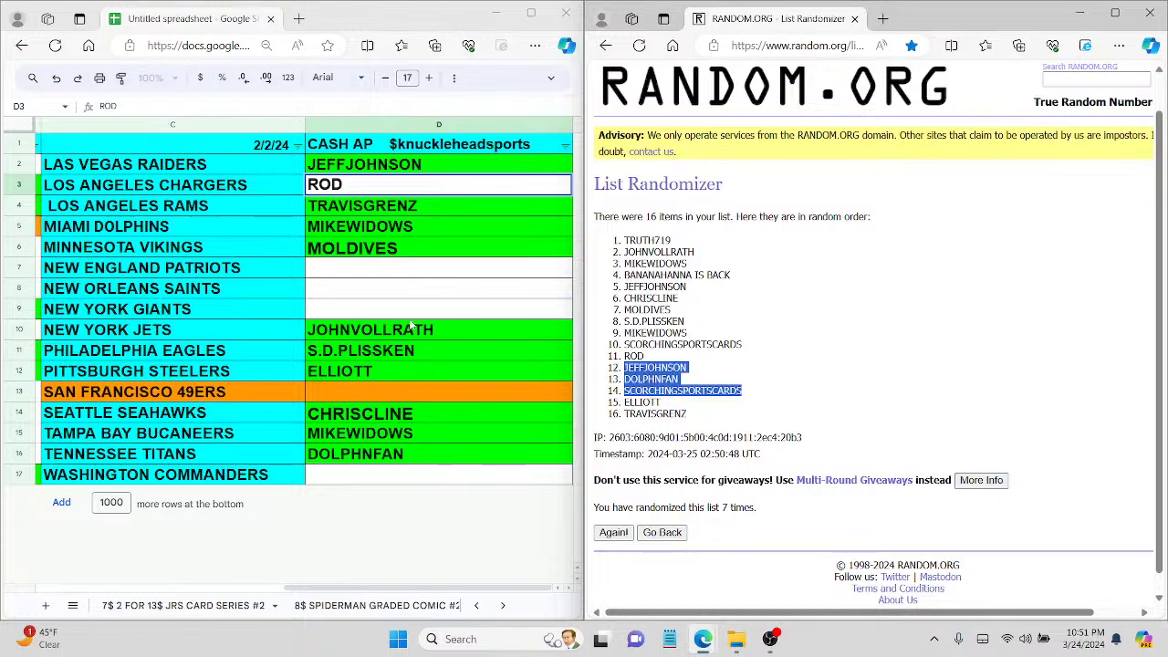
pyautogui.click(320, 274)
pyautogui.hotkey('ctrl', 'v')
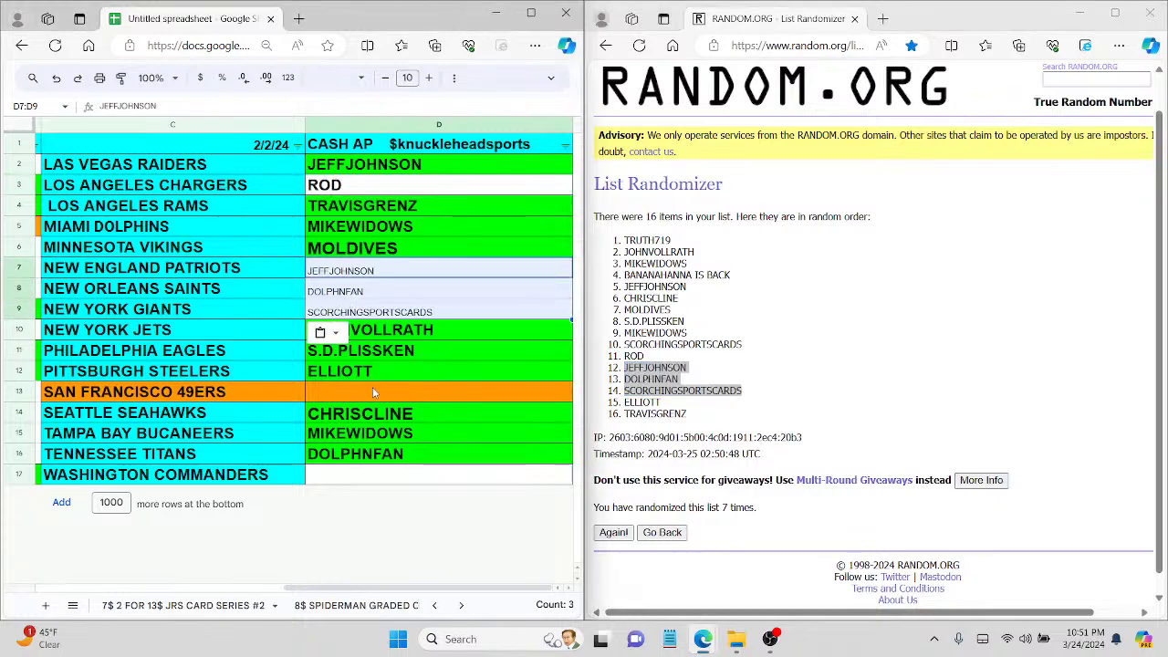
pyautogui.click(372, 393)
pyautogui.write('ELLIOTT')
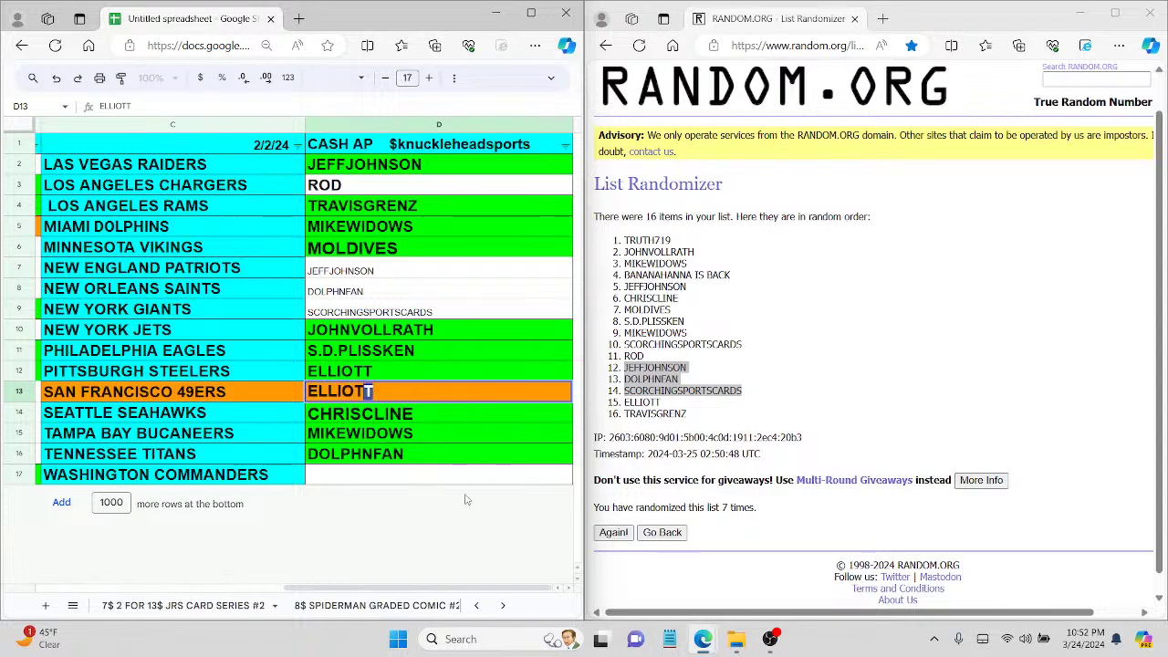
pyautogui.click(398, 474)
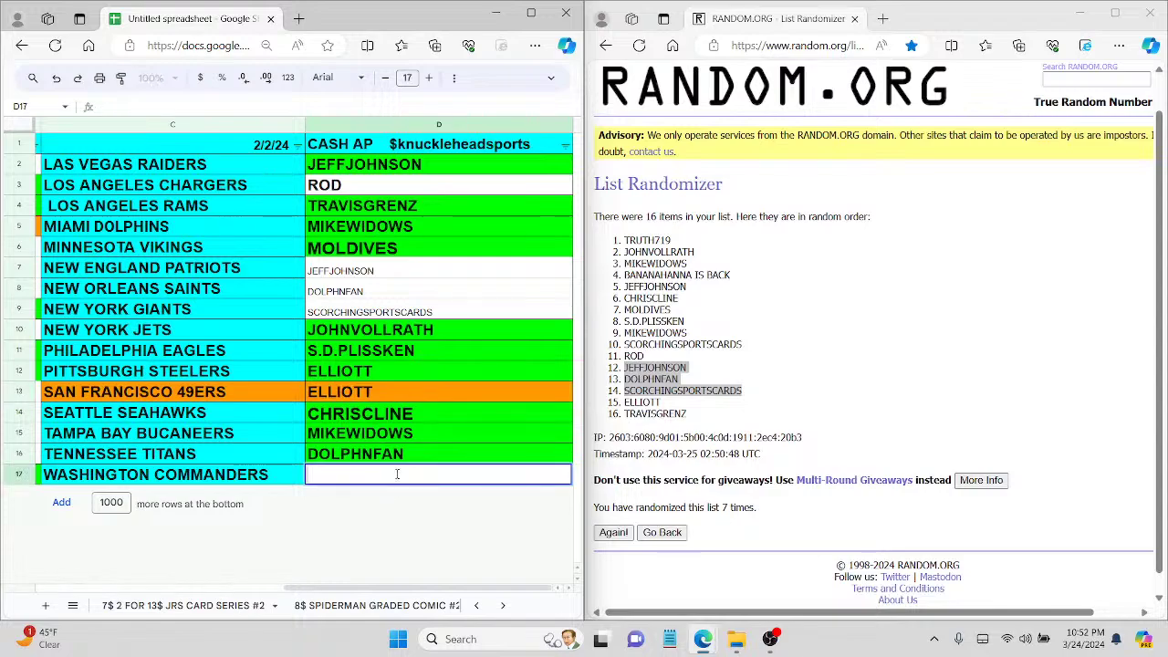
pyautogui.write('TRA')
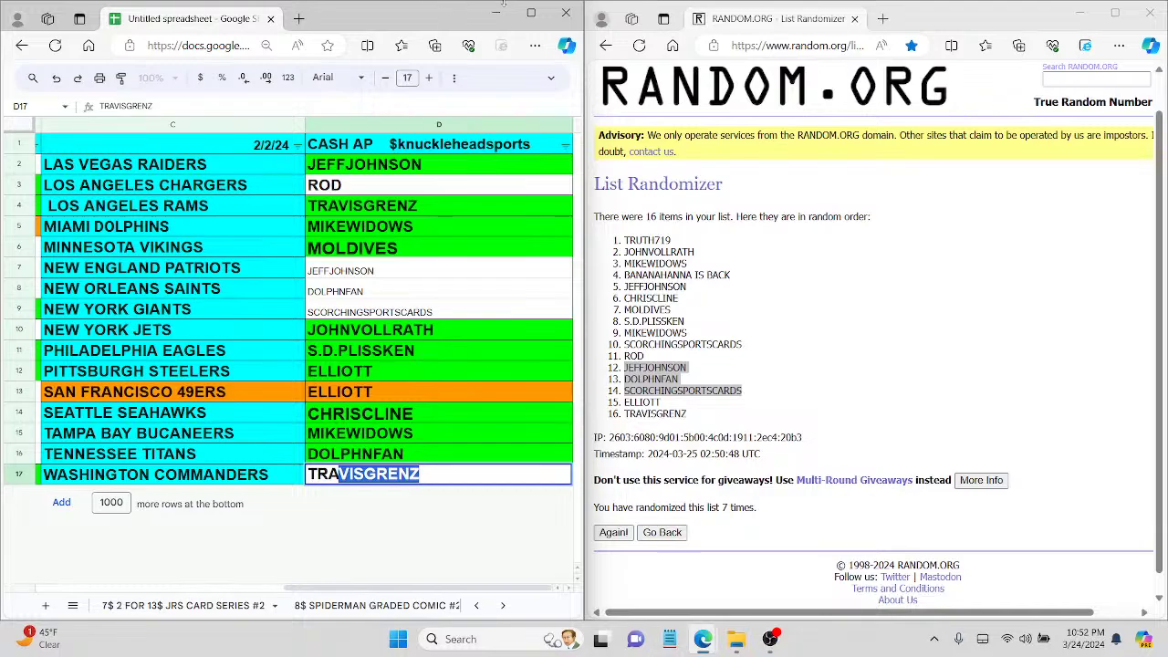
pyautogui.click(531, 13)
# Set the B2:D17 buyer names to 16 pt and make them bold
pyautogui.press('Return')
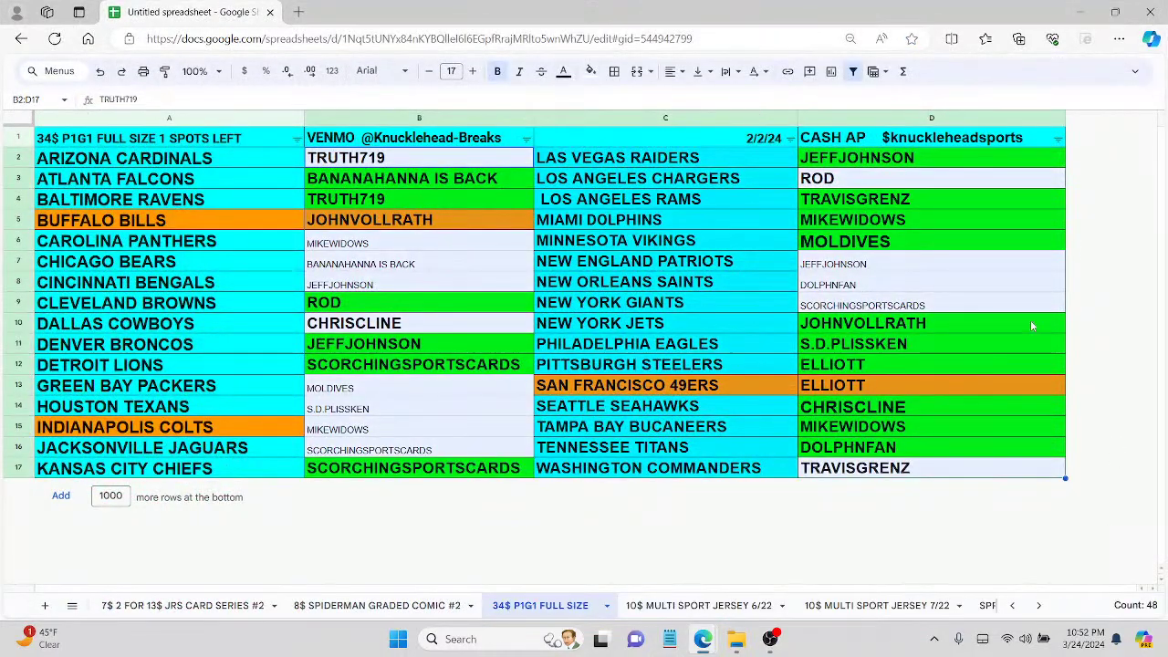
pyautogui.click(472, 71)
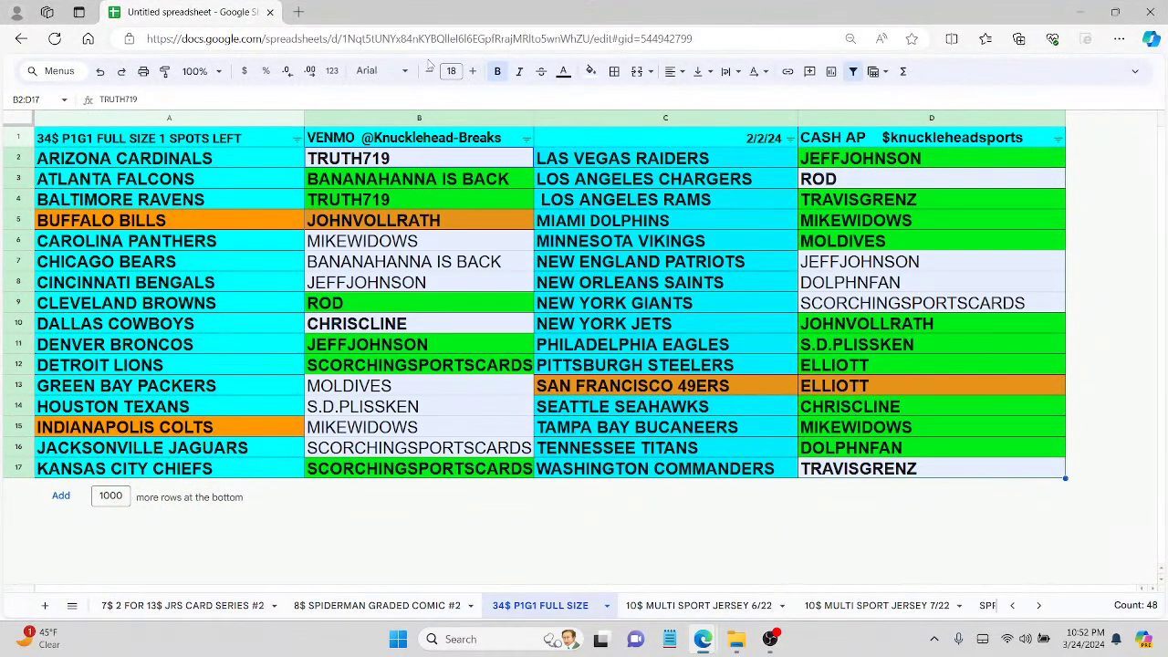
pyautogui.click(428, 71)
pyautogui.click(428, 72)
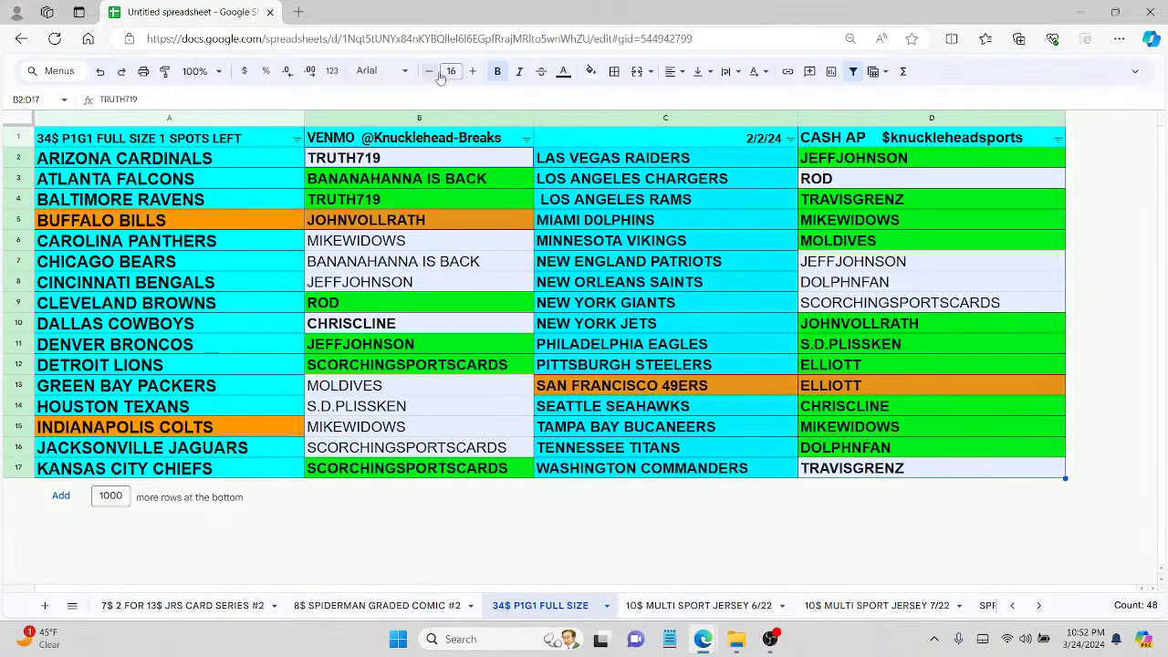
pyautogui.click(497, 71)
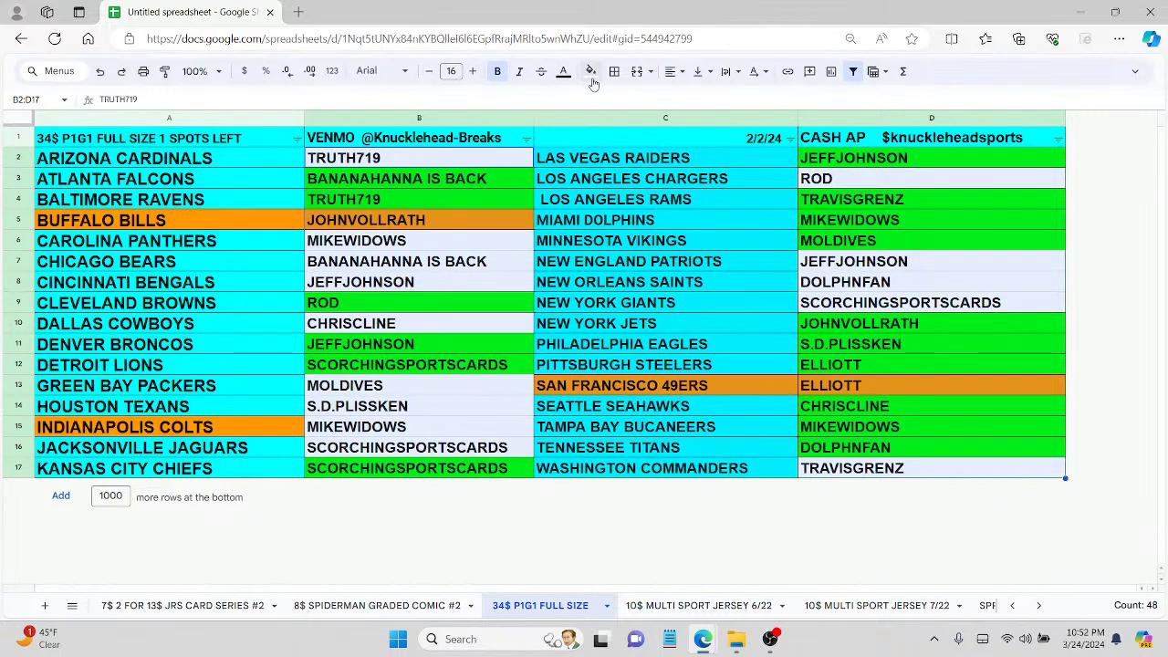
pyautogui.click(479, 290)
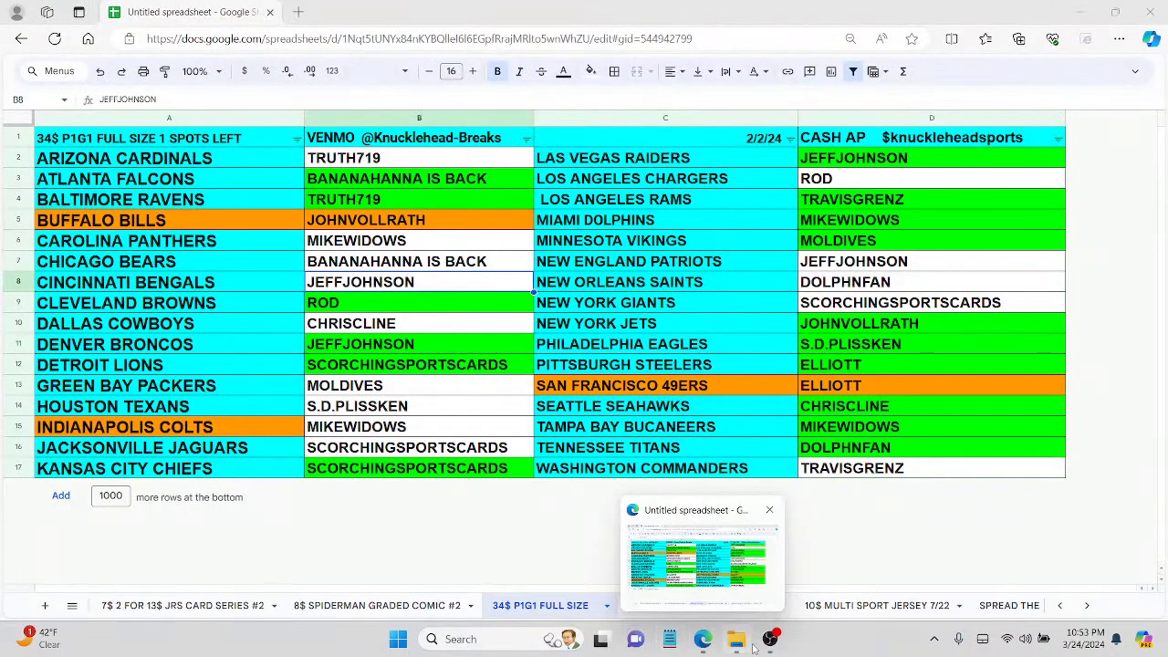
# Open the spot-numbers file (2, 4, 5, 6, 8, 9, 12, 14) in Notepad and select all
pyautogui.hotkey('alt', 'Tab')
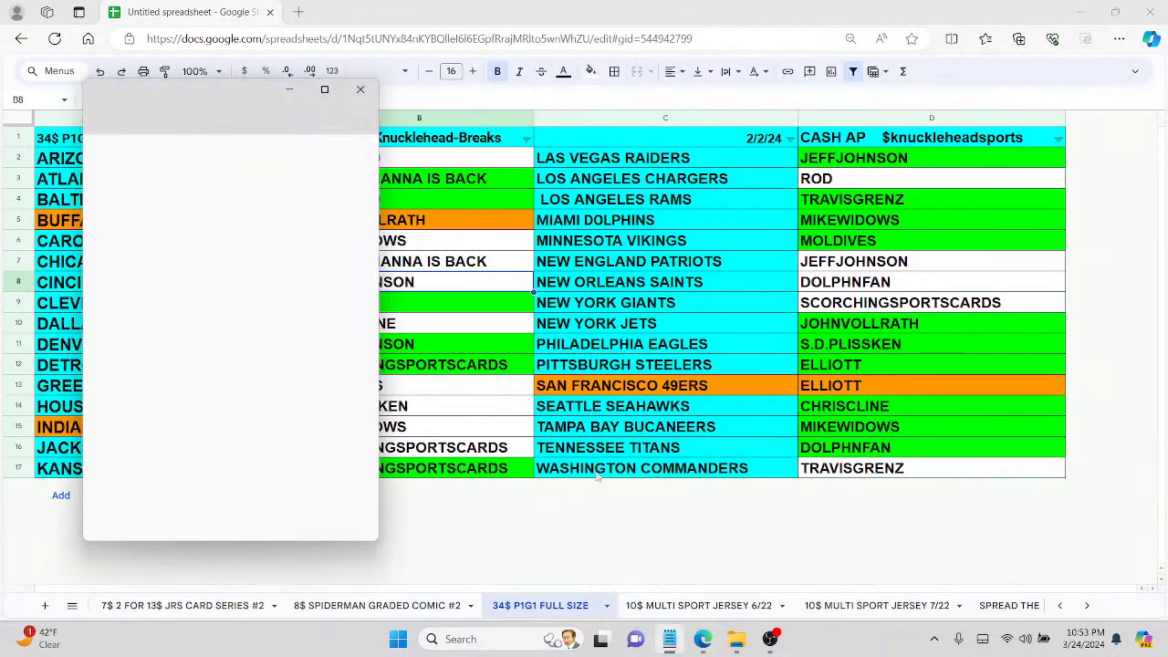
pyautogui.click(101, 122)
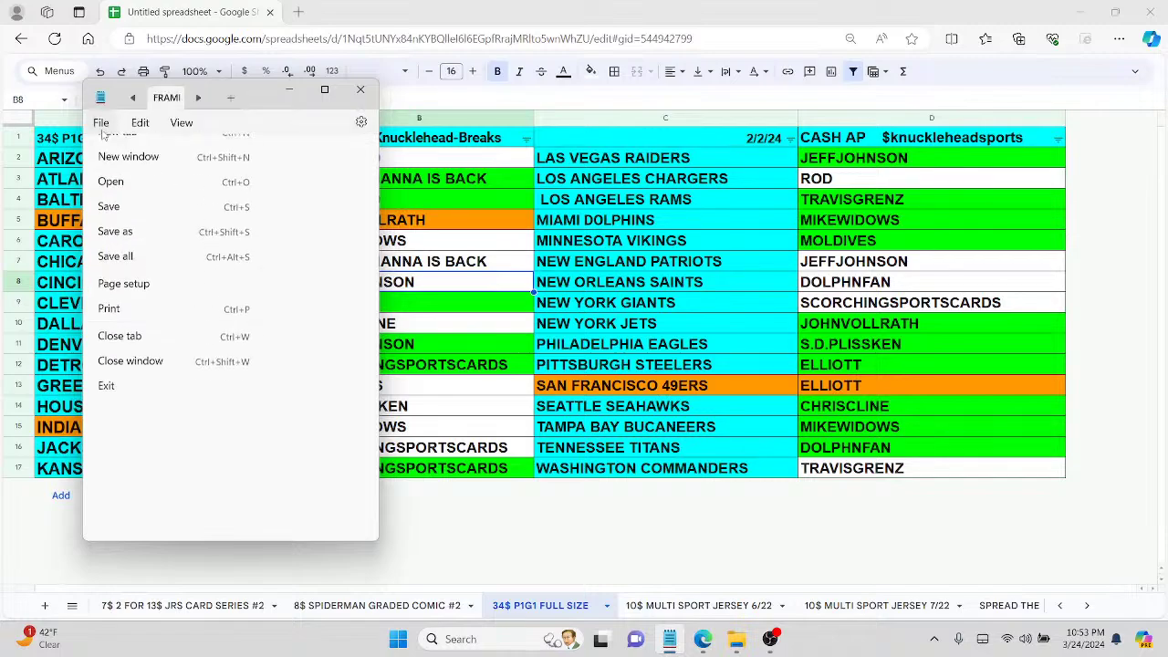
pyautogui.click(119, 198)
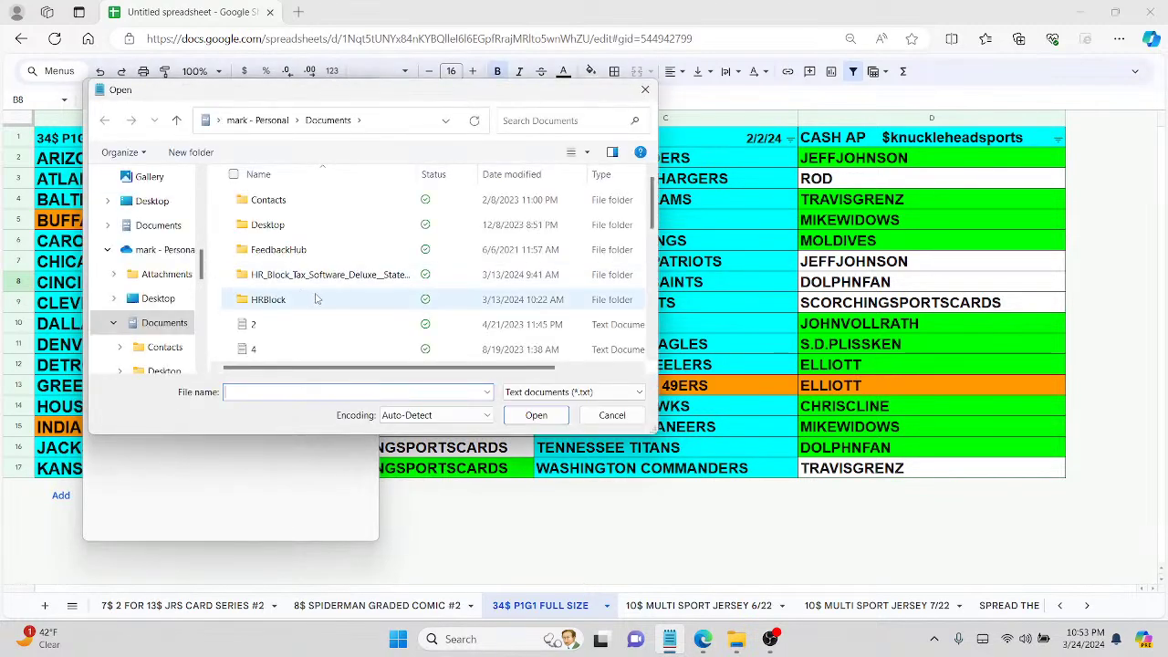
pyautogui.scroll(-5, 311, 292)
pyautogui.scroll(1, 307, 239)
pyautogui.scroll(2, 305, 241)
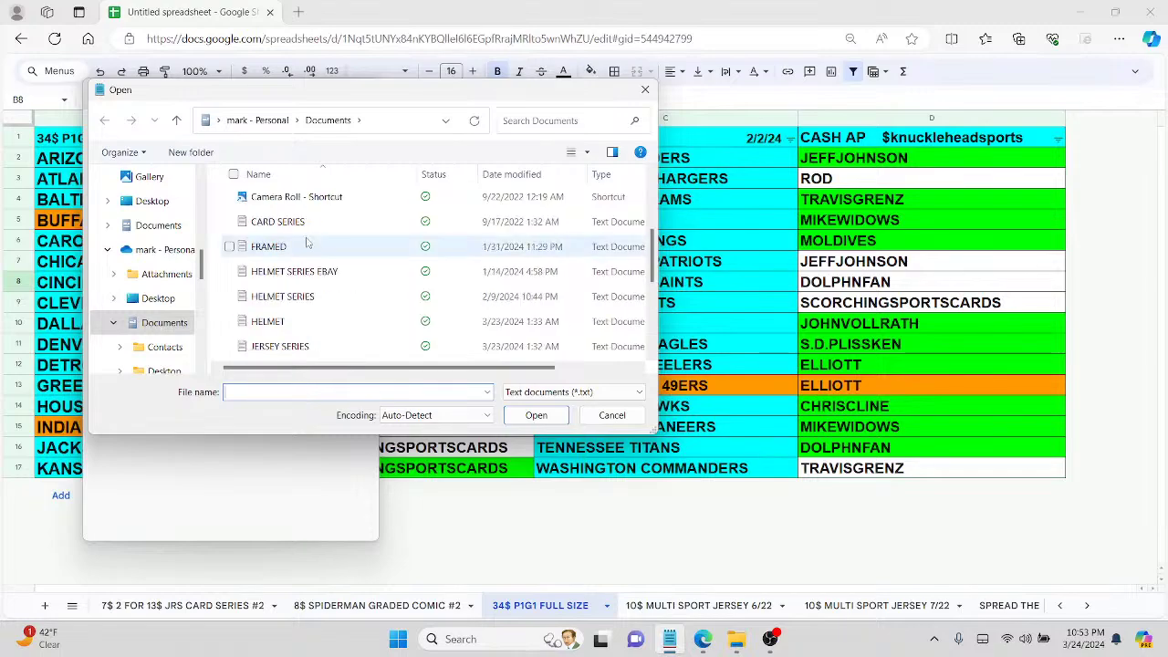
pyautogui.doubleClick(305, 321)
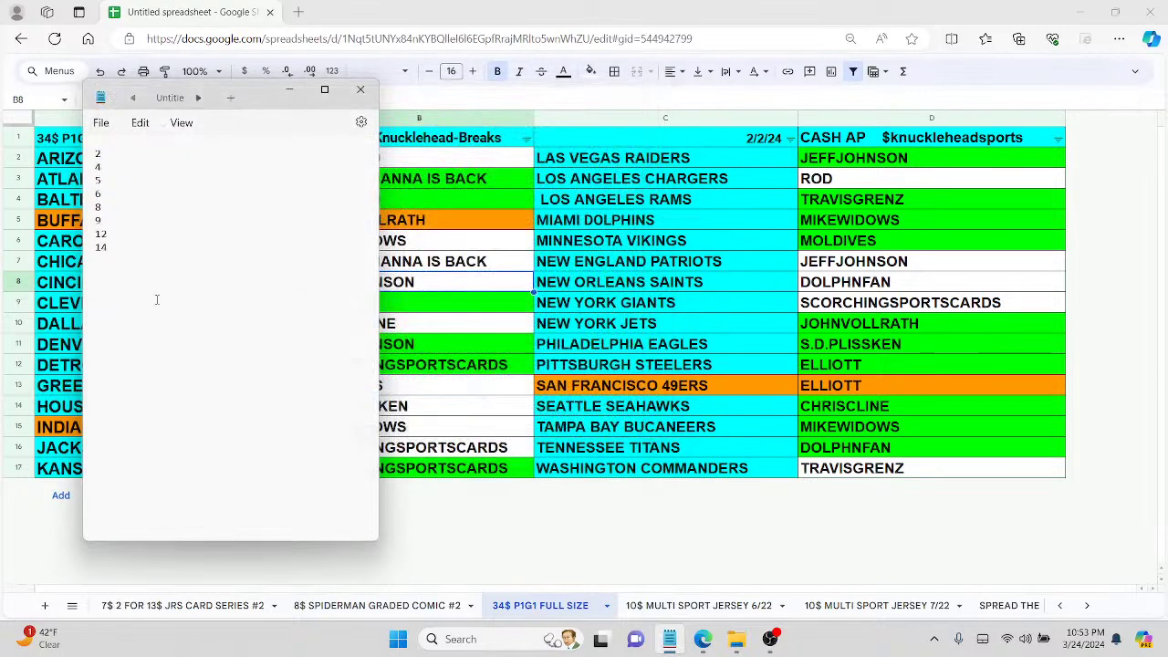
pyautogui.hotkey('ctrl', 'a')
pyautogui.hotkey('ctrl', 'c')
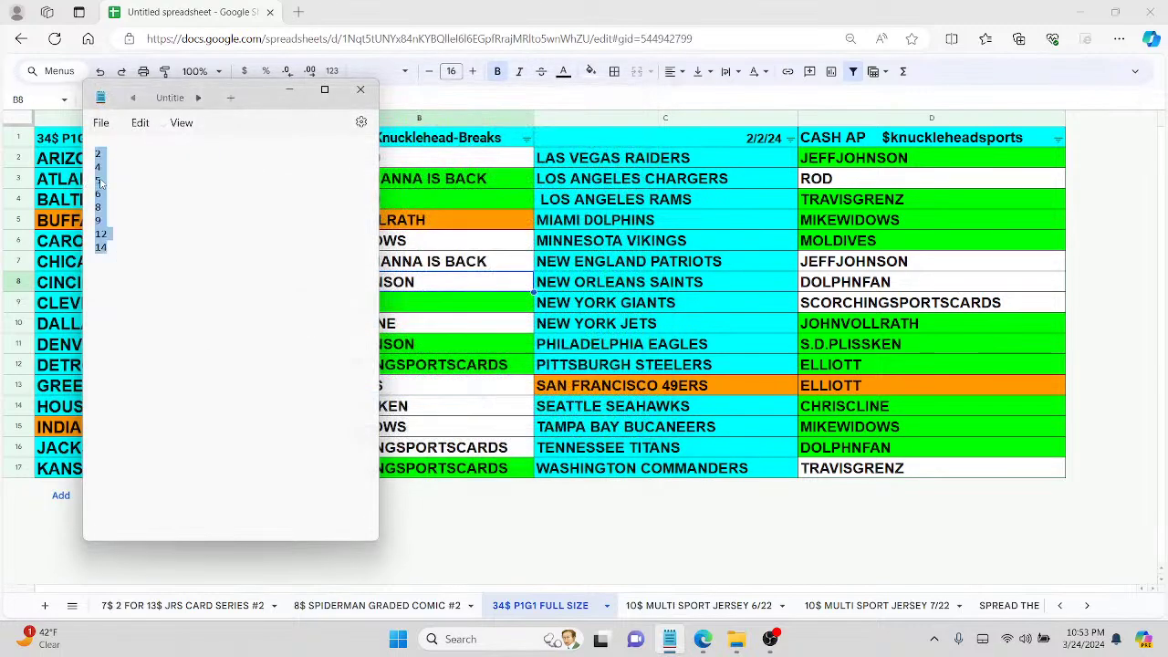
pyautogui.click(735, 639)
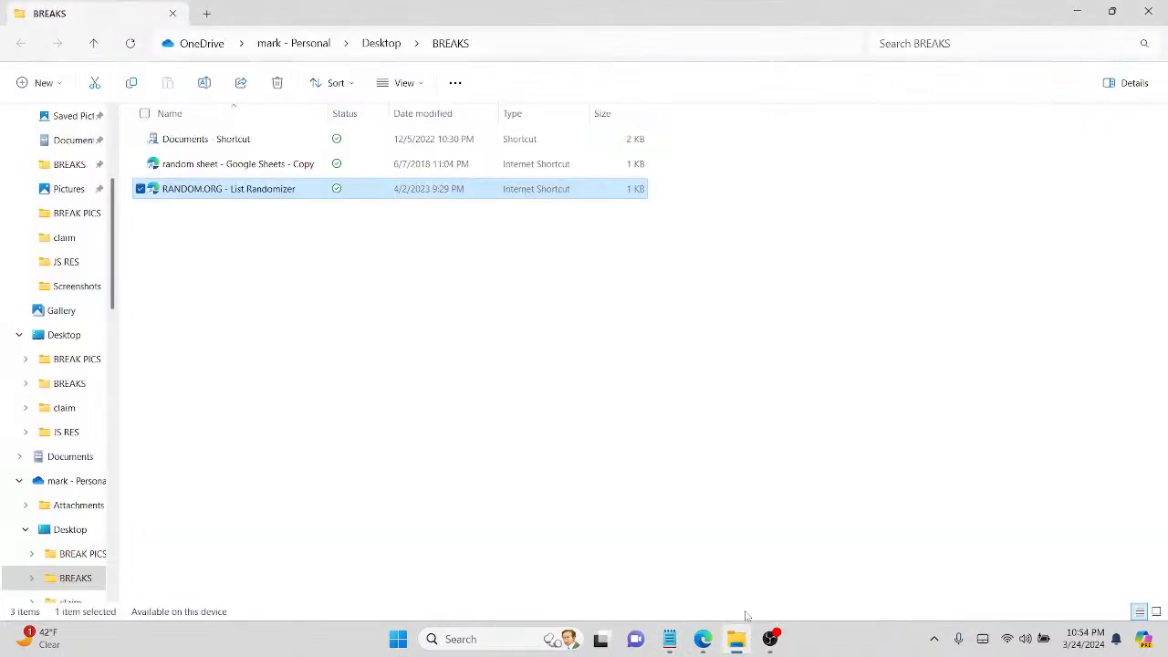
# Paste the eight spot numbers into List Randomizer and shuffle seven times to 2, 8, 5, 9, 4, 6, 14, 12
pyautogui.doubleClick(187, 192)
pyautogui.click(305, 403)
pyautogui.hotkey('ctrl', 'v')
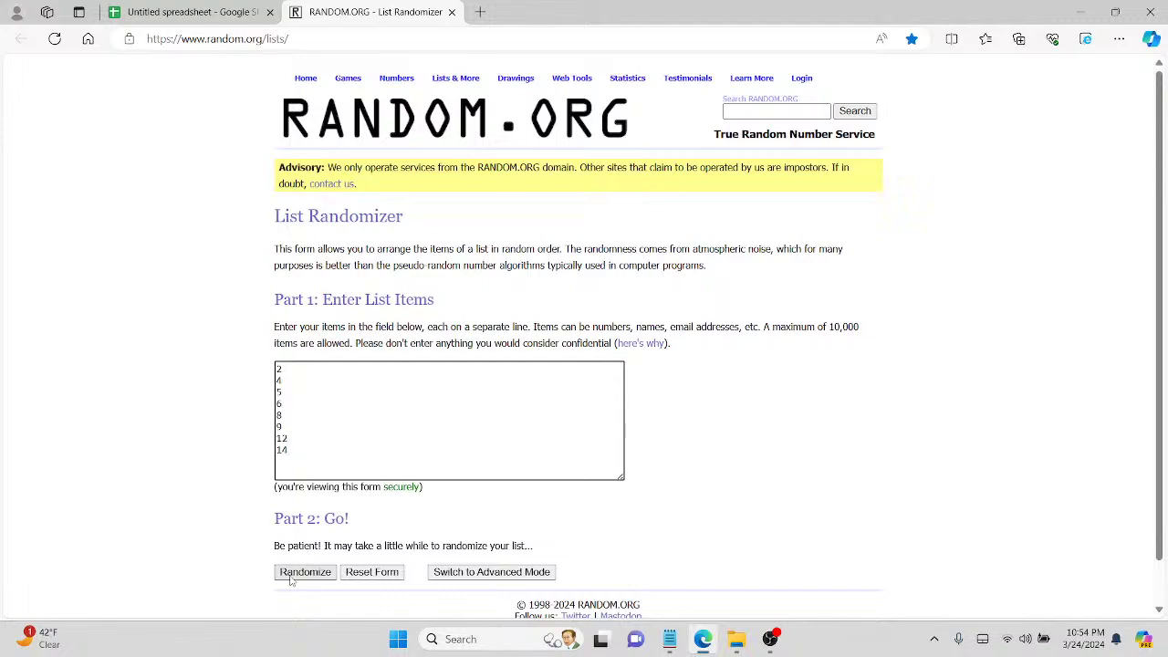
pyautogui.click(294, 576)
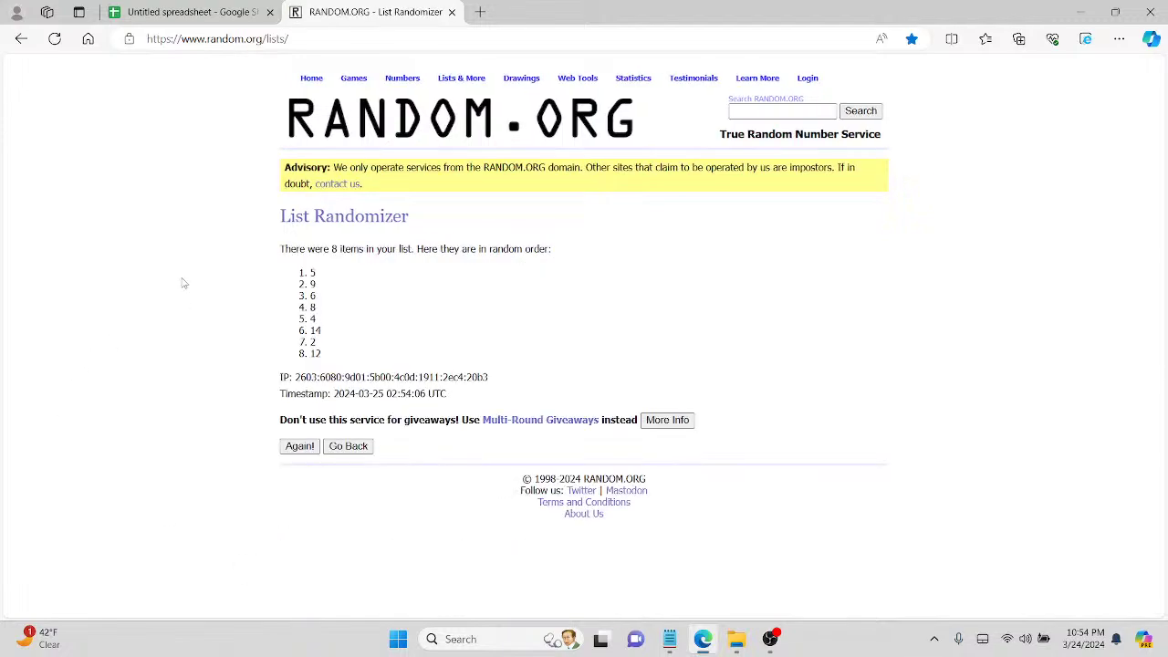
pyautogui.click(299, 446)
pyautogui.click(299, 472)
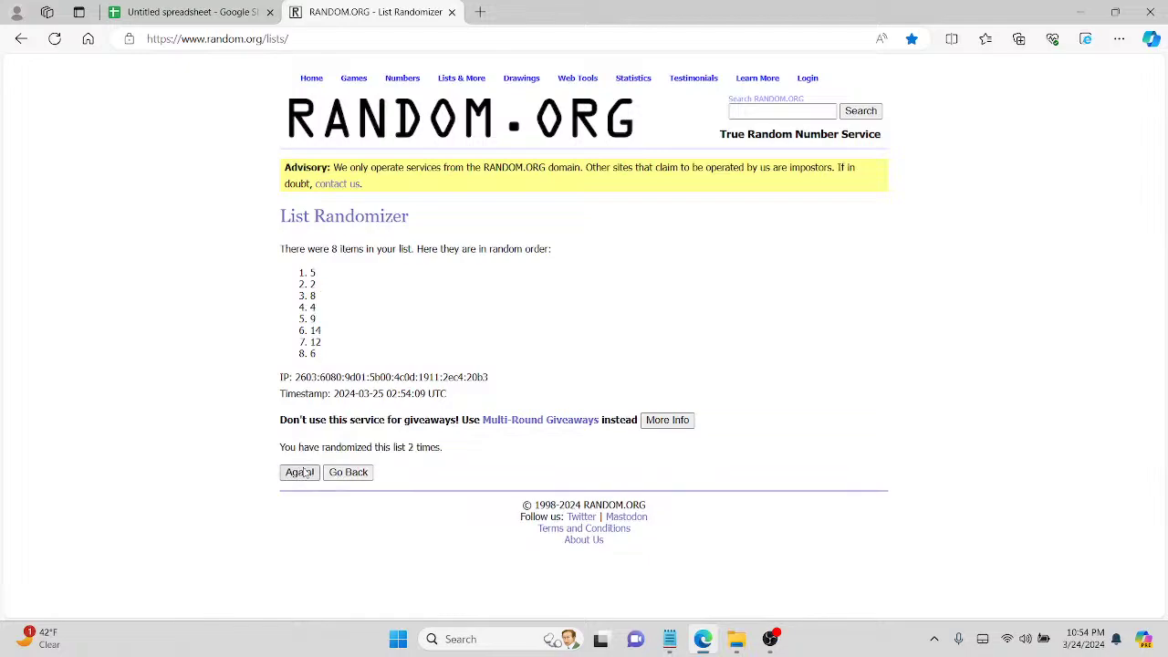
pyautogui.click(298, 475)
pyautogui.click(297, 476)
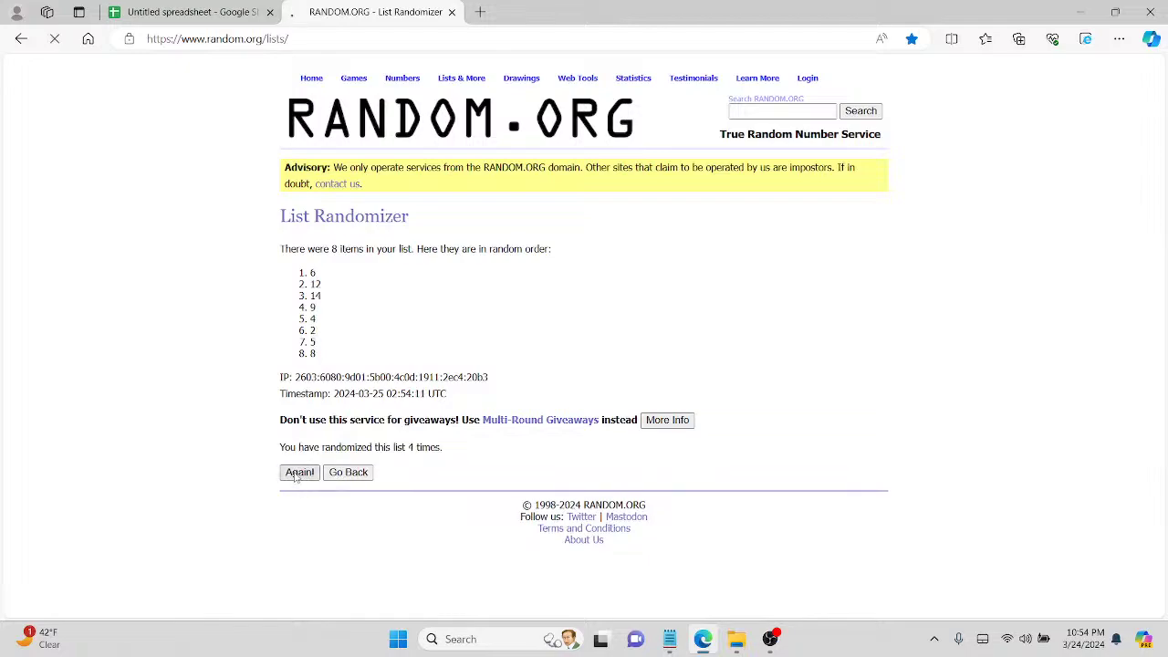
pyautogui.click(296, 476)
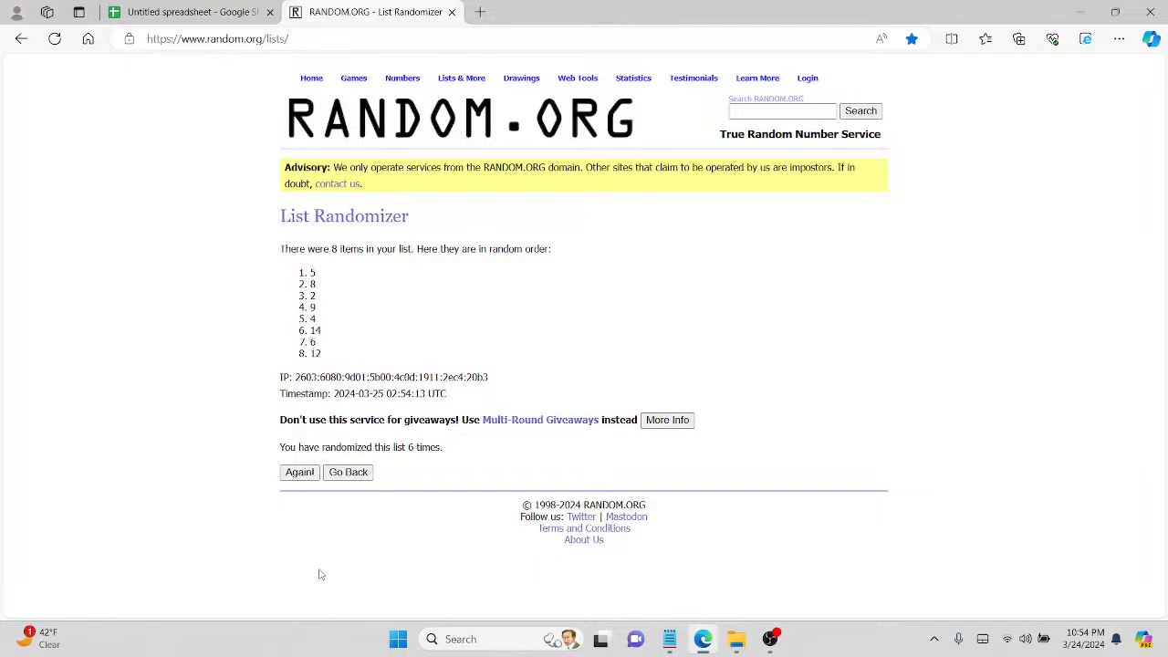
pyautogui.click(299, 474)
pyautogui.moveTo(318, 274); pyautogui.dragTo(251, 275)
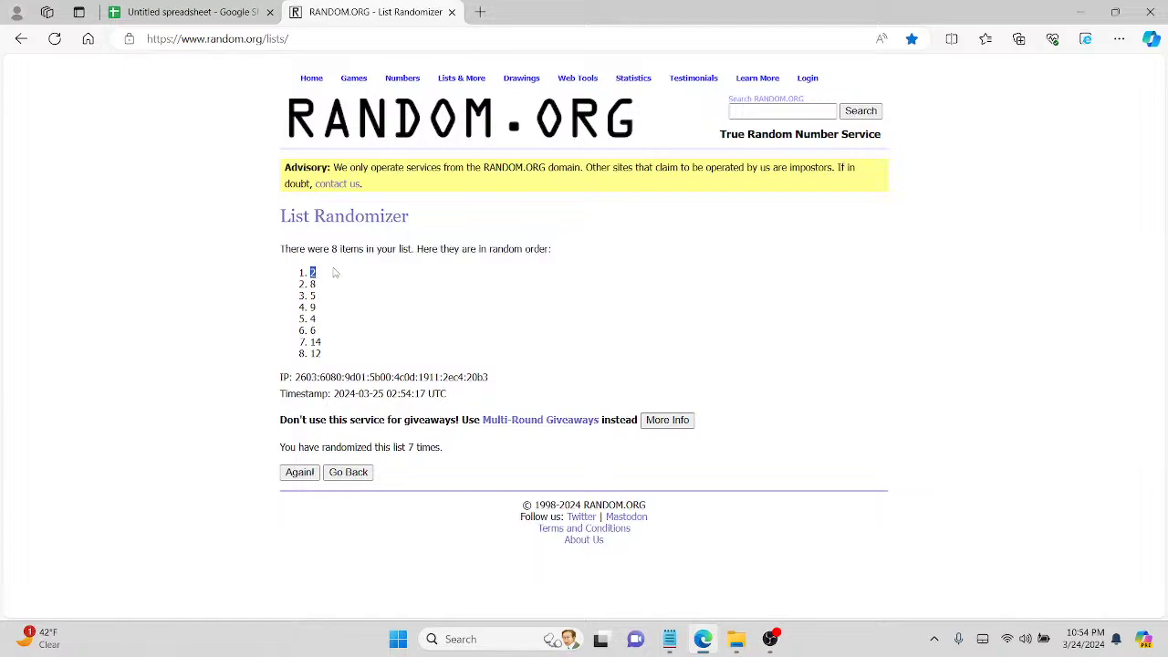
# Close the RANDOM.ORG tab and switch the OBS stream to the camera scene
pyautogui.click(451, 12)
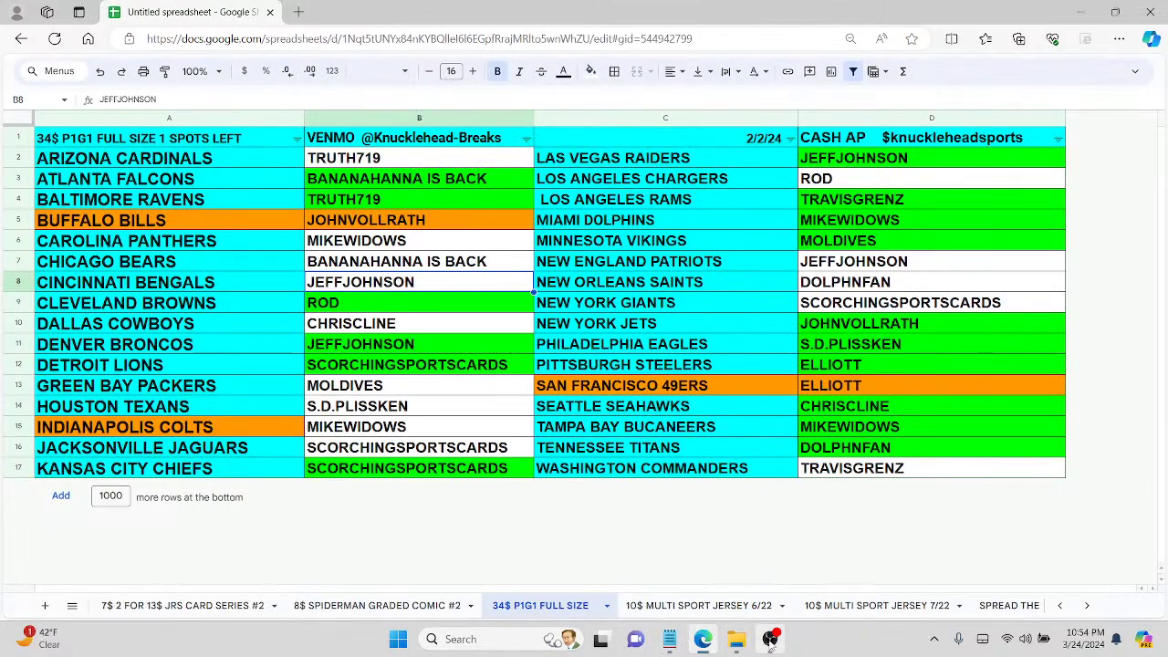
pyautogui.click(773, 642)
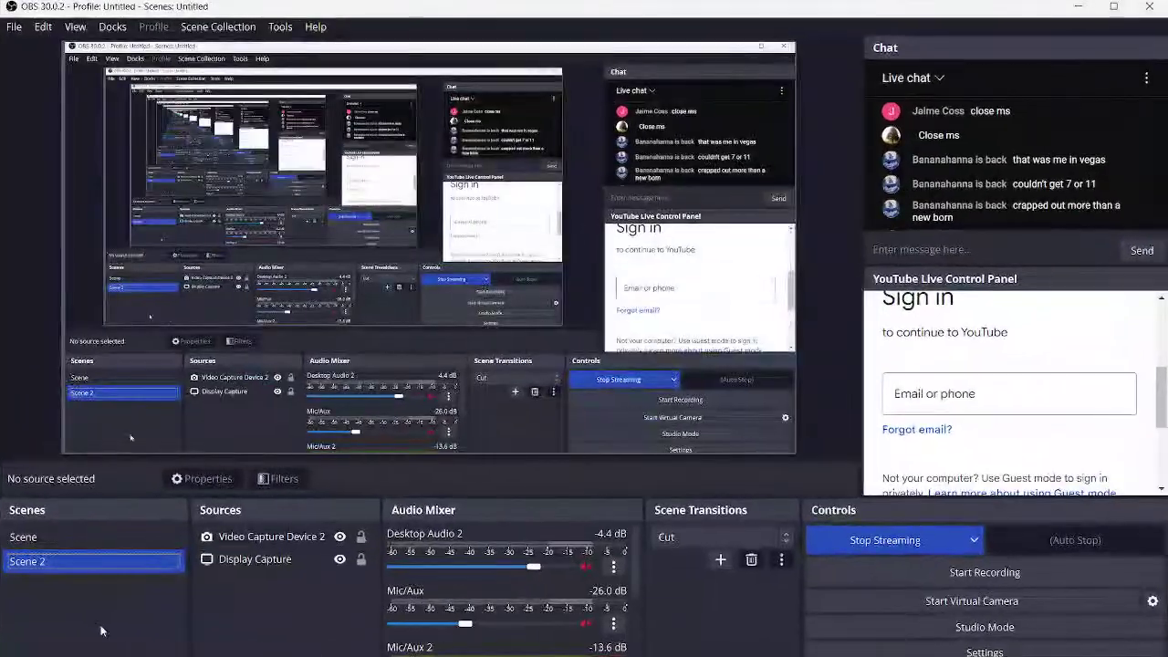
pyautogui.click(92, 548)
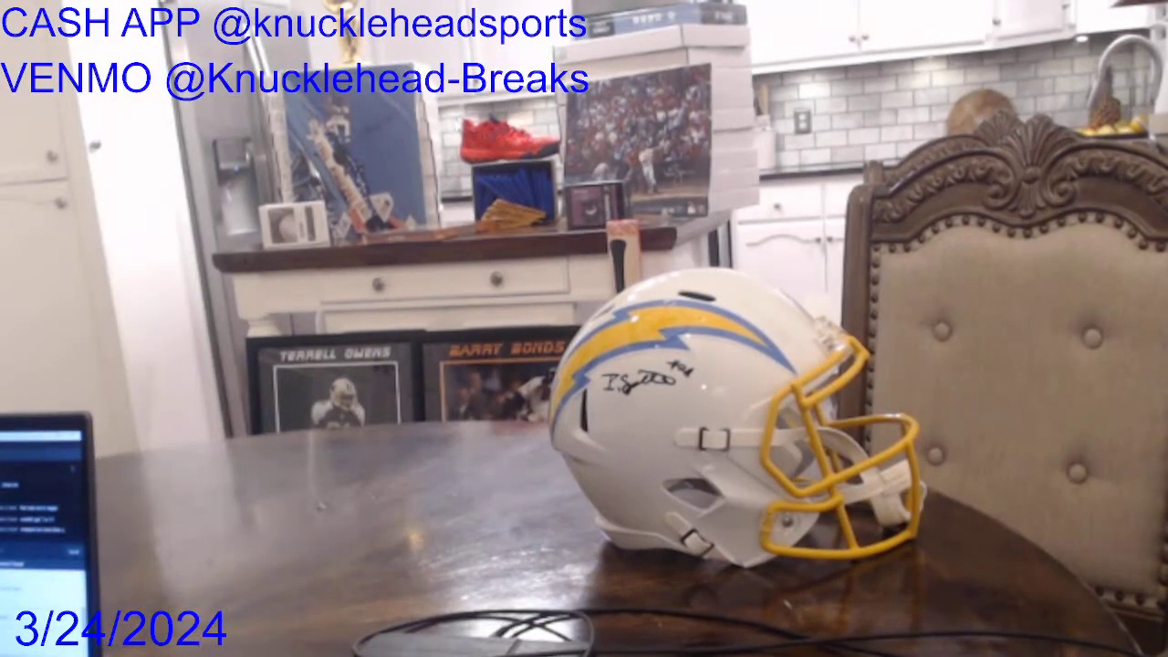
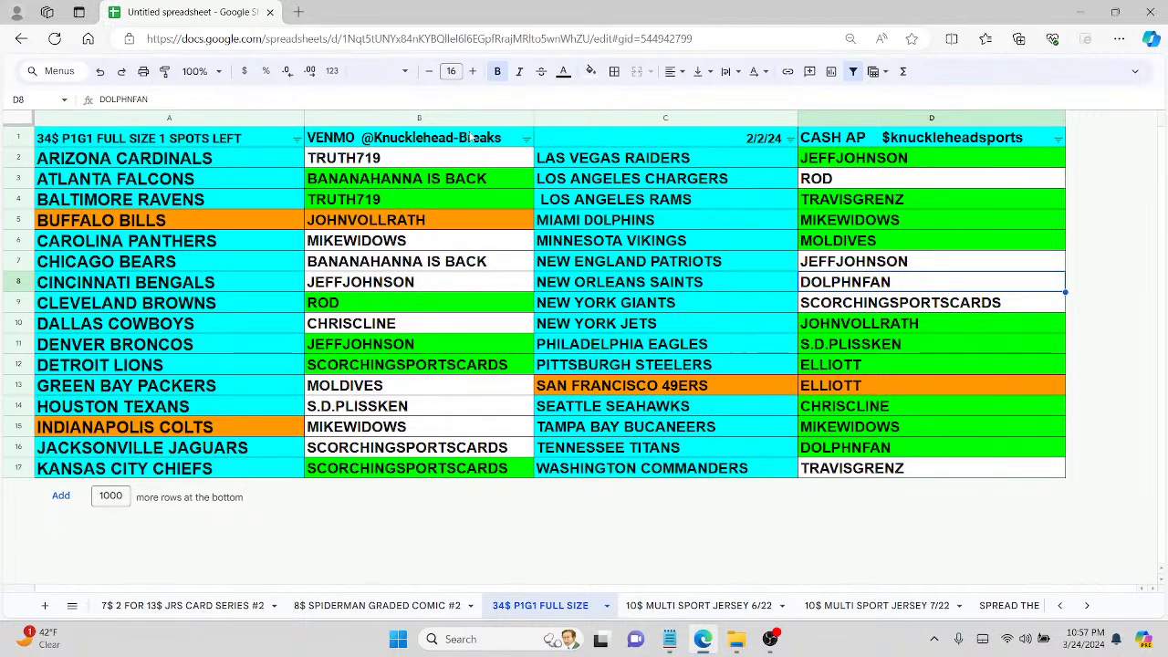
# Clear the buyer names in B2:B17 and D2:D17 and reset their fill to white
pyautogui.moveTo(436, 158); pyautogui.dragTo(481, 532)
pyautogui.press('Delete')
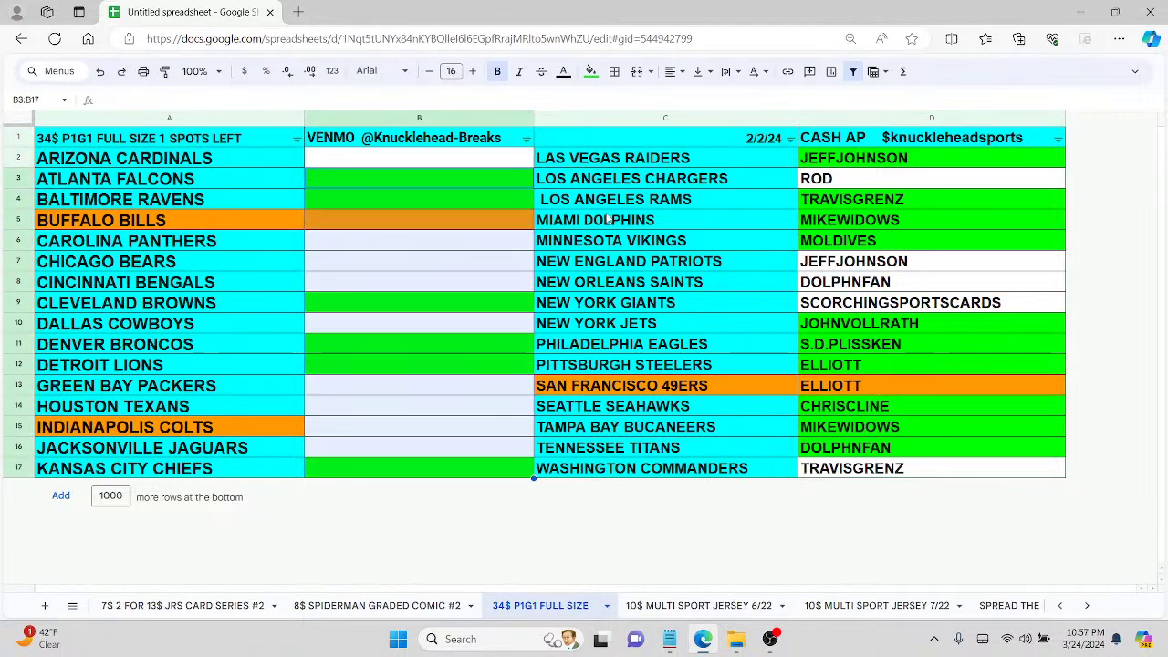
pyautogui.click(590, 71)
pyautogui.click(730, 121)
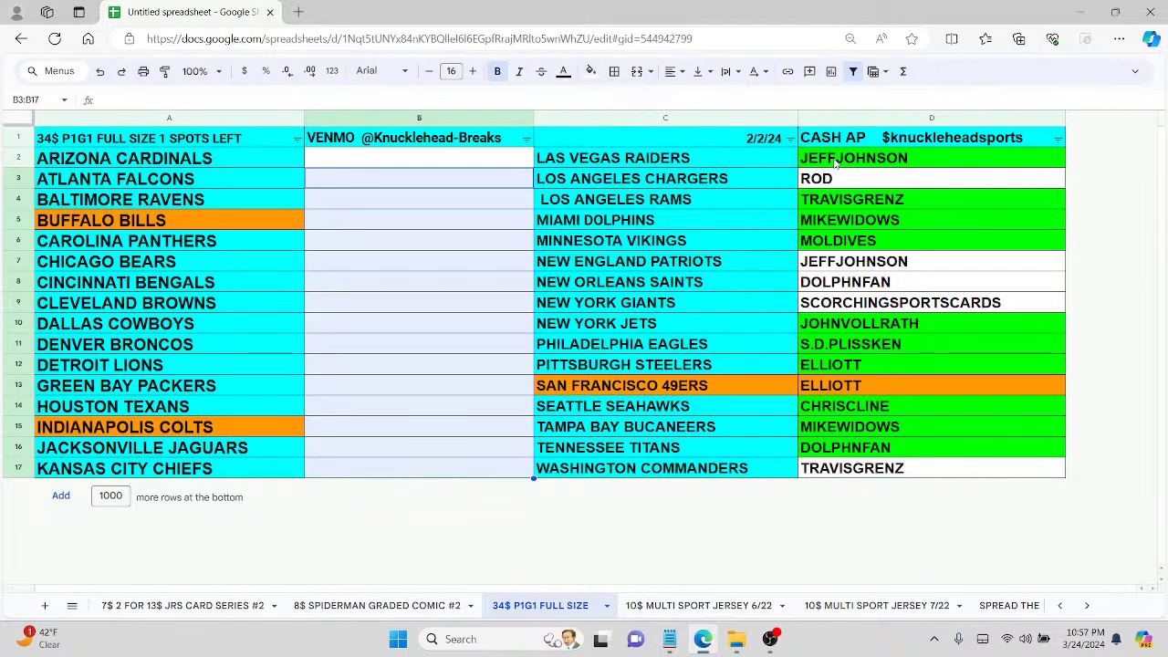
pyautogui.moveTo(913, 158); pyautogui.dragTo(913, 469)
pyautogui.press('Delete')
pyautogui.click(591, 71)
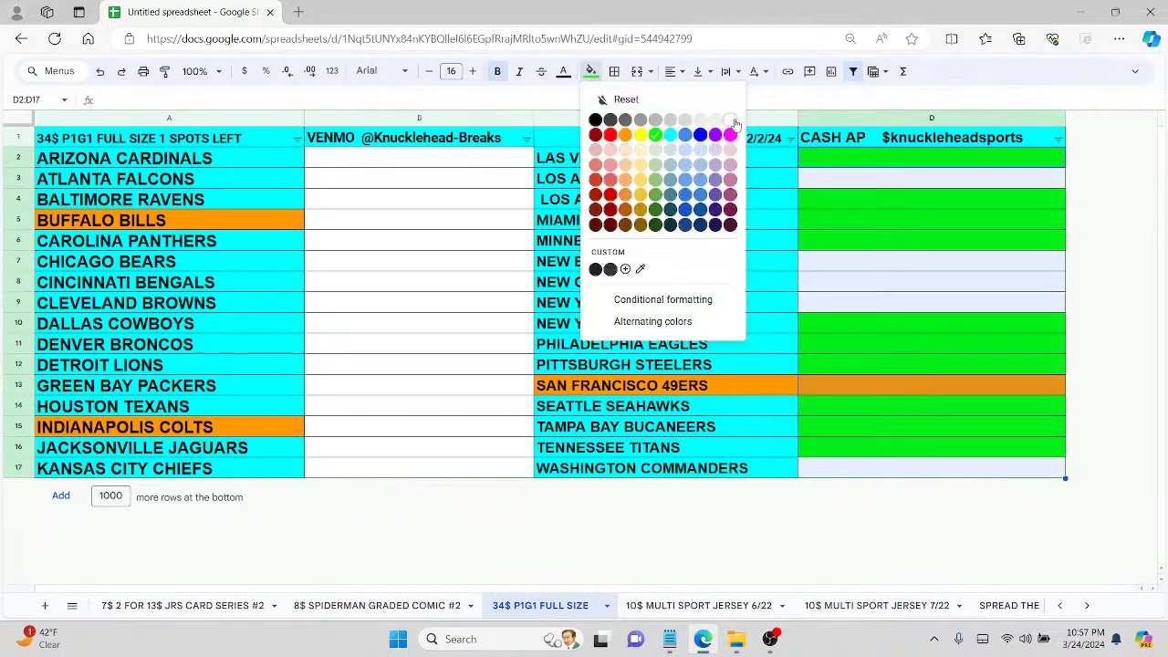
pyautogui.click(730, 122)
# Fill D13 orange and copy that orange format into B15 and B5
pyautogui.click(810, 388)
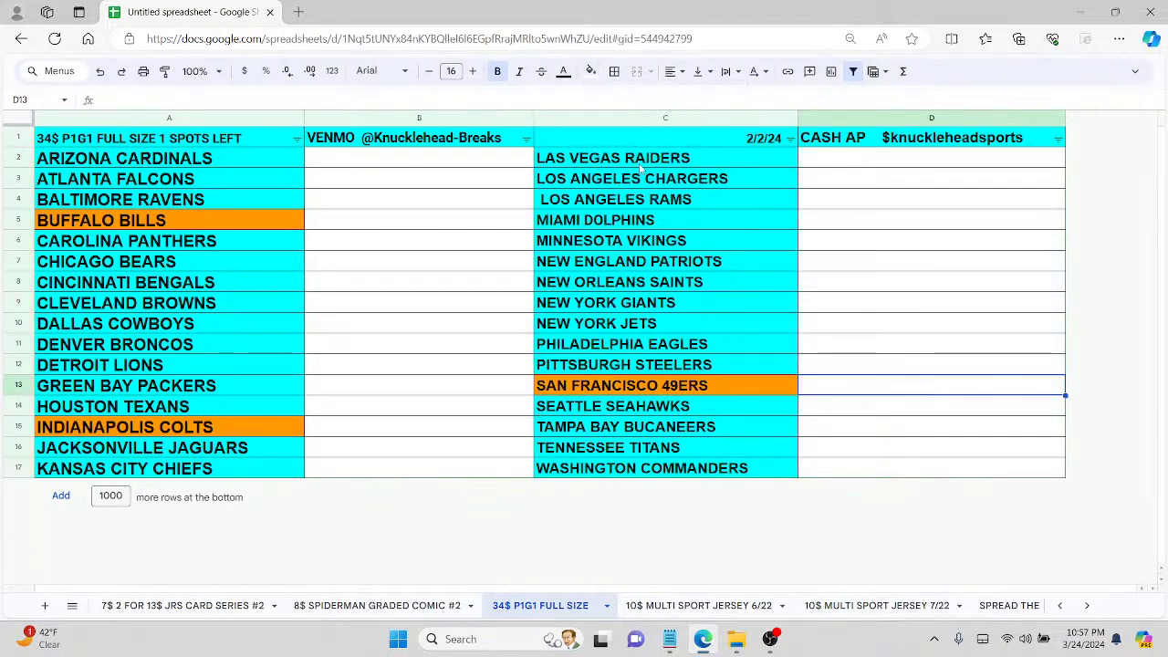
pyautogui.click(591, 71)
pyautogui.click(627, 149)
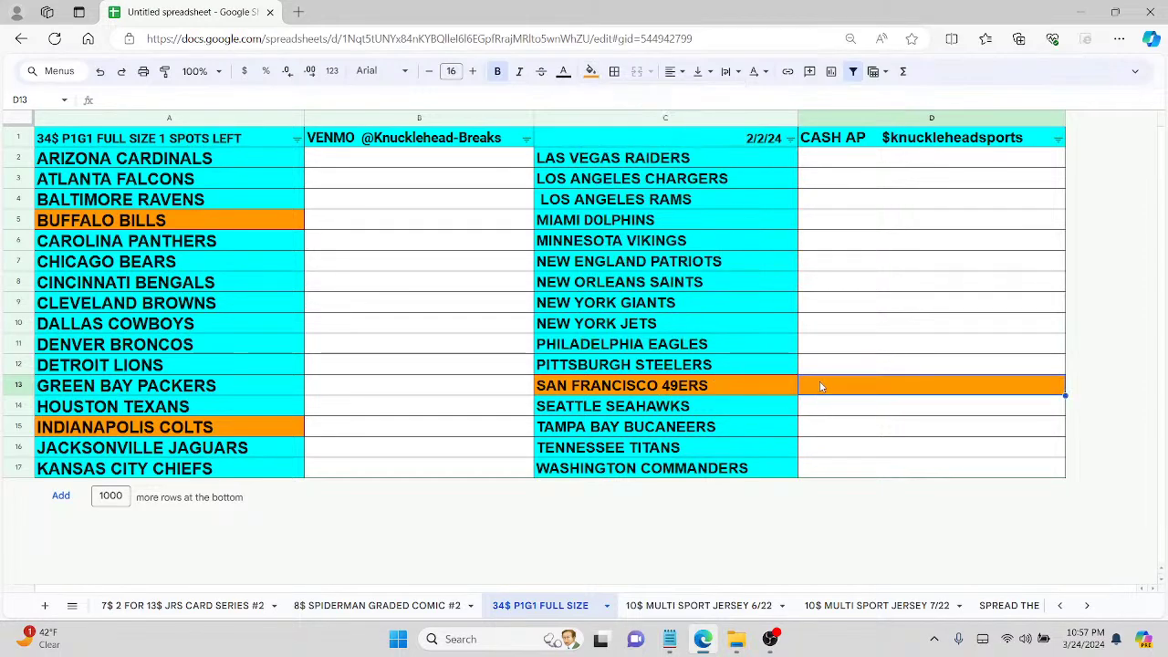
pyautogui.hotkey('ctrl', 'c')
pyautogui.click(412, 429)
pyautogui.hotkey('ctrl', 'v')
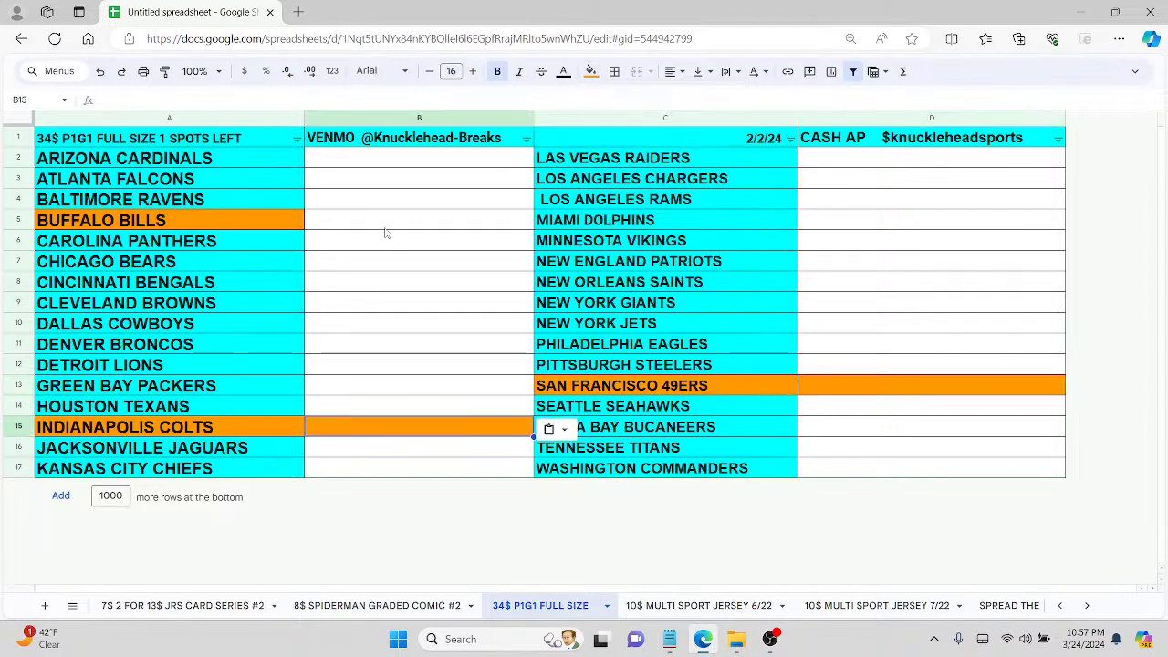
pyautogui.click(384, 228)
pyautogui.hotkey('ctrl', 'v')
pyautogui.click(1060, 606)
pyautogui.click(1061, 606)
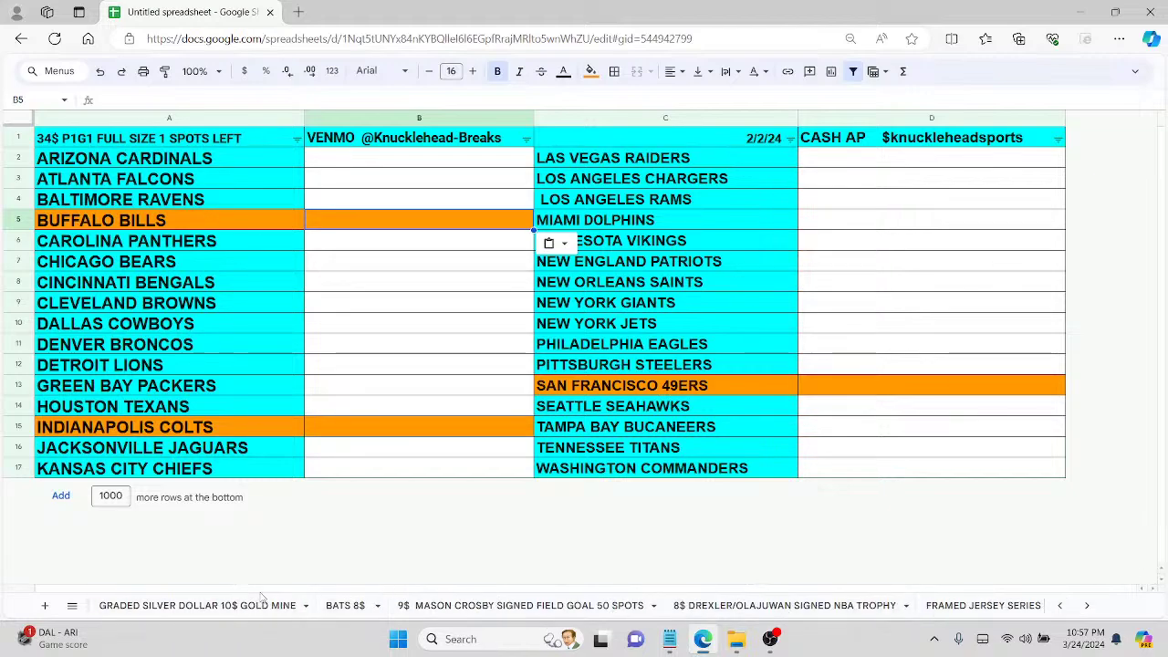
# On the GRADED SILVER DOLLAR 10$ GOLD MINE sheet, enter a buyer's name in B4
pyautogui.click(200, 605)
pyautogui.click(388, 208)
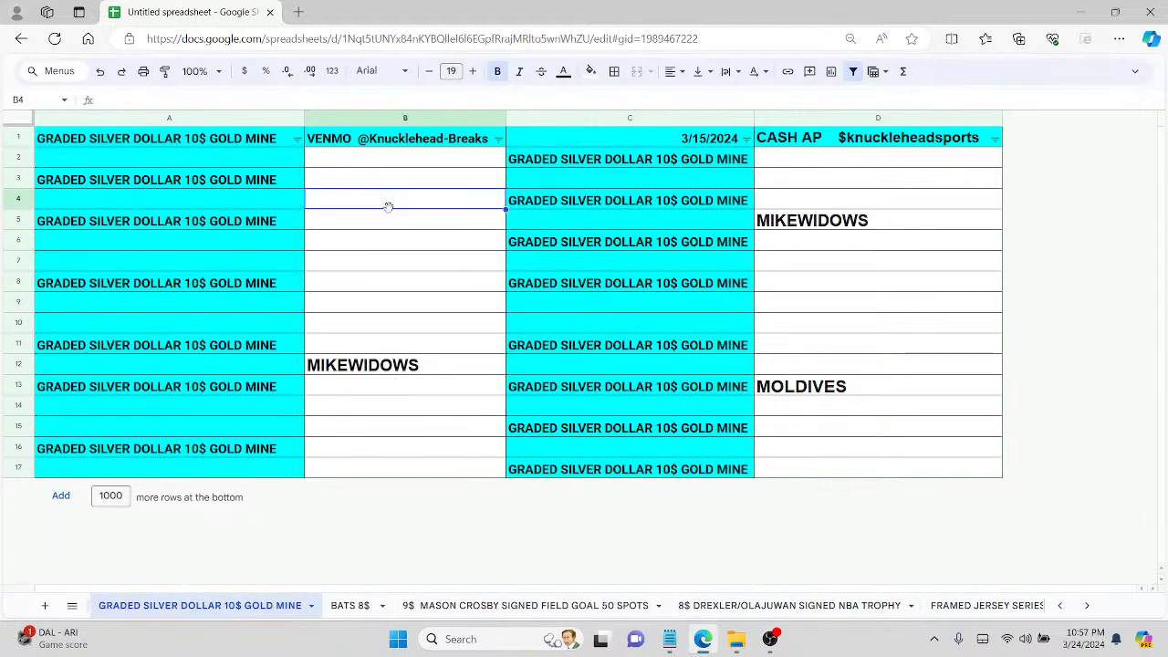
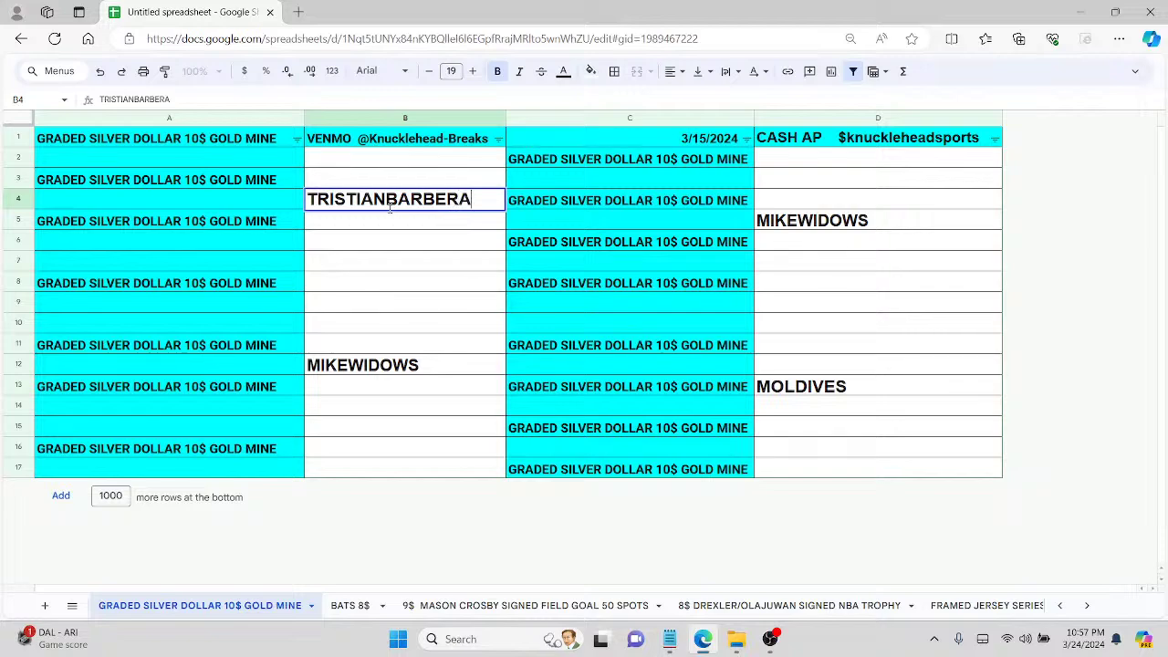
# Enter a second buyer's name in B7 and paste it into B17
pyautogui.doubleClick(413, 201)
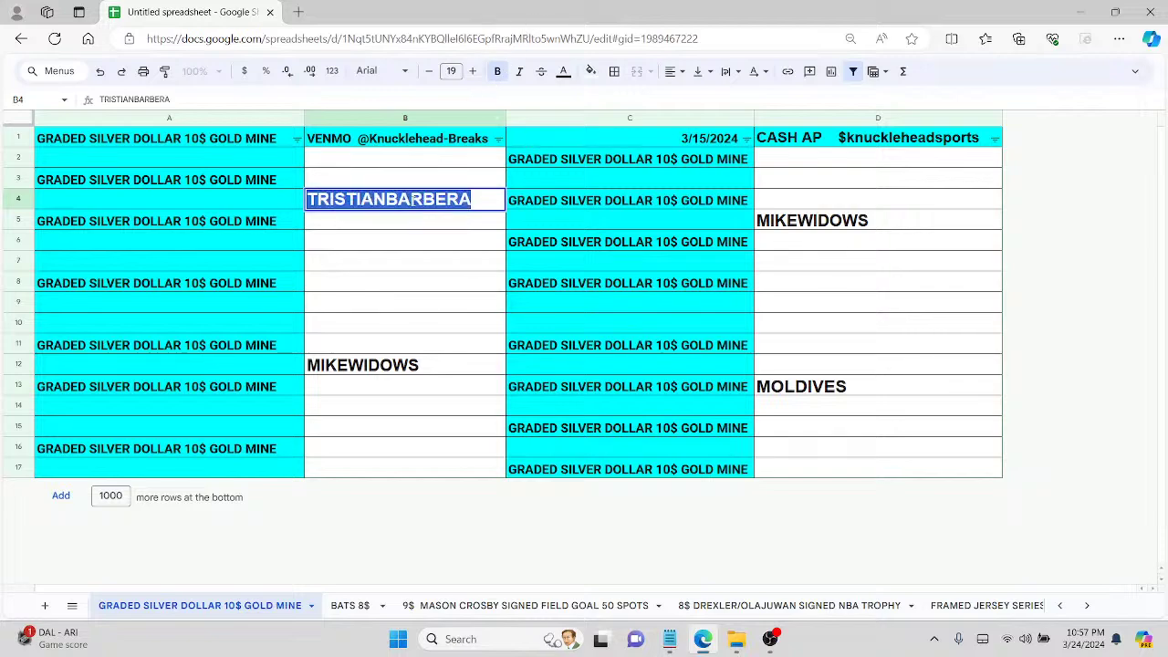
pyautogui.click(372, 262)
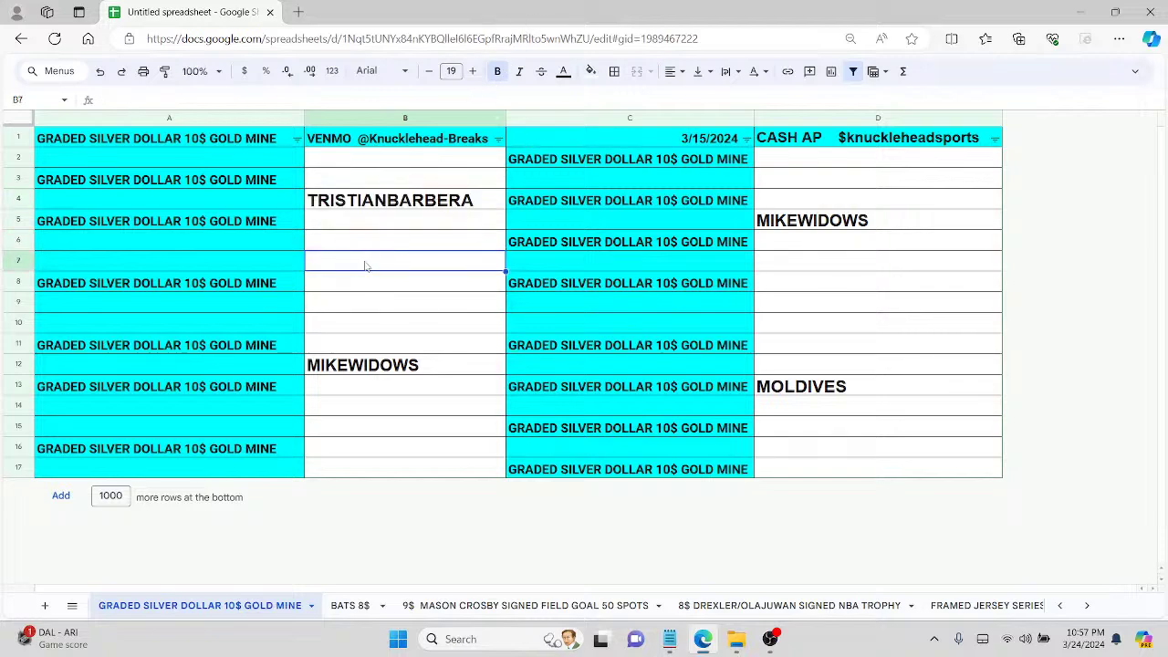
pyautogui.write('TREE')
pyautogui.doubleClick(365, 264)
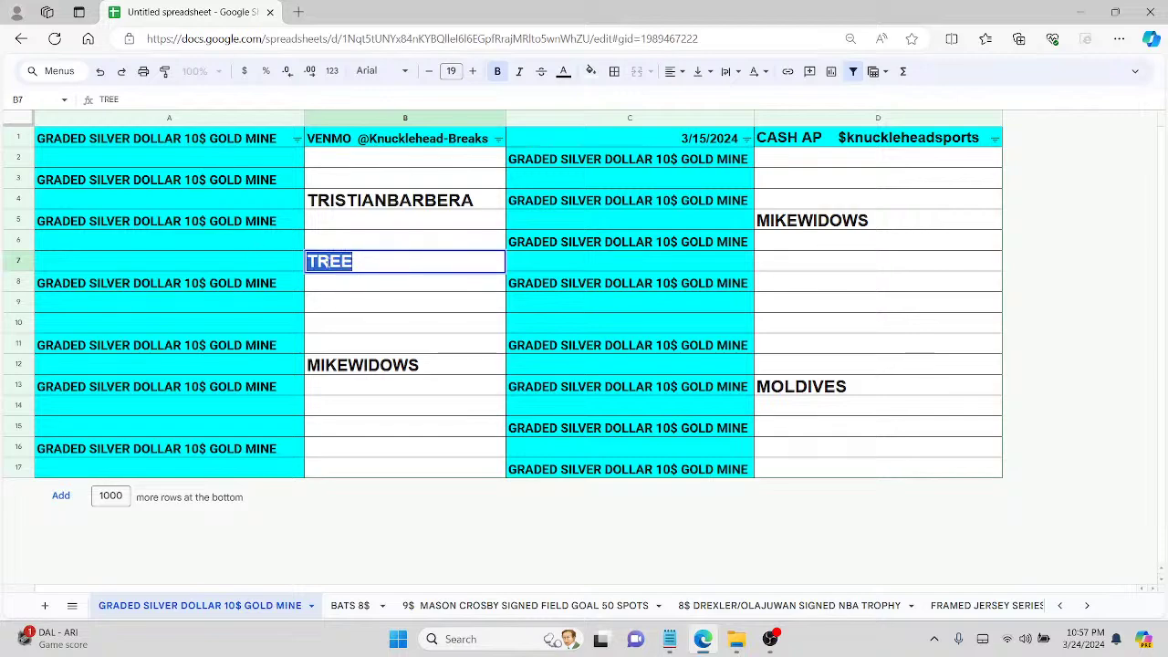
pyautogui.click(390, 462)
pyautogui.hotkey('ctrl', 'v')
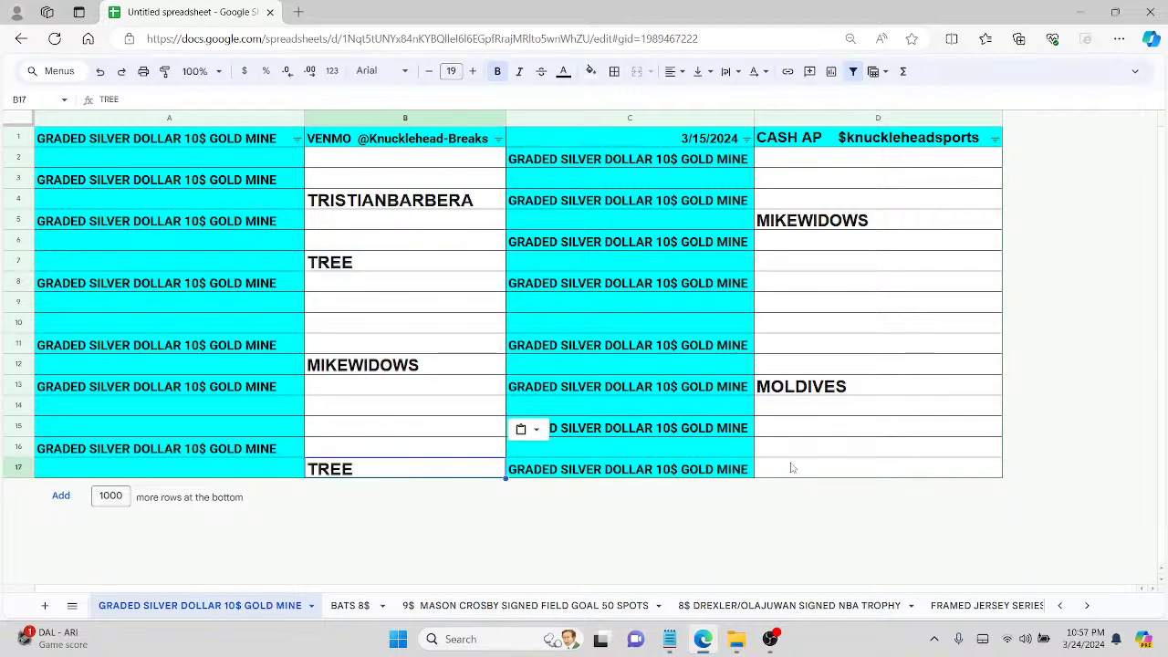
# Paste that same buyer's name into D16, D10, D2 and B3
pyautogui.click(791, 449)
pyautogui.hotkey('ctrl', 'v')
pyautogui.click(822, 324)
pyautogui.hotkey('ctrl', 'v')
pyautogui.click(803, 161)
pyautogui.hotkey('ctrl', 'v')
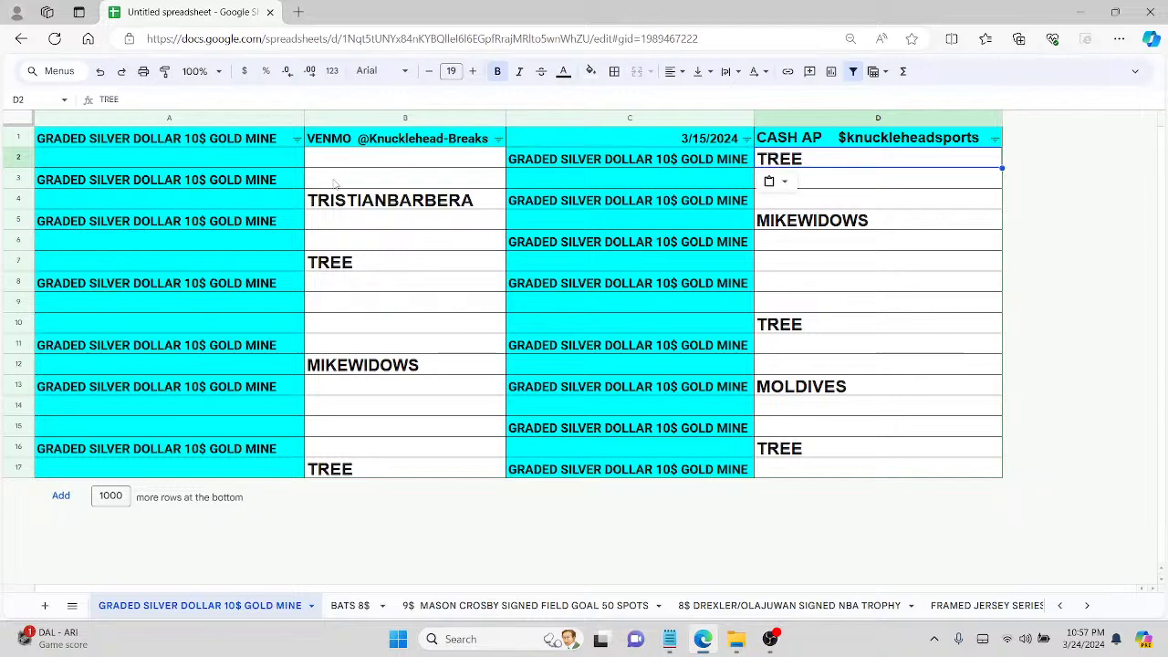
pyautogui.click(334, 180)
pyautogui.hotkey('ctrl', 'v')
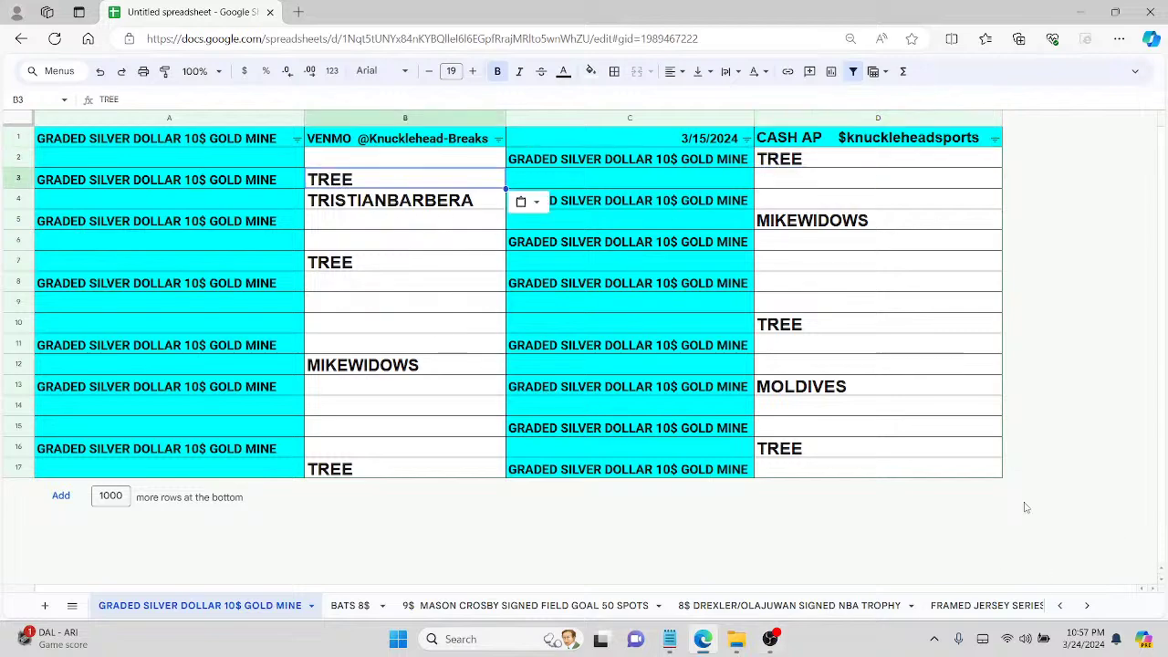
pyautogui.click(1087, 606)
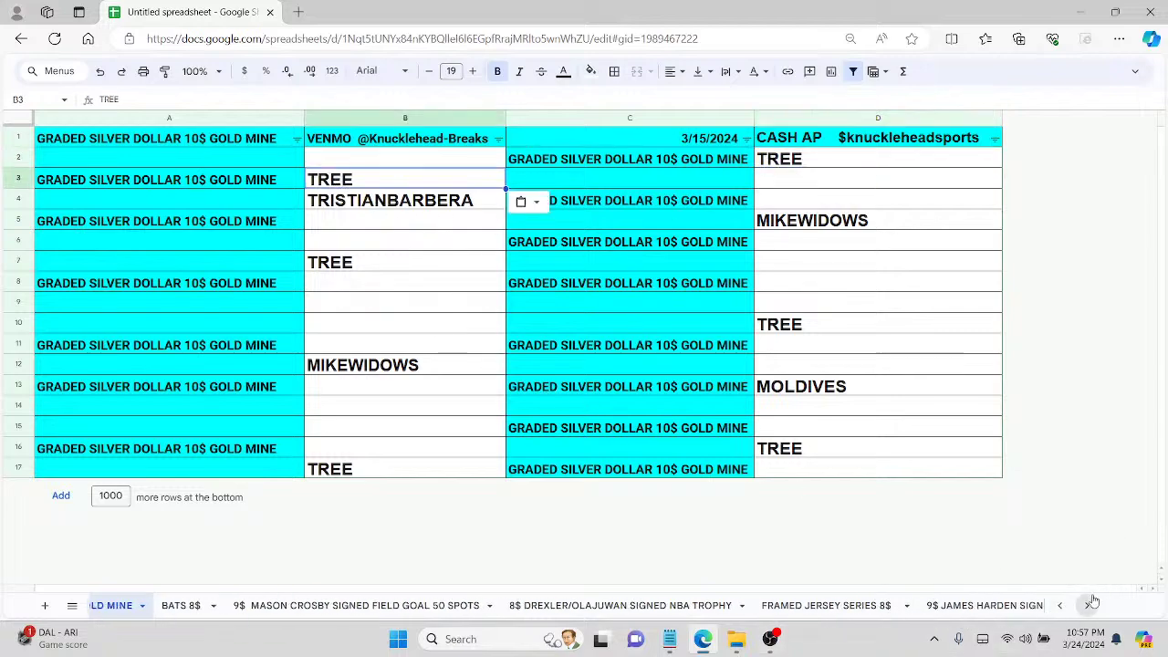
pyautogui.click(1087, 605)
pyautogui.click(1087, 605)
pyautogui.click(1087, 605)
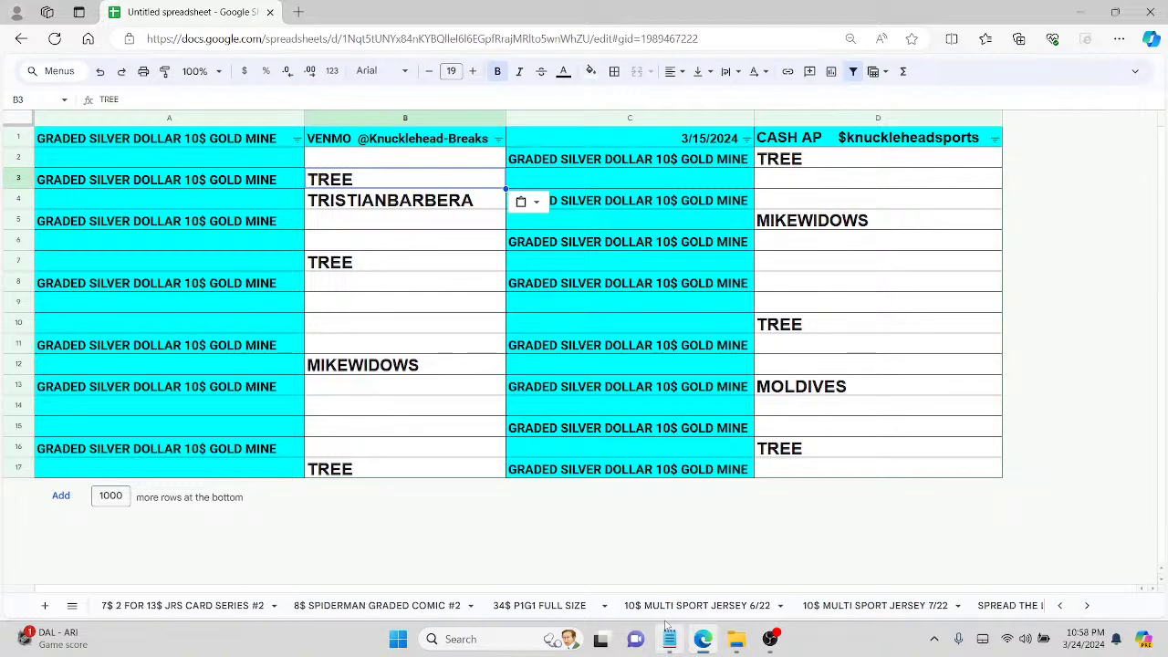
# On the 34$ P1G1 FULL SIZE sheet, enter buyer names in D5, B11 and B12
pyautogui.click(548, 605)
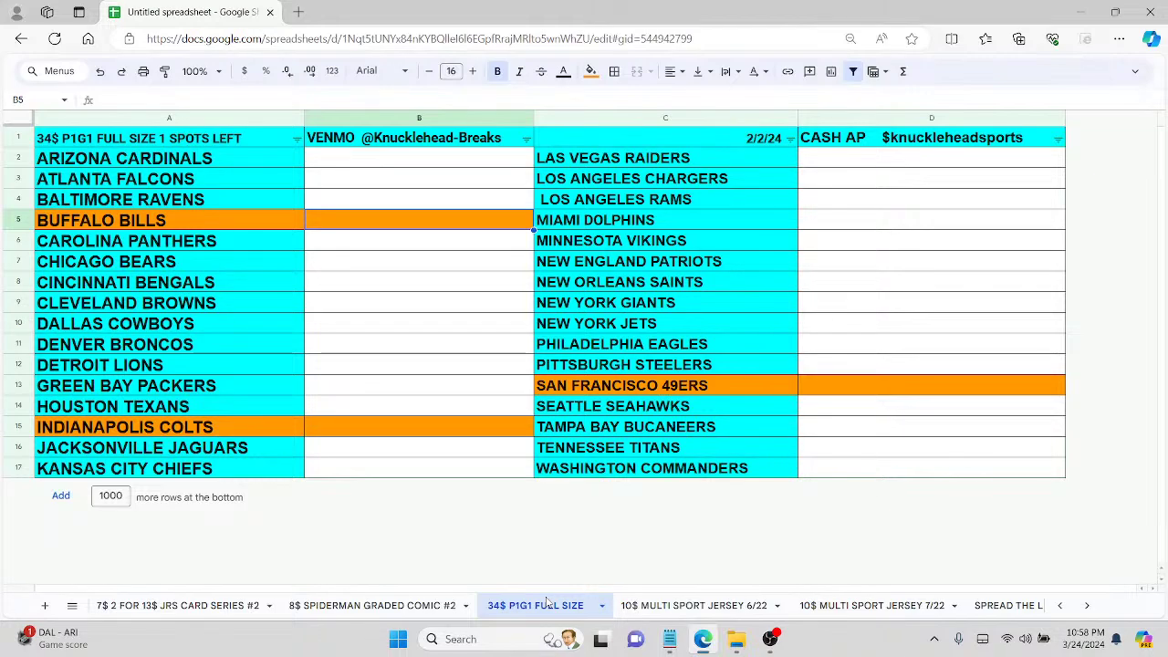
pyautogui.click(860, 221)
pyautogui.write('ROD')
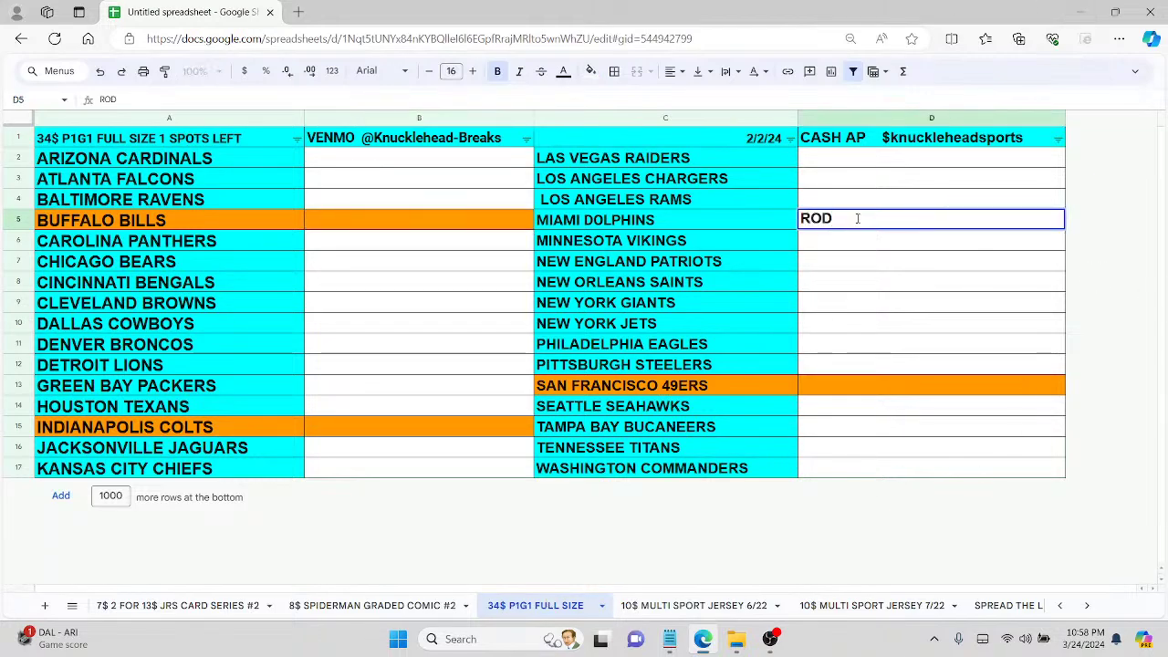
pyautogui.click(321, 345)
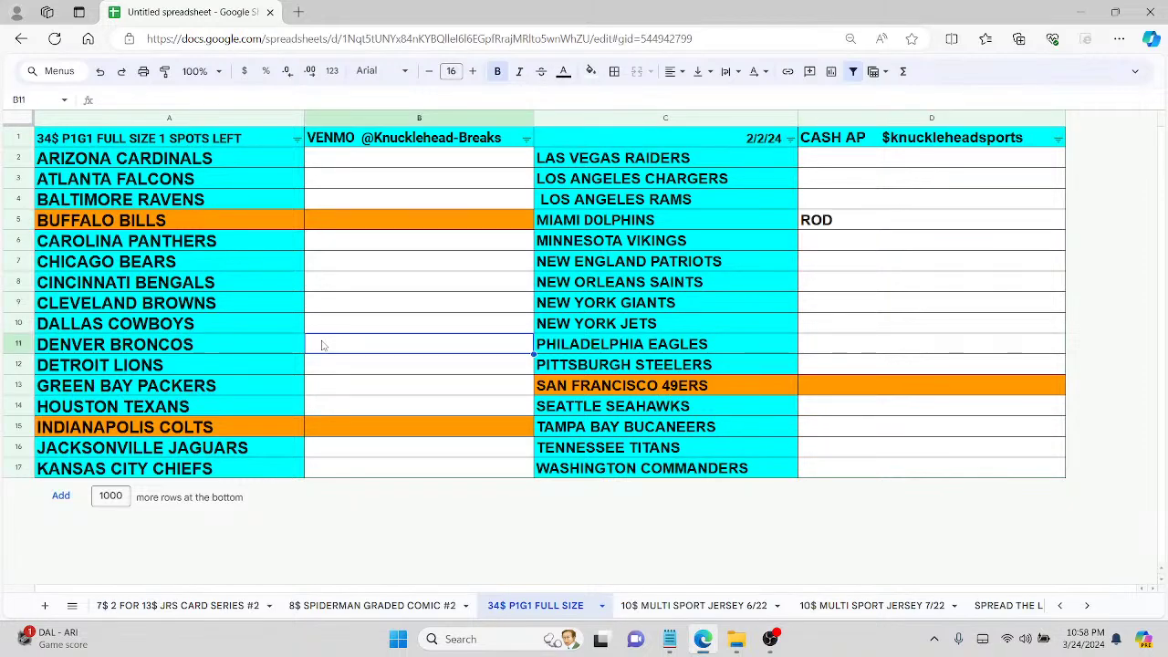
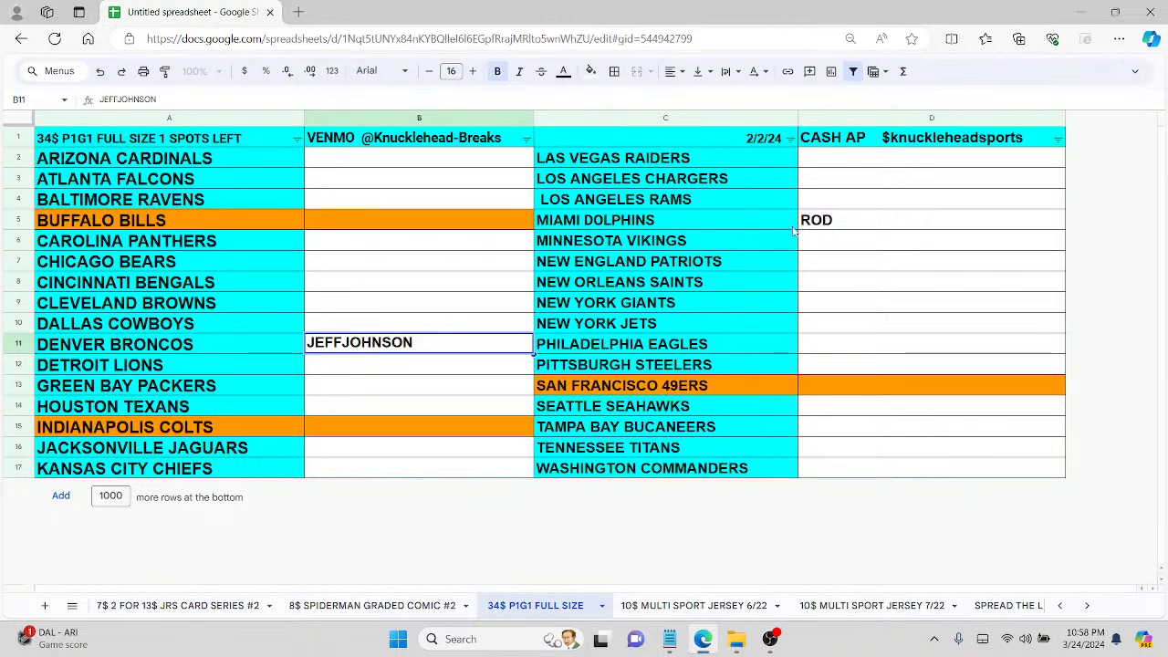
pyautogui.click(325, 365)
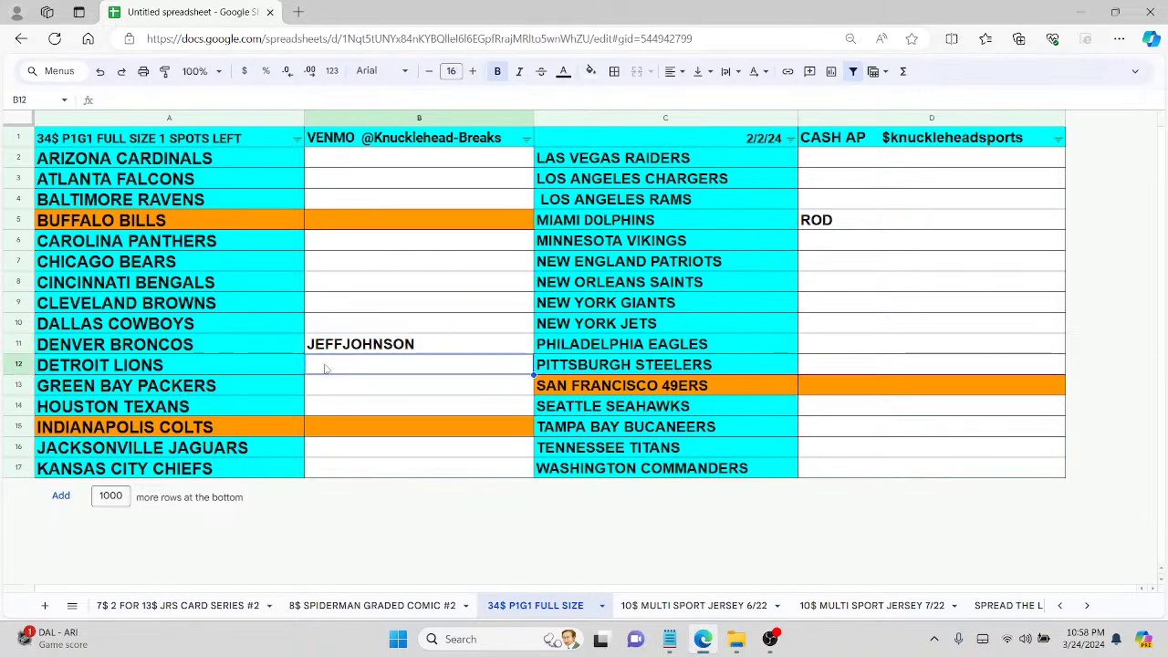
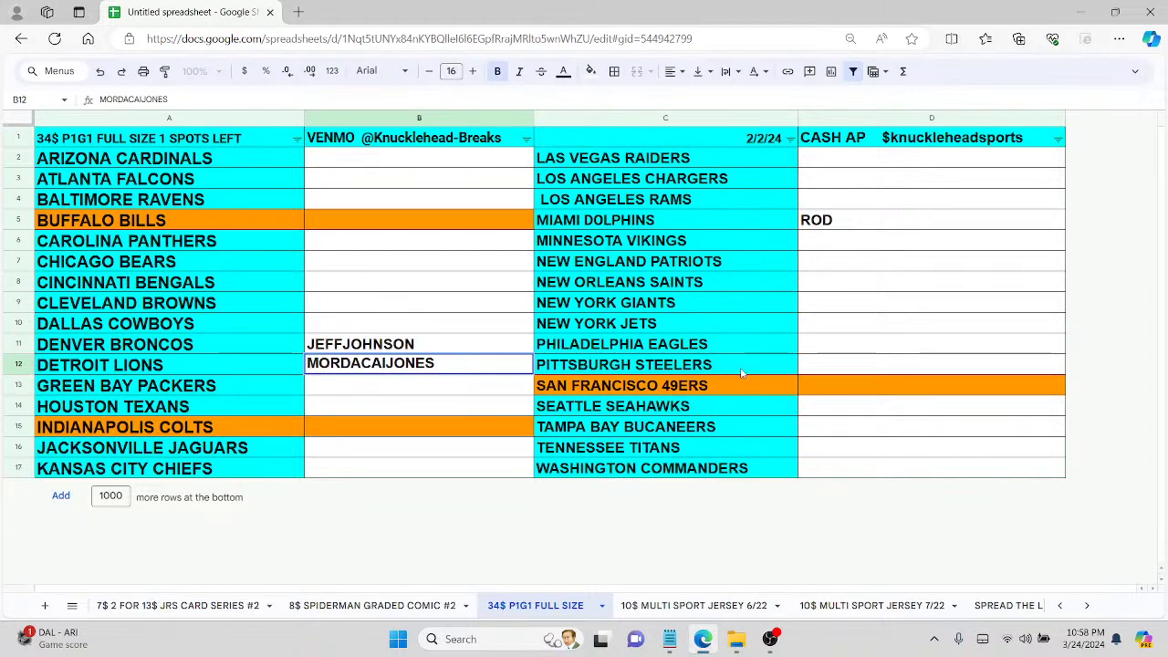
# Enter buyer names in D12, D4 and B3 beside Atlanta Falcons
pyautogui.click(801, 367)
pyautogui.write('ELIO')
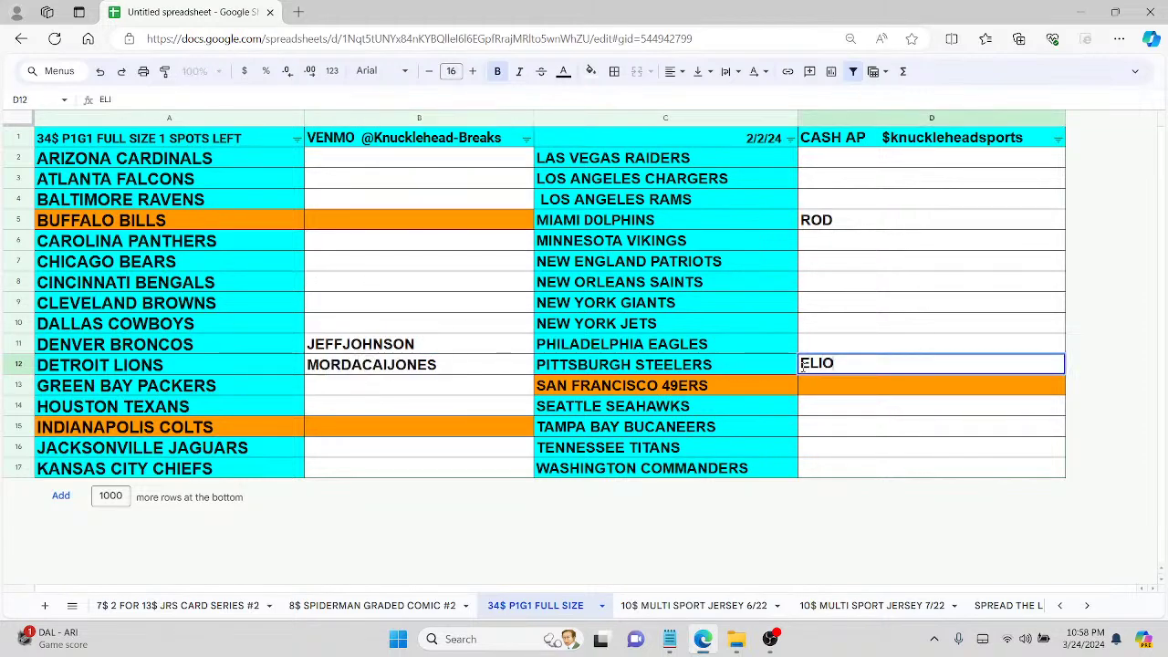
pyautogui.write('TT')
pyautogui.press('BackSpace')
pyautogui.press('BackSpace')
pyautogui.press('BackSpace')
pyautogui.press('BackSpace')
pyautogui.press('BackSpace')
pyautogui.write('LTIOT')
pyautogui.press('BackSpace')
pyautogui.press('BackSpace')
pyautogui.write('IOTT')
pyautogui.click(836, 202)
pyautogui.write('BA')
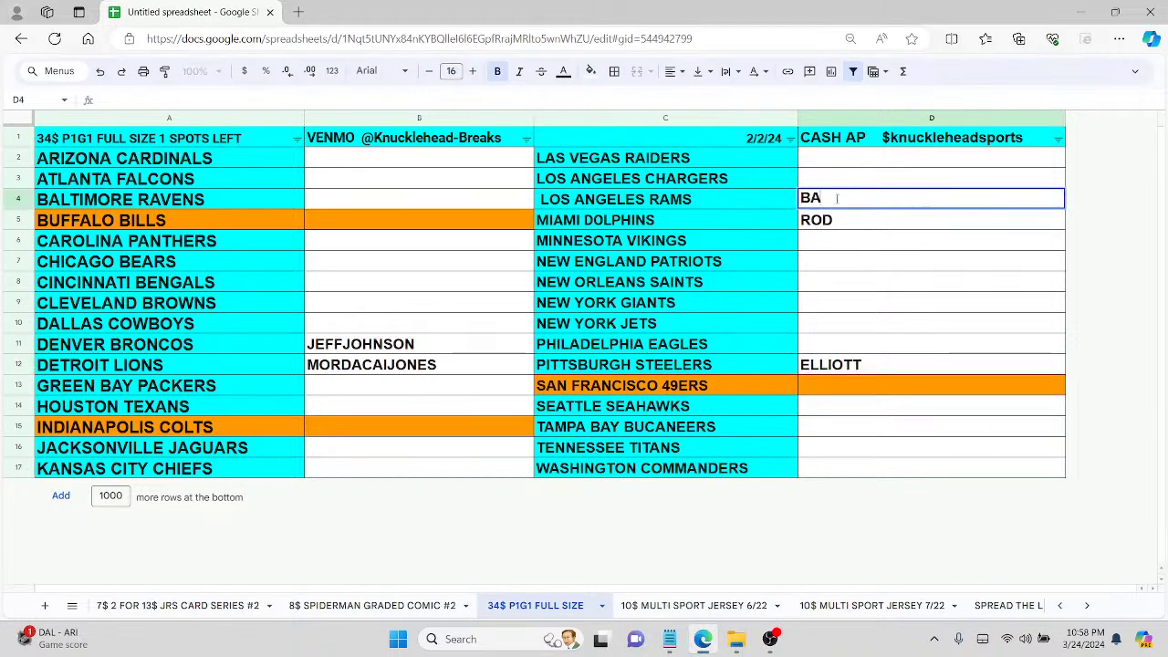
pyautogui.write('NANAHANNA')
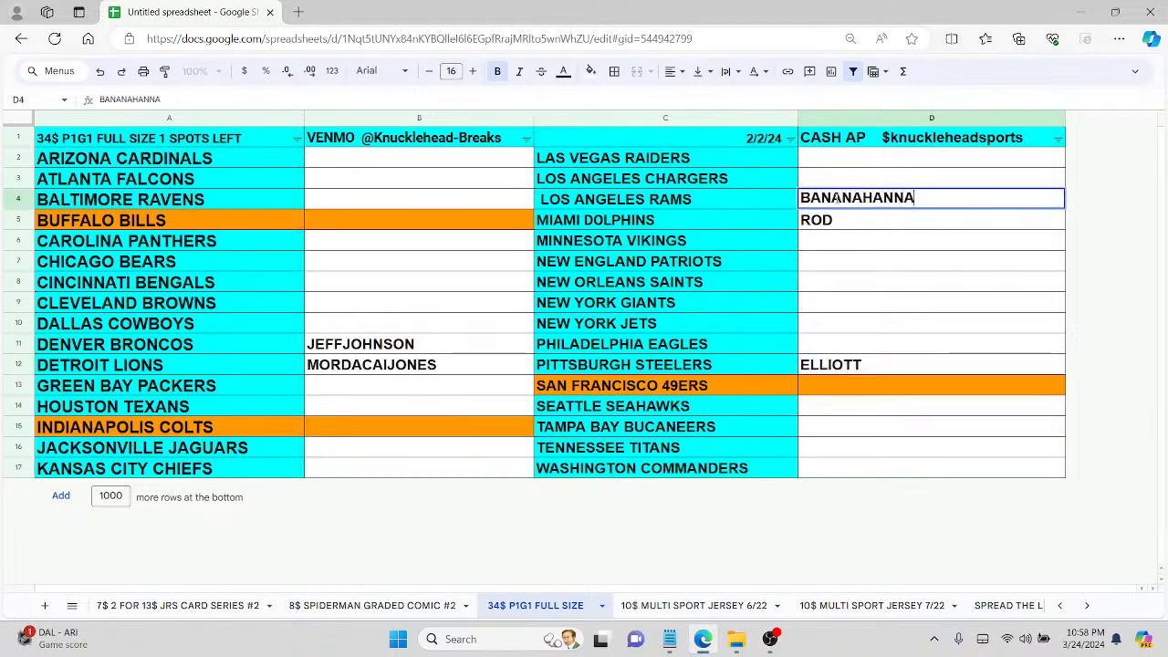
pyautogui.write(' IS BACK')
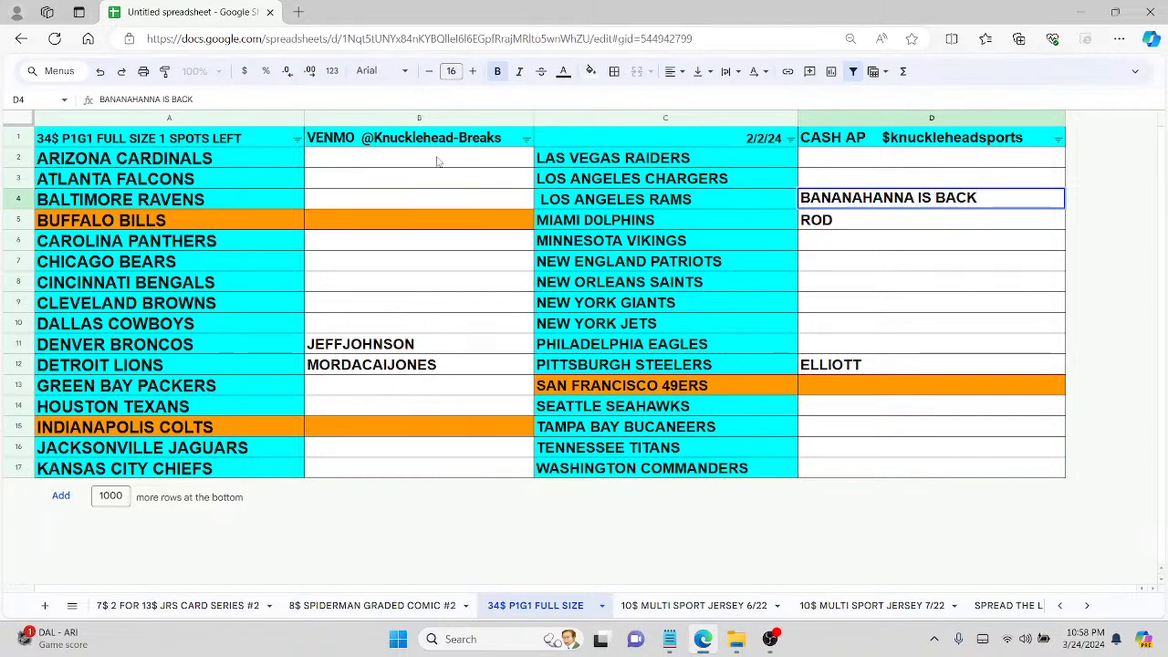
pyautogui.click(361, 180)
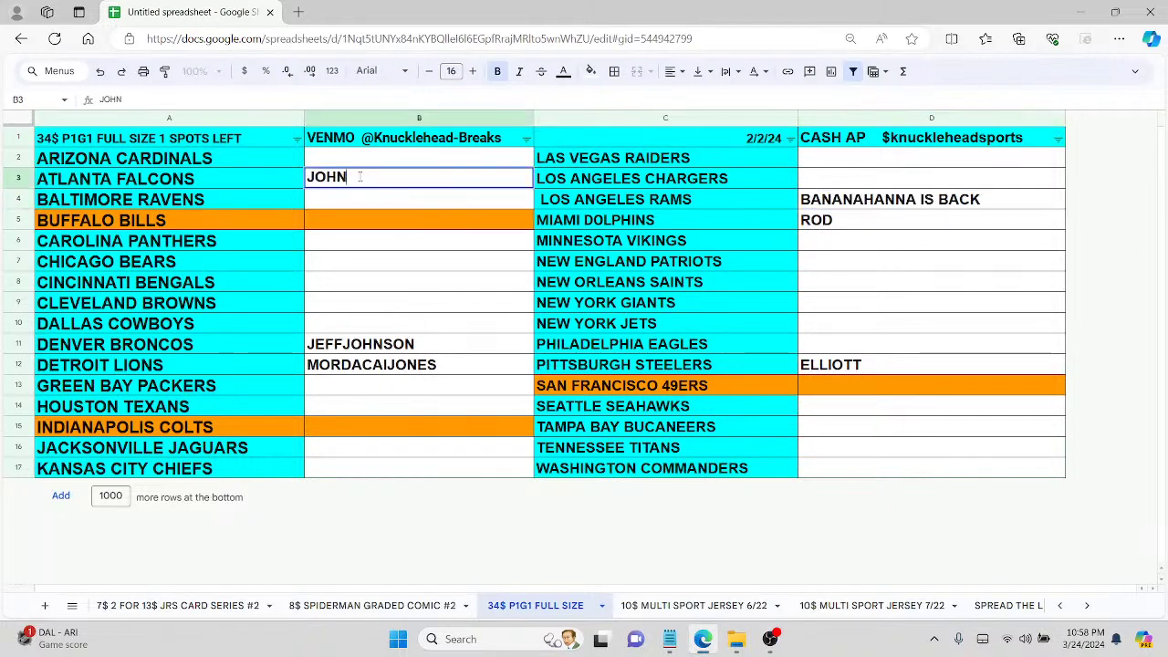
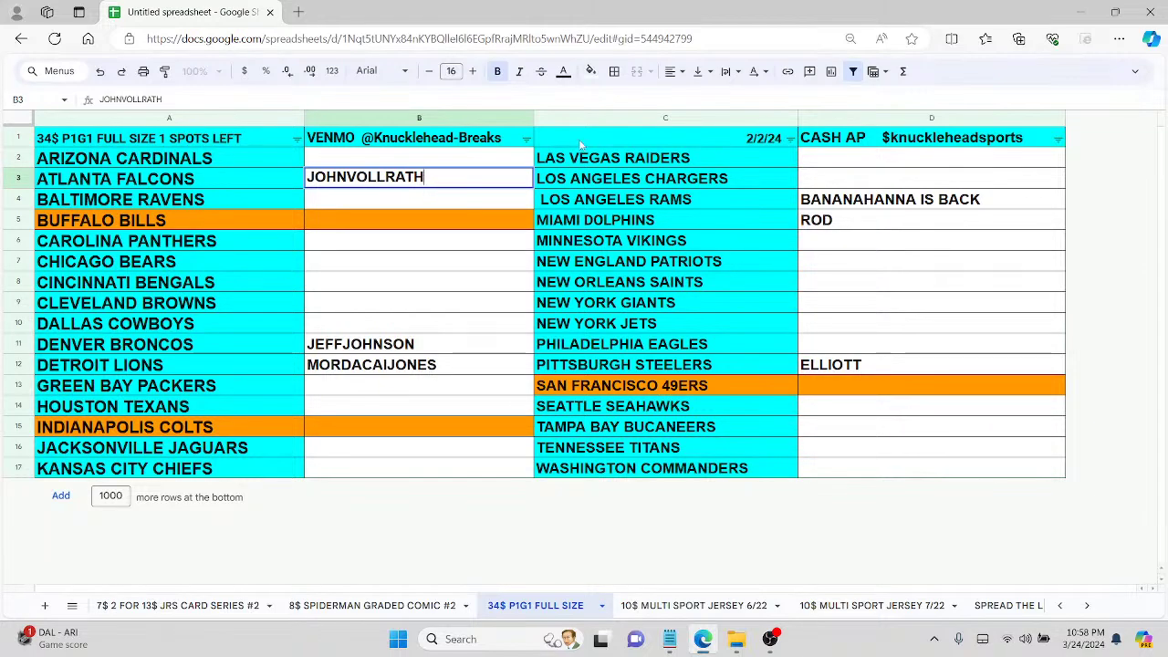
# Add buyers beside Las Vegas Raiders and Cleveland Browns, copying the Browns buyer to Tampa Bay Buccaneers
pyautogui.click(822, 157)
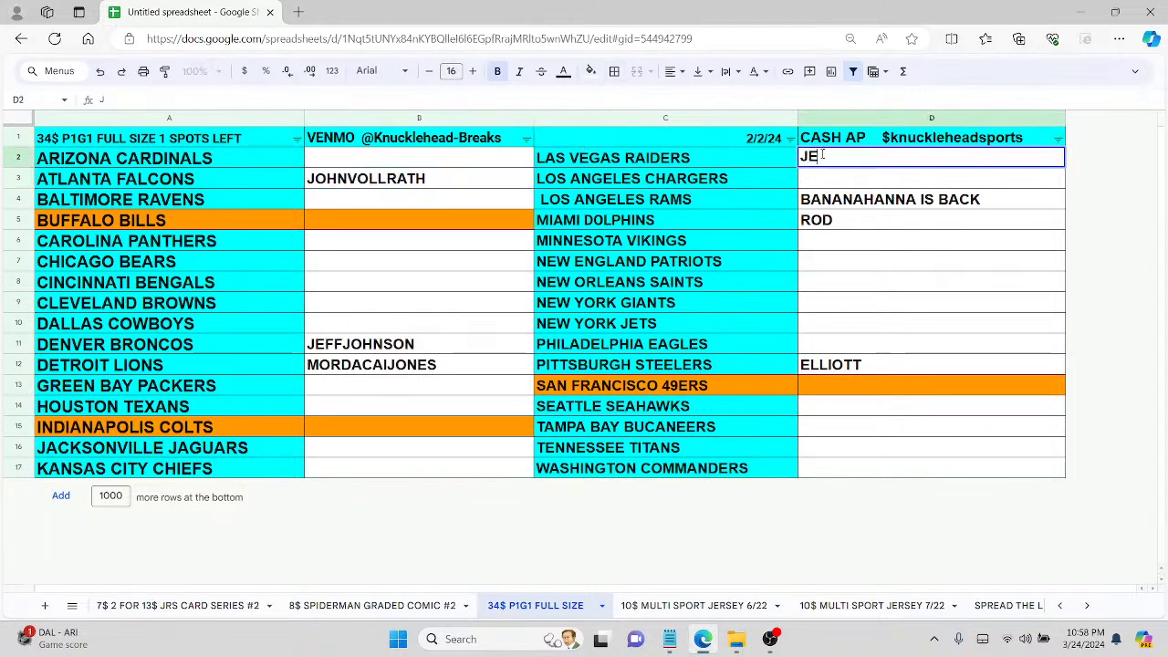
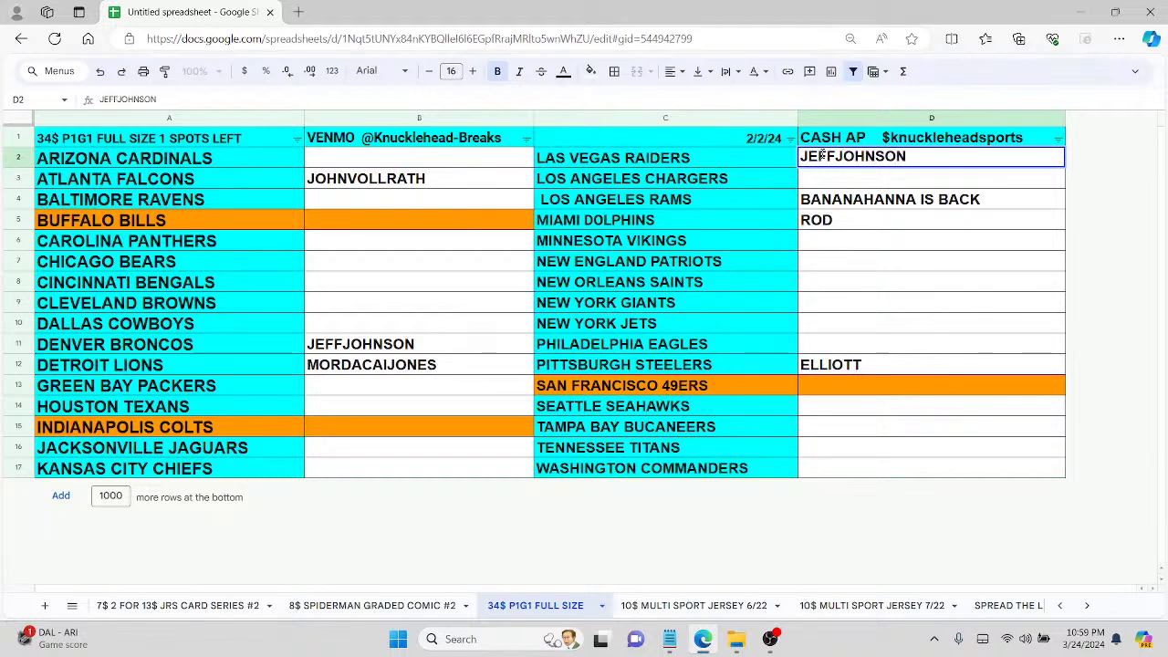
pyautogui.click(320, 309)
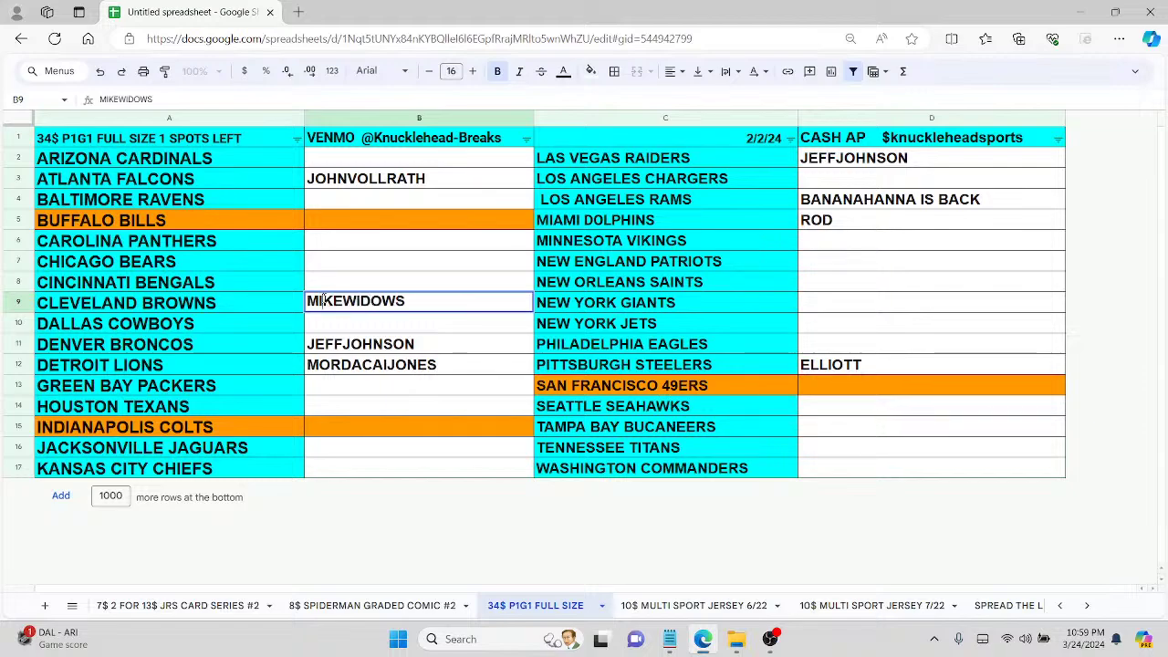
pyautogui.doubleClick(324, 300)
pyautogui.hotkey('ctrl', 'c')
pyautogui.click(865, 436)
pyautogui.hotkey('ctrl', 'v')
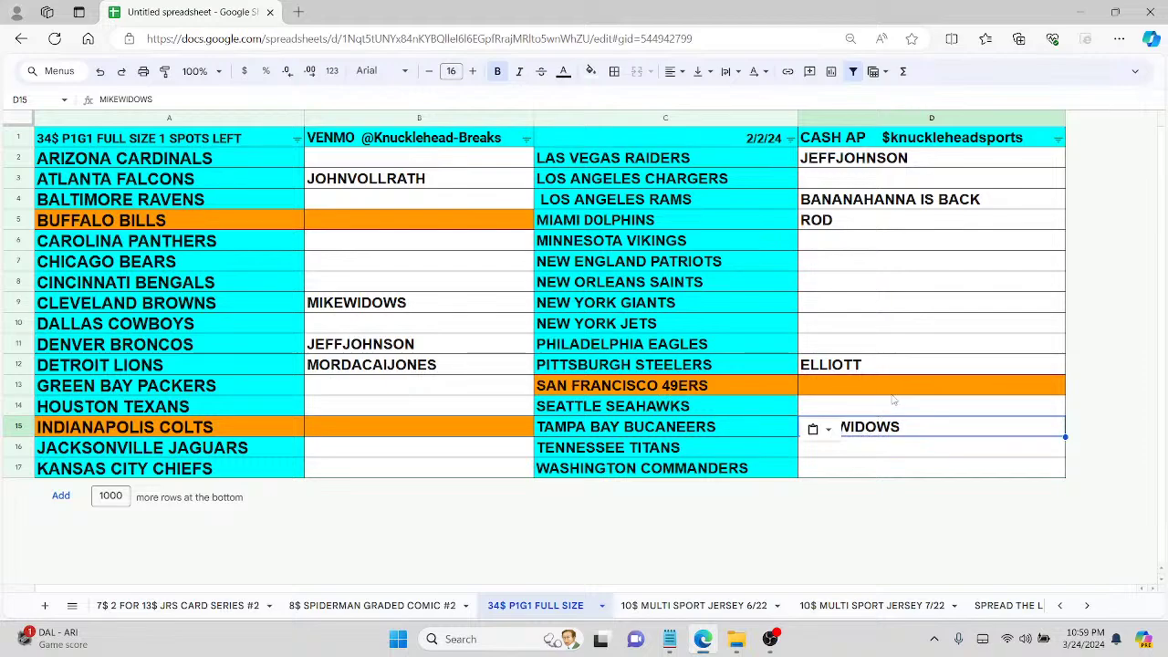
# Add buyers beside the Vikings, Jets, Commanders, Seahawks and Eagles in column D
pyautogui.click(847, 245)
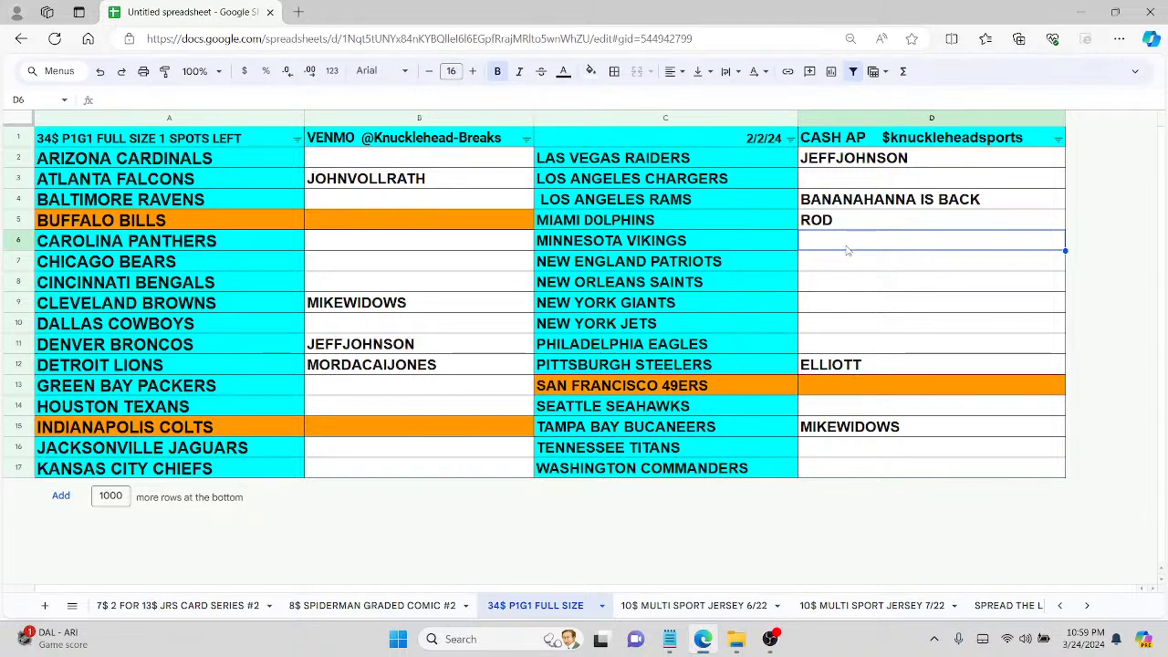
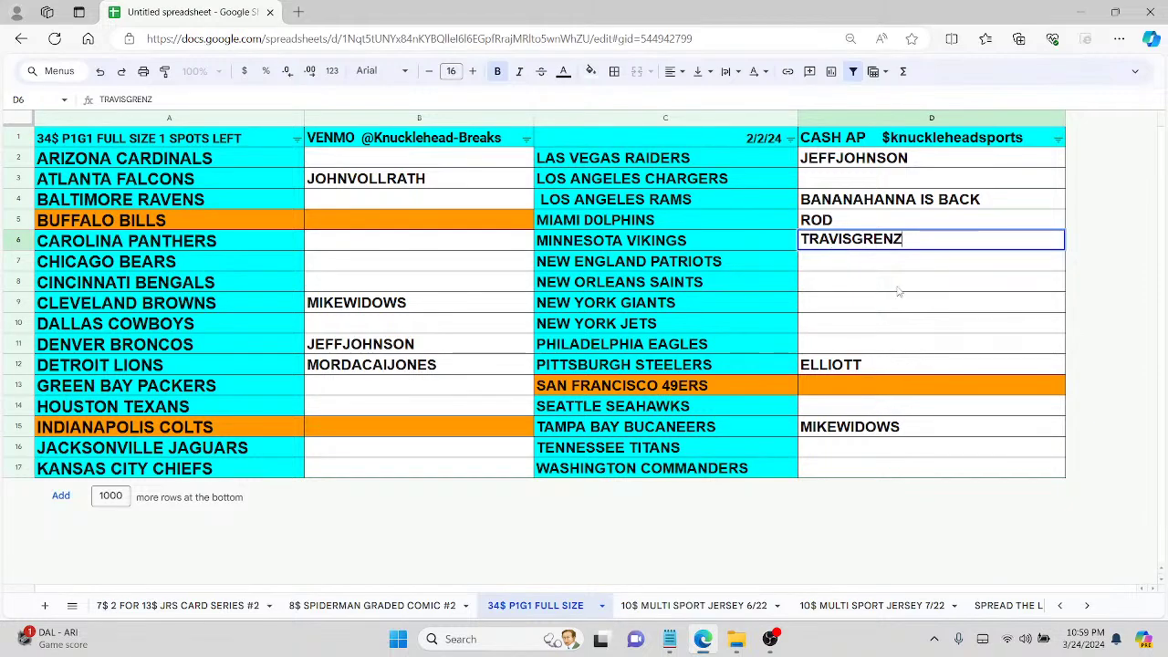
pyautogui.click(851, 322)
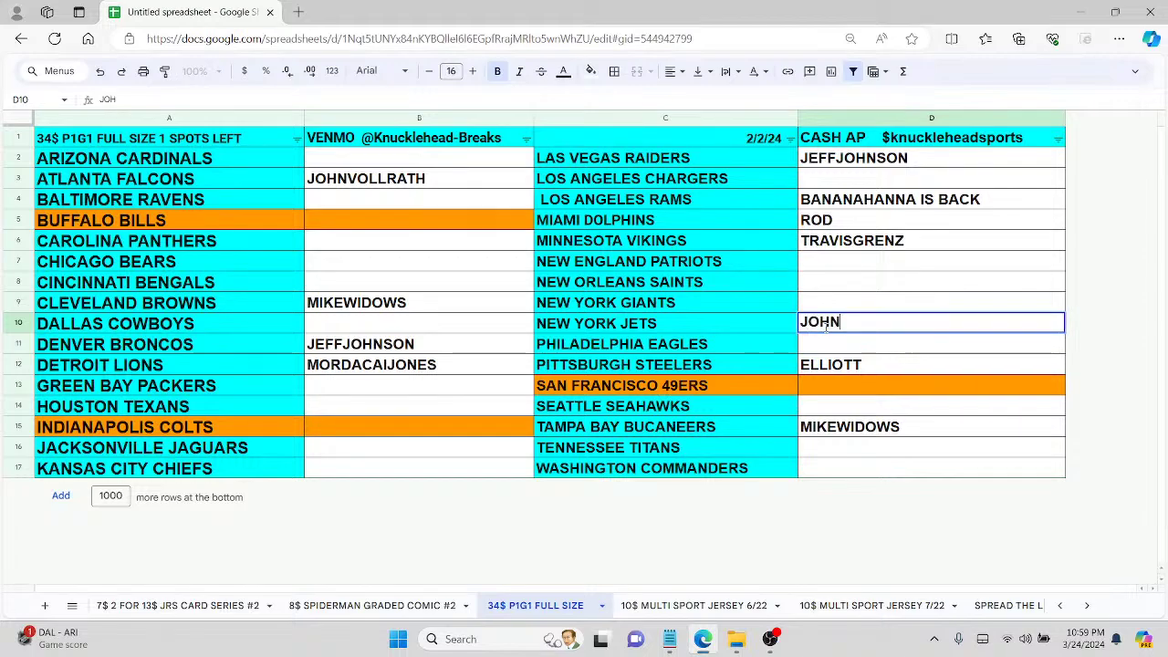
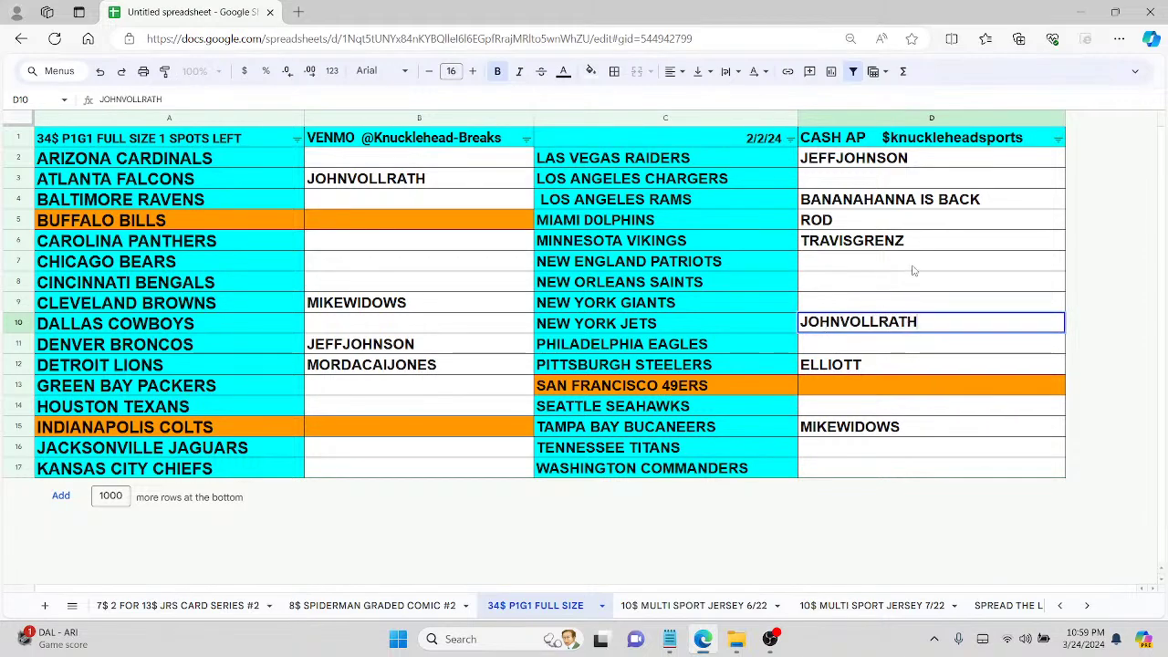
pyautogui.click(849, 475)
pyautogui.write('DOLPHNFAN')
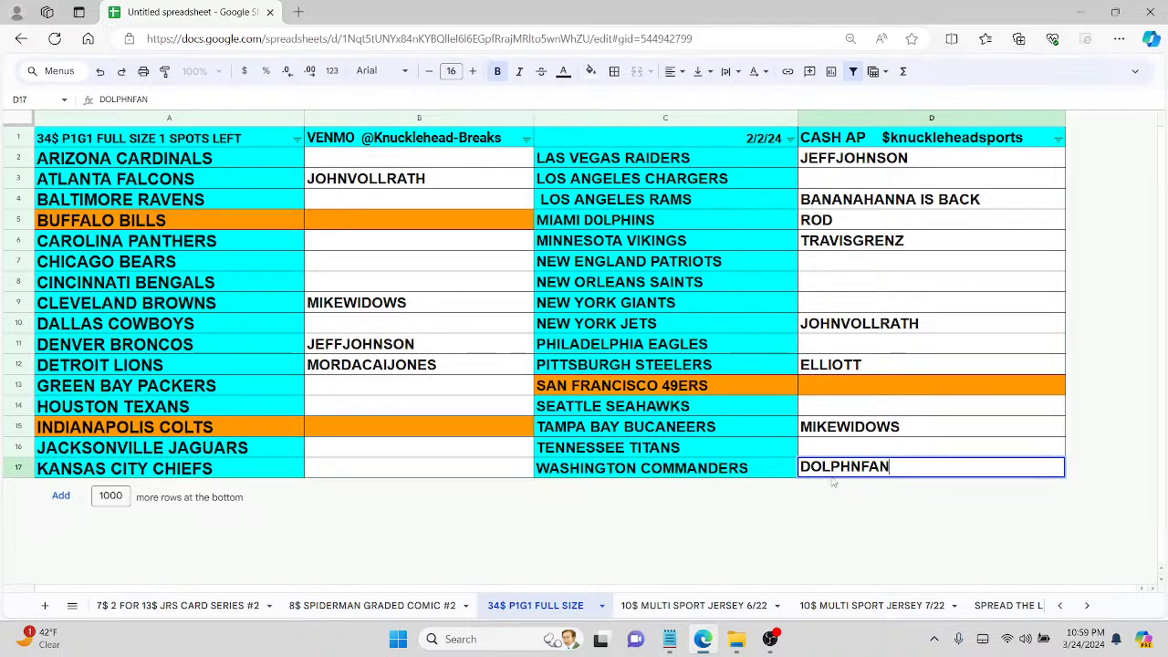
pyautogui.click(847, 408)
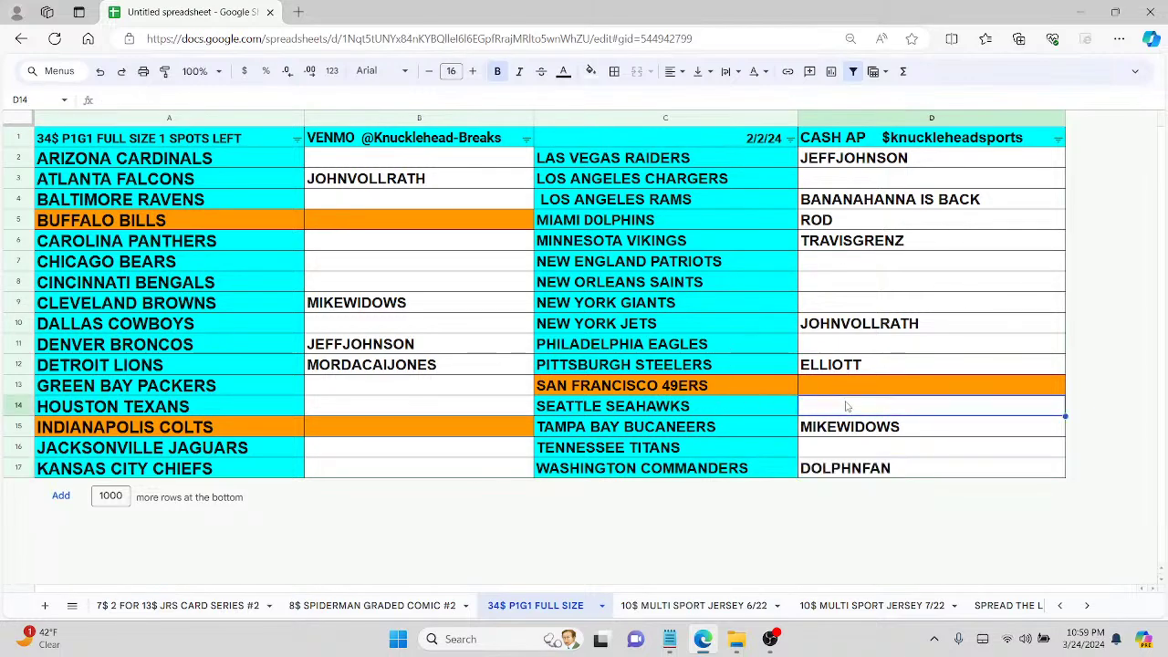
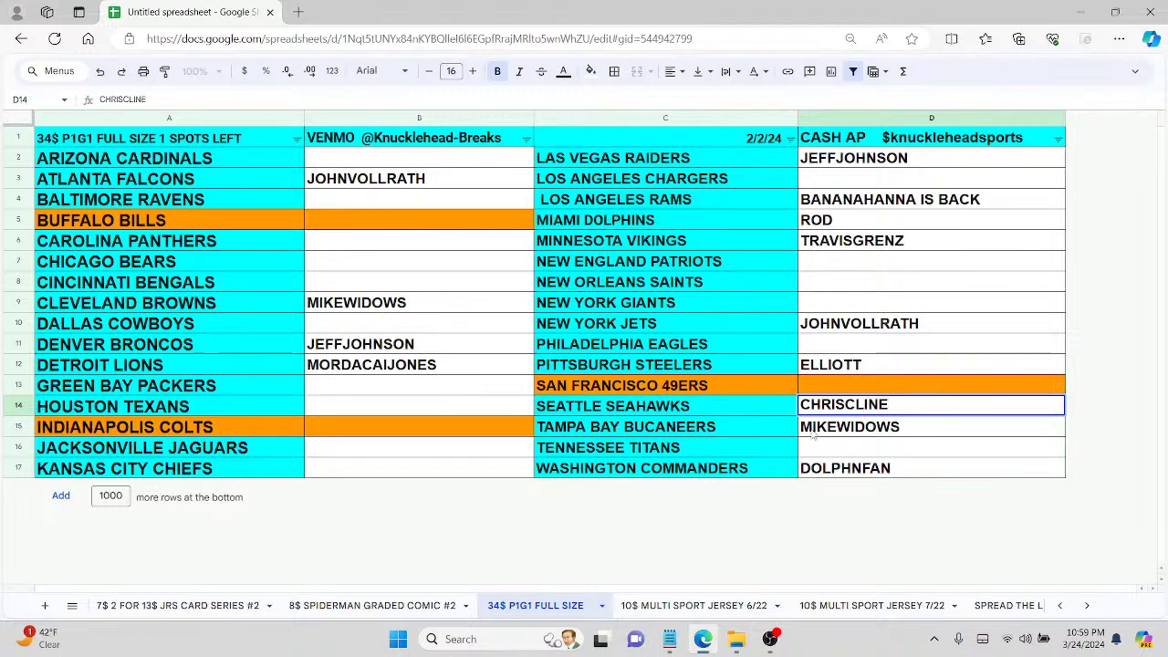
pyautogui.click(838, 346)
pyautogui.write('S.')
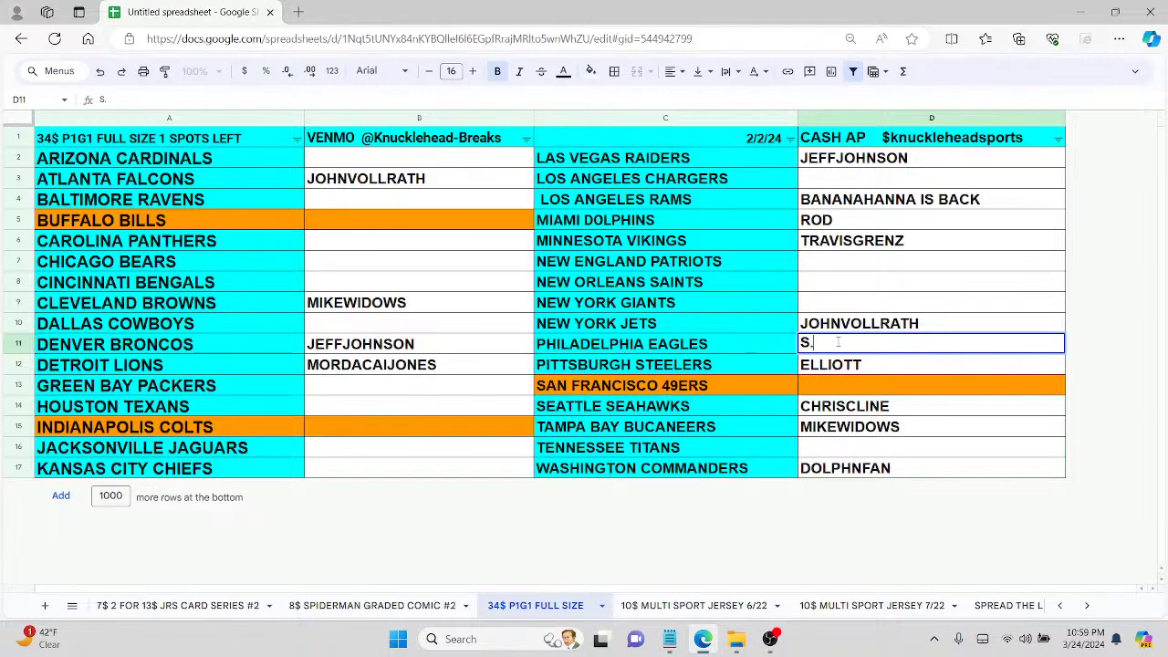
pyautogui.write('D. PLISSKEN')
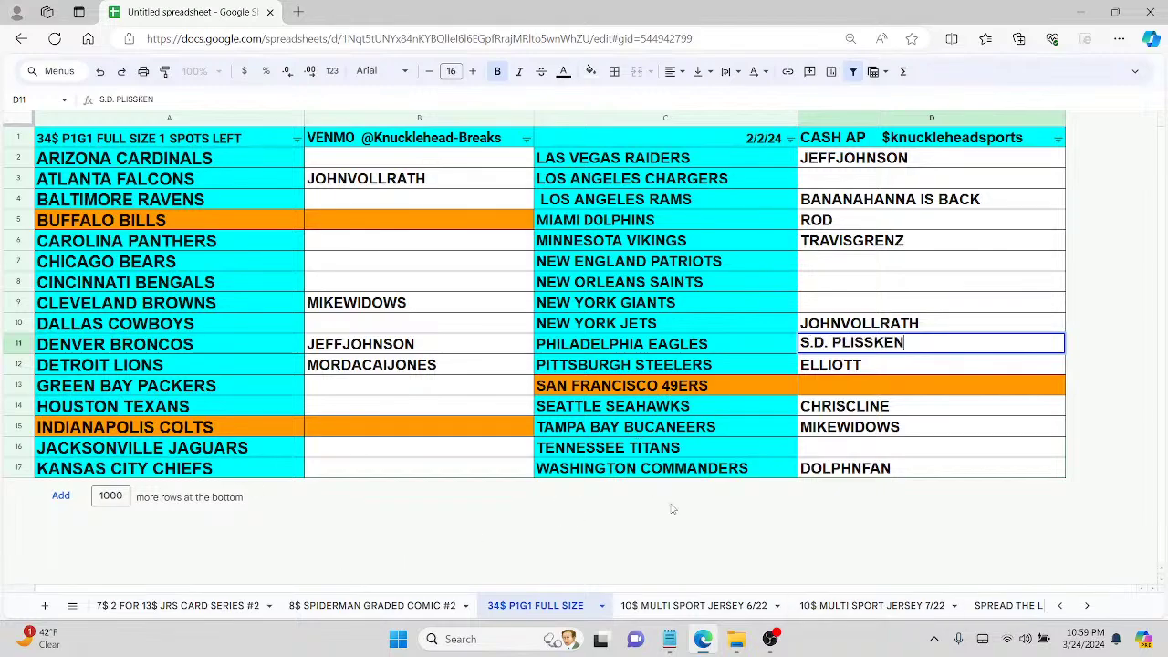
# Fill B3 and B9:B12 bright green, restoring empty B10 to white
pyautogui.click(418, 177)
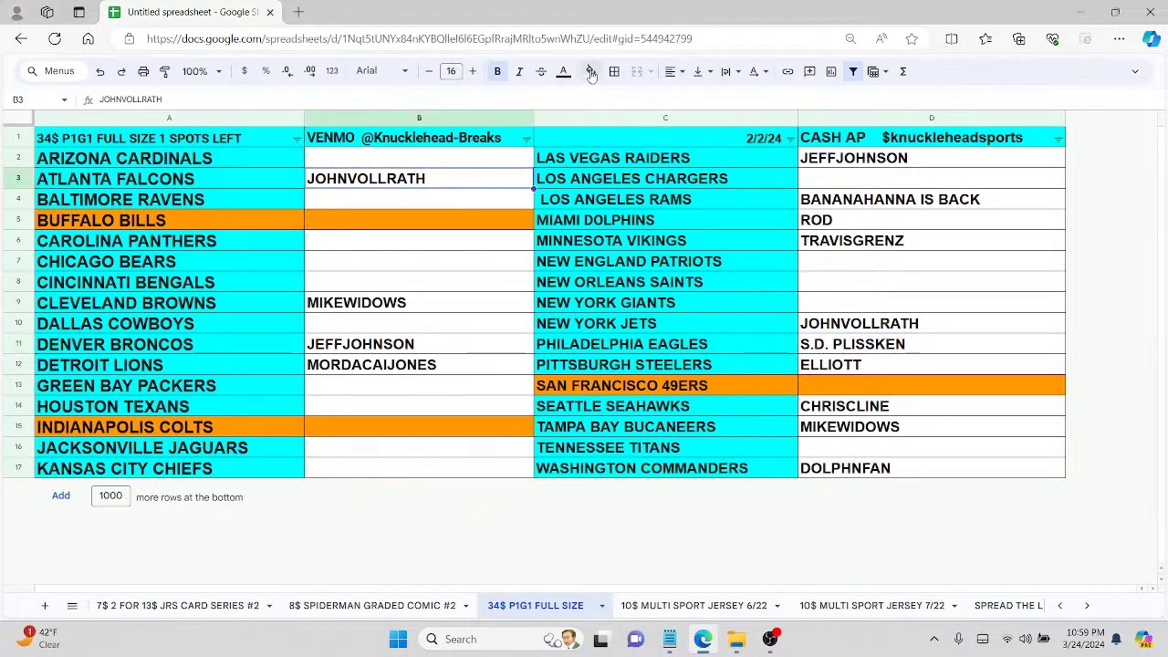
pyautogui.click(590, 72)
pyautogui.click(653, 136)
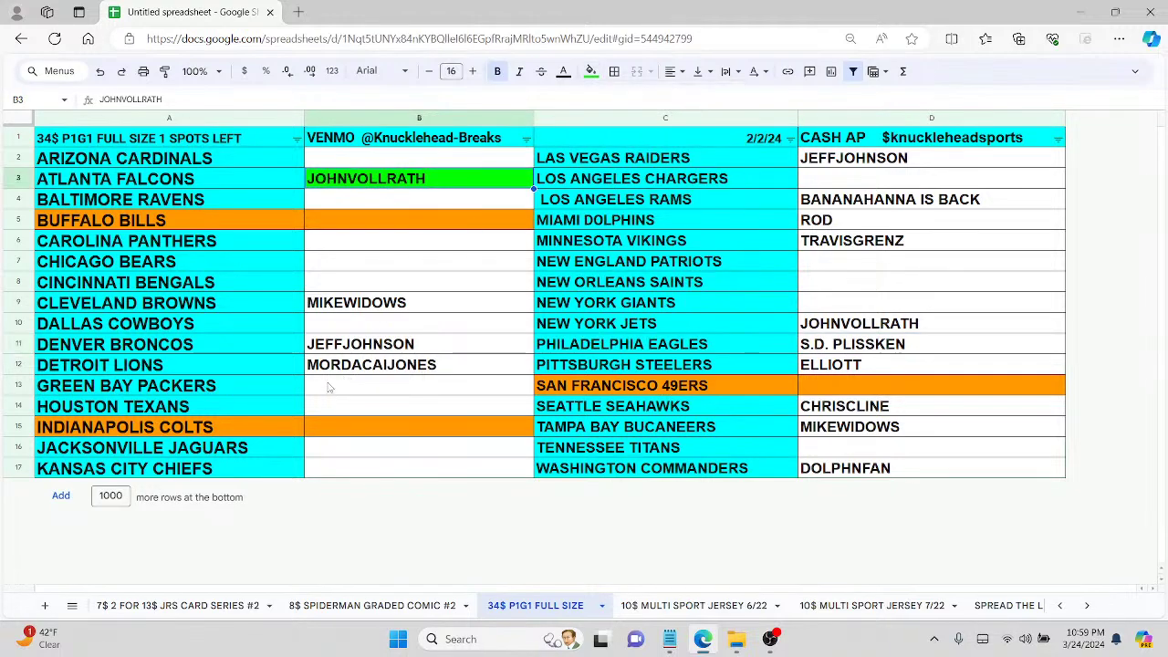
pyautogui.moveTo(369, 309); pyautogui.dragTo(369, 365)
pyautogui.click(590, 71)
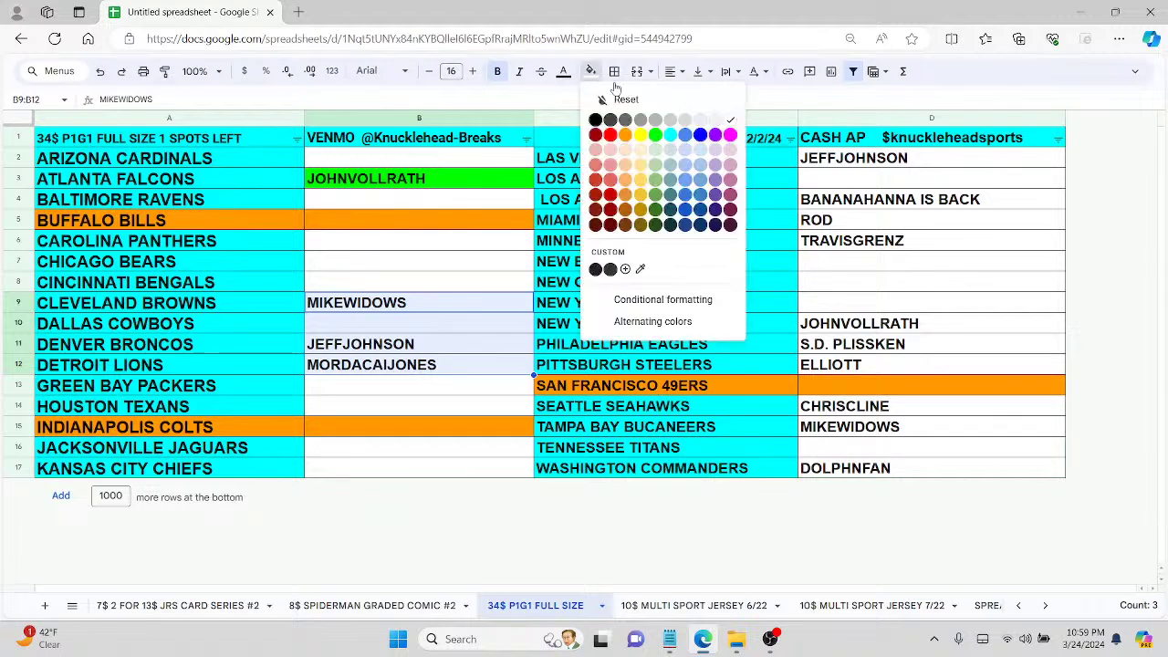
pyautogui.click(655, 136)
pyautogui.click(359, 290)
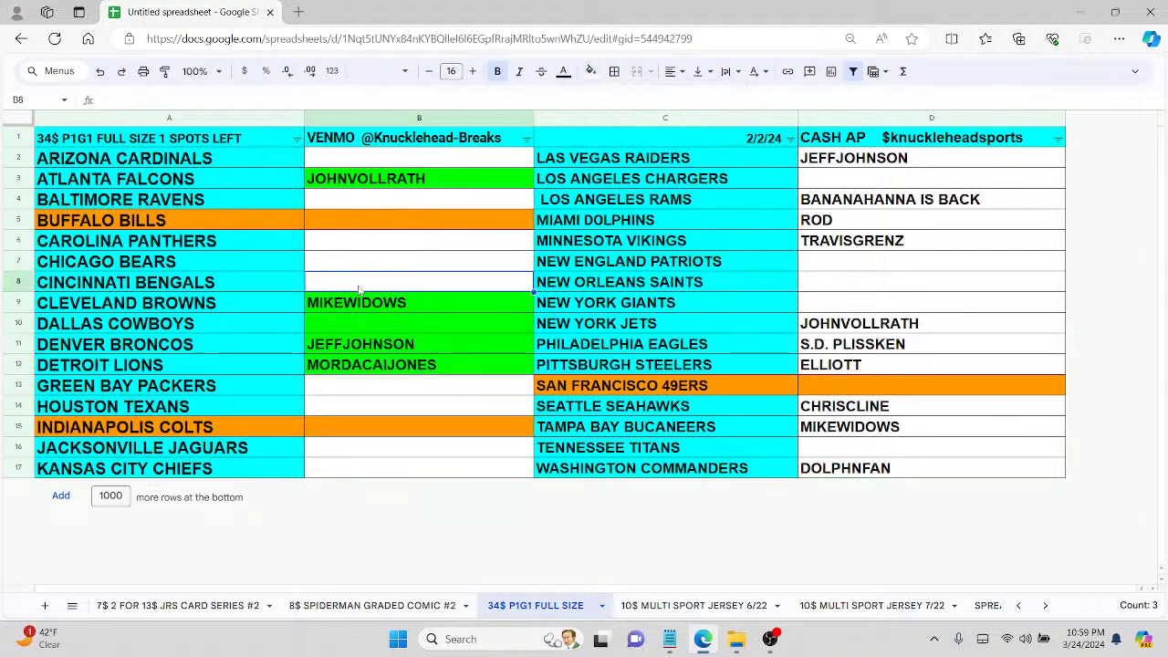
pyautogui.hotkey('ctrl', 'c')
pyautogui.click(363, 322)
pyautogui.hotkey('ctrl', 'v')
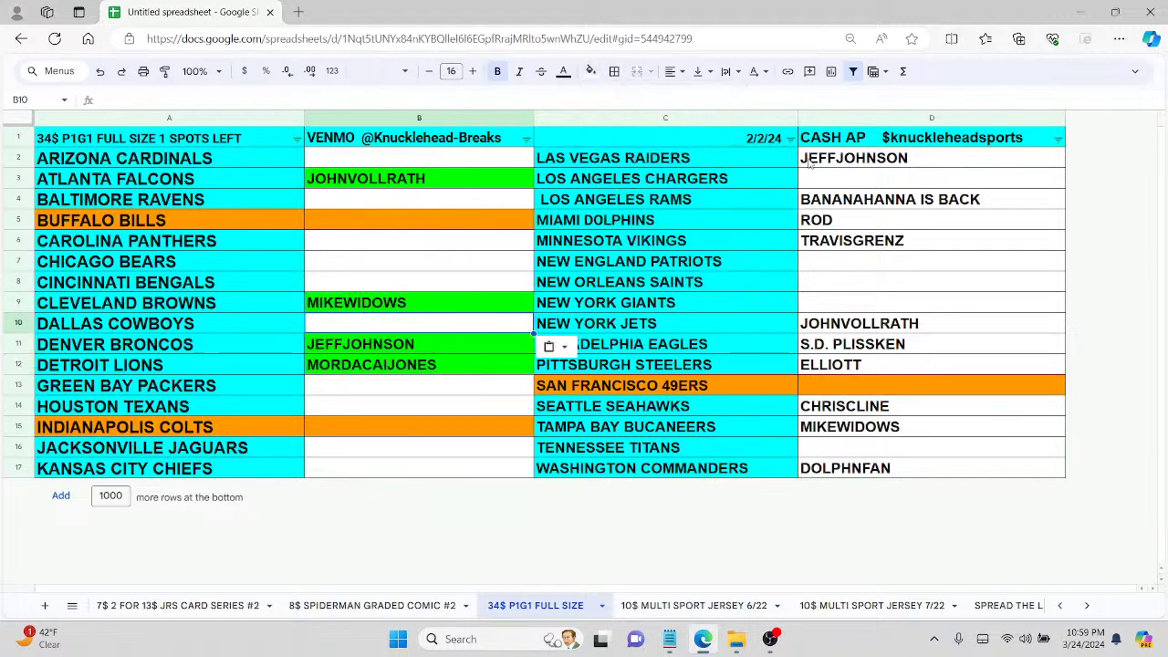
# Fill D2:D6 bright green and clear the formatting back to white on empty D3
pyautogui.moveTo(839, 155); pyautogui.dragTo(851, 242)
pyautogui.click(591, 71)
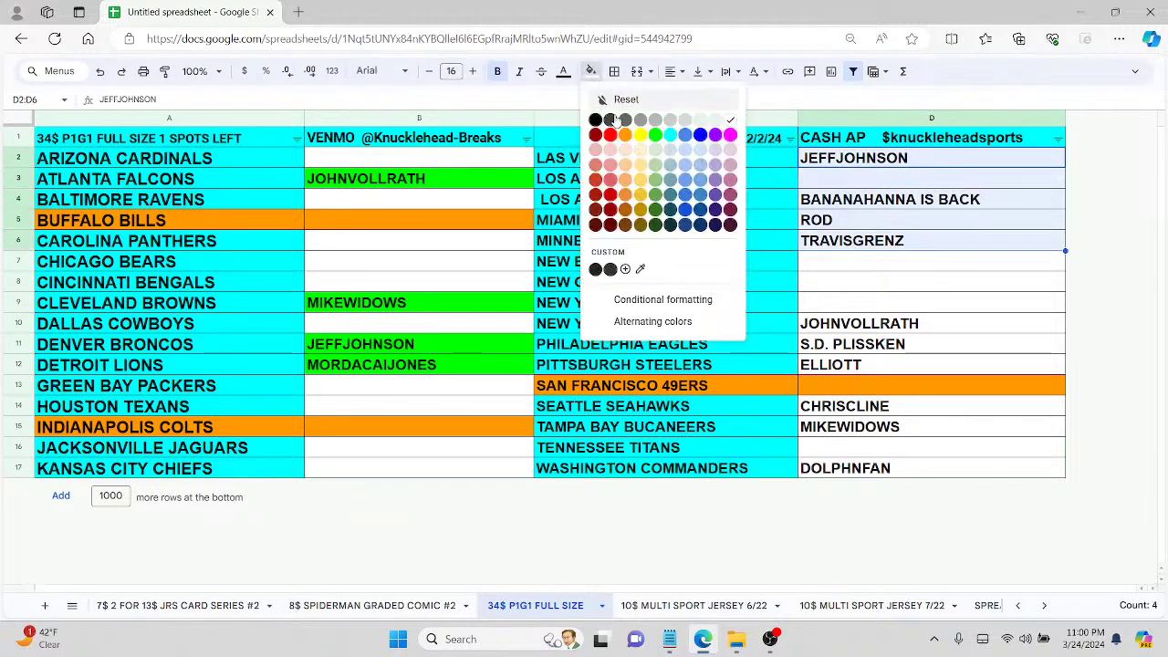
pyautogui.click(655, 136)
pyautogui.click(842, 179)
pyautogui.hotkey('ctrl', '\\')
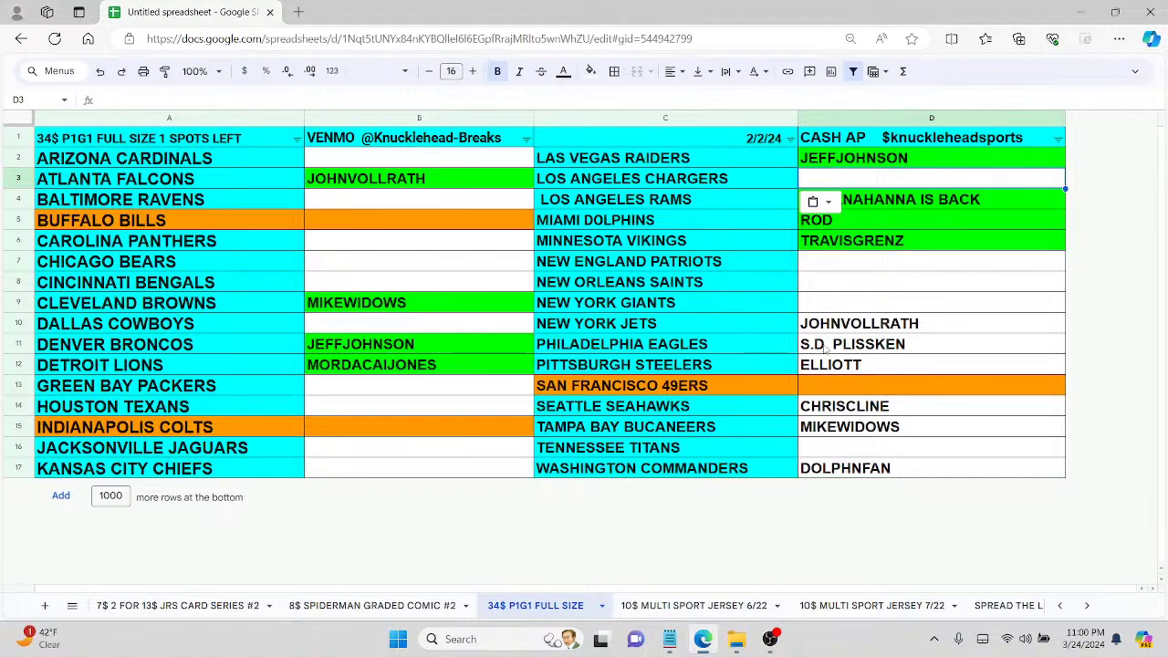
# Fill D10:D12 and D14:D17 bright green, undoing the white paste over D16
pyautogui.moveTo(817, 329); pyautogui.dragTo(826, 363)
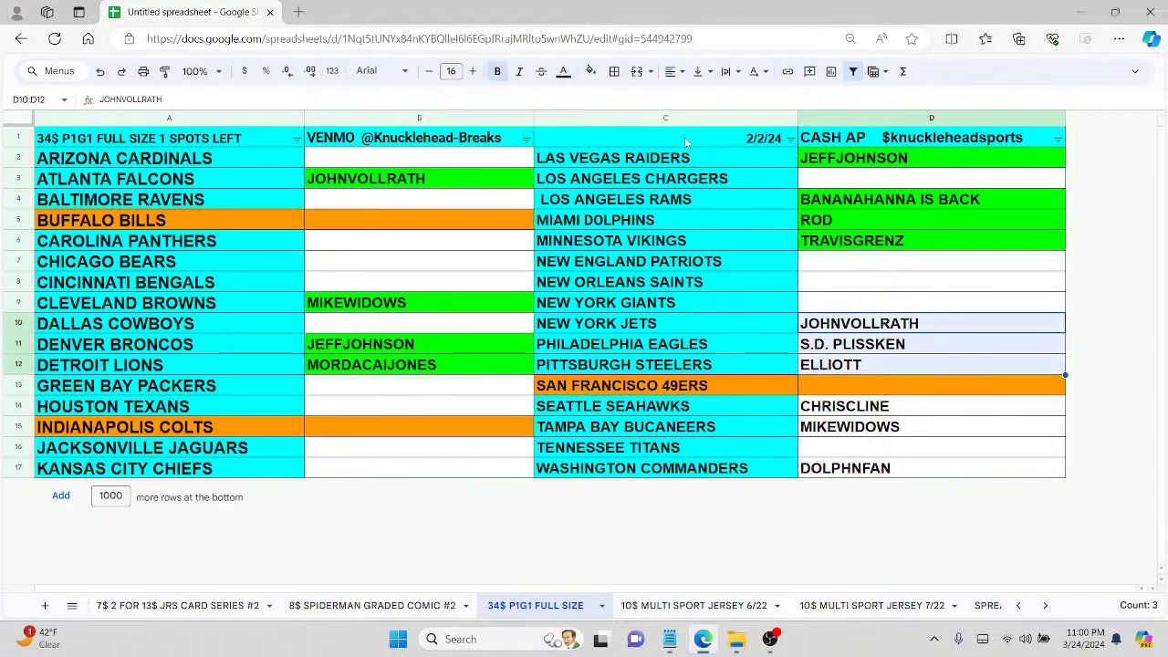
pyautogui.click(591, 72)
pyautogui.click(655, 136)
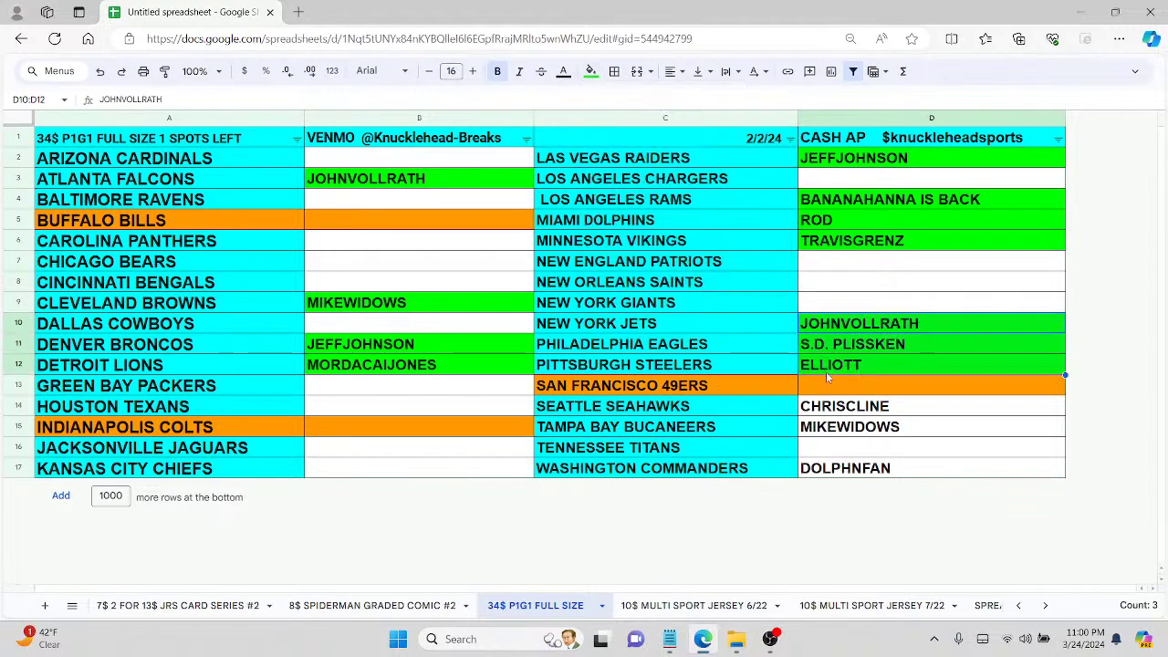
pyautogui.moveTo(830, 406); pyautogui.dragTo(856, 508)
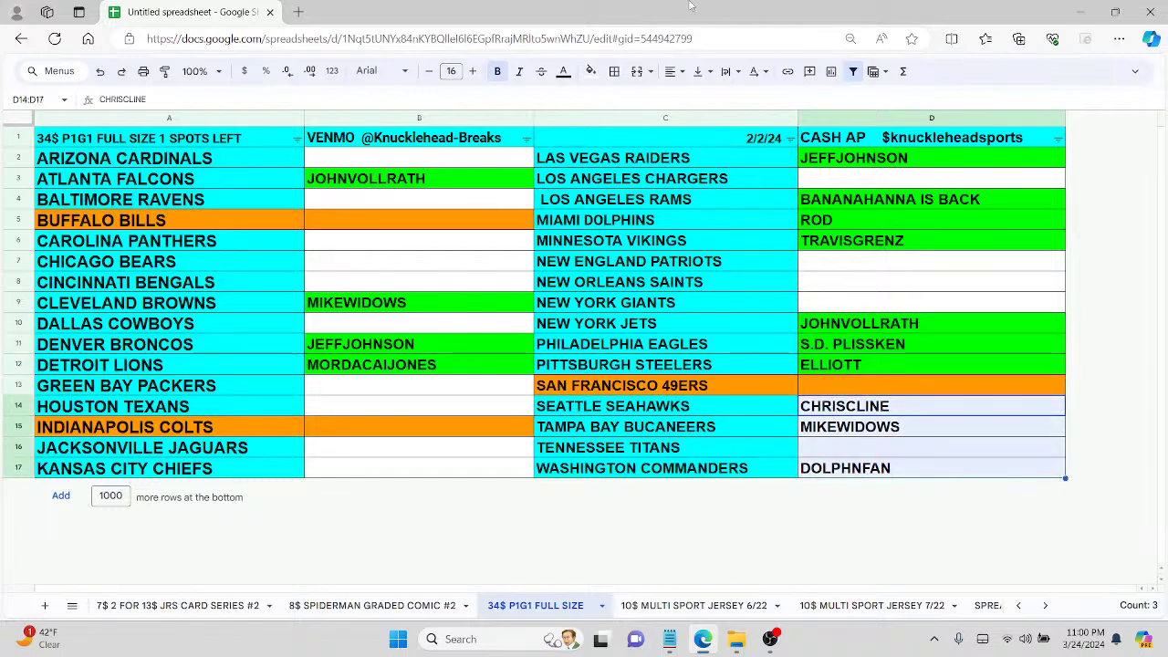
pyautogui.click(591, 72)
pyautogui.click(656, 136)
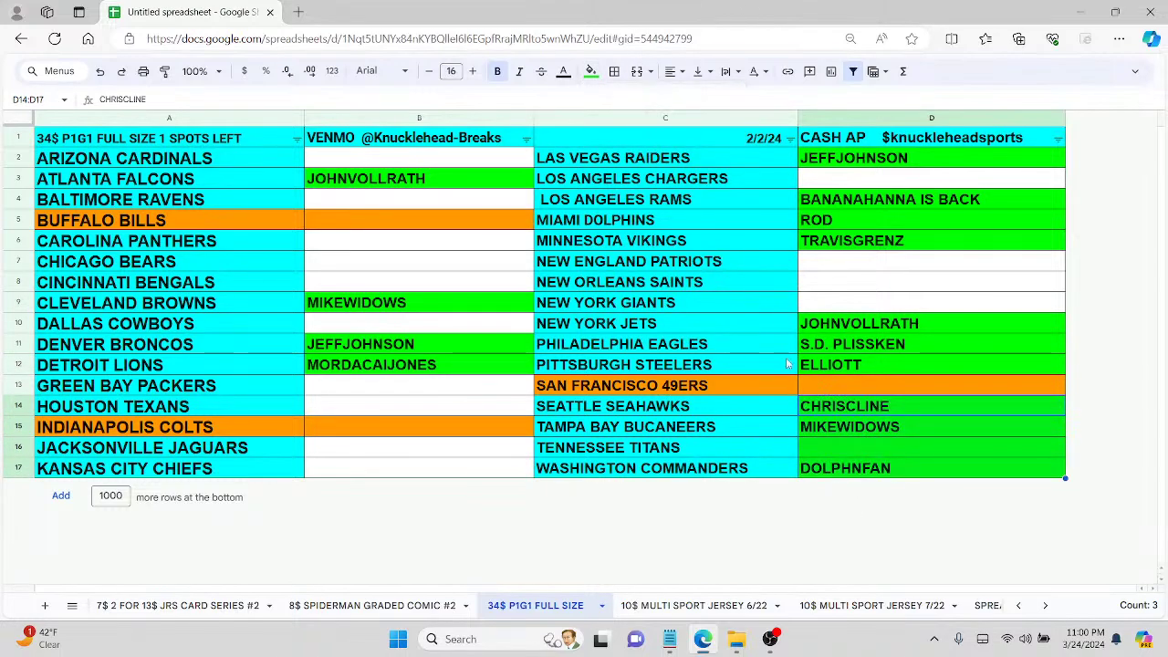
pyautogui.click(859, 449)
pyautogui.hotkey('ctrl', 'v')
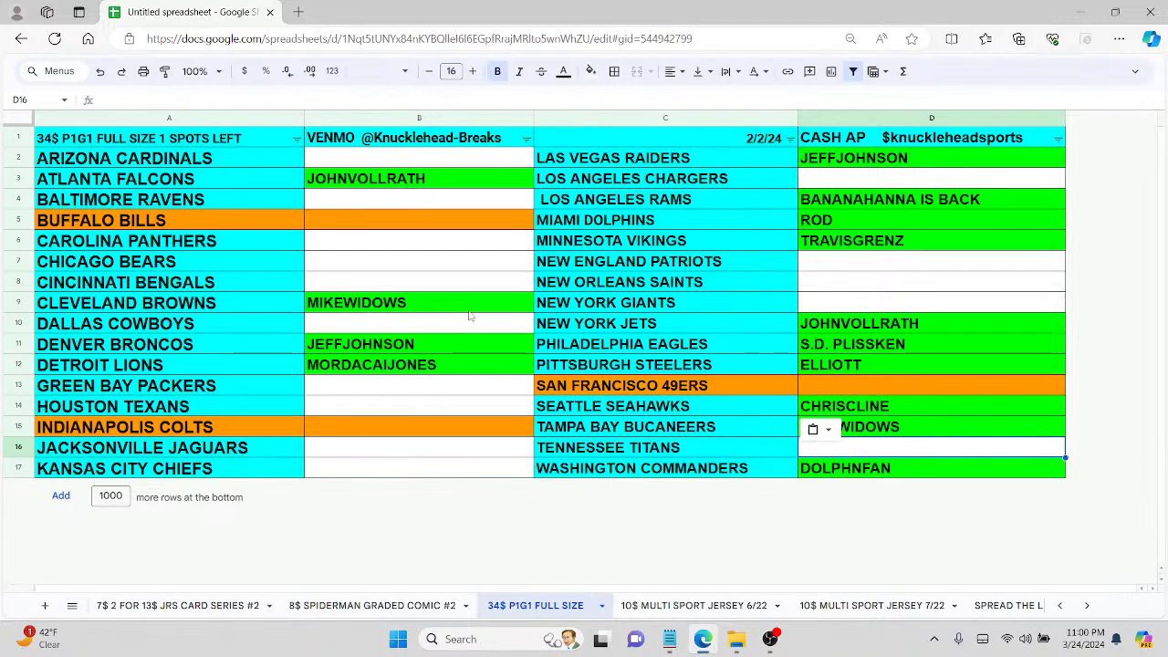
pyautogui.click(434, 447)
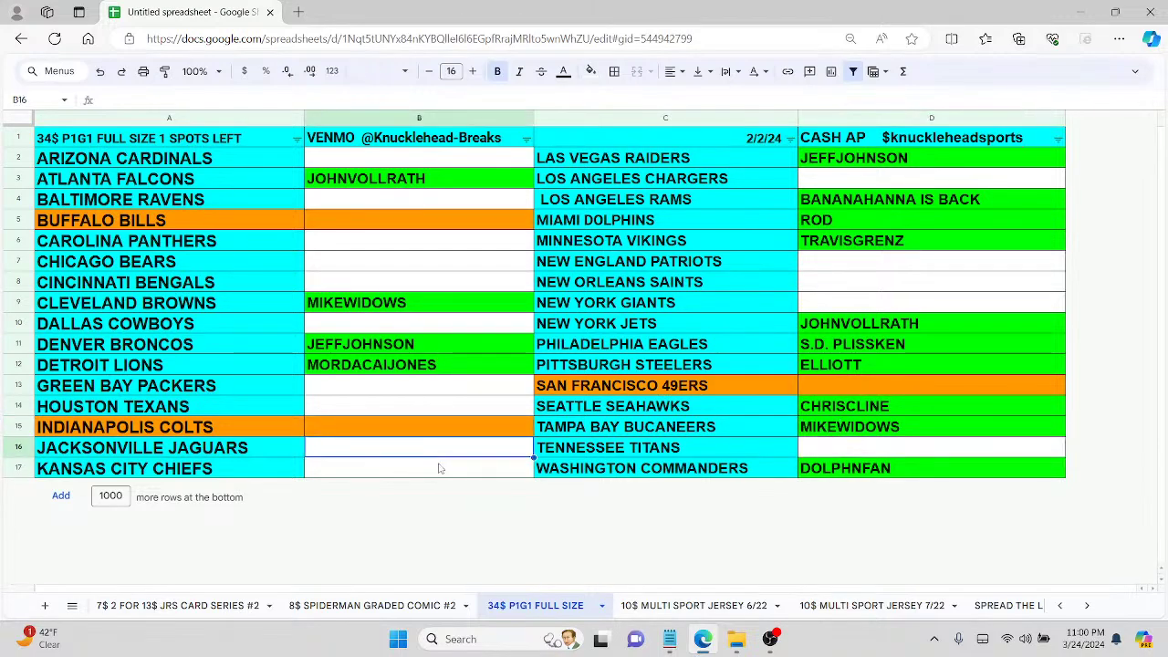
pyautogui.hotkey('ctrl', 'z')
# Start typing the repeat buyer's name in D16 beside Tennessee Titans
pyautogui.write('DOLPHNFAN')
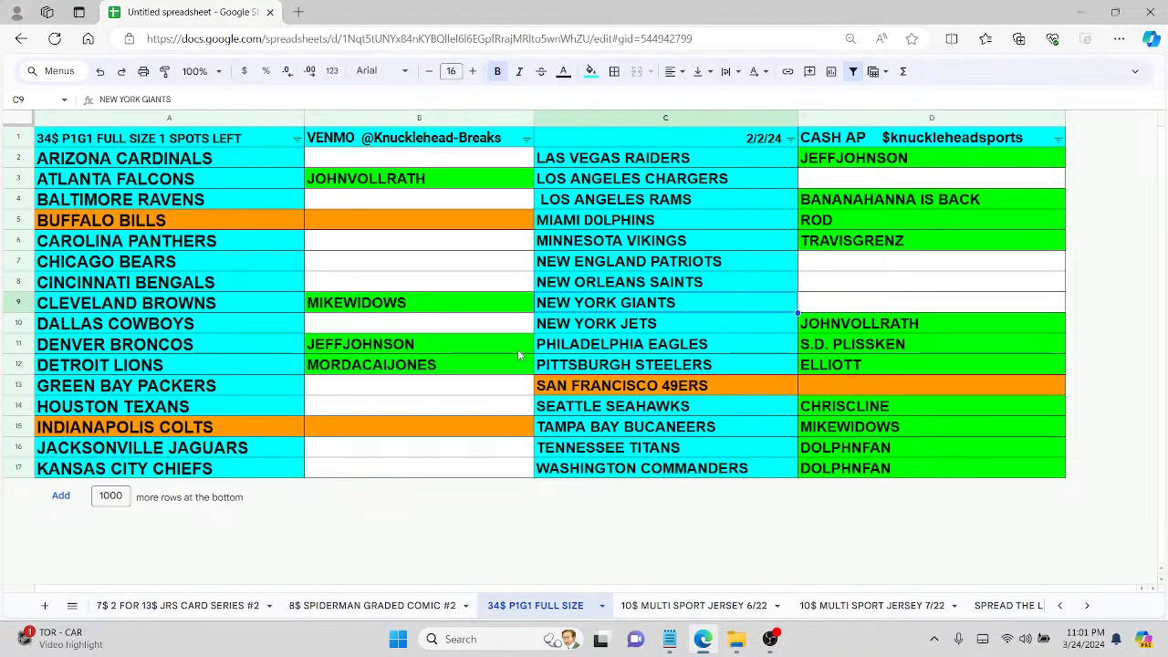
# Paste the B2:B12 buyer names from 10$ MULTI SPORT JERSEY 6/22 into RANDOM.ORG's List Randomizer
pyautogui.click(669, 612)
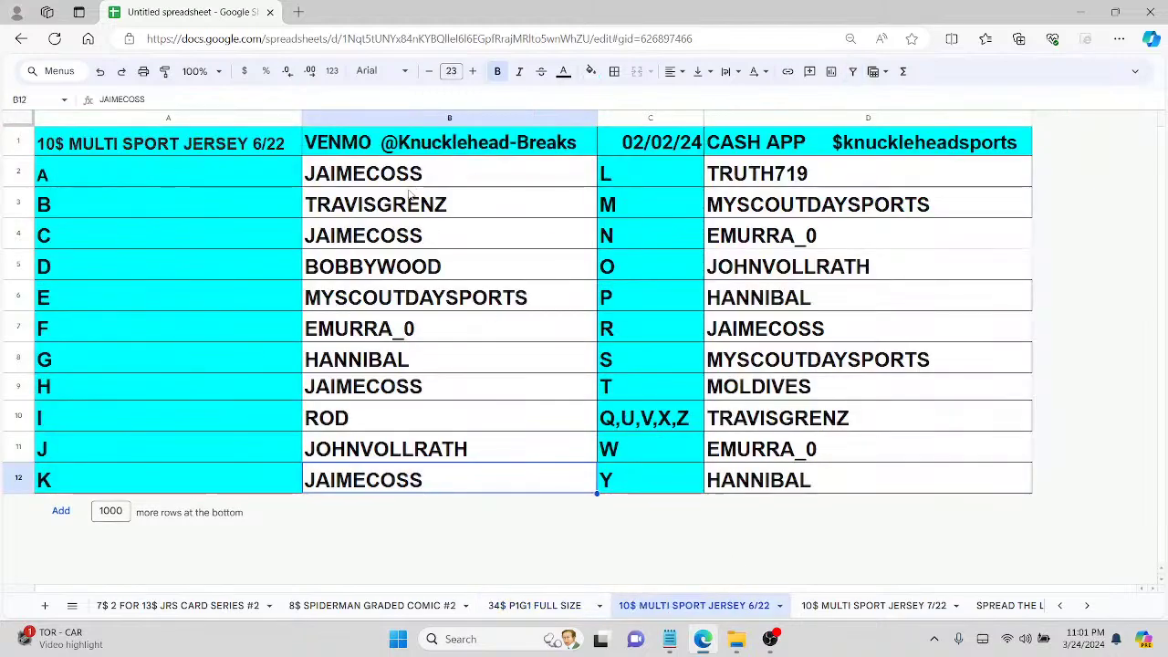
pyautogui.moveTo(384, 173); pyautogui.dragTo(383, 477)
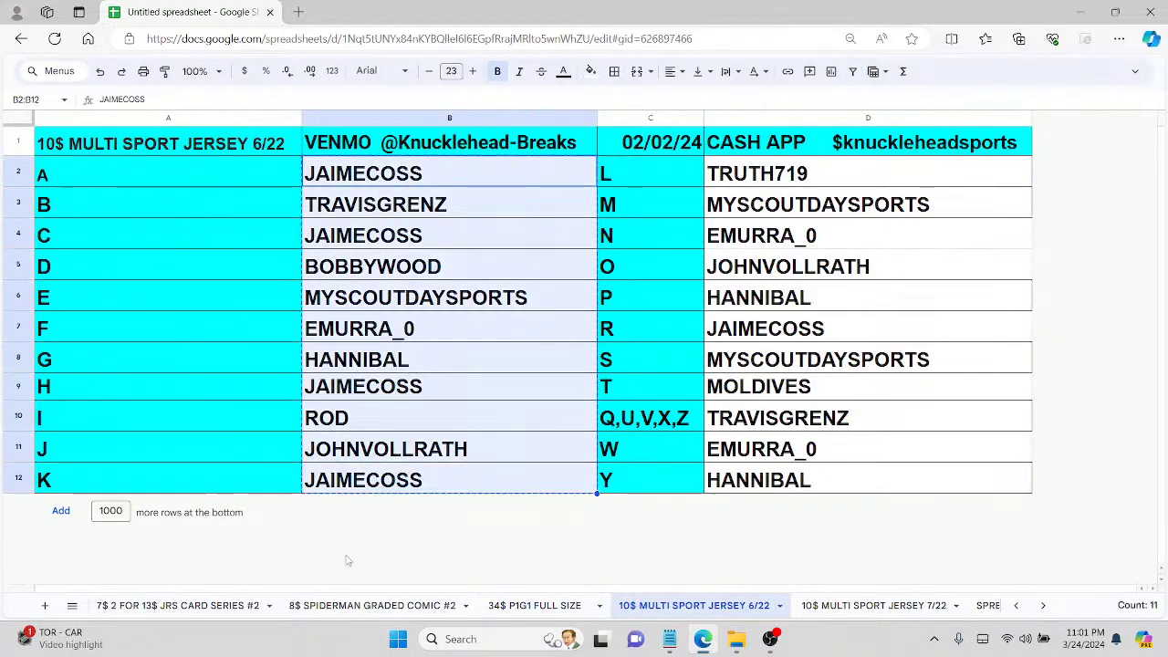
pyautogui.click(737, 639)
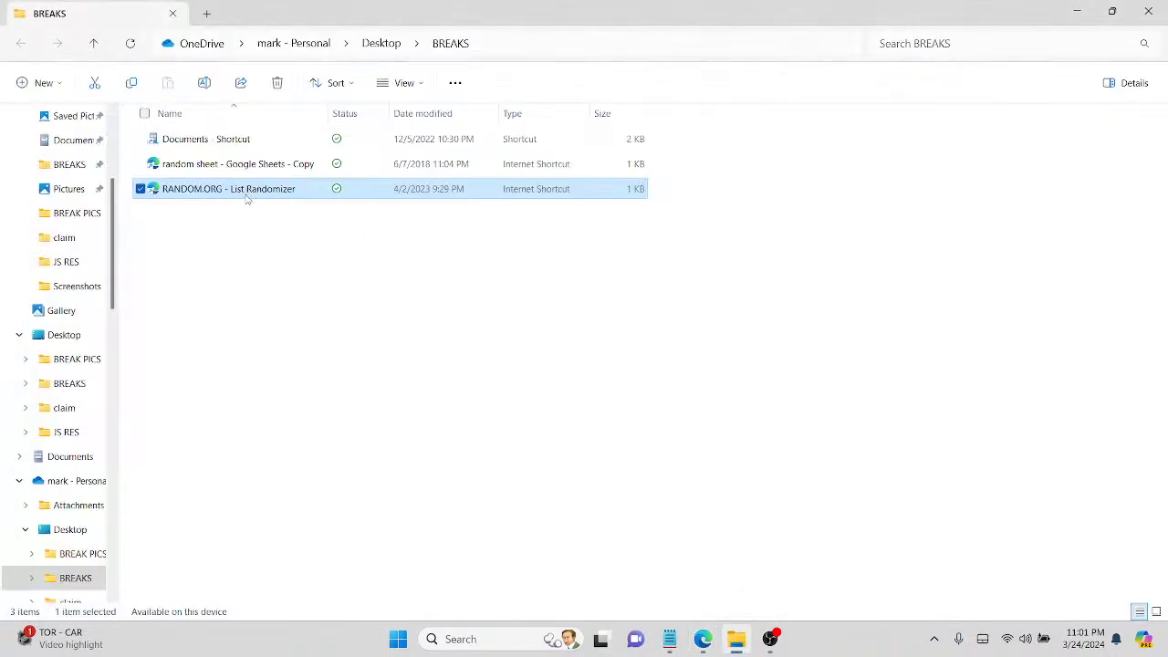
pyautogui.doubleClick(248, 188)
pyautogui.click(477, 407)
pyautogui.hotkey('ctrl', 'v')
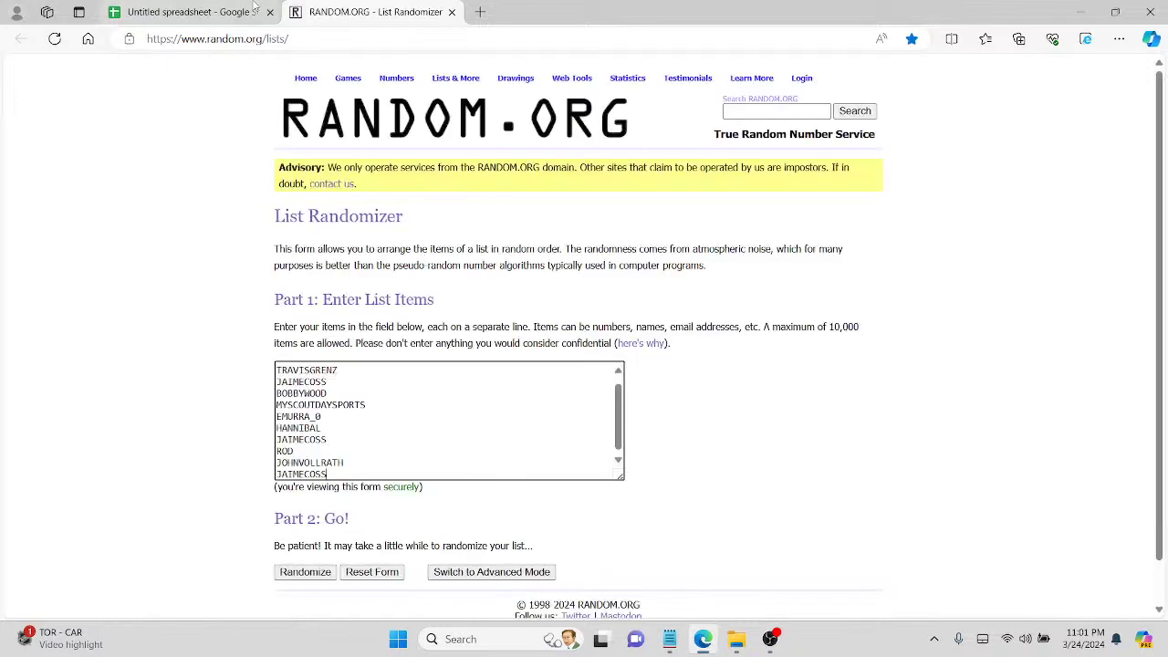
# Copy the D2:D12 buyer names and add them to the randomizer list
pyautogui.click(187, 12)
pyautogui.moveTo(776, 173); pyautogui.dragTo(849, 476)
pyautogui.hotkey('ctrl', 'c')
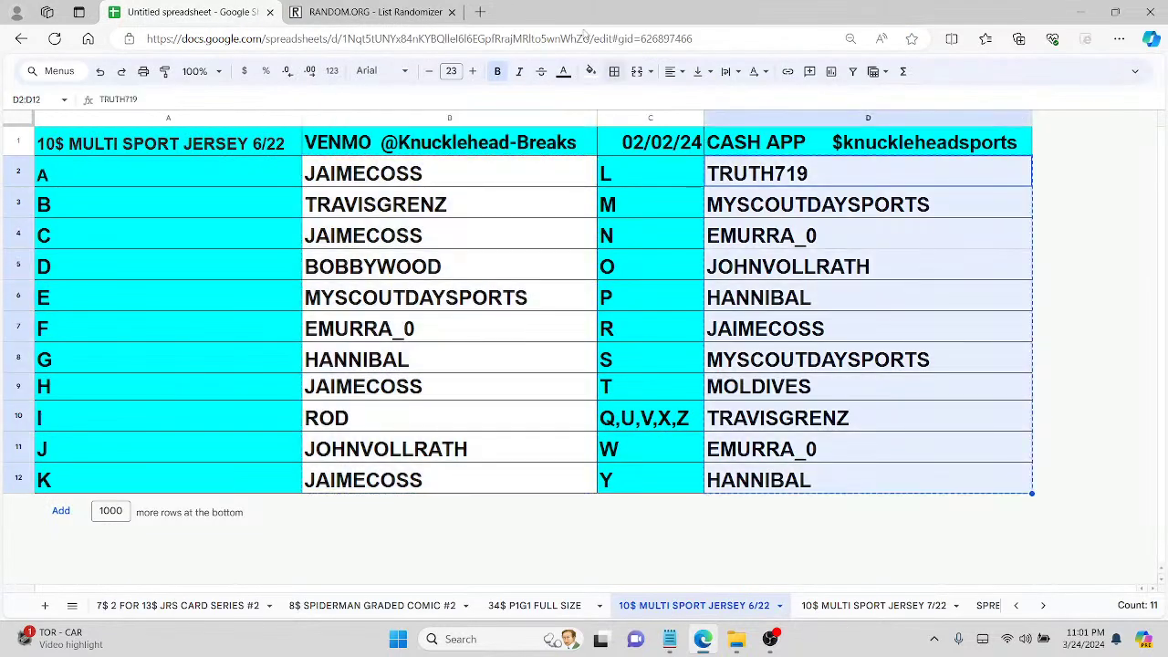
pyautogui.click(392, 12)
pyautogui.hotkey('ctrl', 'v')
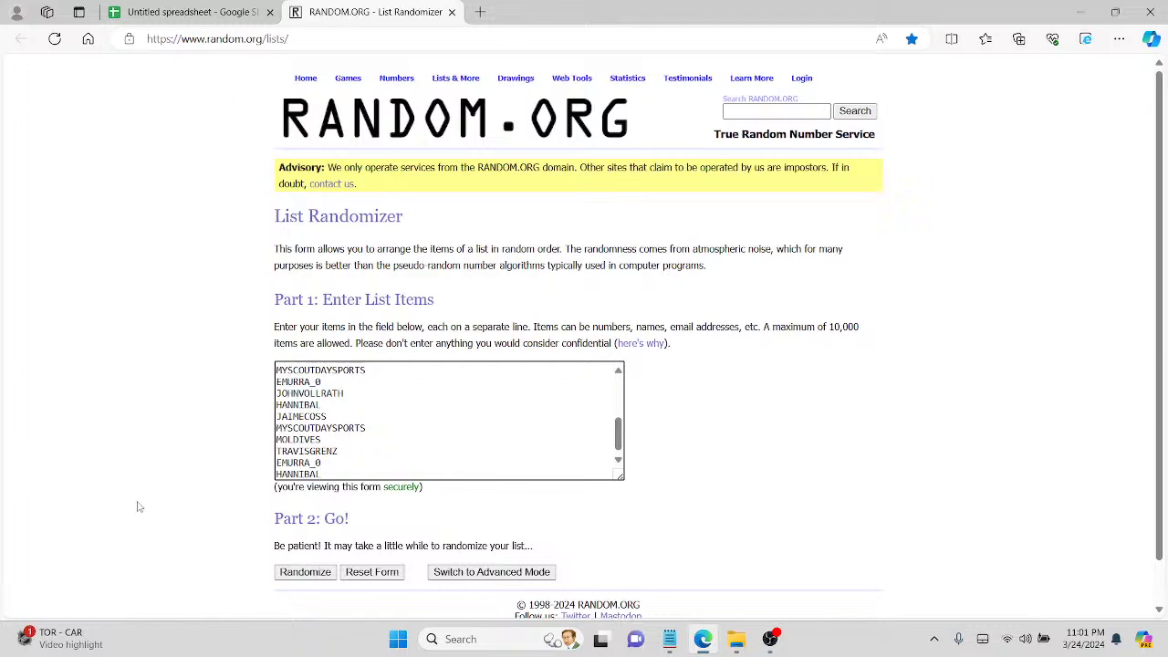
# Randomize the 22 names, reshuffle until the seventh order, and select the first 11 results
pyautogui.click(285, 572)
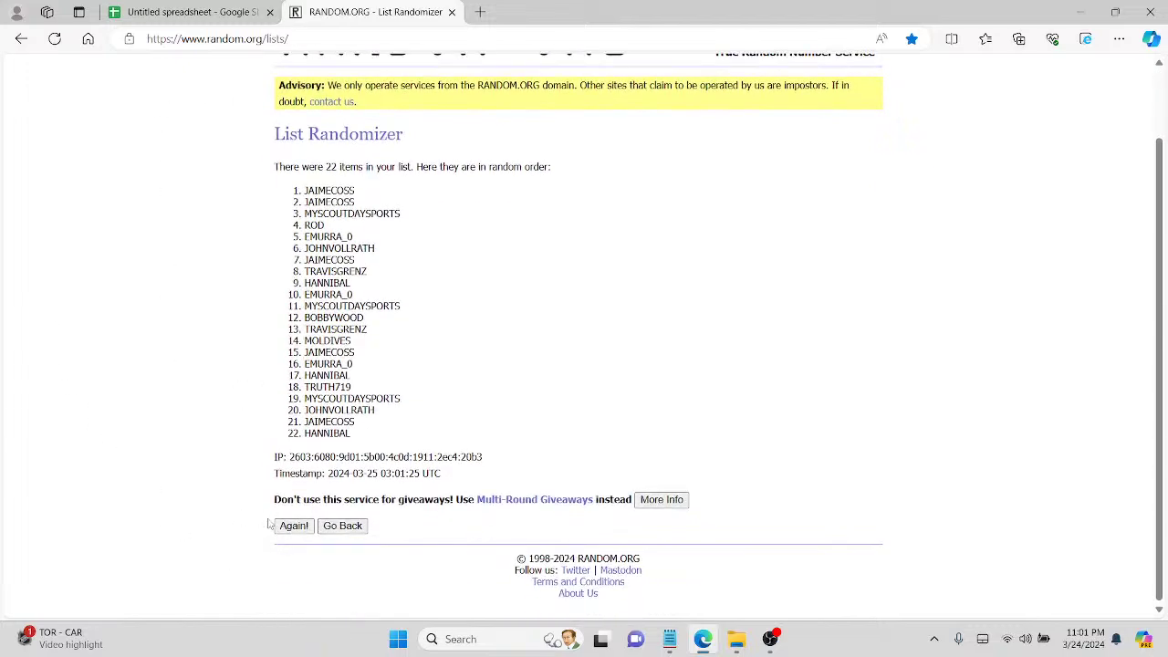
pyautogui.click(277, 525)
pyautogui.scroll(-1, 183, 493)
pyautogui.scroll(-1, 206, 535)
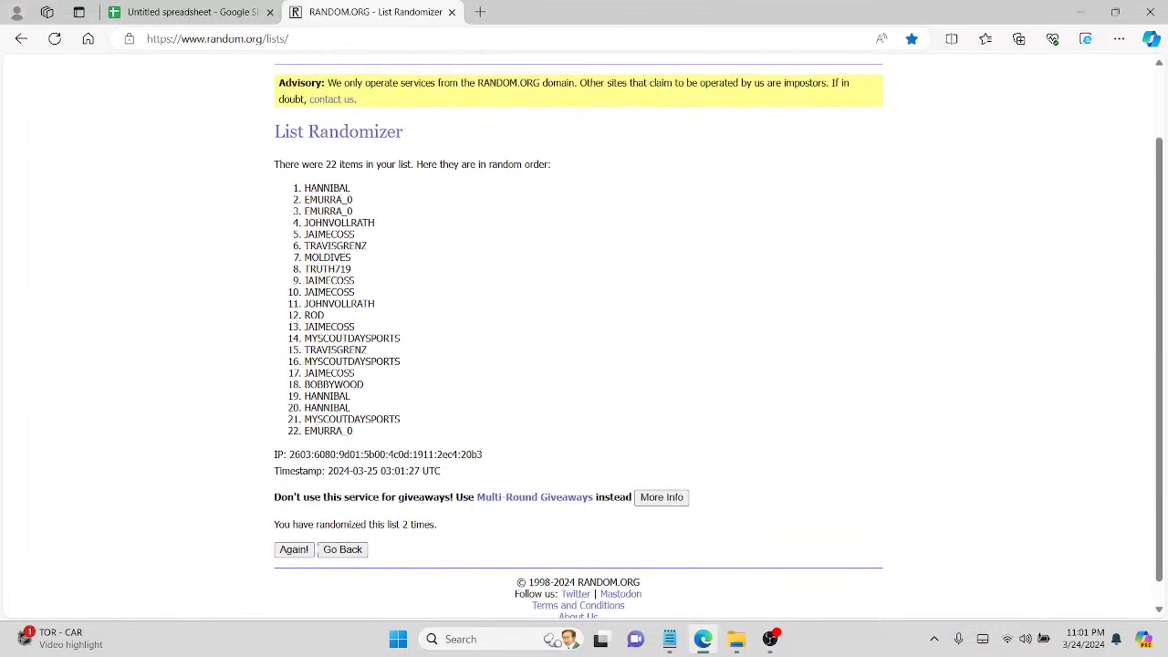
pyautogui.click(294, 549)
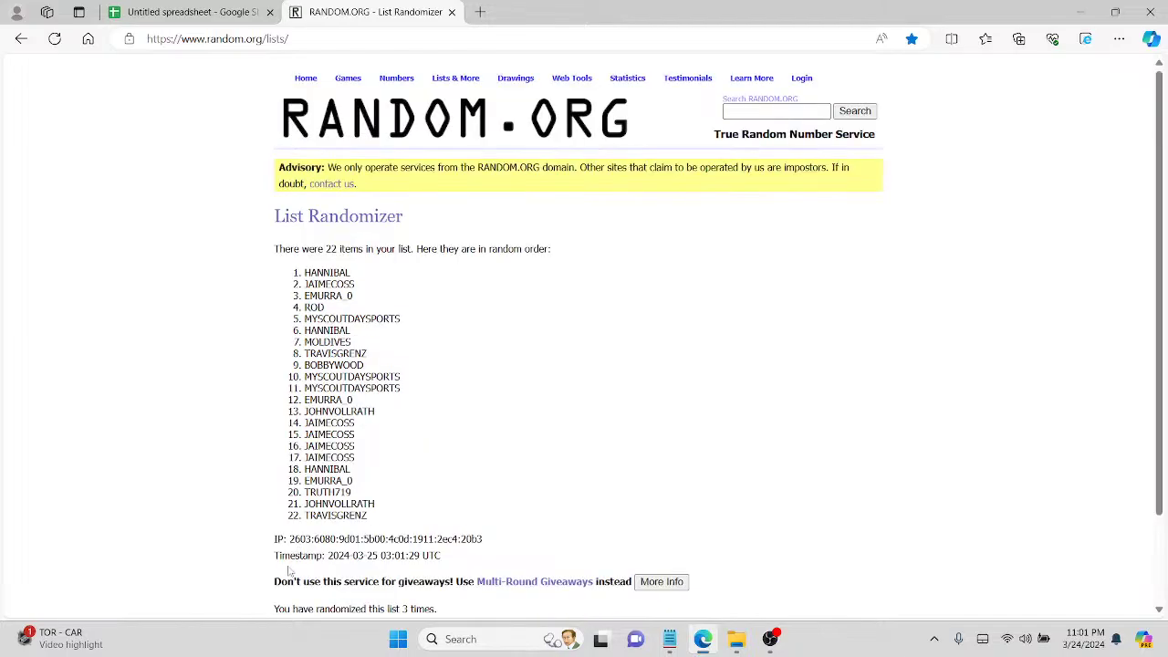
pyautogui.scroll(-2, 289, 571)
pyautogui.click(289, 528)
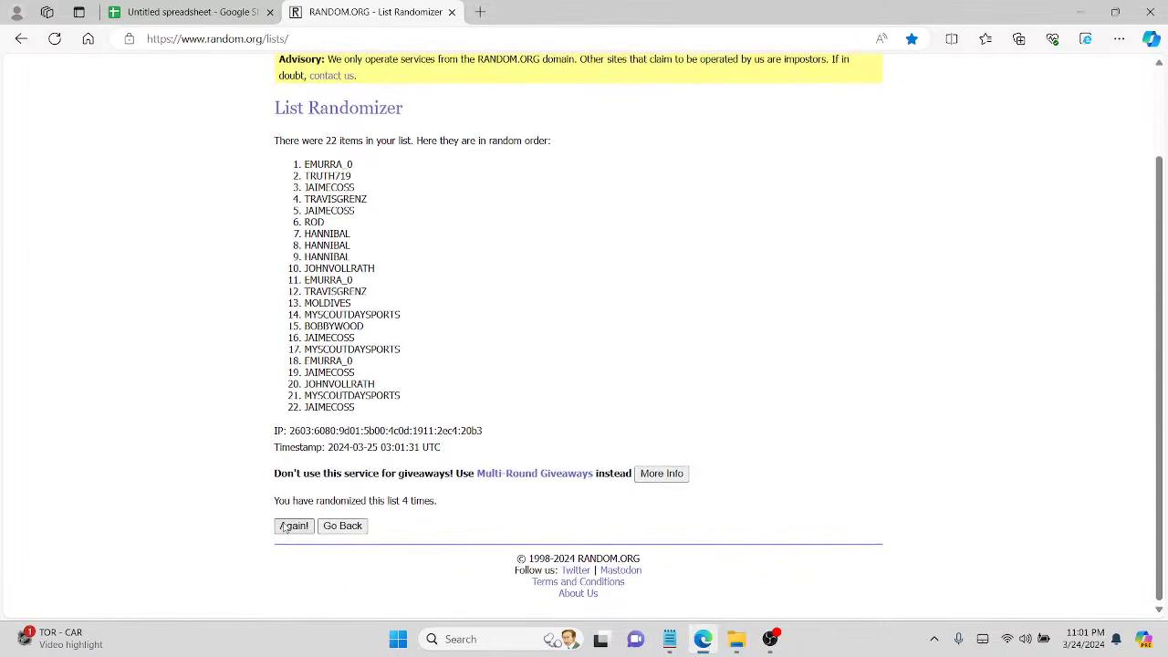
pyautogui.click(283, 528)
pyautogui.click(287, 527)
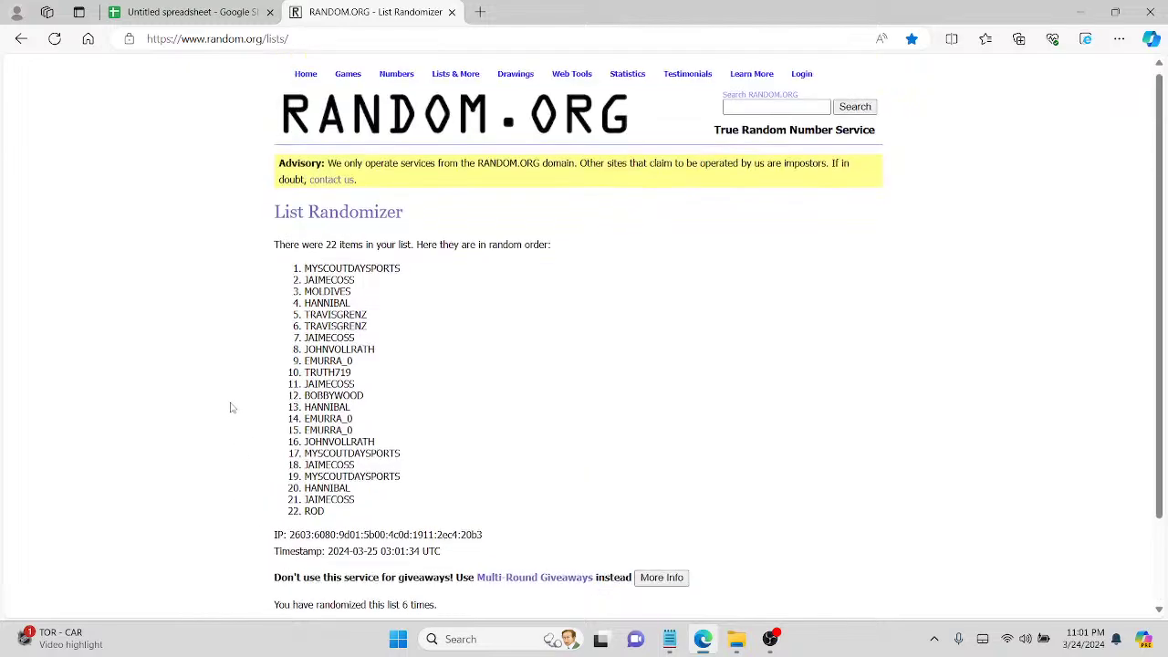
pyautogui.scroll(-2, 231, 408)
pyautogui.click(286, 529)
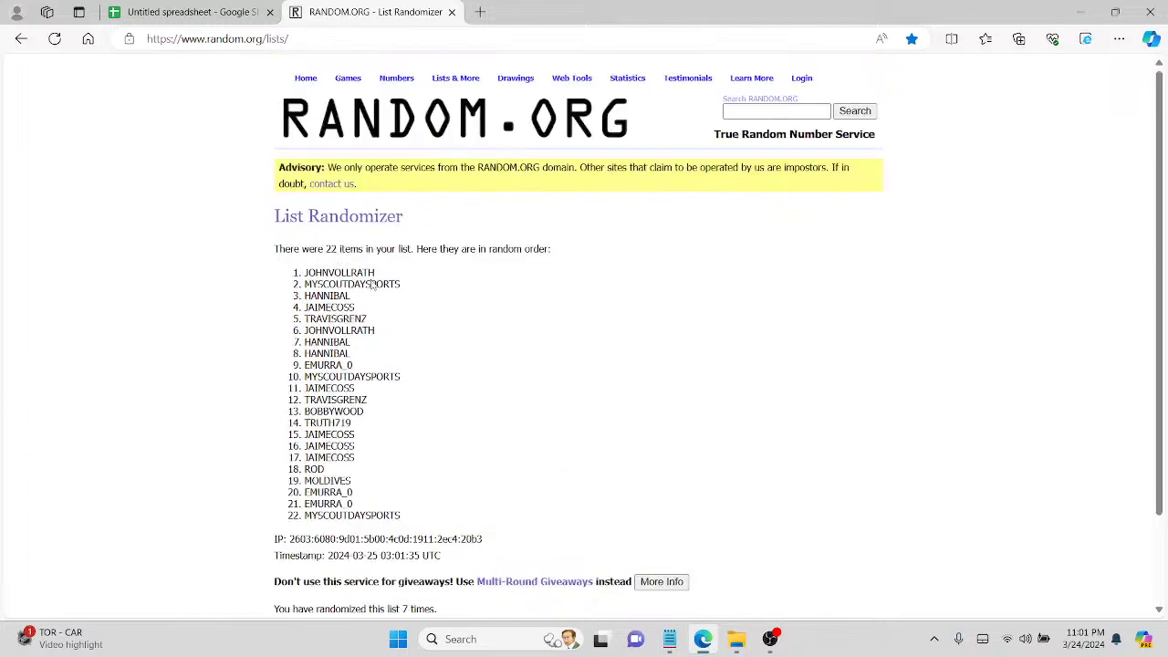
pyautogui.scroll(-2, 341, 288)
pyautogui.moveTo(301, 166); pyautogui.dragTo(465, 279)
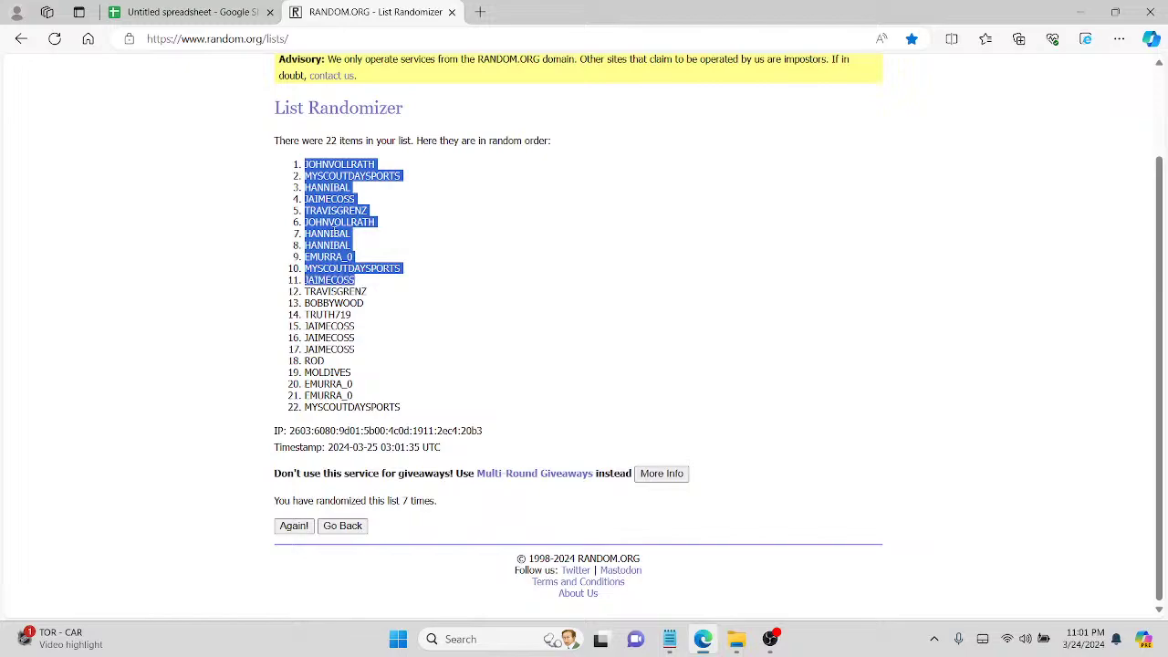
# Paste shuffled names 1–11 into B2:B12 and names 12–22 into D2:D12
pyautogui.click(128, 11)
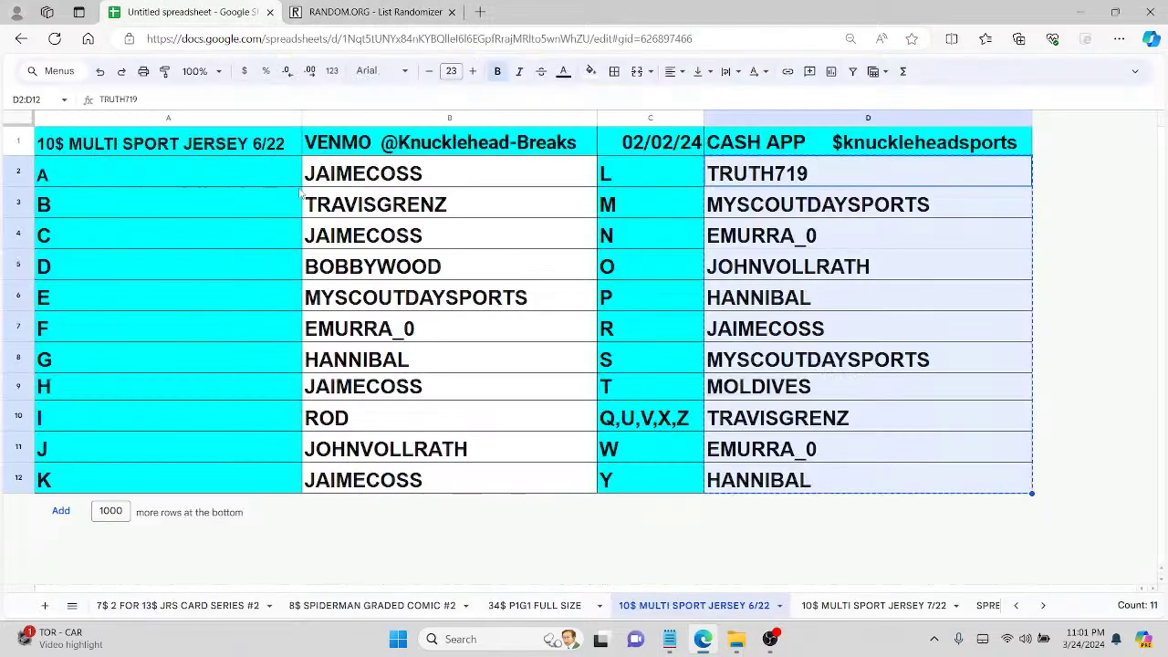
pyautogui.click(344, 171)
pyautogui.hotkey('ctrl', 'v')
pyautogui.hotkey('ctrl', 'Tab')
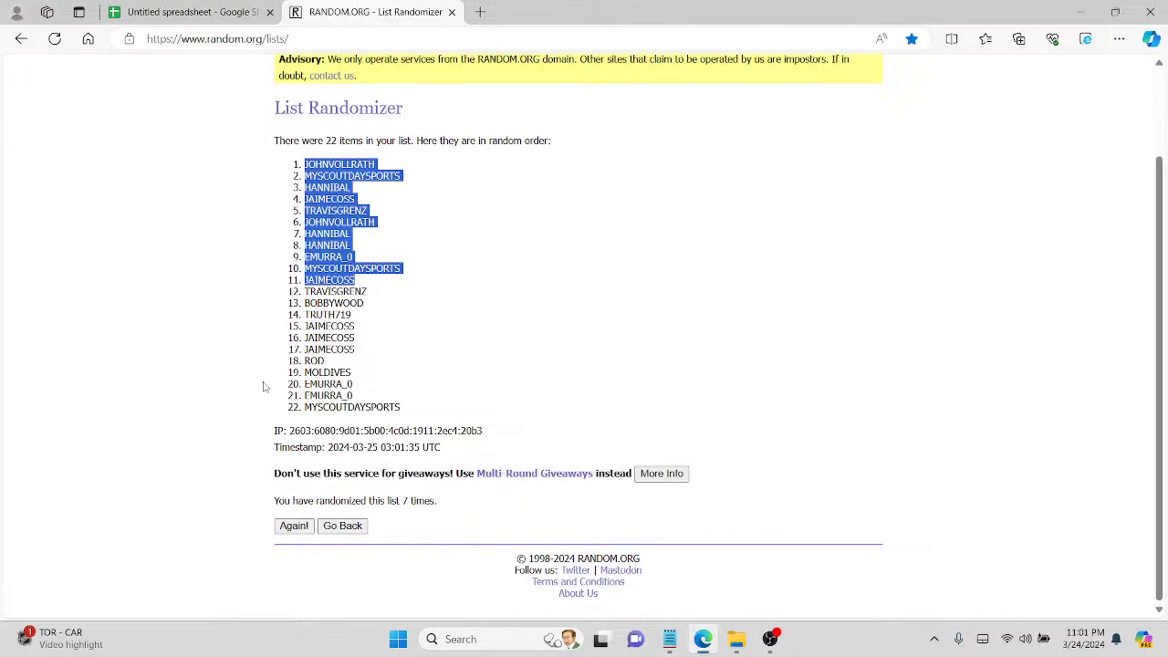
pyautogui.moveTo(293, 291); pyautogui.dragTo(478, 410)
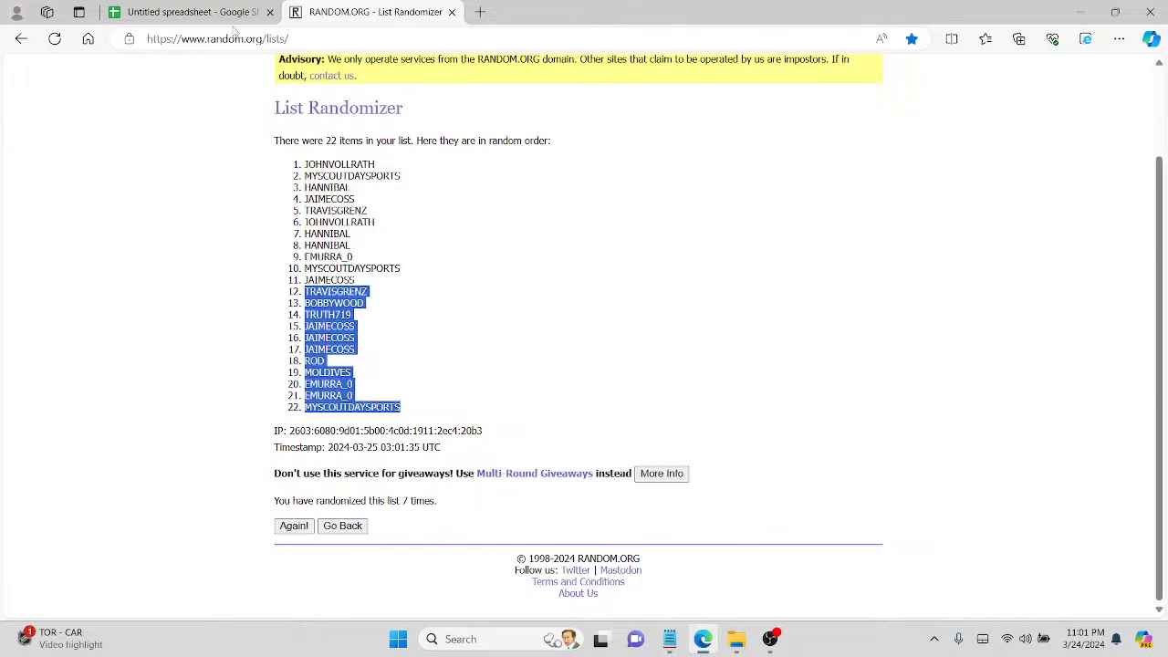
pyautogui.hotkey('ctrl', 'c')
pyautogui.hotkey('ctrl', 'Tab')
pyautogui.hotkey('ctrl', 'v')
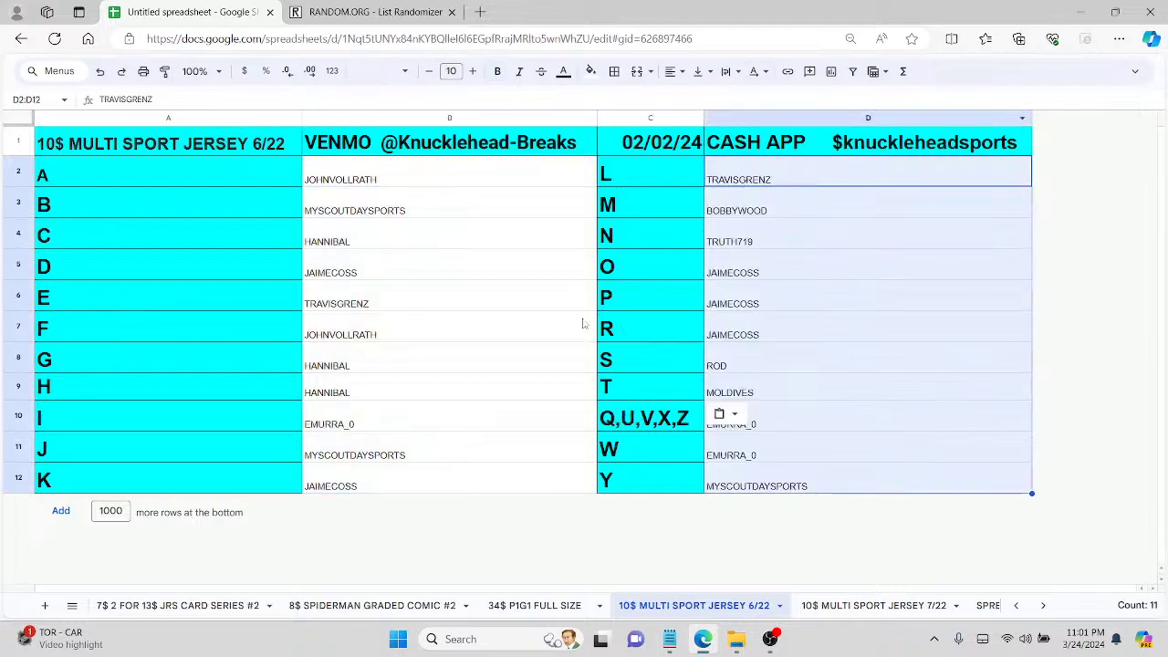
# Format B2:D12 as bold, size 22 text with all borders
pyautogui.moveTo(438, 178); pyautogui.dragTo(867, 479)
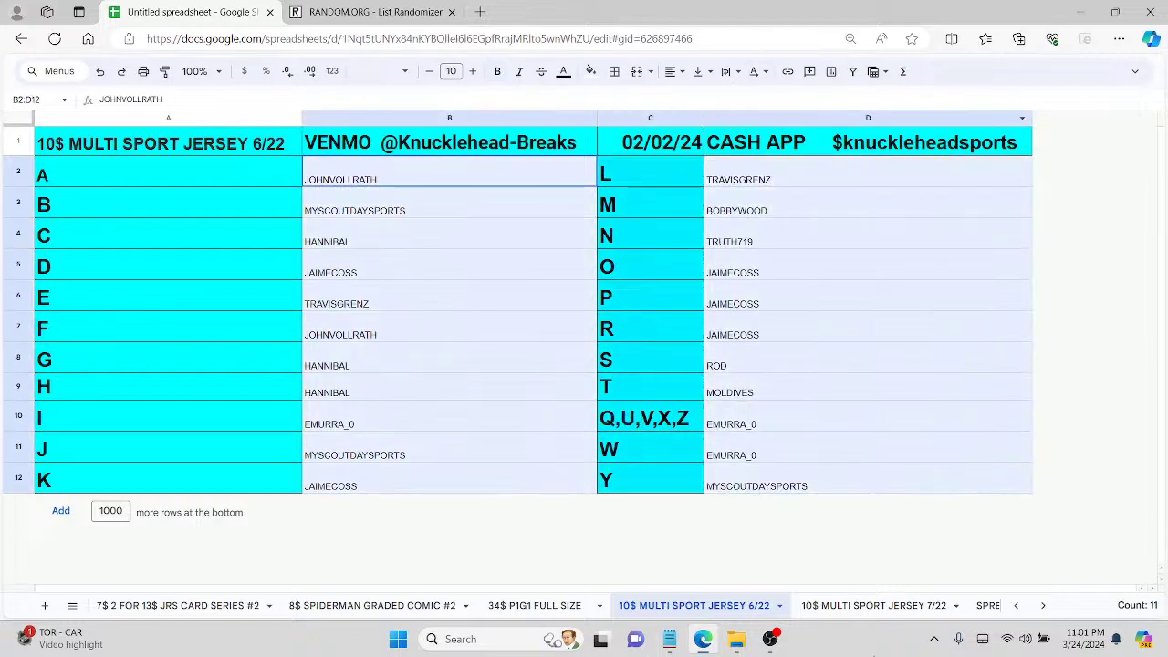
pyautogui.click(451, 71)
pyautogui.click(472, 71)
pyautogui.click(472, 71)
pyautogui.click(472, 71)
pyautogui.click(472, 71)
pyautogui.click(472, 72)
pyautogui.click(471, 71)
pyautogui.click(472, 71)
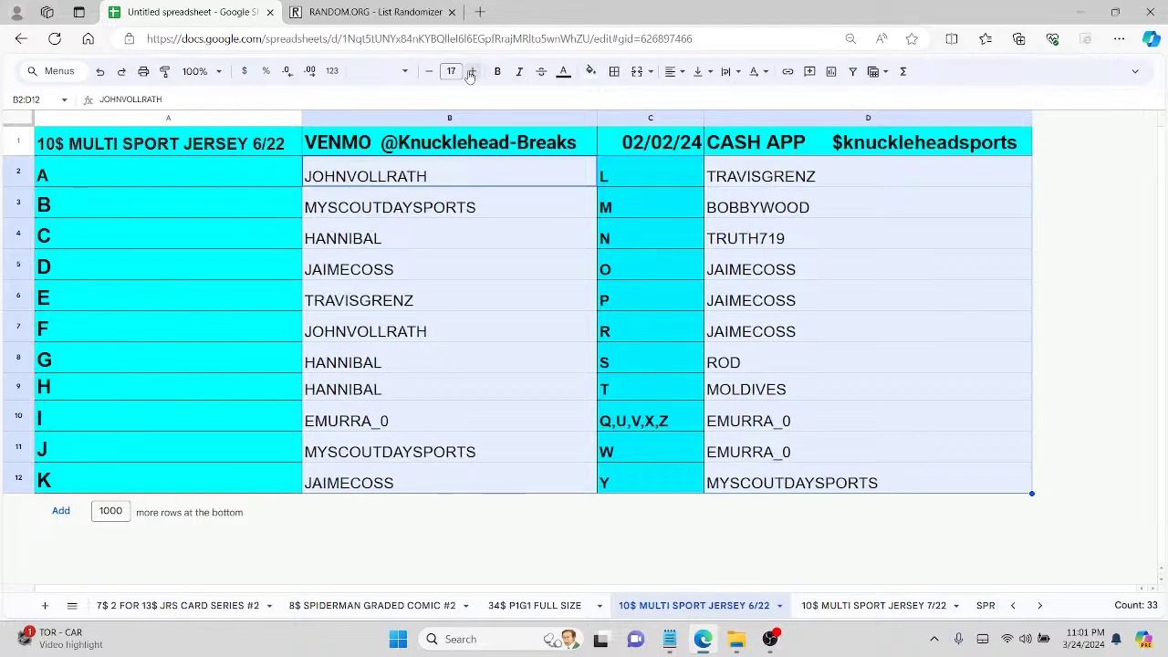
pyautogui.click(472, 71)
pyautogui.click(472, 72)
pyautogui.click(498, 72)
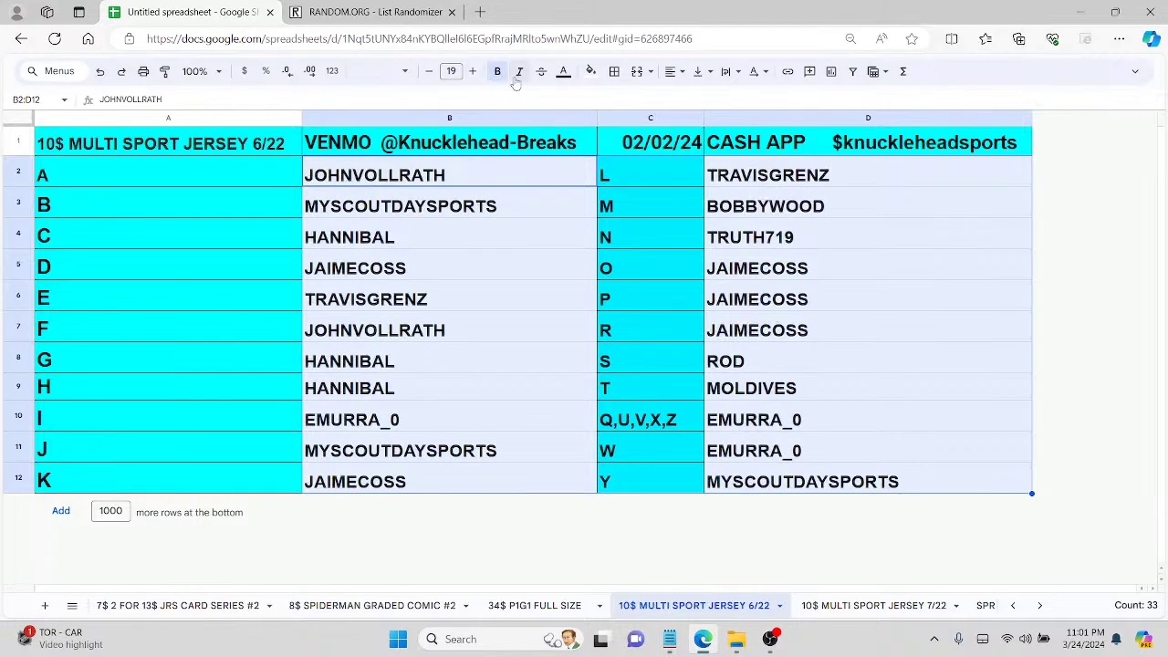
pyautogui.click(613, 71)
pyautogui.click(620, 102)
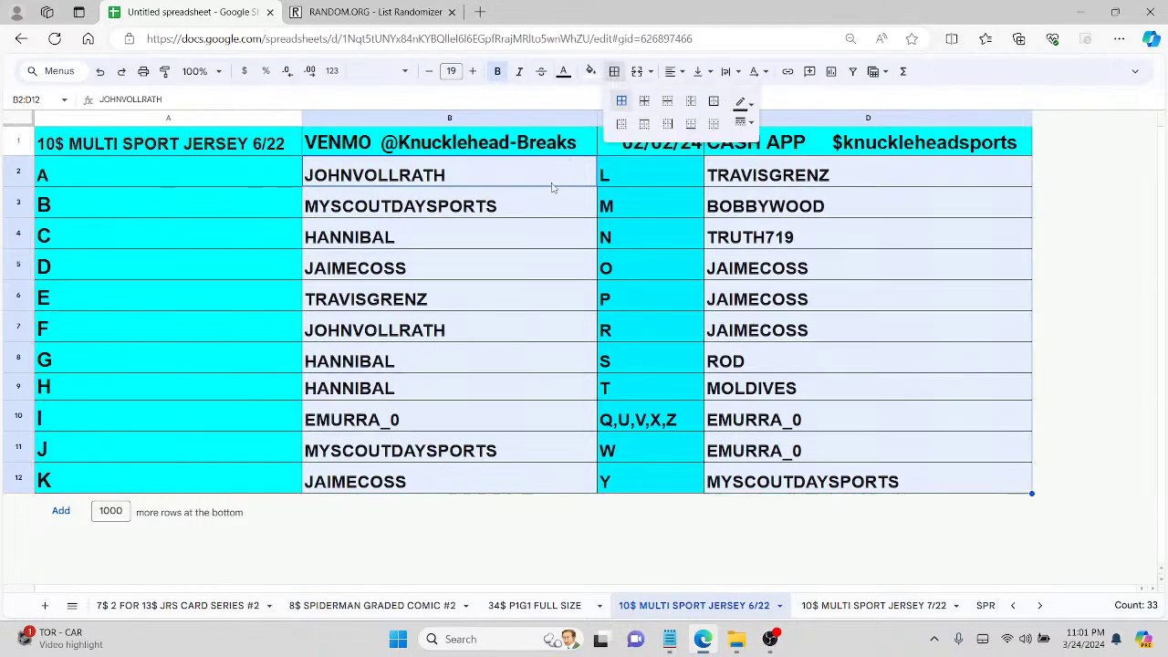
pyautogui.click(471, 72)
pyautogui.click(472, 72)
pyautogui.click(472, 71)
pyautogui.click(448, 173)
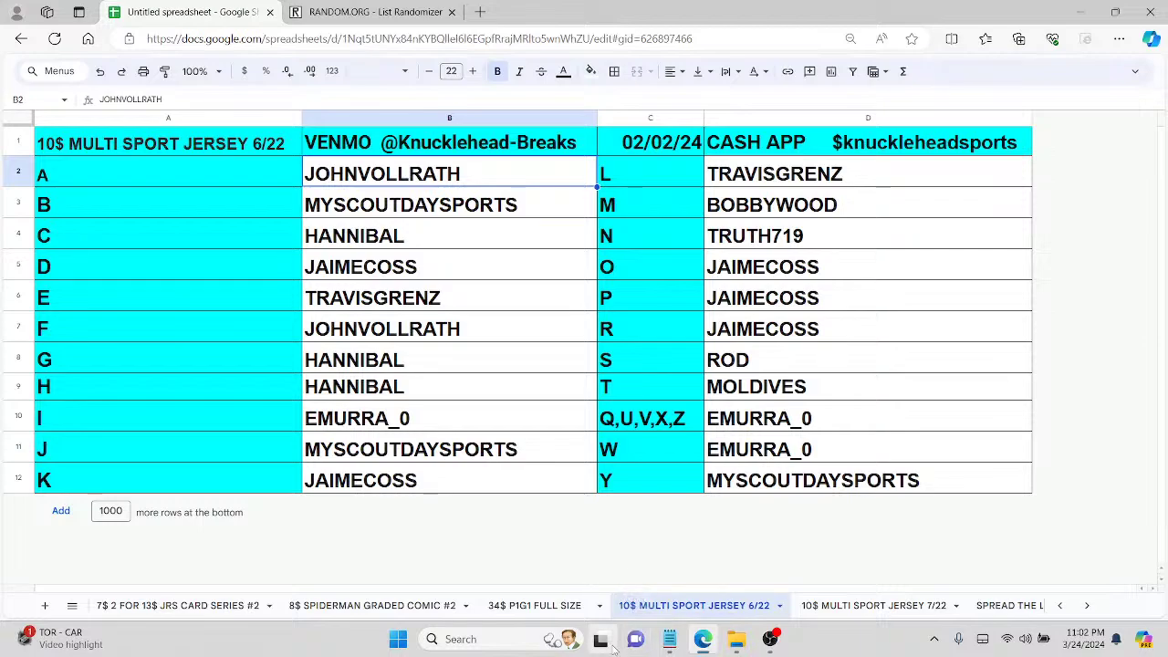
pyautogui.moveTo(612, 647)
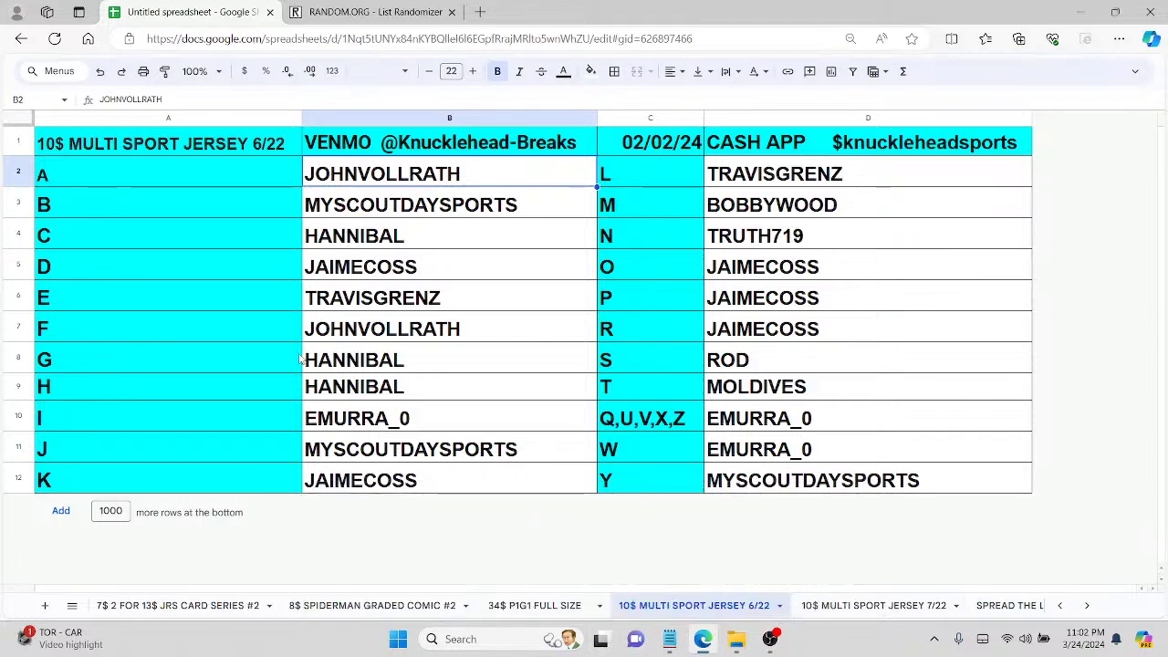
# Bring Notepad forward and remove a line break from the number list
pyautogui.click(739, 640)
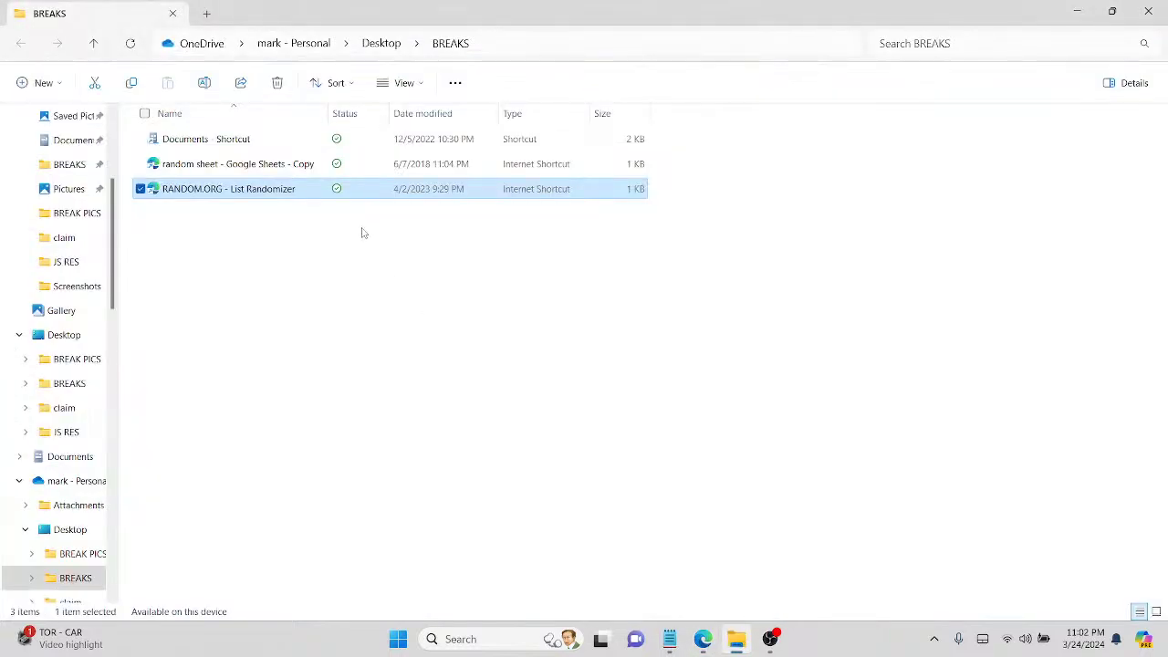
pyautogui.hotkey('alt', 'Tab')
pyautogui.click(374, 12)
pyautogui.click(669, 639)
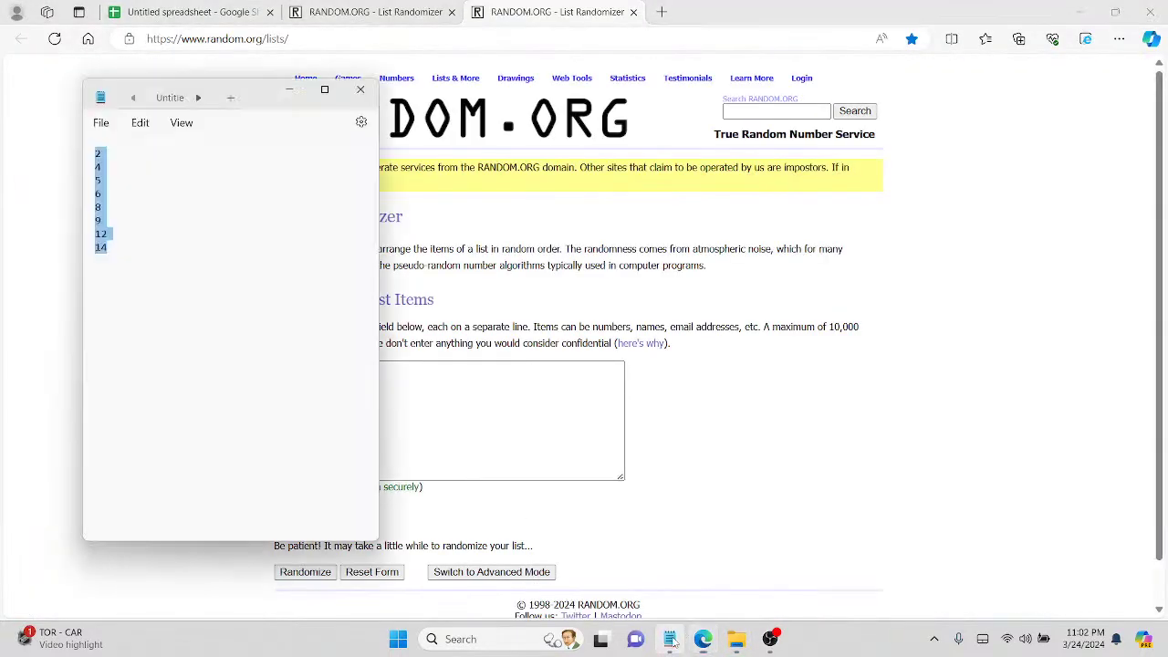
pyautogui.click(129, 194)
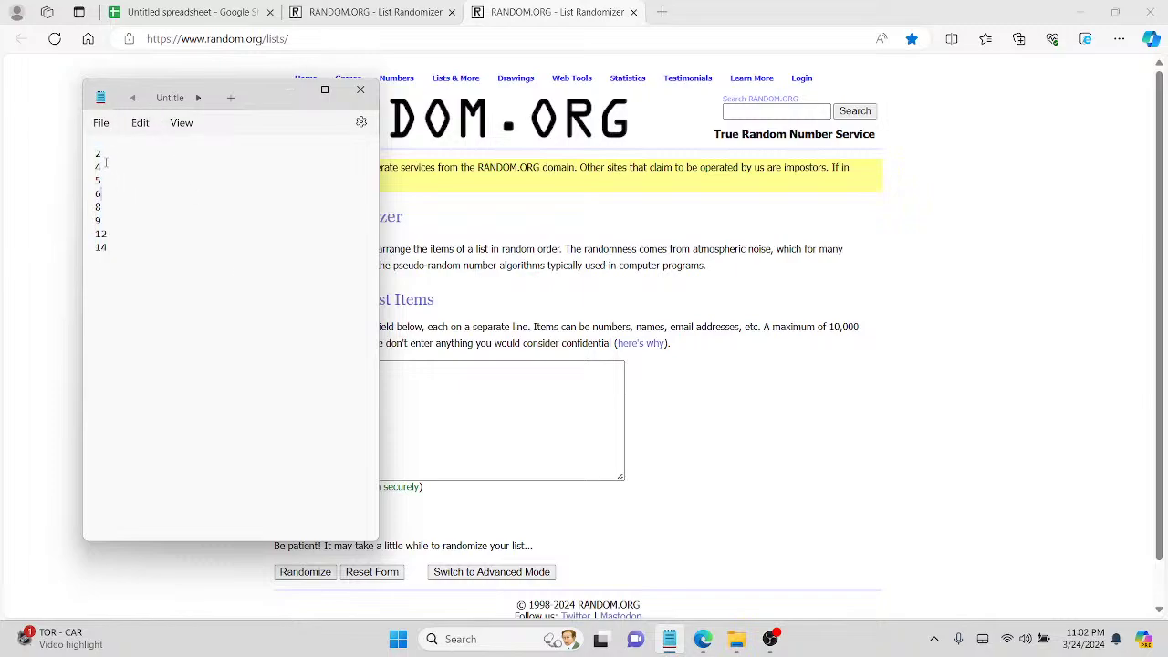
pyautogui.click(106, 155)
pyautogui.press('Delete')
# Open the JERSEY SERIES text file in Notepad
pyautogui.click(101, 123)
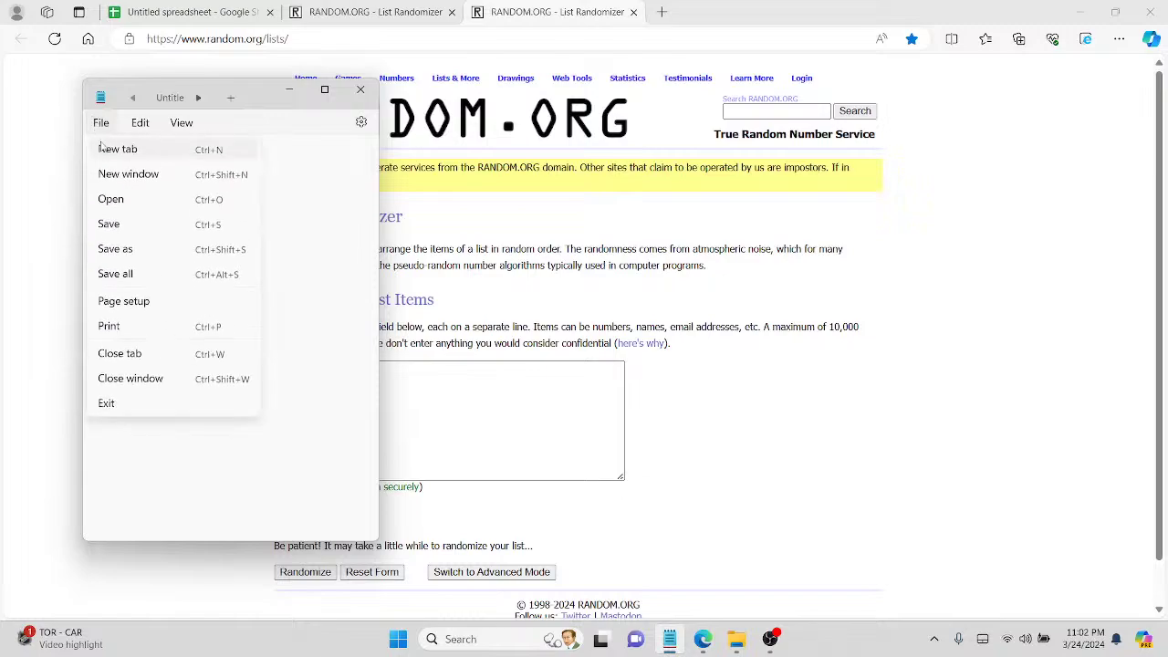
pyautogui.click(107, 219)
pyautogui.click(99, 122)
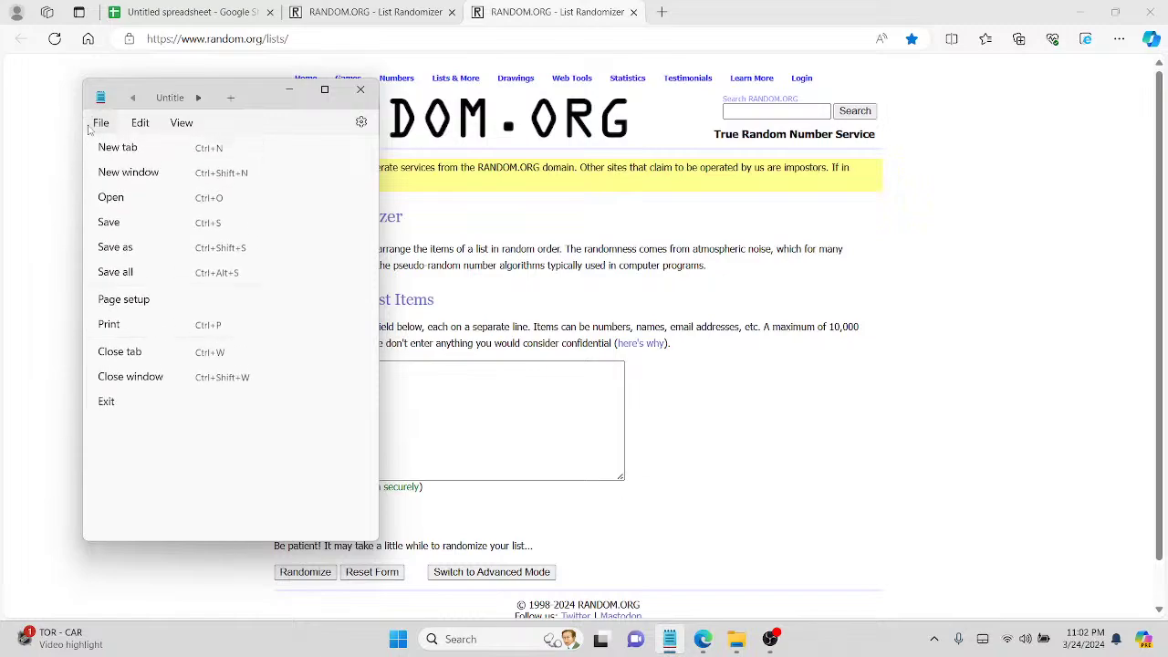
pyautogui.click(110, 195)
pyautogui.scroll(-5, 314, 236)
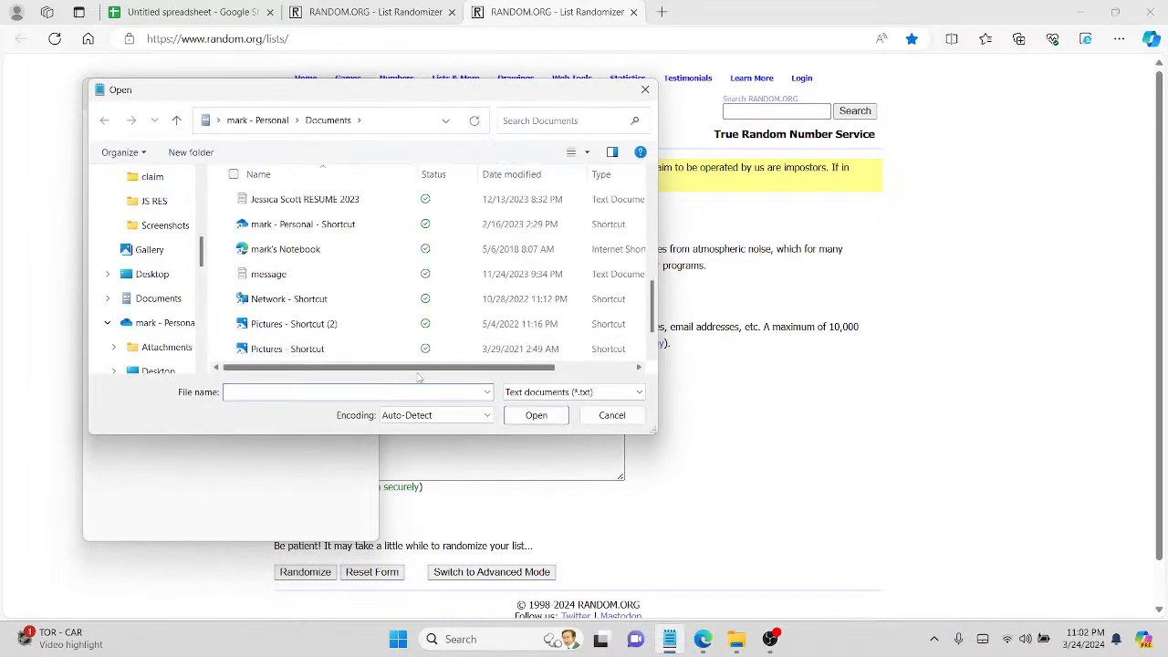
pyautogui.scroll(1, 319, 239)
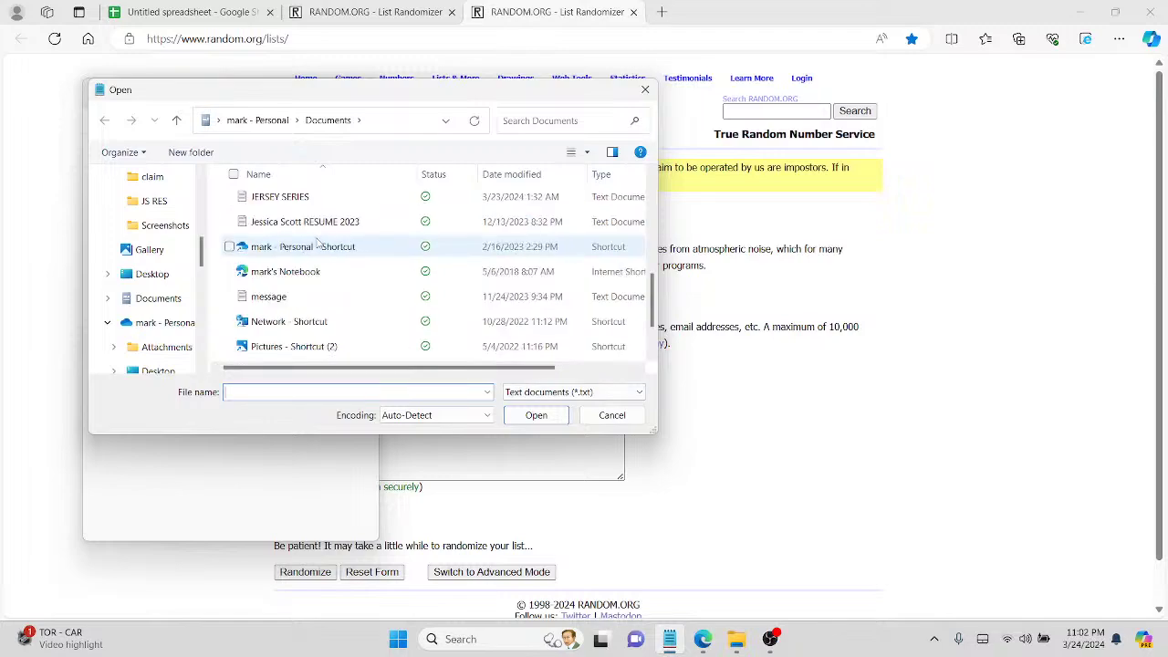
pyautogui.scroll(1, 318, 239)
pyautogui.click(306, 271)
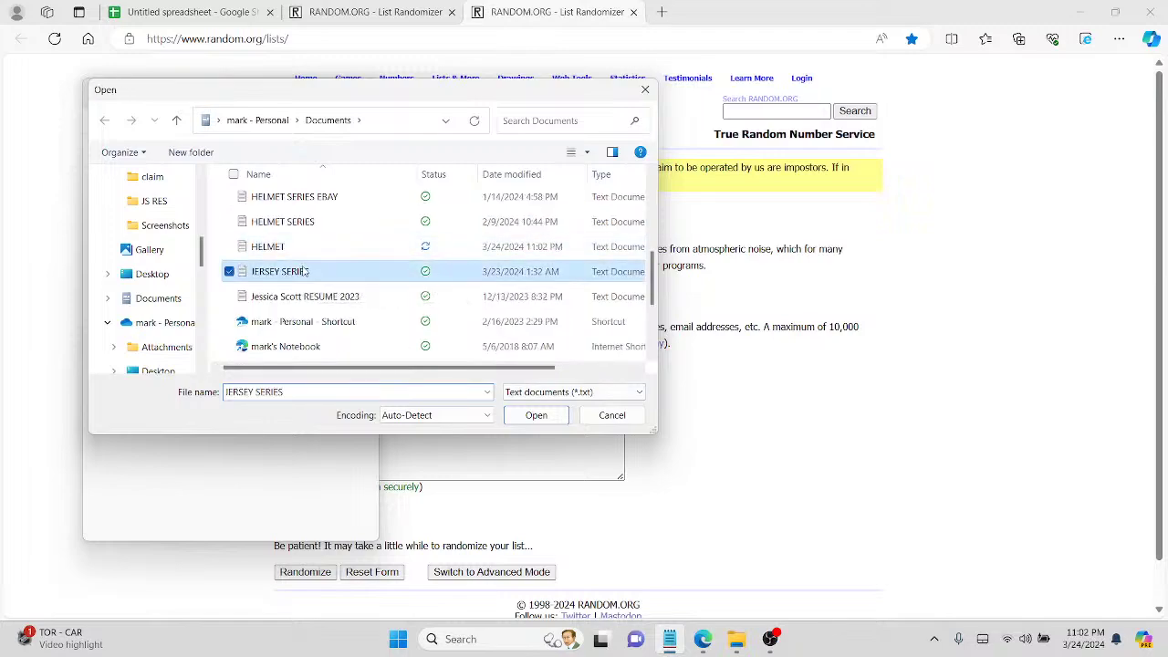
pyautogui.doubleClick(307, 271)
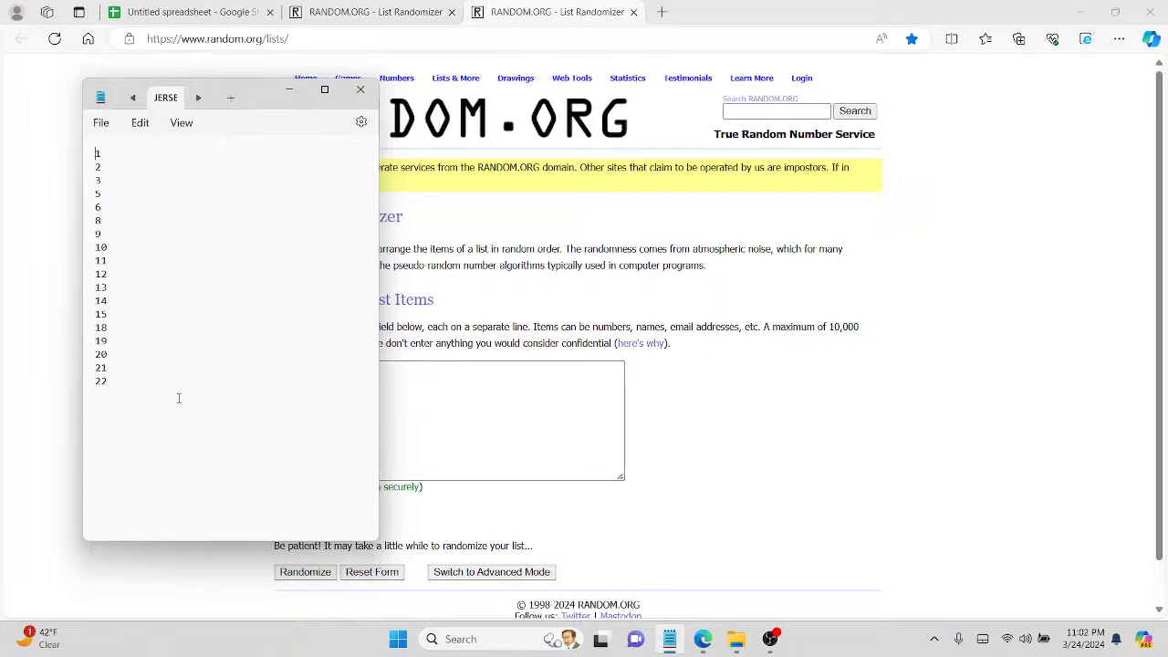
# Cut slot numbers 1–22 from Notepad into the List Randomizer's items field
pyautogui.moveTo(172, 432); pyautogui.dragTo(48, 102)
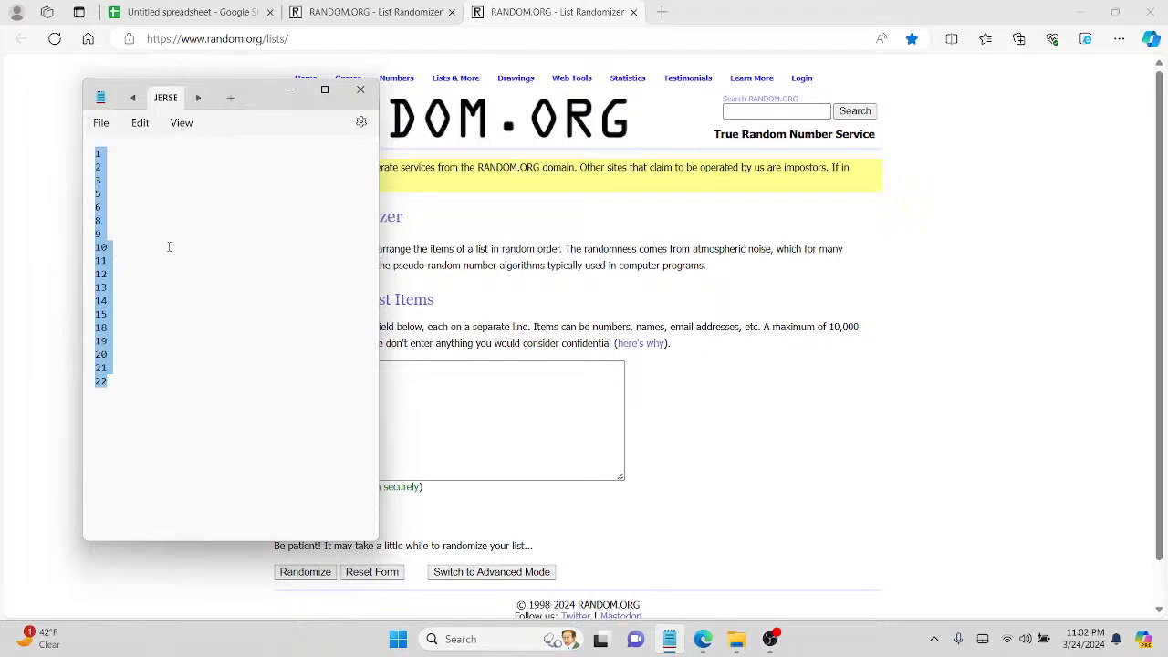
pyautogui.hotkey('ctrl', 'x')
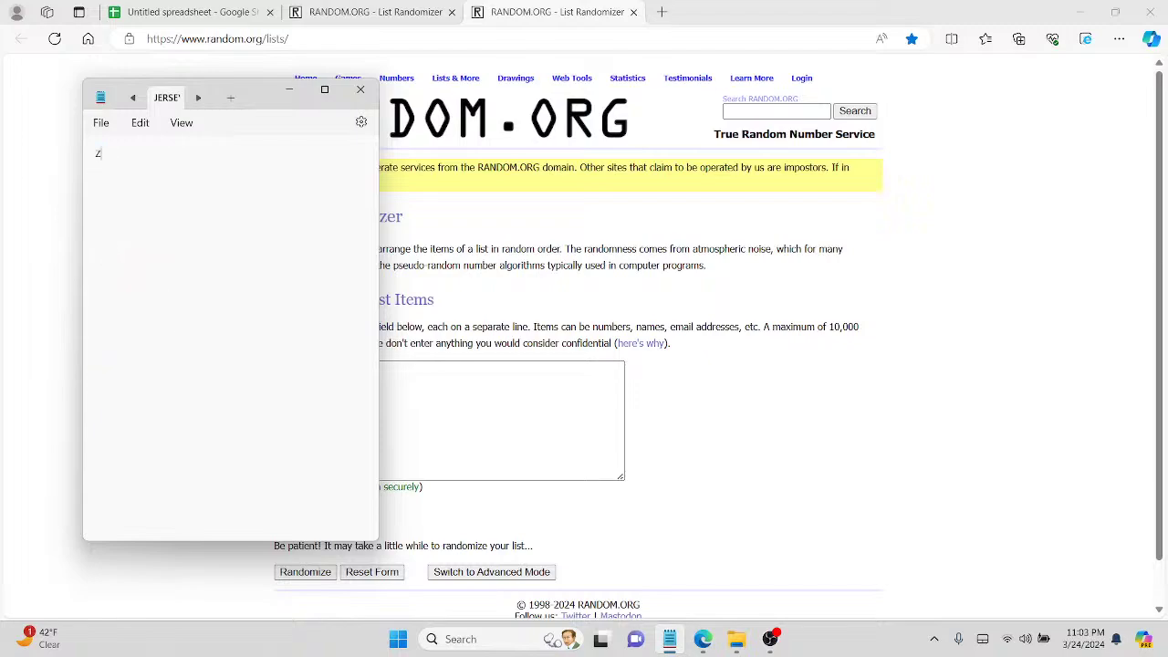
pyautogui.click(101, 123)
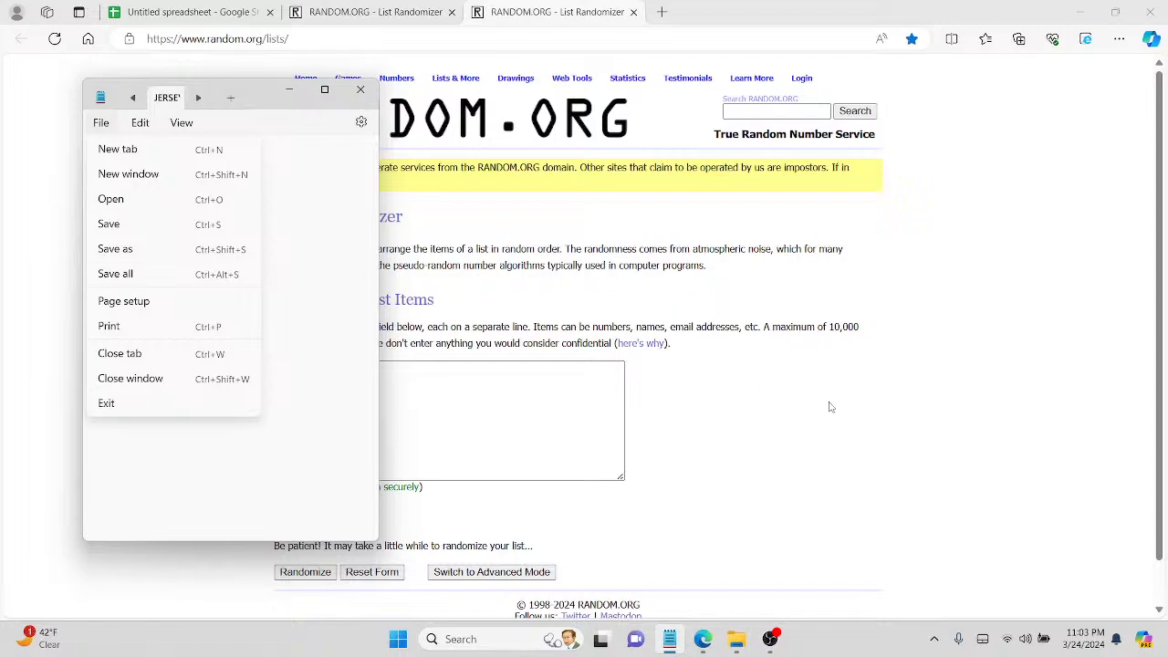
pyautogui.click(829, 408)
pyautogui.click(503, 401)
pyautogui.hotkey('ctrl', 'v')
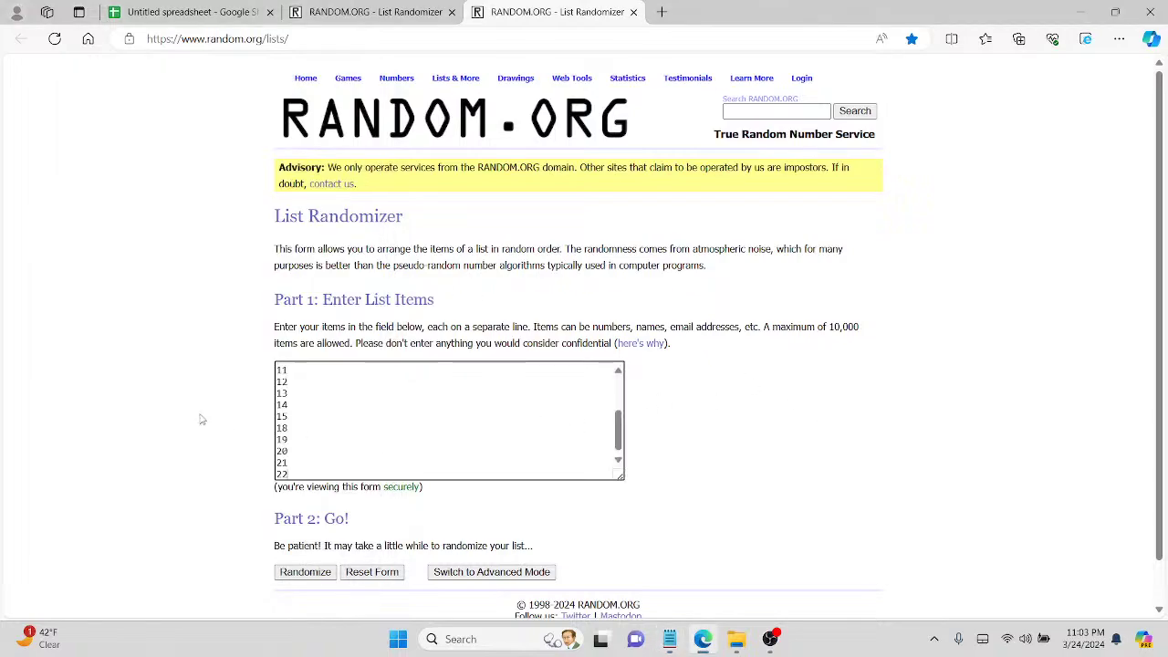
pyautogui.scroll(-1, 210, 429)
# Randomize the slot numbers seven times and select the top result, 22
pyautogui.click(289, 525)
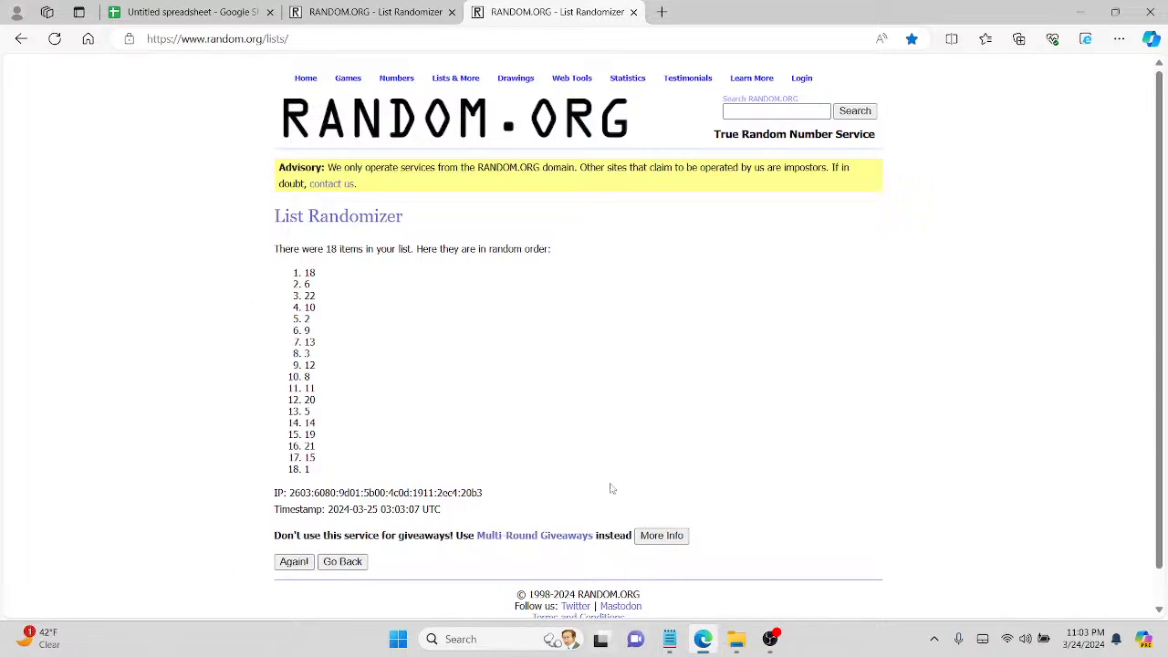
pyautogui.click(286, 561)
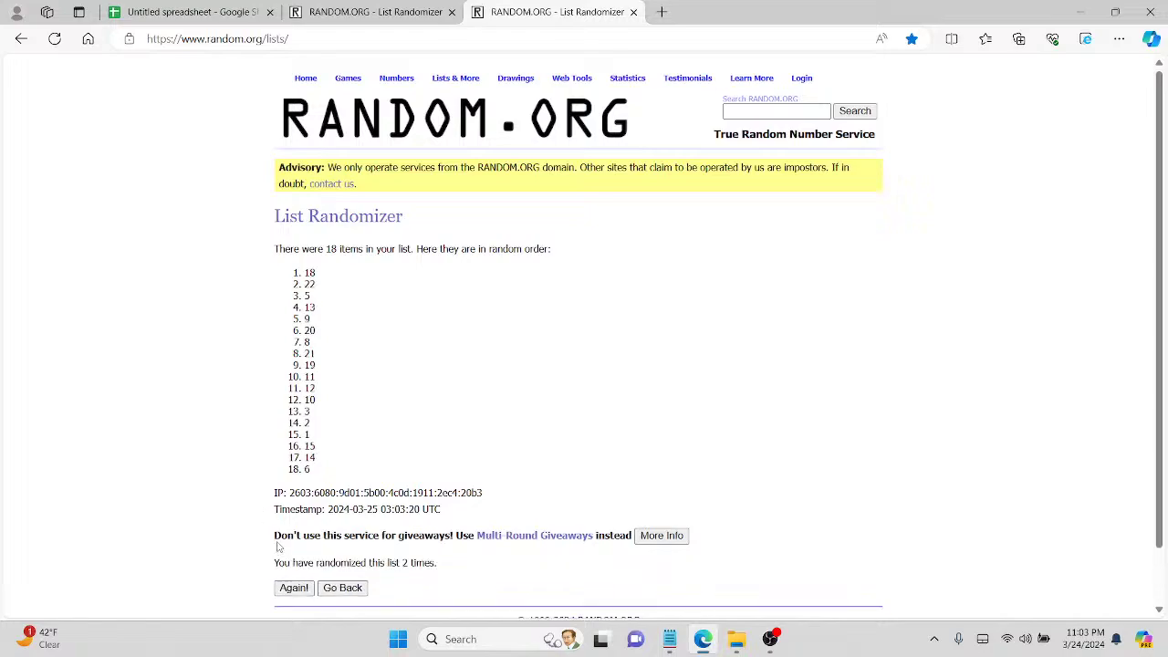
pyautogui.scroll(-1, 262, 501)
pyautogui.click(287, 525)
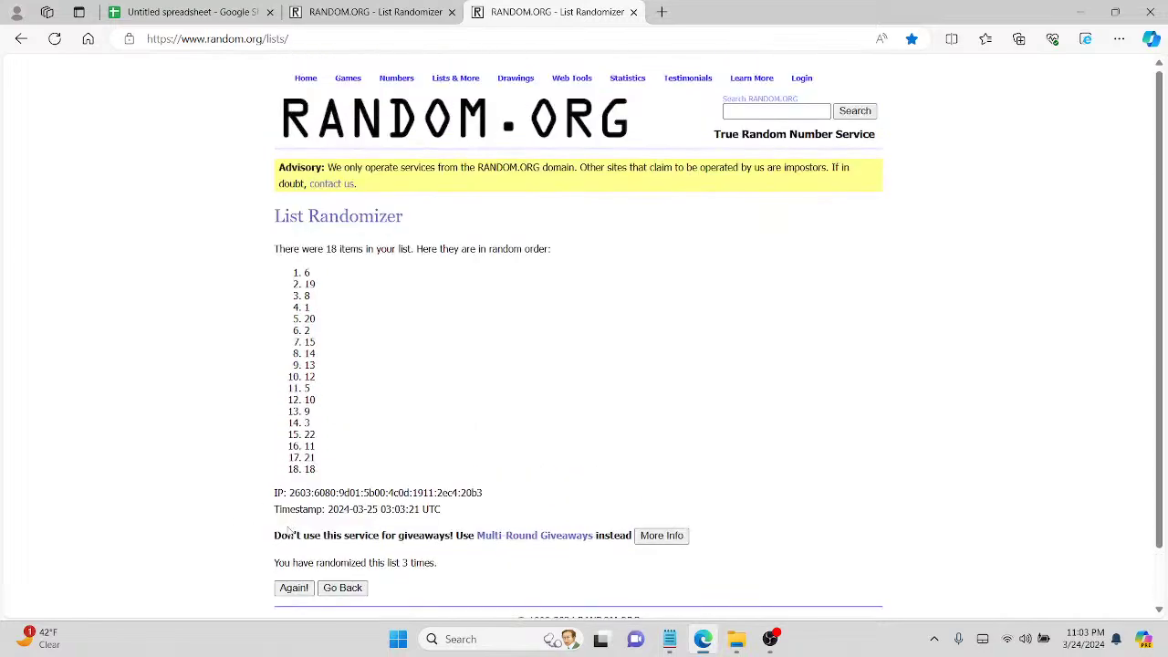
pyautogui.click(294, 589)
pyautogui.scroll(-1, 273, 567)
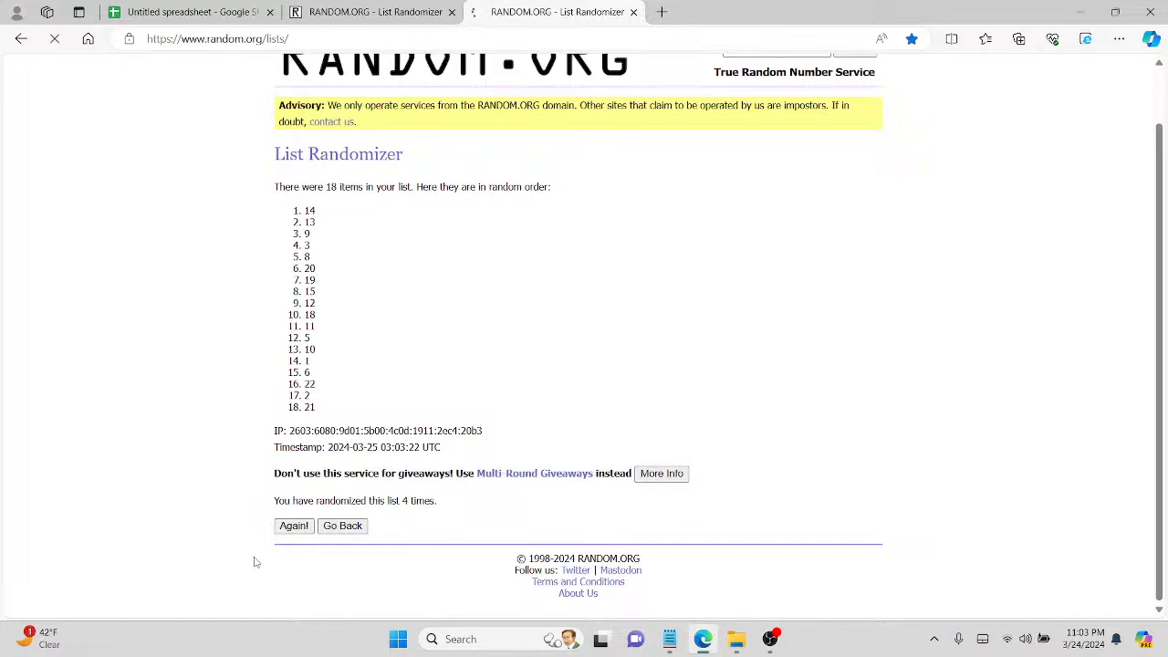
pyautogui.click(290, 529)
pyautogui.click(293, 589)
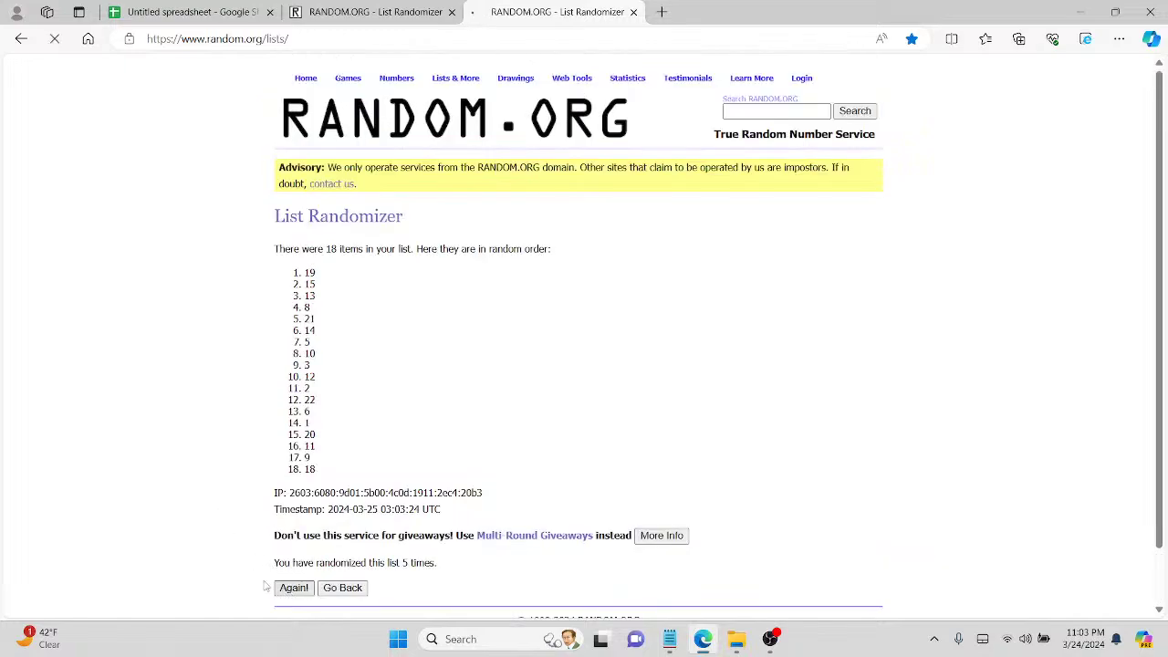
pyautogui.scroll(-1, 294, 589)
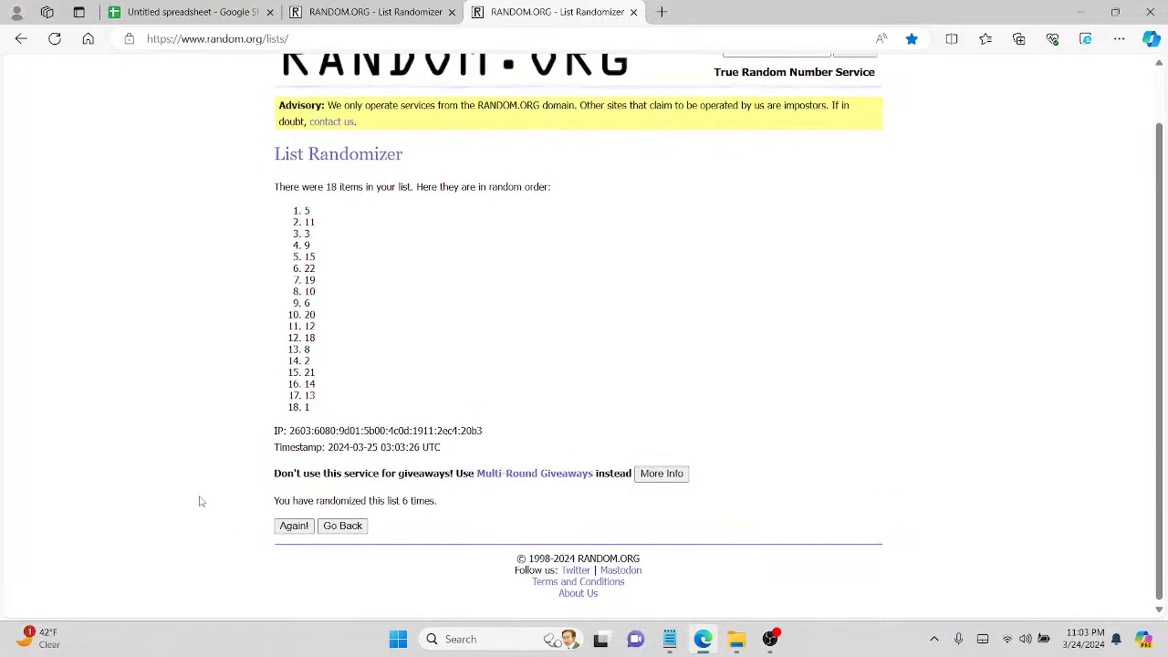
pyautogui.click(294, 527)
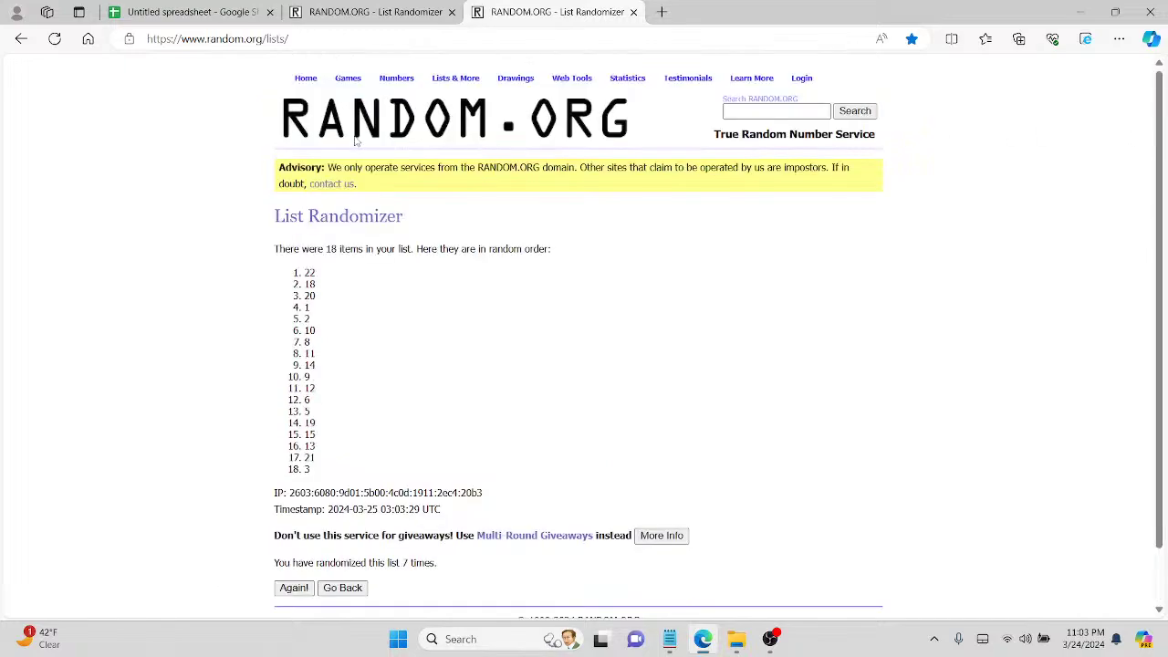
pyautogui.doubleClick(309, 272)
# Paste the slot list back into the JERSEY notes, delete 22, and save the file
pyautogui.click(633, 12)
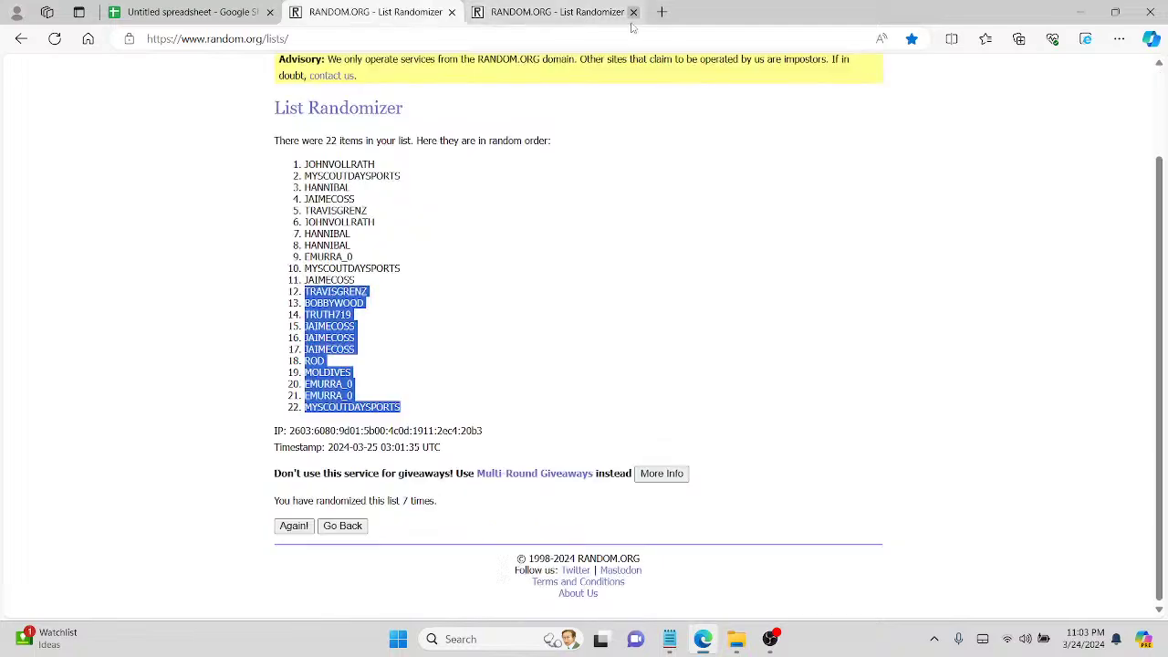
pyautogui.click(669, 639)
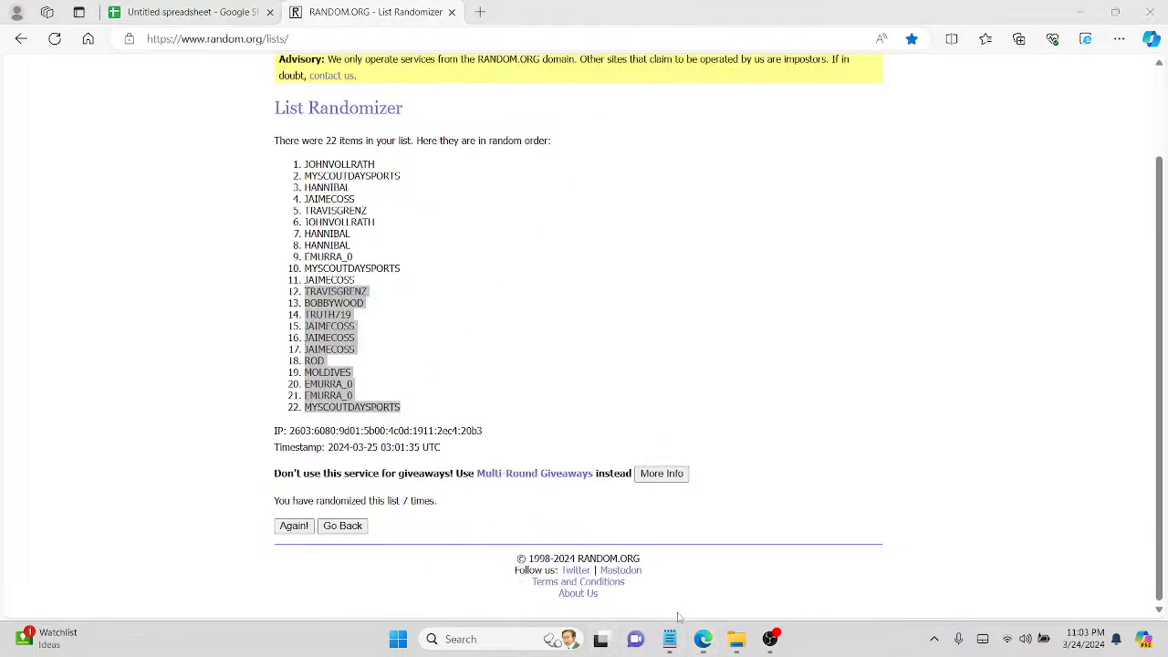
pyautogui.moveTo(102, 152); pyautogui.dragTo(48, 165)
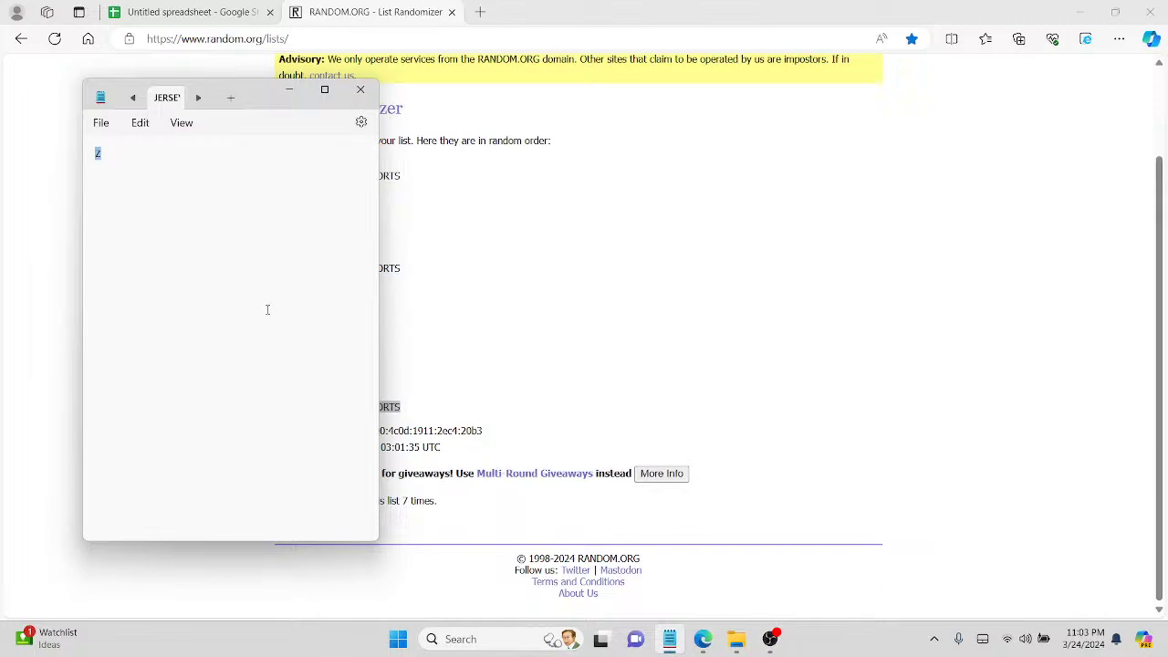
pyautogui.hotkey('ctrl', 'v')
pyautogui.moveTo(108, 380); pyautogui.dragTo(88, 385)
pyautogui.press('BackSpace')
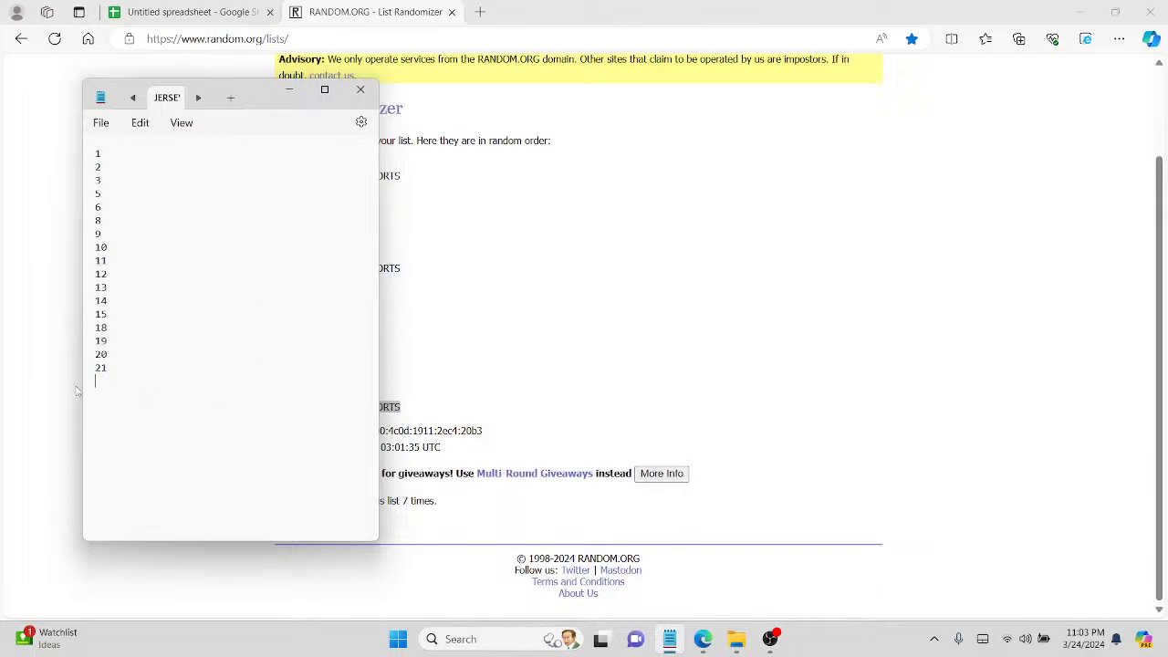
pyautogui.click(103, 123)
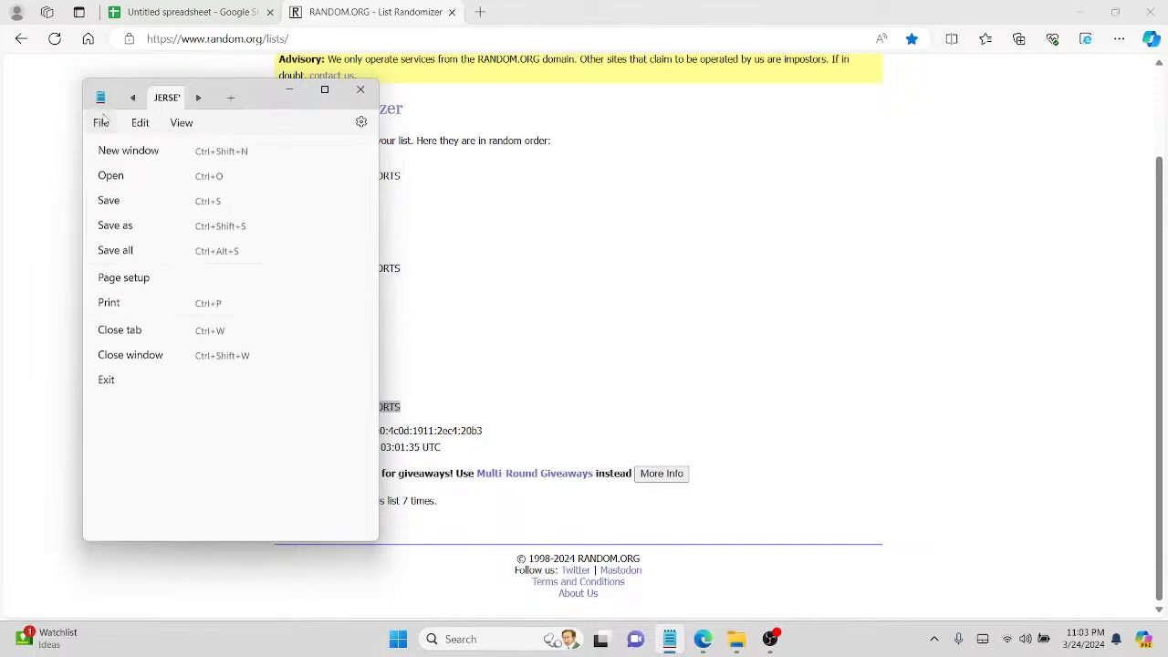
pyautogui.click(135, 225)
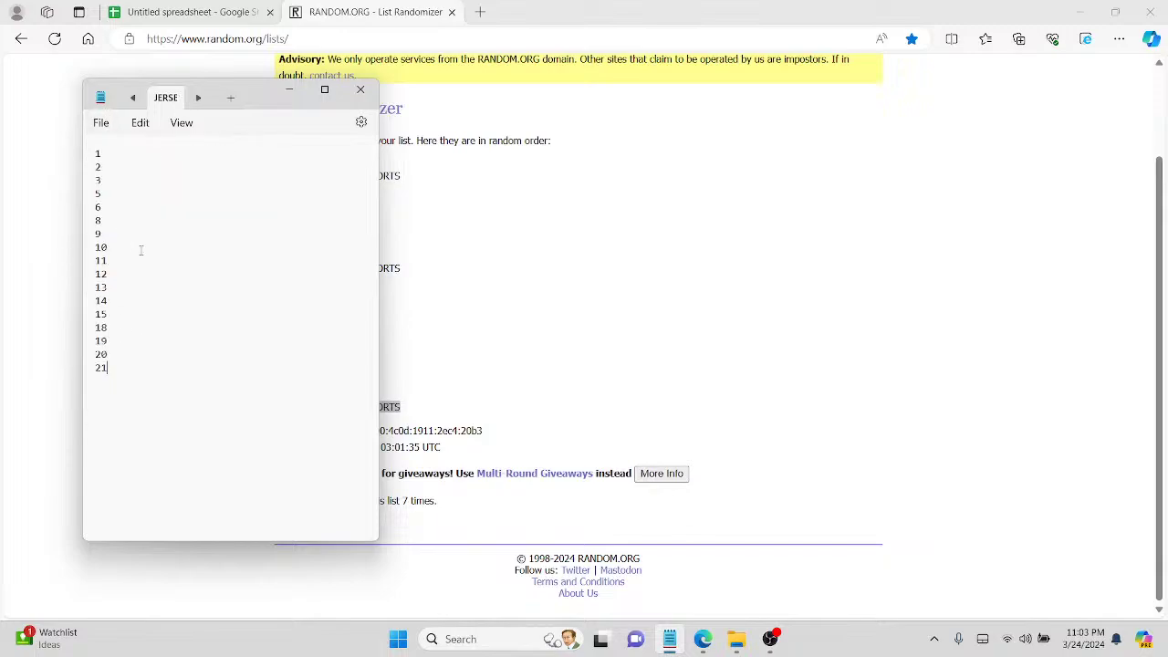
# Close Notepad and the RANDOM.ORG tab, then switch the stream to the full-screen webcam
pyautogui.click(362, 90)
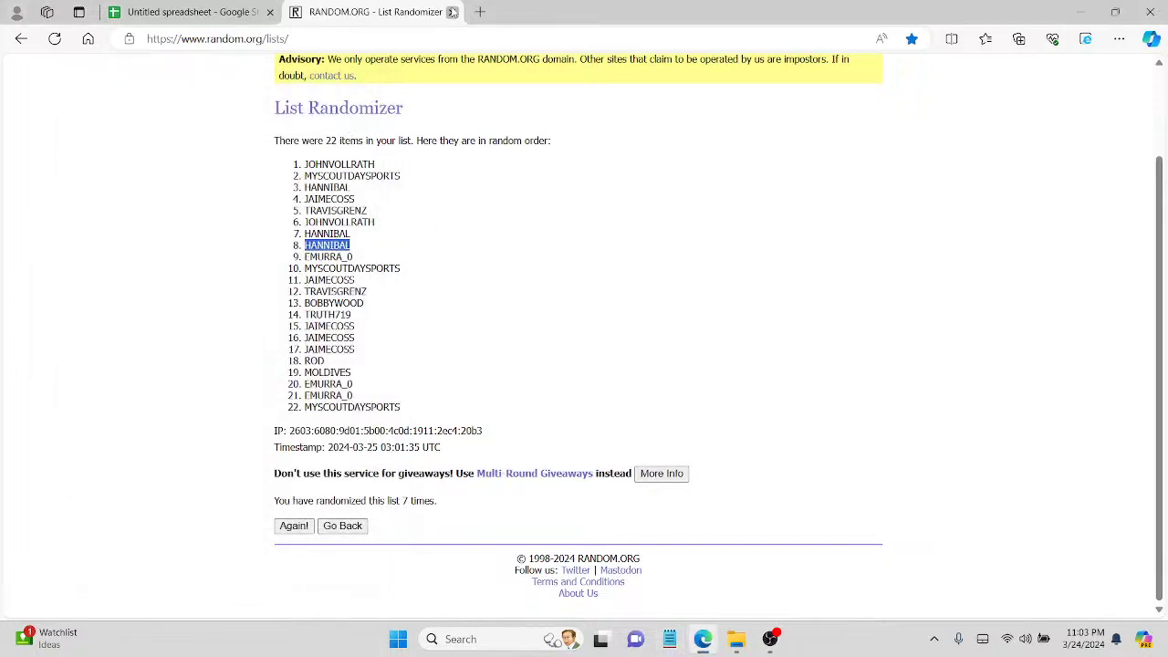
pyautogui.click(452, 11)
pyautogui.click(769, 639)
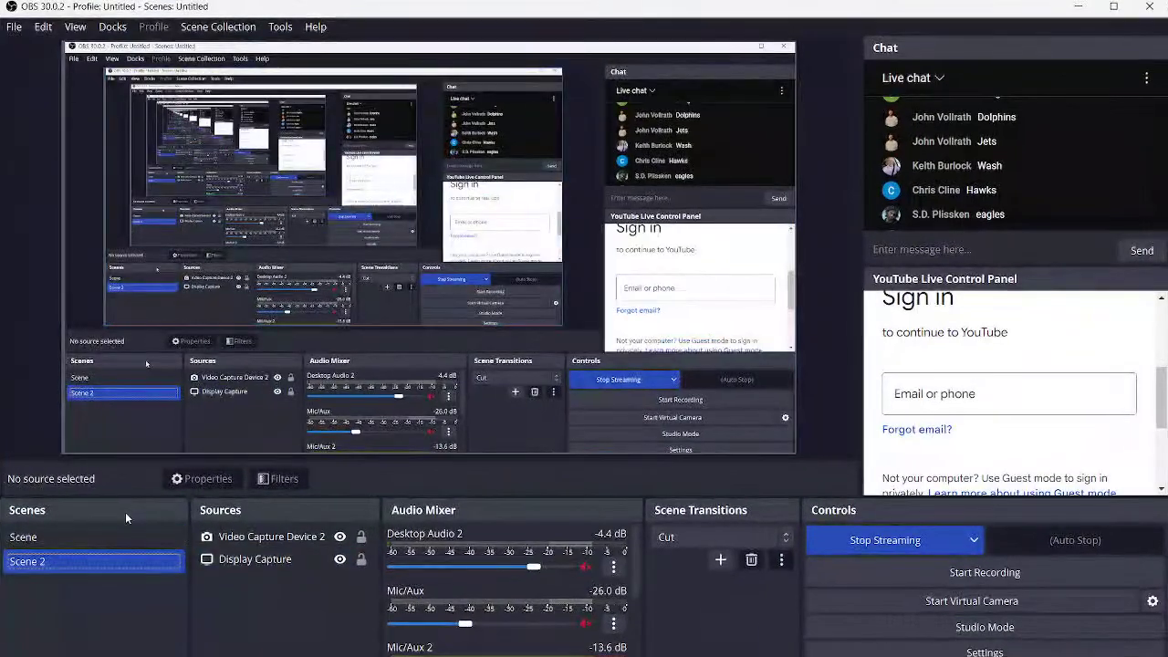
pyautogui.click(125, 527)
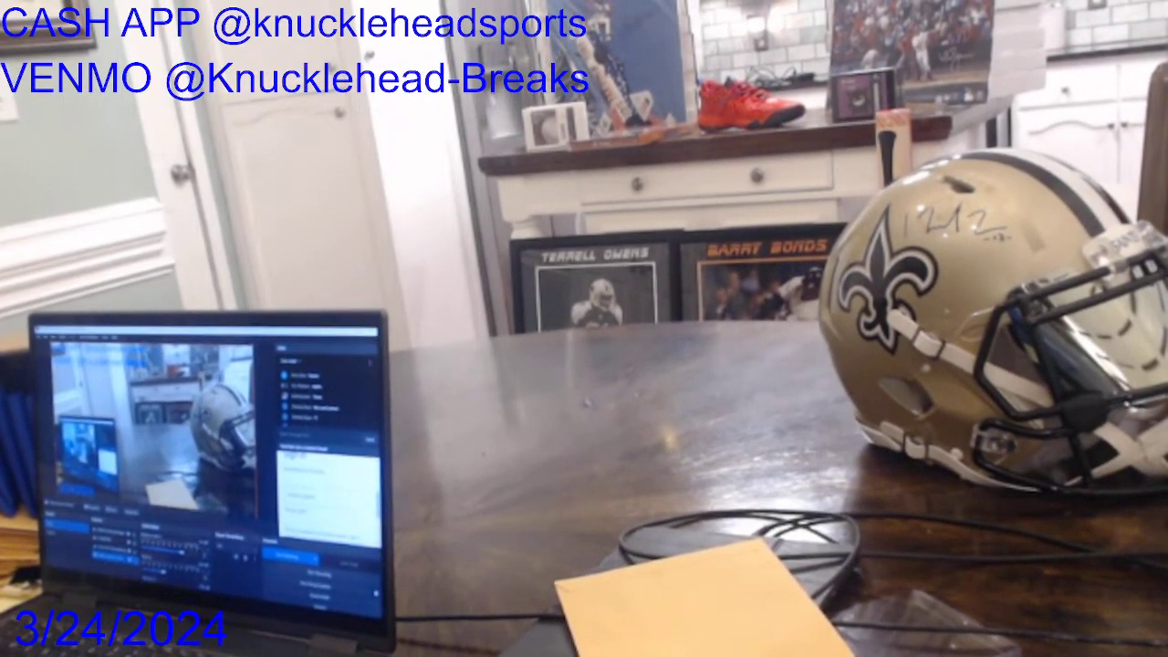
# Switch the stream from the webcam back to Scene 2's desktop capture
pyautogui.click(9, 564)
# Delete the 10$ MULTI SPORT JERSEY 6/22 sheet
pyautogui.click(1079, 6)
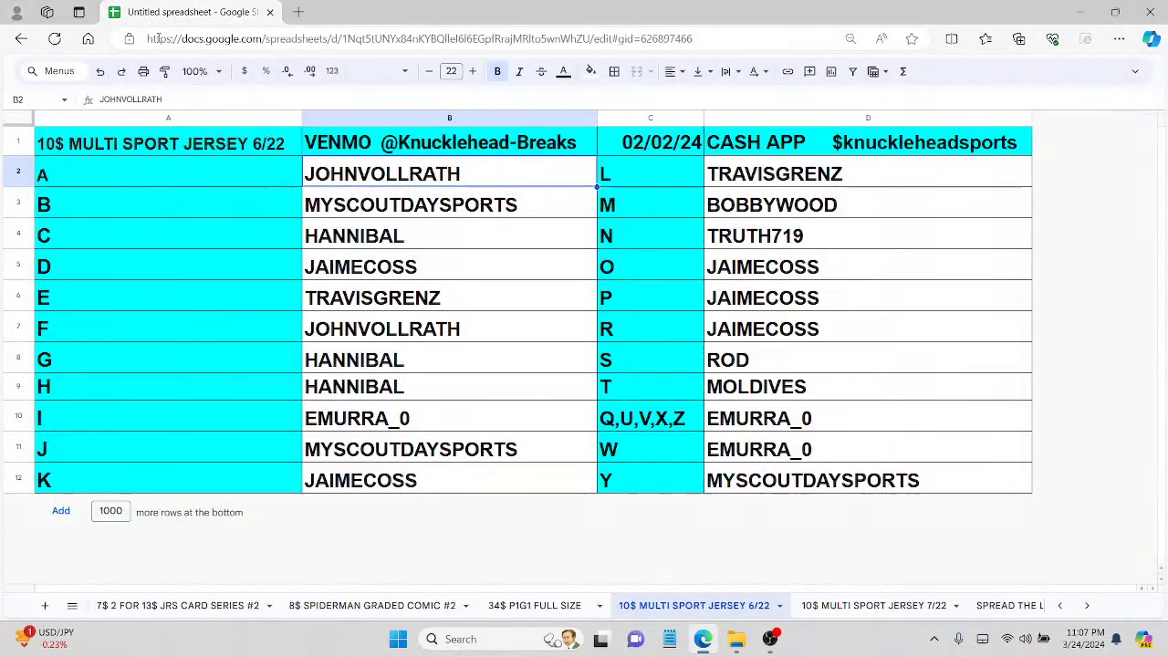
pyautogui.click(397, 336)
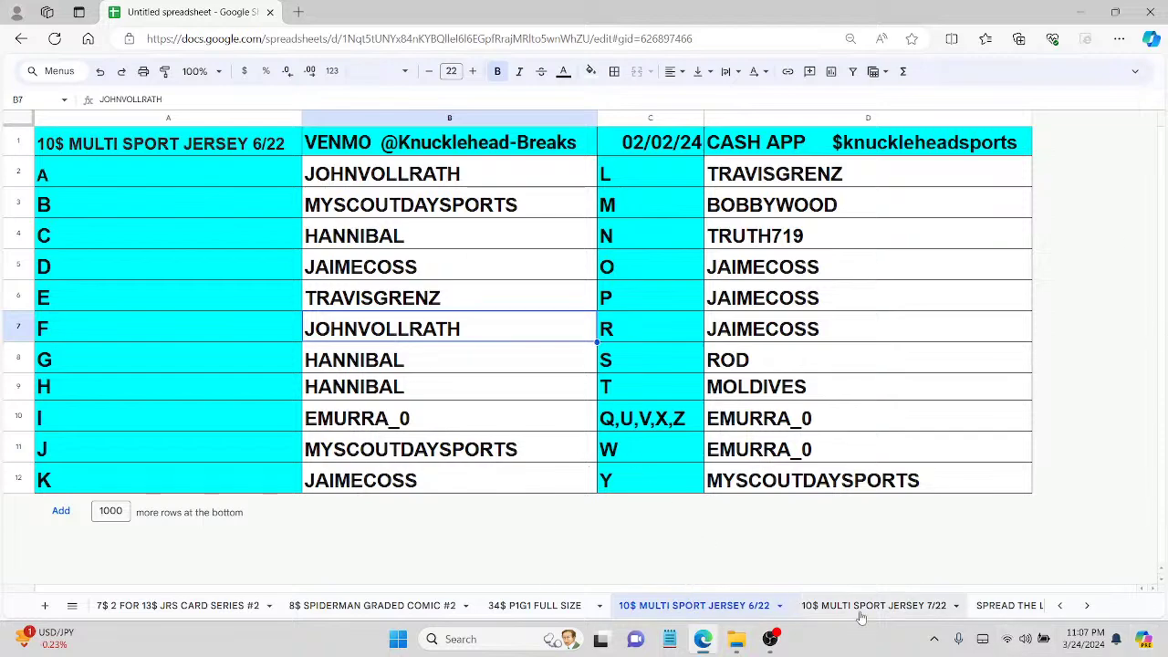
pyautogui.rightClick(735, 608)
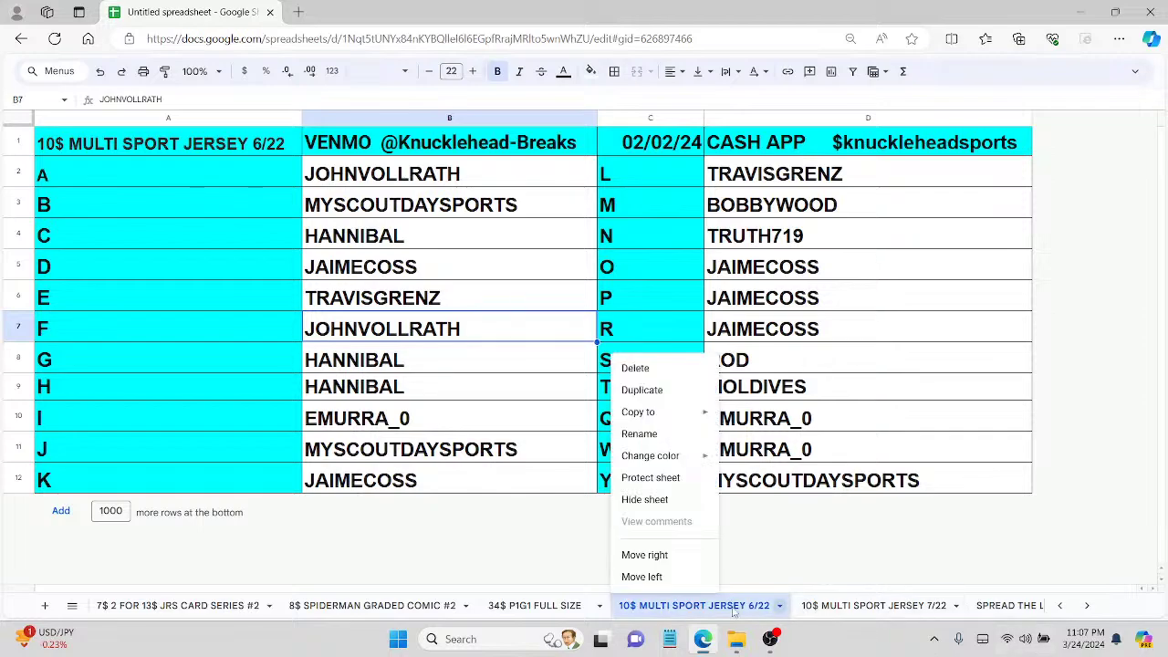
pyautogui.click(673, 369)
pyautogui.click(735, 367)
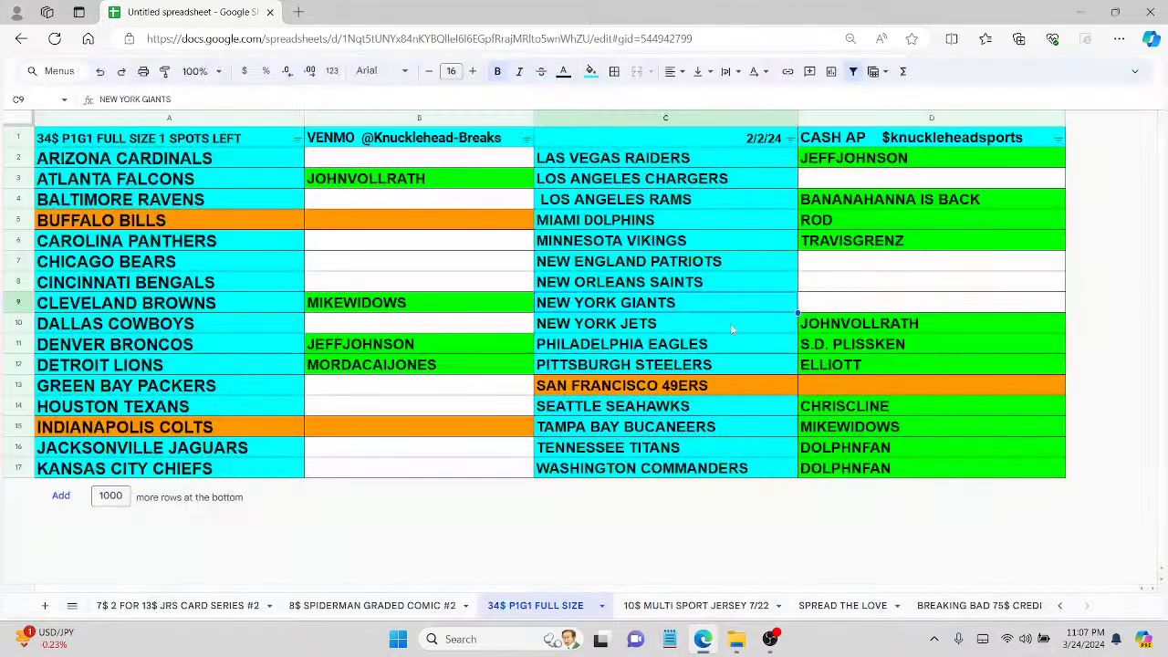
# Copy the buyer names in B2:B12 of the 8$ SPIDERMAN GRADED COMIC #2 sheet
pyautogui.click(730, 606)
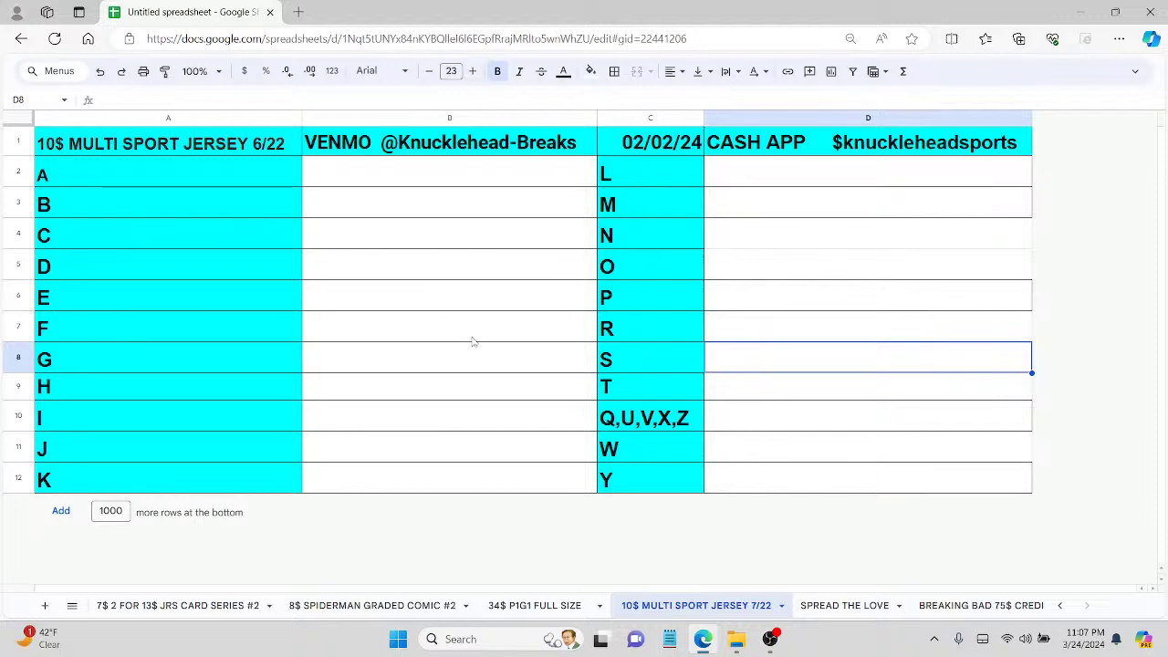
pyautogui.click(533, 606)
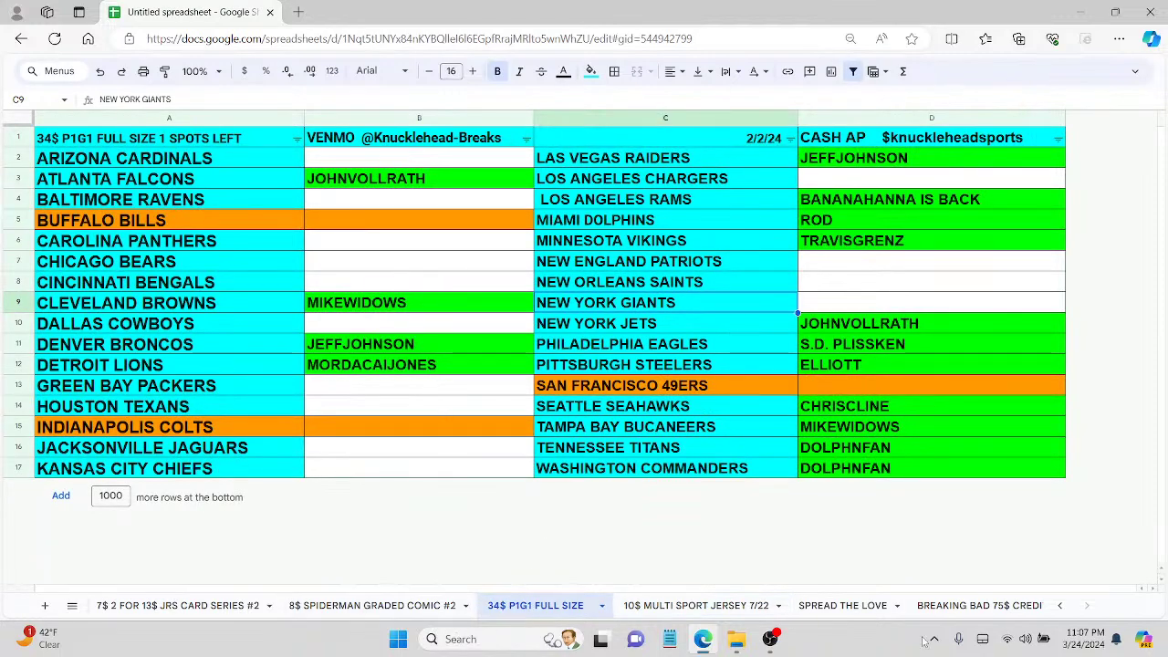
pyautogui.click(370, 606)
pyautogui.moveTo(427, 175); pyautogui.dragTo(475, 479)
pyautogui.hotkey('ctrl', 'c')
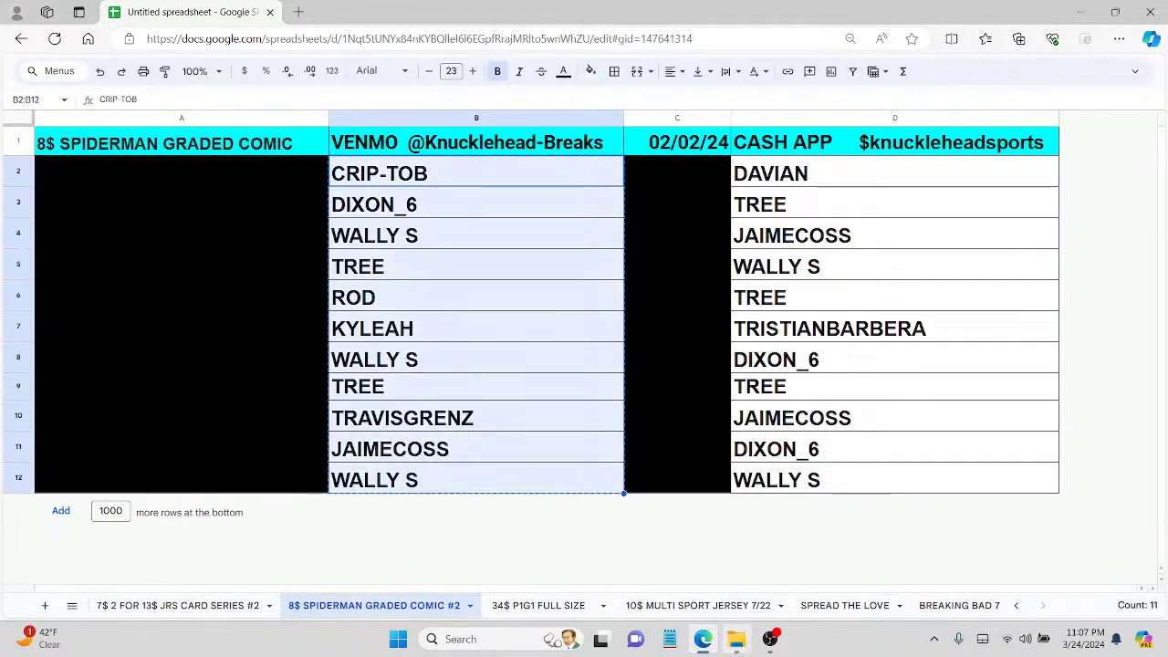
pyautogui.click(737, 638)
# Load the Spiderman comic's B2:B12 and D2:D12 buyer names into the List Randomizer
pyautogui.doubleClick(228, 189)
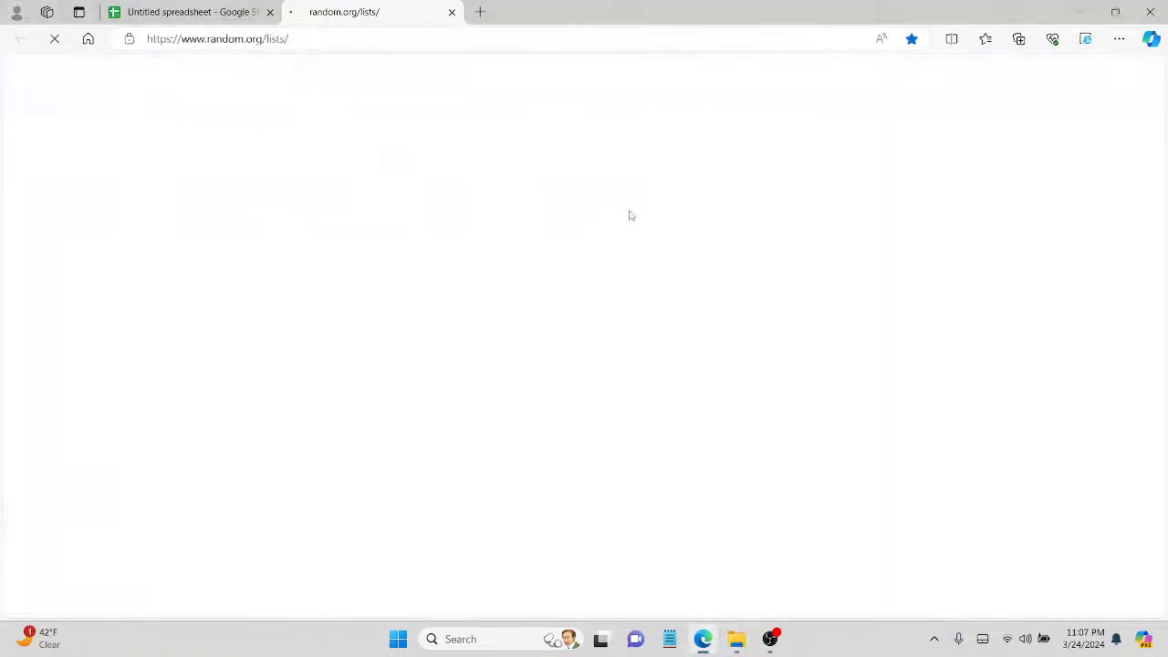
pyautogui.click(378, 423)
pyautogui.hotkey('ctrl', 'v')
pyautogui.click(230, 11)
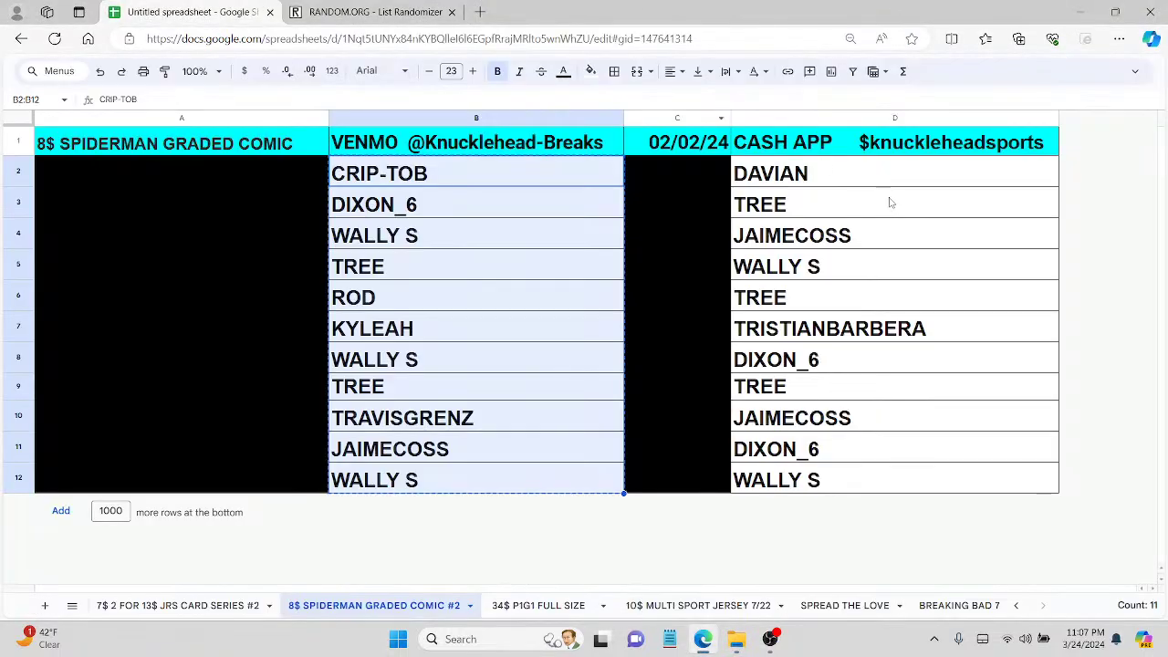
pyautogui.moveTo(815, 176); pyautogui.dragTo(883, 484)
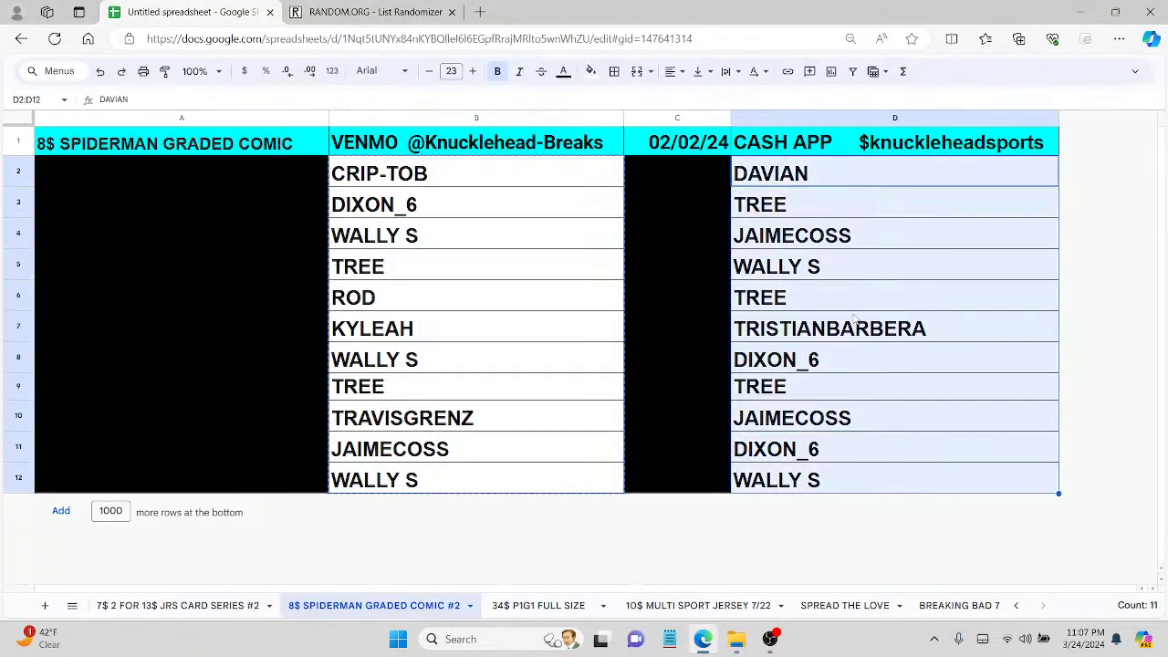
pyautogui.hotkey('ctrl', 'c')
pyautogui.click(365, 13)
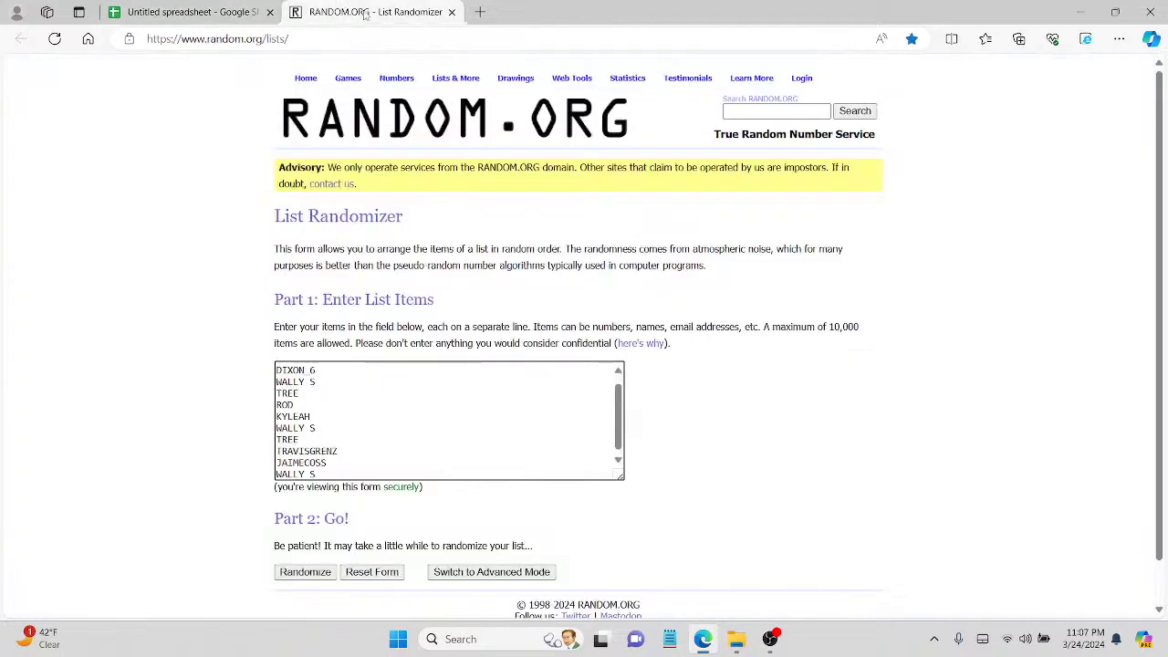
pyautogui.hotkey('ctrl', 'v')
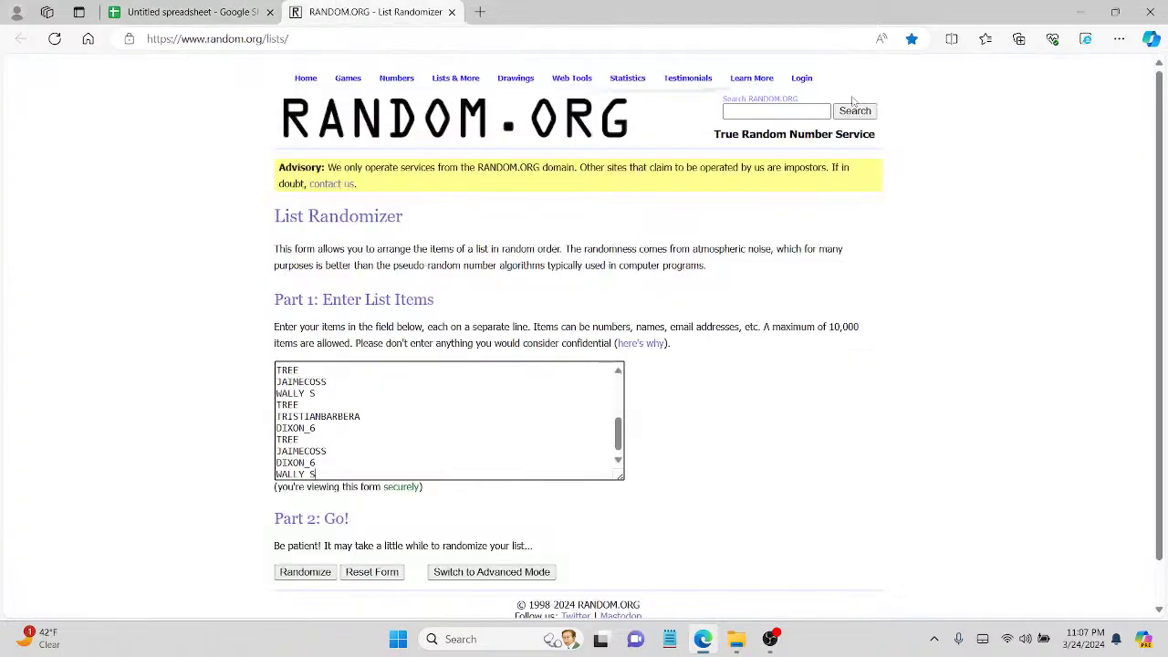
# Shuffle the 22 names seven times, highlight the top two, and close the randomizer
pyautogui.click(307, 575)
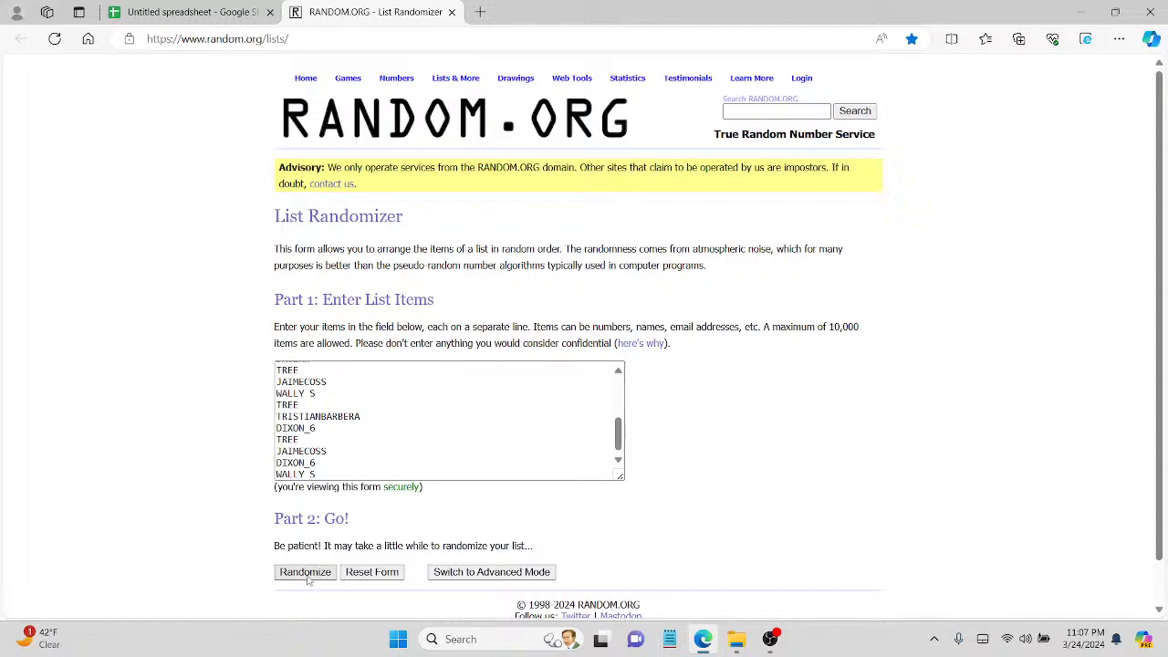
pyautogui.scroll(-1, 89, 372)
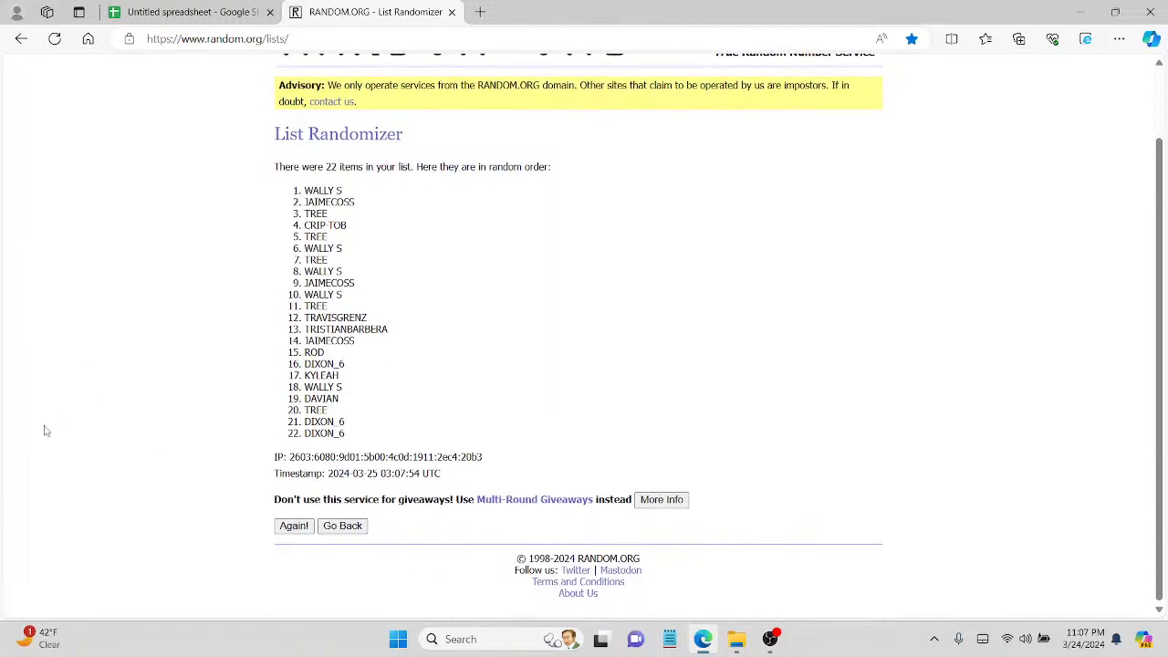
pyautogui.click(281, 527)
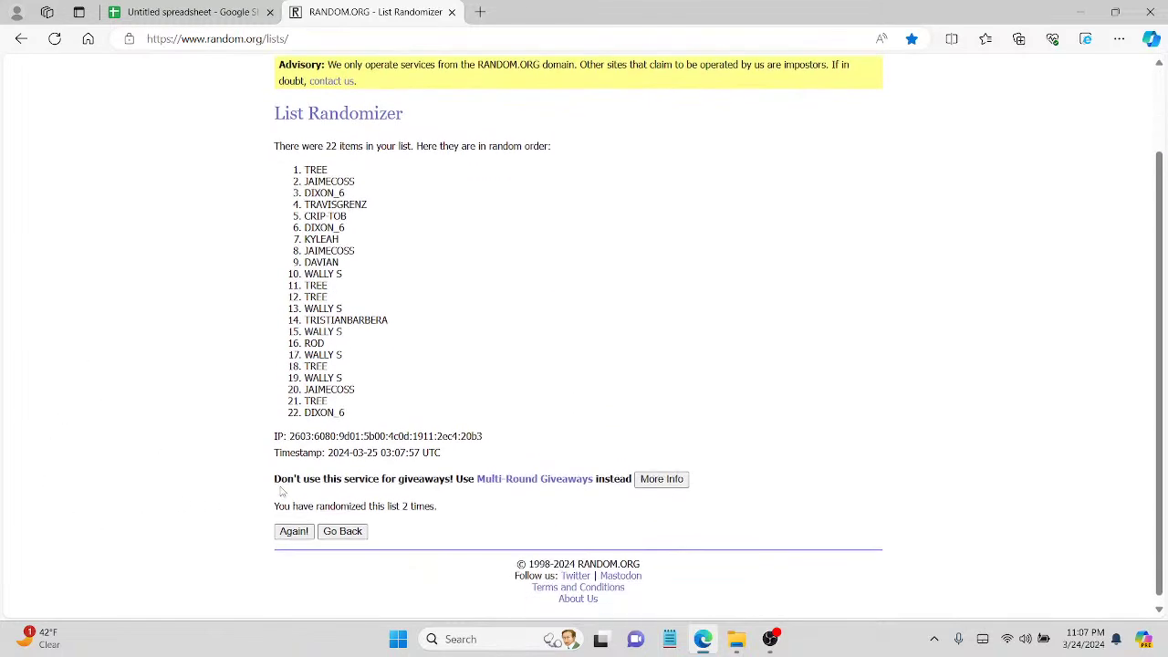
pyautogui.click(301, 533)
pyautogui.click(282, 529)
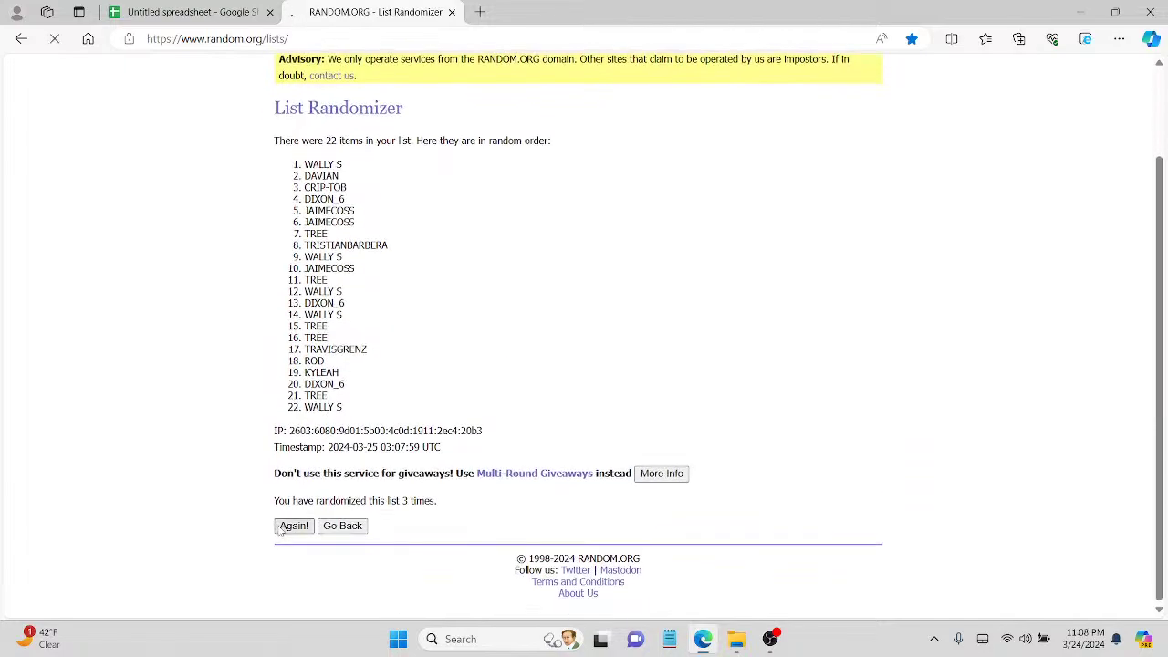
pyautogui.click(287, 550)
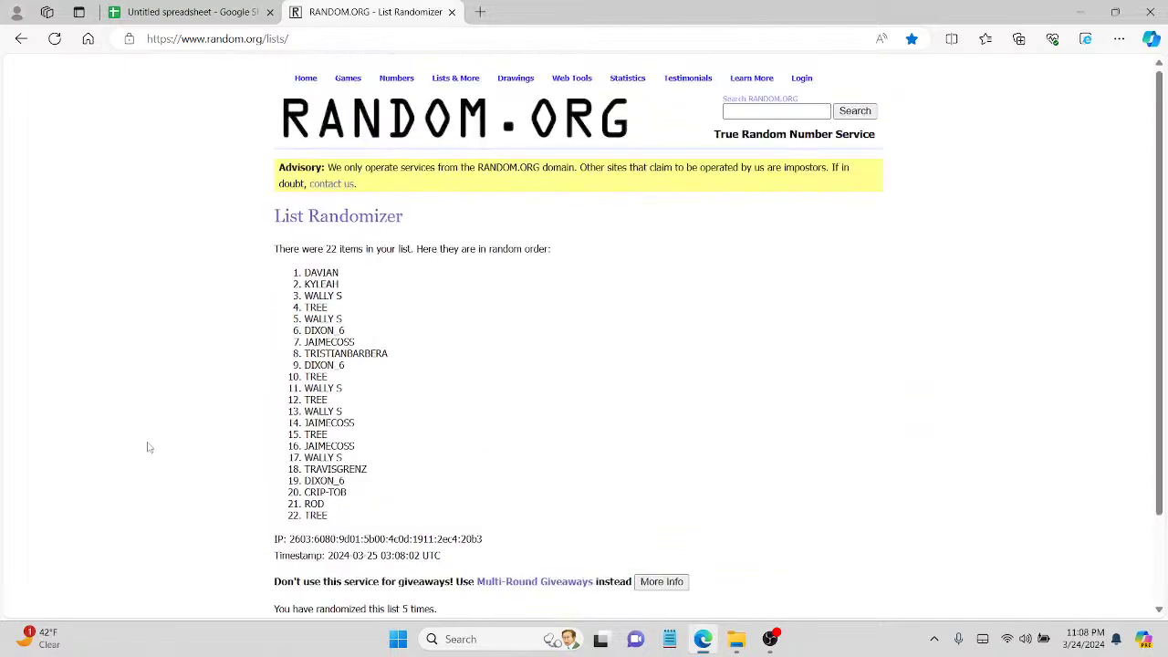
pyautogui.click(290, 533)
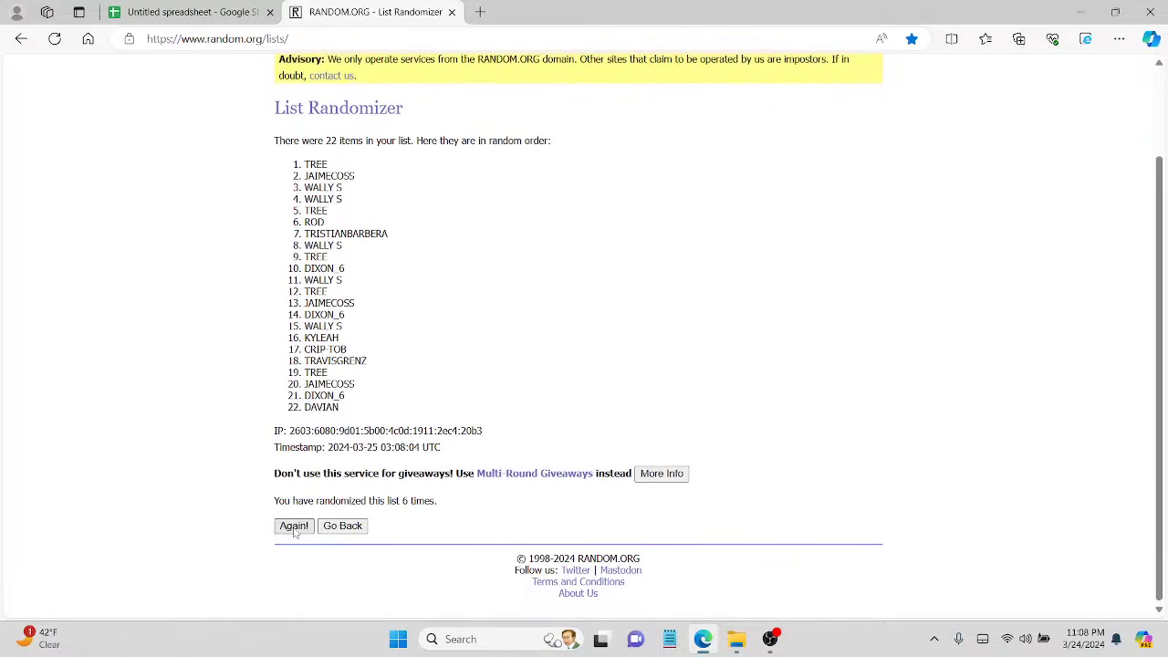
pyautogui.click(294, 534)
pyautogui.moveTo(205, 272); pyautogui.dragTo(352, 274)
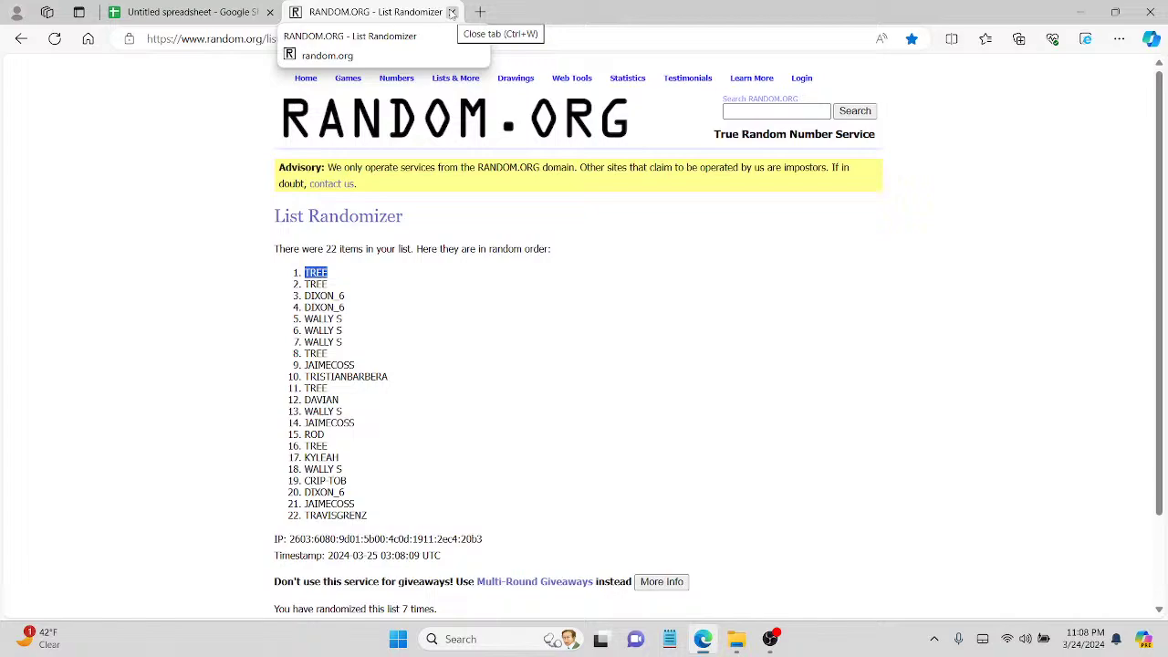
pyautogui.click(451, 12)
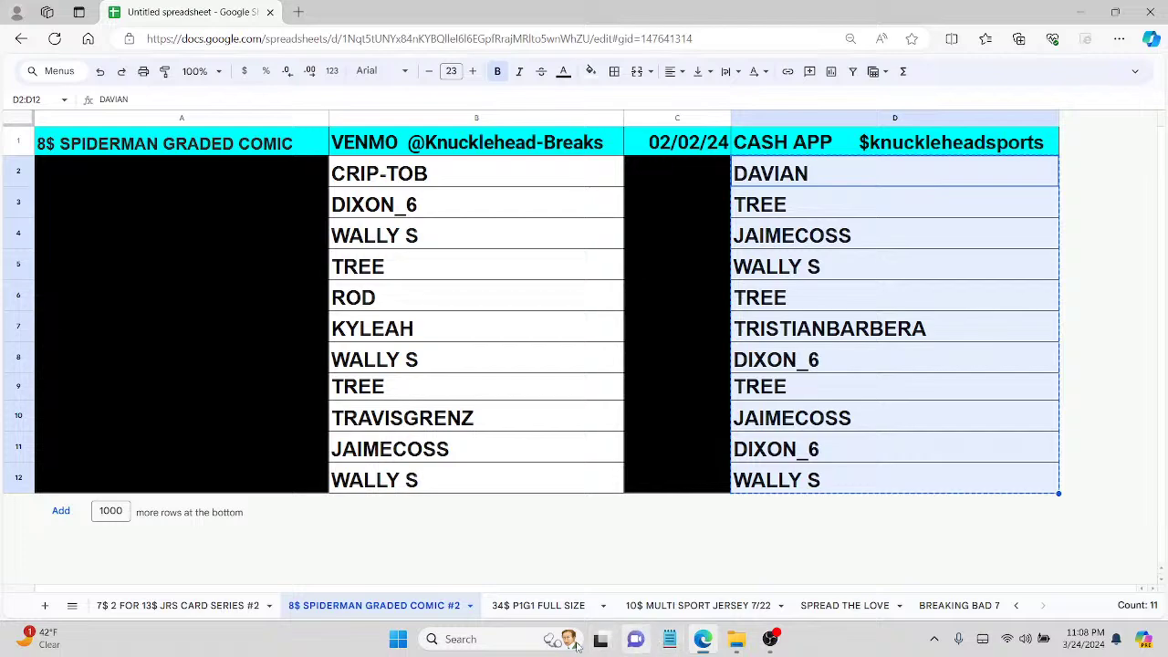
# Delete the 8$ SPIDERMAN GRADED COMIC #2 sheet and bring OBS Studio to the front
pyautogui.click(469, 605)
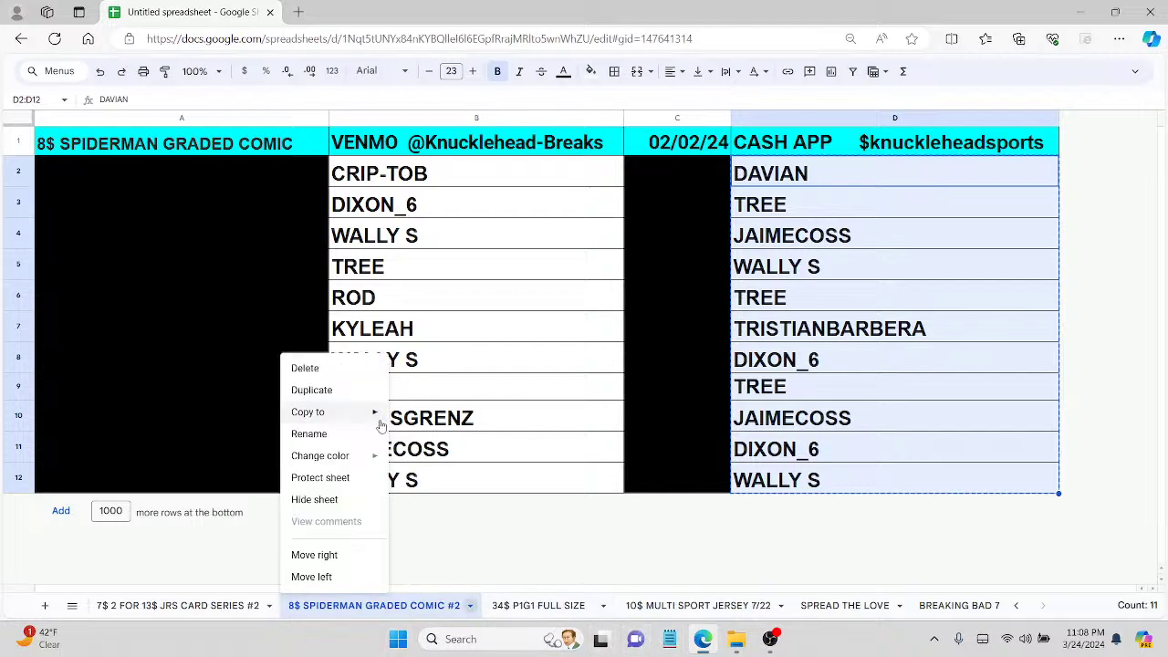
pyautogui.click(347, 370)
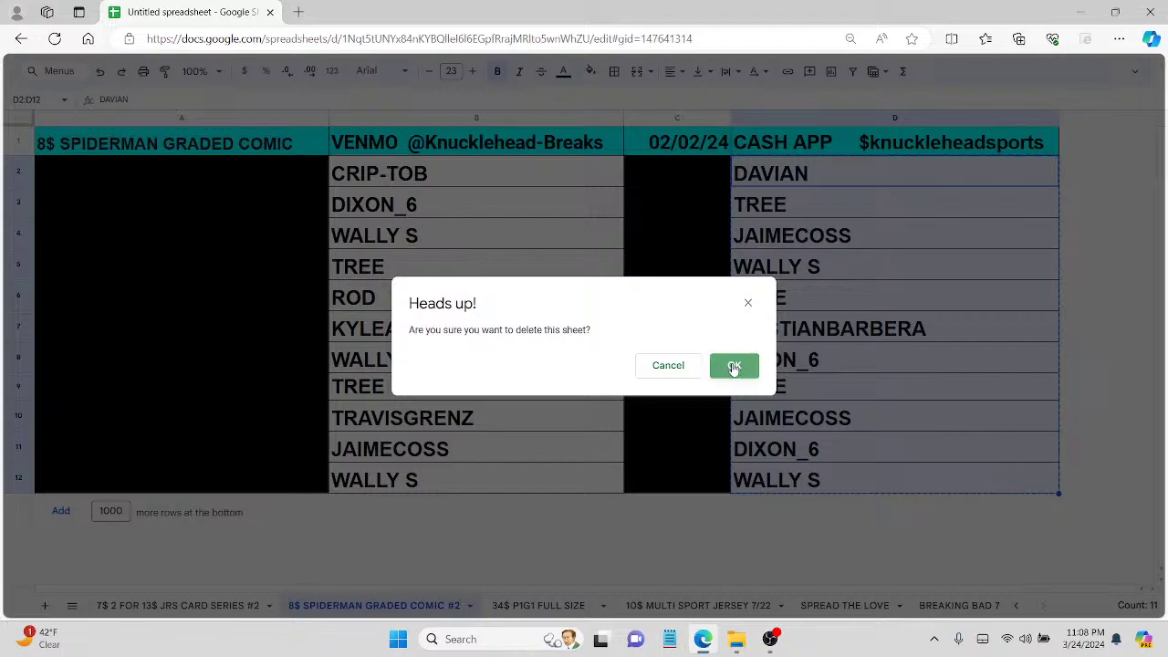
pyautogui.click(735, 365)
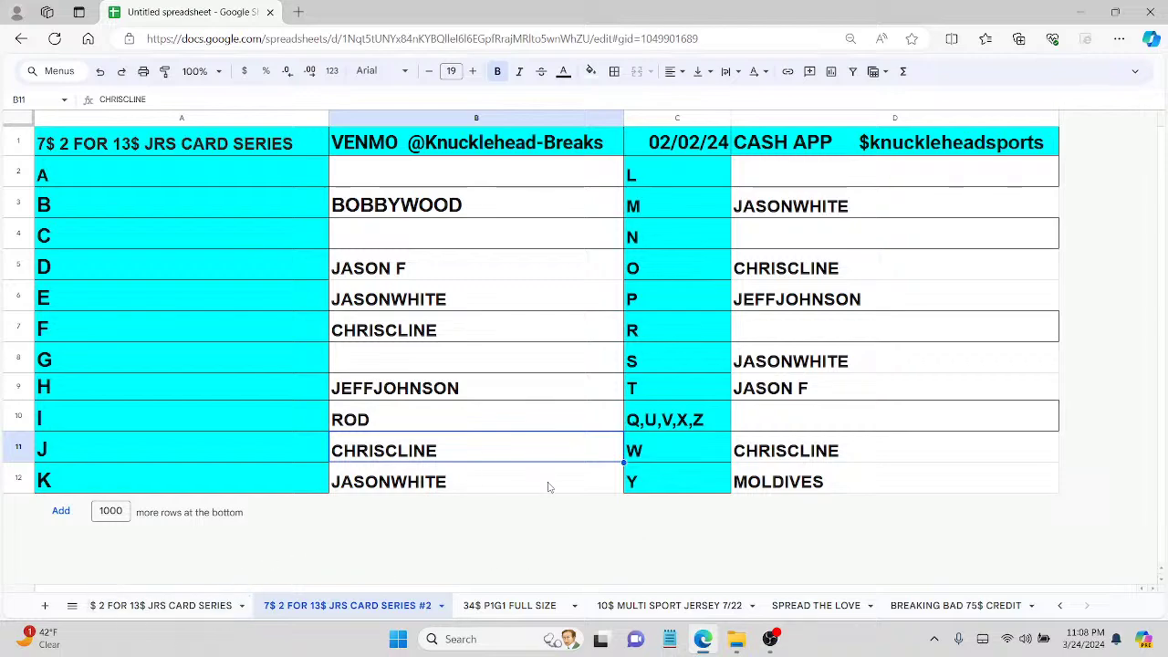
pyautogui.press('Down')
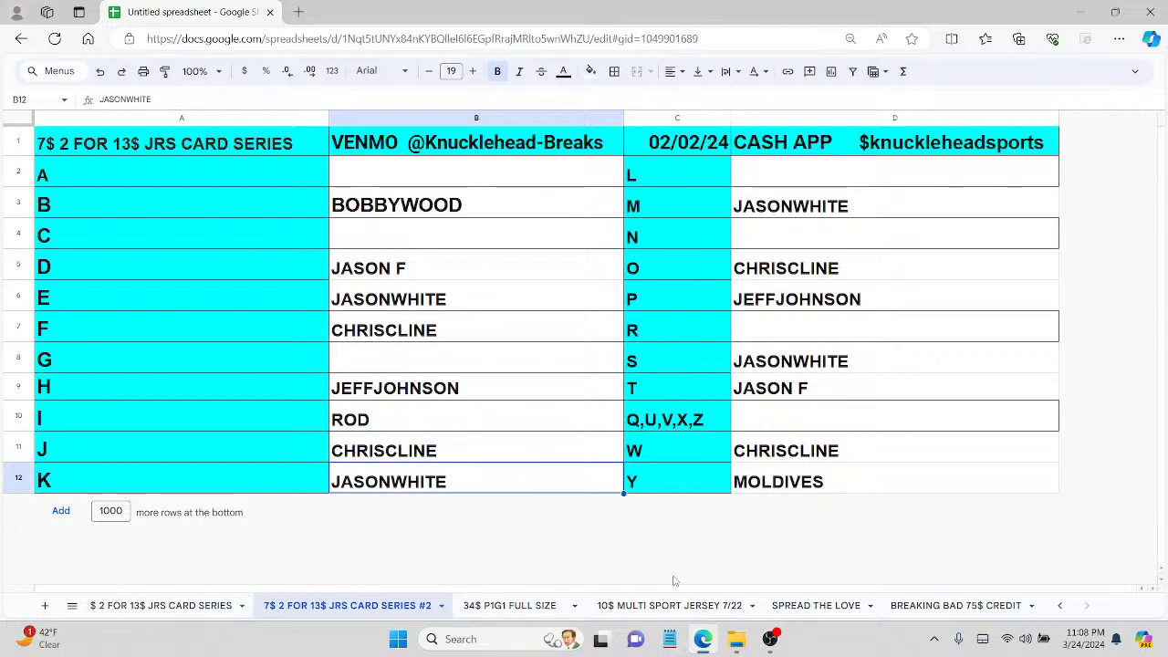
pyautogui.click(769, 640)
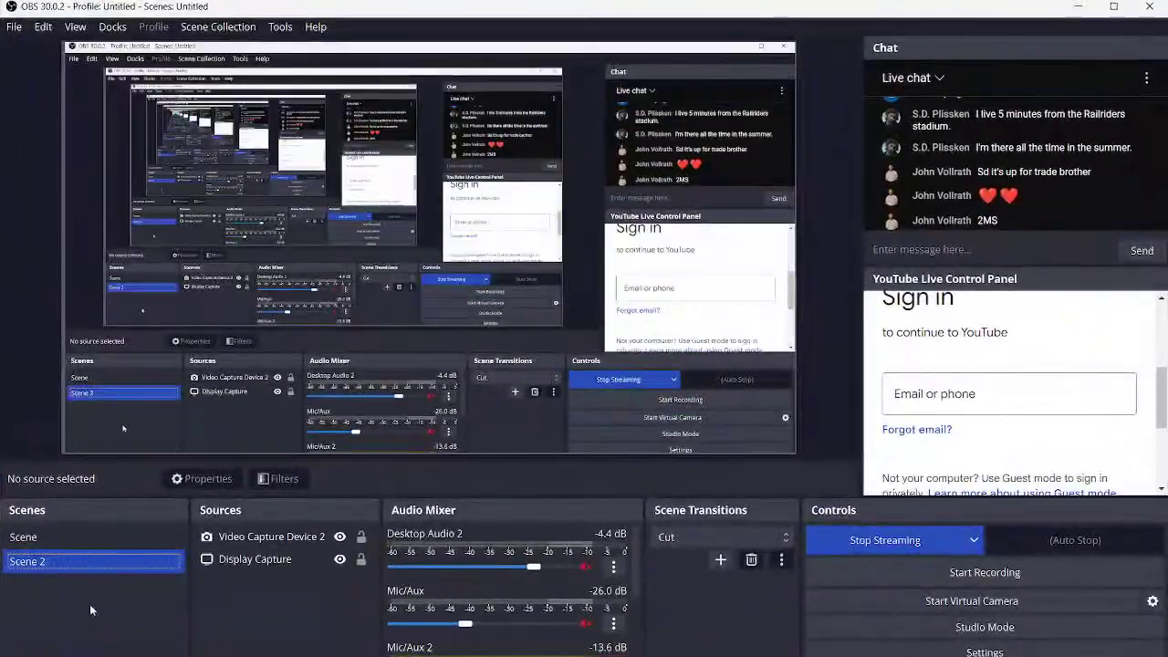
# Switch the stream to the camera view, later minimizing OBS to return to the spreadsheet
pyautogui.click(55, 541)
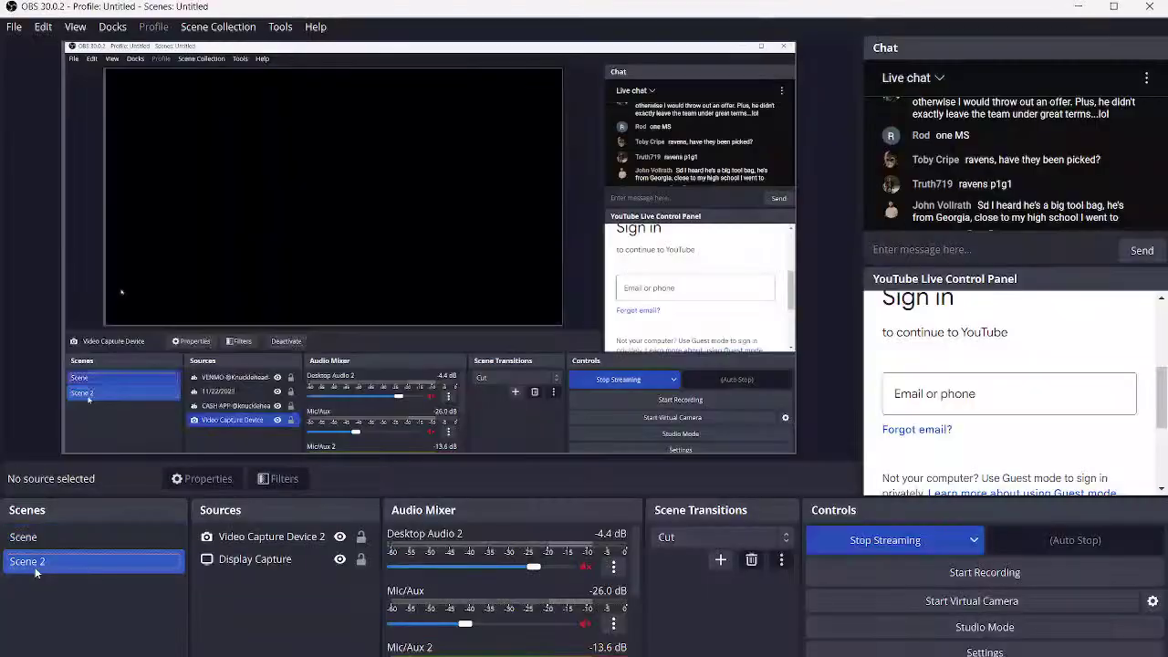
pyautogui.click(1078, 7)
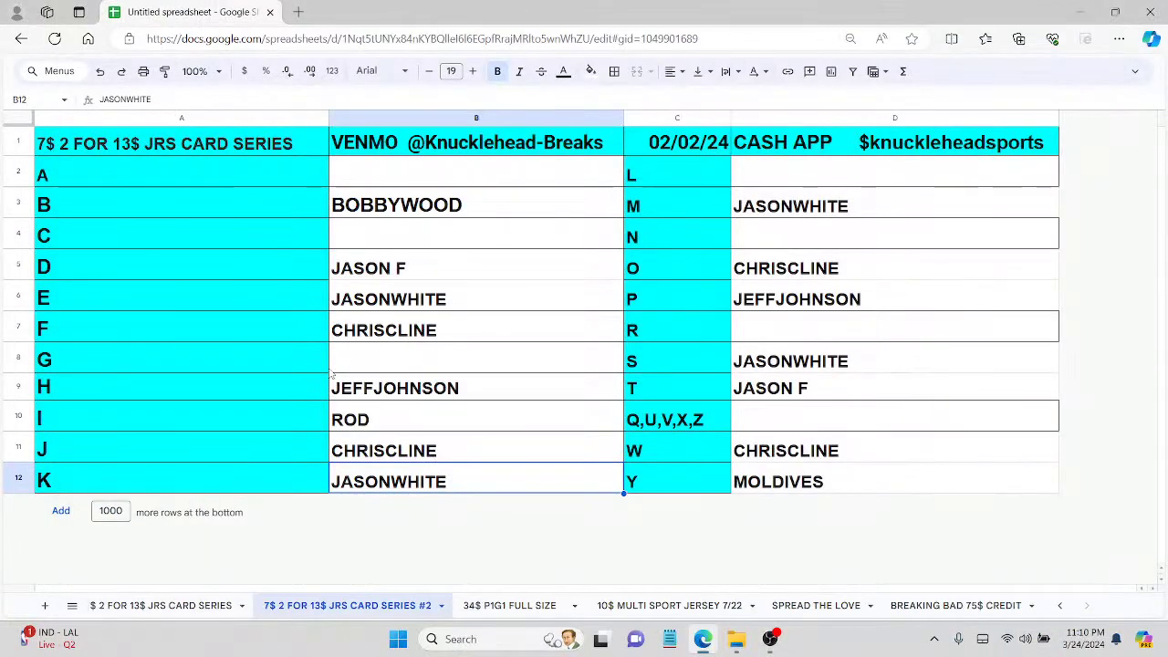
# On 34$ P1G1 FULL SIZE, enter the buyer's name beside BALTIMORE RAVENS and fill it green
pyautogui.click(509, 605)
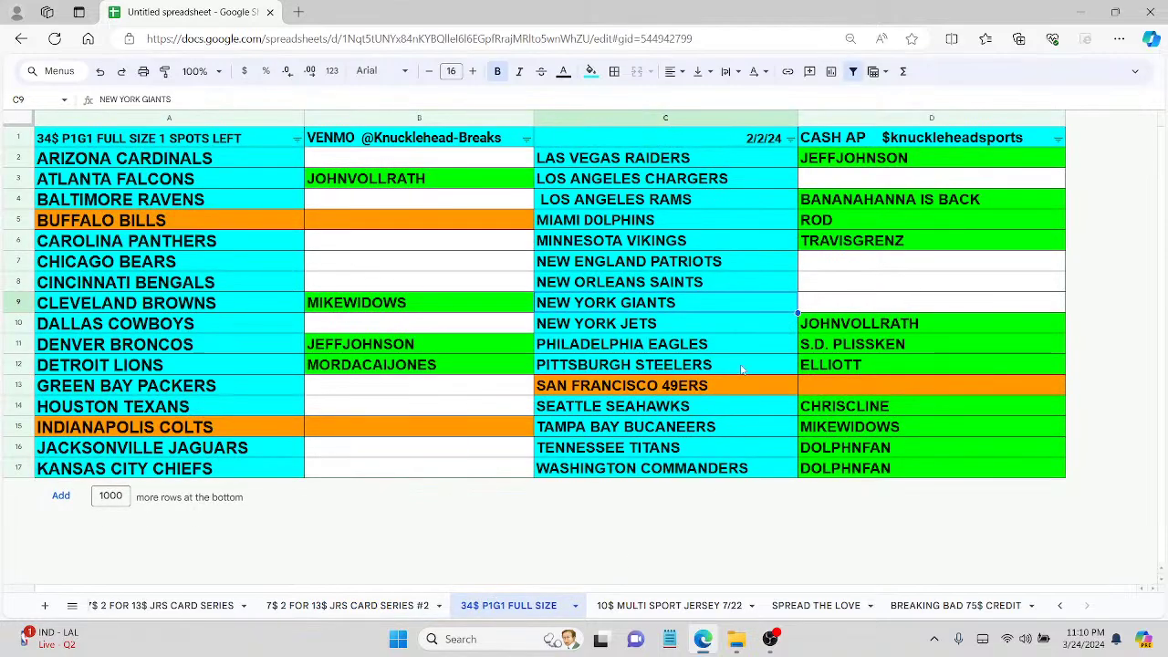
pyautogui.click(347, 201)
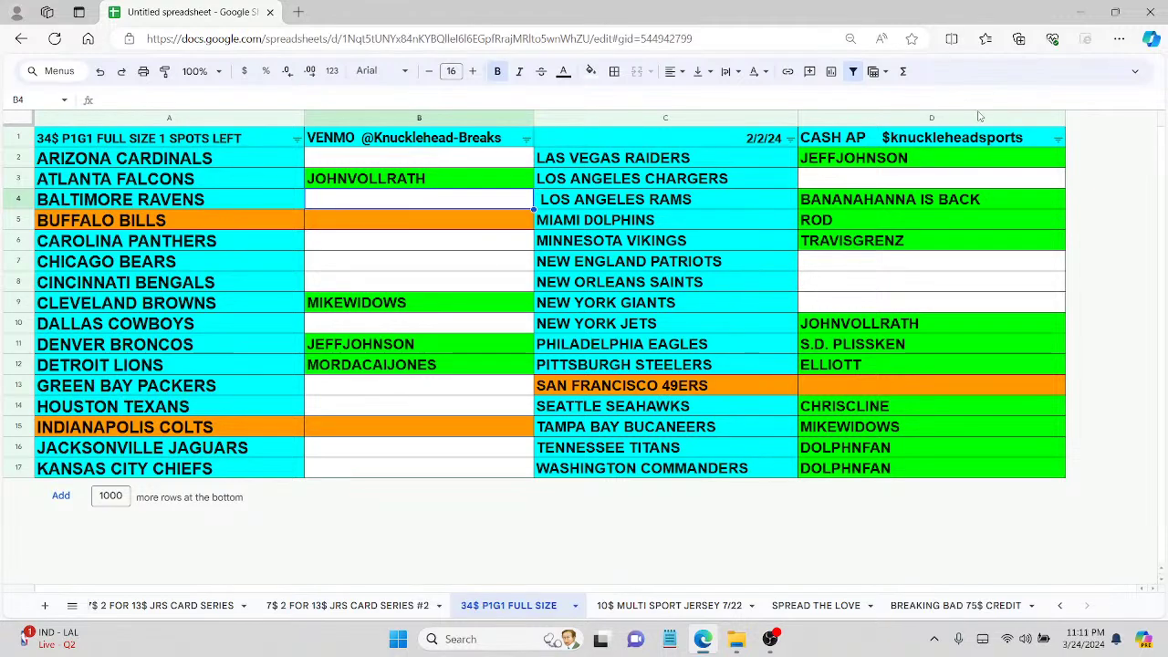
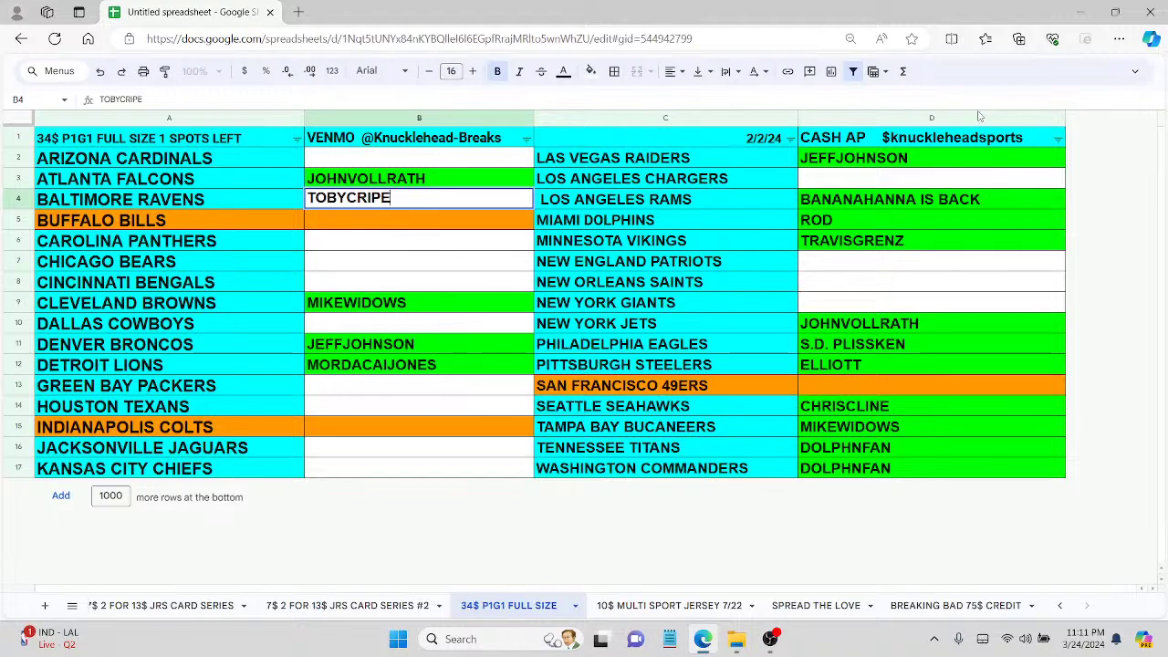
pyautogui.click(591, 71)
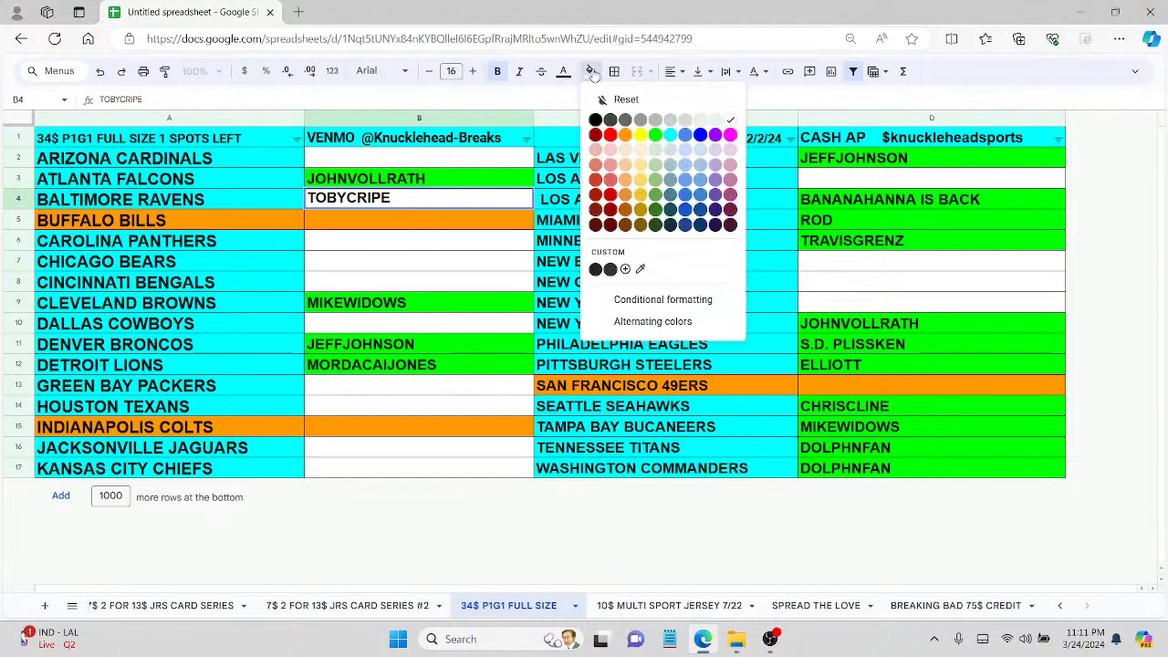
pyautogui.click(656, 134)
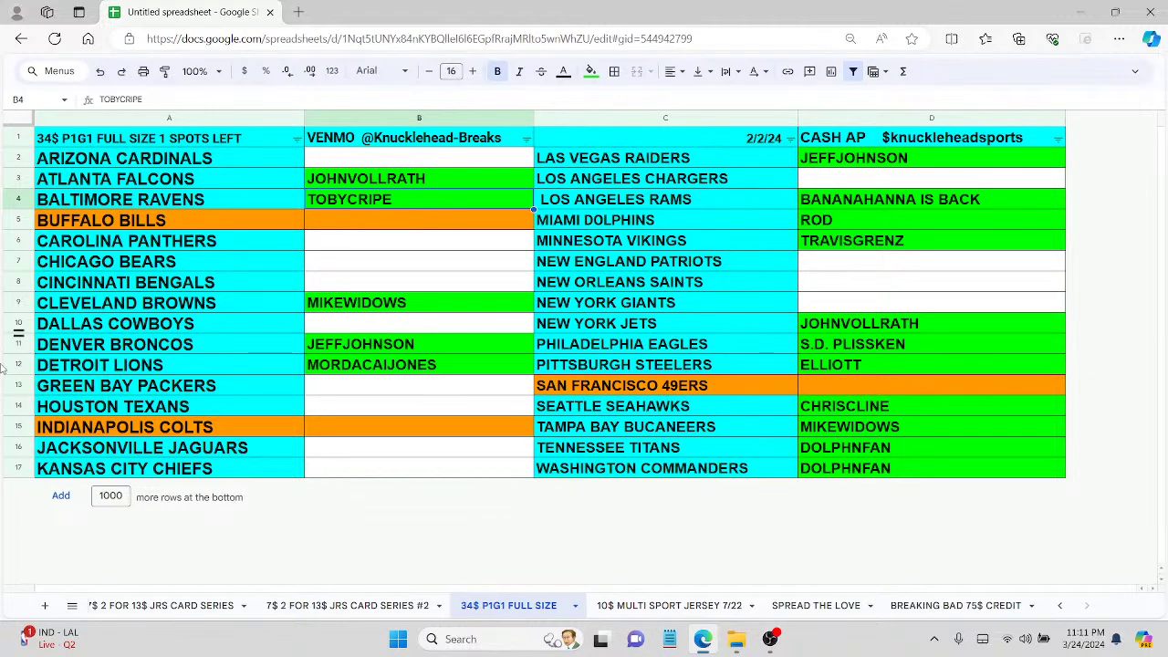
pyautogui.click(196, 607)
# Copy the B2:B12 buyer names into the RANDOM.ORG List Randomizer from the break shortcuts folder
pyautogui.moveTo(403, 173); pyautogui.dragTo(439, 523)
pyautogui.hotkey('ctrl', 'c')
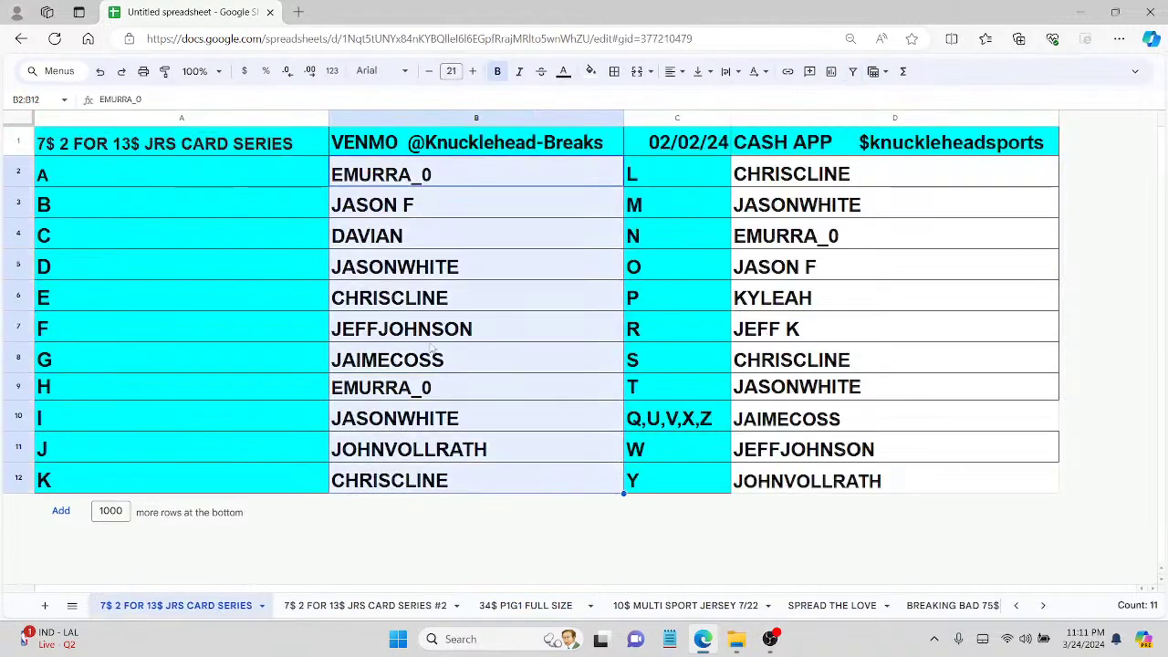
pyautogui.click(733, 641)
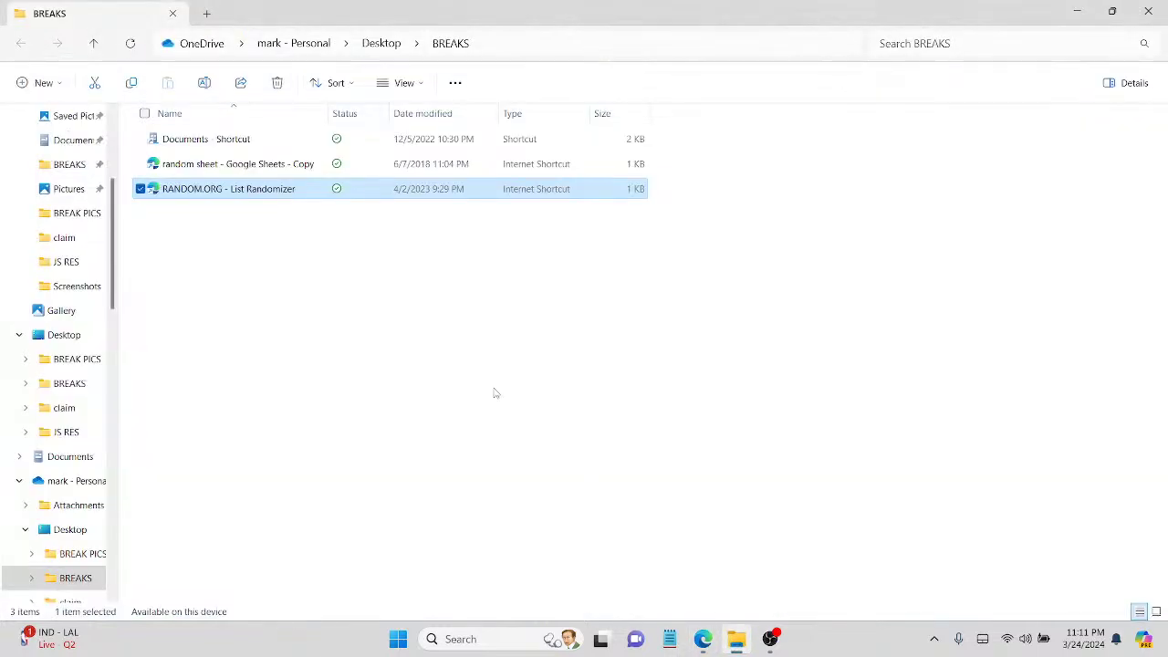
pyautogui.doubleClick(216, 192)
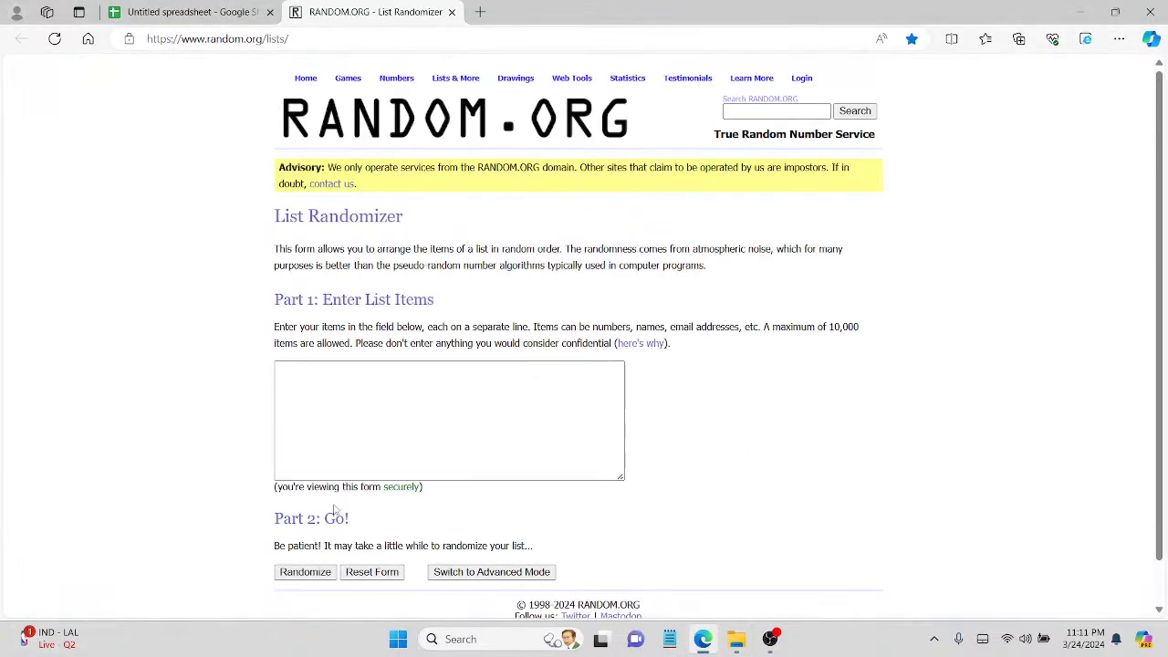
pyautogui.click(323, 402)
pyautogui.hotkey('ctrl', 'v')
# Add the D2:D12 buyer names to the randomizer list, making 22 names
pyautogui.click(239, 8)
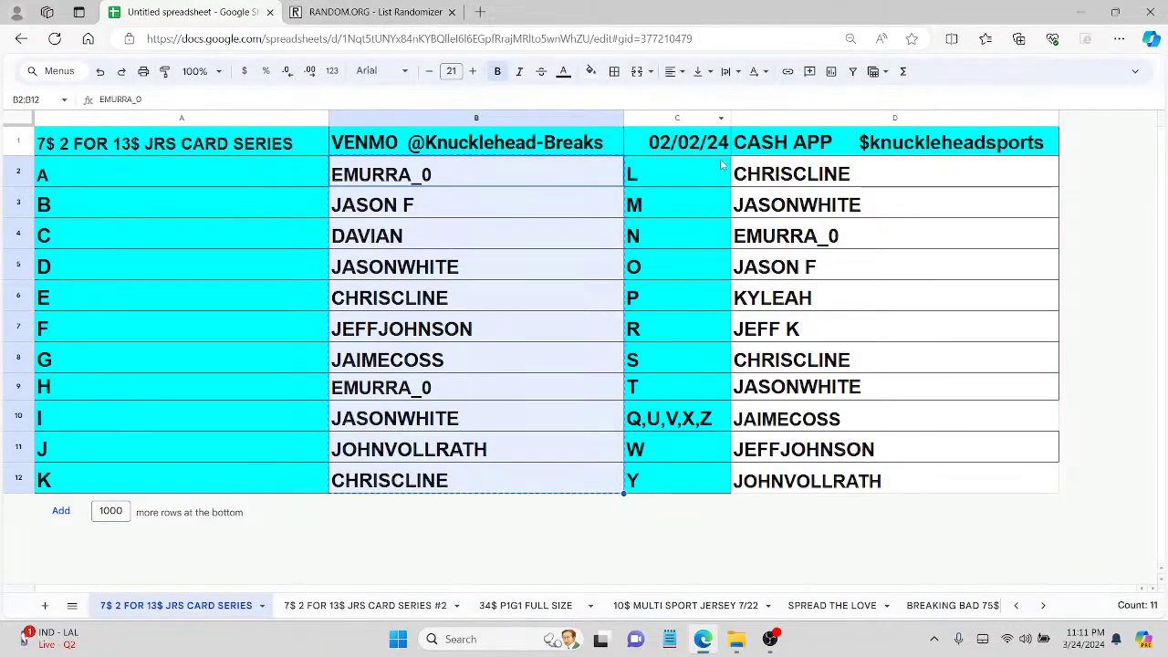
pyautogui.moveTo(803, 174); pyautogui.dragTo(812, 480)
pyautogui.hotkey('ctrl', 'c')
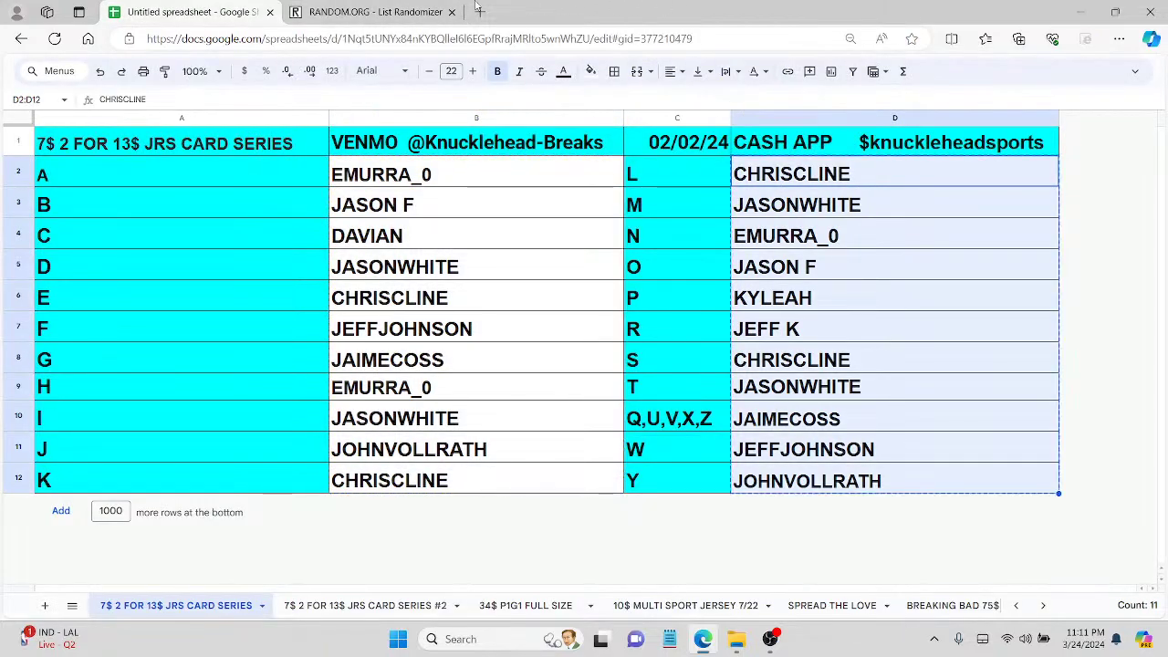
pyautogui.click(402, 12)
pyautogui.hotkey('ctrl', 'v')
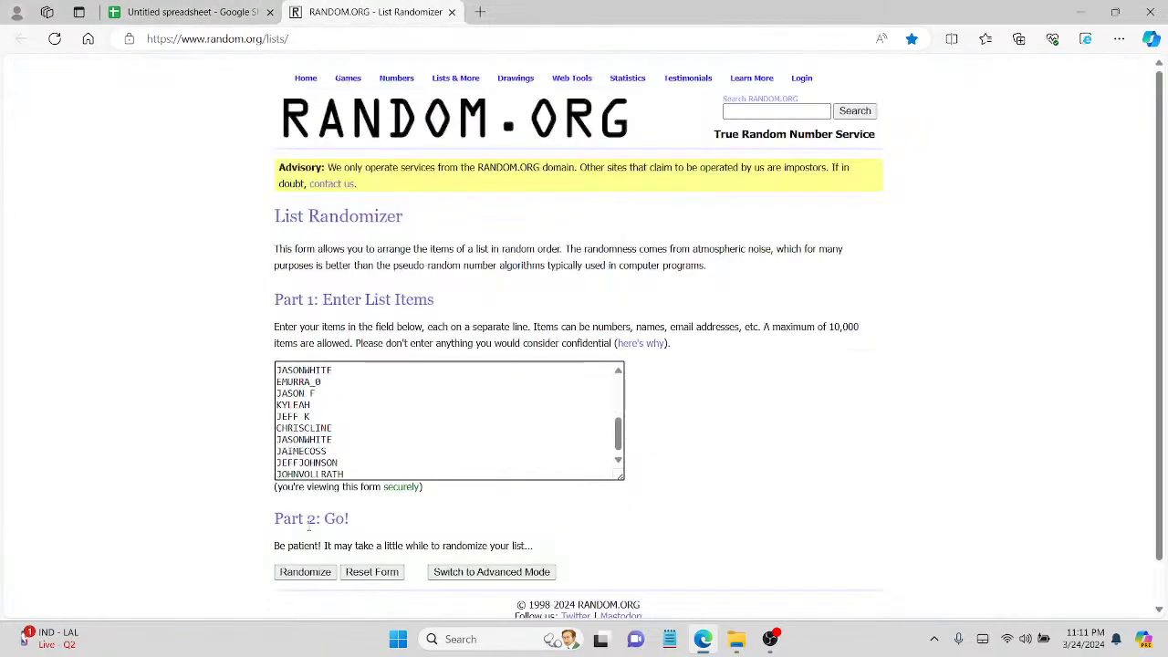
# Randomize the 22-name list seven times
pyautogui.click(305, 572)
pyautogui.scroll(-1, 182, 429)
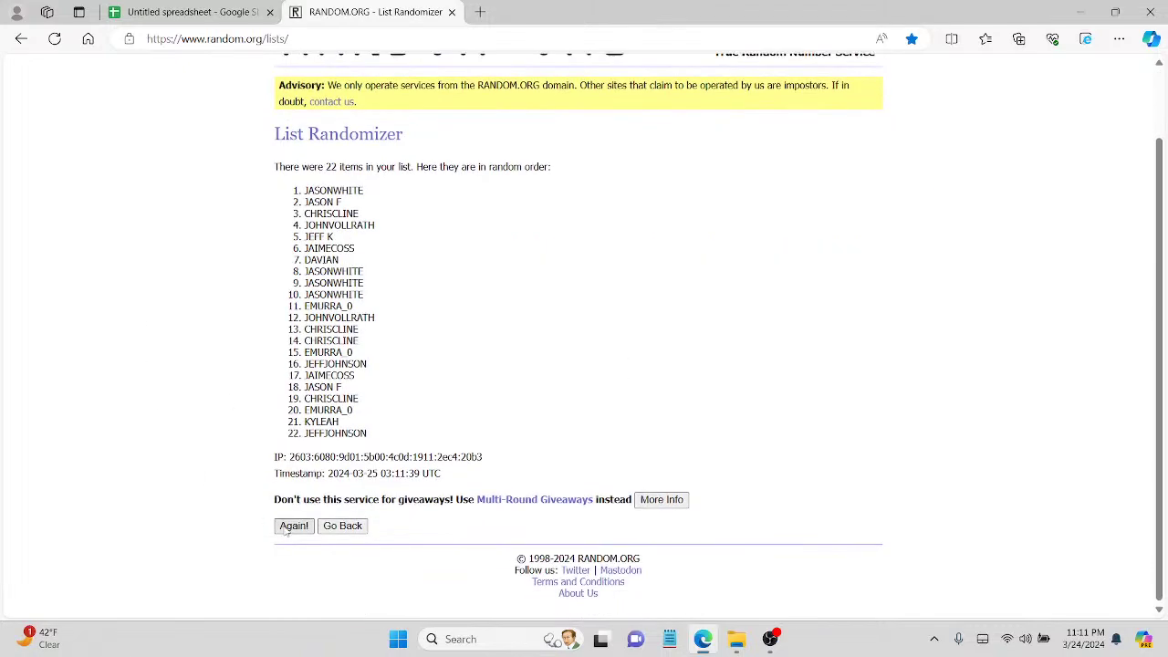
pyautogui.click(288, 528)
pyautogui.scroll(-2, 245, 567)
pyautogui.click(284, 529)
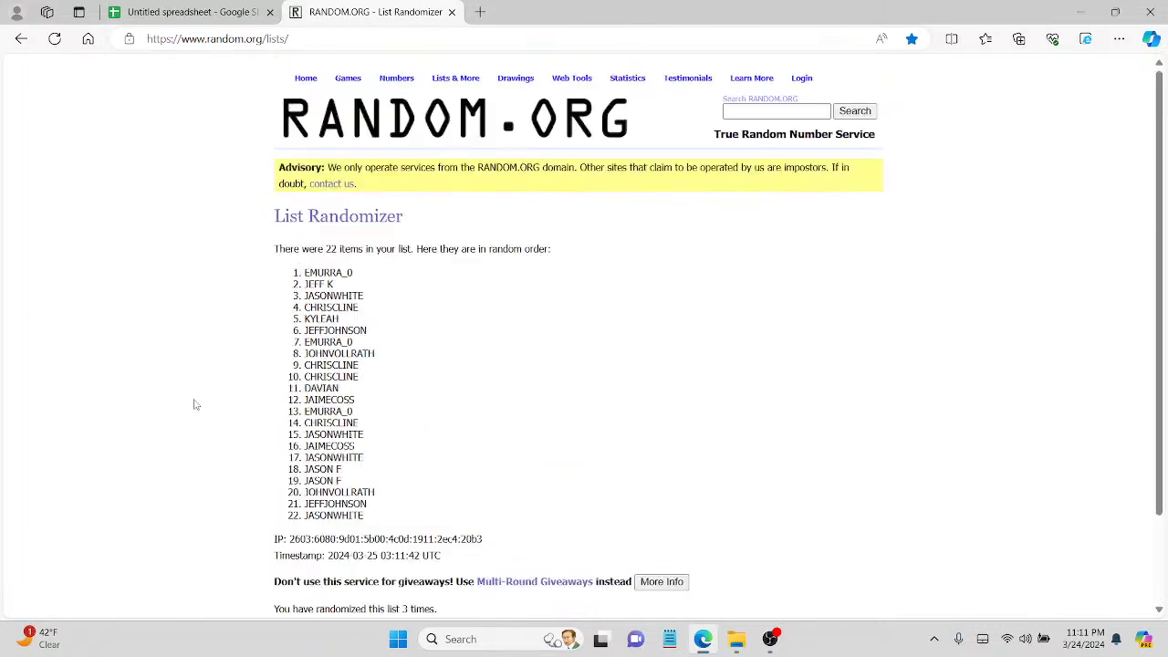
pyautogui.scroll(-1, 192, 404)
pyautogui.click(292, 527)
pyautogui.scroll(-1, 174, 402)
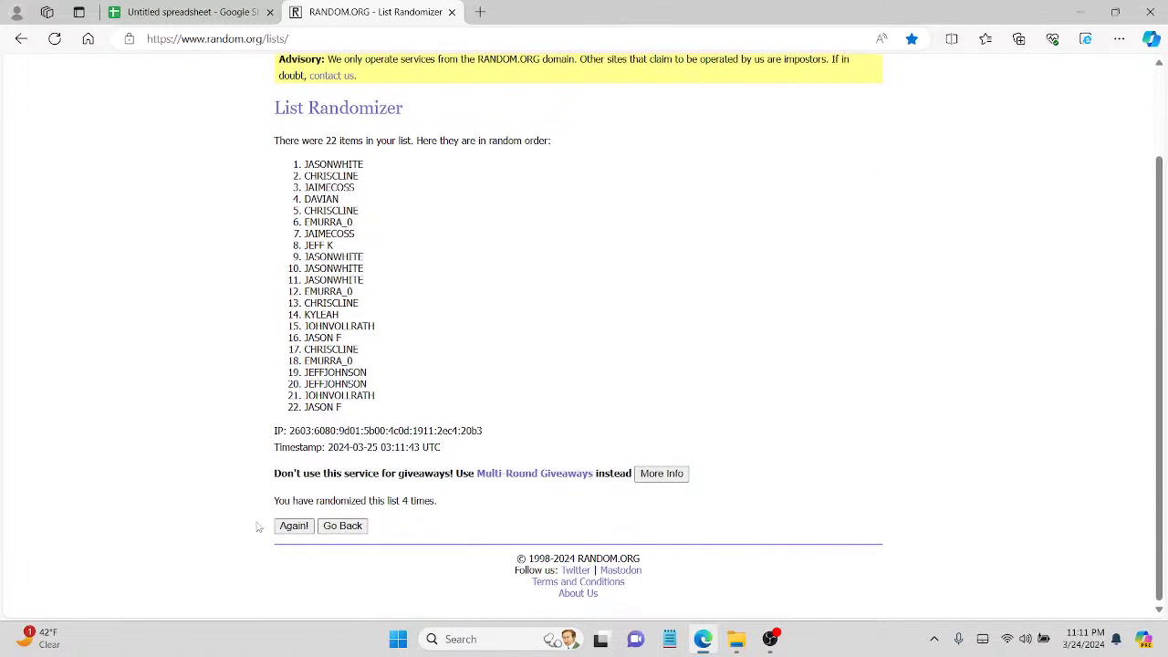
pyautogui.click(289, 527)
pyautogui.scroll(-1, 155, 402)
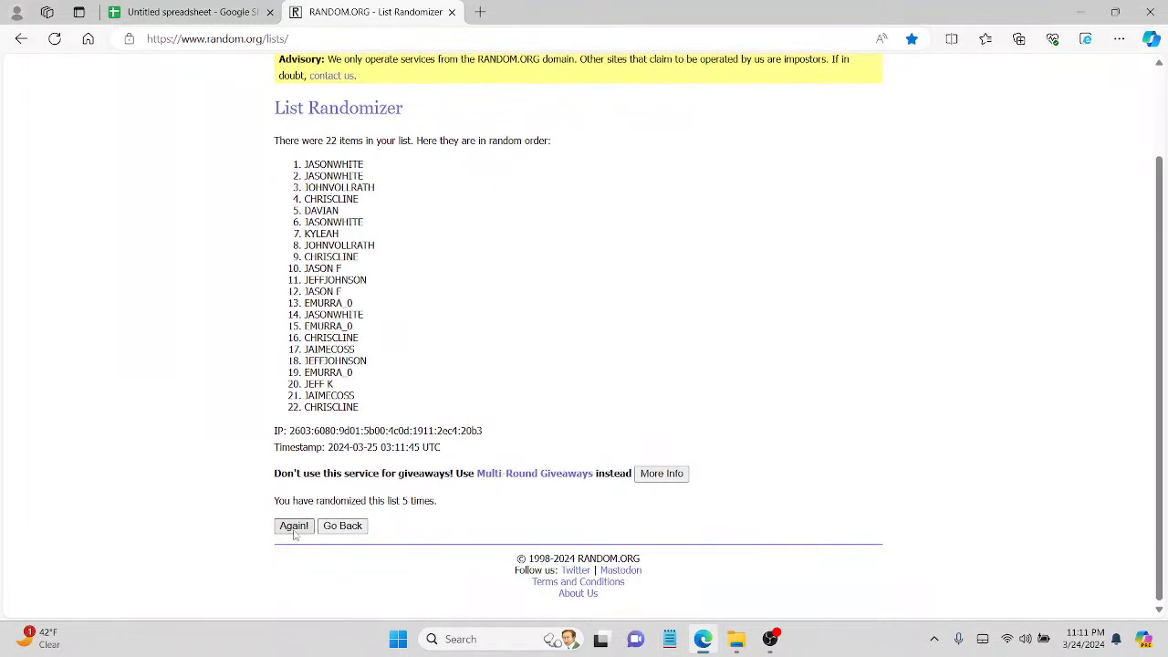
pyautogui.click(292, 526)
pyautogui.scroll(-1, 142, 401)
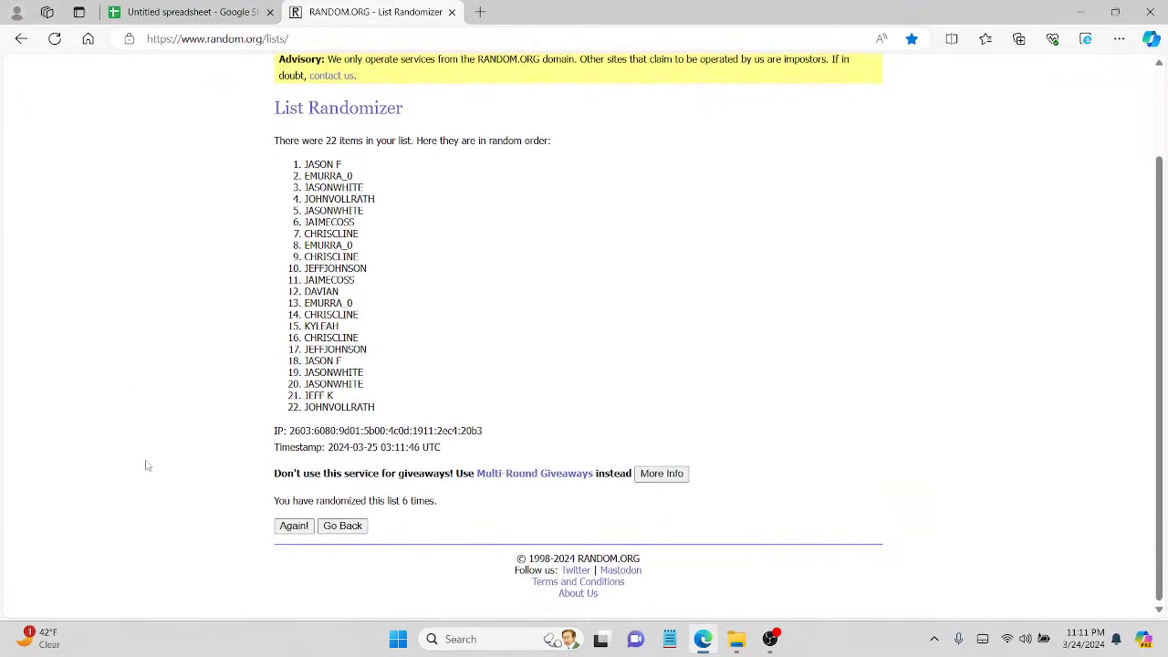
pyautogui.click(294, 527)
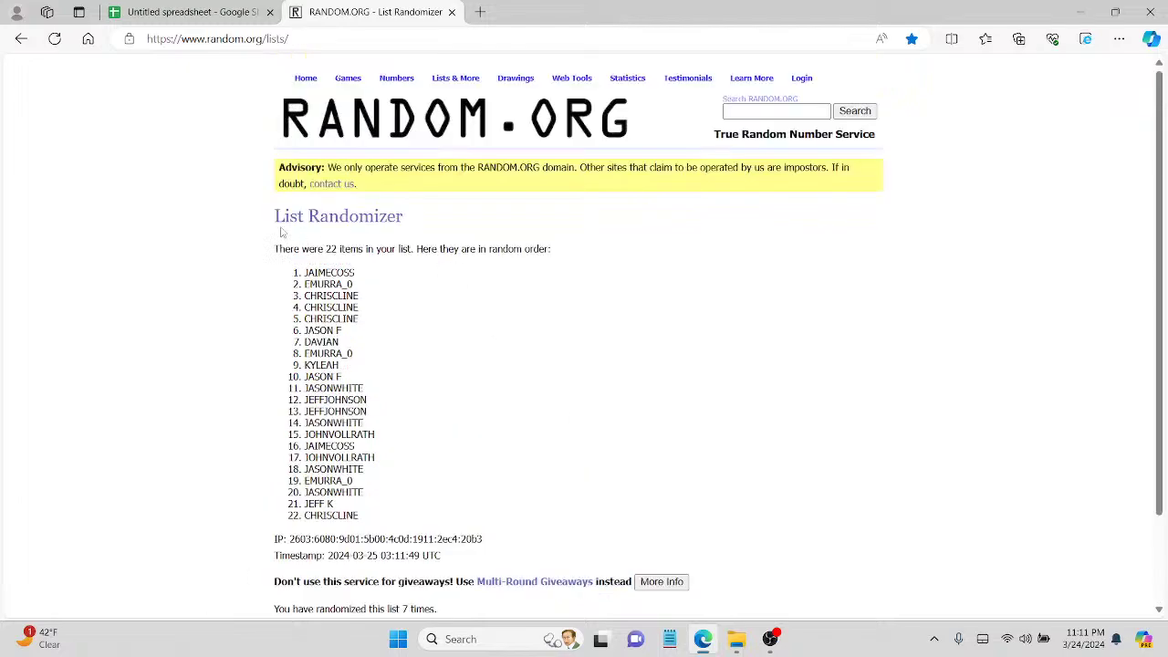
# Select the first eleven shuffled names and return to the spreadsheet
pyautogui.moveTo(235, 266); pyautogui.dragTo(449, 387)
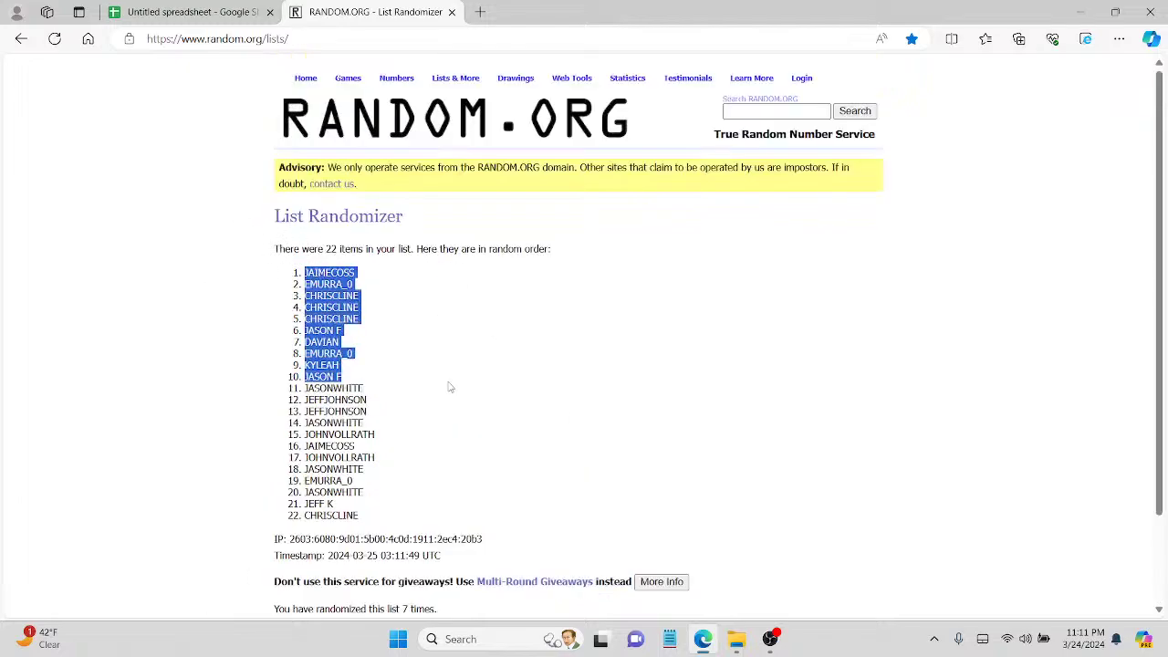
pyautogui.click(368, 390)
pyautogui.moveTo(367, 388); pyautogui.dragTo(339, 345)
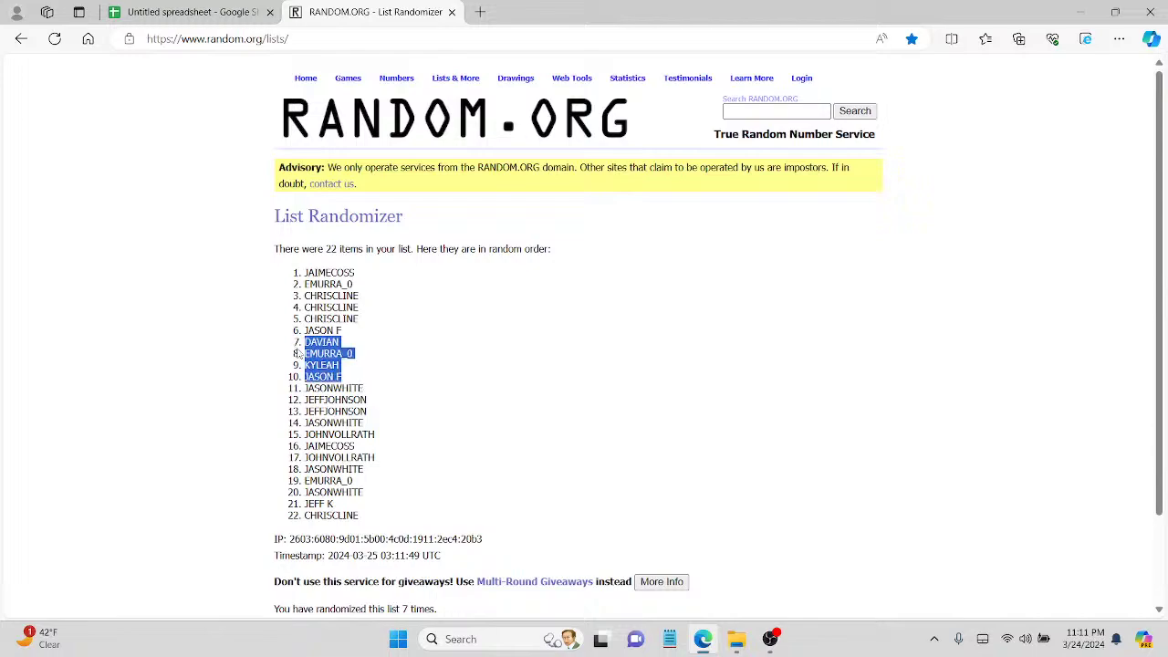
pyautogui.doubleClick(335, 400)
pyautogui.moveTo(335, 400); pyautogui.dragTo(321, 376)
pyautogui.moveTo(290, 285); pyautogui.dragTo(452, 395)
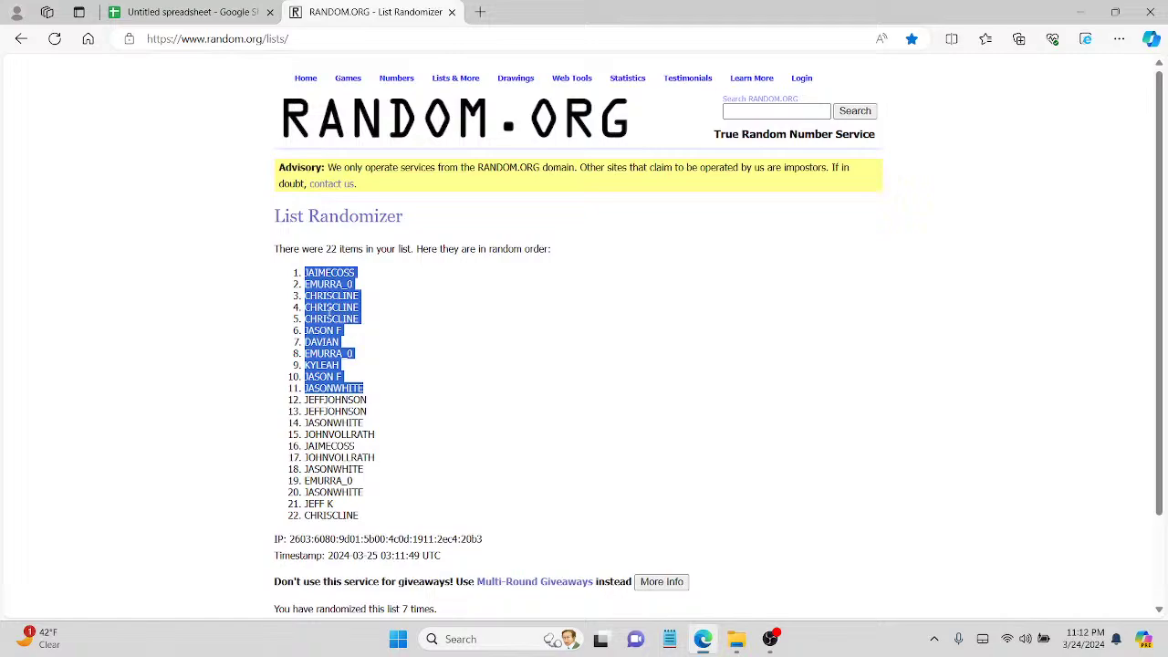
pyautogui.click(117, 12)
# Paste shuffled names 1–11 into B2:B12 and names 12–22 into D2:D12
pyautogui.hotkey('ctrl', 'v')
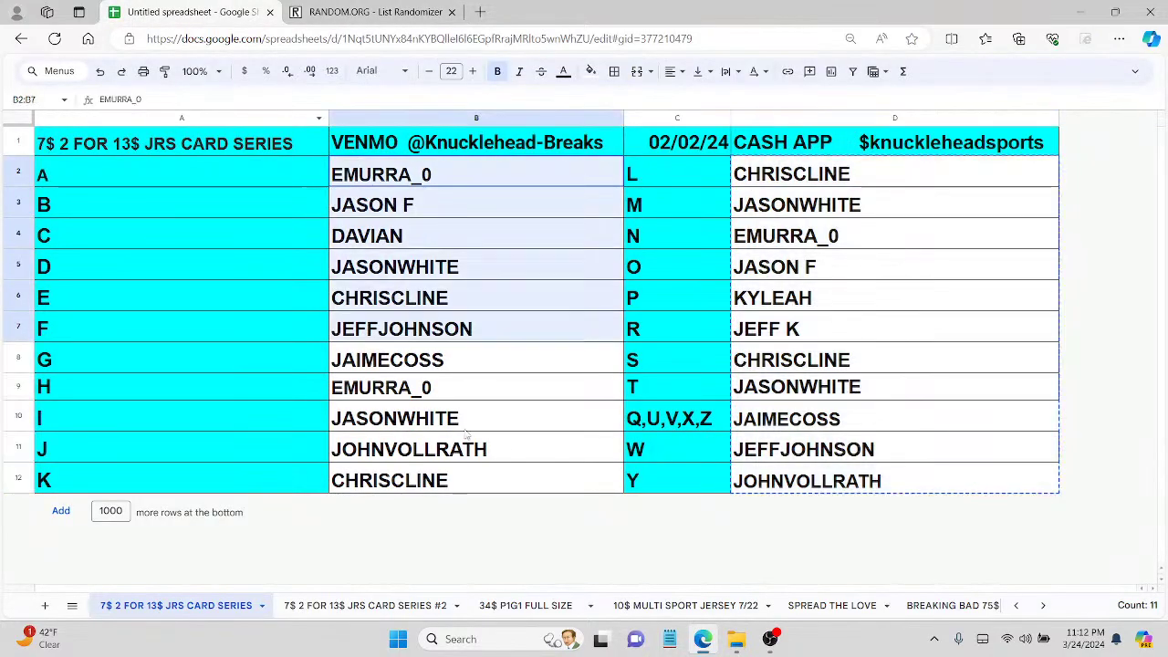
pyautogui.click(356, 11)
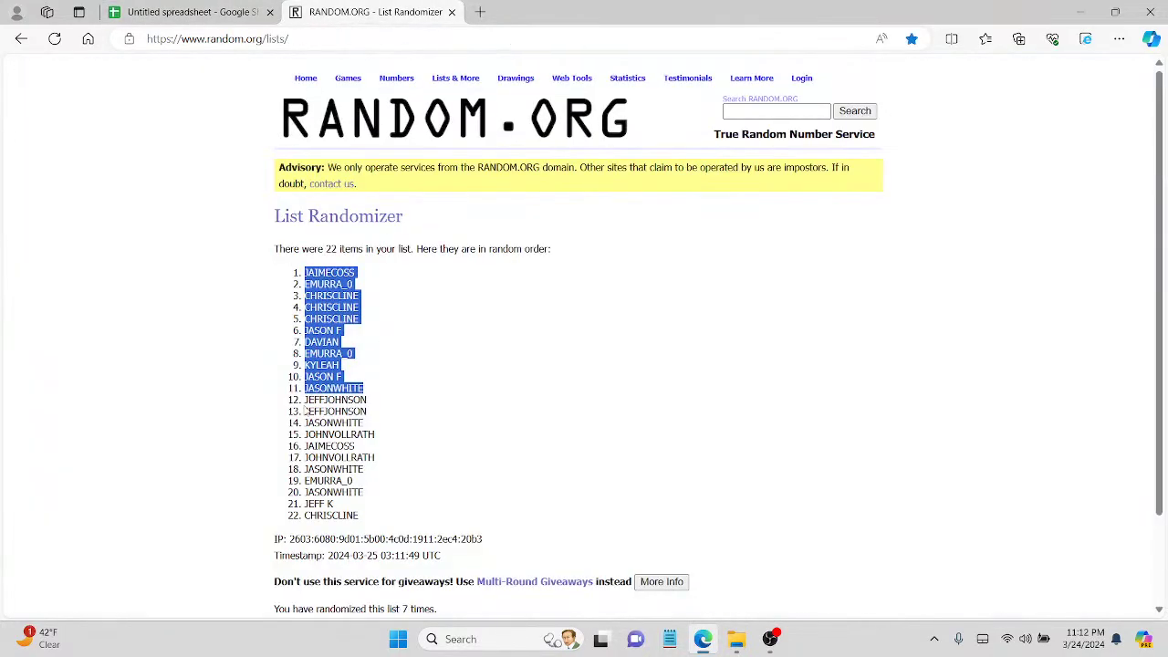
pyautogui.moveTo(304, 403); pyautogui.dragTo(534, 517)
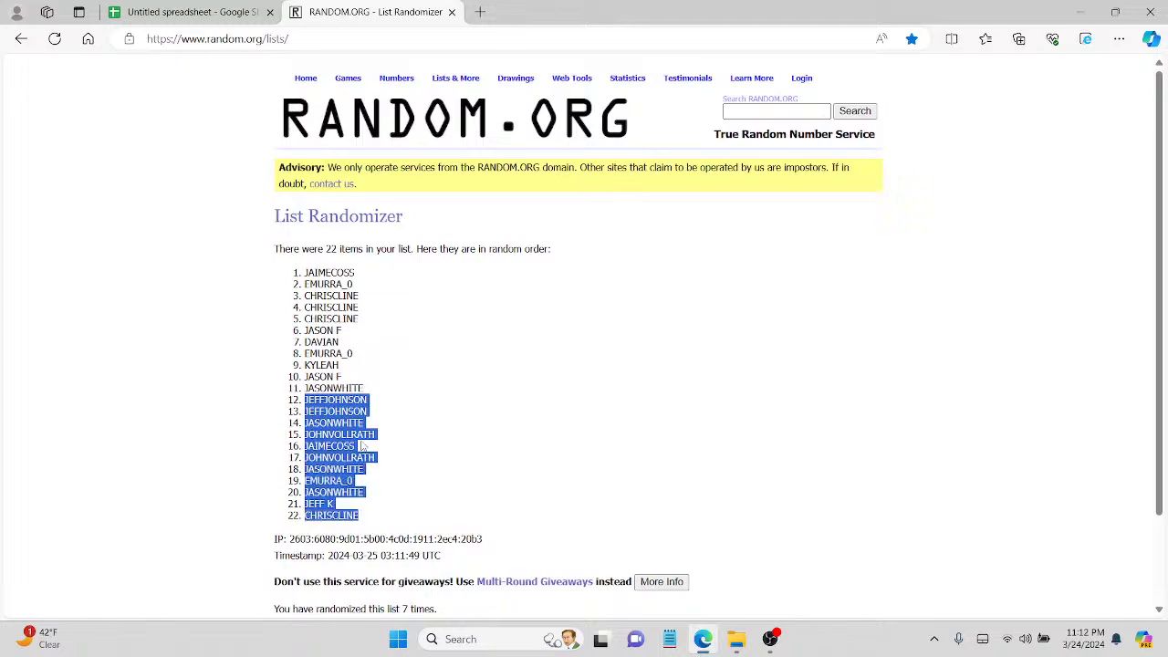
pyautogui.click(196, 6)
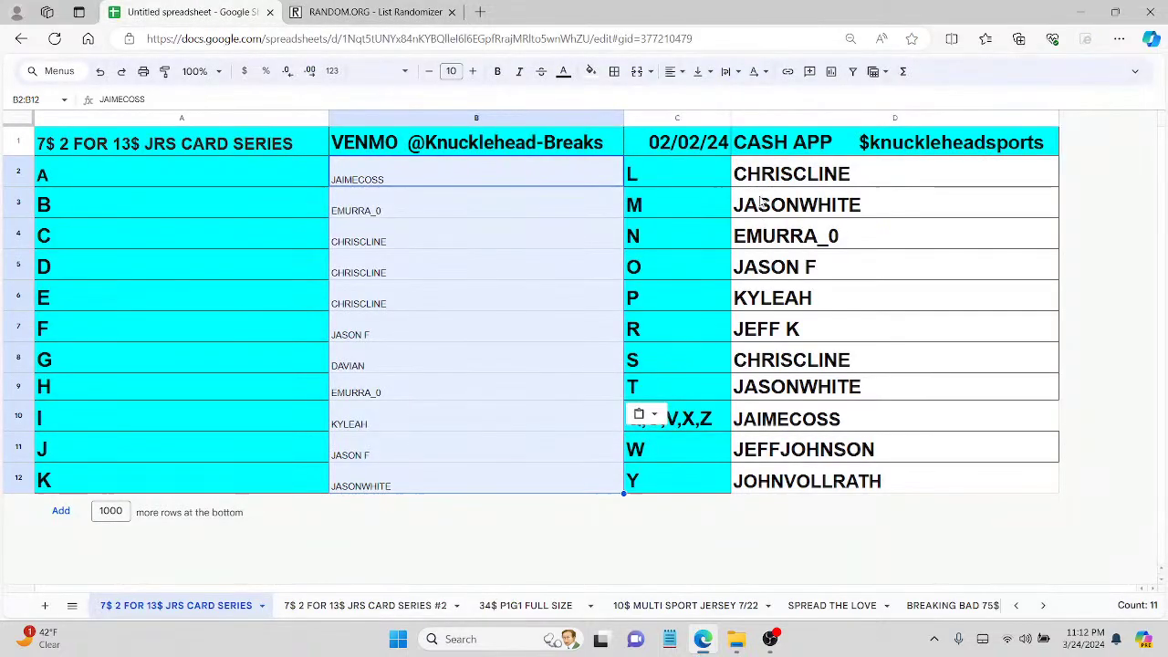
pyautogui.click(767, 179)
pyautogui.hotkey('ctrl', 'v')
# Make the B2:D12 buyer names bold at font size 21
pyautogui.hotkey('shift', 'Left')
pyautogui.hotkey('shift', 'Left')
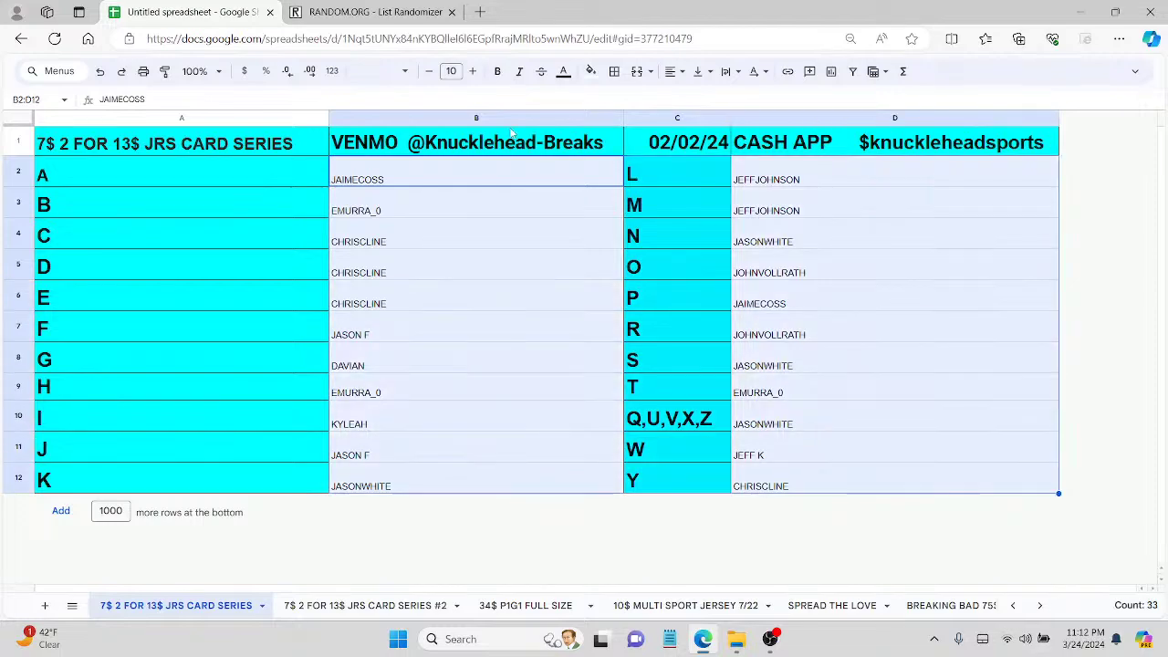
pyautogui.click(473, 71)
pyautogui.click(473, 71)
pyautogui.click(472, 71)
pyautogui.click(473, 71)
pyautogui.click(472, 71)
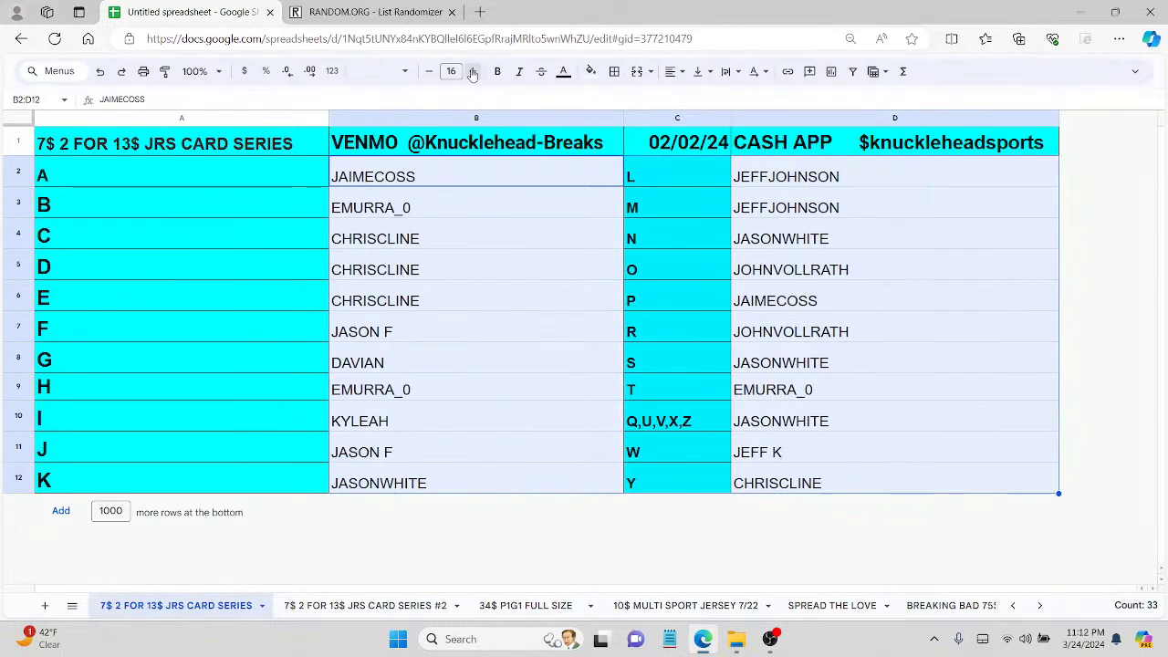
pyautogui.click(473, 71)
pyautogui.click(473, 71)
pyautogui.click(473, 71)
pyautogui.click(473, 72)
pyautogui.click(473, 71)
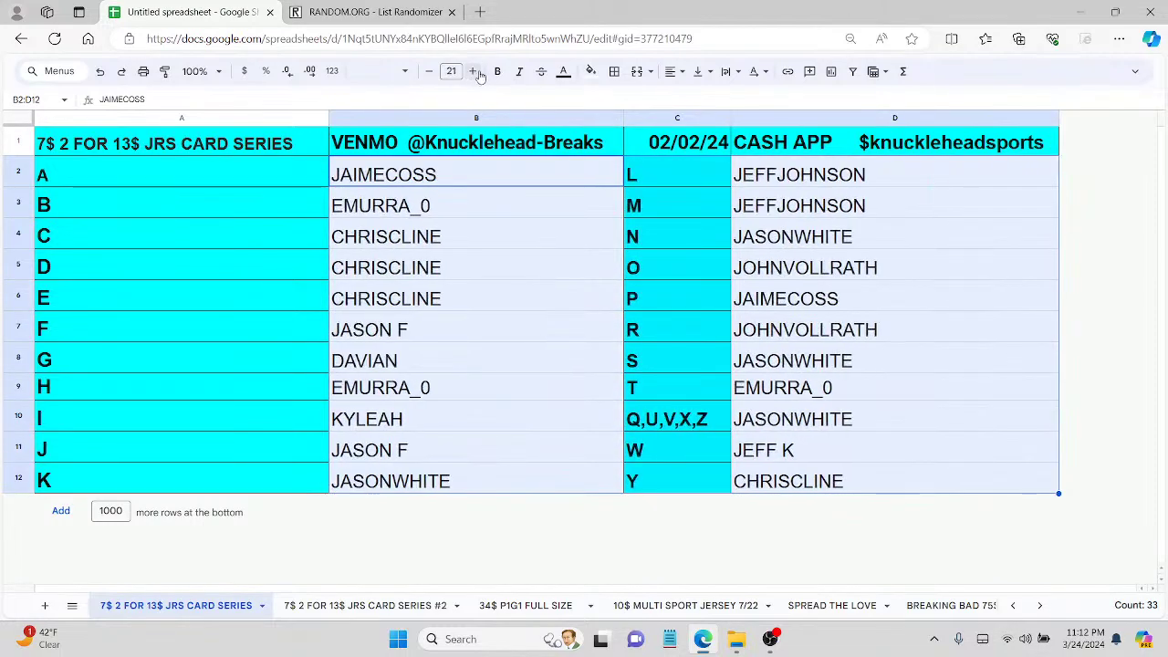
pyautogui.click(473, 71)
pyautogui.click(497, 71)
pyautogui.click(615, 71)
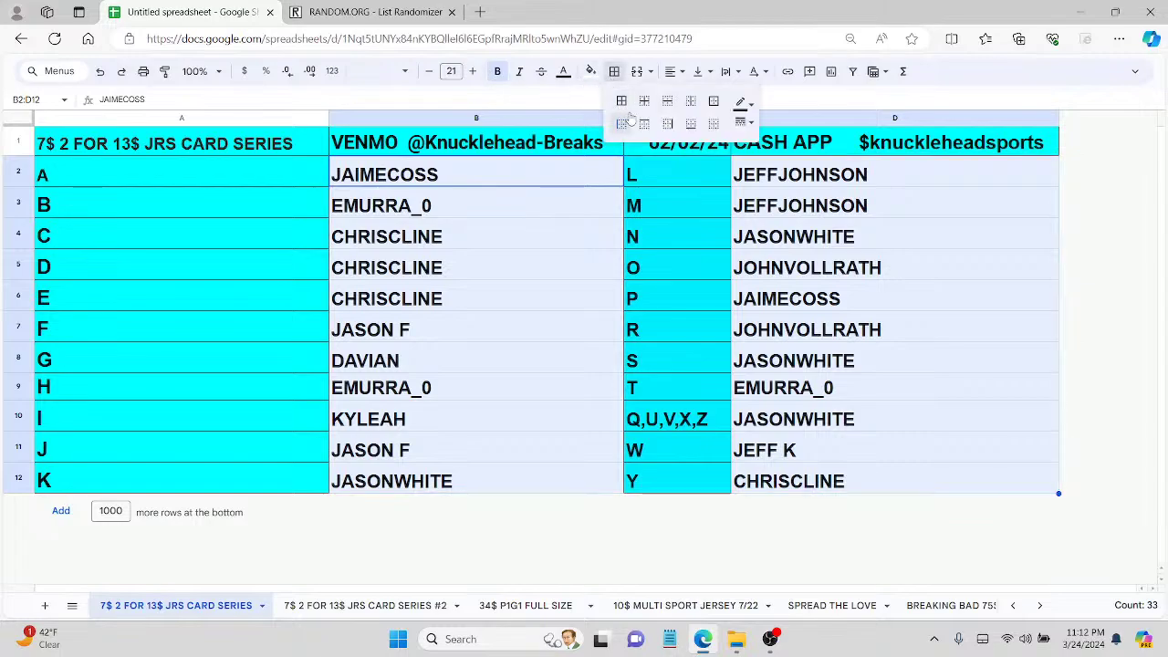
pyautogui.click(547, 236)
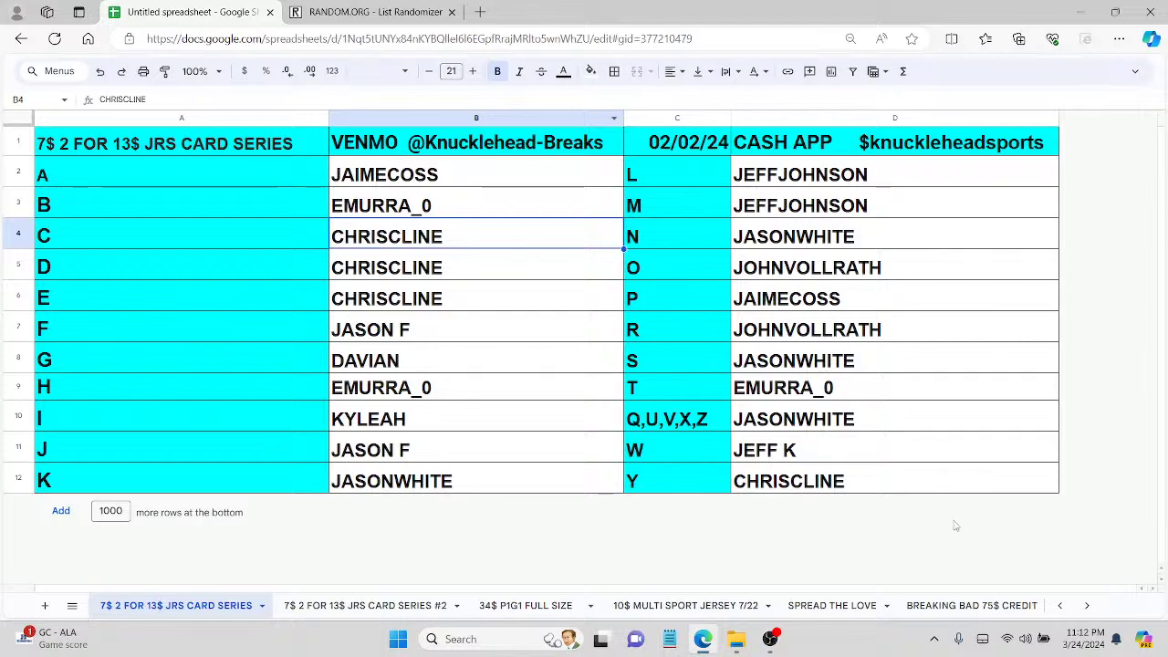
# On the NBA trophy sheet, enter the Indiana Pacers buyer's name in B13
pyautogui.click(1060, 606)
pyautogui.click(1058, 606)
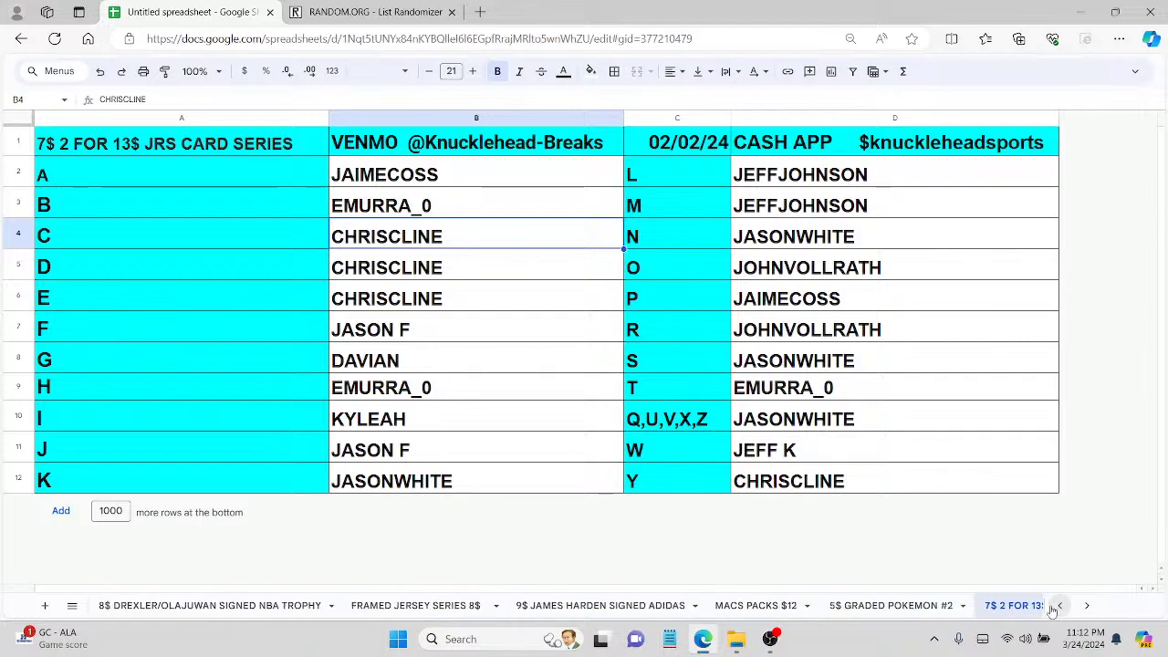
pyautogui.click(210, 605)
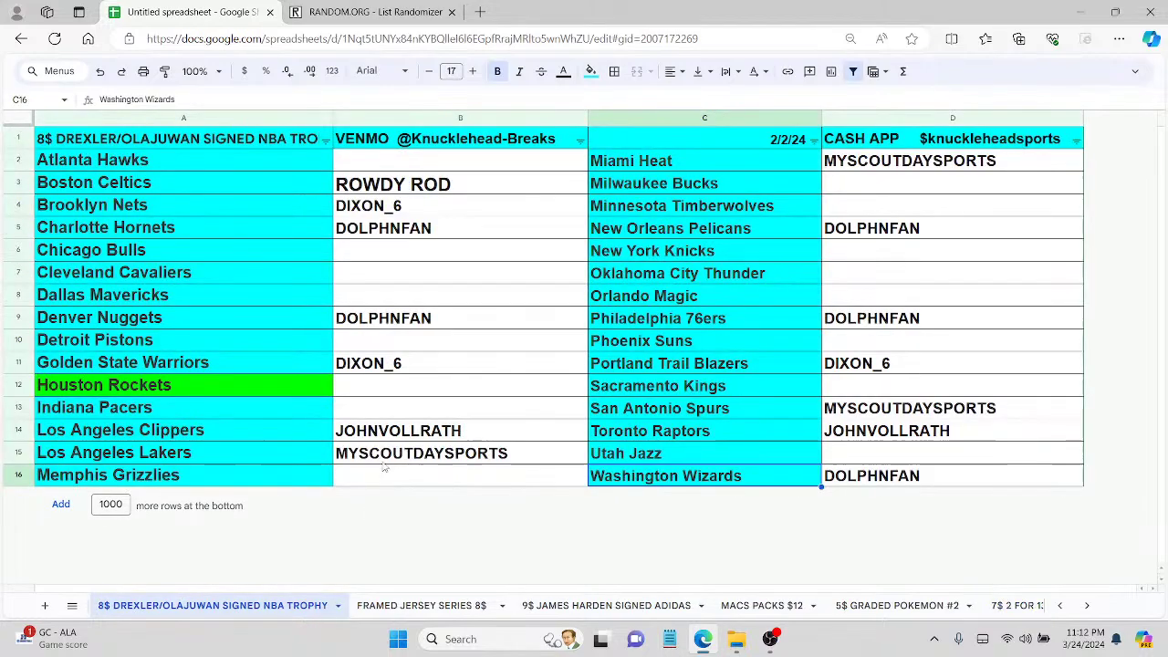
pyautogui.click(389, 407)
pyautogui.write('NIKNAK')
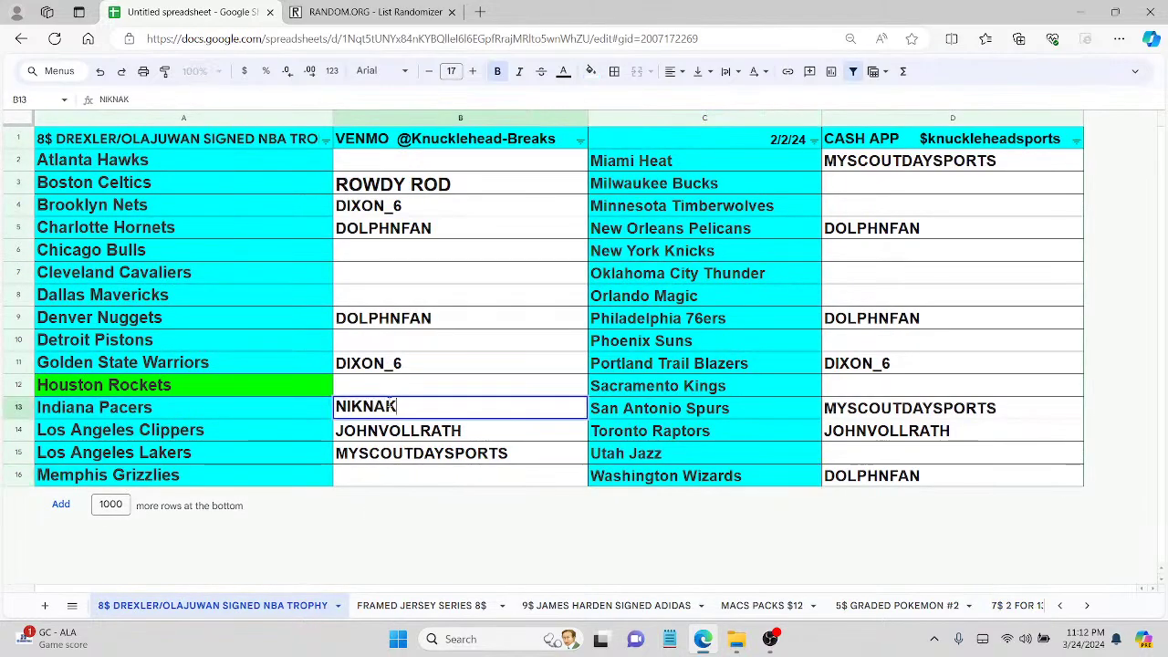
pyautogui.moveTo(391, 406); pyautogui.dragTo(394, 398)
pyautogui.click(394, 396)
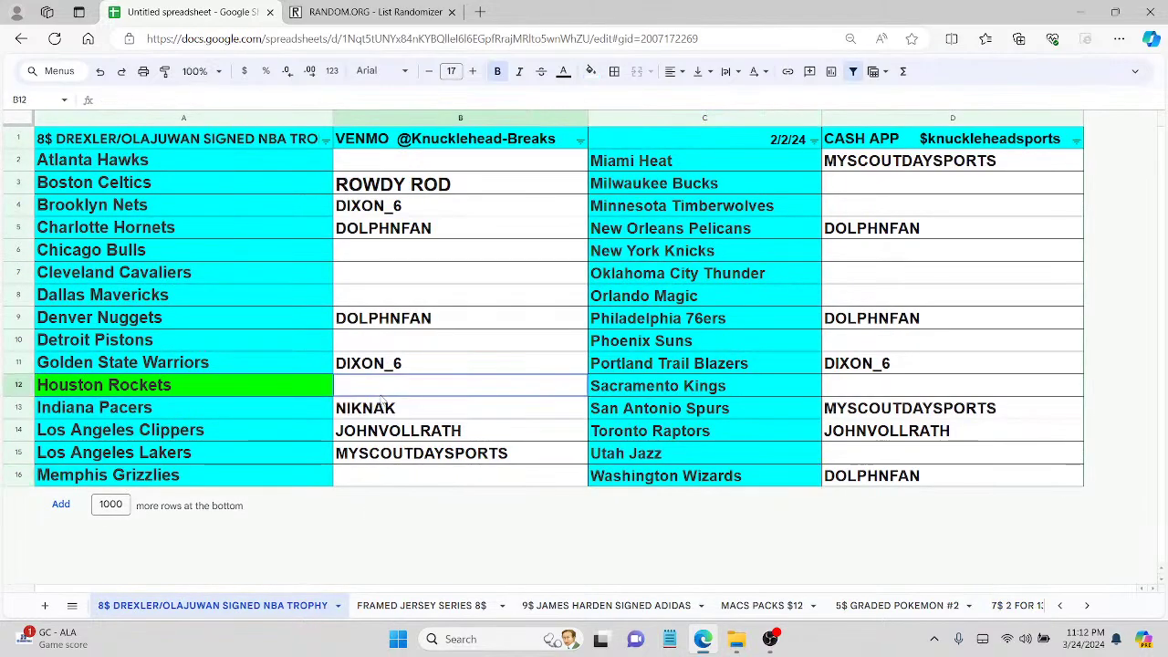
pyautogui.click(374, 405)
pyautogui.press('BackSpace')
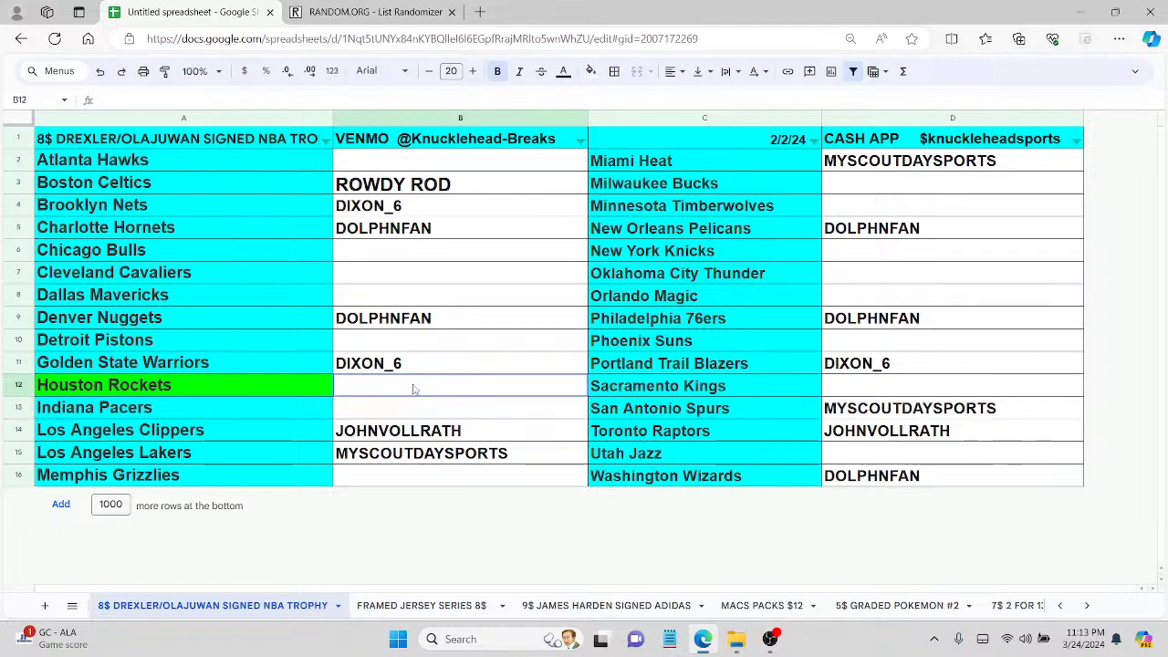
pyautogui.hotkey('ctrl', 'z')
# Copy that buyer's name into B8 (Mavericks) and D7 (Thunder)
pyautogui.doubleClick(372, 408)
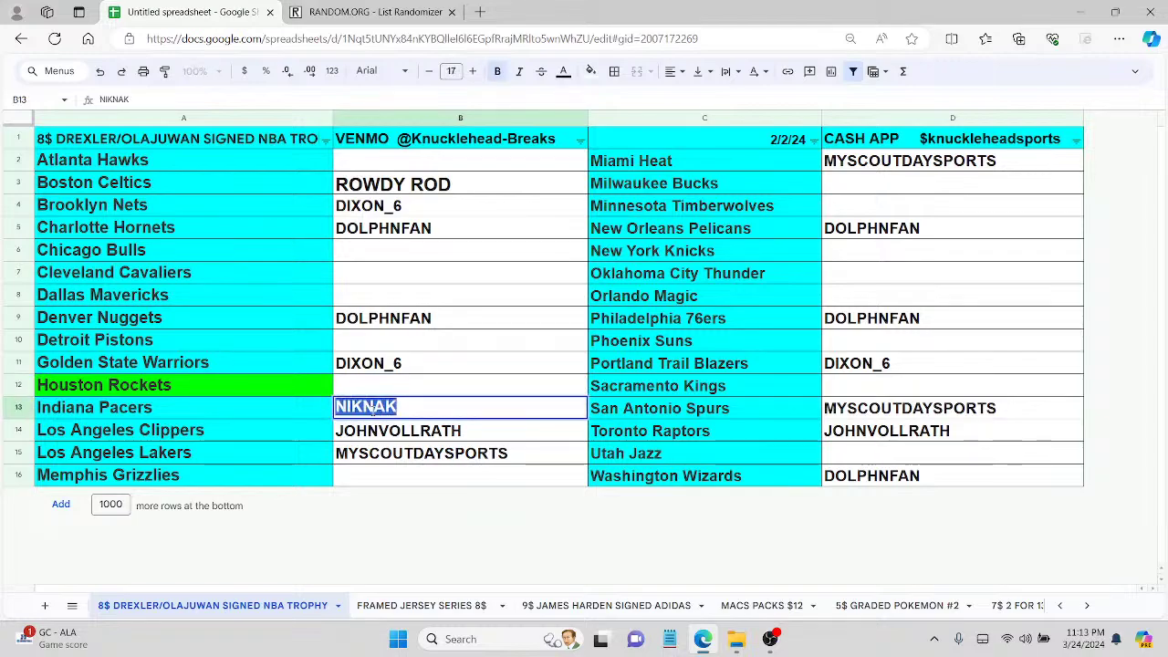
pyautogui.hotkey('ctrl', 'c')
pyautogui.click(405, 292)
pyautogui.hotkey('ctrl', 'v')
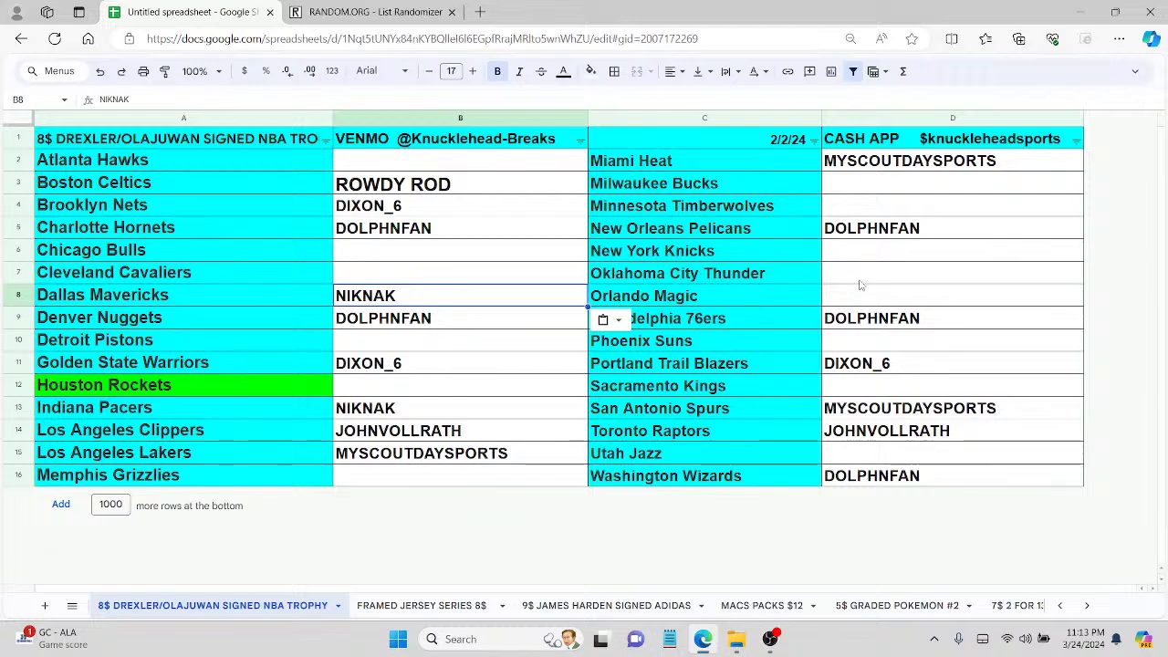
pyautogui.click(854, 274)
pyautogui.hotkey('ctrl', 'v')
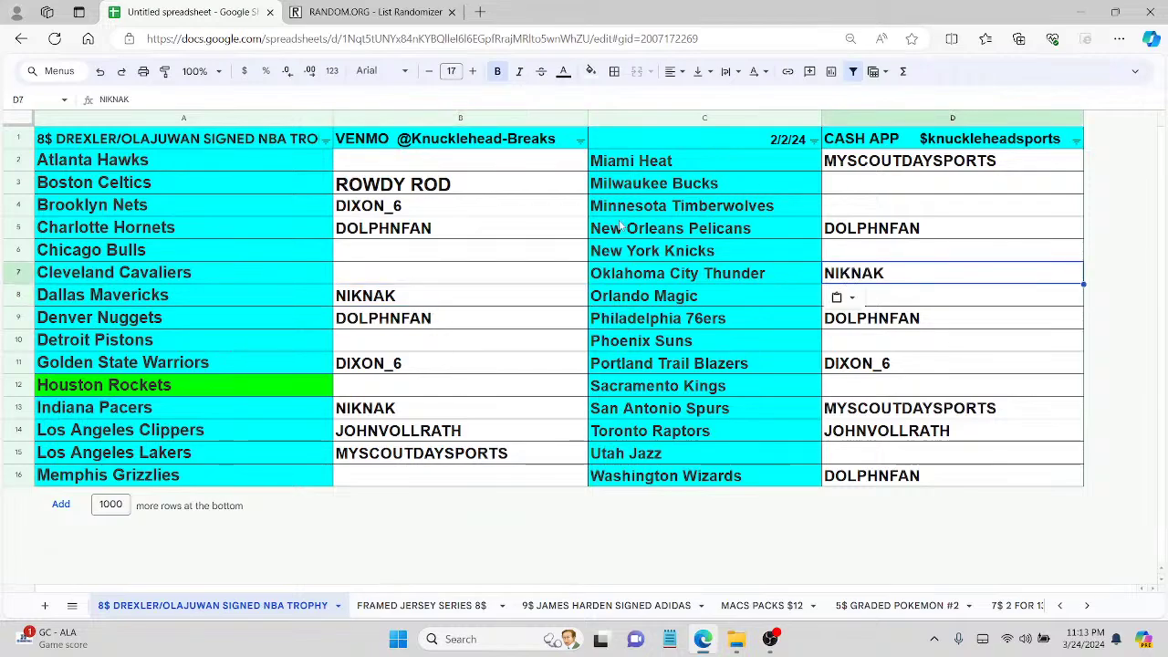
# Enter the Chicago Bulls buyer's name in B6, then go to the 24$ P1G1 HAT TRICK sheet
pyautogui.click(368, 250)
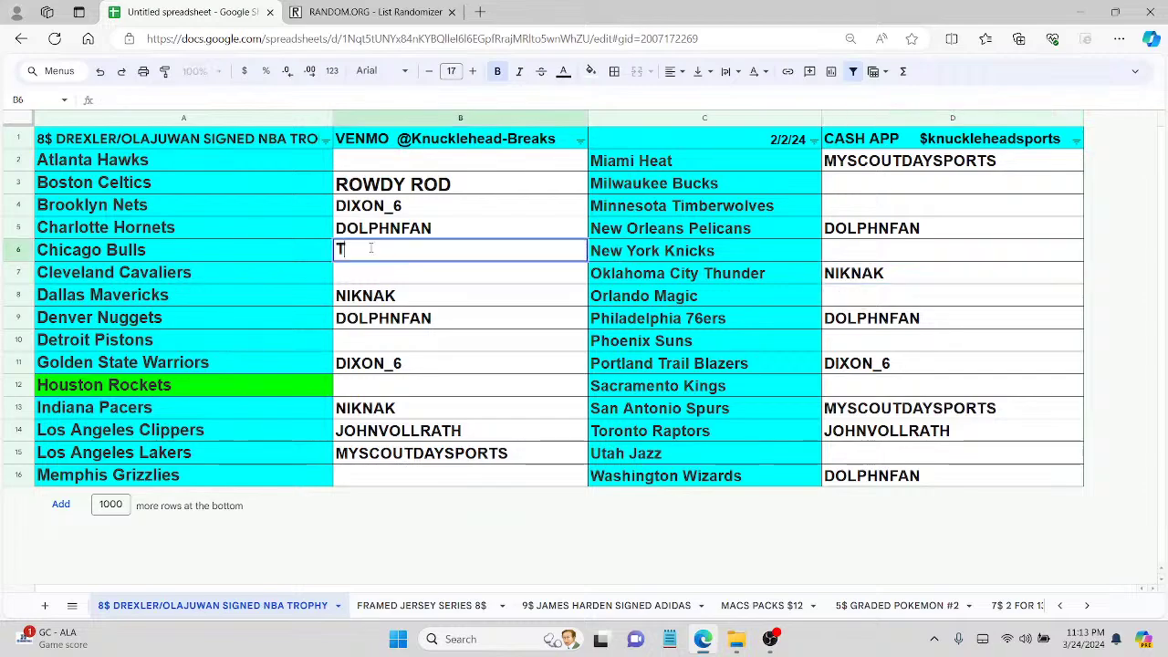
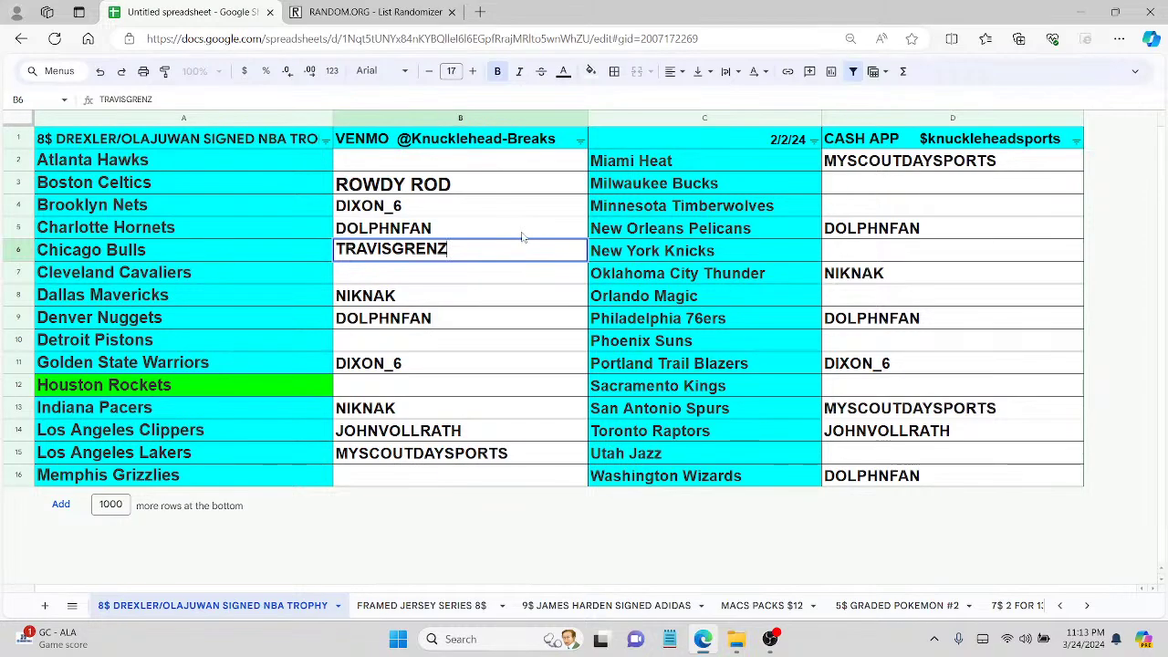
pyautogui.click(1057, 609)
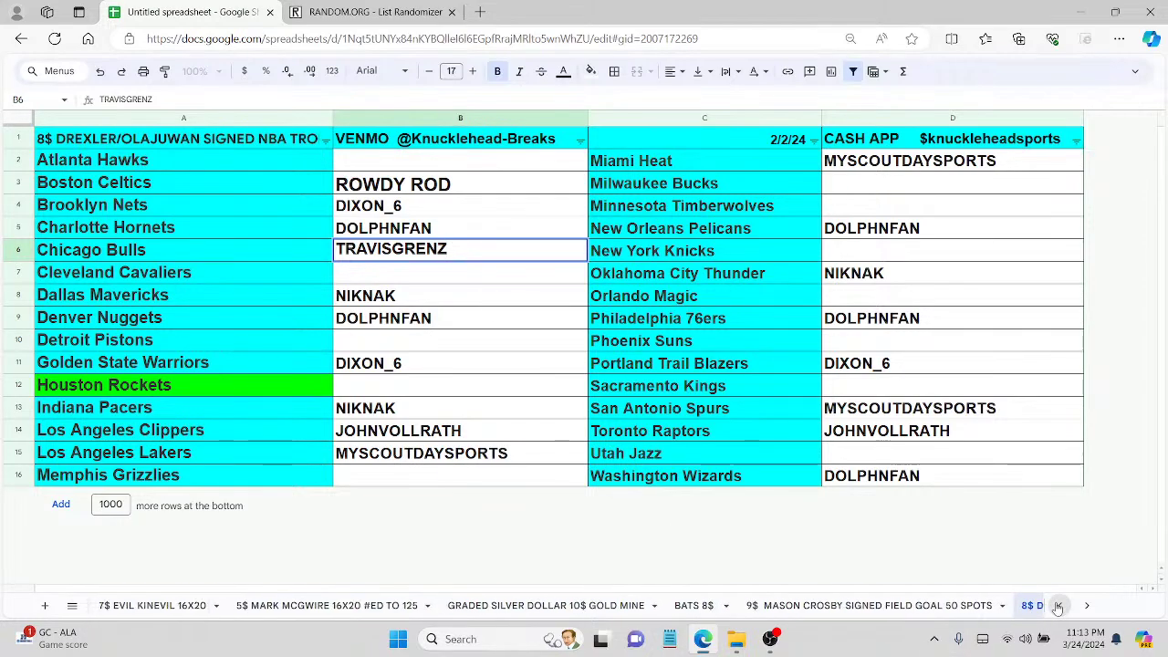
pyautogui.click(1057, 609)
pyautogui.click(387, 606)
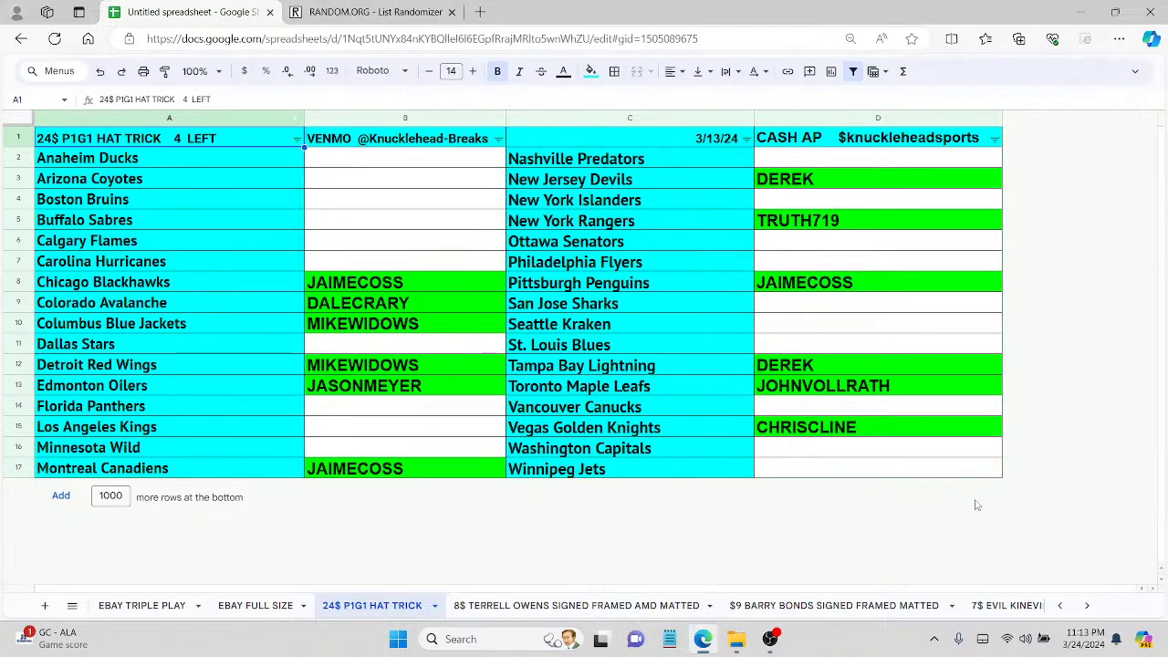
# Return to the 7$ JRS CARD SERIES sheet and switch the OBS broadcast to the webcam scene
pyautogui.click(1087, 605)
pyautogui.click(1087, 605)
pyautogui.click(1087, 605)
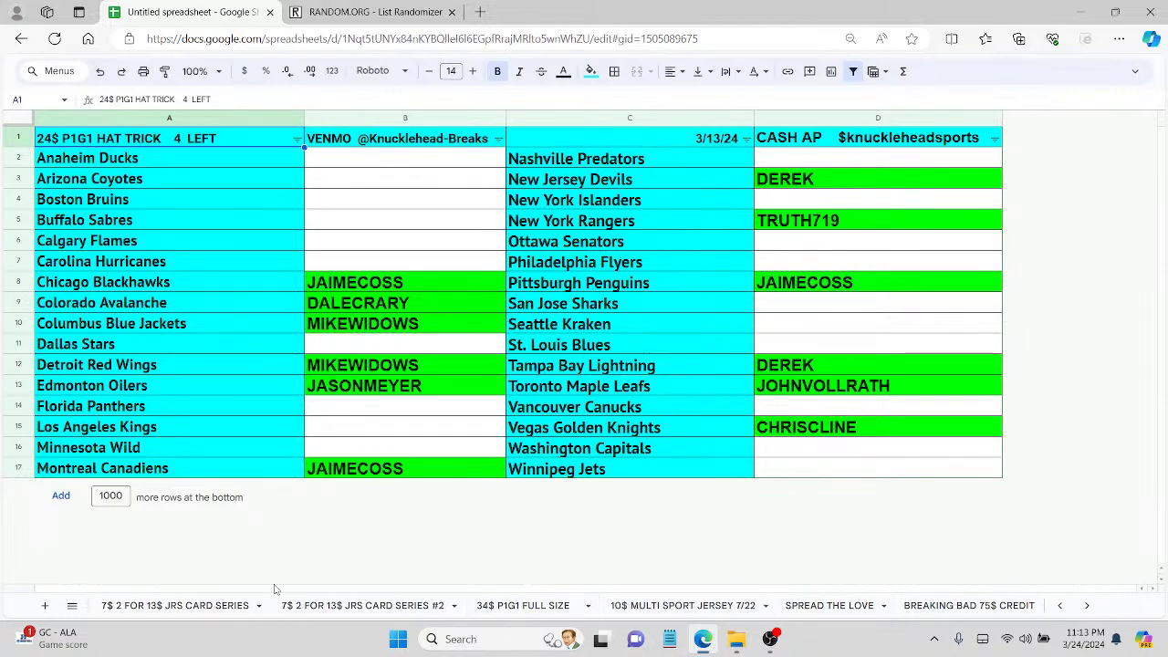
pyautogui.click(183, 605)
pyautogui.click(569, 359)
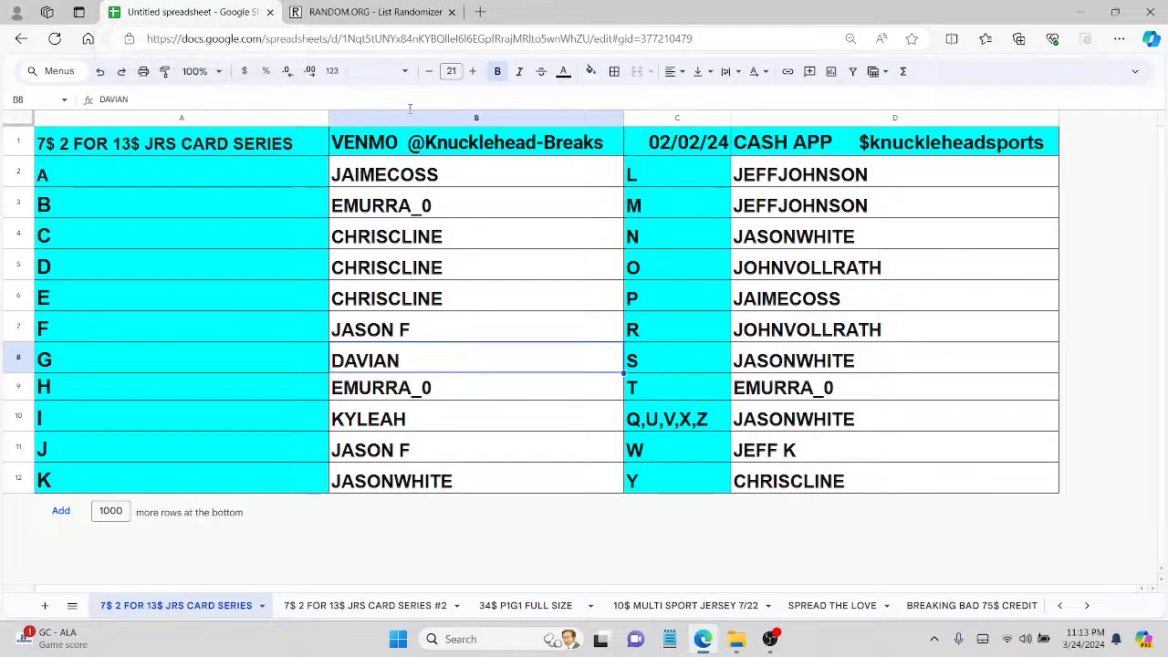
pyautogui.click(770, 639)
pyautogui.click(126, 538)
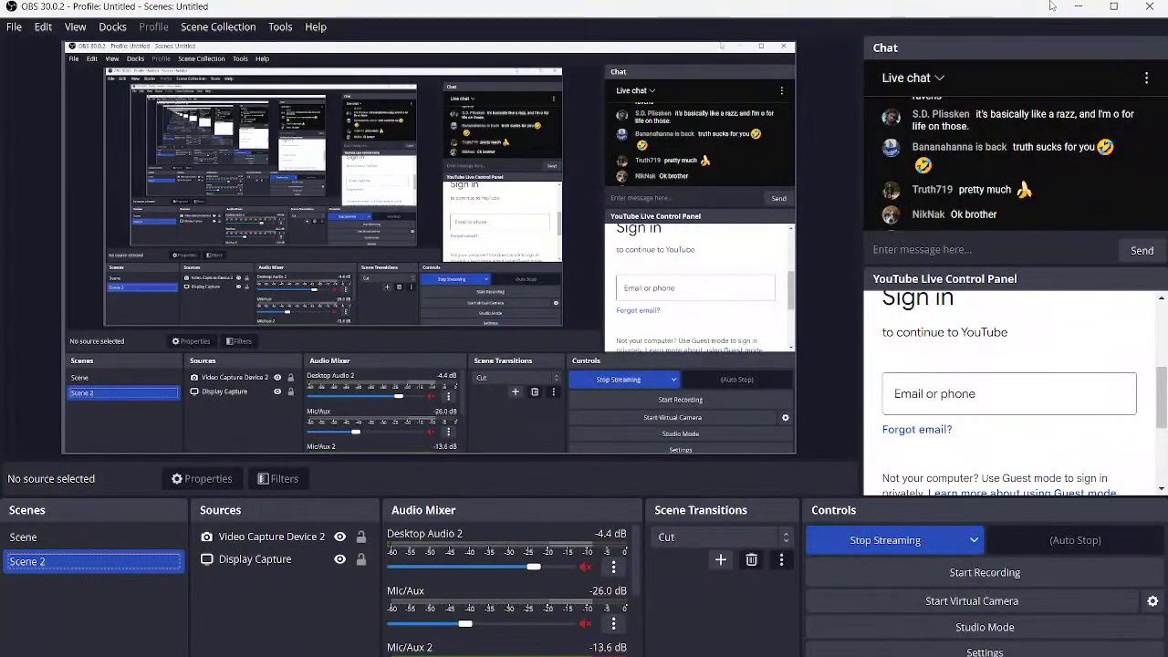
# Leave OBS broadcasting Scene 2's screen capture and bring the JRS spreadsheet back
pyautogui.click(1077, 13)
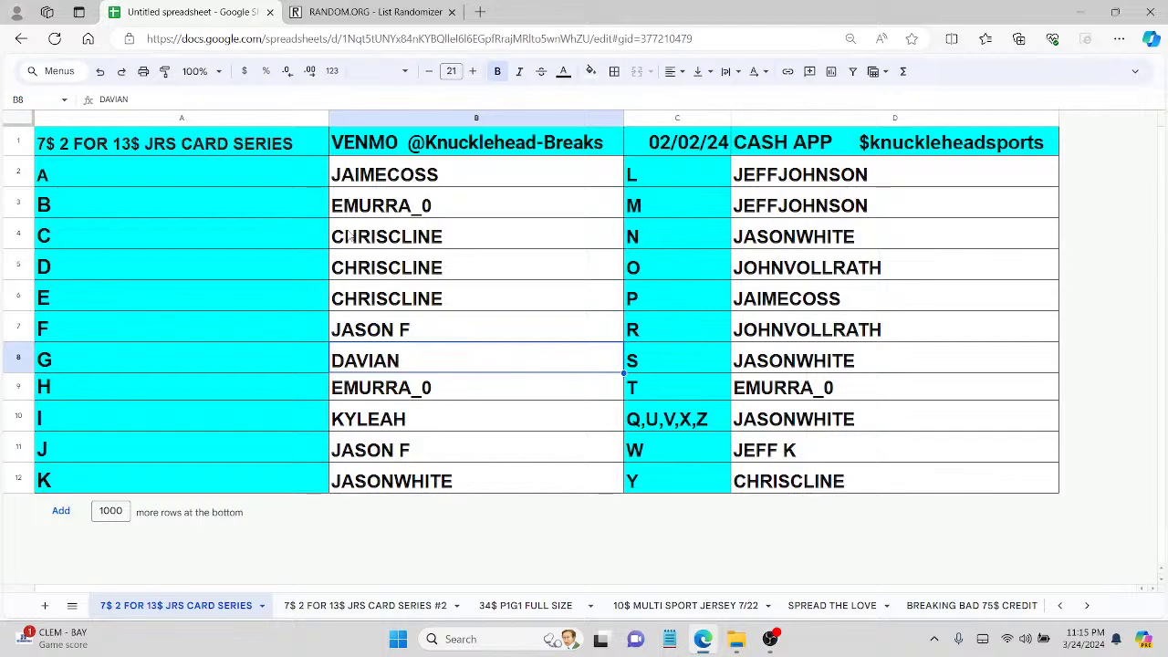
# Delete the old 7$ 2 FOR 13$ JRS CARD SERIES sheet
pyautogui.rightClick(197, 603)
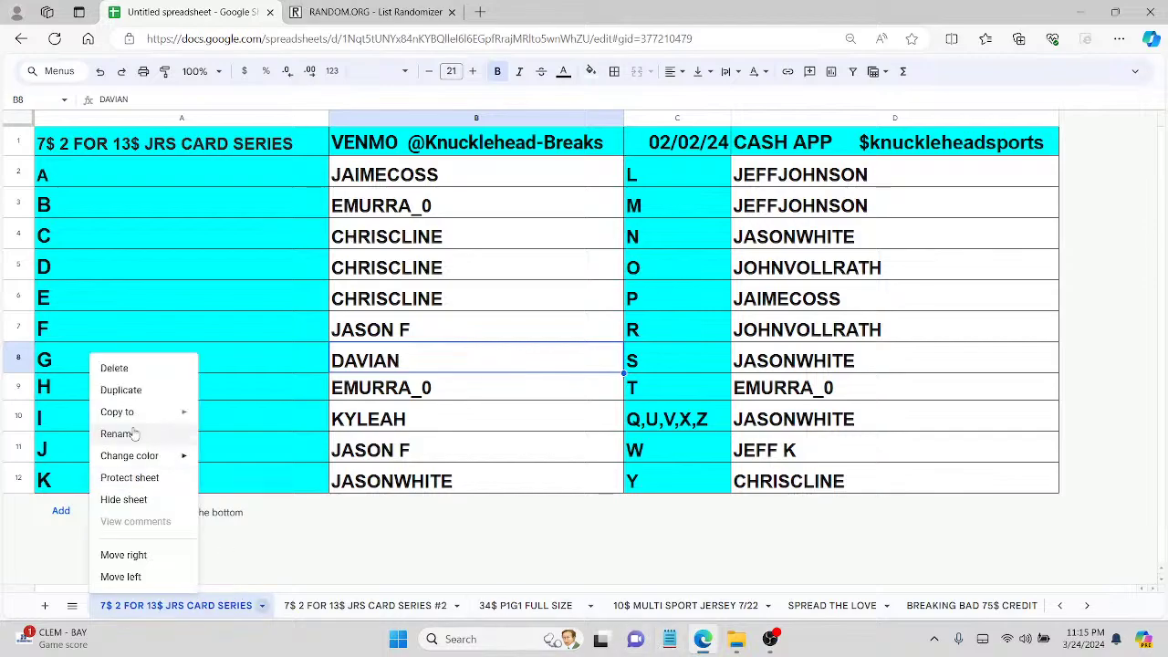
pyautogui.click(114, 365)
pyautogui.click(744, 366)
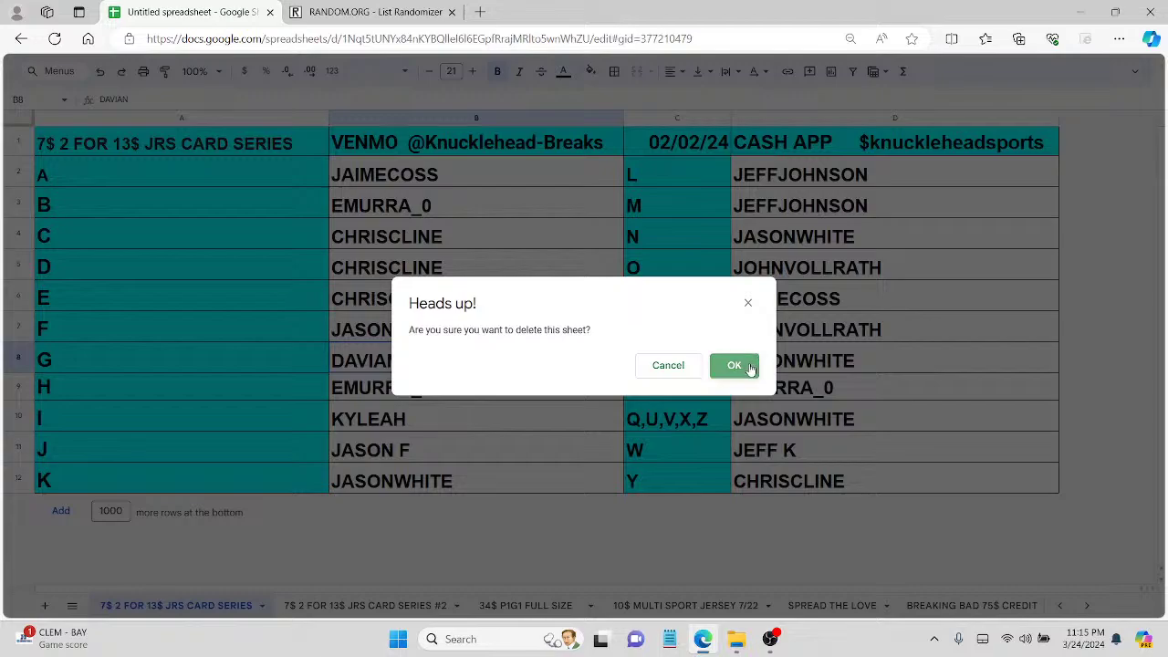
# On the #2 sheet, enlarge the B2:D12 buyer names to font size 23
pyautogui.click(349, 605)
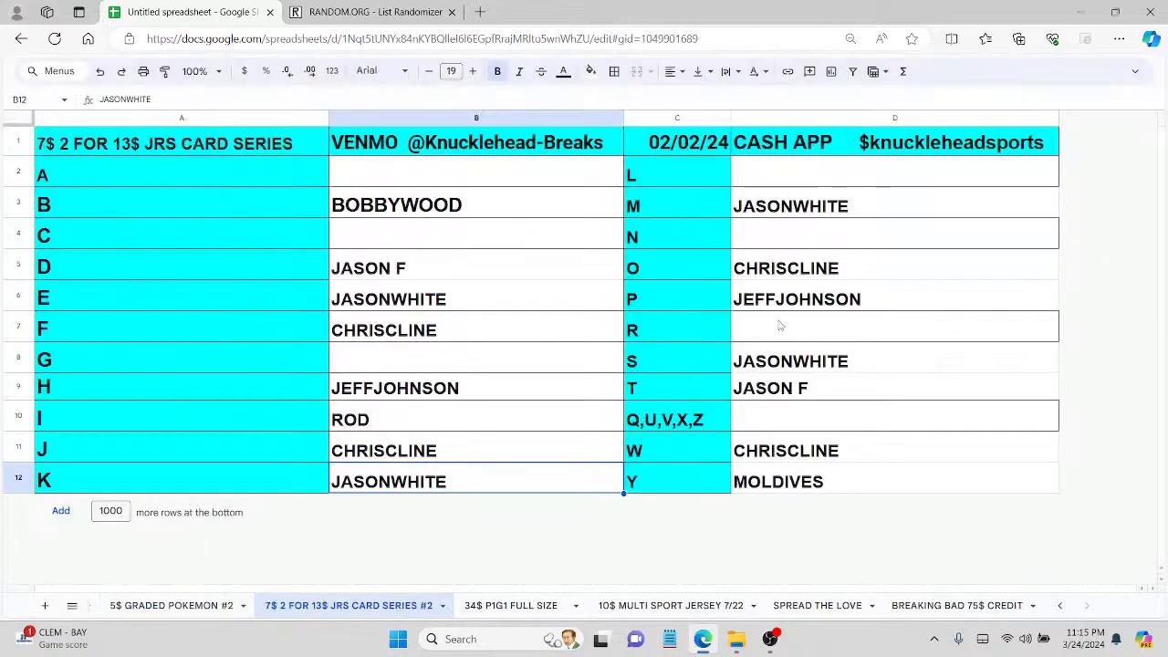
pyautogui.moveTo(475, 171); pyautogui.dragTo(894, 481)
pyautogui.click(471, 71)
pyautogui.click(472, 71)
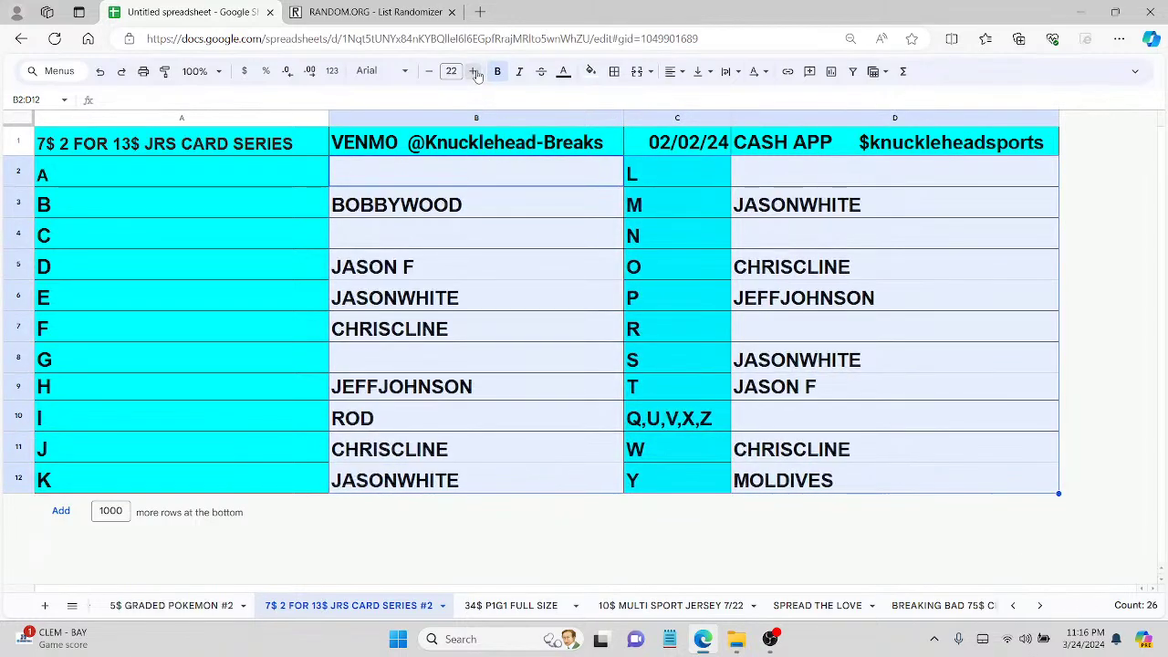
pyautogui.click(472, 71)
pyautogui.click(472, 71)
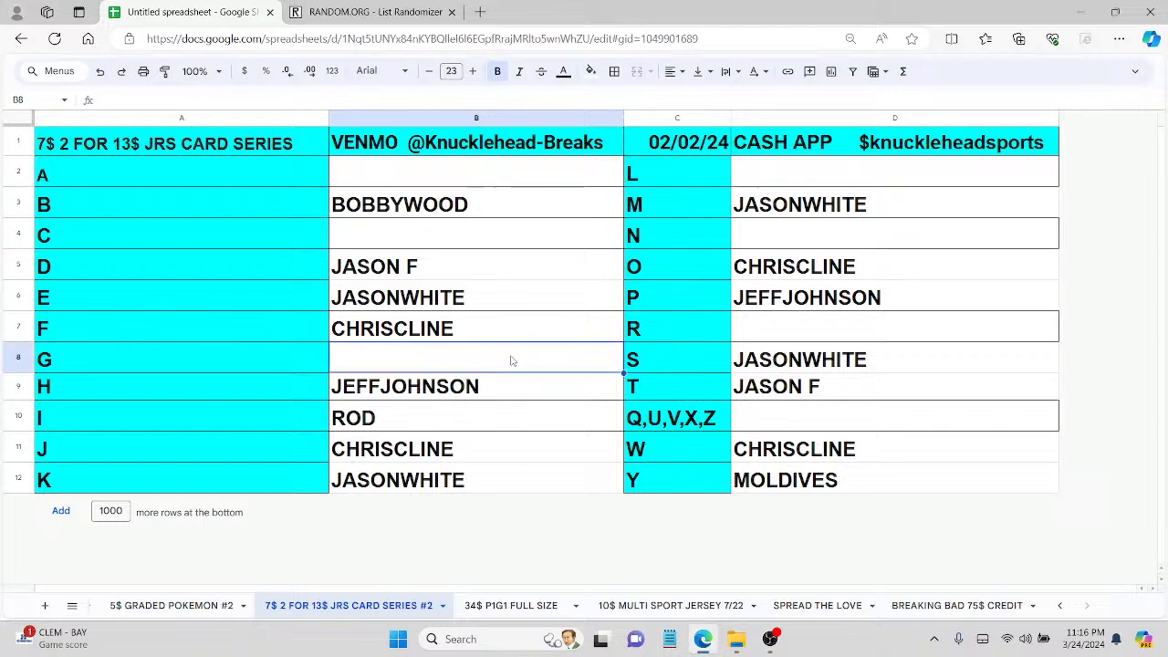
pyautogui.hotkey('ctrl', 'shift', 'End')
pyautogui.click(615, 71)
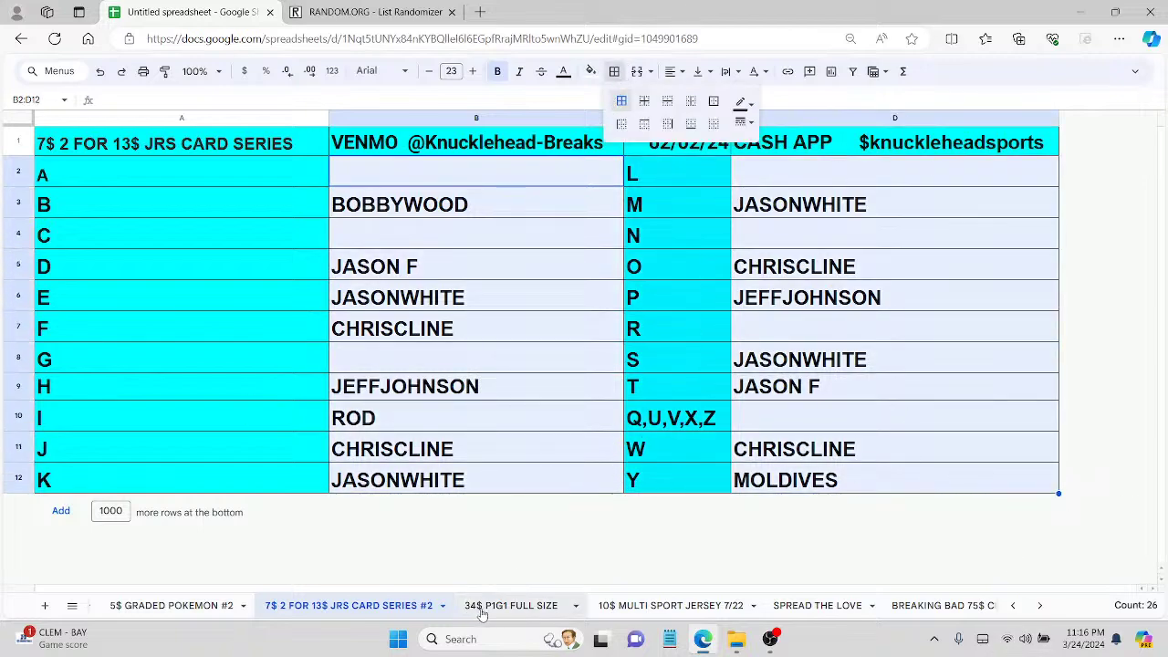
# Enter the D-slot buyer's name in B5 of the 10$ MULTI SPORT JERSEY 7/22 sheet
pyautogui.click(652, 606)
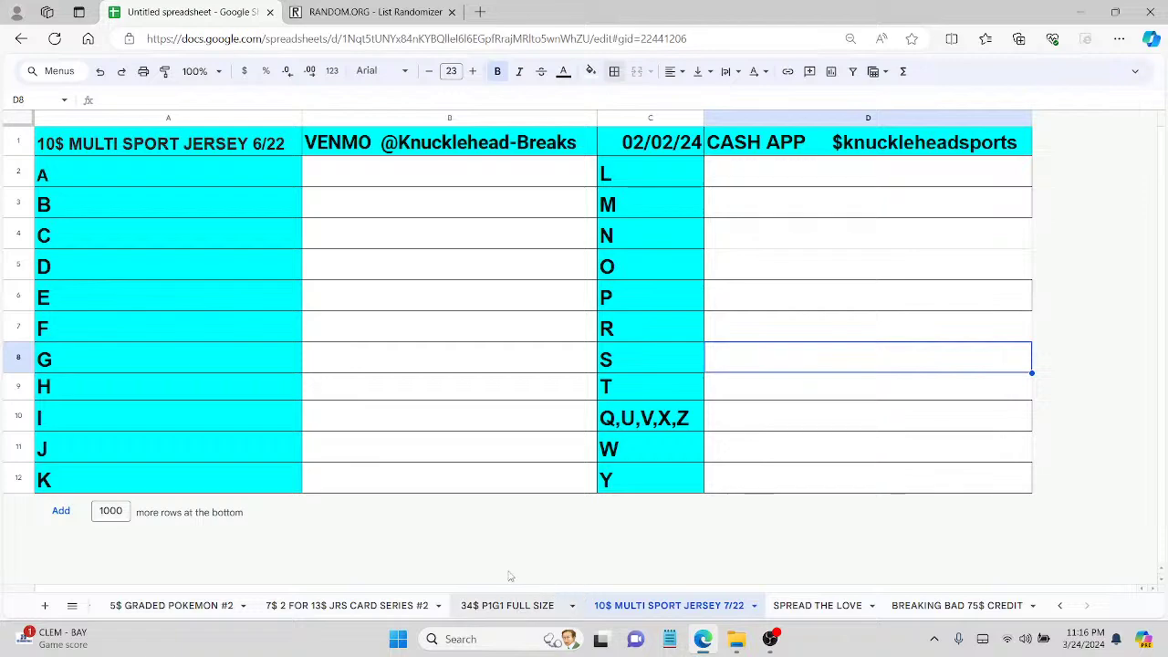
pyautogui.click(438, 274)
pyautogui.write('ROD')
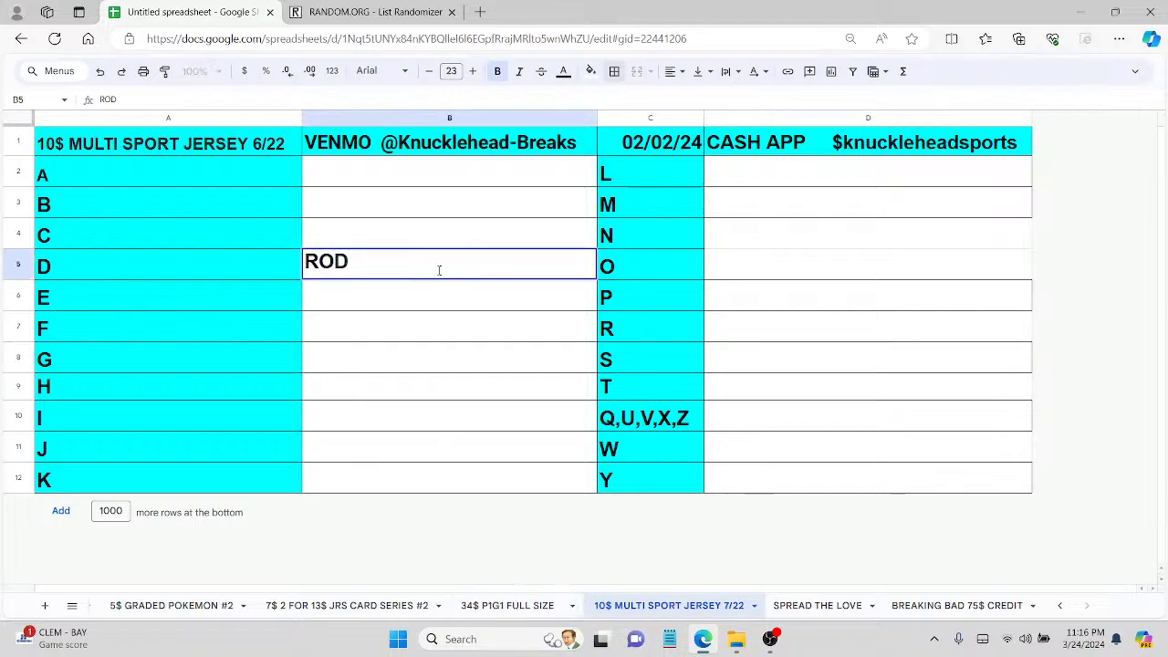
# Copy the 34$ P1G1 FULL SIZE names B2:B17 and open the List Randomizer shortcut
pyautogui.click(508, 606)
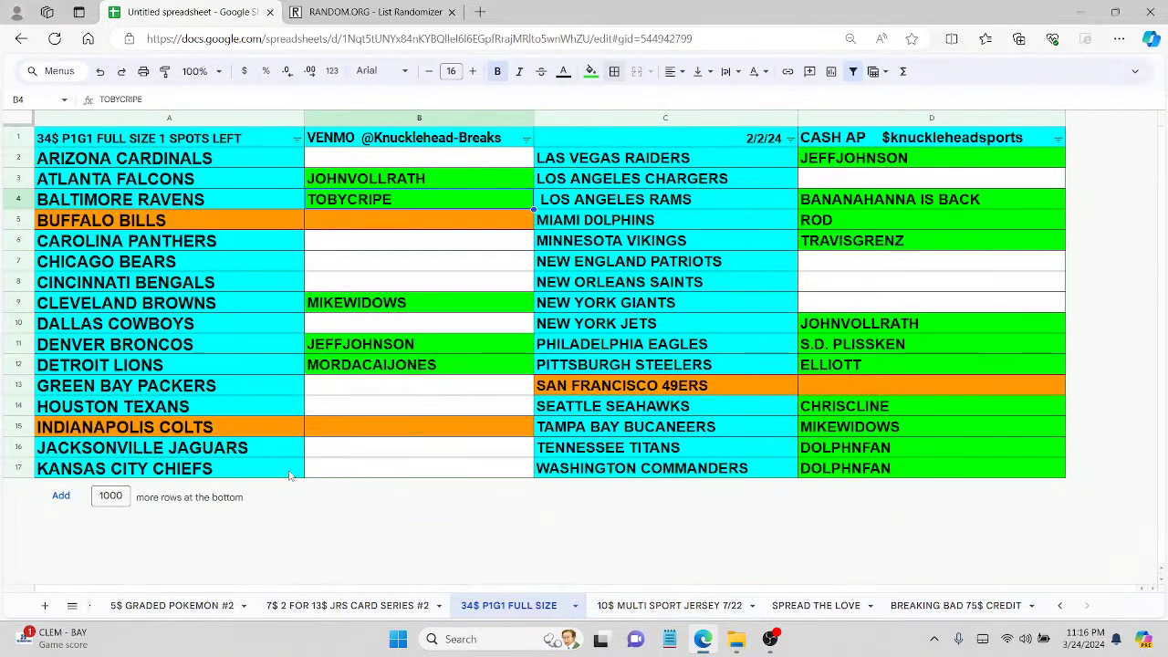
pyautogui.moveTo(379, 160); pyautogui.dragTo(397, 451)
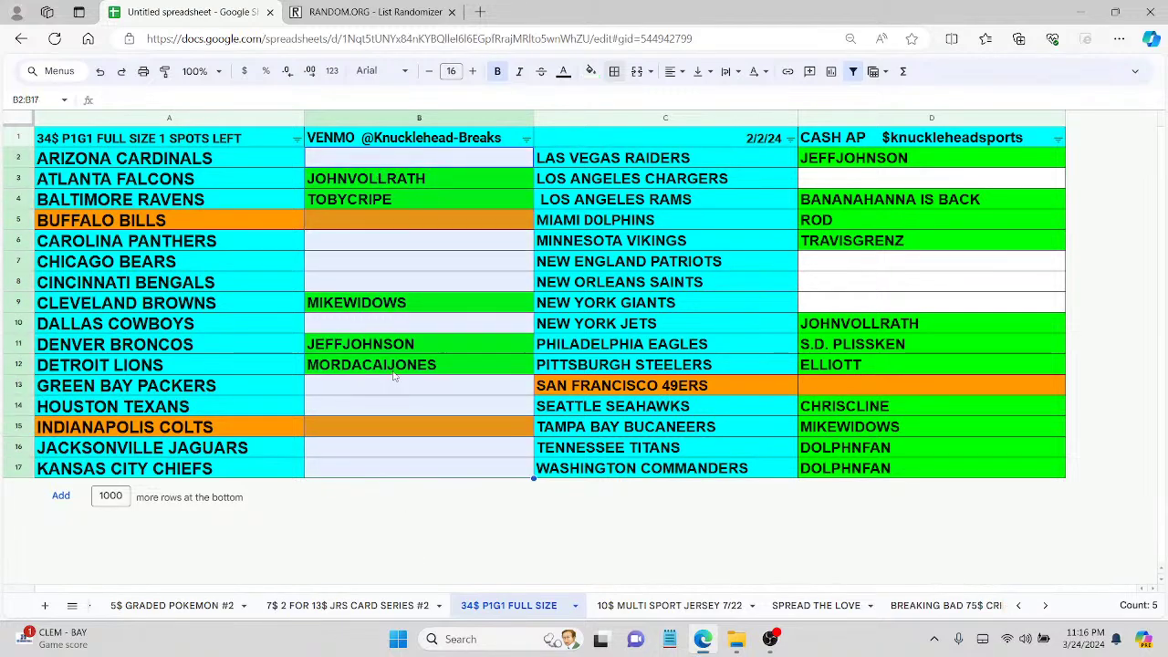
pyautogui.hotkey('ctrl', 'c')
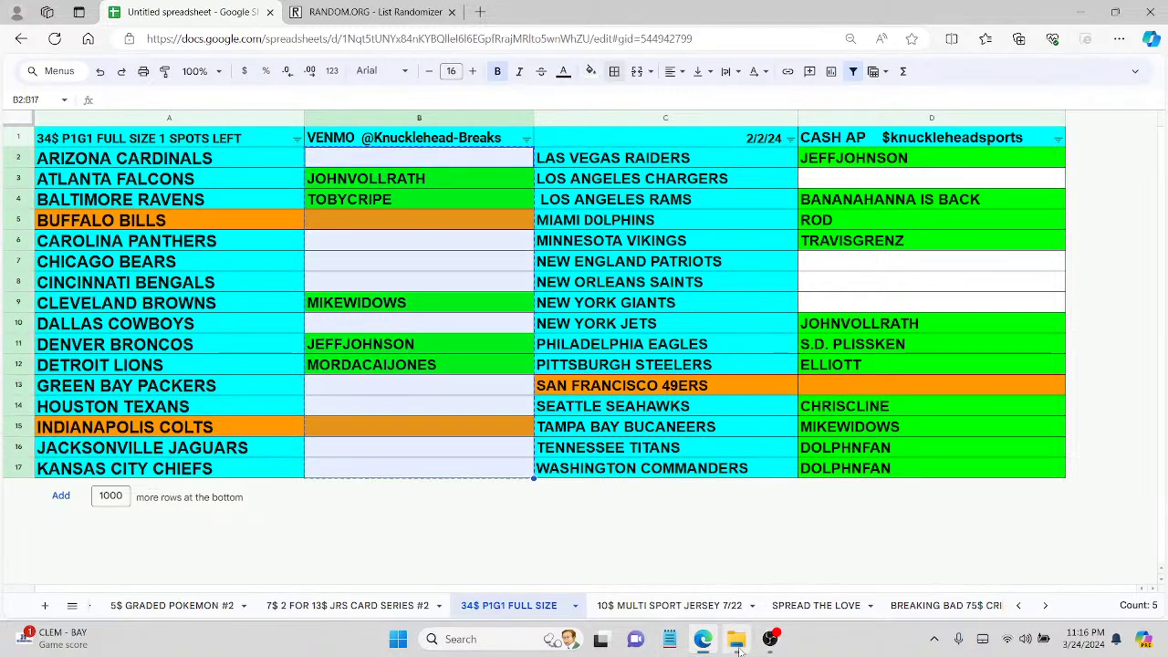
pyautogui.click(738, 644)
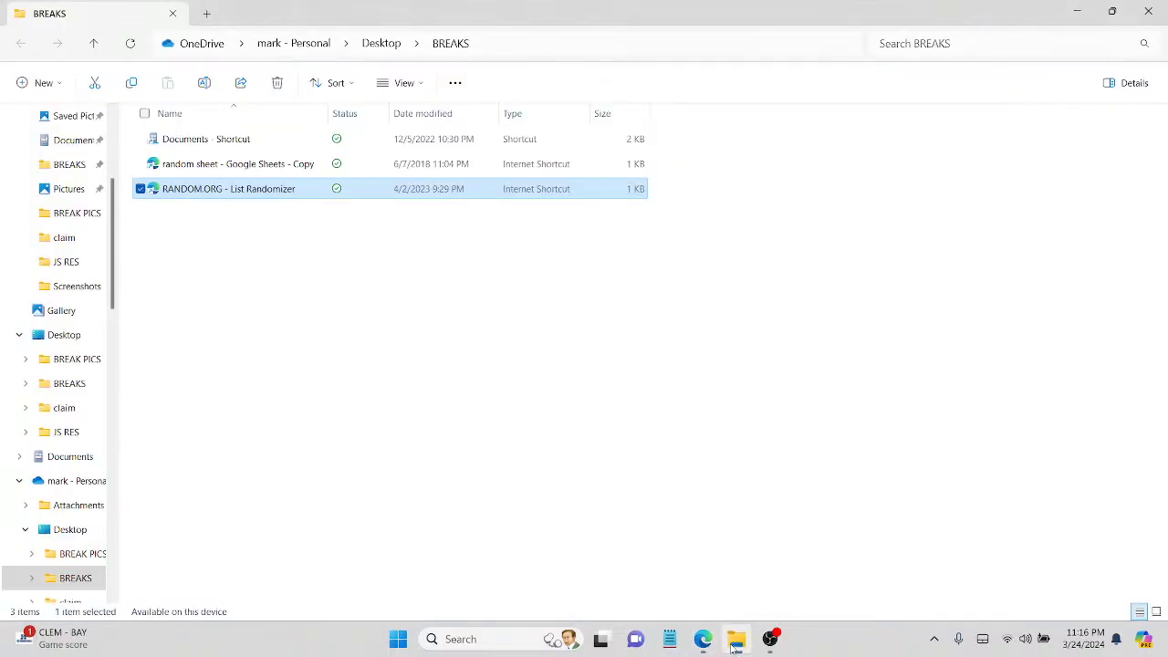
pyautogui.doubleClick(259, 190)
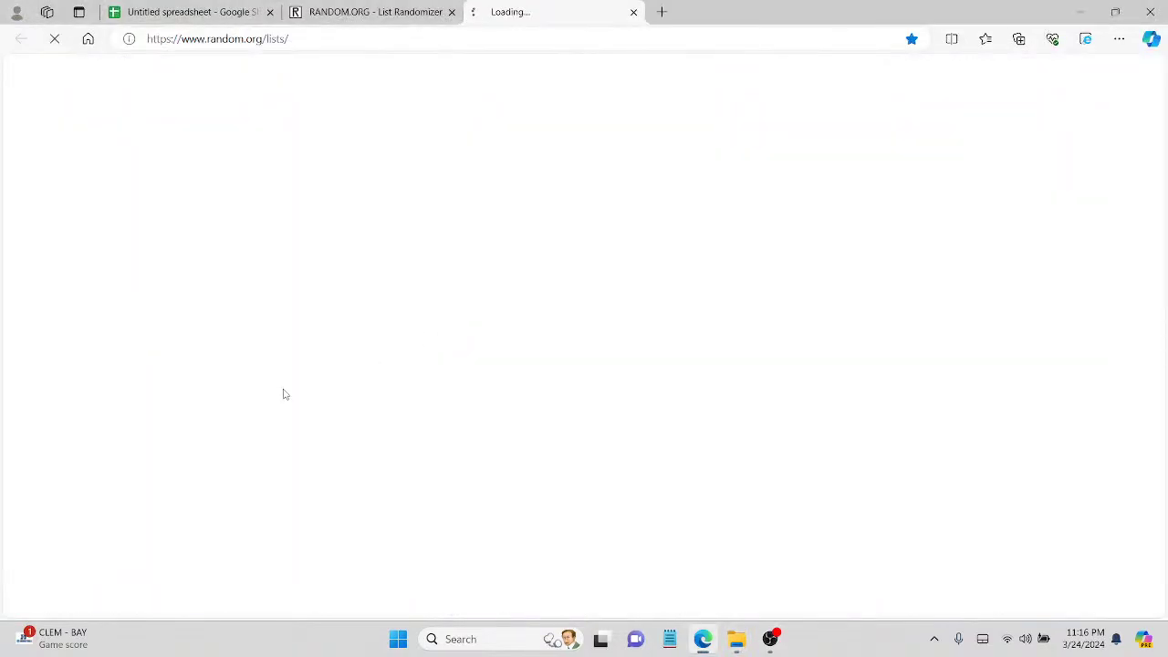
pyautogui.moveTo(123, 214); pyautogui.dragTo(547, 424)
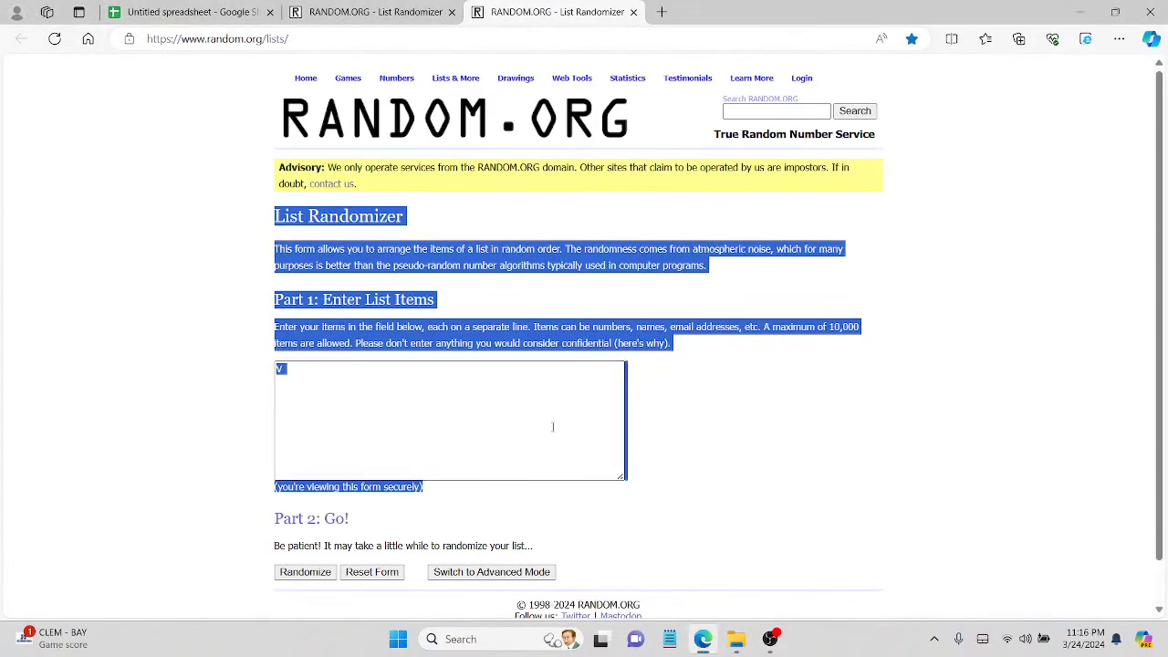
# Paste the column B and column D P1G1 names into the list and close the duplicate tab
pyautogui.click(351, 407)
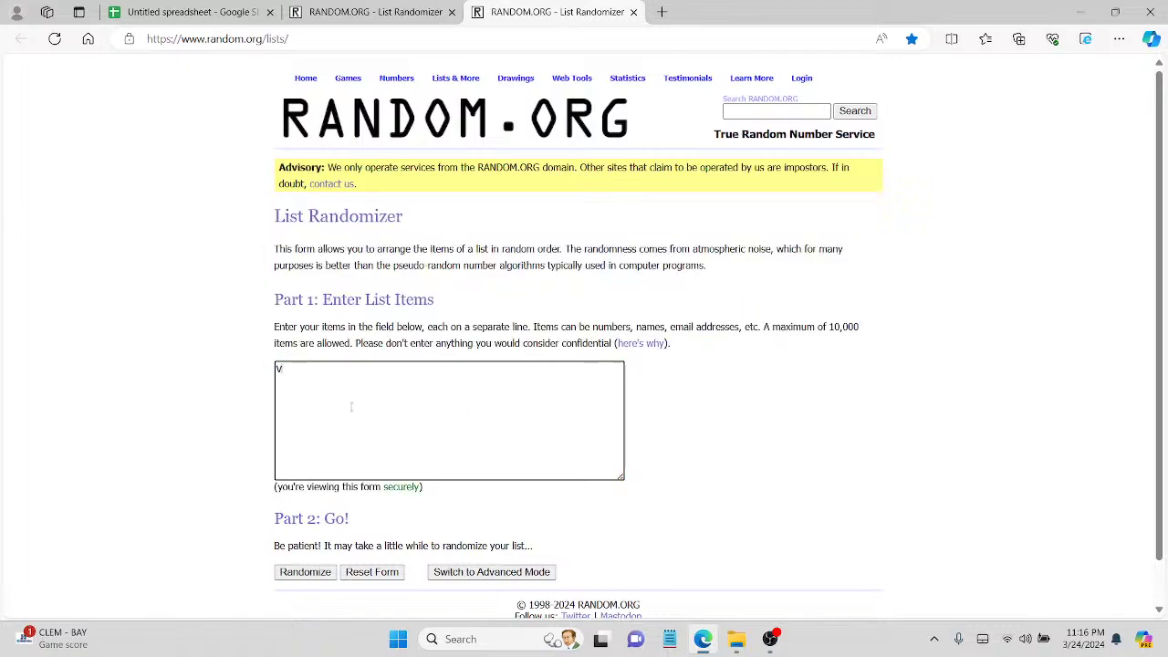
pyautogui.hotkey('ctrl', 'v')
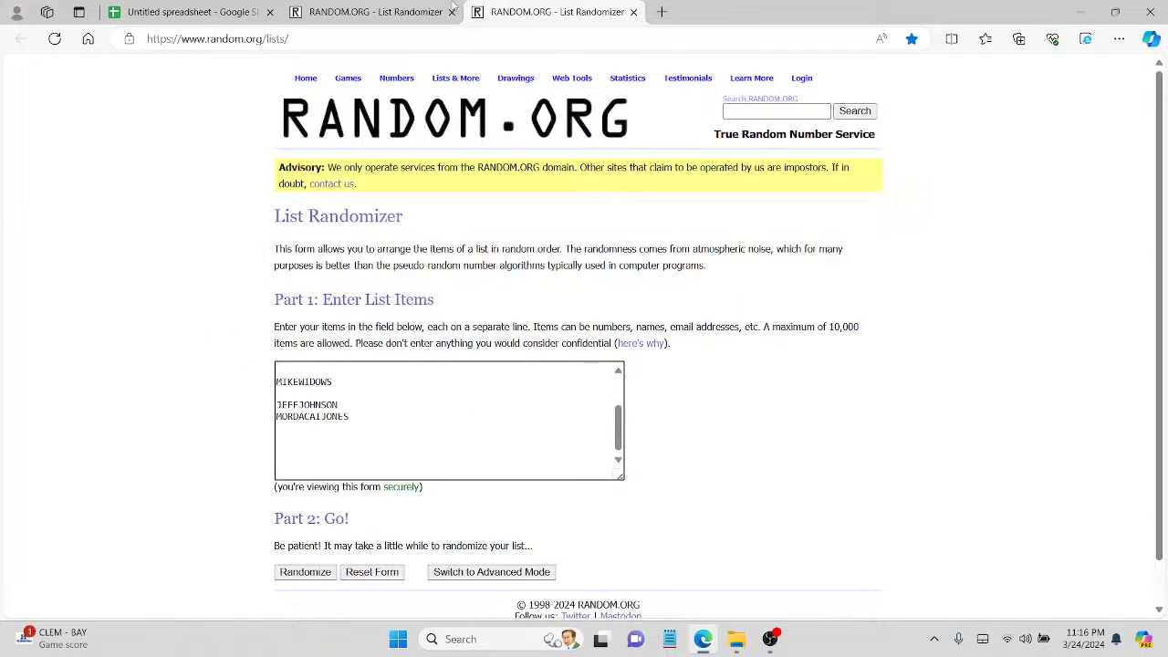
pyautogui.click(228, 11)
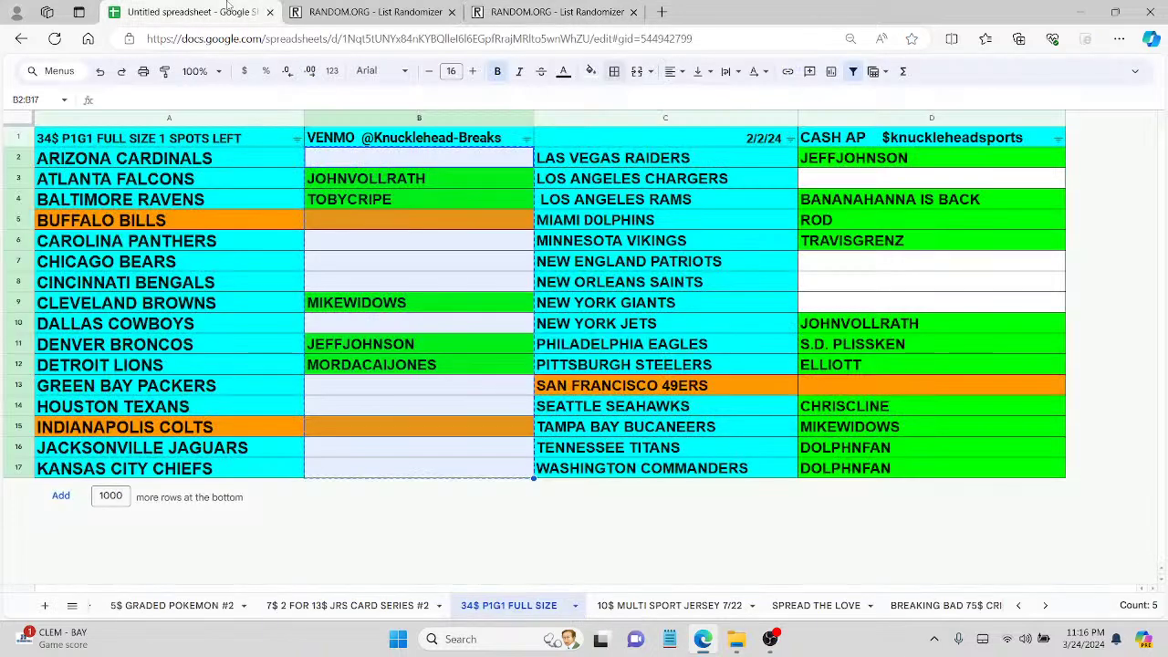
pyautogui.moveTo(884, 163); pyautogui.dragTo(915, 513)
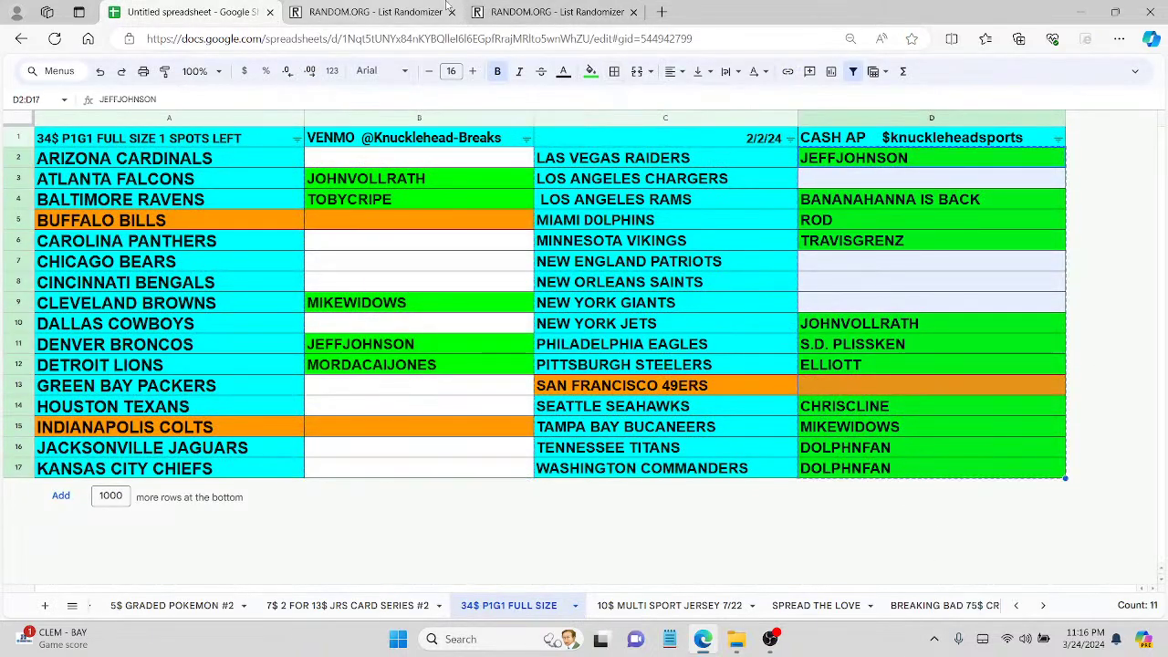
pyautogui.click(399, 9)
pyautogui.click(450, 12)
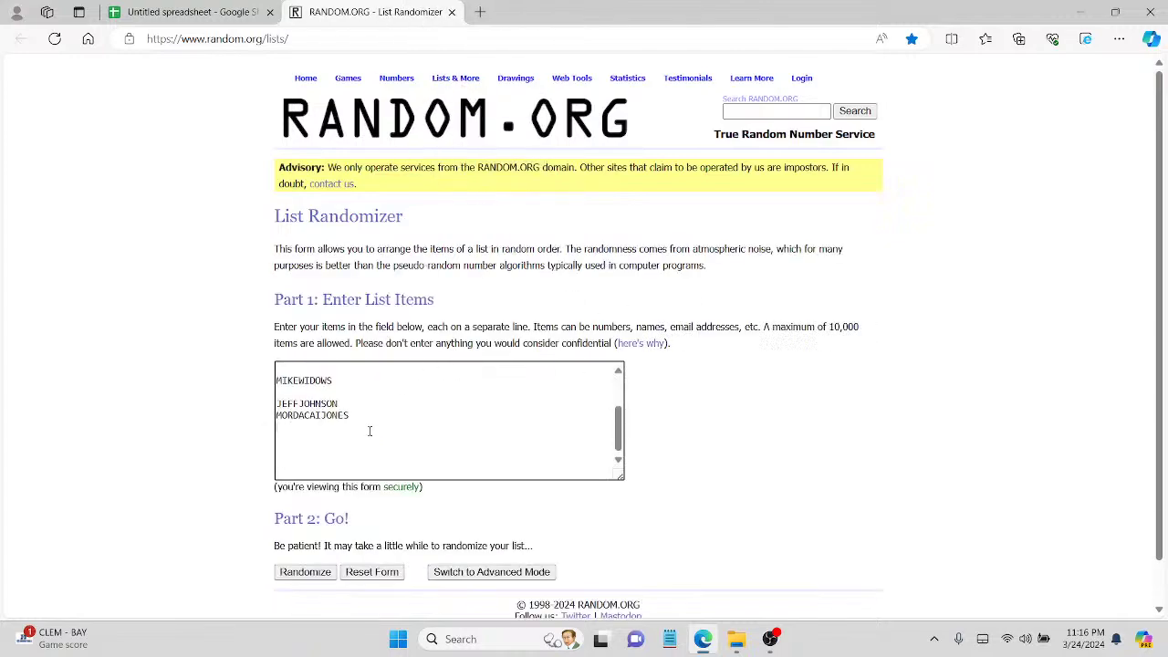
pyautogui.hotkey('ctrl', 'v')
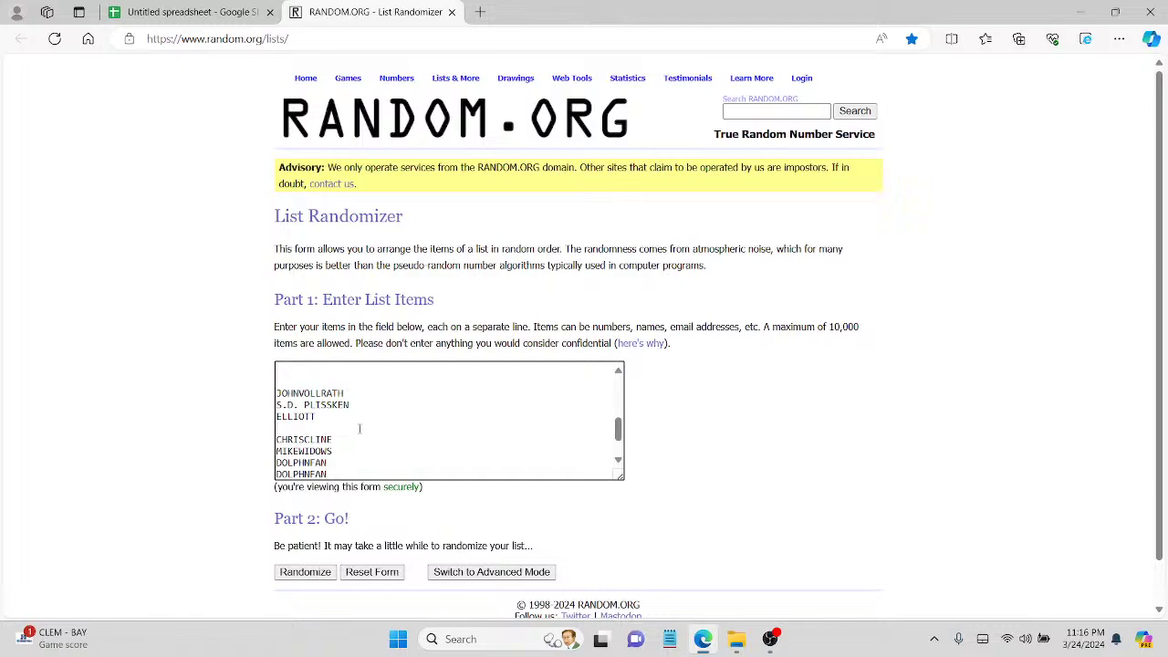
# Remove all blank lines from the 16-name list
pyautogui.scroll(2, 328, 425)
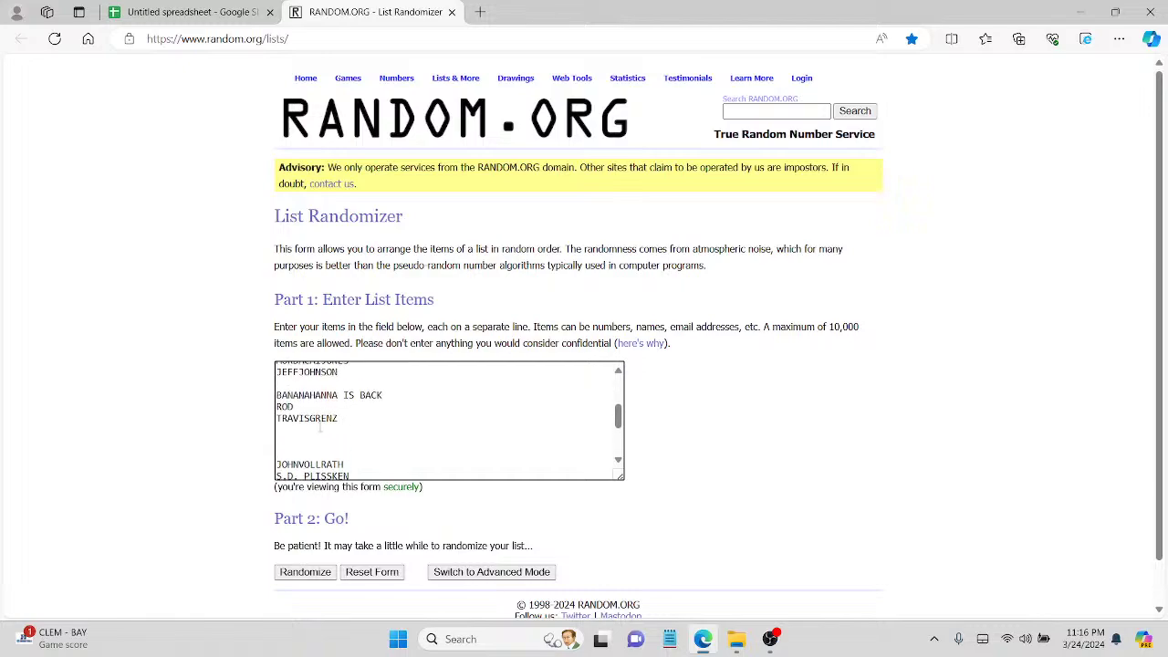
pyautogui.press('BackSpace')
pyautogui.press('BackSpace')
pyautogui.press('BackSpace')
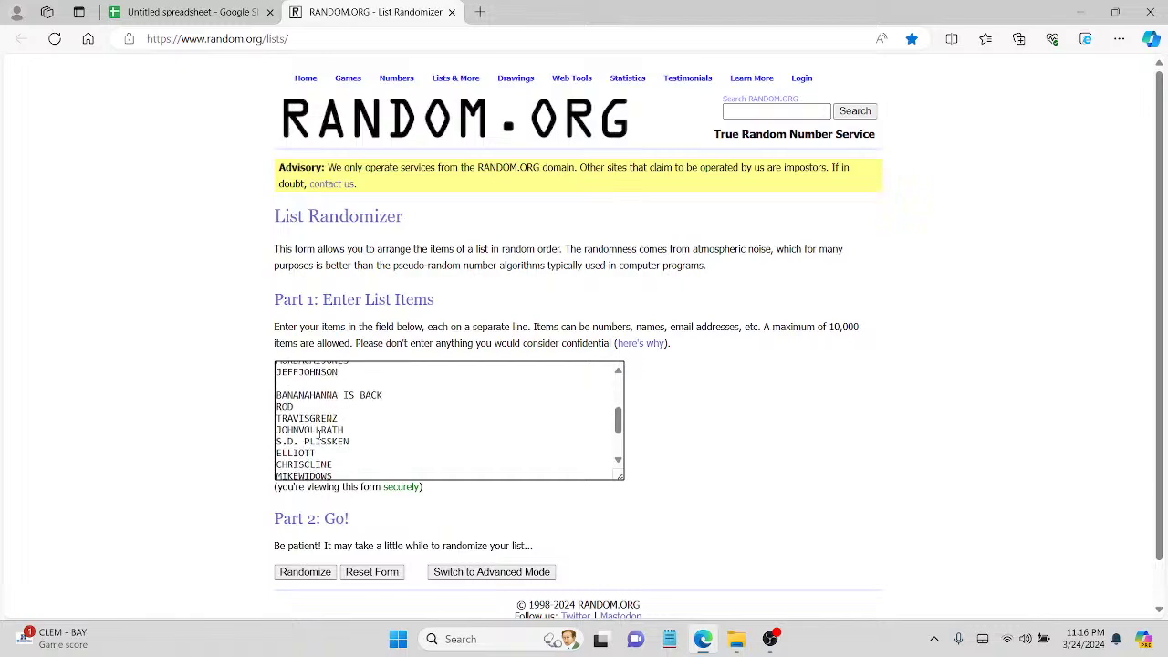
pyautogui.click(301, 388)
pyautogui.press('BackSpace')
pyautogui.scroll(2, 301, 388)
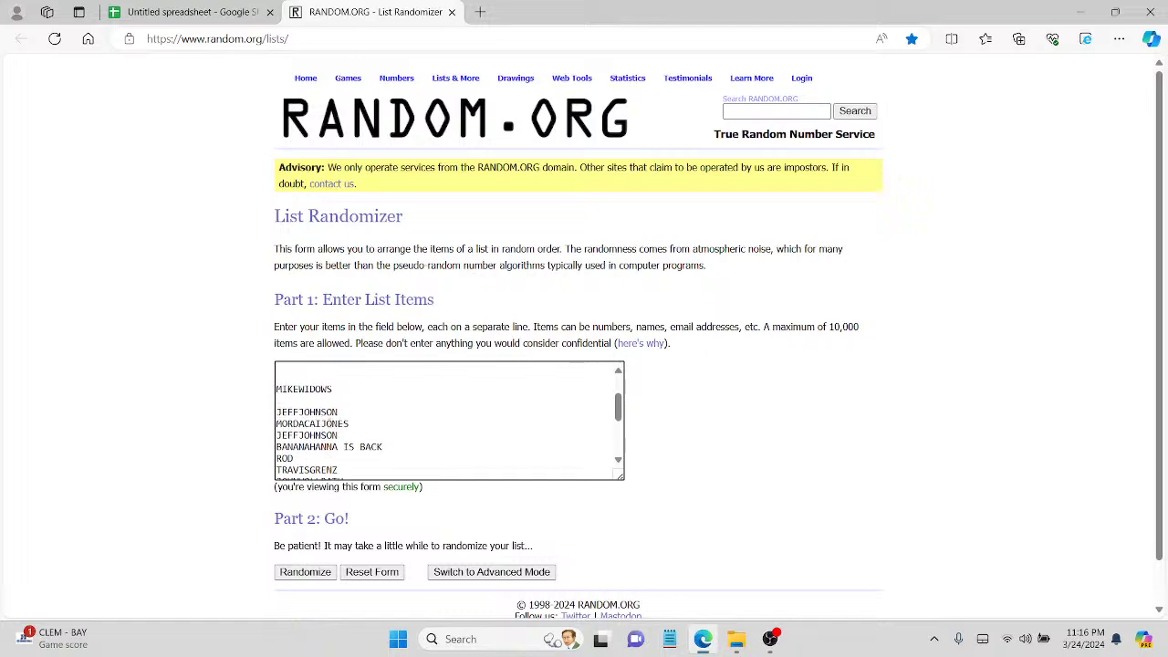
pyautogui.click(303, 405)
pyautogui.press('BackSpace')
pyautogui.scroll(2, 303, 405)
pyautogui.click(300, 402)
pyautogui.press('BackSpace')
pyautogui.press('BackSpace')
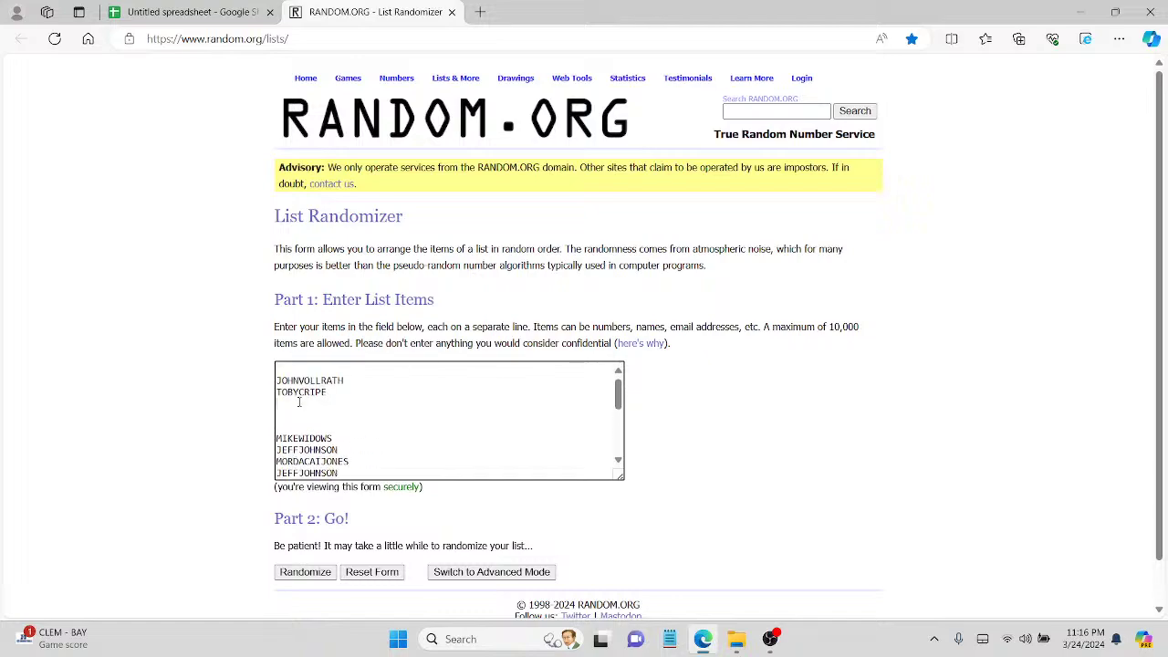
pyautogui.press('BackSpace')
pyautogui.click(300, 367)
pyautogui.press('Delete')
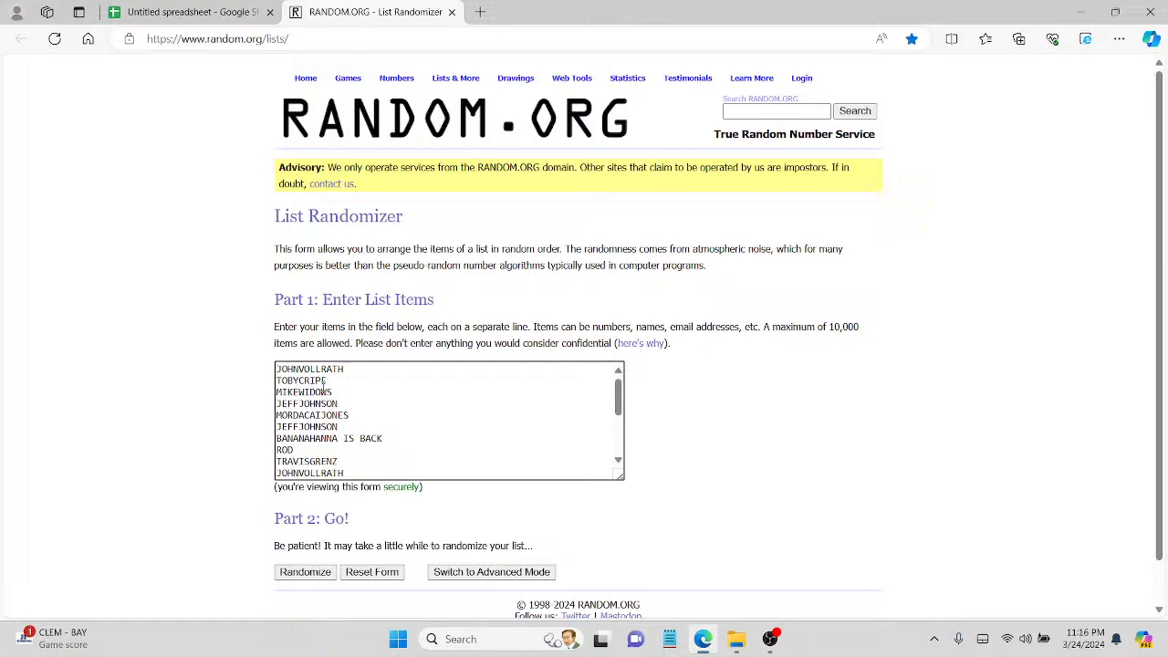
pyautogui.scroll(-1, 259, 423)
# Randomize the 16 names seven times and snap the browser to the right half
pyautogui.click(306, 524)
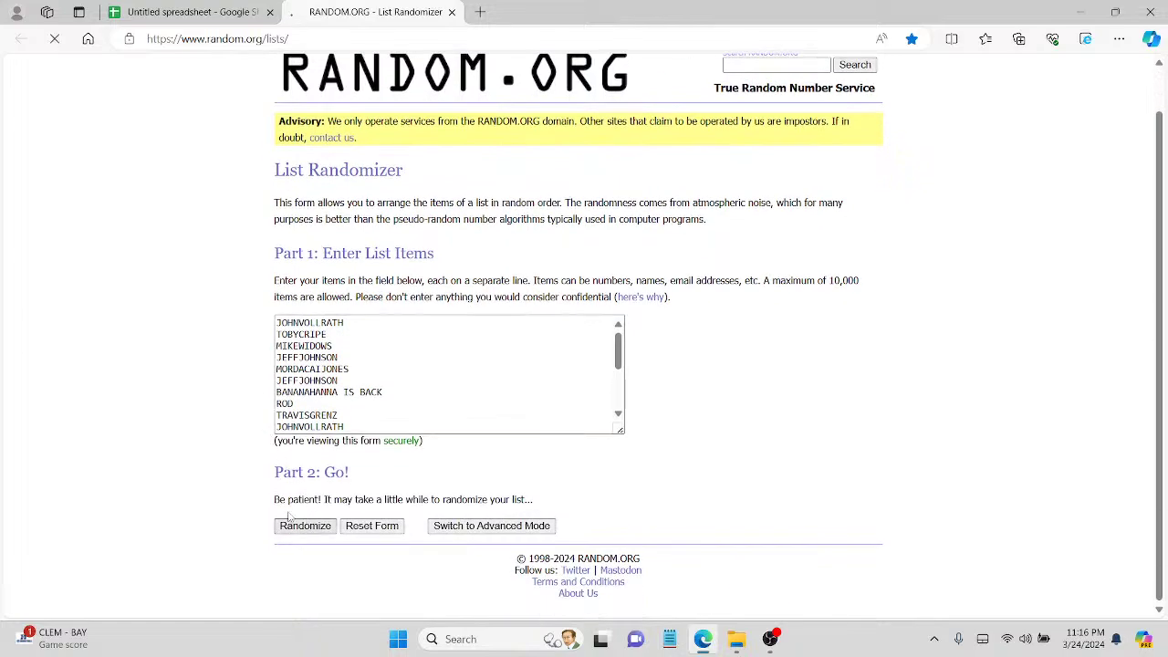
pyautogui.click(294, 526)
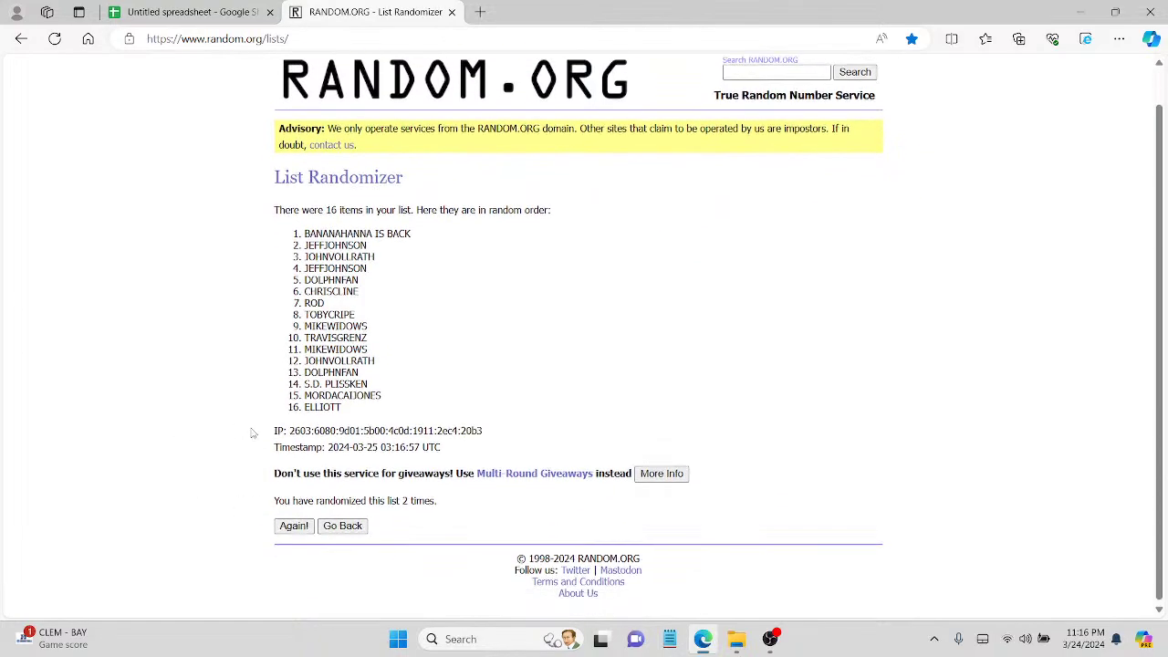
pyautogui.click(281, 525)
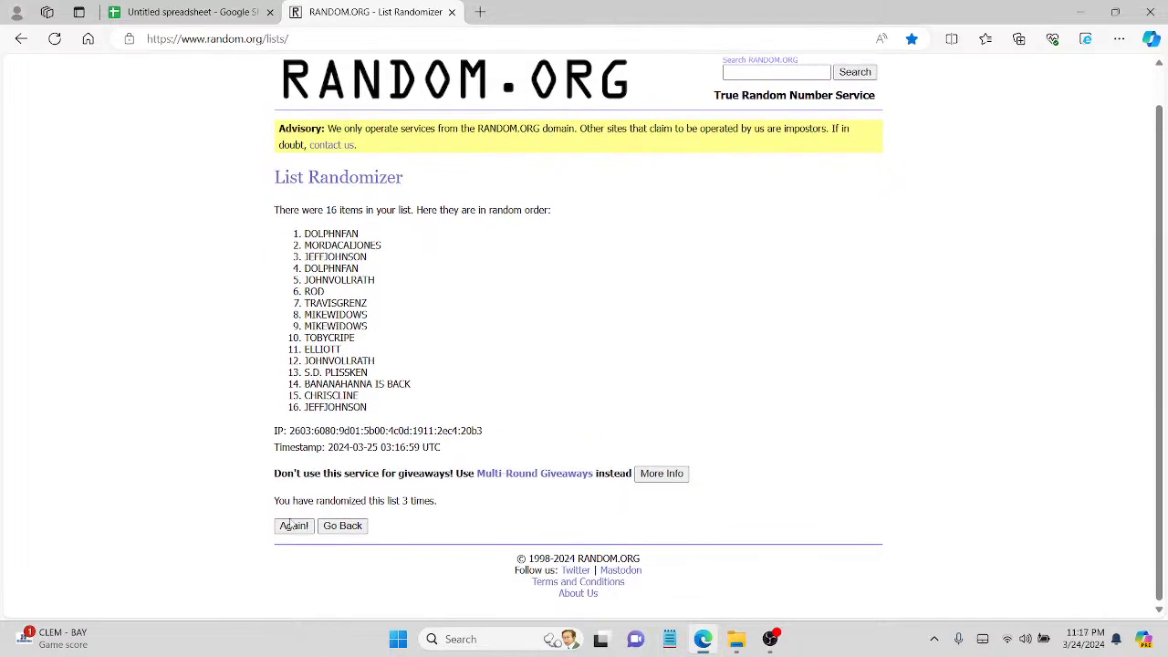
pyautogui.click(290, 525)
pyautogui.click(285, 527)
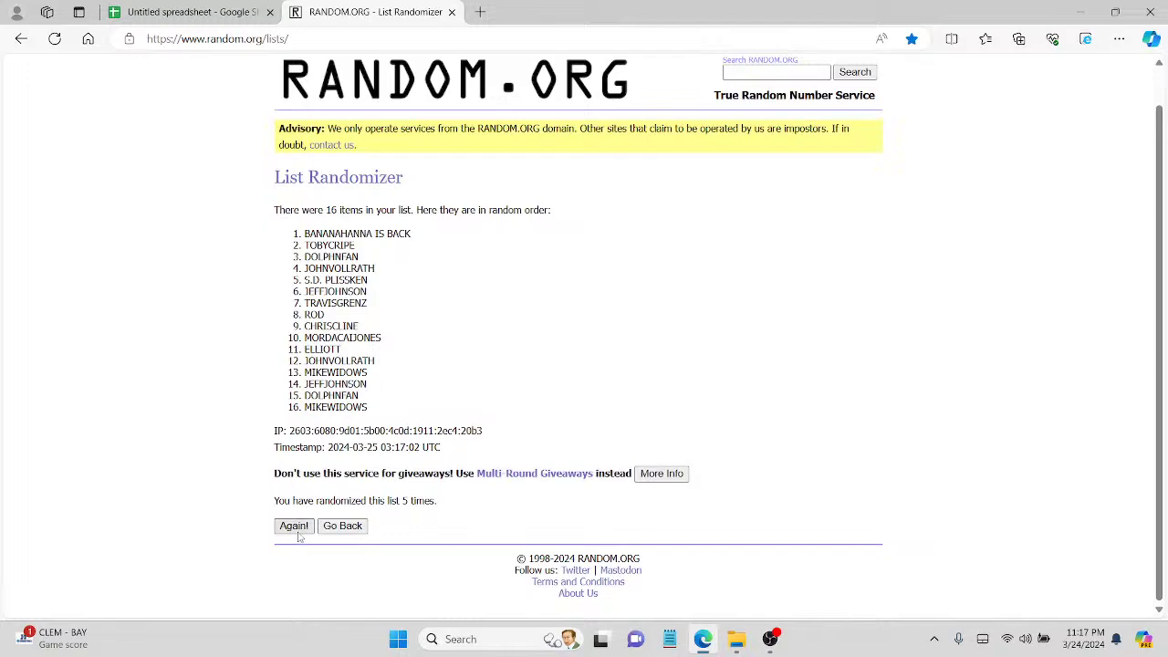
pyautogui.click(294, 526)
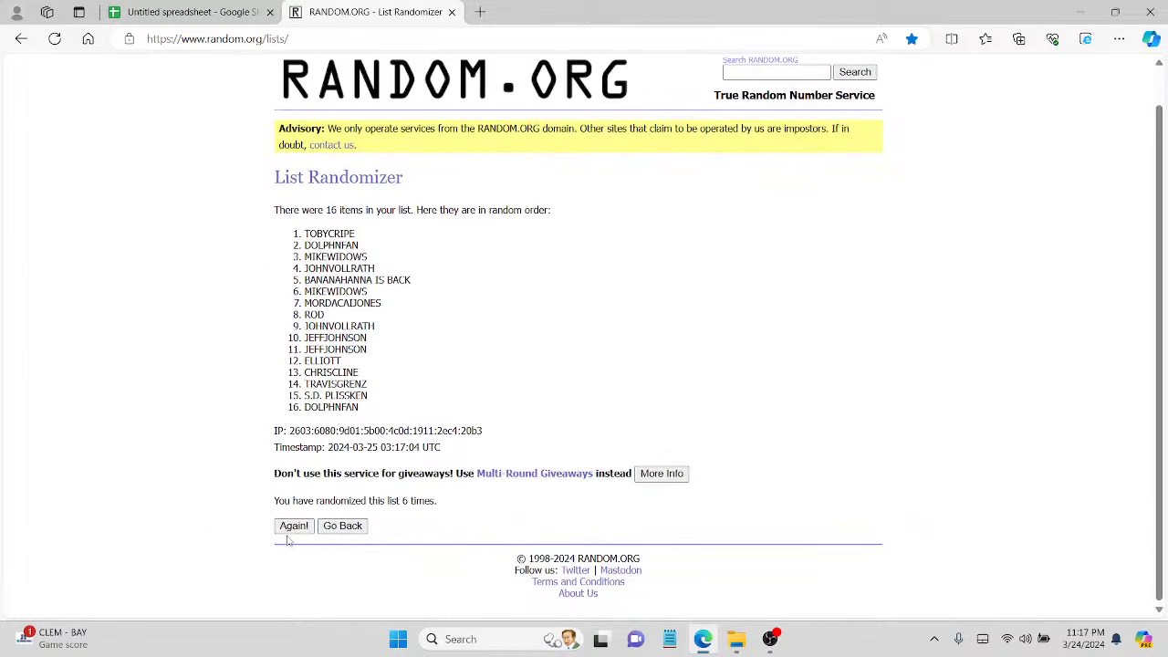
pyautogui.click(289, 532)
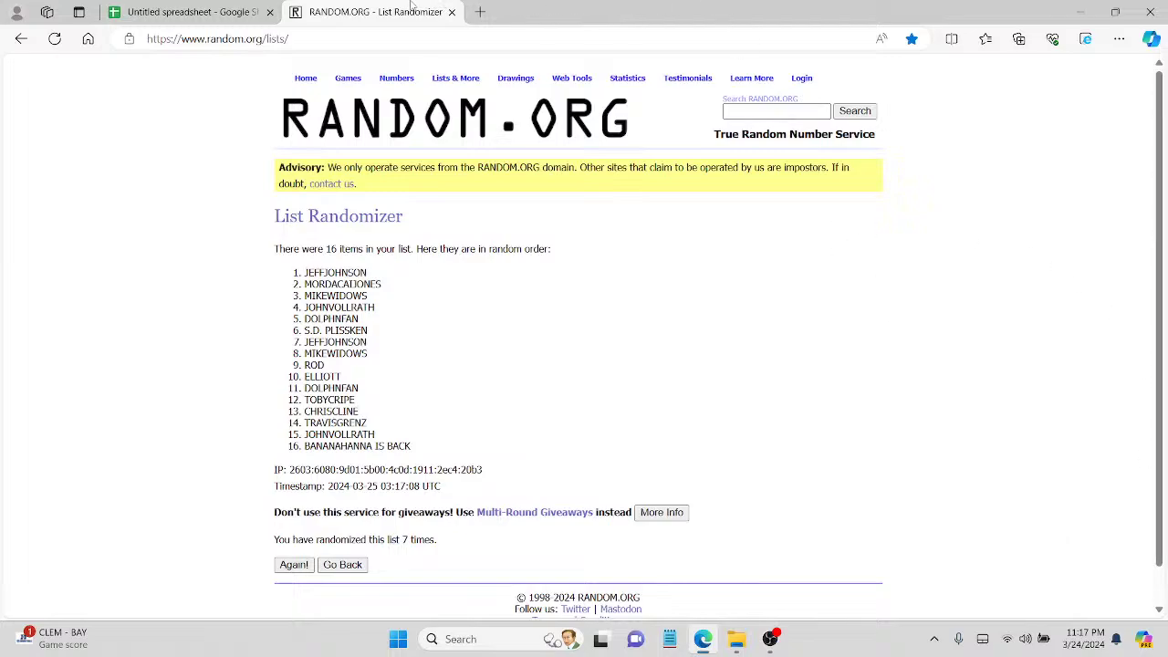
pyautogui.press('super+Right')
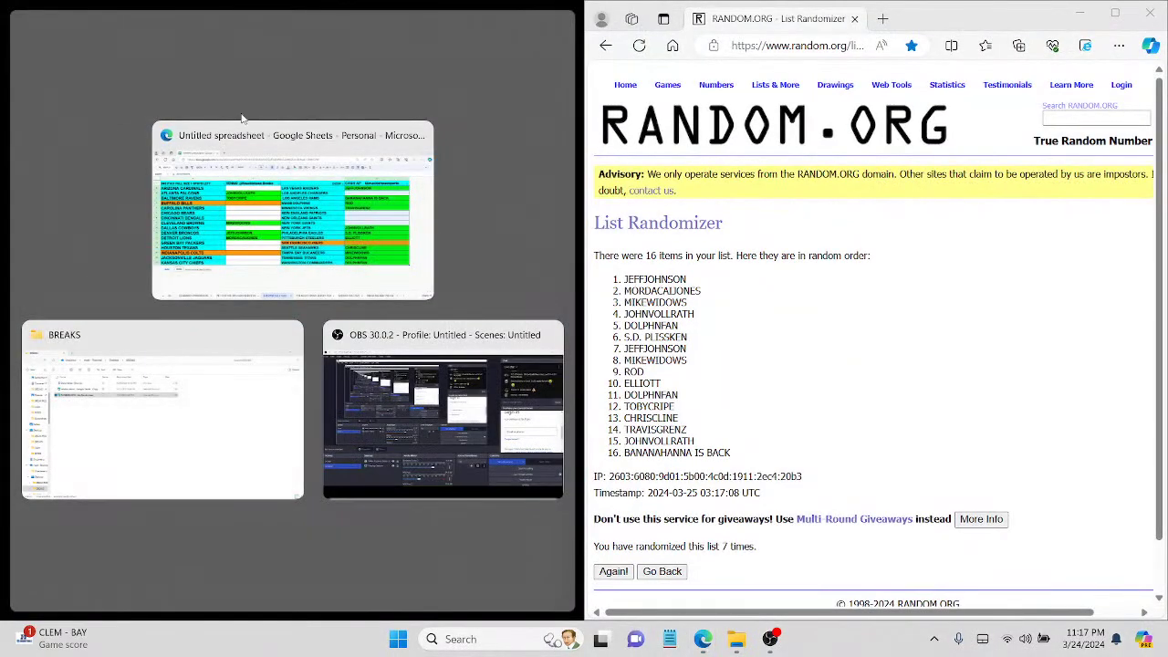
# Type buyer names into the empty Arizona Cardinals (B2) and Buffalo Bills (B5) slots
pyautogui.click(333, 171)
pyautogui.click(333, 170)
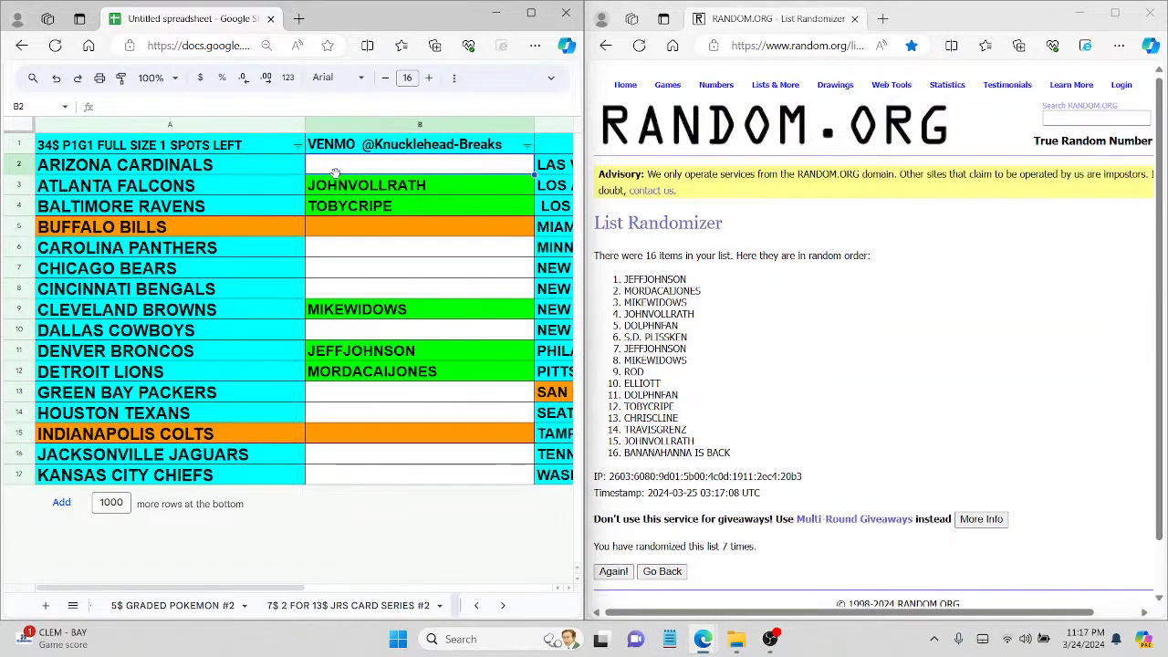
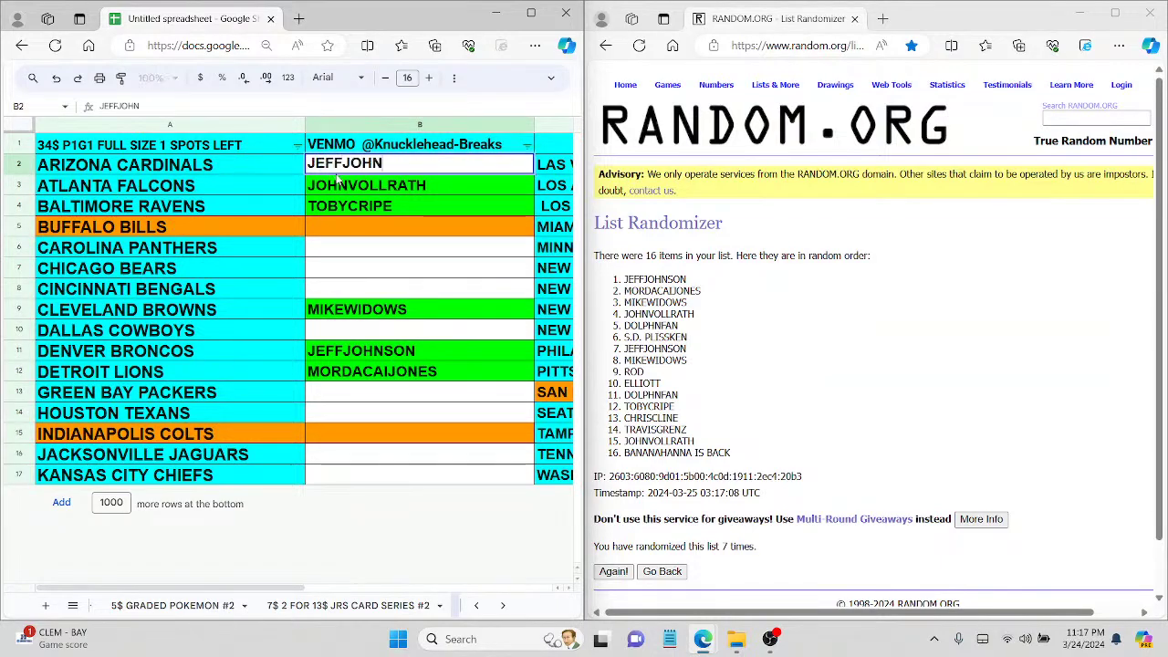
pyautogui.press('Return')
pyautogui.press('Down')
pyautogui.press('Down')
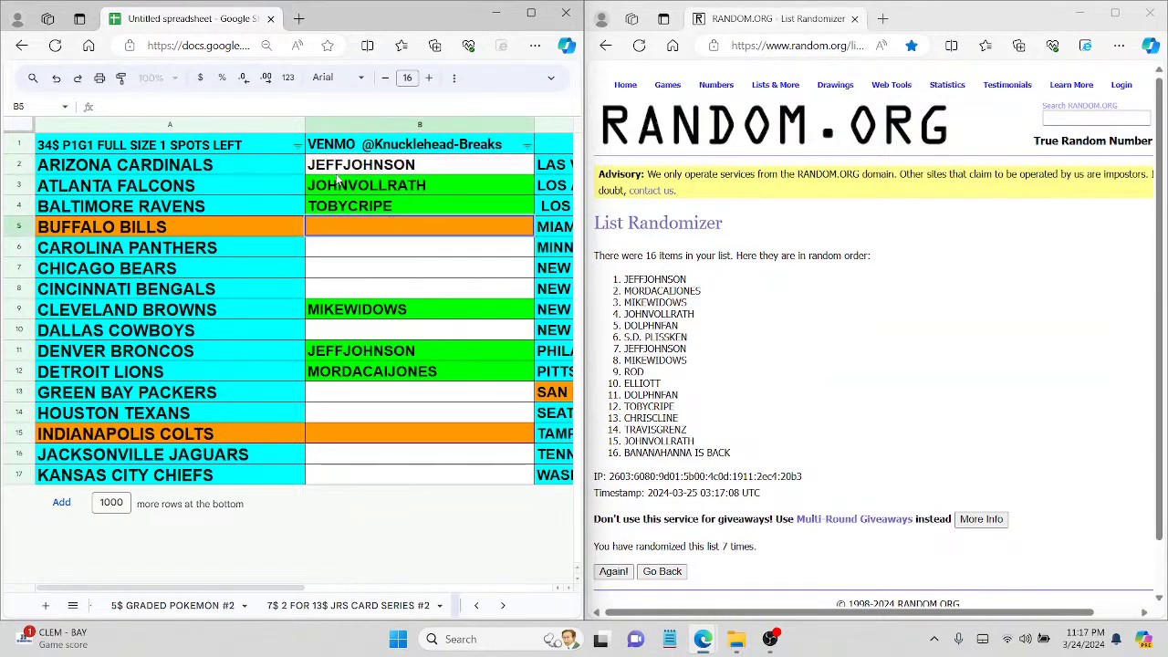
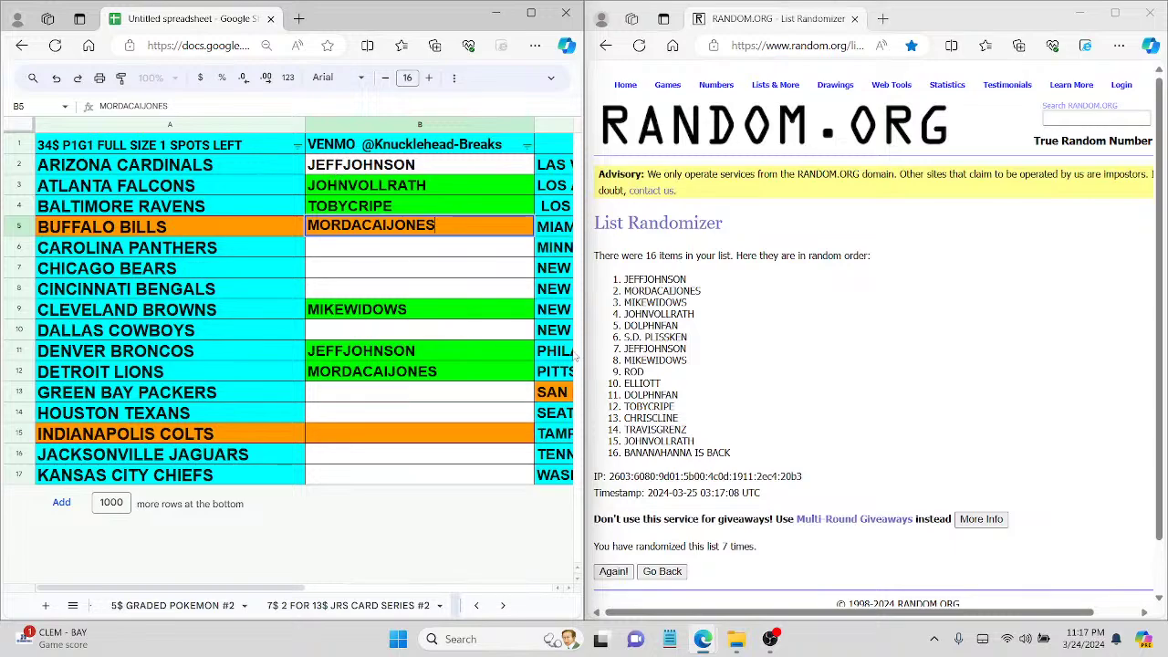
# Paste randomized names 3–5 into B6:B8, type B10's buyer, and paste names 7–11 into B13:B17
pyautogui.moveTo(629, 301); pyautogui.dragTo(711, 328)
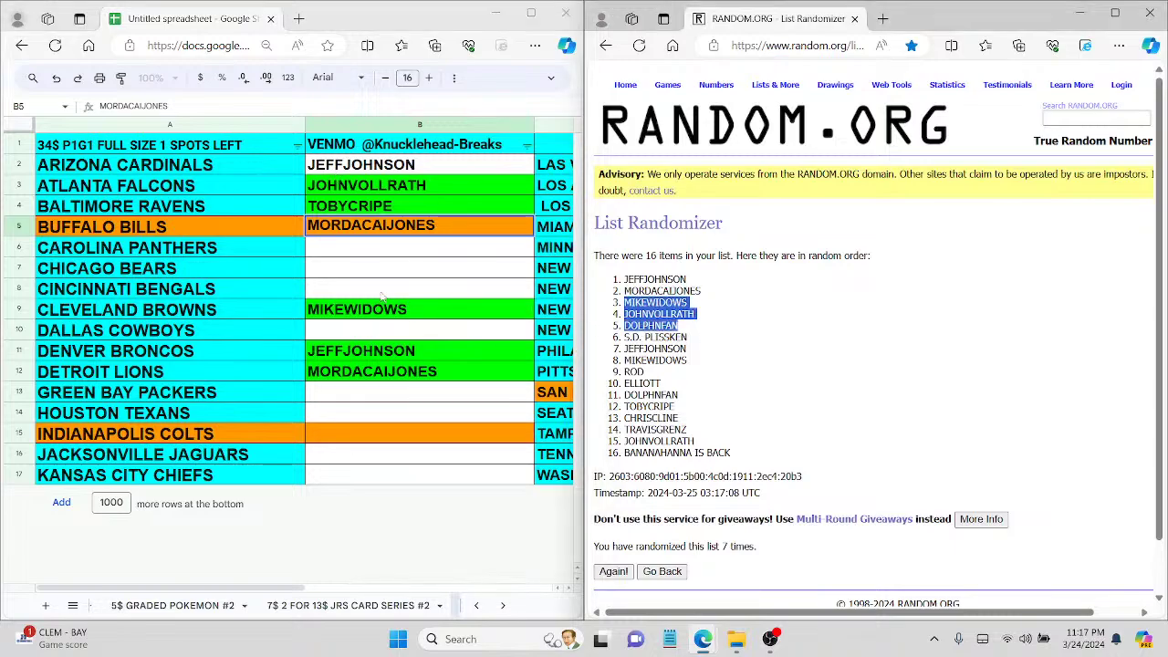
pyautogui.hotkey('ctrl', 'c')
pyautogui.moveTo(374, 248); pyautogui.dragTo(362, 289)
pyautogui.hotkey('ctrl', 'v')
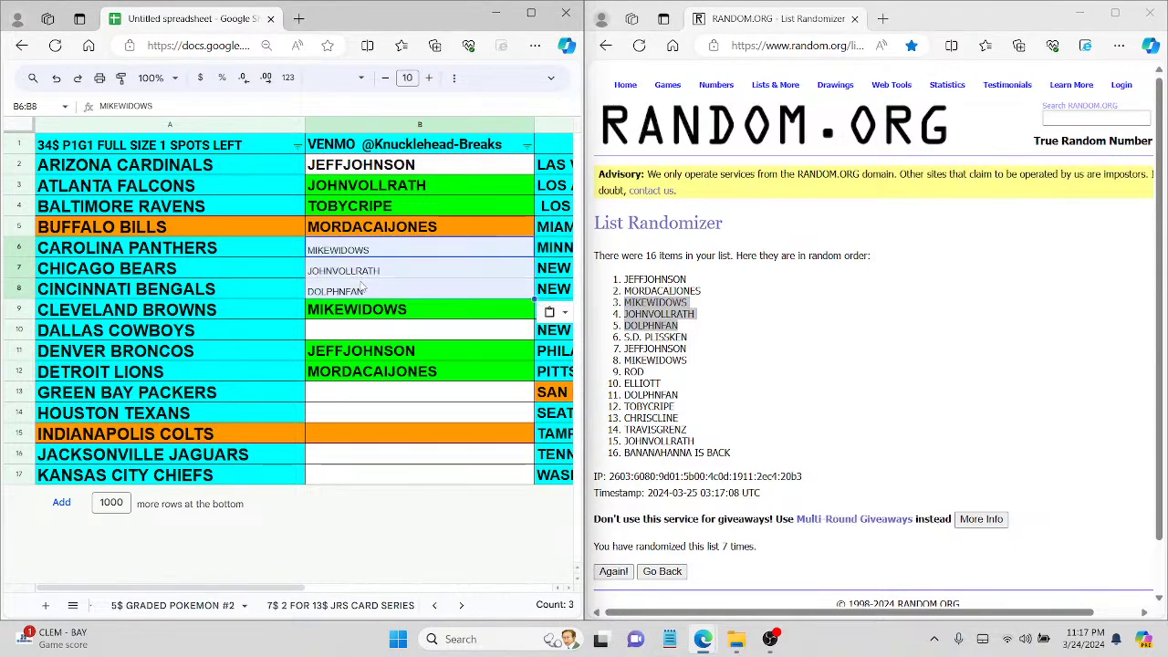
pyautogui.click(358, 330)
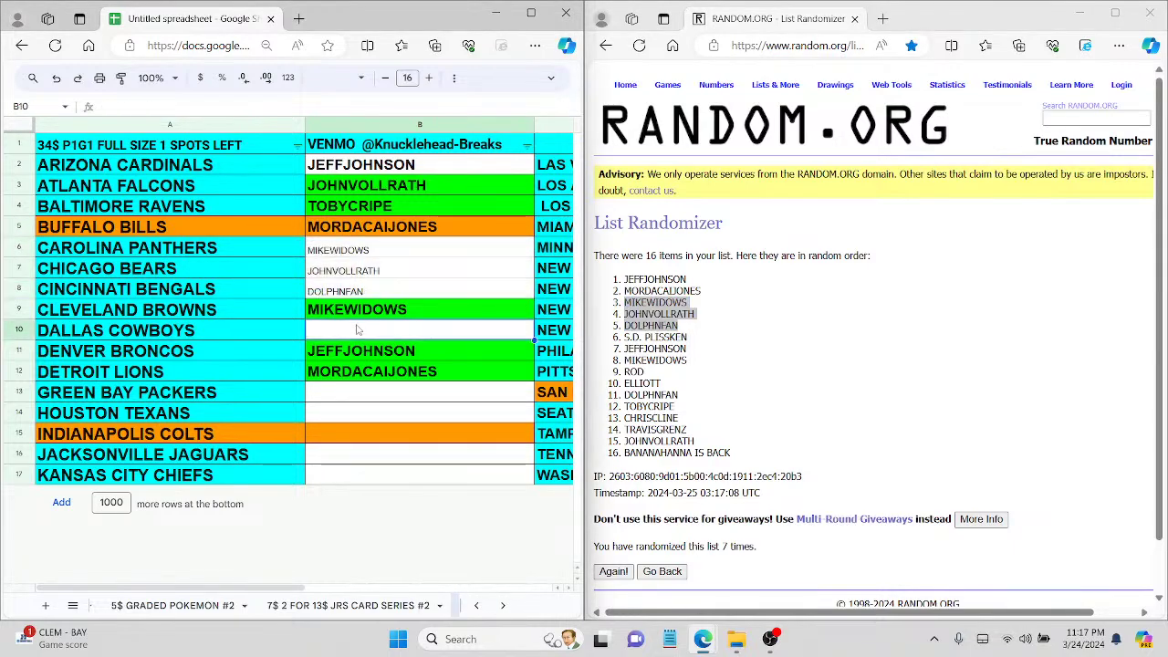
pyautogui.write('S.D.')
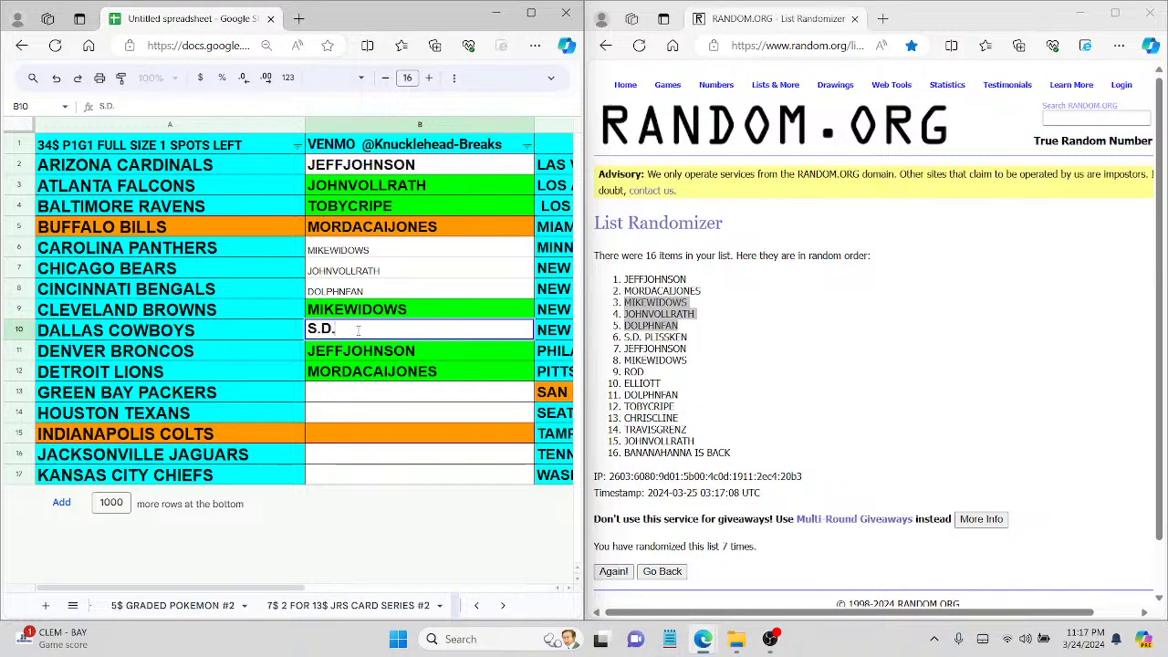
pyautogui.write('PLISSKEN')
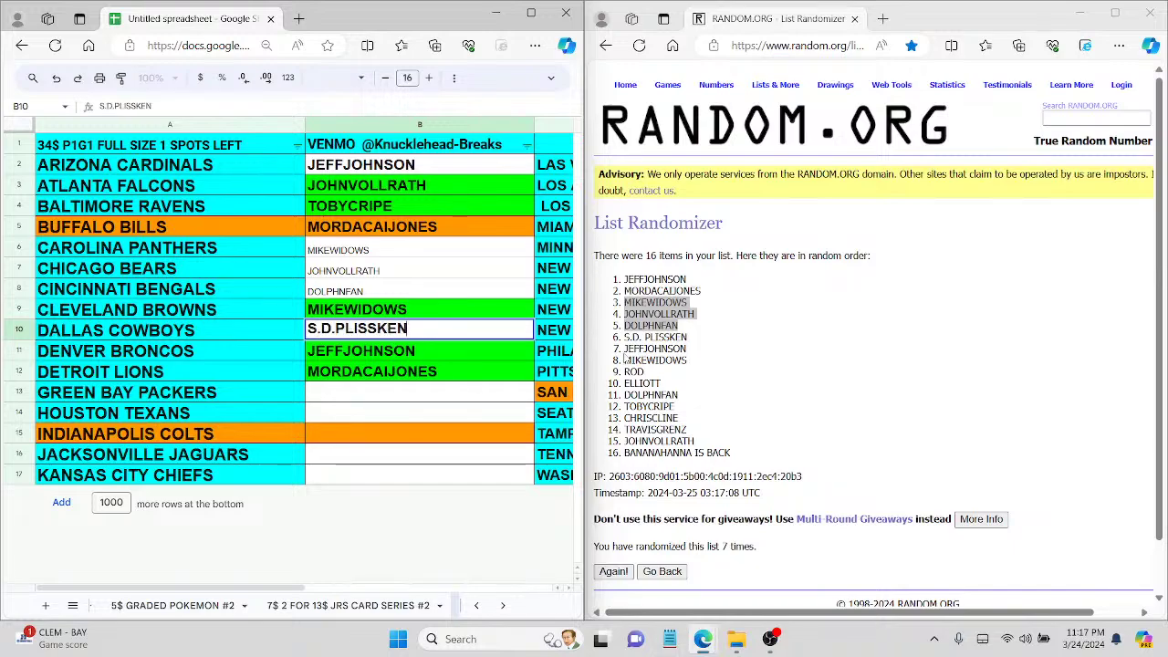
pyautogui.moveTo(689, 342); pyautogui.dragTo(717, 394)
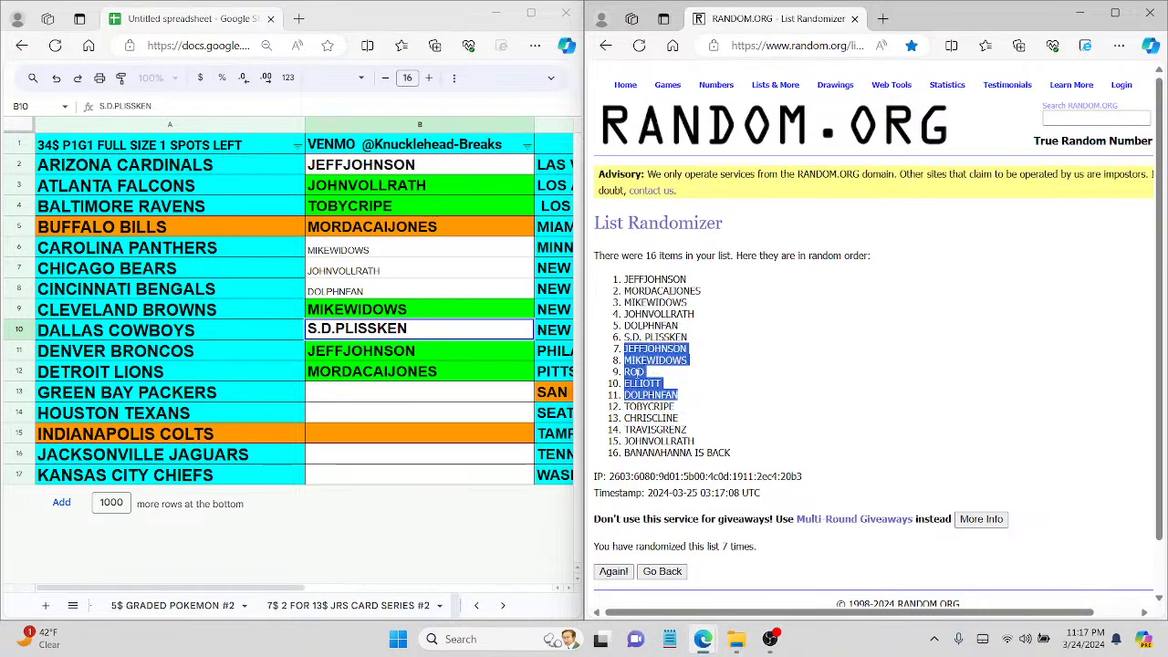
pyautogui.click(349, 395)
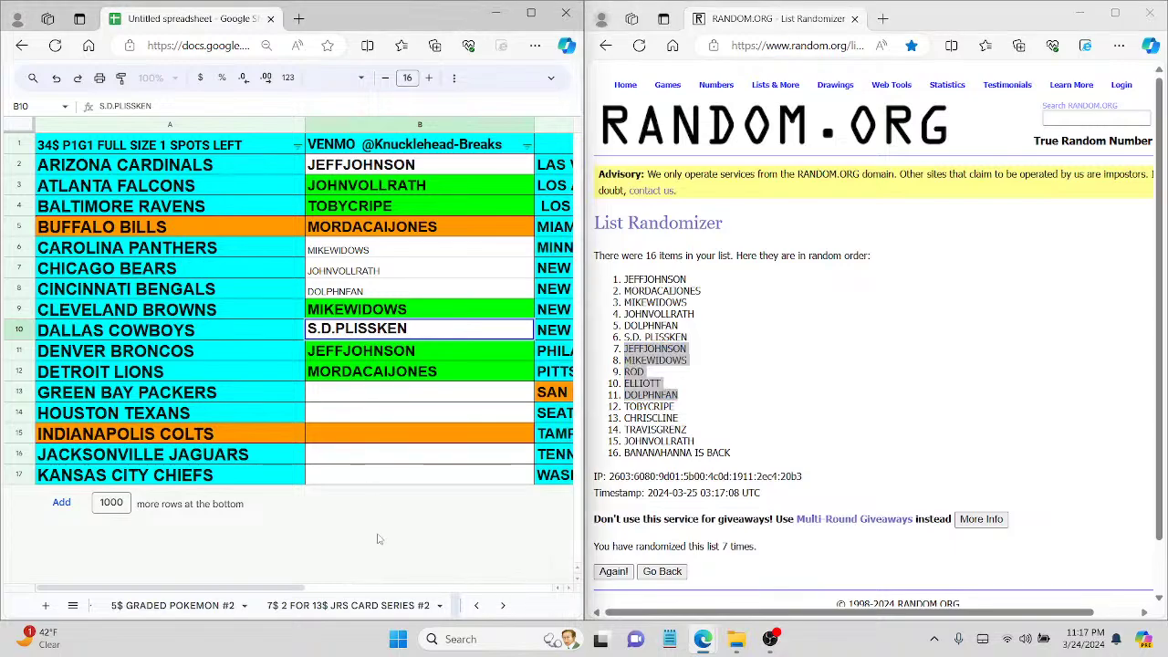
pyautogui.hotkey('ctrl', 'v')
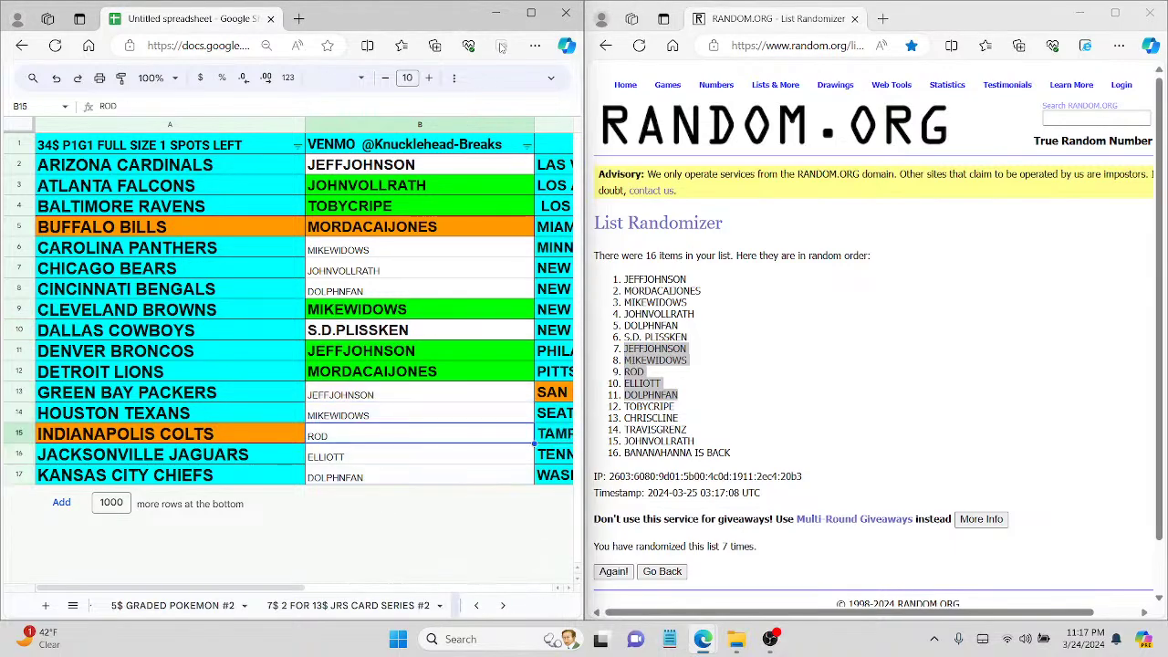
# Type a buyer into D3, paste randomized names 13–15 into D7:D9, and start D13's buyer
pyautogui.moveTo(533, 17)
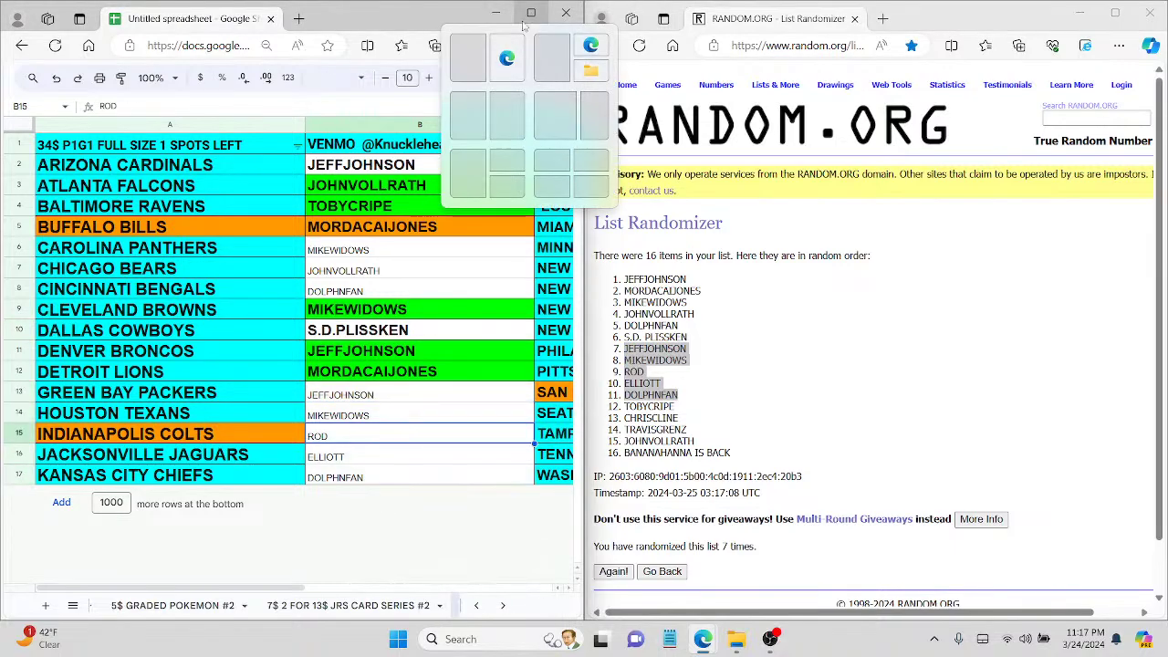
pyautogui.click(512, 589)
pyautogui.click(395, 185)
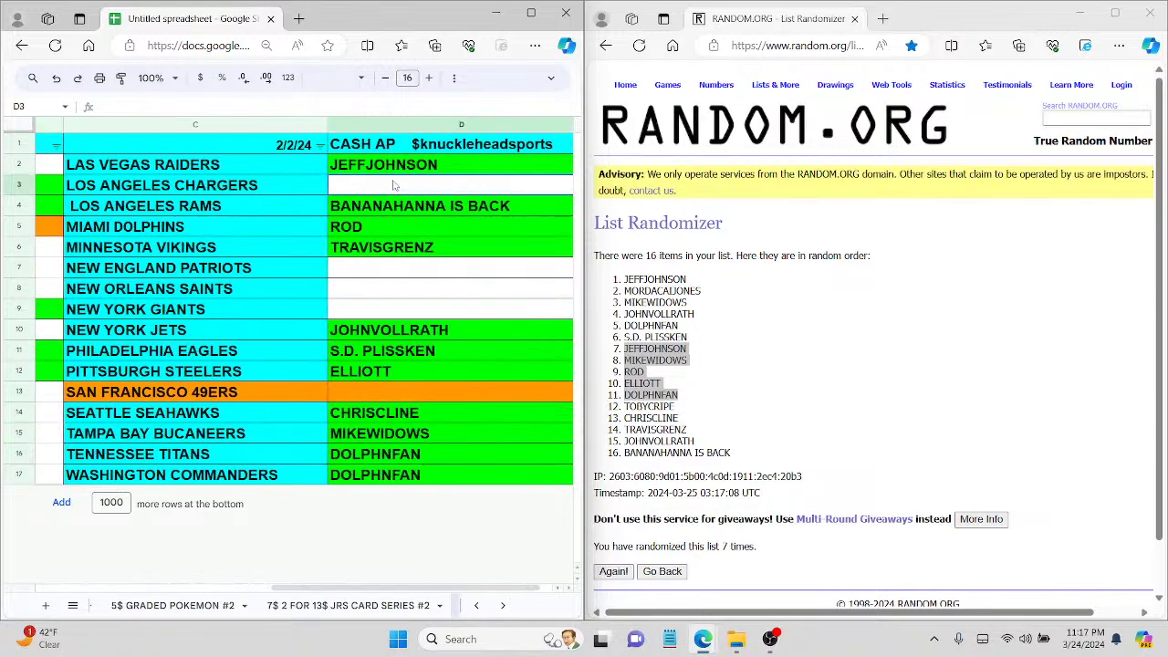
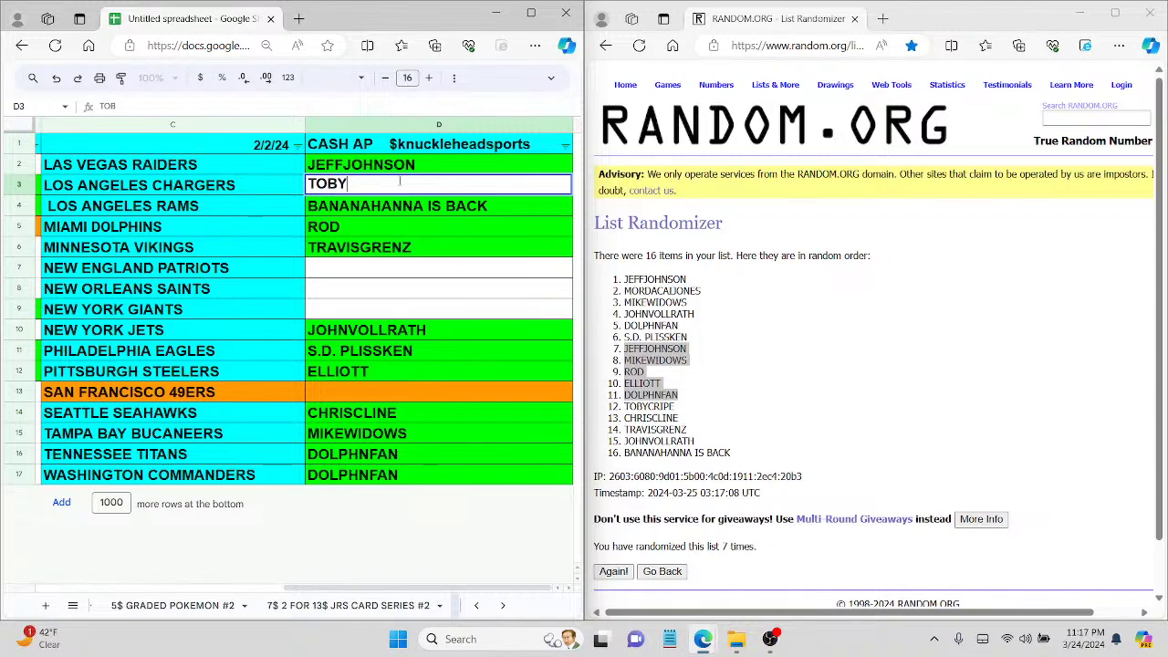
pyautogui.moveTo(620, 426); pyautogui.dragTo(711, 442)
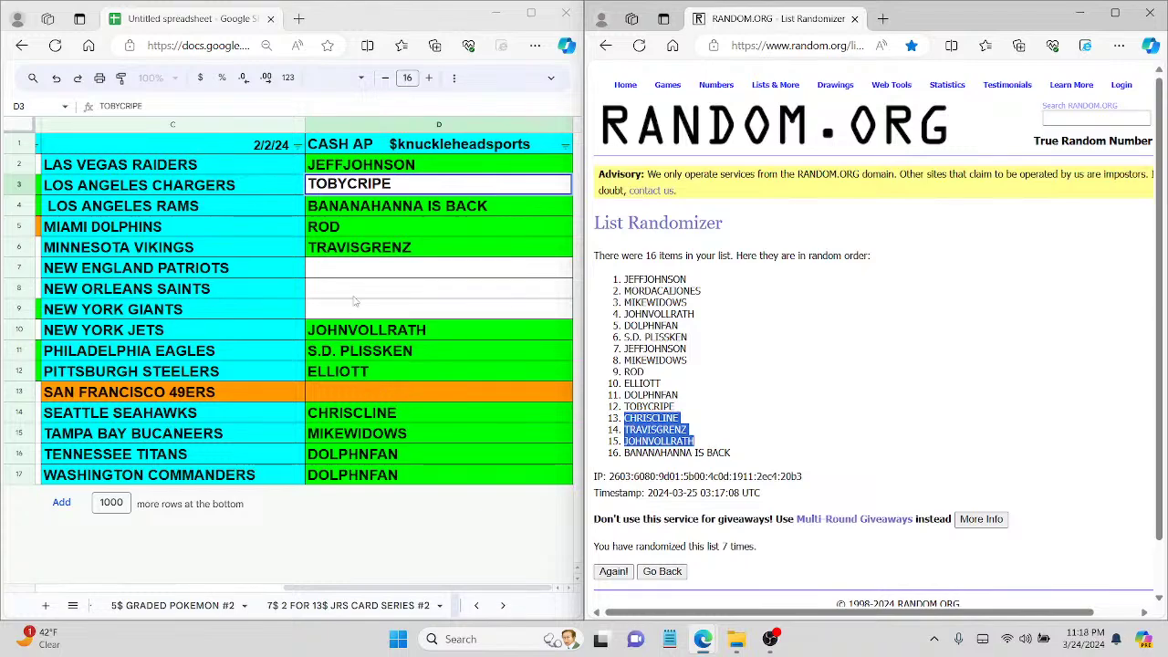
pyautogui.moveTo(358, 272); pyautogui.dragTo(365, 310)
pyautogui.hotkey('ctrl', 'v')
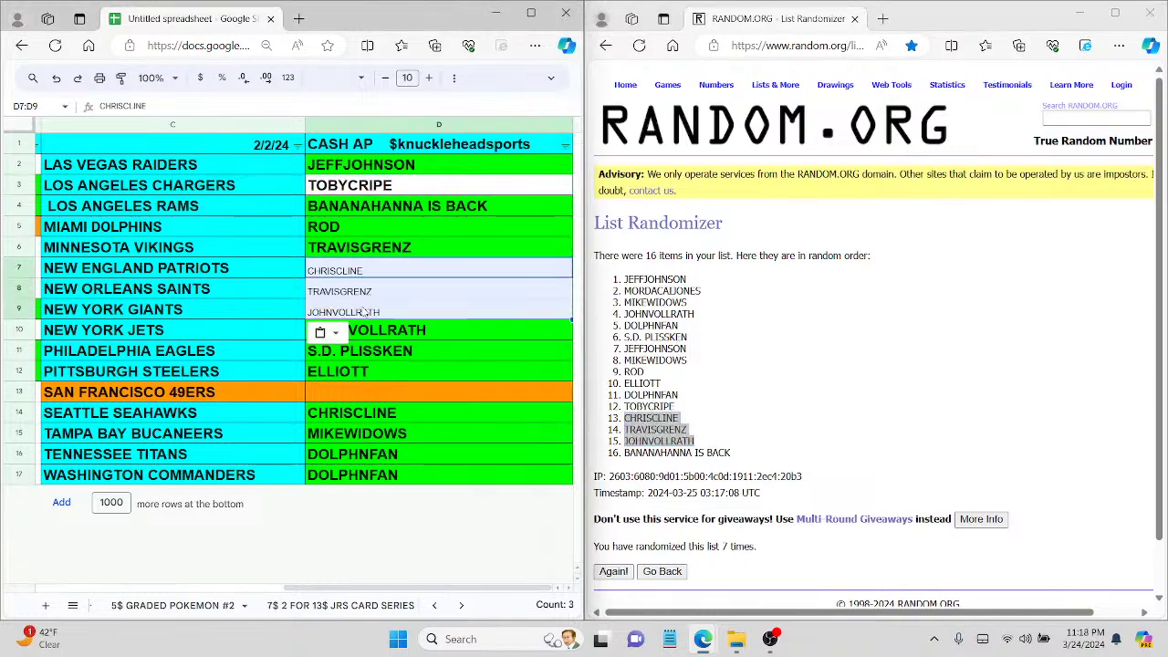
pyautogui.click(387, 400)
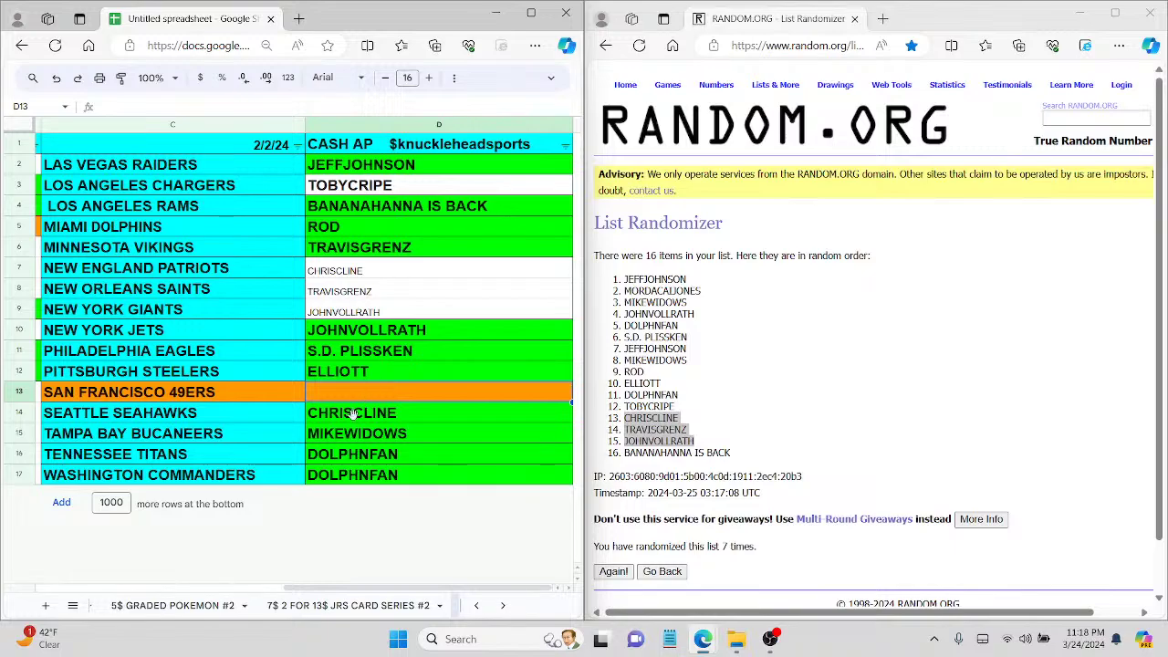
pyautogui.write('BA')
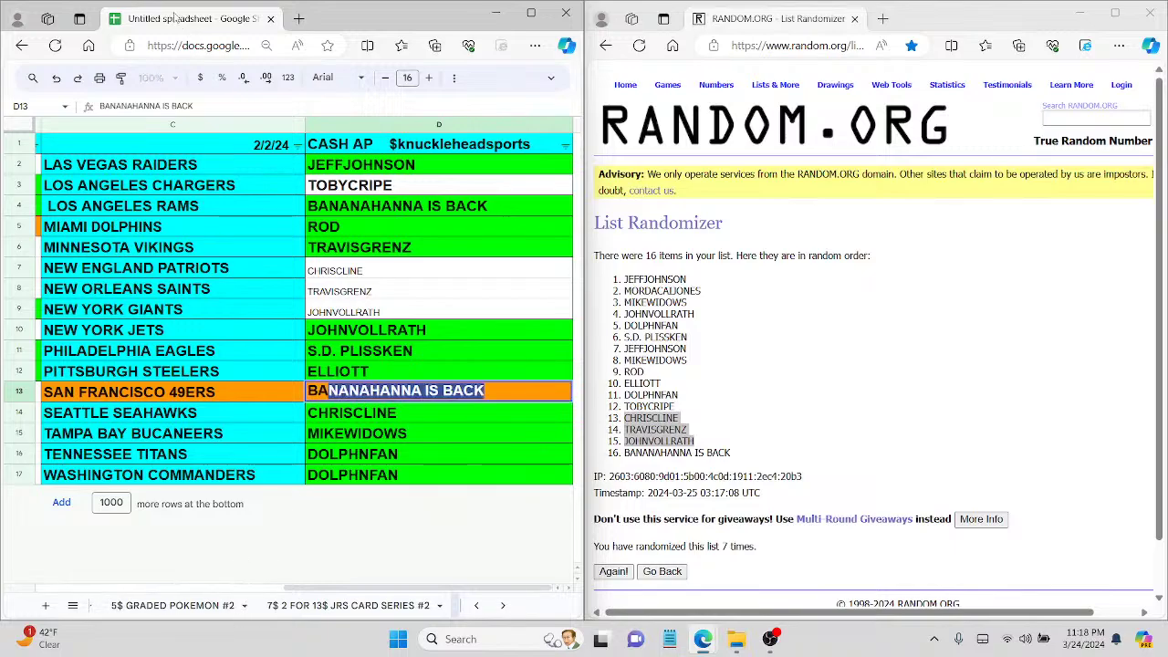
# Accept D13's autocompleted name, then make all names in B2:D17 16-point bold
pyautogui.click(530, 13)
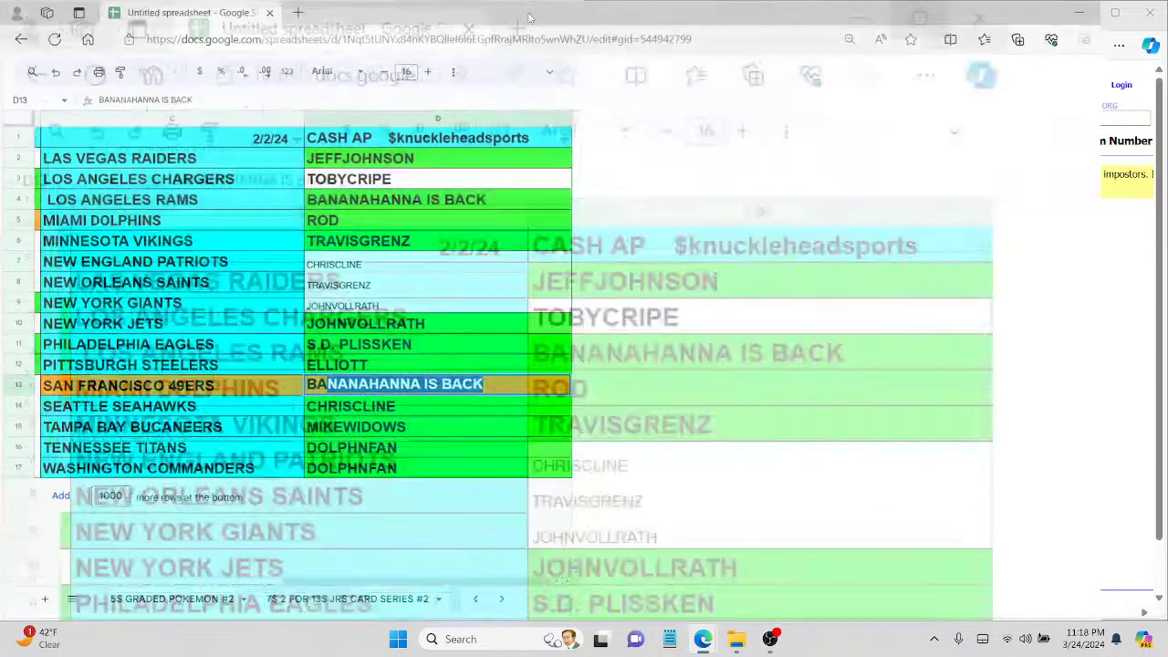
pyautogui.press('Return')
pyautogui.click(454, 160)
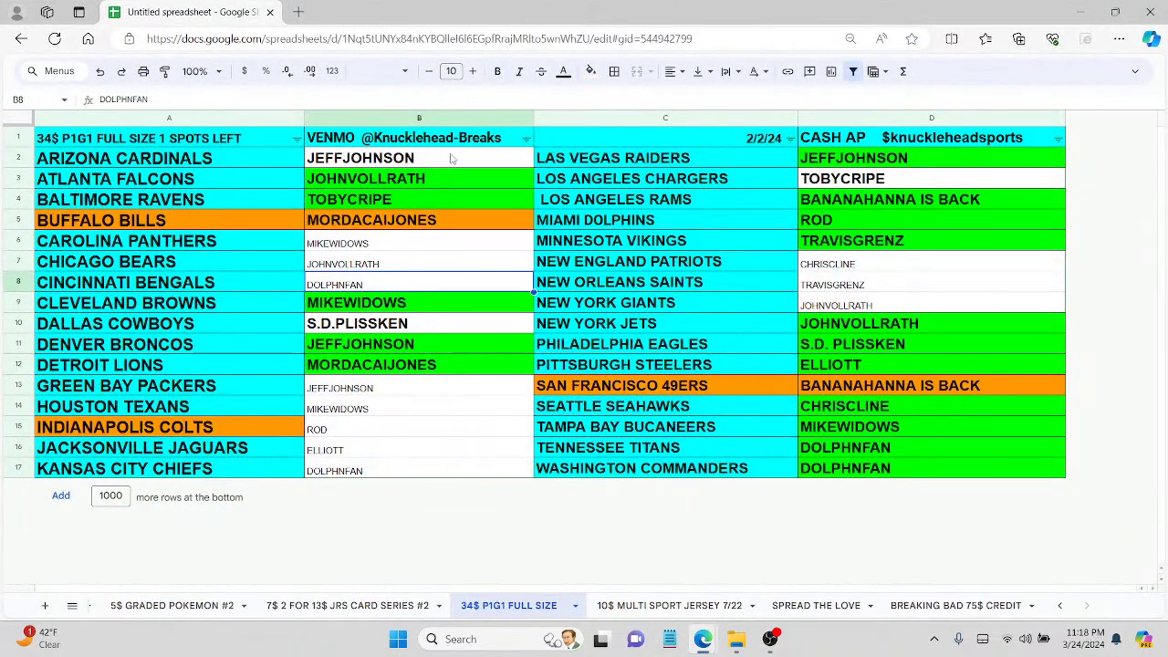
pyautogui.hotkey('ctrl', 'shift', 'End')
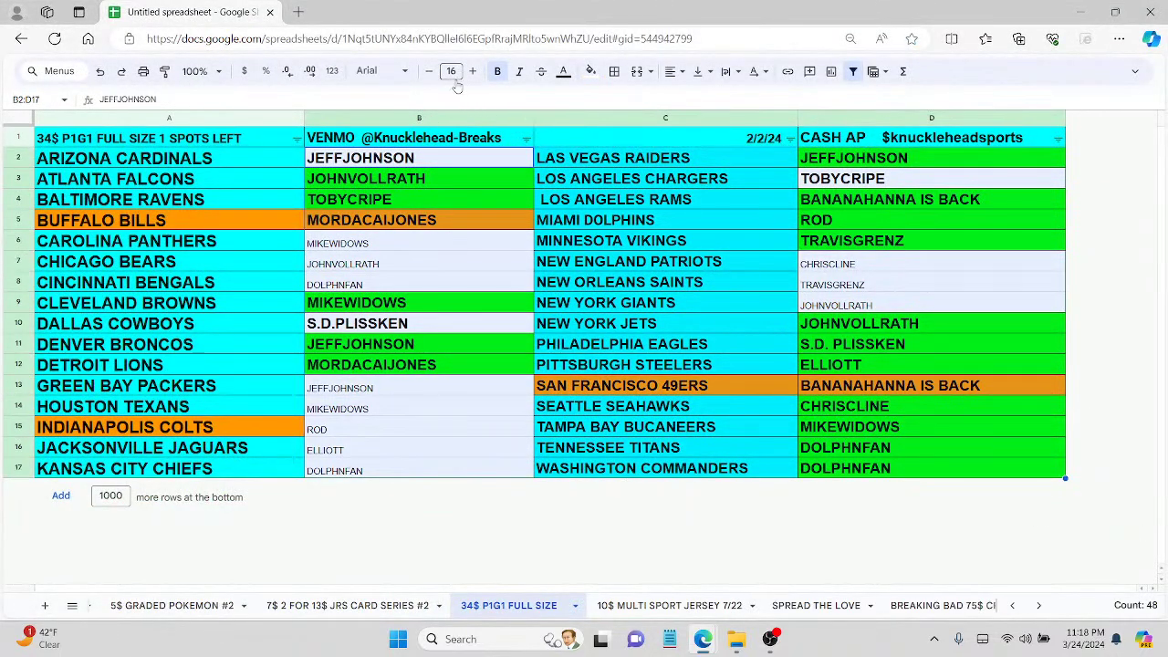
pyautogui.click(430, 73)
pyautogui.click(471, 77)
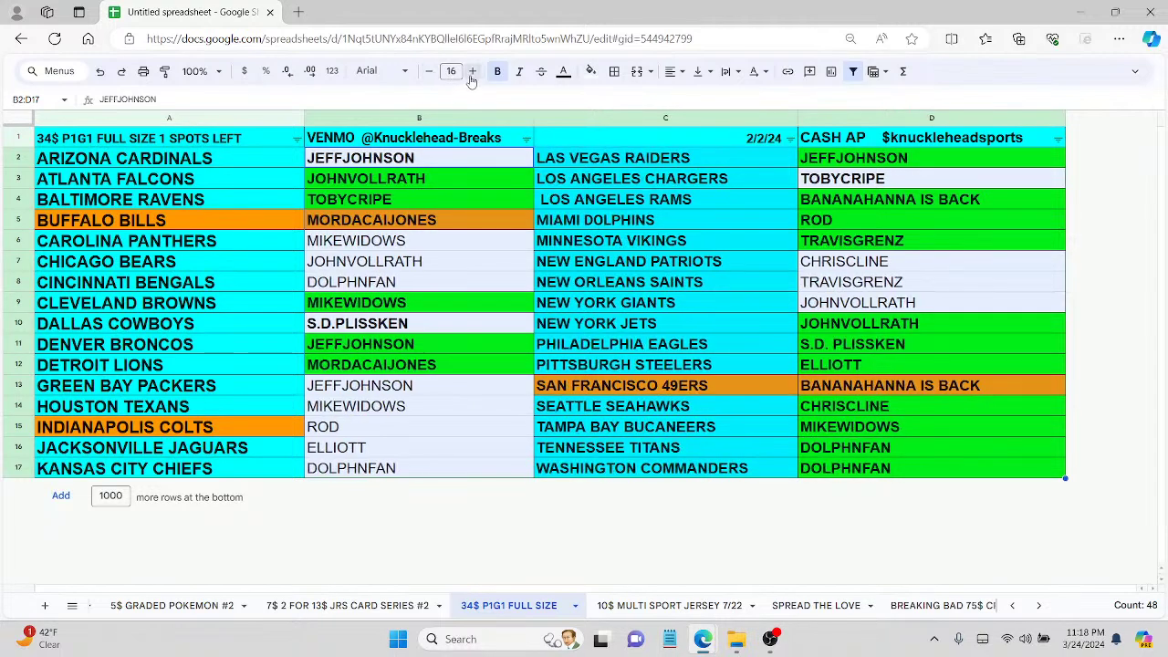
pyautogui.click(613, 73)
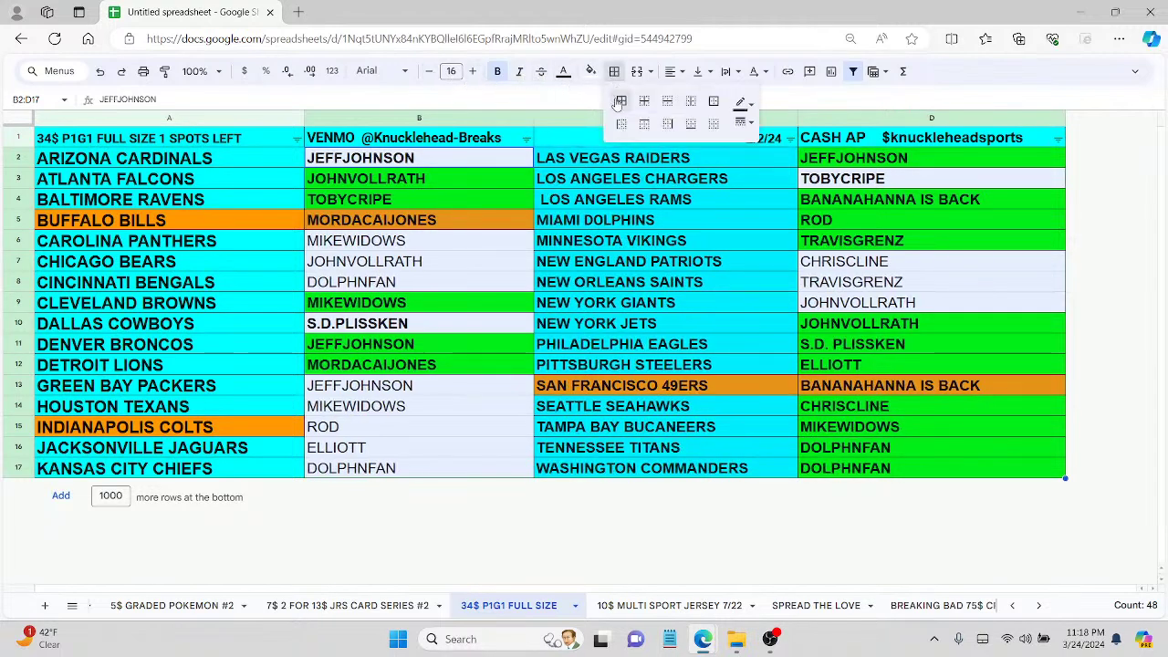
pyautogui.click(496, 73)
pyautogui.click(496, 72)
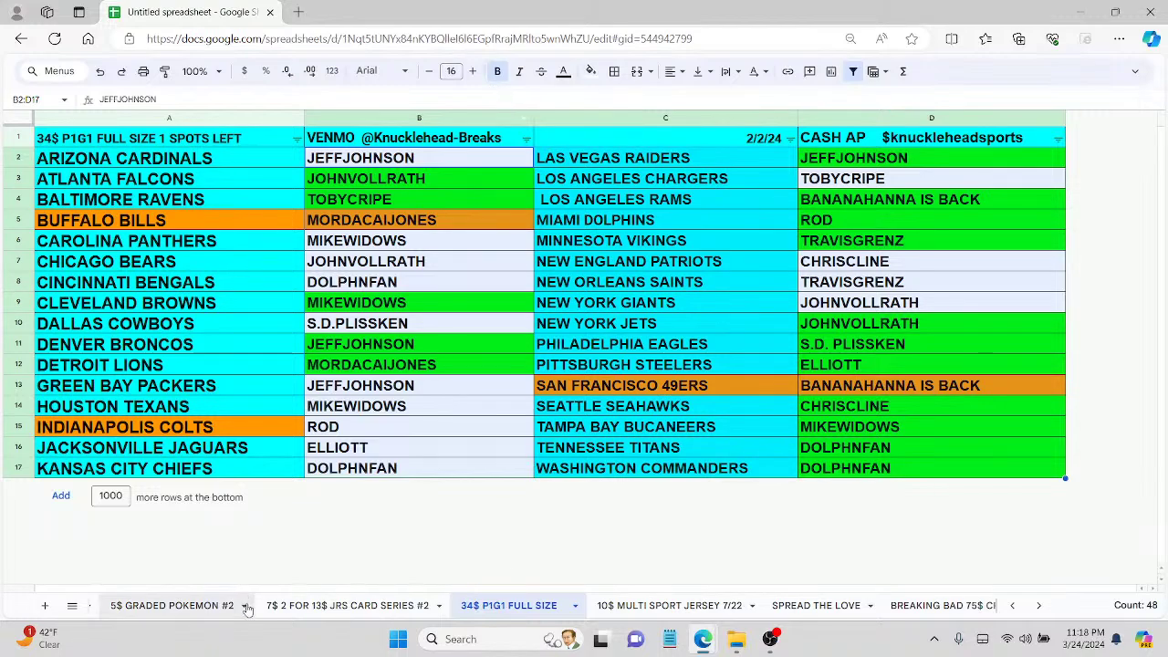
# On the JRS card series sheet, enter buyers for letter slots G, Q/U/V/X/Z and N
pyautogui.click(310, 606)
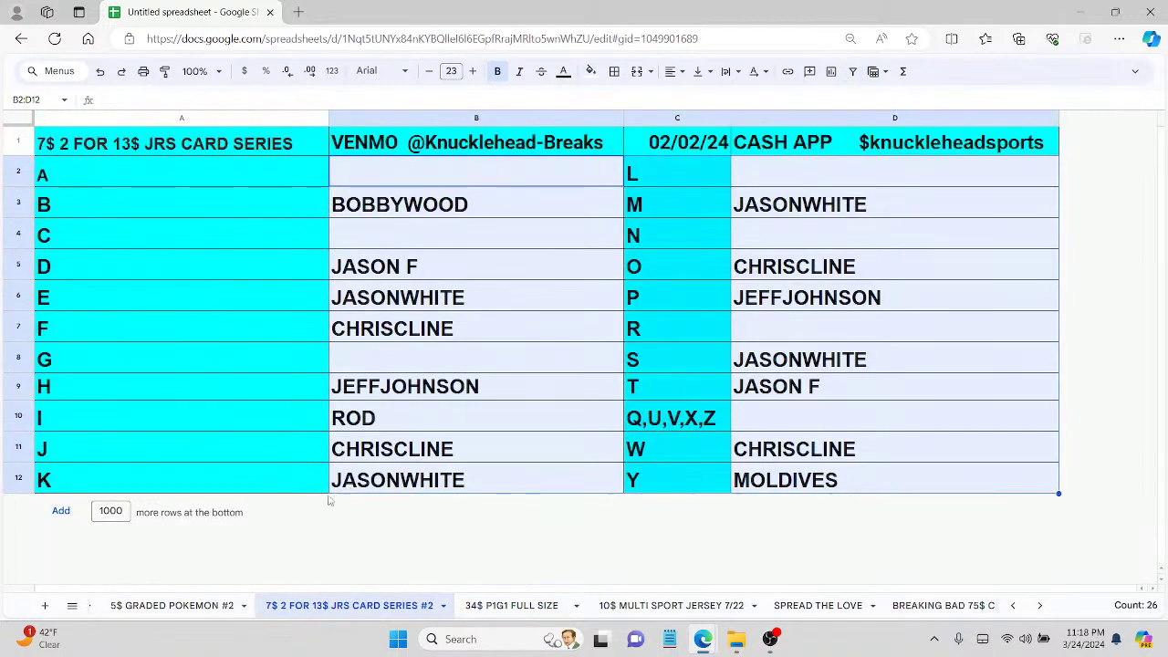
pyautogui.click(408, 362)
pyautogui.write('DAVIAB')
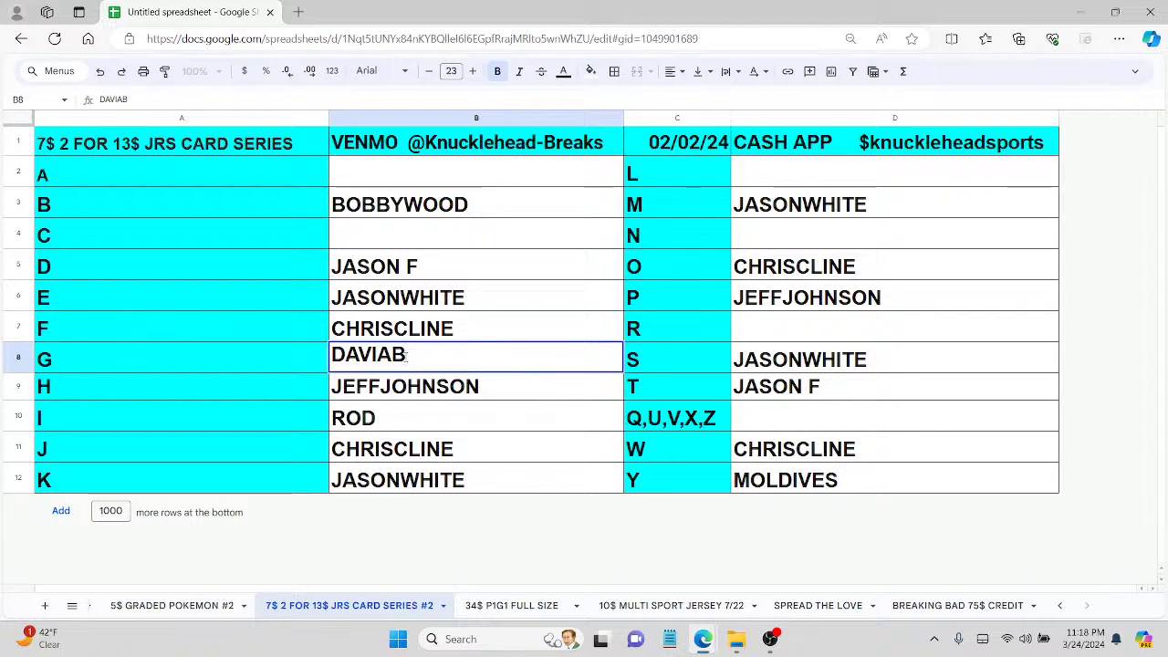
pyautogui.press('BackSpace')
pyautogui.write('N')
pyautogui.click(790, 416)
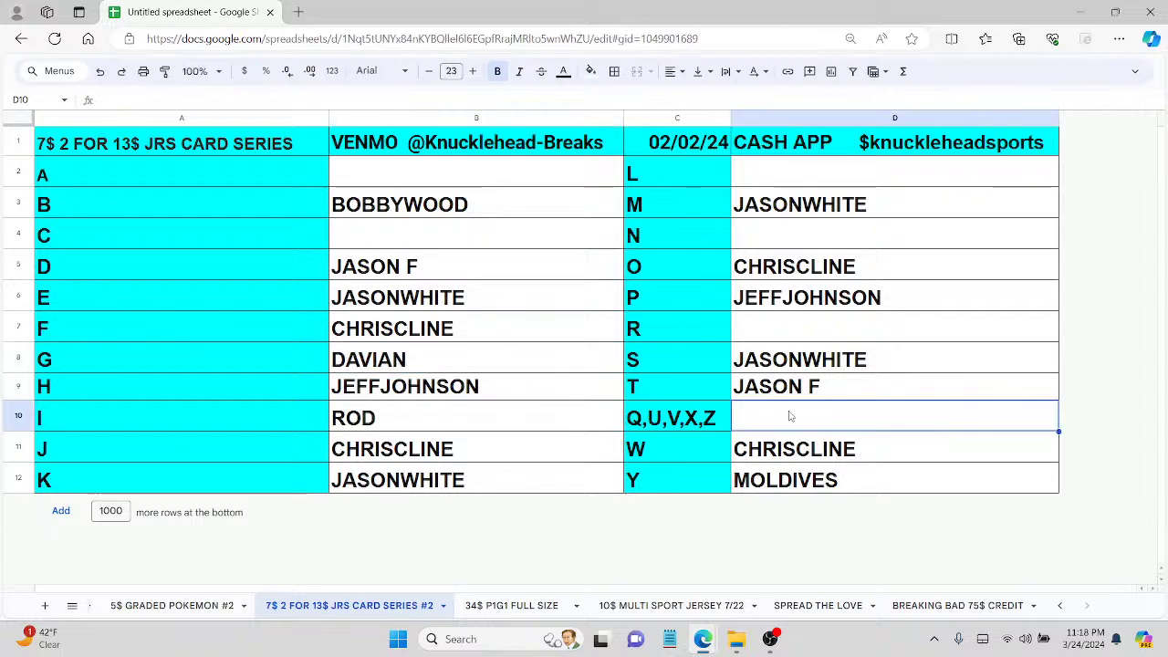
pyautogui.write('KYLEAH')
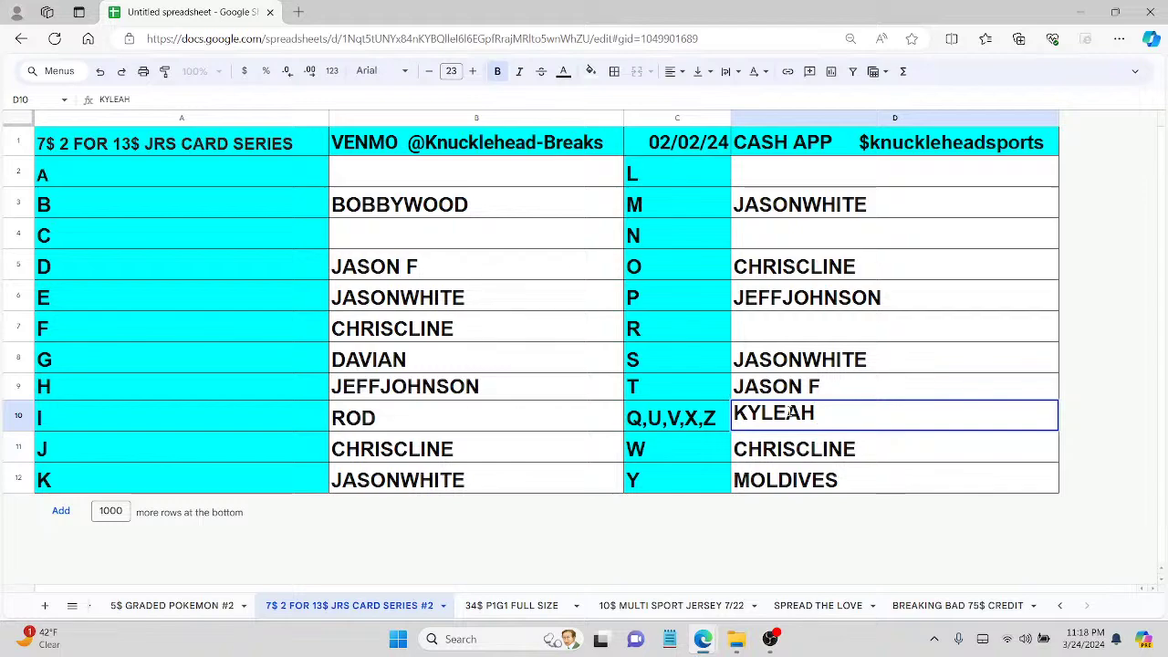
pyautogui.click(785, 235)
pyautogui.write('JASON F')
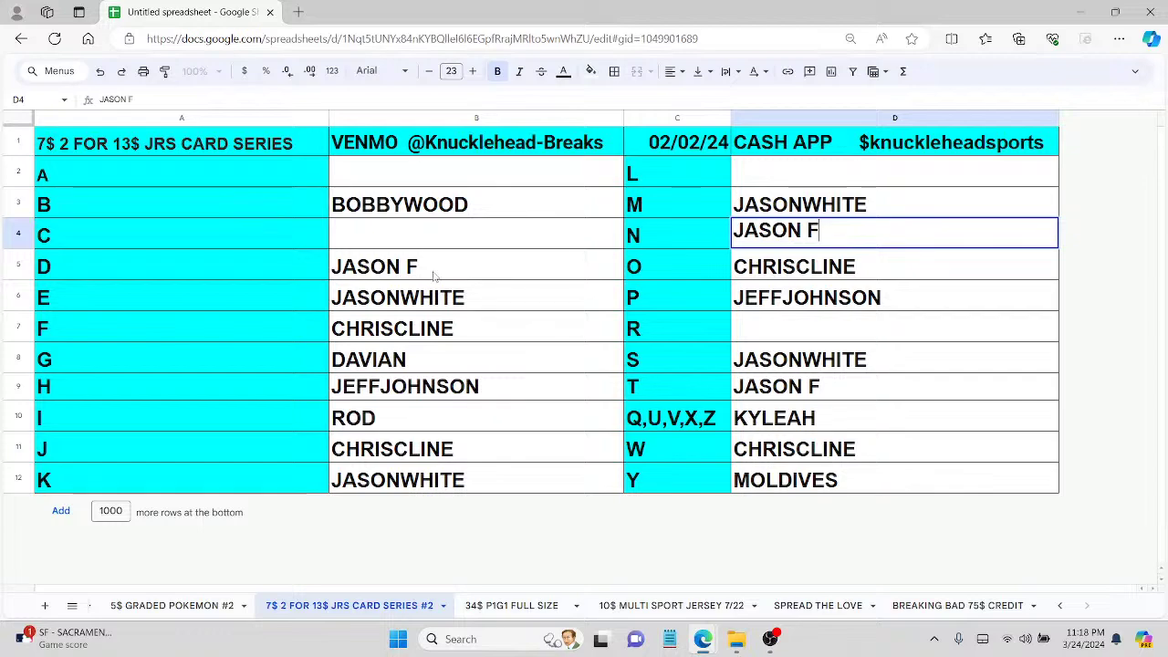
# Enter a buyer for letter A in B2 and copy that name into letter R's slot D7
pyautogui.click(371, 186)
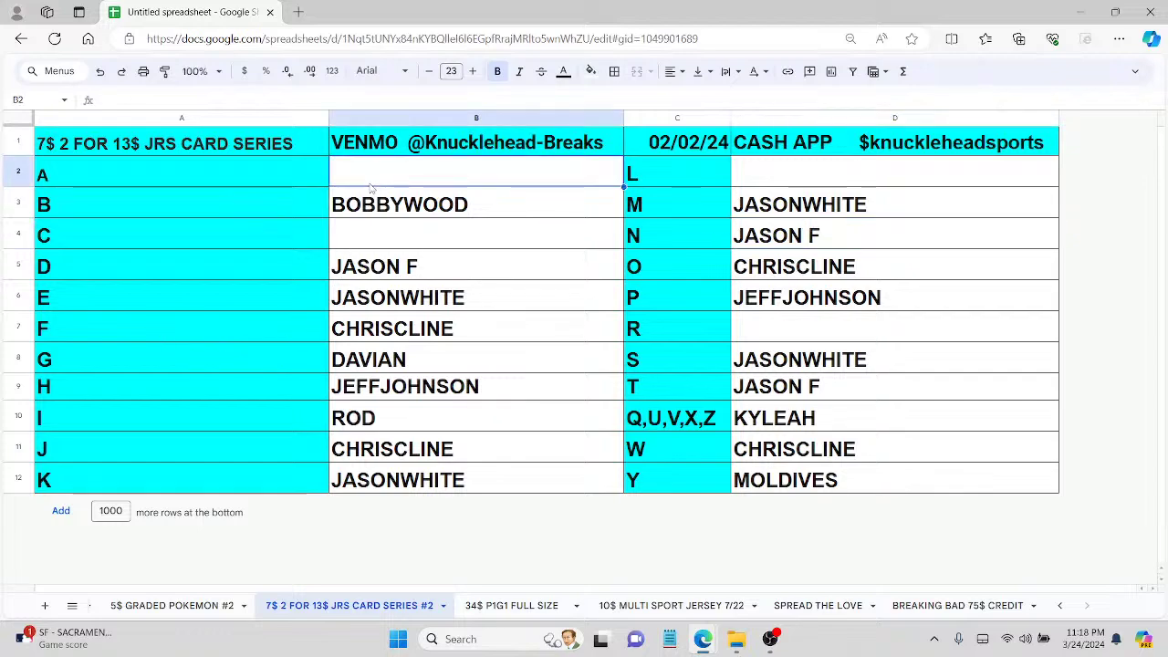
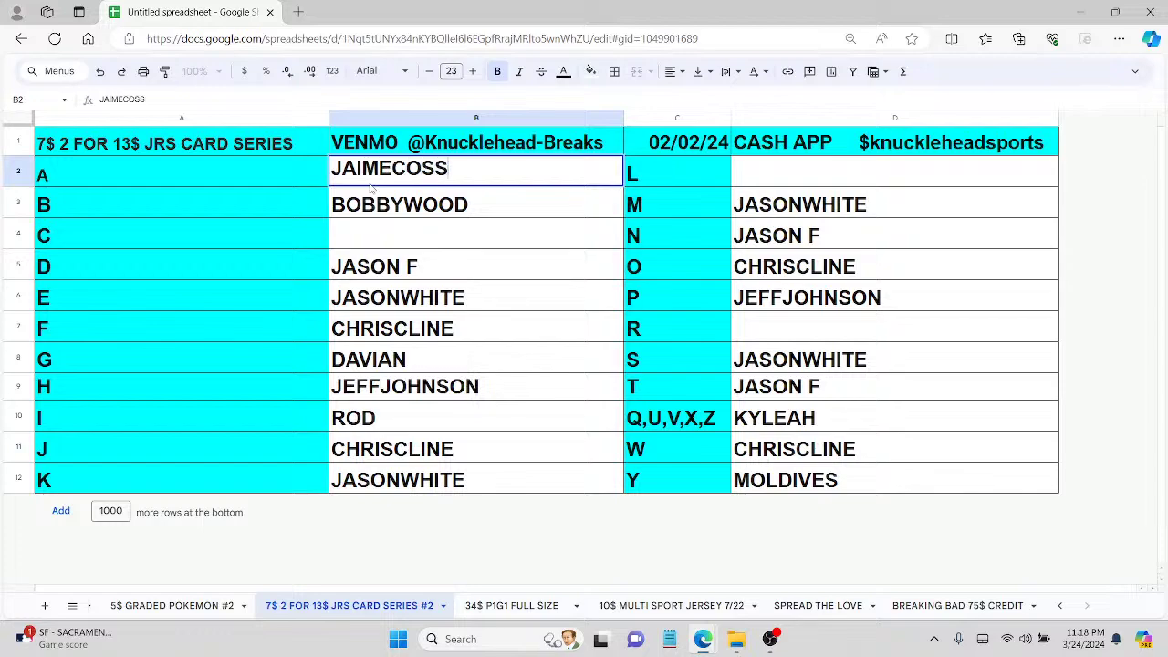
pyautogui.doubleClick(393, 173)
pyautogui.click(392, 173)
pyautogui.doubleClick(393, 173)
pyautogui.hotkey('ctrl', 'c')
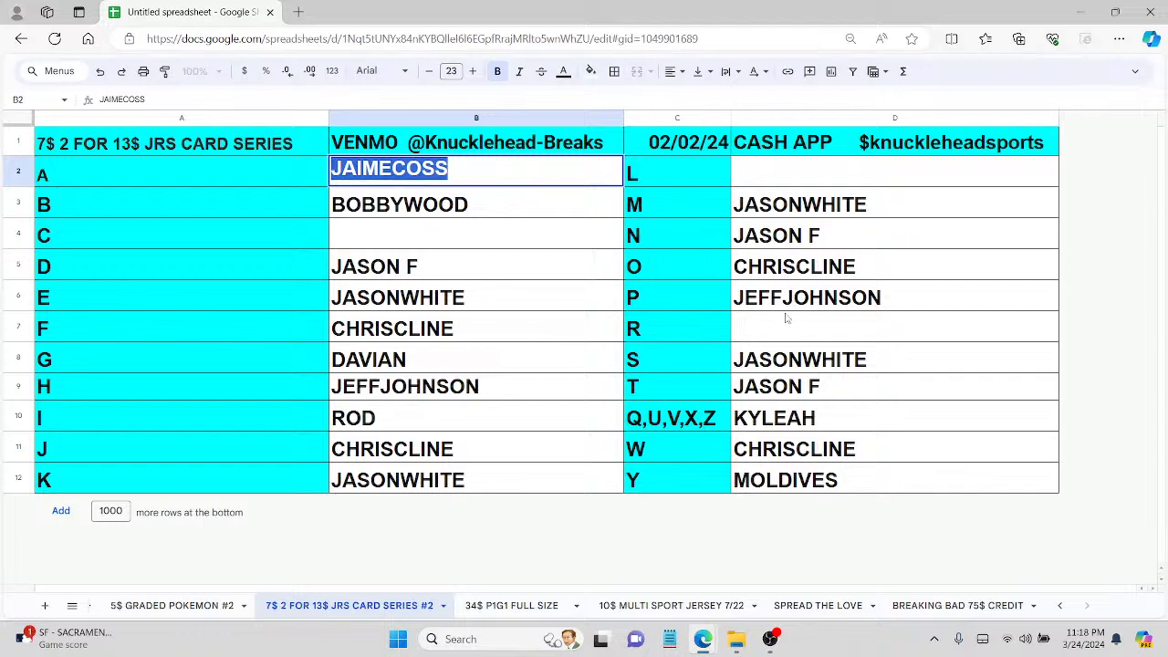
pyautogui.click(789, 327)
pyautogui.hotkey('ctrl', 'v')
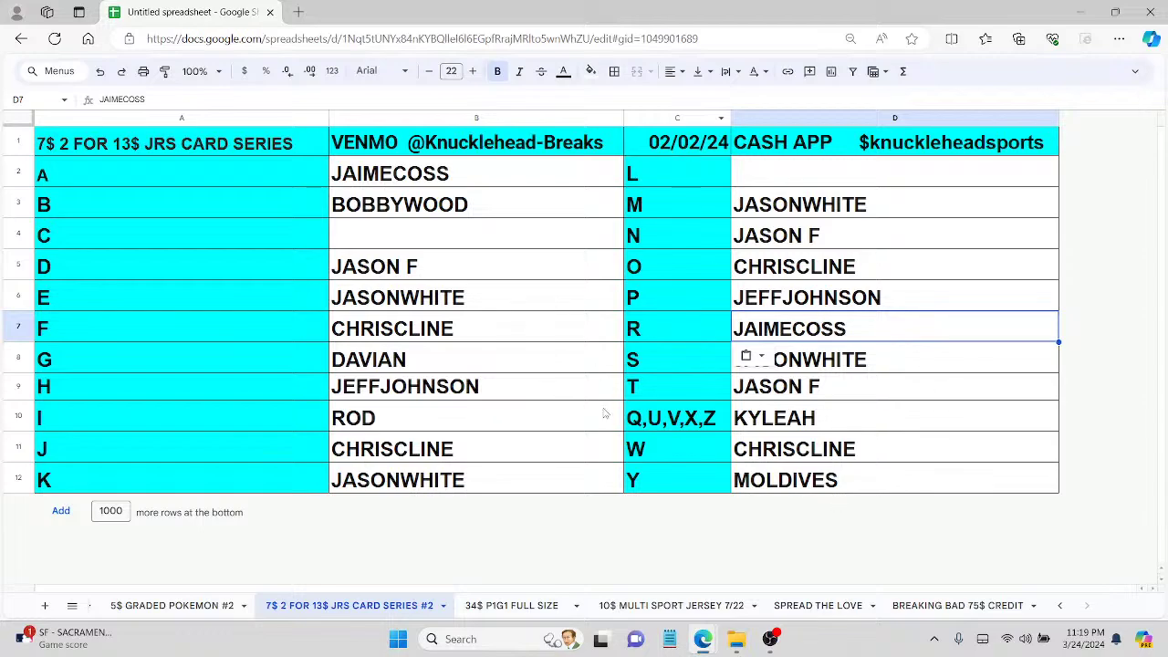
pyautogui.click(522, 602)
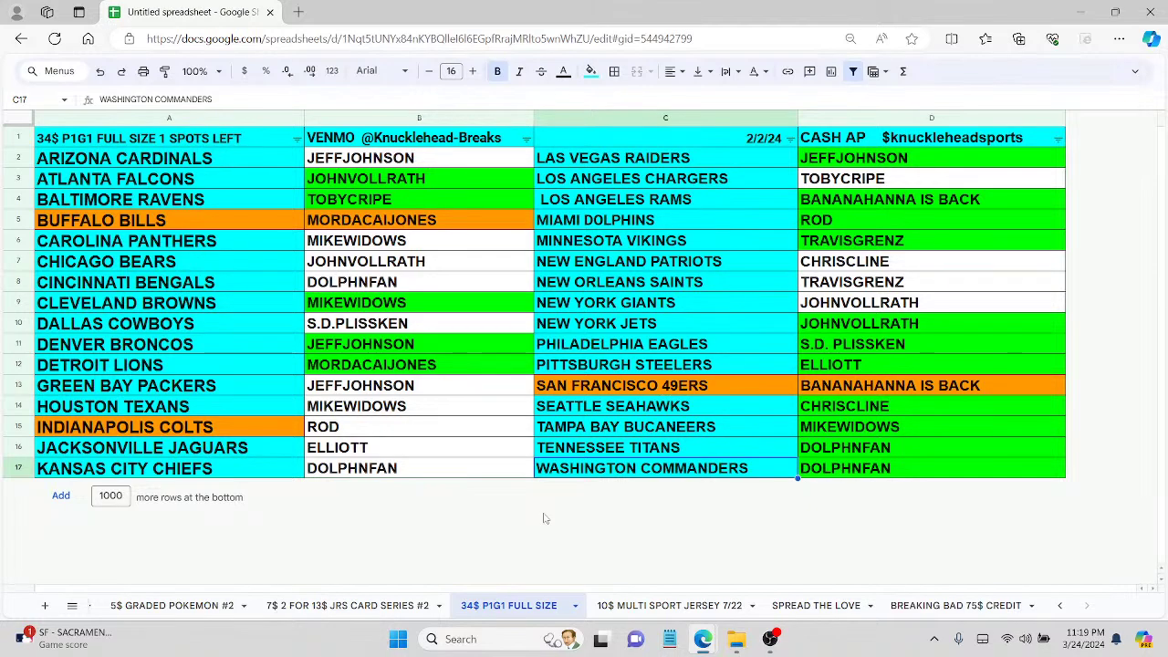
# Bring up the folder of break tools
pyautogui.click(737, 639)
# Open the RANDOM.ORG list randomizer and copy the HELMET number list from Notepad
pyautogui.doubleClick(234, 198)
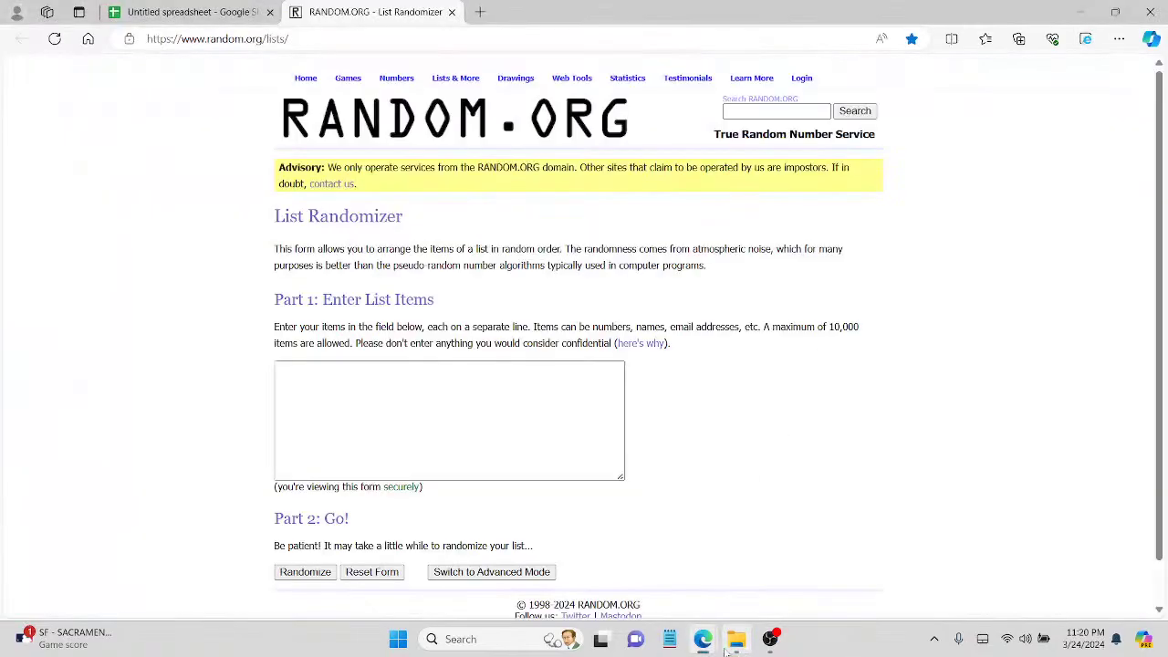
pyautogui.click(669, 639)
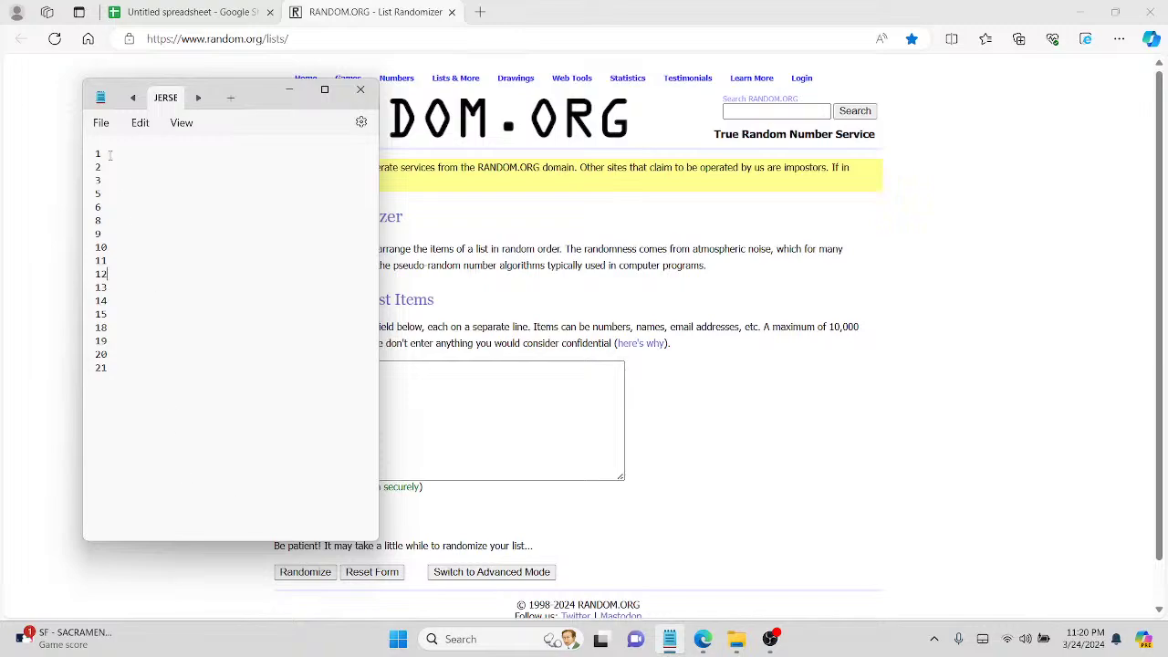
pyautogui.click(102, 126)
pyautogui.click(301, 225)
pyautogui.click(100, 122)
pyautogui.click(119, 198)
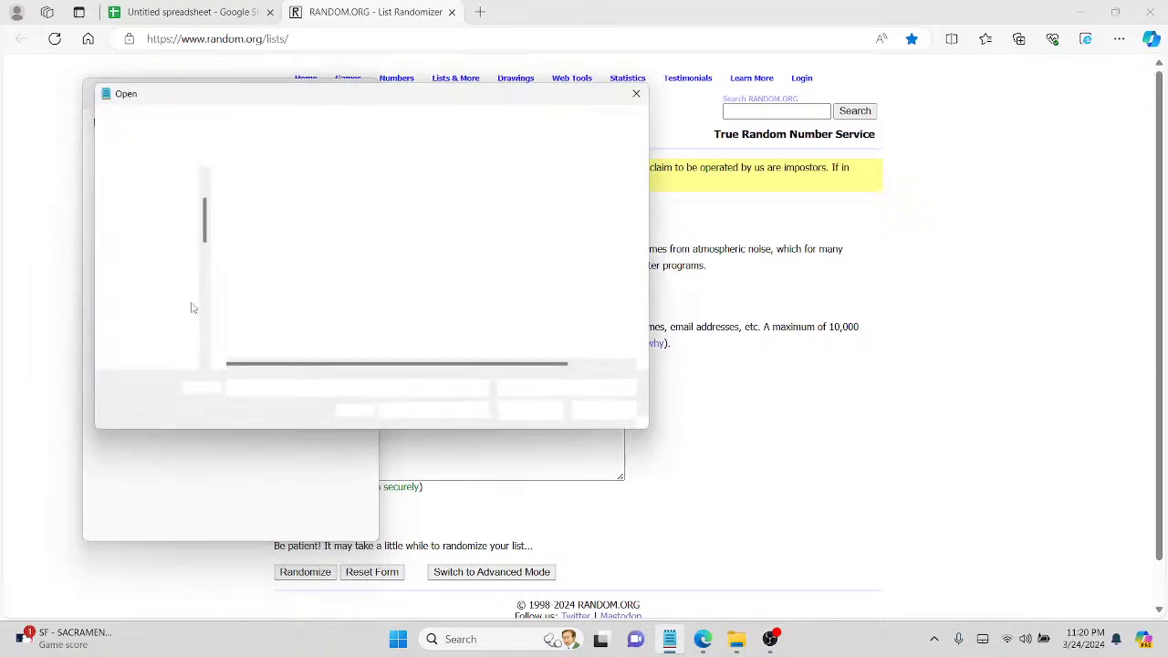
pyautogui.scroll(-3, 294, 256)
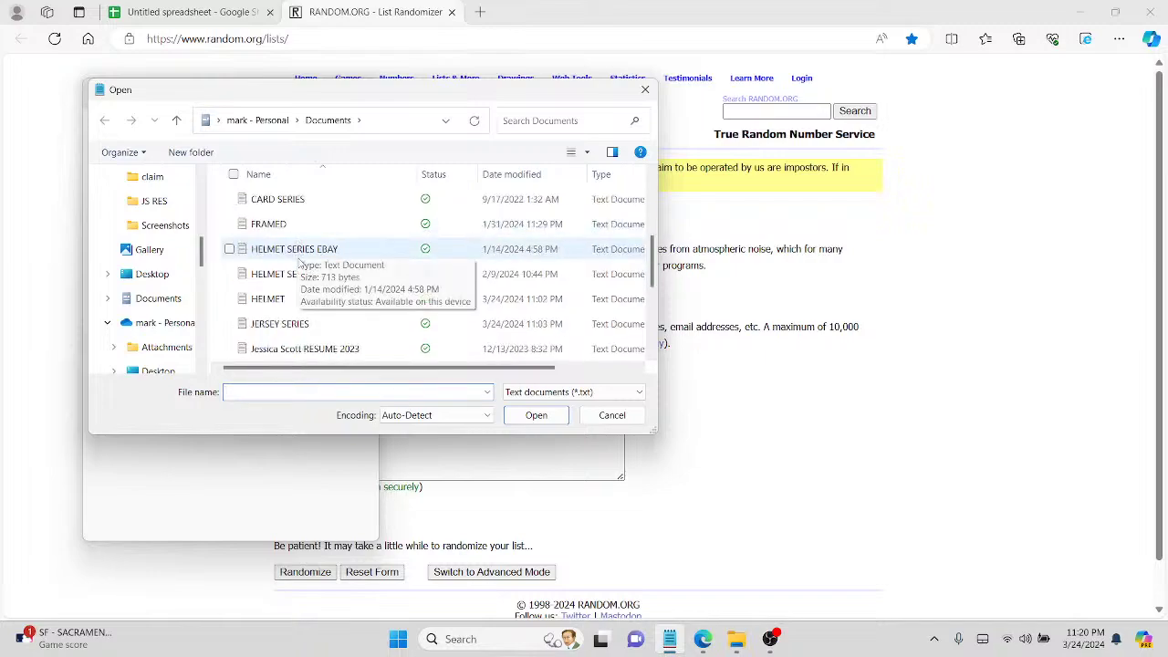
pyautogui.click(297, 303)
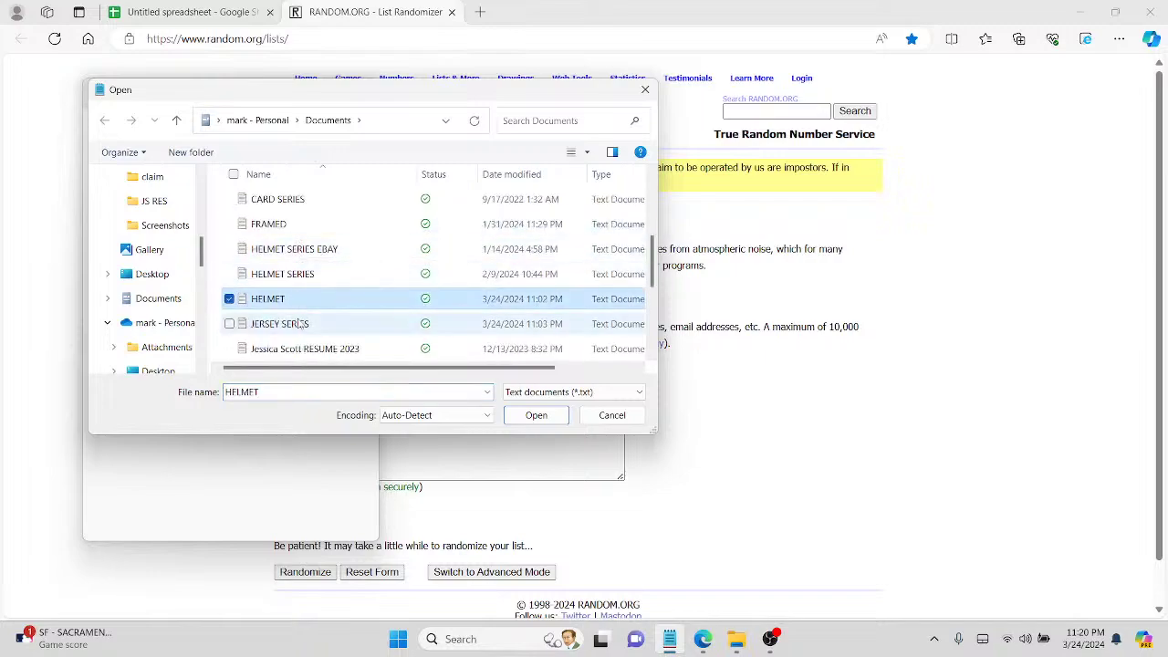
pyautogui.click(284, 300)
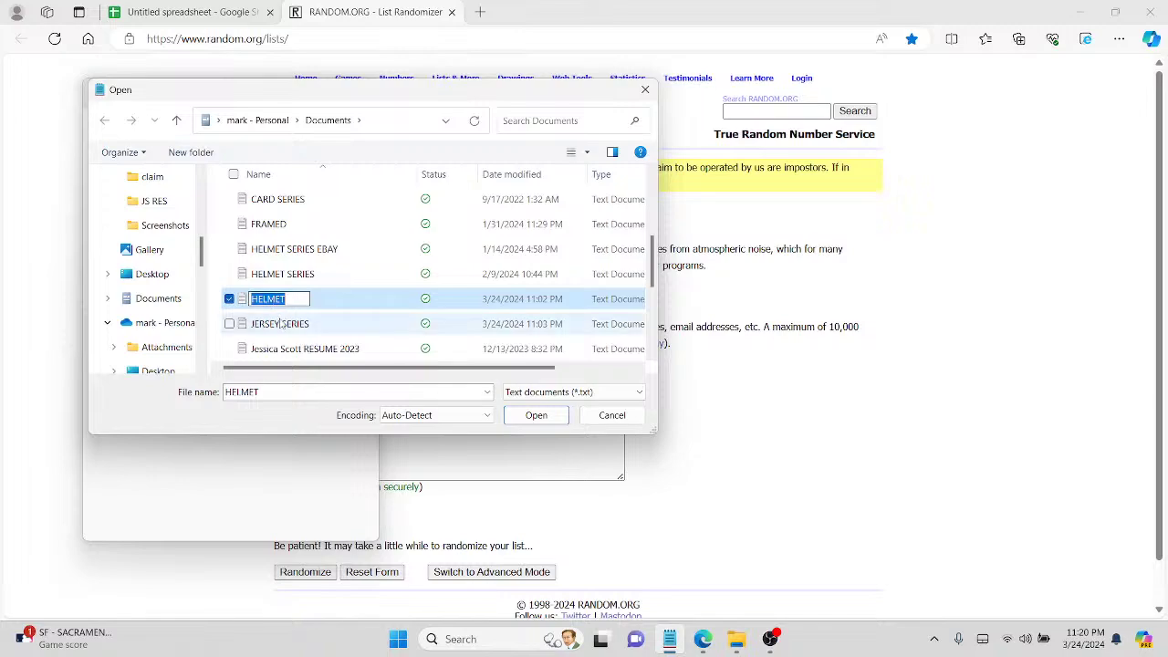
pyautogui.press('Return')
pyautogui.press('Return')
pyautogui.hotkey('ctrl', 'a')
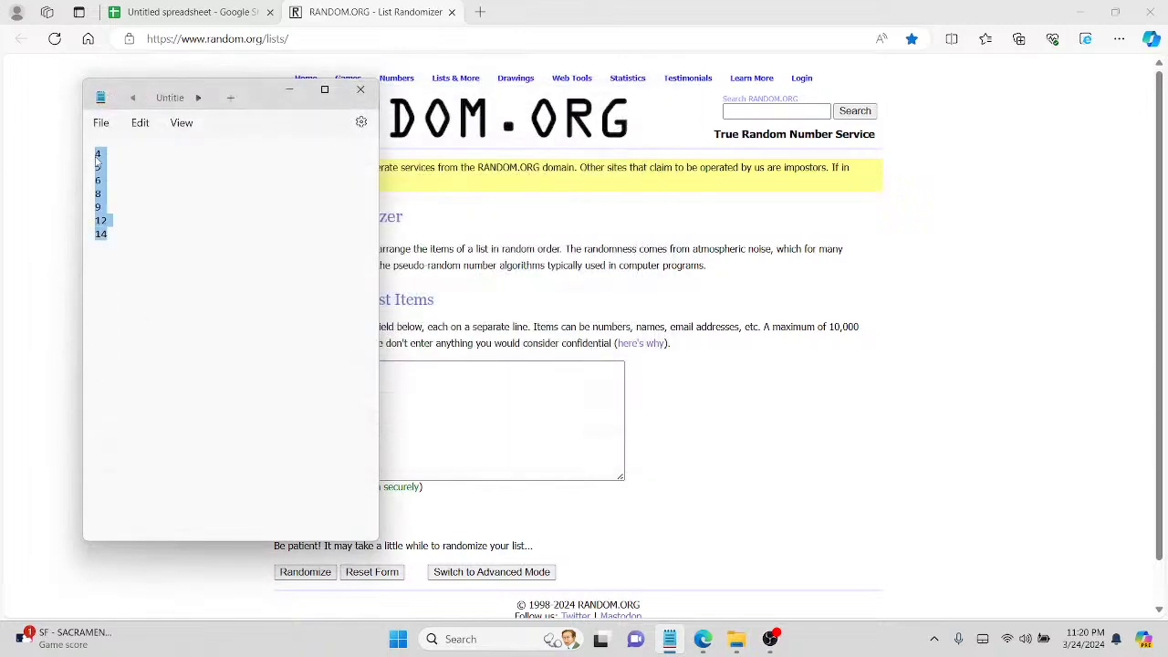
pyautogui.hotkey('ctrl', 'c')
# Paste the HELMET list into RANDOM.ORG, shuffle it repeatedly, and close the randomizer tab
pyautogui.hotkey('alt', 'Tab')
pyautogui.click(448, 420)
pyautogui.hotkey('ctrl', 'v')
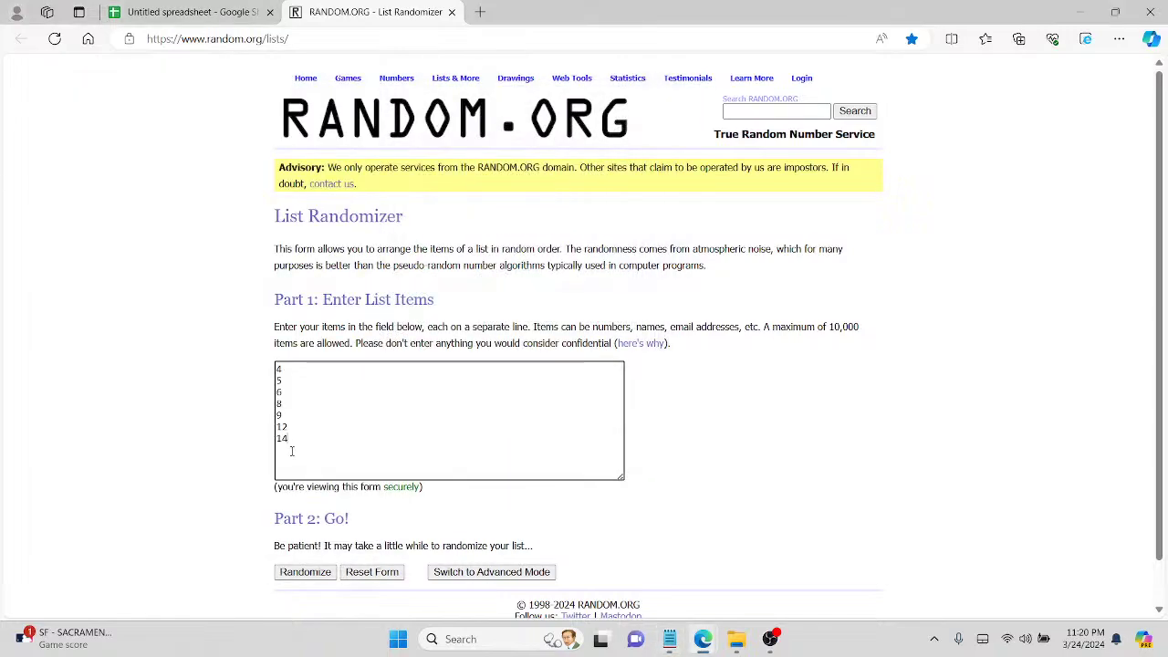
pyautogui.click(305, 571)
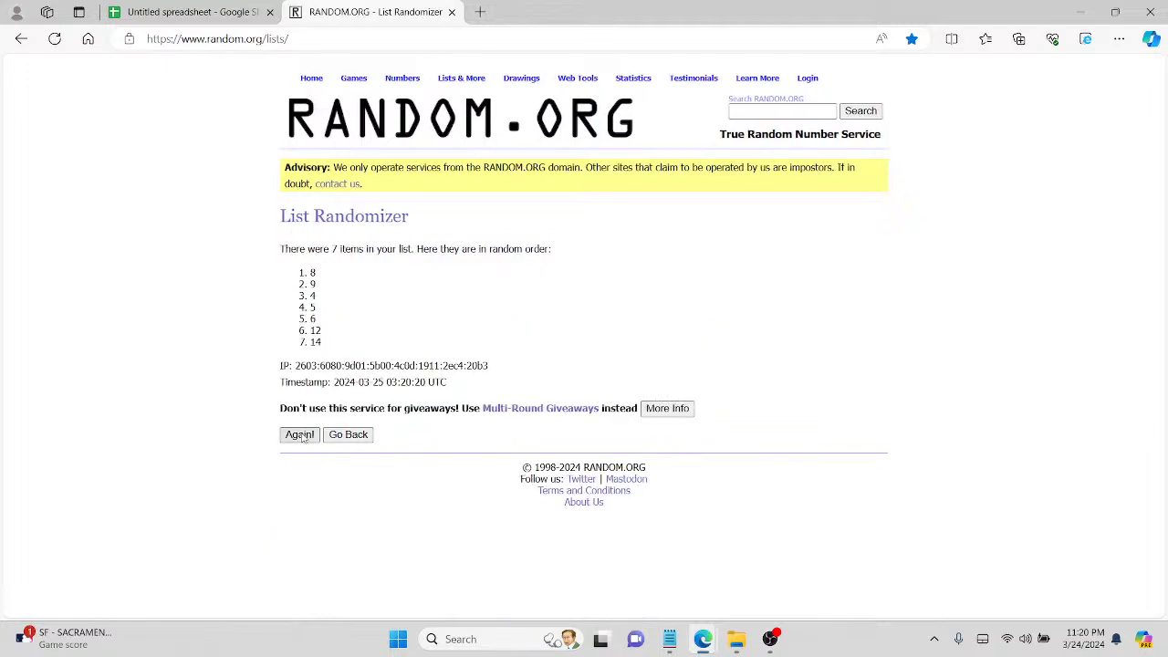
pyautogui.click(299, 434)
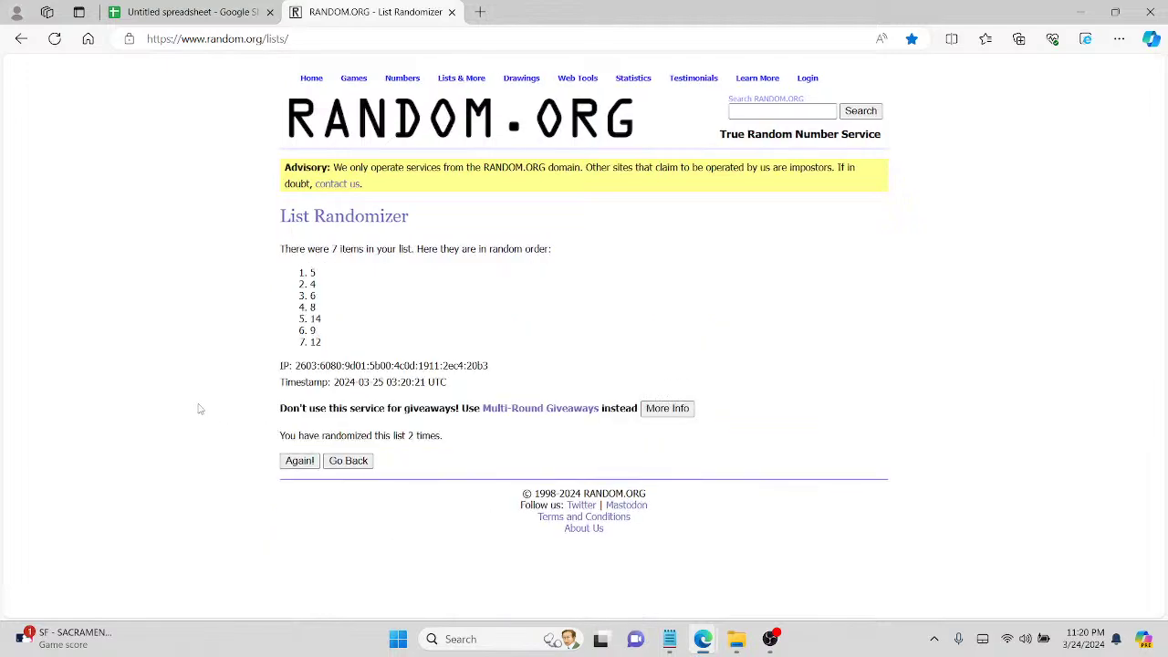
pyautogui.click(295, 463)
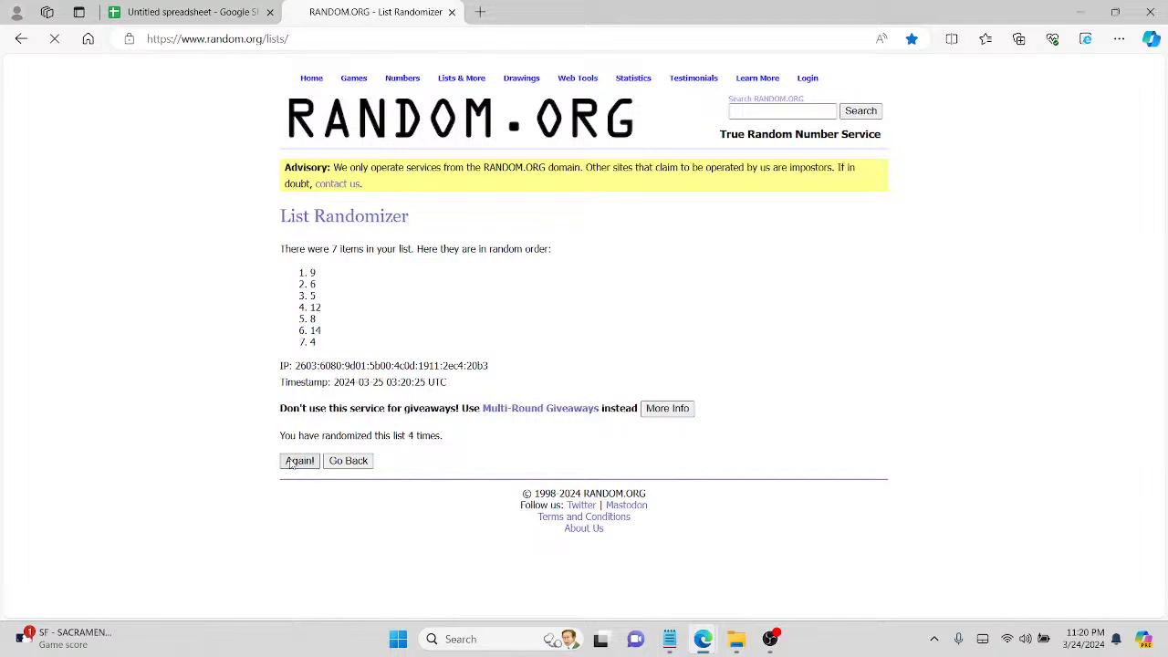
pyautogui.click(295, 461)
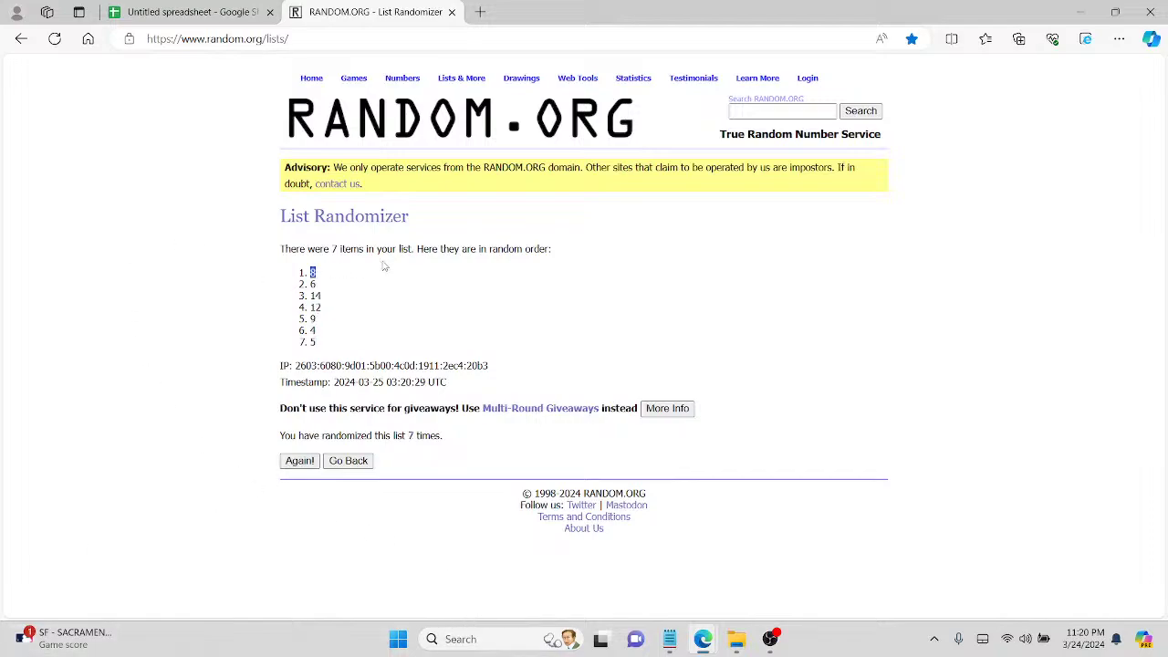
pyautogui.click(451, 12)
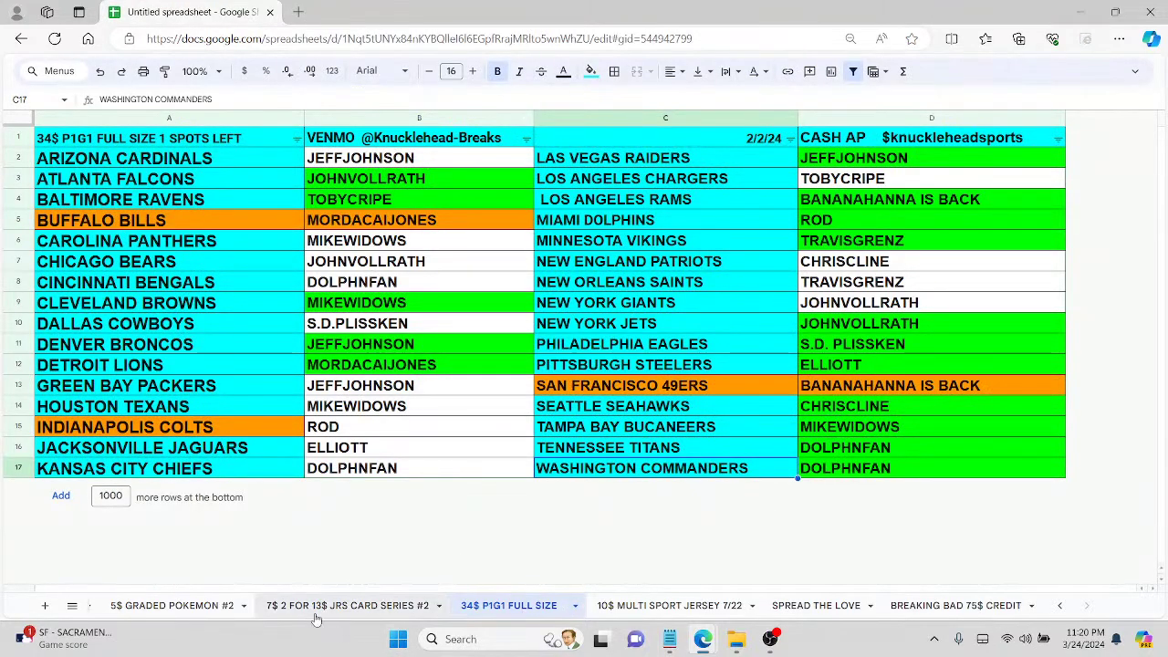
# Assign the same autocompleted buyer to letters C and L on the JRS card series sheet
pyautogui.click(347, 605)
pyautogui.click(398, 239)
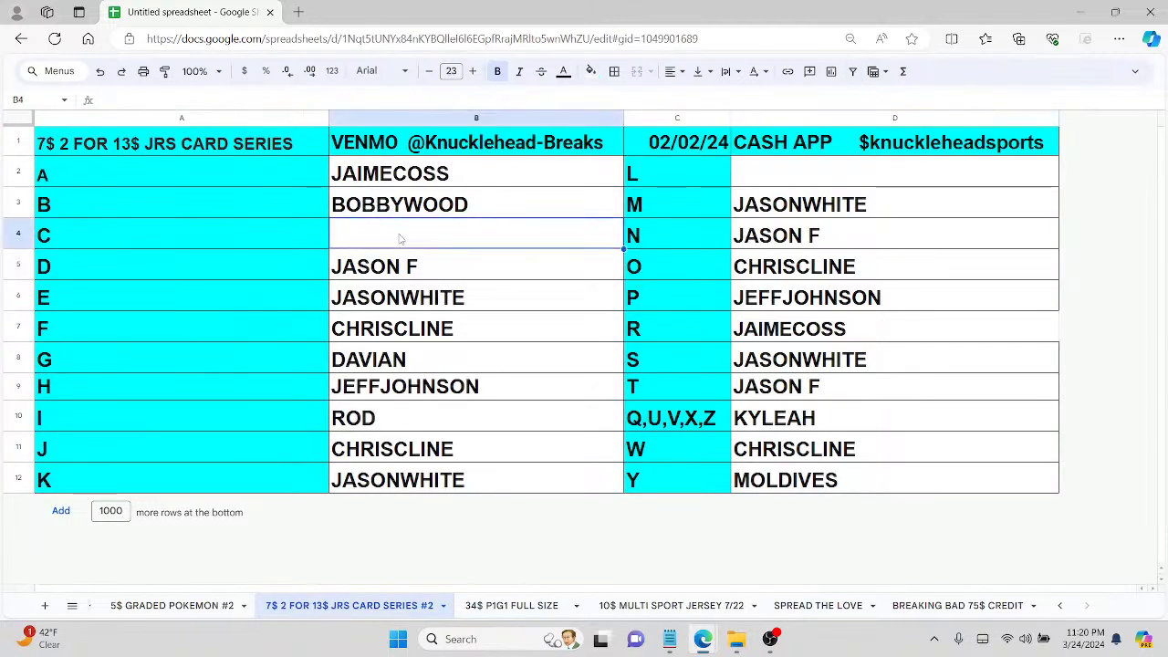
pyautogui.write('CH')
pyautogui.press('Return')
pyautogui.click(461, 397)
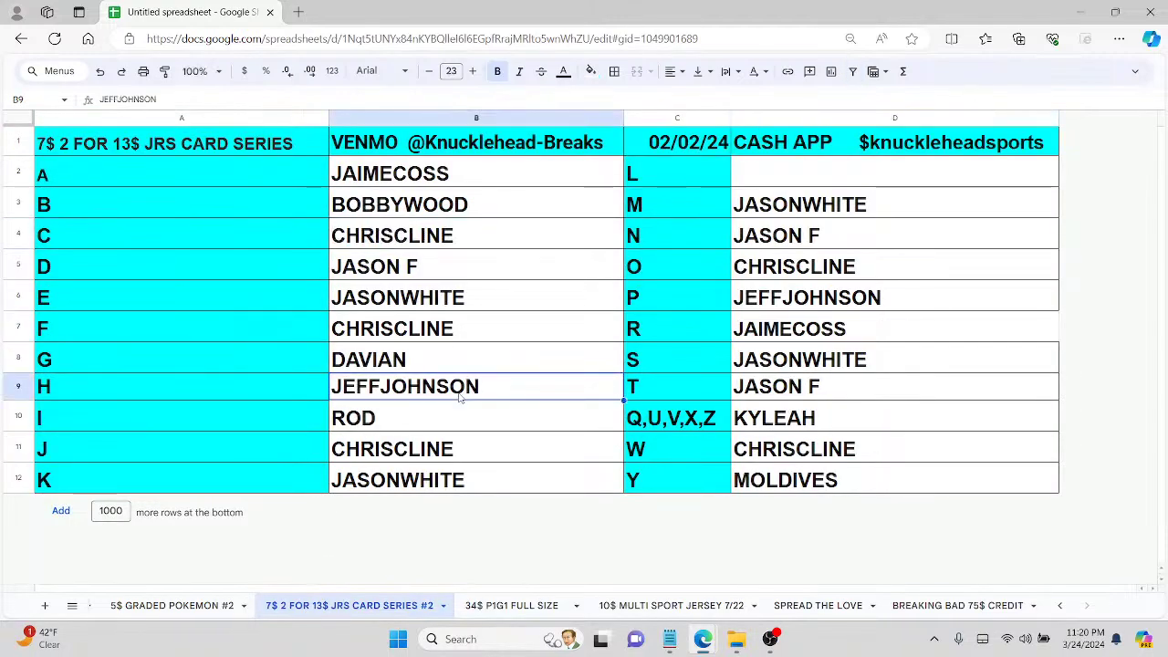
pyautogui.press('Down')
pyautogui.press('Down')
pyautogui.press('Down')
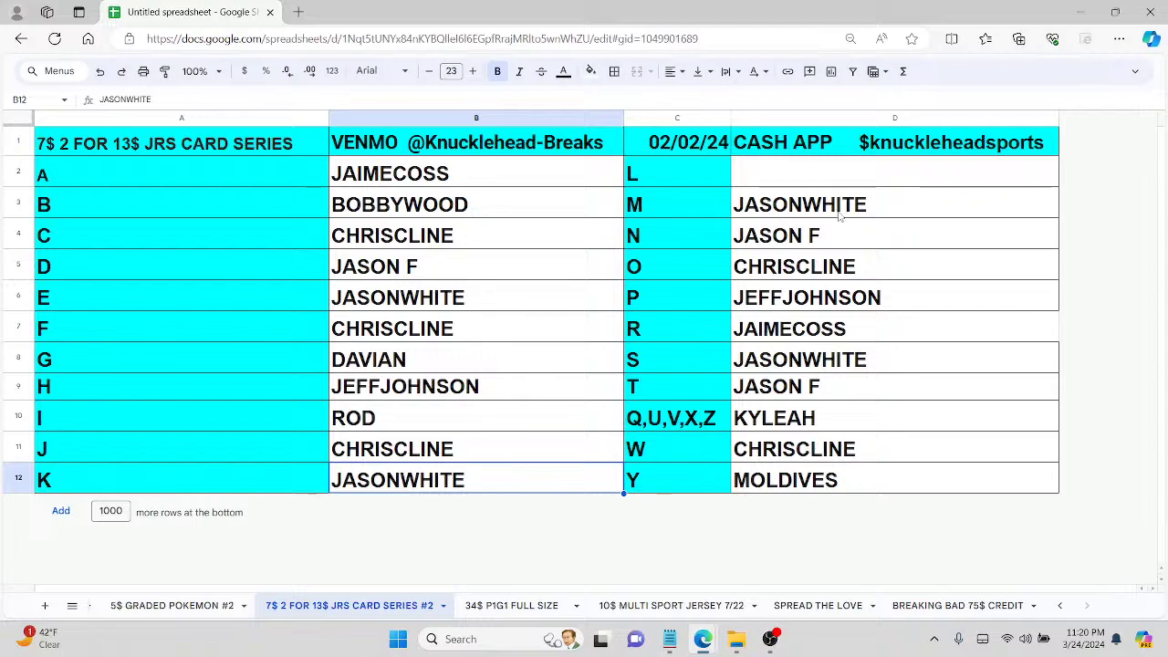
pyautogui.click(829, 179)
pyautogui.write('CH')
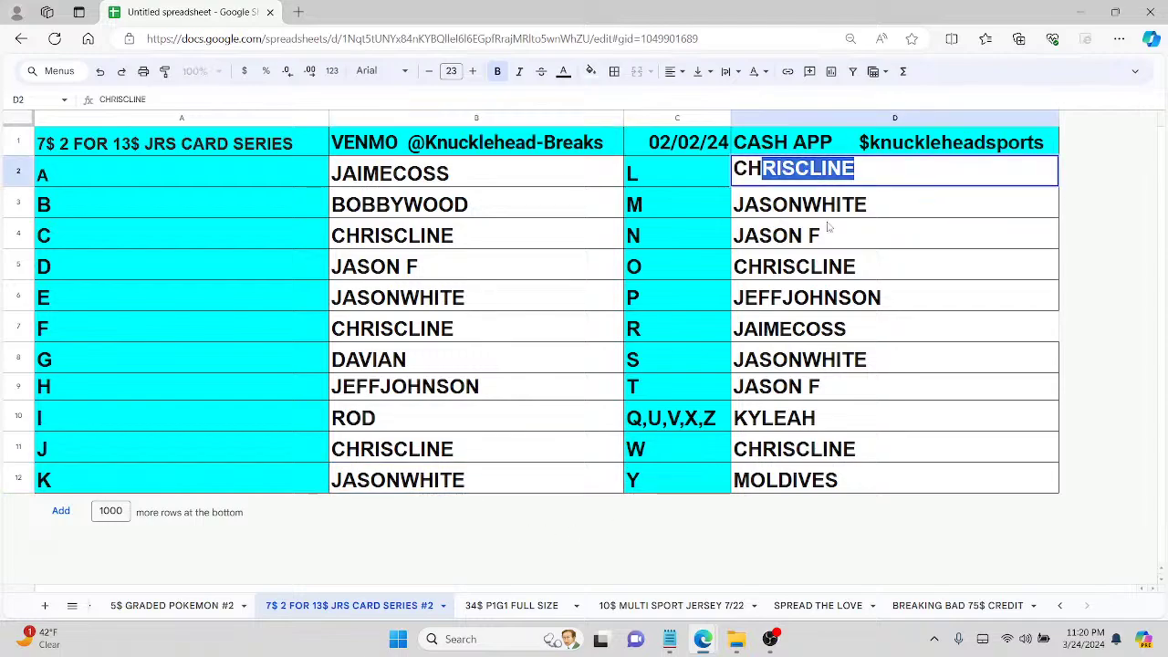
pyautogui.press('Return')
# Return to the P1G1 sheet and switch the stream to the kitchen camera scene
pyautogui.click(511, 605)
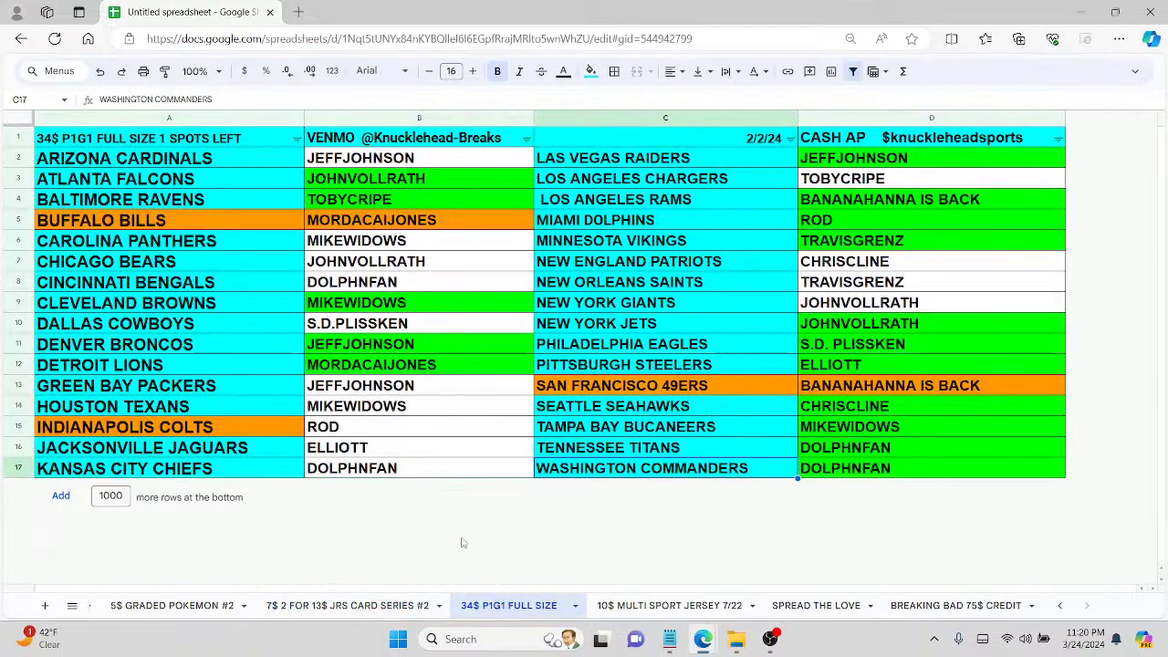
pyautogui.click(770, 638)
pyautogui.click(55, 532)
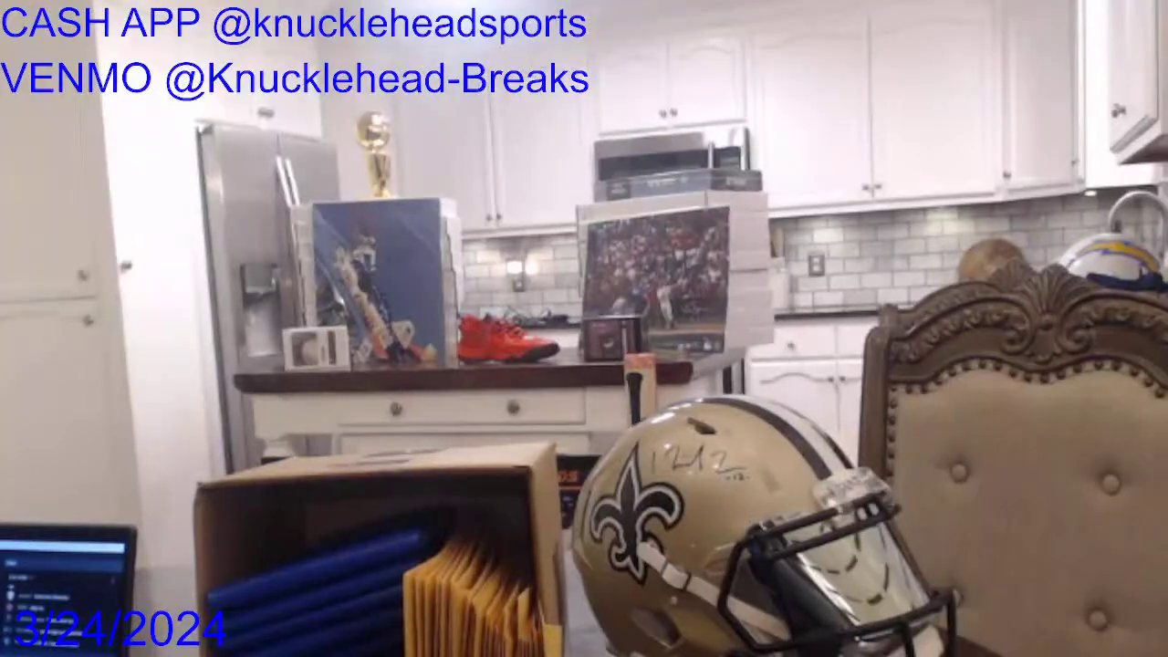
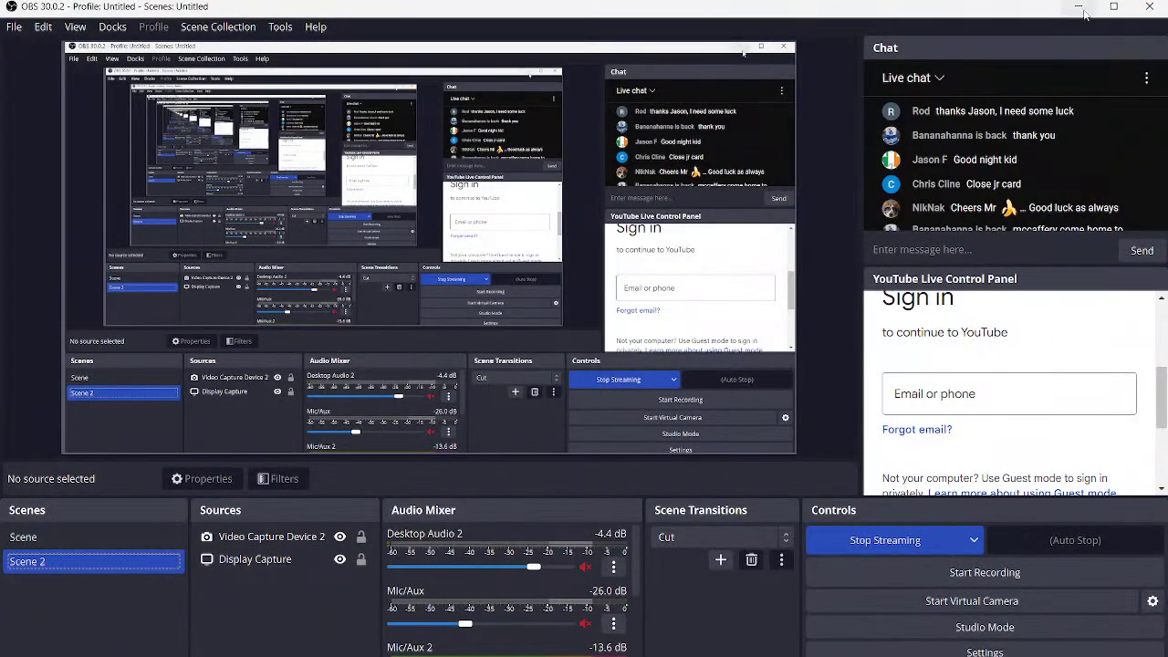
# Minimize OBS Studio so the P1G1 team spreadsheet in the browser is visible
pyautogui.click(1081, 8)
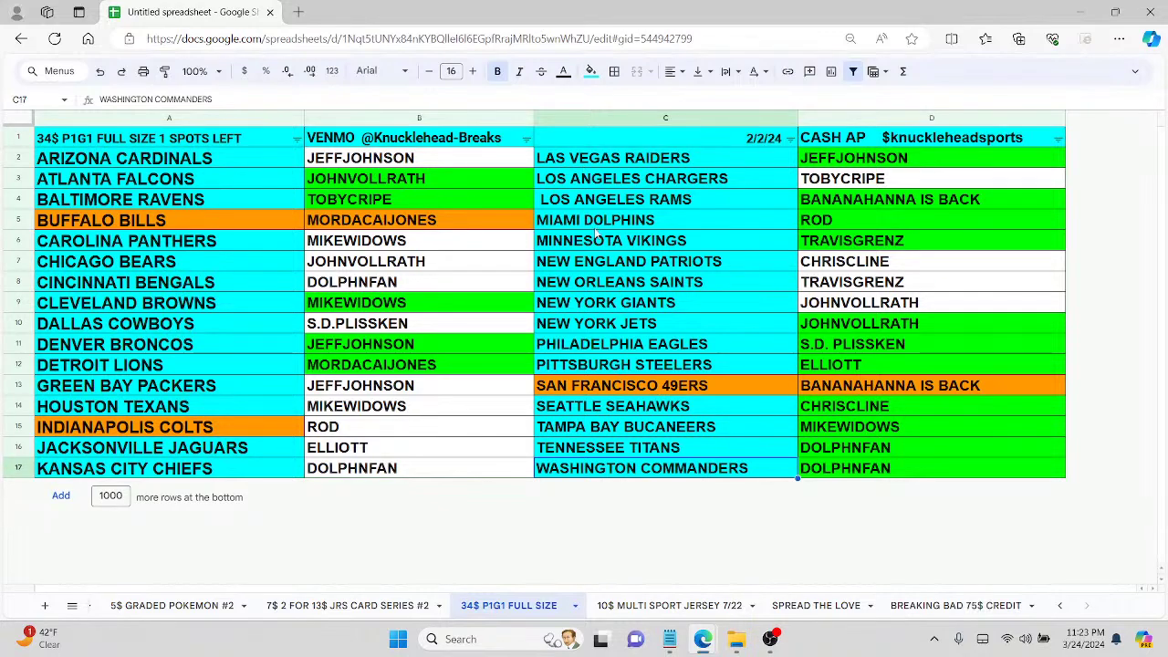
pyautogui.click(834, 248)
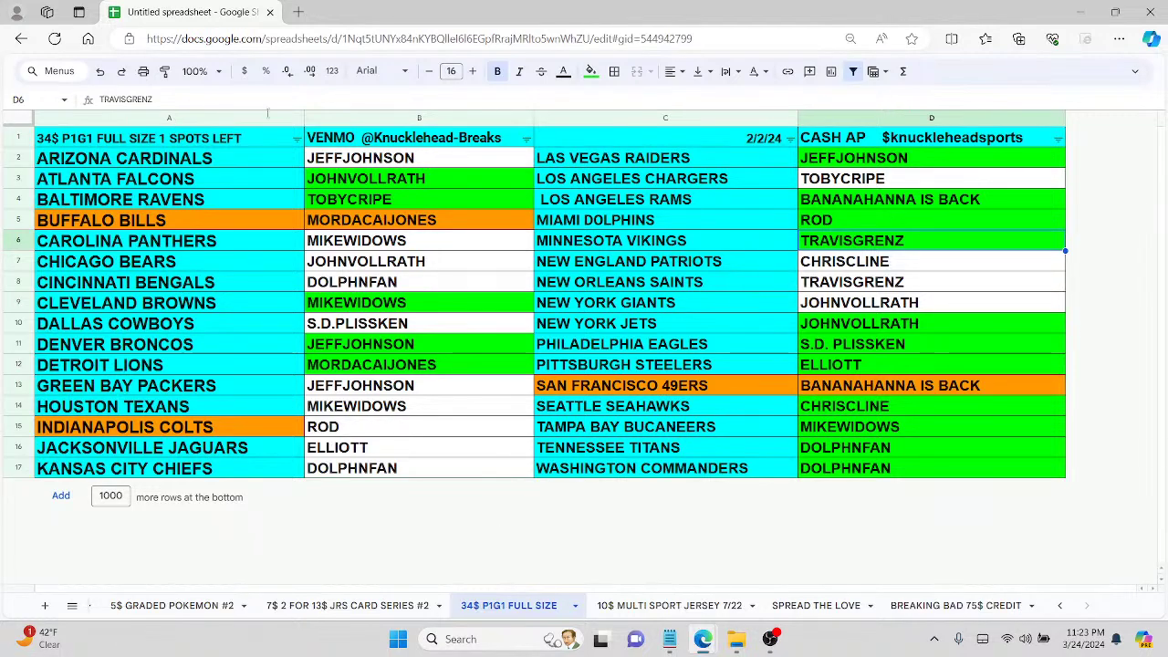
# Clear buyer names from B2:B17 and D2:D17 and reset their fills to plain white
pyautogui.moveTo(319, 157); pyautogui.dragTo(416, 468)
pyautogui.press('Delete')
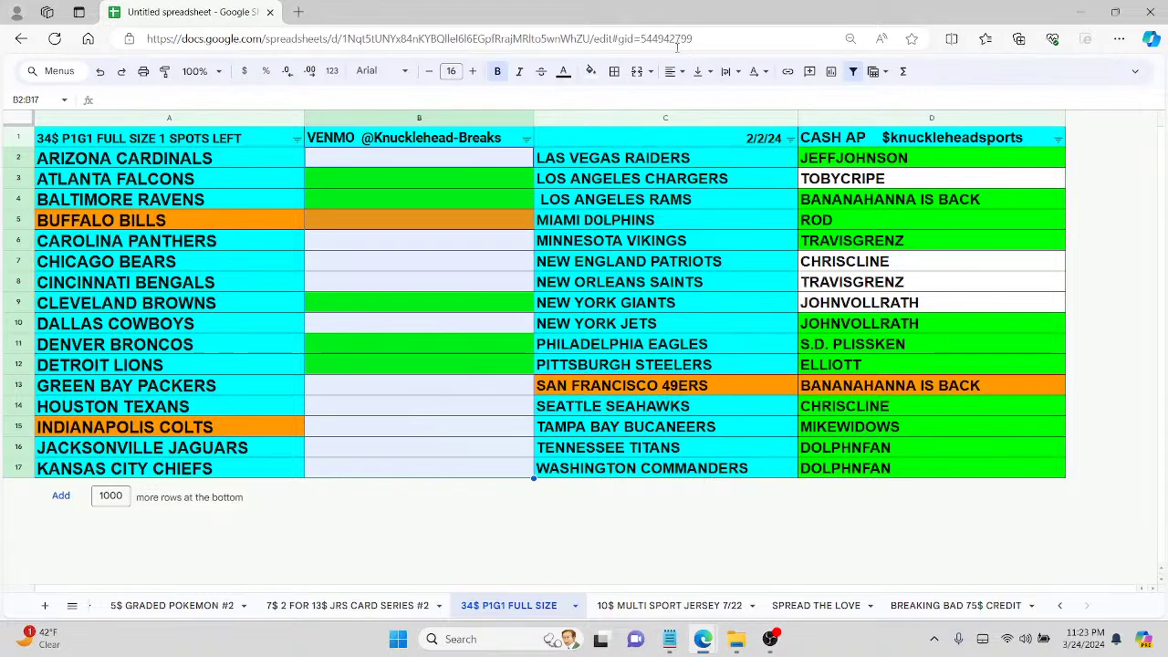
pyautogui.click(600, 71)
pyautogui.click(626, 99)
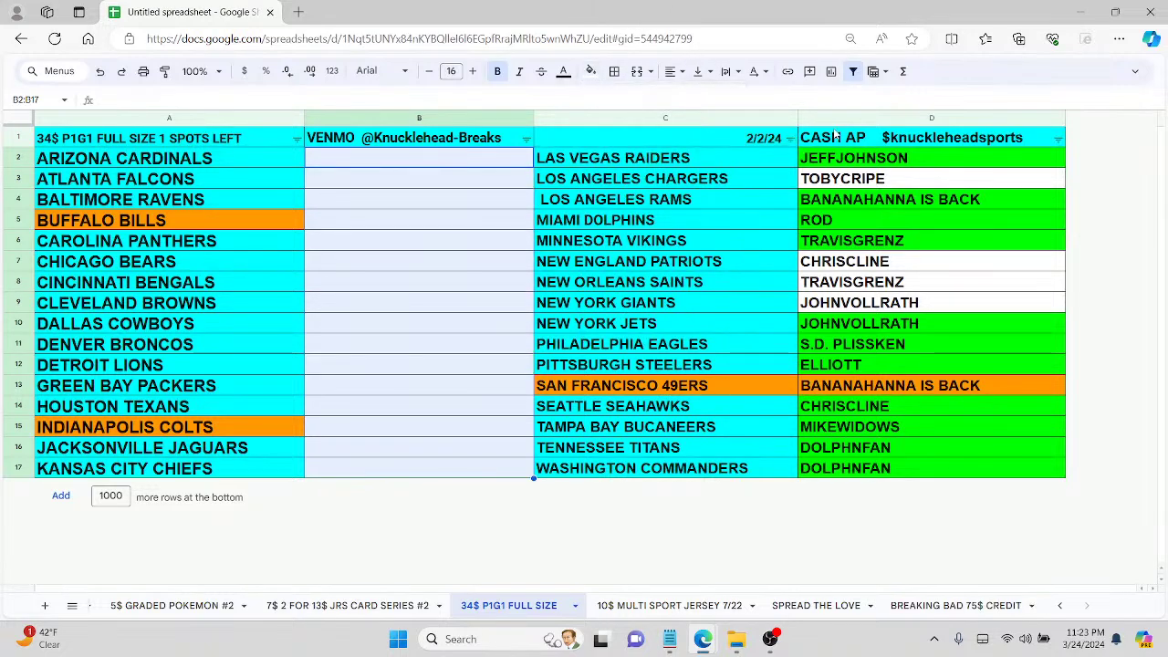
pyautogui.moveTo(878, 160); pyautogui.dragTo(912, 468)
pyautogui.press('Delete')
pyautogui.click(591, 71)
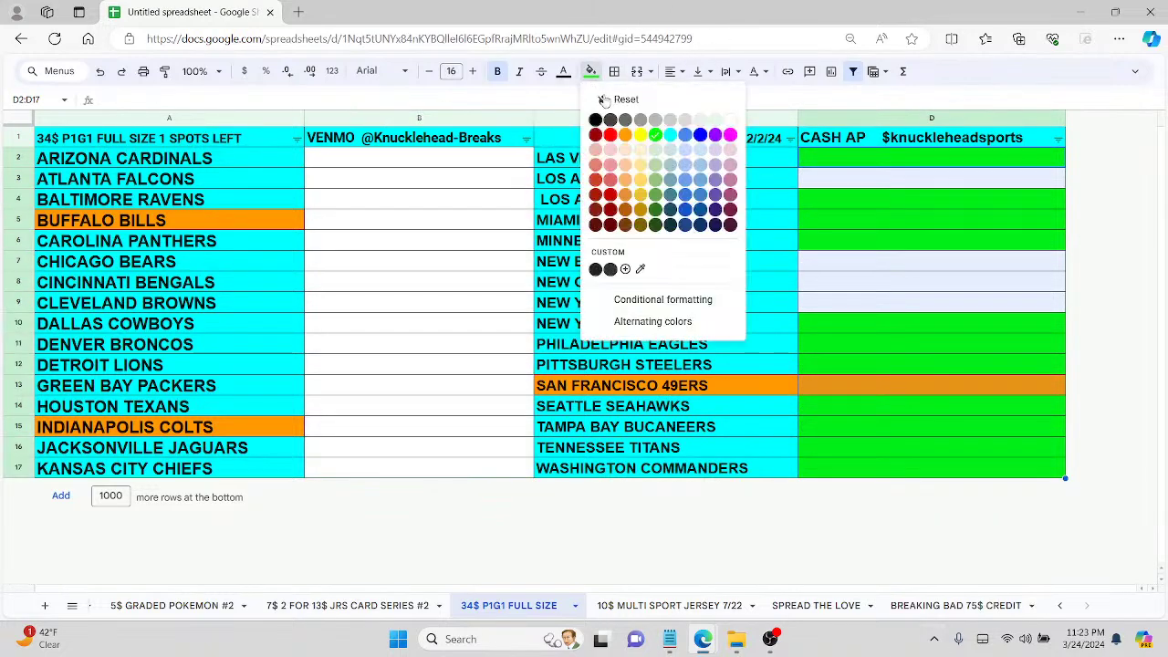
pyautogui.click(731, 120)
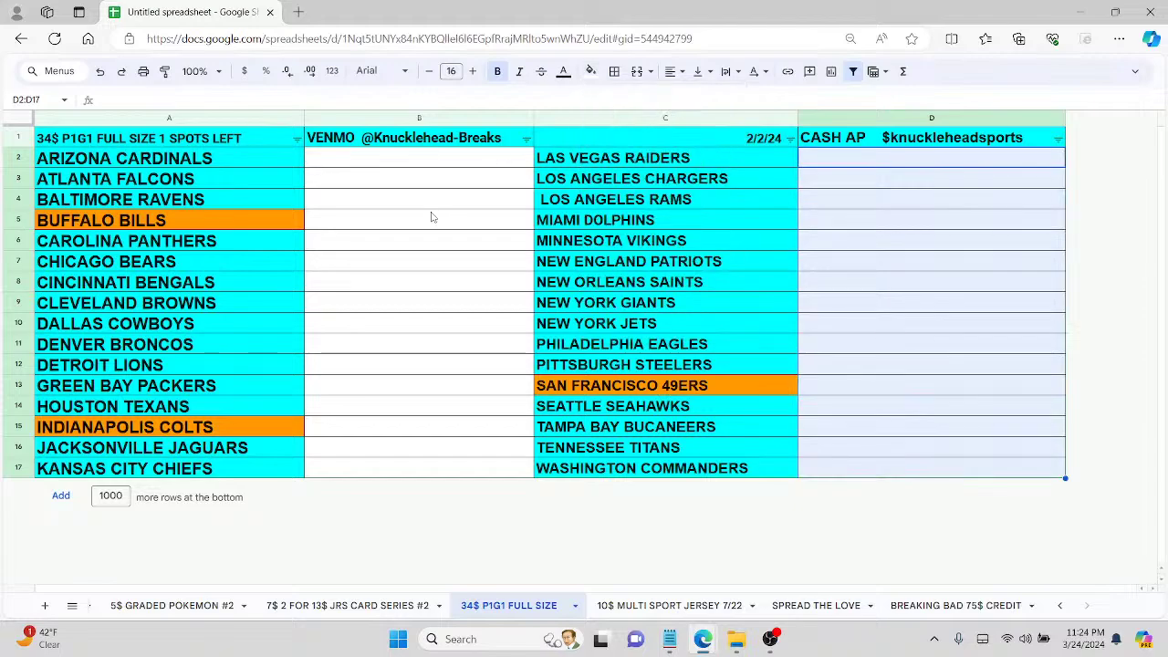
# Shade B5 orange and copy that orange fill into B15 and D13
pyautogui.click(347, 217)
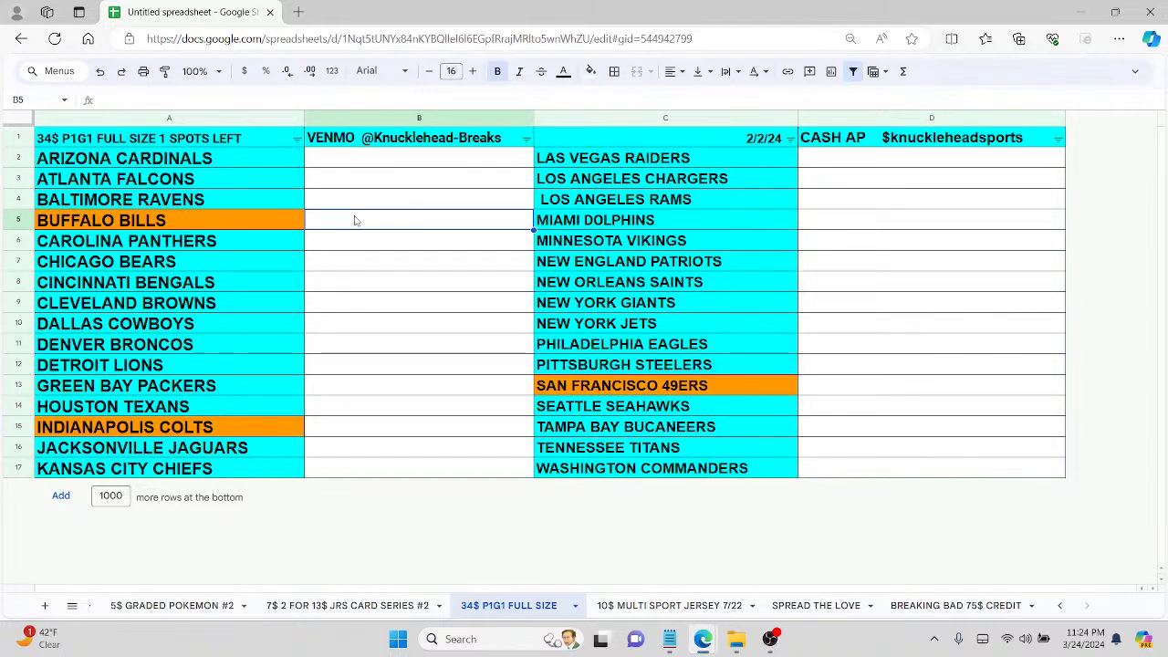
pyautogui.click(590, 72)
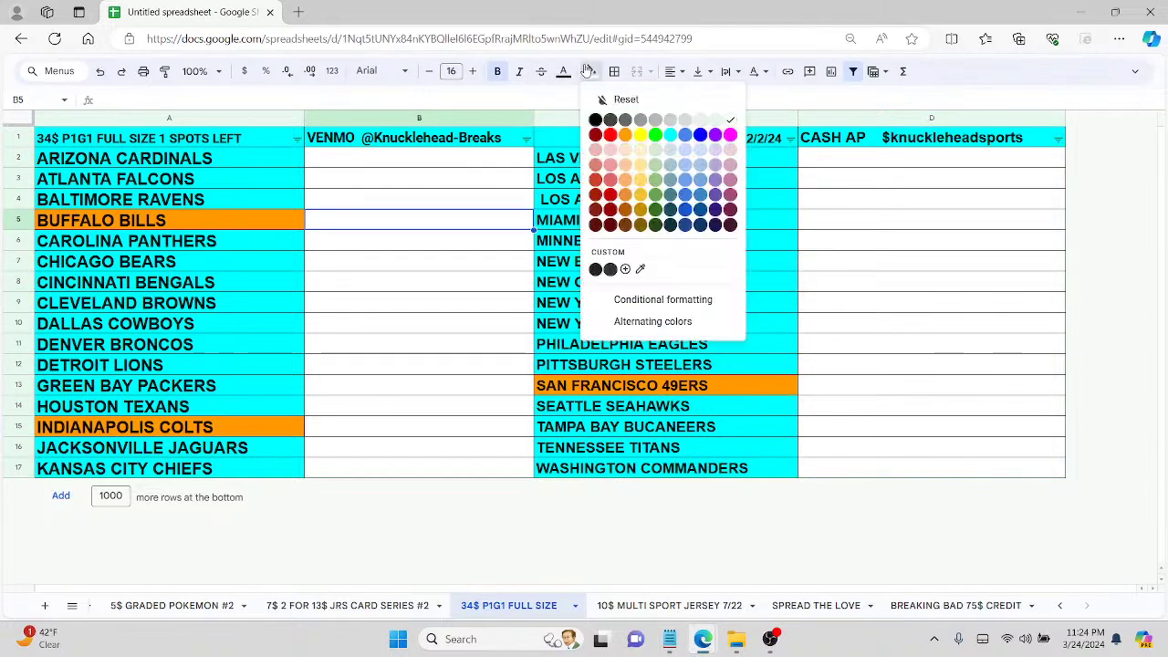
pyautogui.click(625, 140)
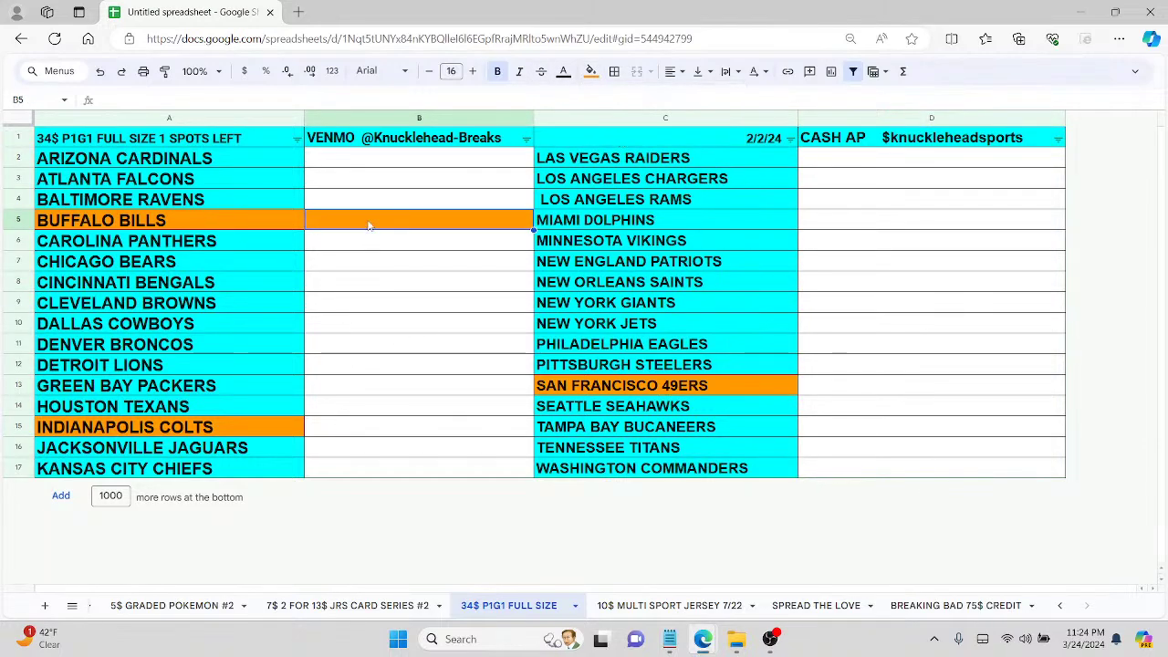
pyautogui.hotkey('ctrl', 'c')
pyautogui.click(373, 422)
pyautogui.hotkey('ctrl', 'v')
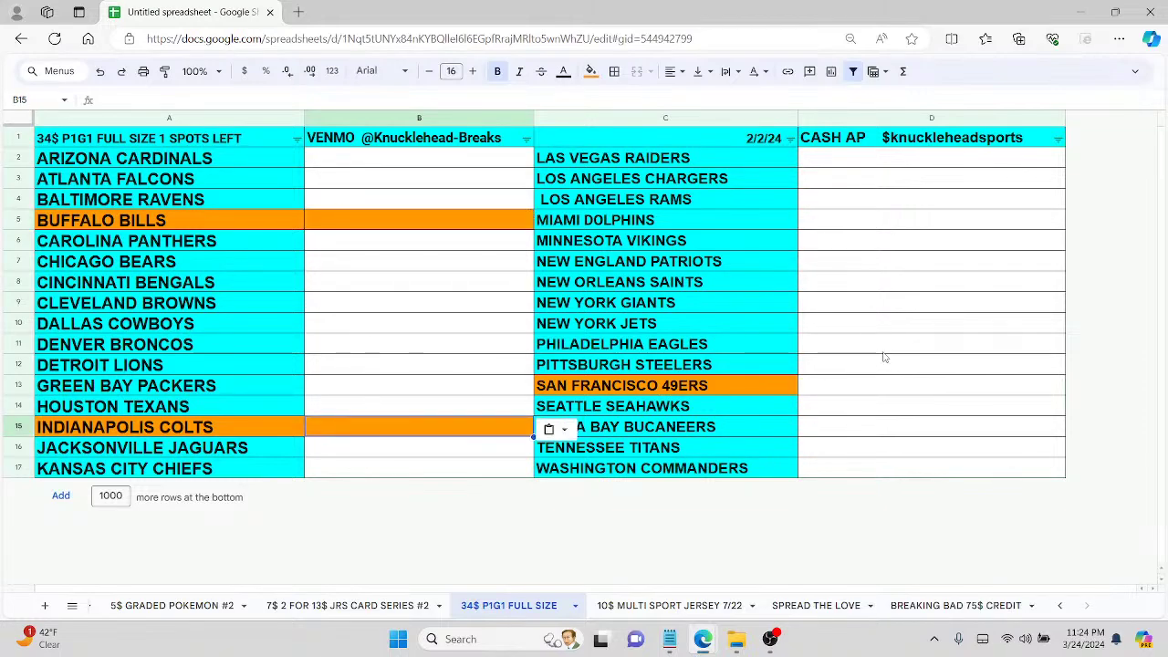
pyautogui.click(884, 395)
pyautogui.hotkey('ctrl', 'v')
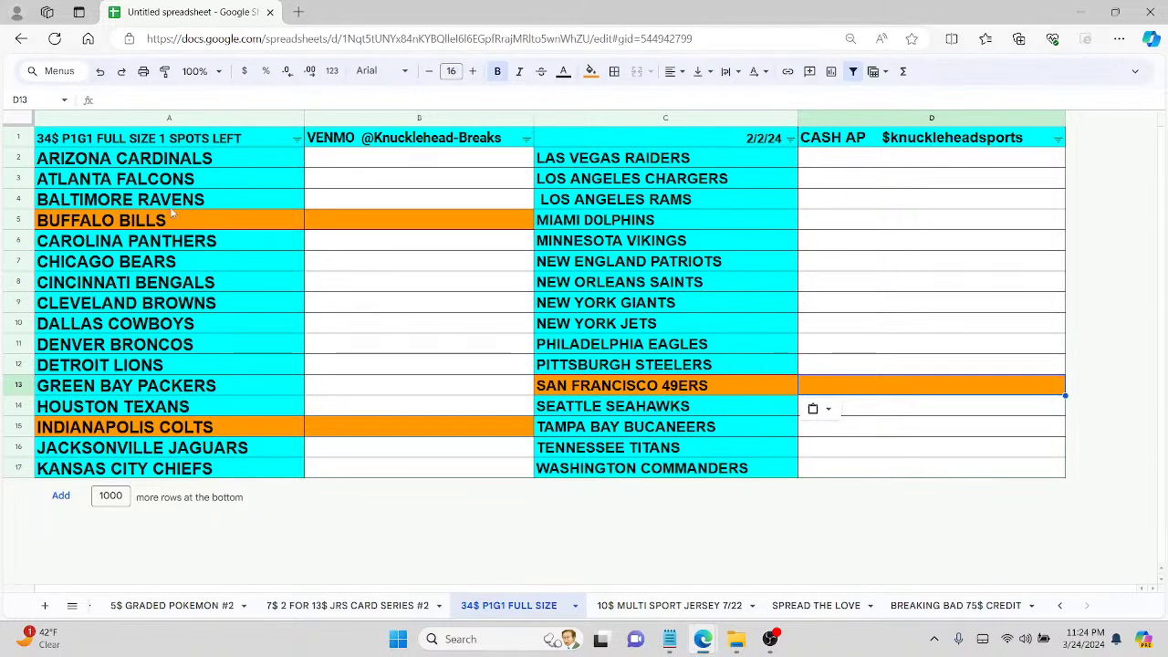
# Enter the shuffled buyers' usernames in cells B11, D5 and B12
pyautogui.click(339, 347)
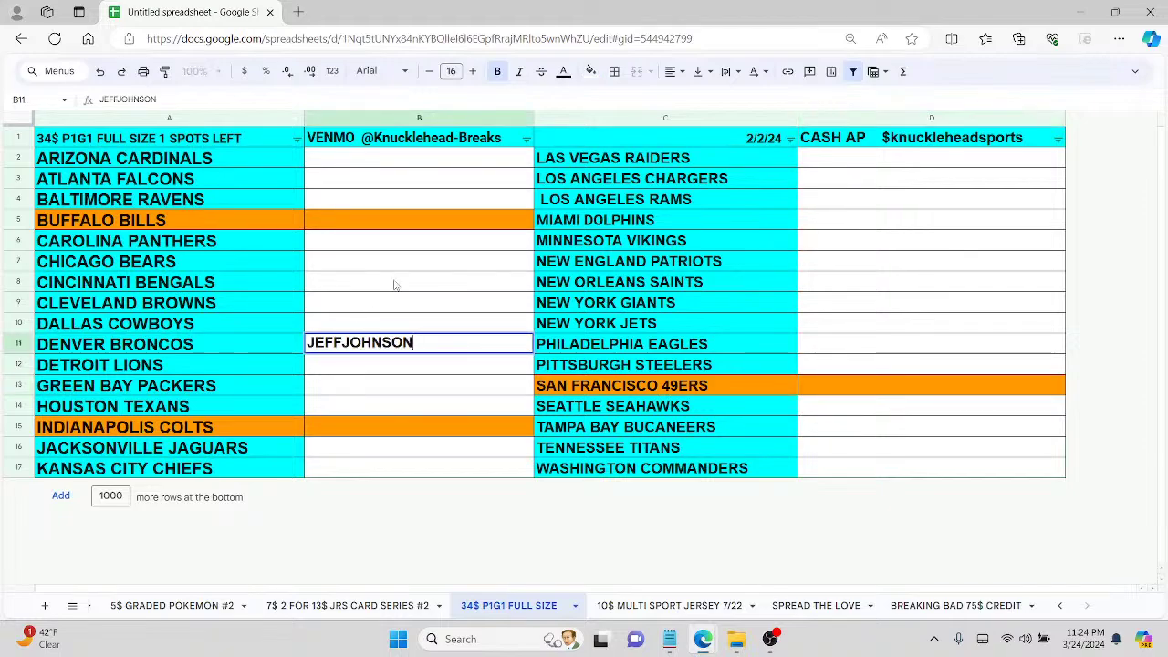
pyautogui.click(833, 225)
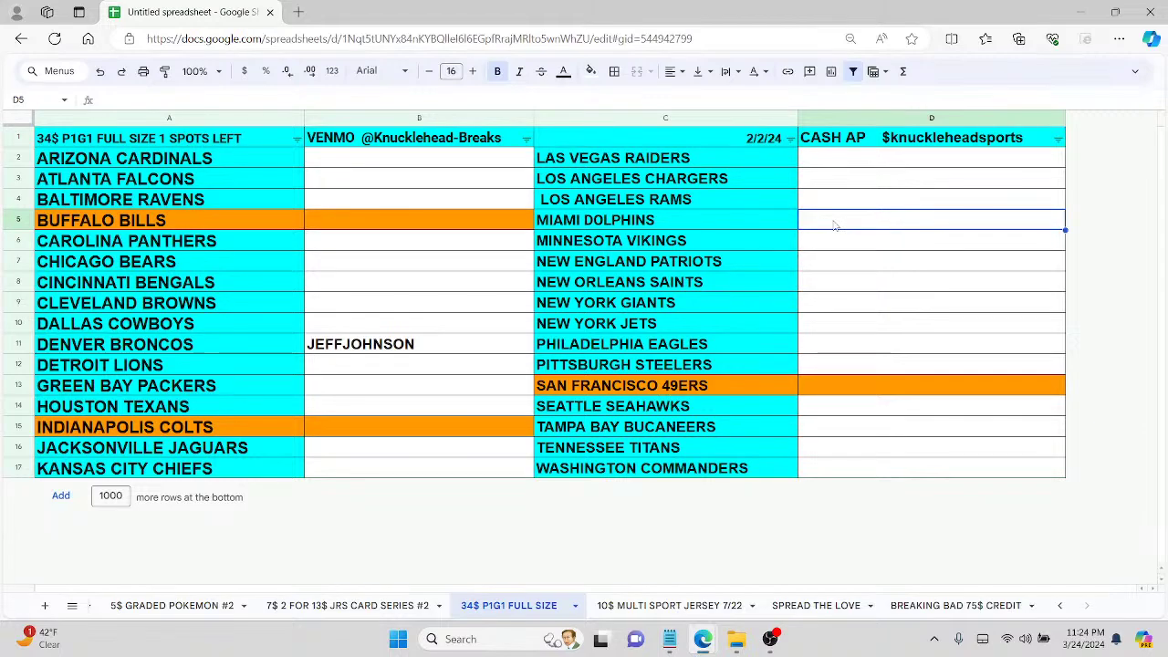
pyautogui.write('ROD')
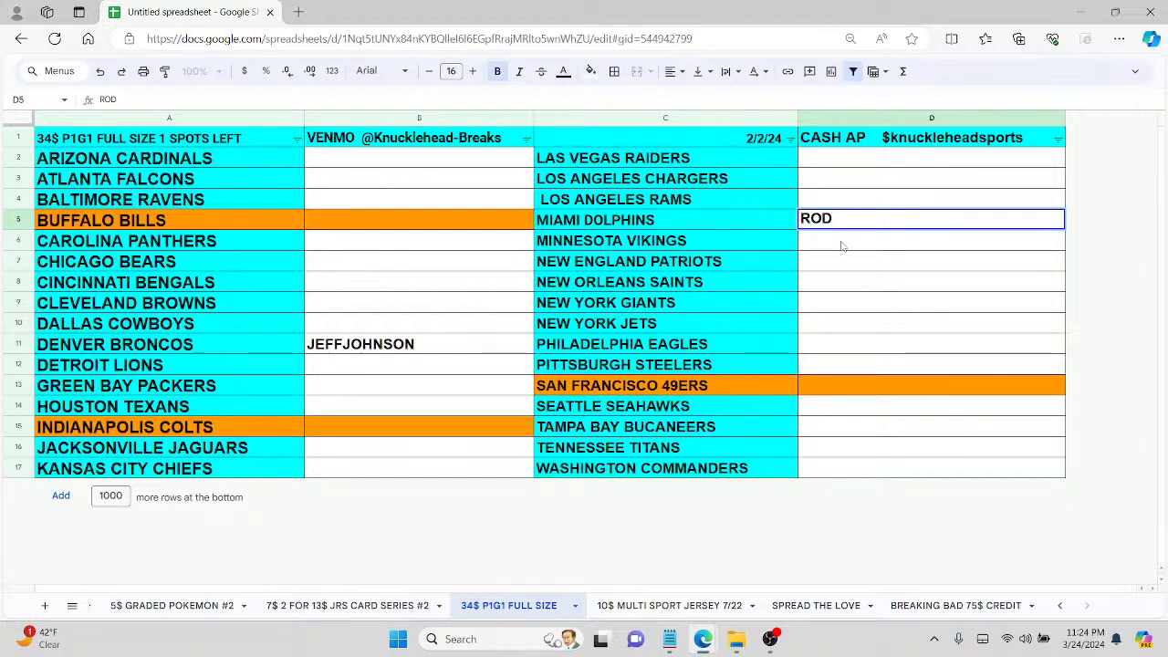
pyautogui.click(356, 367)
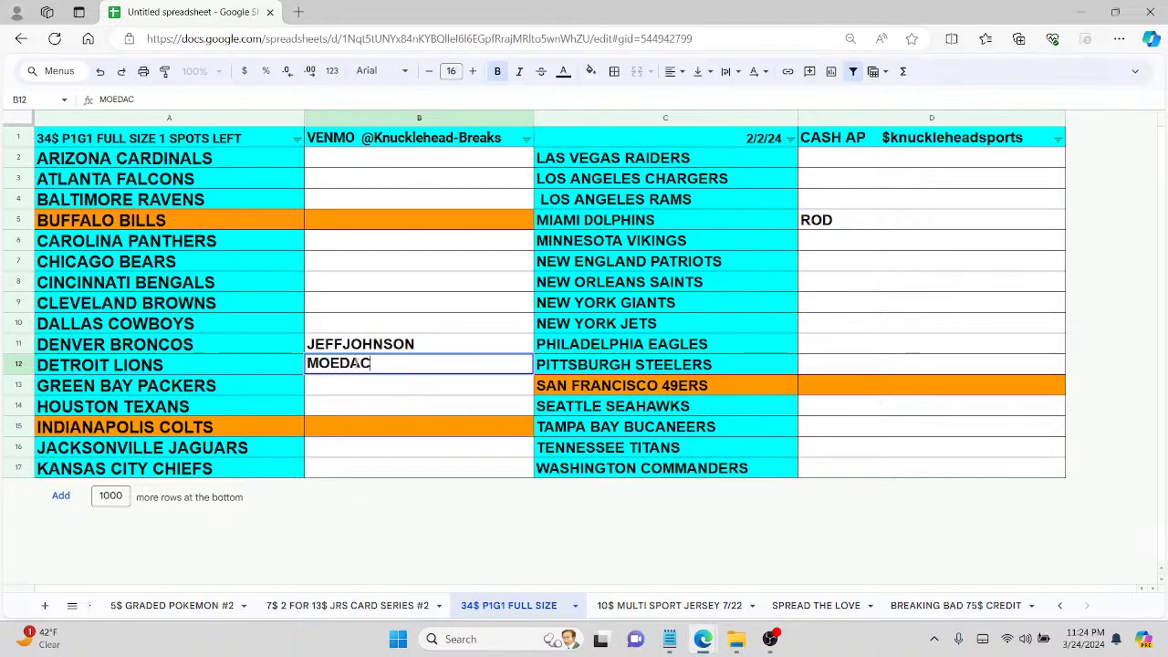
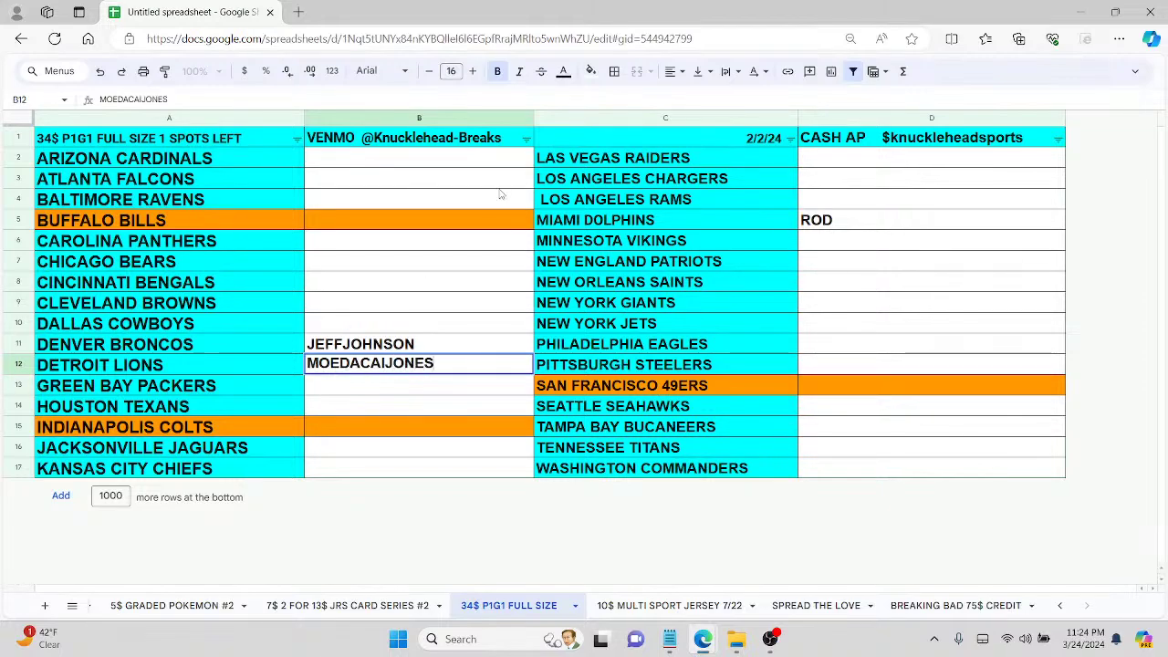
# Enter the next shuffled buyers' usernames in cells D4, D2 and D12
pyautogui.click(816, 197)
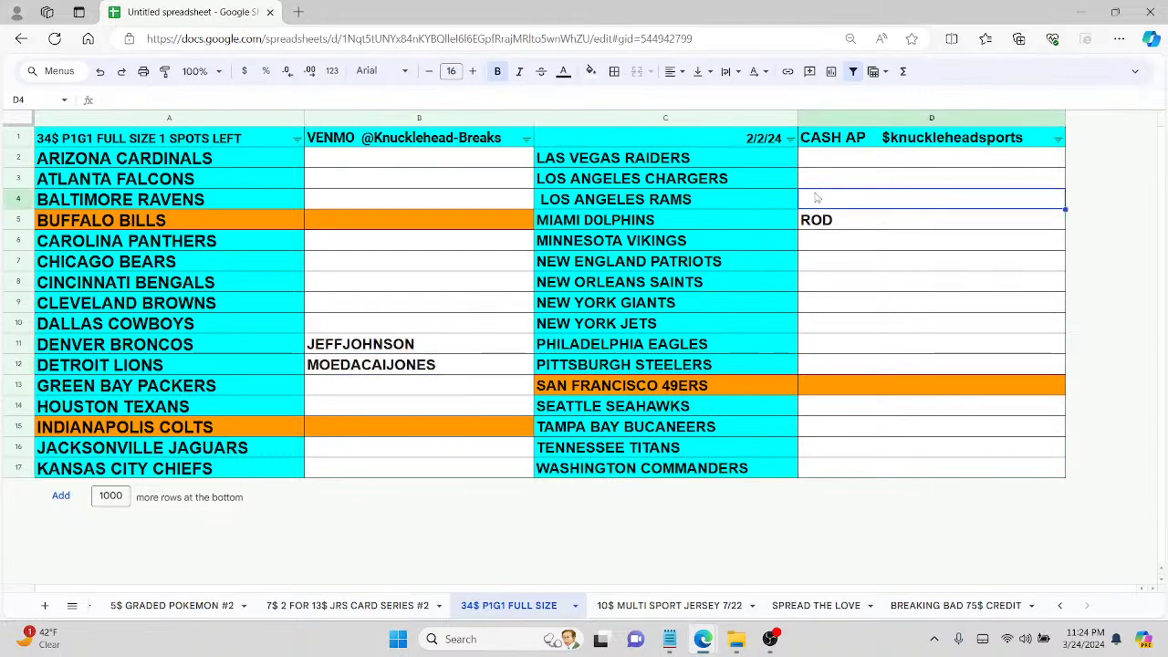
pyautogui.write('BANANAHANNA')
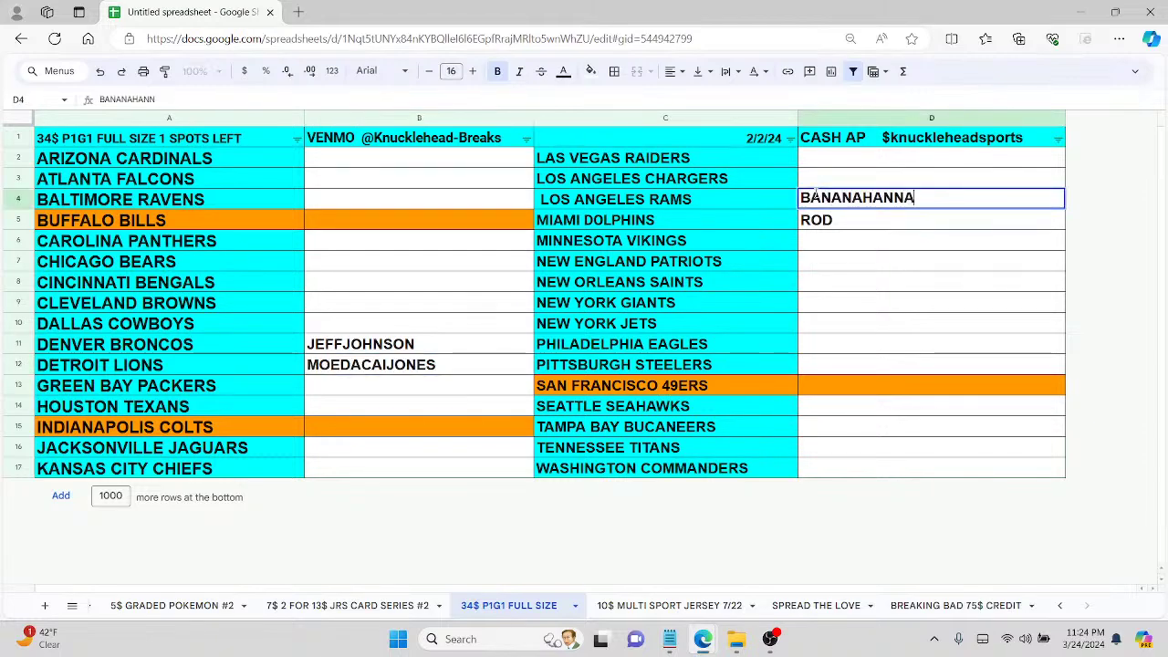
pyautogui.write(' IS BACK')
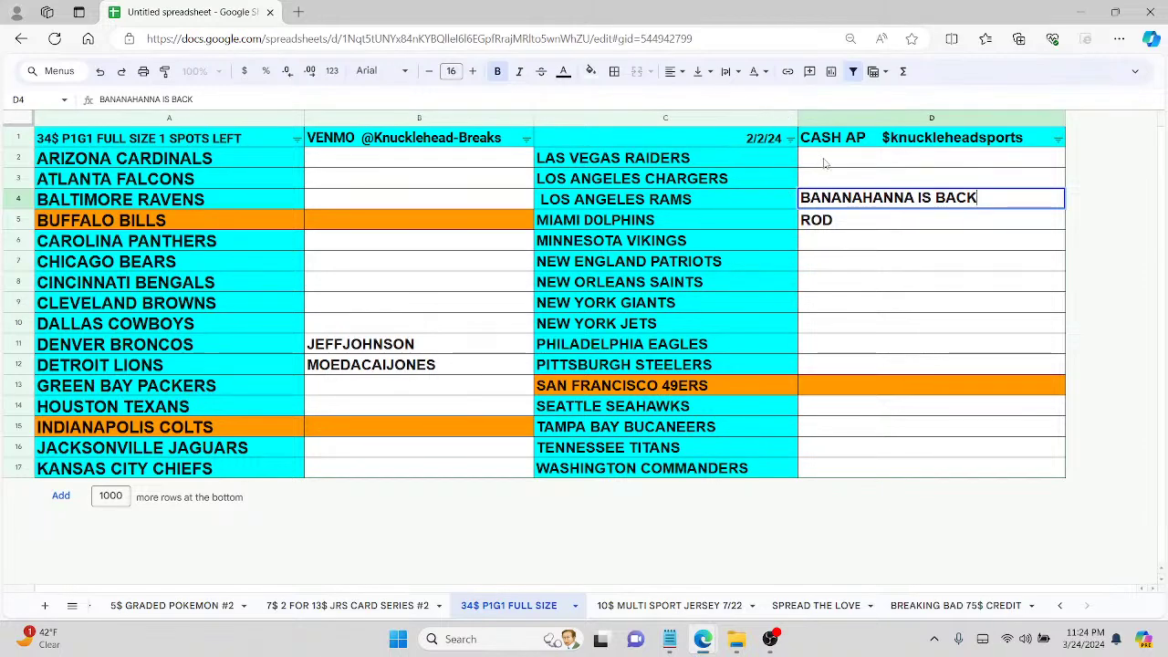
pyautogui.click(825, 164)
pyautogui.write('DIXON')
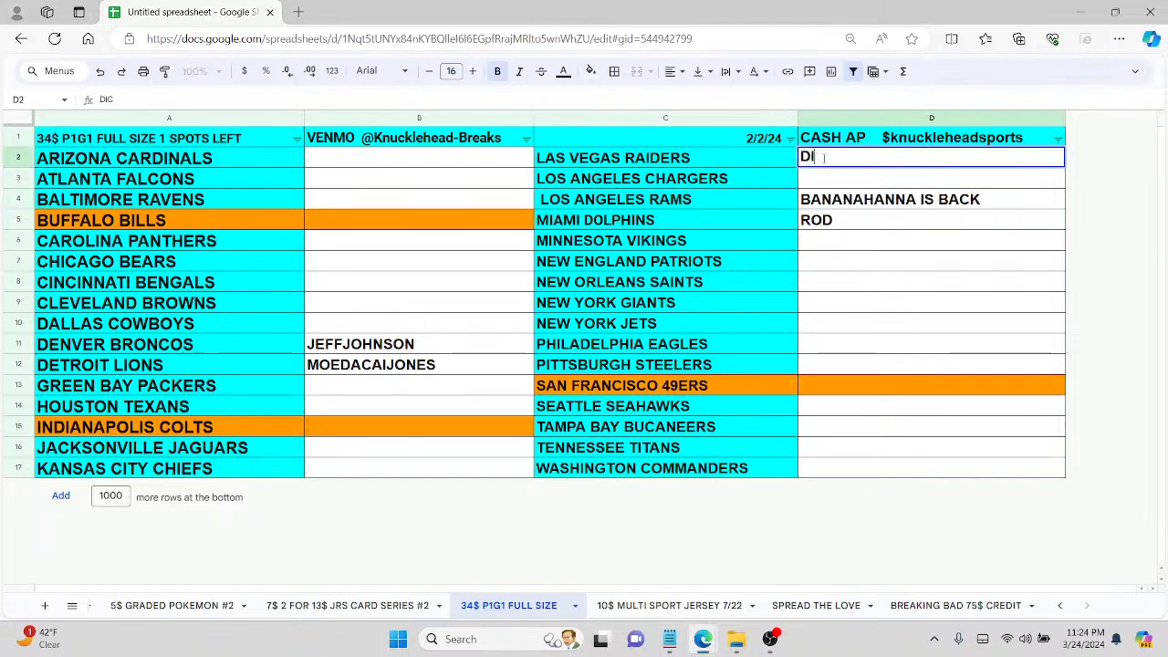
pyautogui.write('_6')
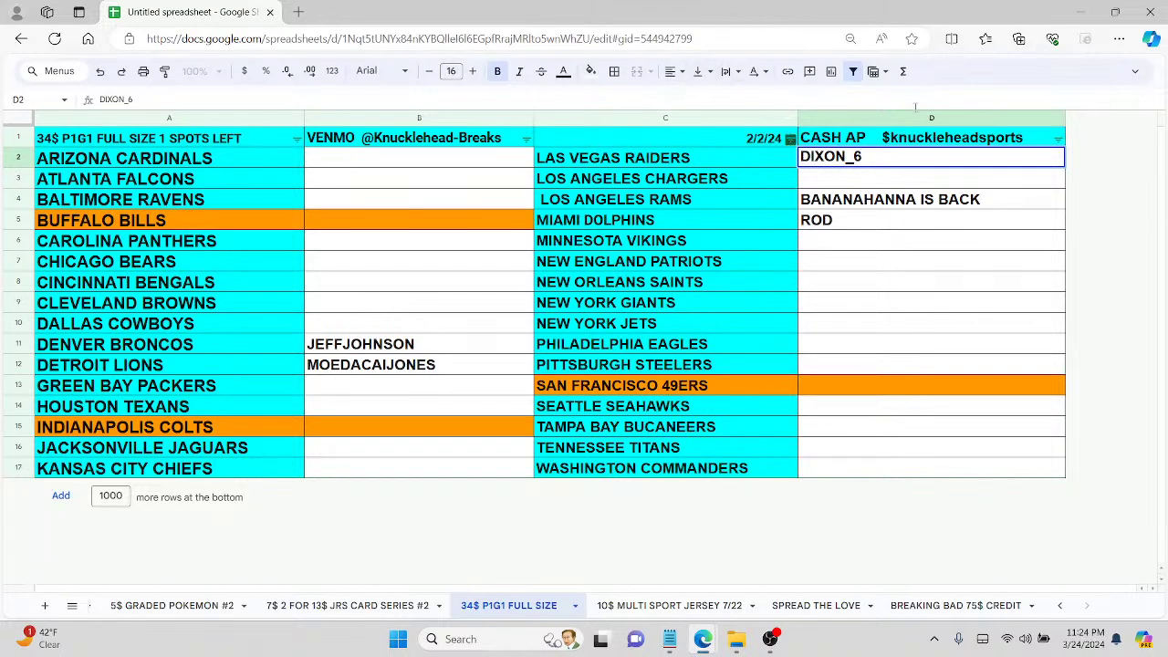
pyautogui.click(845, 370)
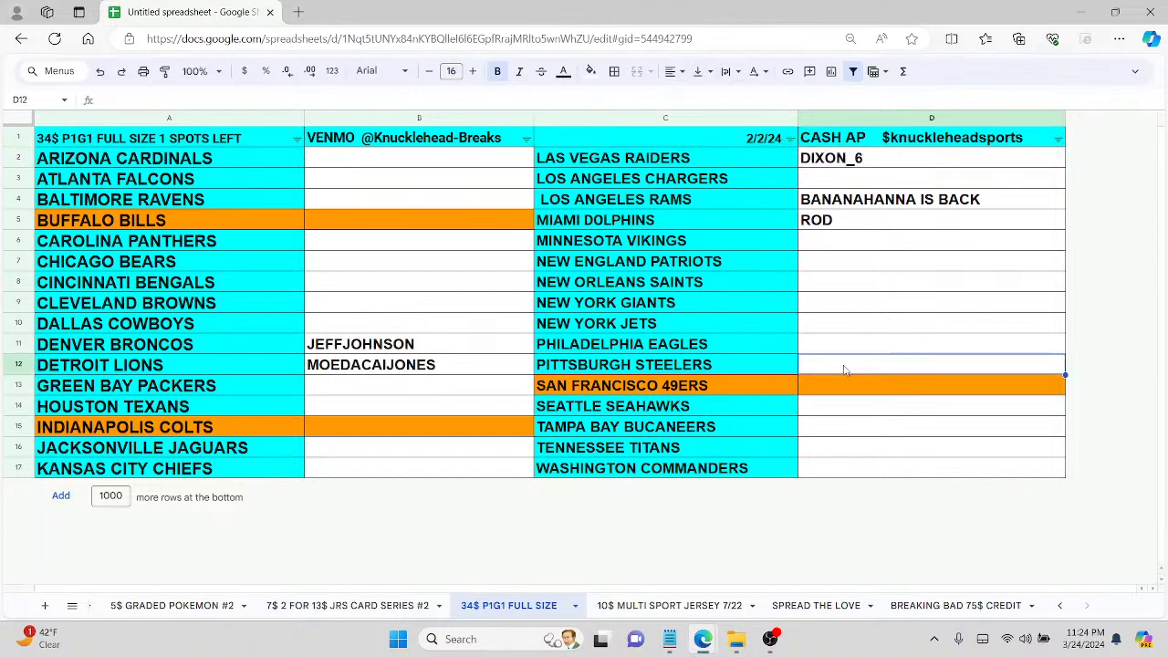
pyautogui.write('DOLPHINFAN')
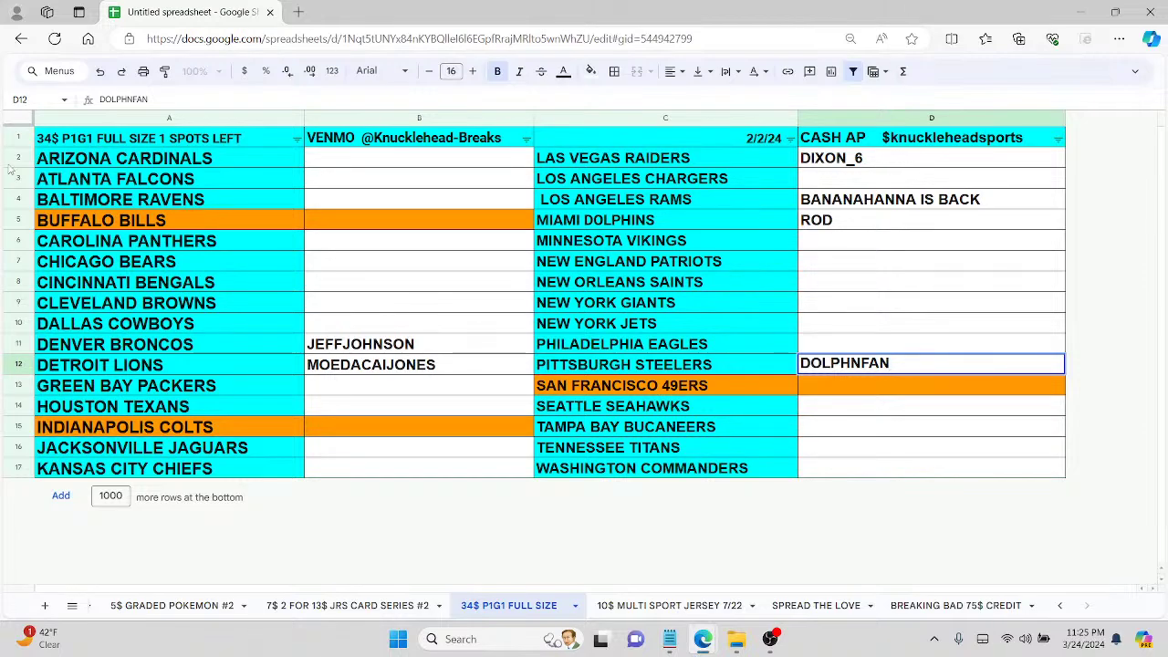
# Enter buyer usernames in cells B4, B9 and D17
pyautogui.click(389, 208)
pyautogui.write('TR')
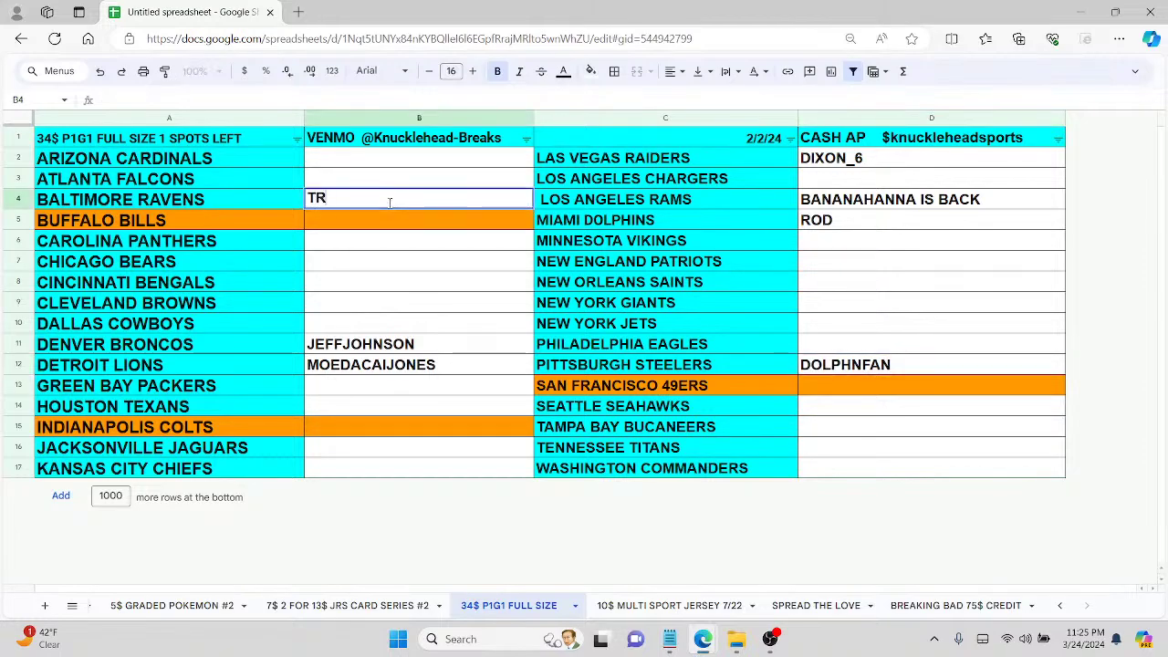
pyautogui.write('UTH719')
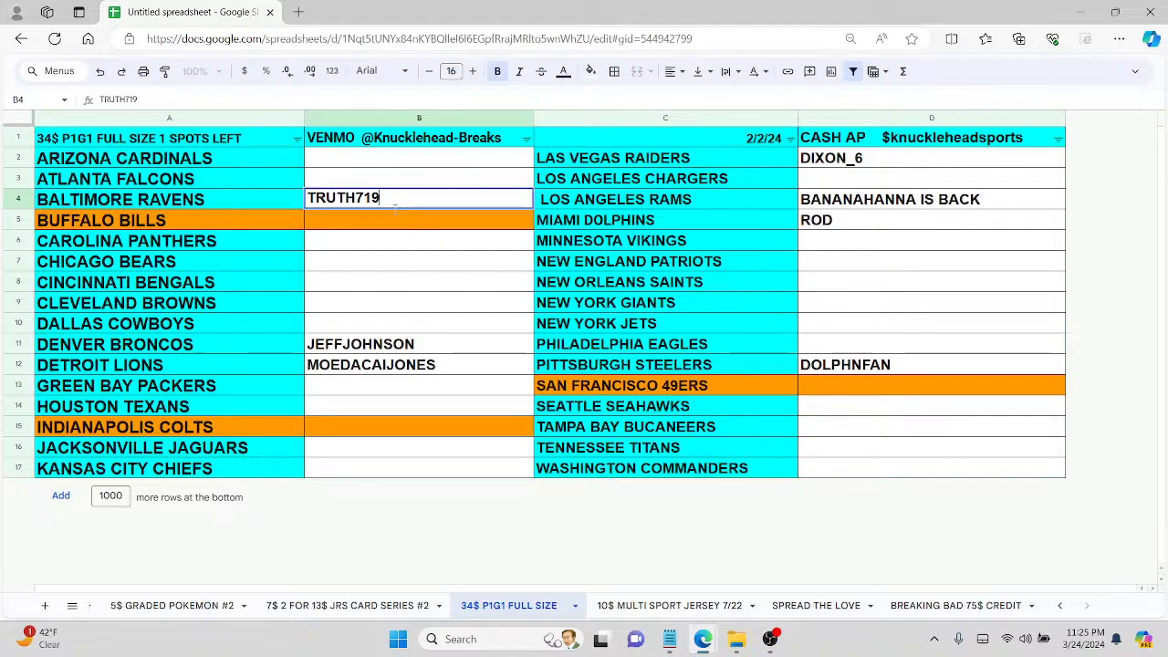
pyautogui.click(351, 309)
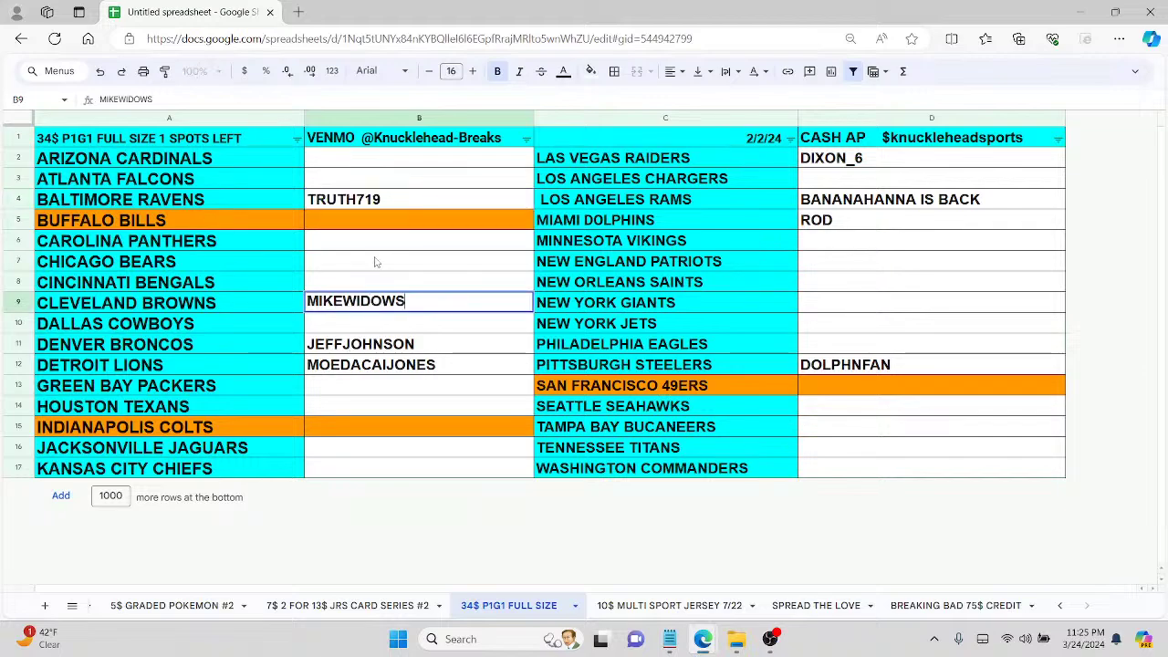
pyautogui.click(824, 468)
pyautogui.write('DOLPH')
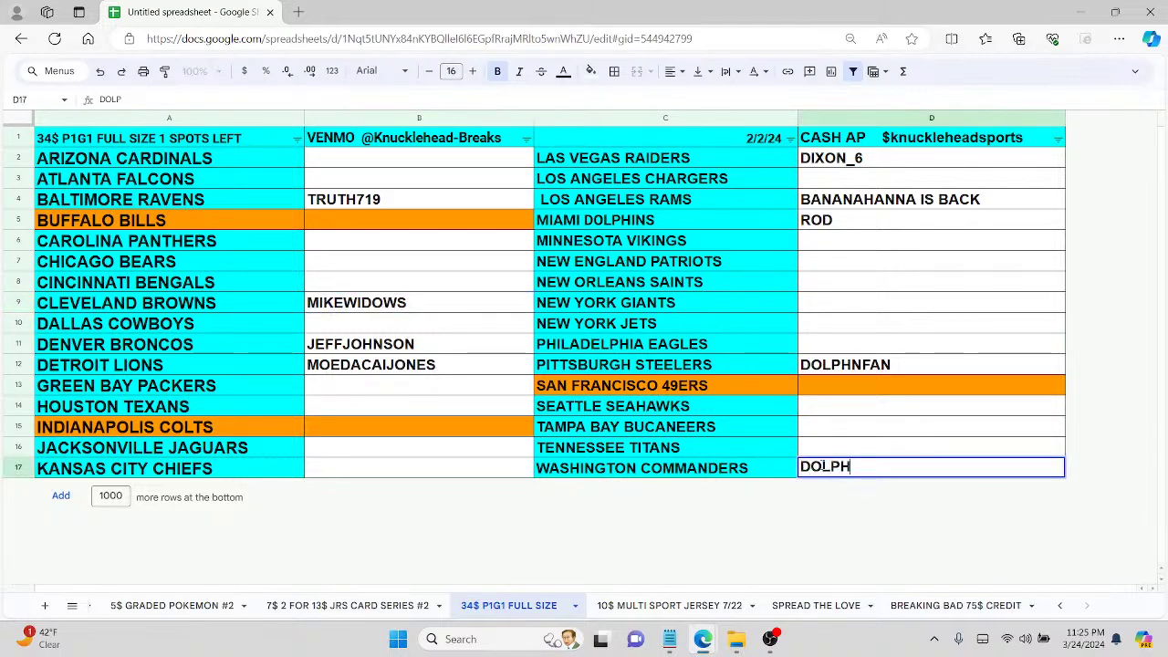
pyautogui.write('NFAN')
# Enter buyer usernames in cells D14, B7 and B3
pyautogui.click(838, 415)
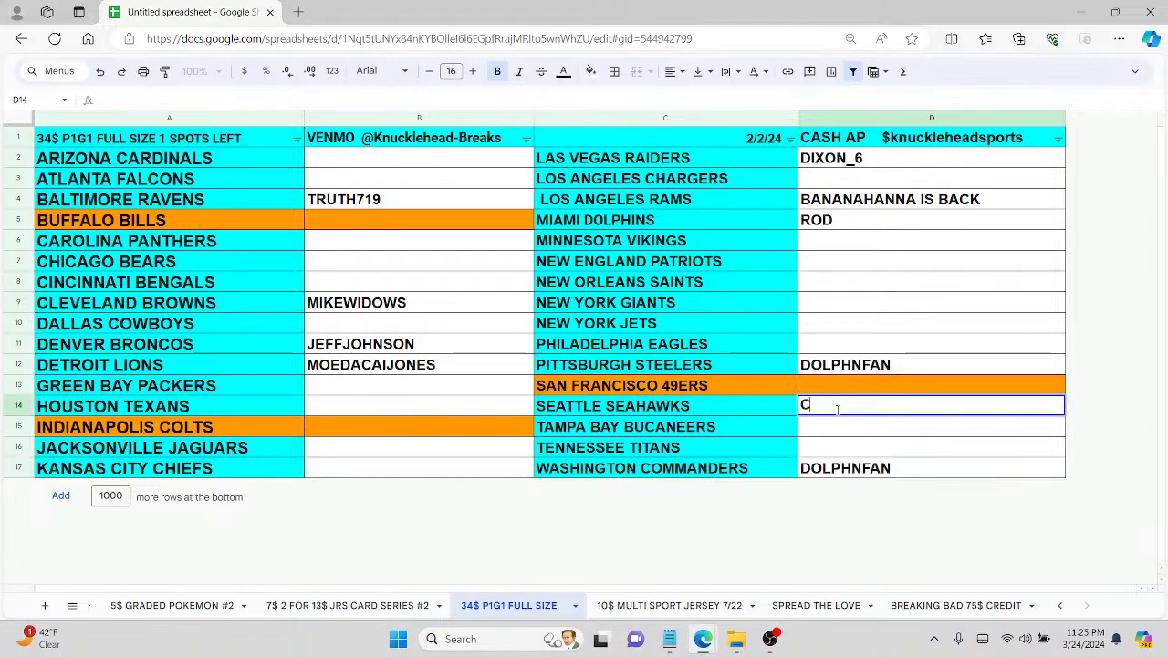
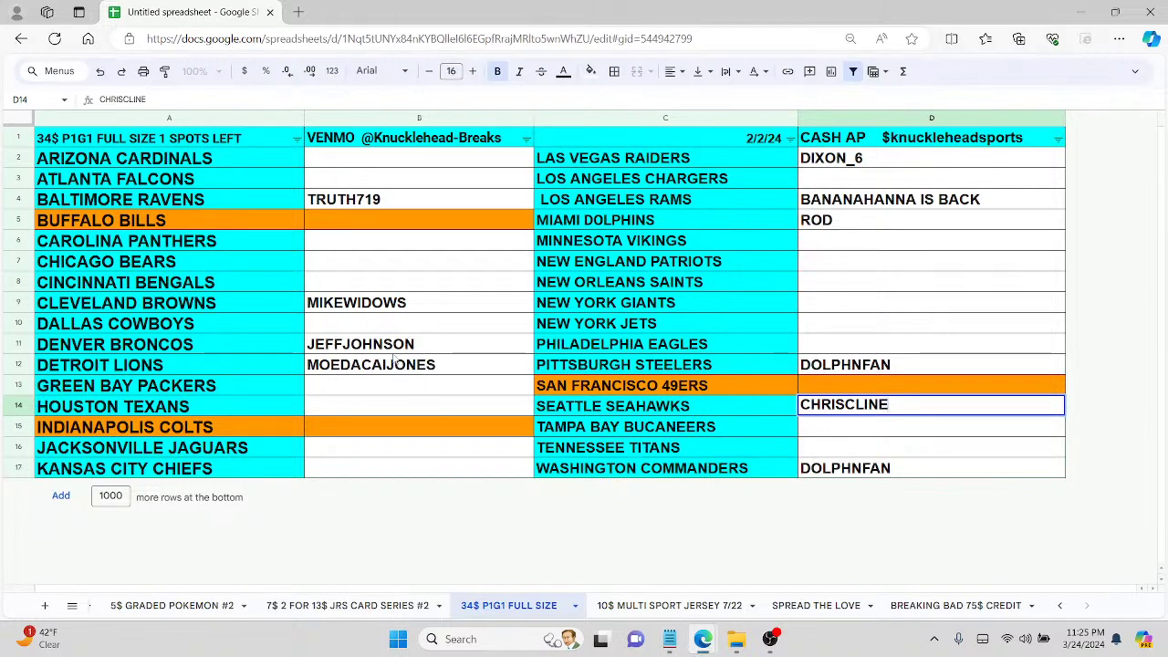
pyautogui.click(338, 262)
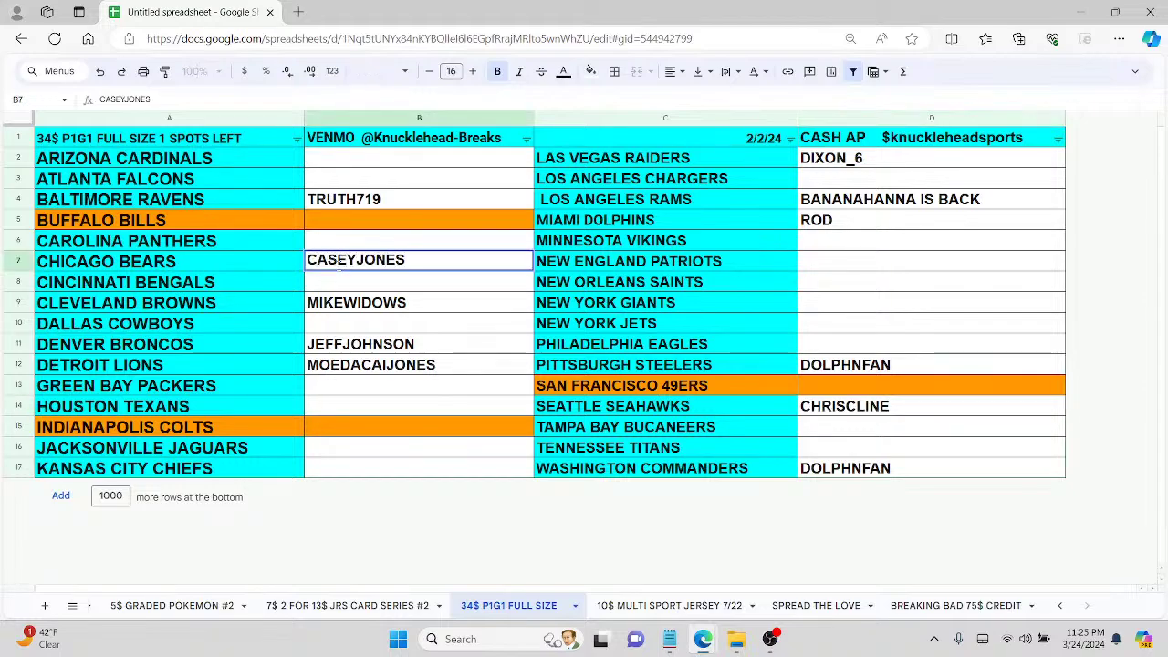
pyautogui.click(366, 176)
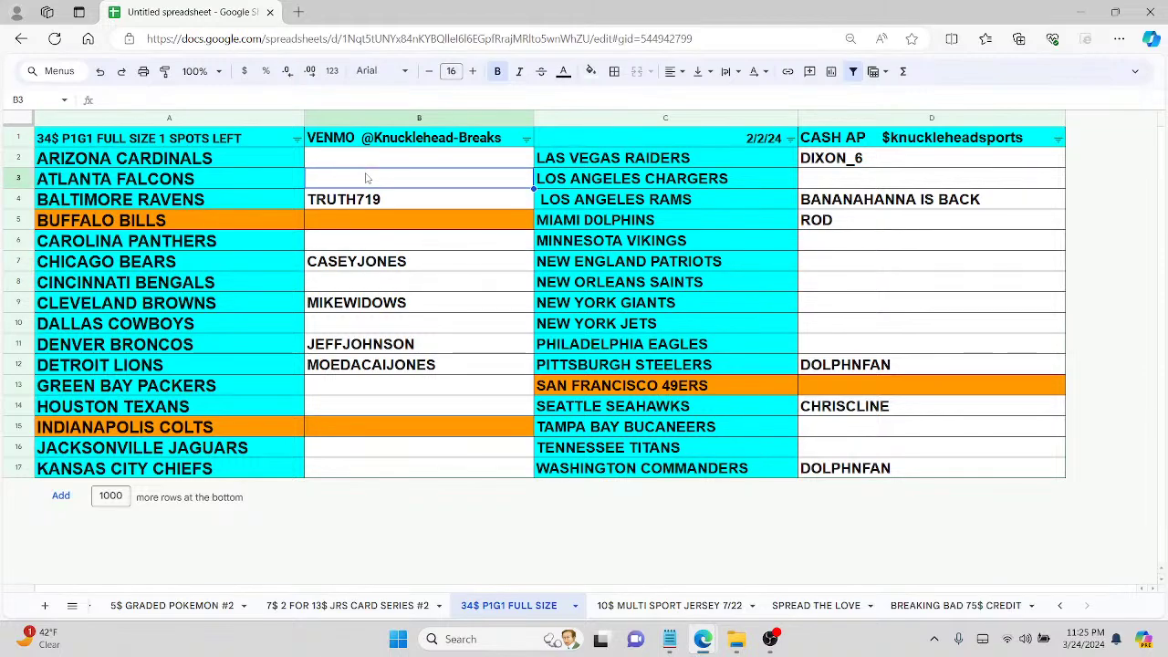
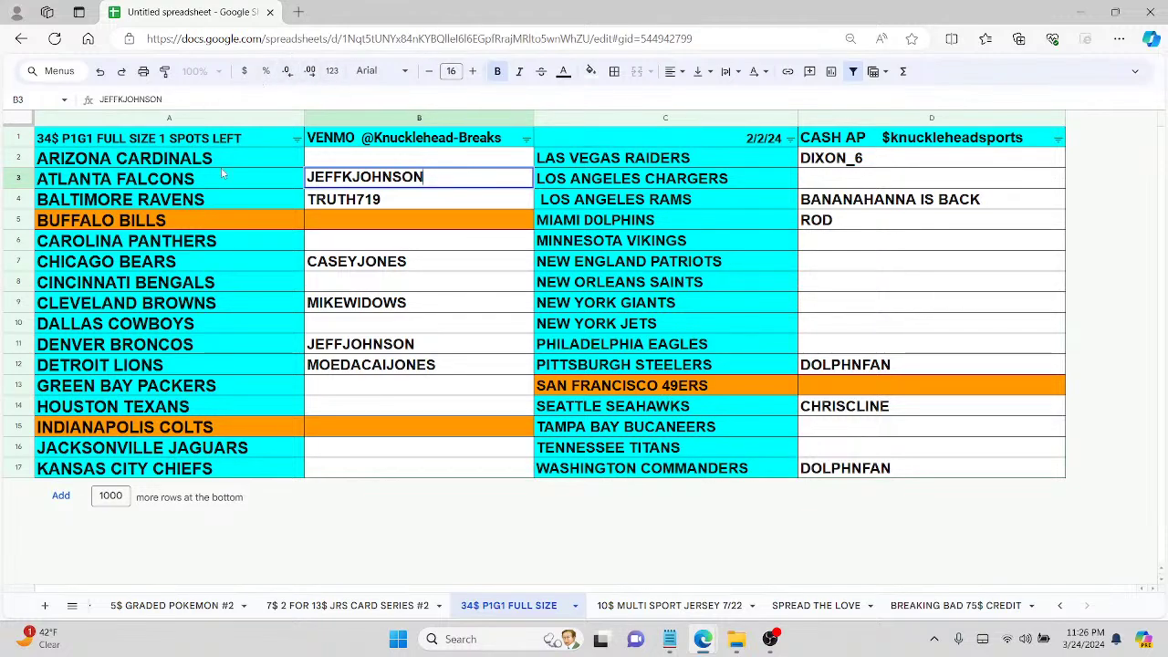
# Enter buyers for the Dallas Cowboys (B10) and Kansas City Chiefs (B17) spots
pyautogui.click(330, 322)
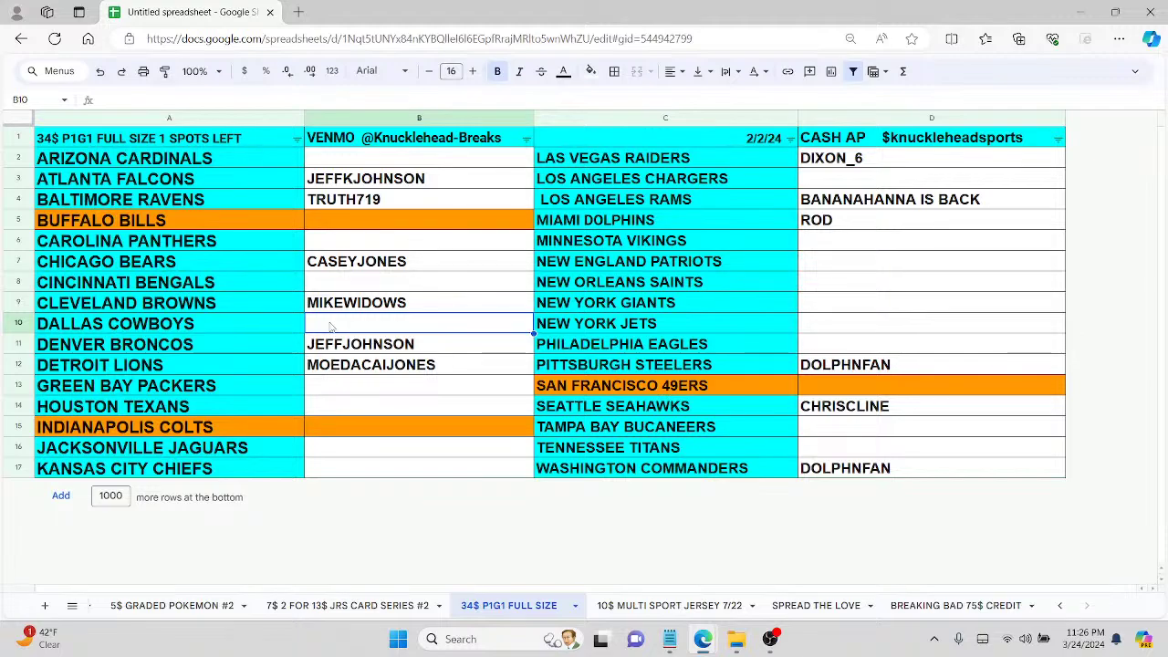
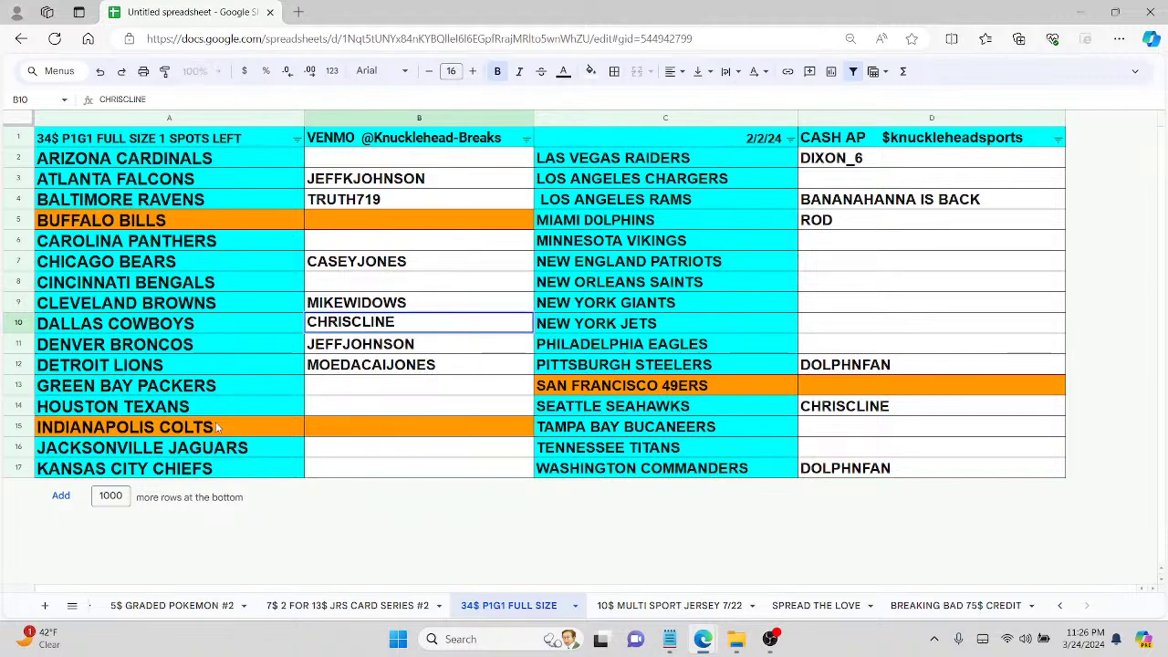
pyautogui.click(337, 470)
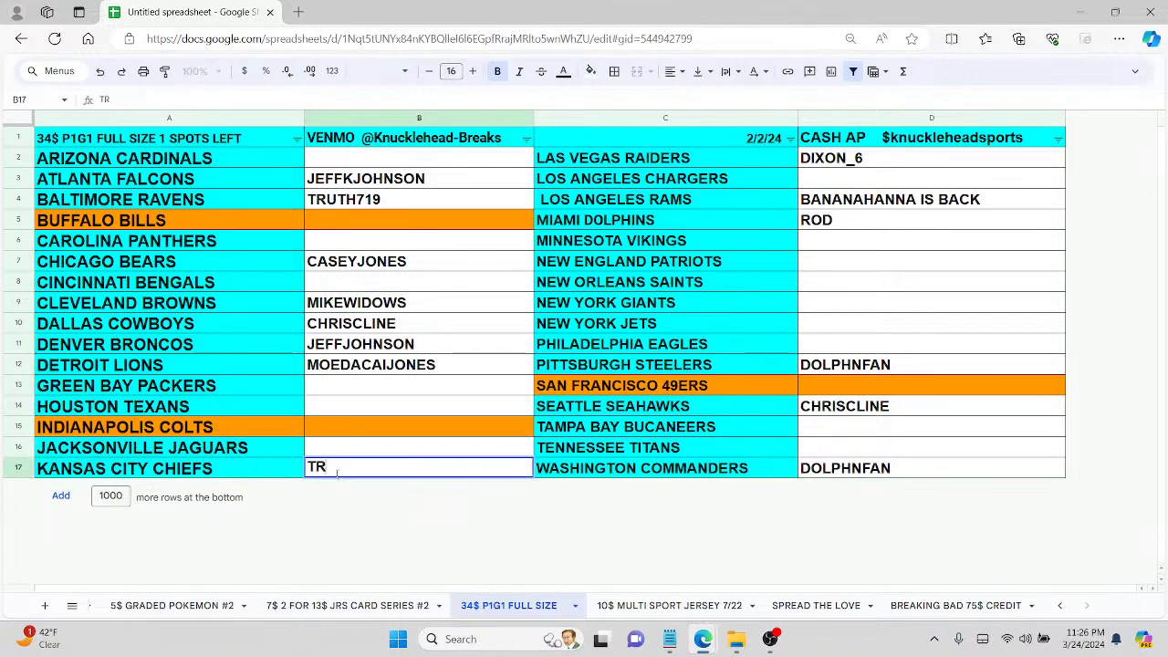
pyautogui.click(337, 470)
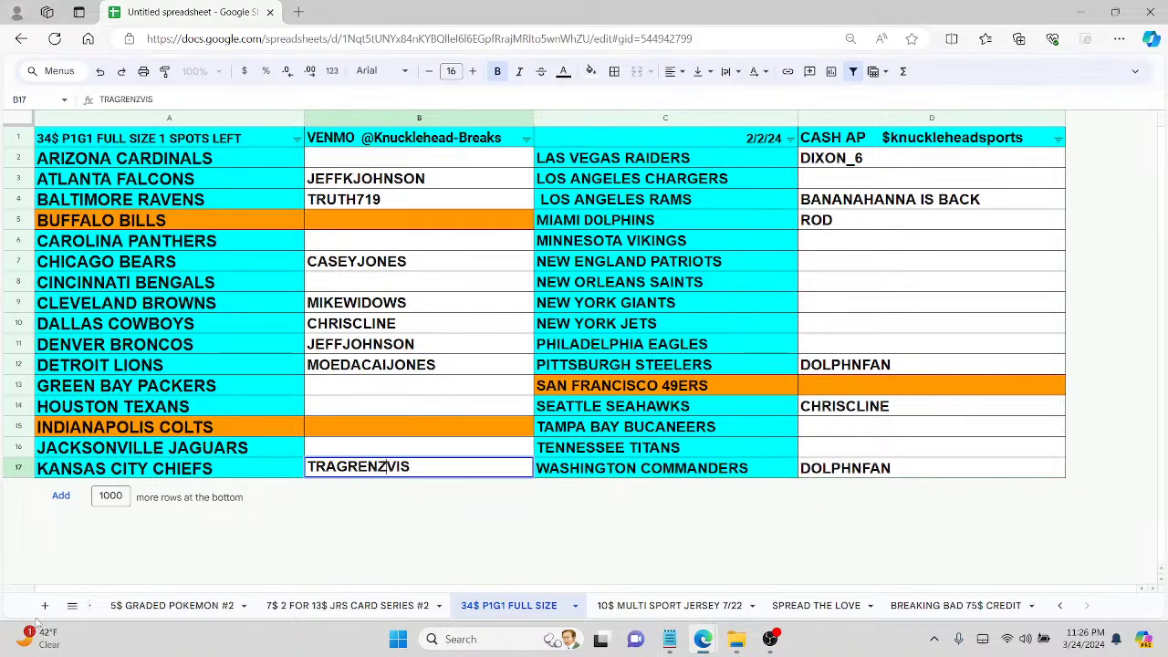
# Enter buyers for the Tampa Bay (D15) and Tennessee Titans (D16) spots
pyautogui.click(900, 425)
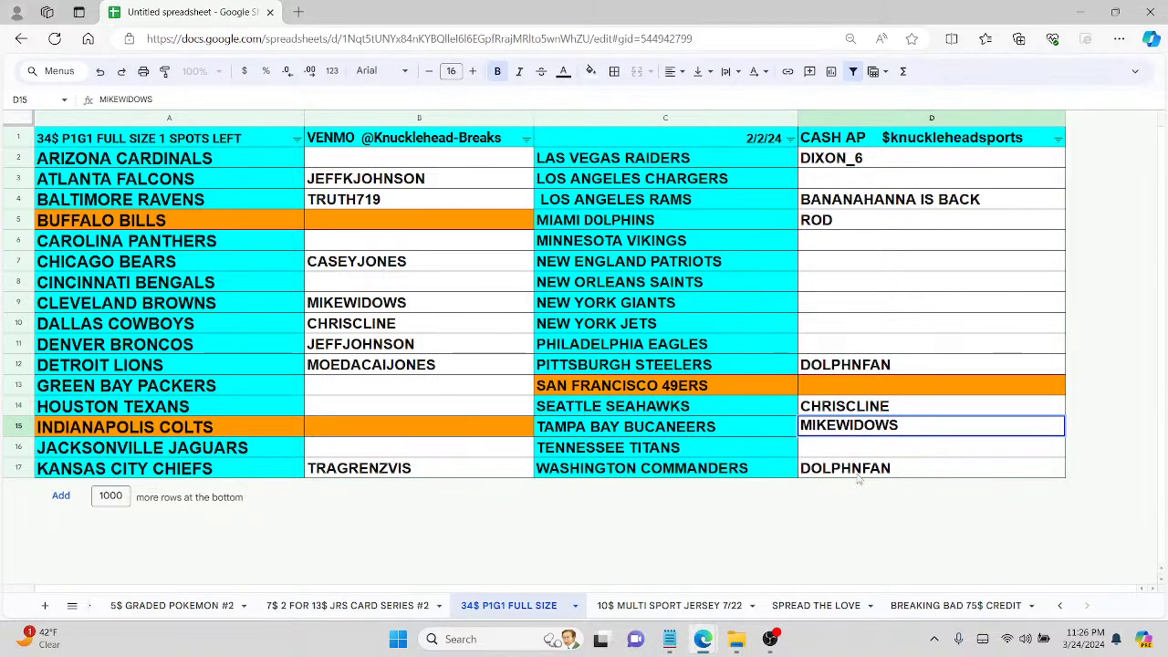
pyautogui.click(865, 453)
pyautogui.write('D')
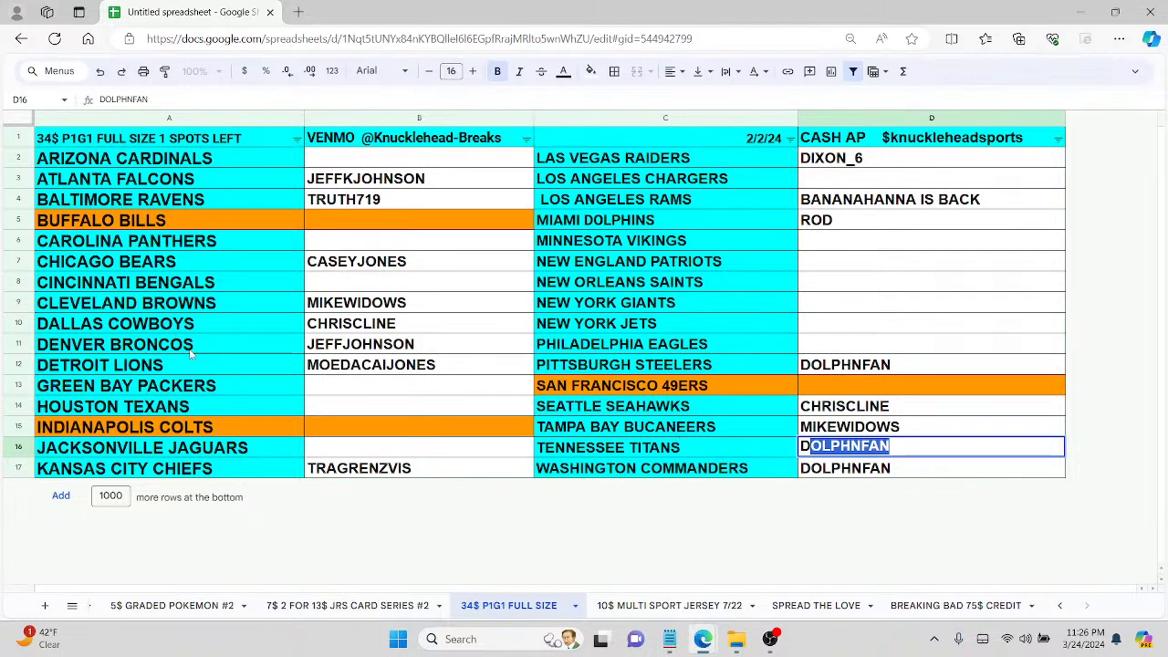
# Fill B3:B4 and B7:B12 green, keeping the empty B8 white
pyautogui.moveTo(384, 199); pyautogui.dragTo(384, 179)
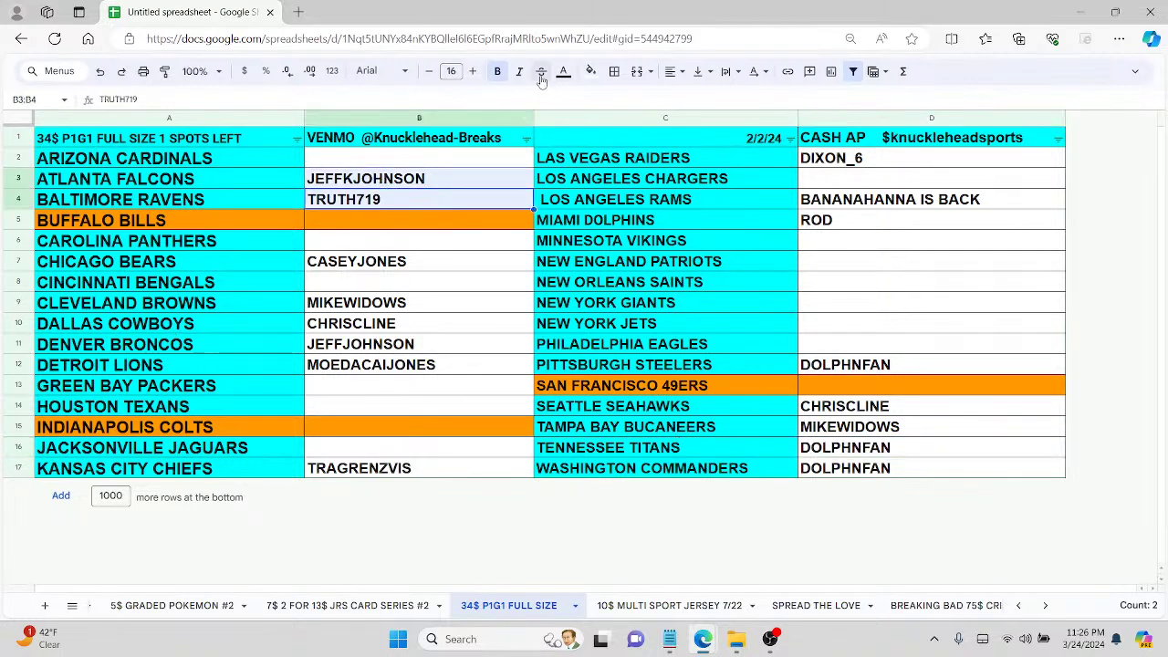
pyautogui.click(590, 71)
pyautogui.click(655, 135)
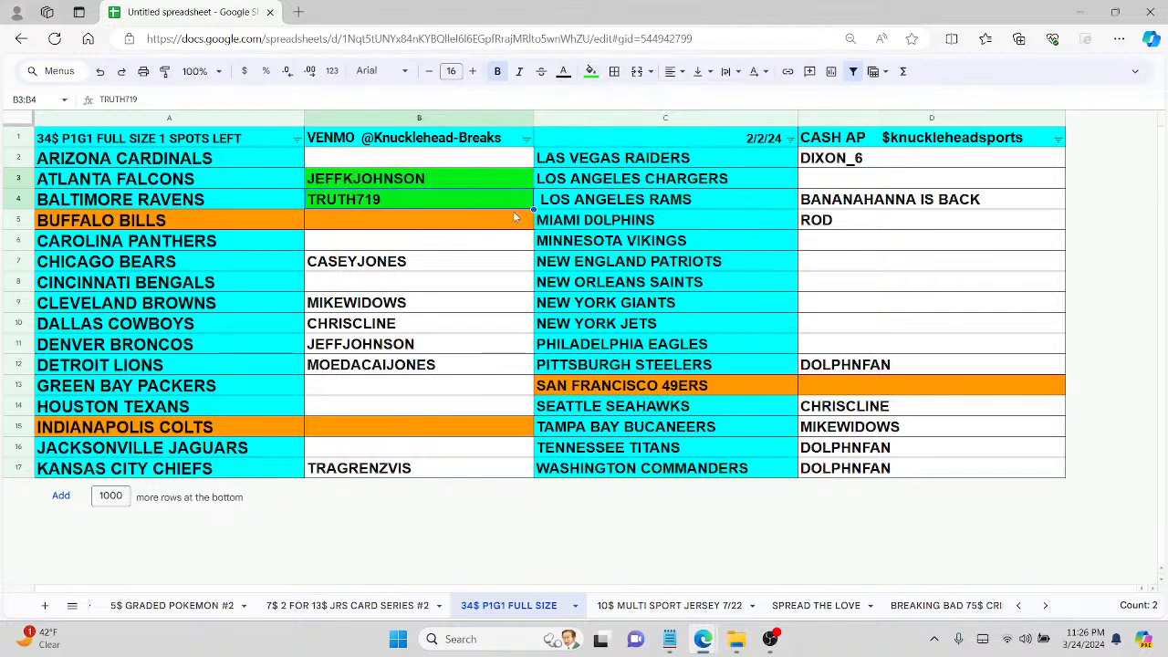
pyautogui.moveTo(404, 265); pyautogui.dragTo(404, 376)
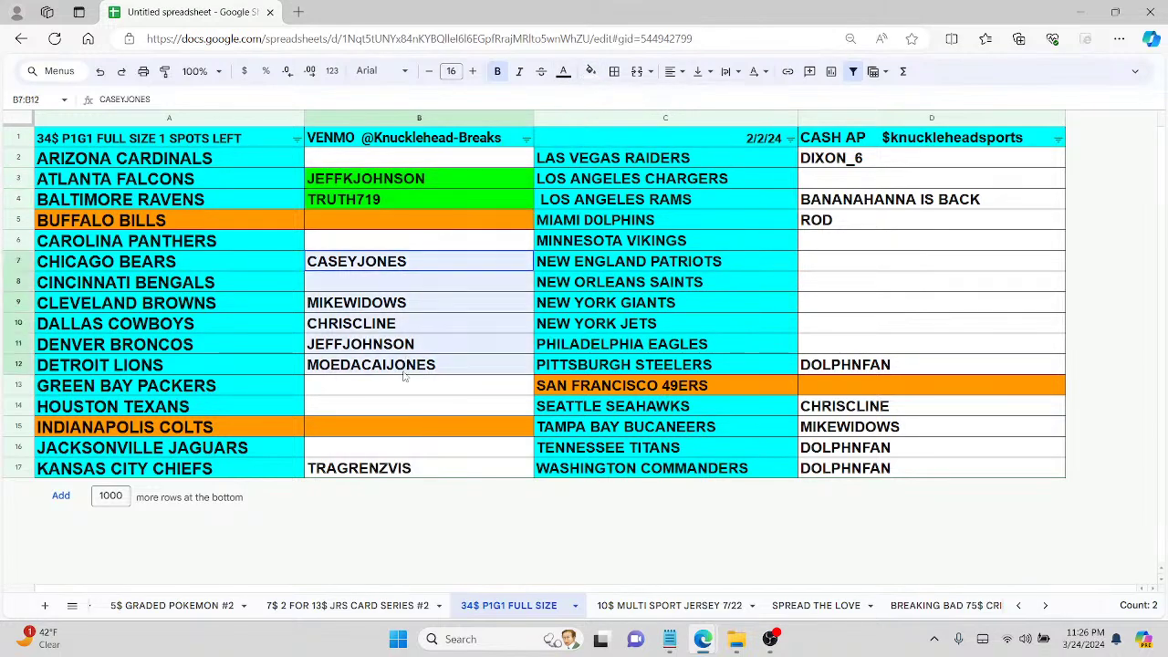
pyautogui.click(590, 72)
pyautogui.click(655, 135)
pyautogui.press('Up')
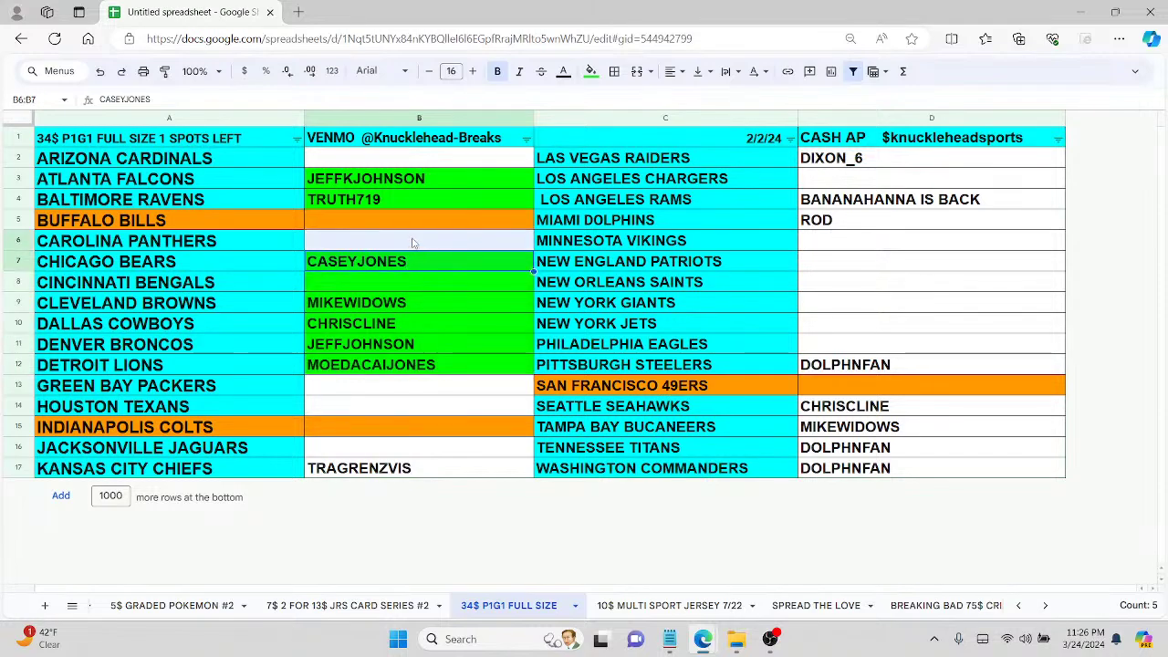
pyautogui.click(372, 280)
pyautogui.hotkey('ctrl', 'v')
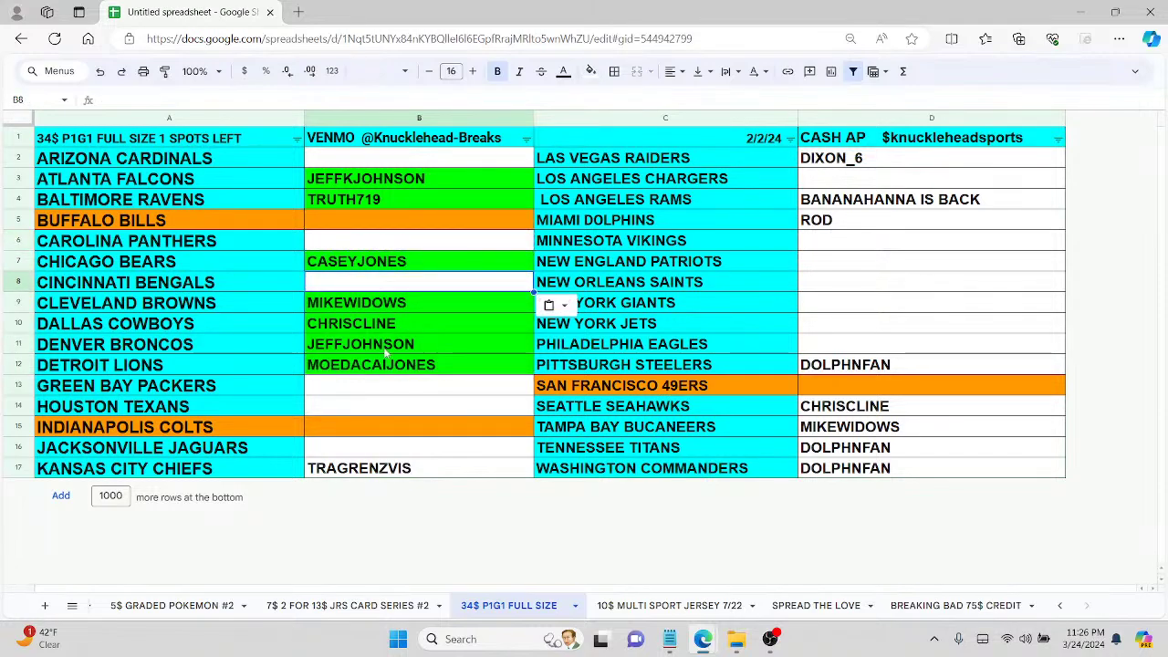
# Remove the misplaced letters from the B17 buyer name and shade B17 green
pyautogui.click(360, 470)
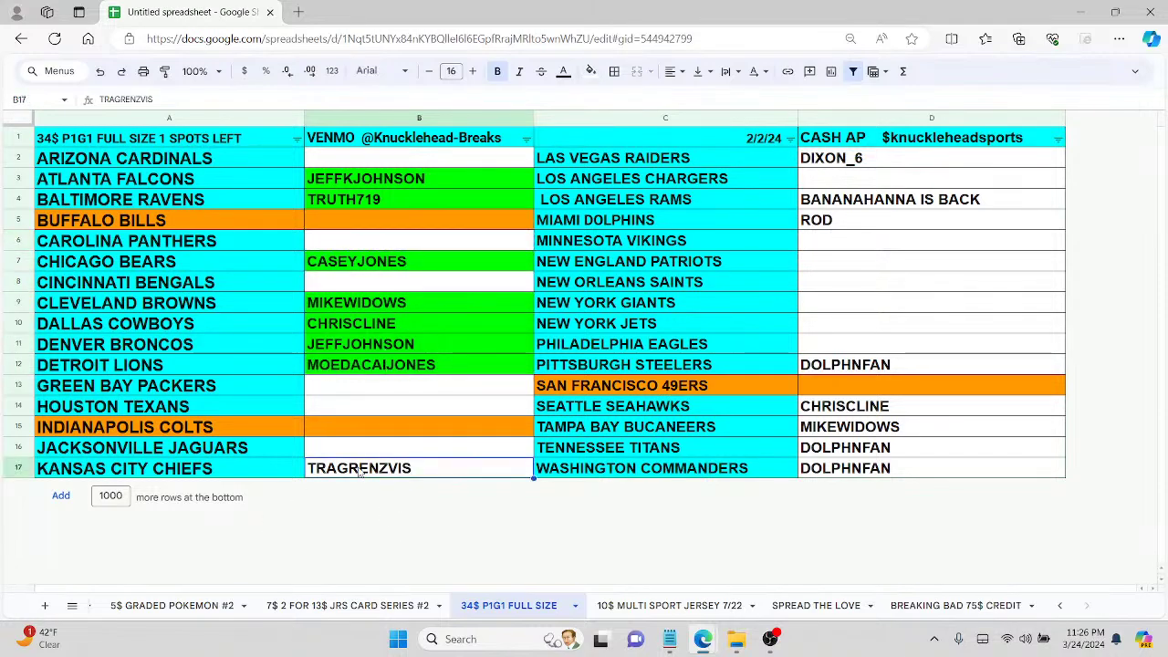
pyautogui.doubleClick(371, 469)
pyautogui.moveTo(337, 467); pyautogui.dragTo(387, 466)
pyautogui.hotkey('ctrl', 'c')
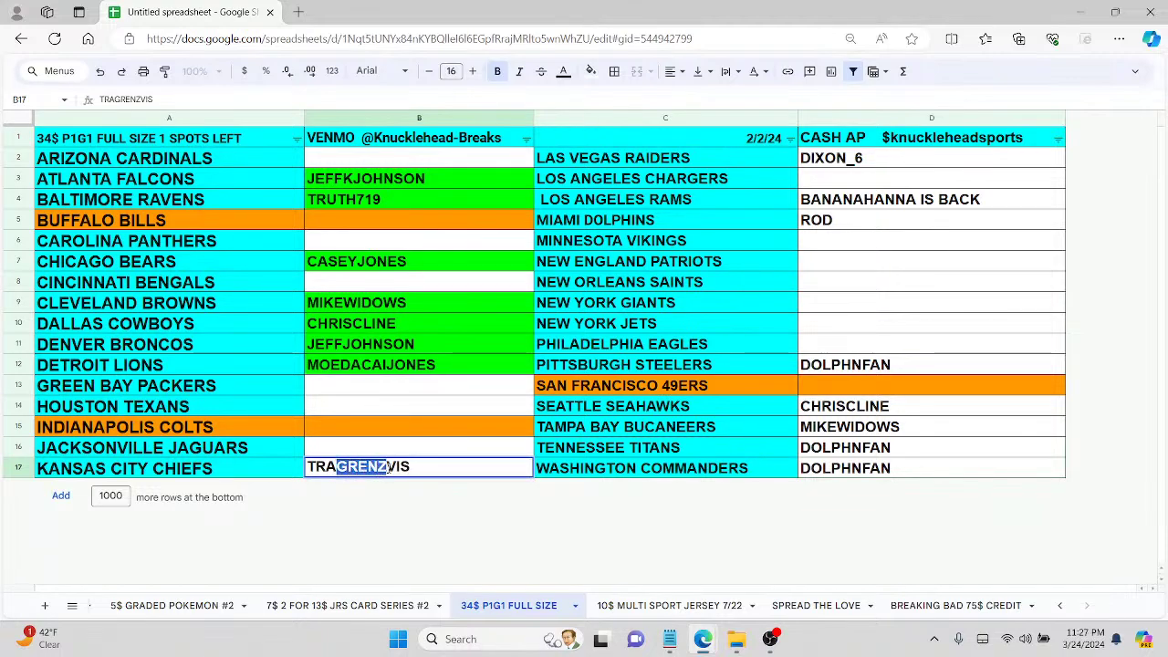
pyautogui.press('BackSpace')
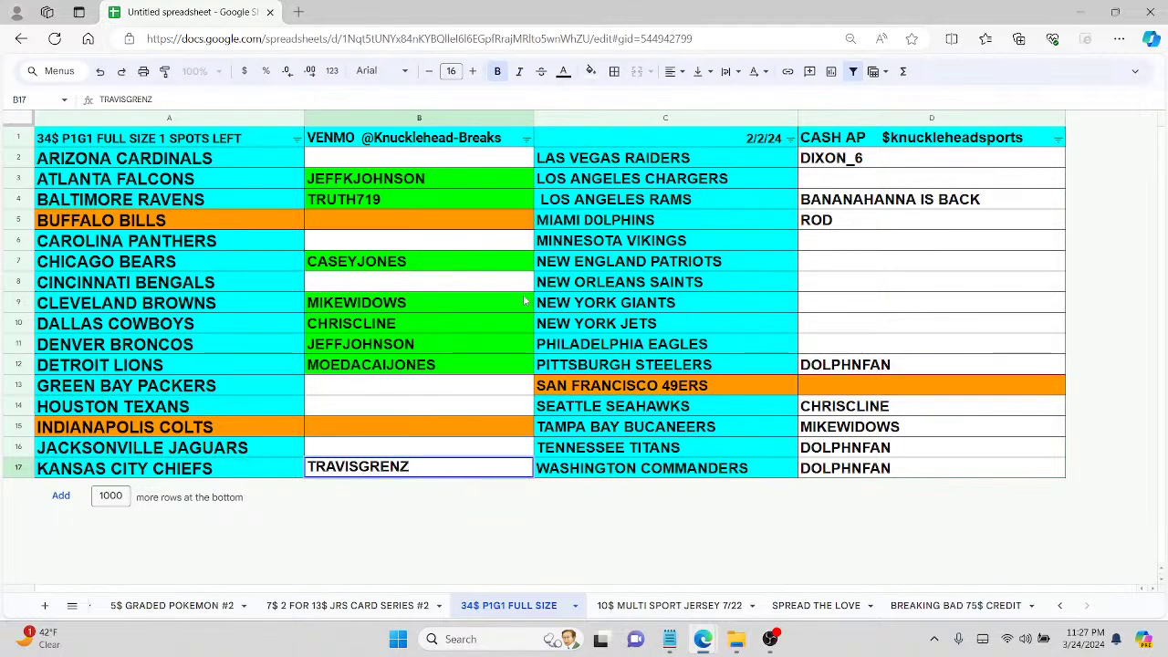
pyautogui.click(590, 71)
pyautogui.click(626, 136)
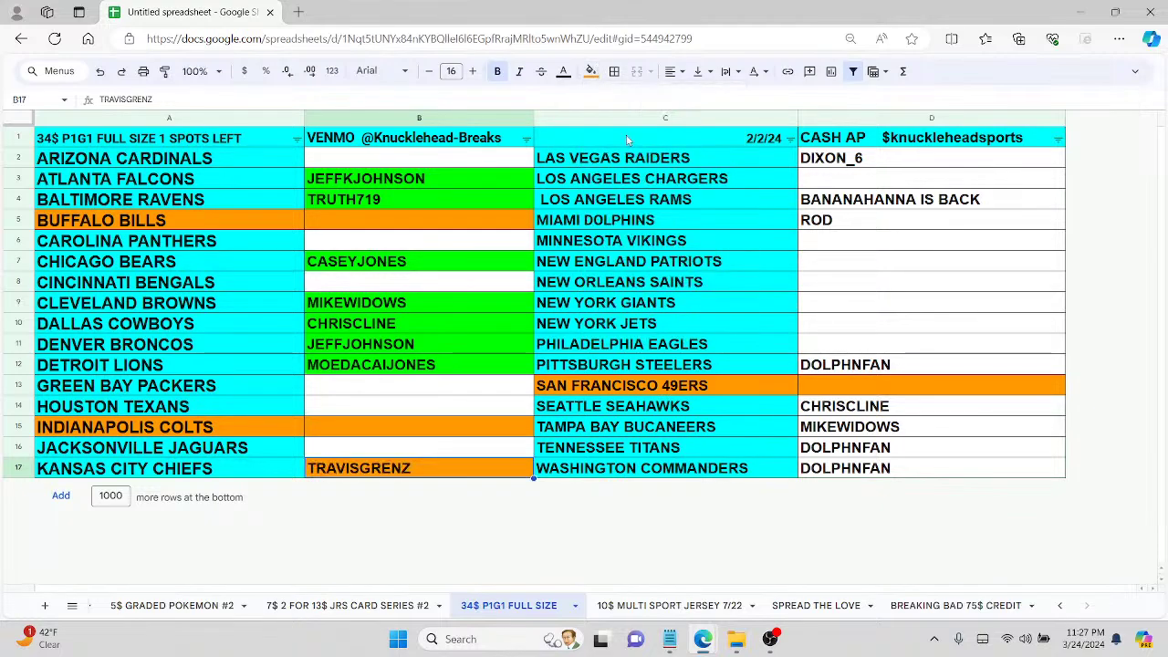
pyautogui.click(590, 75)
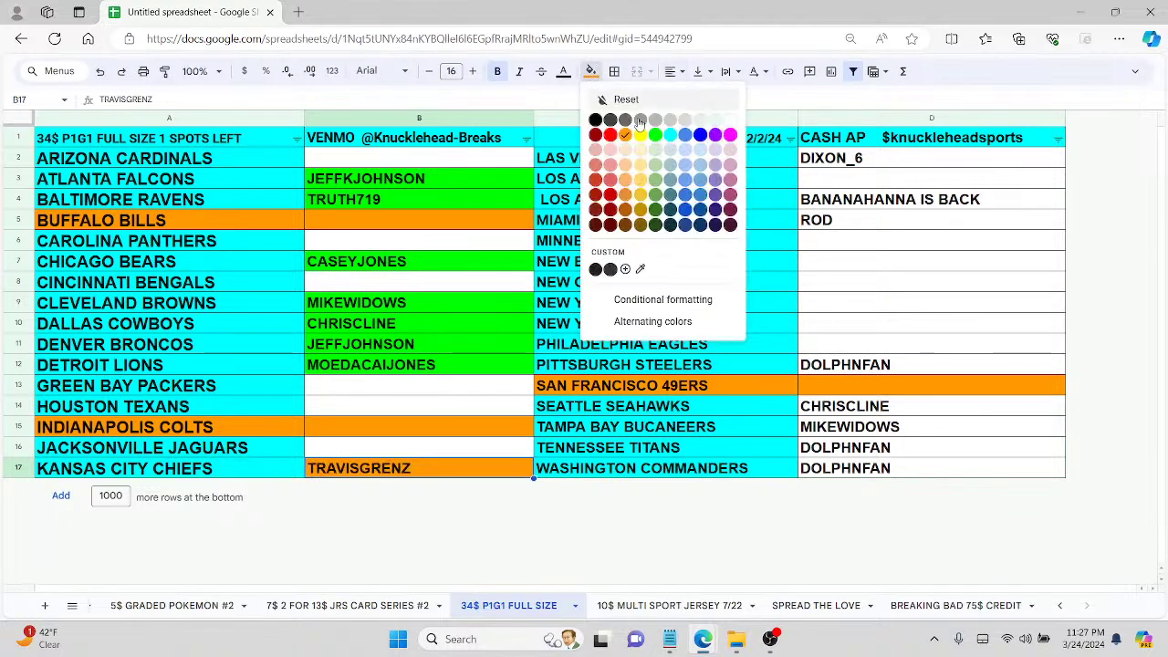
pyautogui.click(658, 138)
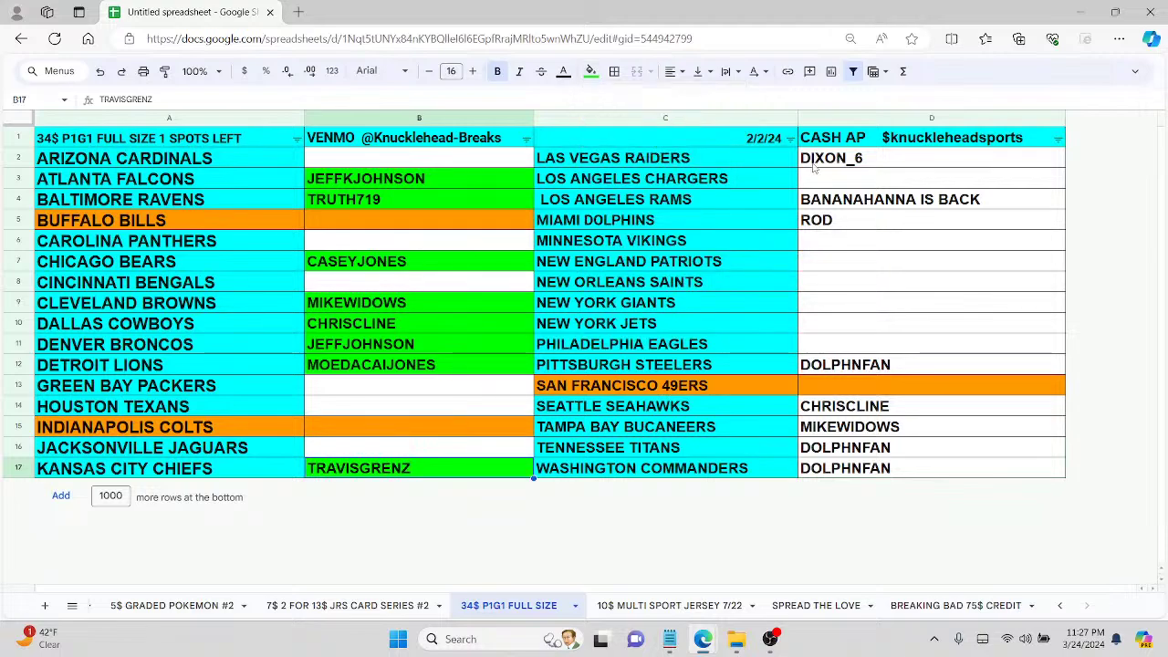
# Fill D2:D5 green, leaving the empty D3 white and cleared
pyautogui.moveTo(815, 220); pyautogui.dragTo(813, 147)
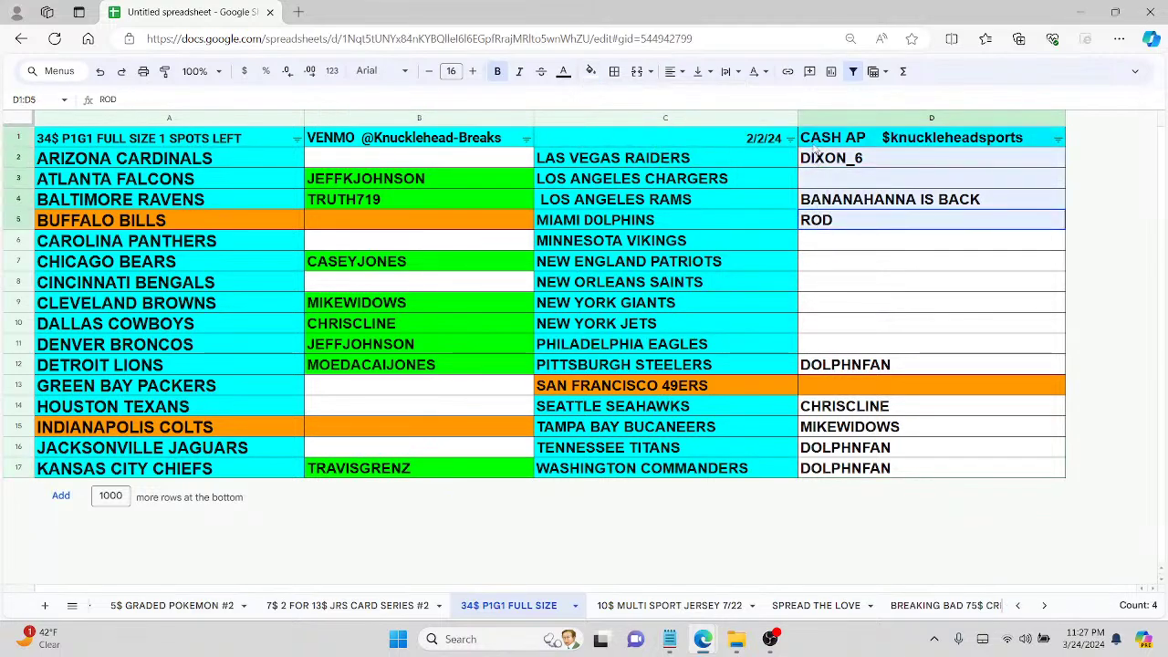
pyautogui.click(591, 71)
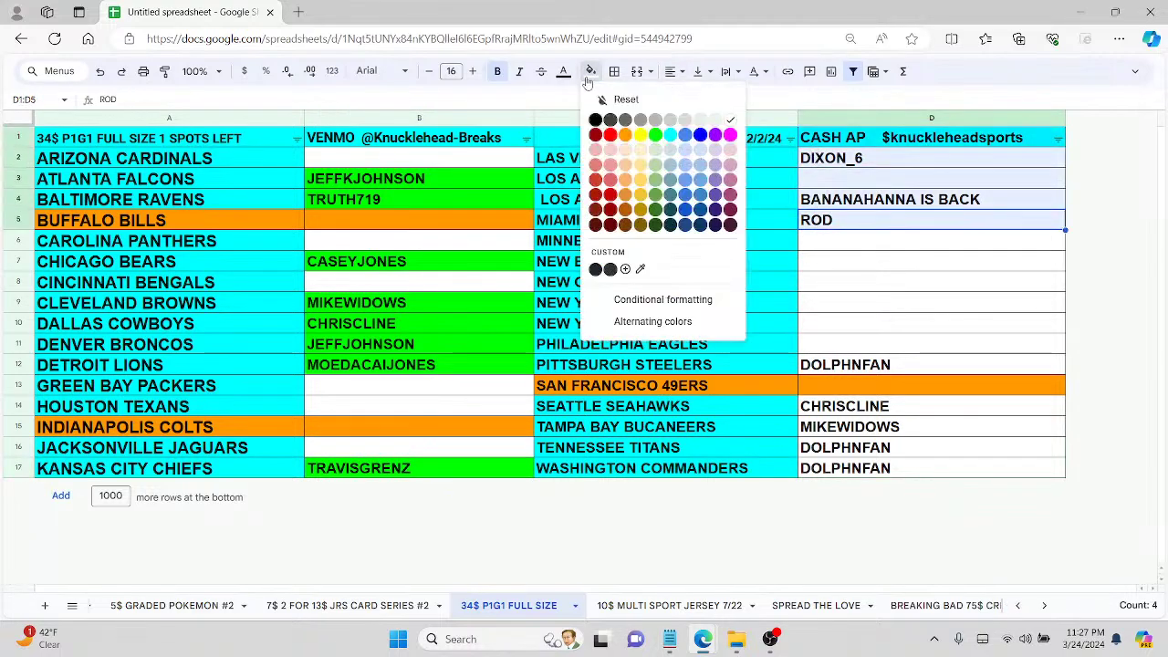
pyautogui.click(655, 135)
pyautogui.press('Left')
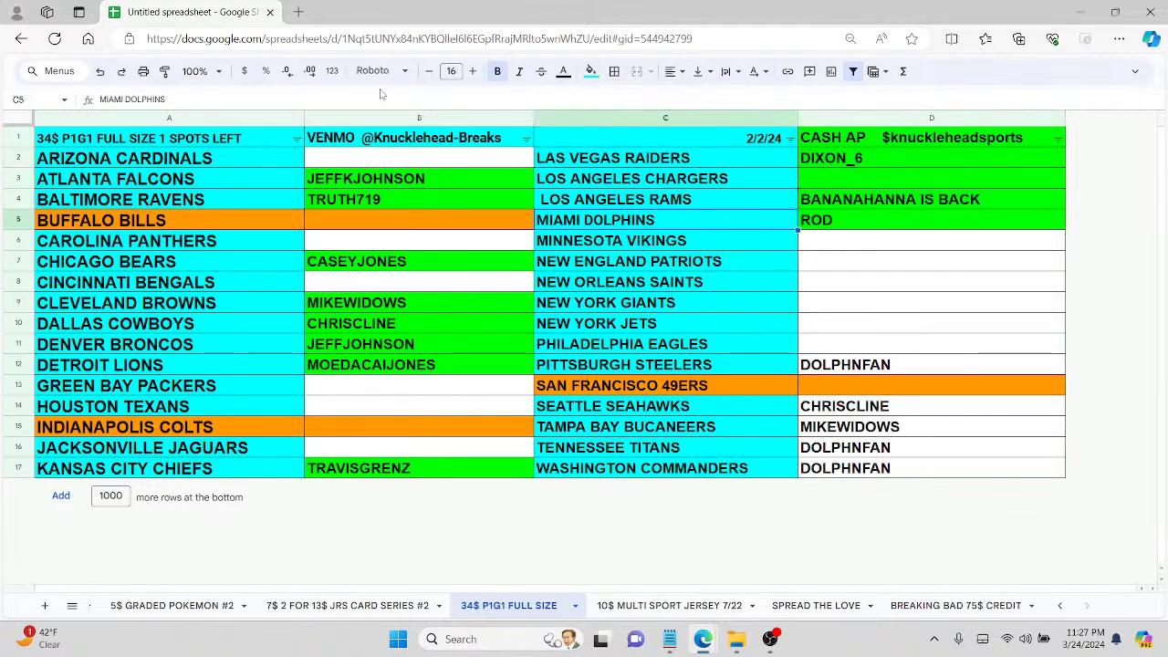
pyautogui.click(99, 71)
pyautogui.moveTo(847, 162)
pyautogui.mouseDown()
pyautogui.moveTo(848, 213)
pyautogui.moveTo(842, 164)
pyautogui.mouseUp()
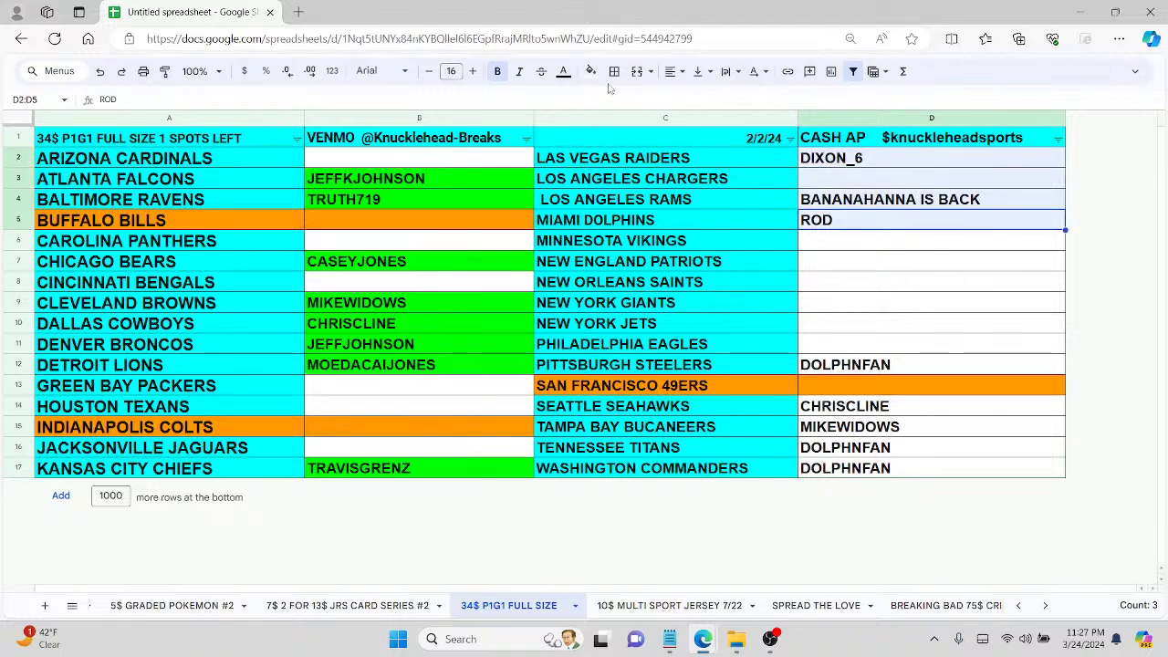
pyautogui.click(591, 71)
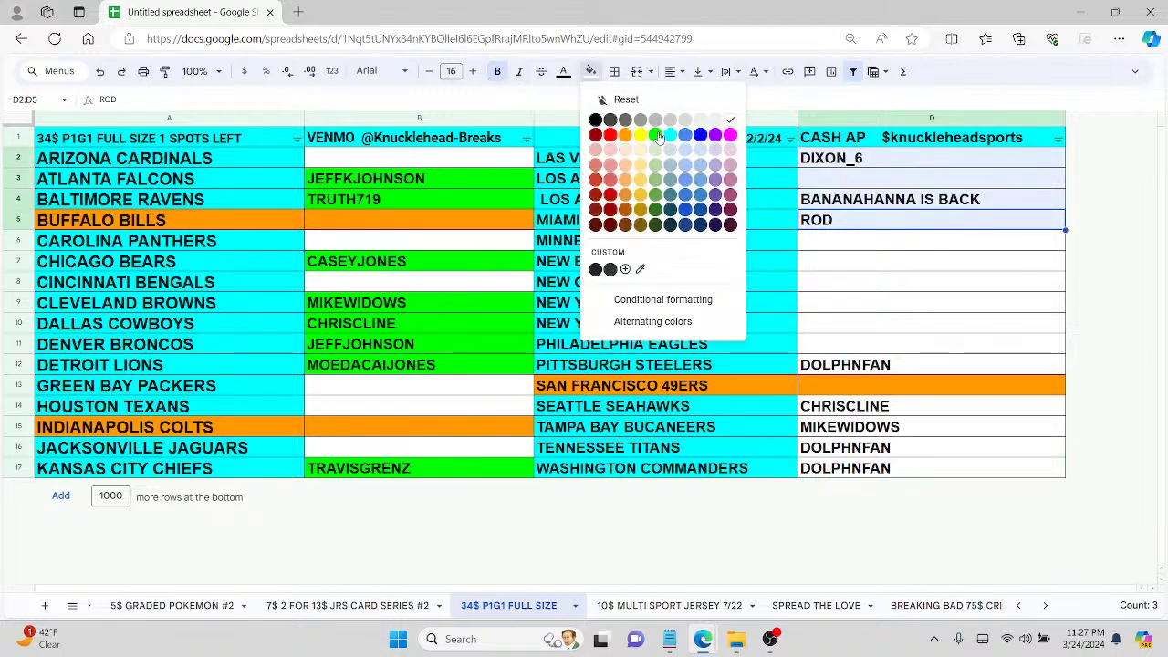
pyautogui.click(656, 136)
pyautogui.click(830, 178)
pyautogui.hotkey('ctrl', 'v')
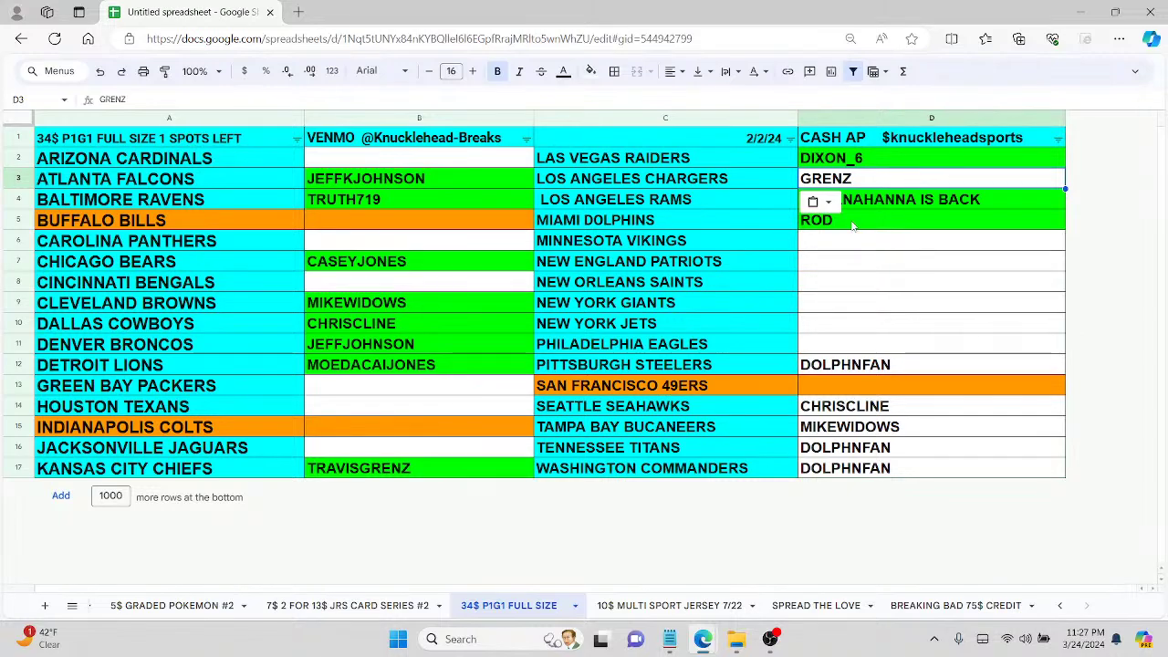
pyautogui.press('Delete')
# Fill D12 and D14:D17 green
pyautogui.click(857, 367)
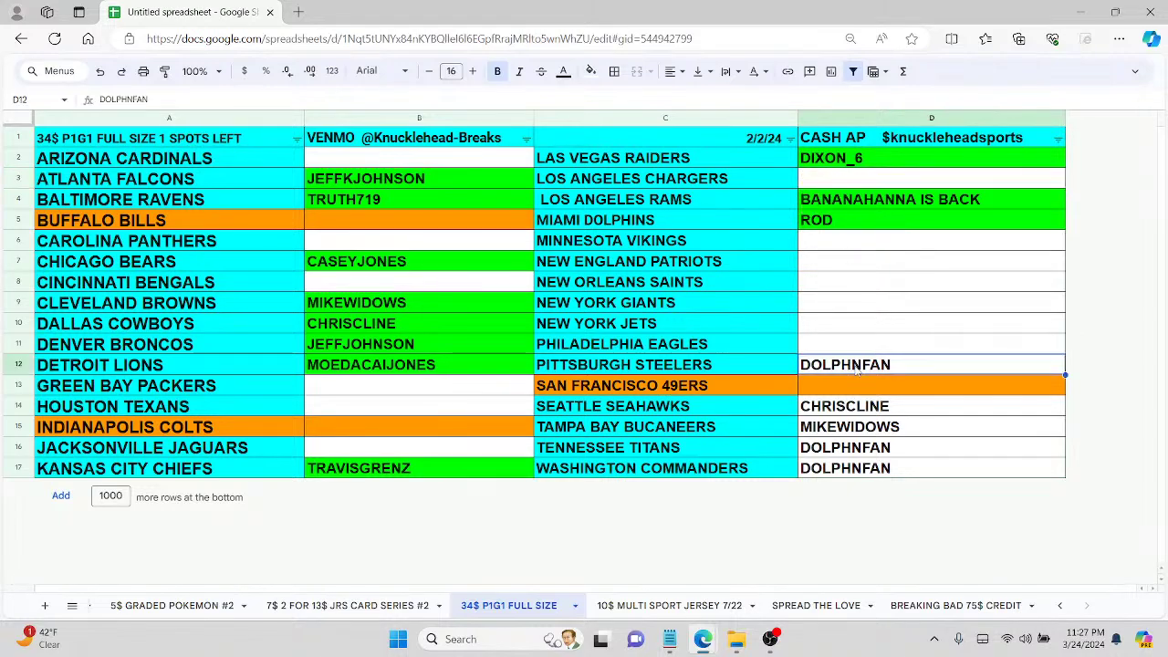
pyautogui.click(591, 71)
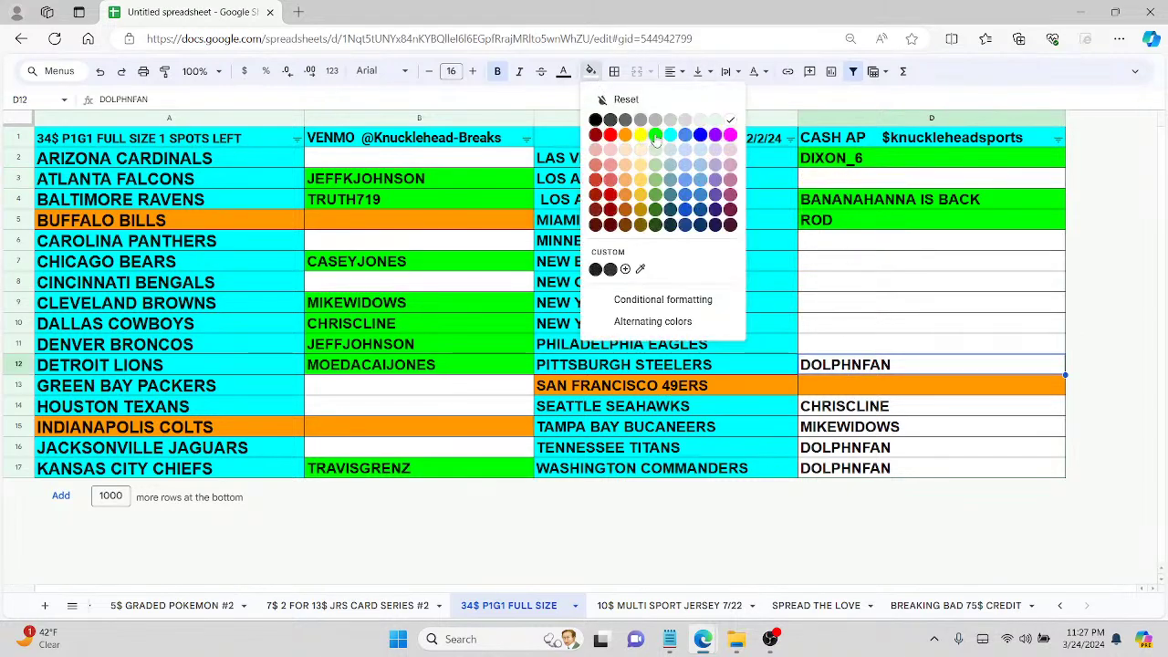
pyautogui.click(655, 135)
pyautogui.moveTo(849, 406); pyautogui.dragTo(876, 468)
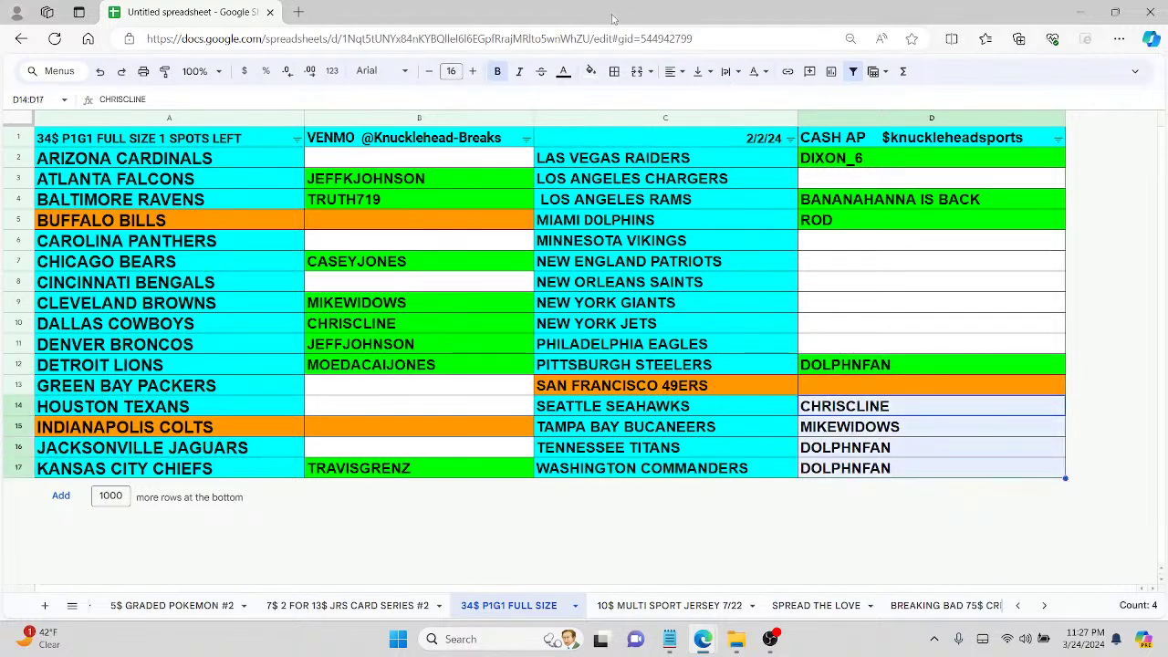
pyautogui.click(591, 73)
pyautogui.click(656, 135)
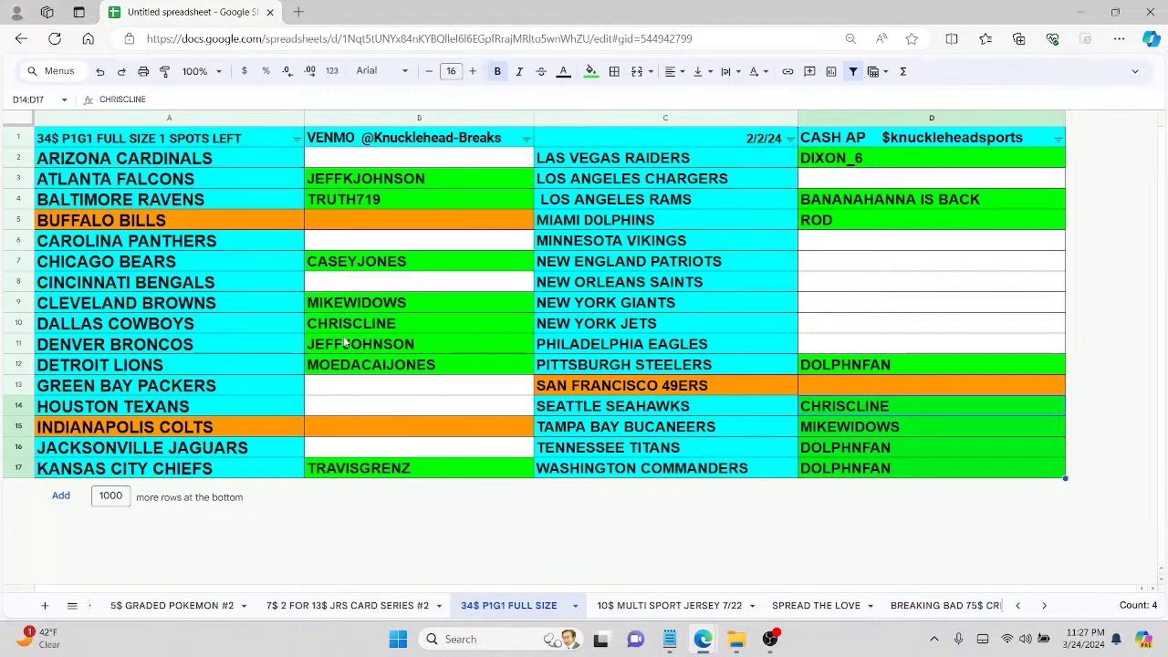
pyautogui.moveTo(383, 385); pyautogui.dragTo(411, 427)
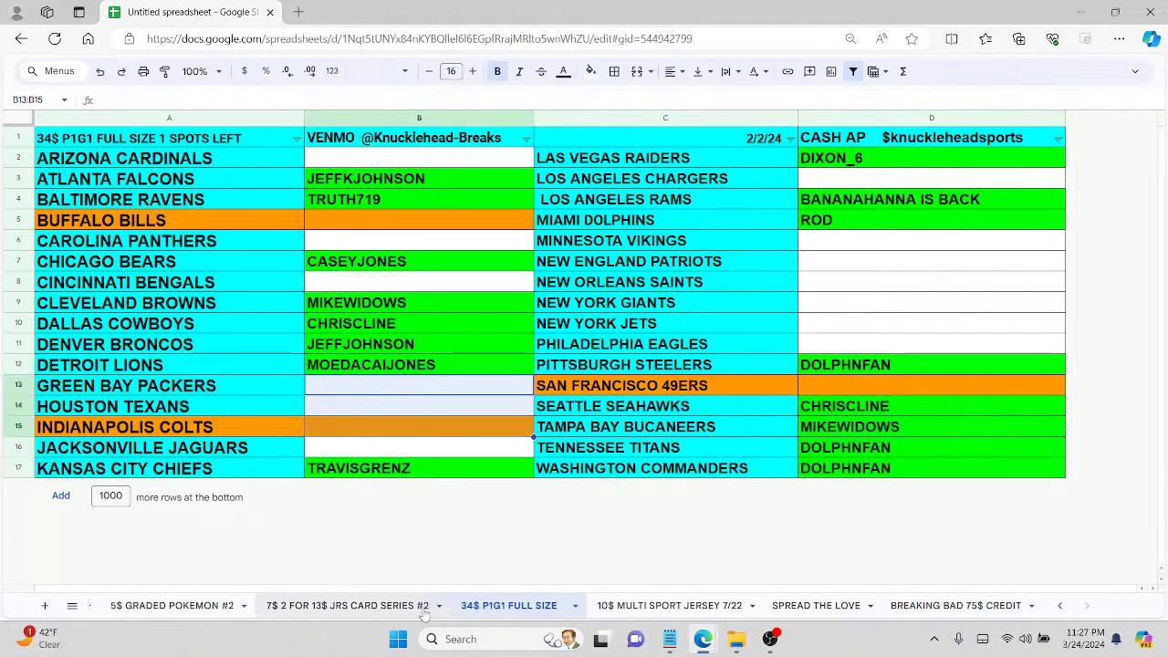
# Browse the HAT TRICK, Terrell Owens, Barry Bonds, Evil Kinevil and McGwire sheets
pyautogui.click(1061, 606)
pyautogui.click(1061, 606)
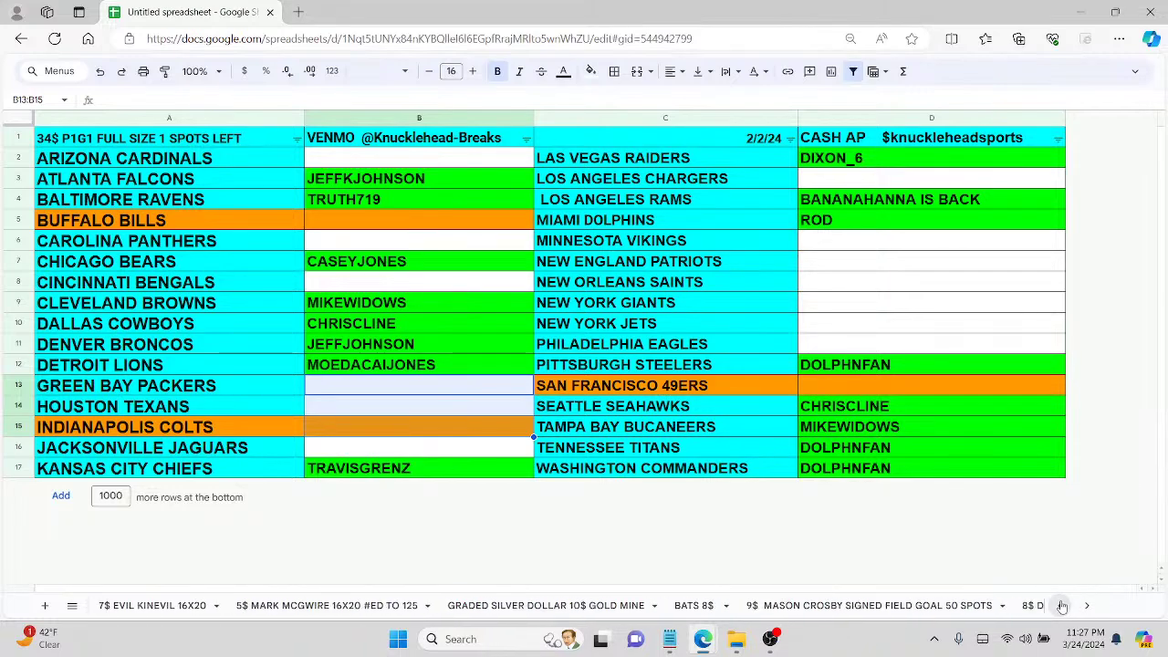
pyautogui.click(1062, 606)
pyautogui.click(1061, 606)
pyautogui.click(374, 606)
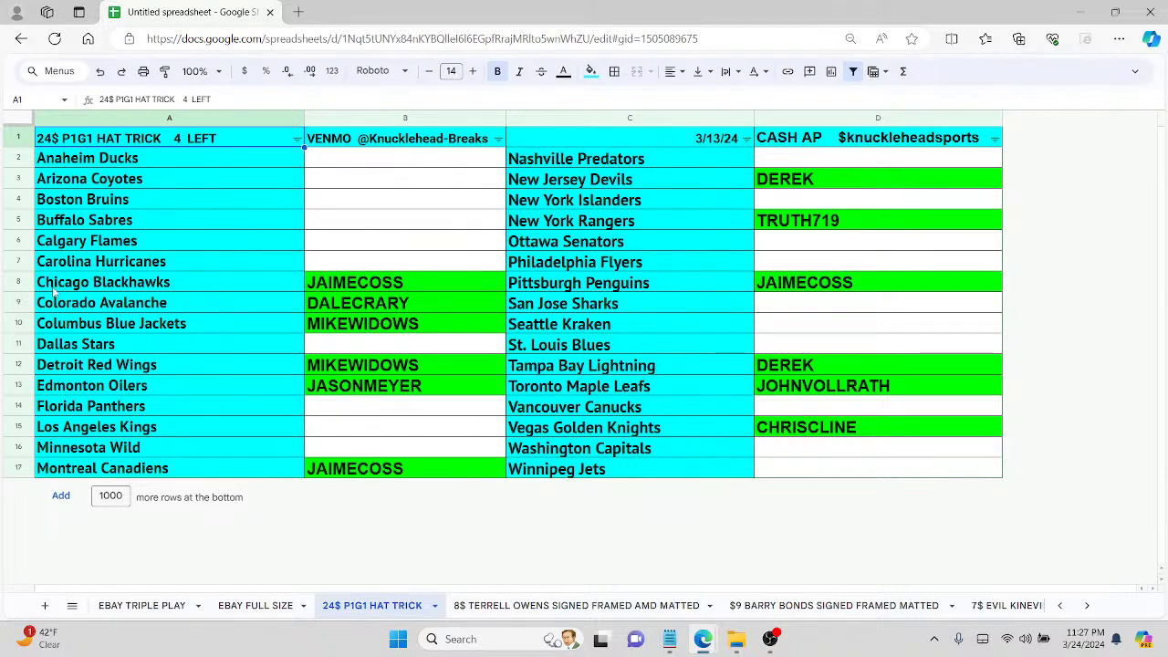
pyautogui.click(607, 608)
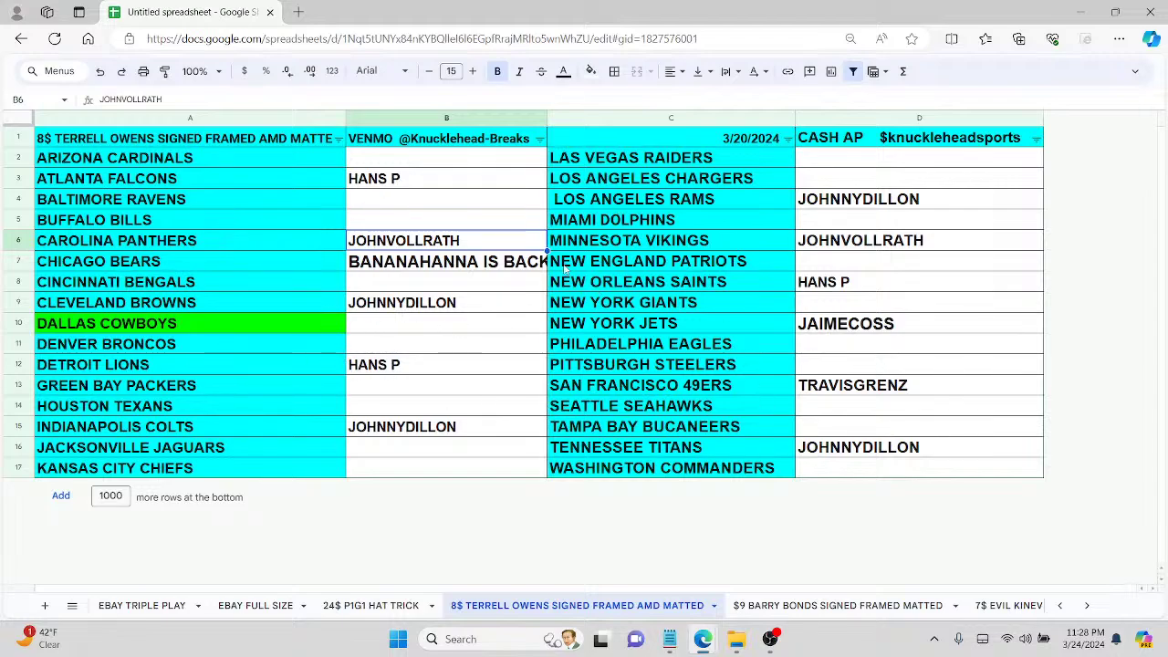
pyautogui.click(795, 605)
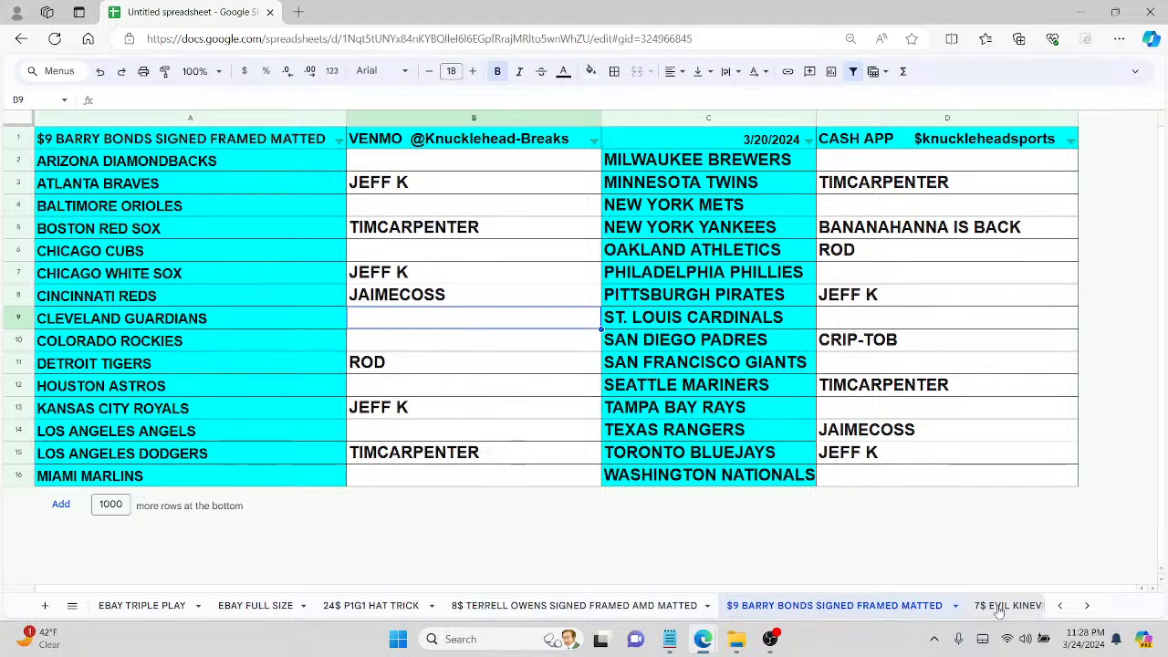
pyautogui.click(1000, 607)
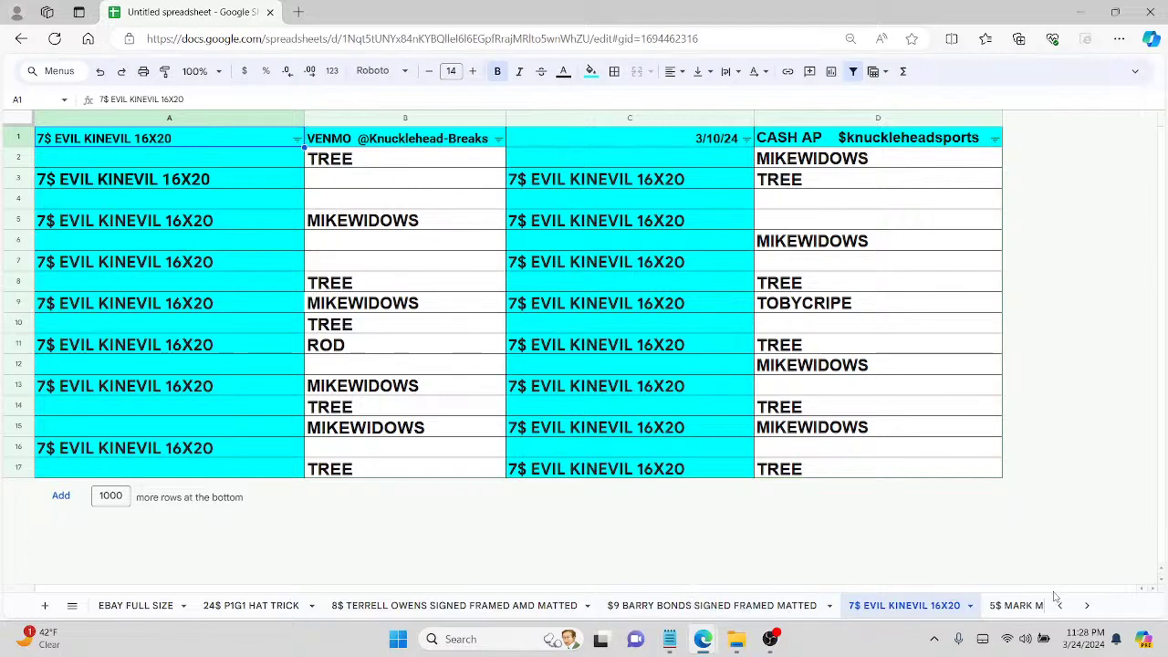
pyautogui.click(1016, 605)
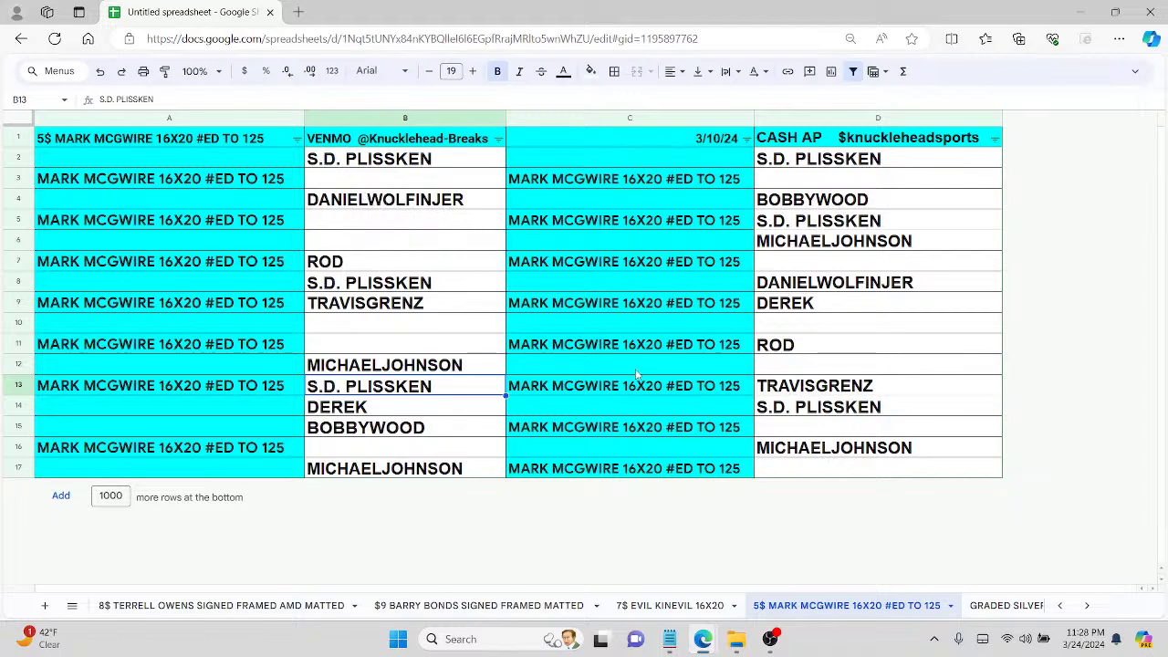
# Check the Silver Dollar, Bats, Mason Crosby and Drexler/Olajuwon sheets, ending on 24$ P1G1 HAT TRICK
pyautogui.click(982, 605)
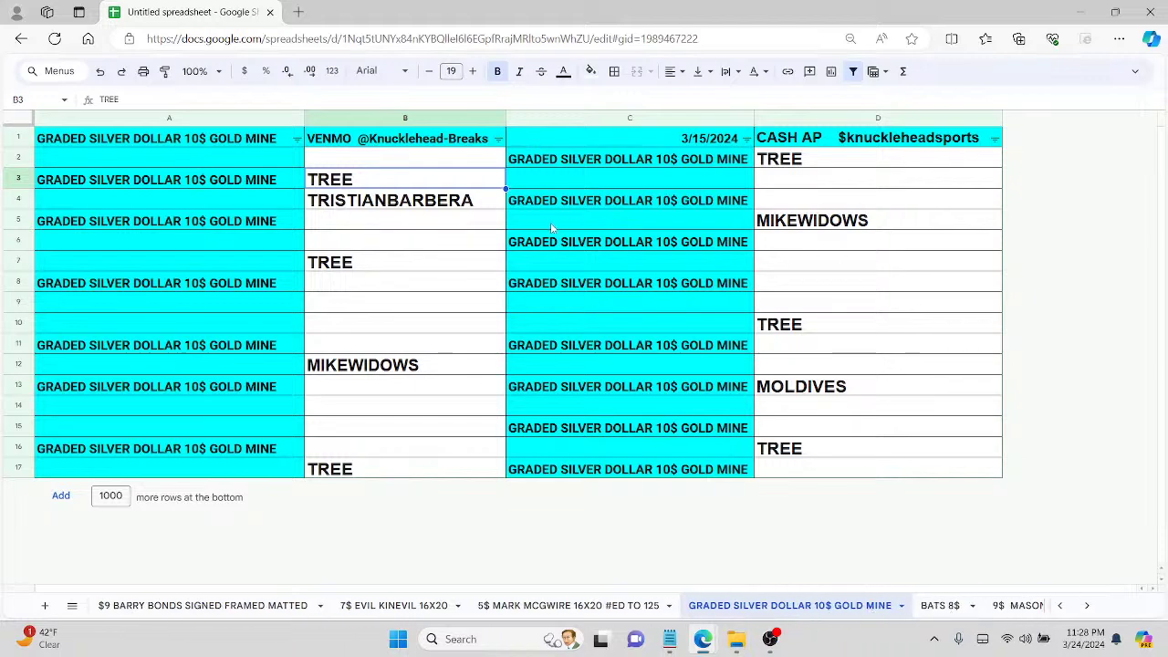
pyautogui.click(404, 305)
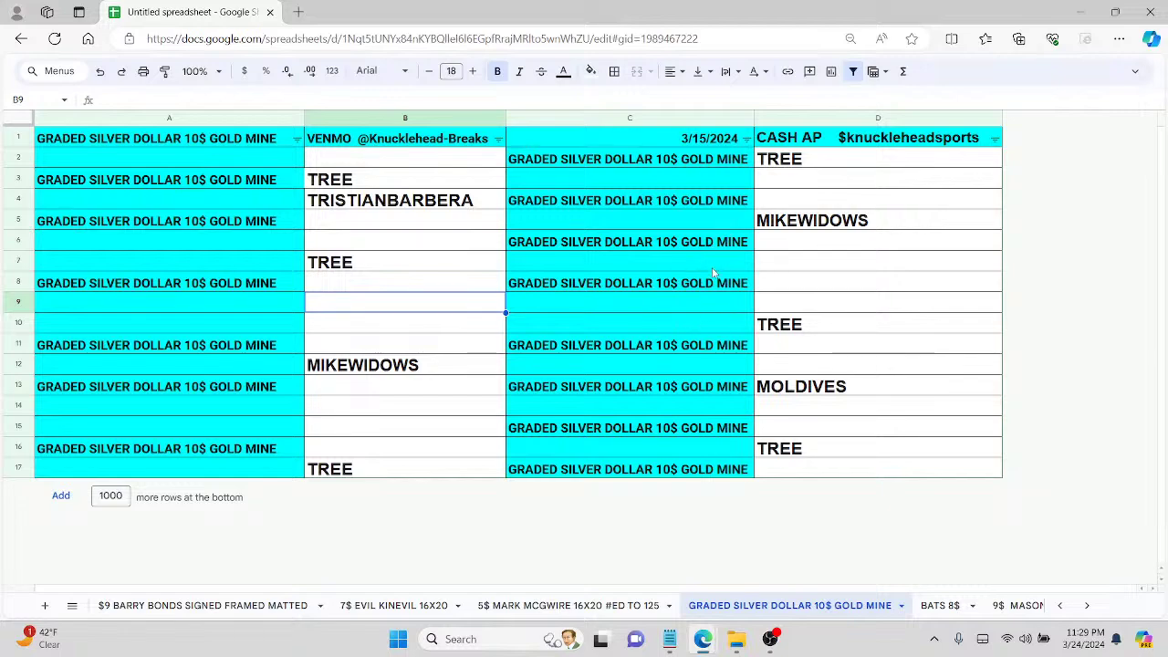
pyautogui.click(957, 604)
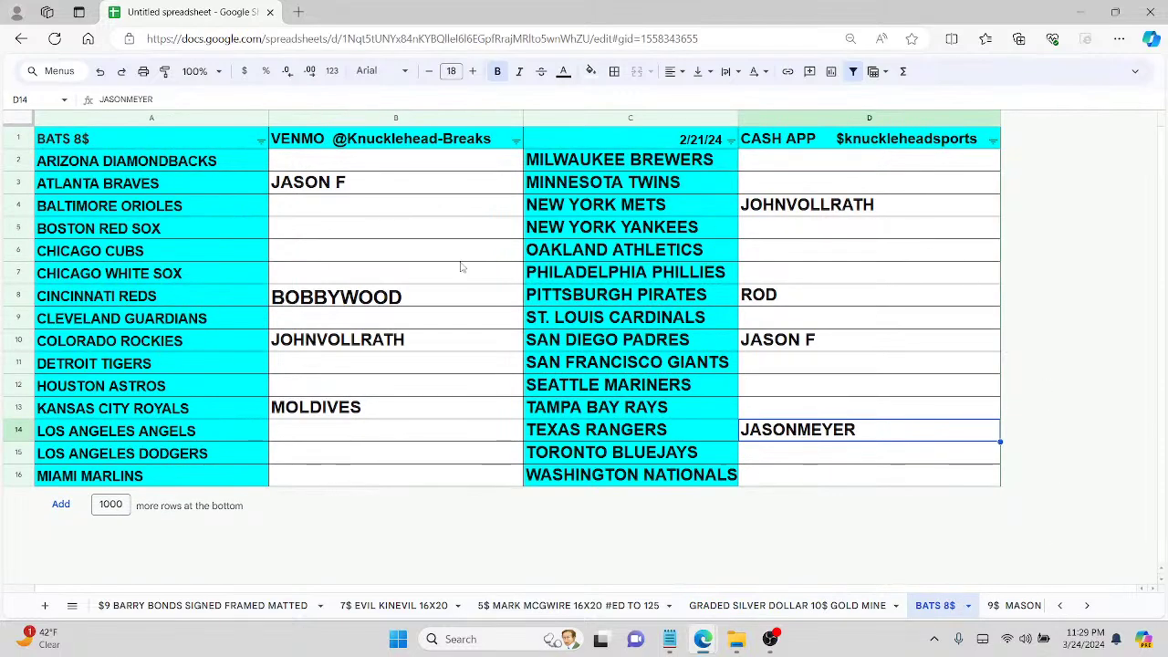
pyautogui.click(1015, 605)
pyautogui.click(1027, 605)
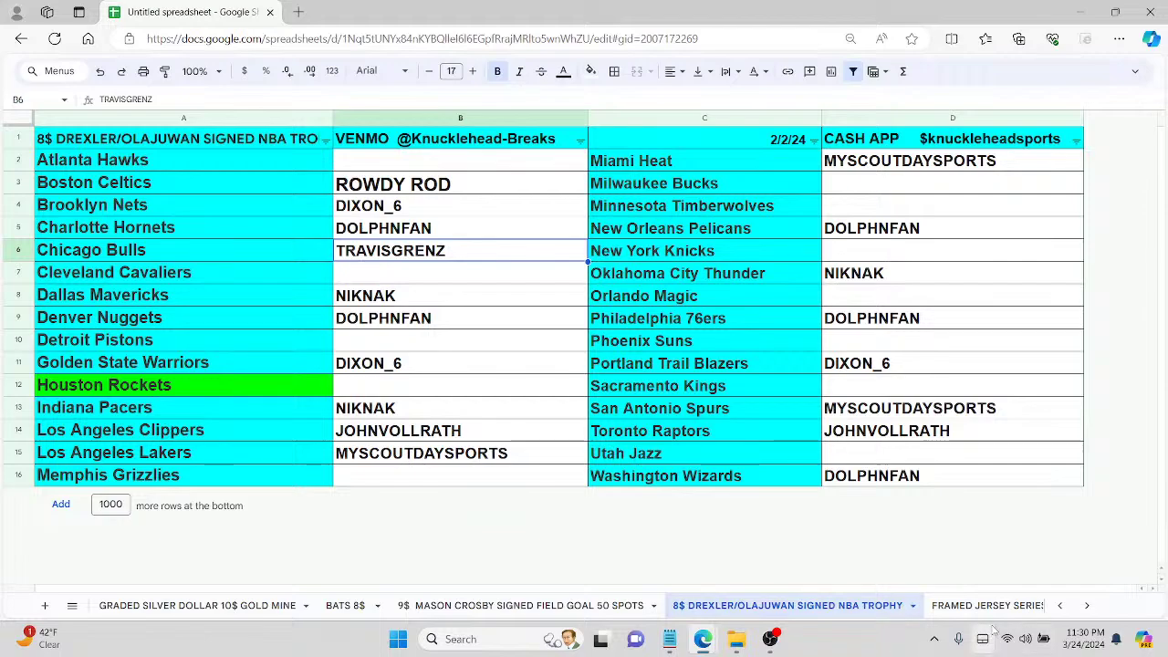
pyautogui.hscroll(-5, 822, 607)
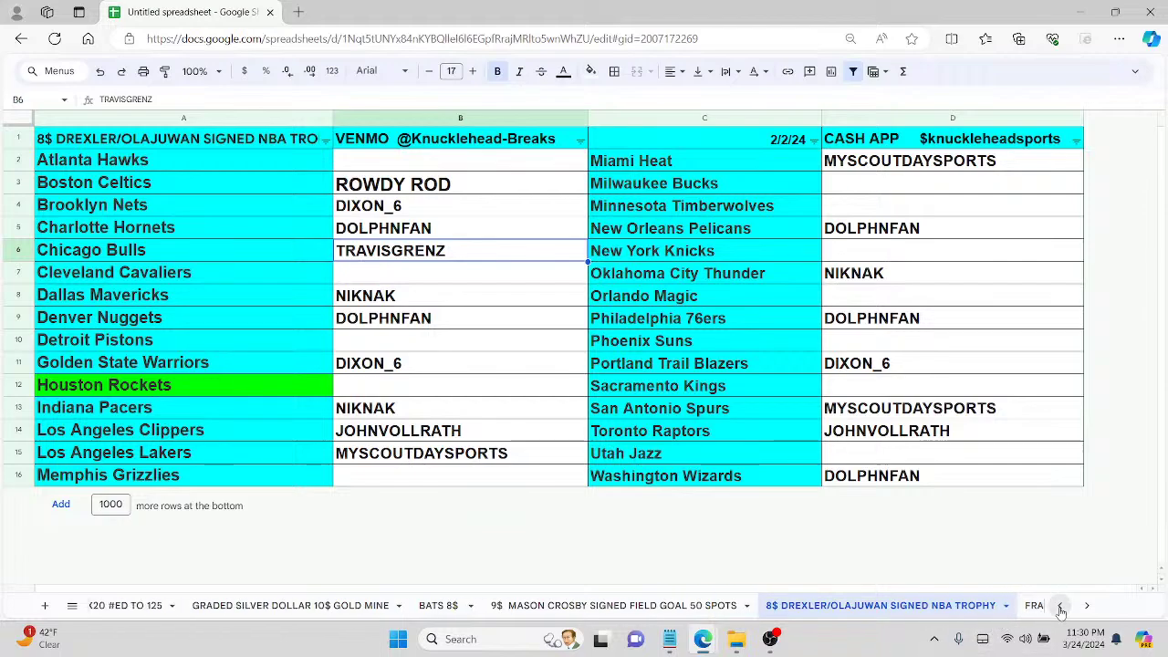
pyautogui.click(656, 607)
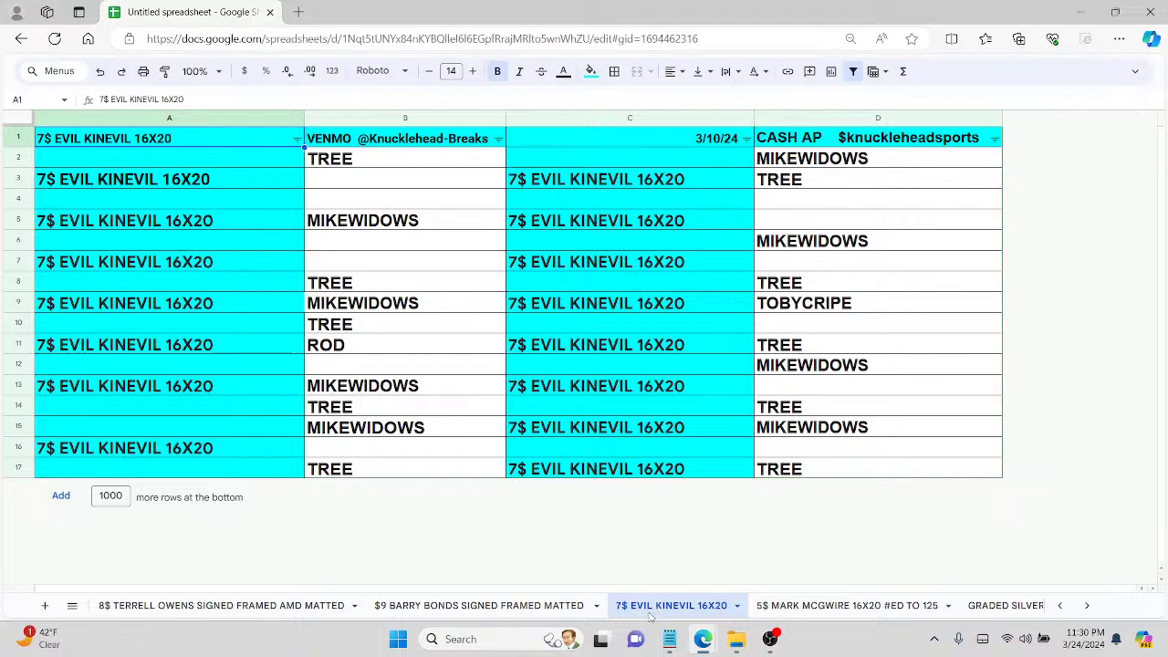
pyautogui.click(1062, 607)
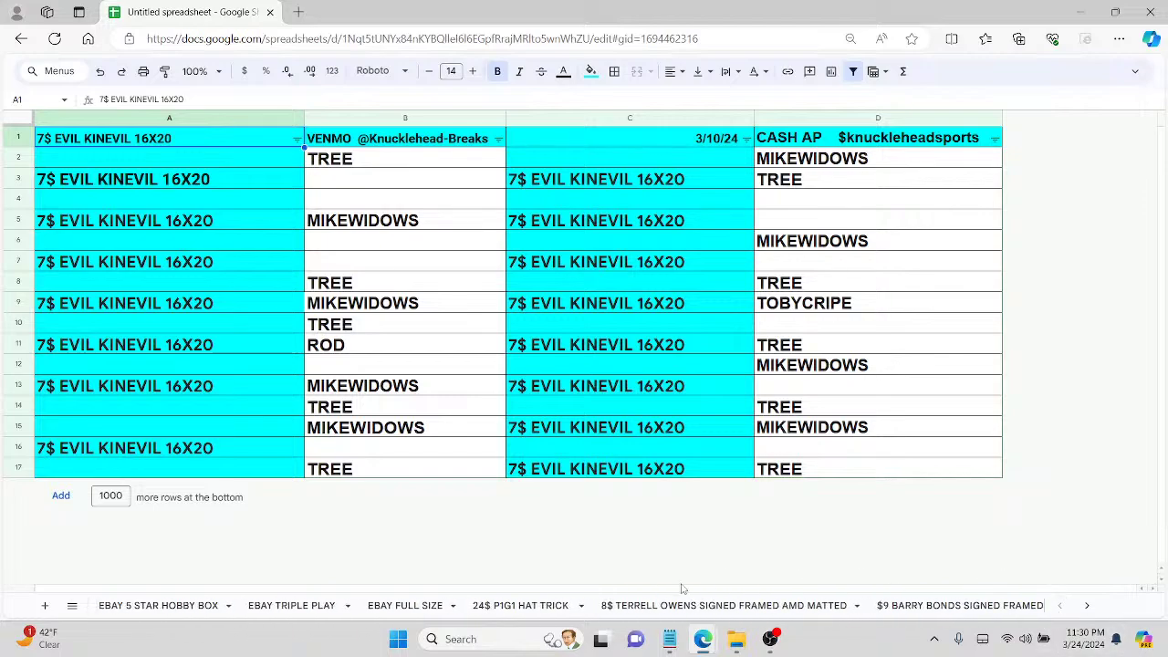
pyautogui.click(539, 607)
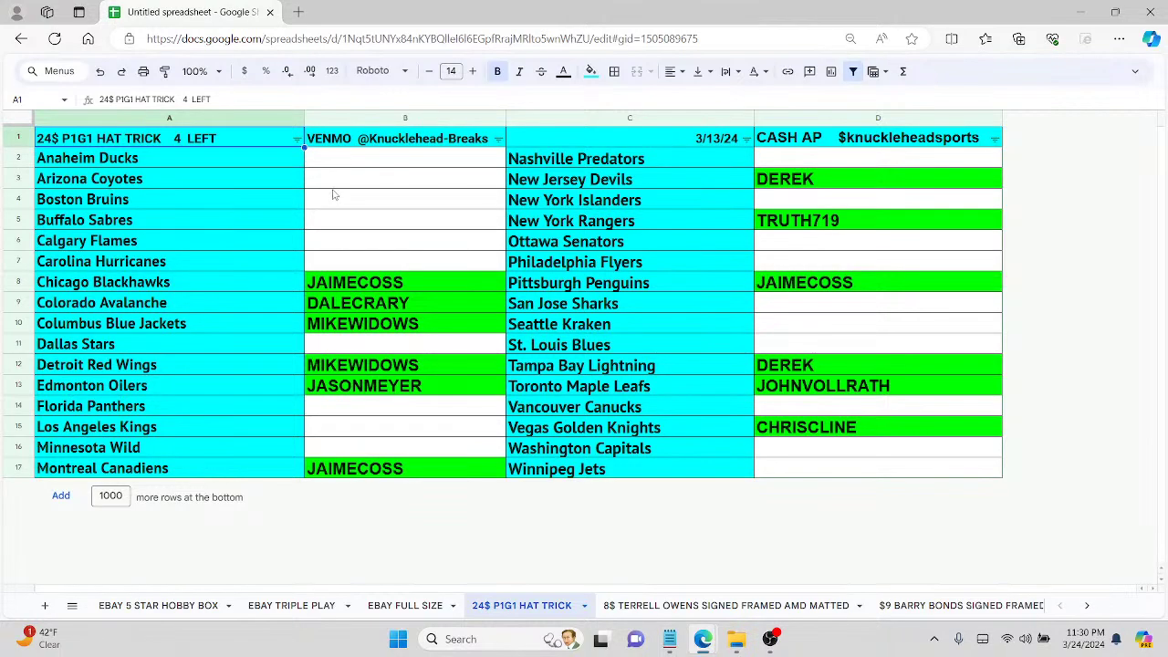
# Enter a buyer's username in the Buffalo Sabres cell B5 and shade it green
pyautogui.click(336, 187)
pyautogui.click(337, 202)
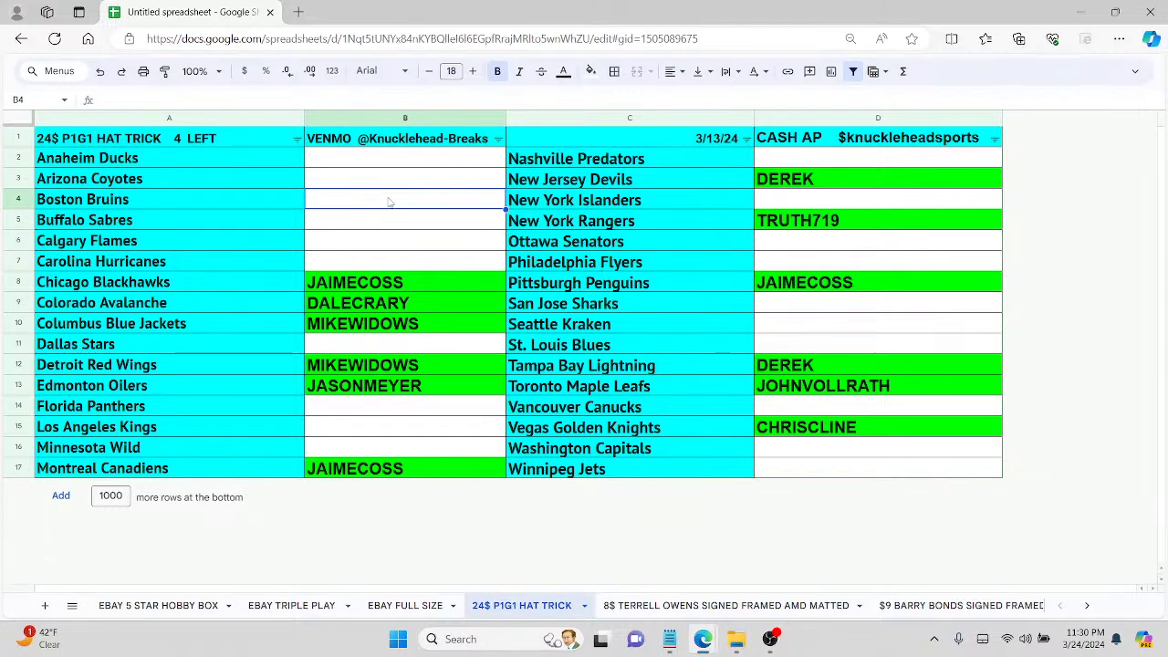
pyautogui.press('Down')
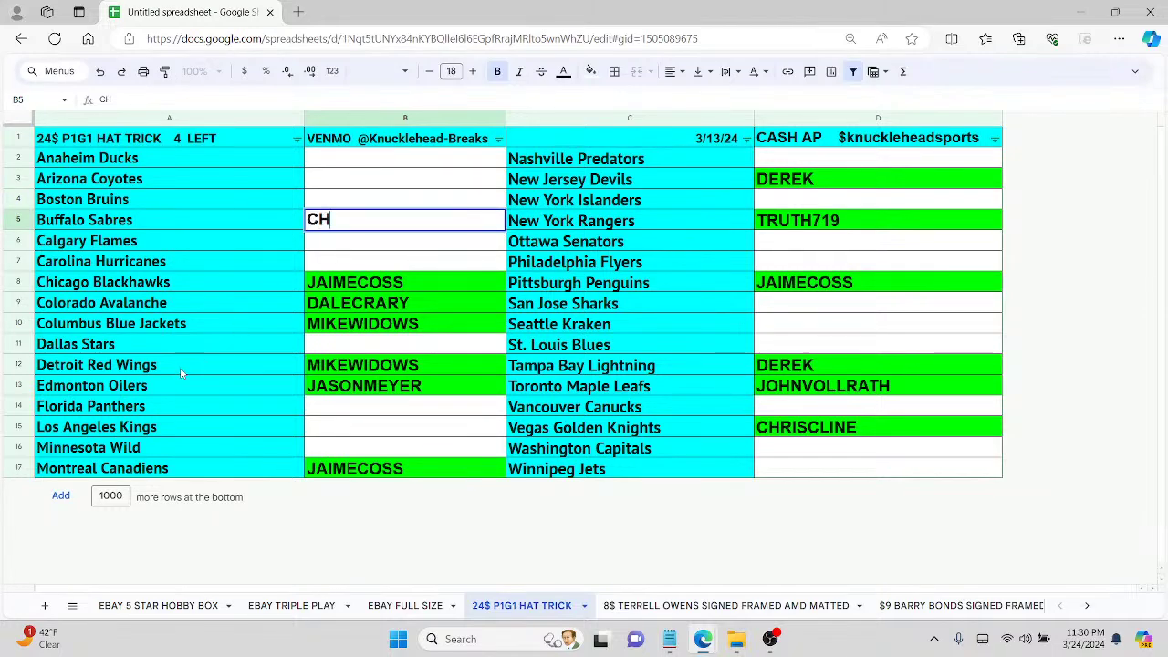
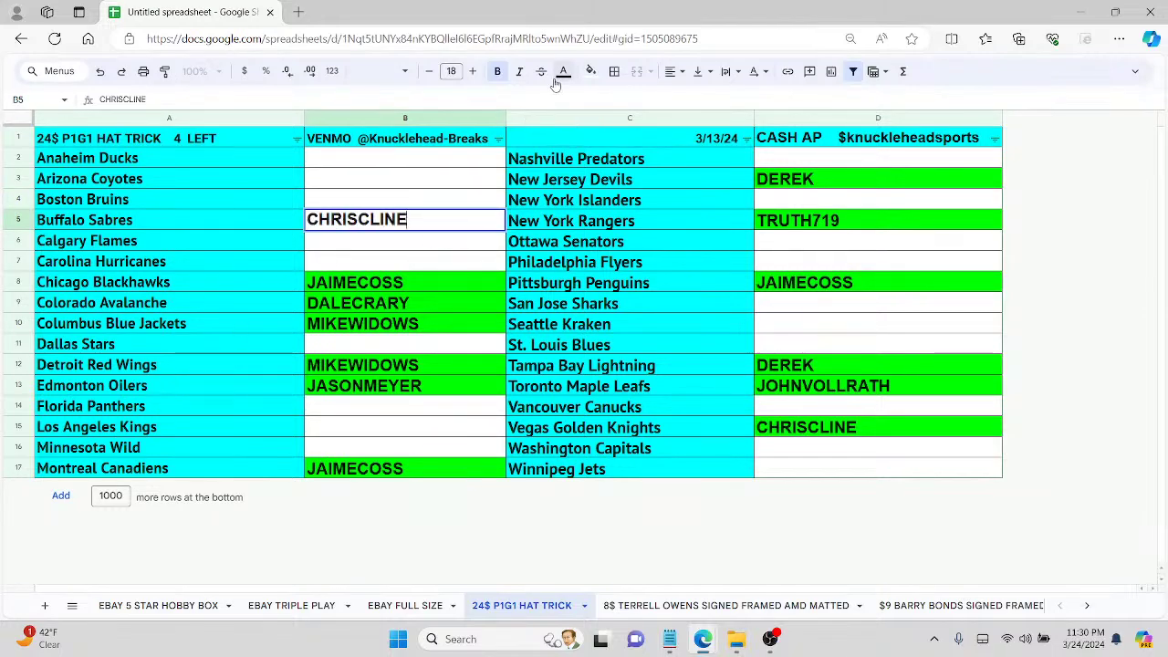
pyautogui.click(591, 71)
pyautogui.click(654, 135)
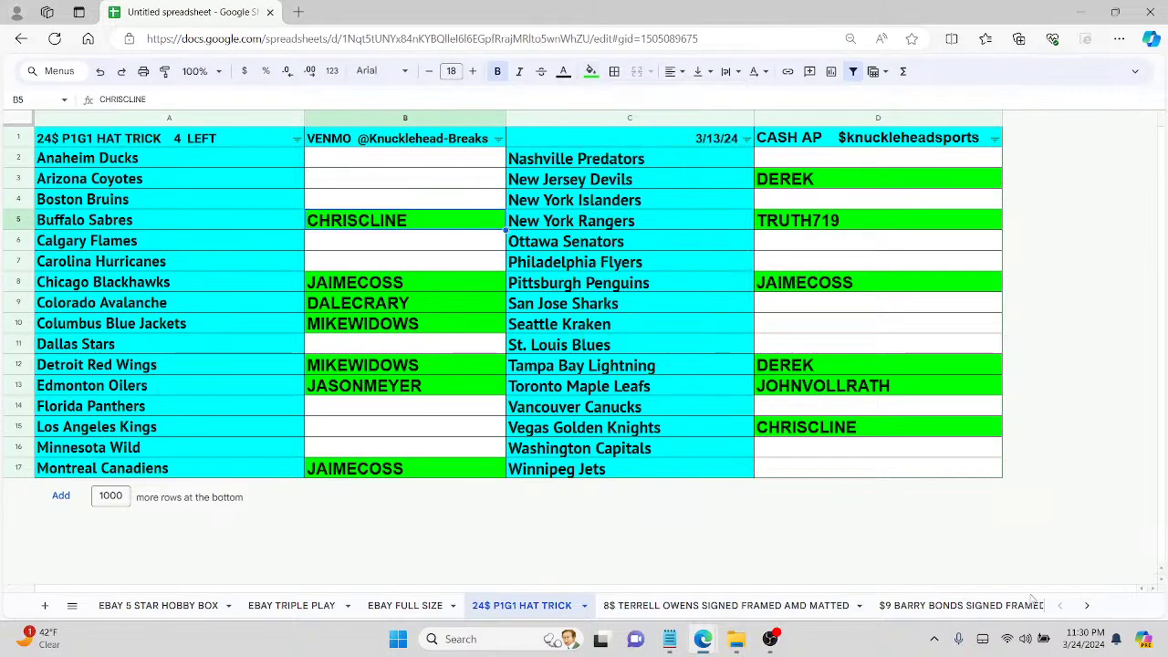
pyautogui.click(1088, 606)
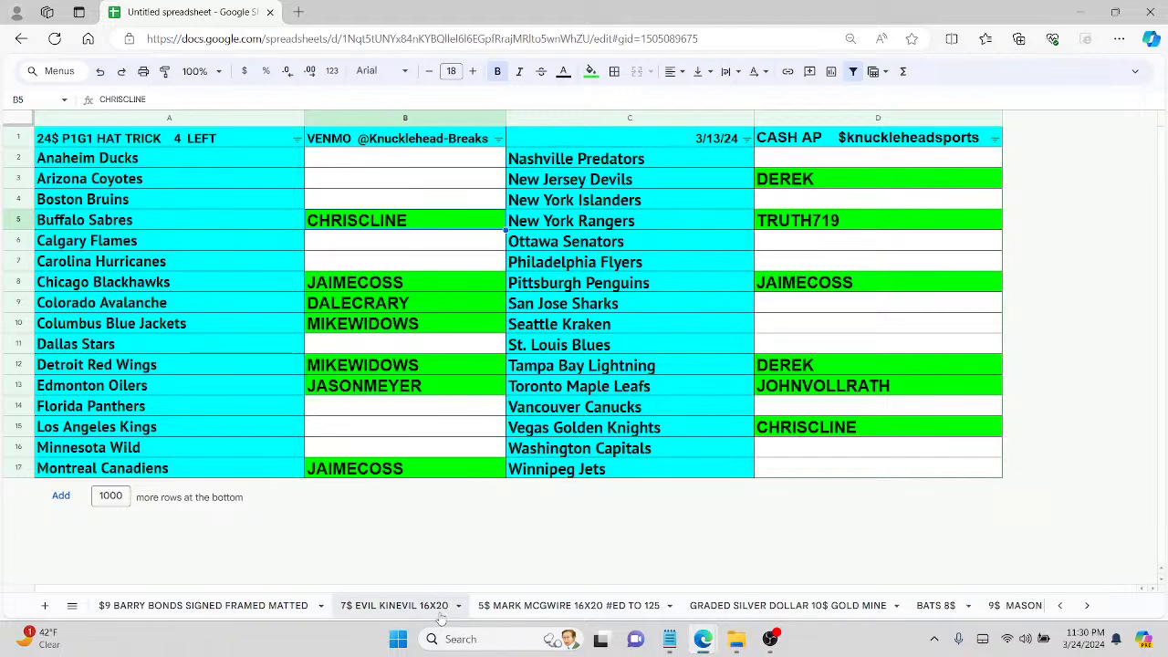
# On the 7$ EVIL KINEVIL 16X20 sheet, type TREE in B6 and paste it into B12
pyautogui.click(394, 605)
pyautogui.click(393, 250)
pyautogui.write('TREE')
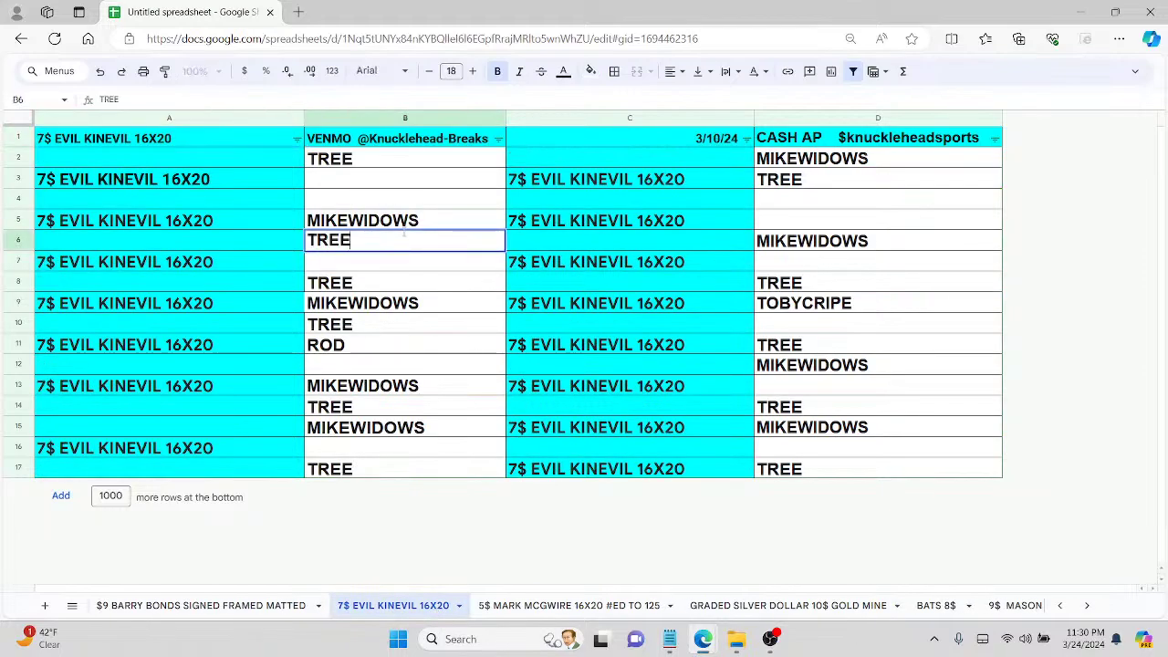
pyautogui.hotkey('ctrl', 'a')
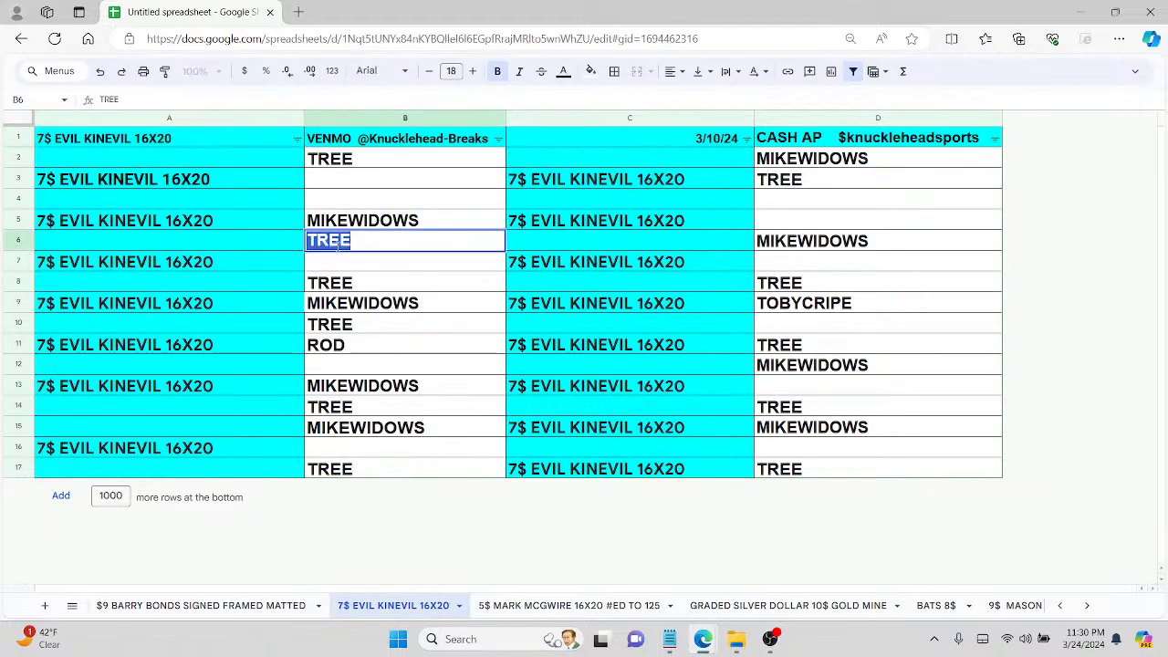
pyautogui.hotkey('ctrl', 'c')
pyautogui.click(370, 365)
pyautogui.hotkey('ctrl', 'v')
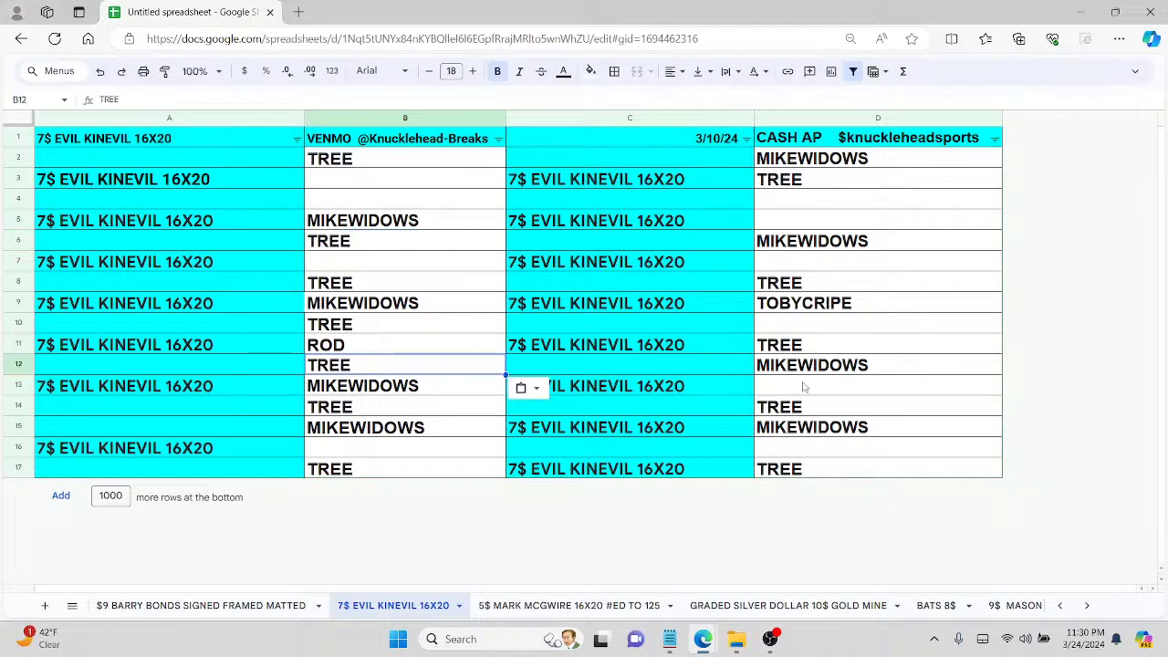
# Paste TREE into D13, D7 and D5, then bring OBS Studio forward
pyautogui.click(804, 387)
pyautogui.hotkey('ctrl', 'v')
pyautogui.click(780, 264)
pyautogui.hotkey('ctrl', 'v')
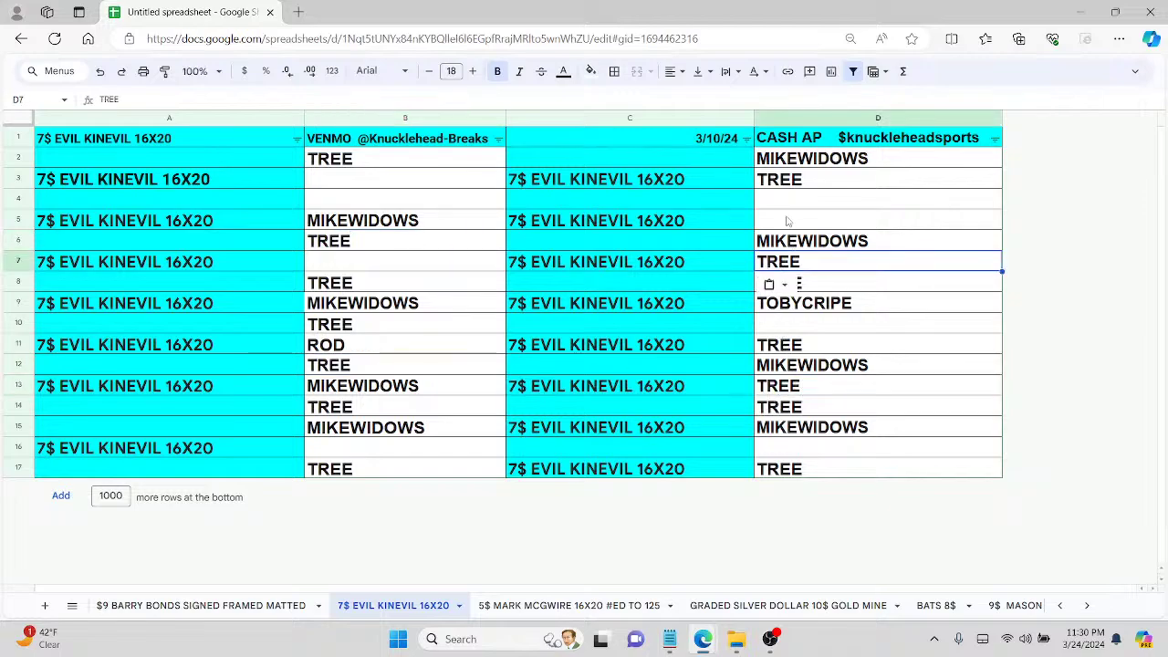
pyautogui.click(787, 221)
pyautogui.hotkey('ctrl', 'v')
pyautogui.moveTo(361, 321); pyautogui.dragTo(363, 304)
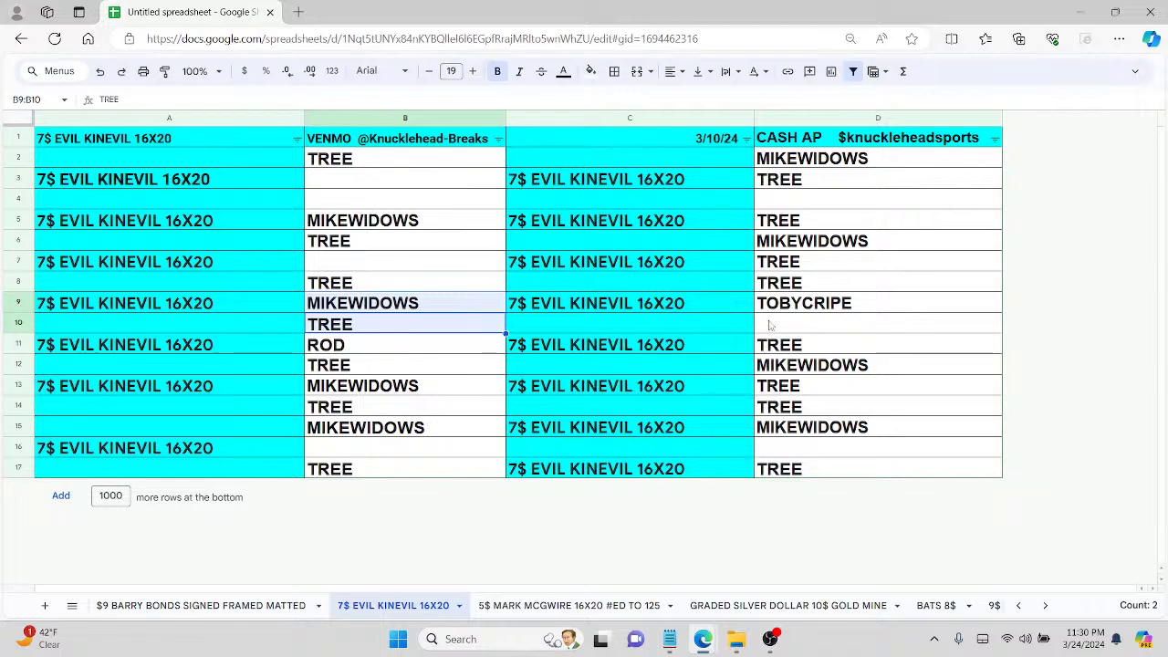
pyautogui.click(656, 311)
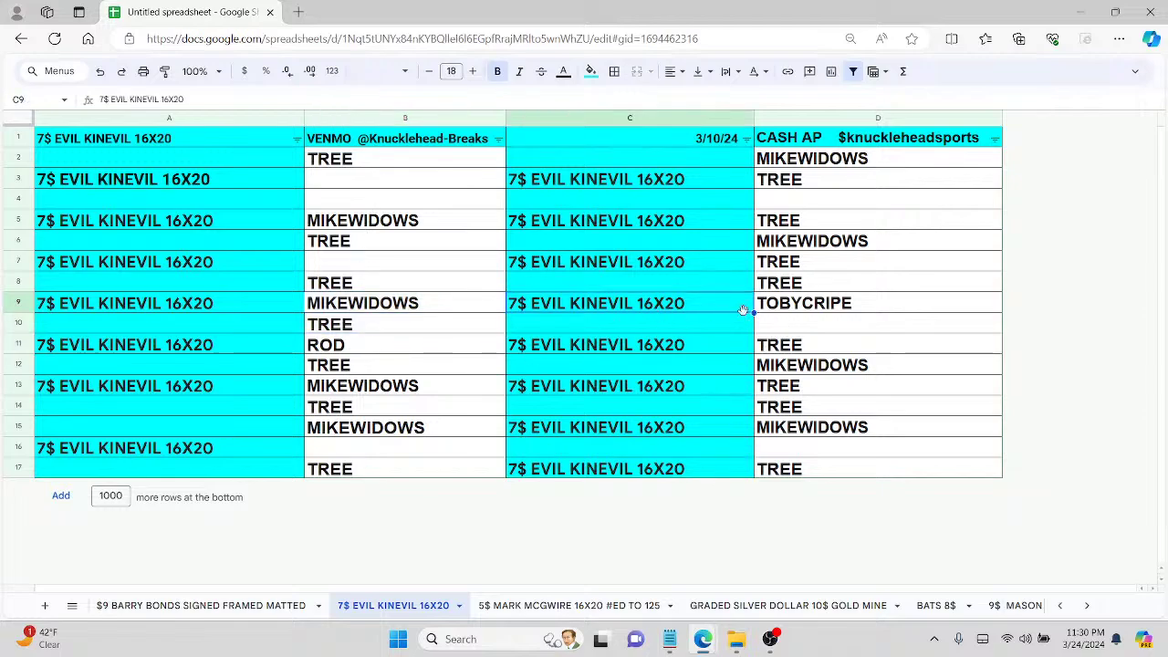
pyautogui.click(769, 639)
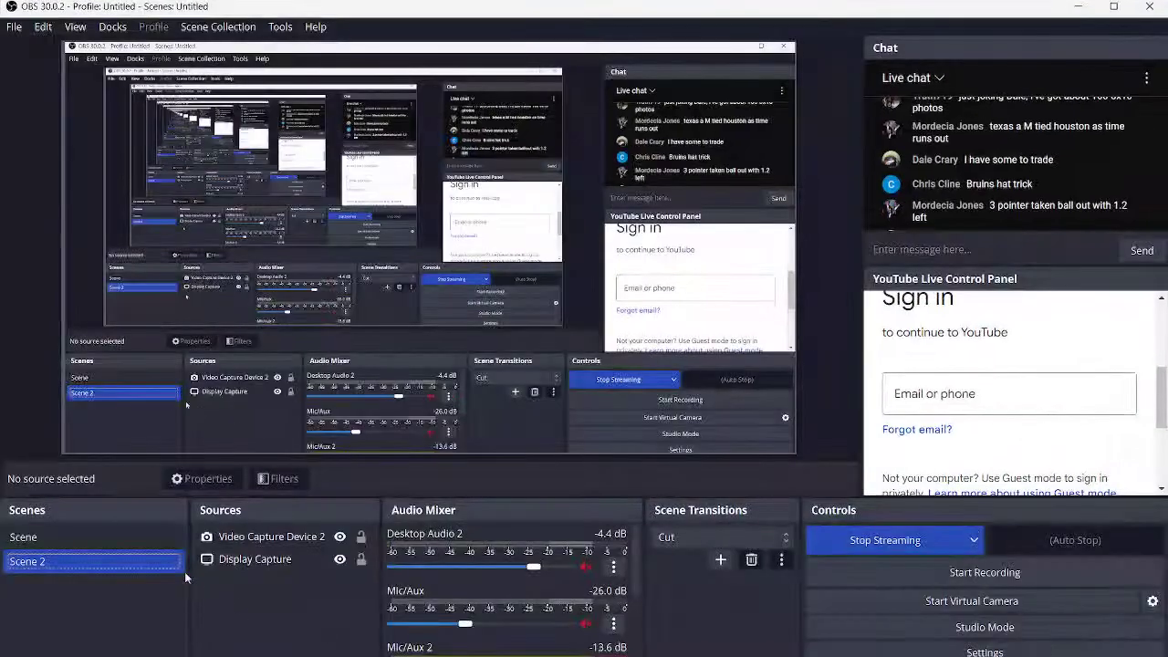
# Switch the stream to the camera scene and back to Scene 2, then minimize OBS
pyautogui.click(109, 543)
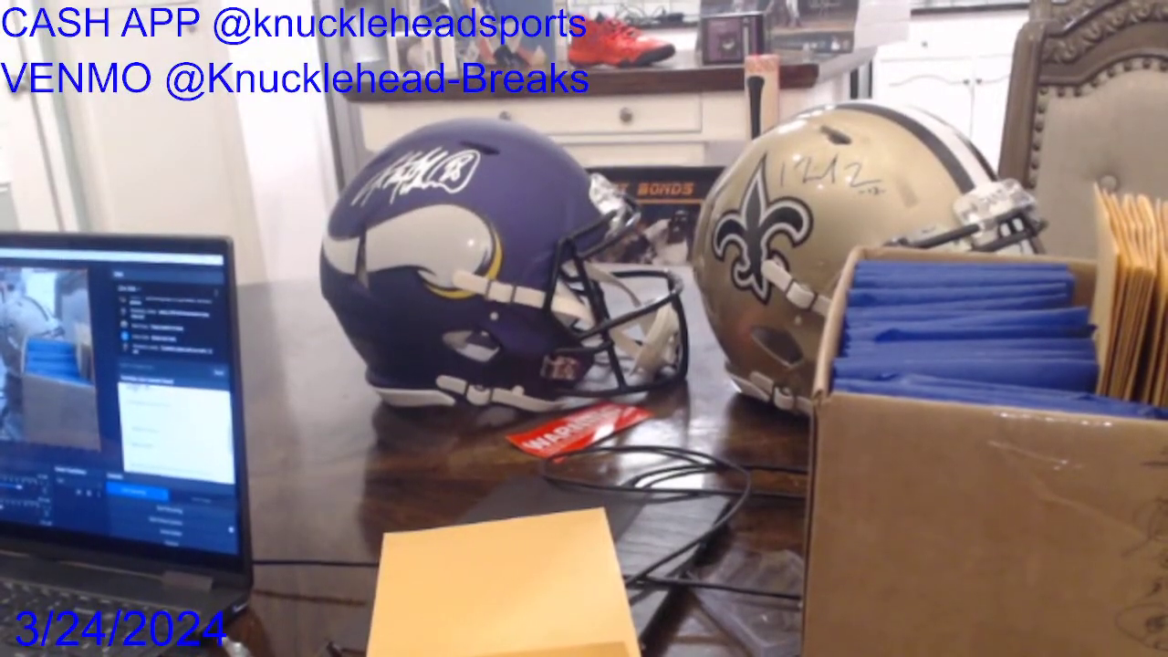
pyautogui.click(92, 561)
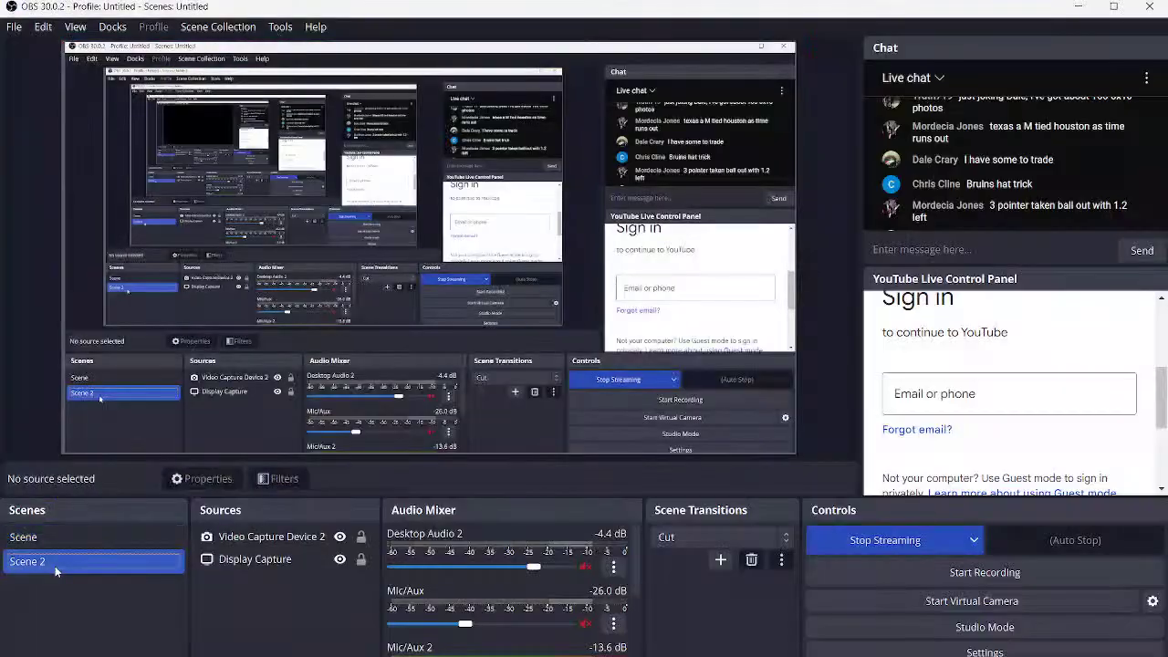
pyautogui.click(1077, 6)
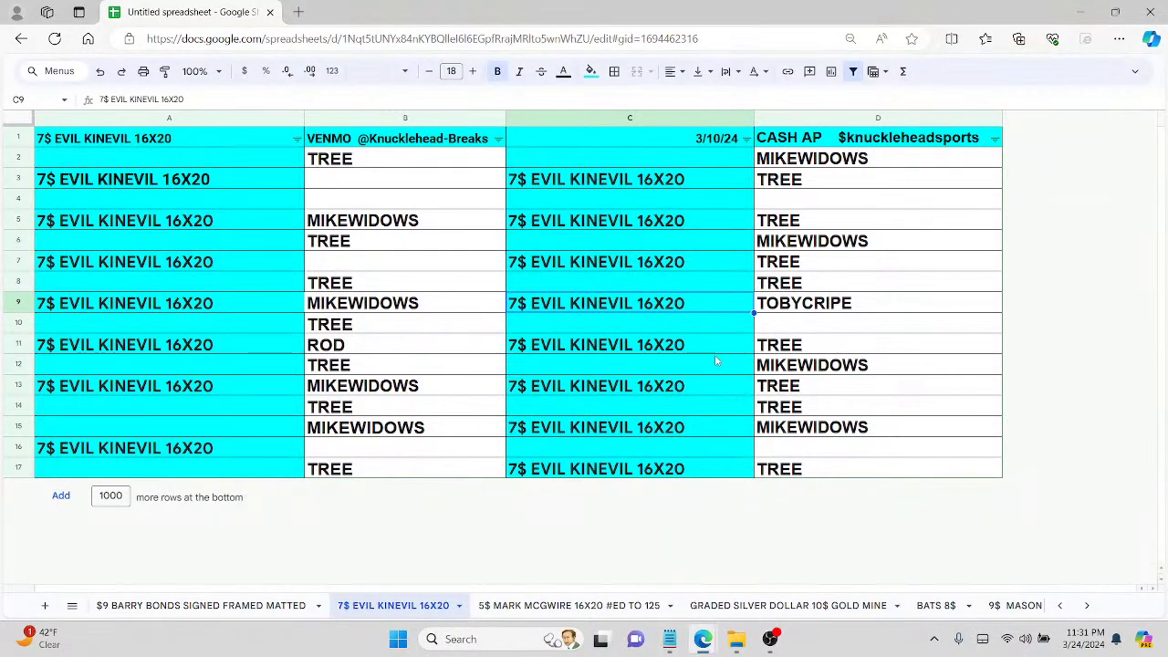
# Flip through the sheet tabs from MARK MCGWIRE 16X20 to 5$ GRADED POKEMON #2
pyautogui.click(550, 604)
pyautogui.click(719, 603)
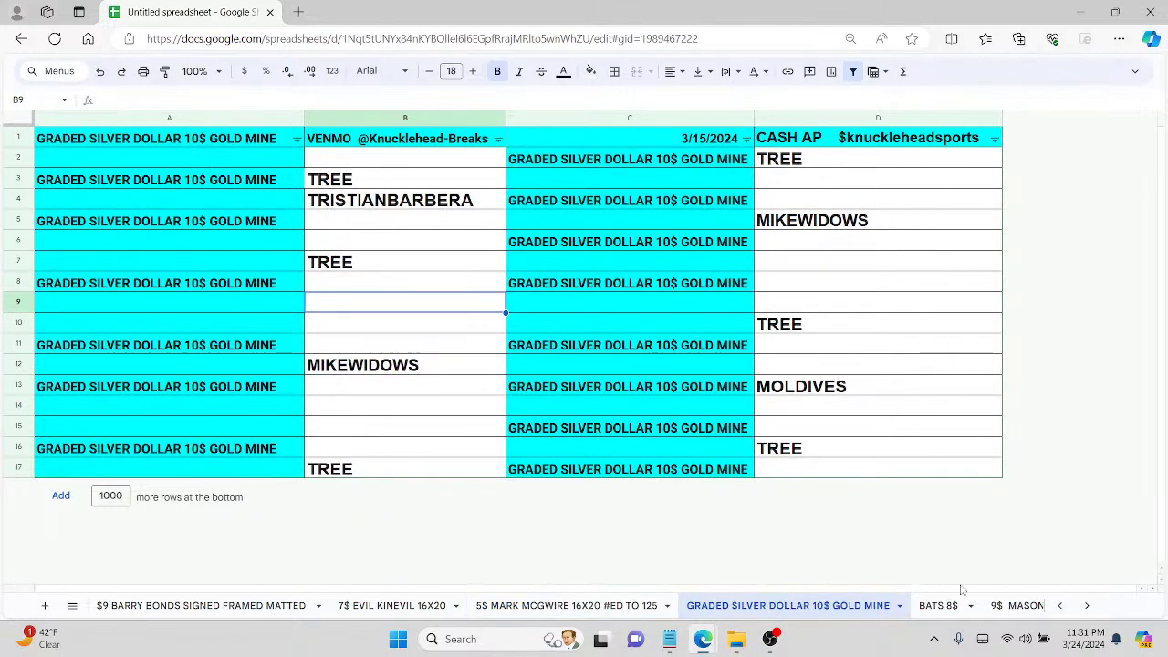
pyautogui.click(938, 606)
pyautogui.click(1015, 606)
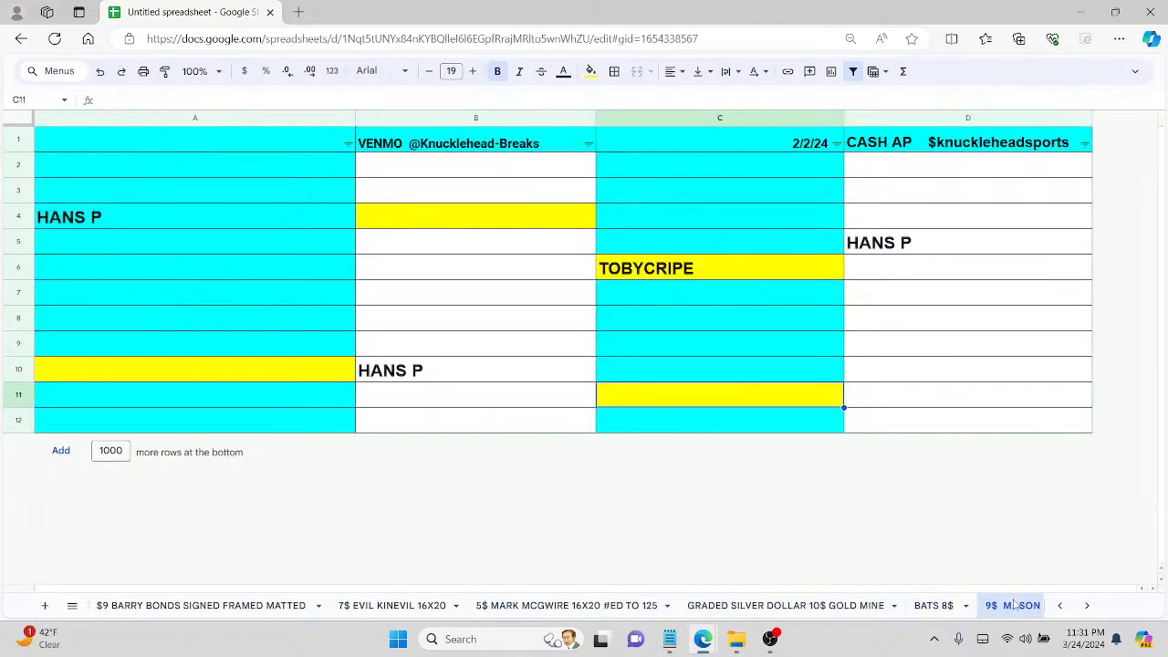
pyautogui.click(1087, 605)
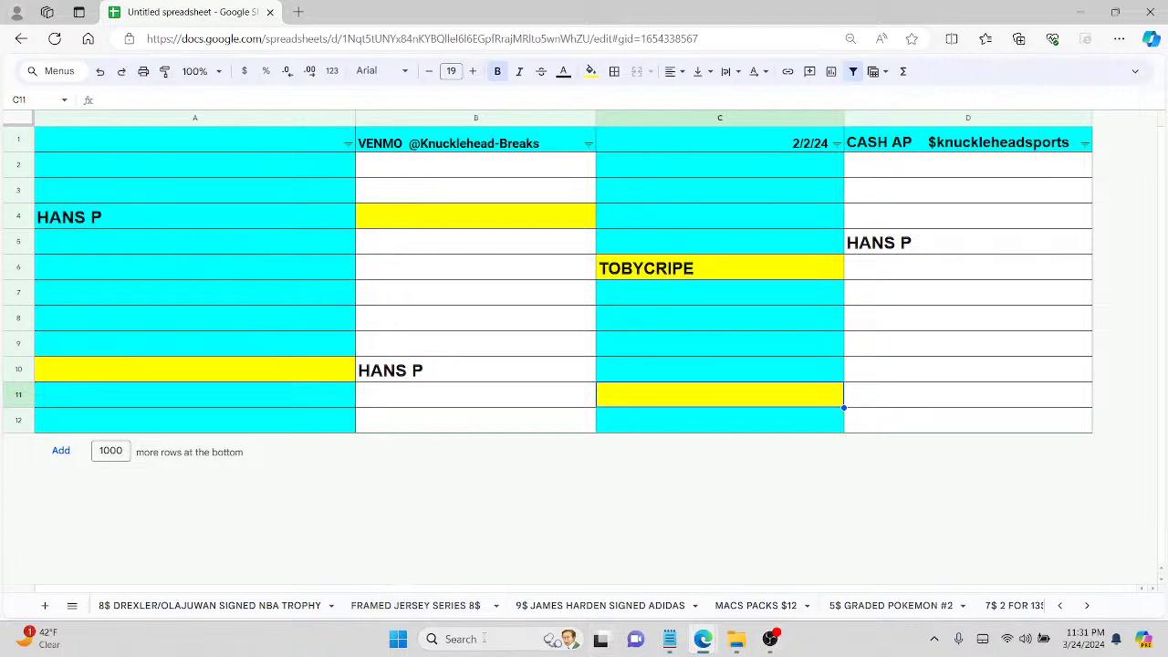
pyautogui.click(242, 606)
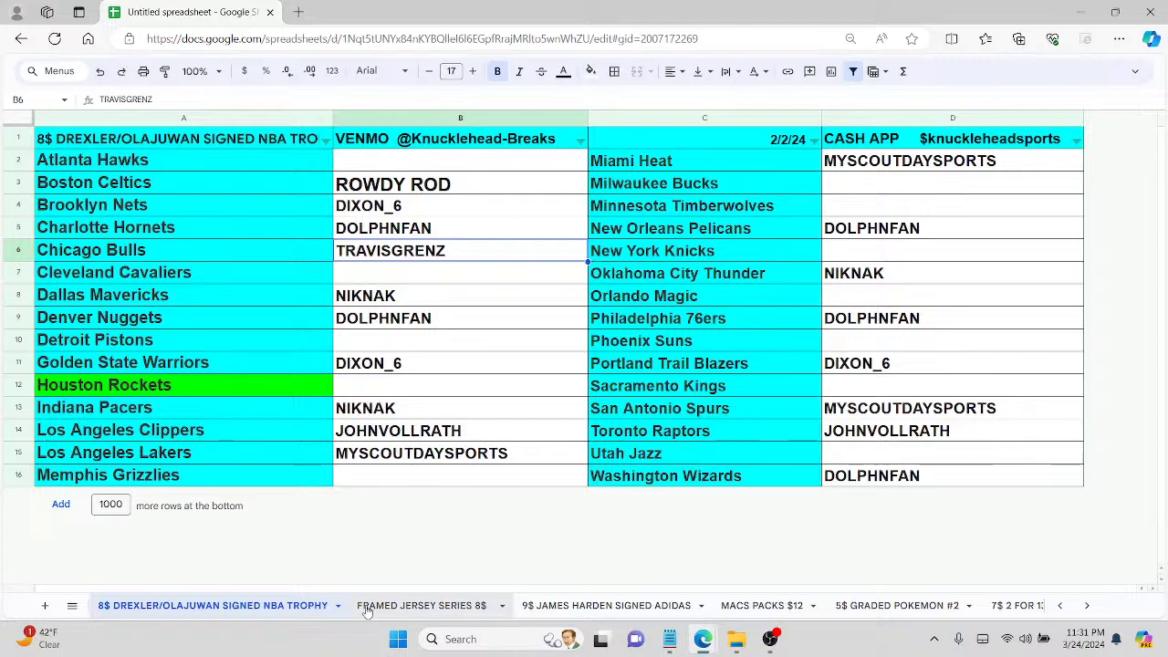
pyautogui.click(420, 606)
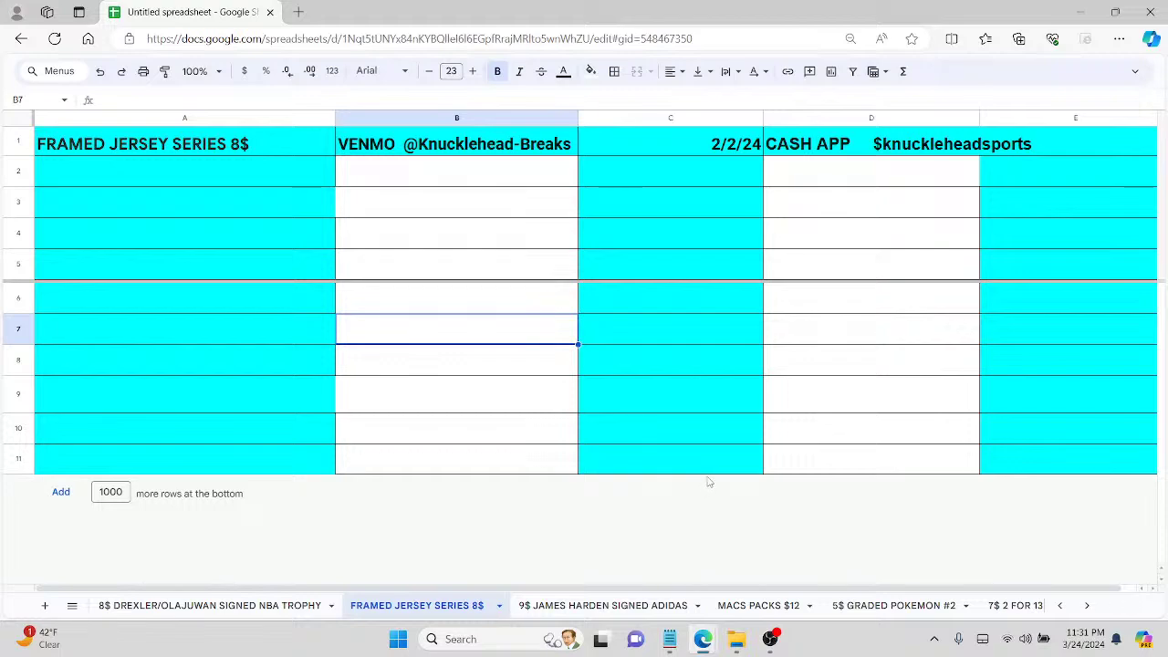
pyautogui.click(639, 605)
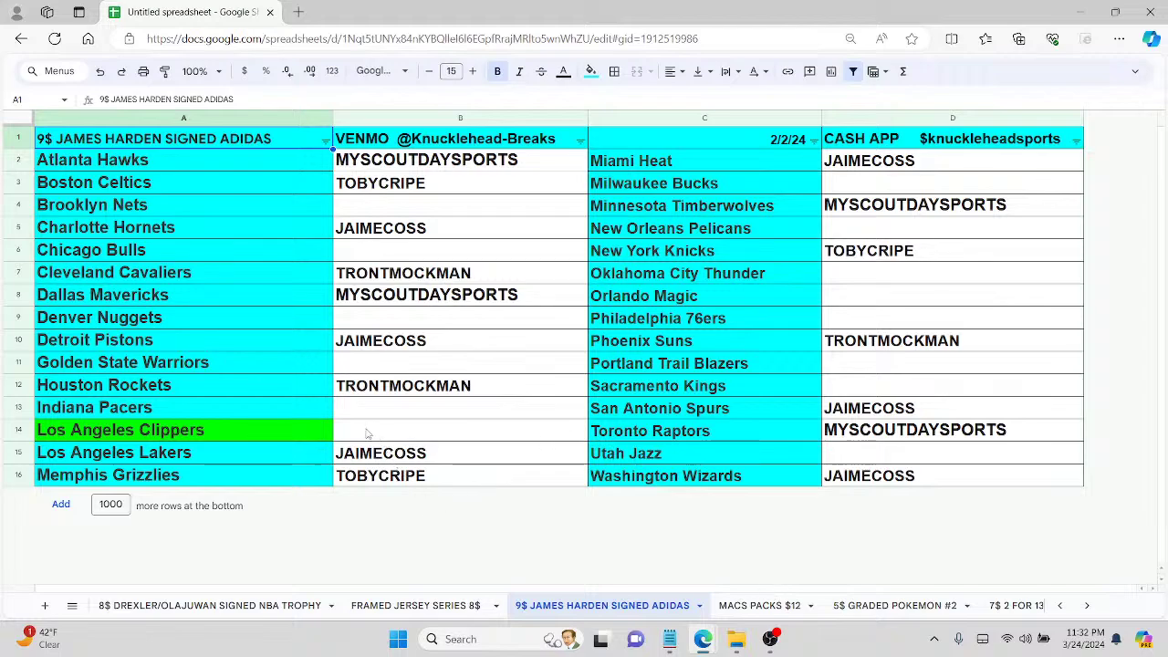
pyautogui.click(761, 605)
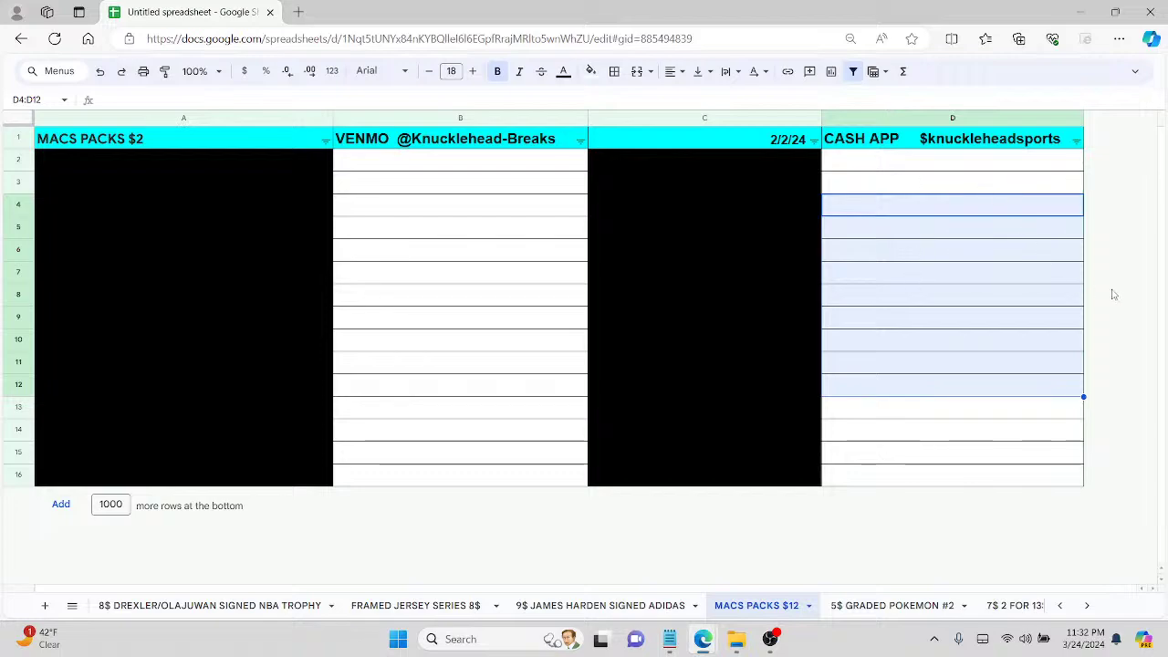
pyautogui.click(892, 605)
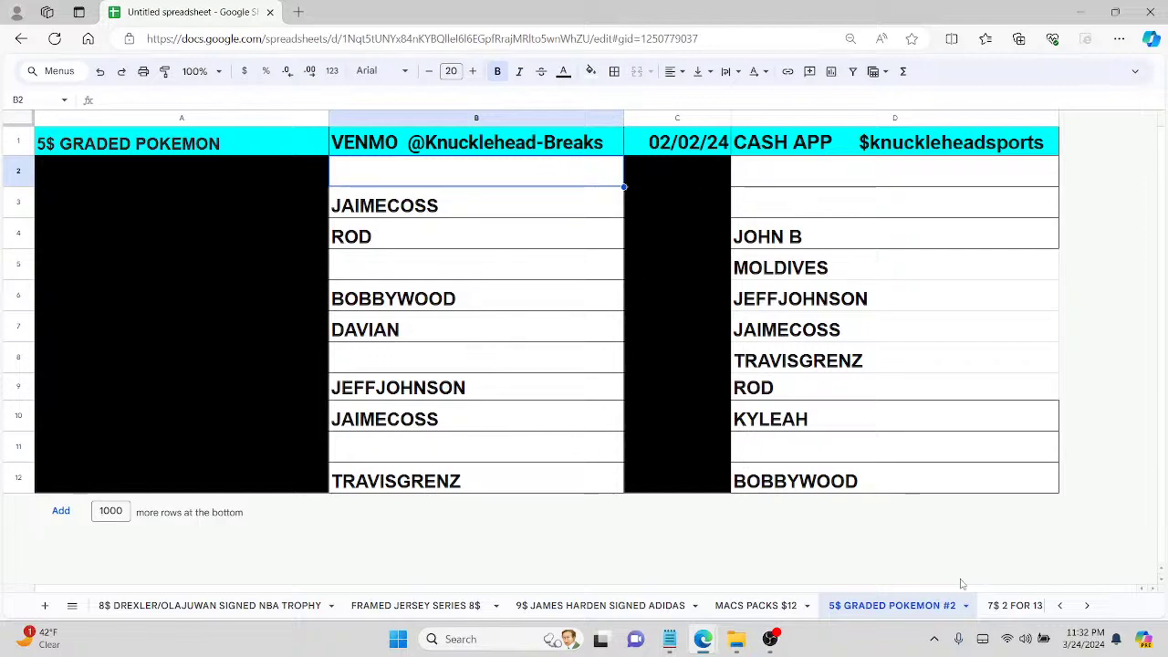
# Check borders on the 5$ GRADED POKEMON #2 names in B2:D12, then go to the JRS sheet
pyautogui.moveTo(562, 187); pyautogui.dragTo(1007, 529)
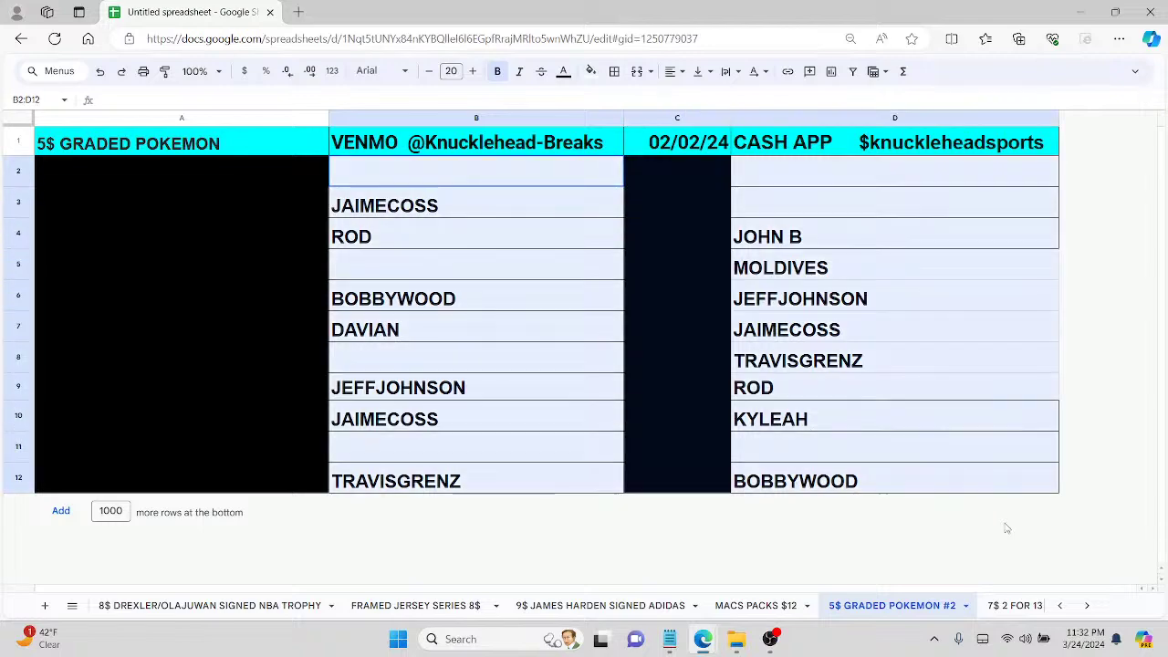
pyautogui.click(614, 72)
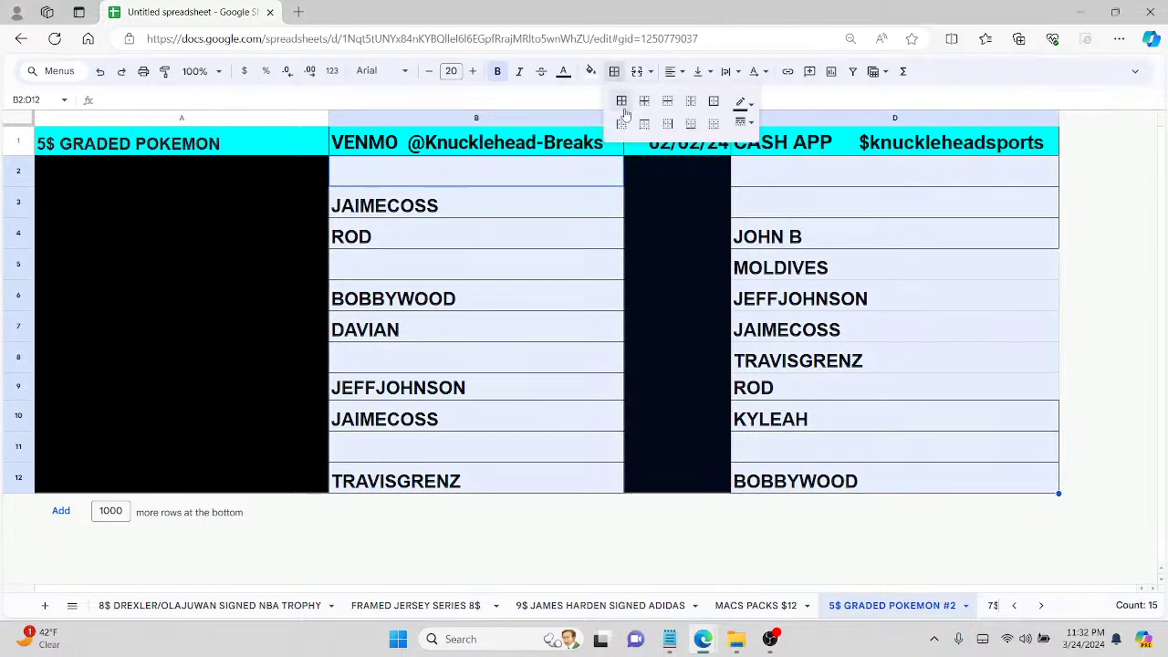
pyautogui.click(995, 606)
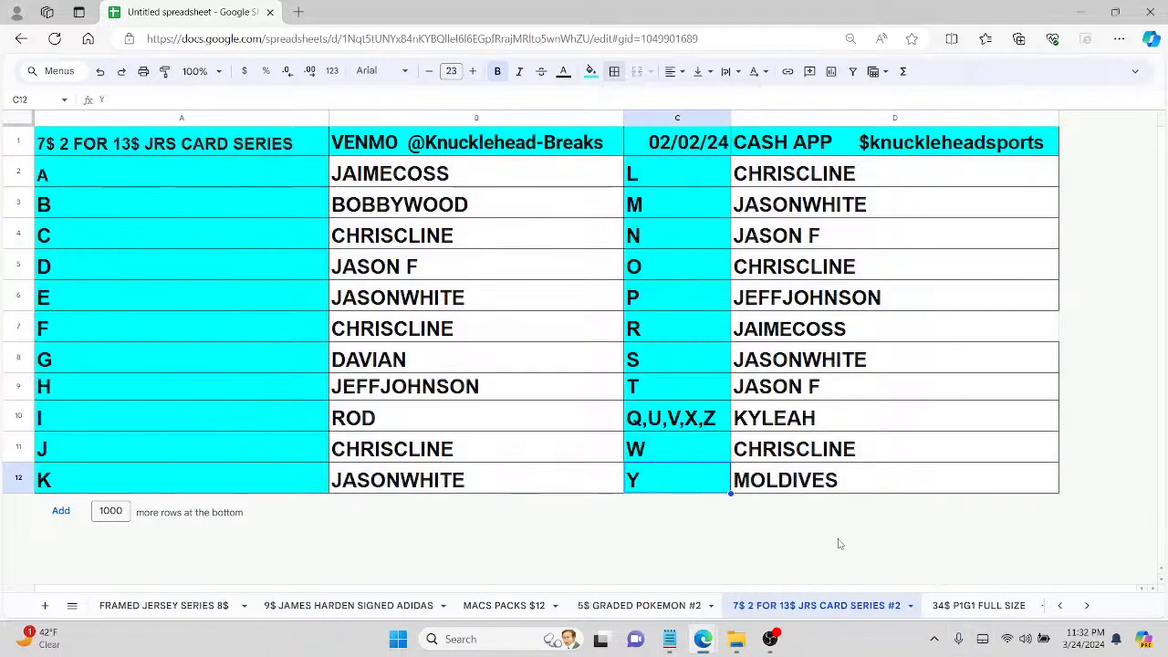
# Check the border options for B2:D12 on the 10$ MULTI SPORT JERSEY 7/22 sheet
pyautogui.click(971, 605)
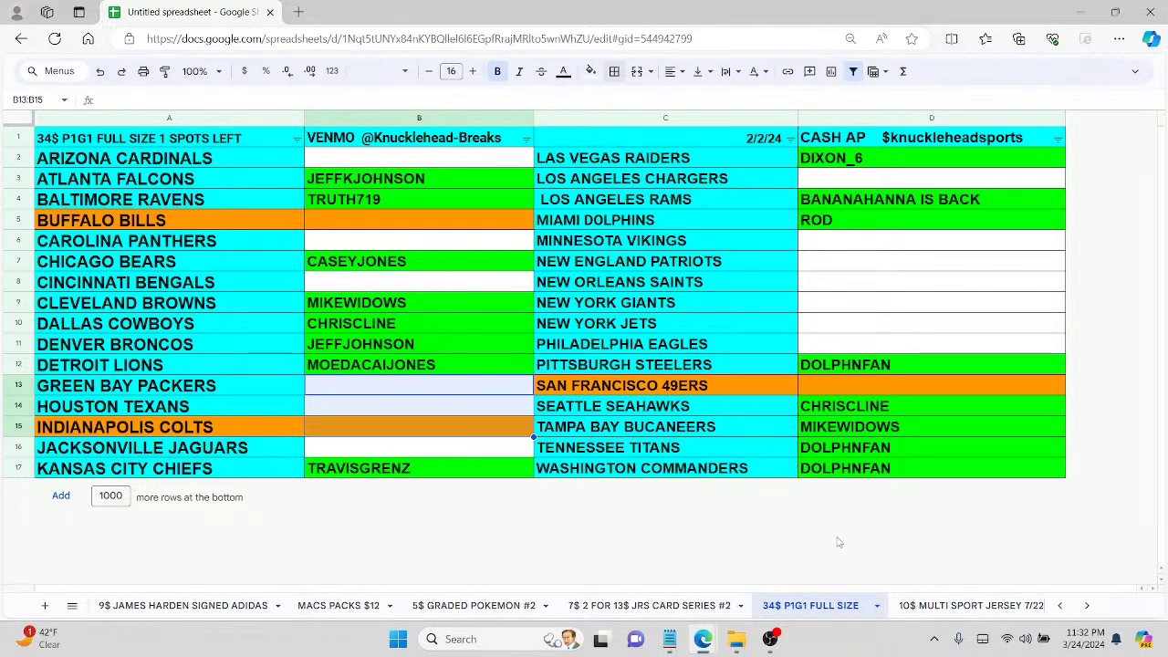
pyautogui.click(935, 606)
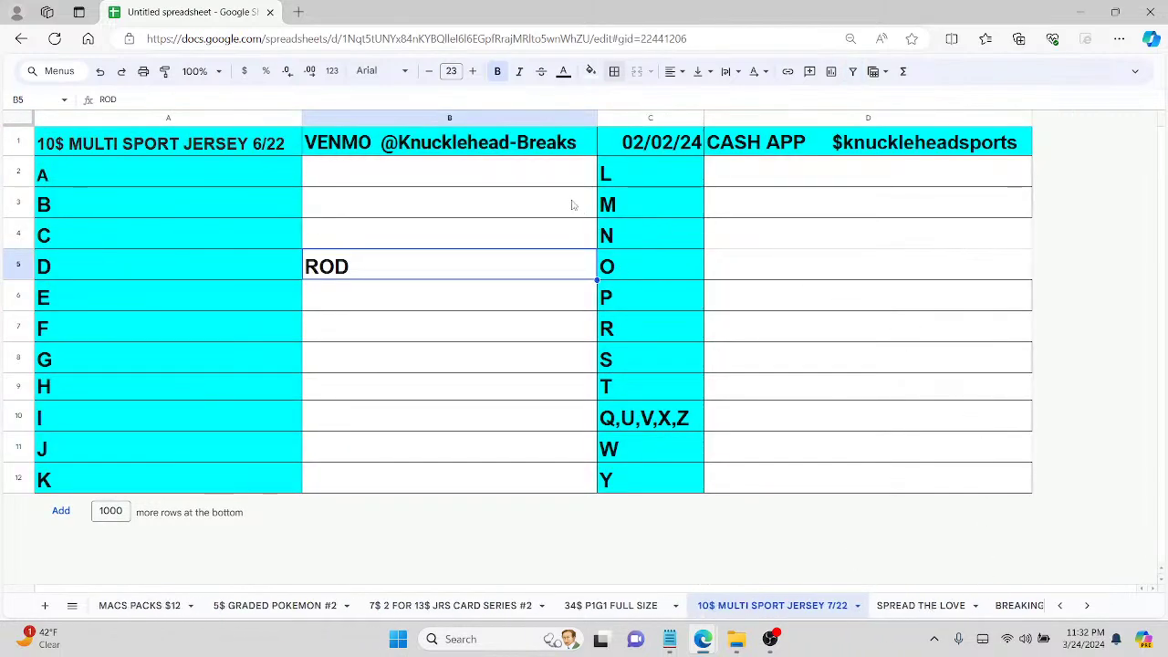
pyautogui.moveTo(557, 179); pyautogui.dragTo(1030, 491)
pyautogui.click(614, 71)
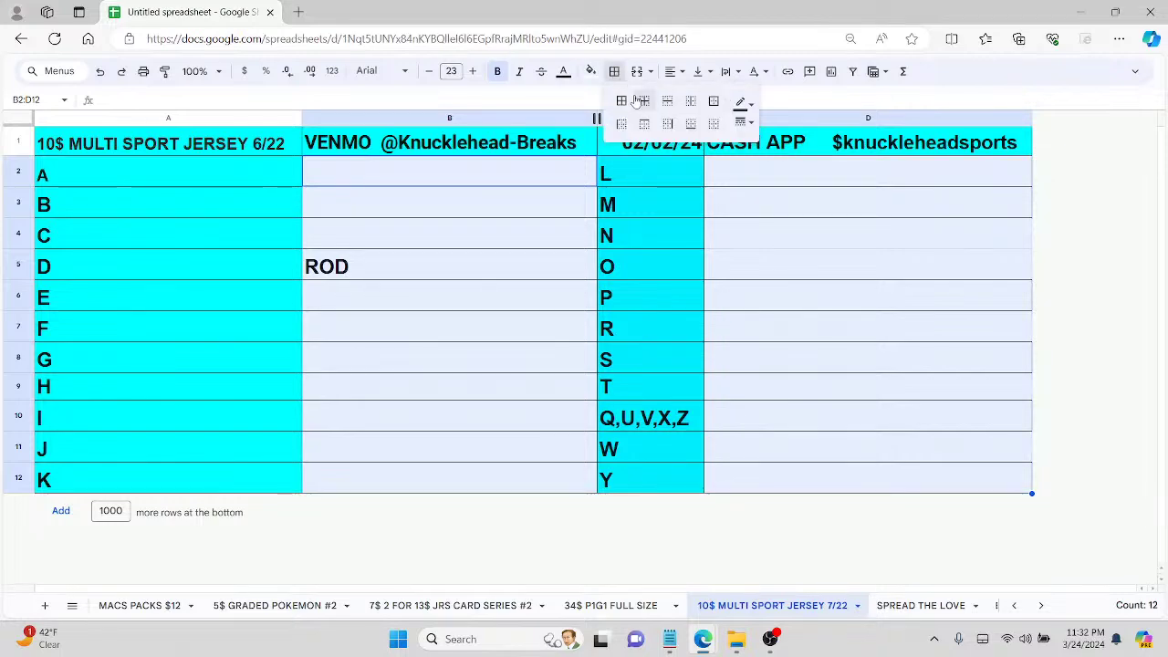
# Copy the JRS sheet's B2:B12 buyer names and launch the RANDOM.ORG List Randomizer
pyautogui.click(447, 610)
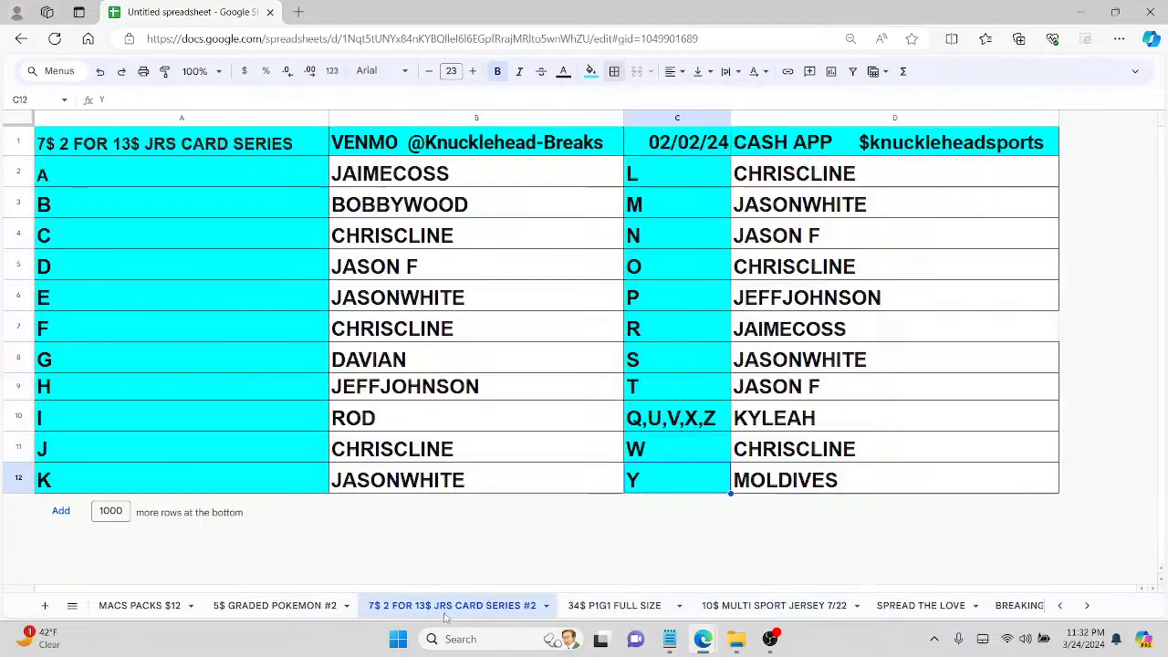
pyautogui.moveTo(454, 183); pyautogui.dragTo(470, 480)
pyautogui.hotkey('ctrl', 'c')
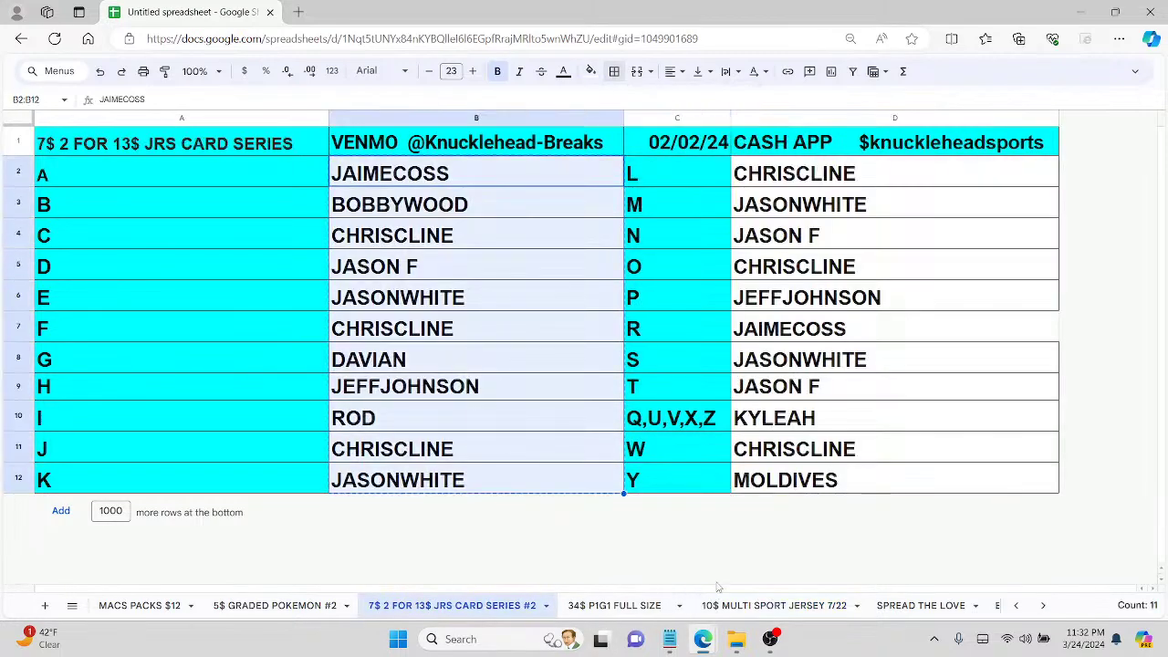
pyautogui.click(737, 639)
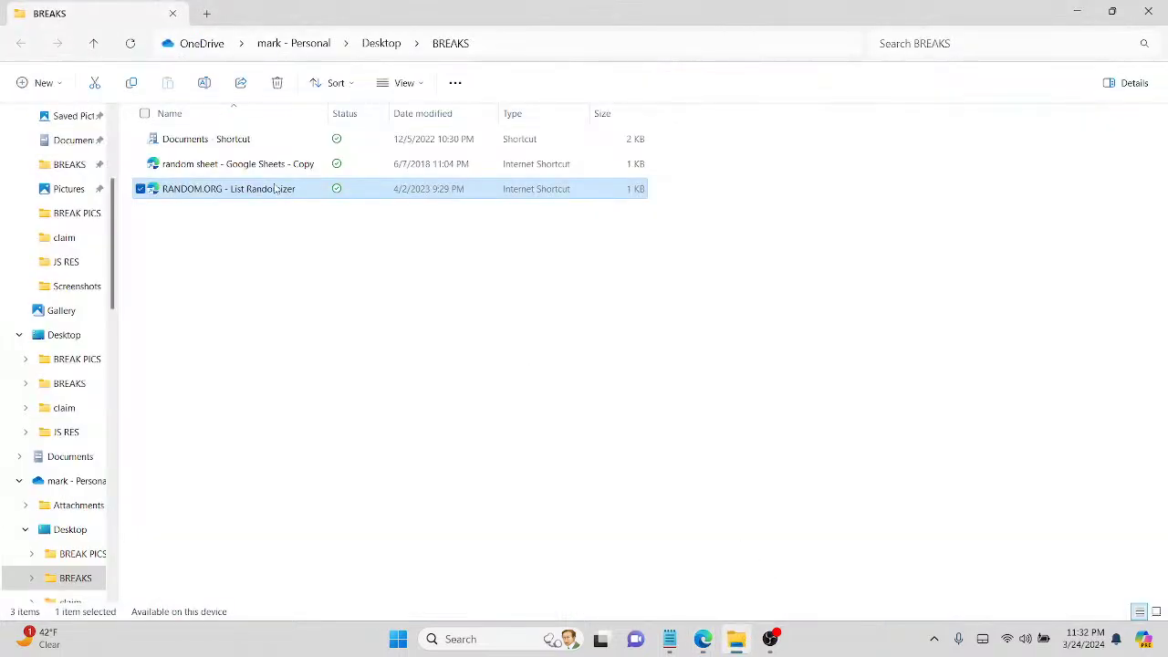
pyautogui.doubleClick(275, 189)
# Paste the column B and column D buyer names into the RANDOM.ORG list box
pyautogui.click(375, 402)
pyautogui.hotkey('ctrl', 'v')
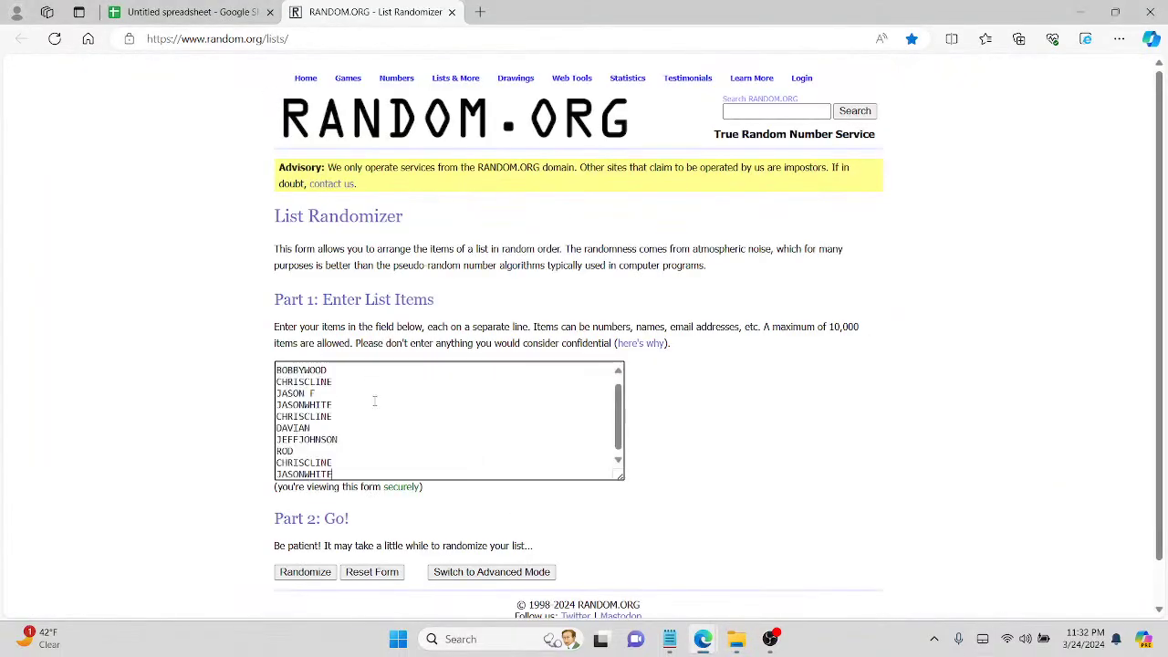
pyautogui.click(183, 12)
pyautogui.click(936, 196)
pyautogui.hotkey('ctrl', 'shift', 'Down')
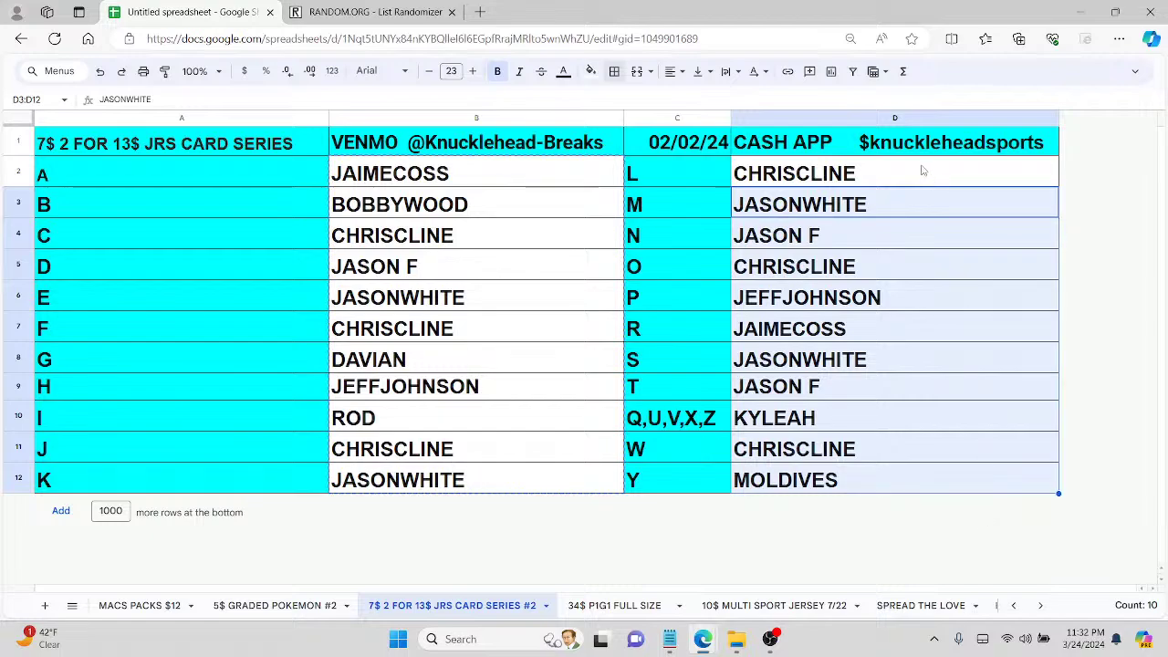
pyautogui.click(922, 170)
pyautogui.hotkey('ctrl', 'shift', 'Down')
pyautogui.hotkey('ctrl', 'c')
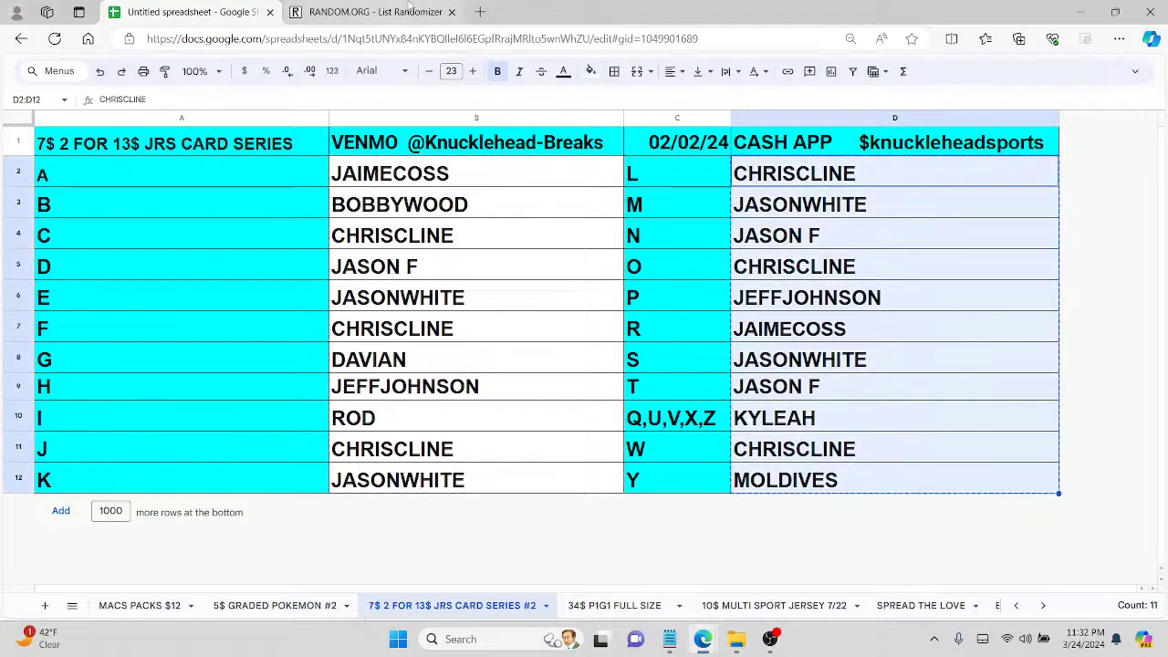
pyautogui.click(408, 7)
pyautogui.scroll(-2, 624, 409)
pyautogui.hotkey('ctrl', 'v')
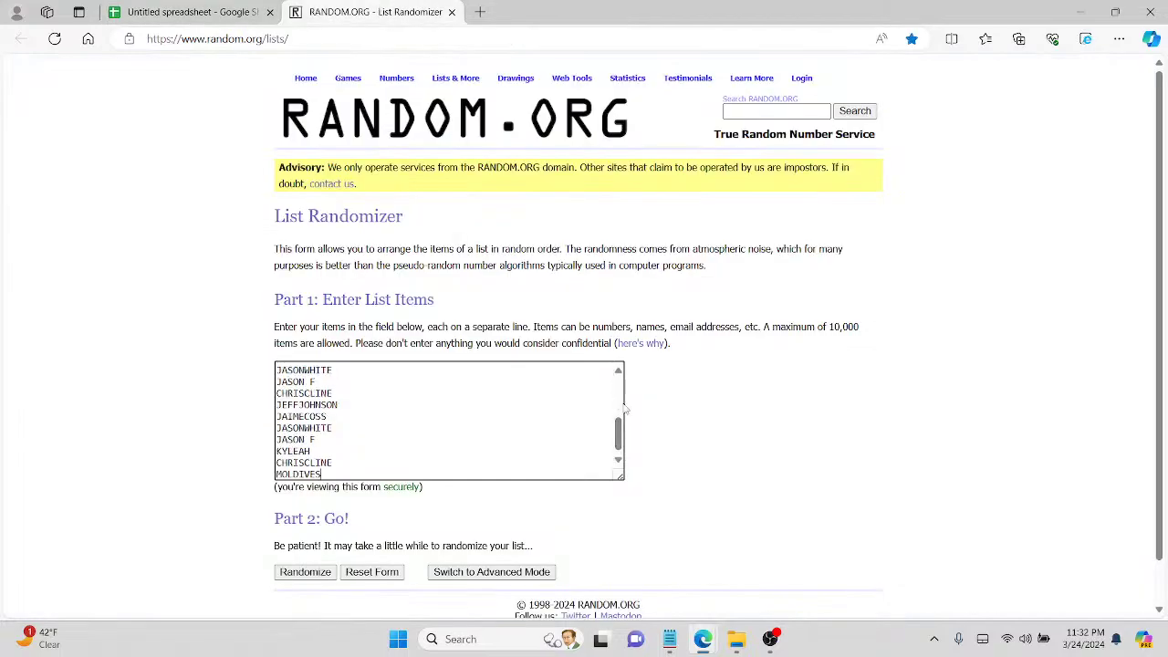
# Randomize the 22-name list seven times
pyautogui.click(304, 572)
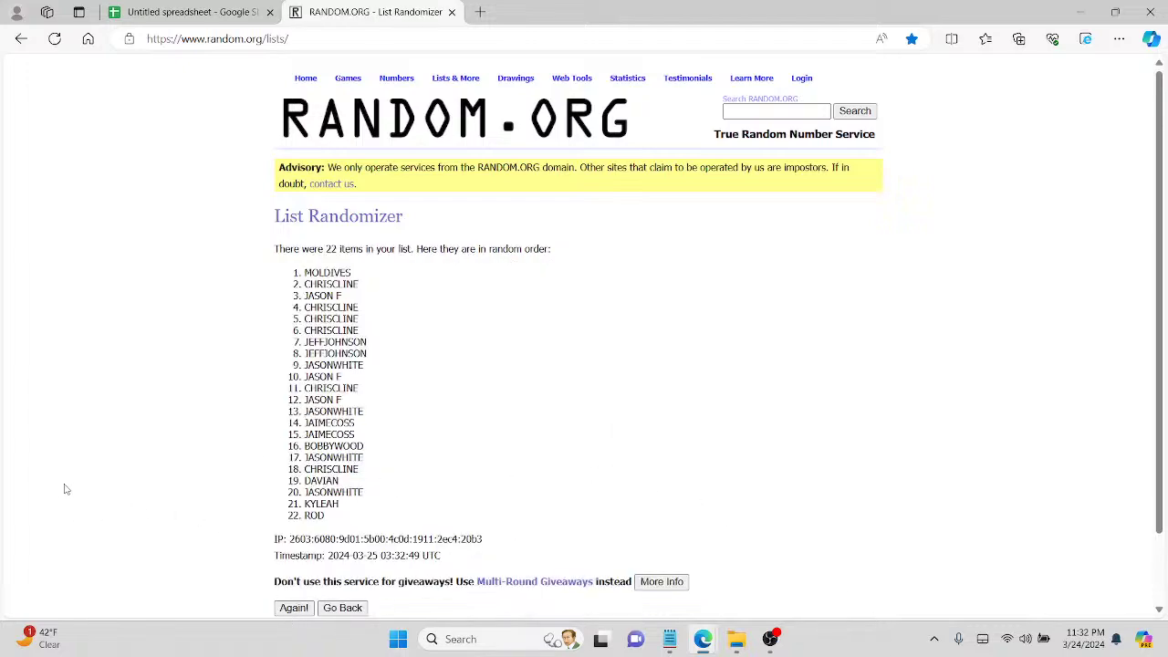
pyautogui.scroll(-1, 60, 505)
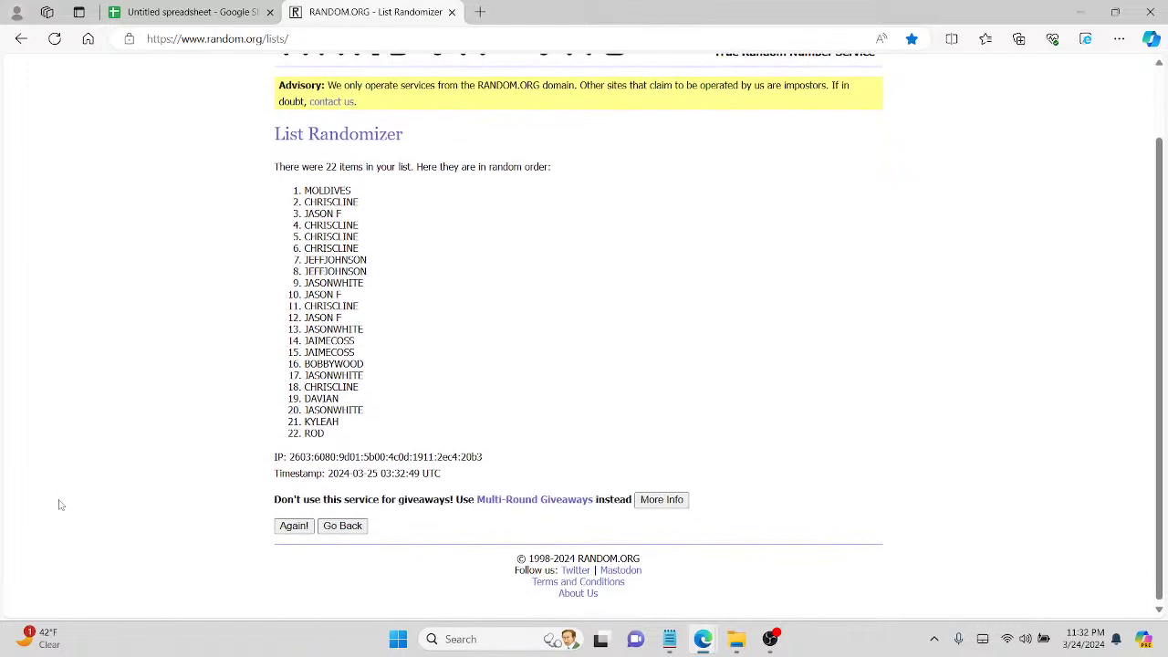
pyautogui.click(283, 531)
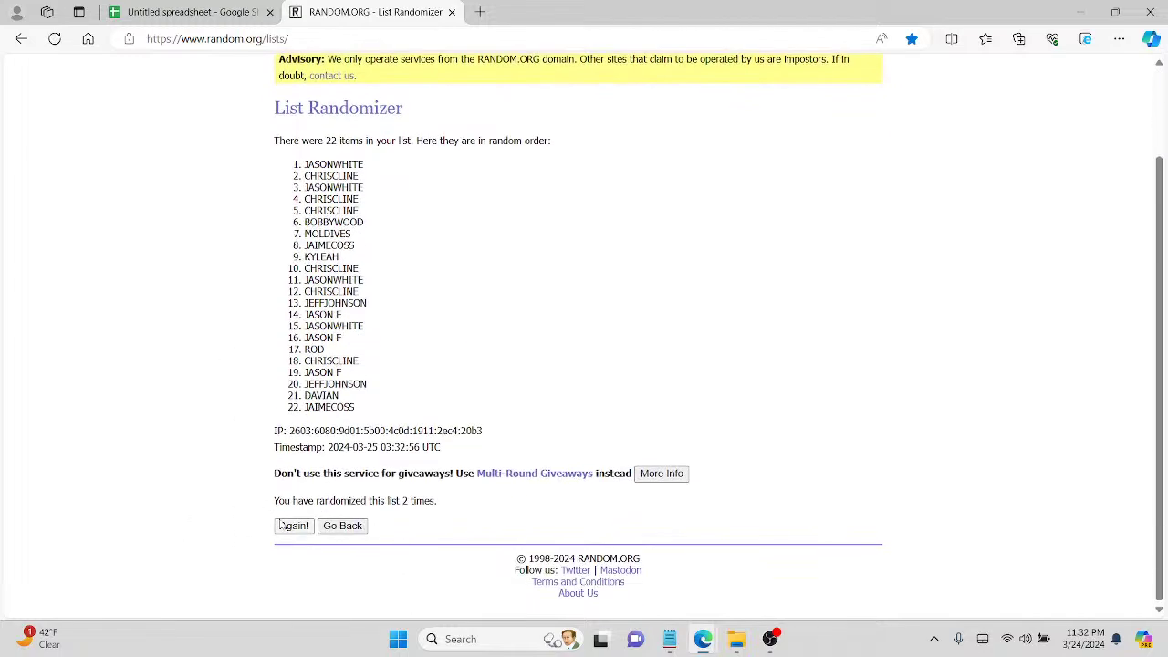
pyautogui.click(283, 526)
pyautogui.click(285, 530)
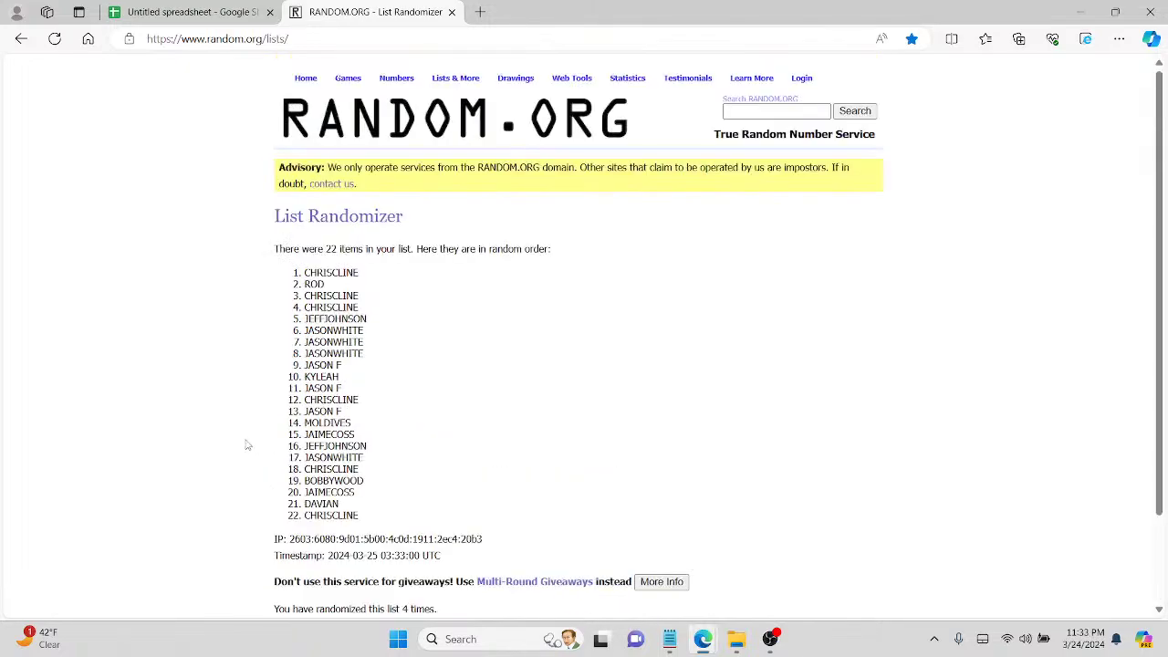
pyautogui.scroll(-2, 246, 444)
pyautogui.click(289, 526)
pyautogui.scroll(-2, 256, 410)
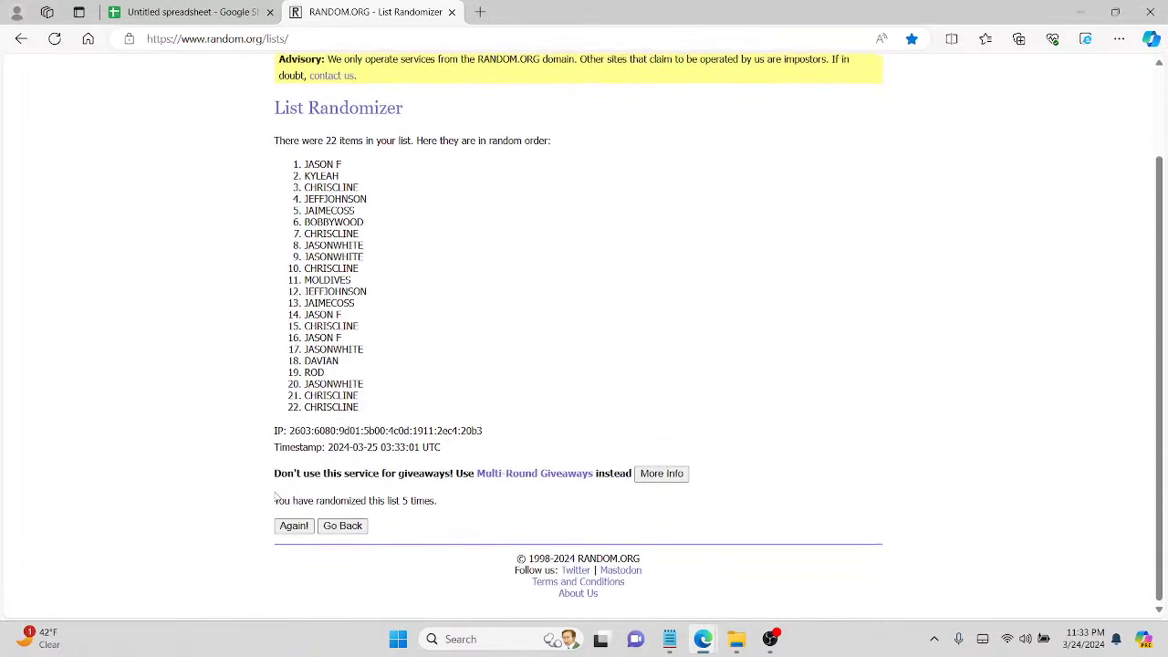
pyautogui.click(285, 527)
pyautogui.scroll(-2, 174, 274)
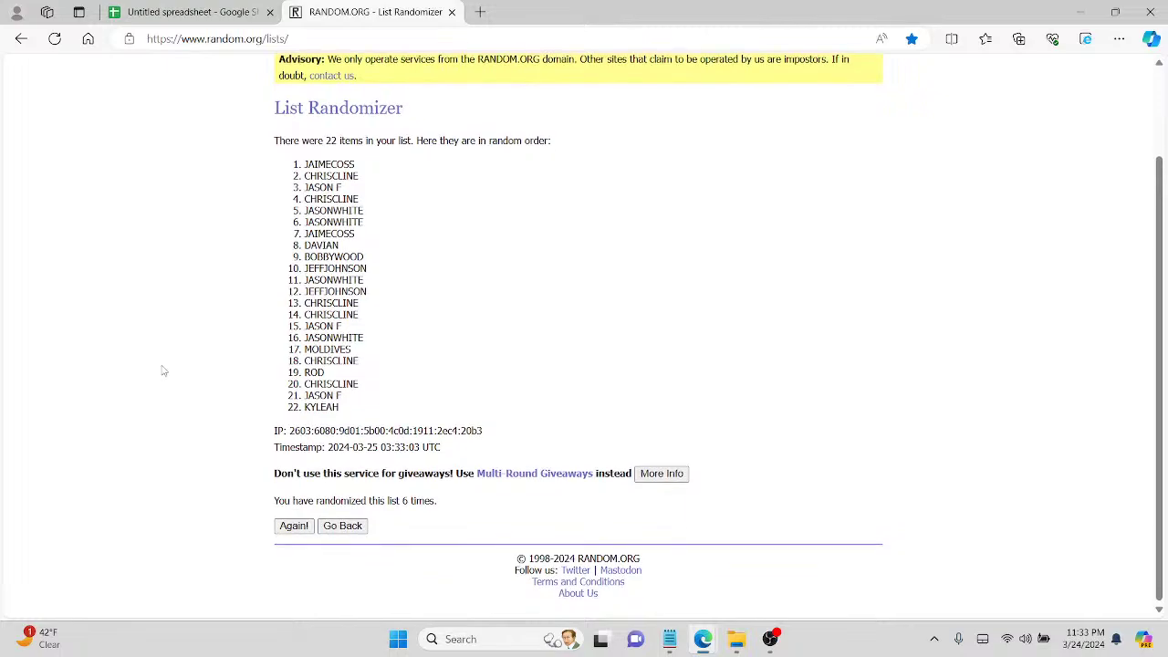
pyautogui.click(290, 527)
# Paste shuffled names 1–11 into column B and copy names 12–22
pyautogui.moveTo(296, 272); pyautogui.dragTo(544, 392)
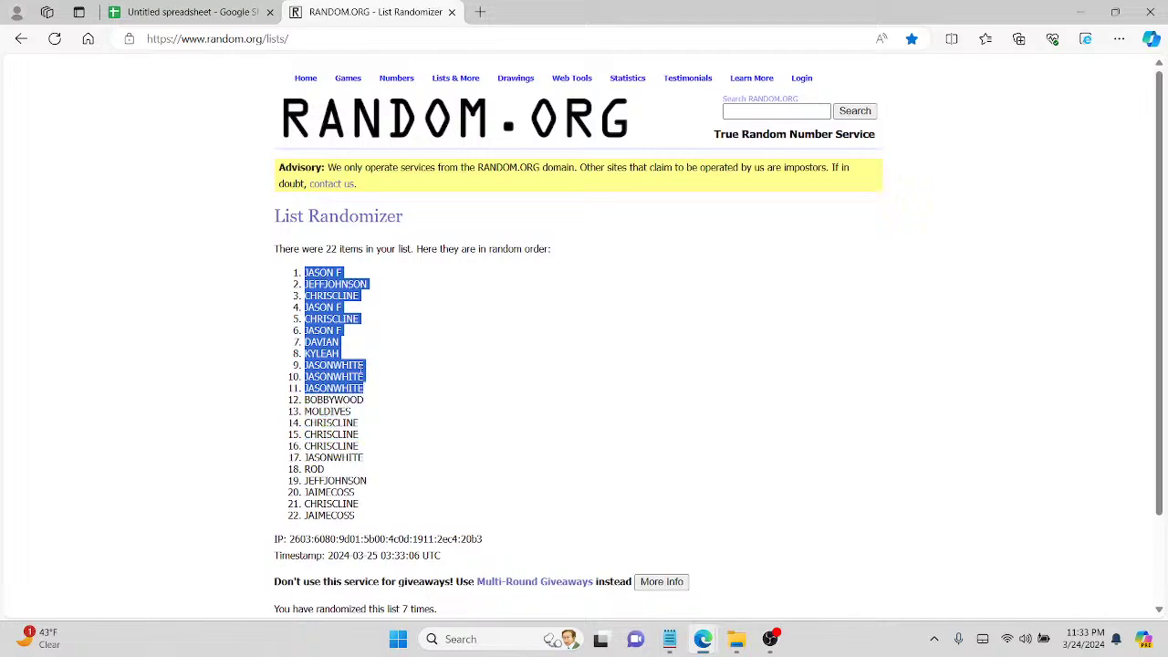
pyautogui.click(232, 7)
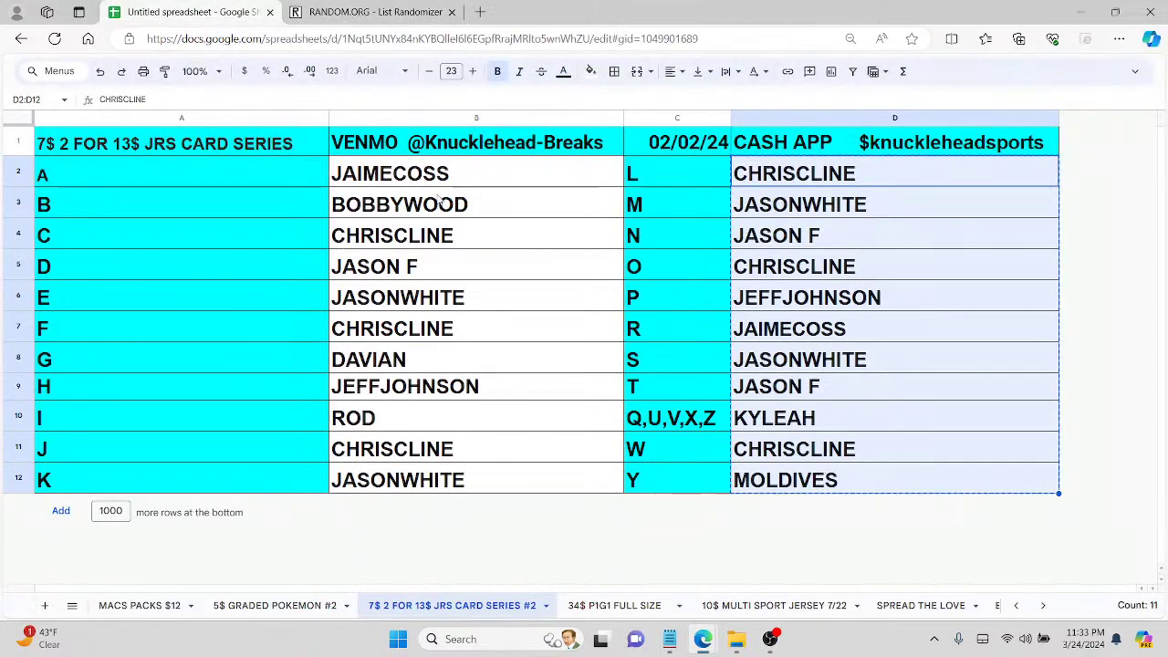
pyautogui.hotkey('ctrl', 'v')
pyautogui.click(380, 13)
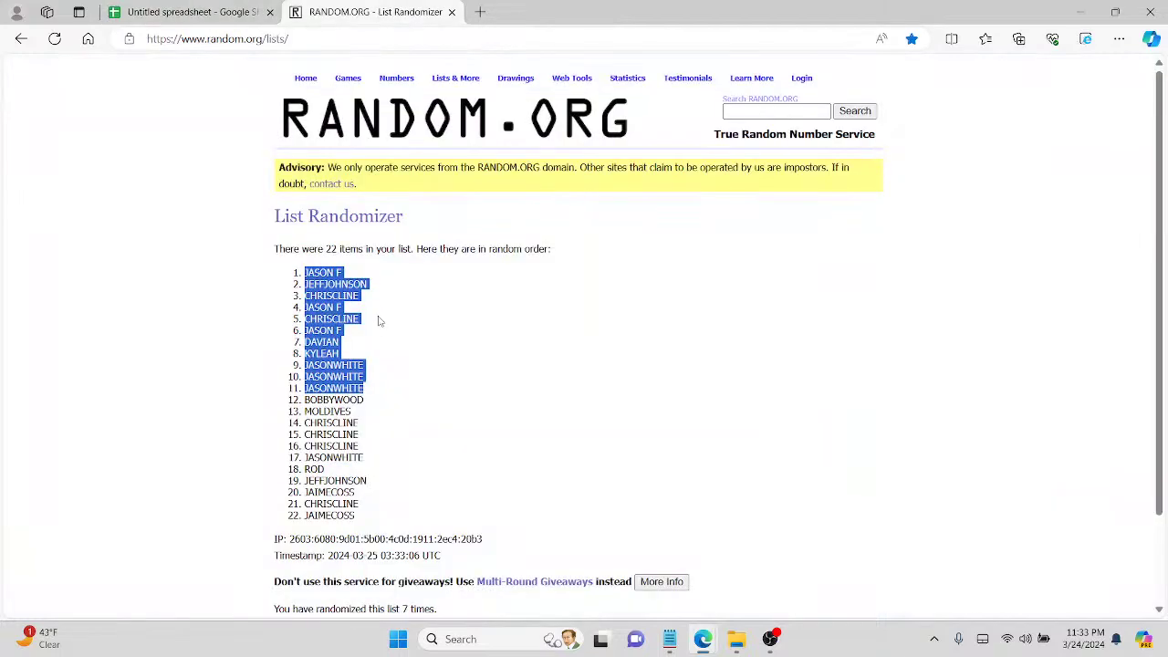
pyautogui.moveTo(313, 399); pyautogui.dragTo(446, 516)
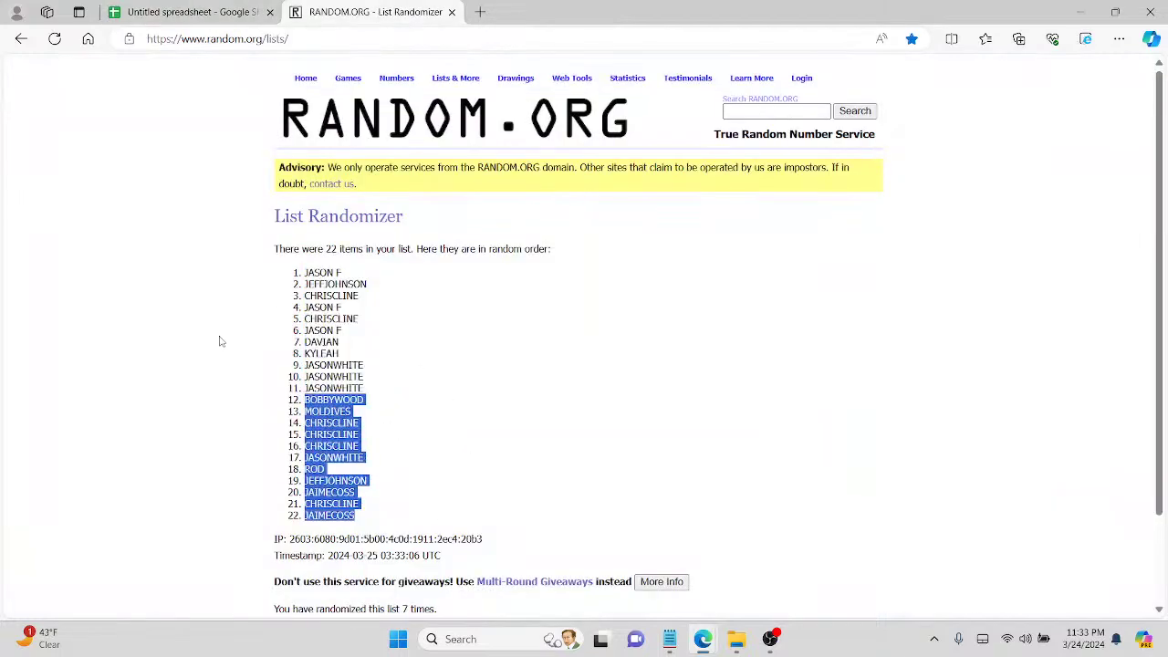
pyautogui.hotkey('ctrl', 'c')
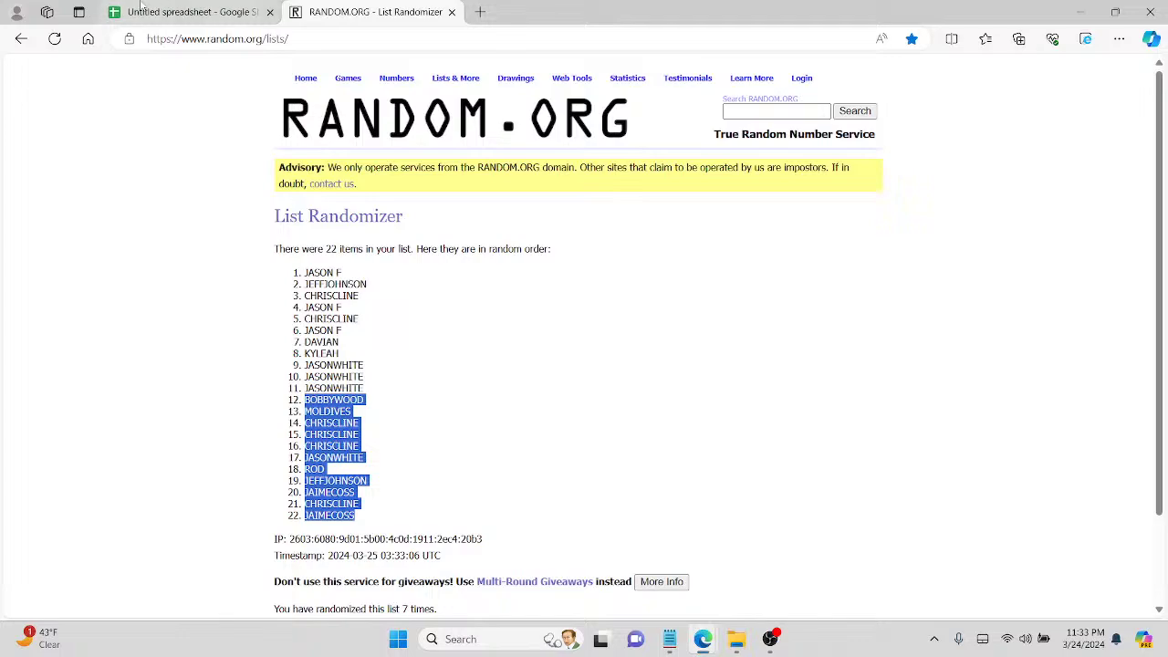
pyautogui.click(192, 11)
# Paste names 12–22 into D2:D12, then make B2:D12 bold, size 19, with all borders
pyautogui.moveTo(822, 179); pyautogui.dragTo(822, 485)
pyautogui.hotkey('ctrl', 'v')
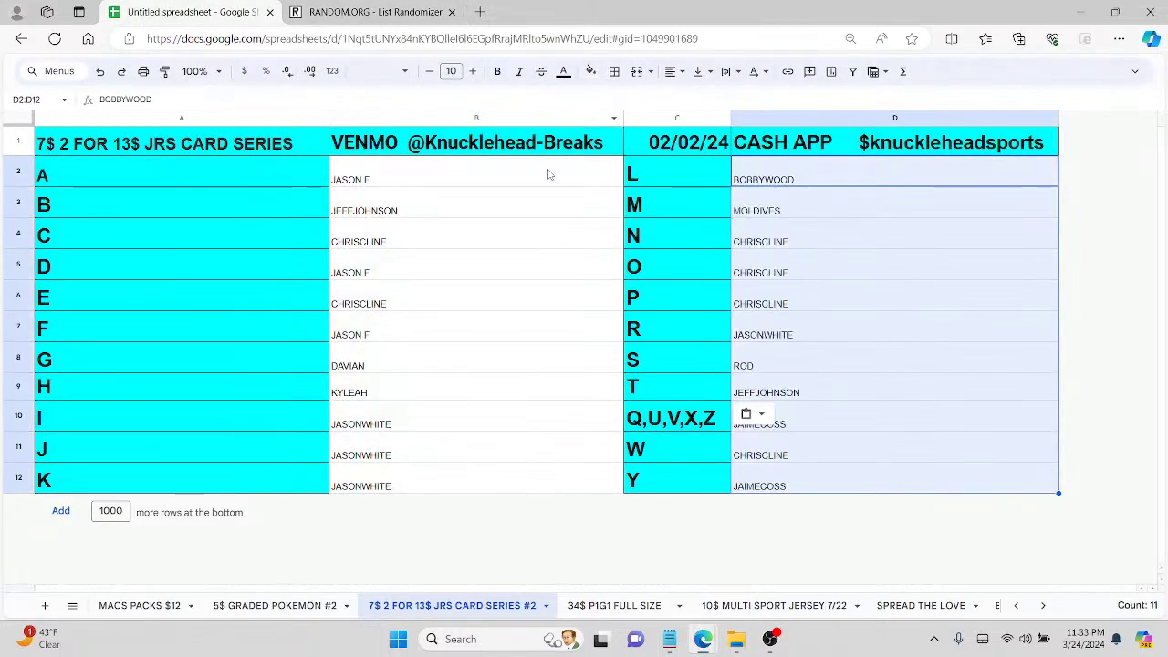
pyautogui.moveTo(548, 174); pyautogui.dragTo(950, 566)
pyautogui.doubleClick(473, 72)
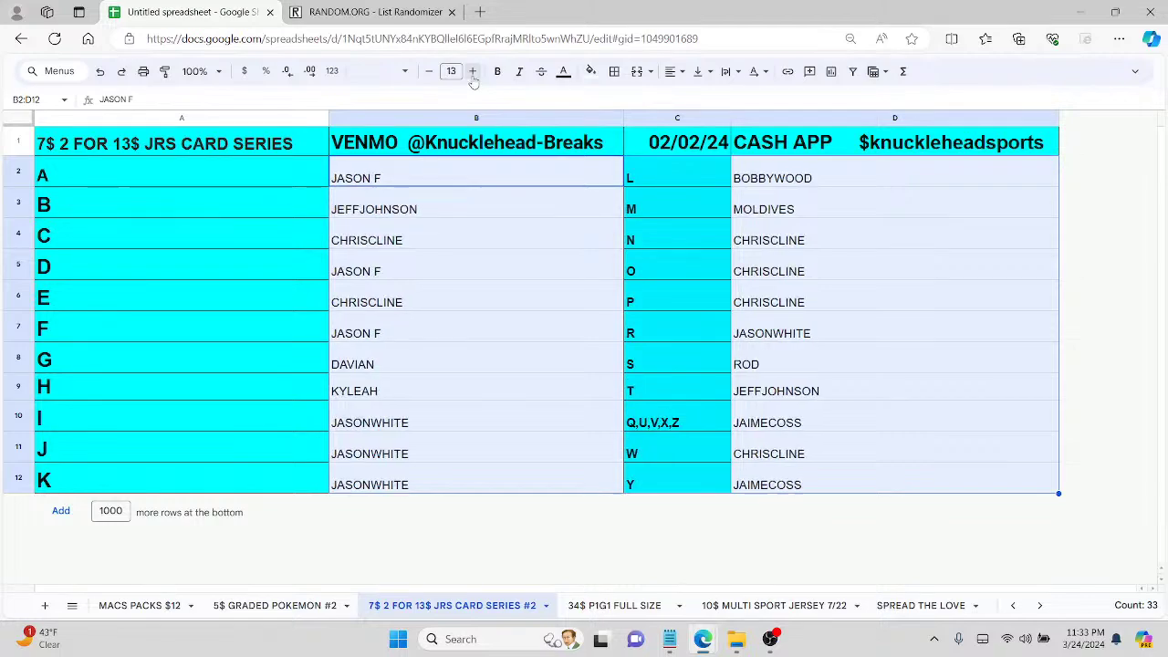
pyautogui.doubleClick(472, 72)
pyautogui.doubleClick(473, 71)
pyautogui.doubleClick(473, 72)
pyautogui.click(473, 71)
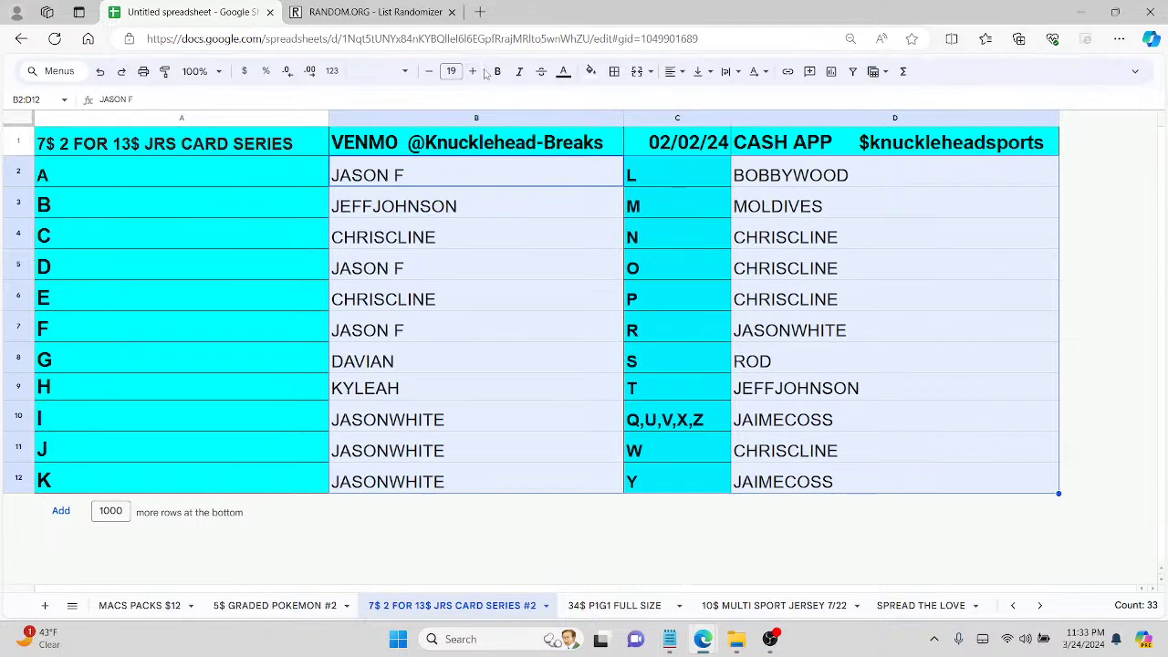
pyautogui.click(497, 71)
pyautogui.click(614, 71)
pyautogui.click(622, 101)
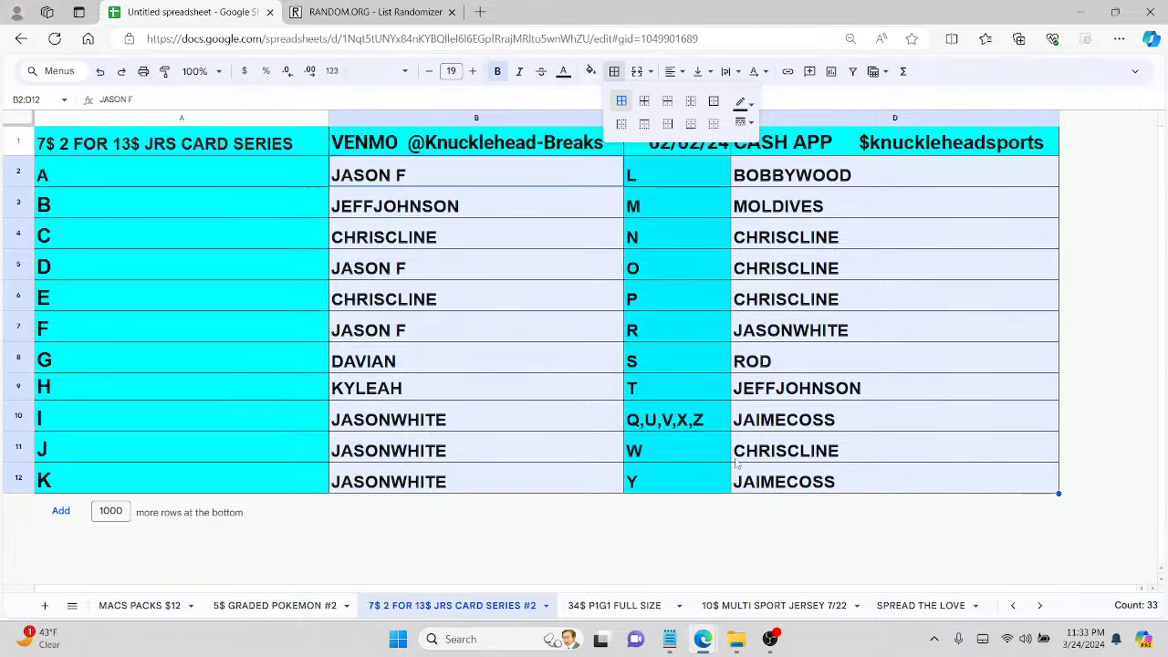
pyautogui.click(553, 411)
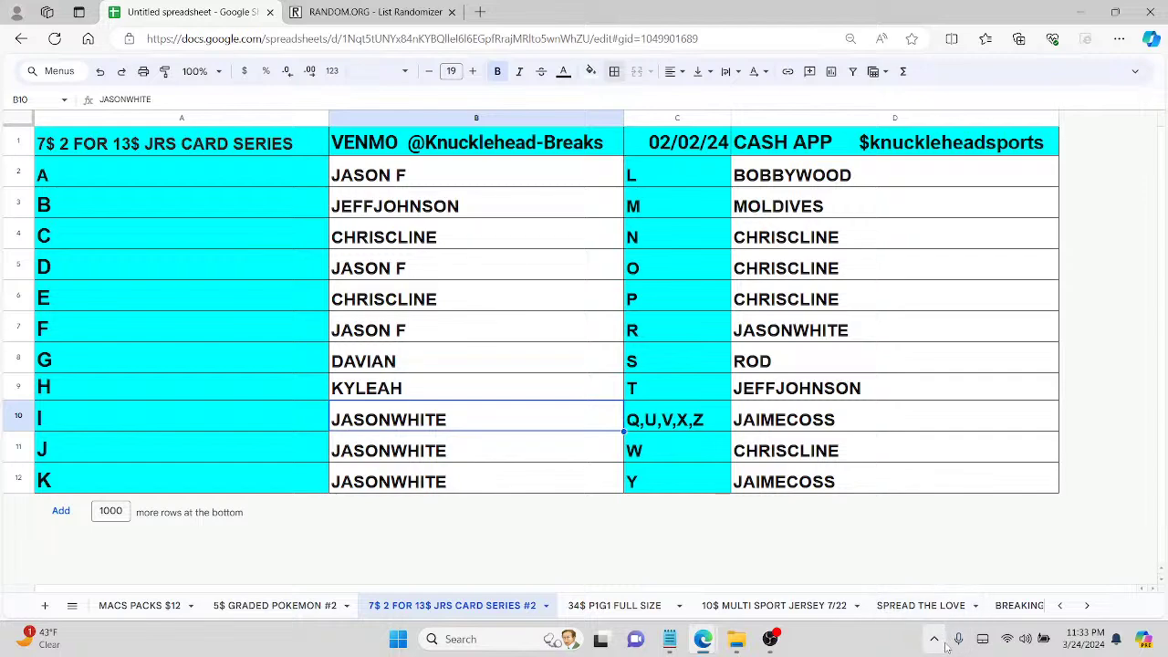
# On the 5$ GRADED POKEMON #2 sheet, enter KYLEAH in B5 and DAVIAN in D3
pyautogui.click(285, 605)
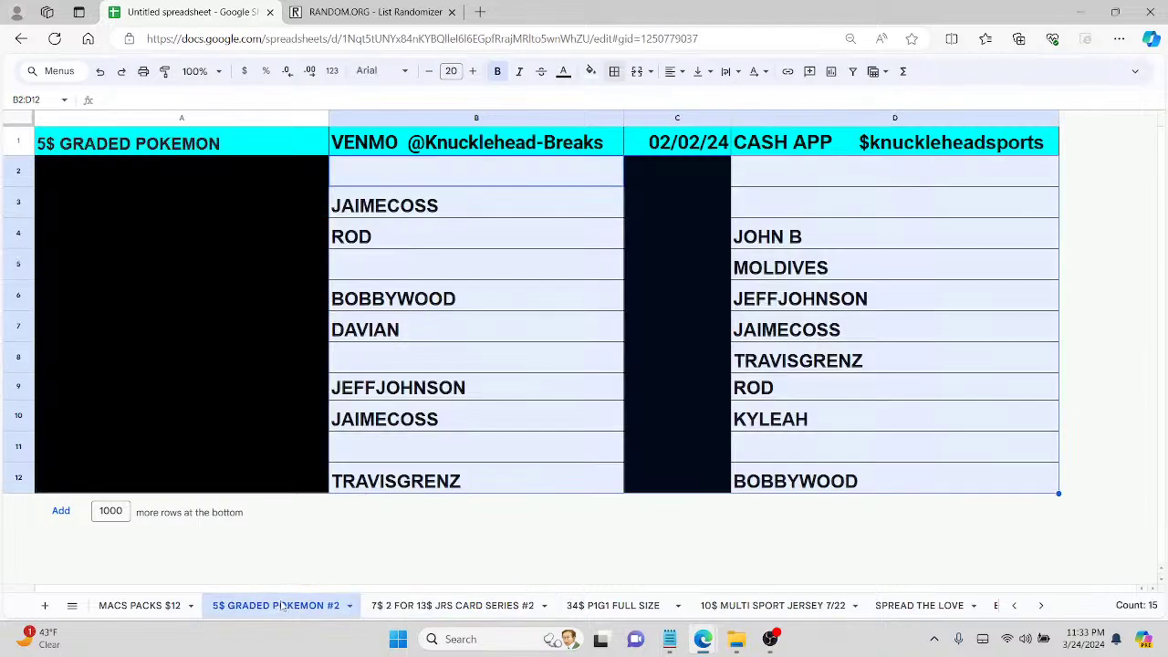
pyautogui.click(374, 352)
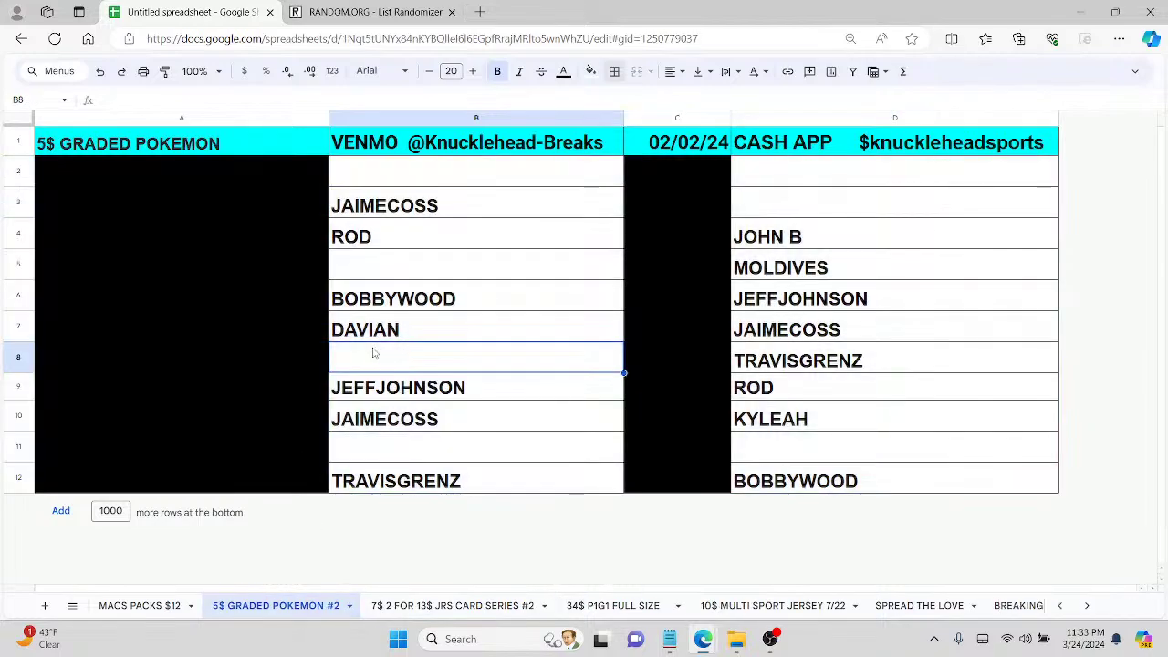
pyautogui.click(356, 262)
pyautogui.write('KY')
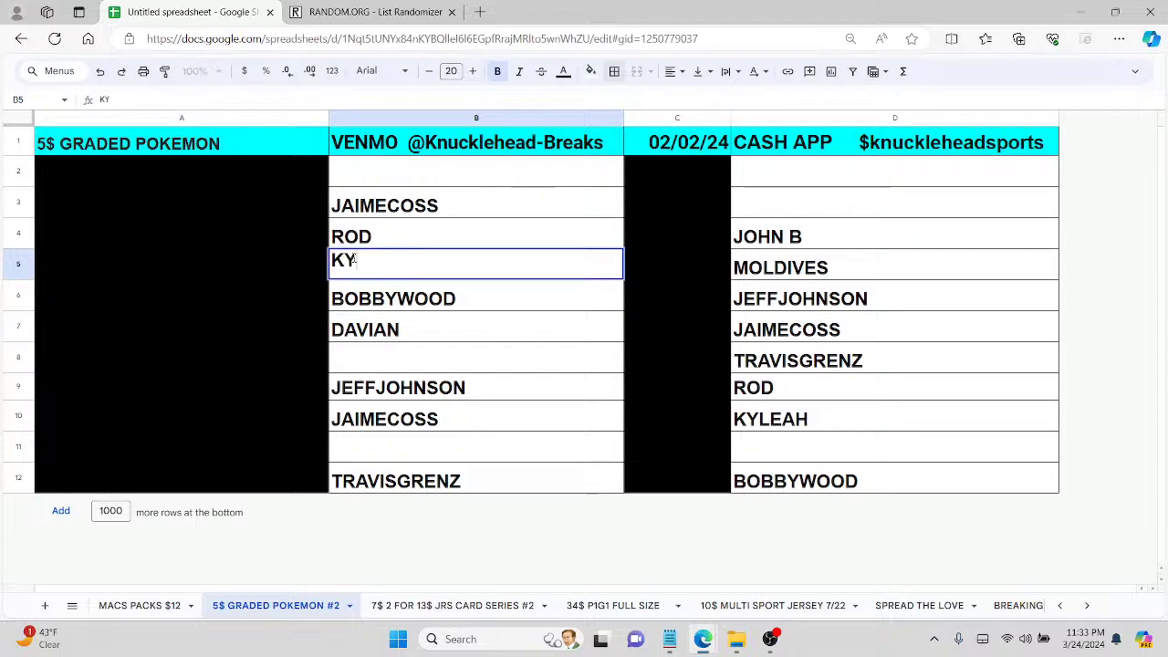
pyautogui.write('LEAH')
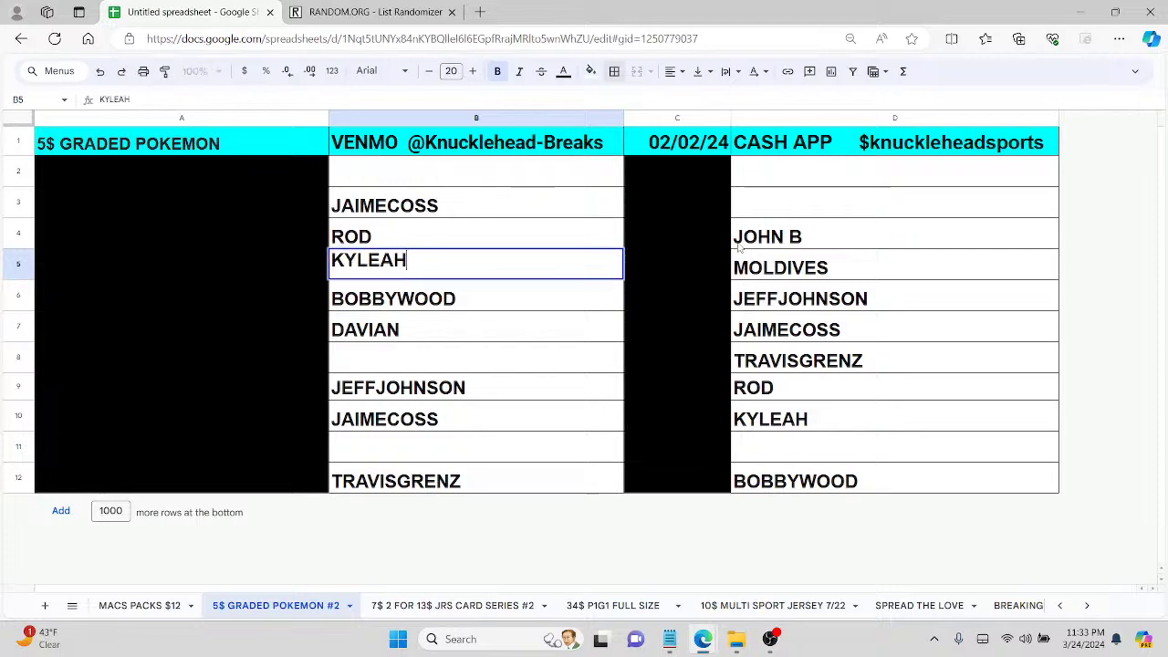
pyautogui.click(789, 209)
pyautogui.write('DAVIAN')
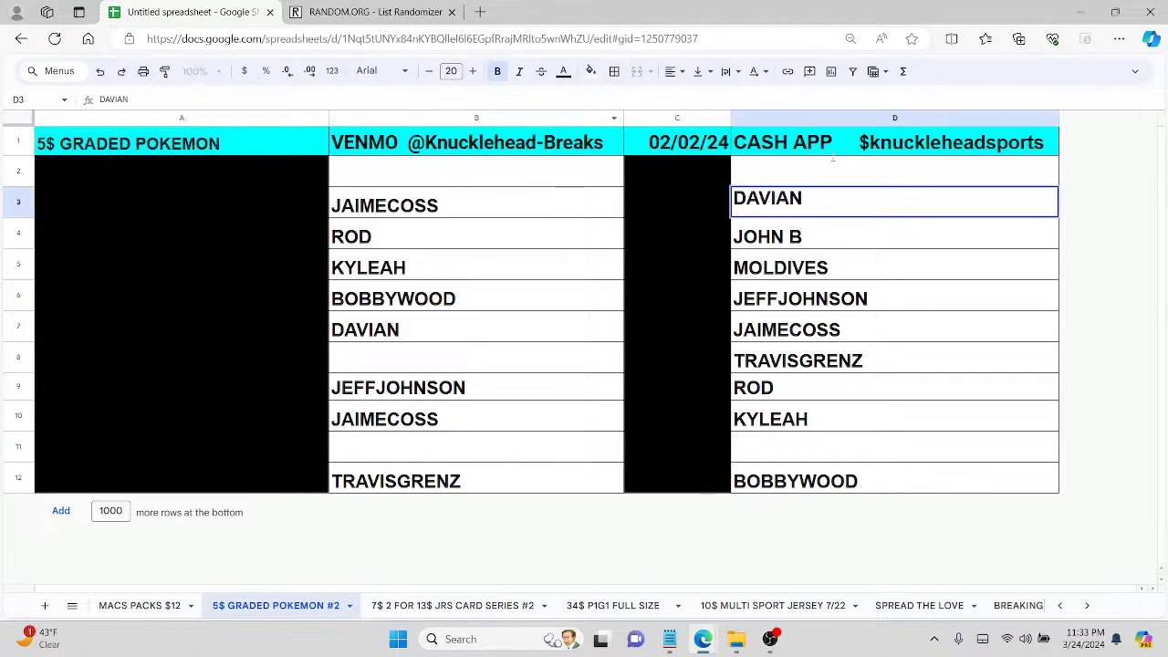
# Check borders on the B2:D12 name block, then return to the JRS sheet
pyautogui.moveTo(516, 187); pyautogui.dragTo(913, 484)
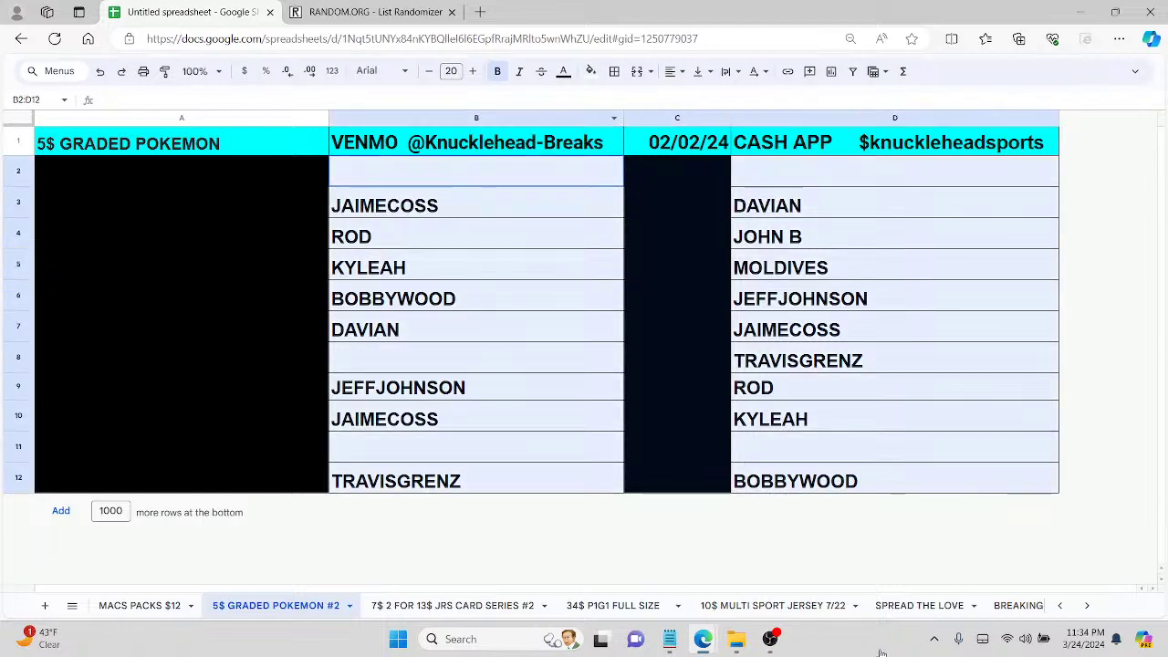
pyautogui.click(614, 71)
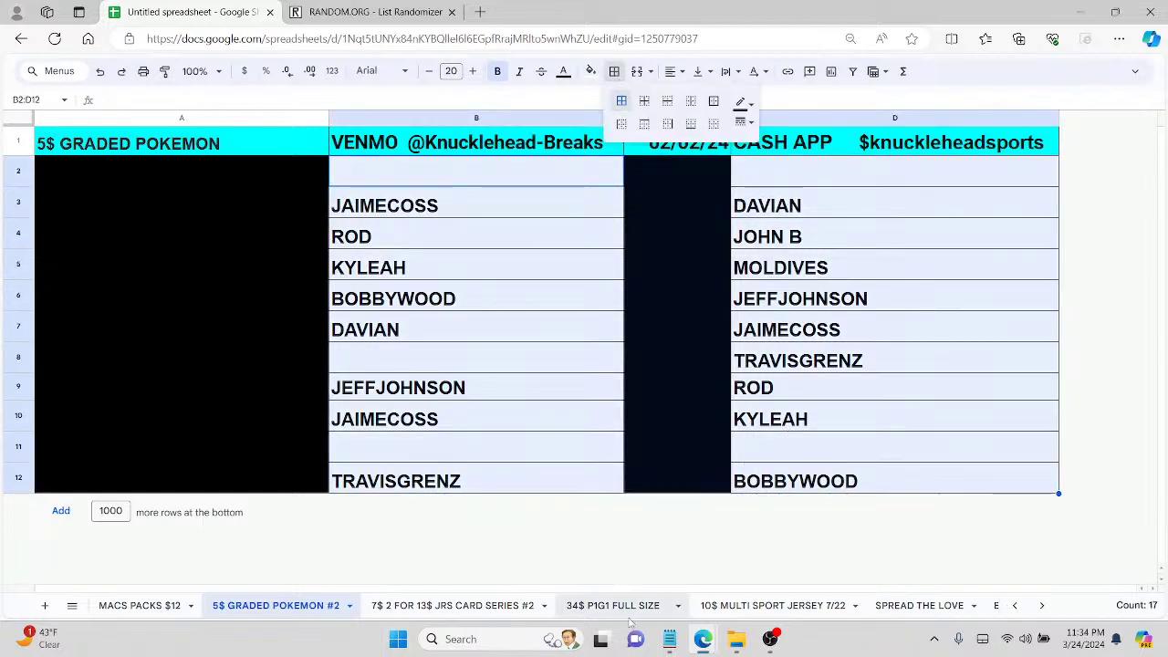
pyautogui.click(446, 606)
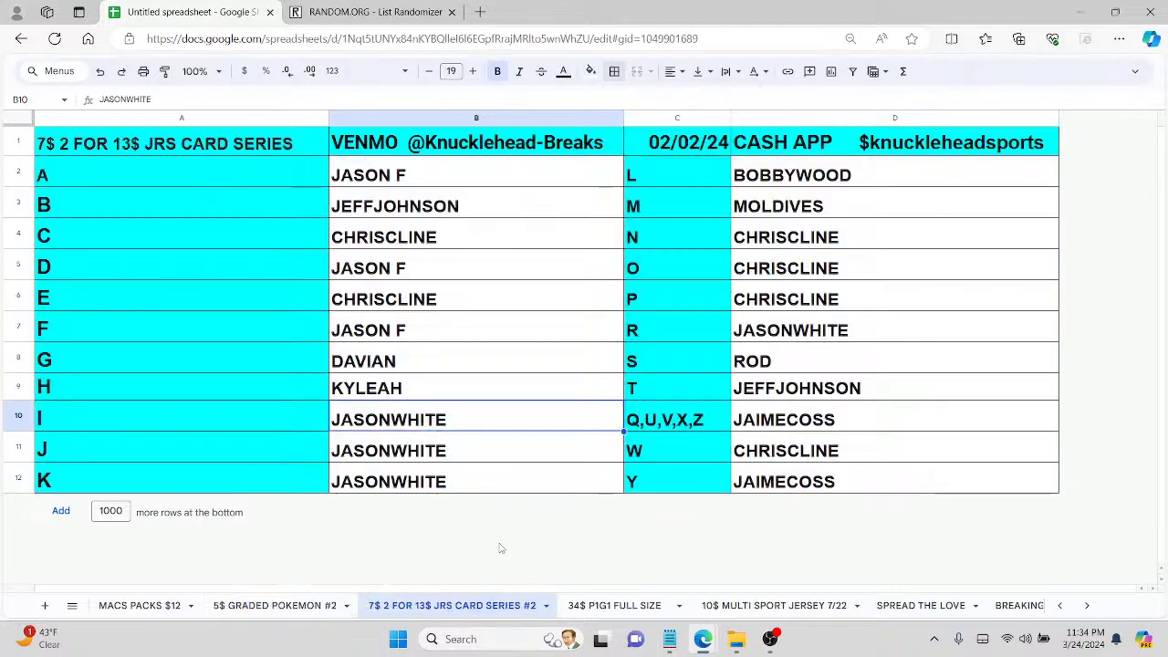
# Bring OBS Studio to the front to switch the stream to the camera scene
pyautogui.click(772, 639)
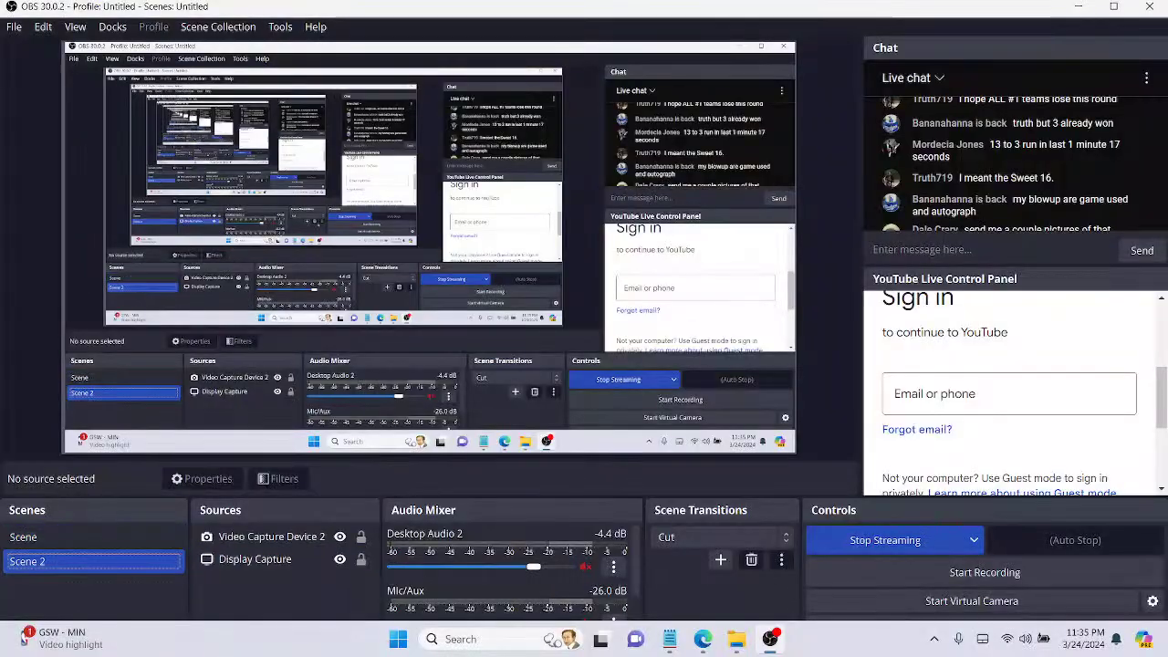
pyautogui.hotkey('alt', 'Tab')
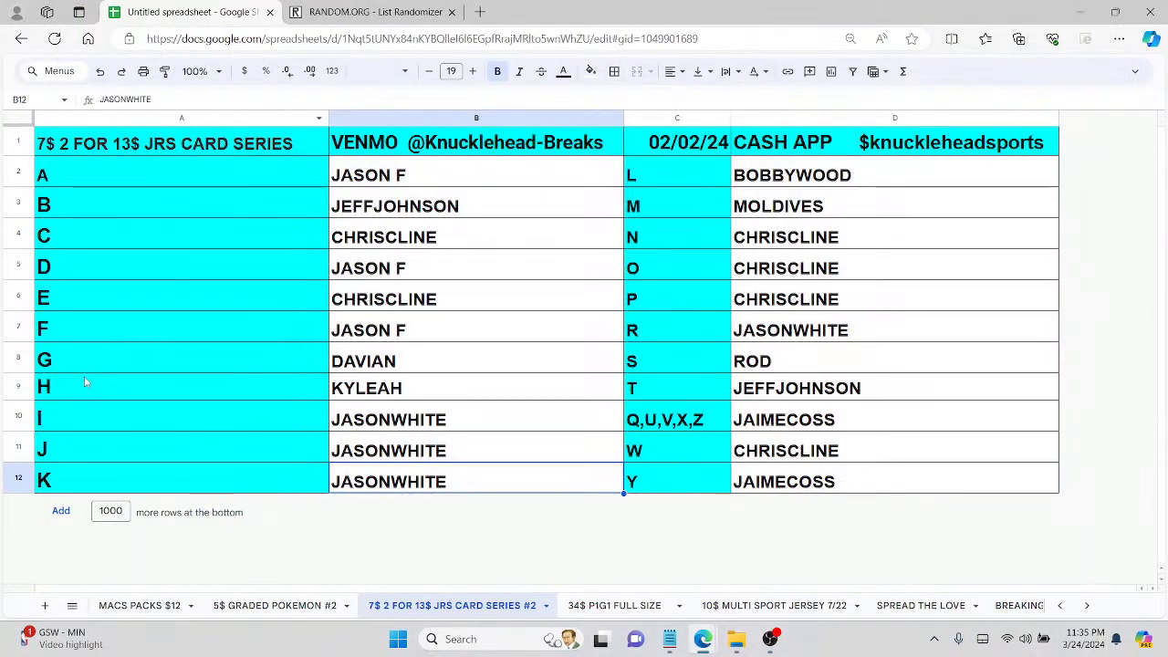
pyautogui.click(755, 178)
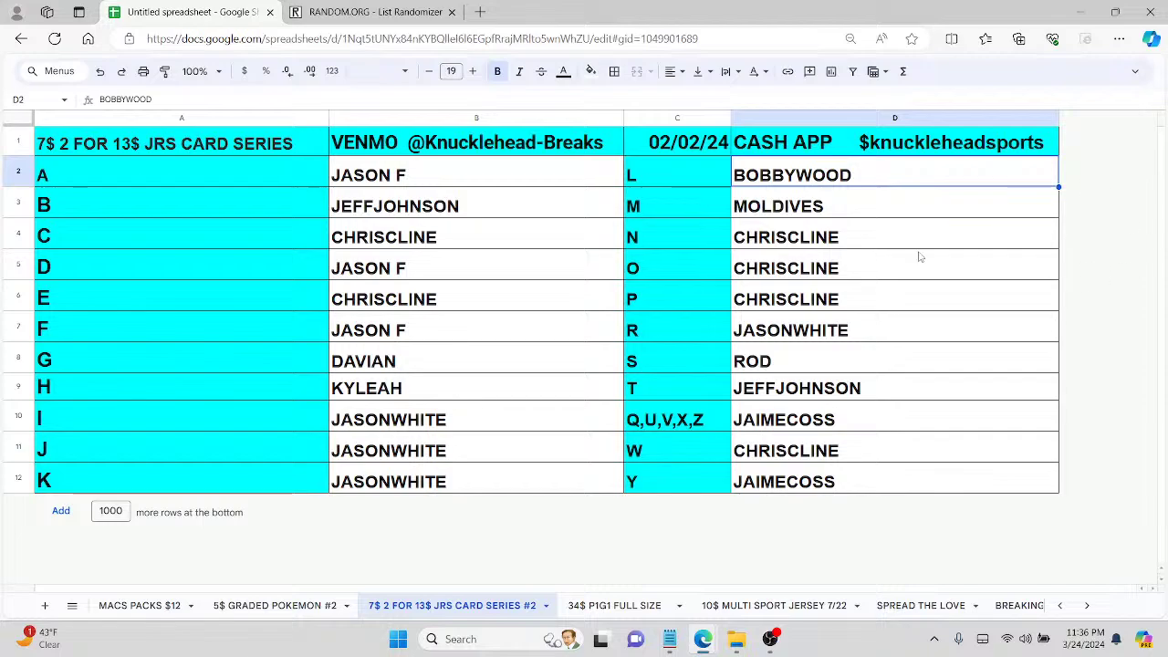
pyautogui.moveTo(703, 639)
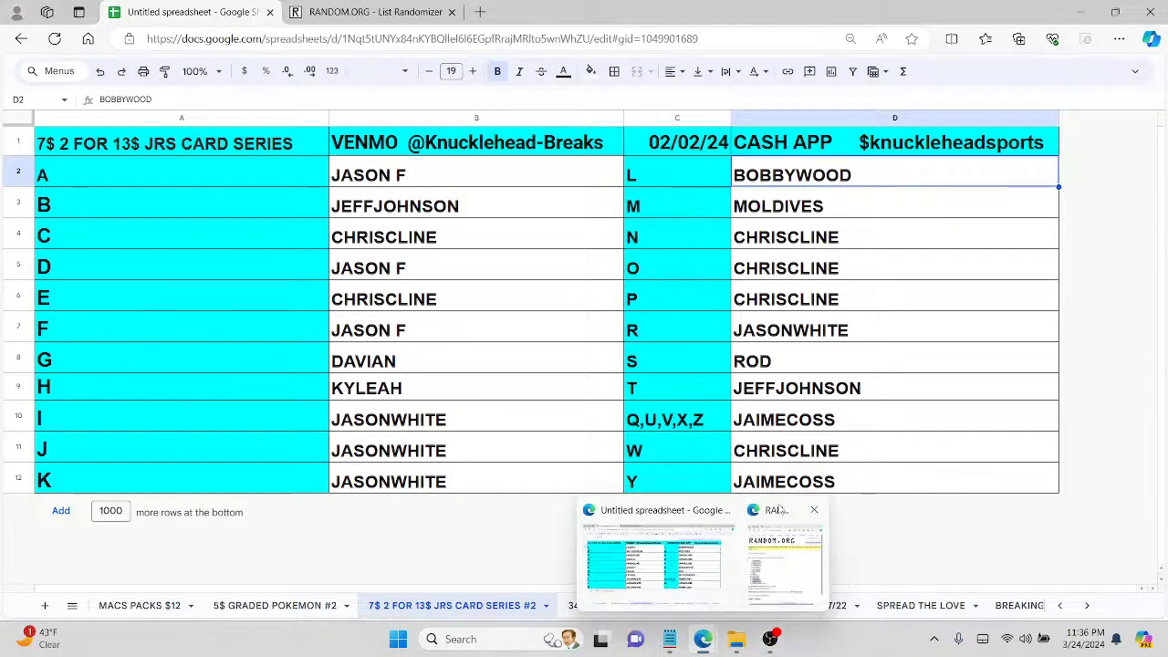
pyautogui.click(803, 552)
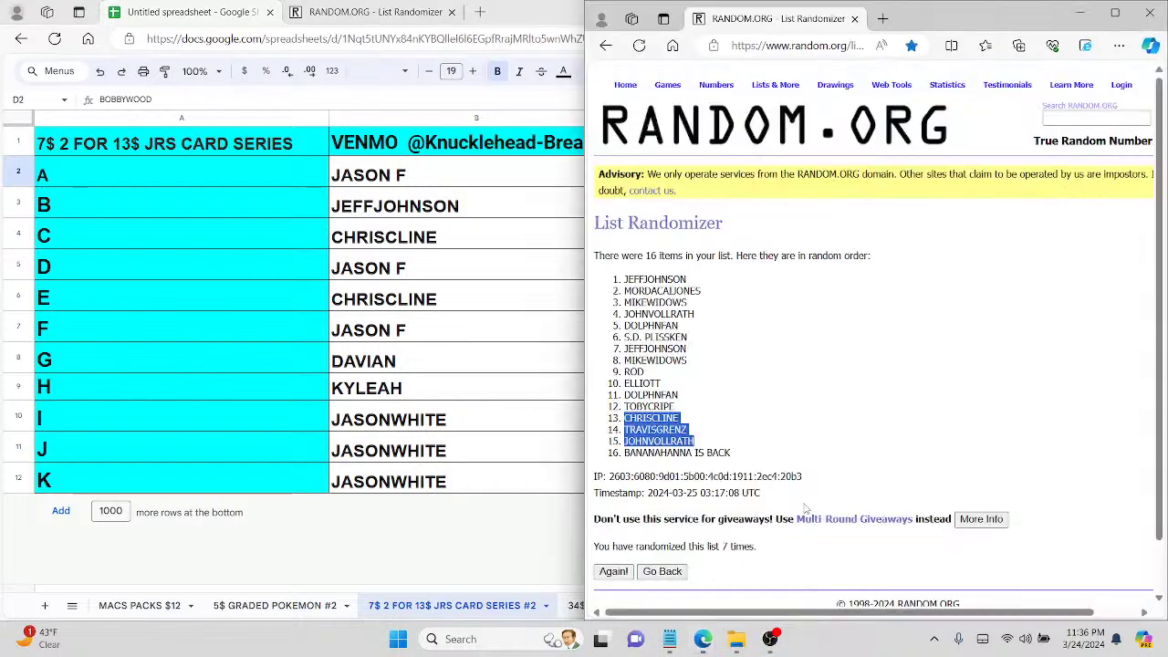
pyautogui.click(856, 17)
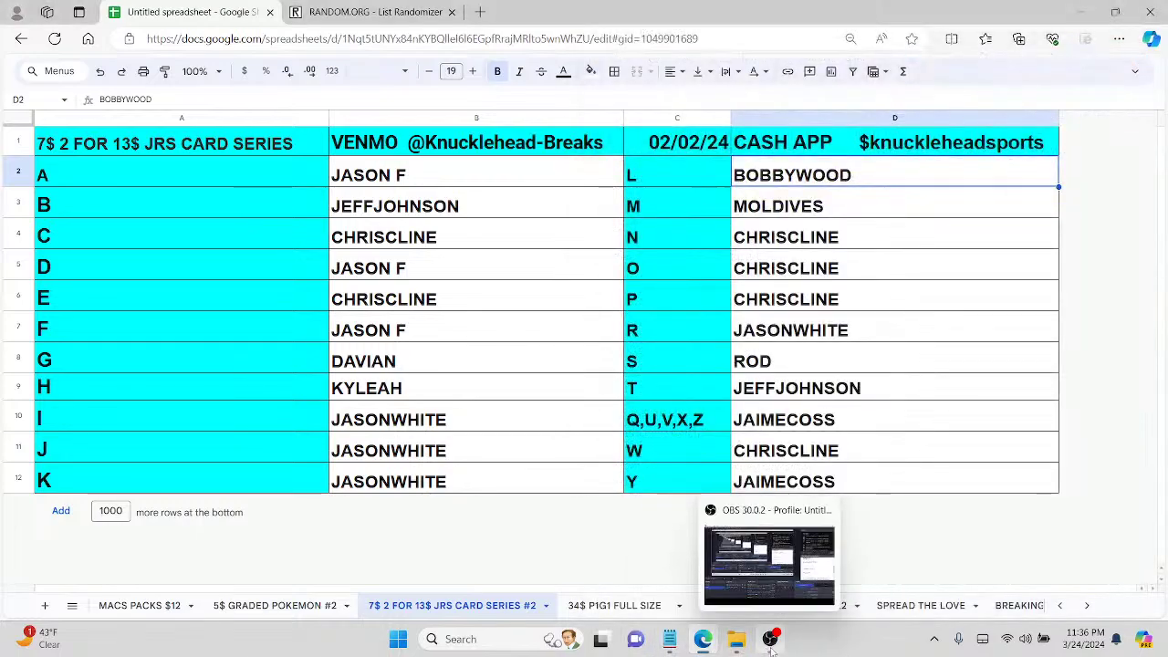
pyautogui.click(771, 642)
pyautogui.click(36, 537)
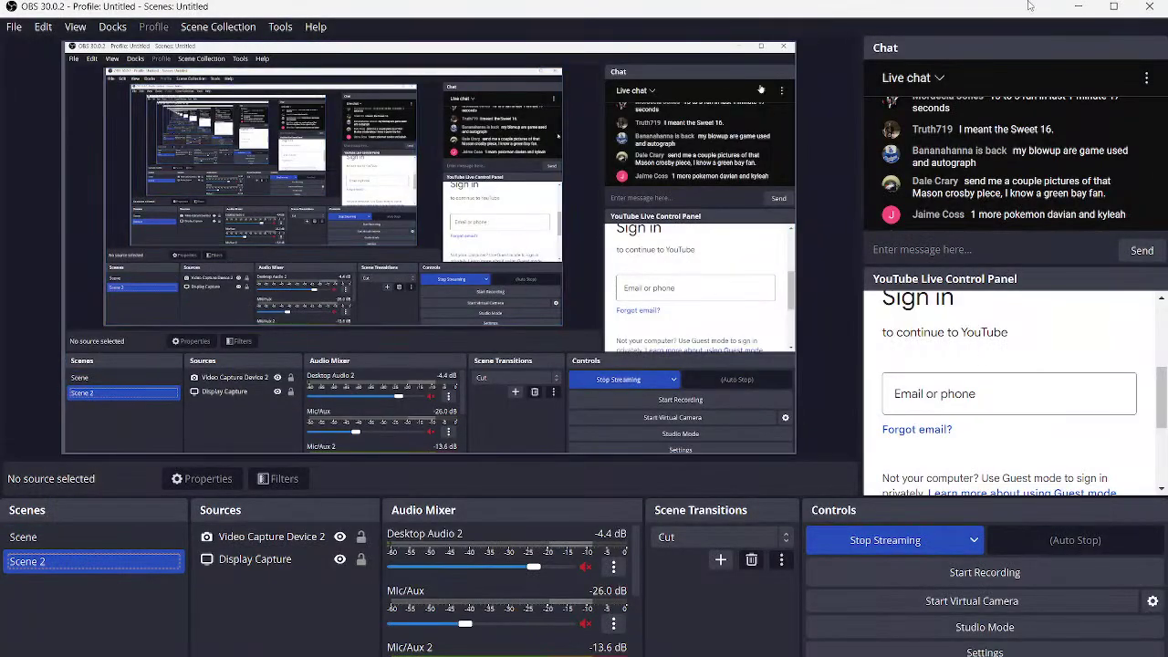
pyautogui.click(1079, 6)
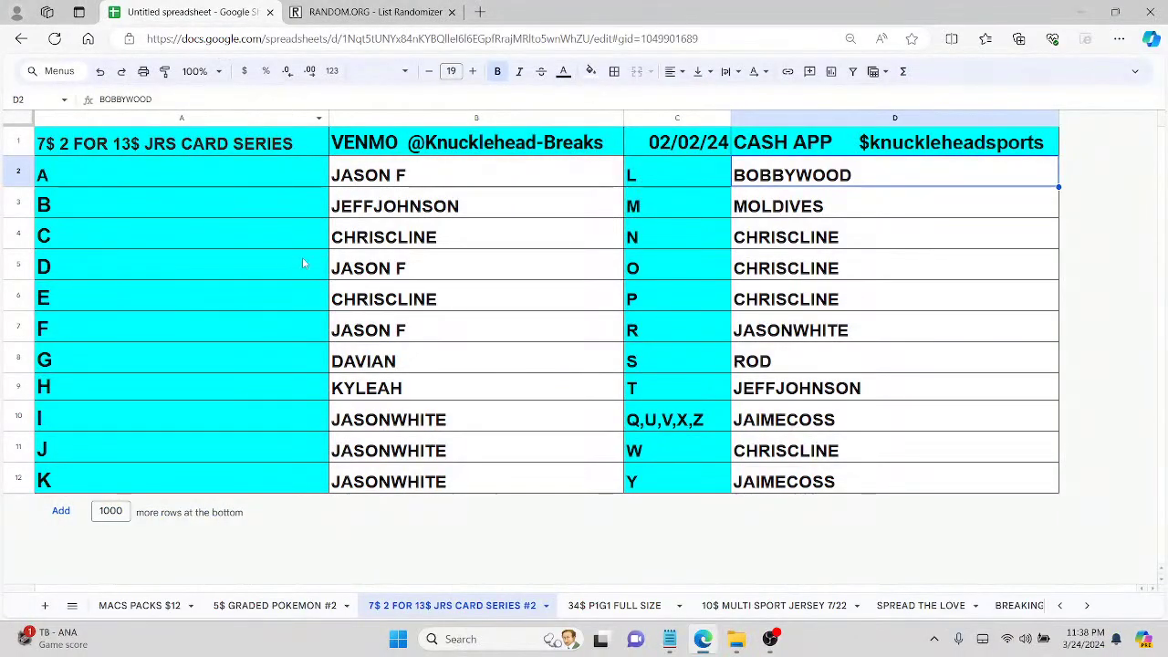
# Clear the JRS sheet's B2:B12 and D2:D12 names and enter RODDY in D8
pyautogui.moveTo(391, 183); pyautogui.dragTo(543, 550)
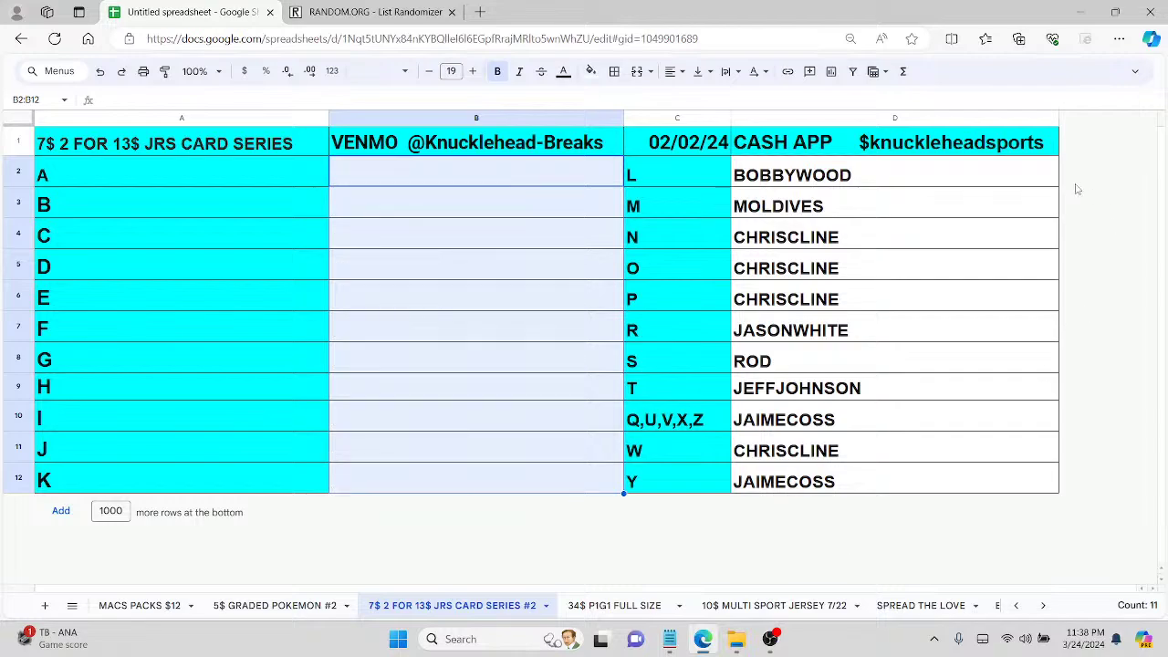
pyautogui.press('Delete')
pyautogui.moveTo(887, 183); pyautogui.dragTo(939, 479)
pyautogui.press('Delete')
pyautogui.click(885, 369)
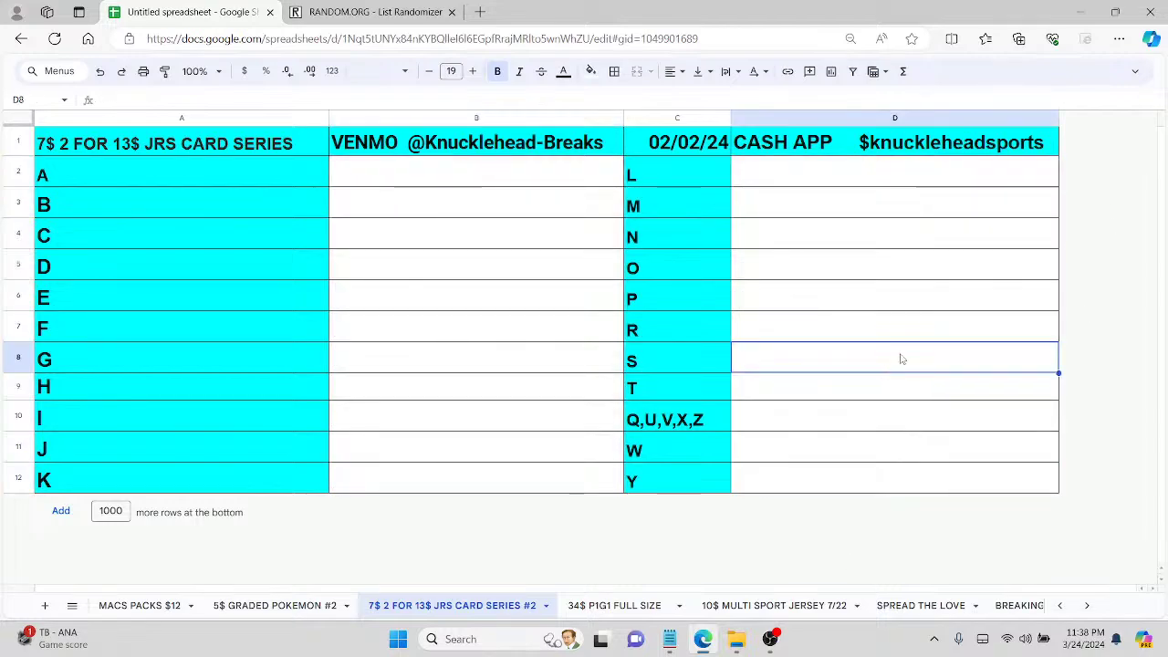
pyautogui.write('ROS')
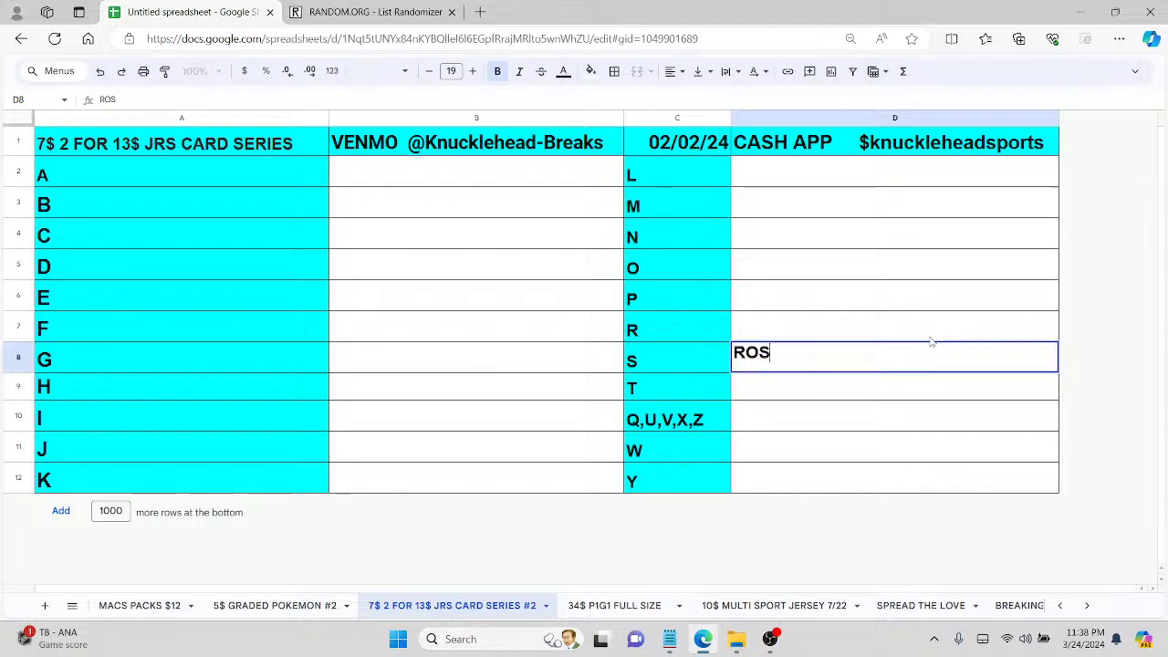
pyautogui.write('DDY')
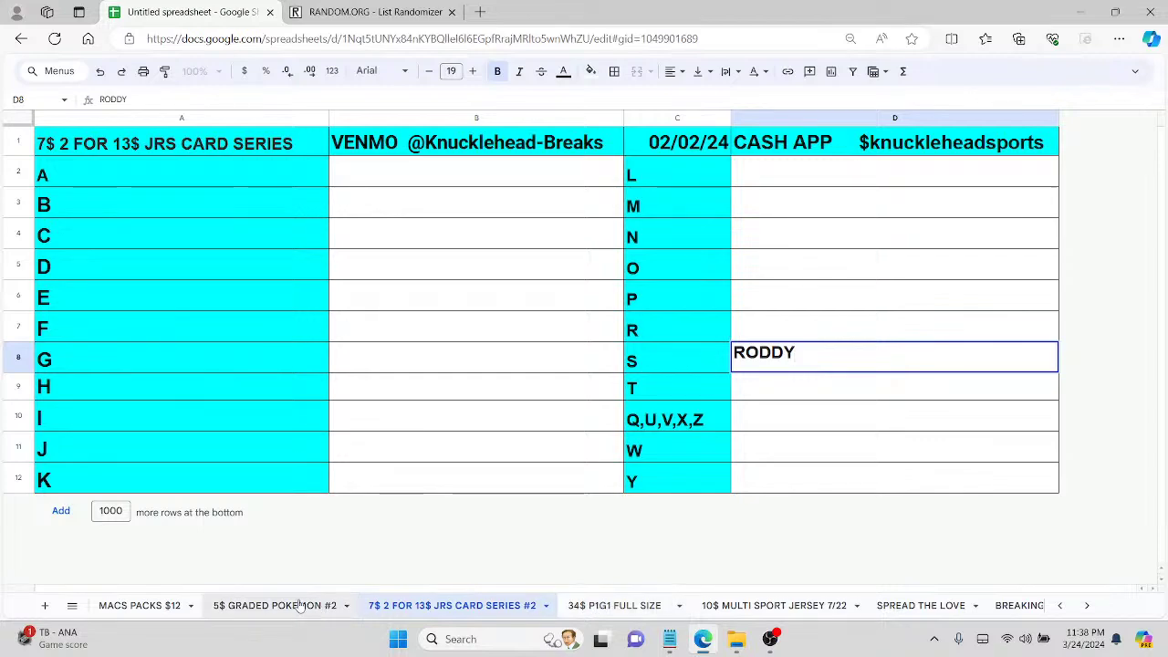
# Review the VENMO and CASH APP name columns on the 5$ GRADED POKEMON #2 and MACS PACKS $12 sheets
pyautogui.click(334, 605)
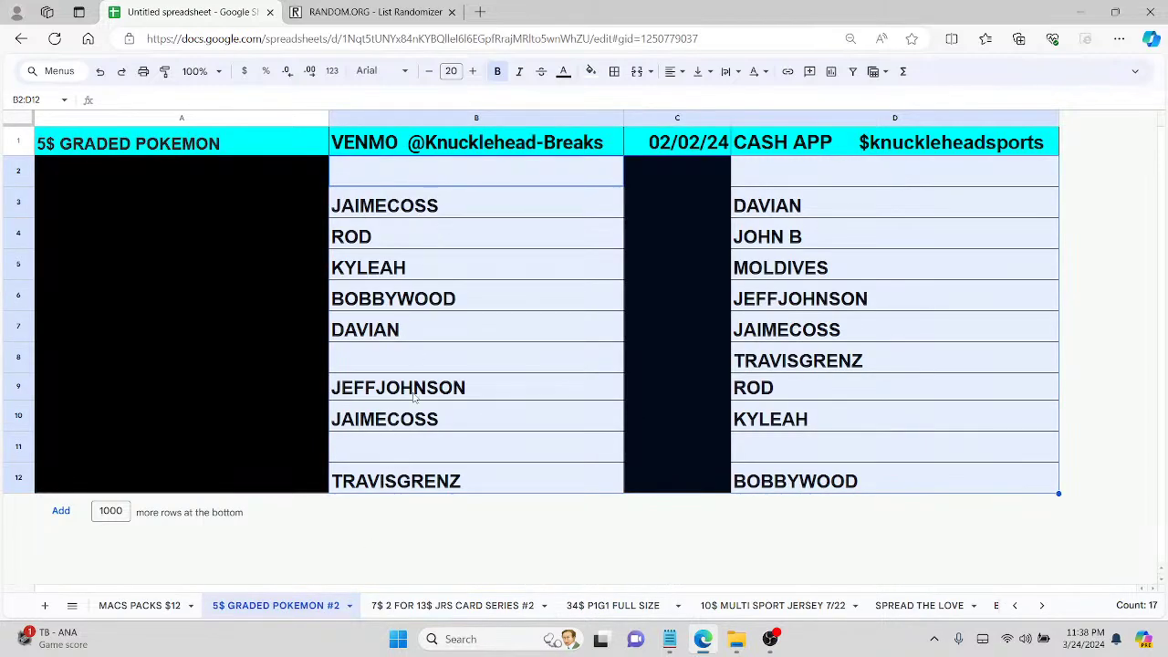
pyautogui.click(494, 552)
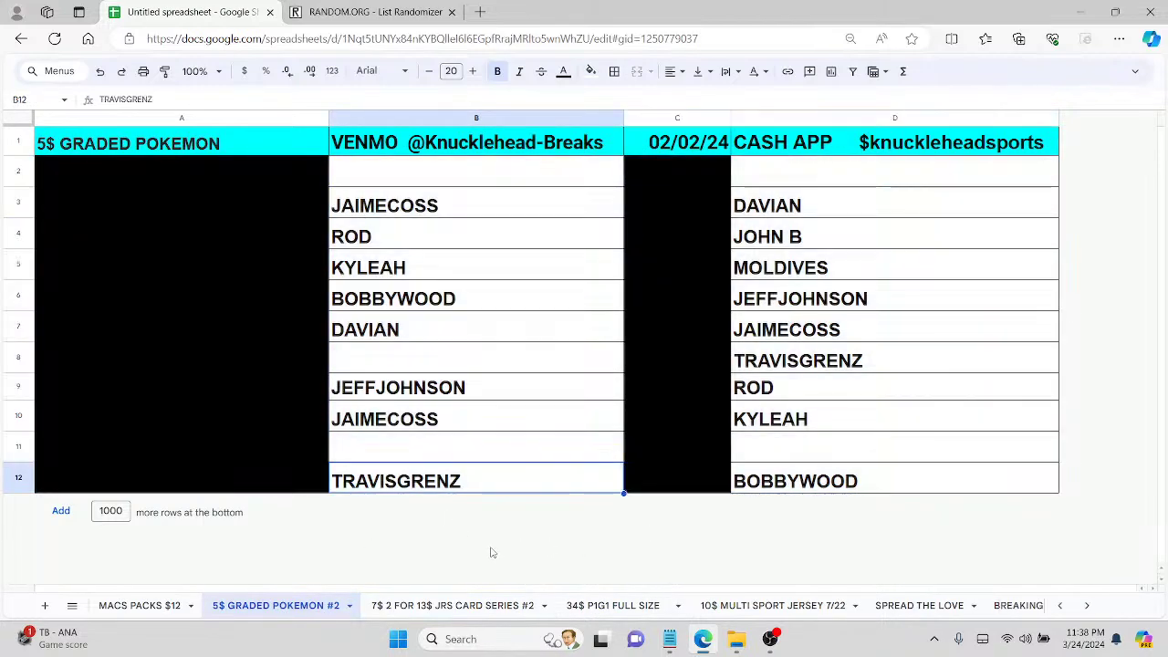
pyautogui.click(1062, 606)
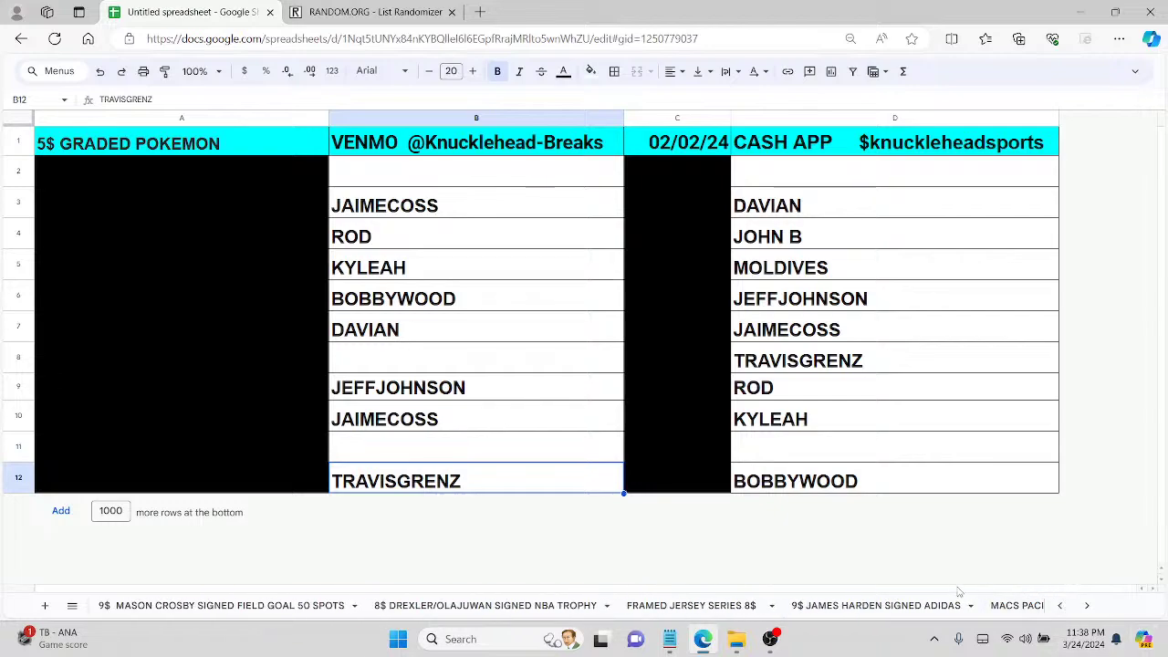
pyautogui.click(1015, 605)
pyautogui.click(393, 338)
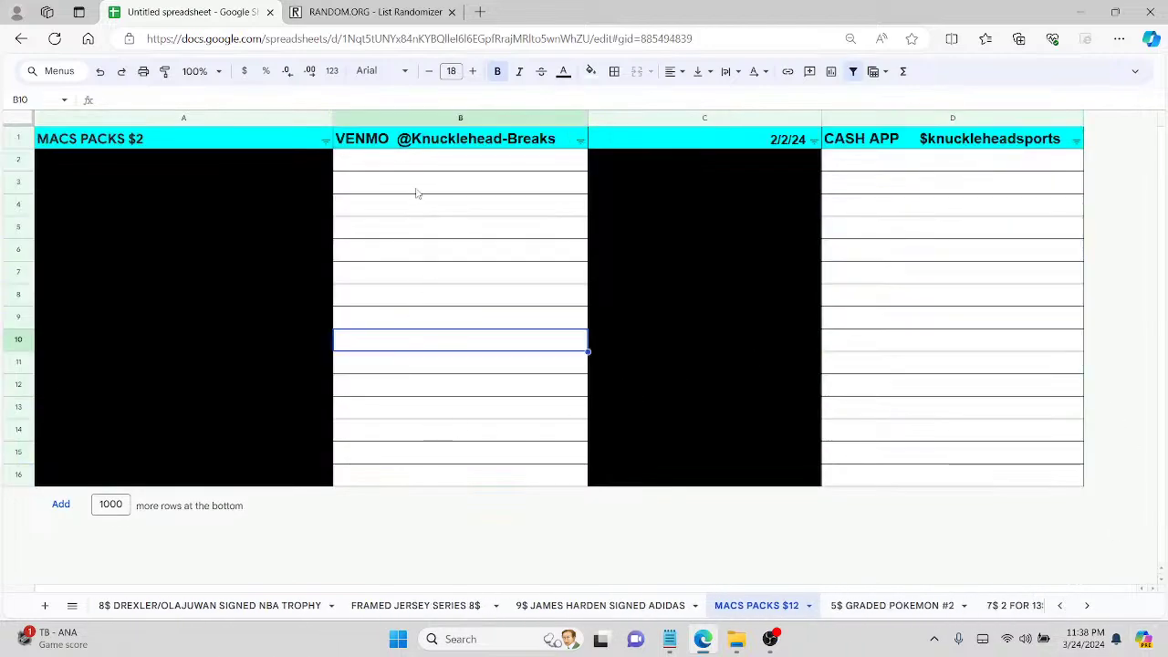
pyautogui.moveTo(418, 173); pyautogui.dragTo(470, 511)
pyautogui.moveTo(901, 173); pyautogui.dragTo(957, 520)
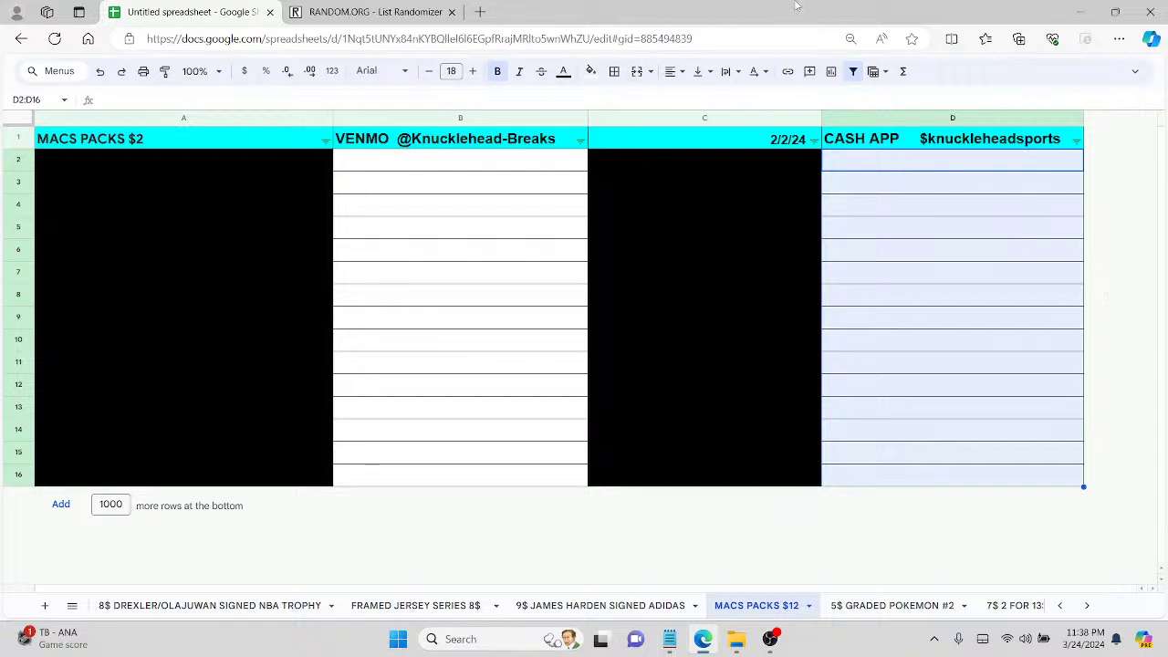
pyautogui.moveTo(462, 161); pyautogui.dragTo(511, 500)
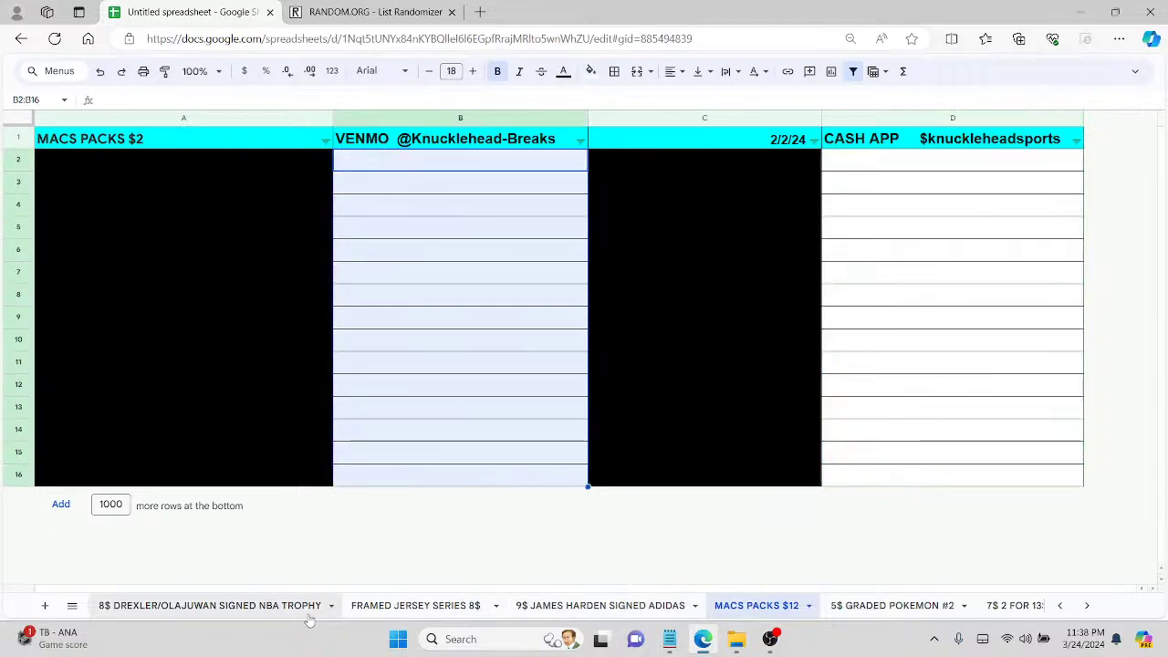
# Copy the VENMO buyer names in B3:B17 of the 34$ P1G1 FULL SIZE sheet
pyautogui.click(1015, 607)
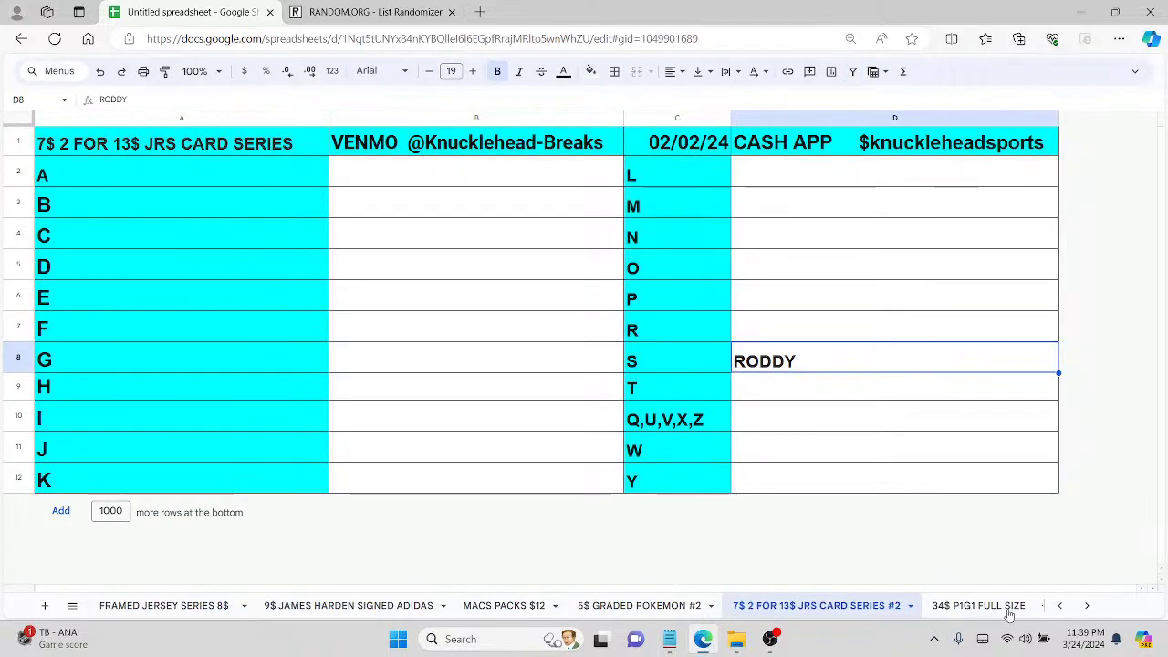
pyautogui.click(1012, 607)
pyautogui.click(990, 607)
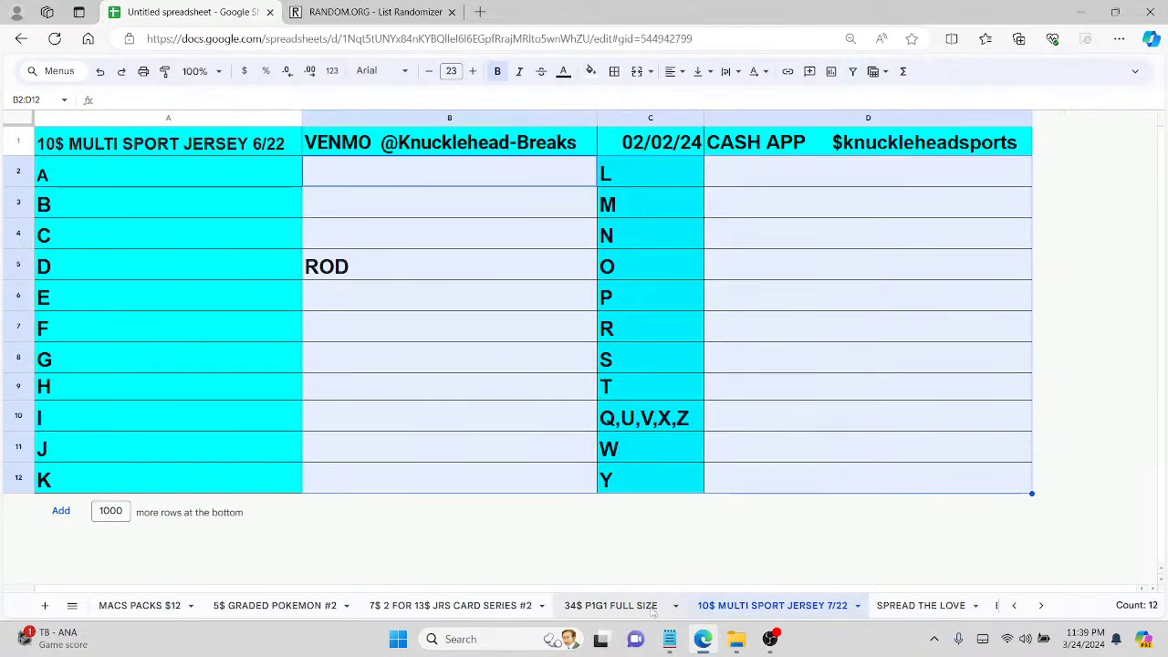
pyautogui.click(611, 605)
pyautogui.moveTo(376, 180); pyautogui.dragTo(351, 475)
pyautogui.hotkey('ctrl', 'c')
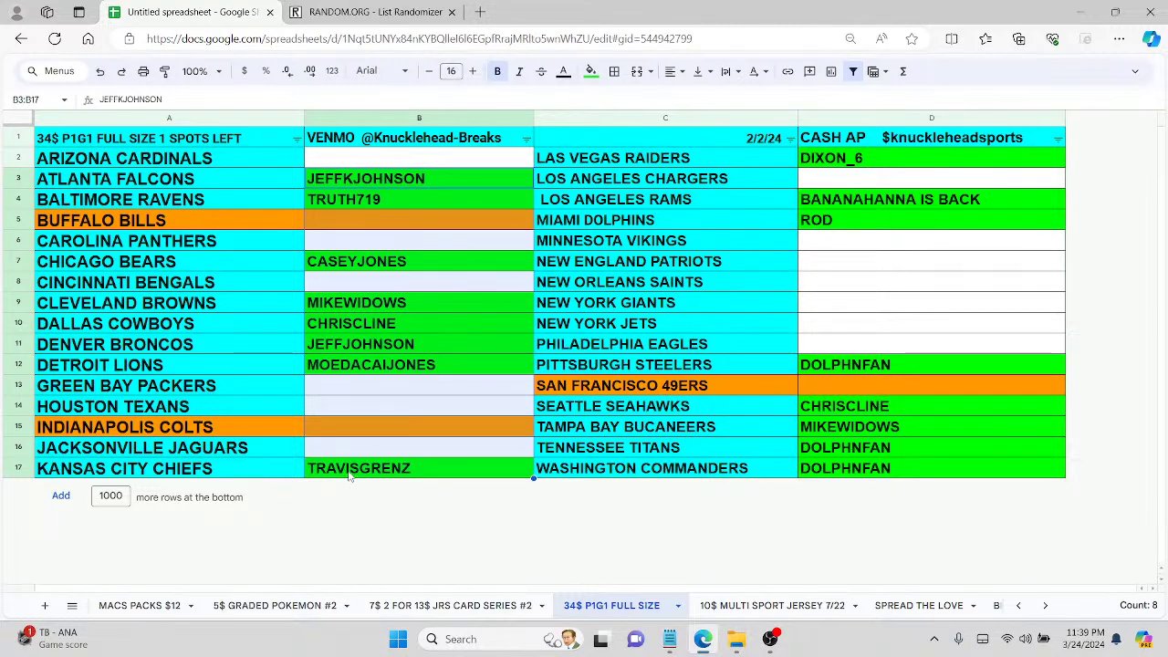
# Load the P1G1 VENMO and CASH APP buyer names into a fresh RANDOM.ORG list
pyautogui.click(737, 639)
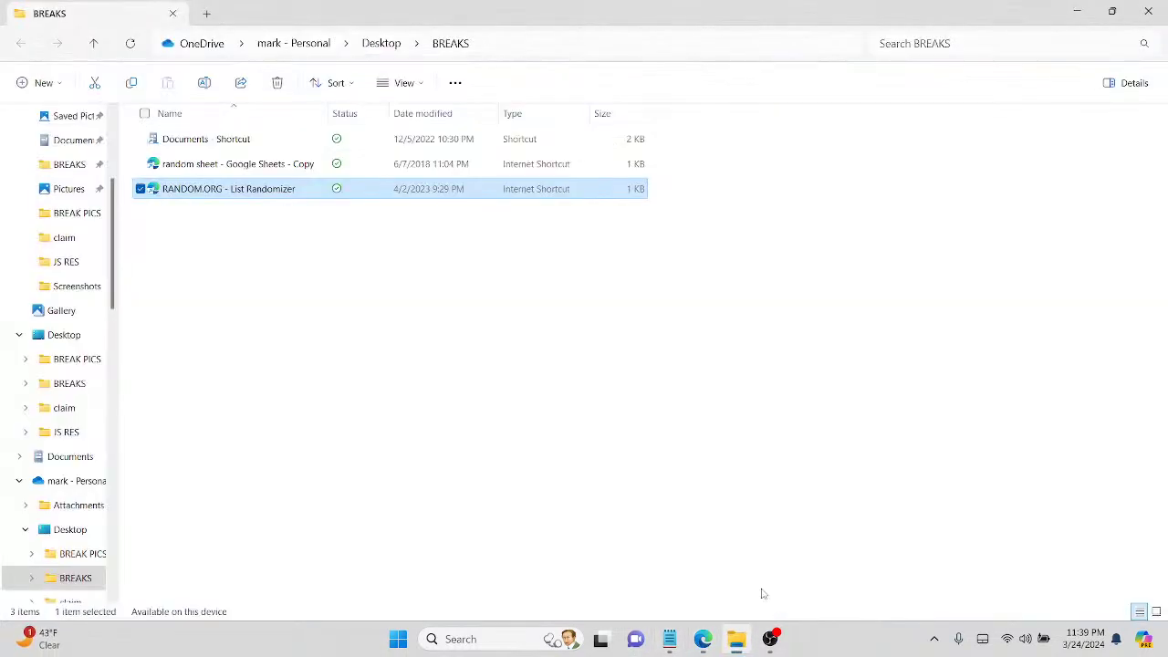
pyautogui.doubleClick(272, 193)
pyautogui.click(386, 404)
pyautogui.hotkey('ctrl', 'v')
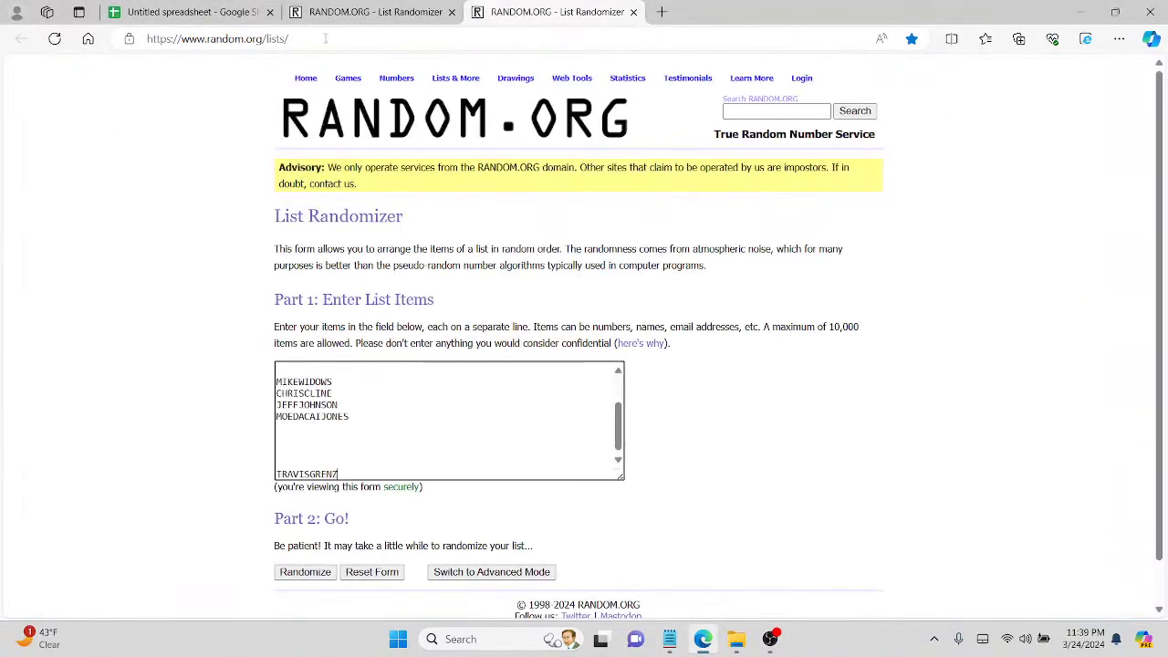
pyautogui.click(304, 9)
pyautogui.click(451, 12)
pyautogui.click(187, 12)
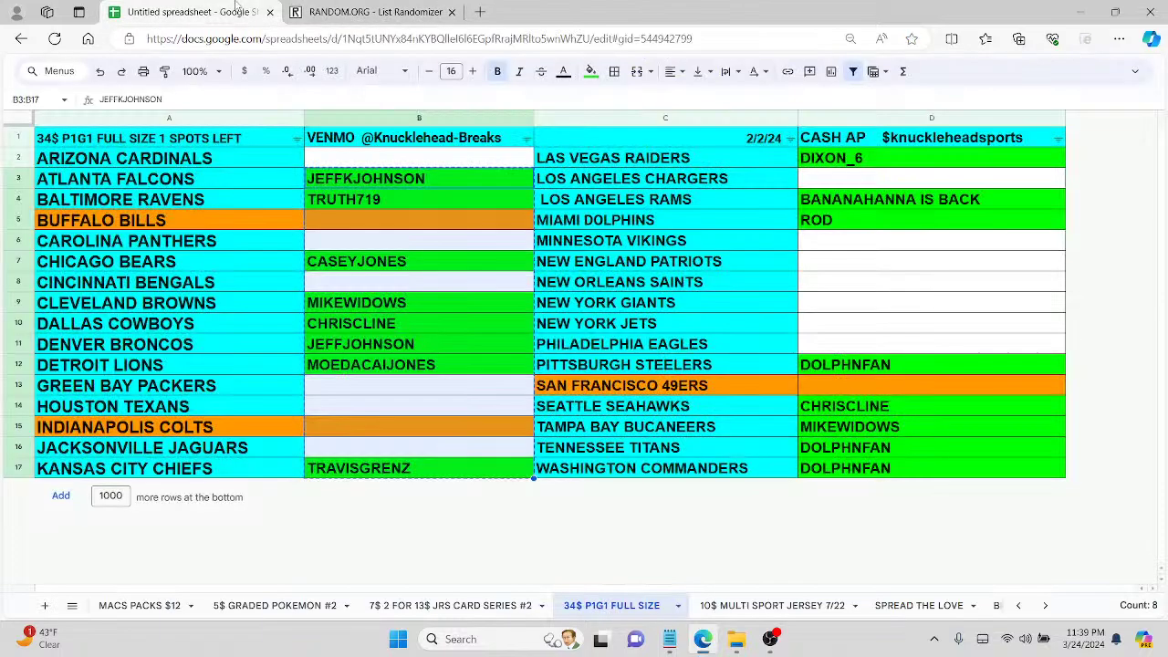
pyautogui.moveTo(931, 158); pyautogui.dragTo(931, 468)
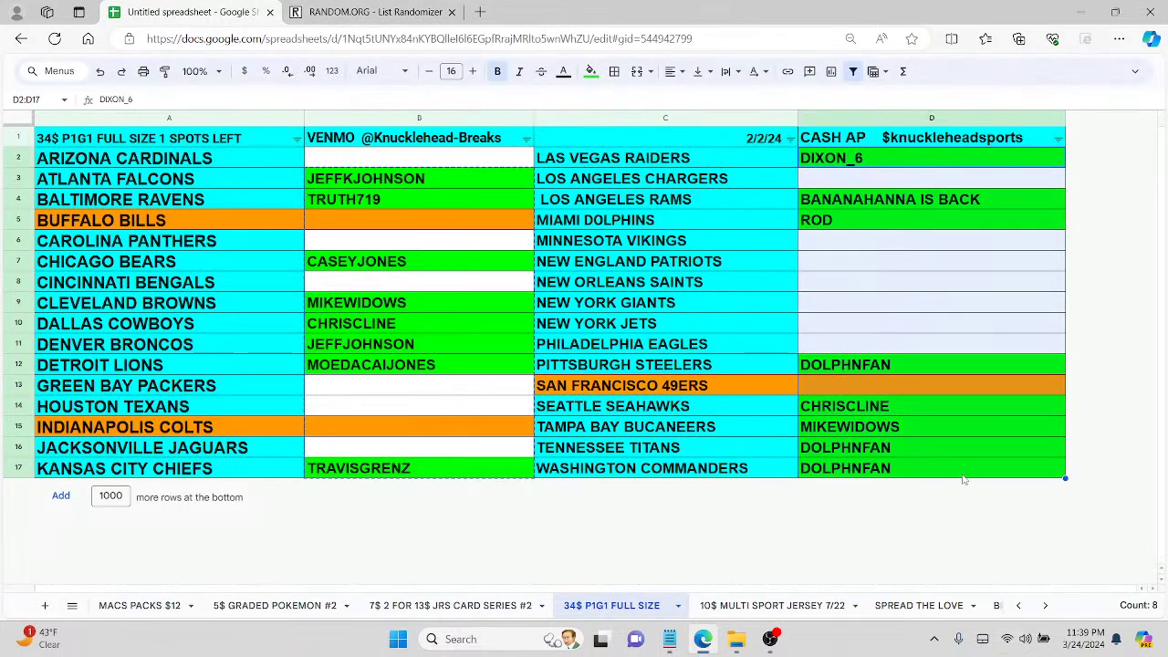
pyautogui.click(374, 12)
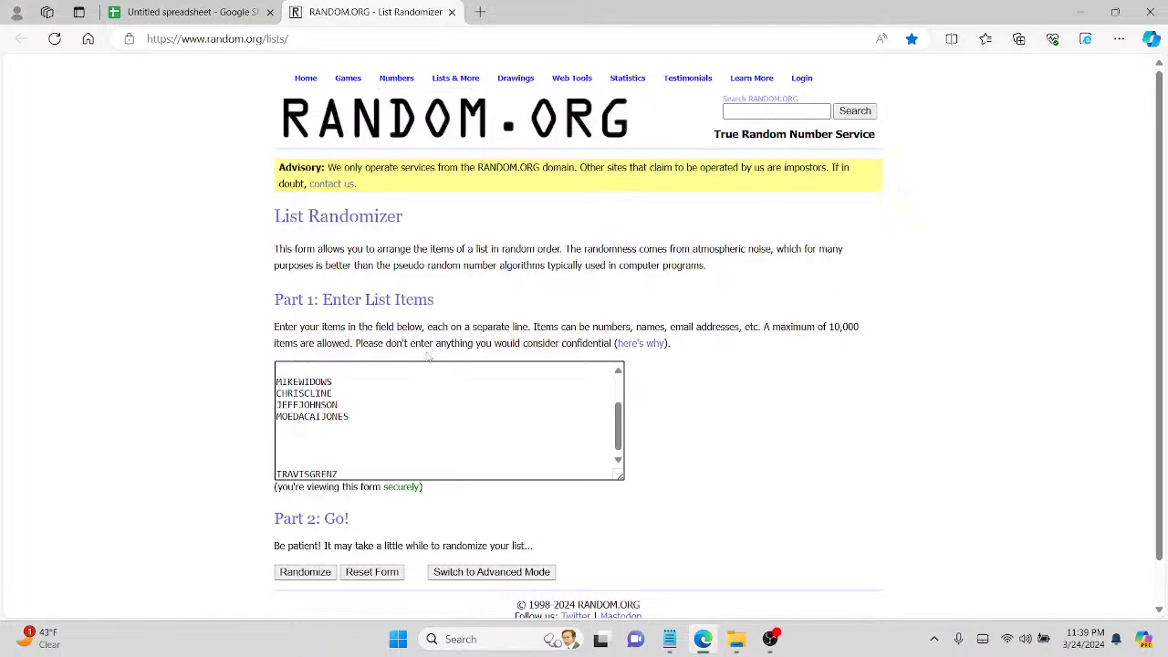
pyautogui.hotkey('ctrl', 'v')
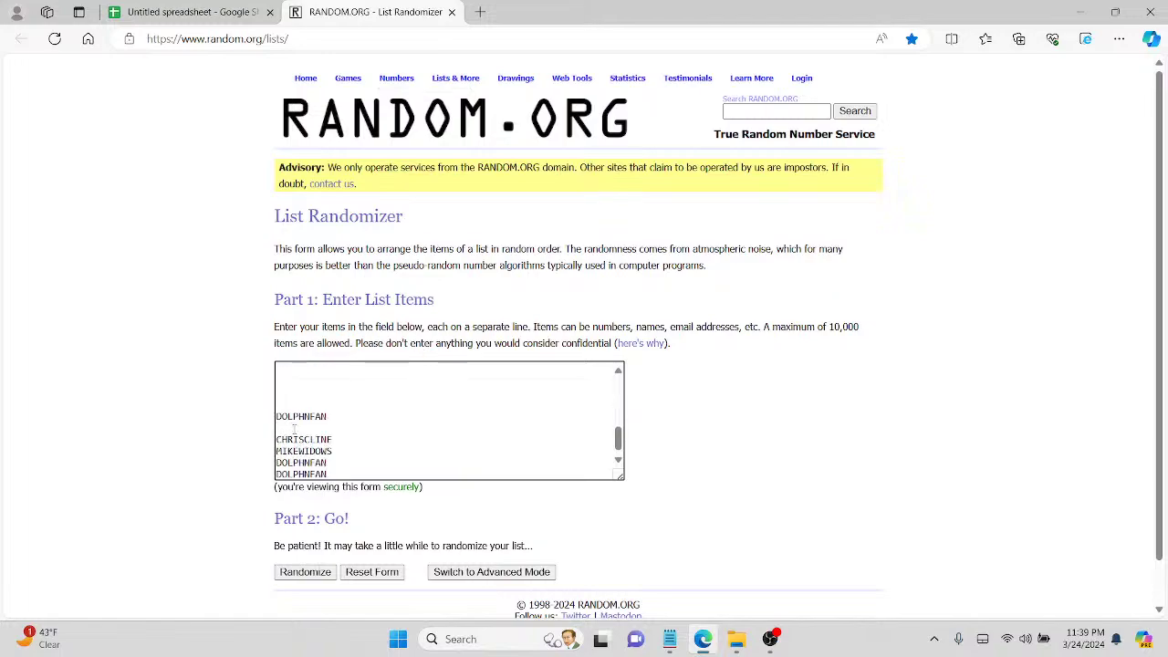
# Remove the blank lines between names so the list holds just the 16 buyers
pyautogui.click(294, 429)
pyautogui.press('BackSpace')
pyautogui.scroll(2, 295, 429)
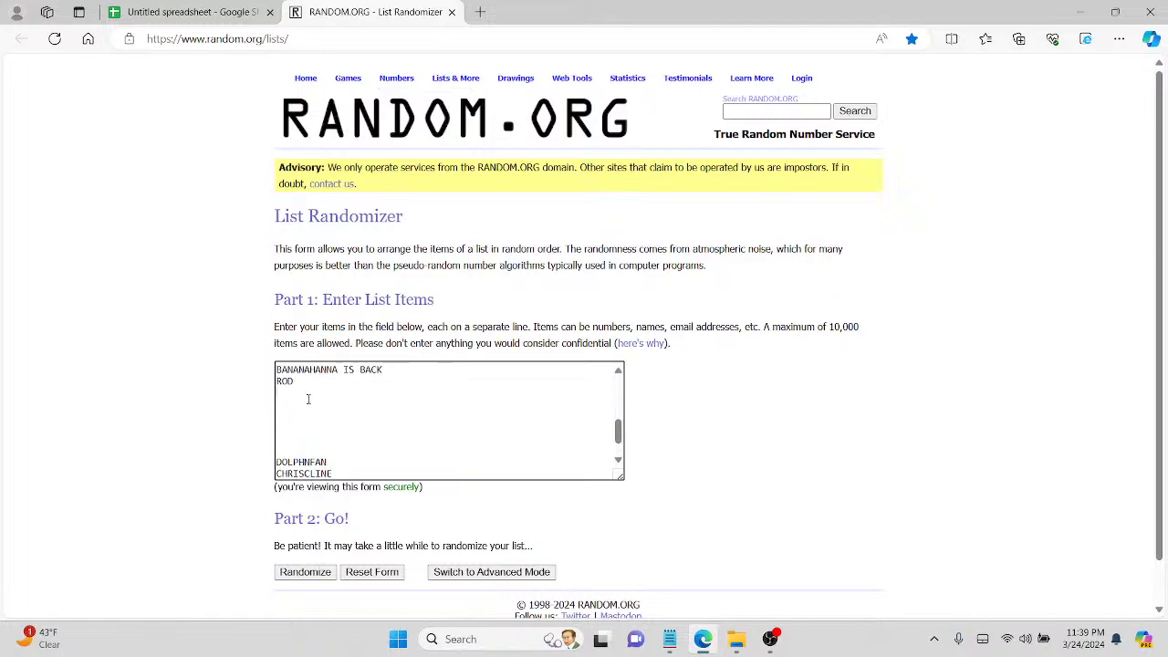
pyautogui.click(308, 399)
pyautogui.press('Delete')
pyautogui.press('Delete')
pyautogui.press('Delete')
pyautogui.press('Delete')
pyautogui.press('Delete')
pyautogui.press('Delete')
pyautogui.scroll(1, 303, 392)
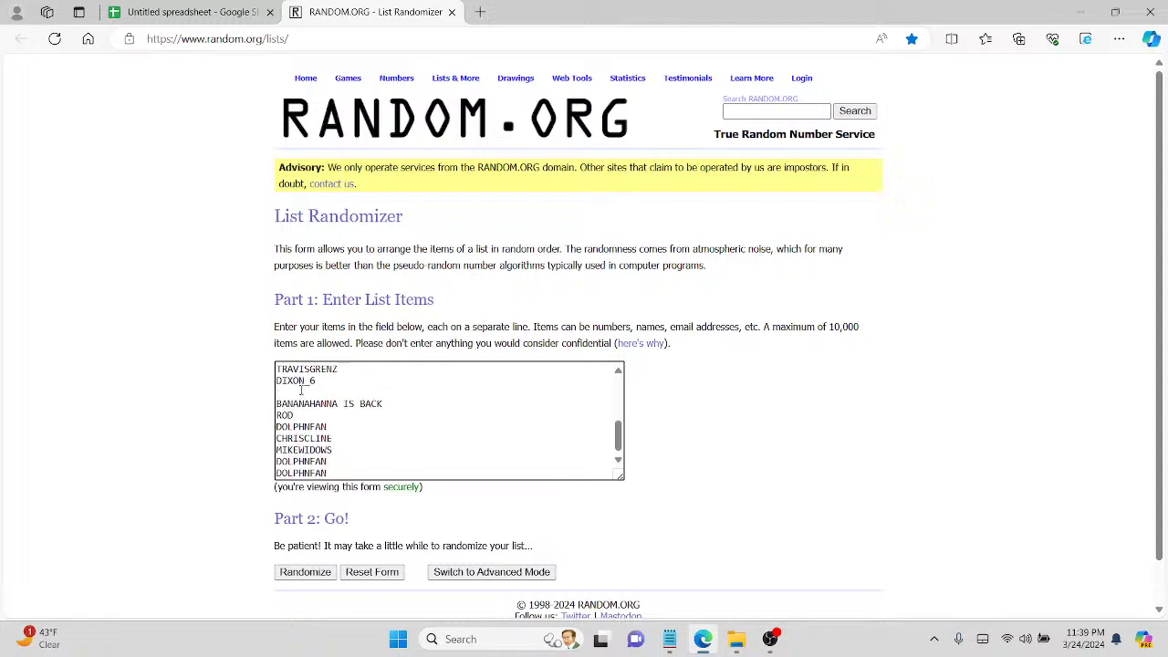
pyautogui.click(307, 397)
pyautogui.press('Delete')
pyautogui.scroll(1, 307, 396)
pyautogui.click(318, 408)
pyautogui.press('Delete')
pyautogui.press('Delete')
pyautogui.press('Delete')
pyautogui.press('Delete')
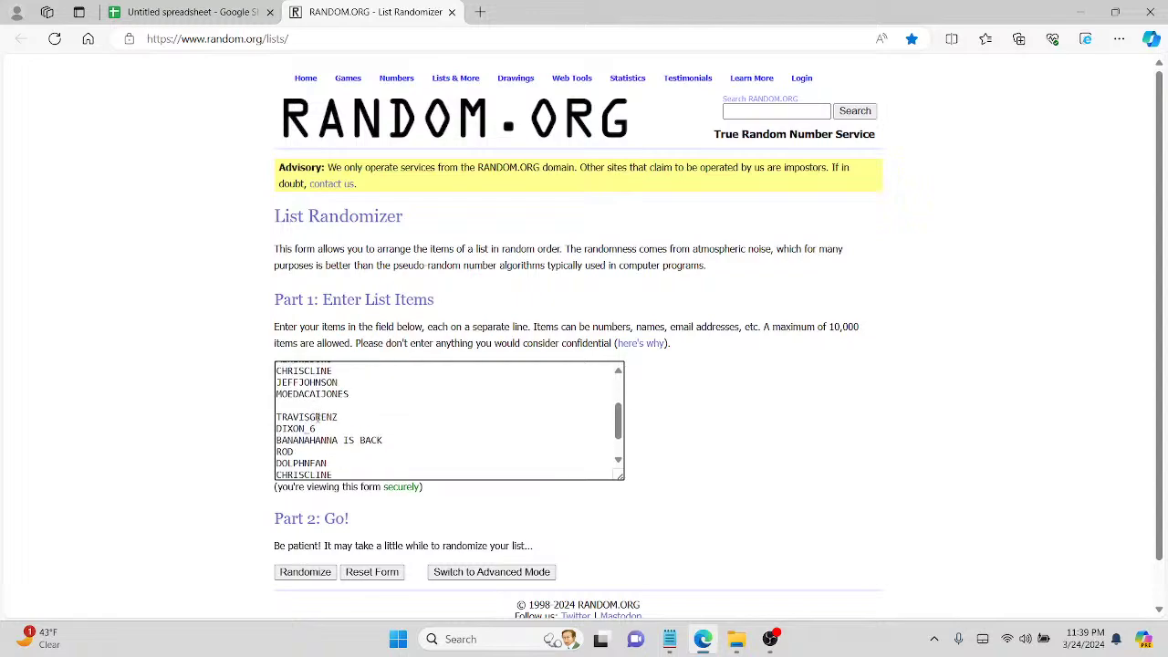
pyautogui.scroll(2, 317, 402)
pyautogui.click(319, 428)
pyautogui.press('Delete')
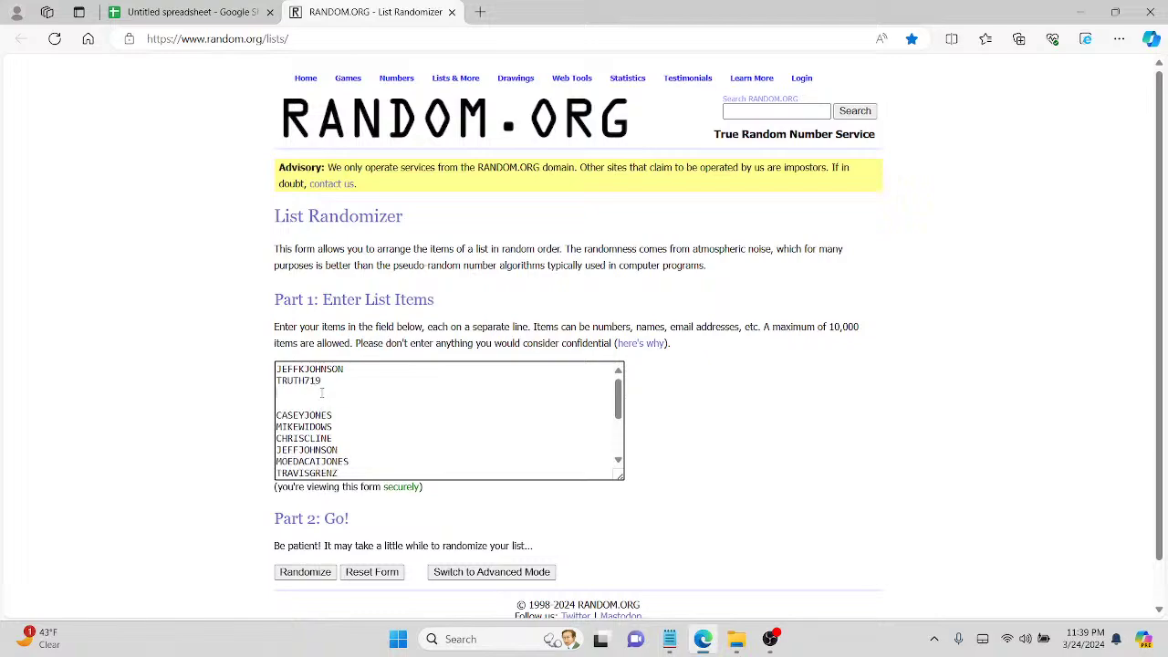
pyautogui.click(321, 393)
pyautogui.press('Delete')
pyautogui.press('Delete')
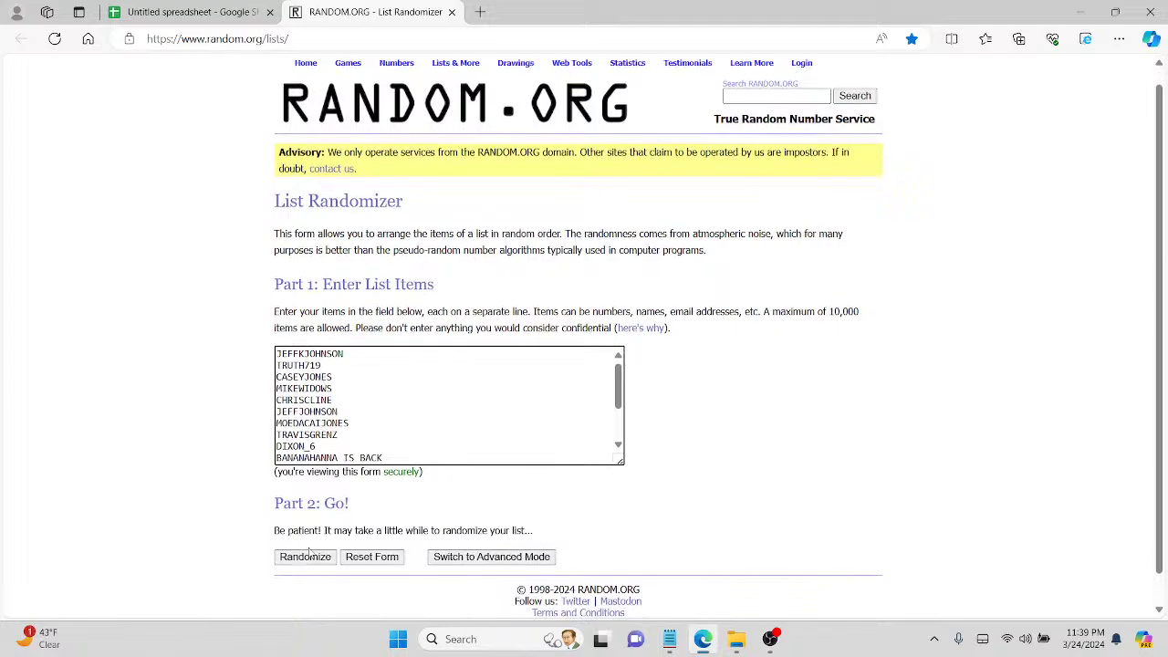
pyautogui.scroll(-1, 315, 564)
# Randomize the 16 names seven times and dock the browser to the top-right quarter
pyautogui.click(313, 529)
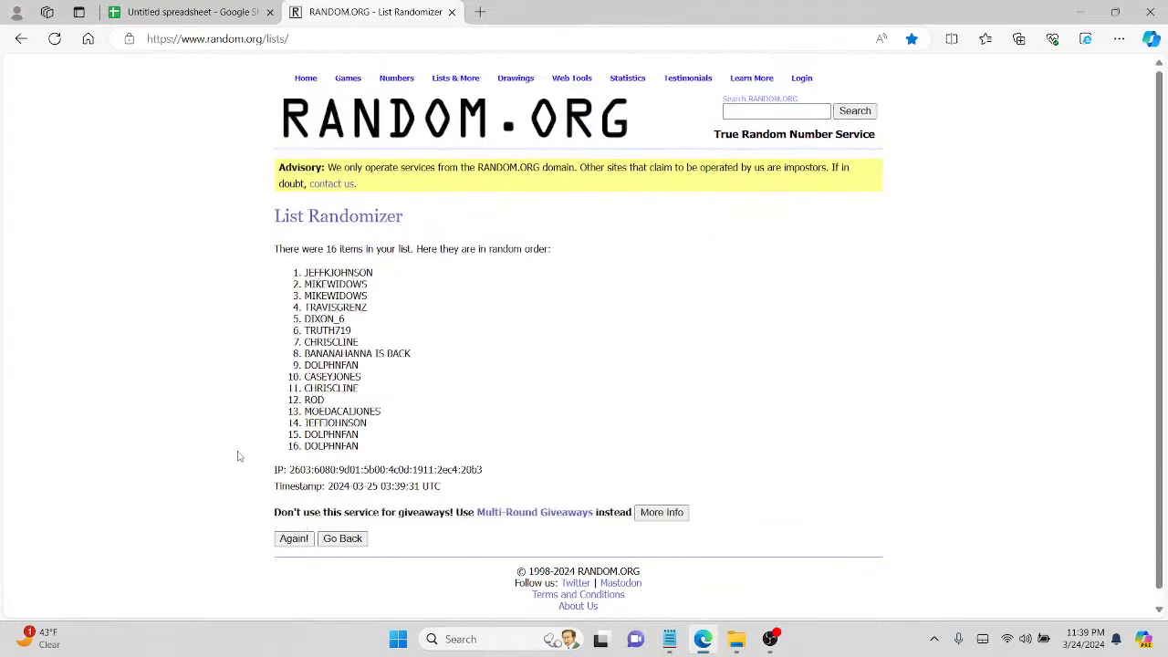
pyautogui.click(294, 539)
pyautogui.scroll(-1, 175, 448)
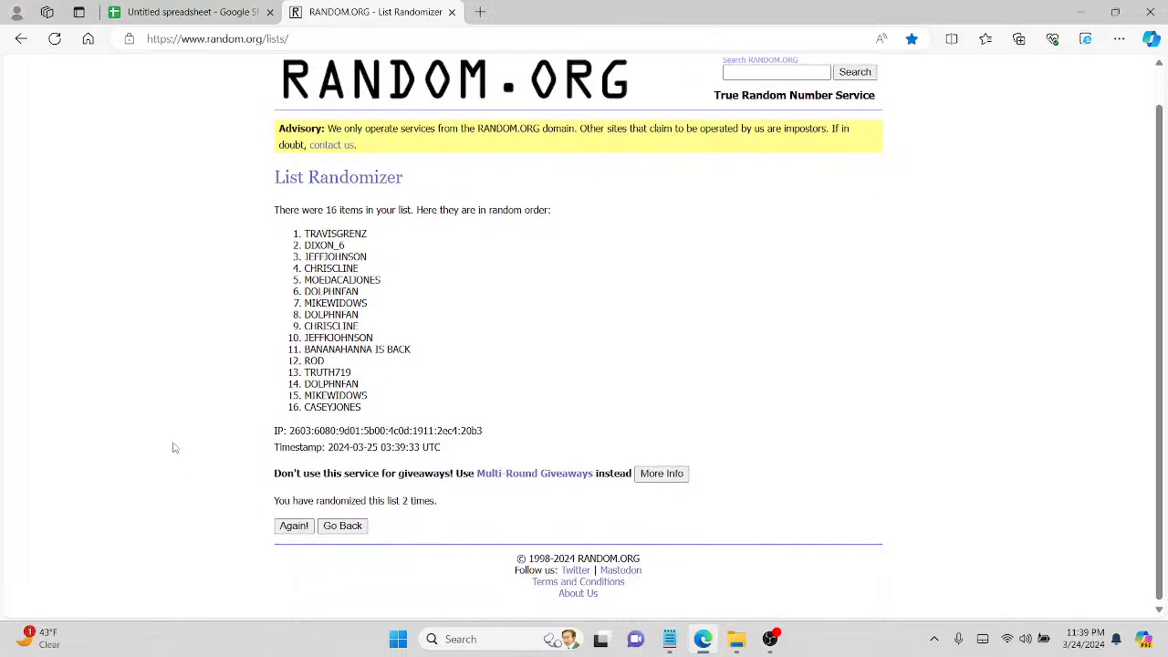
pyautogui.click(292, 529)
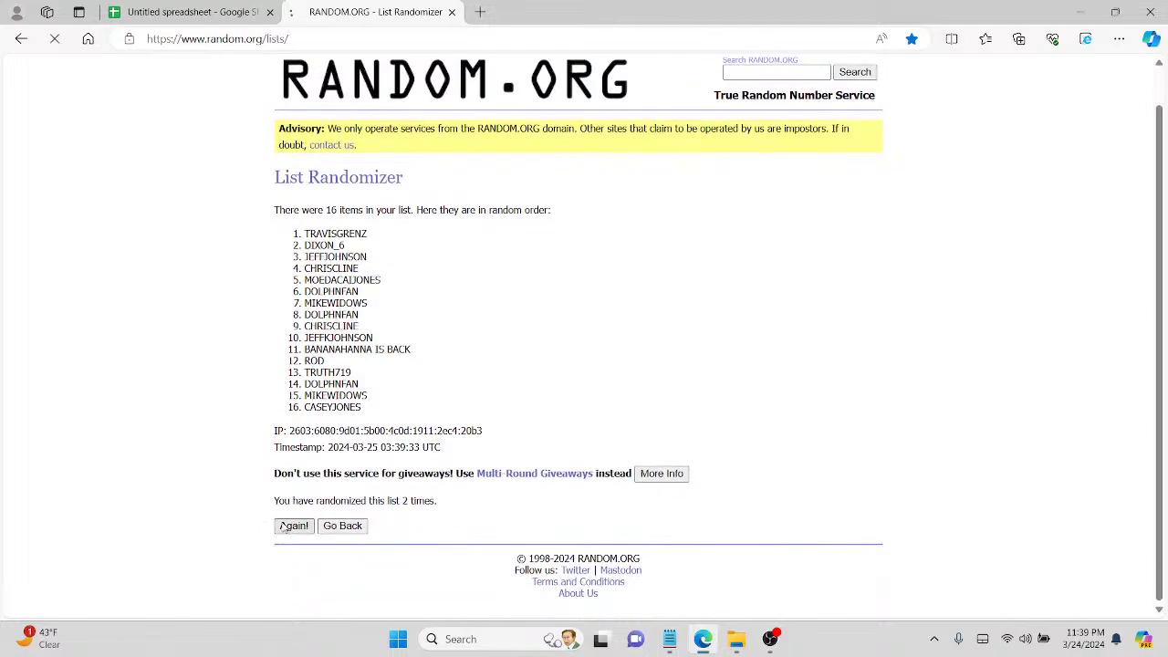
pyautogui.click(282, 565)
pyautogui.click(282, 565)
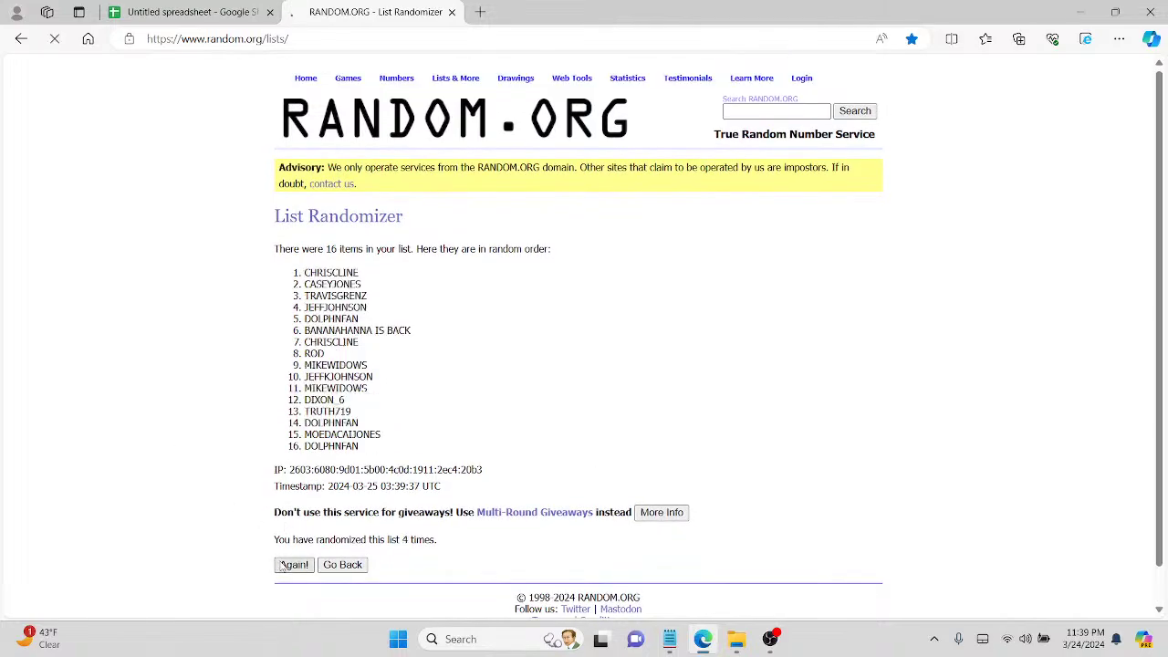
pyautogui.click(282, 565)
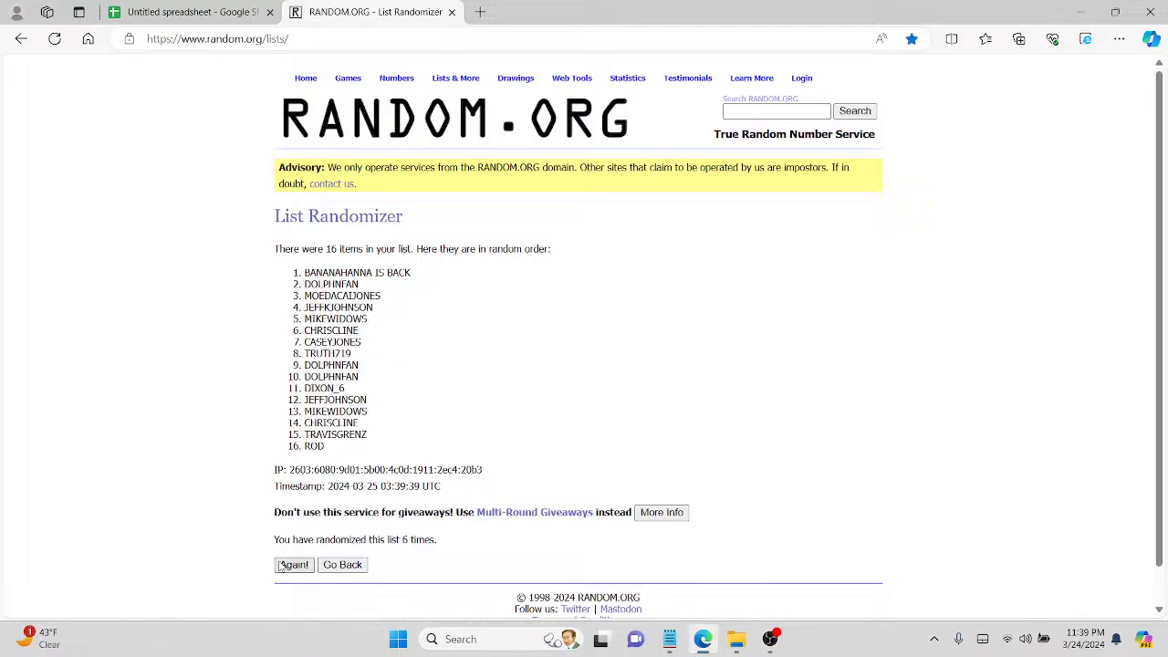
pyautogui.click(282, 565)
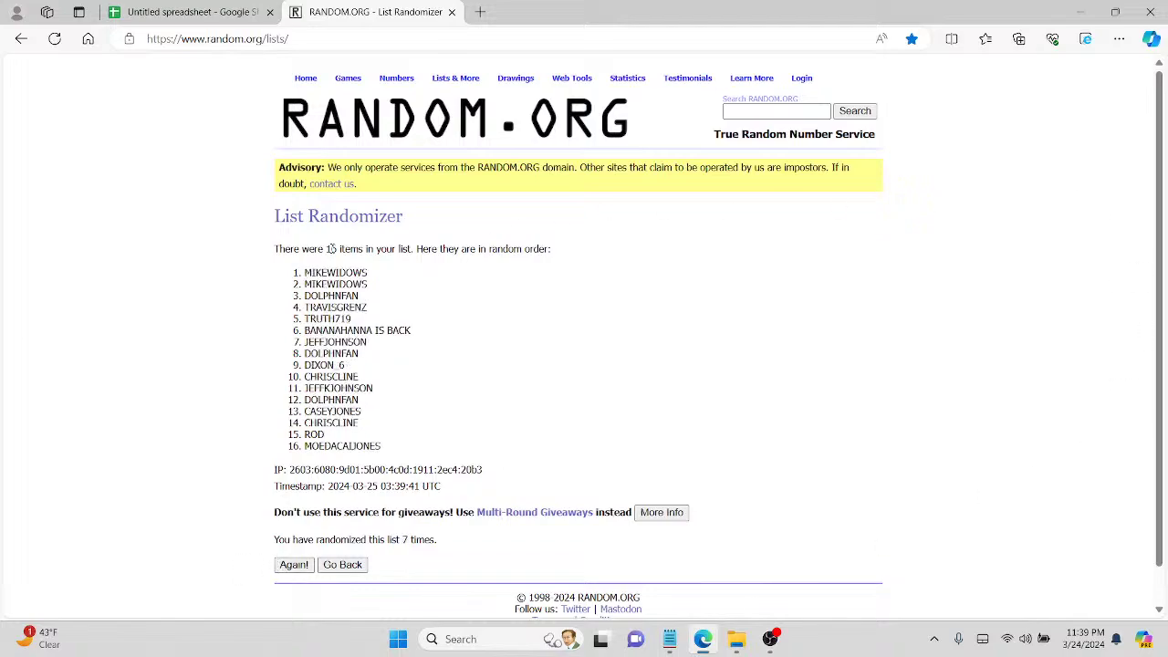
pyautogui.moveTo(351, 7); pyautogui.dragTo(1164, 2)
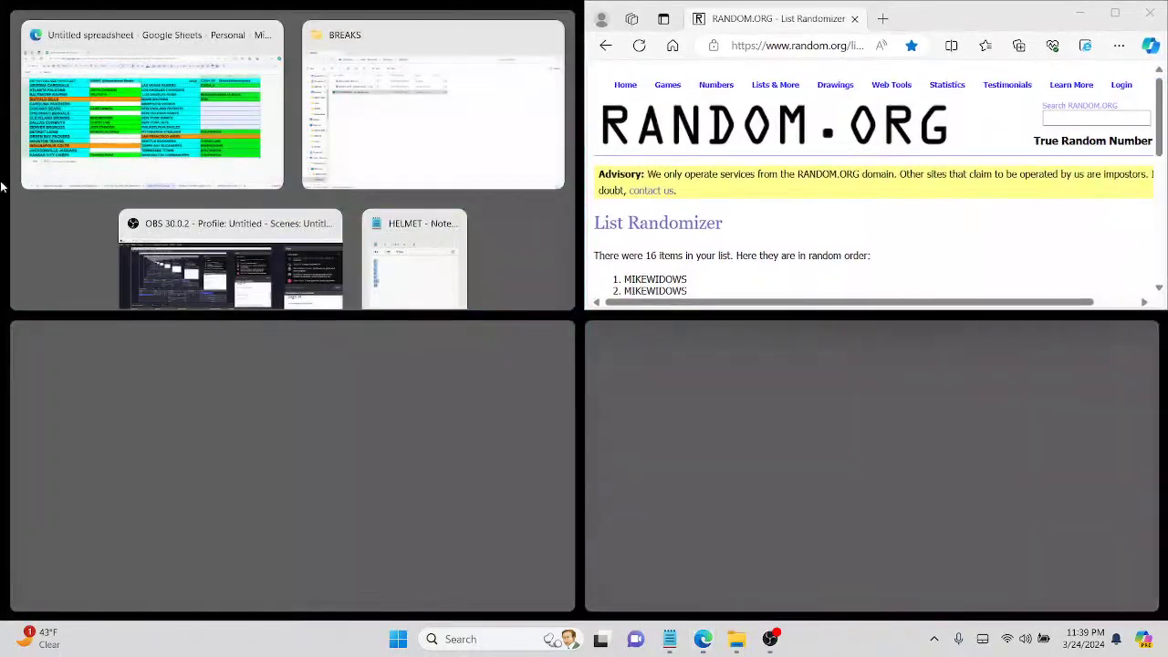
pyautogui.press('super+Down')
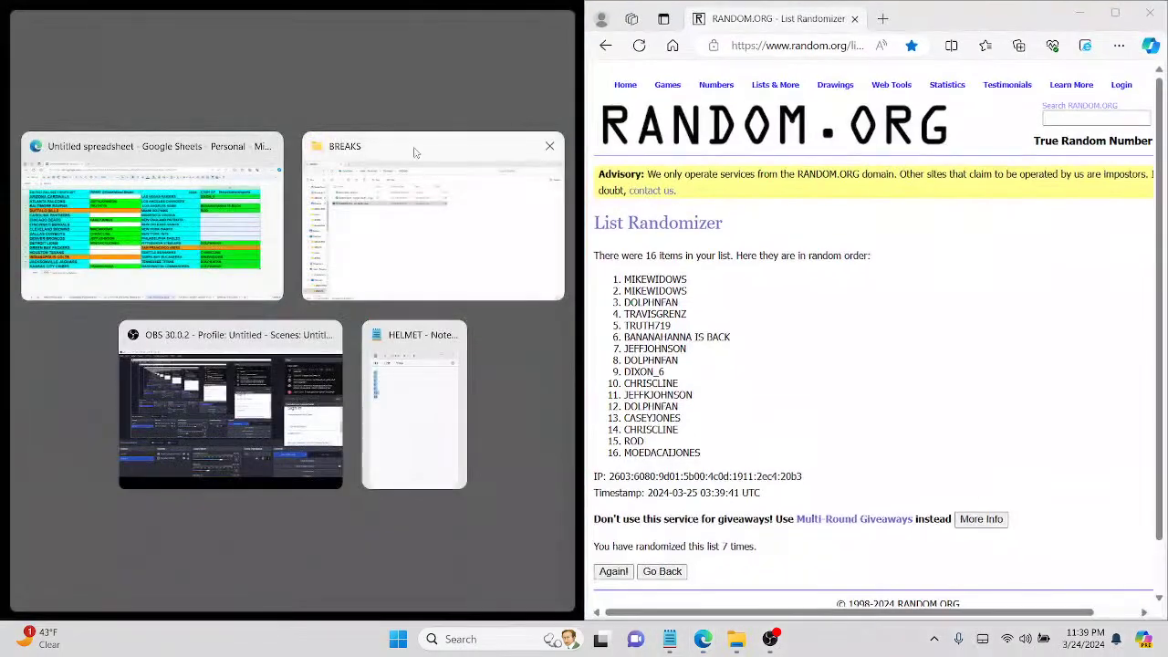
pyautogui.click(108, 159)
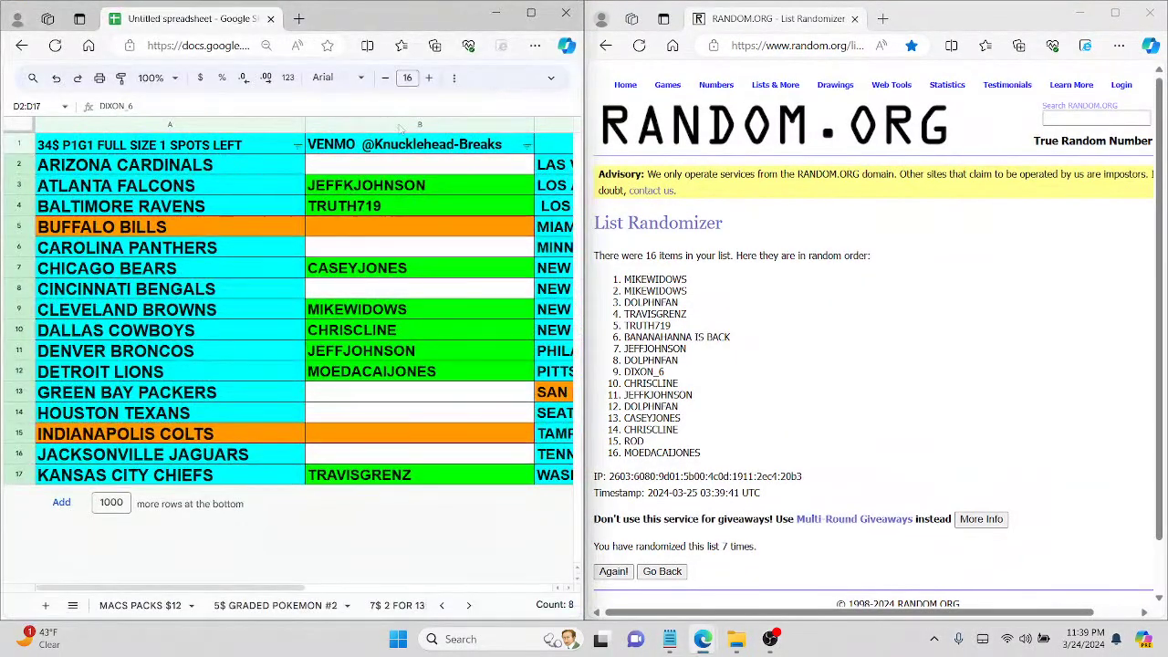
pyautogui.click(374, 166)
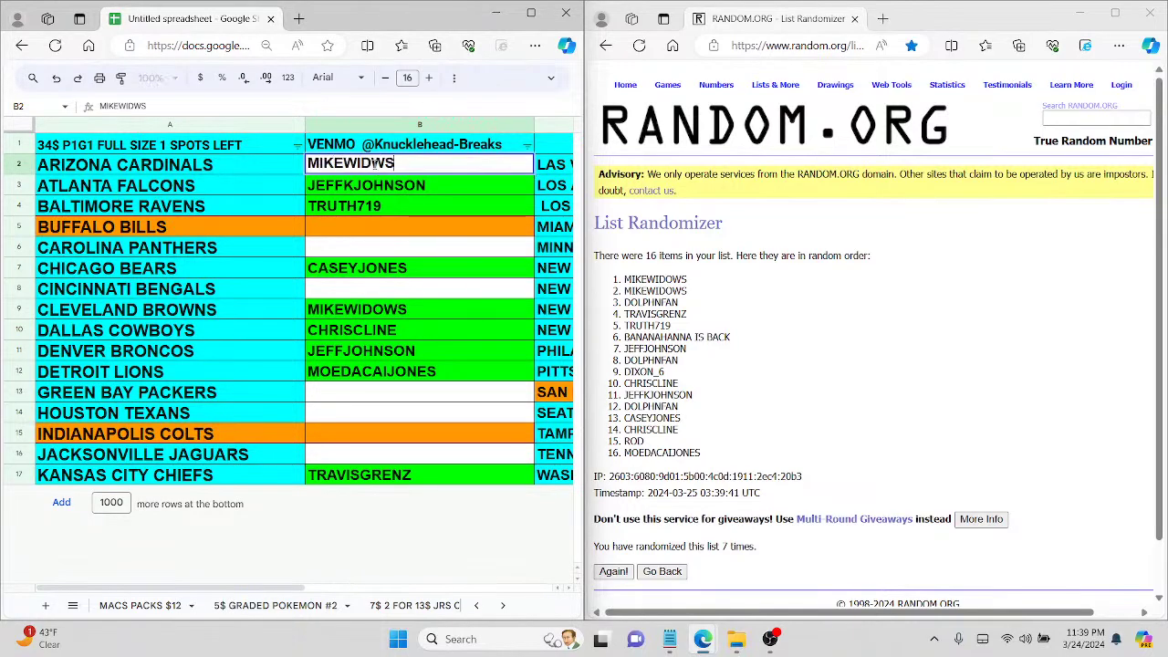
pyautogui.click(320, 228)
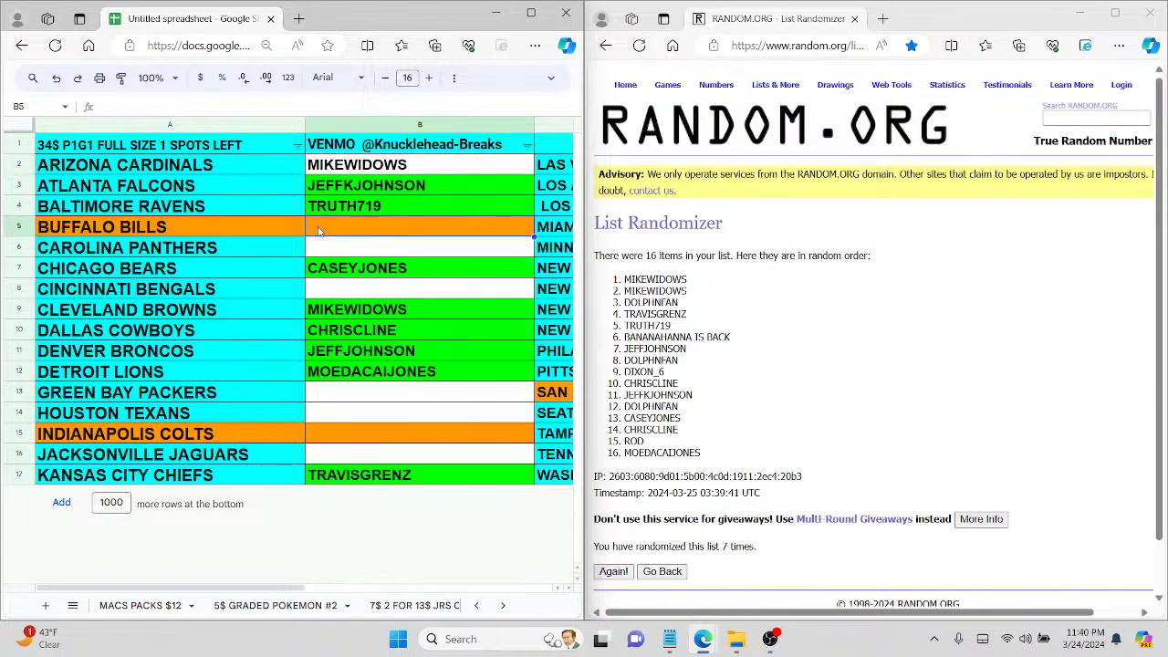
pyautogui.write('Mi')
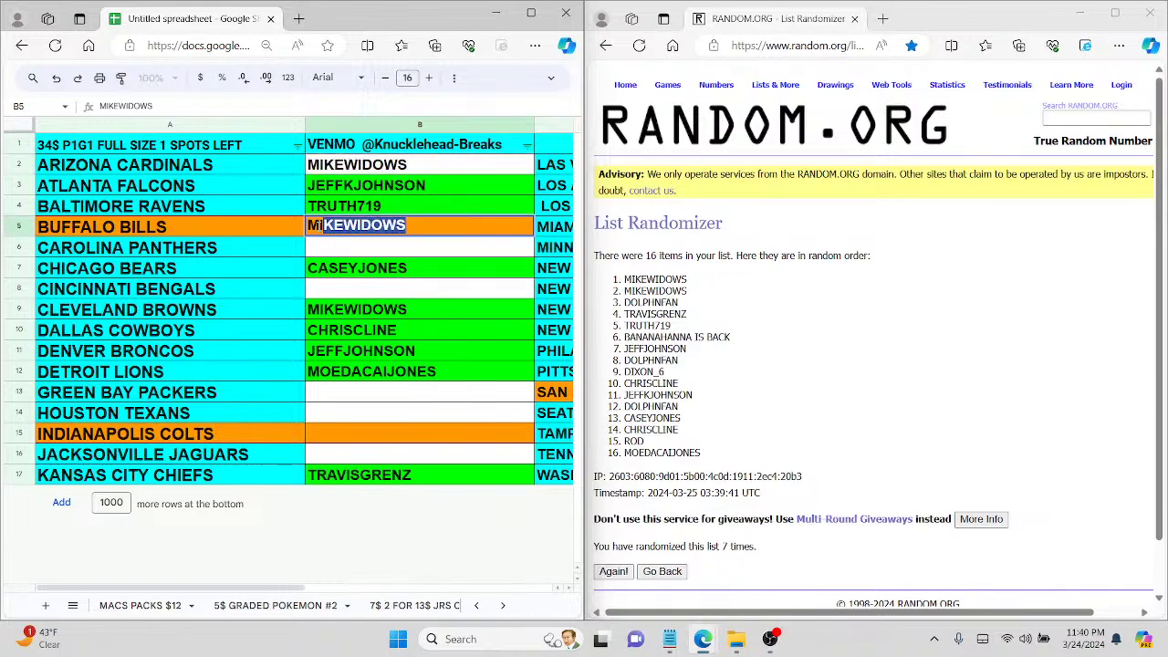
pyautogui.press('Return')
pyautogui.write('D')
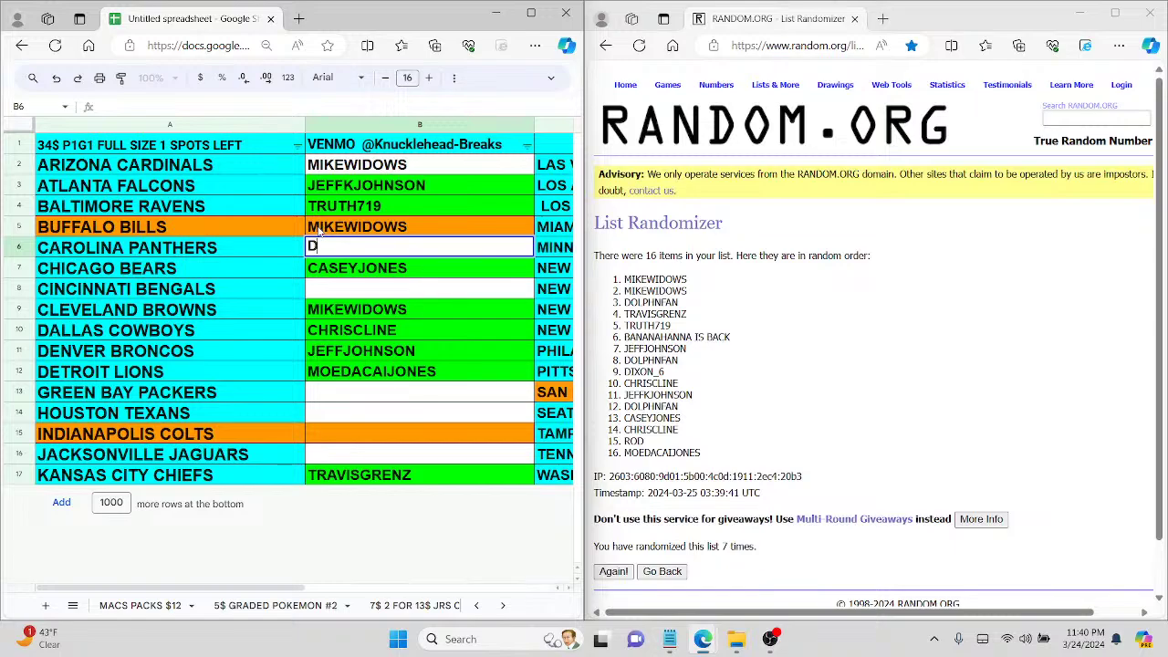
pyautogui.write('OLPHNFAN')
pyautogui.press('Return')
pyautogui.press('Return')
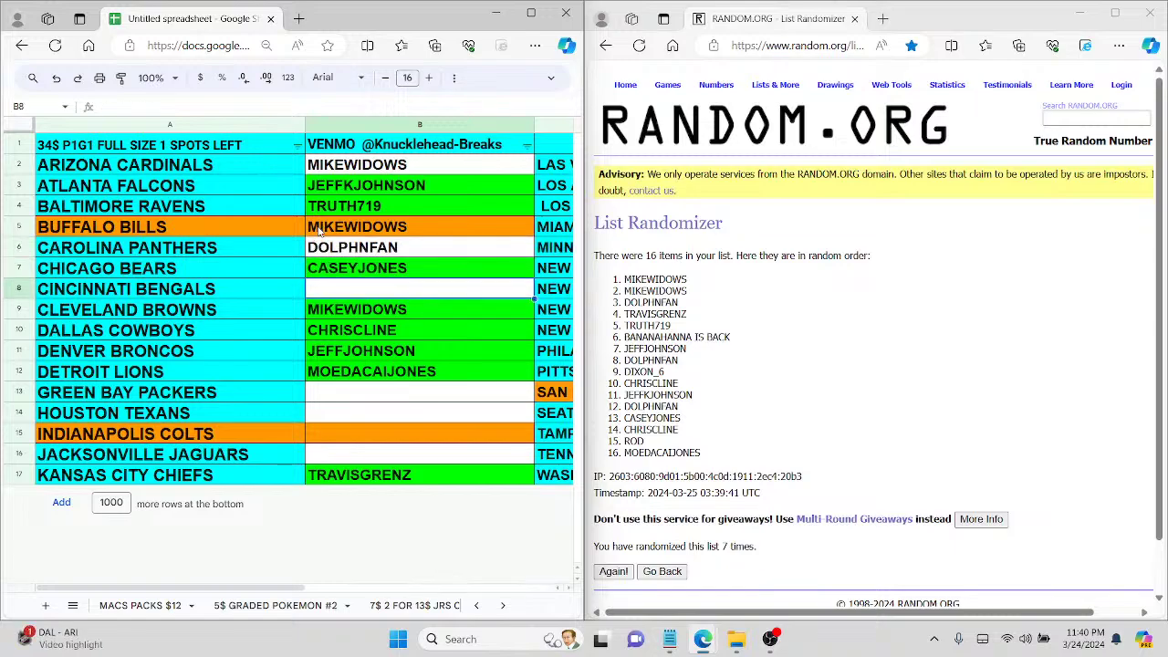
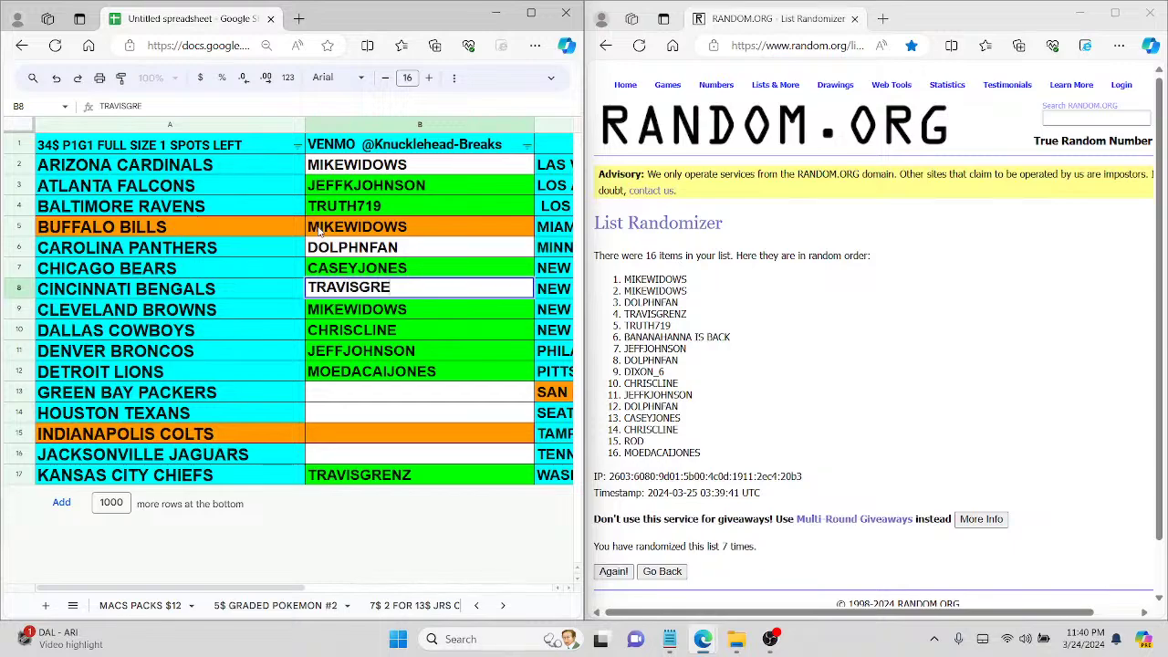
pyautogui.press('Return')
# Enter TRUTH719 in B13 and BANANAHANANA IS BACK in B14
pyautogui.press('Down')
pyautogui.press('Down')
pyautogui.press('Down')
pyautogui.press('Down')
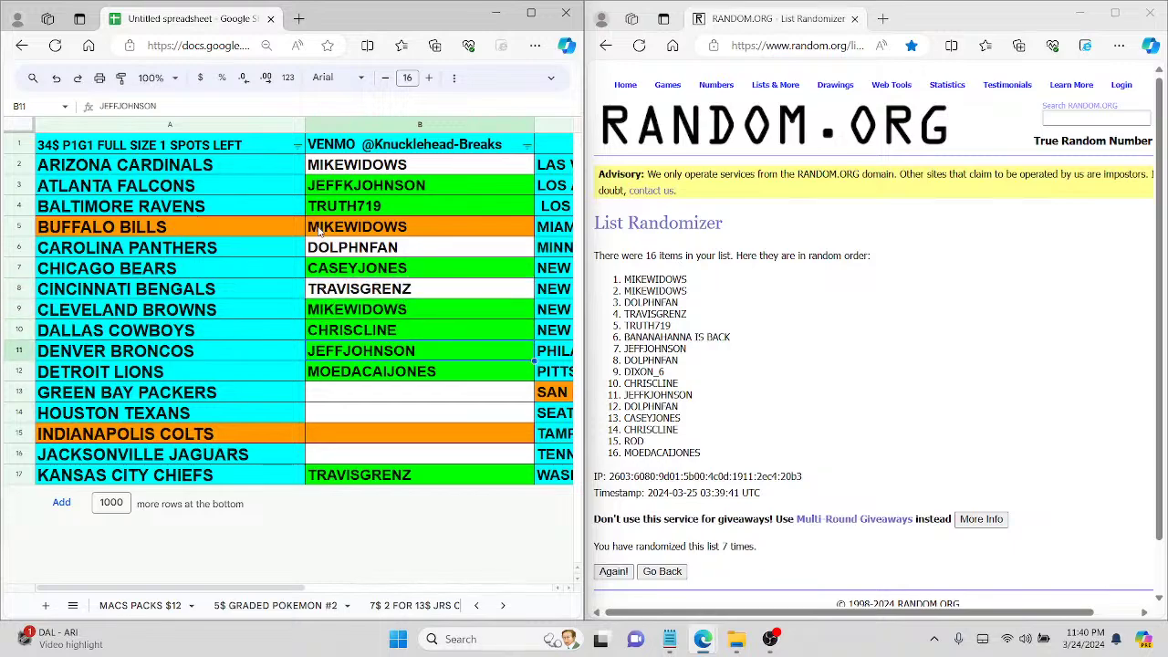
pyautogui.write('TR')
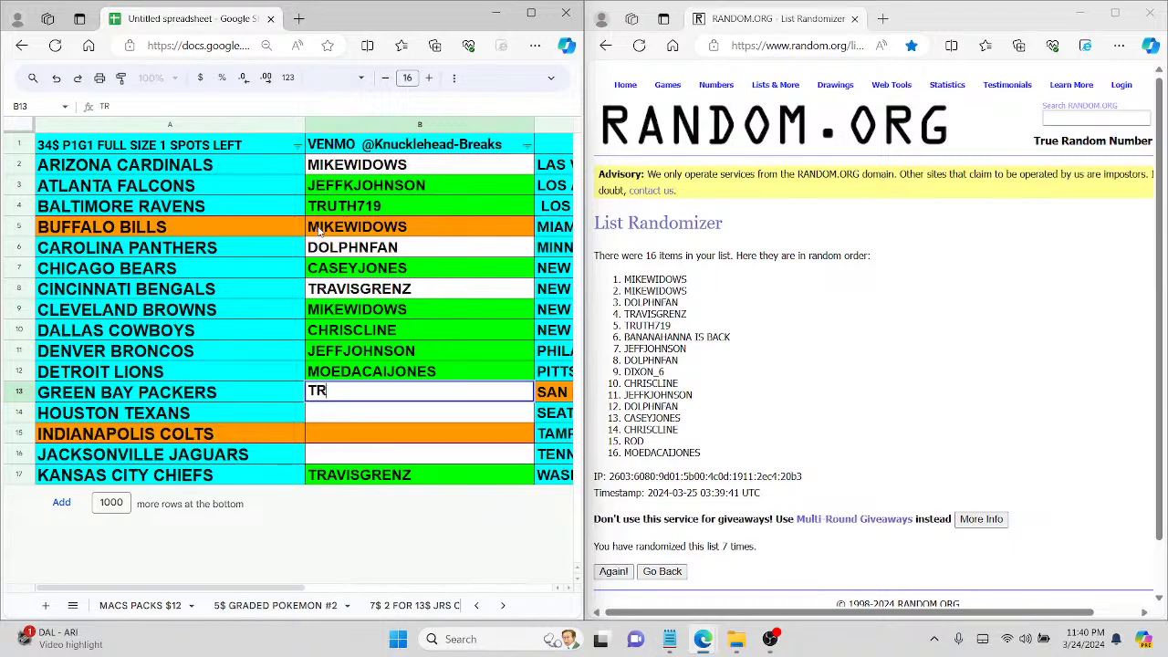
pyautogui.write('U')
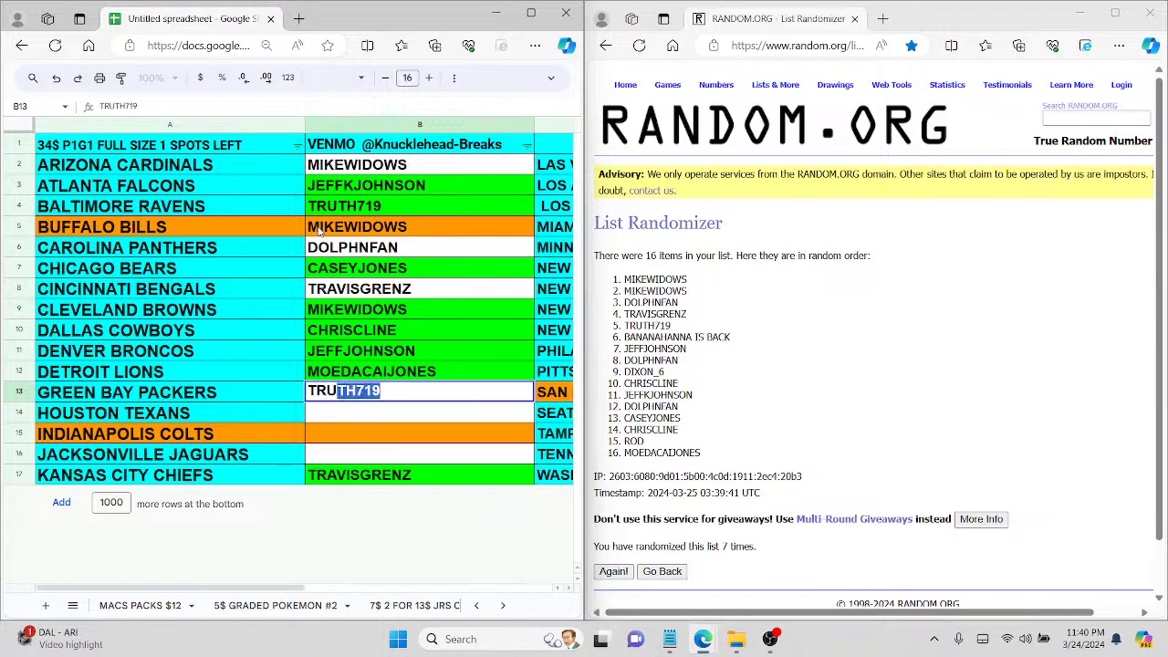
pyautogui.press('Return')
pyautogui.write('BANANA')
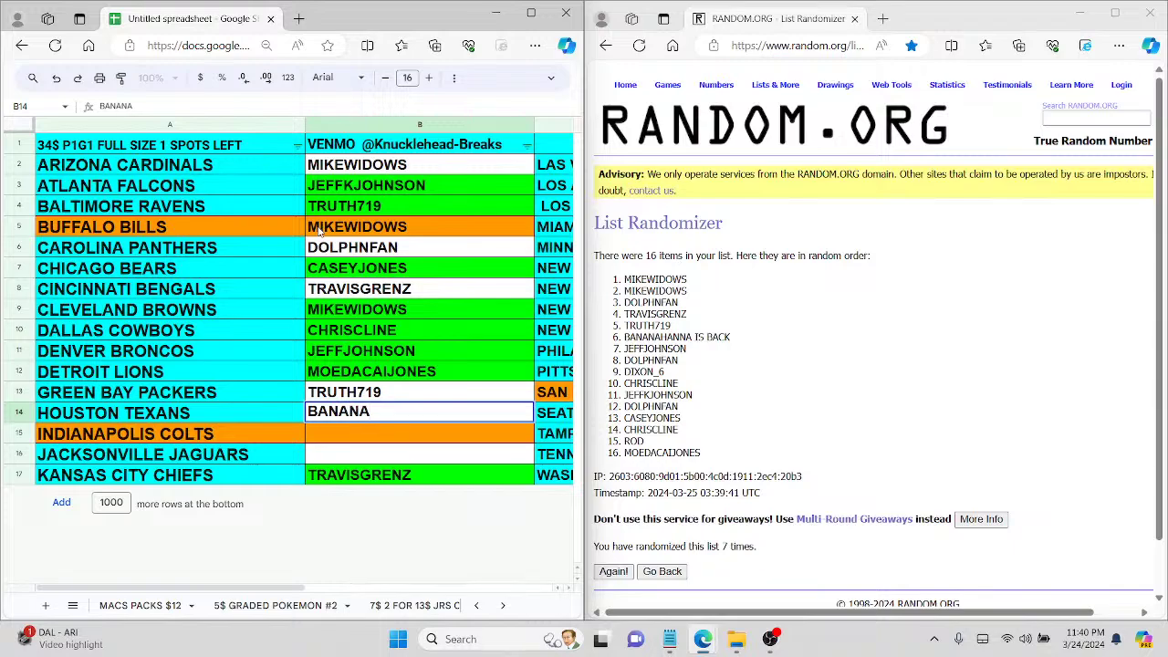
pyautogui.write('HANANA IS BACK')
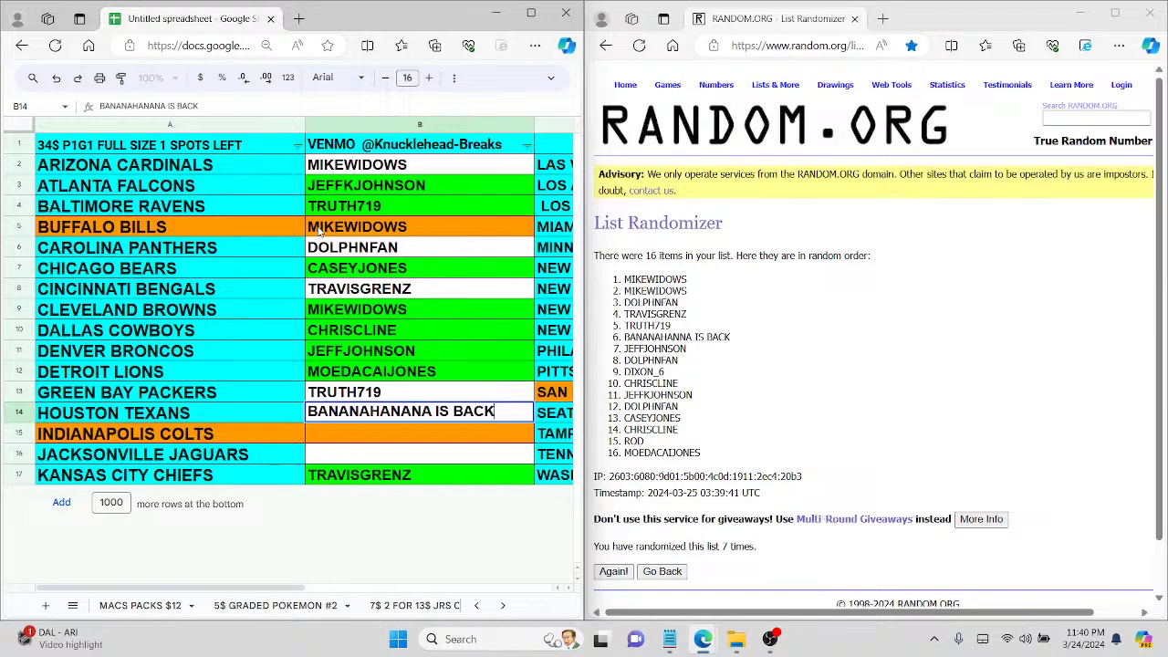
pyautogui.press('Return')
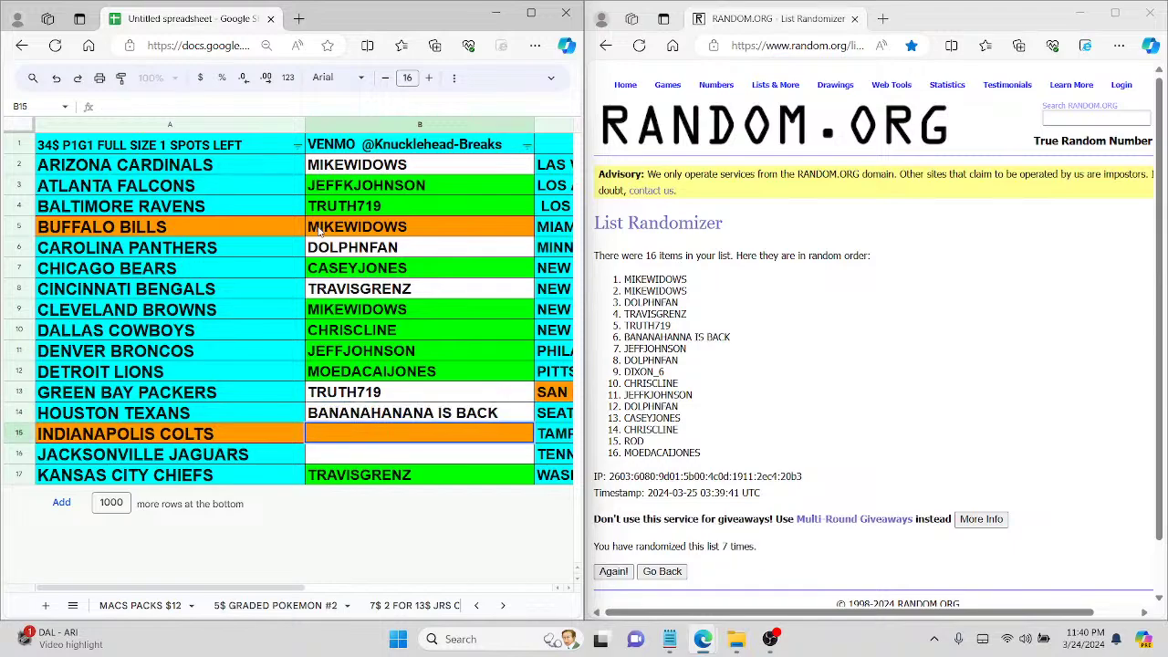
pyautogui.rightClick(241, 248)
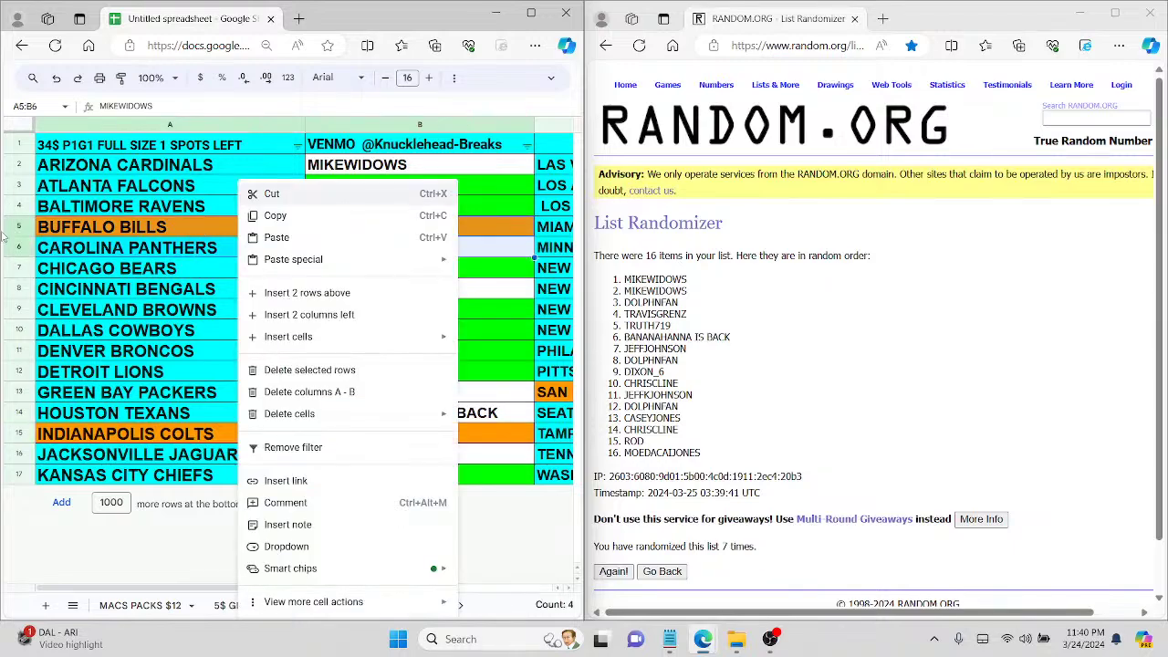
pyautogui.click(157, 251)
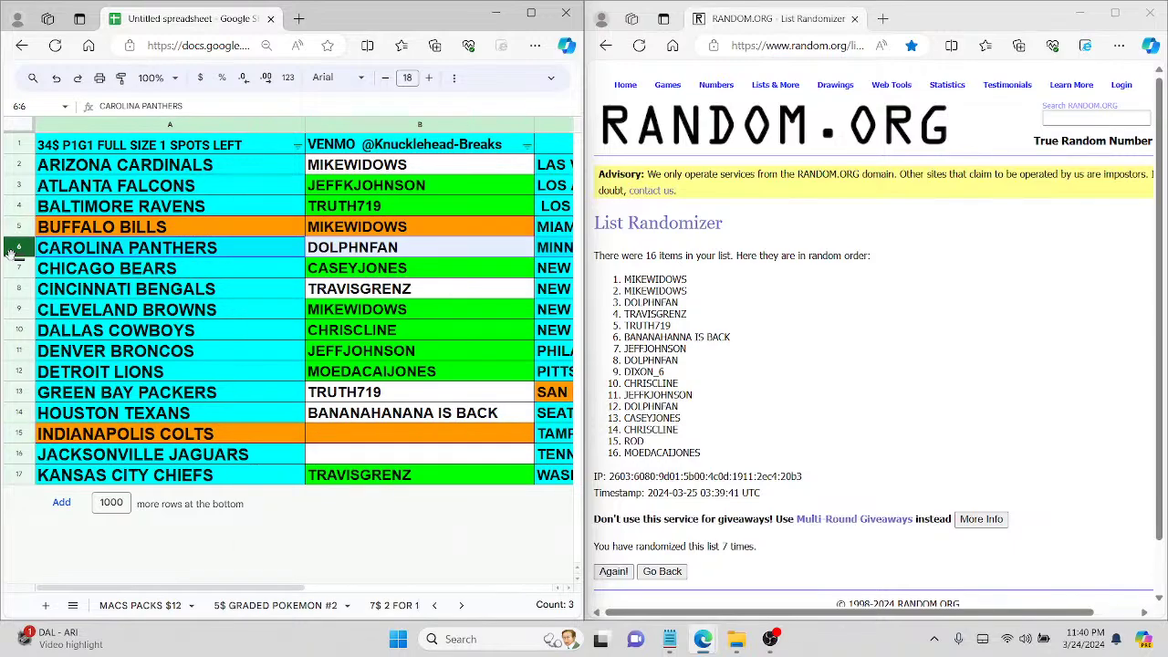
pyautogui.click(378, 436)
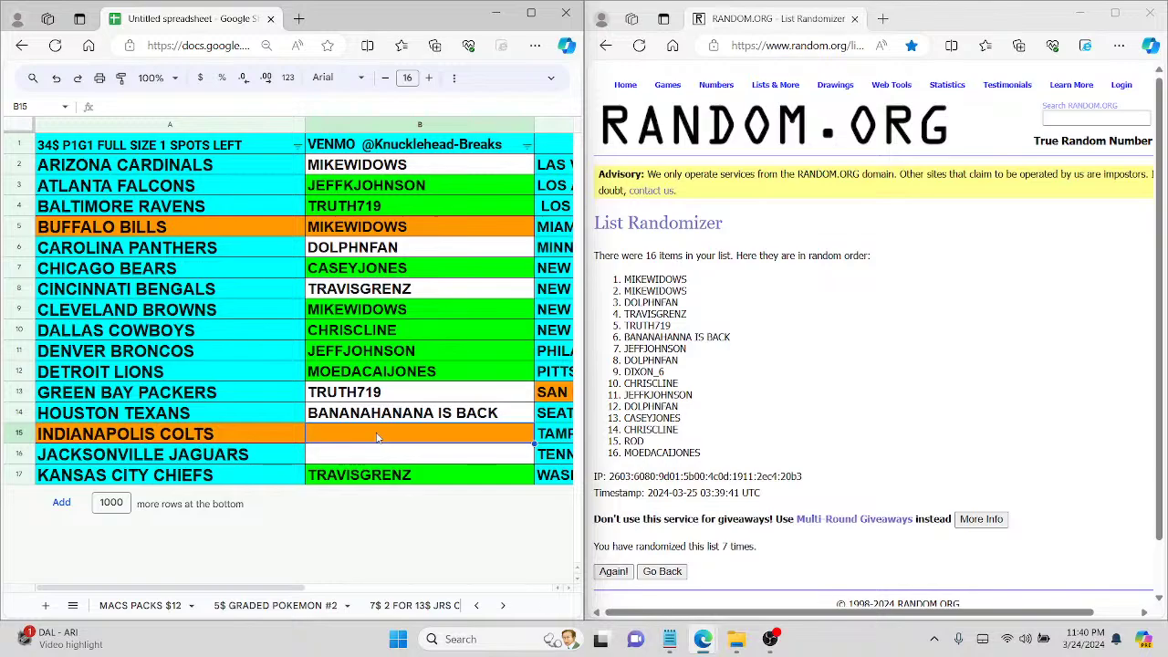
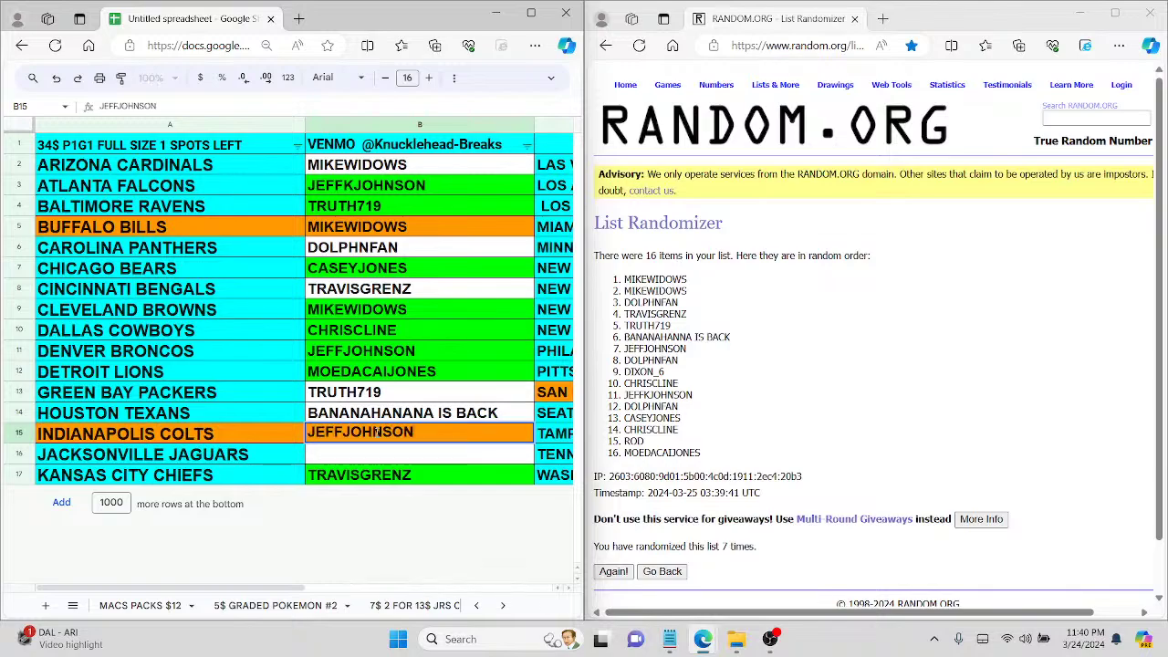
pyautogui.press('Return')
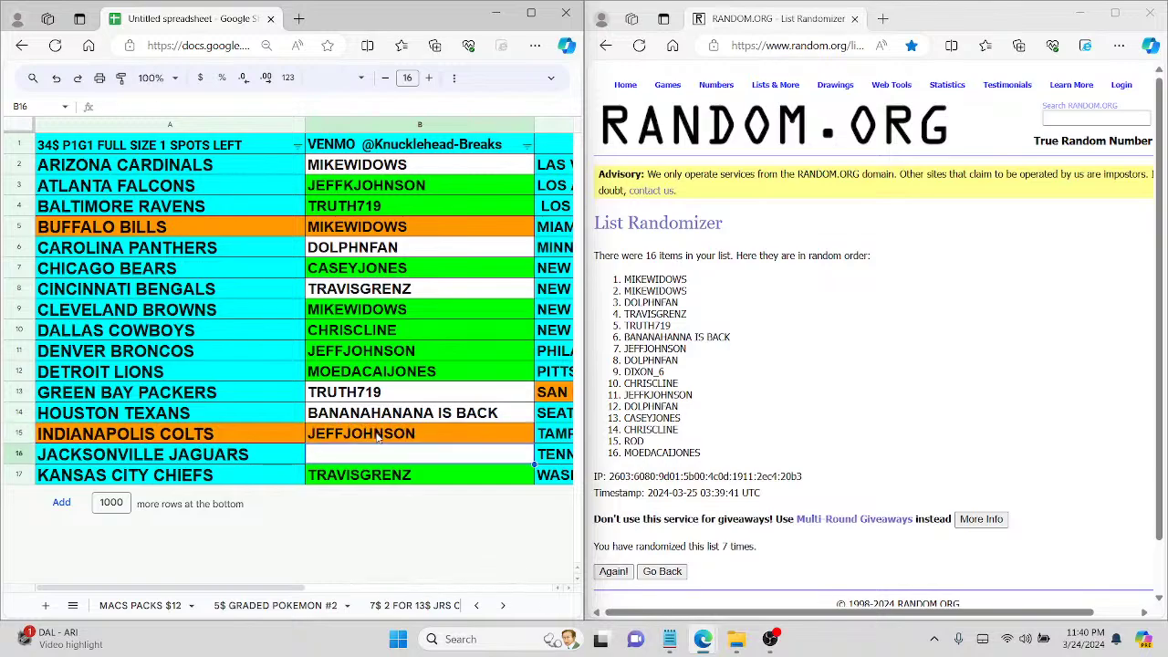
pyautogui.write('D')
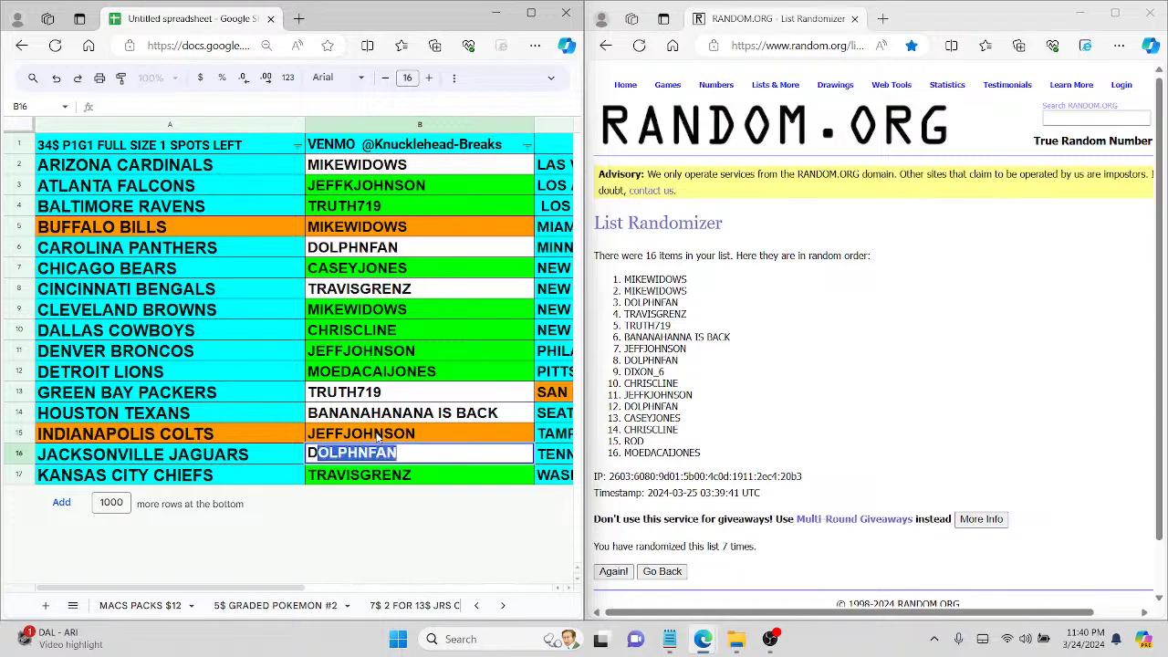
pyautogui.press('End')
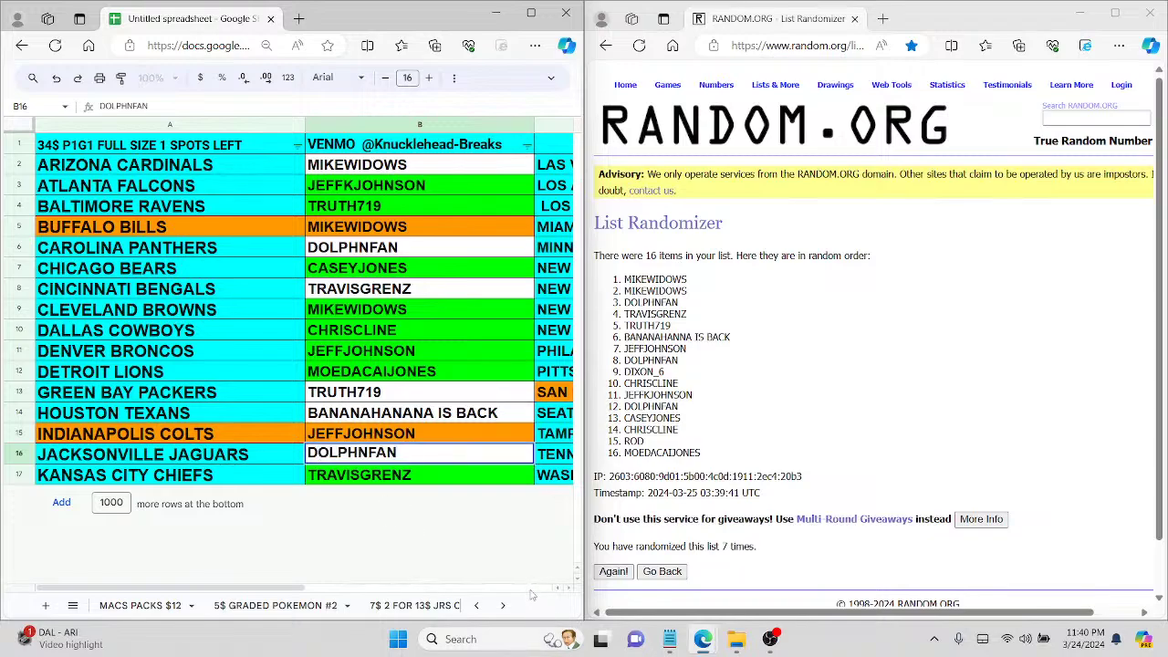
pyautogui.hscroll(5, 489, 168)
pyautogui.click(475, 185)
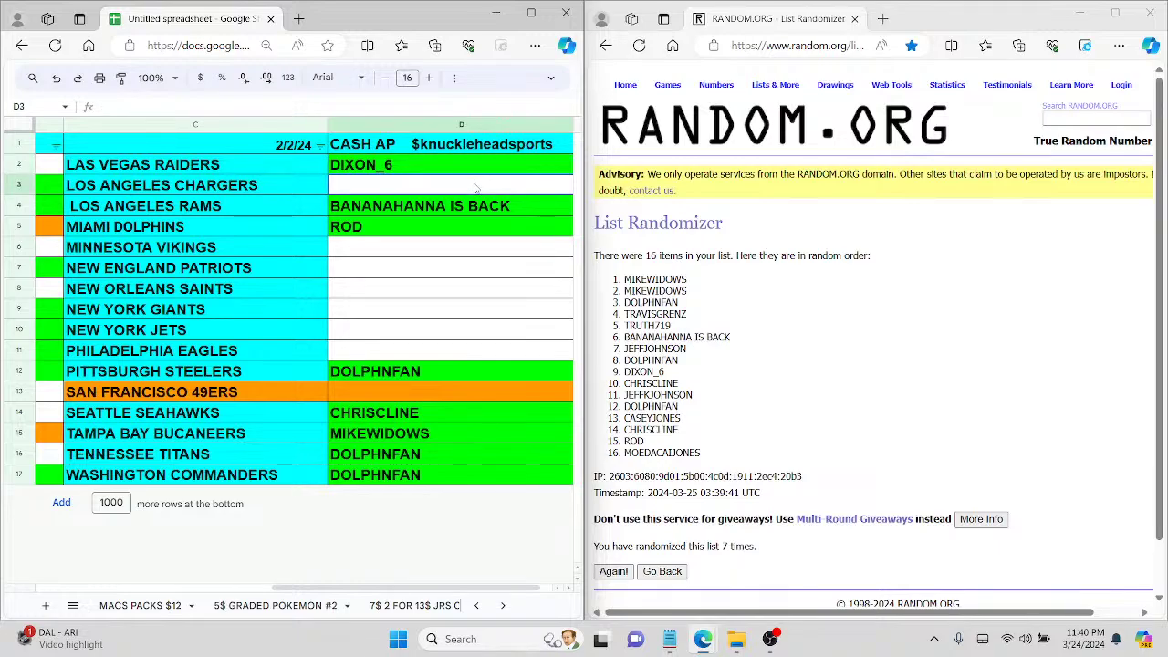
pyautogui.write('DIX')
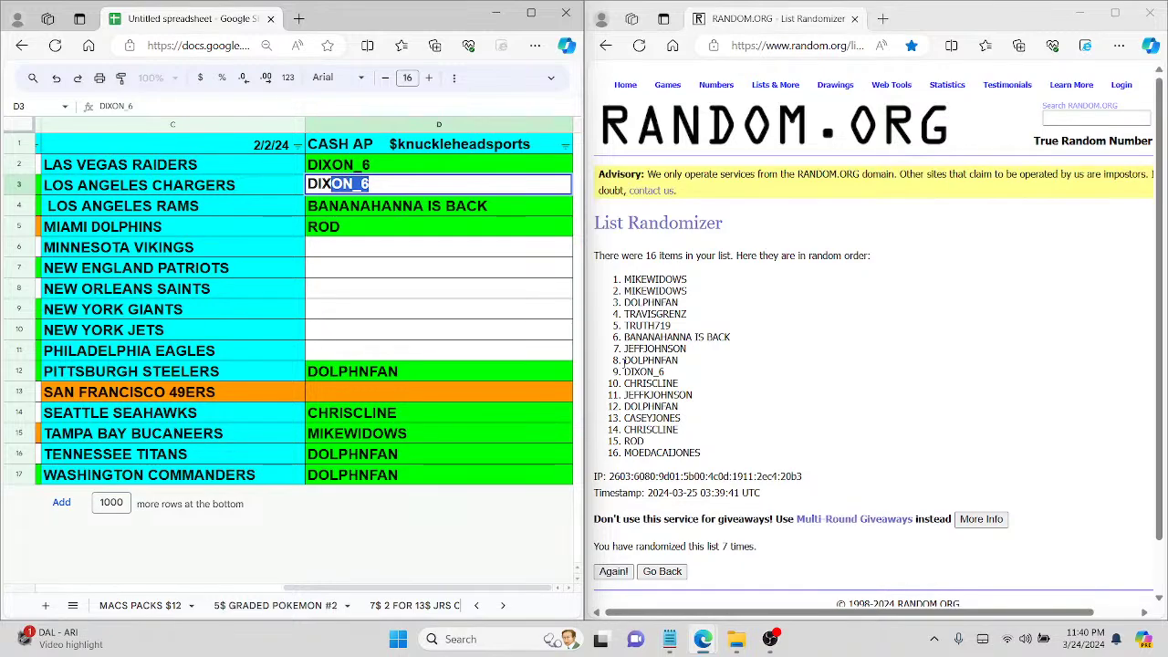
pyautogui.moveTo(624, 387); pyautogui.dragTo(717, 442)
pyautogui.hotkey('ctrl', 'c')
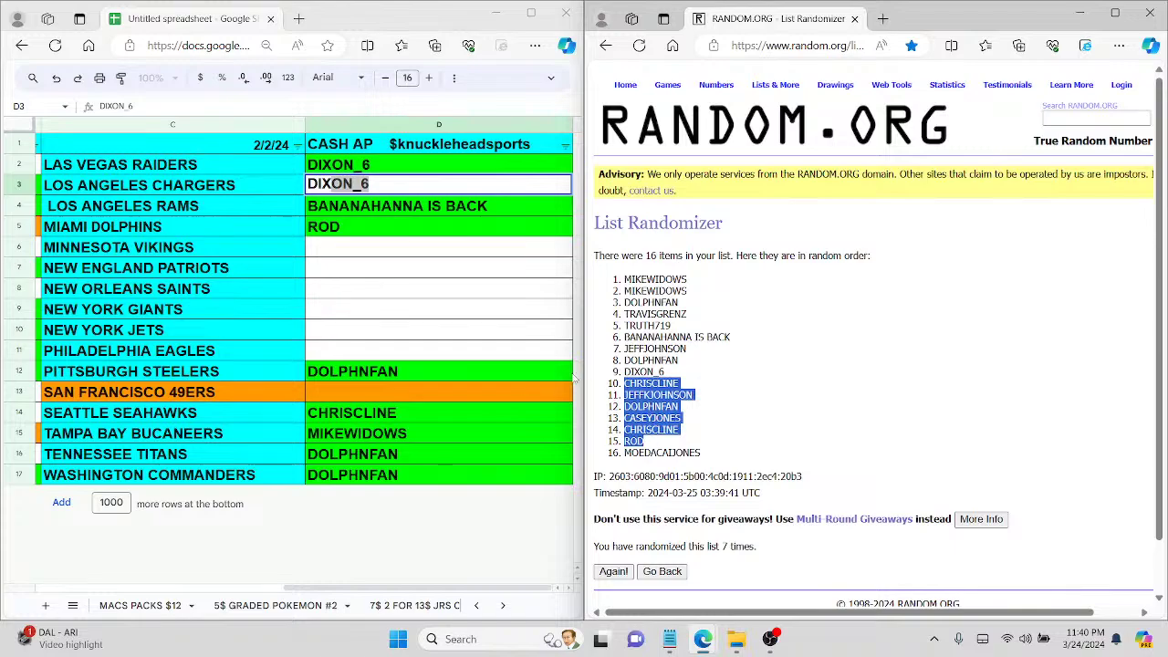
pyautogui.click(429, 248)
pyautogui.hotkey('ctrl', 'v')
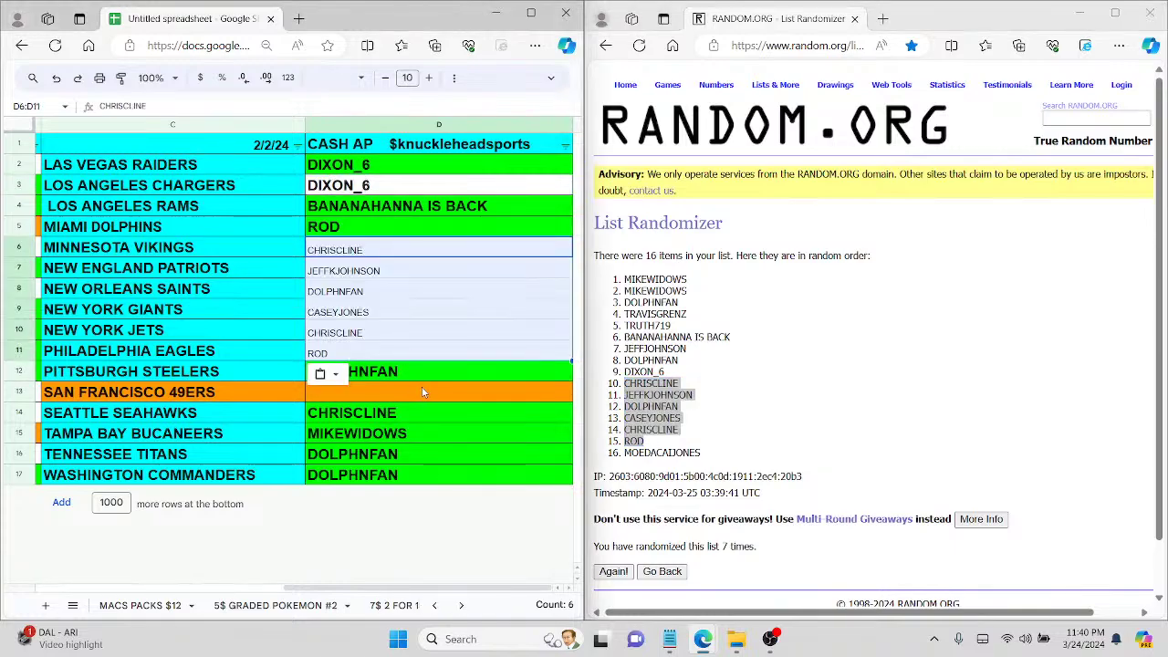
pyautogui.click(423, 392)
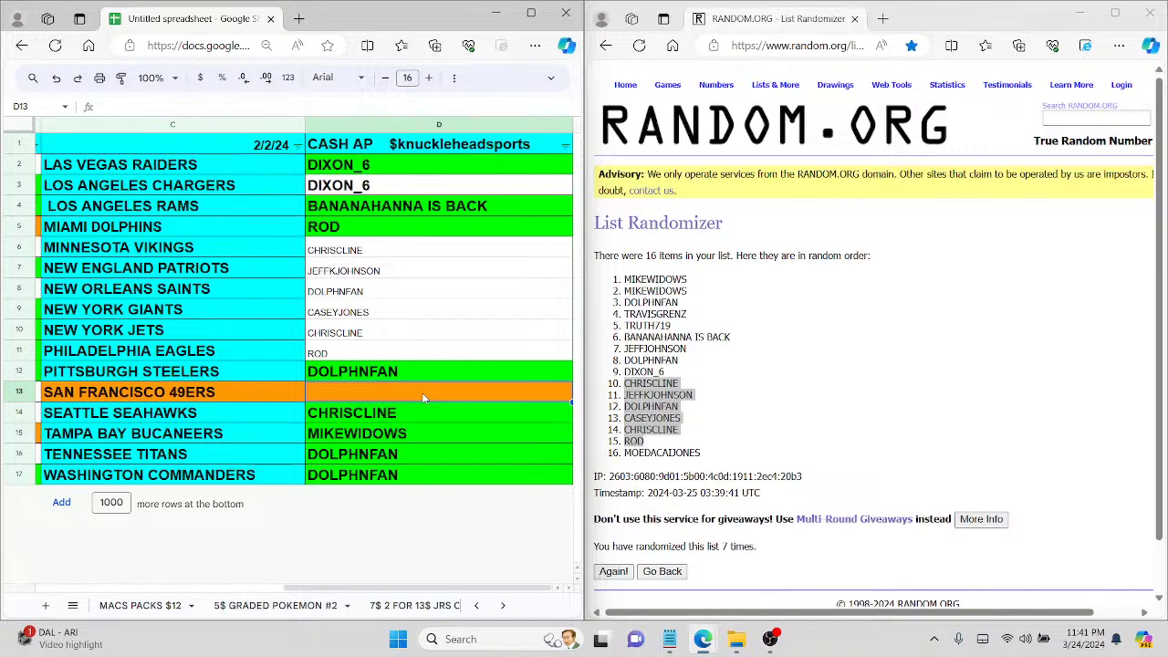
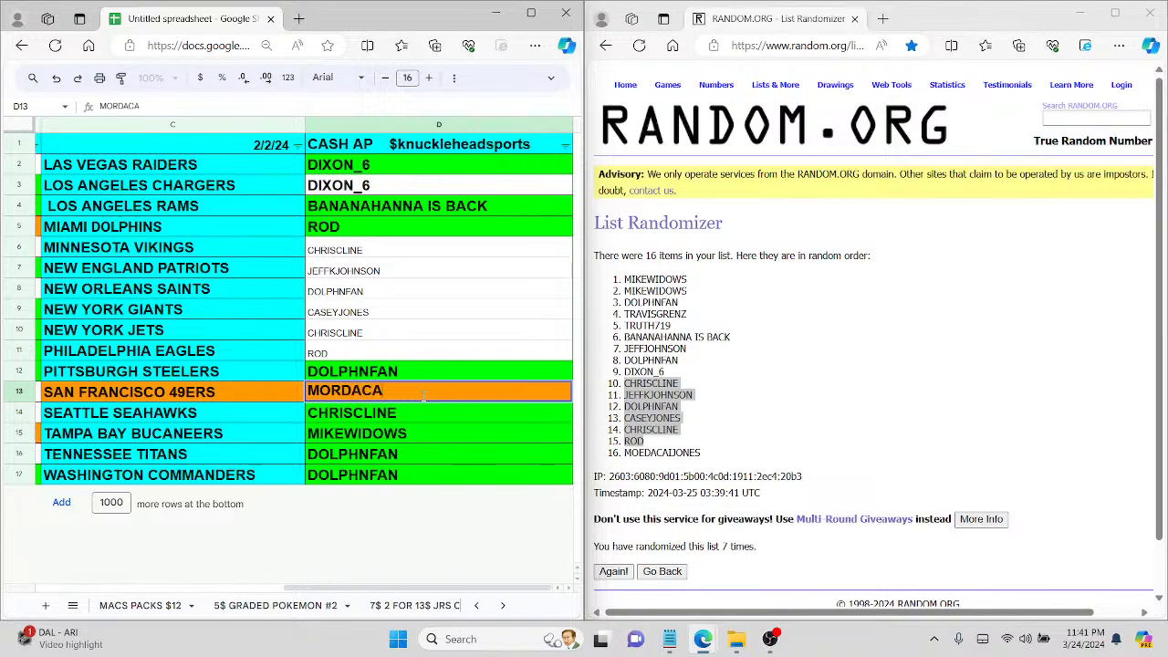
pyautogui.click(532, 13)
# Format the buyer names in B2:D17 as bold at size 17, then check D7 and B17
pyautogui.click(411, 158)
pyautogui.keyDown('shift'); pyautogui.click(931, 469); pyautogui.keyUp('shift')
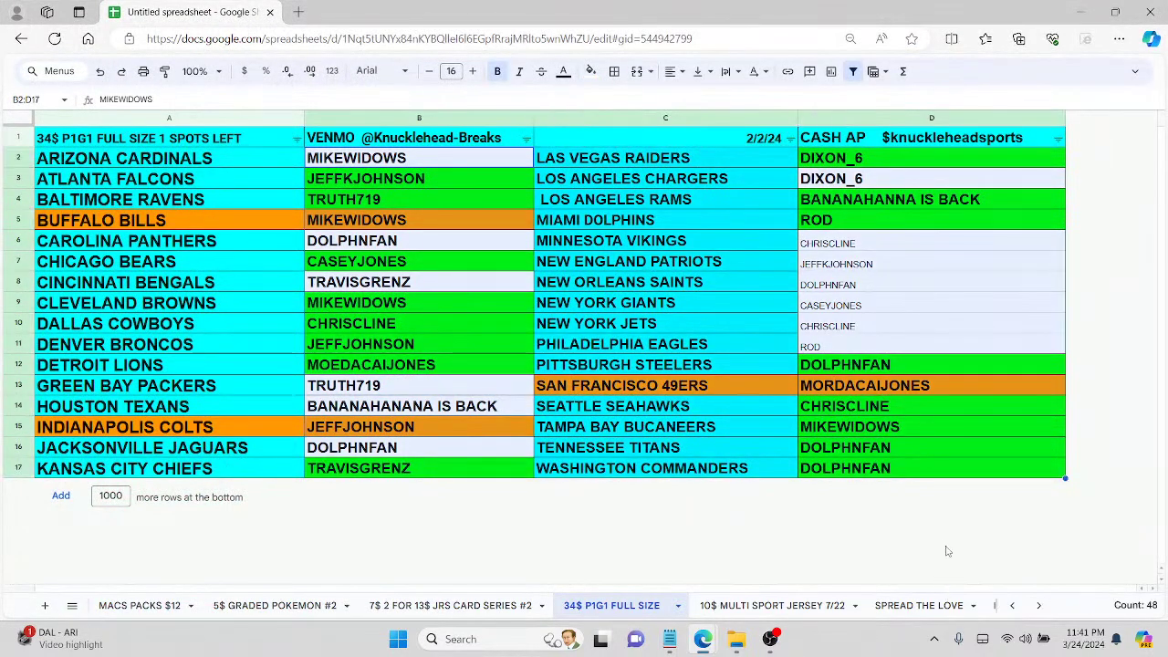
pyautogui.click(472, 71)
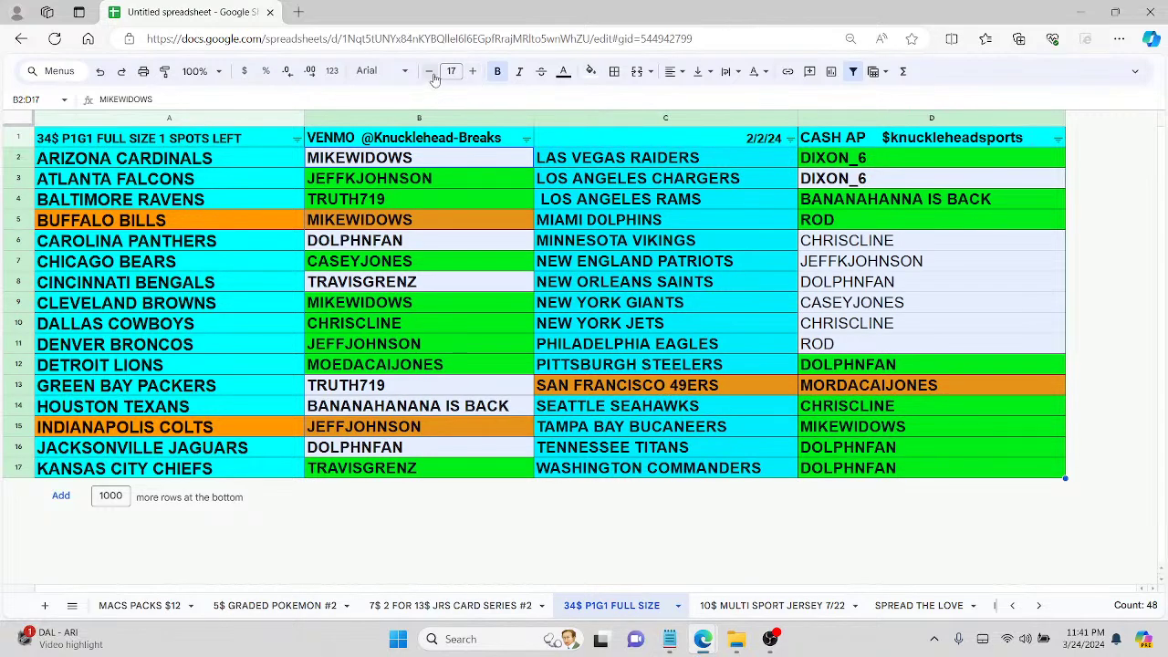
pyautogui.click(430, 73)
pyautogui.click(471, 71)
pyautogui.click(613, 73)
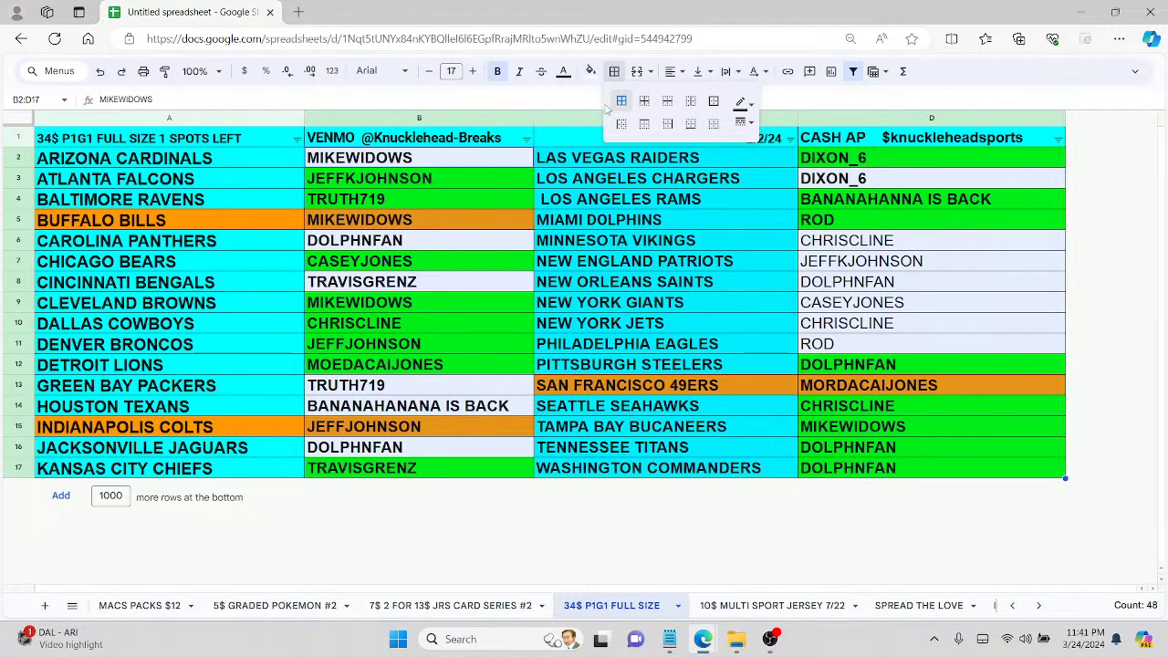
pyautogui.click(497, 72)
pyautogui.click(497, 71)
pyautogui.click(475, 221)
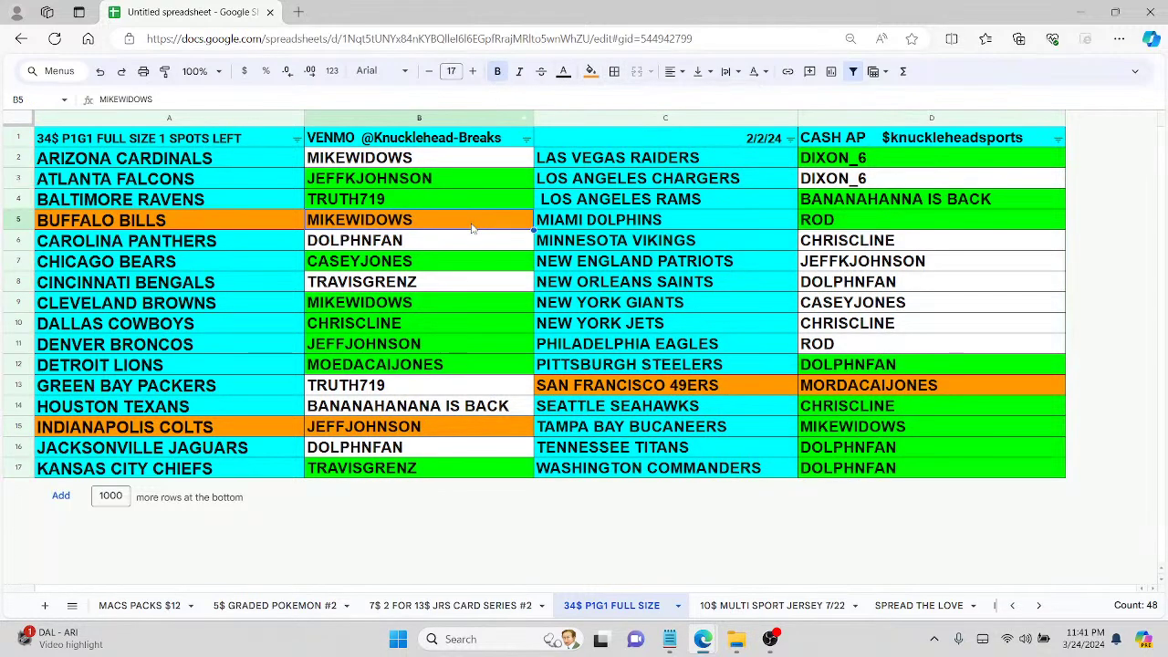
pyautogui.press('Right')
pyautogui.press('Right')
pyautogui.press('Down')
pyautogui.press('Down')
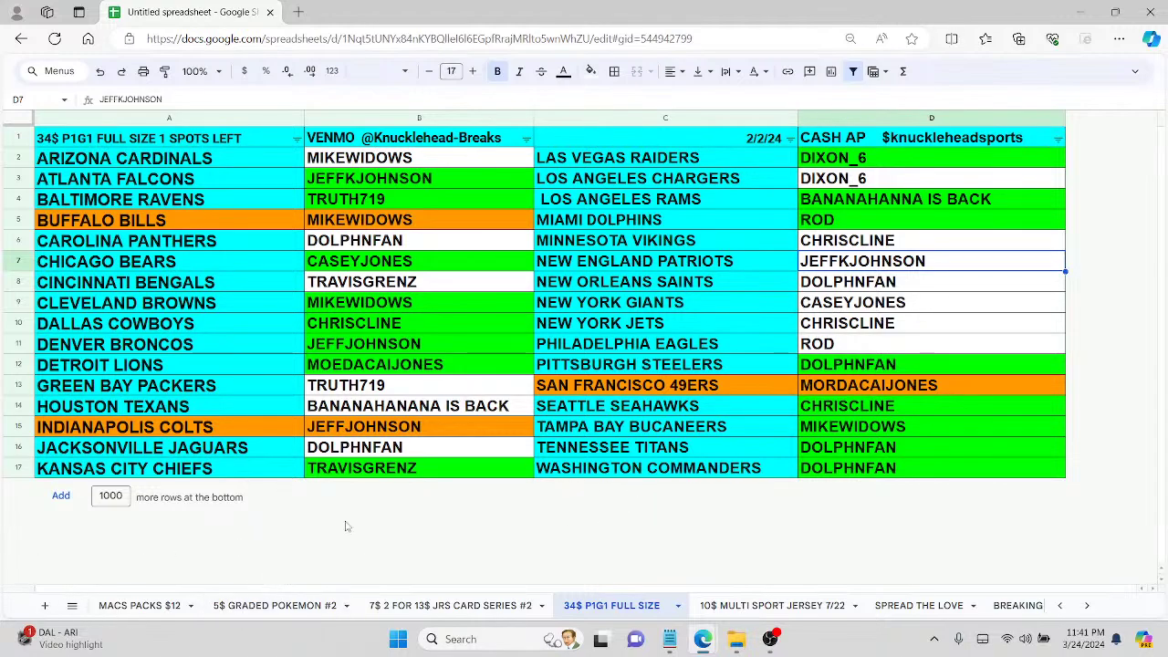
pyautogui.hotkey('ctrl', 'Down')
pyautogui.press('Left')
pyautogui.press('Left')
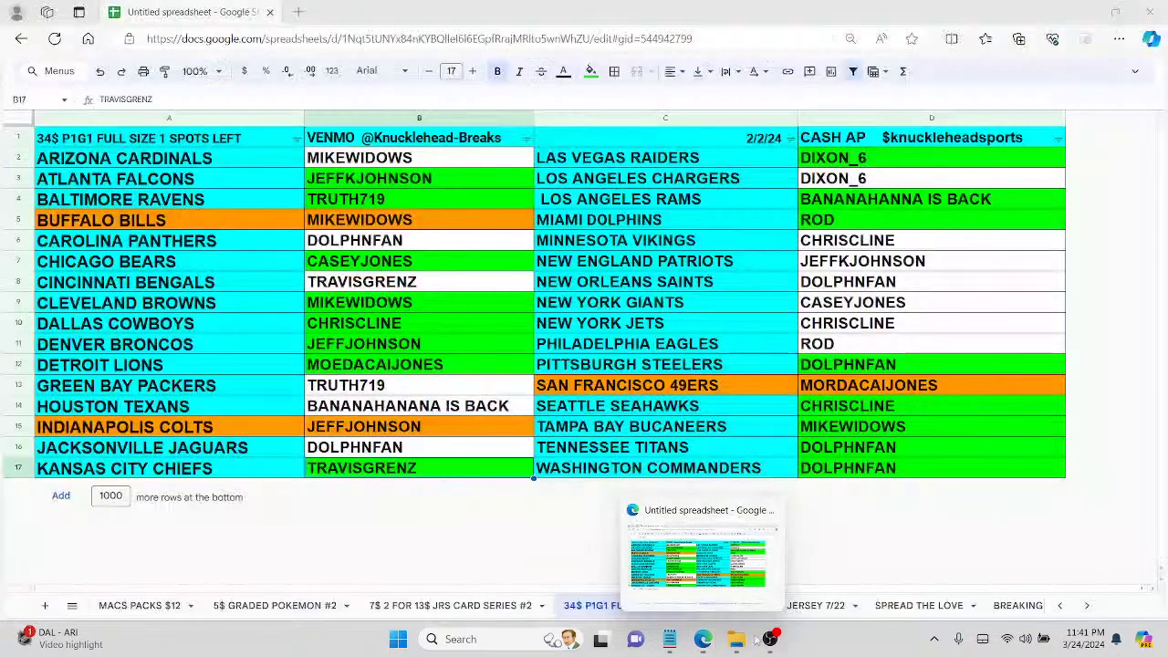
# Delete 8 from the Notepad spot list, leaving 4, 5, 6, 9, 12, 14 selected
pyautogui.click(669, 639)
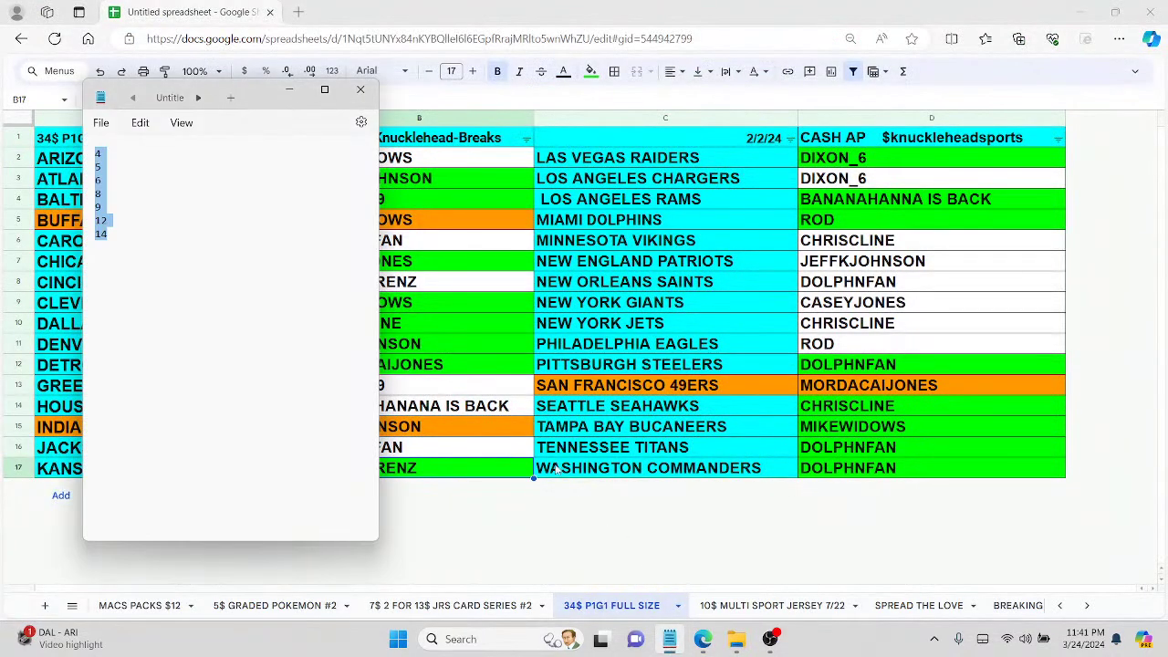
pyautogui.click(151, 195)
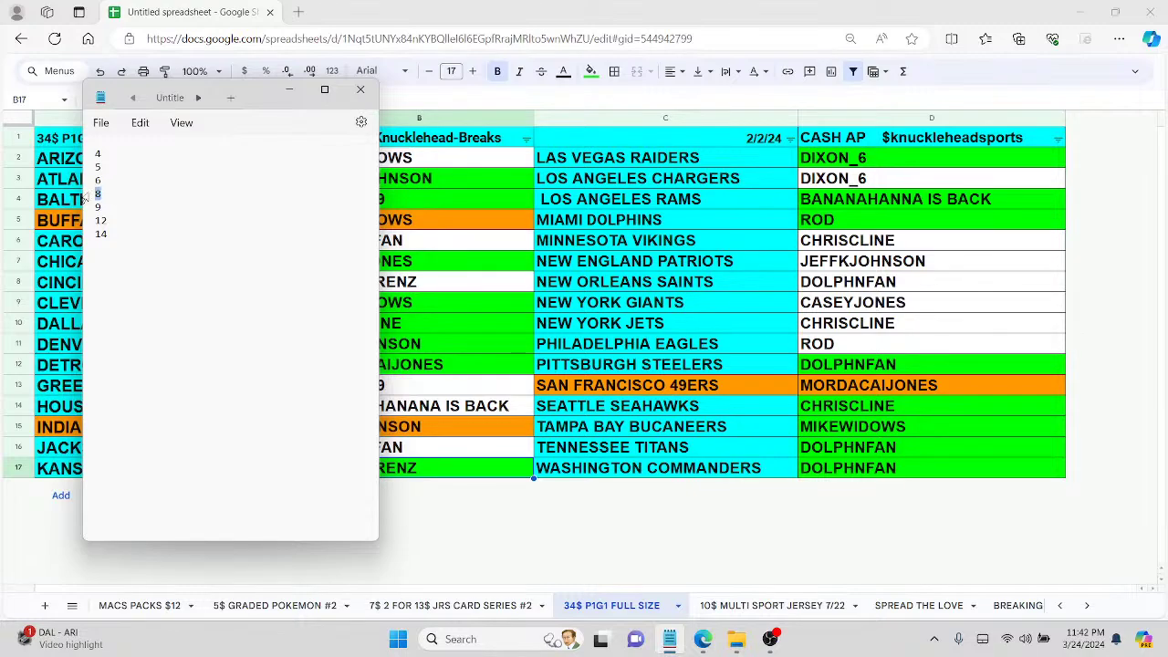
pyautogui.press('BackSpace')
pyautogui.press('BackSpace')
pyautogui.moveTo(119, 220); pyautogui.dragTo(69, 137)
pyautogui.hotkey('ctrl', 'c')
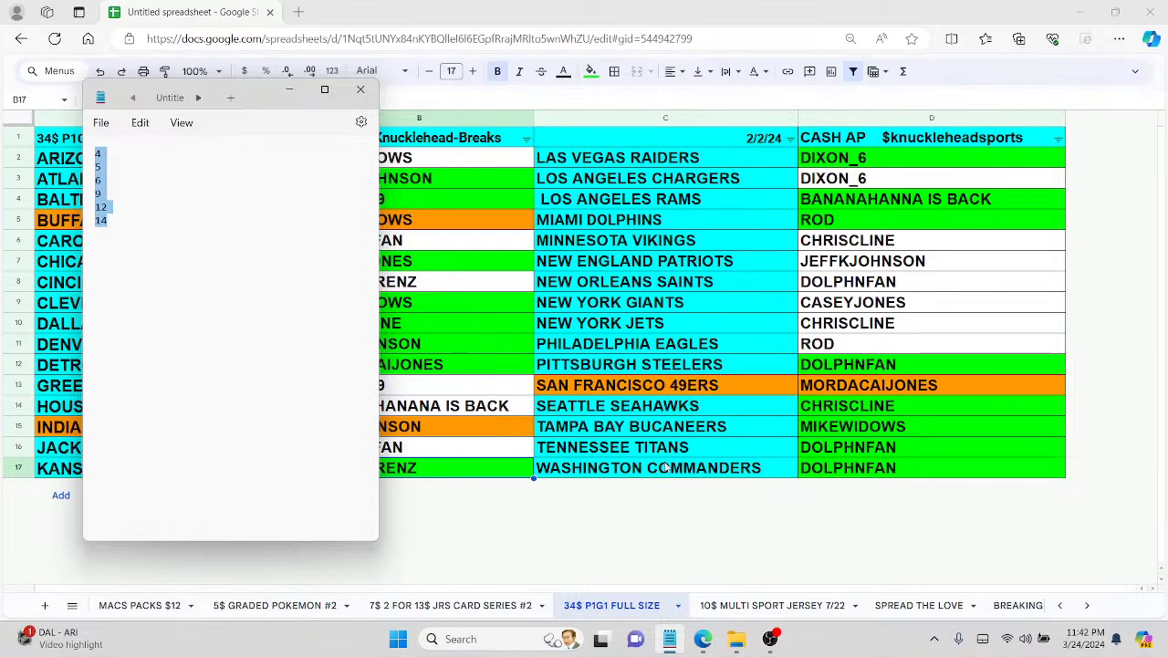
pyautogui.click(738, 503)
# Open the RANDOM.ORG List Randomizer from the BREAKS folder and paste in the open spot numbers
pyautogui.click(737, 639)
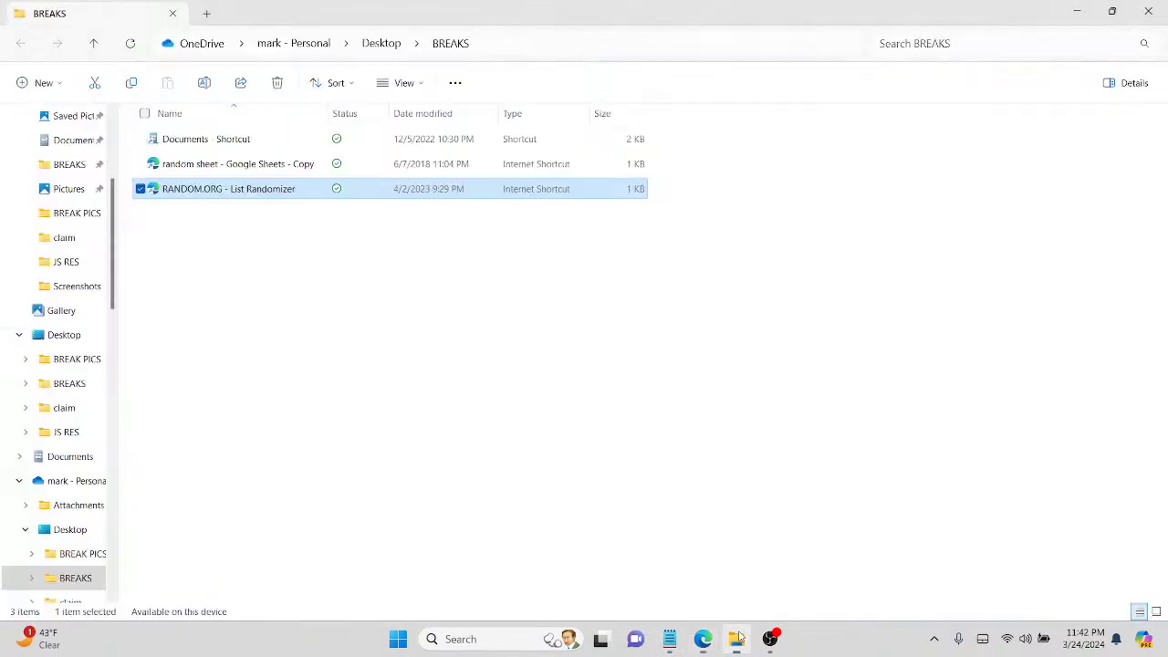
pyautogui.doubleClick(205, 186)
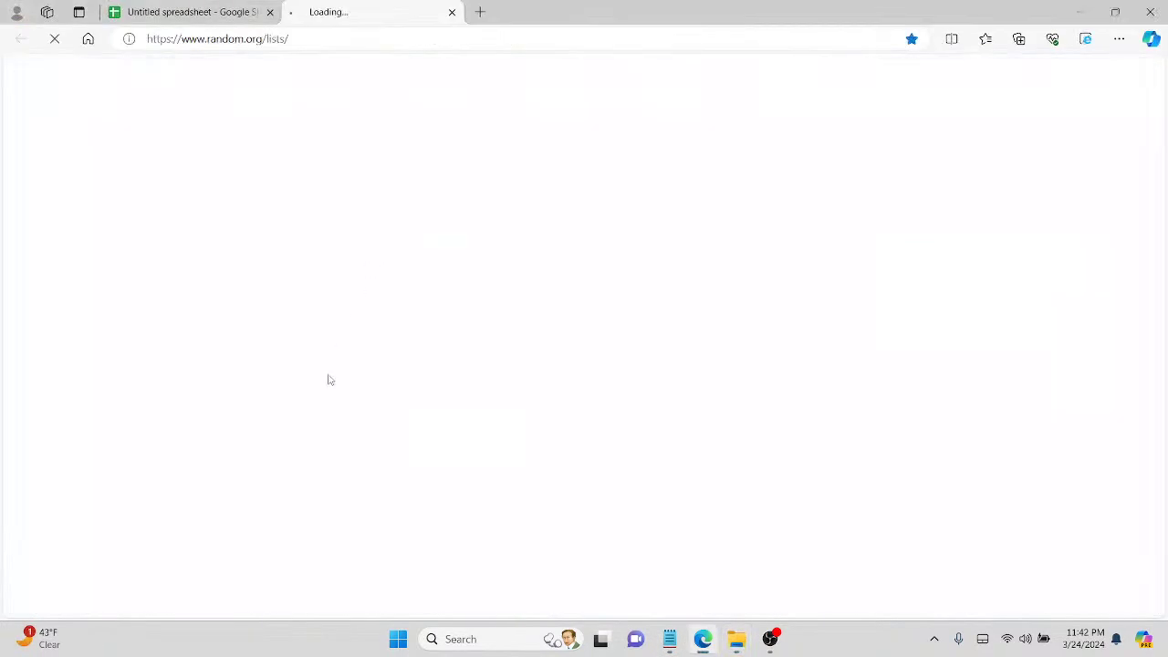
pyautogui.click(326, 388)
pyautogui.hotkey('ctrl', 'v')
# Randomize the spot list seven times and highlight the top result, 14
pyautogui.click(310, 572)
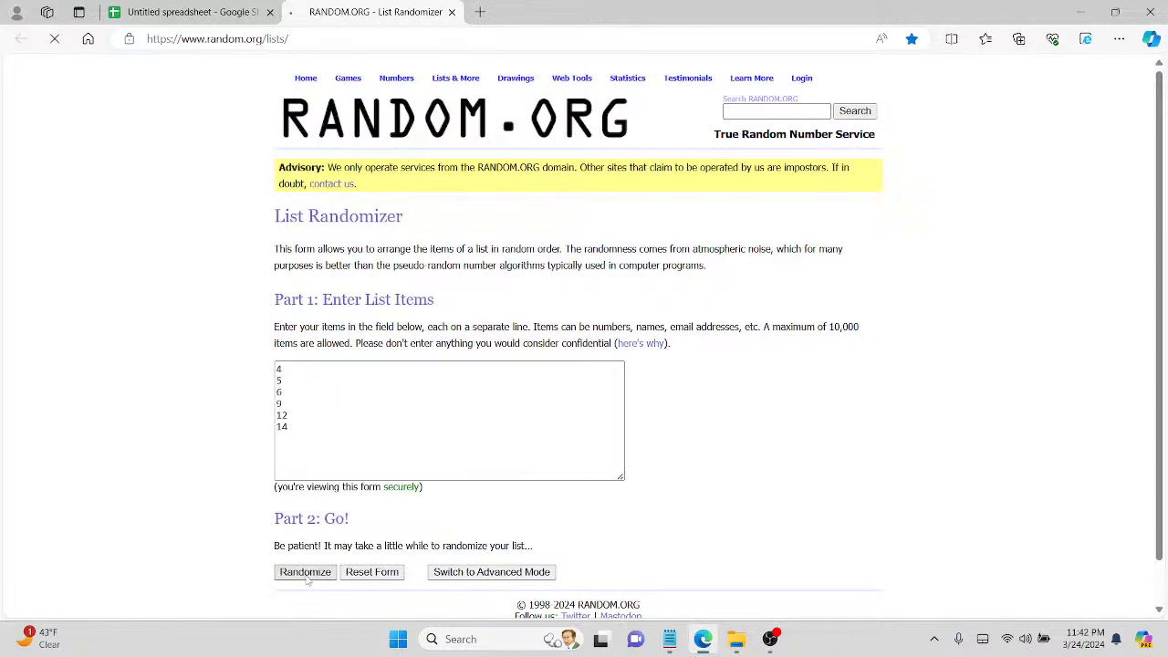
pyautogui.click(298, 424)
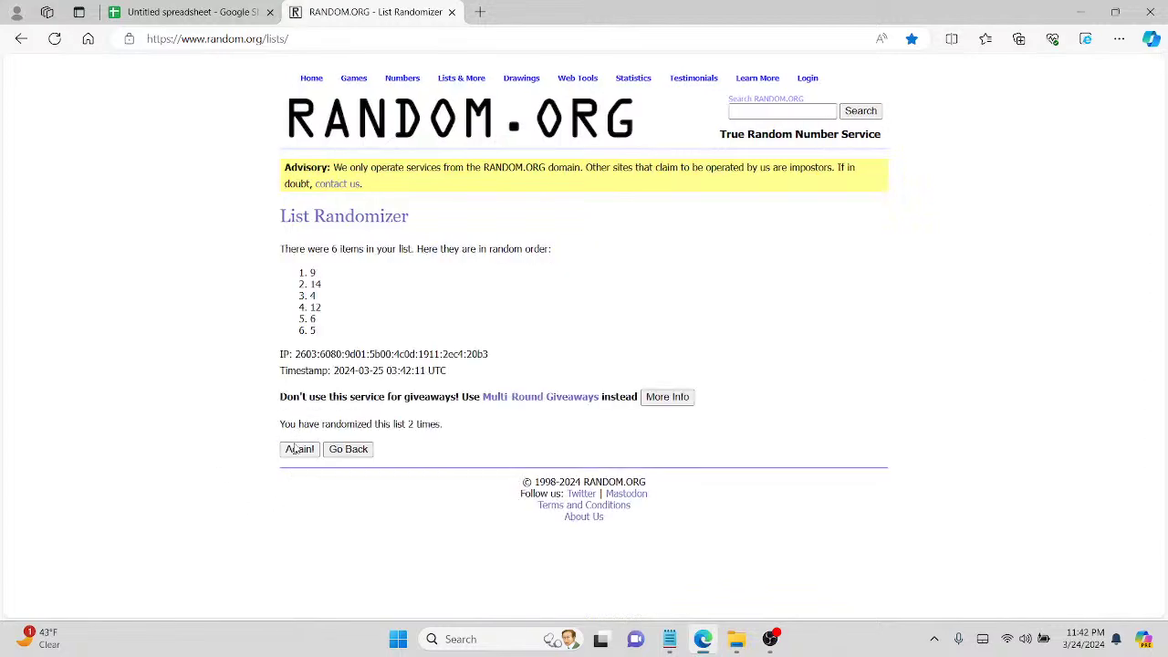
pyautogui.click(299, 449)
pyautogui.click(301, 454)
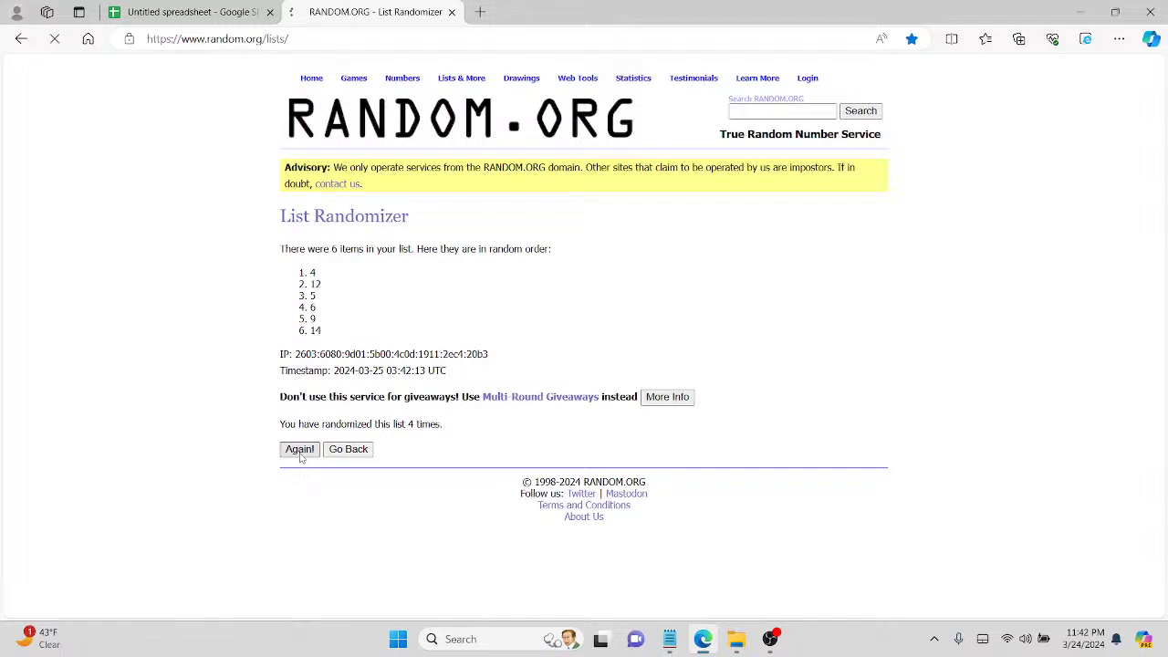
pyautogui.click(300, 454)
pyautogui.click(300, 454)
pyautogui.click(292, 452)
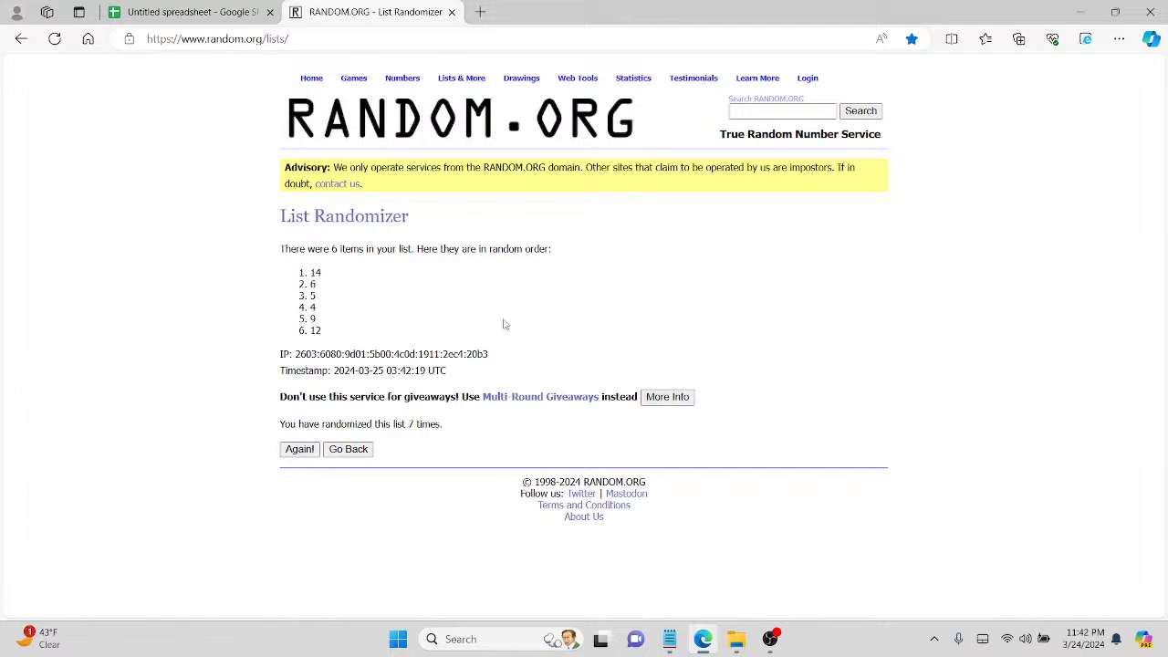
pyautogui.moveTo(233, 278); pyautogui.dragTo(306, 285)
# Close the RANDOM.ORG tab and put the webcam scene on stream in OBS
pyautogui.click(451, 11)
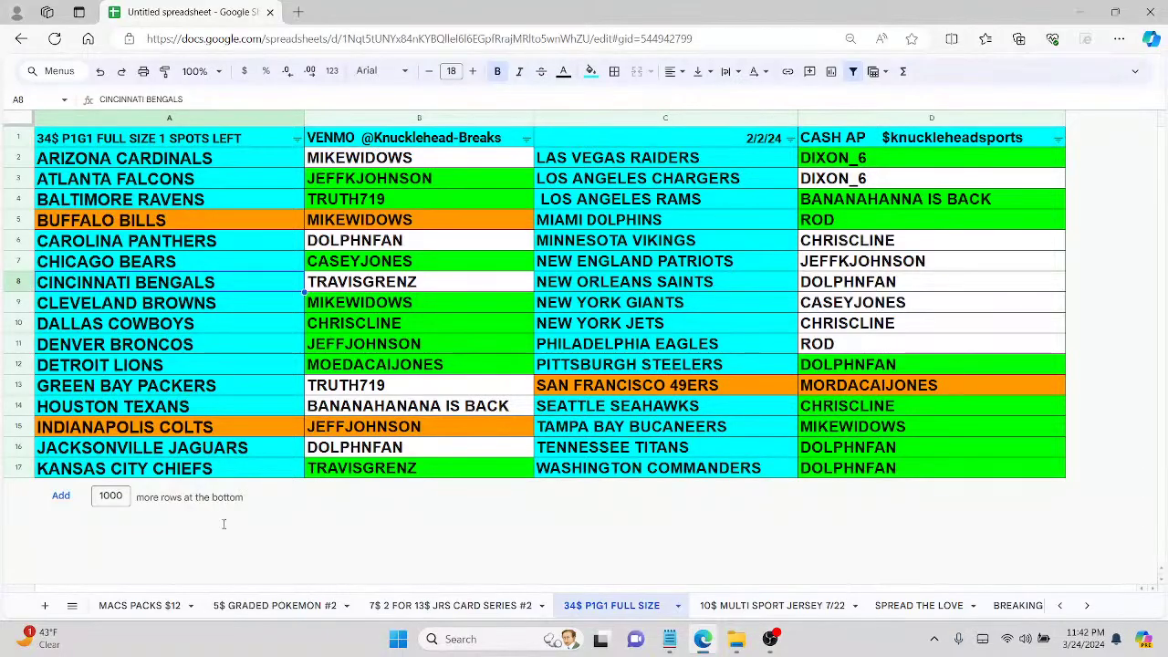
pyautogui.click(771, 639)
pyautogui.click(70, 539)
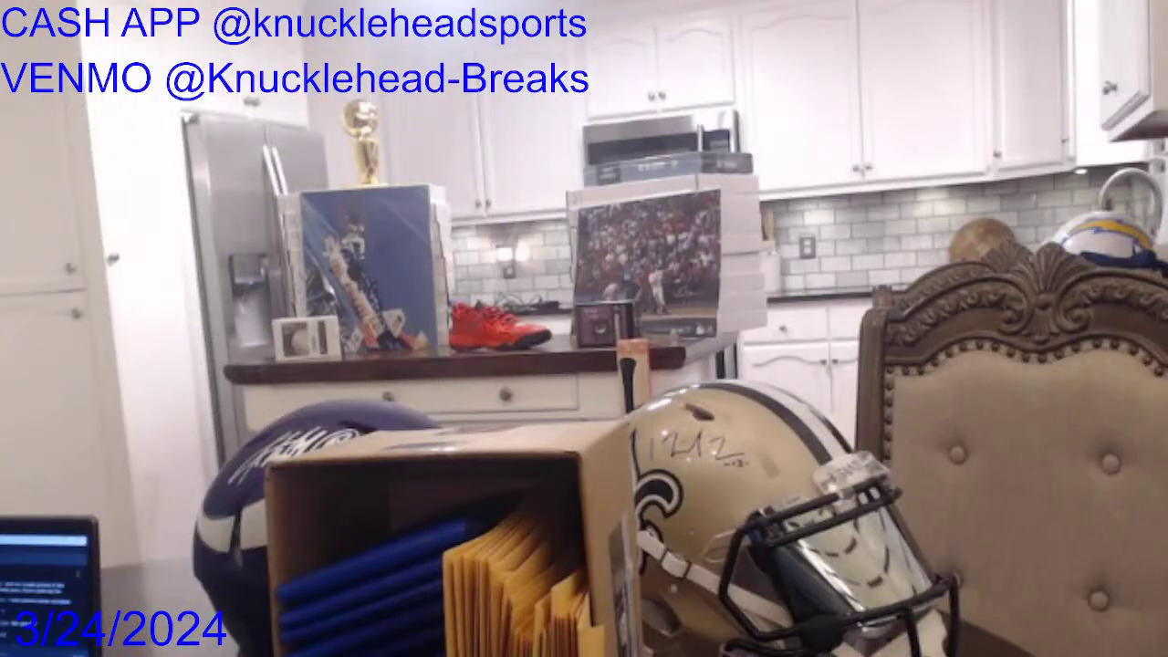
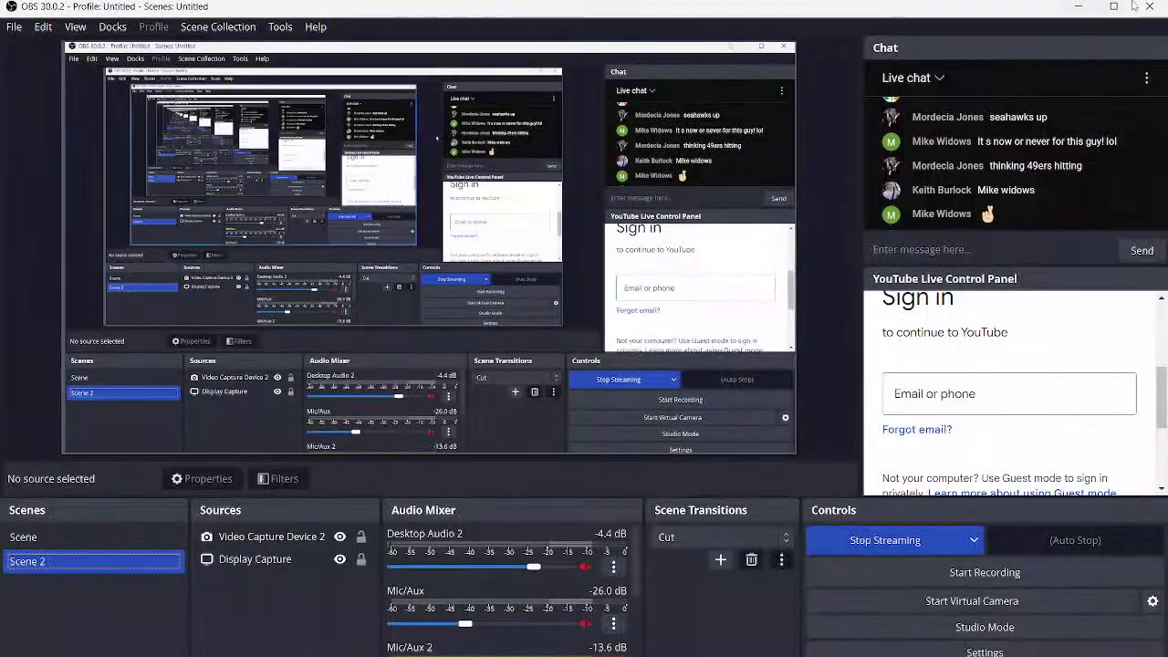
# Clear the buyer names in B2:B17 and D2:D17 and reset both columns' fill to white
pyautogui.click(1080, 7)
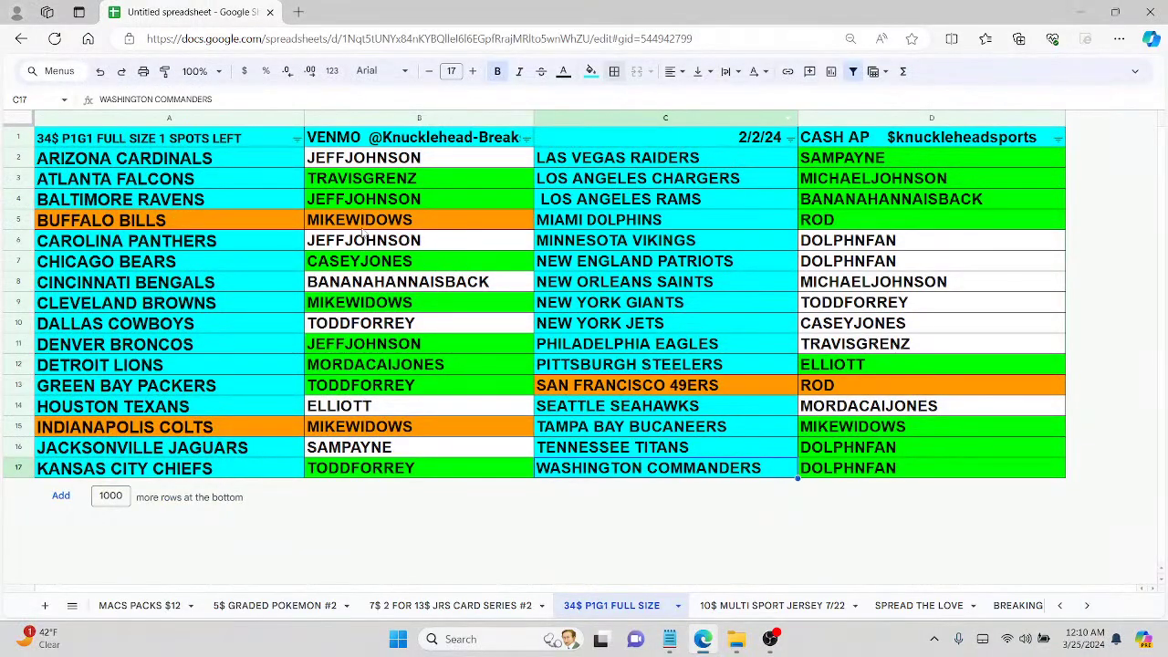
pyautogui.moveTo(378, 159); pyautogui.dragTo(419, 470)
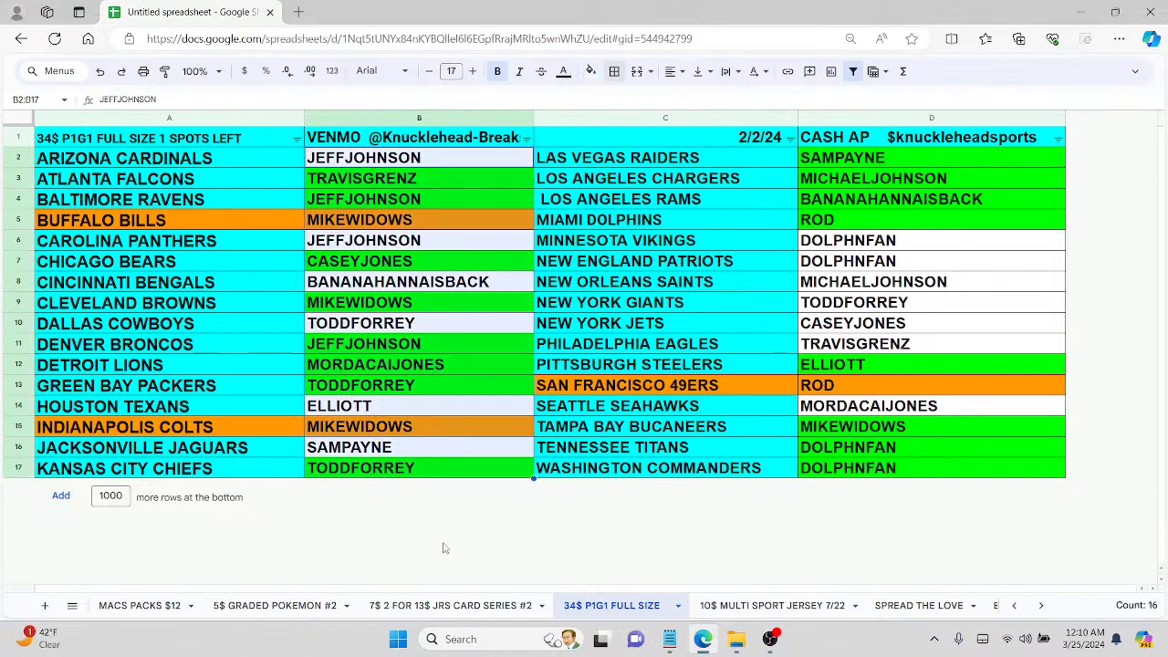
pyautogui.press('Delete')
pyautogui.click(591, 71)
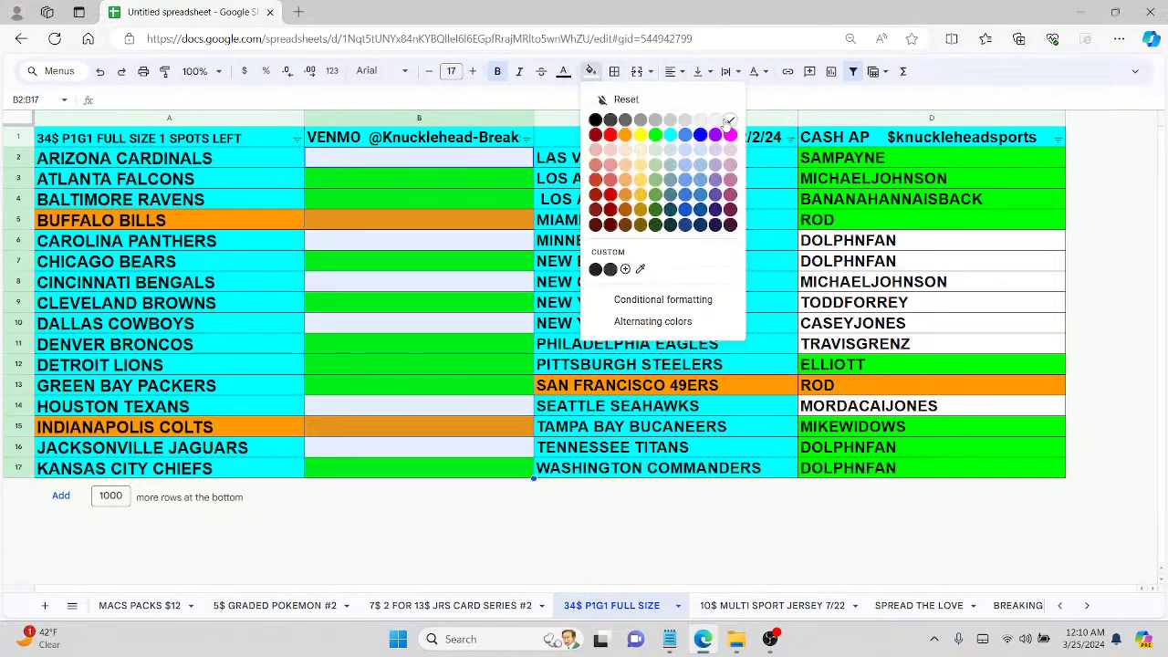
pyautogui.click(730, 119)
pyautogui.moveTo(931, 158); pyautogui.dragTo(950, 469)
pyautogui.press('Delete')
pyautogui.click(592, 72)
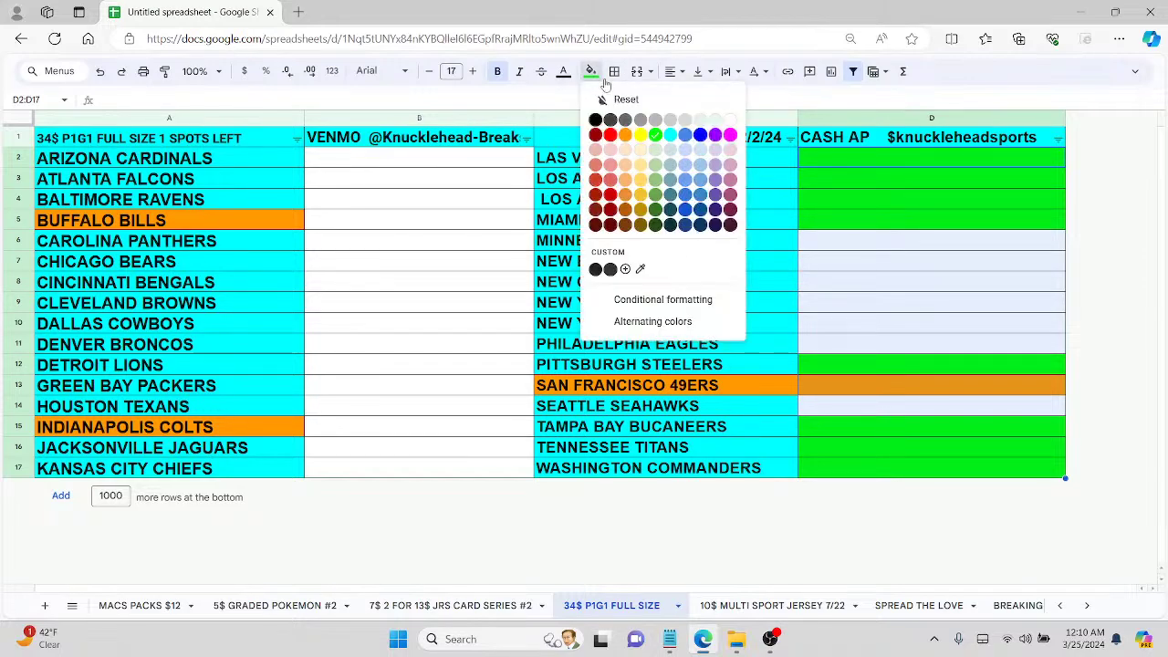
pyautogui.click(730, 120)
# Recolour the BUFFALO BILLS cell A5 from orange to cyan
pyautogui.click(266, 220)
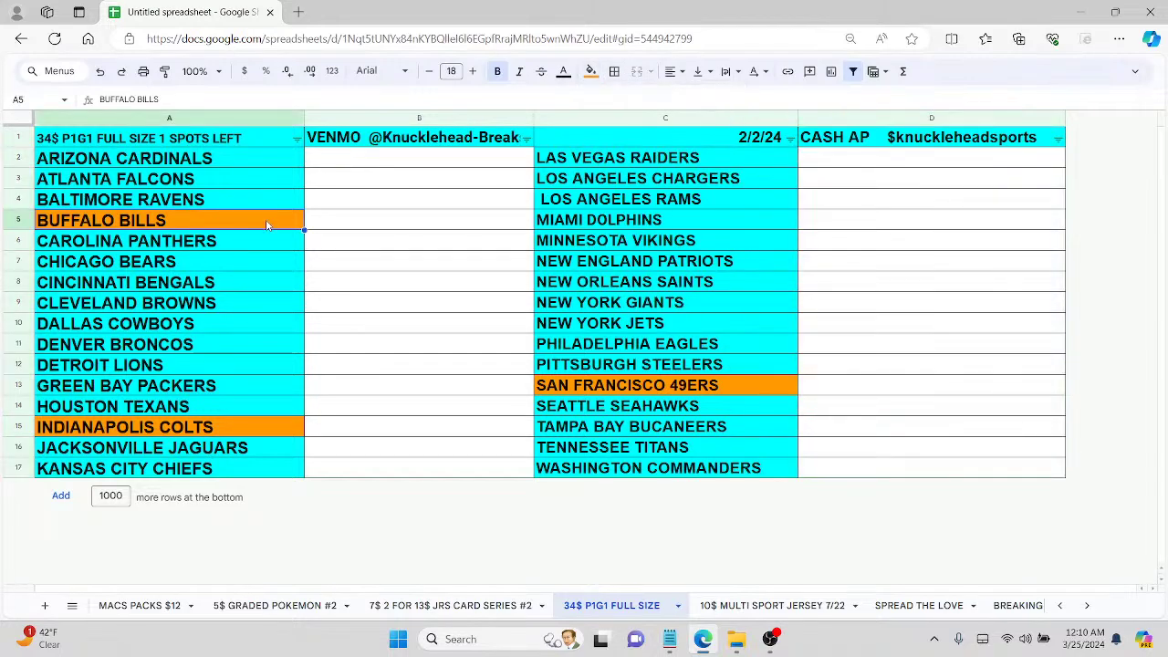
pyautogui.click(591, 71)
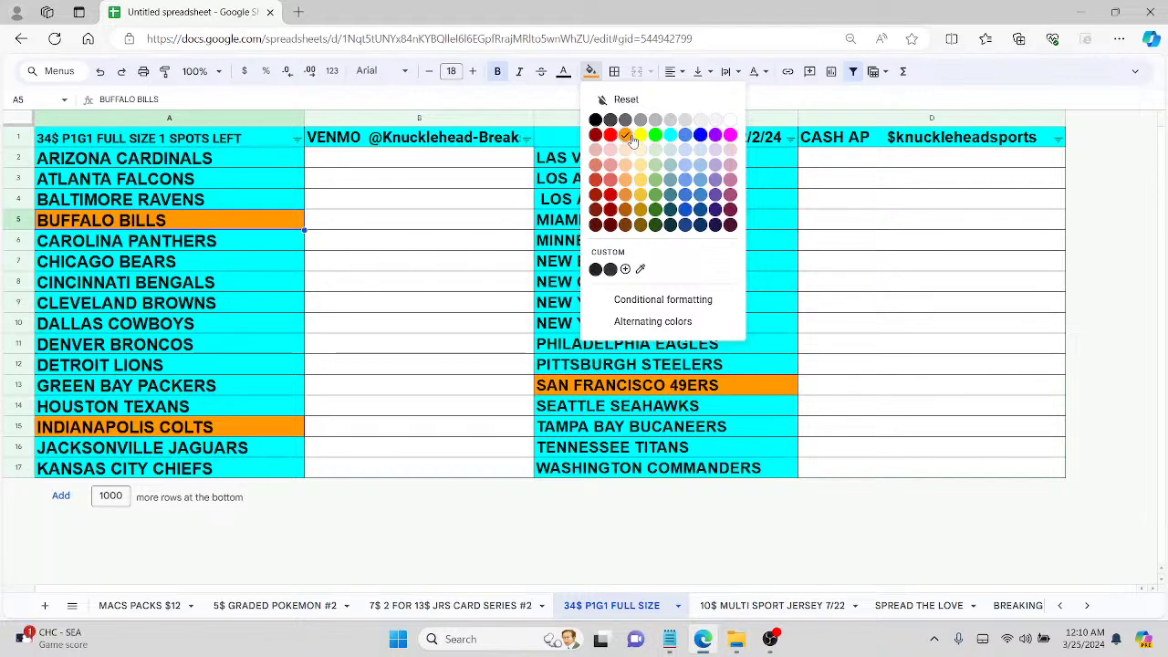
pyautogui.click(670, 135)
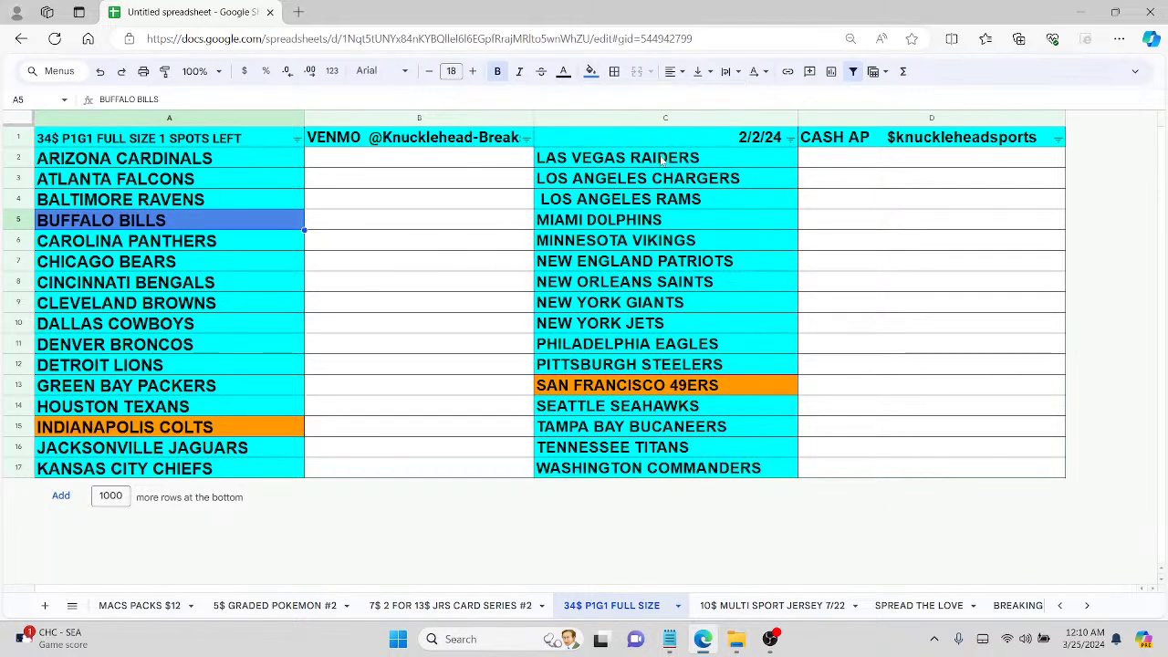
pyautogui.click(591, 71)
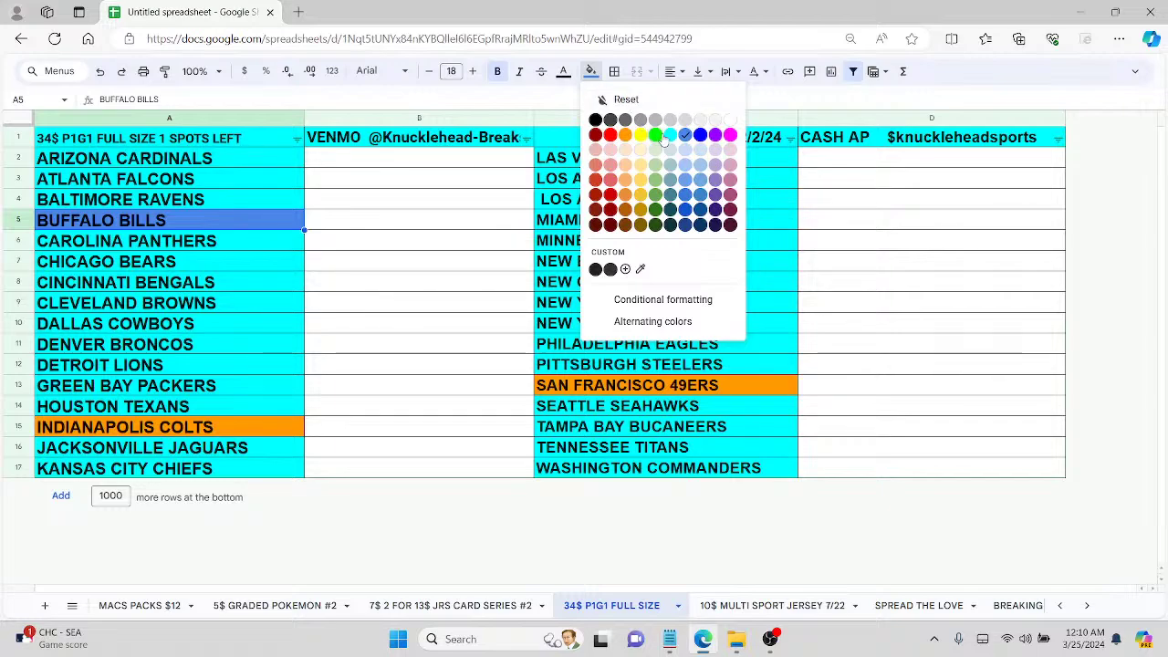
pyautogui.click(670, 137)
# Fill the empty cells B15 and D13 orange
pyautogui.click(369, 423)
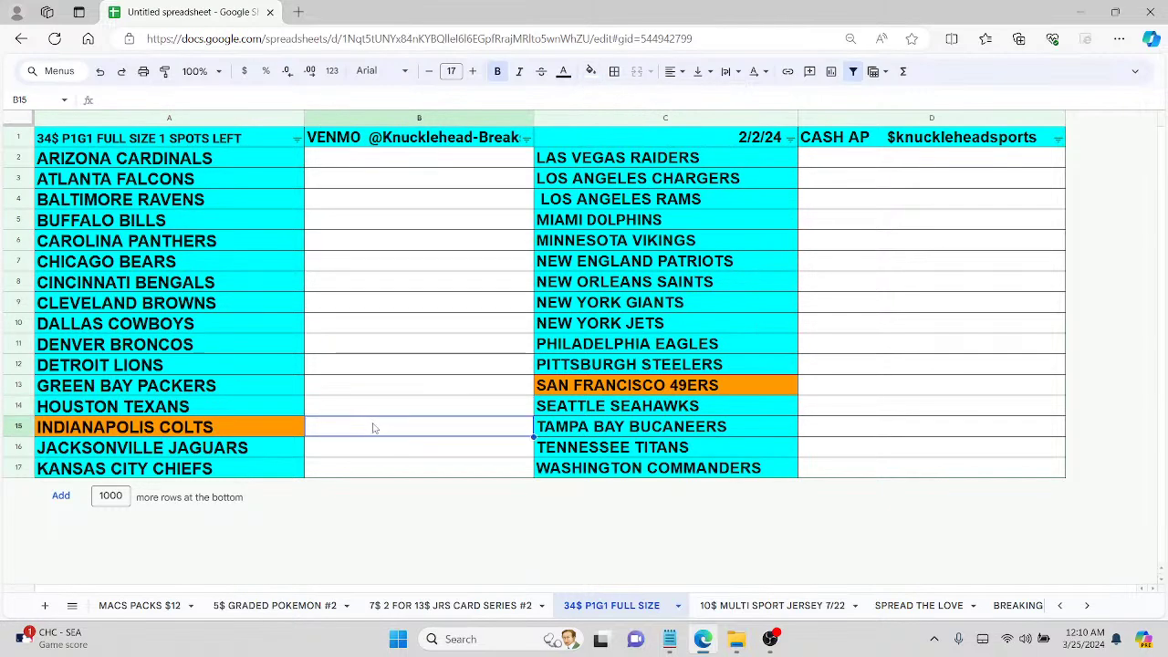
pyautogui.click(590, 71)
pyautogui.click(626, 141)
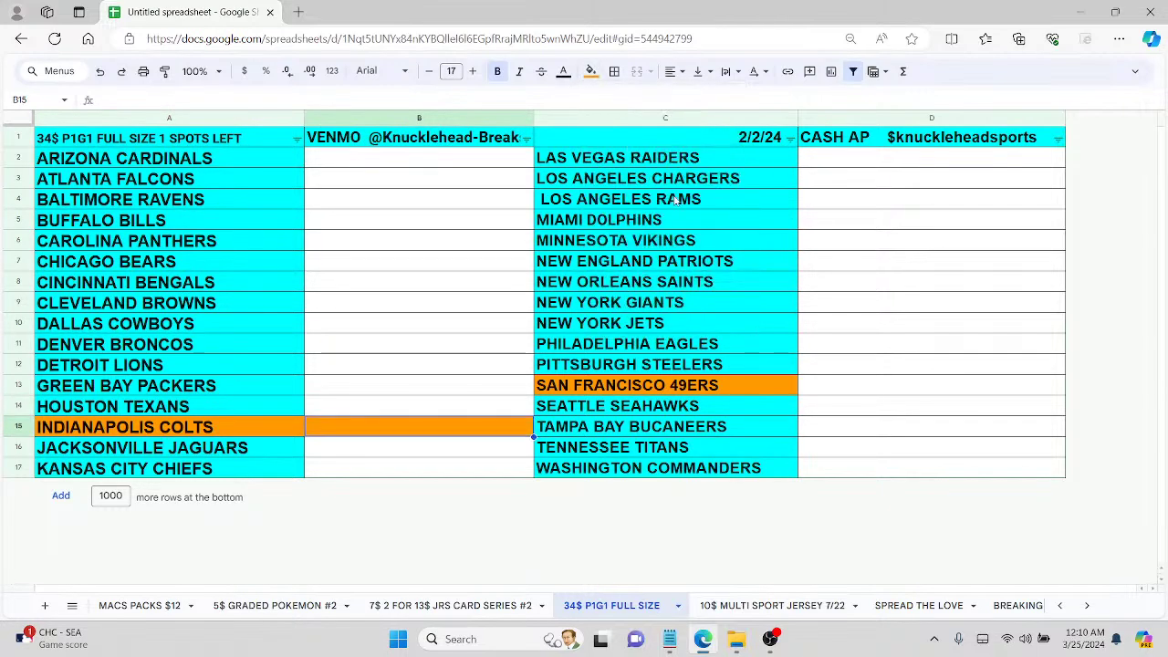
pyautogui.click(830, 387)
pyautogui.click(590, 71)
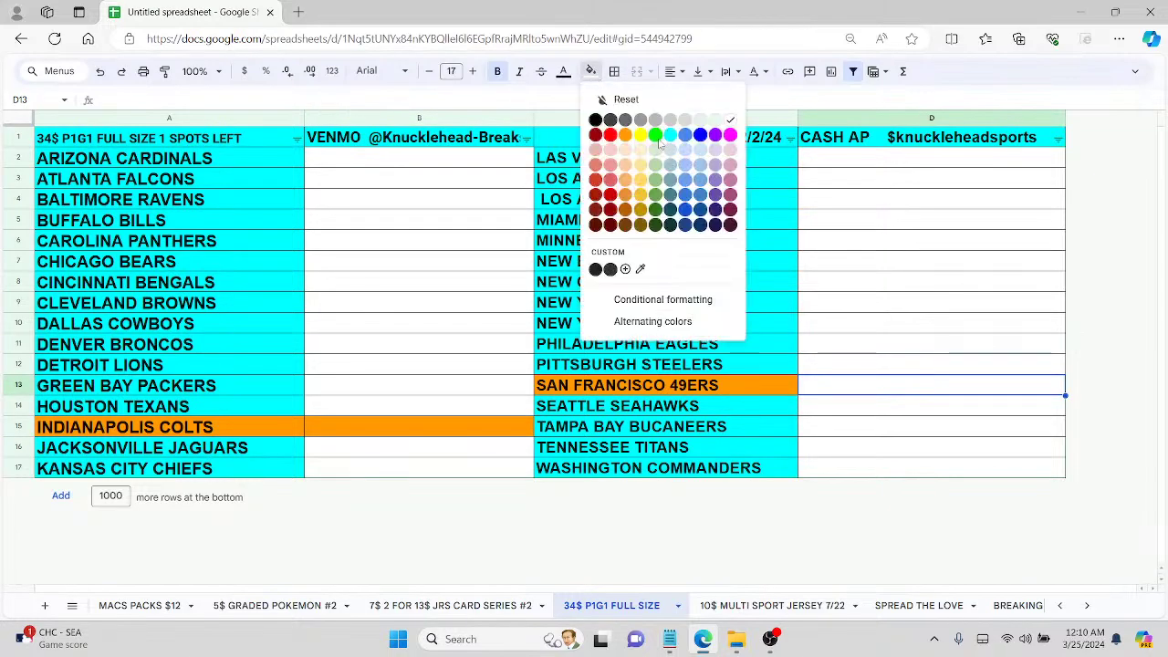
pyautogui.click(627, 137)
pyautogui.click(807, 228)
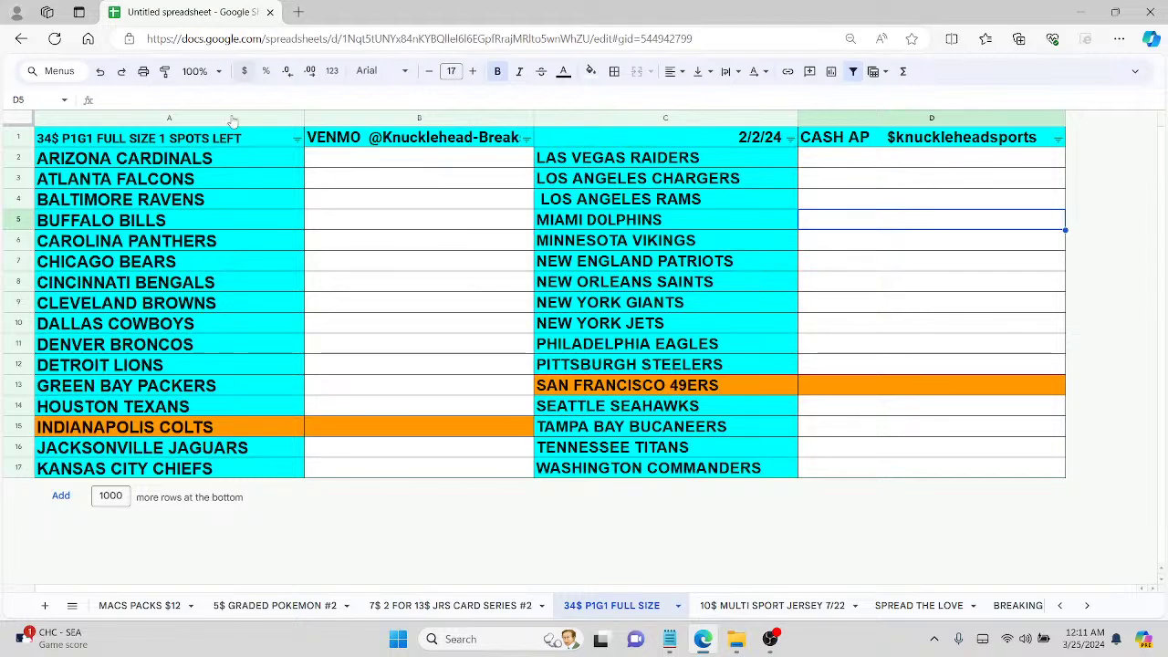
# Enter buyer names beside Denver Broncos, Miami Dolphins, Detroit Lions, Las Vegas Raiders and Los Angeles Rams
pyautogui.click(351, 346)
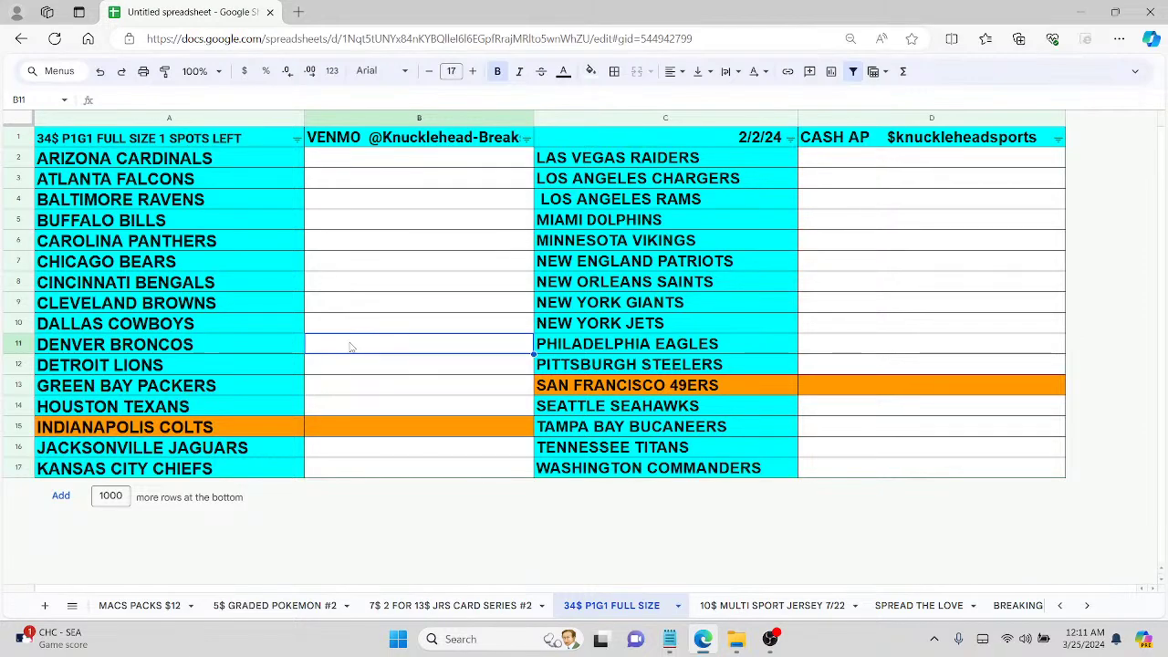
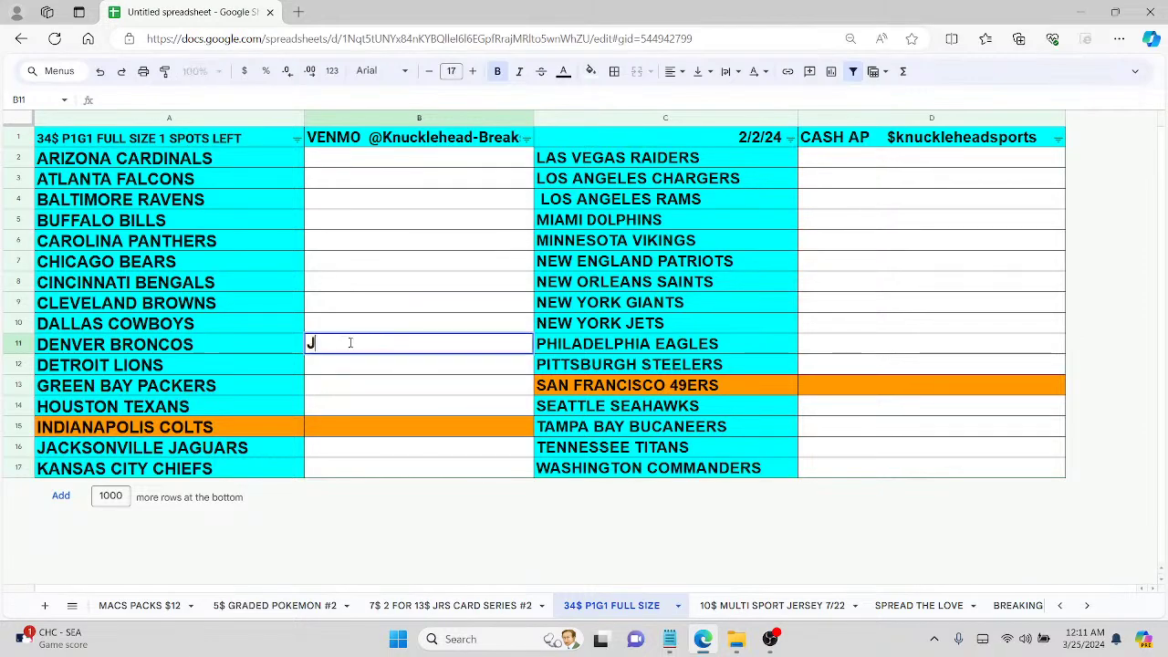
pyautogui.click(838, 227)
pyautogui.write('ROD')
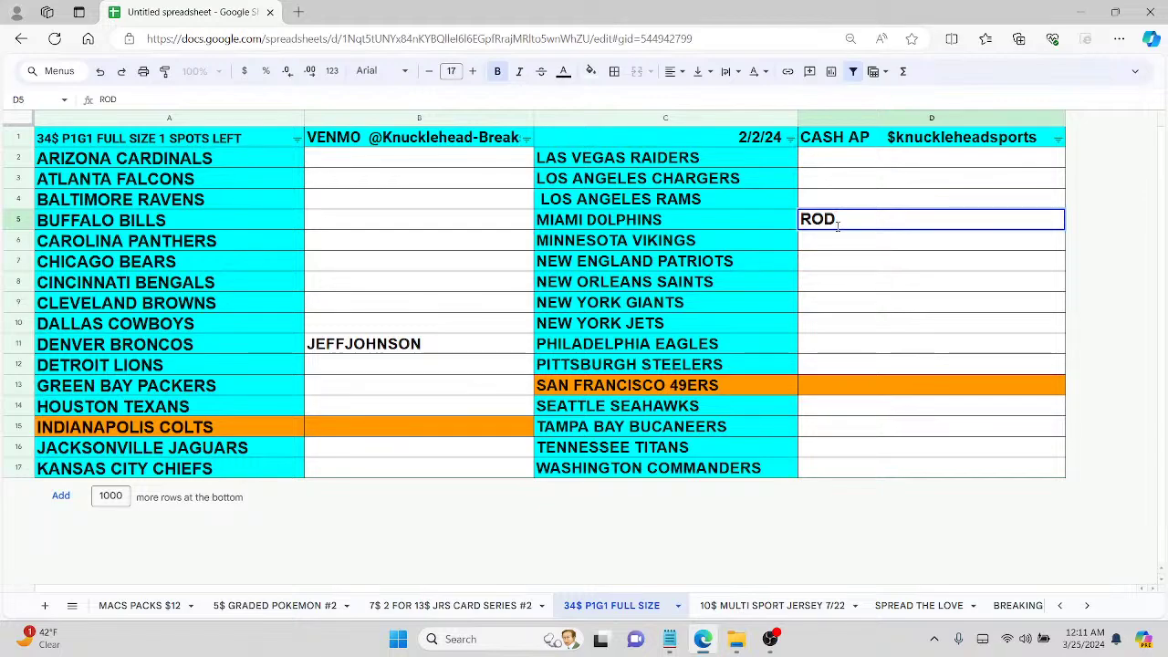
pyautogui.click(313, 367)
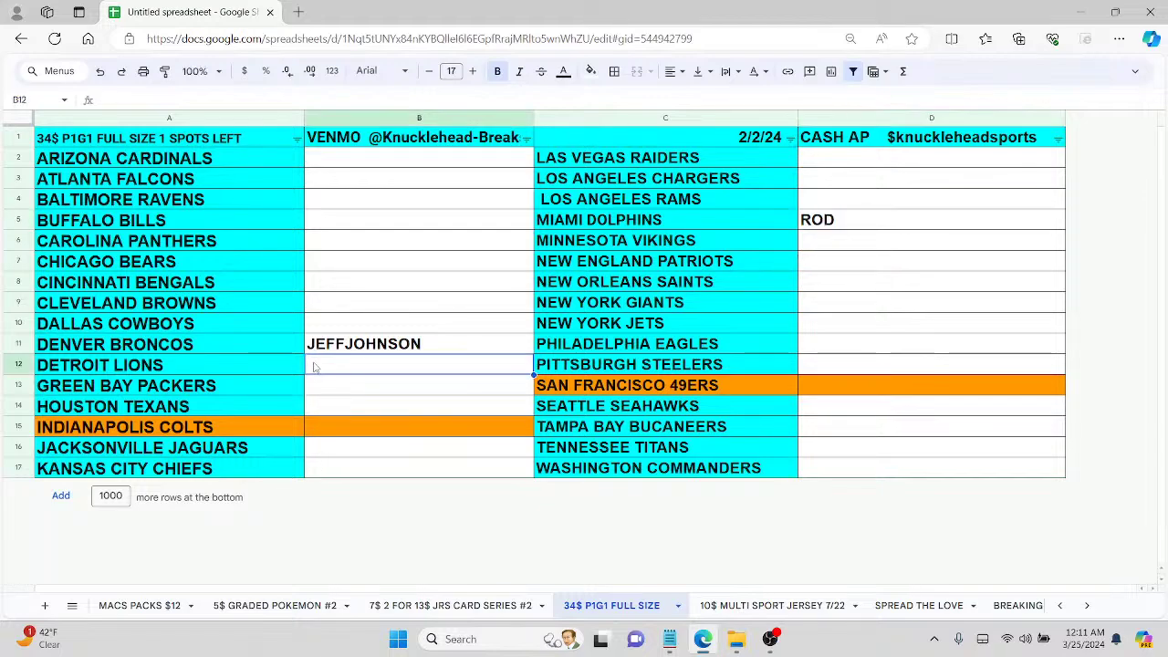
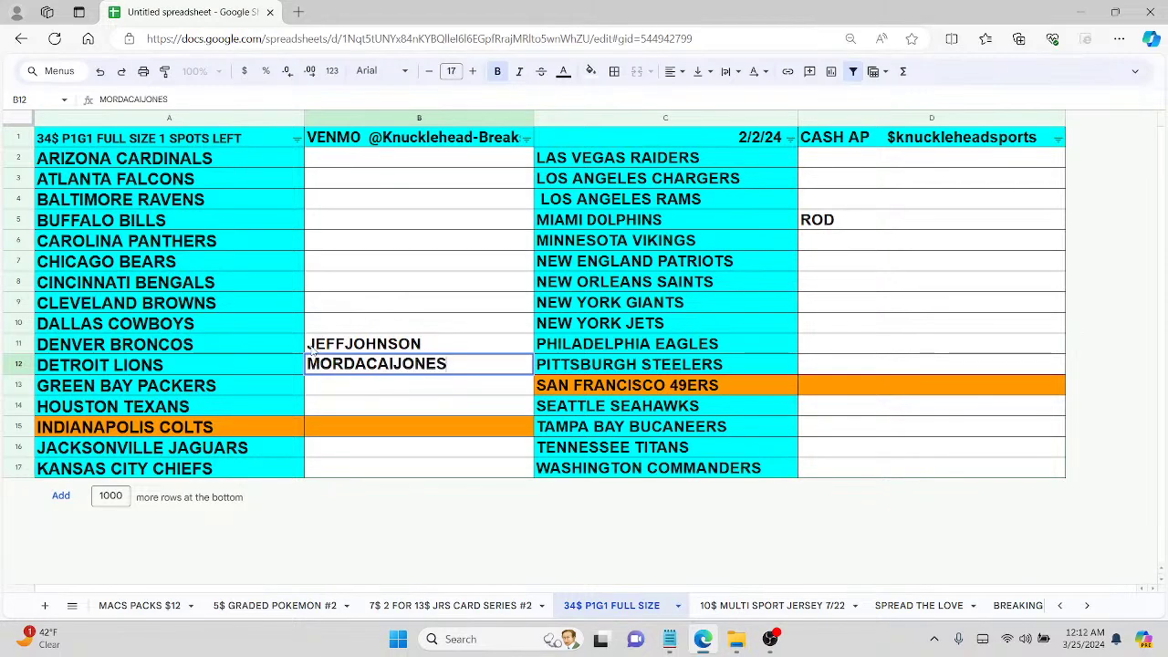
pyautogui.click(815, 163)
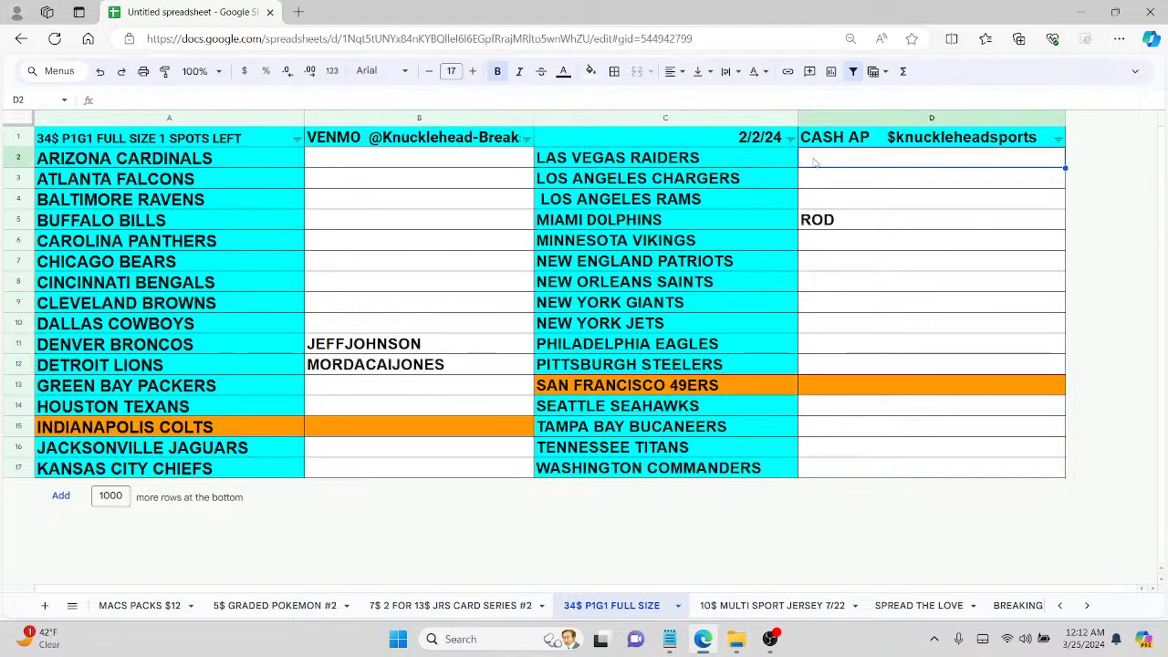
pyautogui.write('DIXON_6')
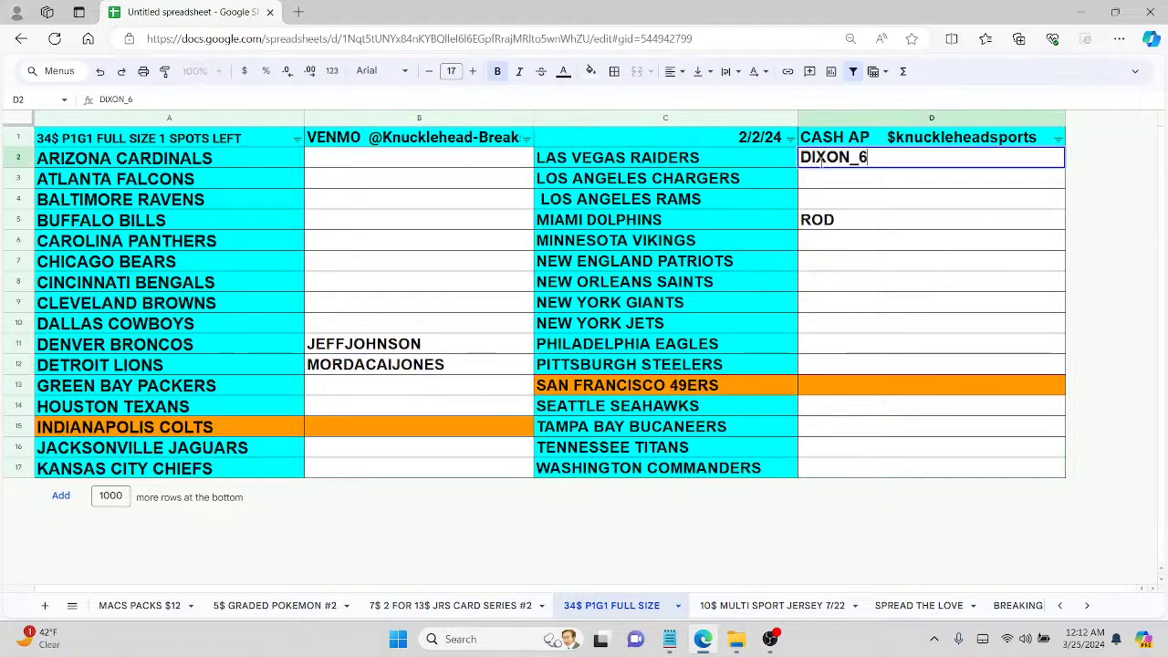
pyautogui.click(826, 201)
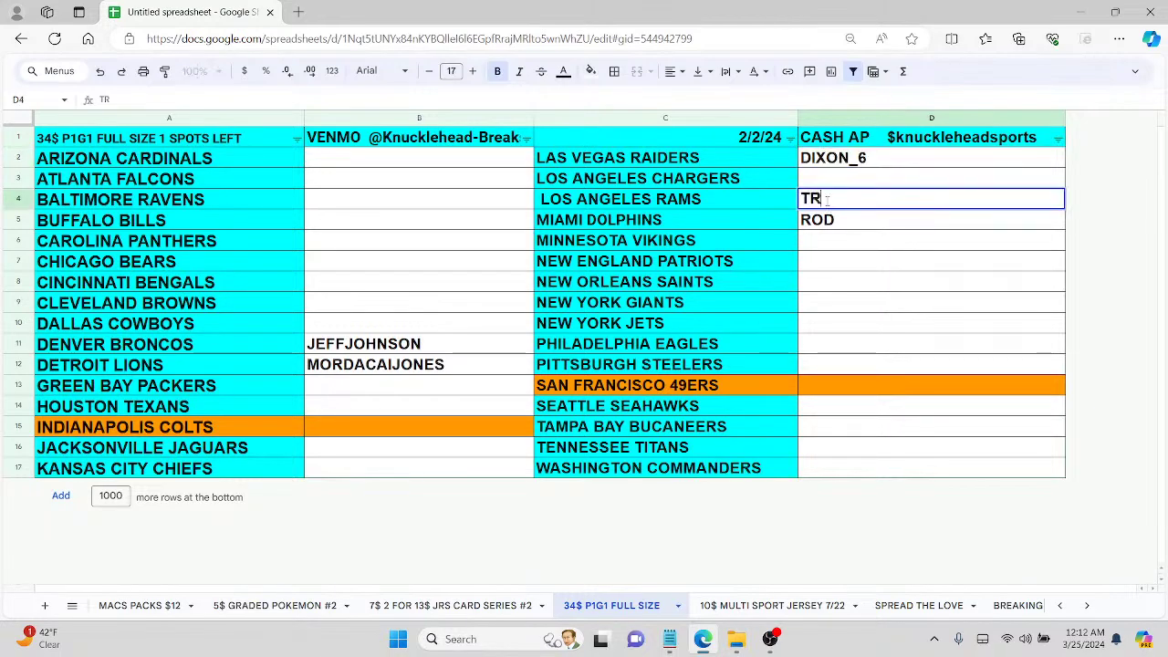
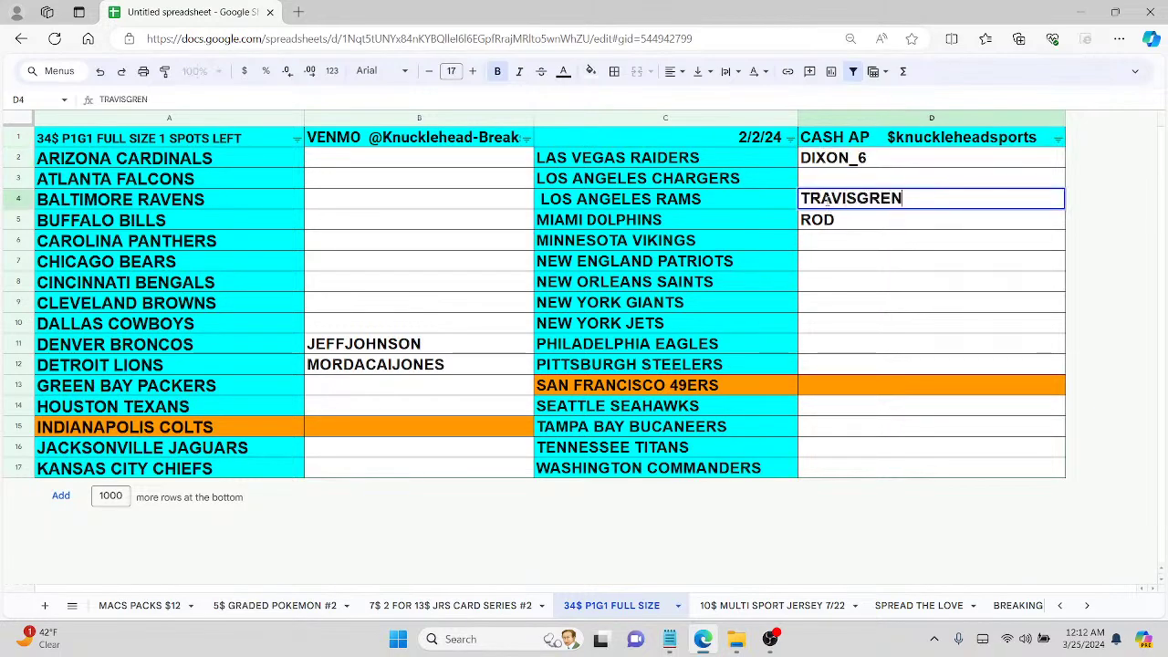
# Enter buyer names beside Kansas City Chiefs, Baltimore Ravens, Green Bay Packers, Pittsburgh Steelers and Tampa Bay
pyautogui.click(352, 474)
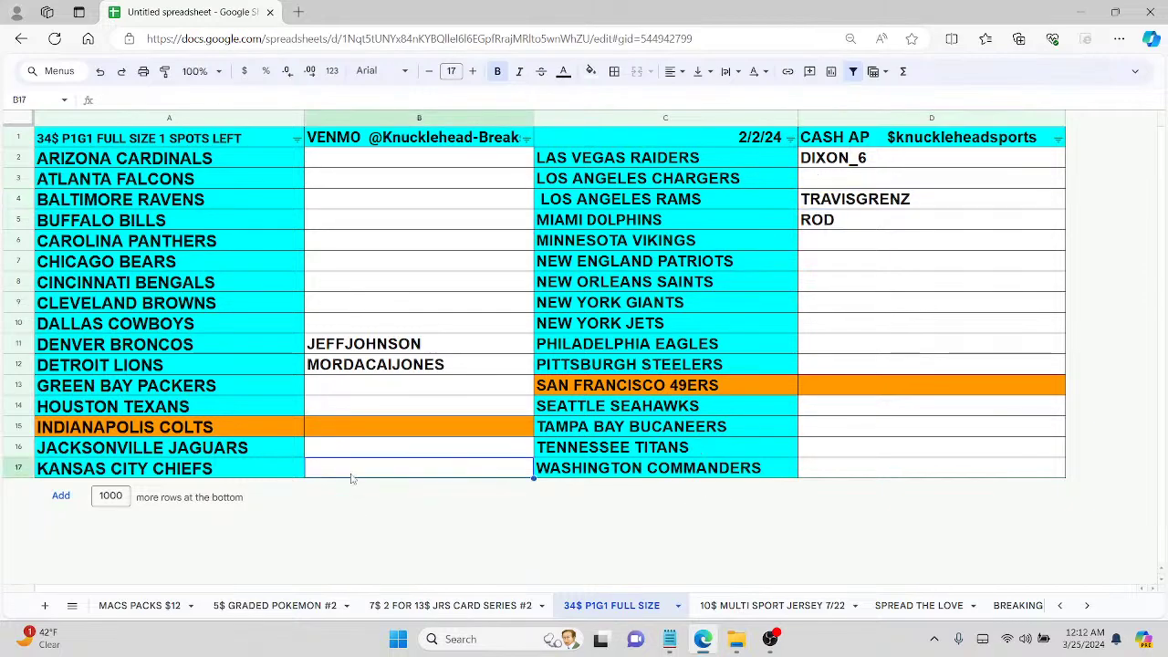
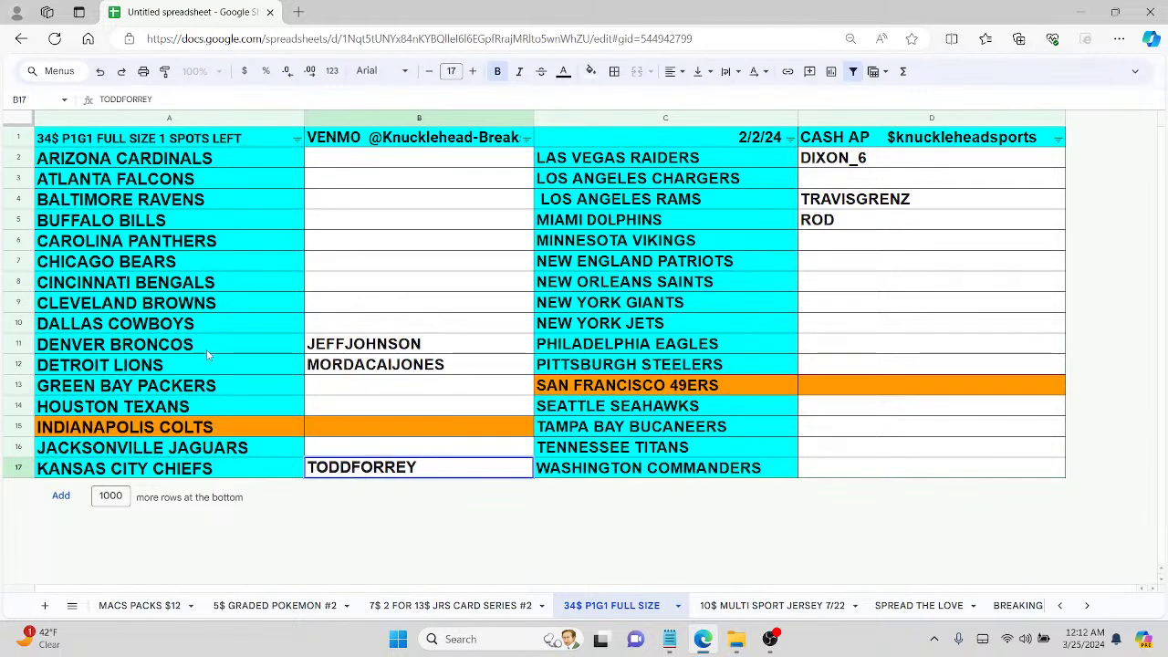
pyautogui.click(312, 208)
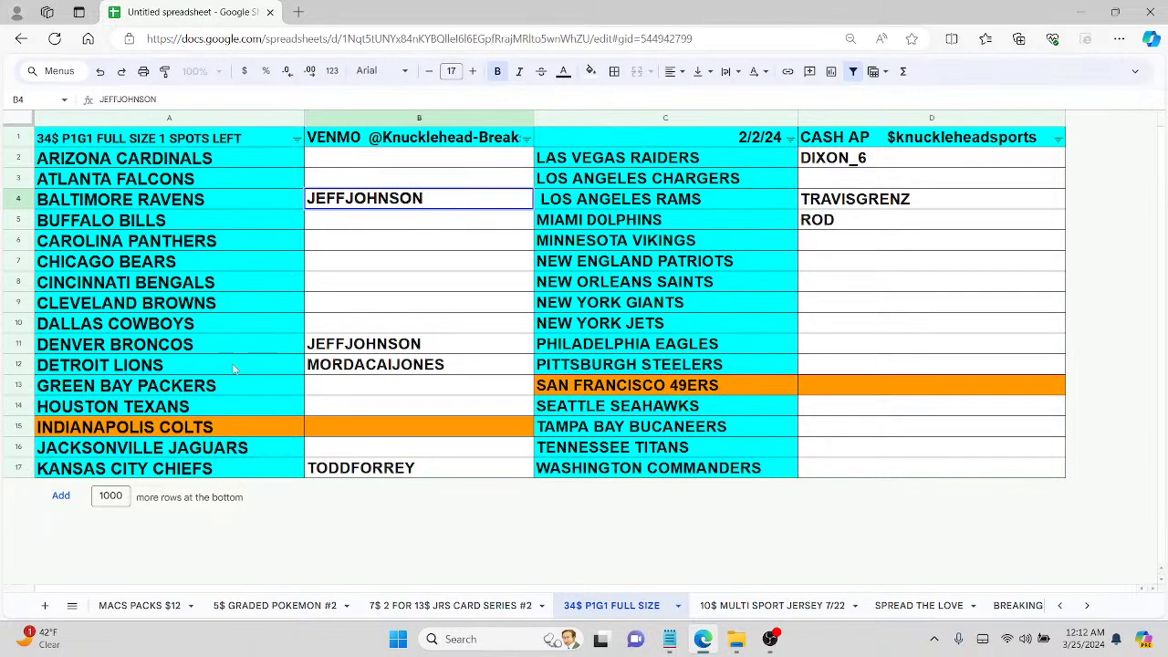
pyautogui.click(337, 389)
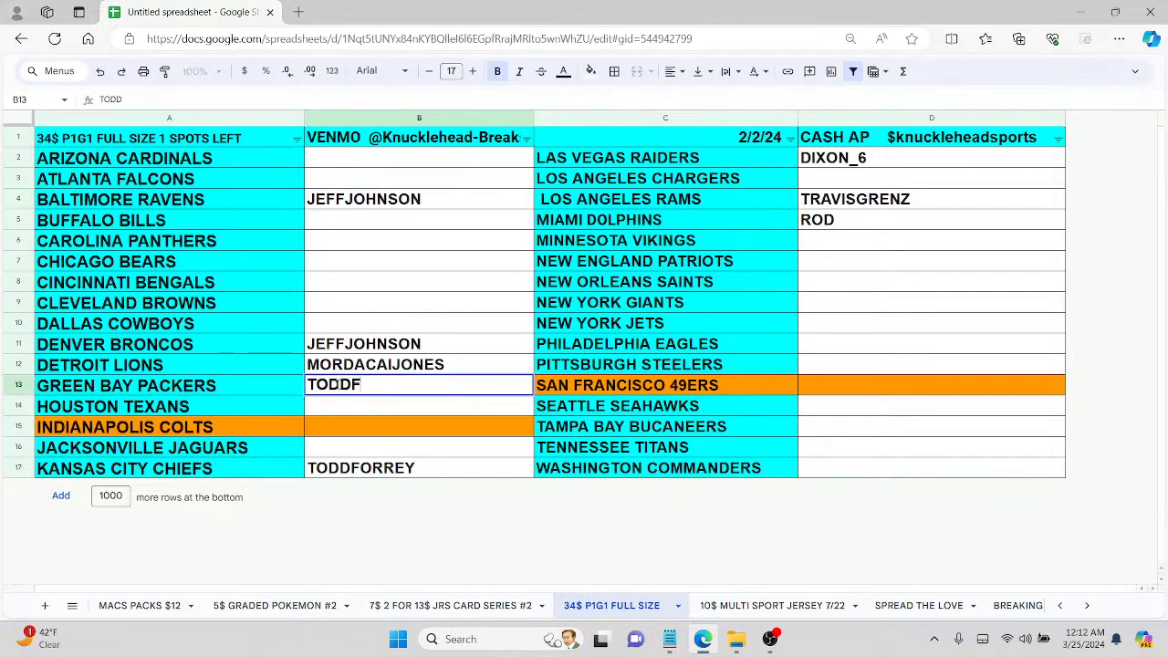
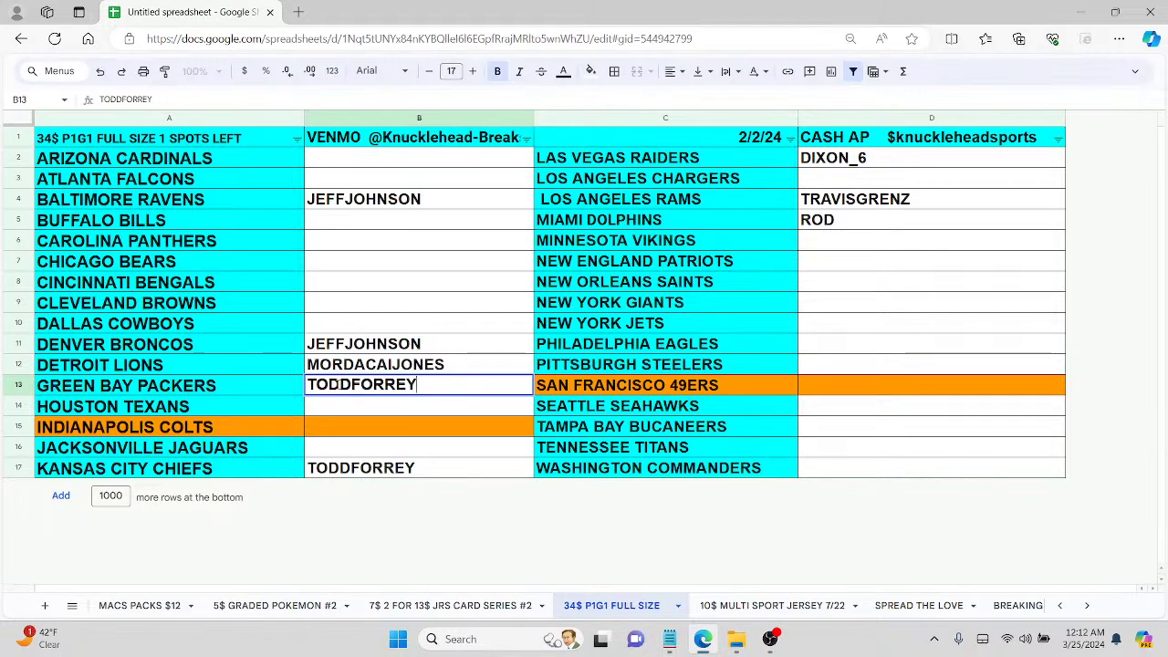
pyautogui.click(817, 369)
pyautogui.write('ELLIOTT')
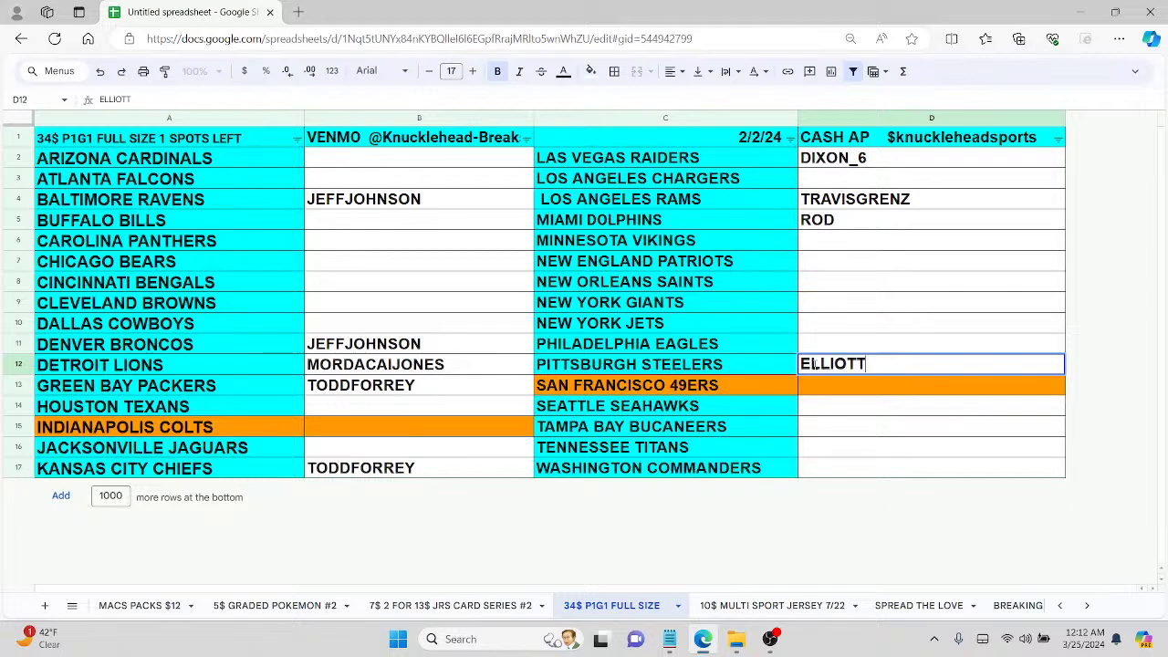
pyautogui.click(827, 429)
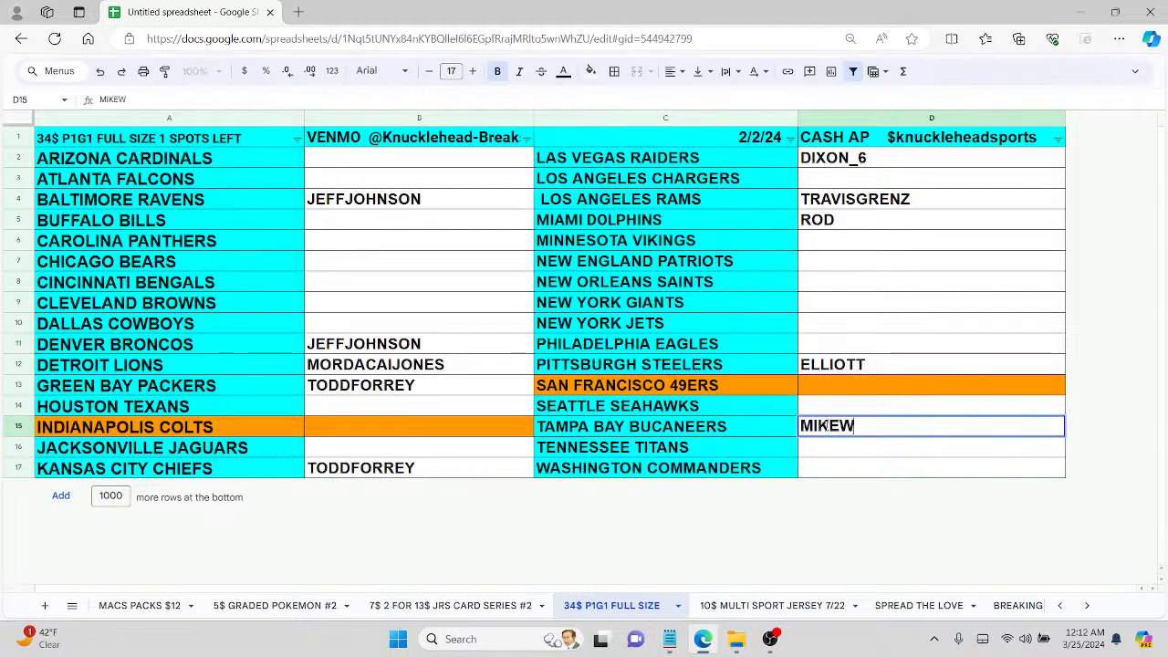
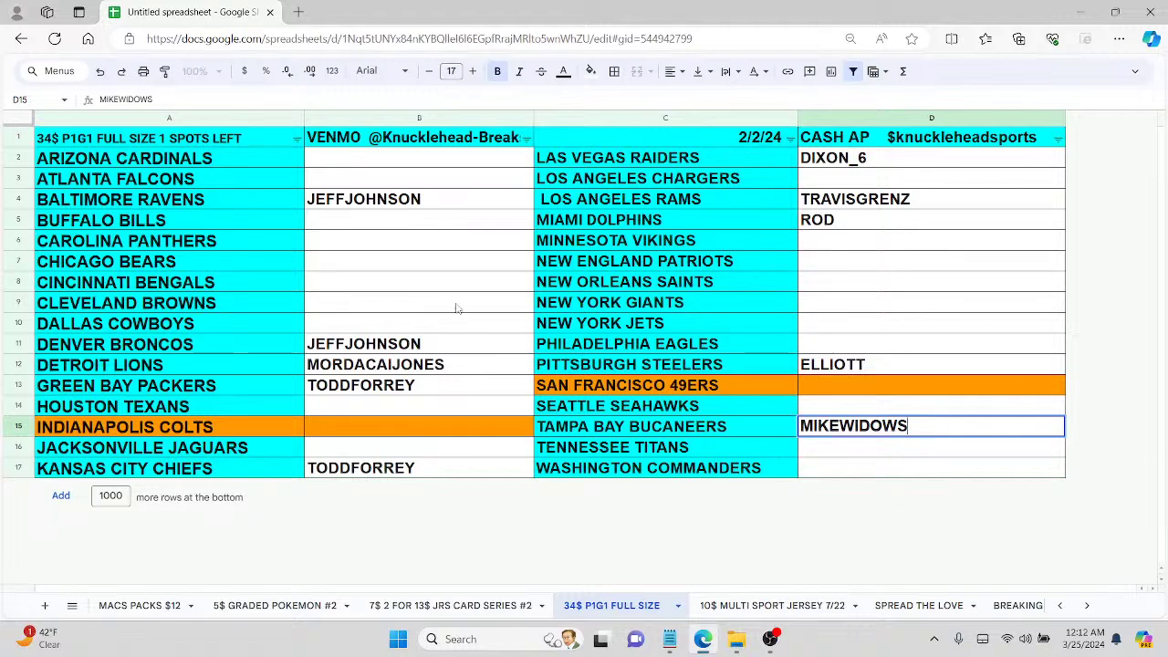
# Fill the Venmo buyer cells B4, B11:B13 and B17 green
pyautogui.click(391, 199)
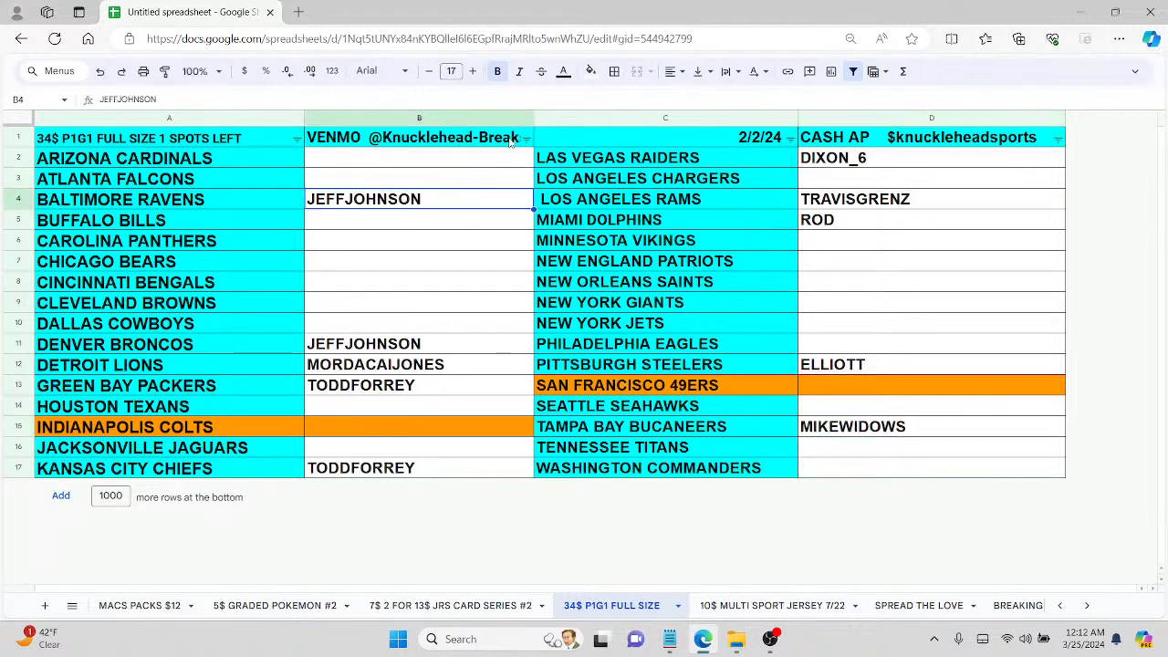
pyautogui.click(593, 71)
pyautogui.click(656, 139)
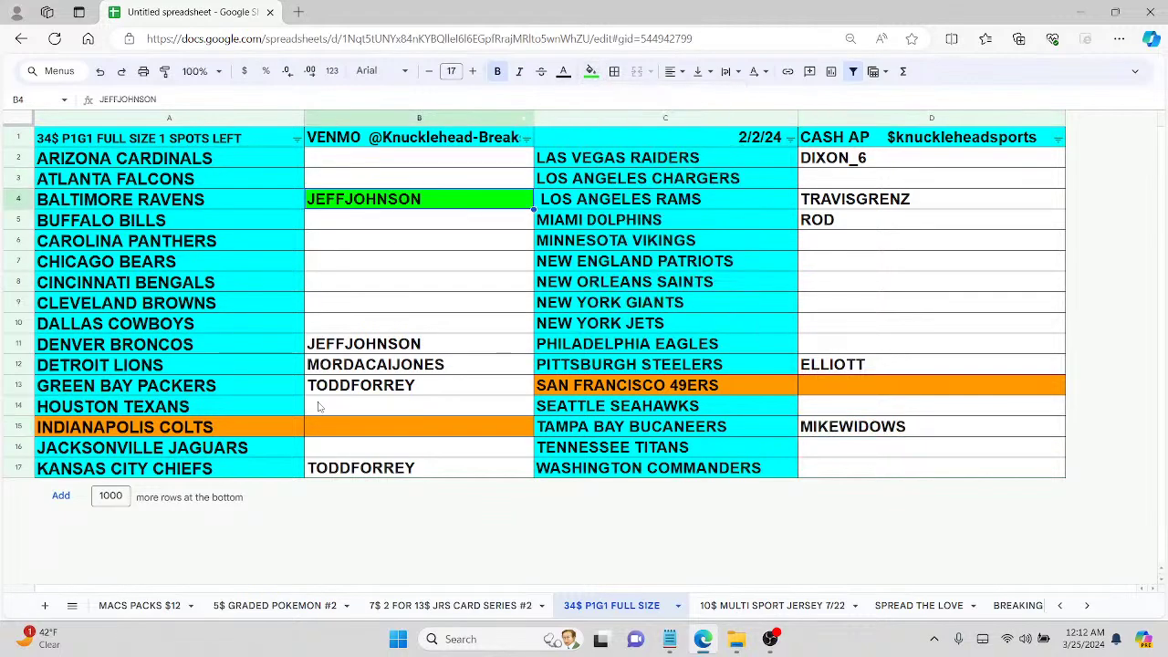
pyautogui.moveTo(356, 344); pyautogui.dragTo(365, 385)
pyautogui.click(592, 70)
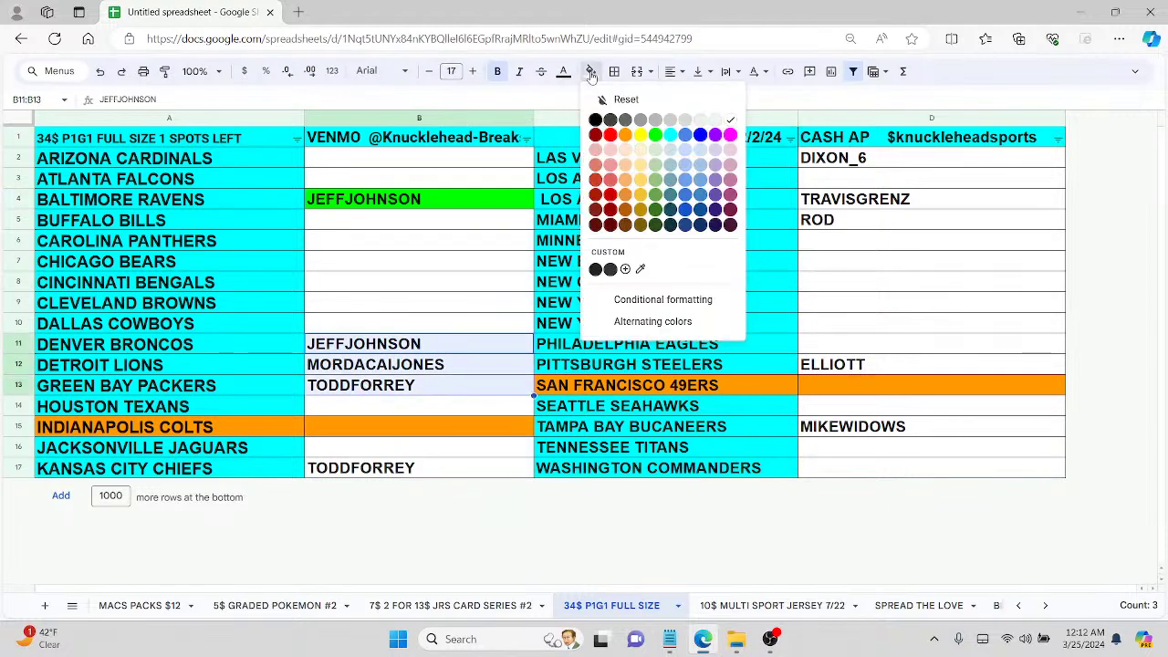
pyautogui.click(656, 134)
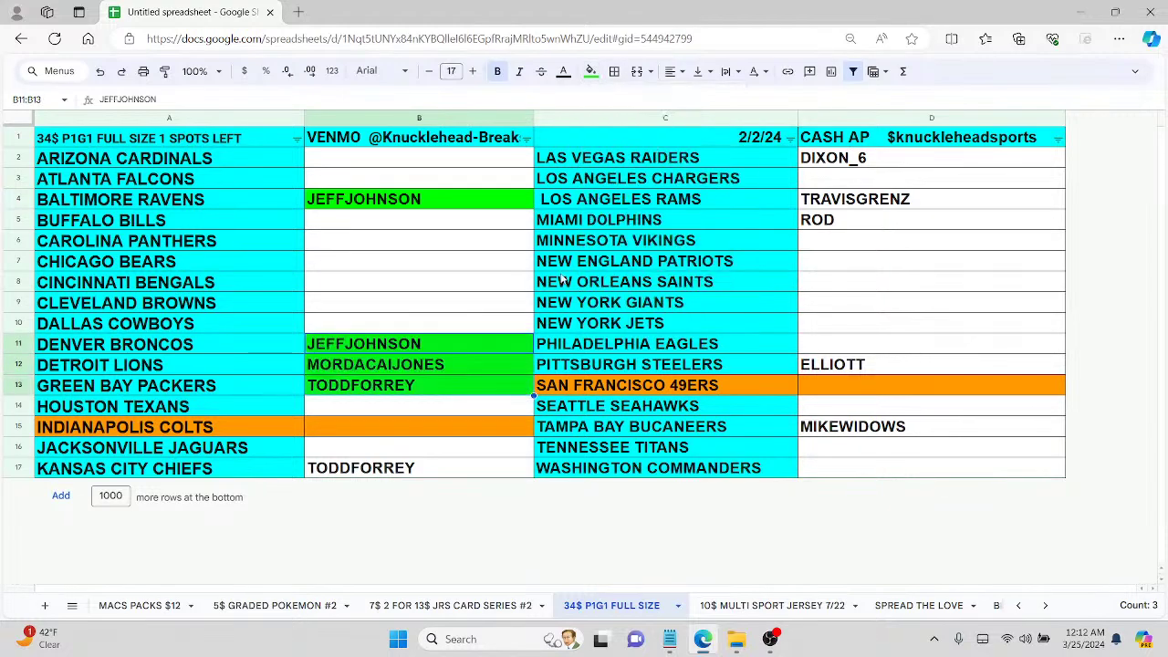
pyautogui.click(361, 469)
pyautogui.click(591, 70)
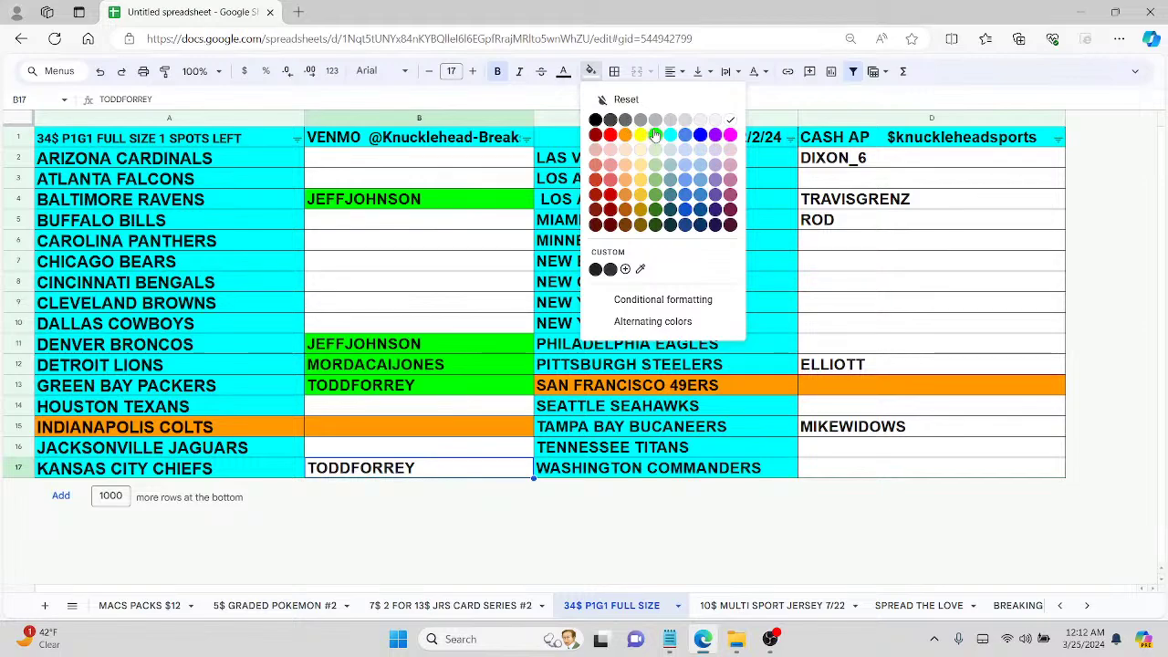
pyautogui.click(655, 135)
# Fill D2:D5 green, then paste blank D7's white format back onto empty D3
pyautogui.moveTo(822, 158); pyautogui.dragTo(829, 218)
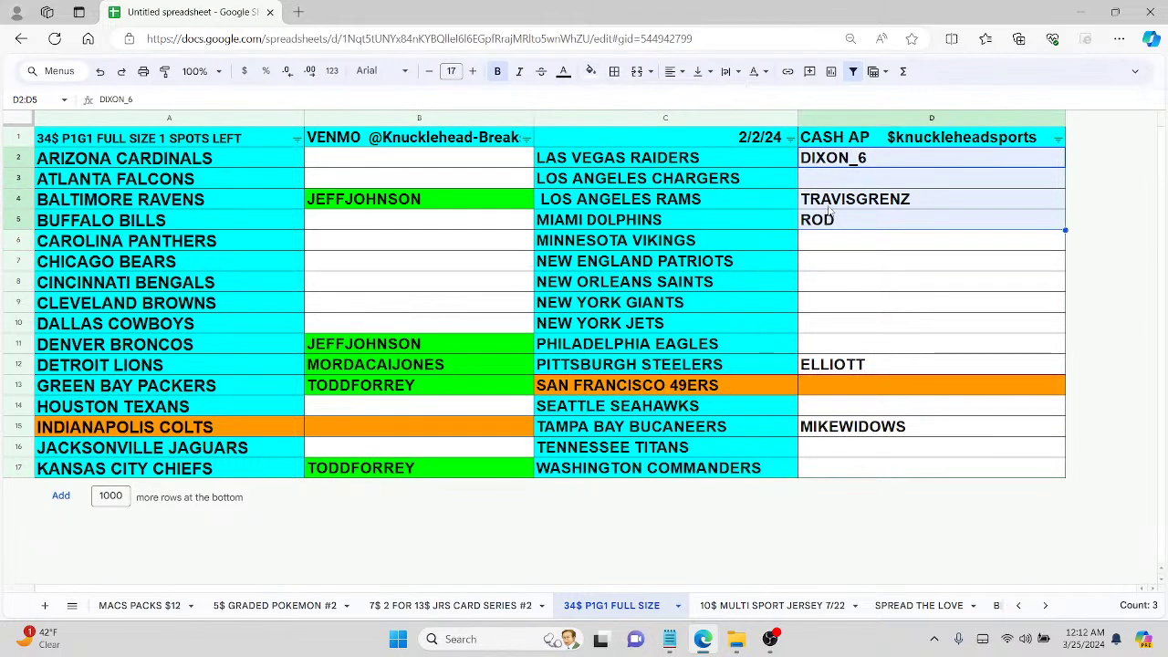
pyautogui.click(592, 70)
pyautogui.click(656, 134)
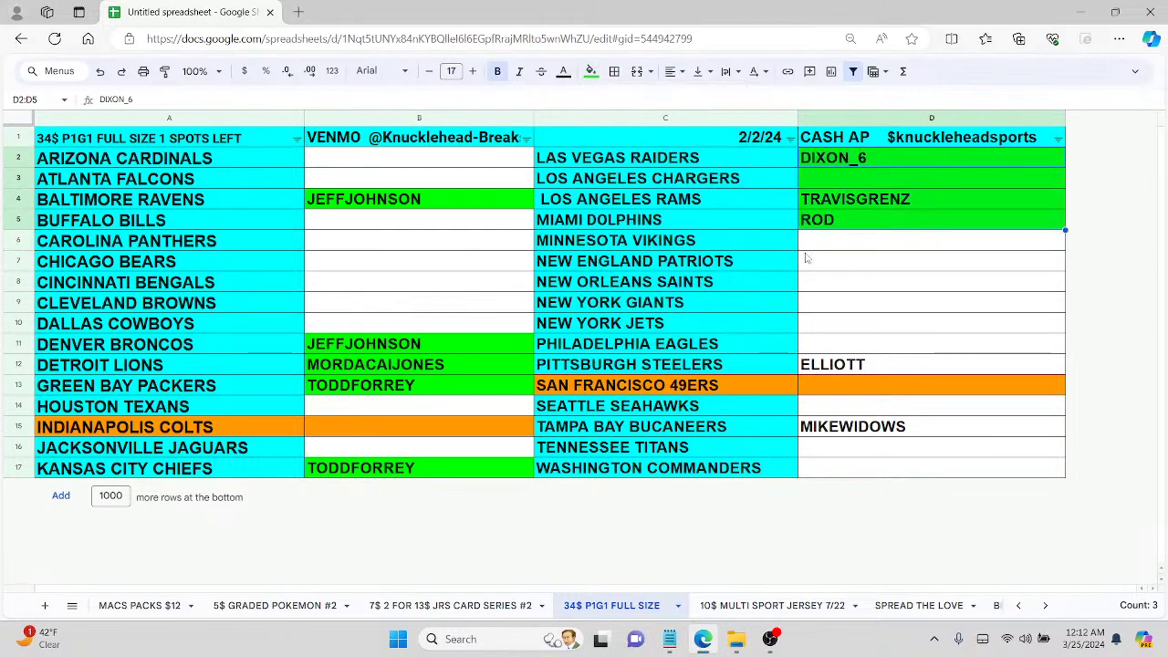
pyautogui.click(811, 253)
pyautogui.hotkey('ctrl', 'c')
pyautogui.click(832, 178)
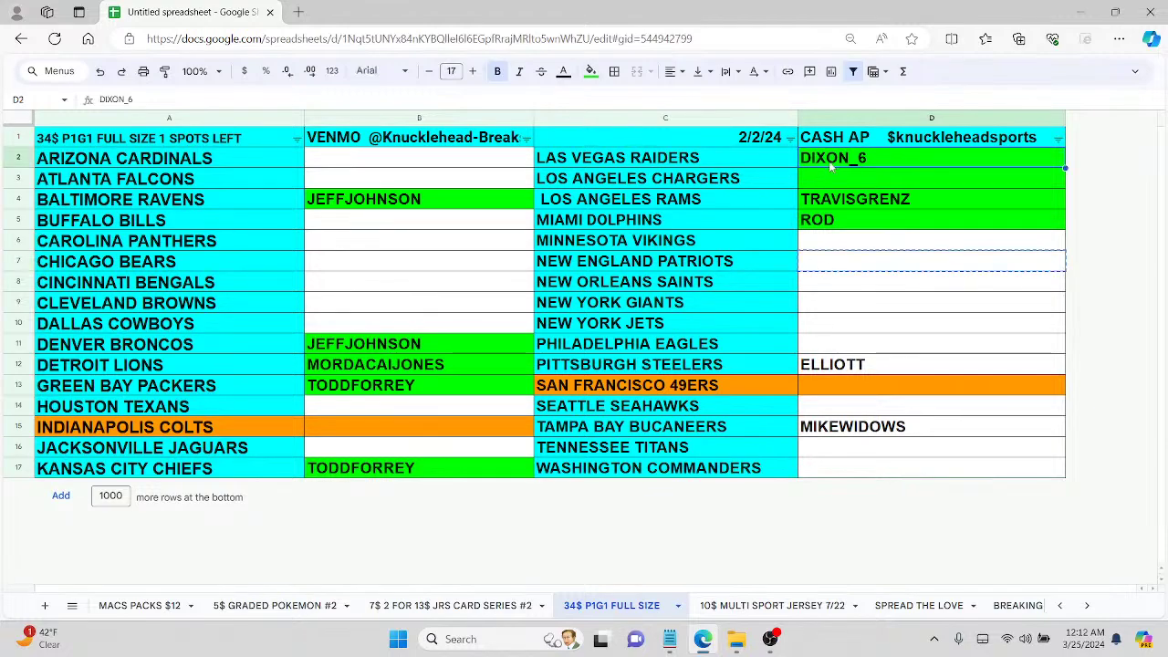
pyautogui.hotkey('ctrl', 'v')
# Fill the Cash App buyer cells D12 and D15 green
pyautogui.click(839, 370)
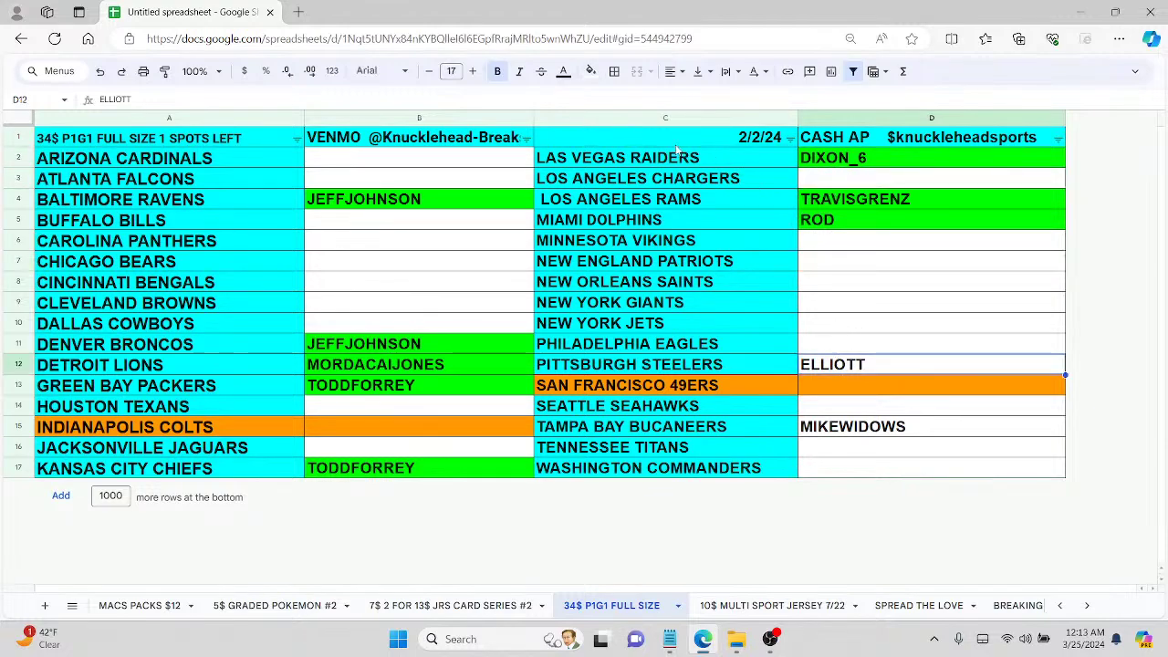
pyautogui.click(591, 70)
pyautogui.click(657, 134)
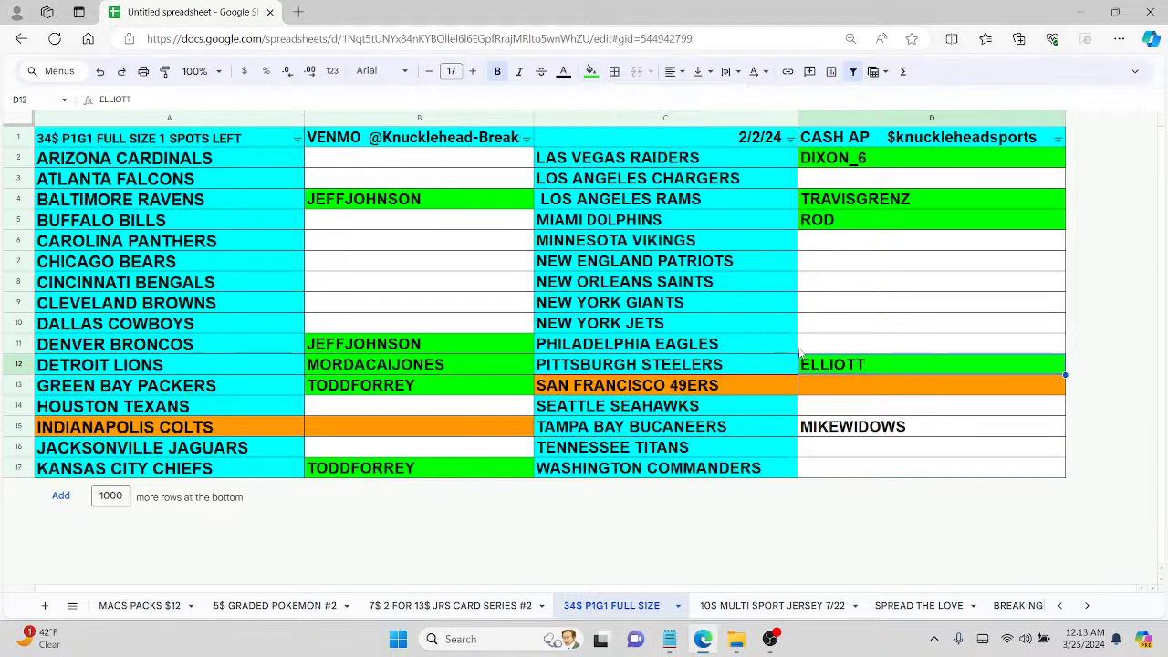
pyautogui.click(838, 427)
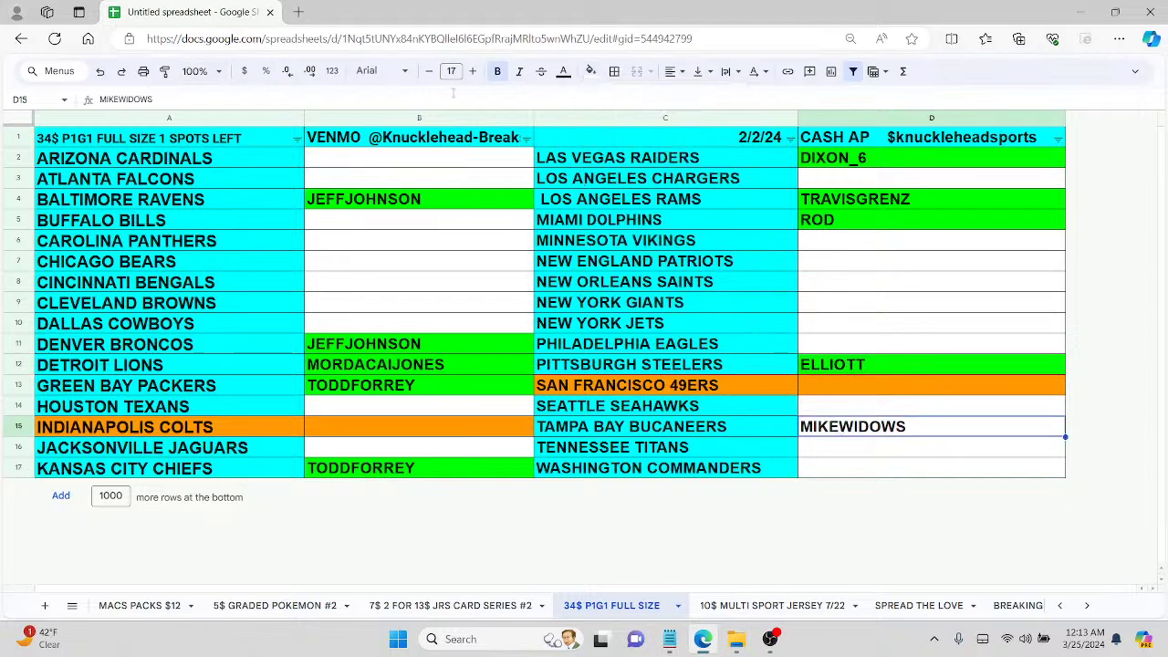
pyautogui.click(591, 70)
pyautogui.click(656, 134)
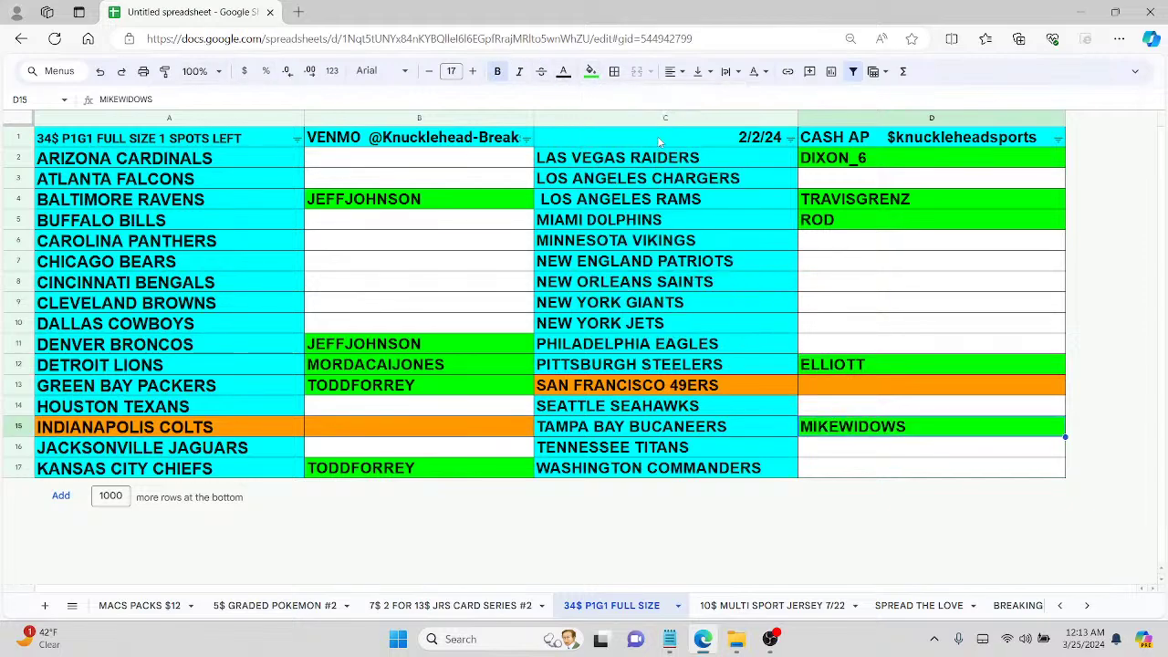
# Change the A1 header count from 1 to 6 spots left
pyautogui.click(168, 138)
pyautogui.doubleClick(168, 139)
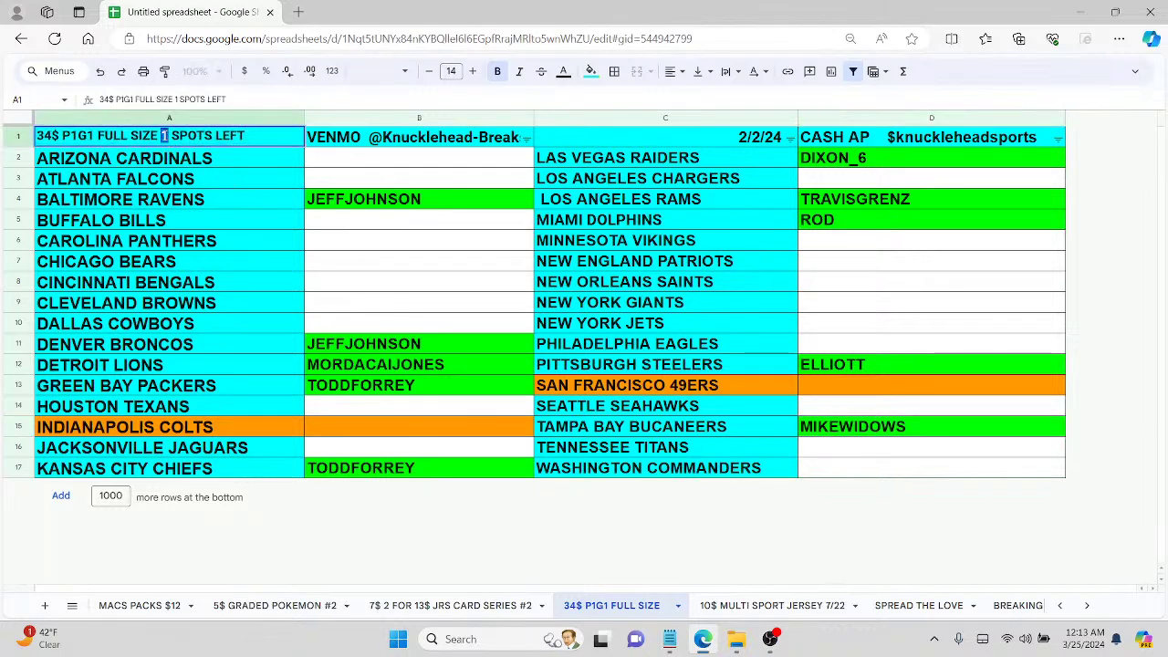
pyautogui.write('6')
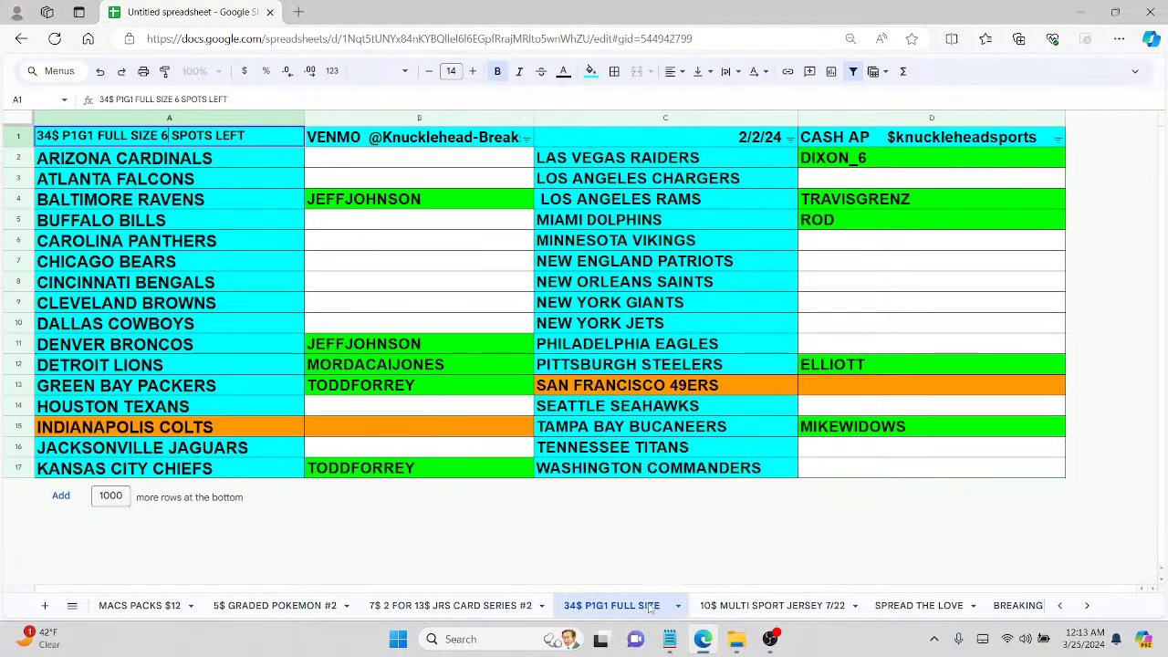
pyautogui.click(669, 639)
# Remove 6 from the open-spots list in Notepad
pyautogui.click(265, 236)
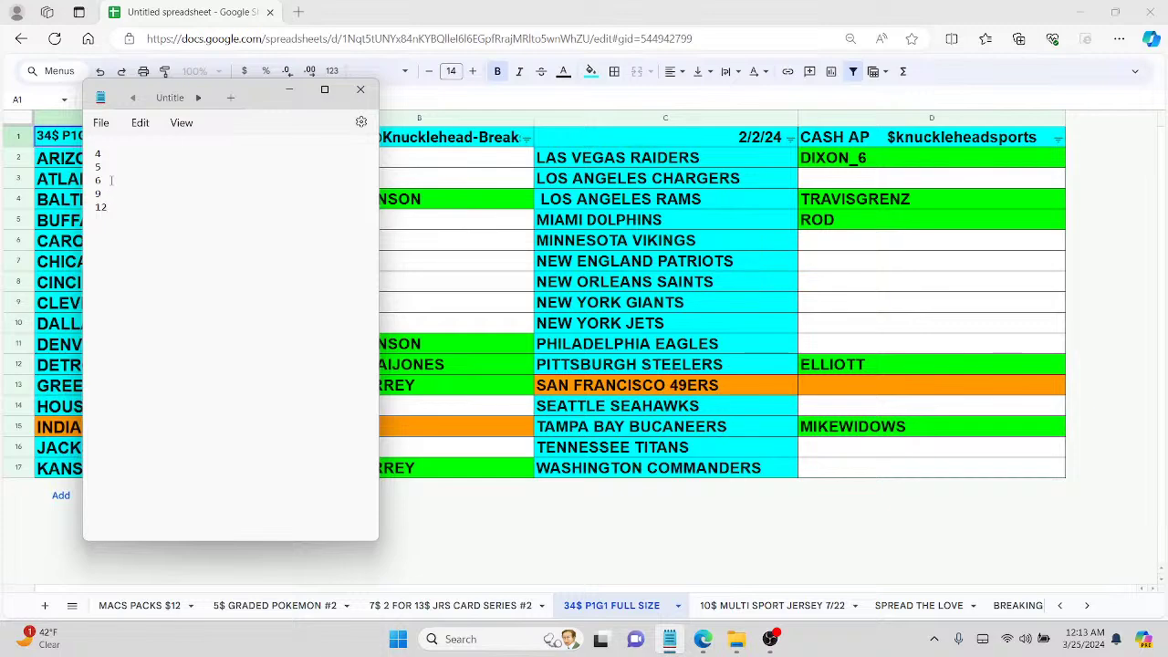
pyautogui.moveTo(102, 183); pyautogui.dragTo(89, 183)
pyautogui.press('BackSpace')
pyautogui.press('BackSpace')
pyautogui.hotkey('ctrl', 'a')
# Open the saved HELMET text file in Notepad
pyautogui.click(100, 122)
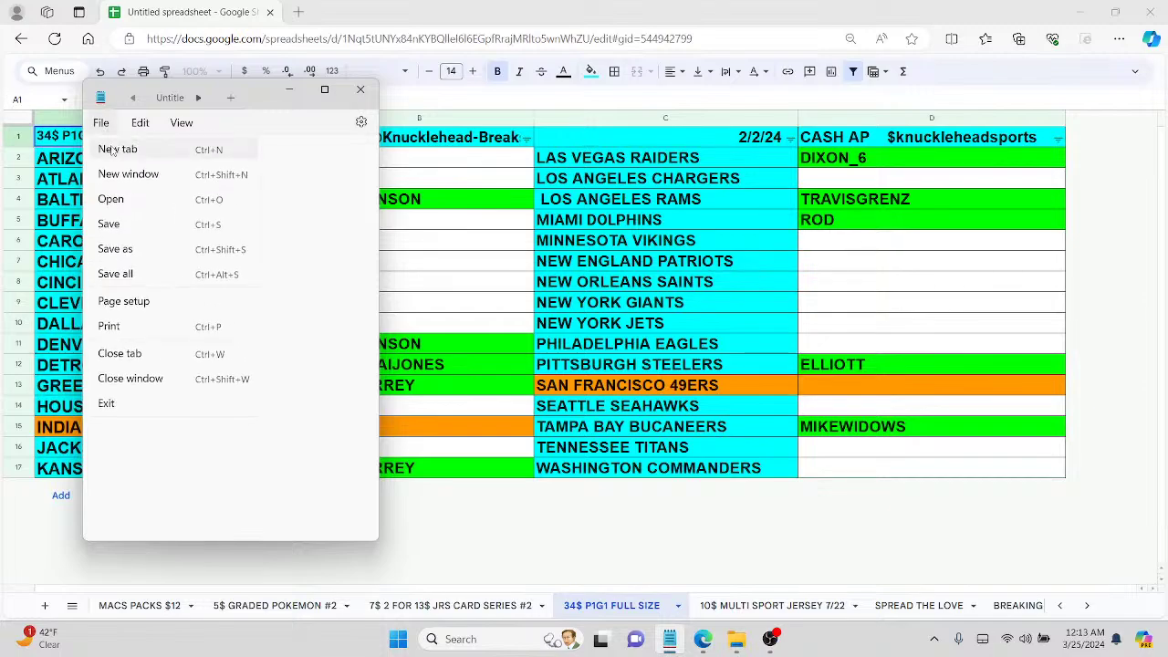
pyautogui.click(113, 200)
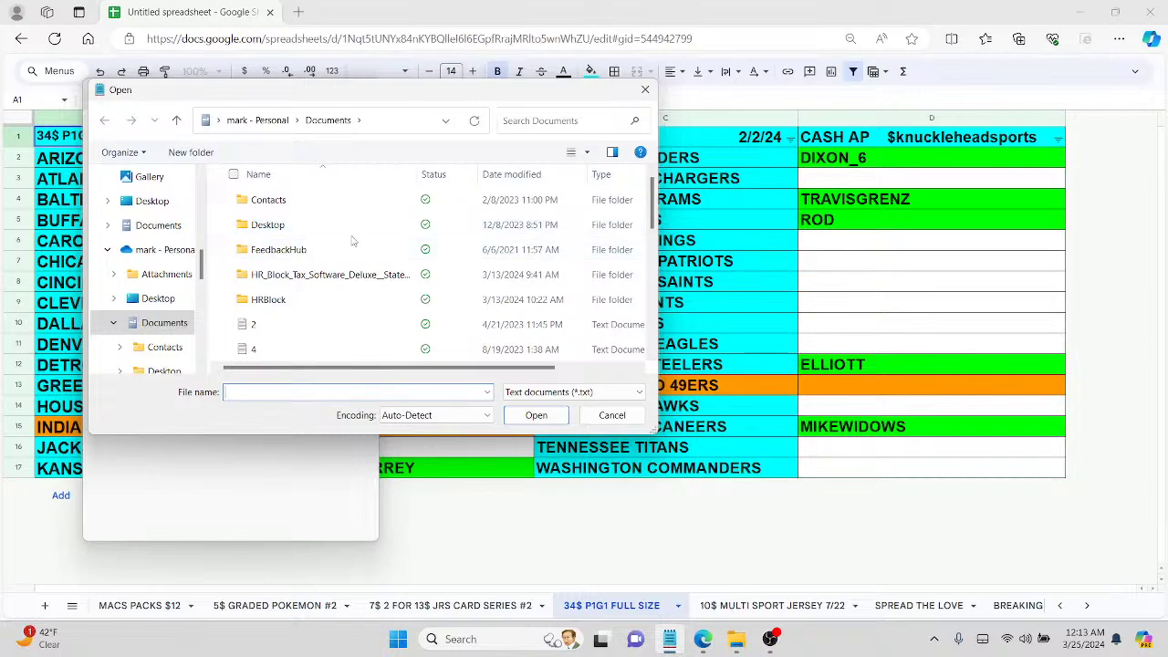
pyautogui.scroll(-1, 361, 237)
pyautogui.scroll(-1, 361, 236)
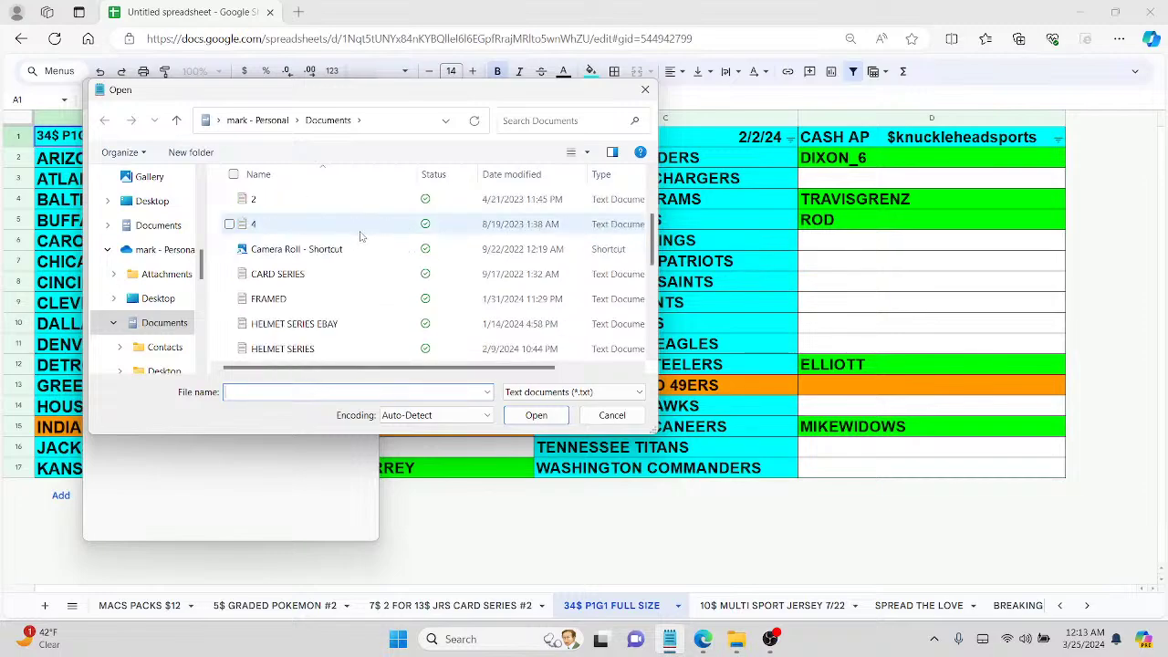
pyautogui.scroll(2, 361, 237)
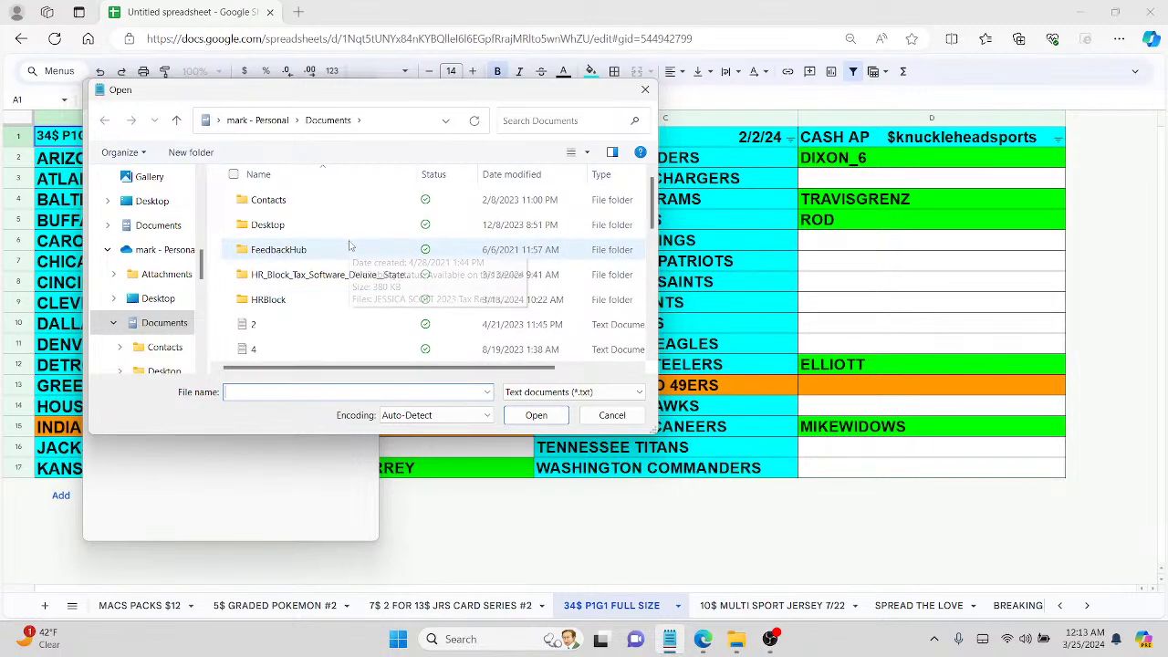
pyautogui.scroll(-5, 350, 247)
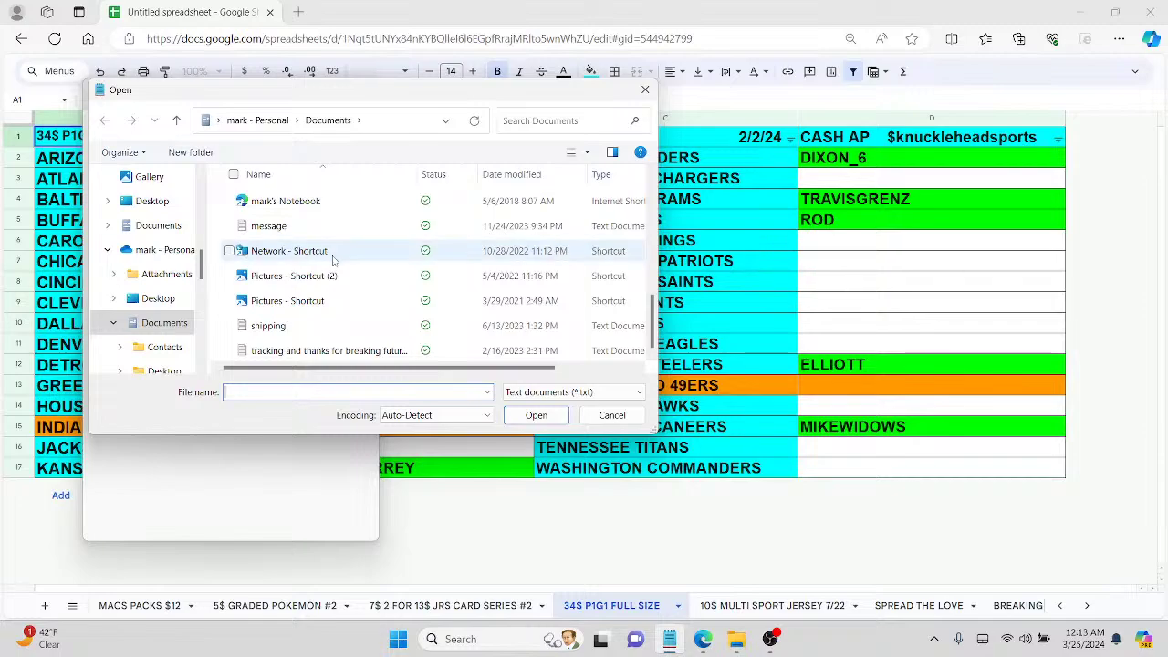
pyautogui.scroll(3, 335, 255)
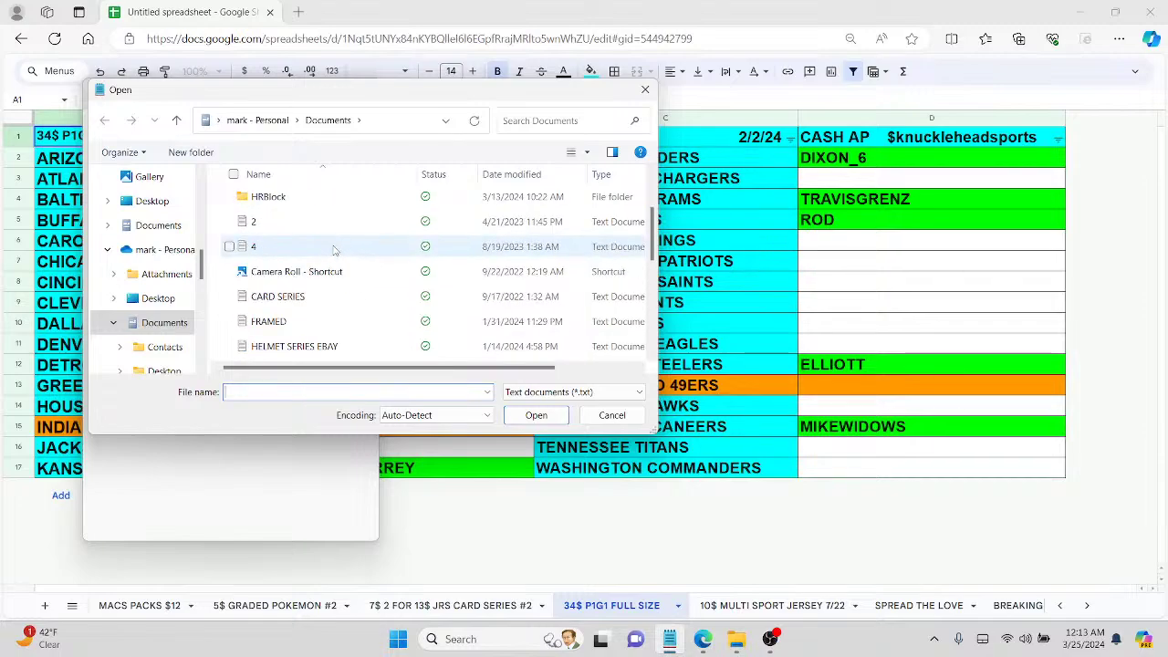
pyautogui.scroll(2, 331, 254)
pyautogui.scroll(-1, 311, 276)
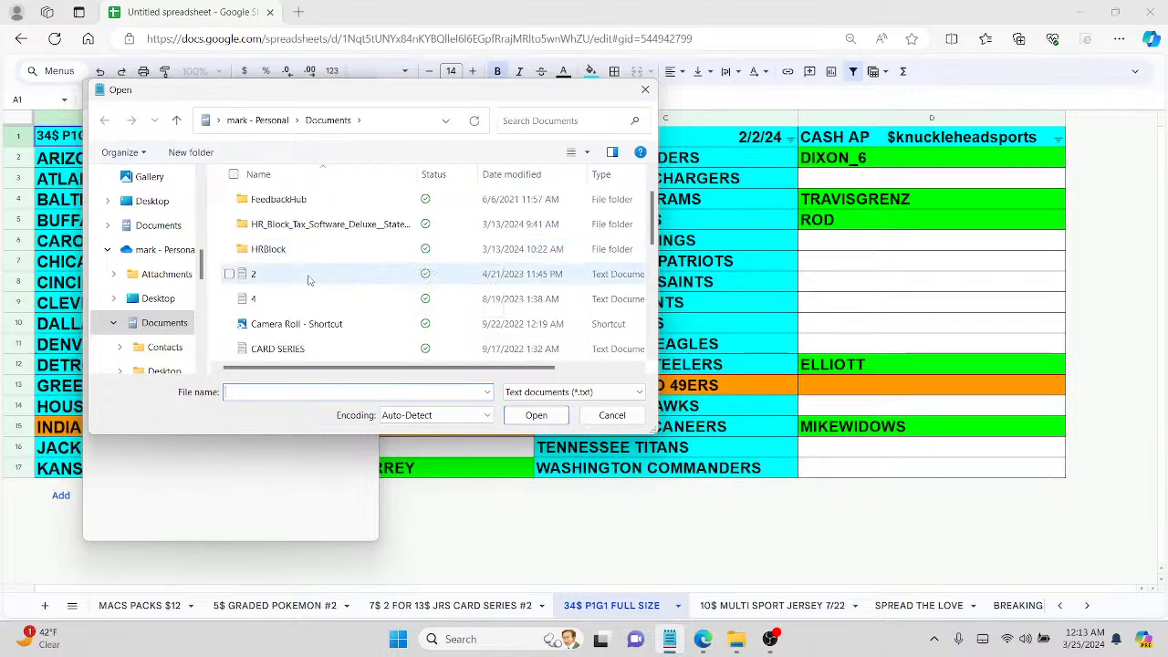
pyautogui.scroll(-2, 309, 280)
pyautogui.click(303, 299)
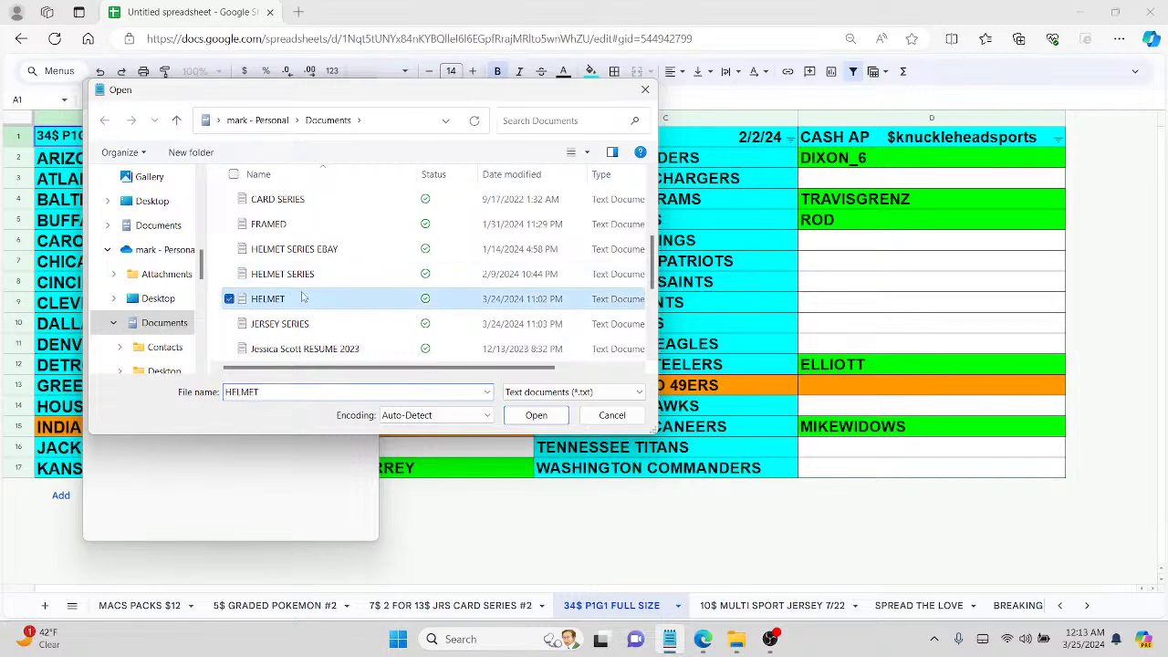
pyautogui.doubleClick(269, 300)
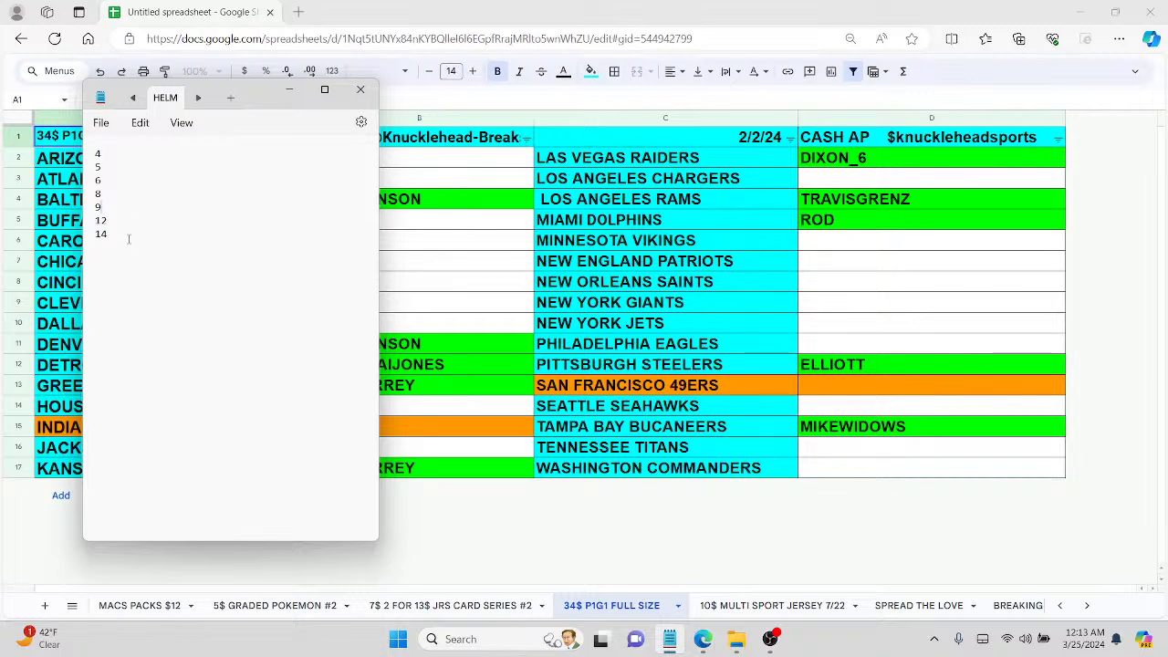
# Delete 14, 6 and 8 from the HELMET list, leaving 4, 5, 9 and 12, and close Notepad
pyautogui.moveTo(107, 239); pyautogui.dragTo(91, 241)
pyautogui.press('BackSpace')
pyautogui.moveTo(111, 187); pyautogui.dragTo(93, 180)
pyautogui.press('BackSpace')
pyautogui.press('BackSpace')
pyautogui.moveTo(109, 191); pyautogui.dragTo(96, 180)
pyautogui.press('BackSpace')
pyautogui.click(101, 122)
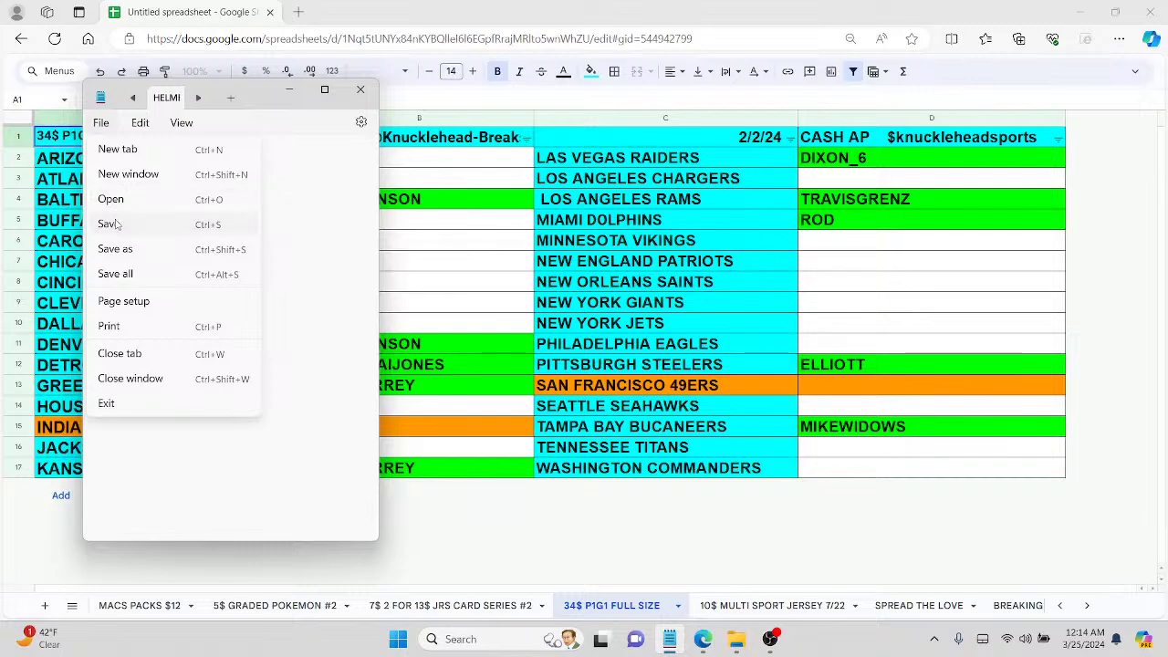
pyautogui.click(163, 203)
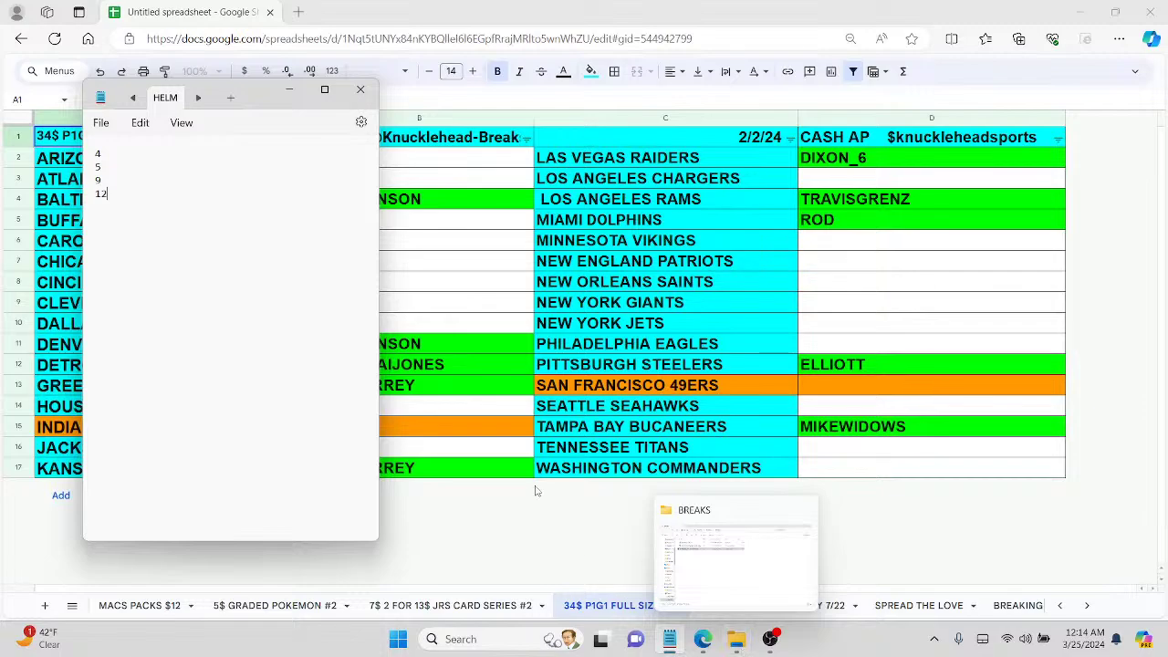
pyautogui.click(361, 88)
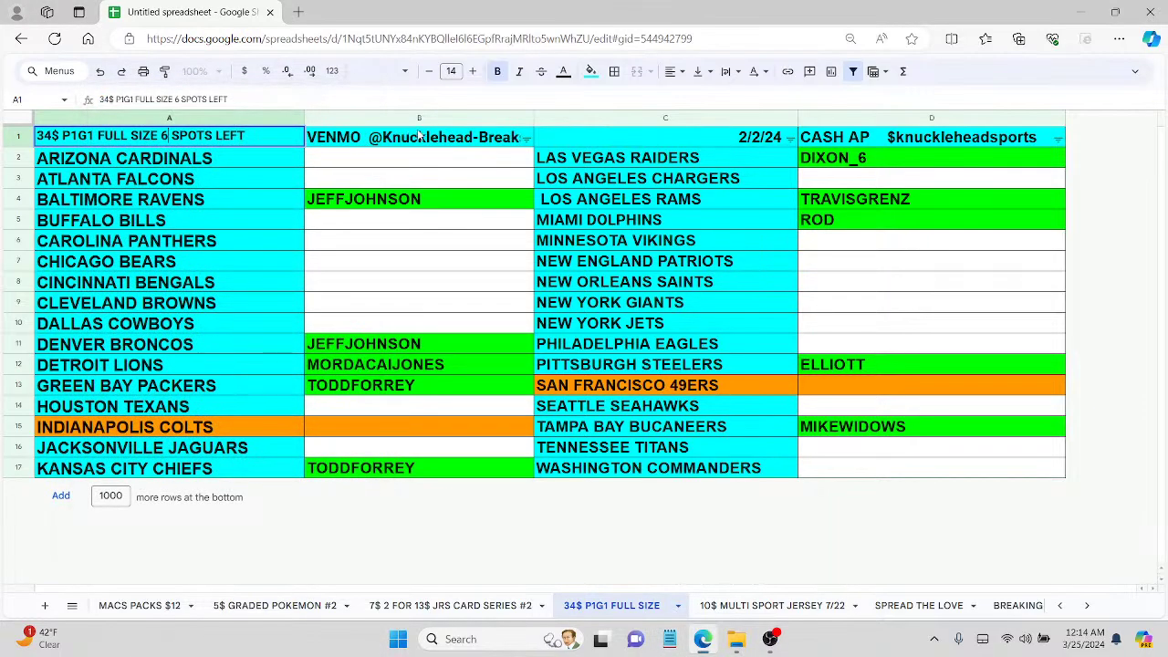
# Enter a buyer's name in B10 beside DALLAS COWBOYS and fill it green
pyautogui.click(319, 310)
pyautogui.click(315, 322)
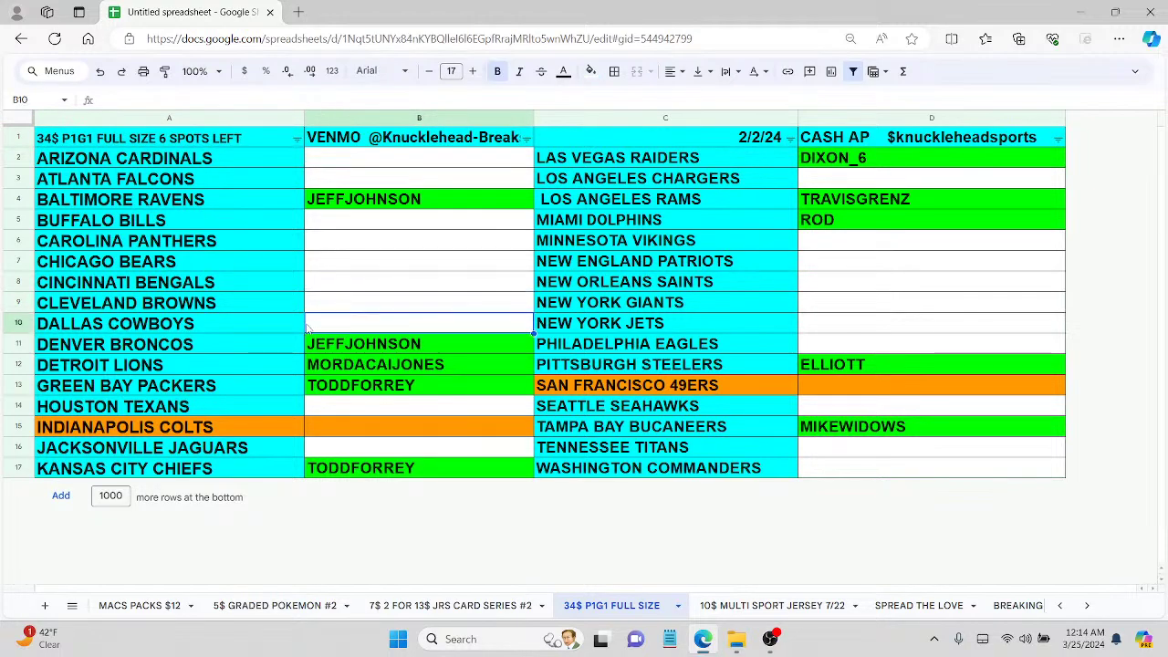
pyautogui.write('BA')
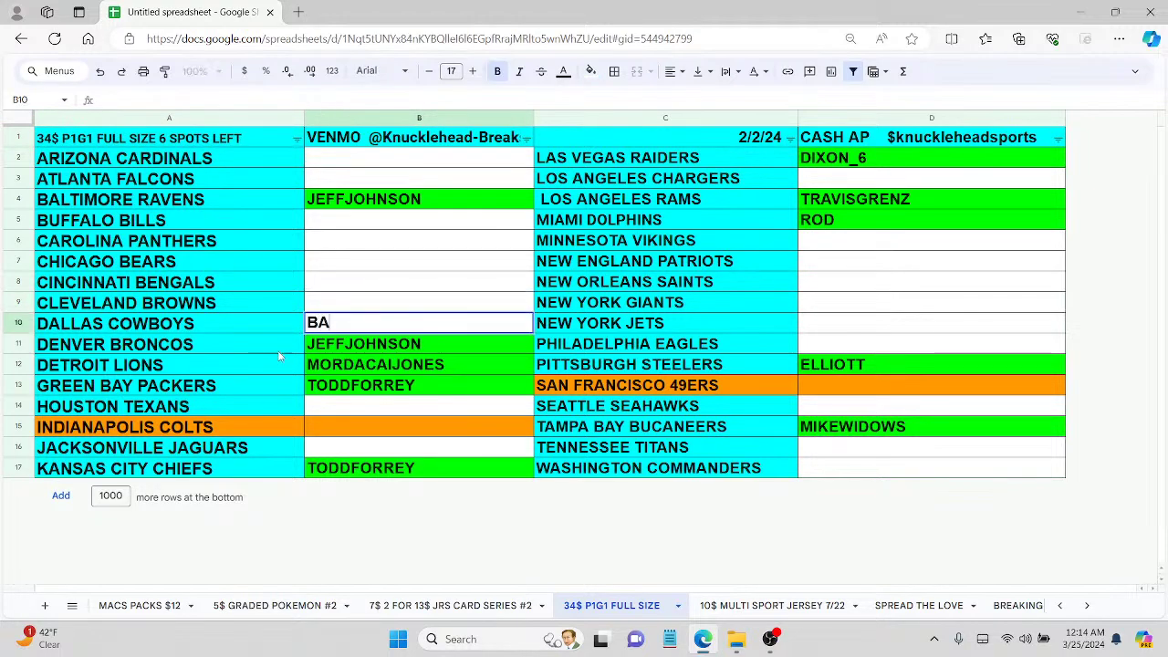
pyautogui.write('NANA HANA')
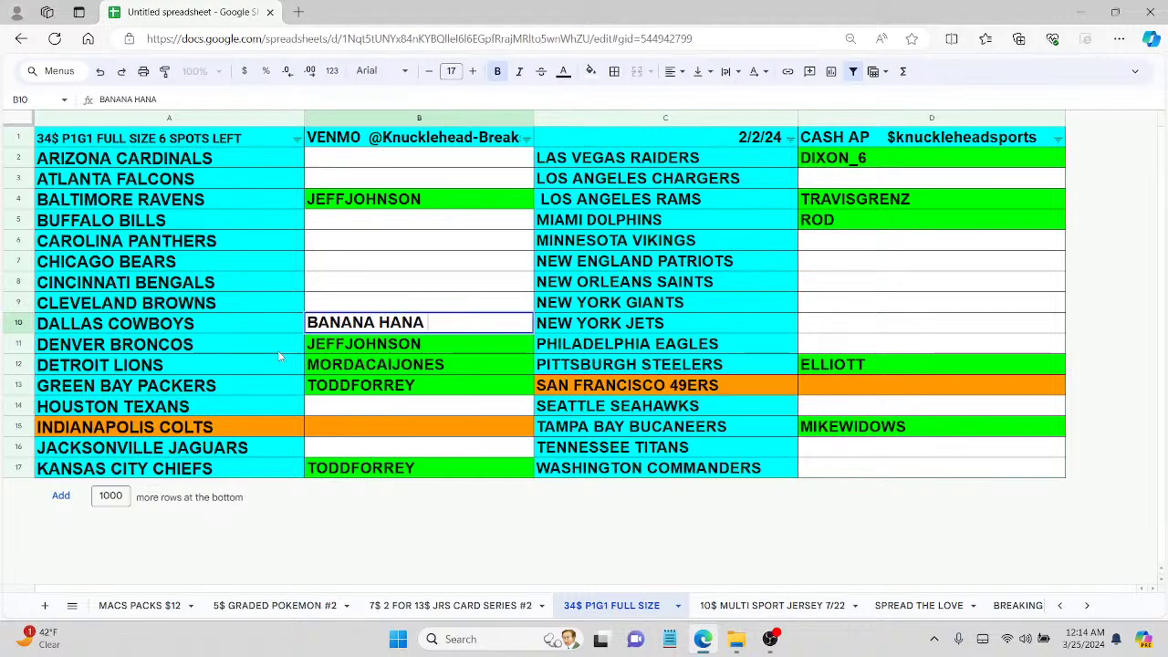
pyautogui.write('N')
pyautogui.press('BackSpace')
pyautogui.press('BackSpace')
pyautogui.write('NA IS BACK')
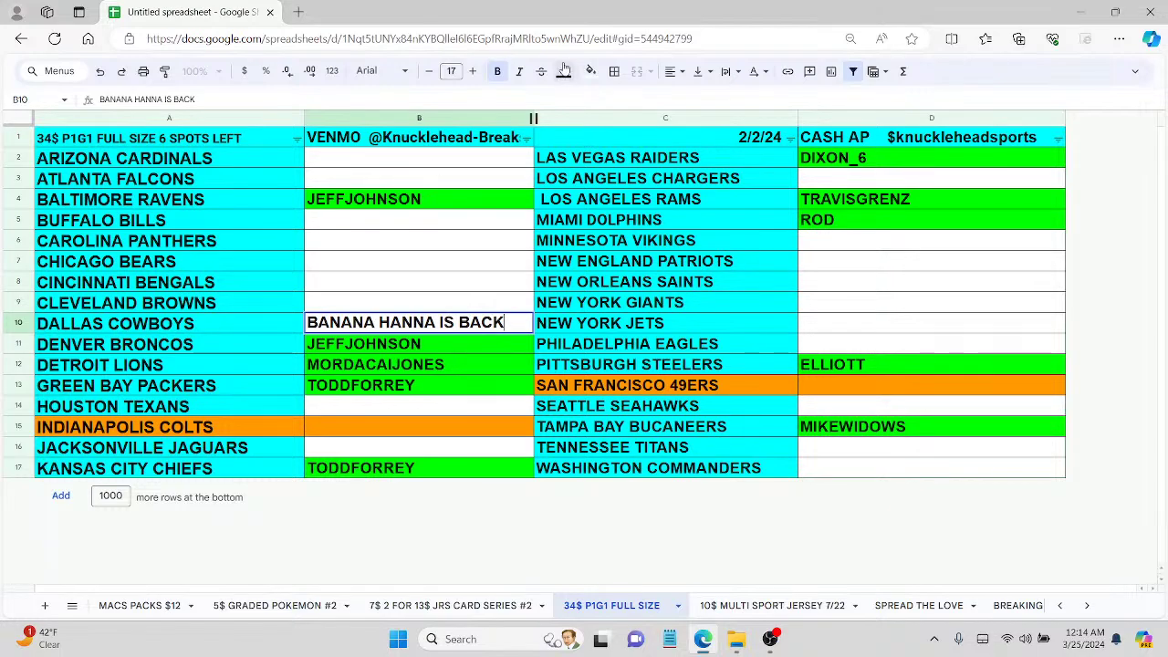
pyautogui.click(591, 71)
pyautogui.click(655, 137)
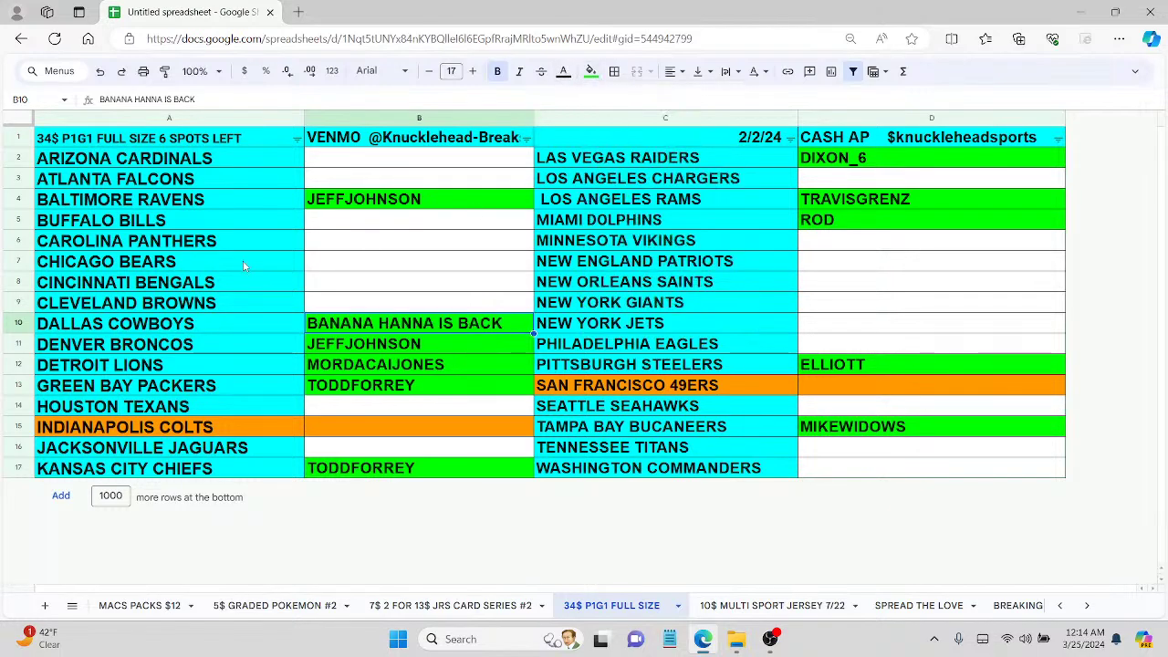
# Change the A1 header from 6 SPOTS LEFT to 5 SPOTS LEFT
pyautogui.doubleClick(146, 142)
pyautogui.doubleClick(166, 135)
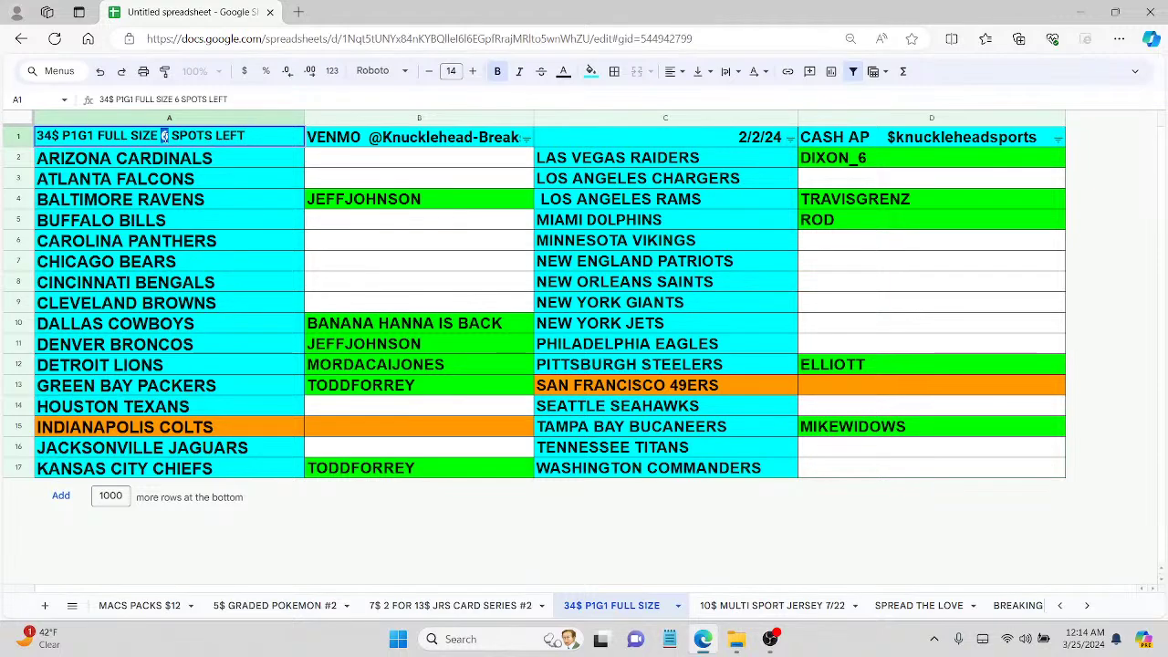
pyautogui.write('5')
pyautogui.click(203, 228)
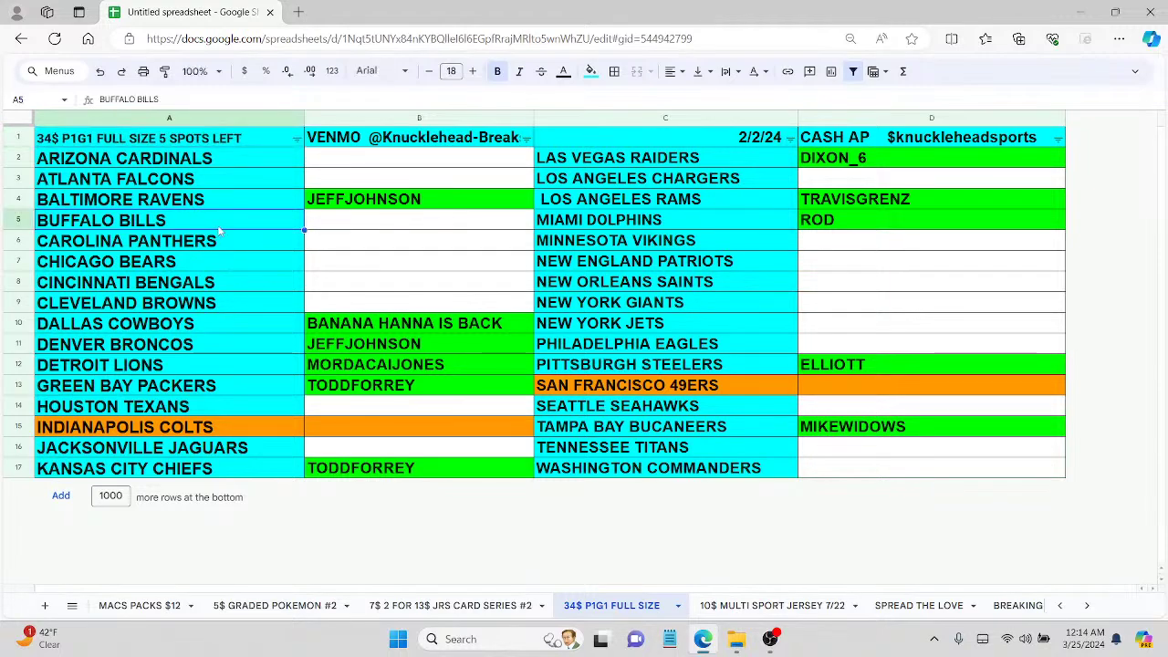
# Copy the Venmo names B2:B12 from 5$ GRADED POKEMON #2 into the RANDOM.ORG List Randomizer
pyautogui.click(451, 606)
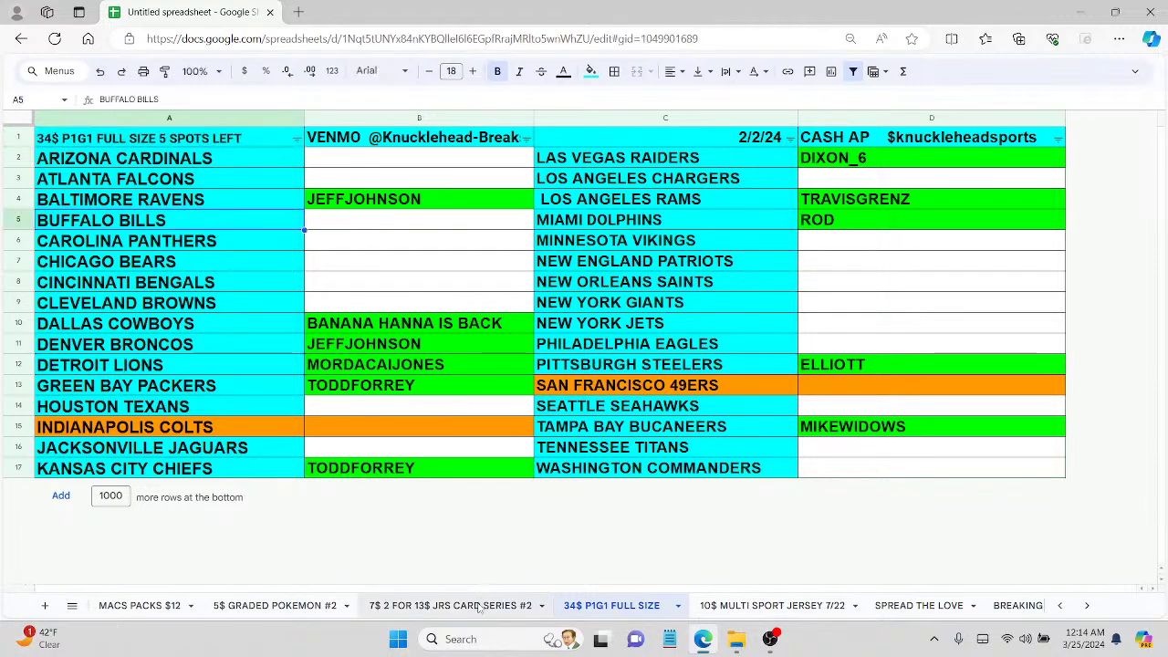
pyautogui.click(283, 605)
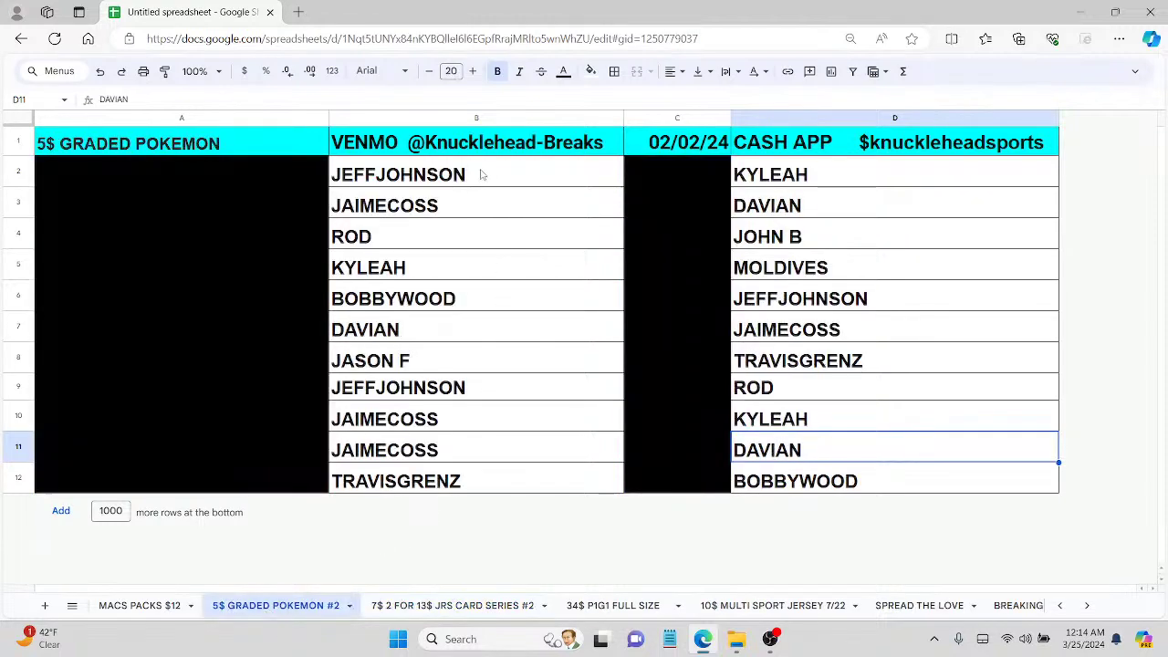
pyautogui.moveTo(480, 175); pyautogui.dragTo(523, 583)
pyautogui.hotkey('ctrl', 'c')
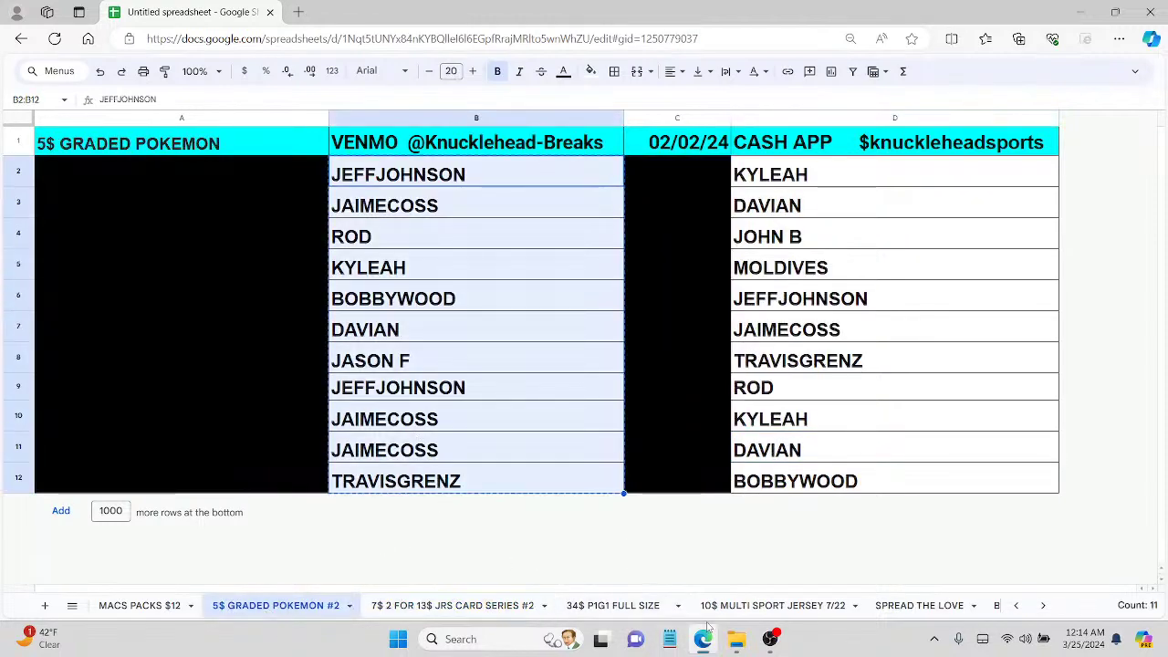
pyautogui.click(728, 639)
pyautogui.doubleClick(243, 193)
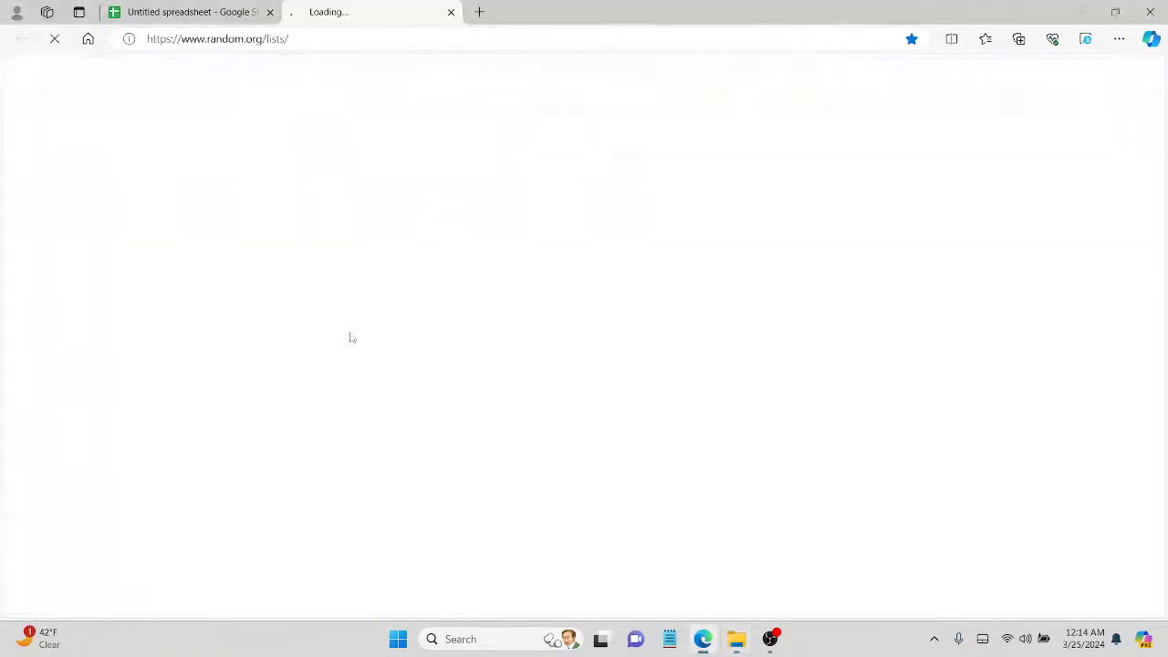
pyautogui.click(284, 412)
pyautogui.hotkey('ctrl', 'v')
# Append the Cash App names D2:D12 to the randomizer list on a new line
pyautogui.click(572, 38)
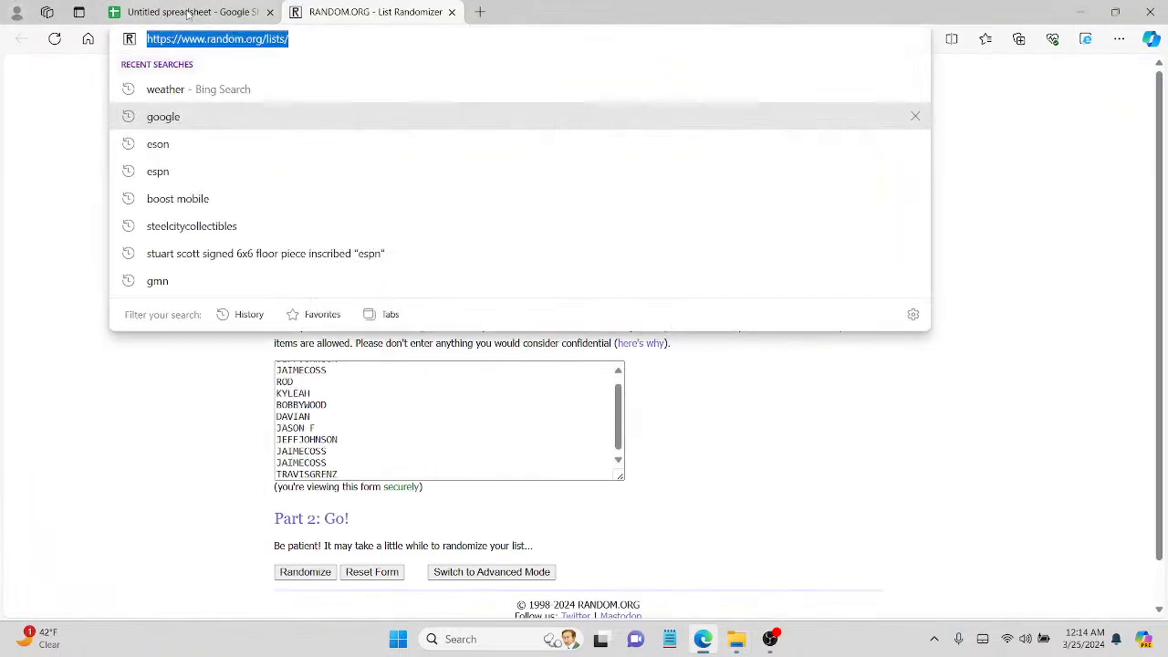
pyautogui.hotkey('ctrl', 'Tab')
pyautogui.moveTo(793, 176); pyautogui.dragTo(848, 484)
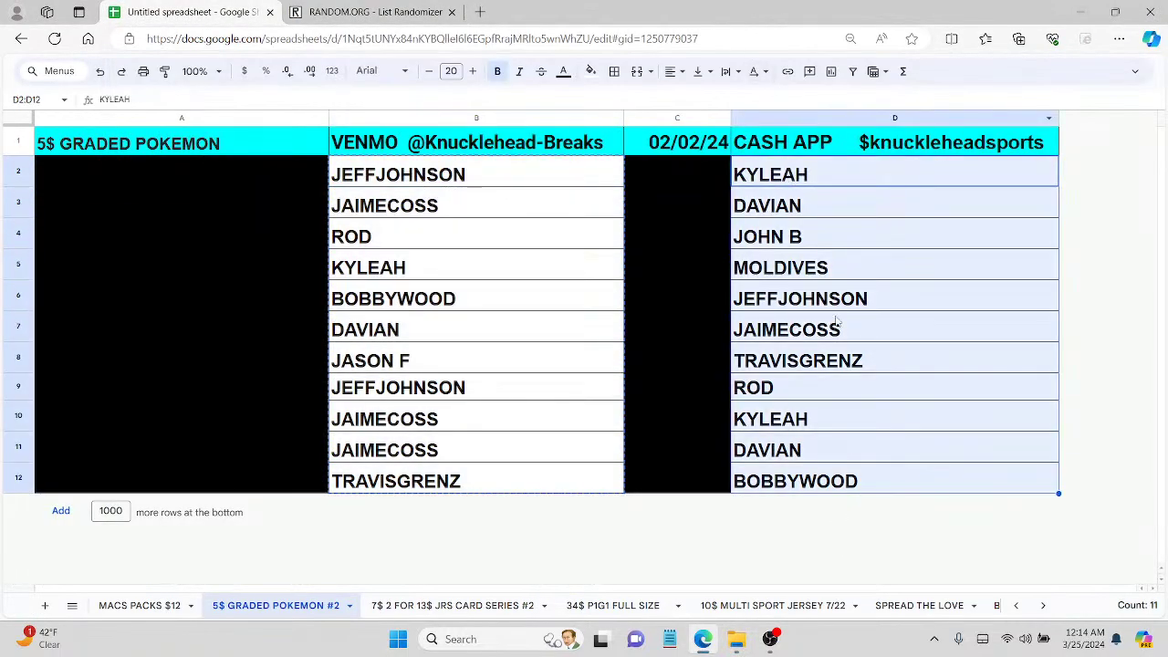
pyautogui.hotkey('ctrl', 'c')
pyautogui.hotkey('ctrl', 'Tab')
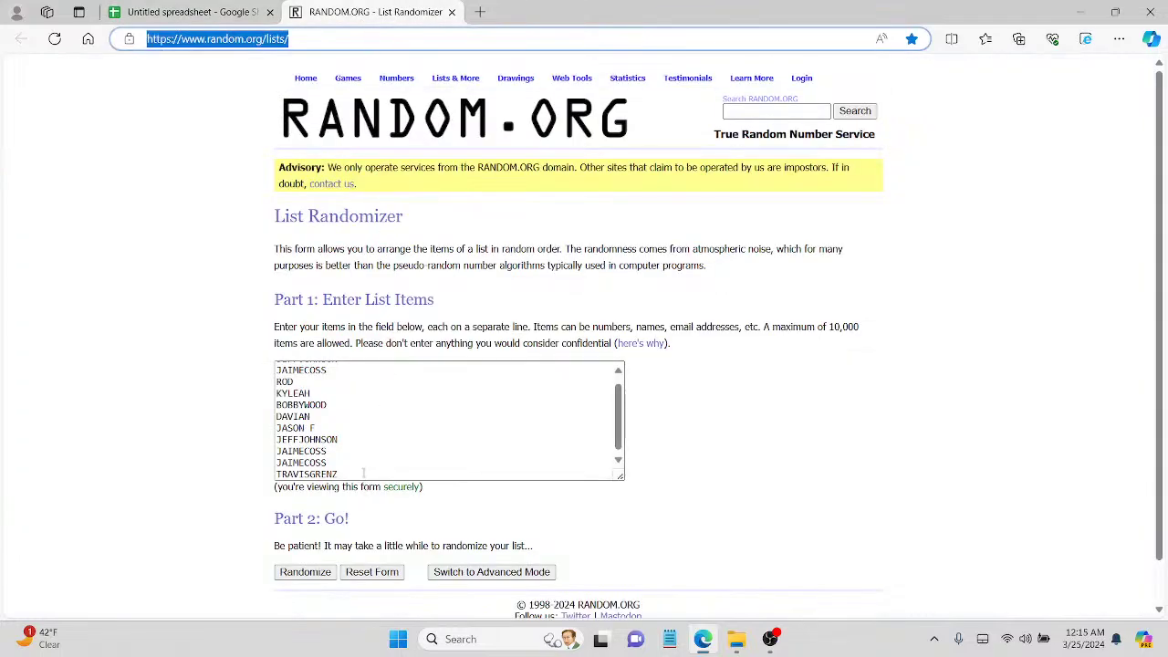
pyautogui.click(364, 473)
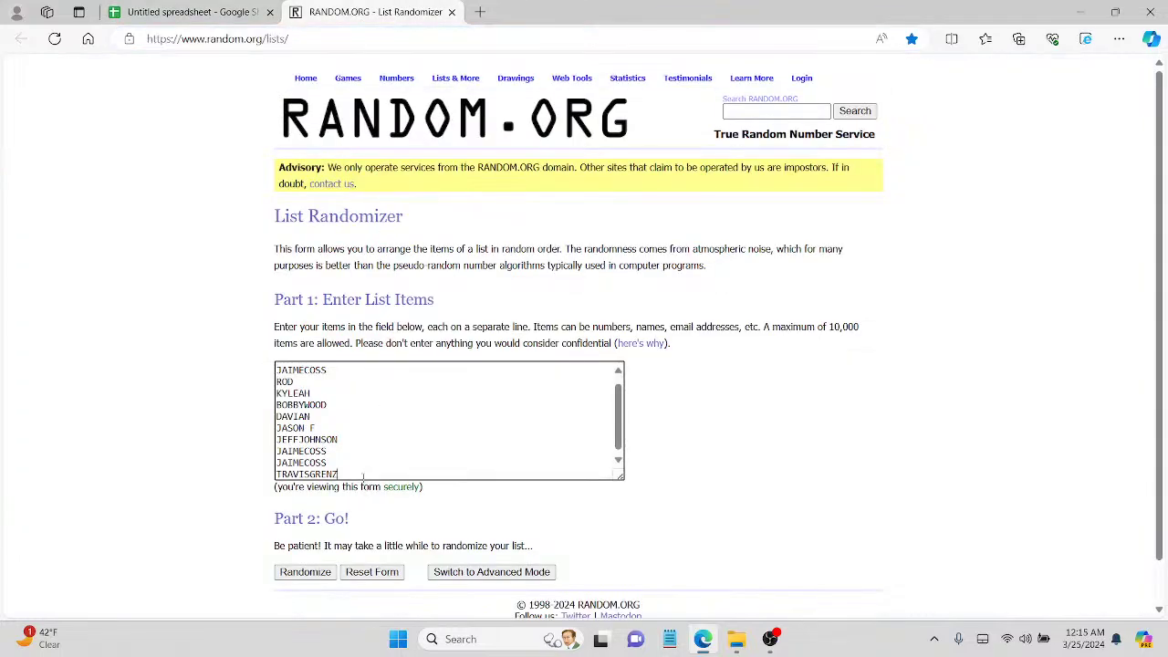
pyautogui.press('Return')
pyautogui.hotkey('ctrl', 'v')
# Shuffle the combined 22-name list seven times, mark the top name, and close the randomizer
pyautogui.click(294, 573)
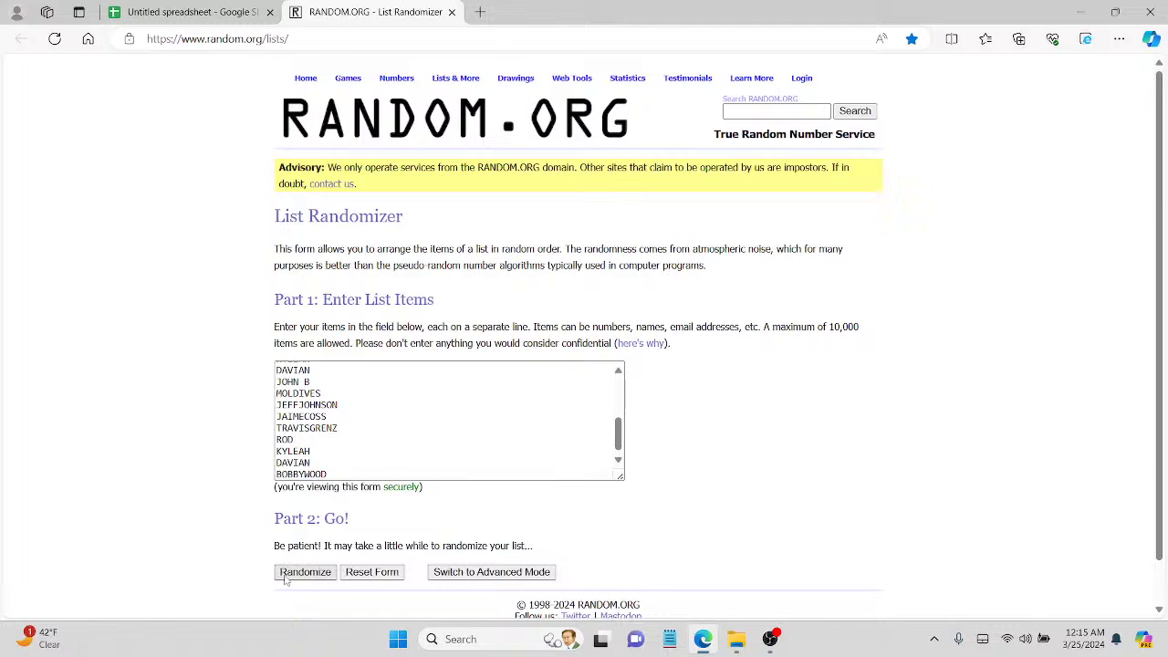
pyautogui.scroll(-1, 182, 402)
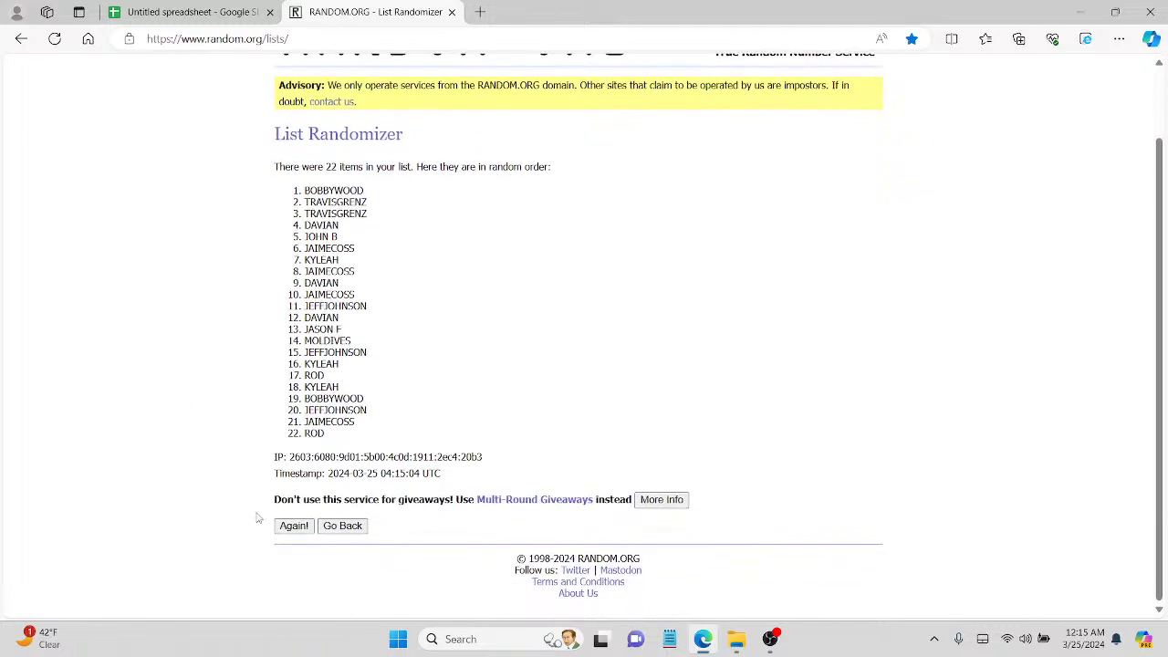
pyautogui.click(294, 526)
pyautogui.scroll(-2, 245, 509)
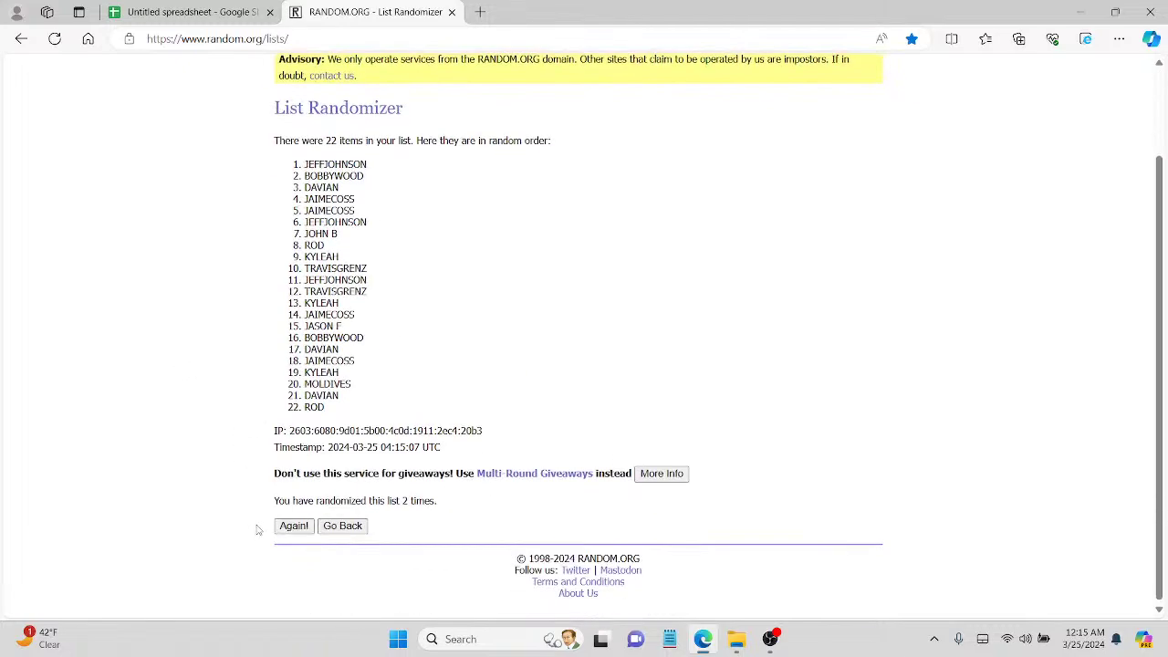
pyautogui.click(286, 527)
pyautogui.scroll(-2, 286, 528)
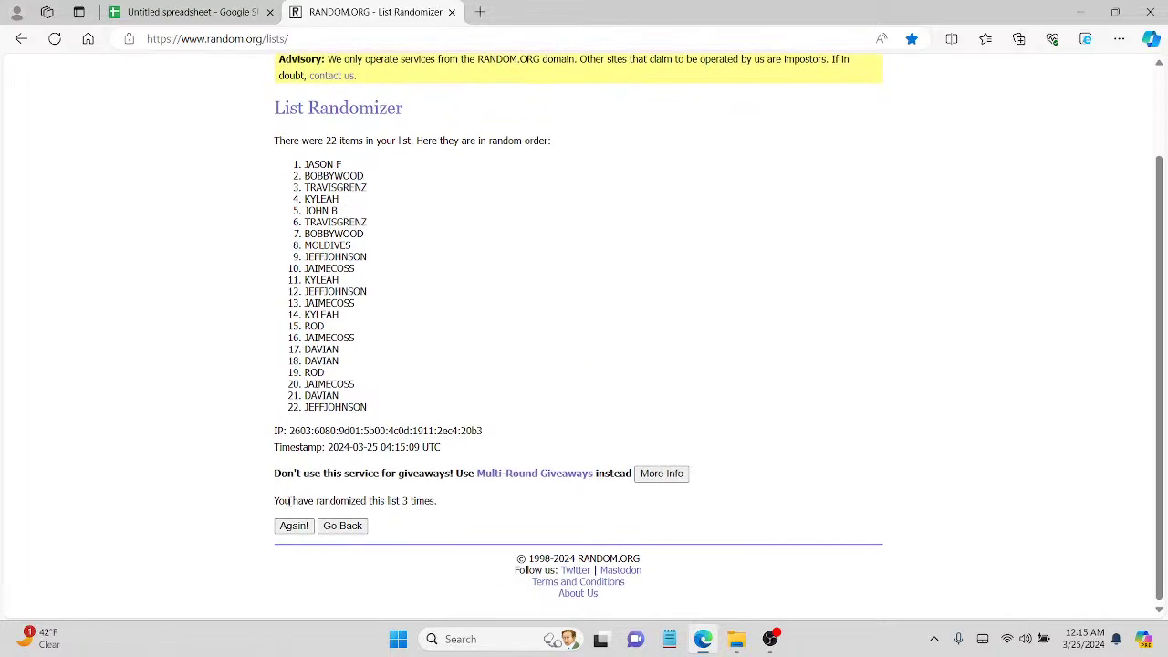
pyautogui.click(290, 527)
pyautogui.scroll(-2, 286, 528)
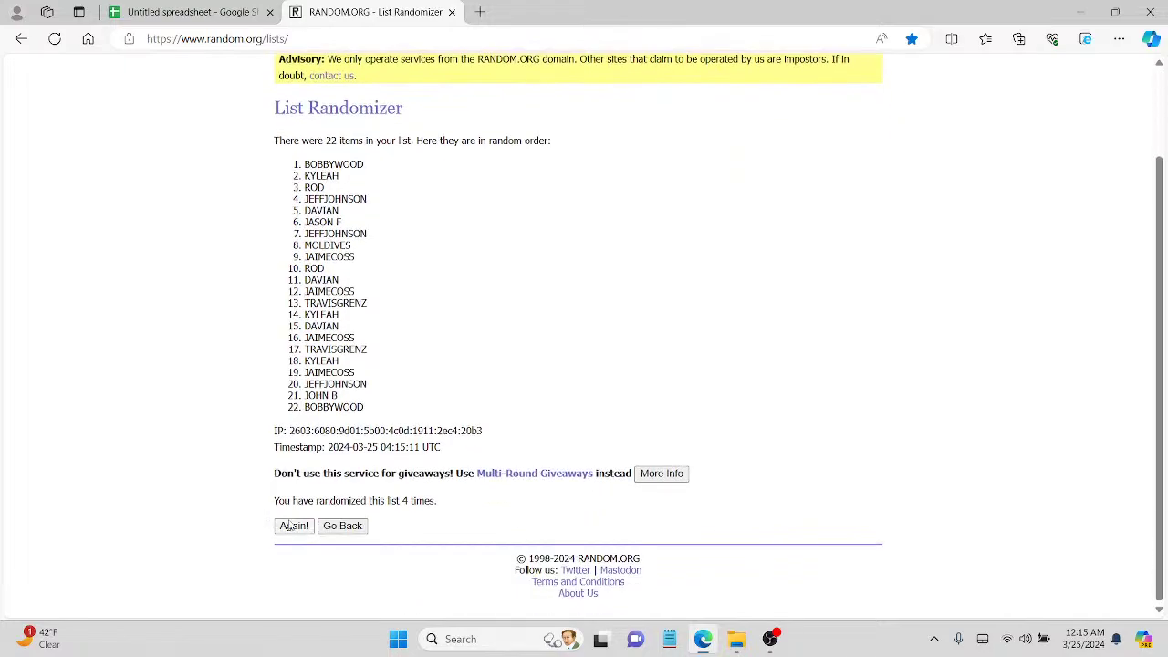
pyautogui.click(291, 526)
pyautogui.scroll(-2, 228, 529)
pyautogui.click(284, 527)
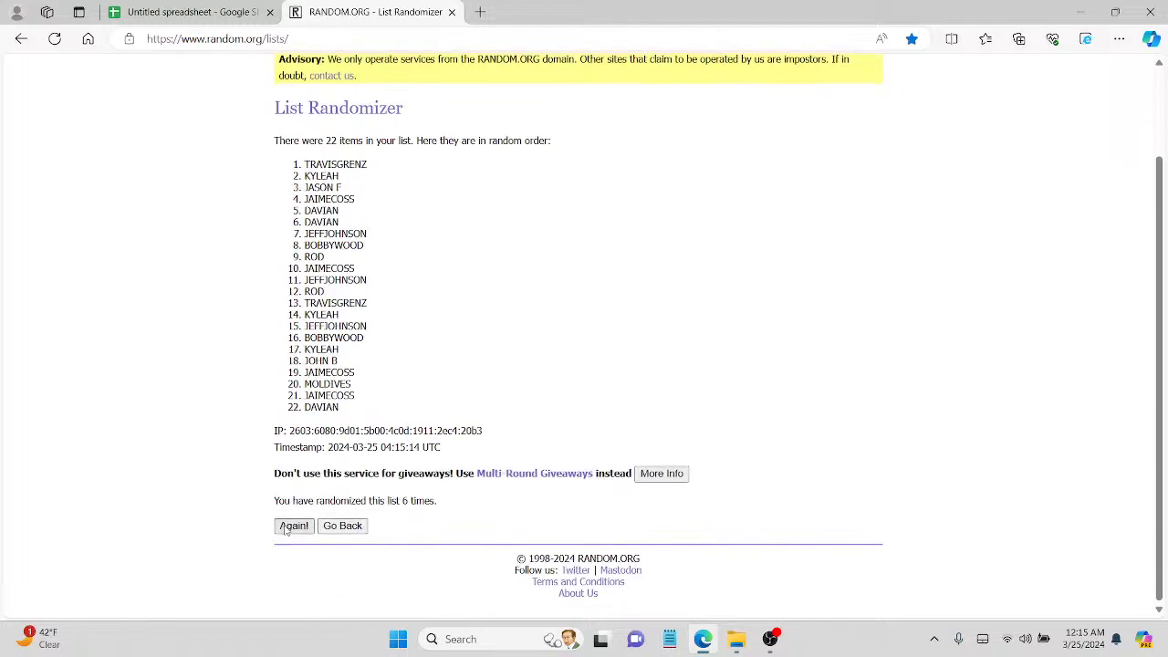
pyautogui.click(285, 527)
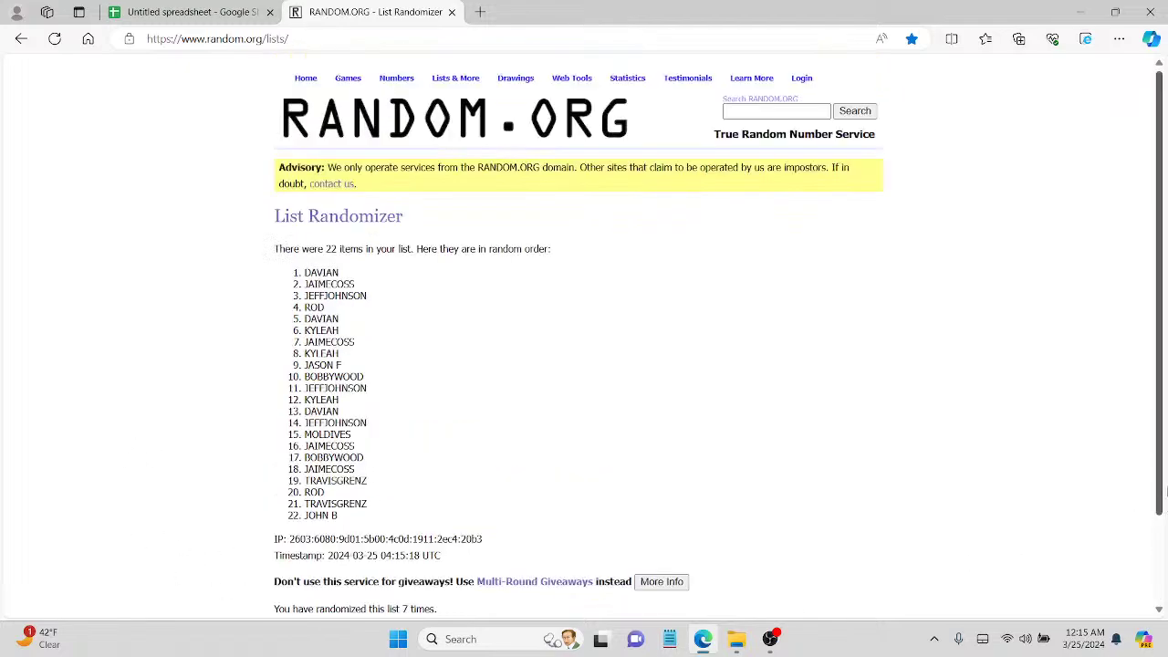
pyautogui.moveTo(303, 272); pyautogui.dragTo(354, 274)
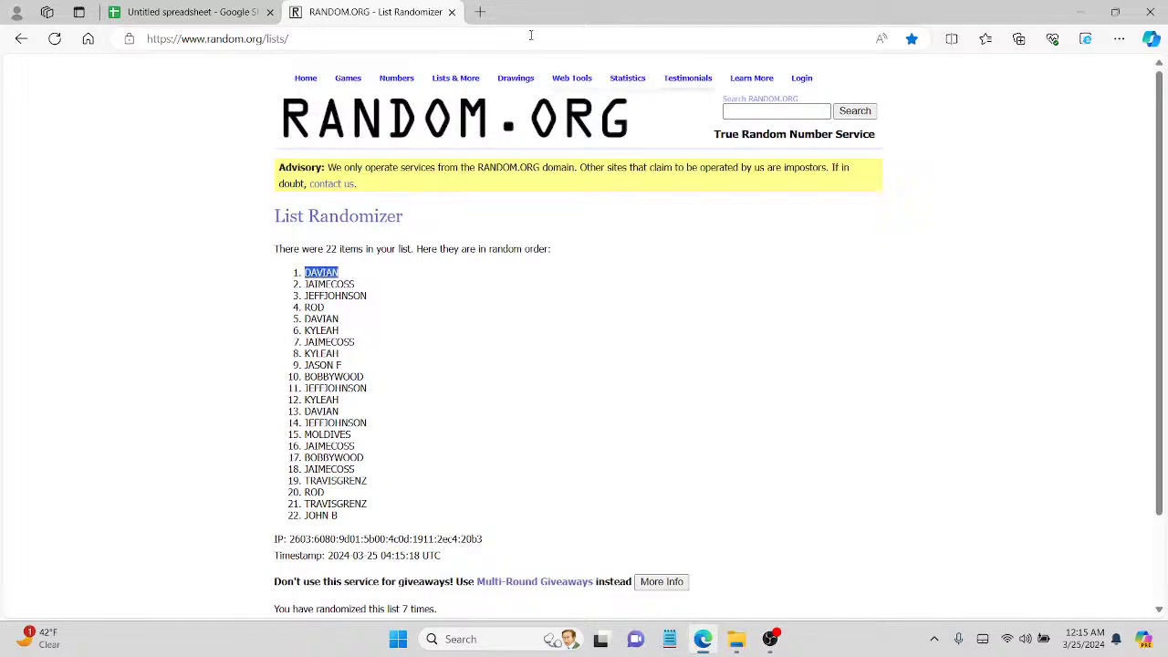
pyautogui.click(452, 12)
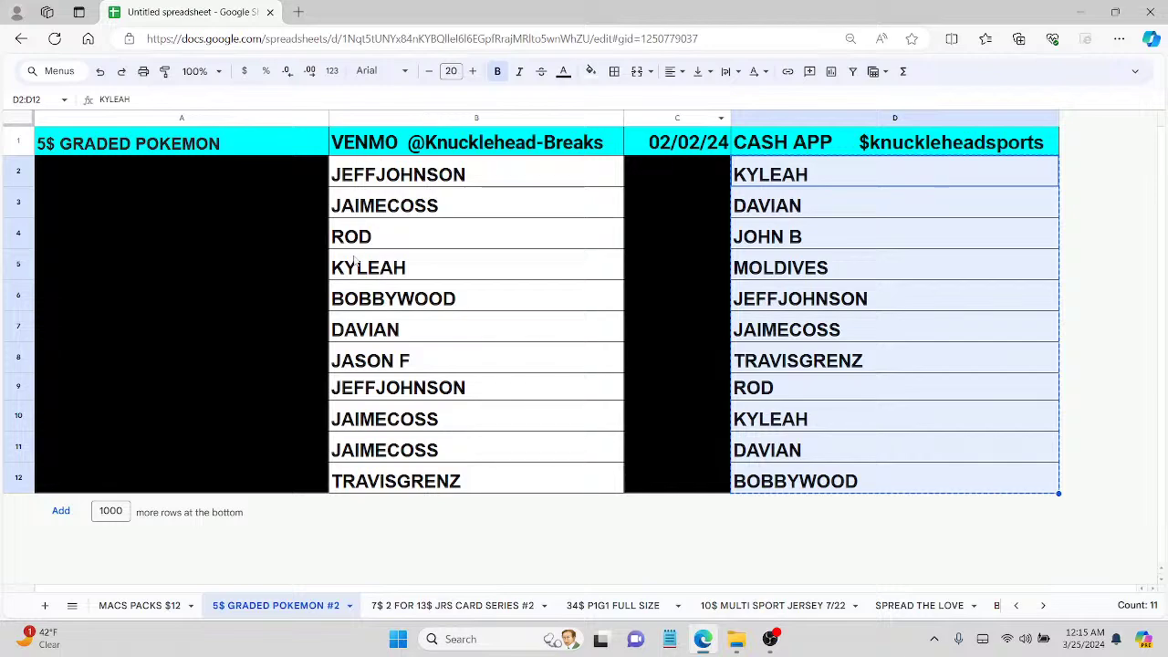
# Delete the buyer names in B2:B12 and D2:D12 of 5$ GRADED POKEMON #2
pyautogui.moveTo(451, 175); pyautogui.dragTo(457, 481)
pyautogui.press('Delete')
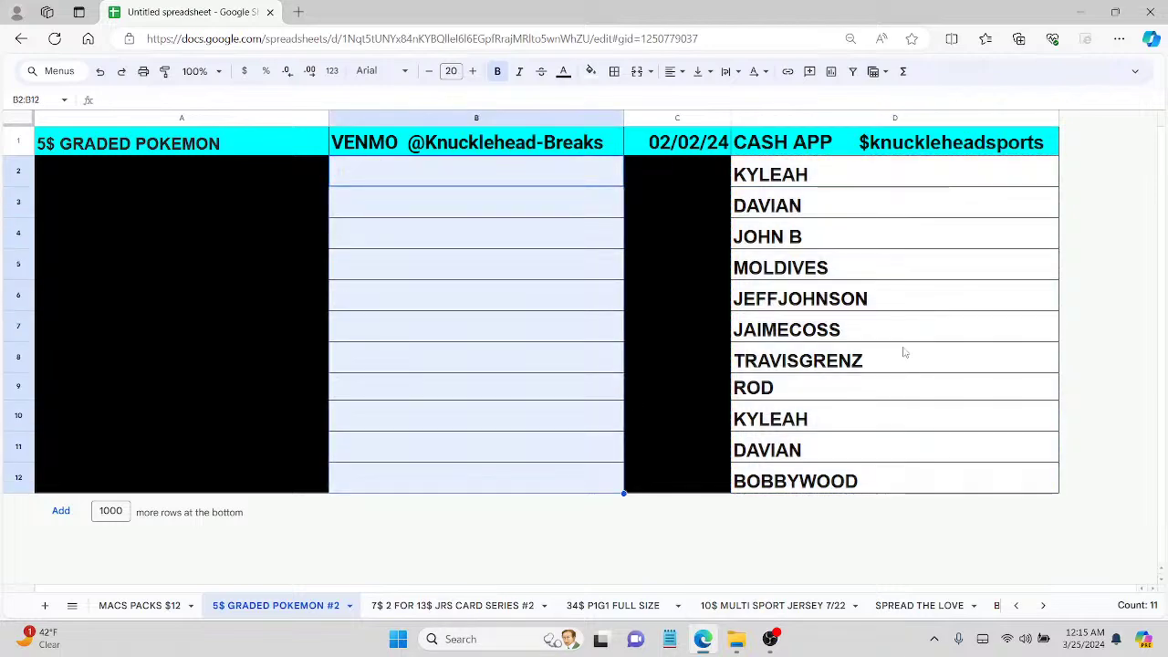
pyautogui.moveTo(876, 176); pyautogui.dragTo(922, 481)
pyautogui.press('Delete')
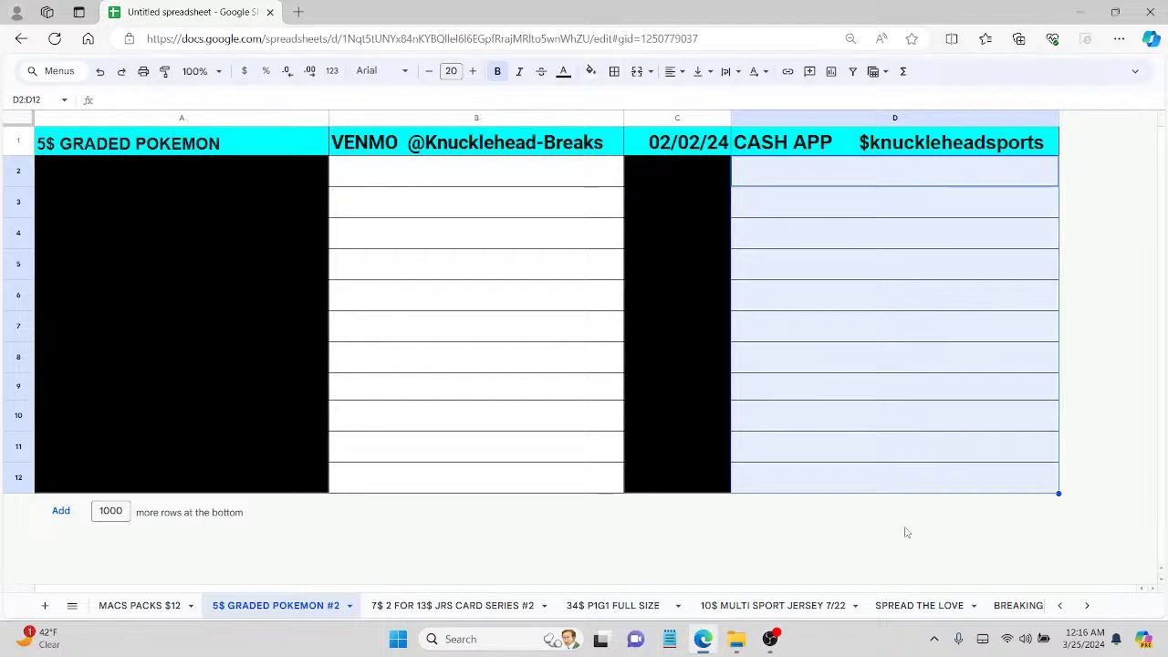
# On the 34$ P1G1 FULL SIZE tab, move BANANA HANNA IS BACK from B10 to B9, resetting B10's fill to white
pyautogui.click(617, 605)
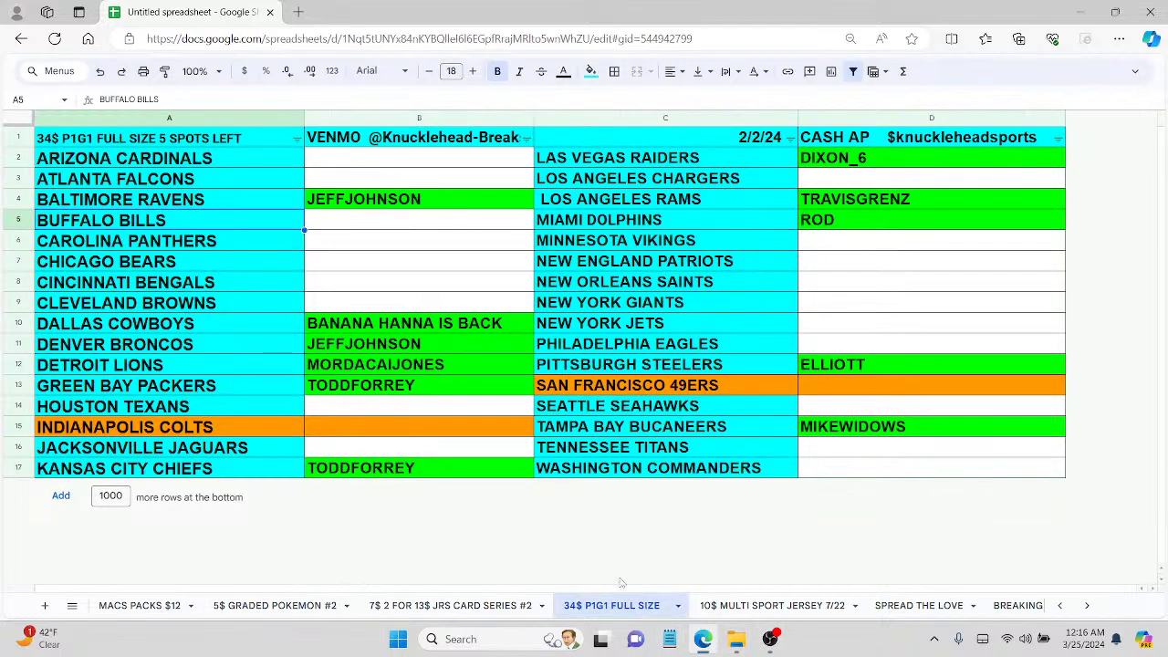
pyautogui.tripleClick(334, 323)
pyautogui.hotkey('ctrl', 'c')
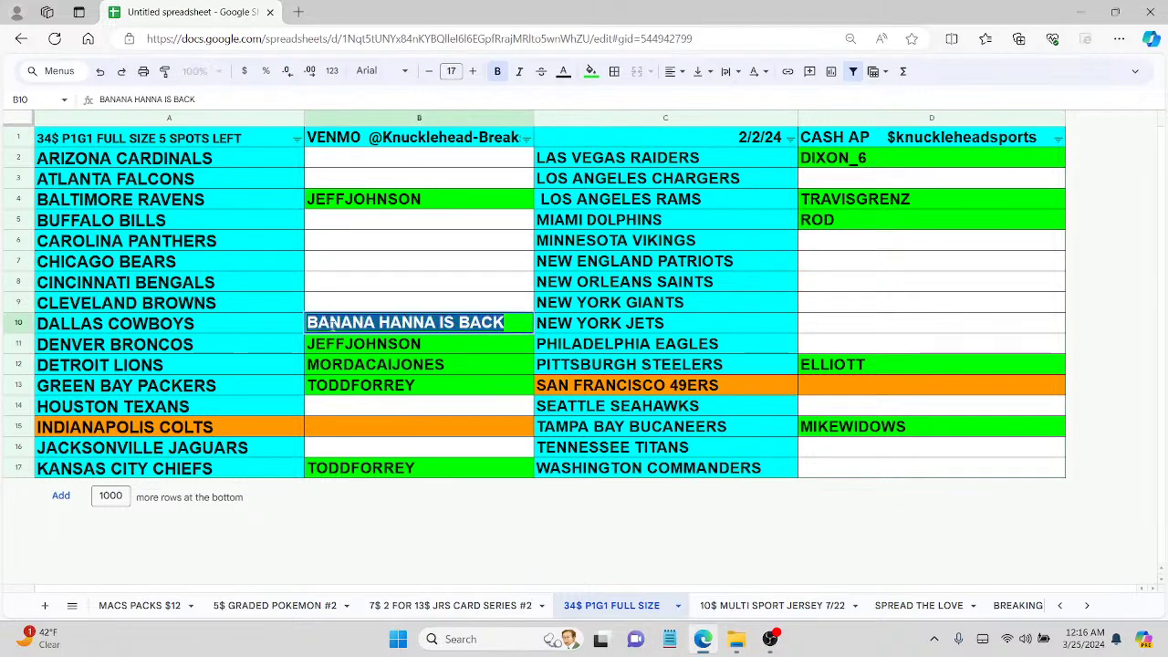
pyautogui.press('BackSpace')
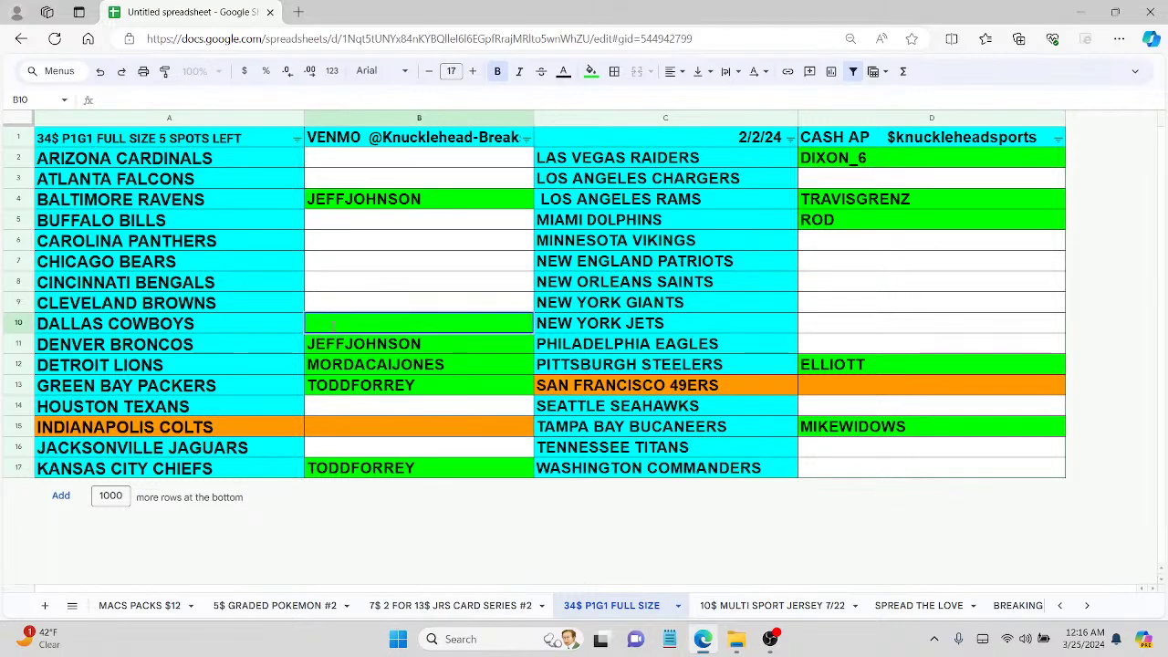
pyautogui.click(591, 72)
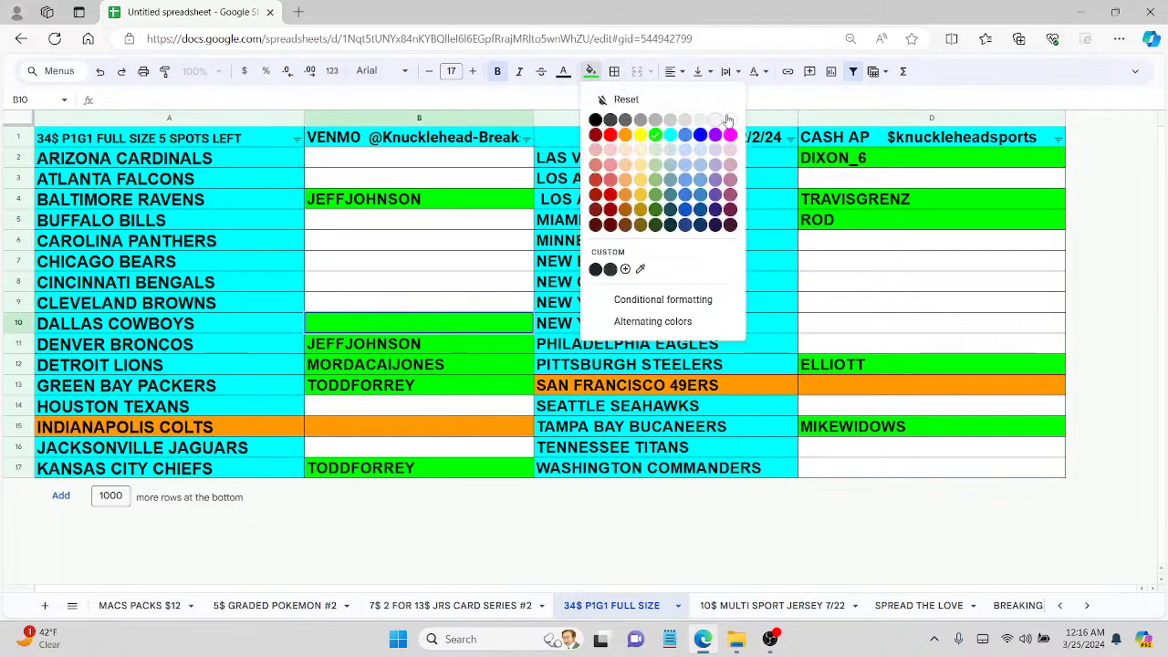
pyautogui.click(720, 120)
pyautogui.click(340, 303)
pyautogui.hotkey('ctrl', 'v')
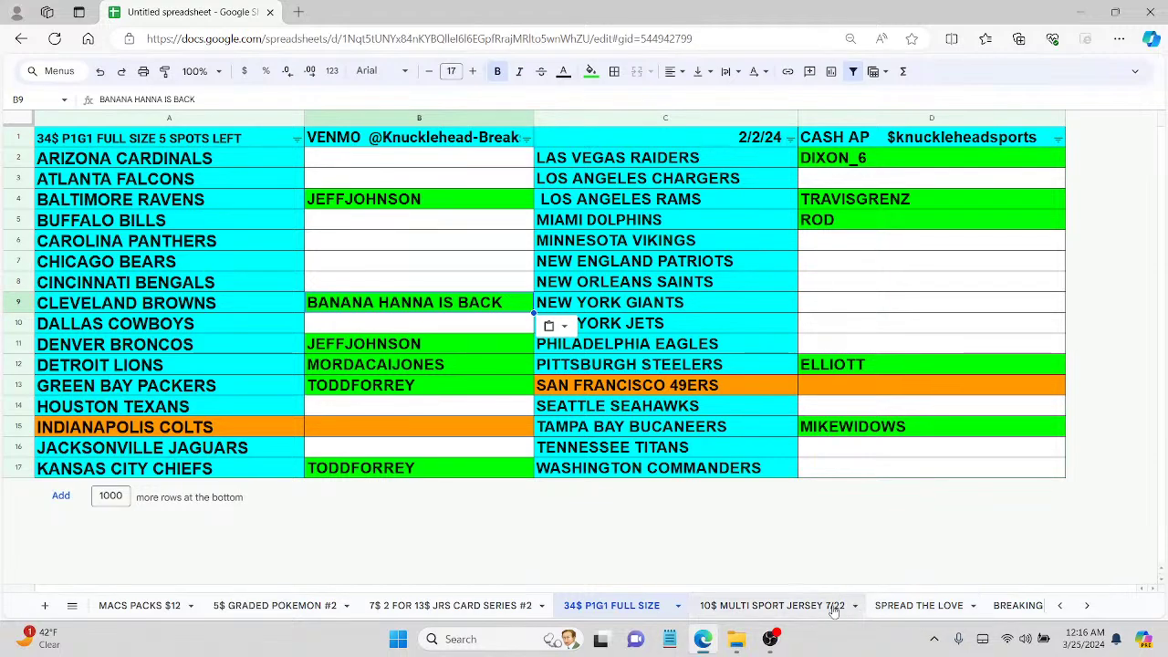
pyautogui.click(804, 606)
pyautogui.click(768, 266)
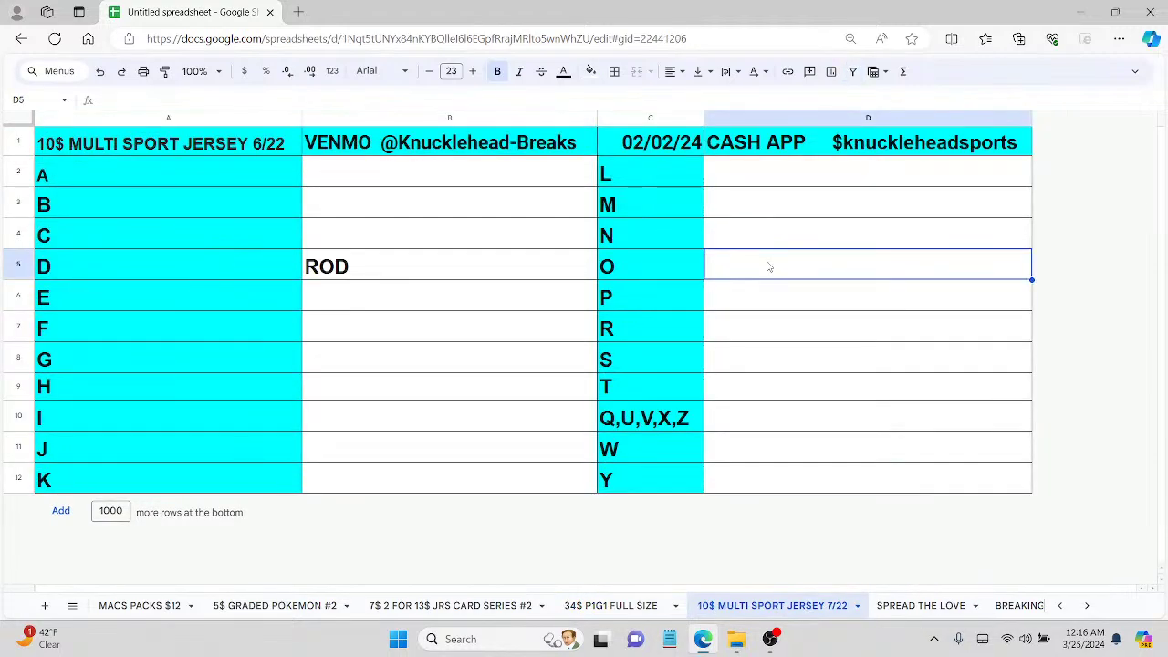
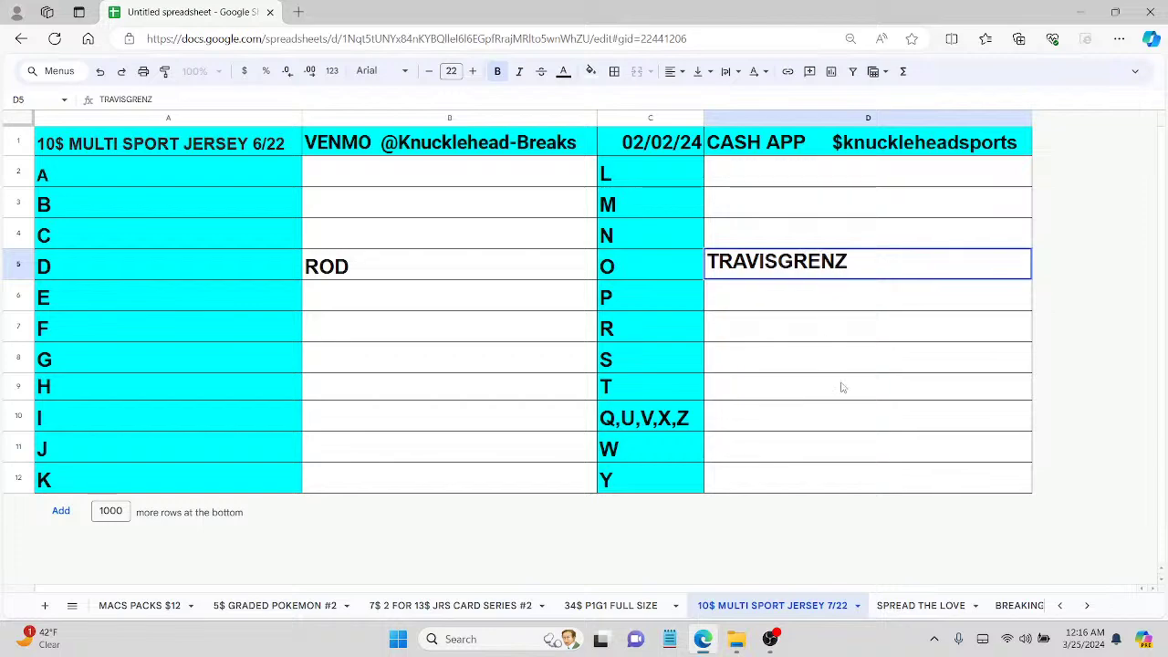
pyautogui.doubleClick(800, 263)
pyautogui.hotkey('ctrl', 'c')
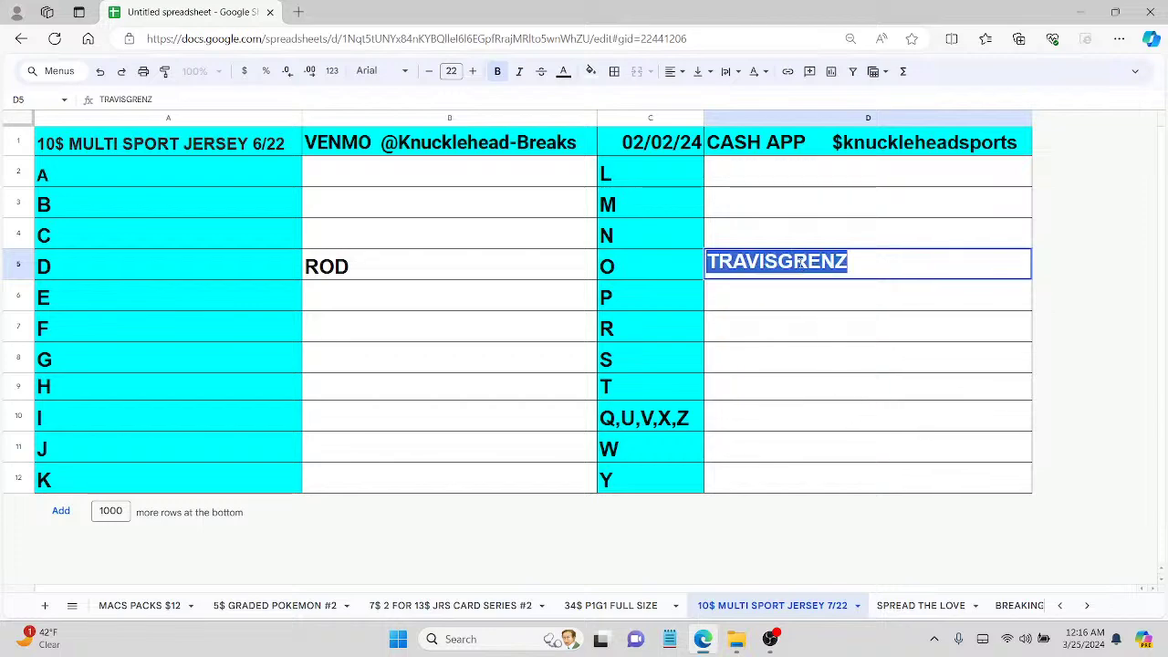
pyautogui.click(514, 357)
pyautogui.hotkey('ctrl', 'v')
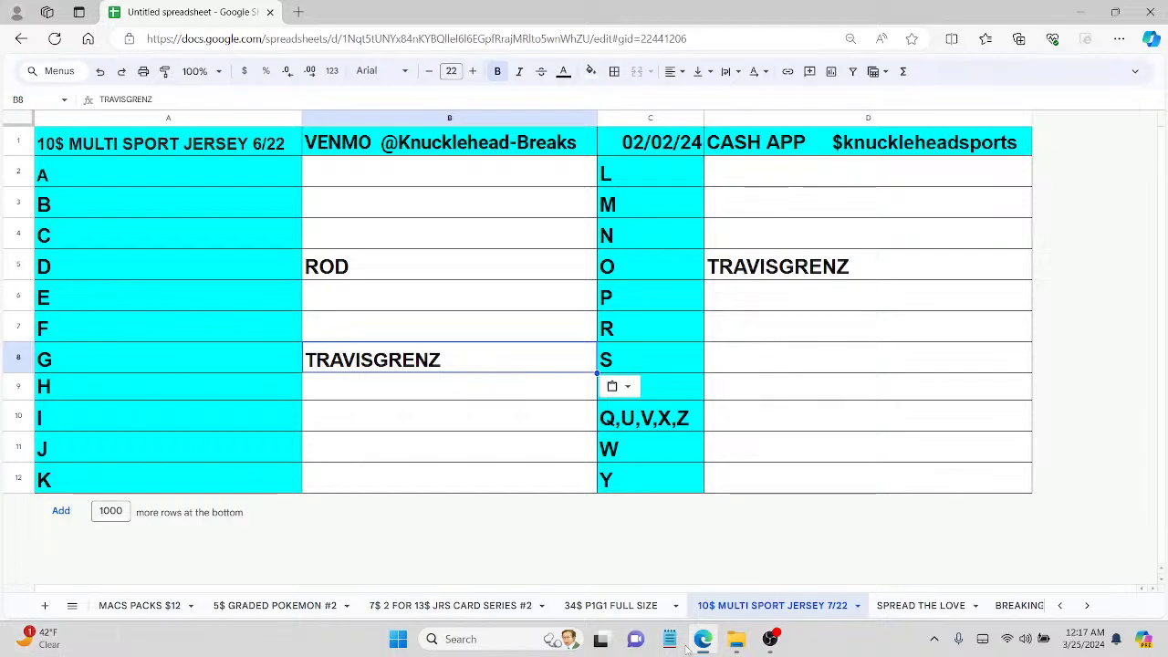
pyautogui.click(770, 639)
pyautogui.click(36, 535)
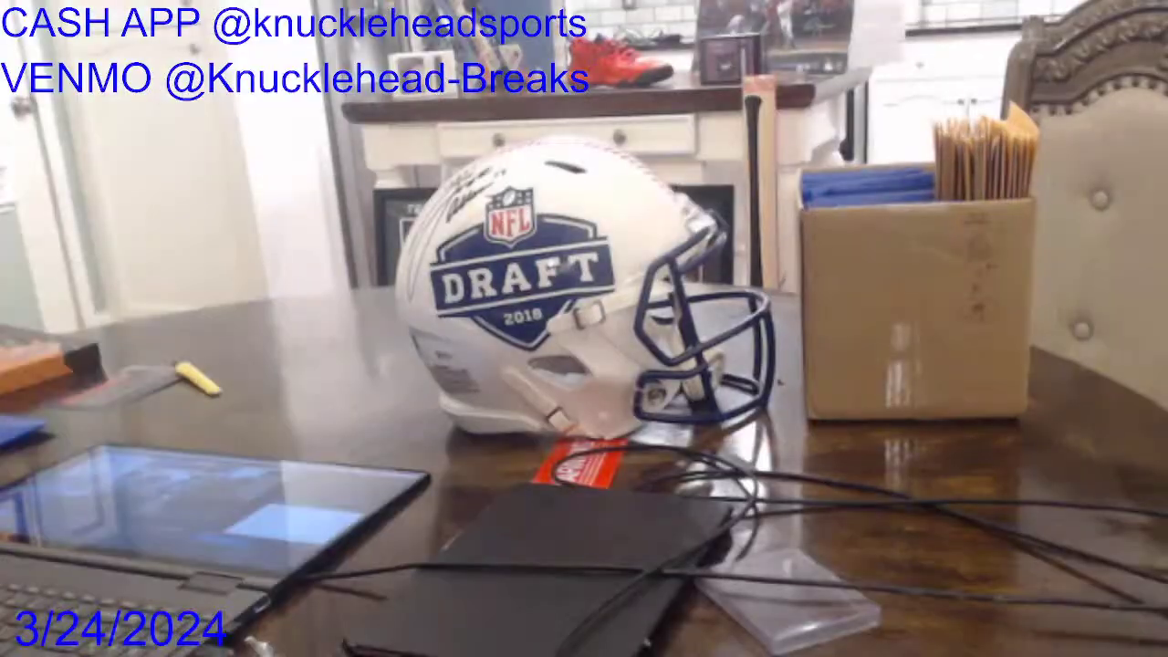
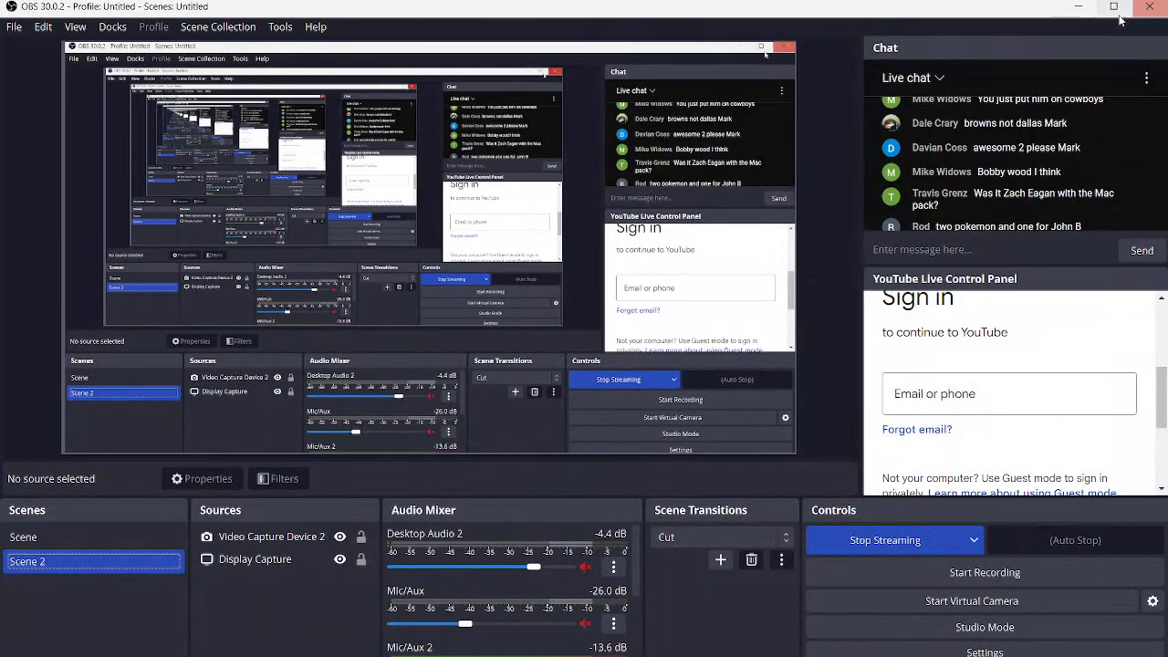
# Switch the live stream from the webcam scene to the desktop capture showing the break spreadsheet
pyautogui.hotkey('alt', 'Tab')
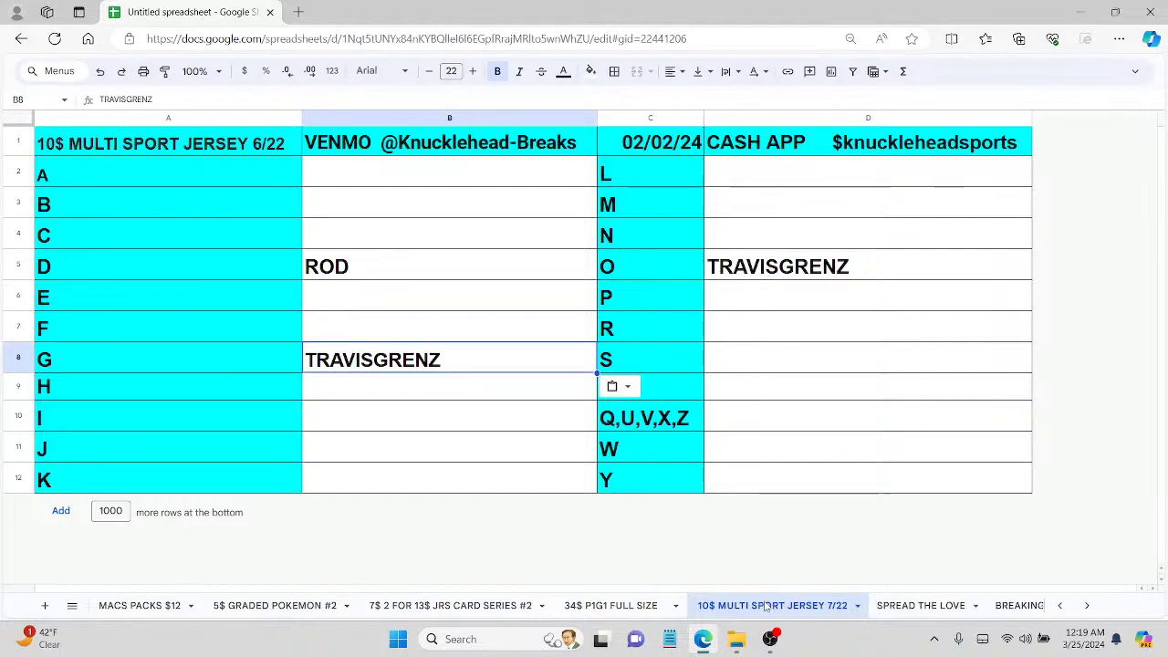
# Flip through the 34$ P1G1, 7$ JRS and 10$ MULTI SPORT tabs, ending on 5$ GRADED POKEMON #2
pyautogui.click(596, 605)
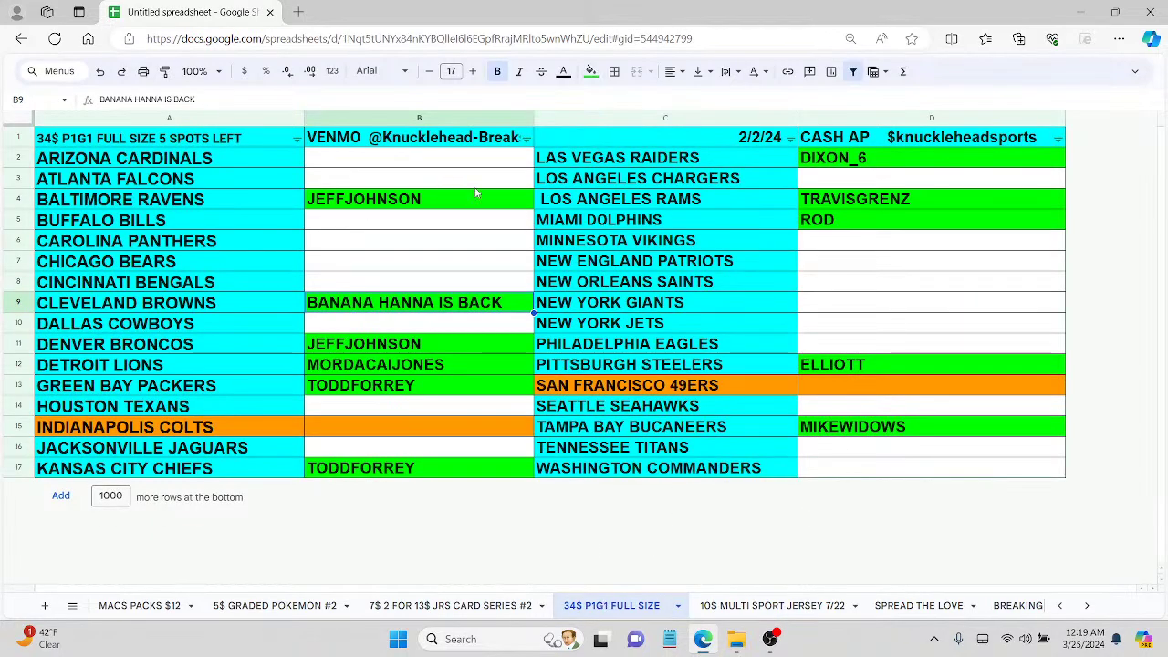
pyautogui.click(451, 605)
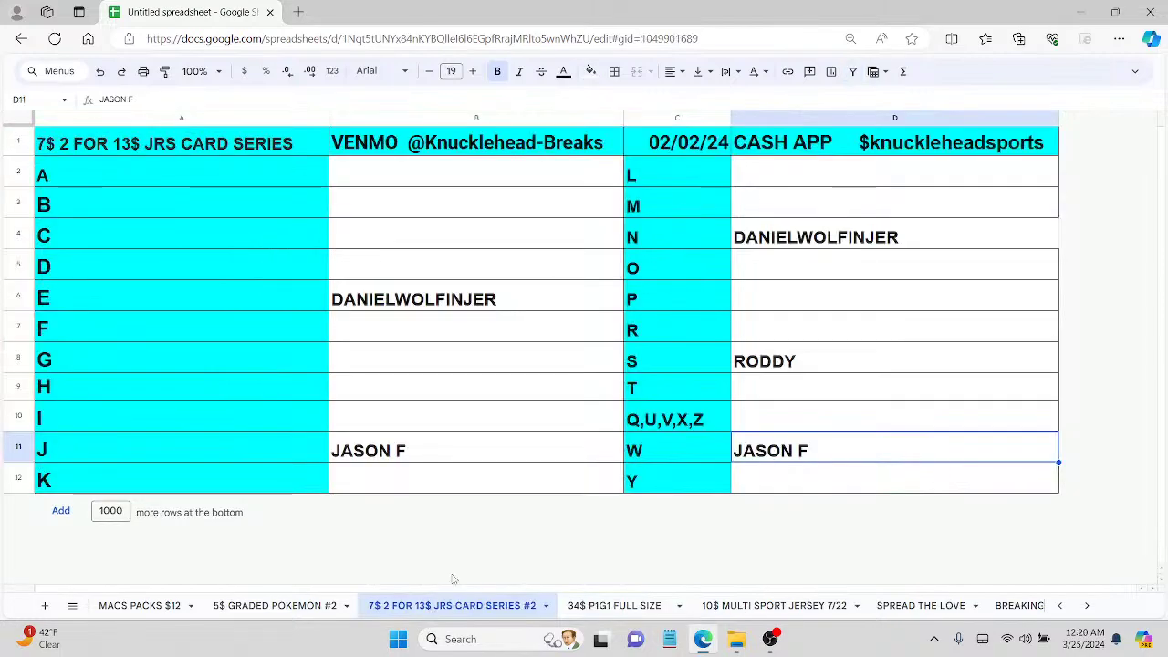
pyautogui.click(271, 605)
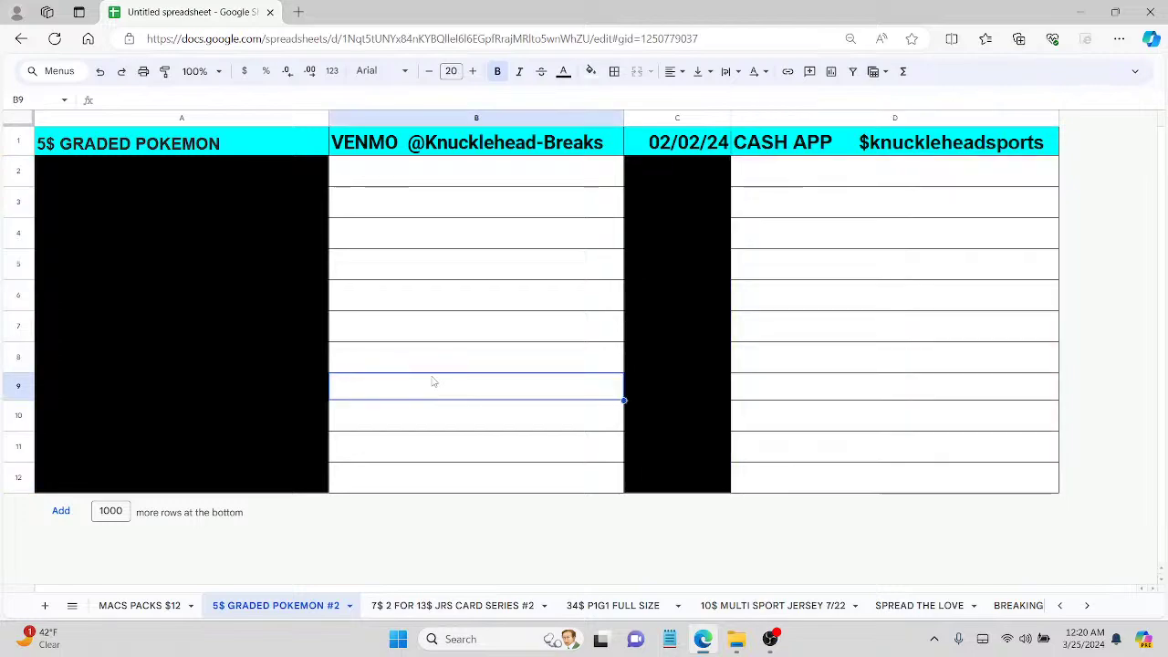
pyautogui.click(737, 606)
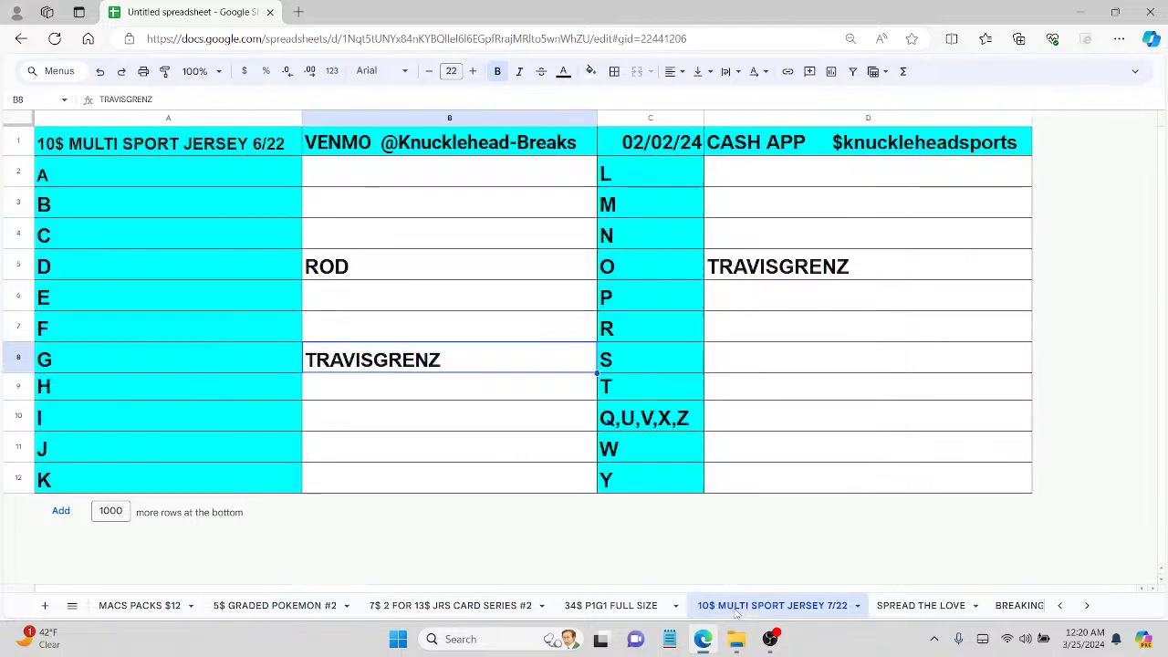
pyautogui.click(295, 606)
# Enter a buyer's name in B8, fixing a mistype, and copy it into D11
pyautogui.click(431, 362)
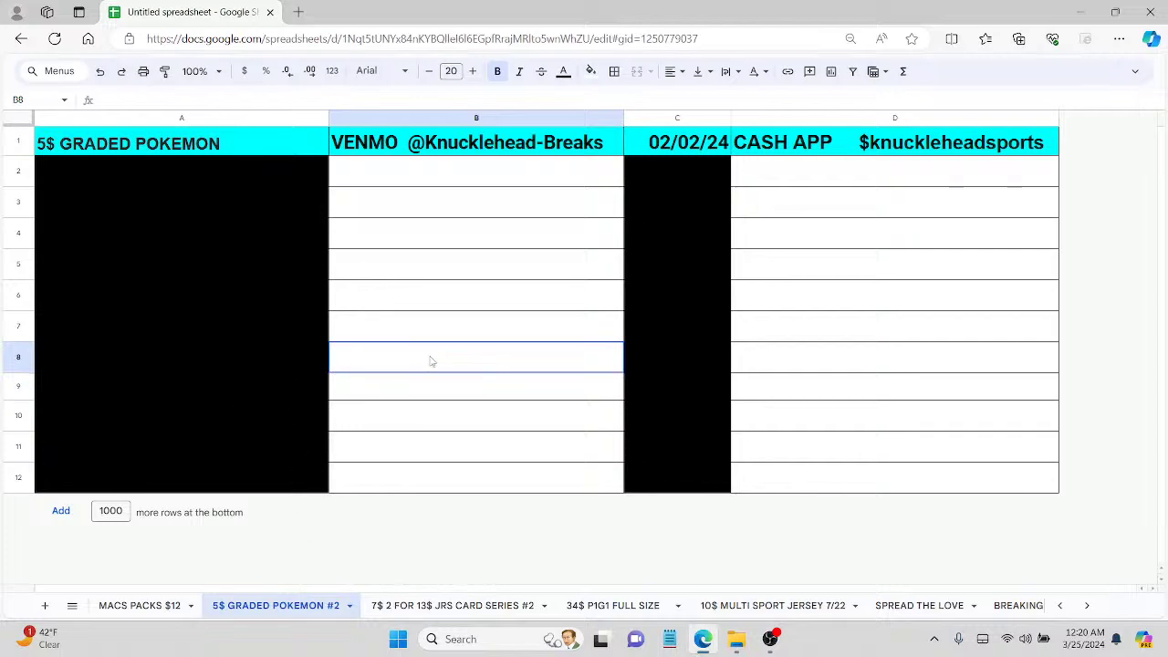
pyautogui.write('ROD')
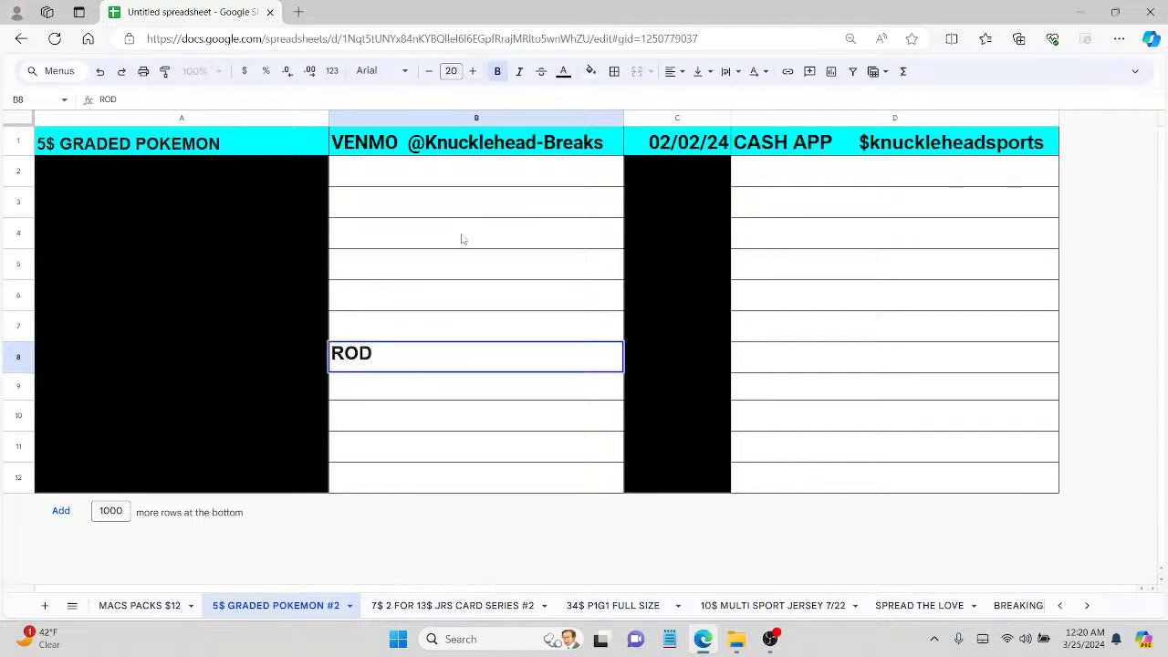
pyautogui.doubleClick(365, 355)
pyautogui.write('C')
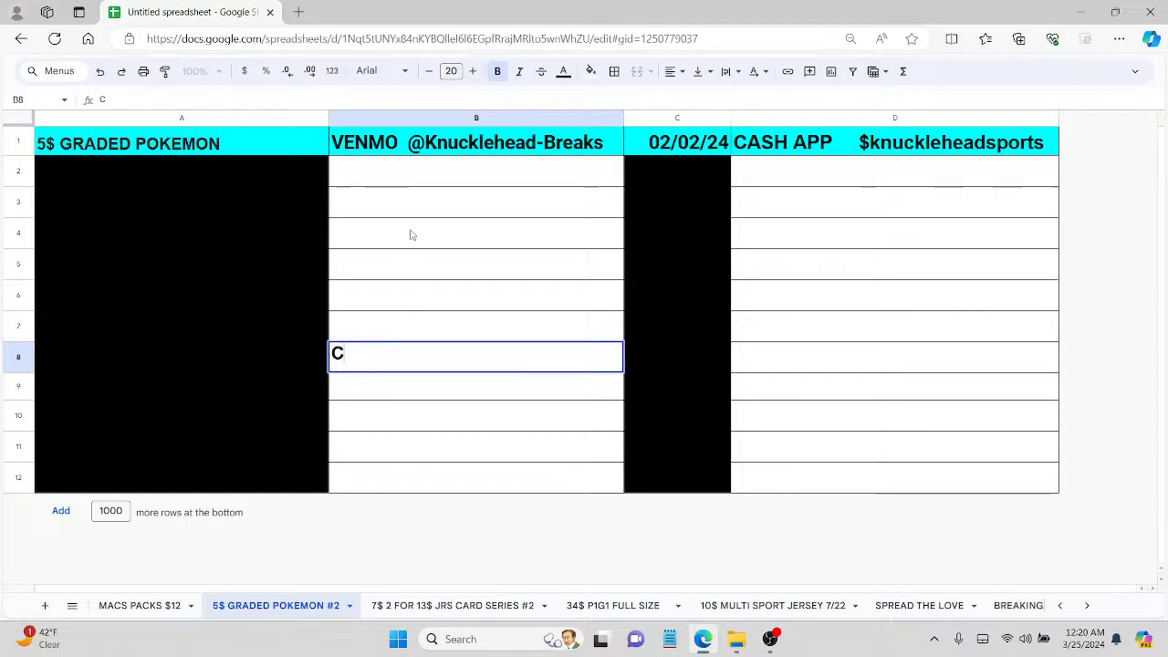
pyautogui.hotkey('ctrl', 'a')
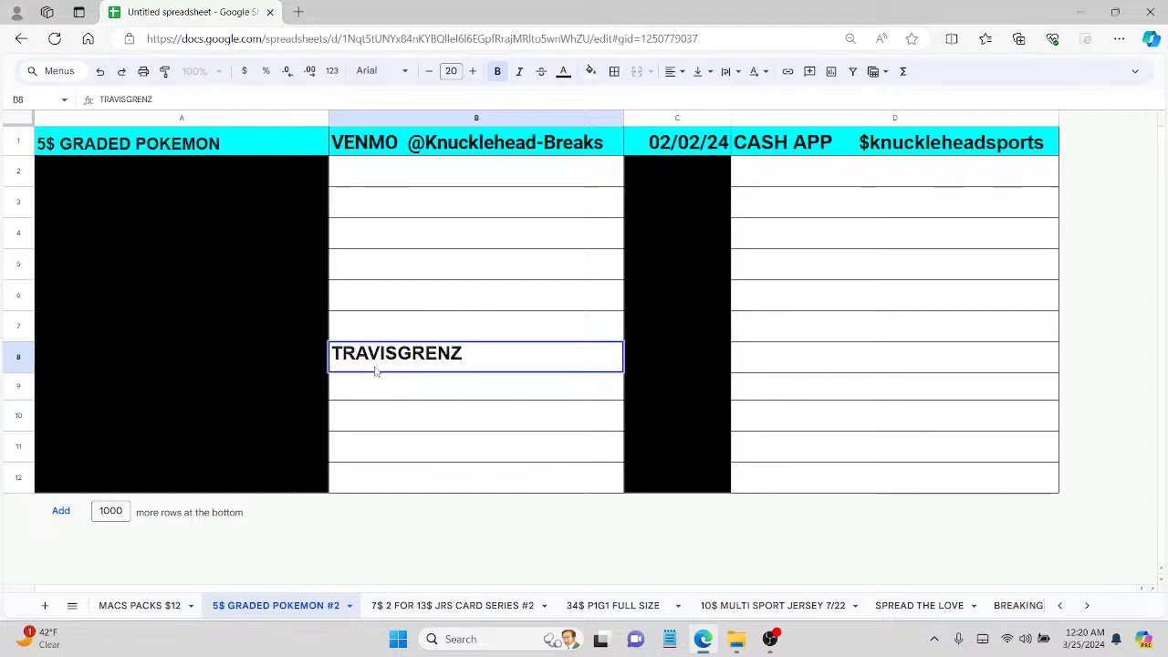
pyautogui.hotkey('ctrl', 'z')
pyautogui.hotkey('ctrl', 'a')
pyautogui.write('ROD')
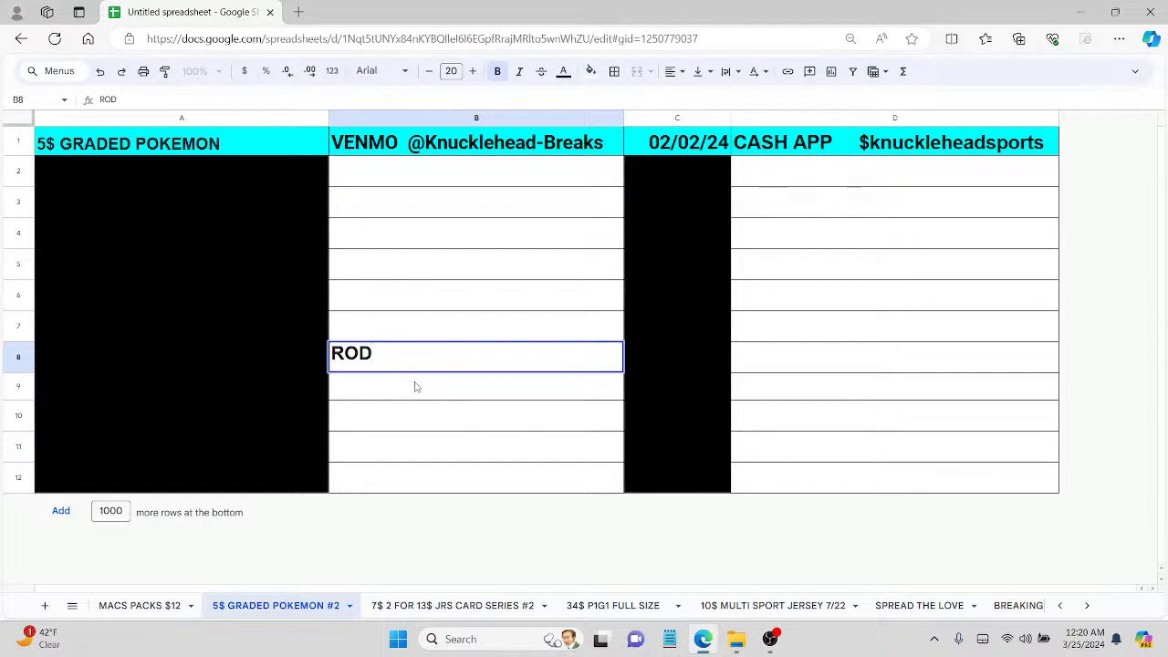
pyautogui.hotkey('ctrl', 'a')
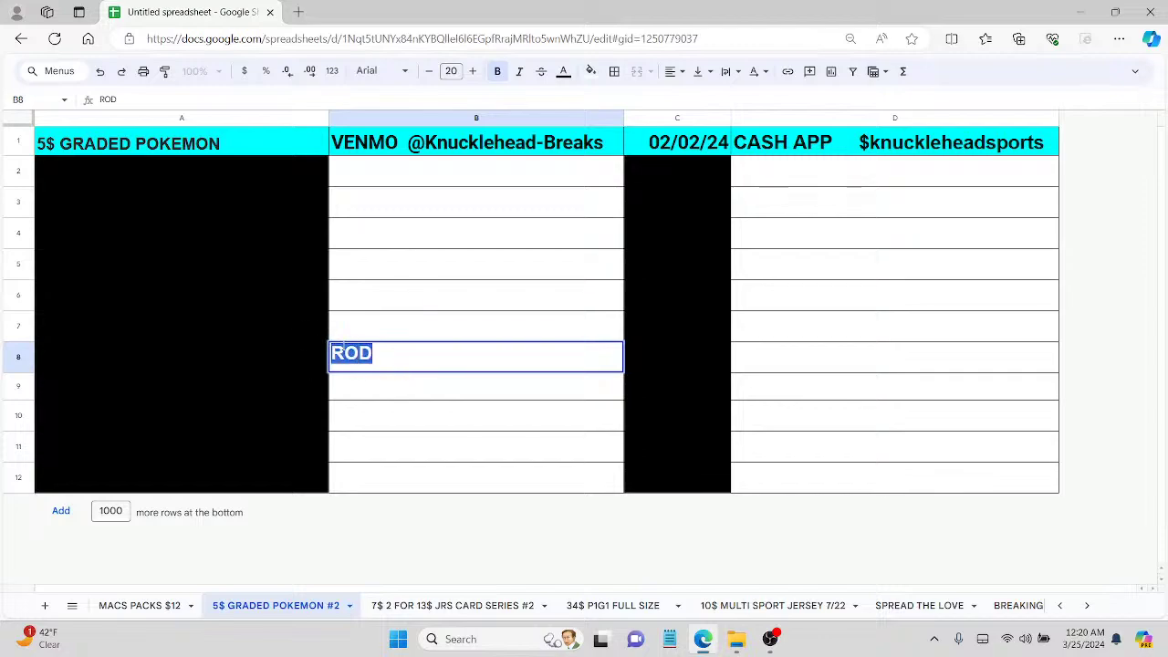
pyautogui.hotkey('ctrl', 'c')
pyautogui.click(931, 457)
pyautogui.hotkey('ctrl', 'v')
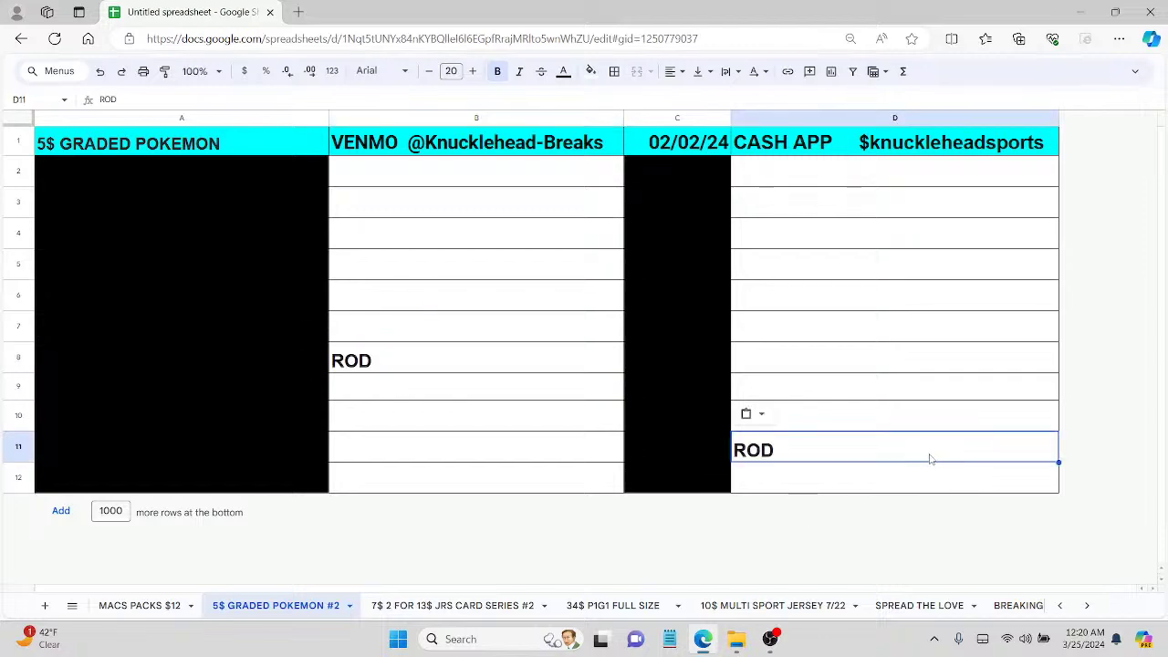
# Enter a second buyer's name in D5, then apply and undo a bright green fill
pyautogui.click(907, 280)
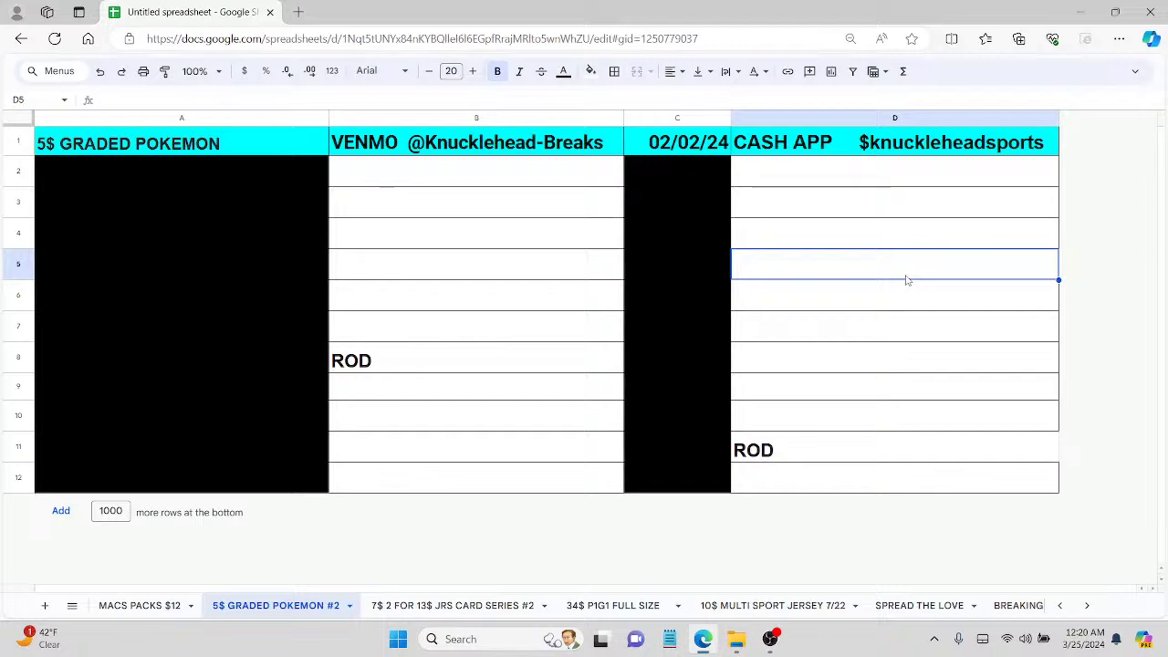
pyautogui.write('JOHN V')
pyautogui.press('BackSpace')
pyautogui.write('B')
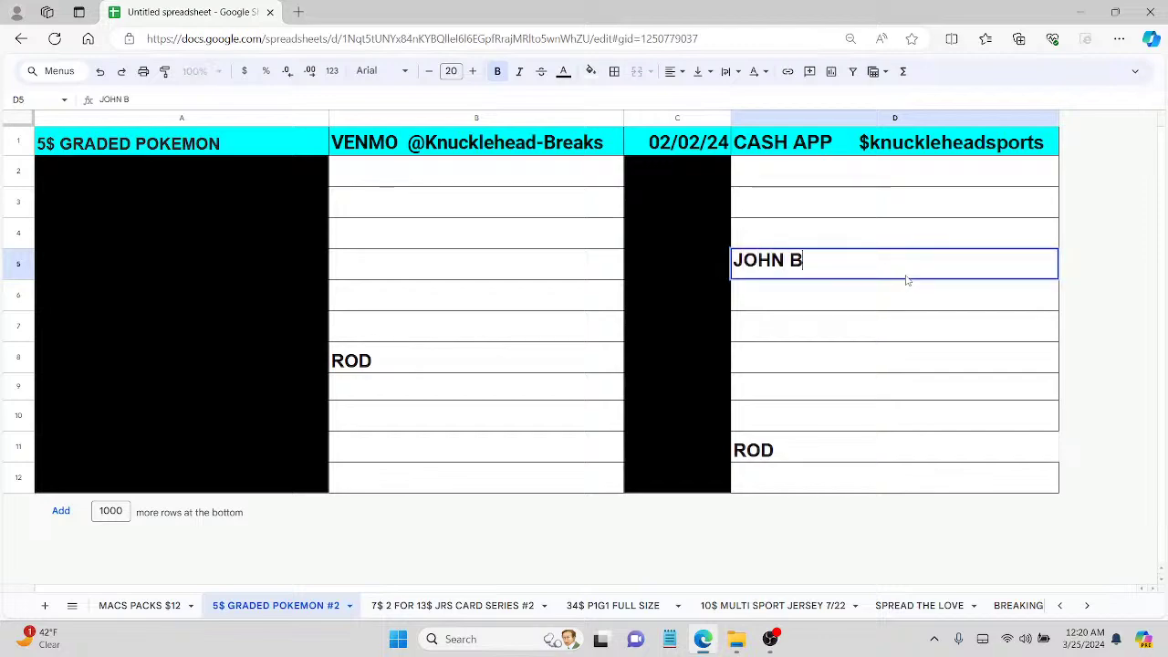
pyautogui.click(591, 71)
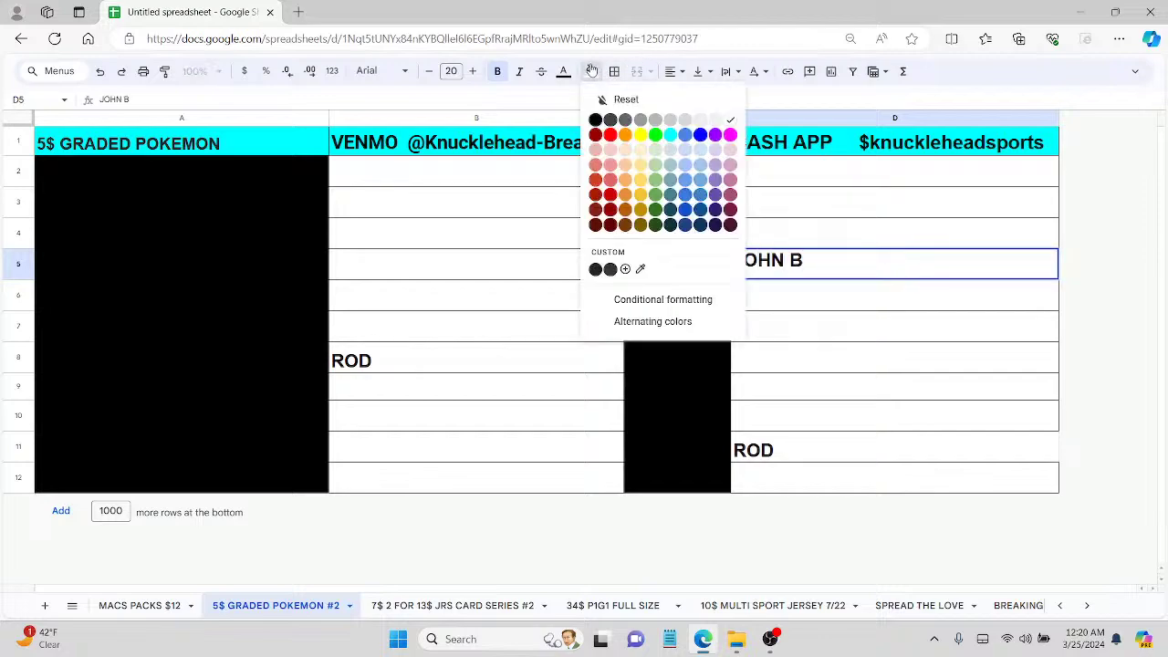
pyautogui.click(656, 135)
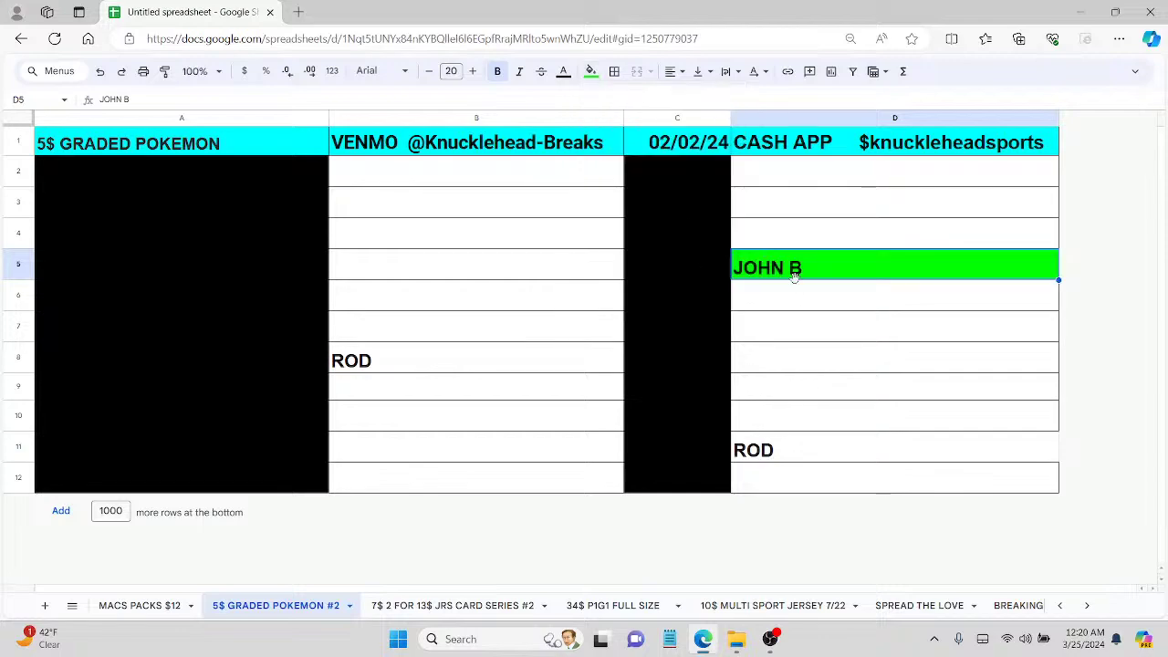
pyautogui.click(101, 72)
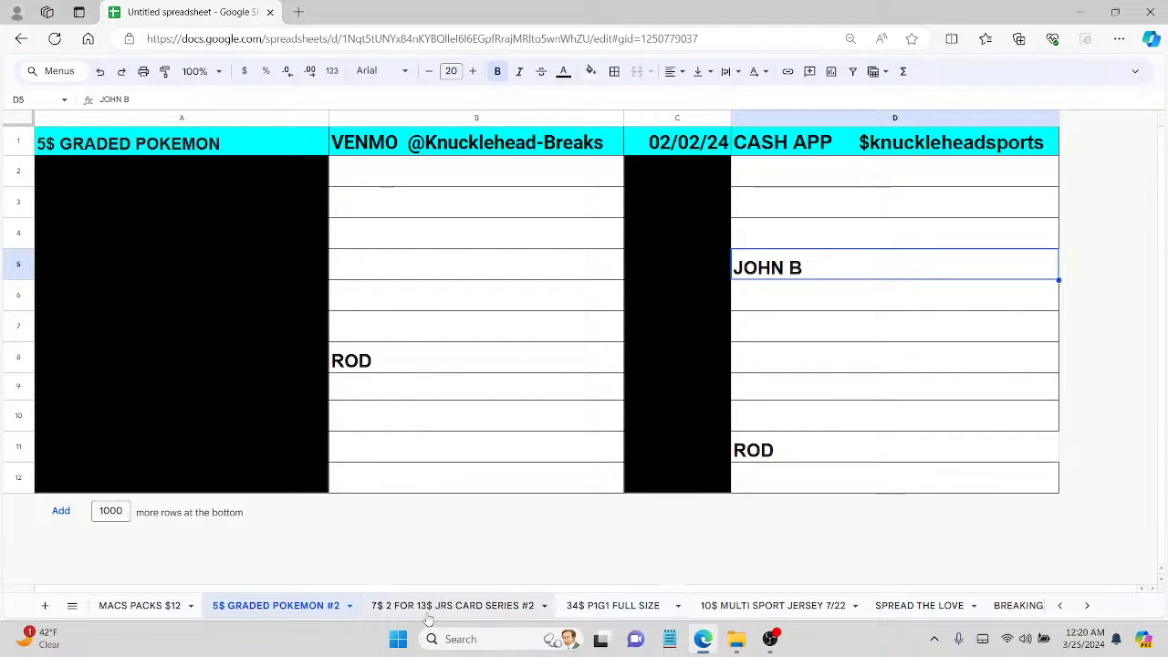
# Browse the MACS PACKS, James Harden, Framed Jersey, Drexler/Olajuwan and Mason Crosby break sheets
pyautogui.click(167, 606)
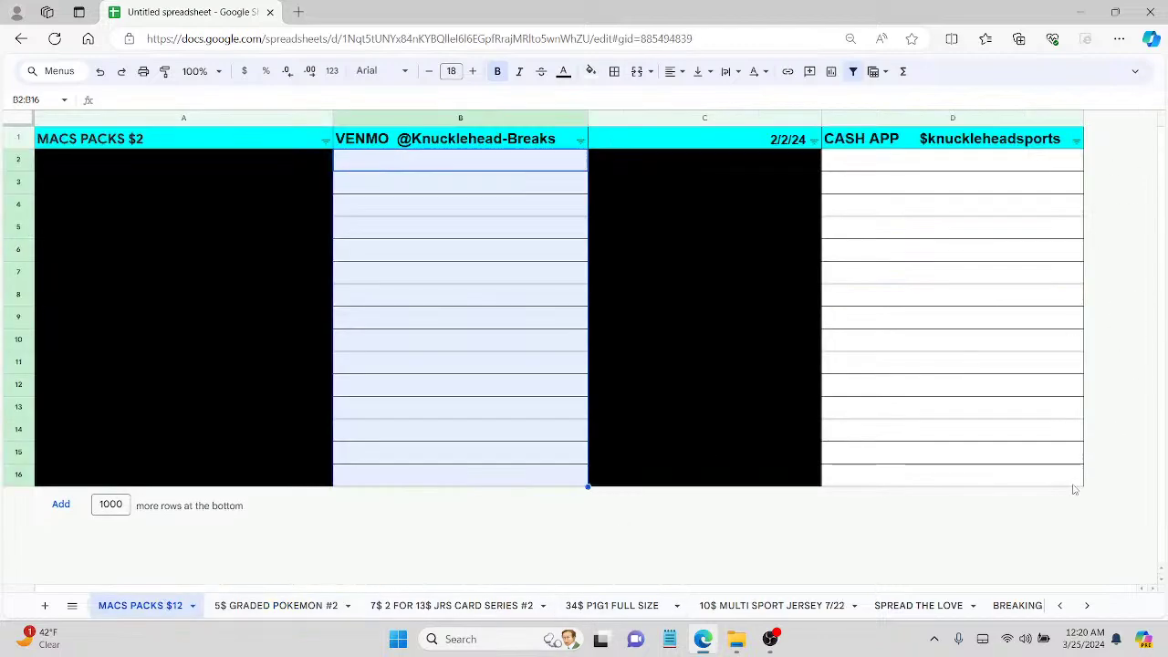
pyautogui.click(1060, 605)
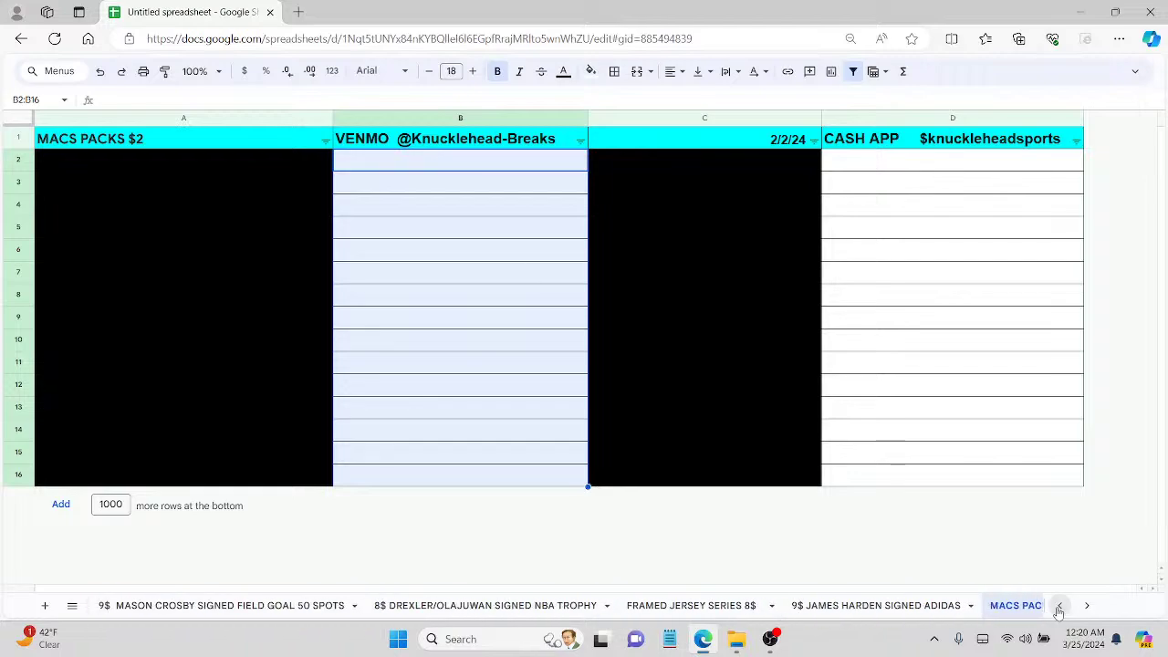
pyautogui.click(873, 607)
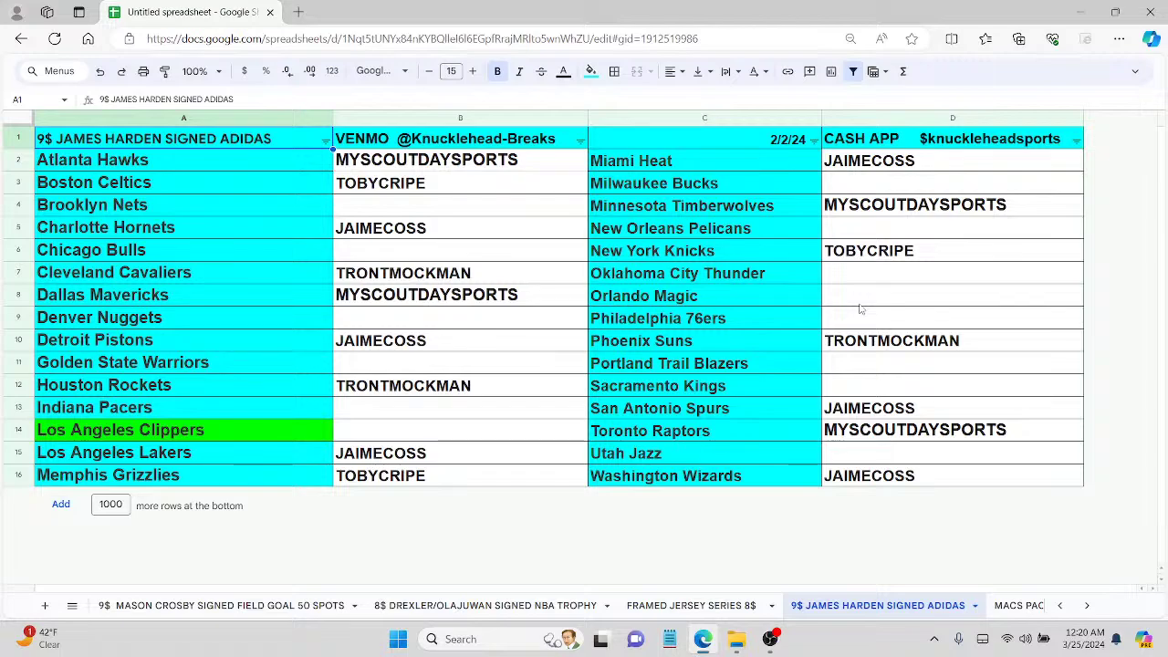
pyautogui.click(686, 605)
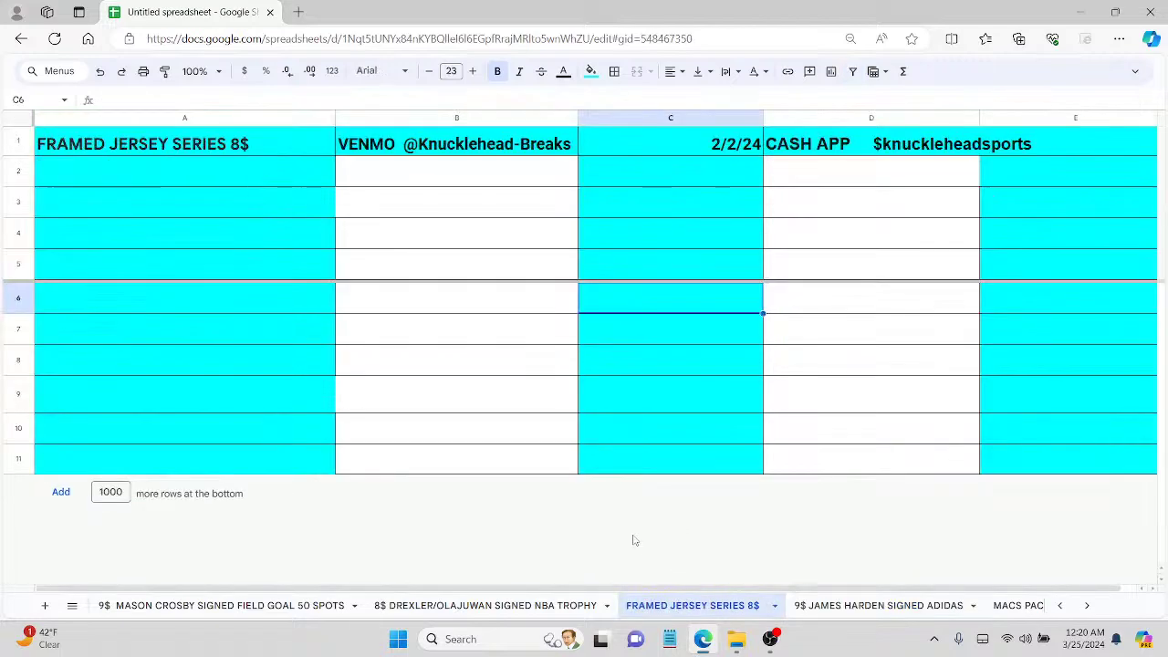
pyautogui.click(546, 605)
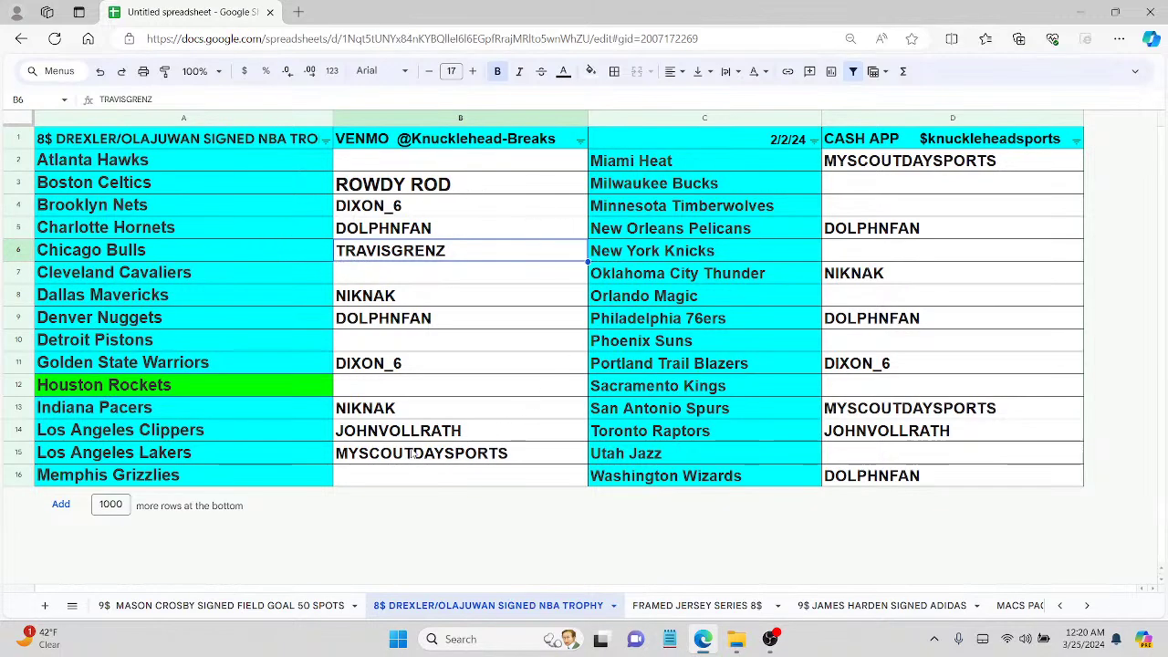
pyautogui.click(301, 605)
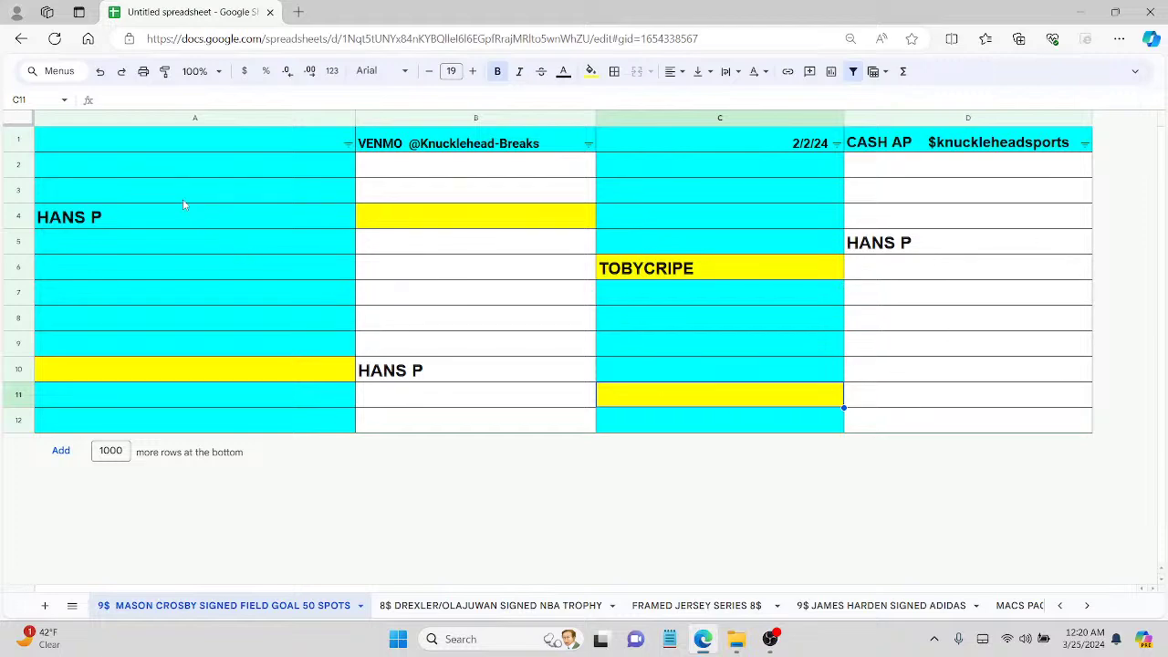
pyautogui.click(683, 243)
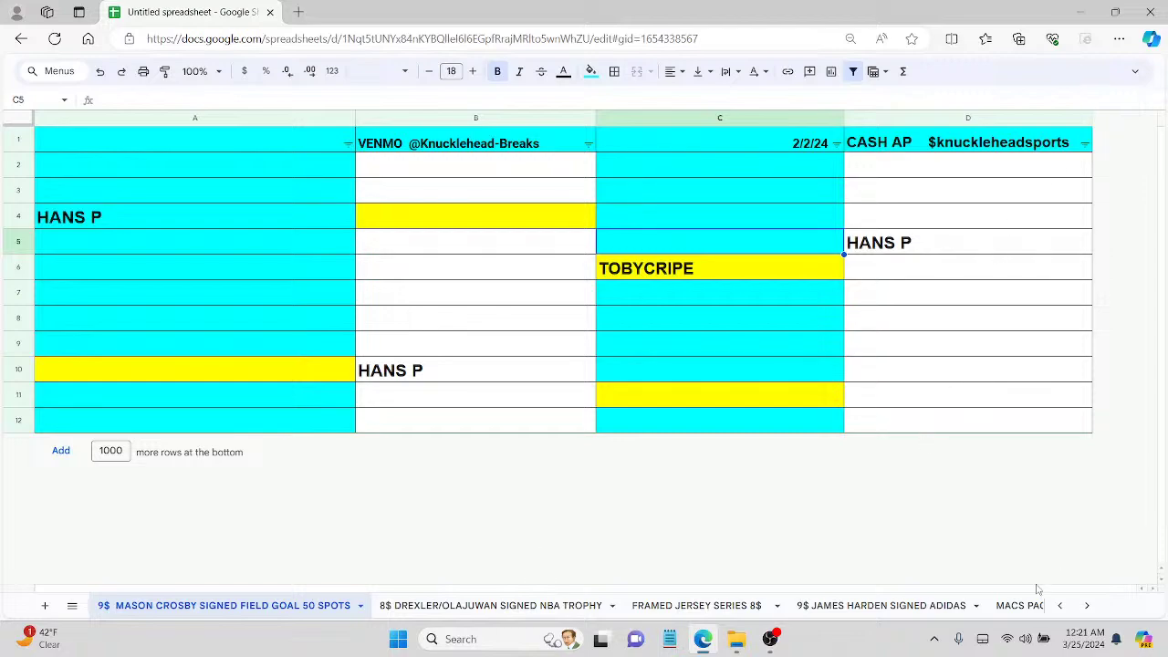
# Browse the BATS, Silver Dollar, McGwire, Evil Kinevil, Barry Bonds and Terrell Owens sheets, ending on 24$ P1G1 HAT TRICK
pyautogui.click(1059, 605)
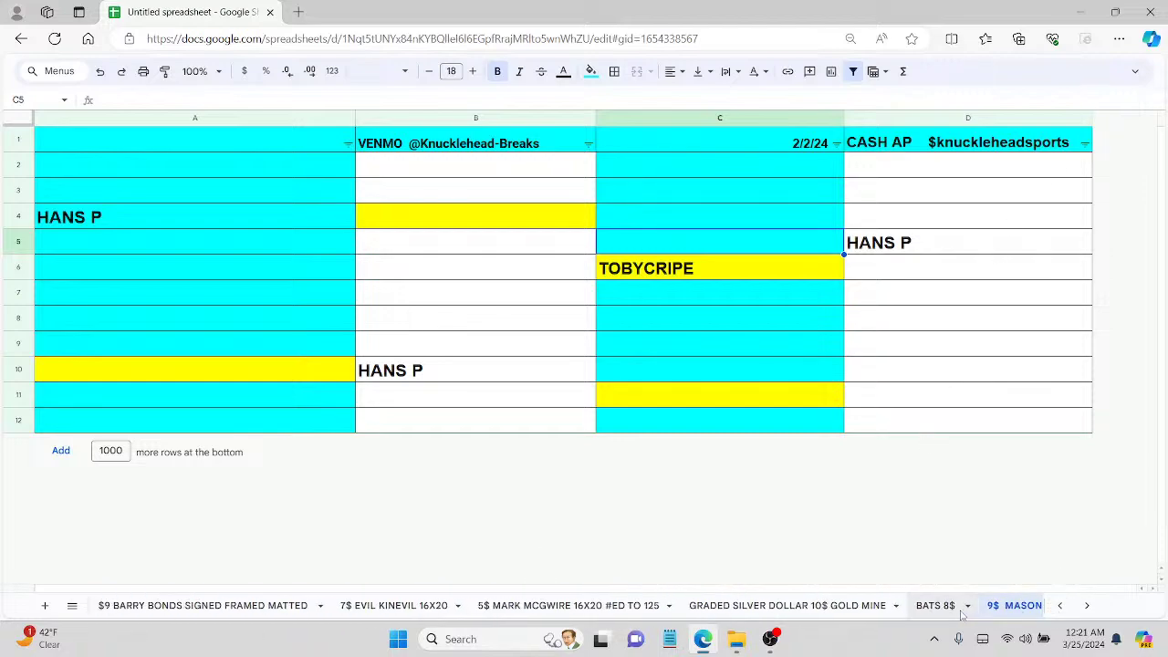
pyautogui.click(949, 608)
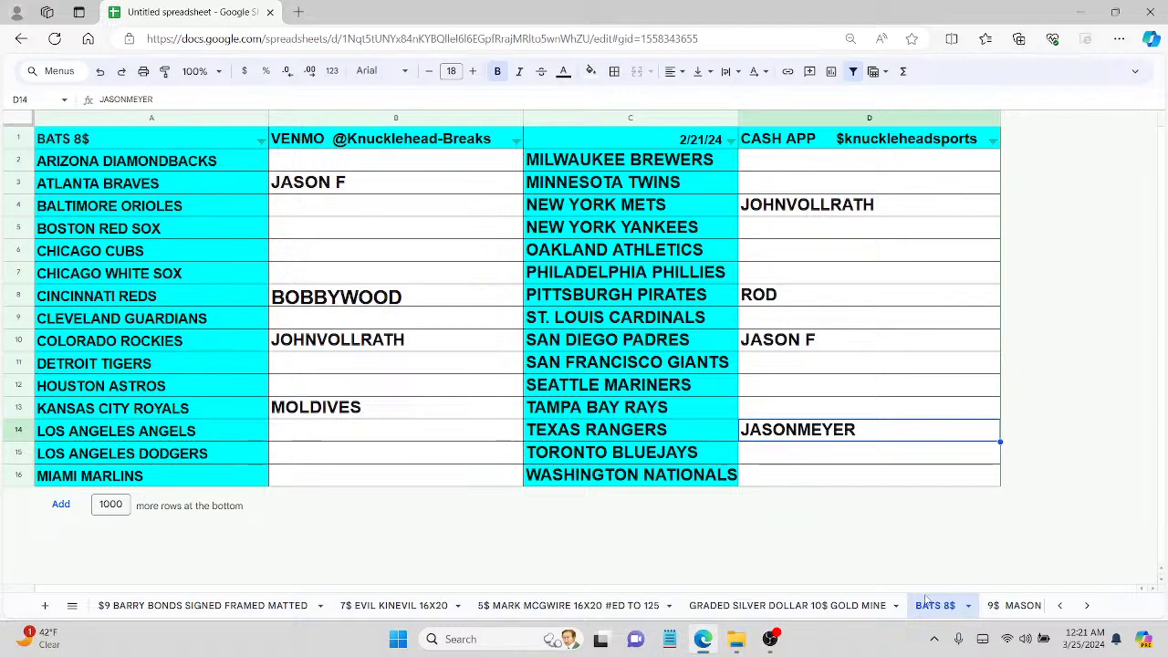
pyautogui.click(828, 607)
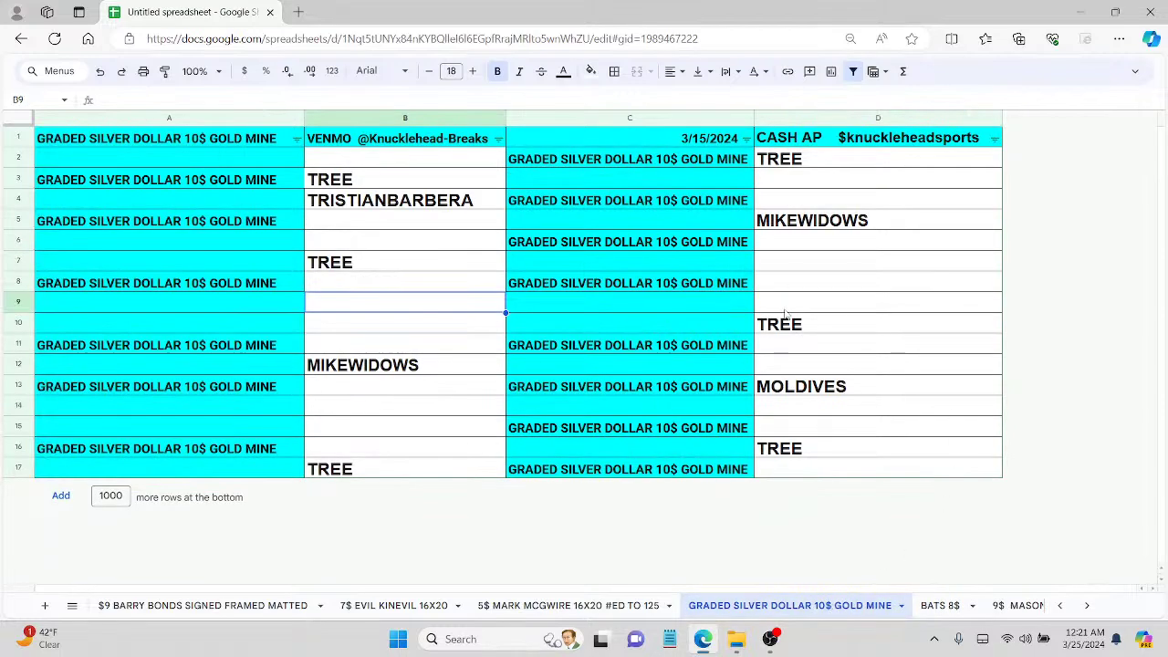
pyautogui.click(561, 607)
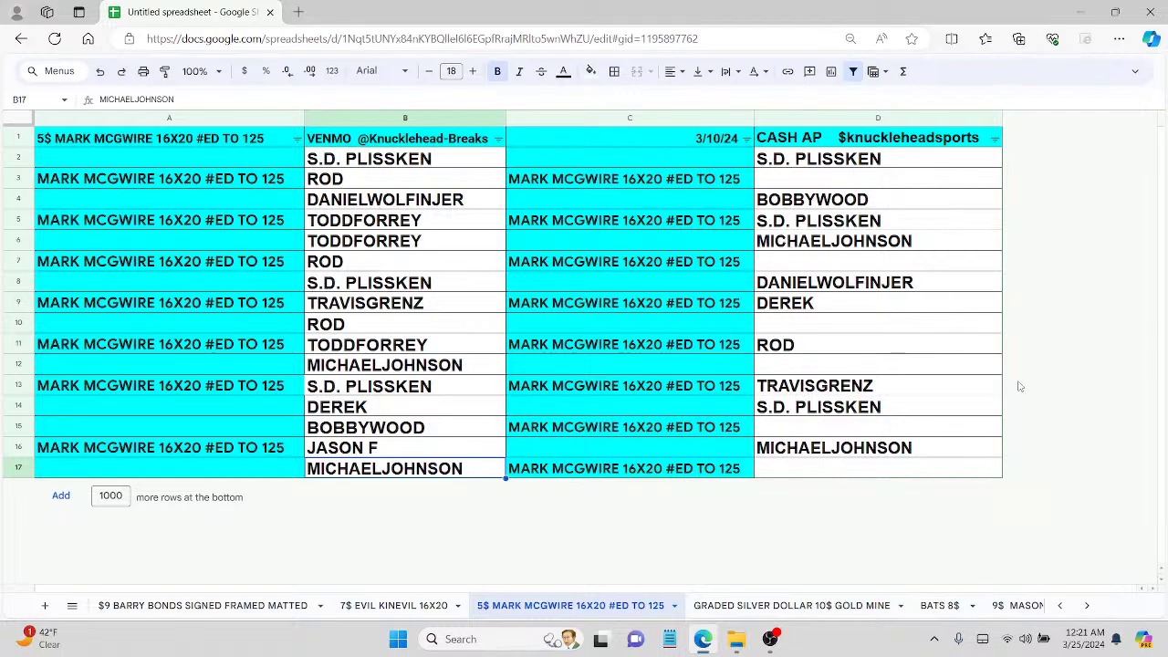
pyautogui.click(394, 605)
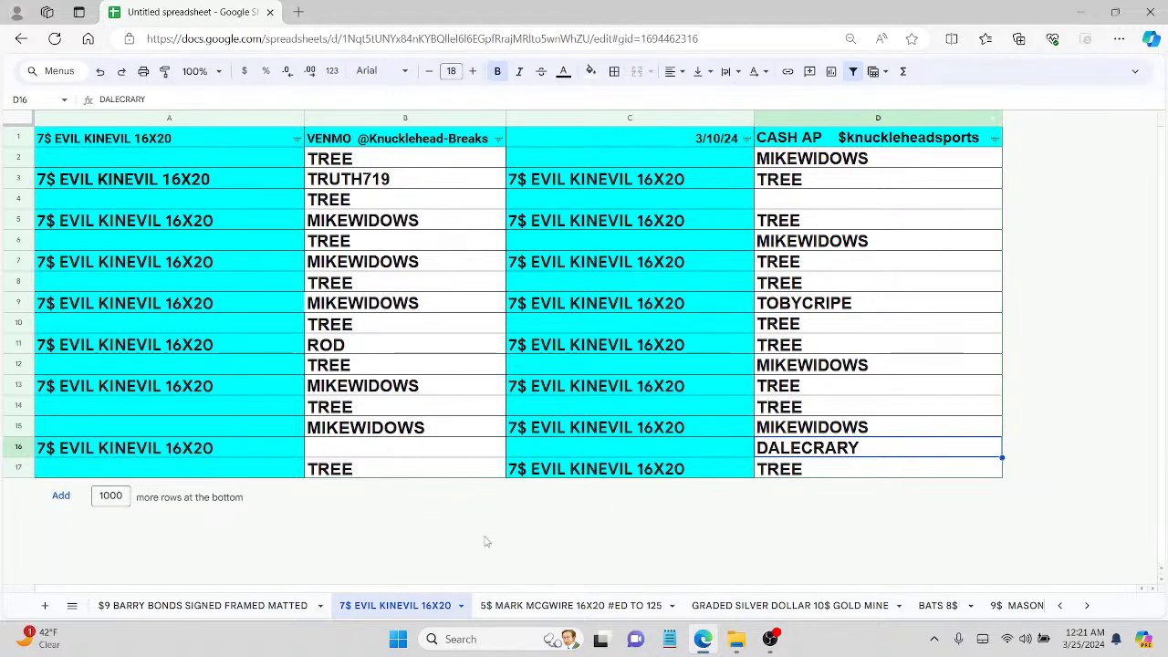
pyautogui.click(225, 602)
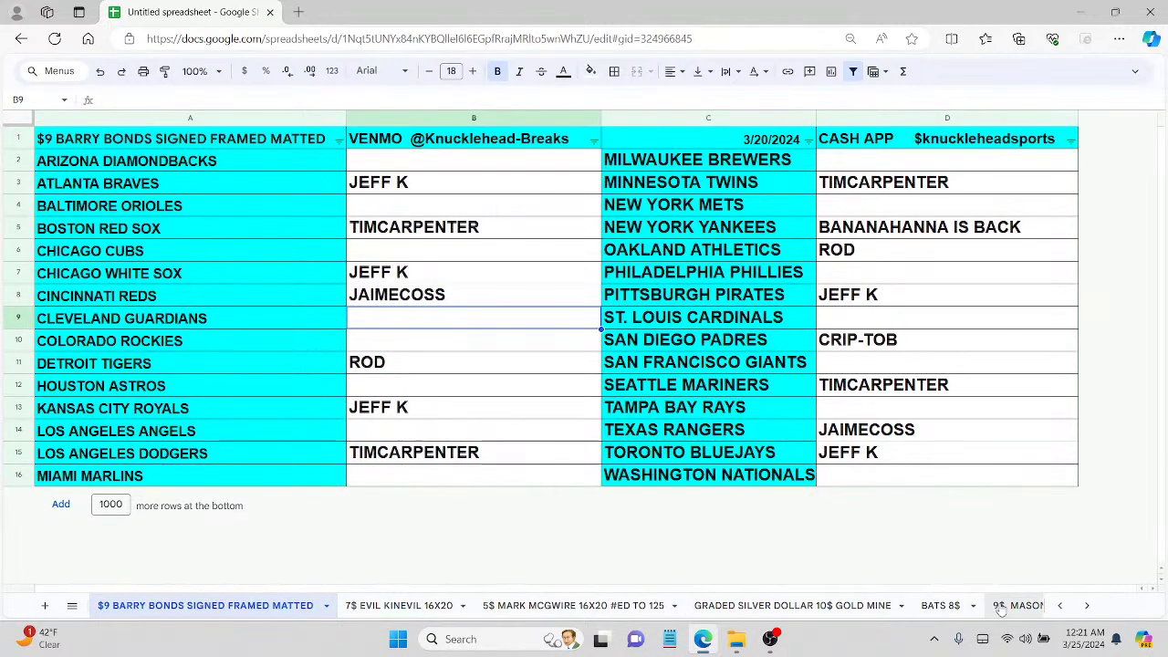
pyautogui.click(1058, 605)
pyautogui.click(1059, 606)
pyautogui.click(604, 605)
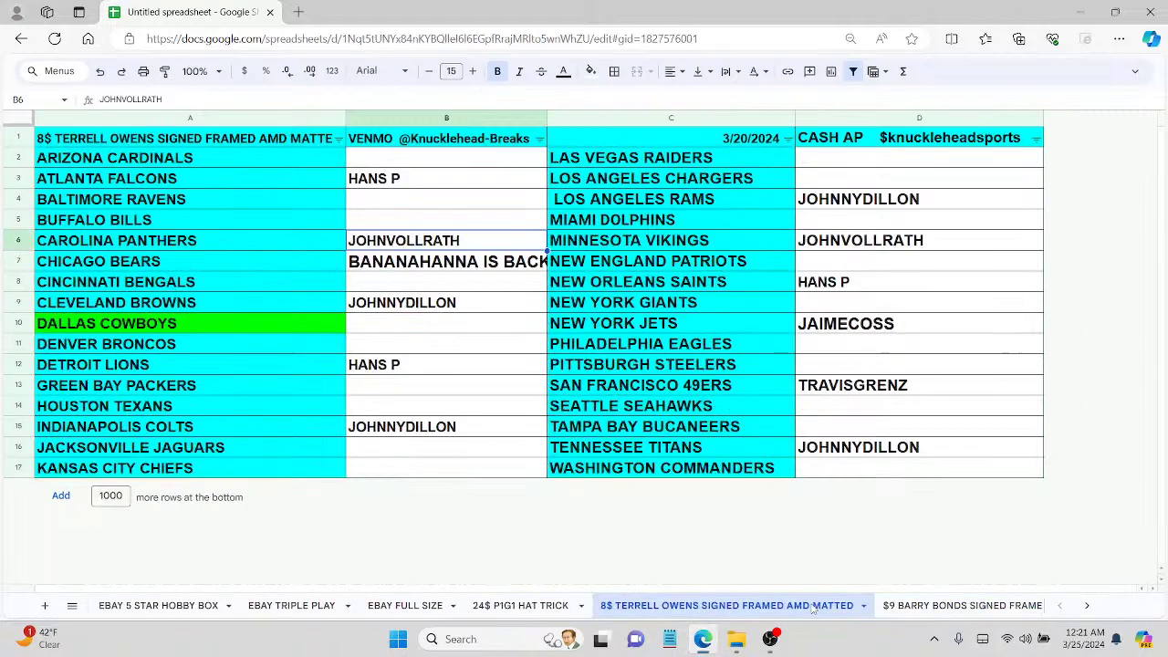
pyautogui.click(587, 607)
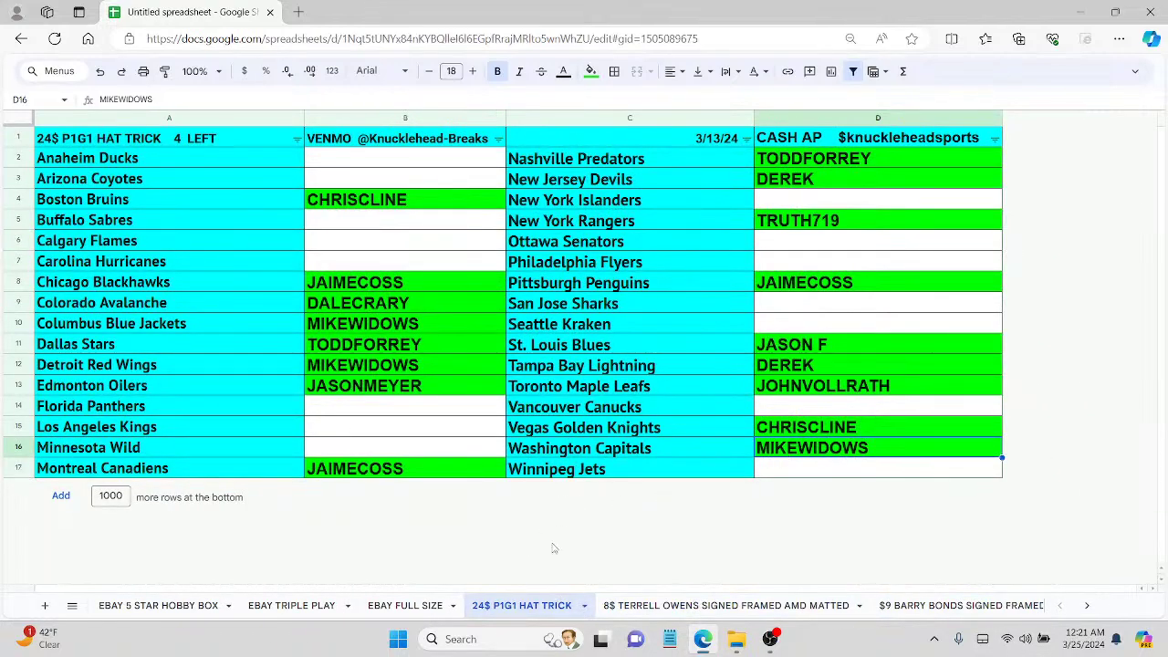
pyautogui.click(1087, 605)
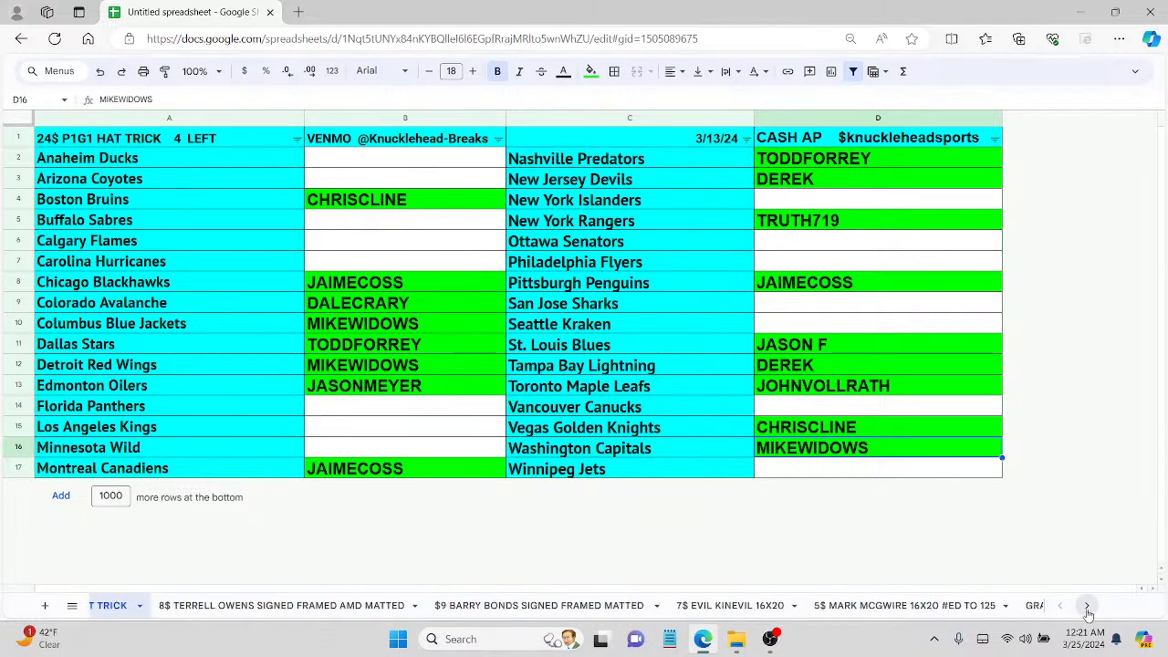
pyautogui.click(1088, 606)
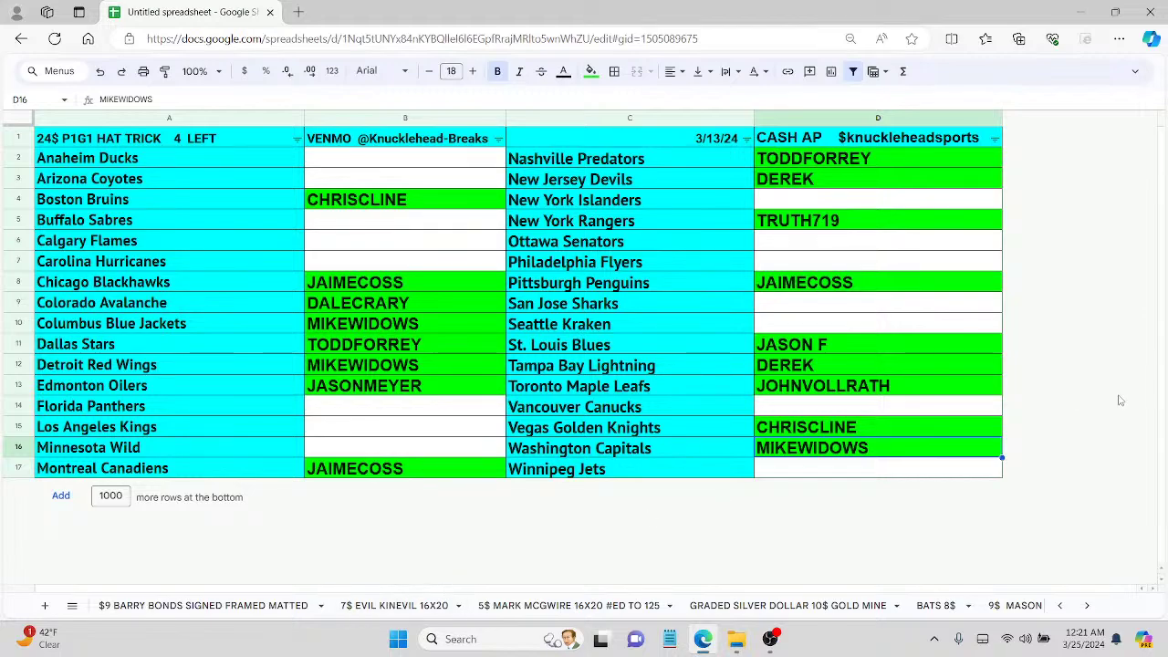
# Copy the Chicago Bulls buyer from B6 into the Detroit Pistons (B10) and New York Knicks (D6) slots
pyautogui.click(1087, 605)
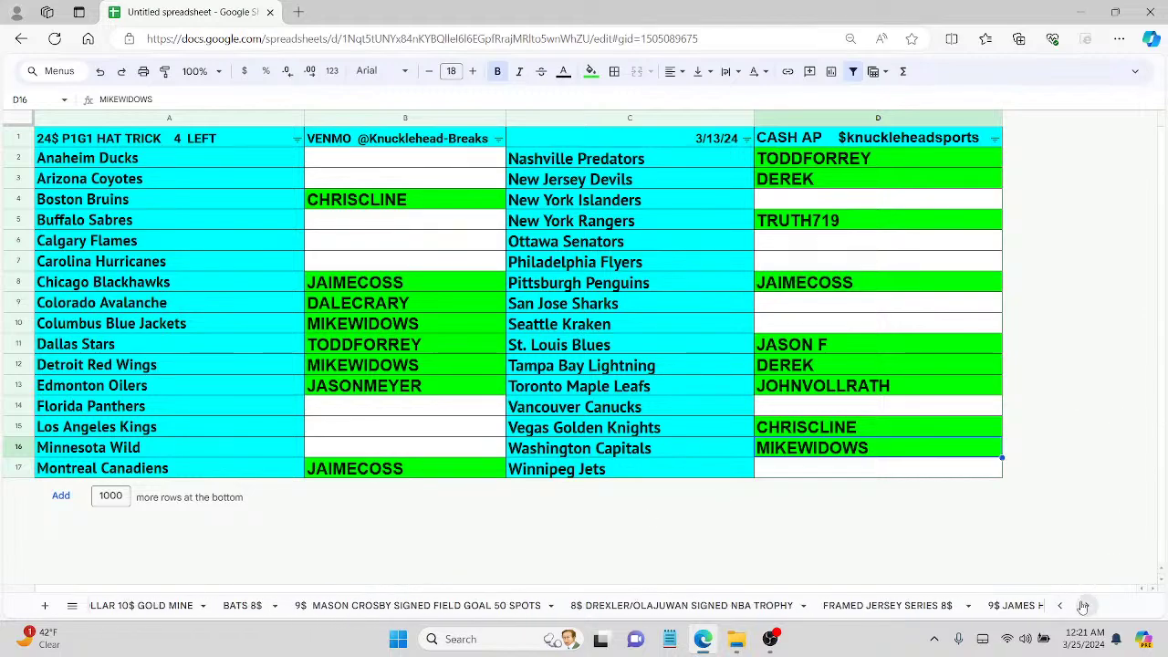
pyautogui.click(486, 605)
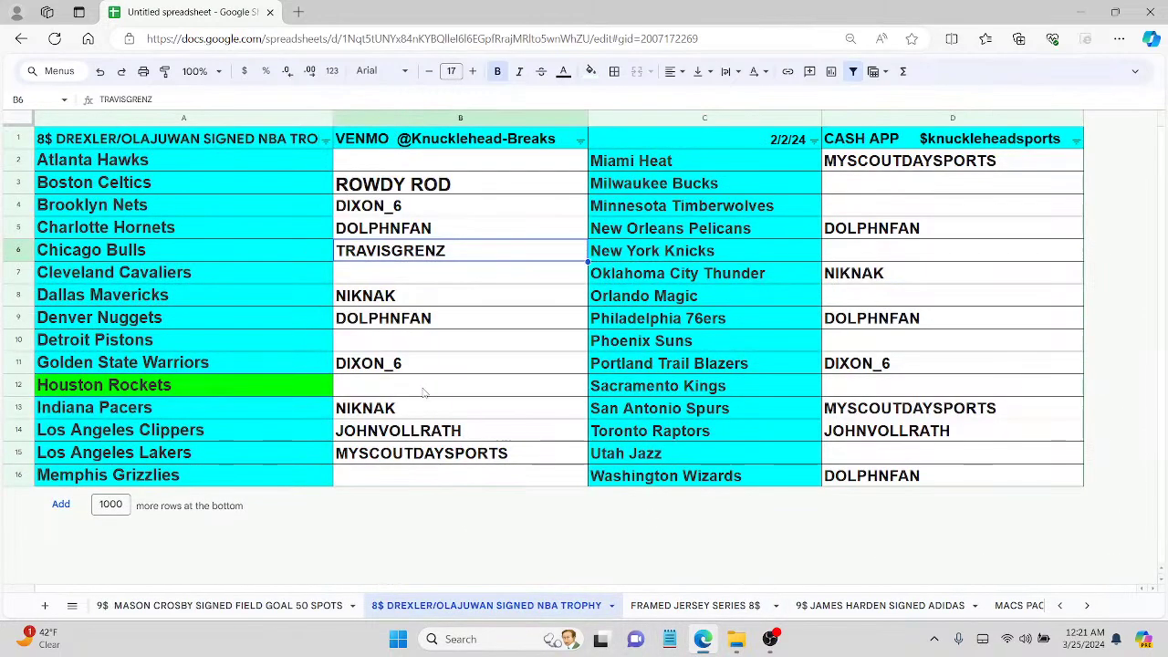
pyautogui.click(410, 387)
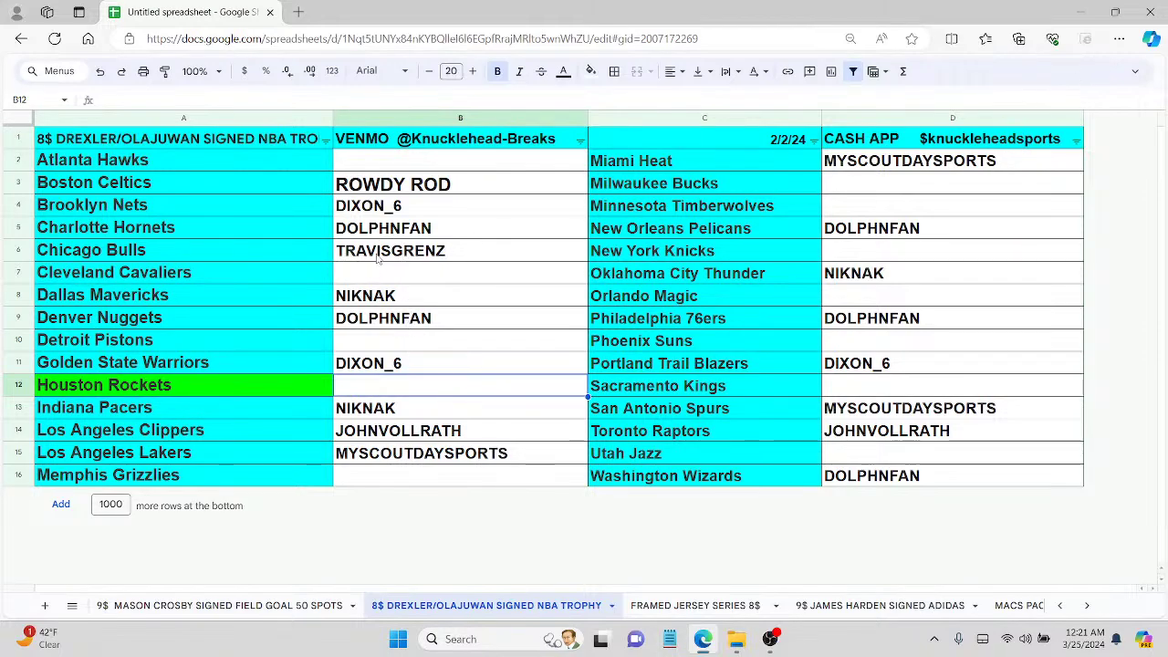
pyautogui.doubleClick(378, 252)
pyautogui.hotkey('ctrl', 'c')
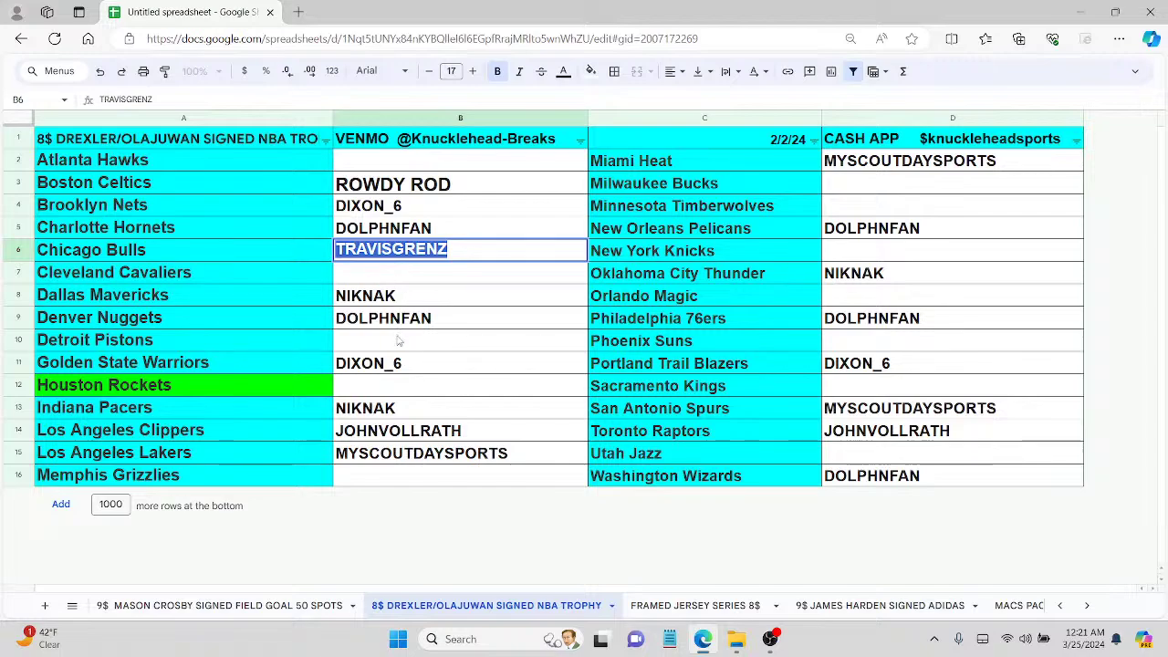
pyautogui.click(399, 341)
pyautogui.hotkey('ctrl', 'v')
pyautogui.click(877, 259)
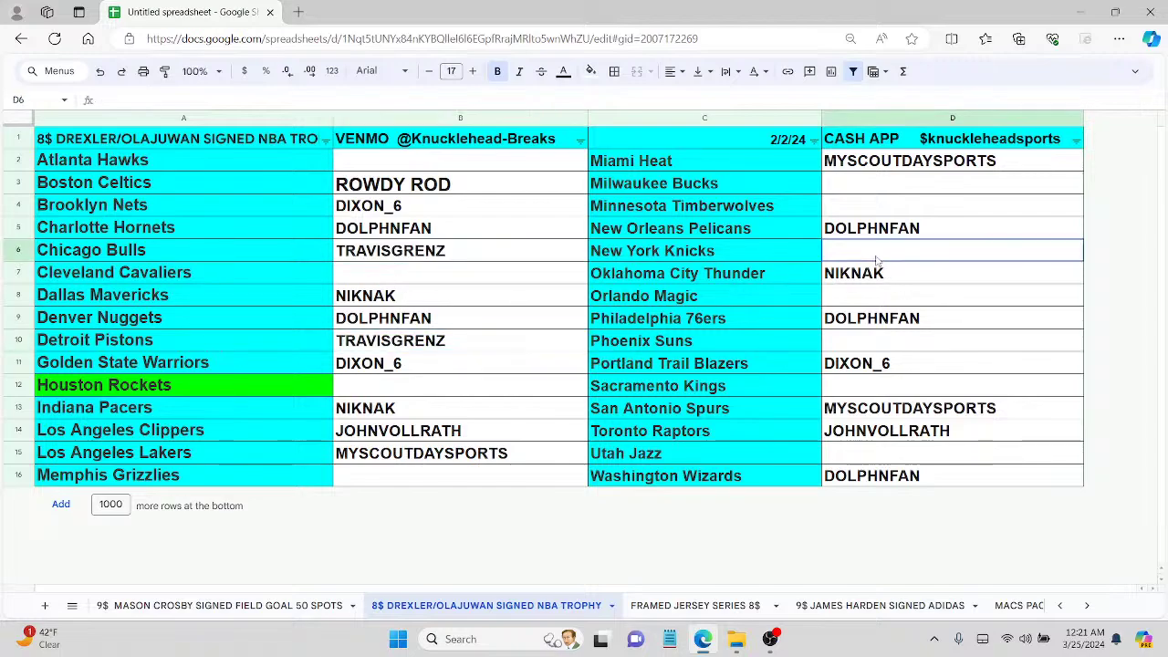
pyautogui.hotkey('ctrl', 'v')
pyautogui.click(924, 367)
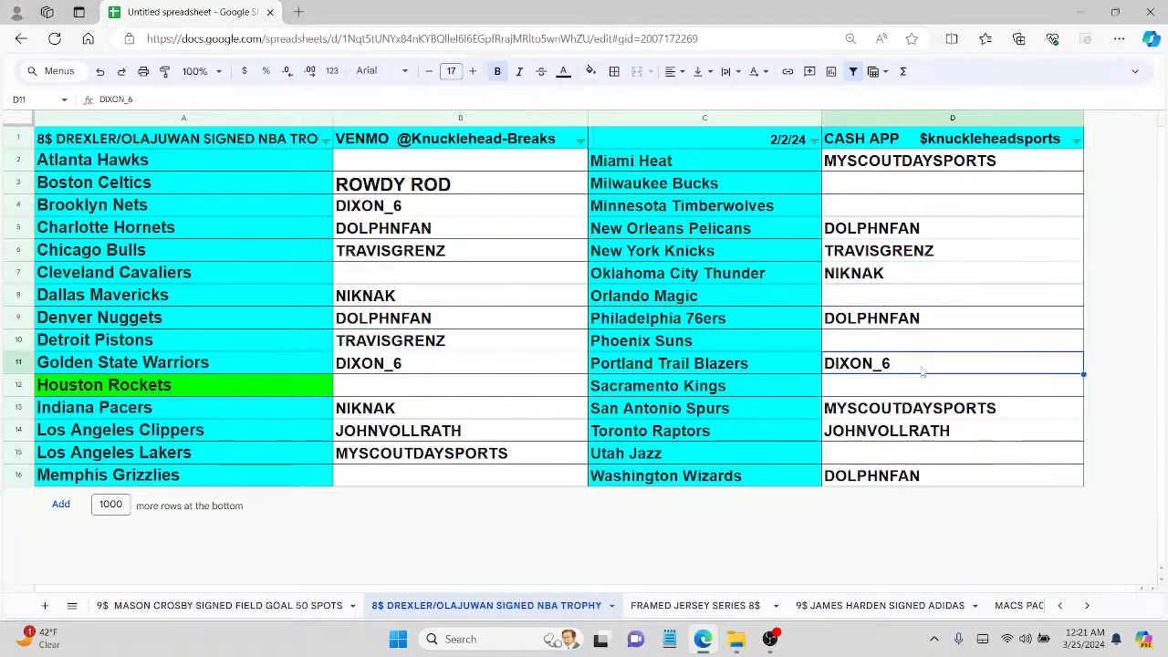
pyautogui.click(1068, 606)
pyautogui.click(1070, 607)
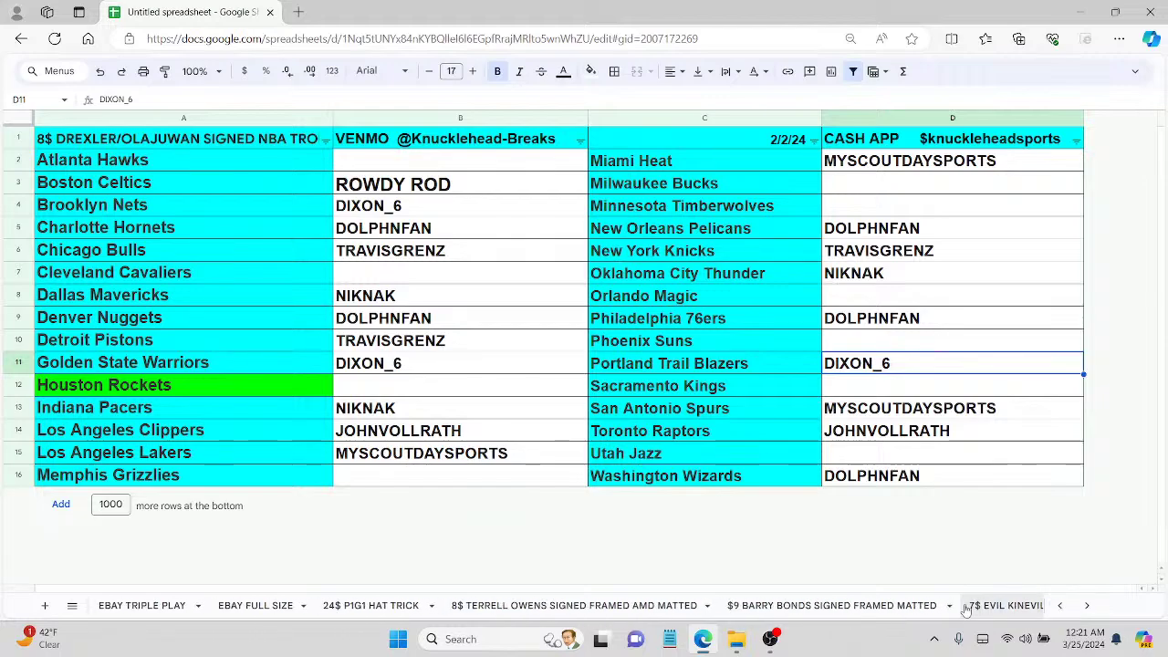
# Review the Terrell Owens, Hat Trick, Barry Bonds, Evil Kinevil and McGwire sheets, ending on GRADED SILVER DOLLAR
pyautogui.click(566, 605)
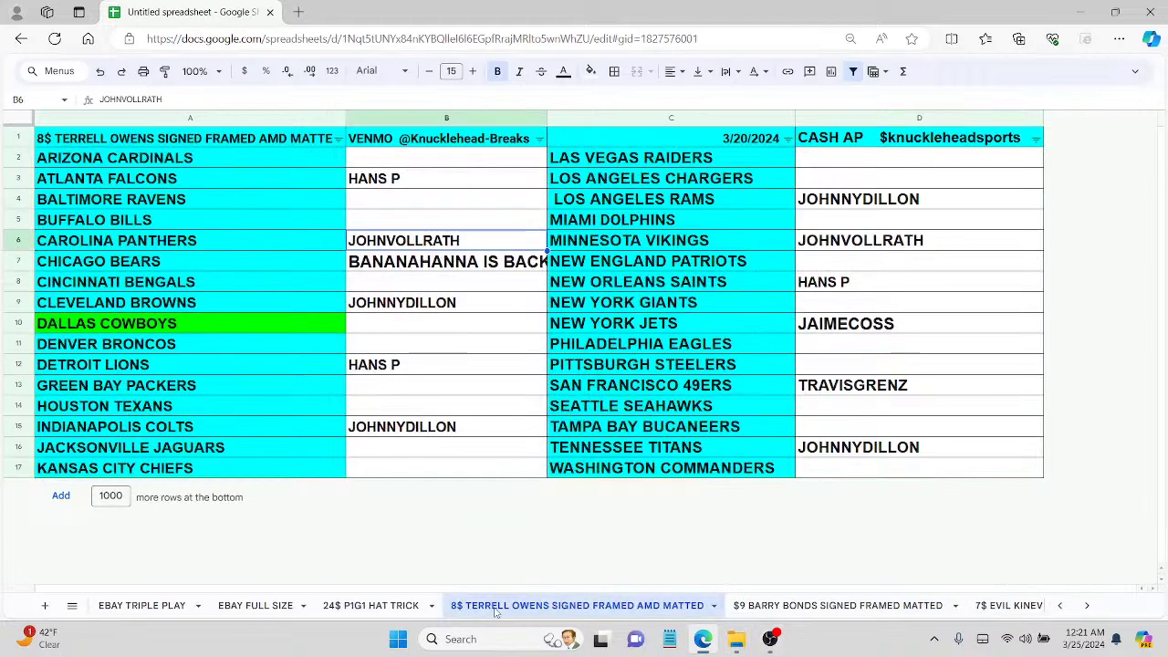
pyautogui.click(410, 605)
pyautogui.moveTo(399, 208); pyautogui.dragTo(420, 470)
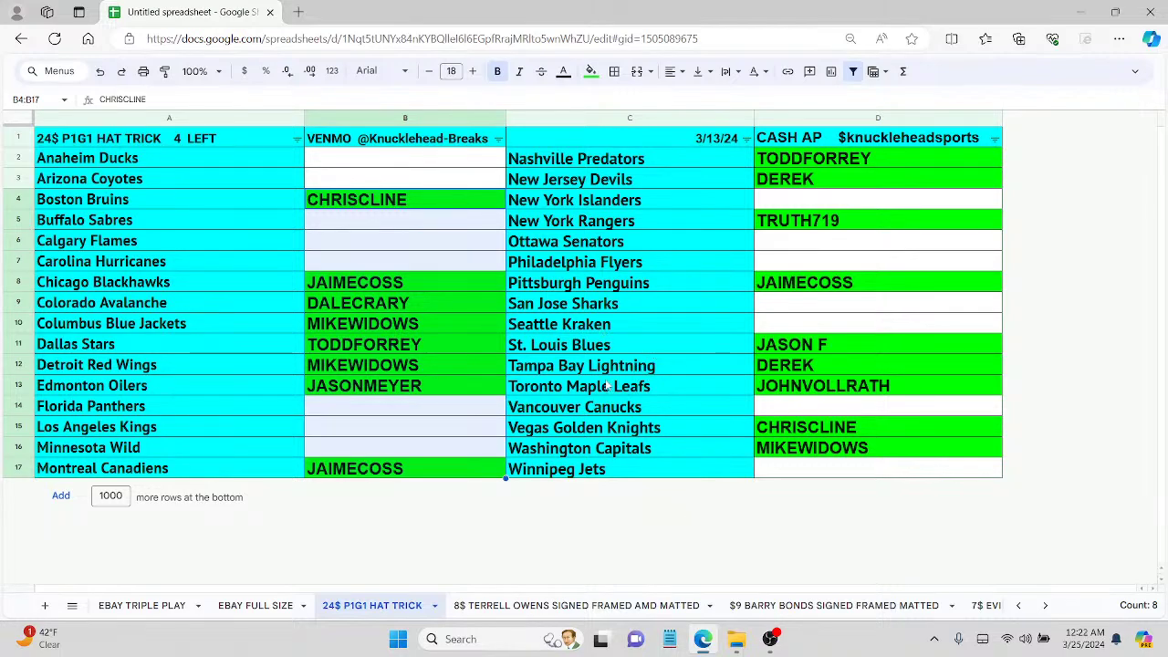
pyautogui.click(567, 605)
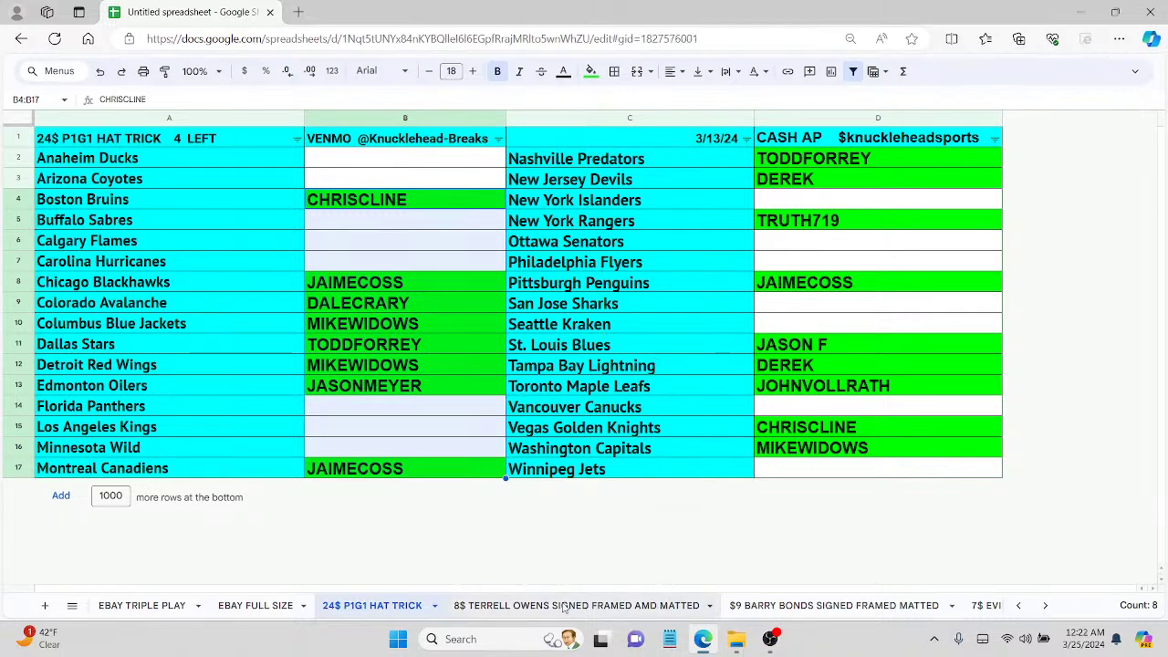
pyautogui.click(475, 289)
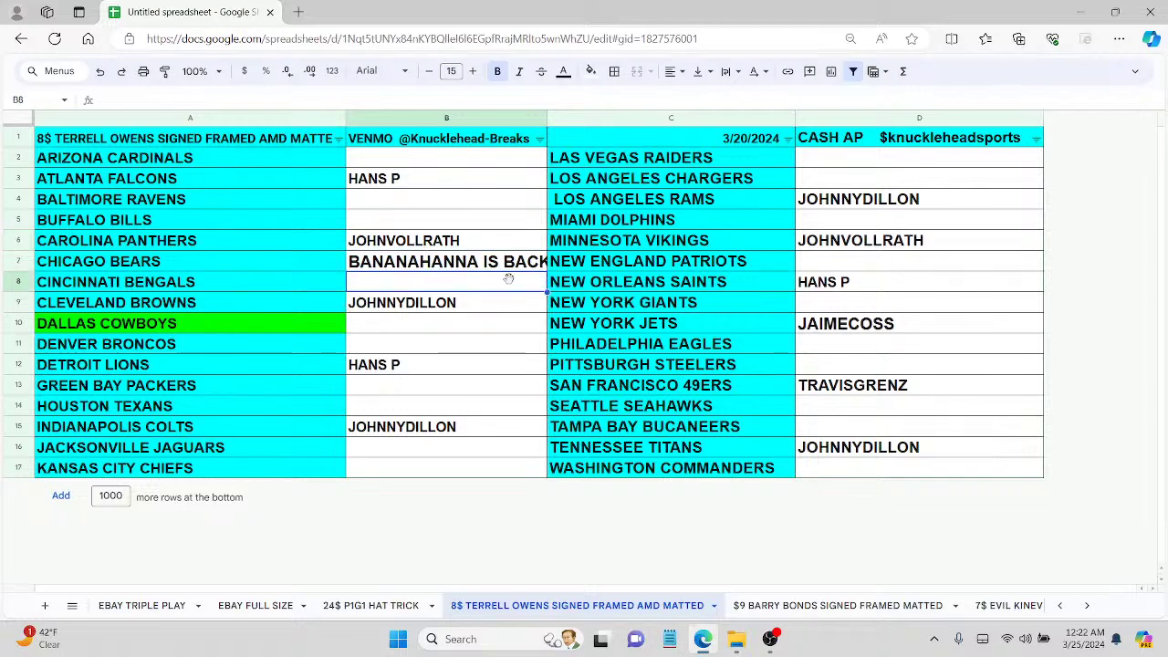
pyautogui.click(776, 604)
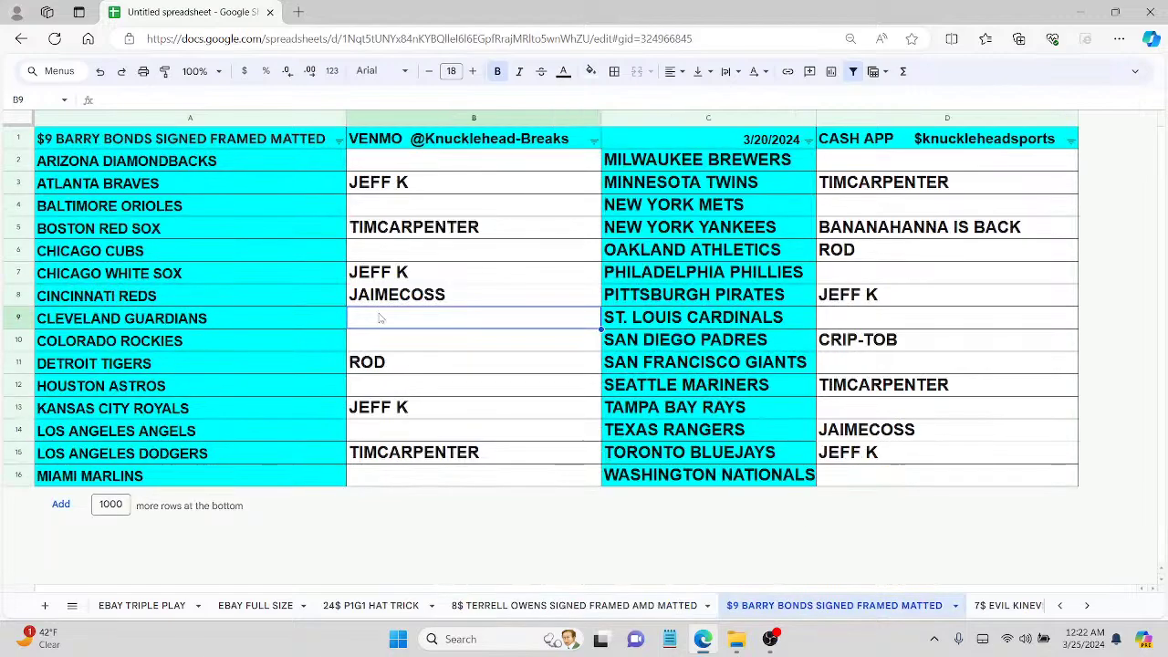
pyautogui.click(995, 605)
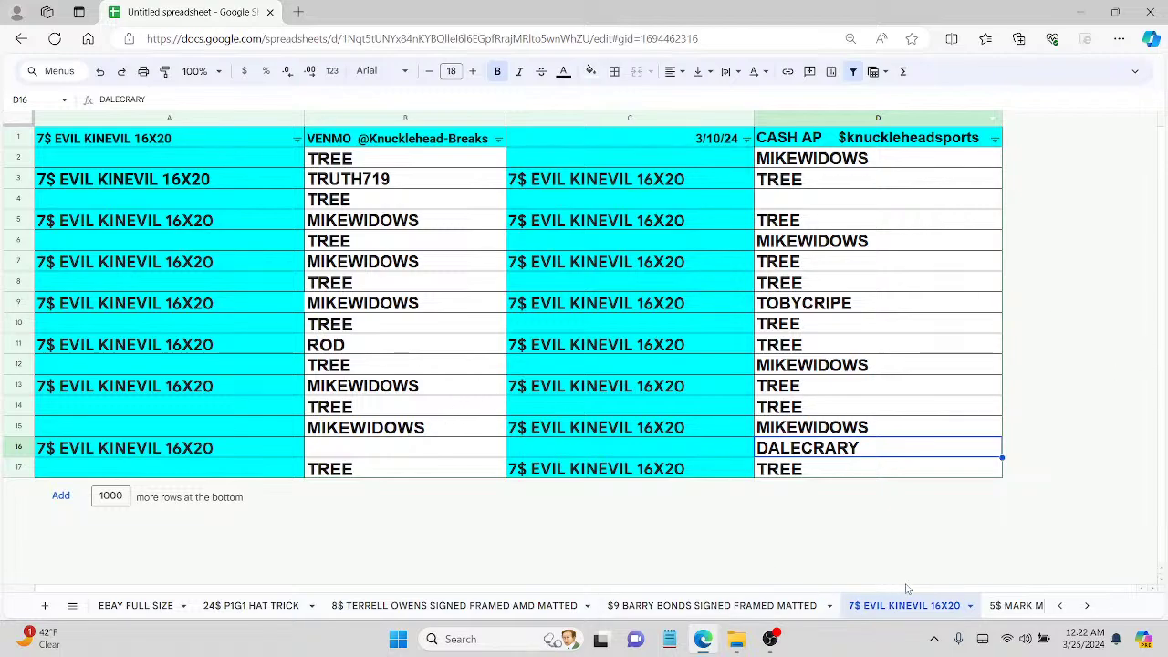
pyautogui.click(1016, 606)
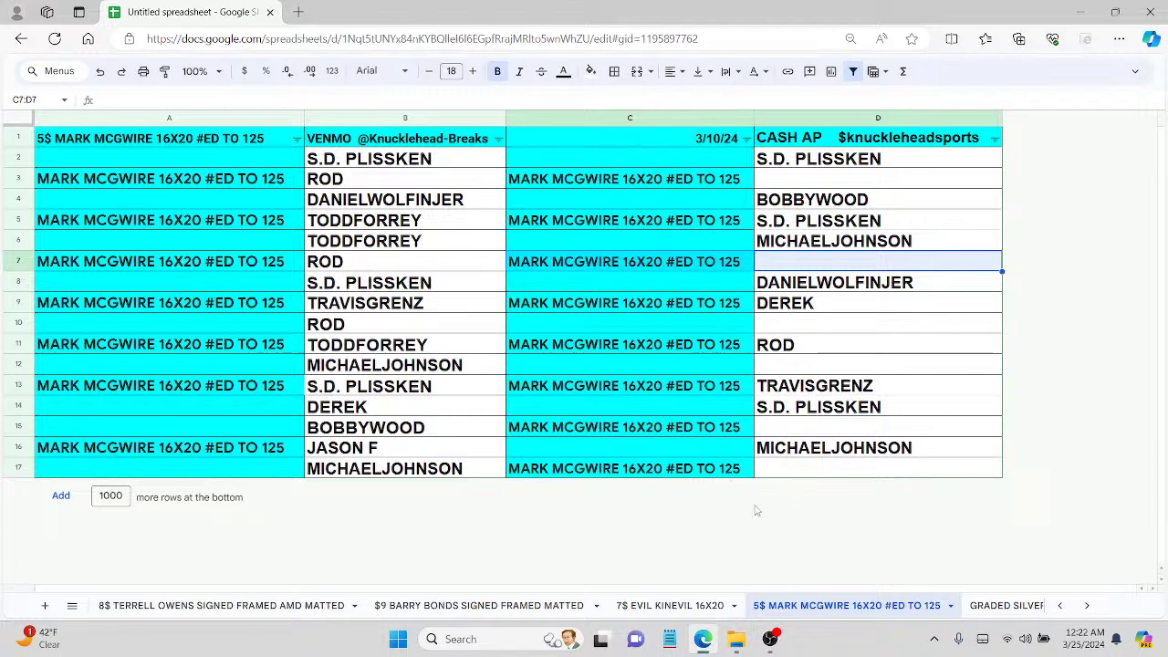
pyautogui.click(725, 473)
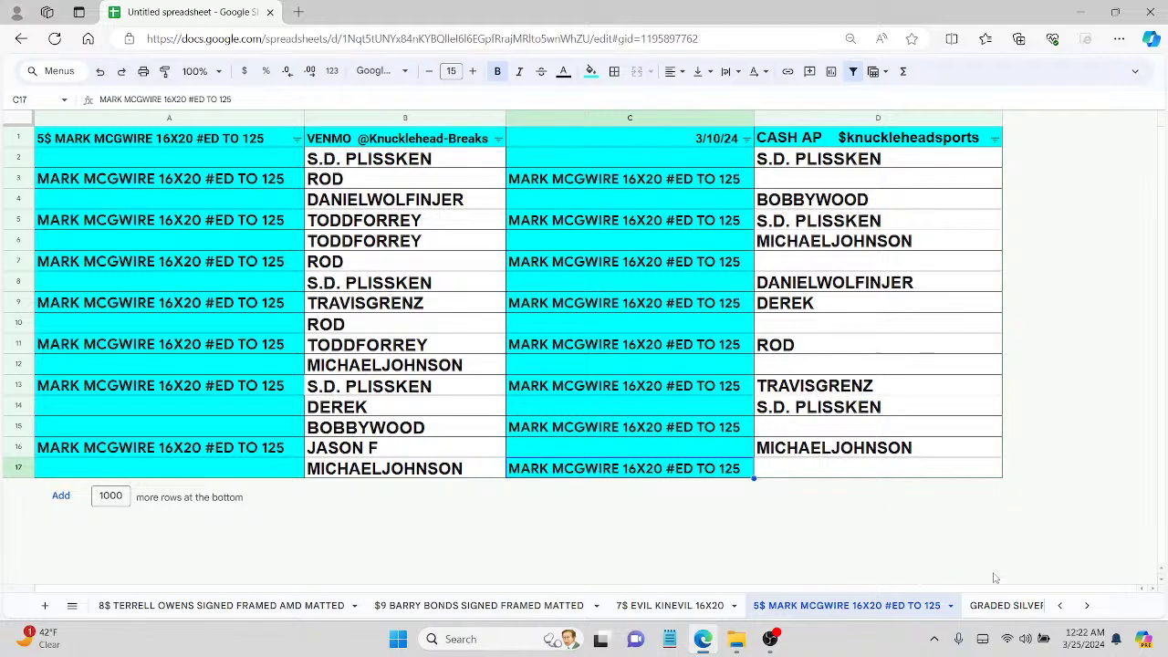
pyautogui.click(1004, 605)
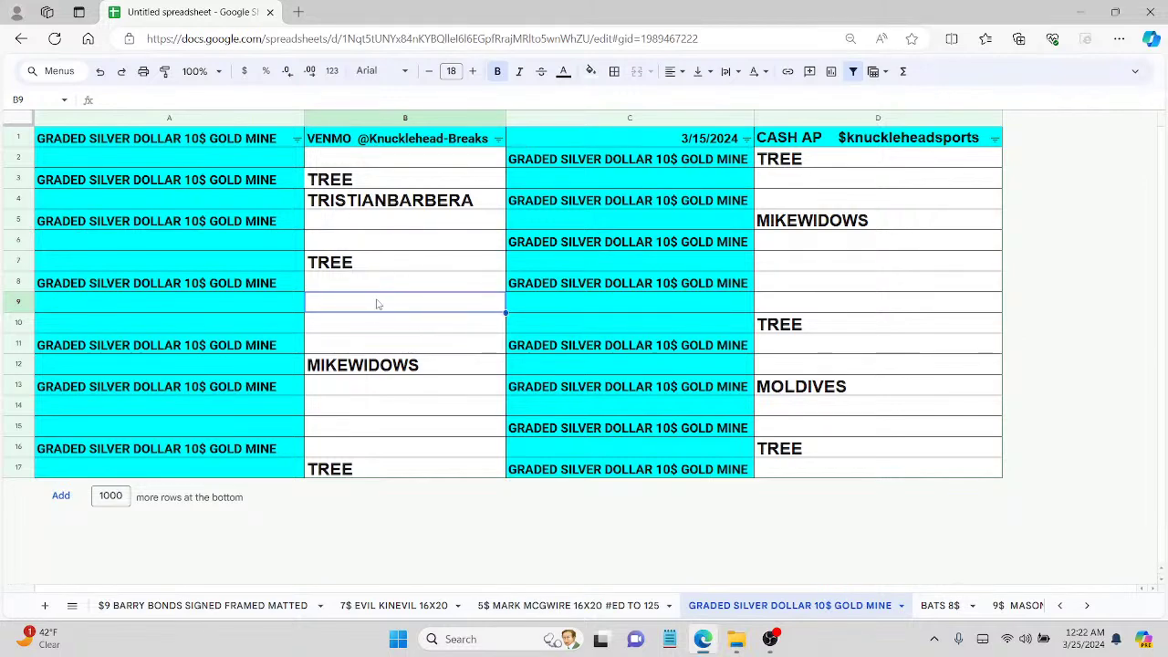
# Type the buyer's name into the selected open slot
pyautogui.write('ROD')
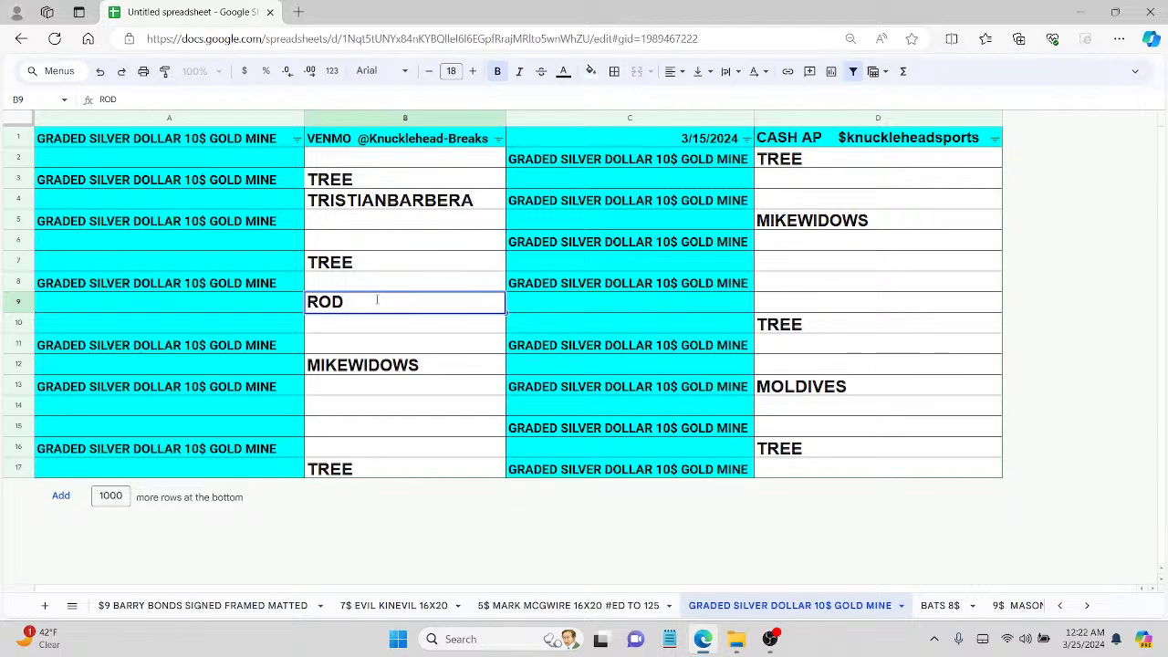
pyautogui.click(933, 639)
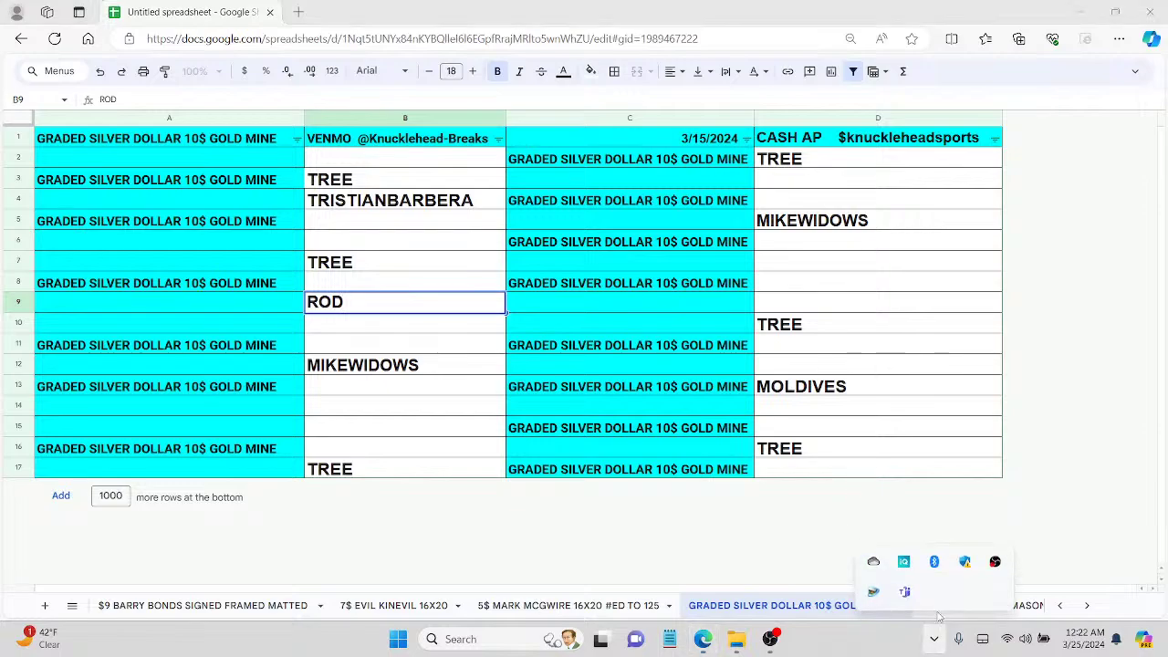
pyautogui.click(936, 453)
# Browse the BATS through 34$ P1G1 sheets, ending on 10$ MULTI SPORT JERSEY 7/22
pyautogui.click(931, 605)
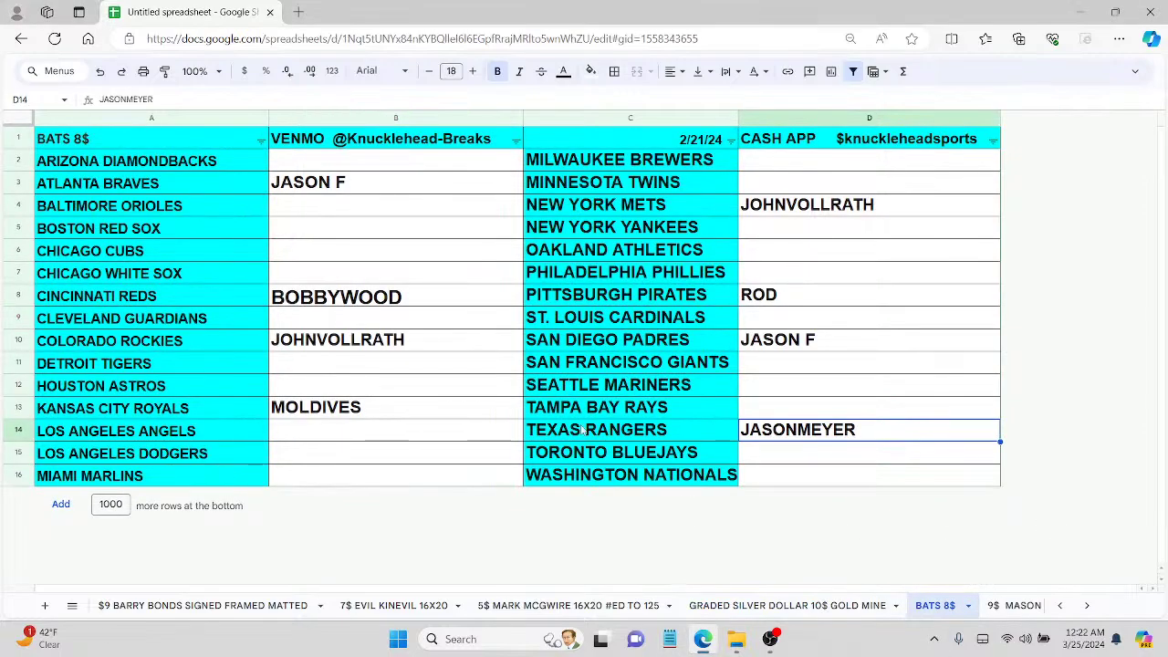
pyautogui.click(1013, 606)
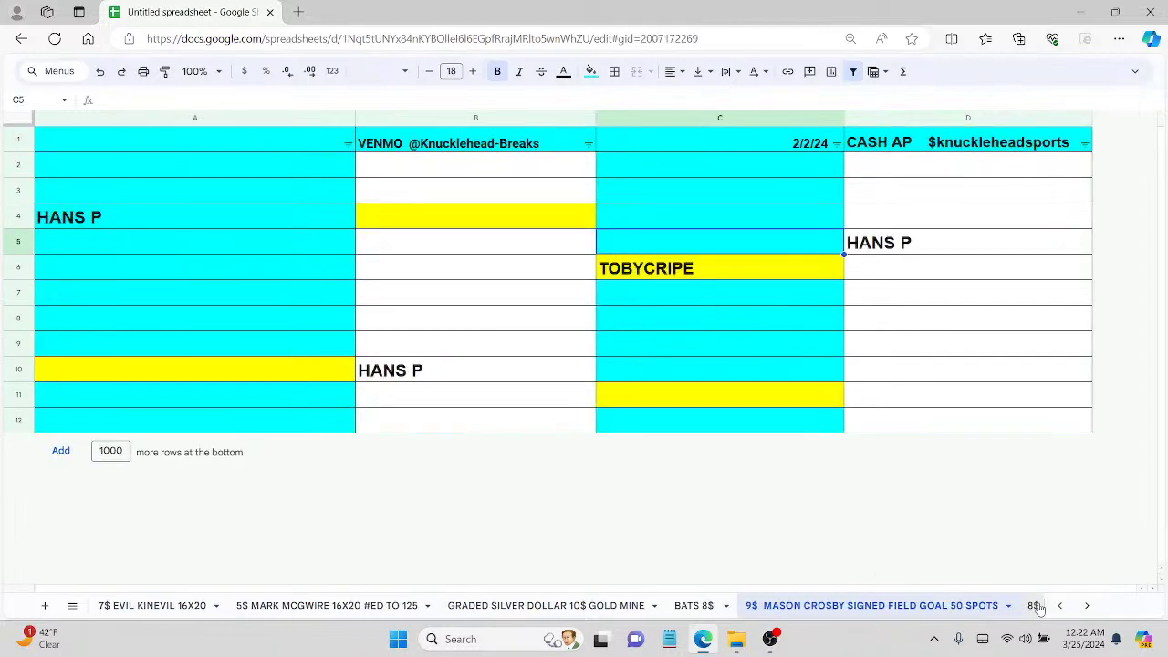
pyautogui.click(1037, 607)
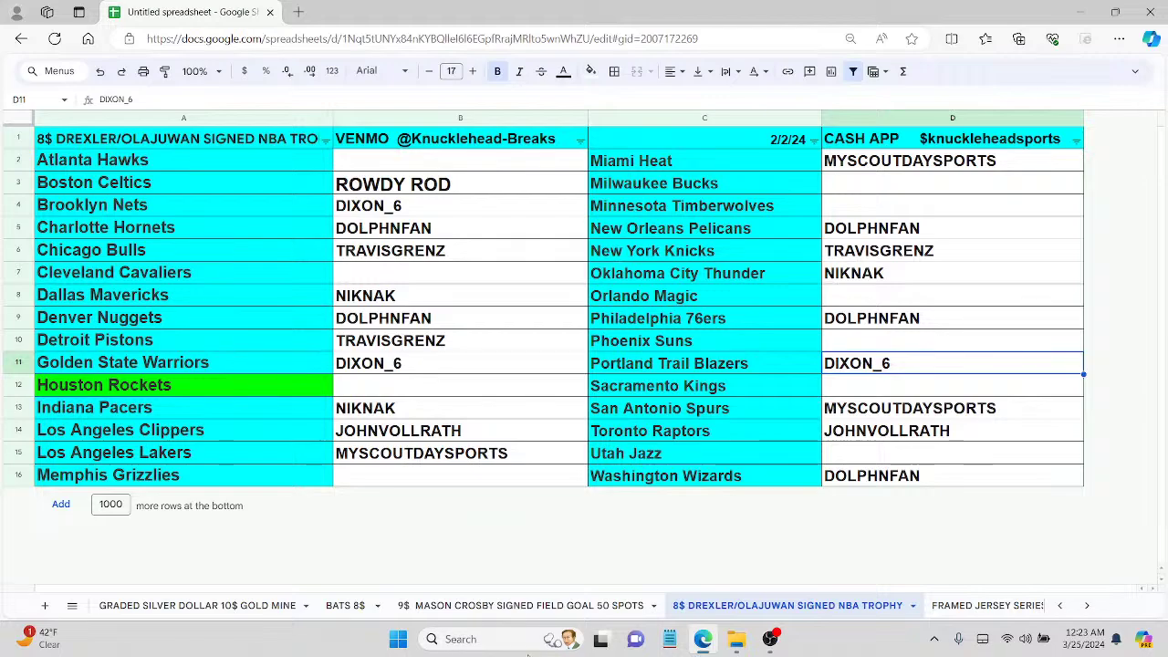
pyautogui.click(984, 605)
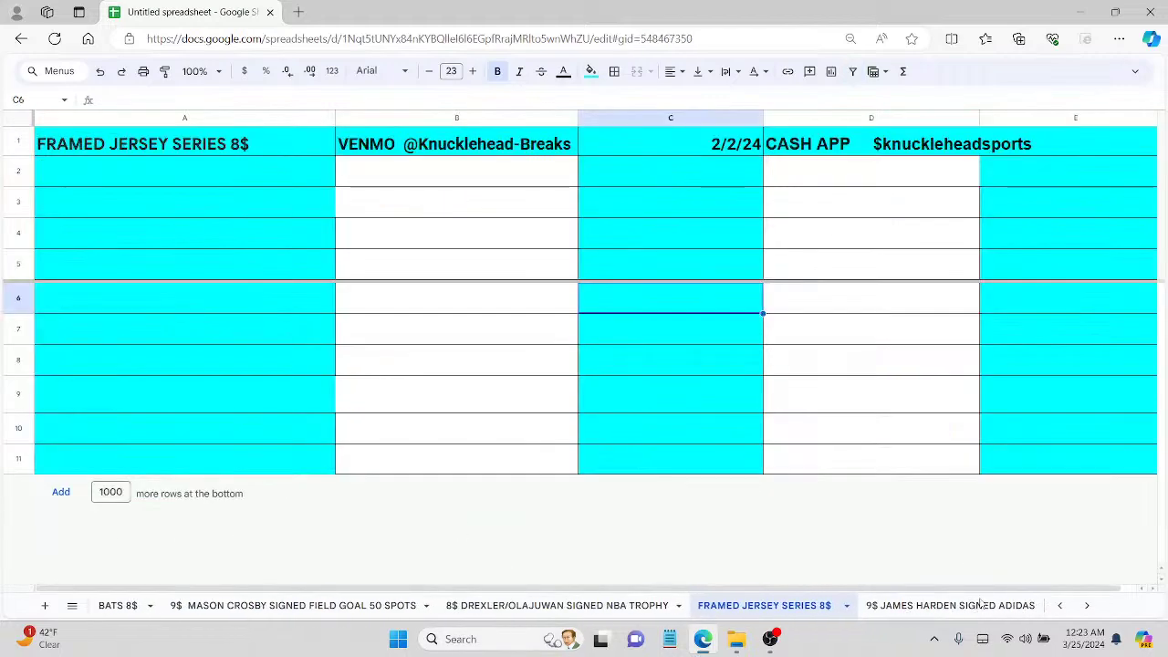
pyautogui.click(981, 605)
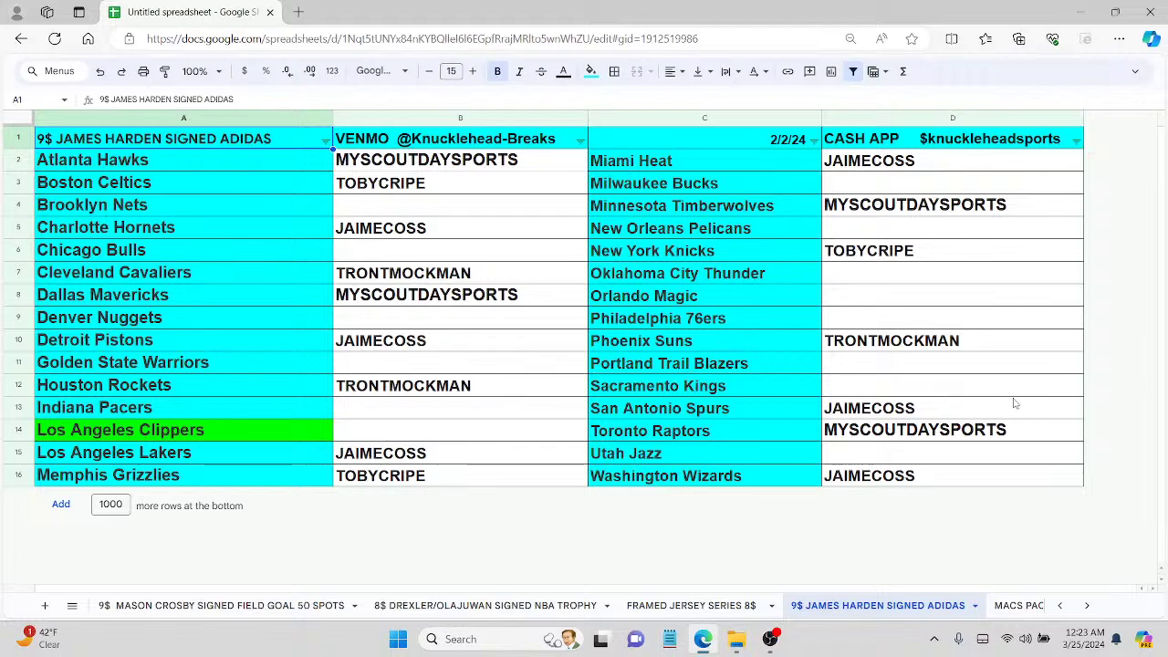
pyautogui.click(1014, 606)
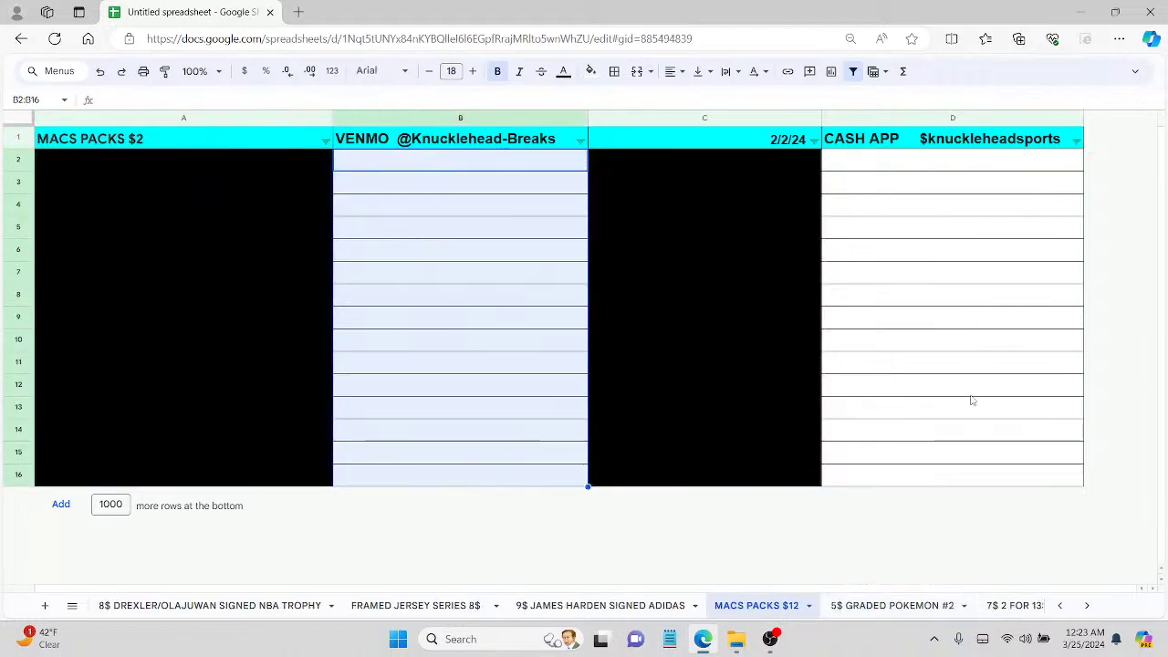
pyautogui.click(874, 607)
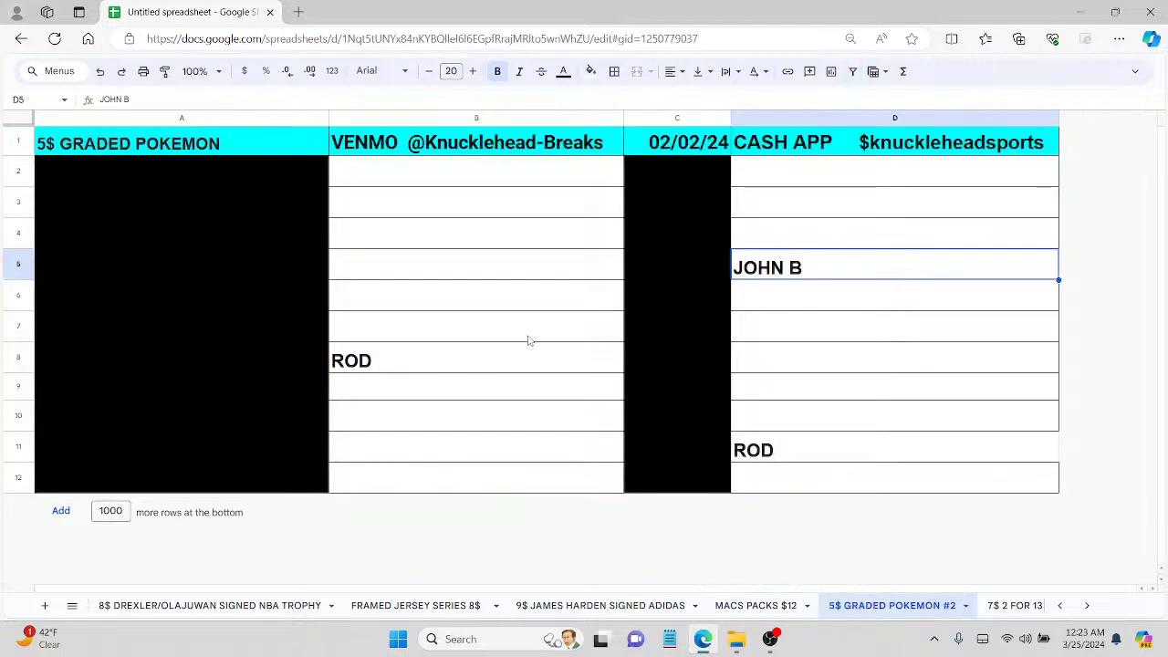
pyautogui.click(1007, 599)
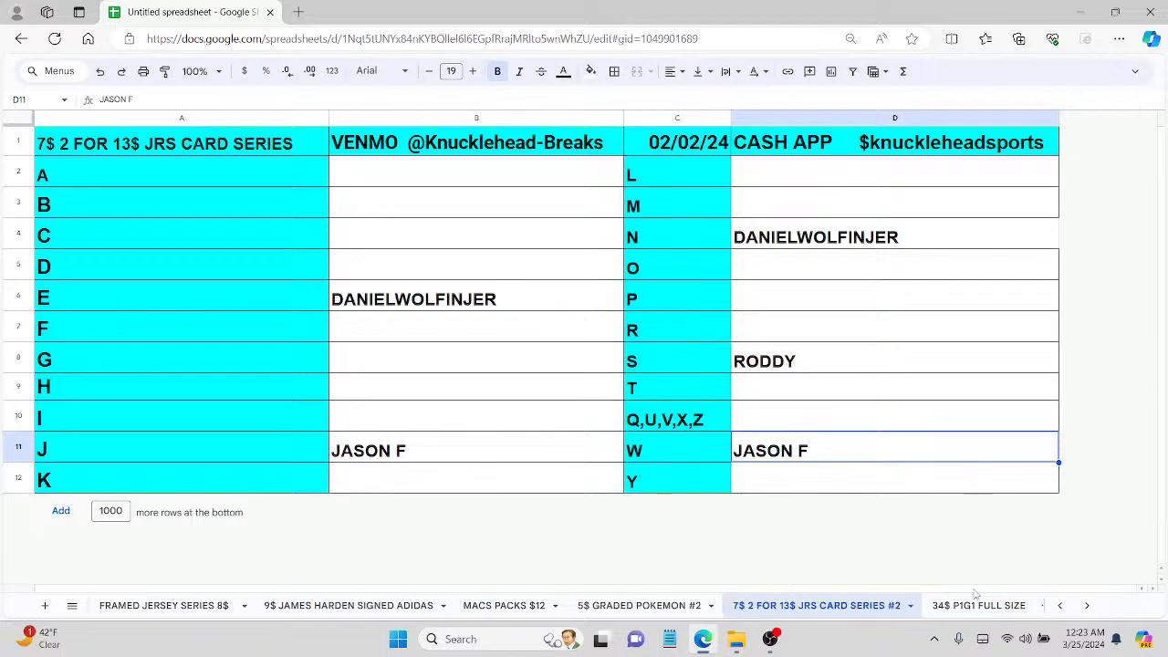
pyautogui.click(977, 605)
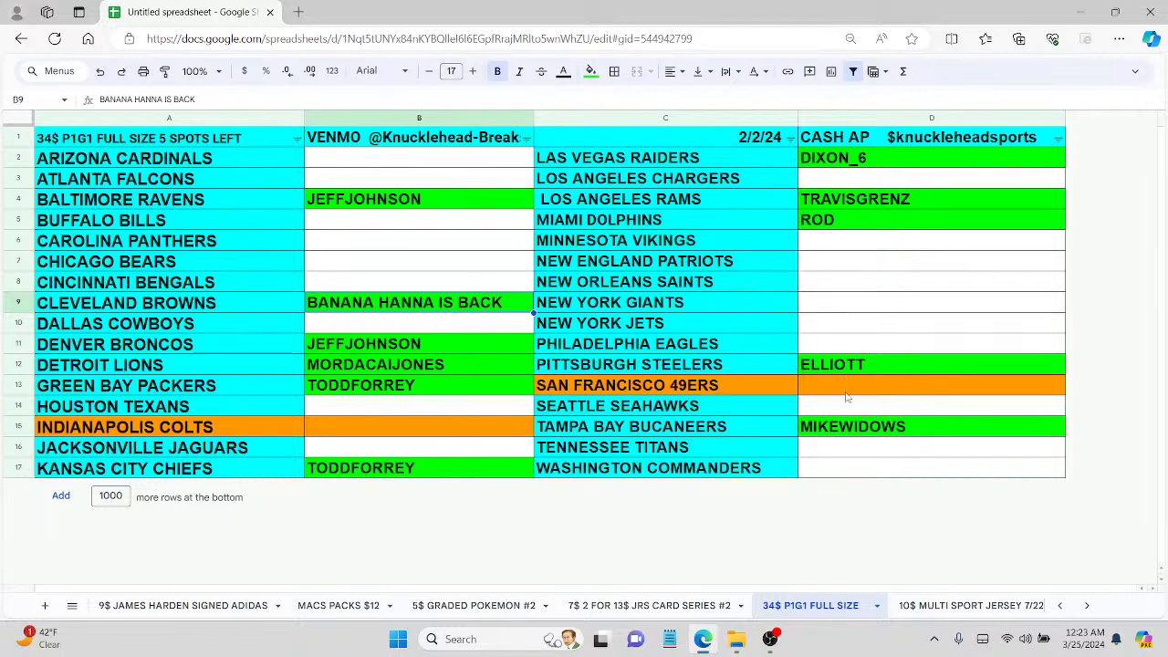
pyautogui.click(994, 607)
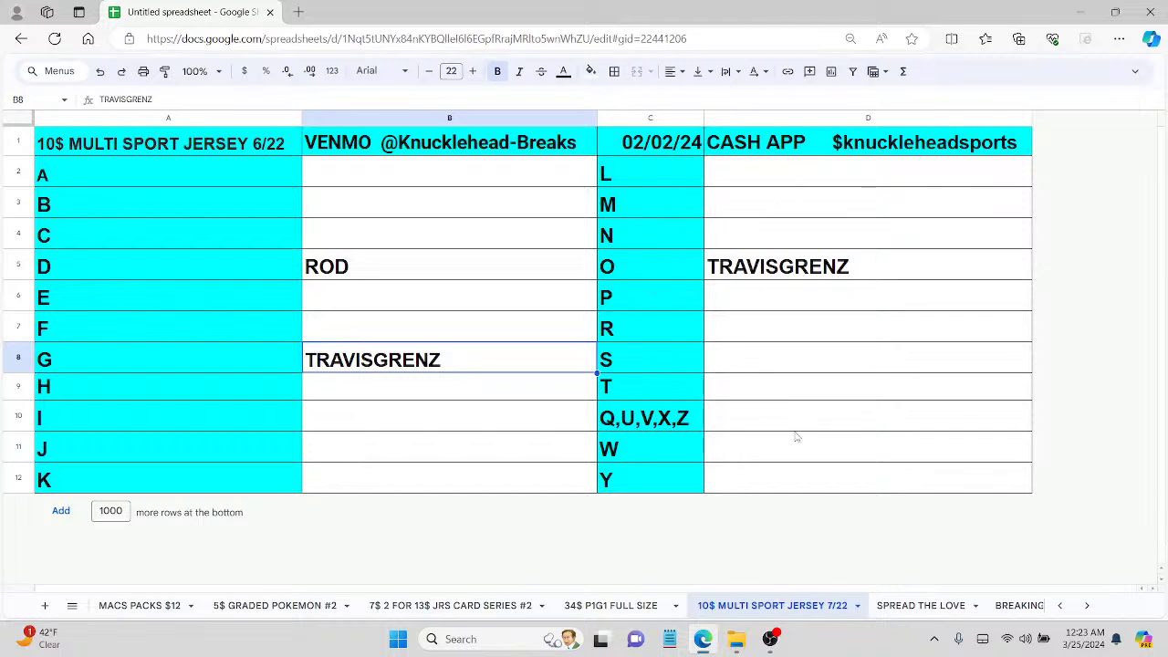
# Enter a buyer's name in D4 of 7$ EVIL KINEVIL 16X20 and copy it into B16
pyautogui.click(1060, 605)
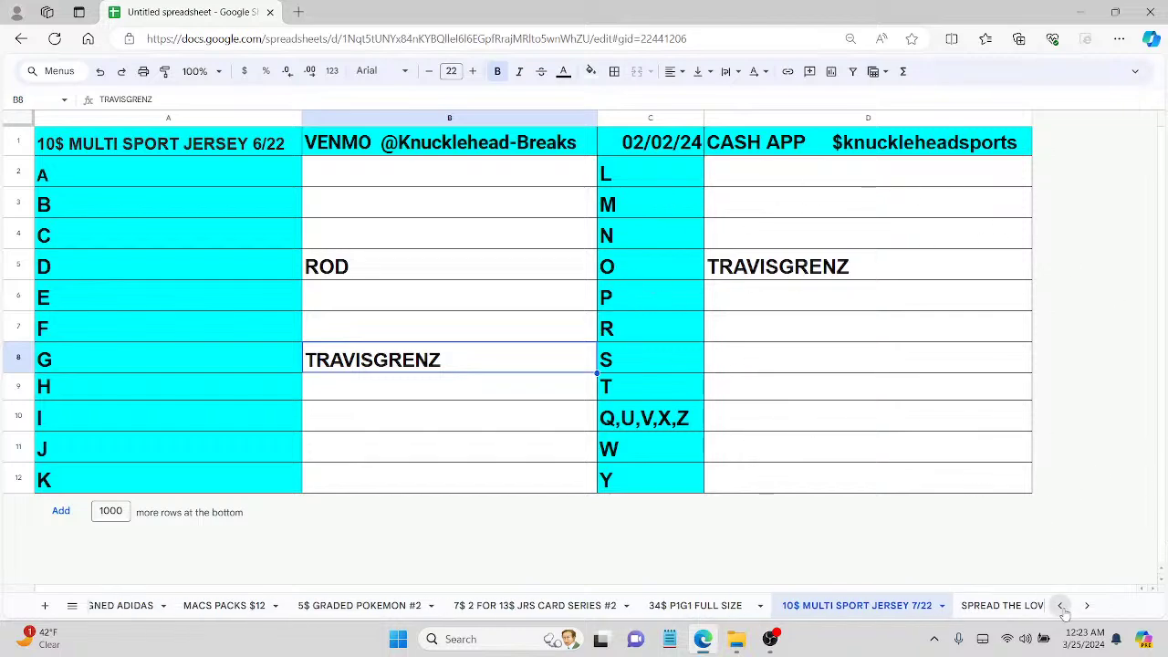
pyautogui.click(1060, 605)
pyautogui.click(1059, 605)
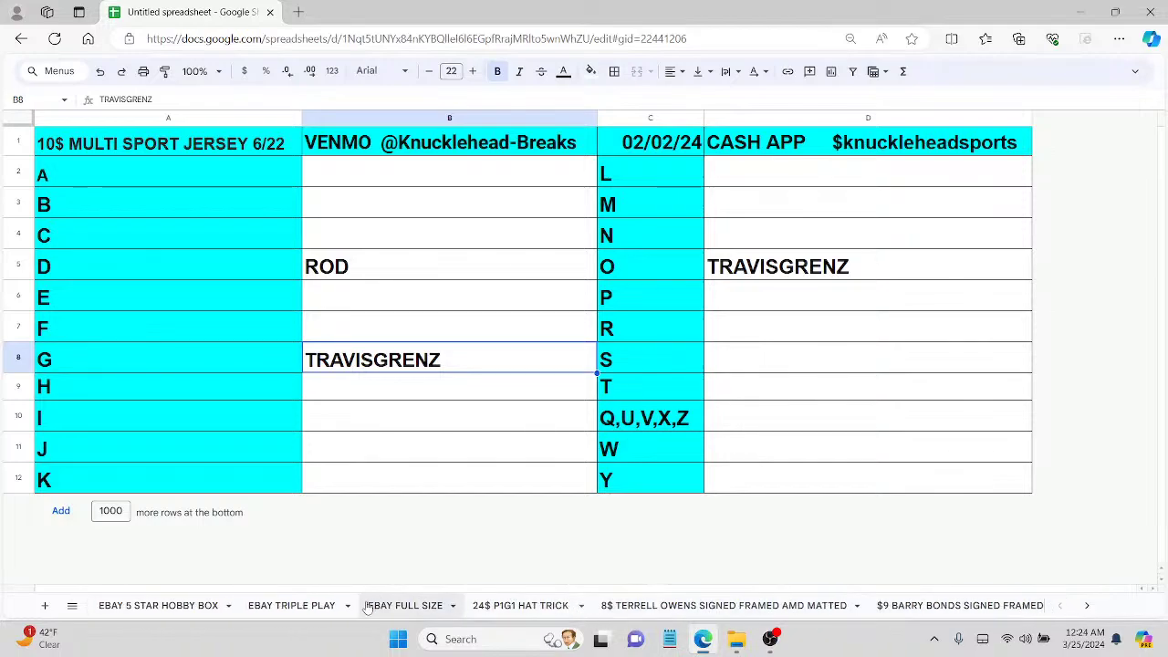
pyautogui.click(963, 609)
pyautogui.click(991, 609)
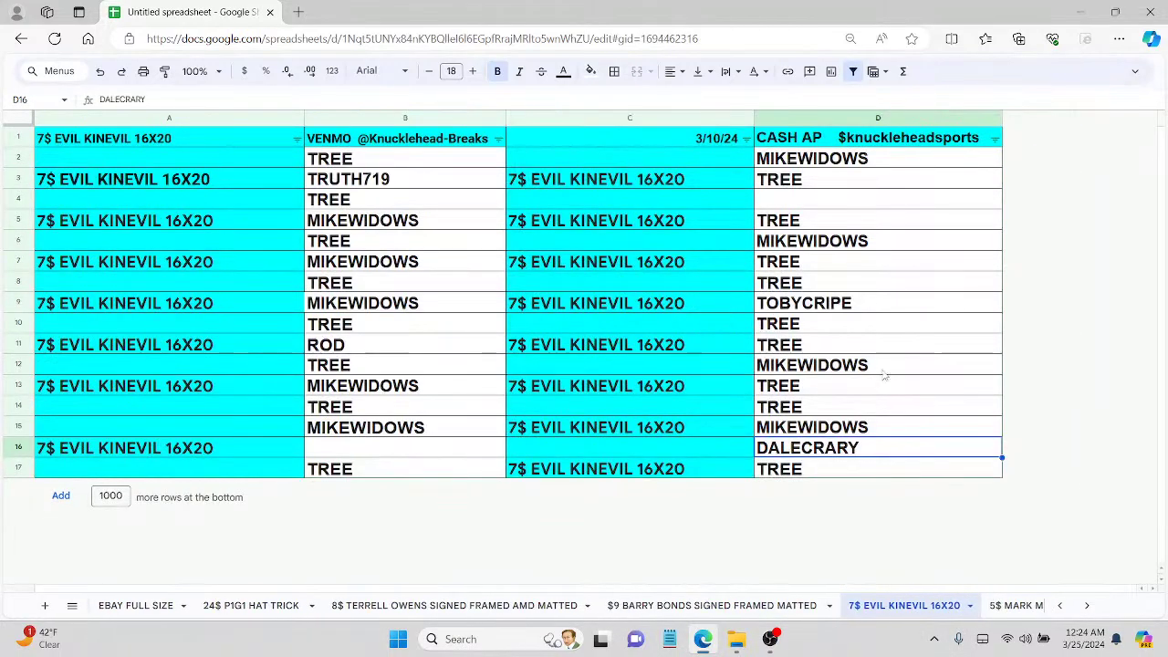
pyautogui.click(811, 202)
pyautogui.write('JEFF K')
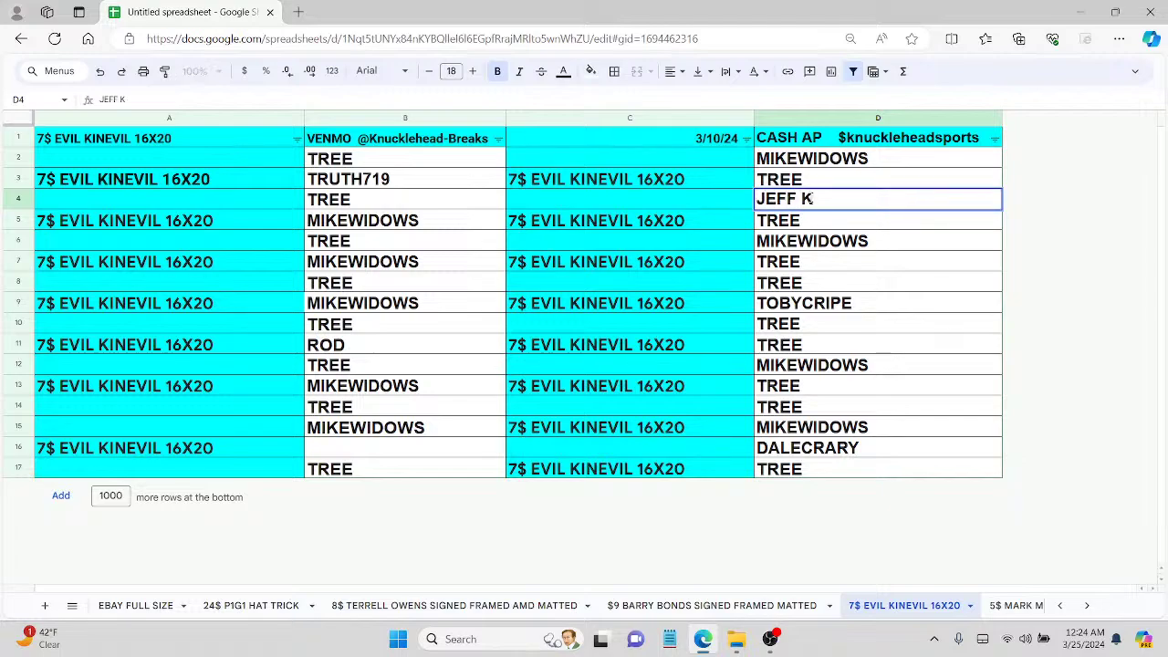
pyautogui.hotkey('ctrl', 'a')
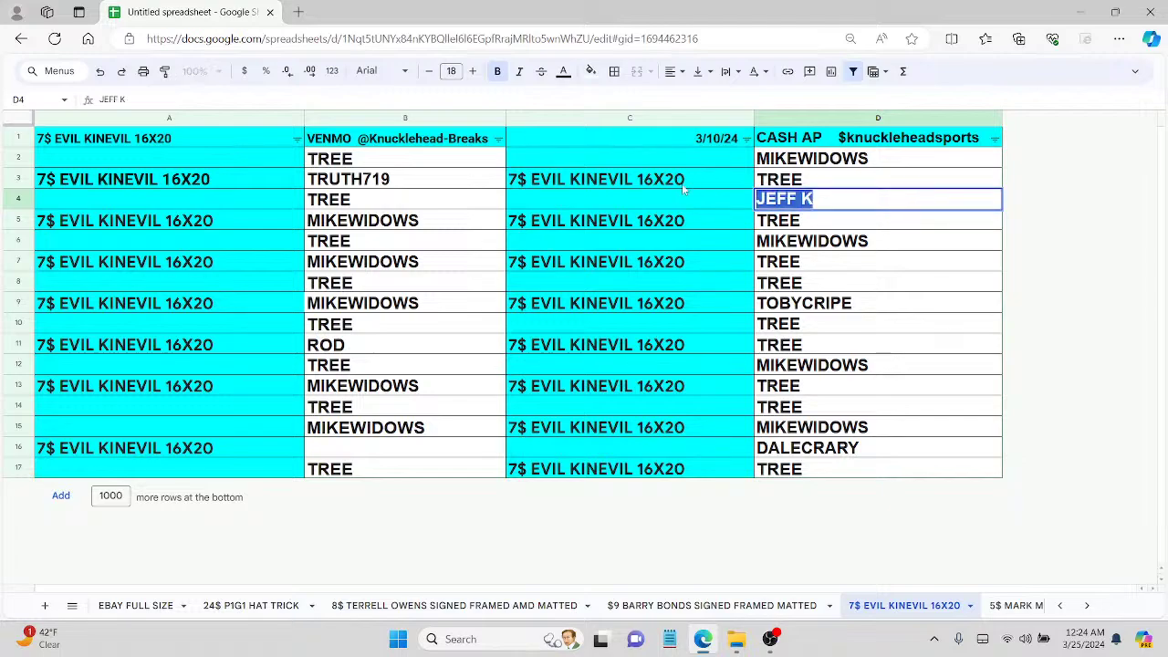
pyautogui.hotkey('ctrl', 'c')
pyautogui.click(345, 433)
pyautogui.click(352, 449)
pyautogui.hotkey('ctrl', 'v')
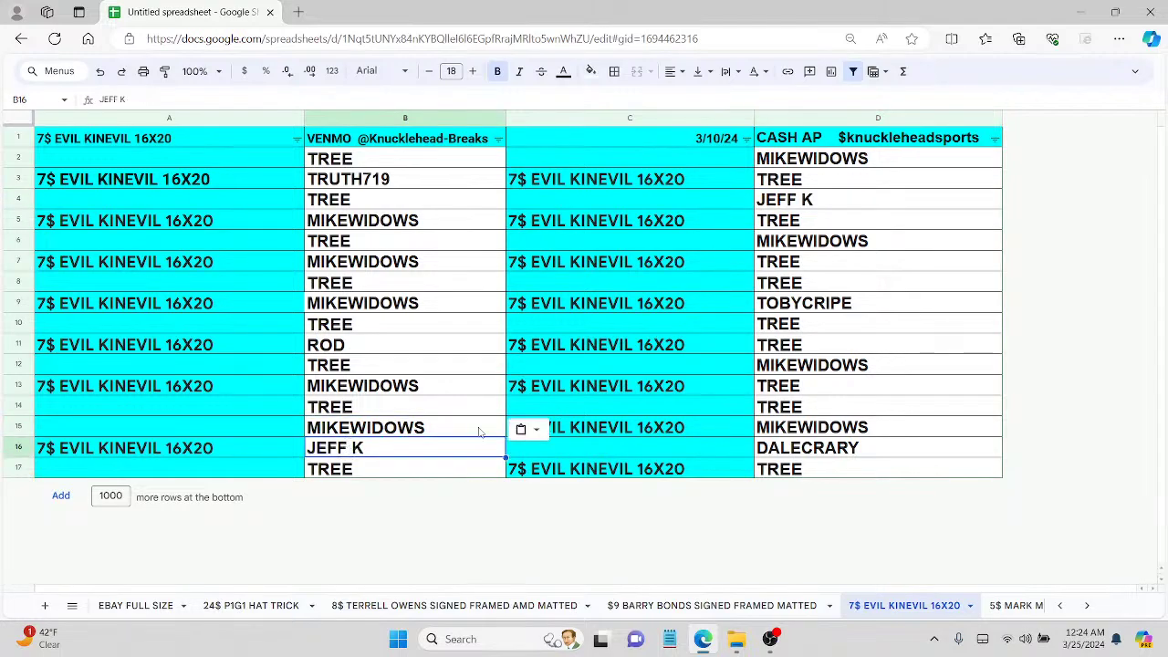
pyautogui.hotkey('ctrl', 'End')
# Paste the same buyer into McGwire slots D17, D15, D12, D10, D7 and D3
pyautogui.click(1018, 605)
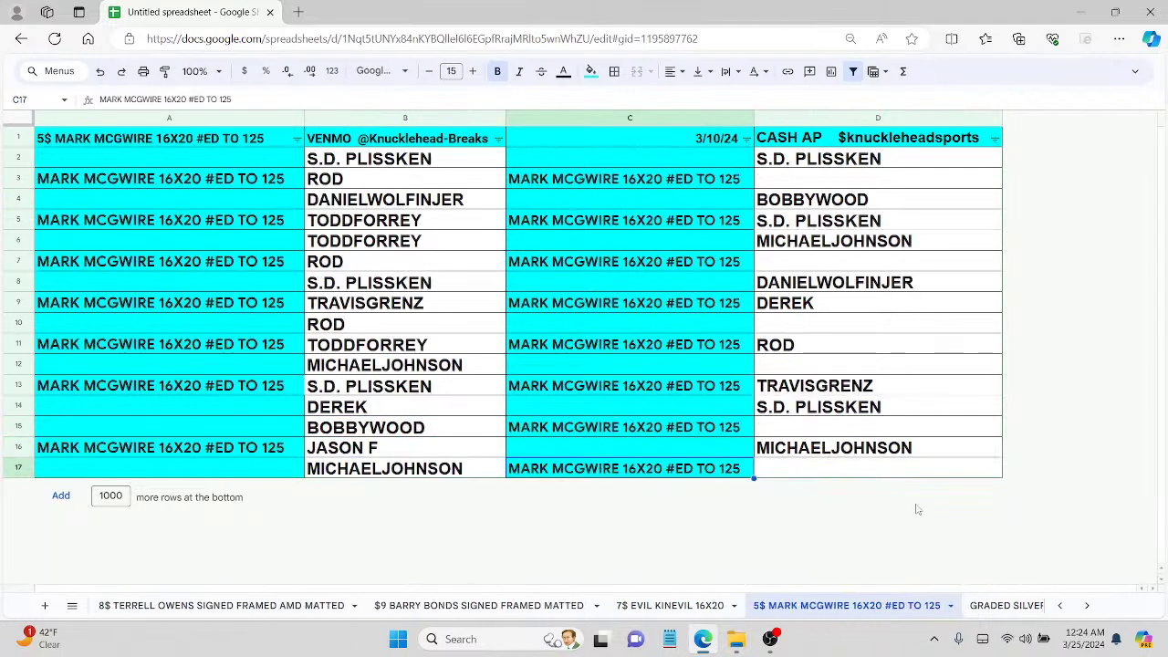
pyautogui.click(856, 453)
pyautogui.click(849, 470)
pyautogui.hotkey('ctrl', 'v')
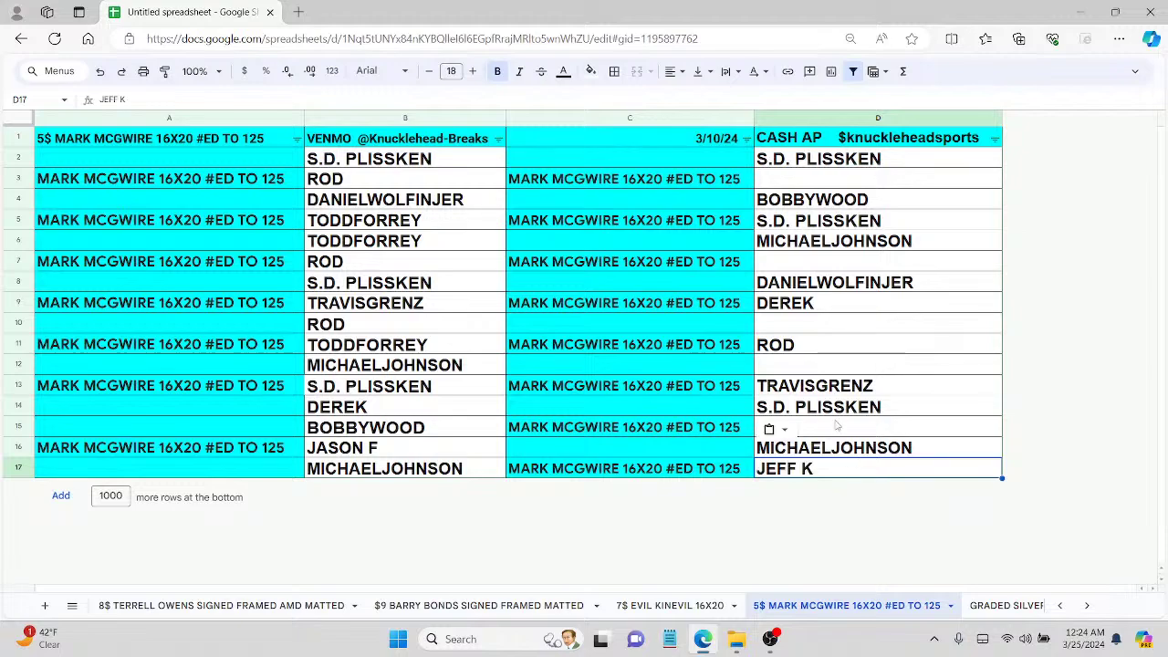
pyautogui.click(838, 427)
pyautogui.hotkey('ctrl', 'v')
pyautogui.click(797, 365)
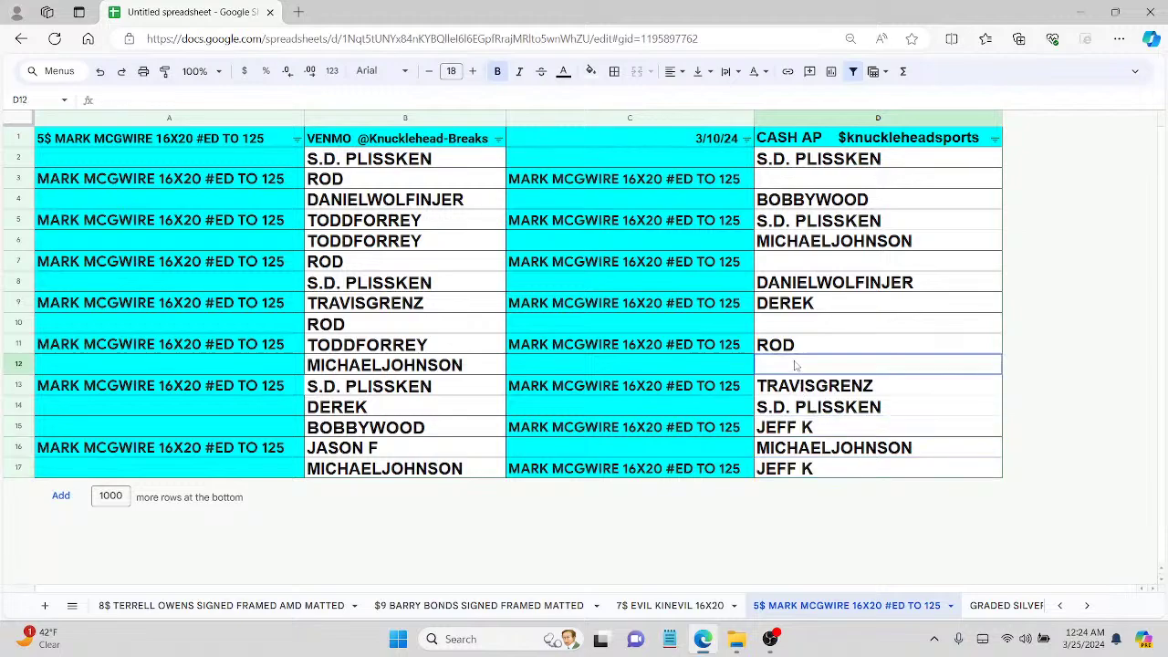
pyautogui.hotkey('ctrl', 'v')
pyautogui.click(787, 325)
pyautogui.hotkey('ctrl', 'v')
pyautogui.click(790, 262)
pyautogui.hotkey('ctrl', 'v')
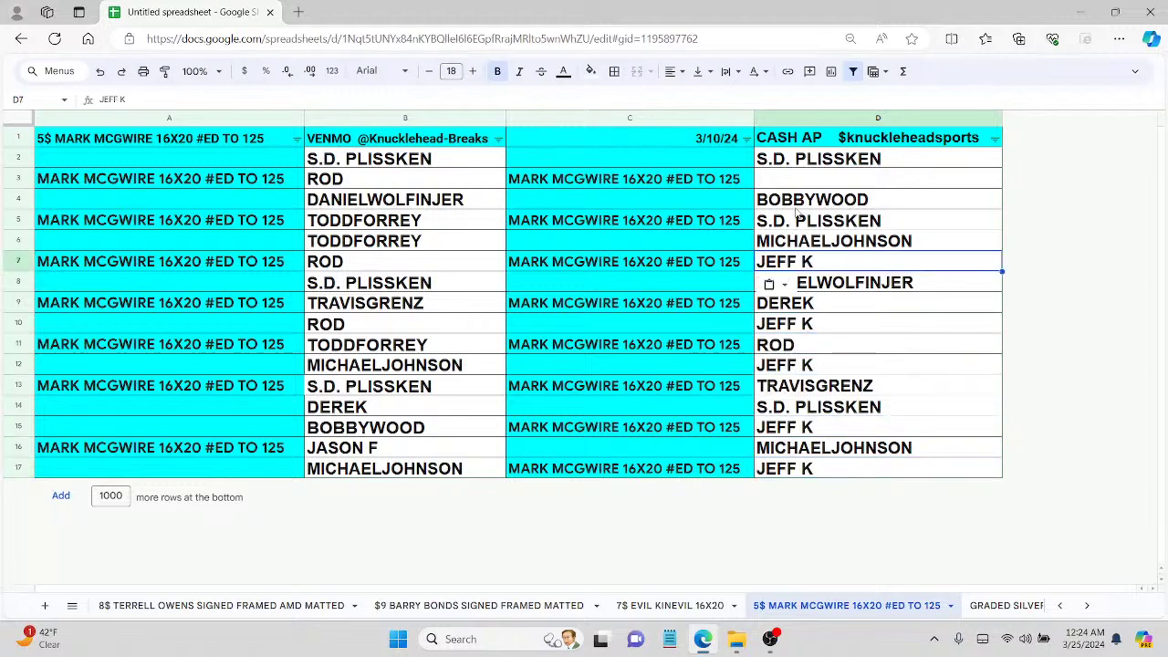
pyautogui.click(800, 180)
pyautogui.hotkey('ctrl', 'v')
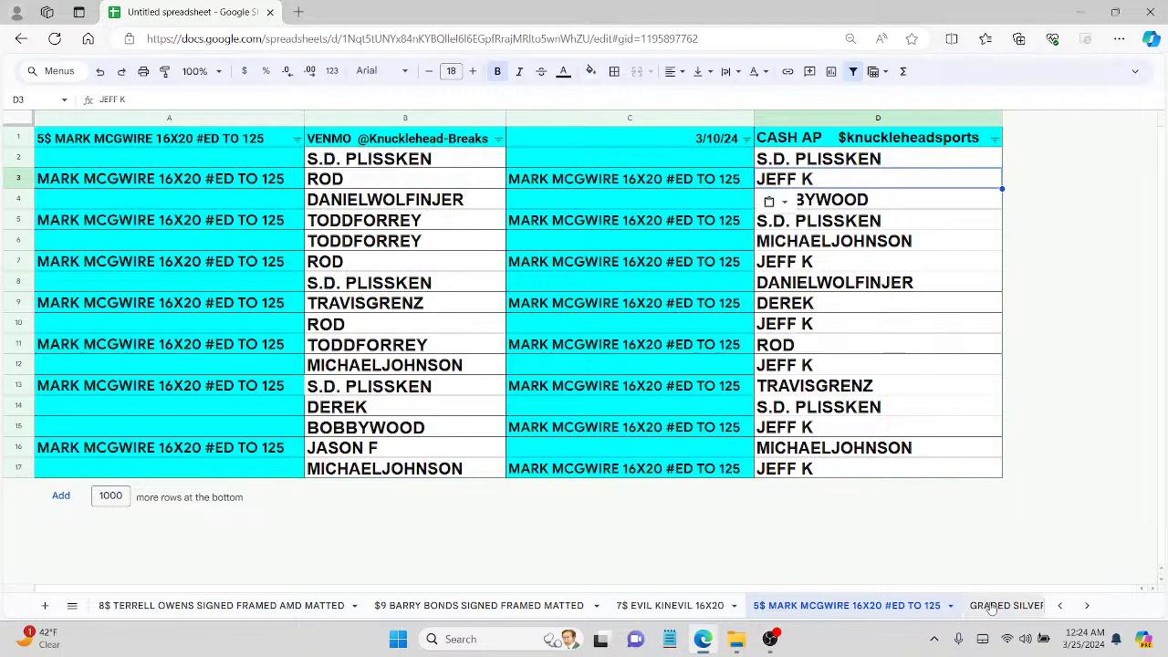
pyautogui.click(990, 604)
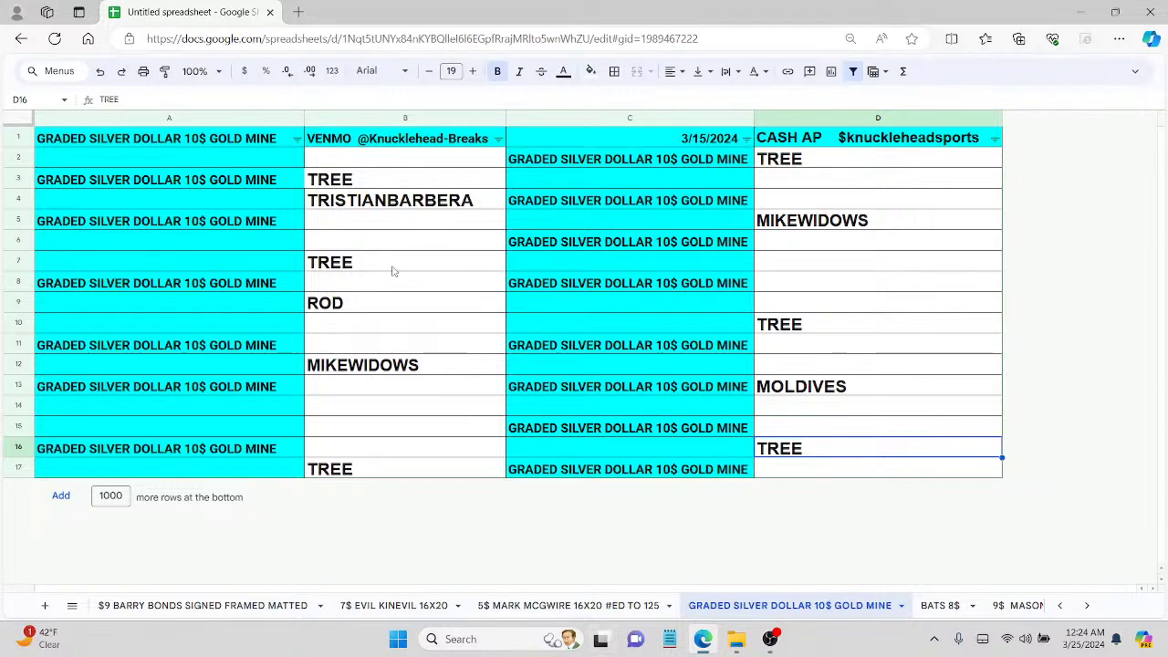
# Check the GRADED SILVER DOLLAR slot area B2:D17, including empty slots D7 and D9
pyautogui.moveTo(350, 162); pyautogui.dragTo(890, 538)
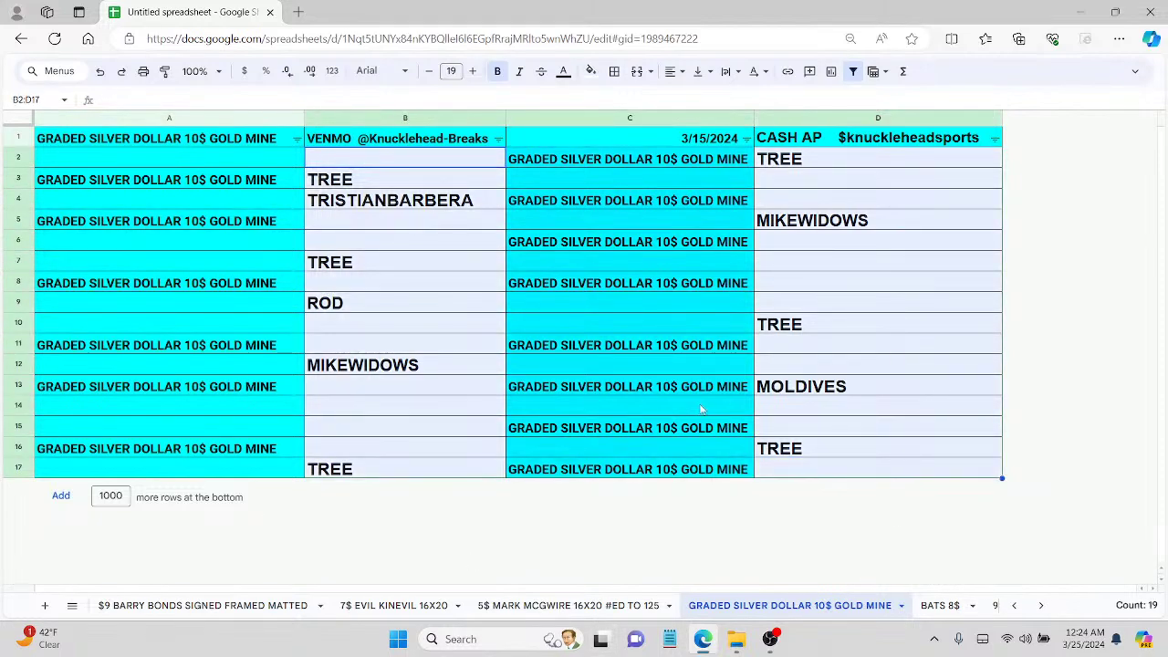
pyautogui.click(862, 243)
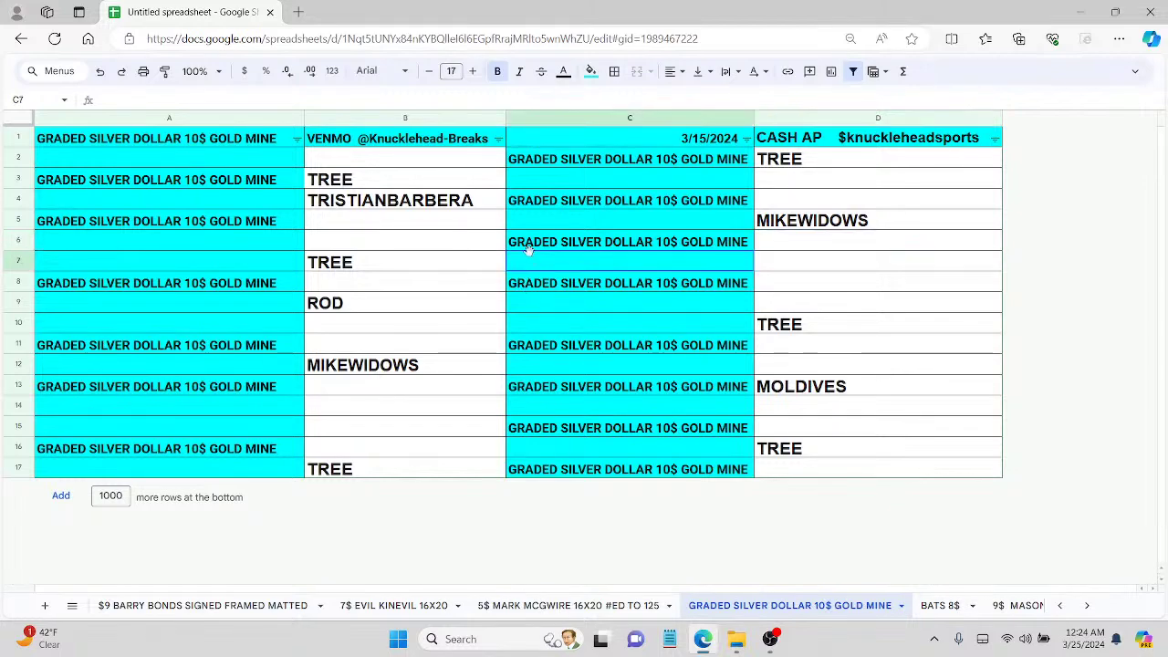
pyautogui.moveTo(529, 244); pyautogui.dragTo(835, 265)
pyautogui.click(832, 265)
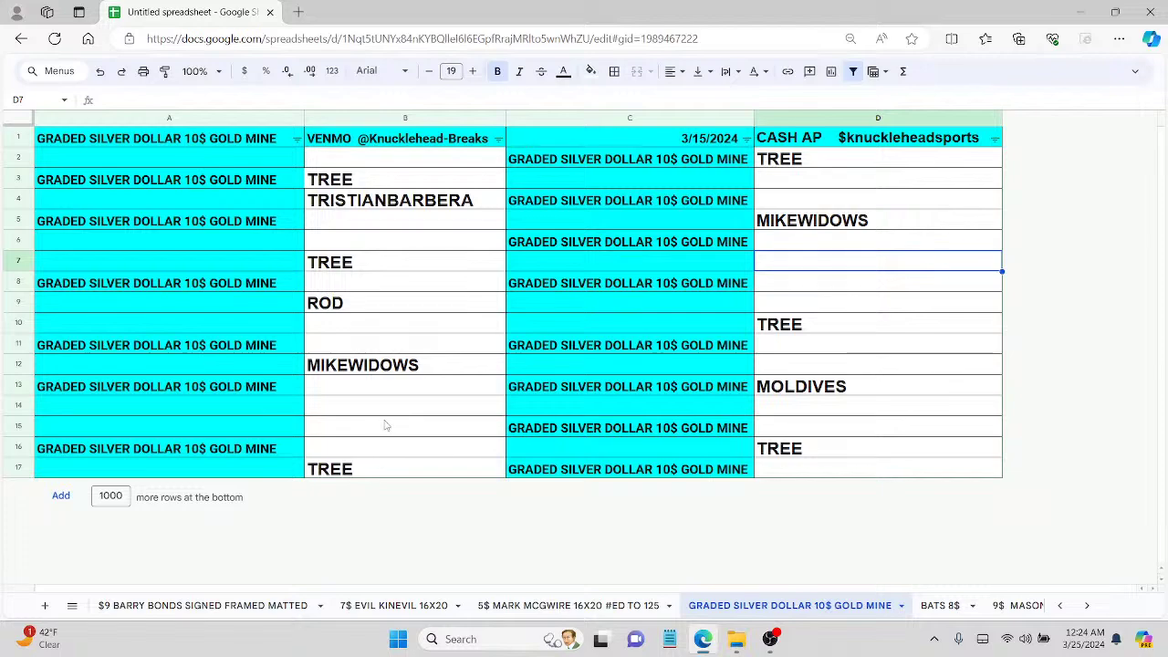
pyautogui.click(840, 301)
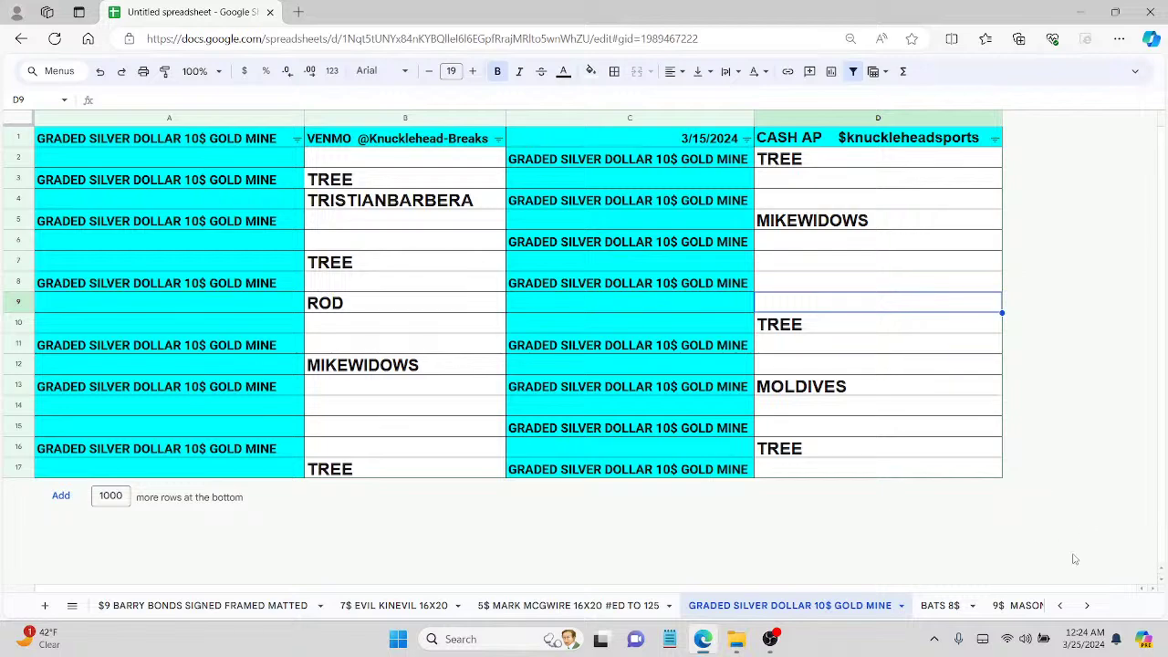
# Copy the column B buyer names on the 24$ P1G1 HAT TRICK sheet
pyautogui.click(1062, 606)
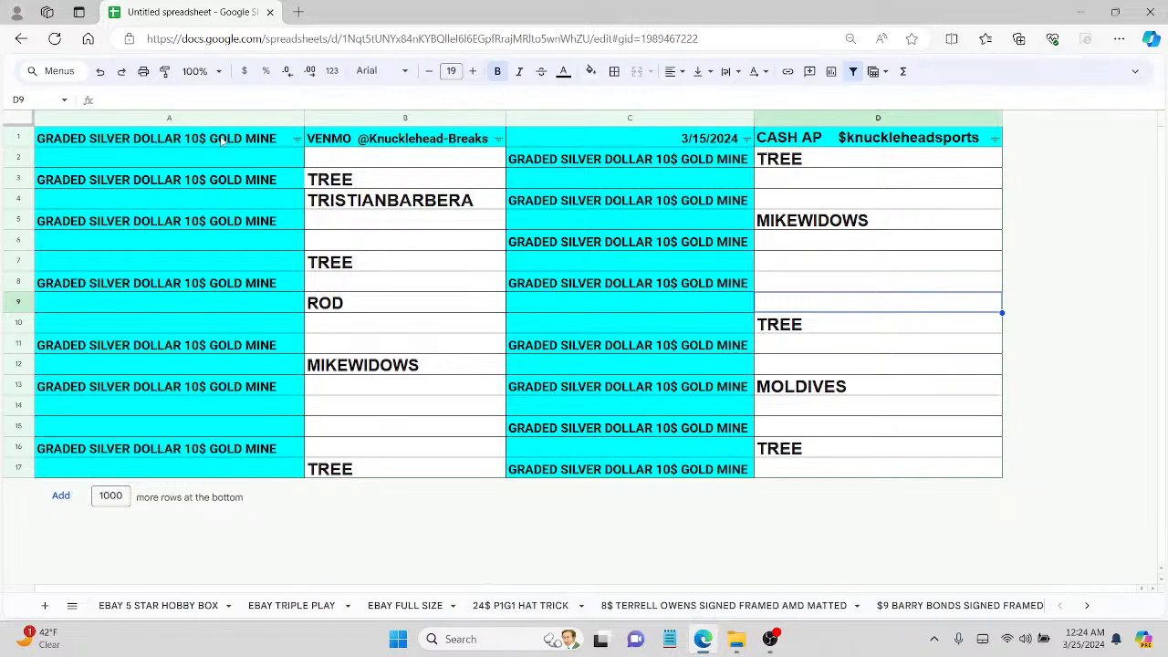
pyautogui.click(510, 605)
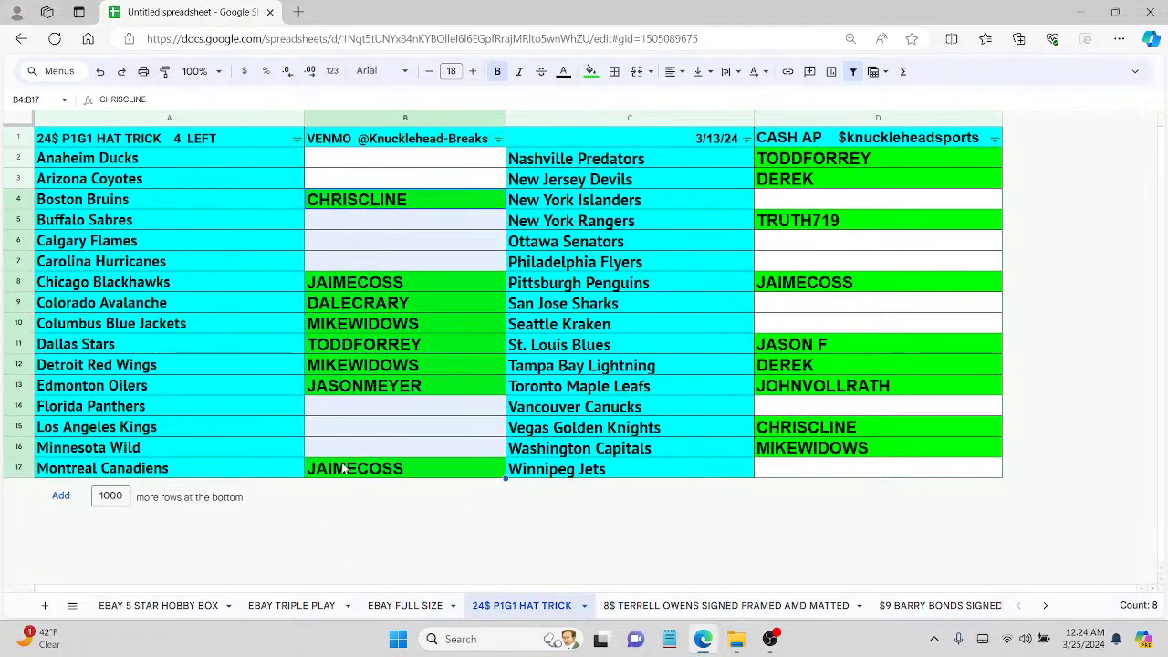
pyautogui.hotkey('ctrl', 'c')
# Paste the column D buyer names (D2:D17) into the RANDOM.ORG List Randomizer
pyautogui.hotkey('alt', 'Tab')
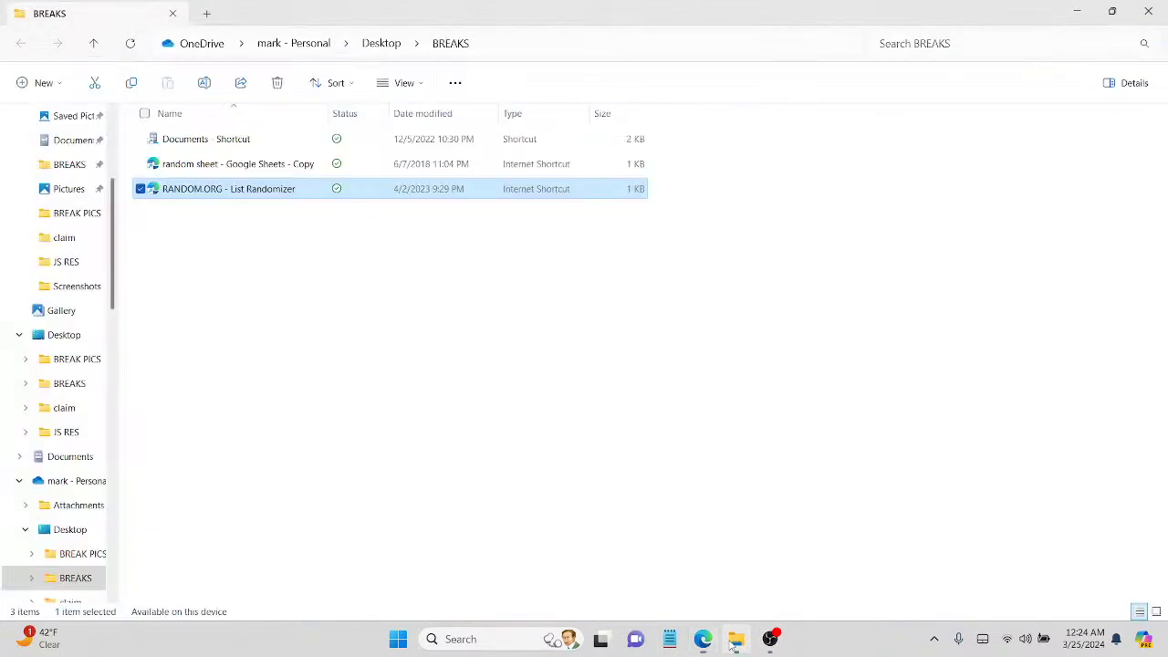
pyautogui.doubleClick(265, 189)
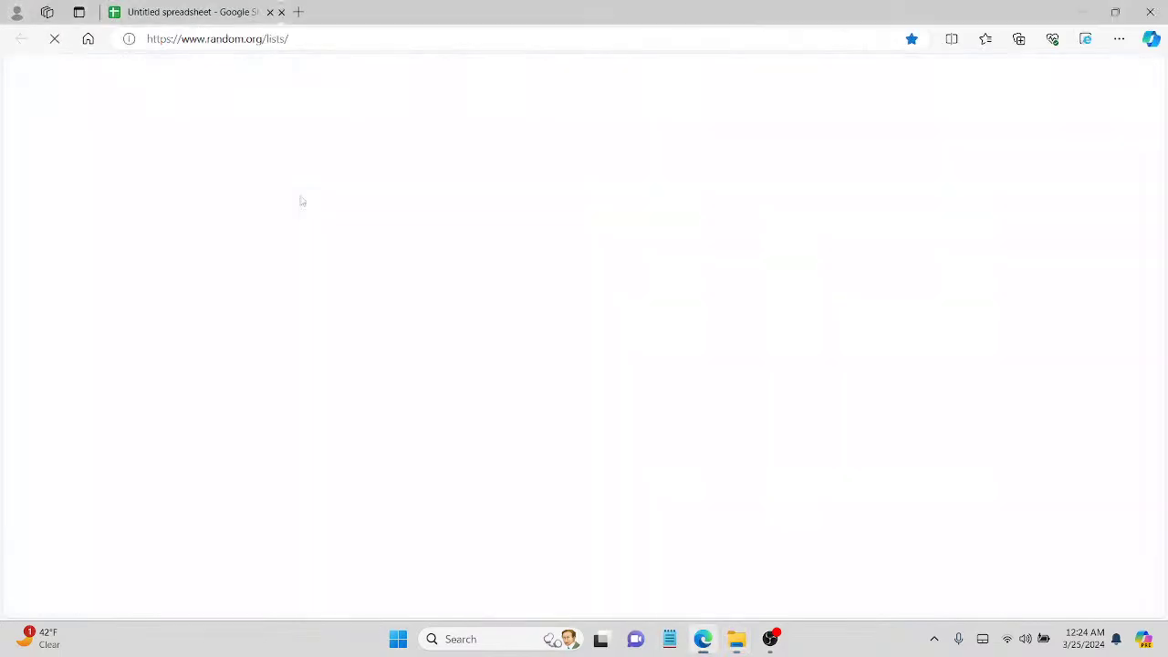
pyautogui.click(326, 387)
pyautogui.hotkey('ctrl', 'v')
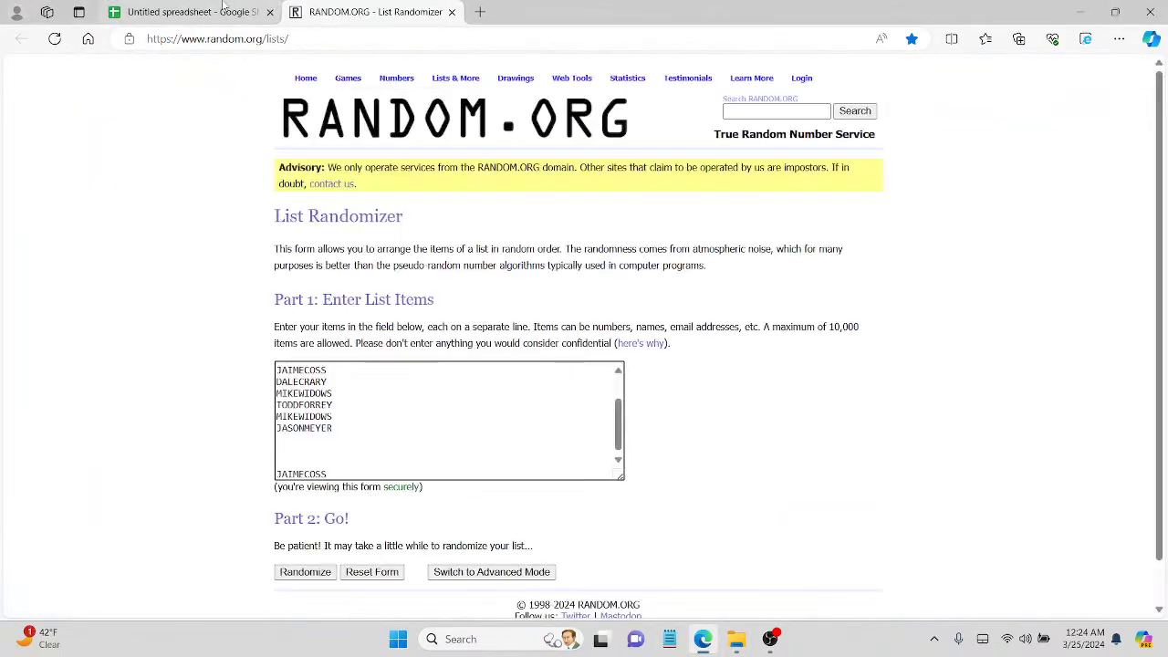
pyautogui.hotkey('ctrl', 'shift', 'Tab')
pyautogui.moveTo(877, 159); pyautogui.dragTo(872, 470)
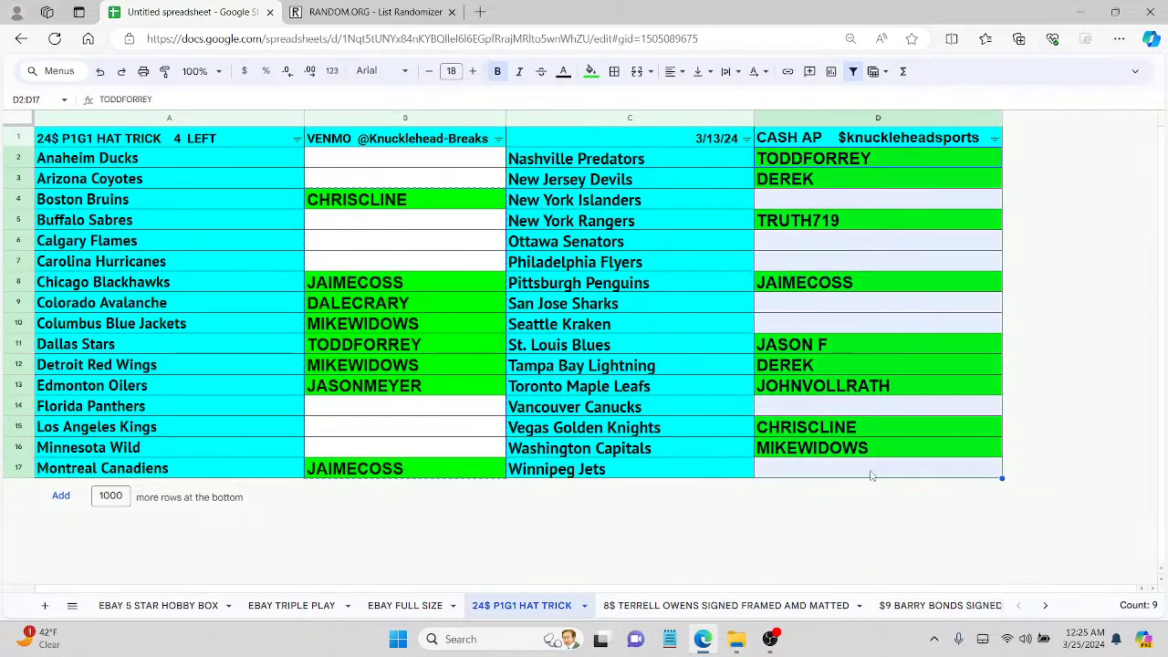
pyautogui.hotkey('ctrl', 'c')
pyautogui.click(383, 11)
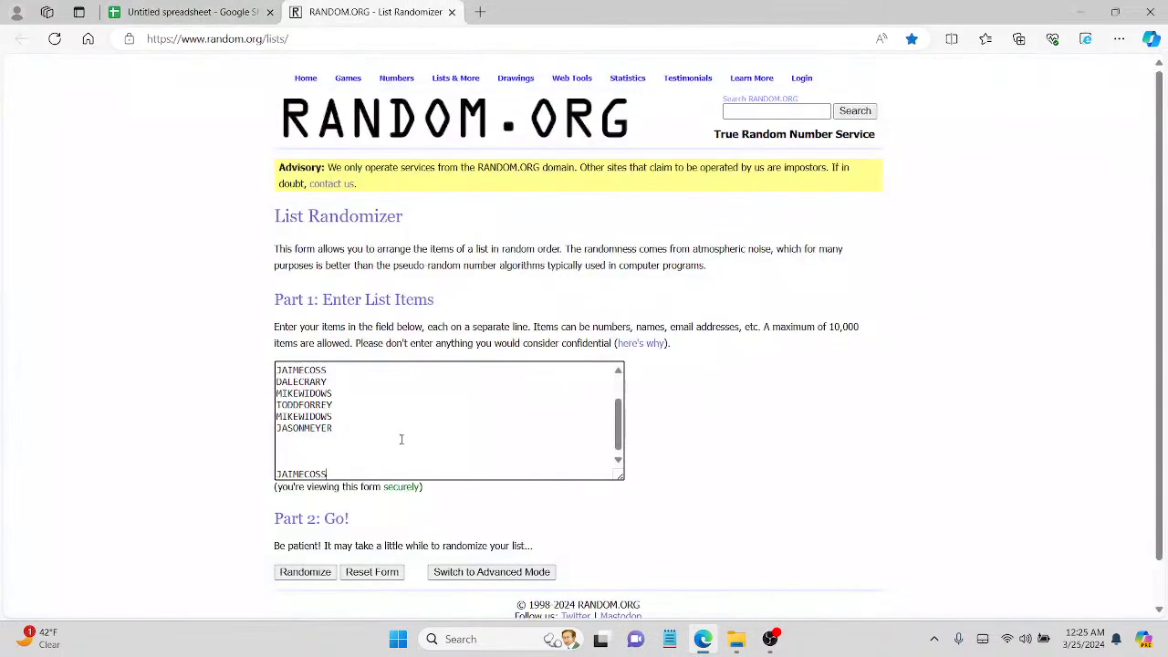
pyautogui.hotkey('ctrl', 'v')
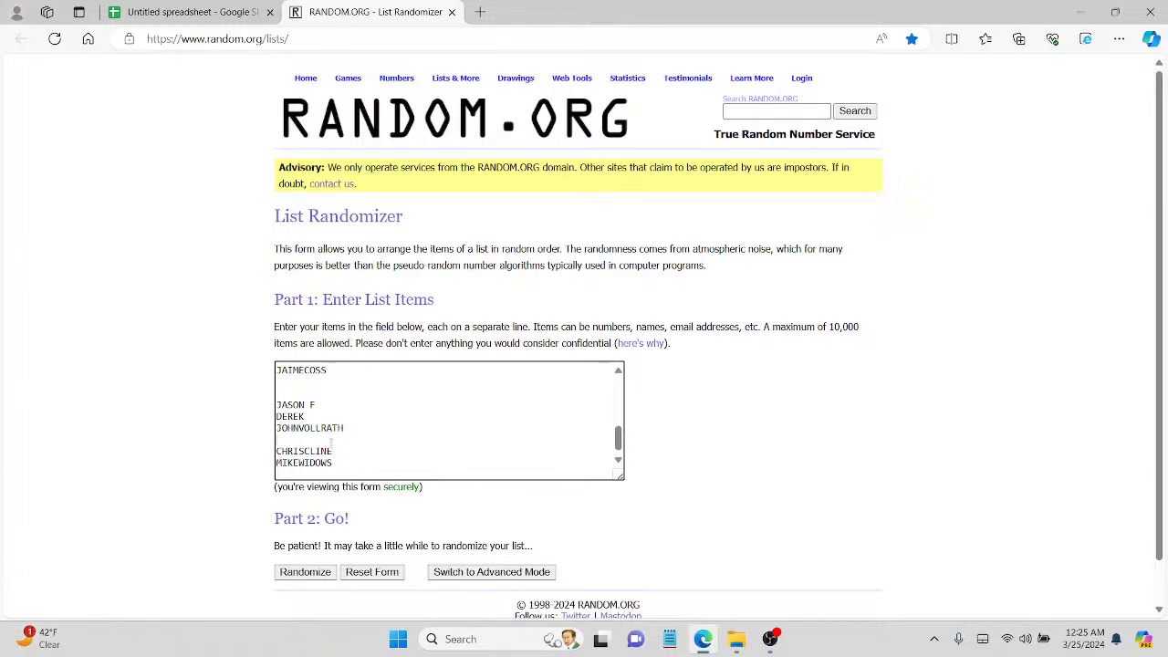
# Delete the blank lines between the pasted names, retyping one truncated entry
pyautogui.scroll(1, 336, 442)
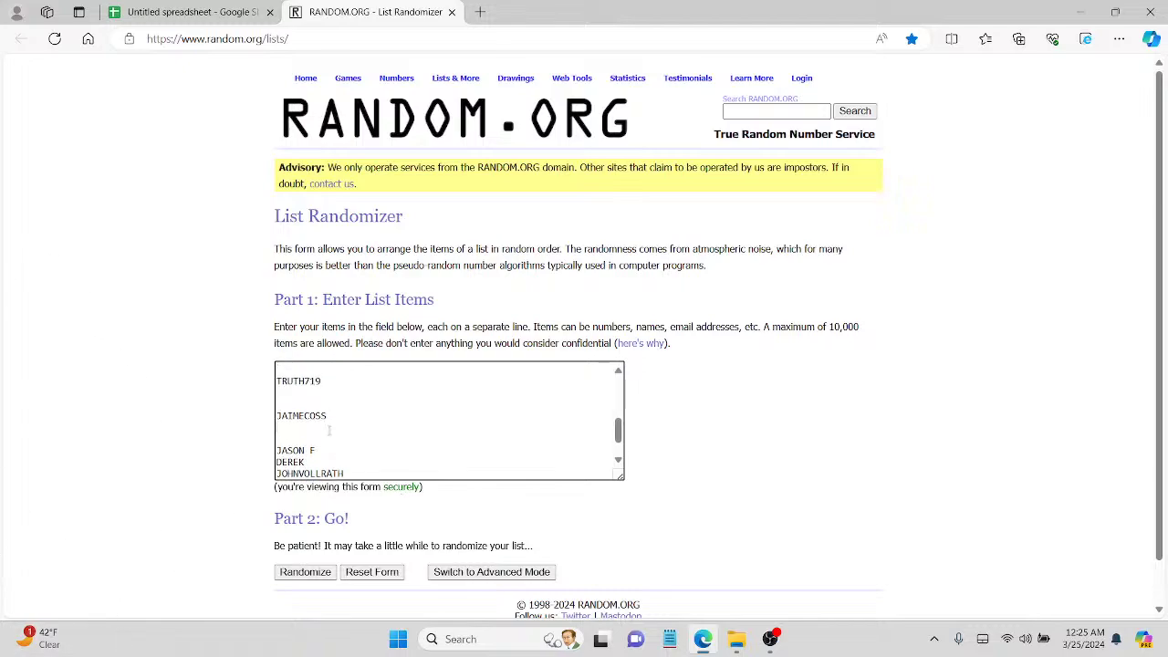
pyautogui.click(329, 431)
pyautogui.press('Delete')
pyautogui.press('Delete')
pyautogui.click(318, 397)
pyautogui.press('Delete')
pyautogui.press('Delete')
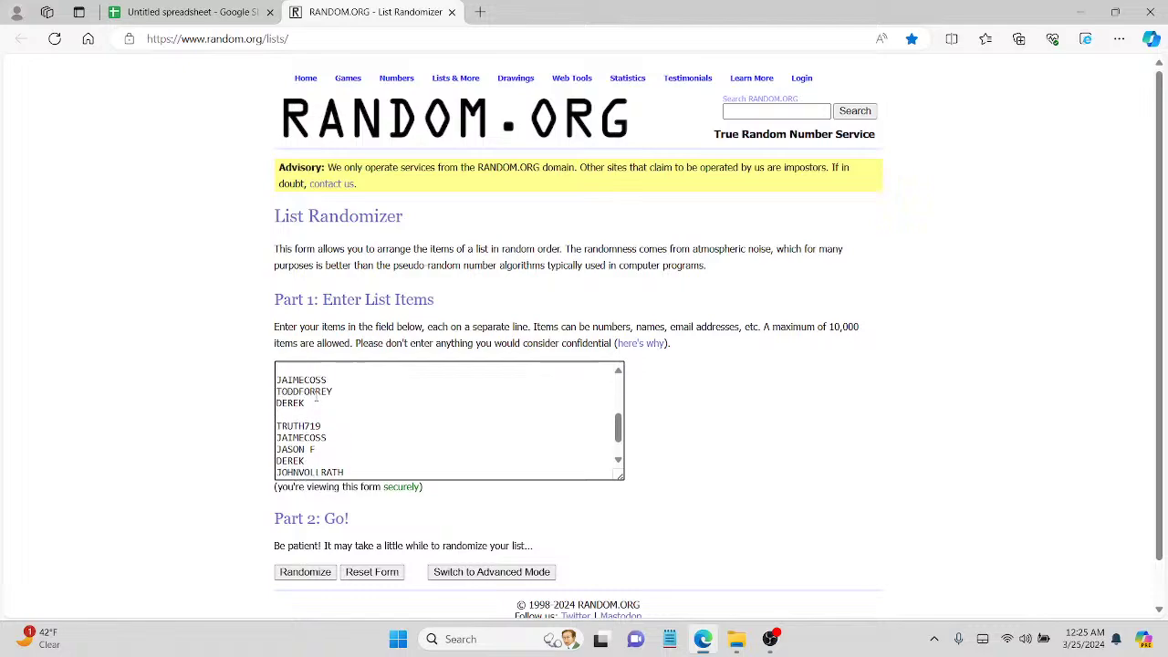
pyautogui.click(305, 416)
pyautogui.press('BackSpace')
pyautogui.press('BackSpace')
pyautogui.press('BackSpace')
pyautogui.press('BackSpace')
pyautogui.press('BackSpace')
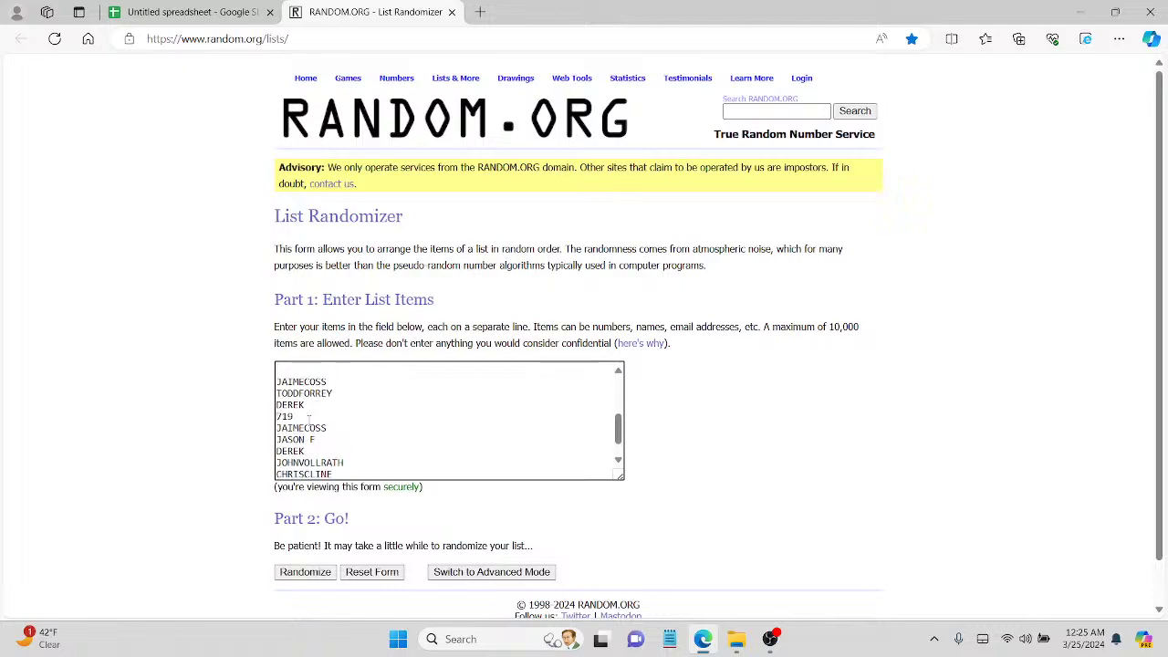
pyautogui.write('TRUTH')
# Remove the last gaps near the list top and shuffle the 17 names with Randomize
pyautogui.scroll(1, 366, 396)
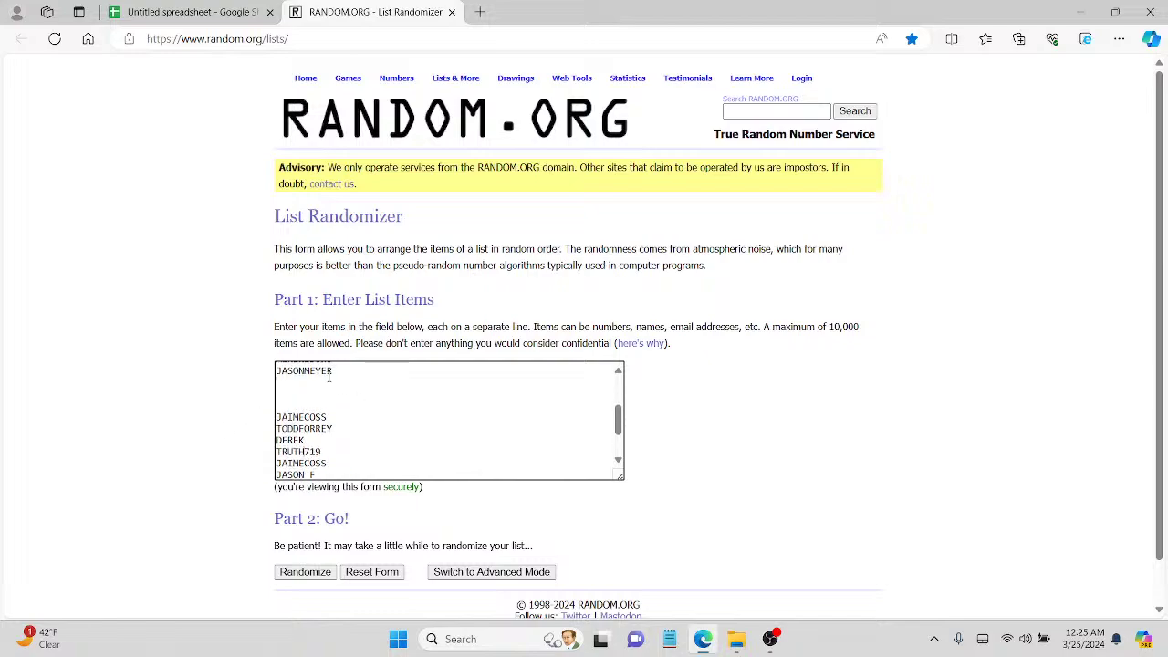
pyautogui.click(329, 381)
pyautogui.press('Delete')
pyautogui.press('Delete')
pyautogui.press('Delete')
pyautogui.press('Delete')
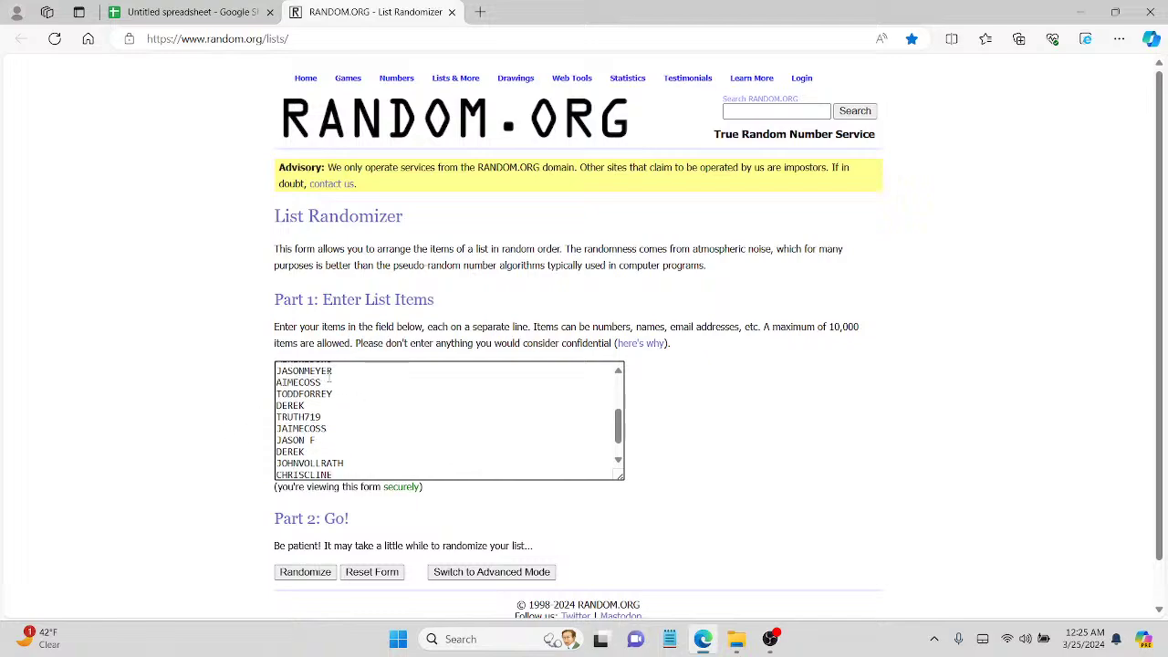
pyautogui.write('J')
pyautogui.scroll(1, 315, 389)
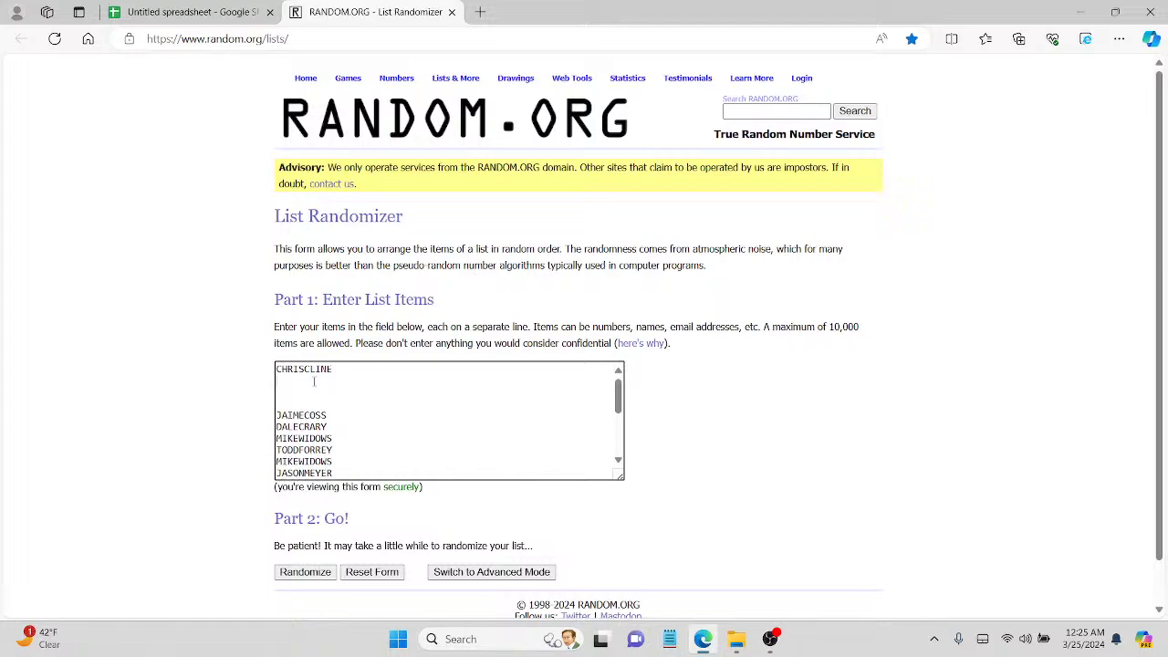
pyautogui.click(314, 381)
pyautogui.press('Delete')
pyautogui.press('Delete')
pyautogui.press('Delete')
pyautogui.scroll(-2, 304, 381)
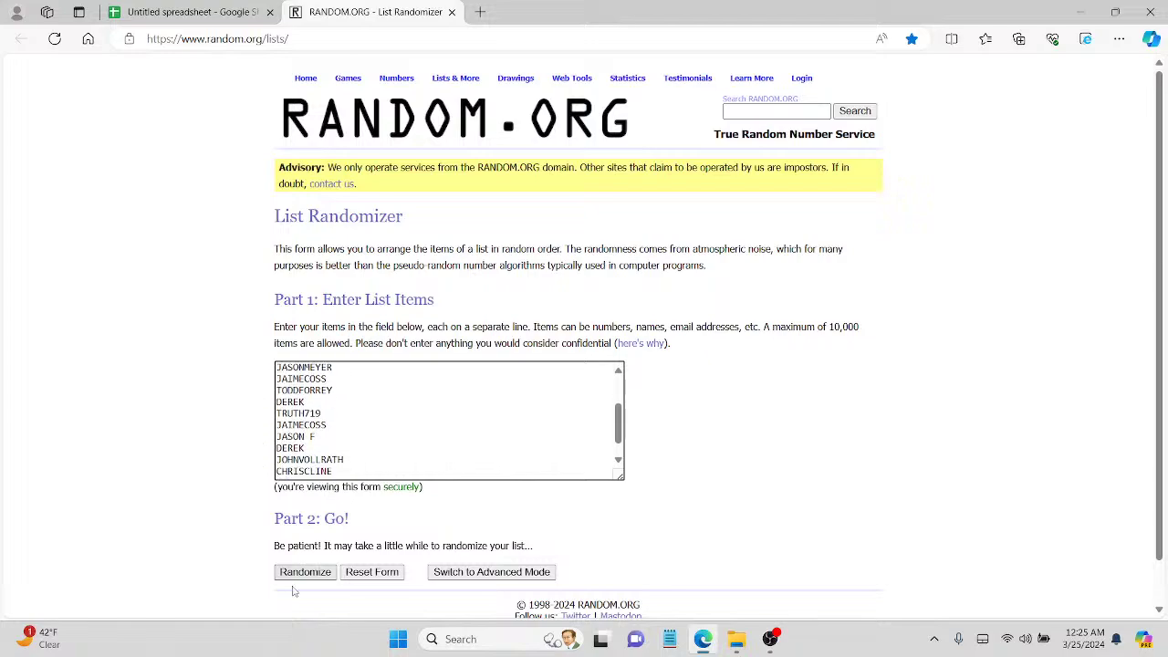
pyautogui.click(294, 572)
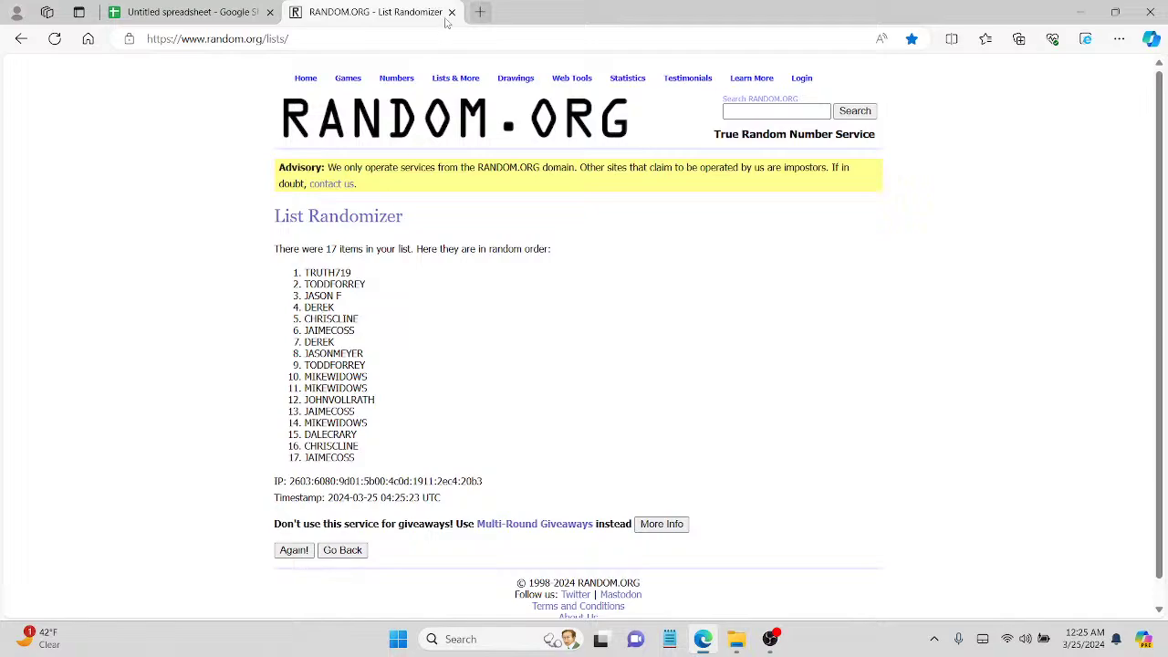
pyautogui.click(187, 12)
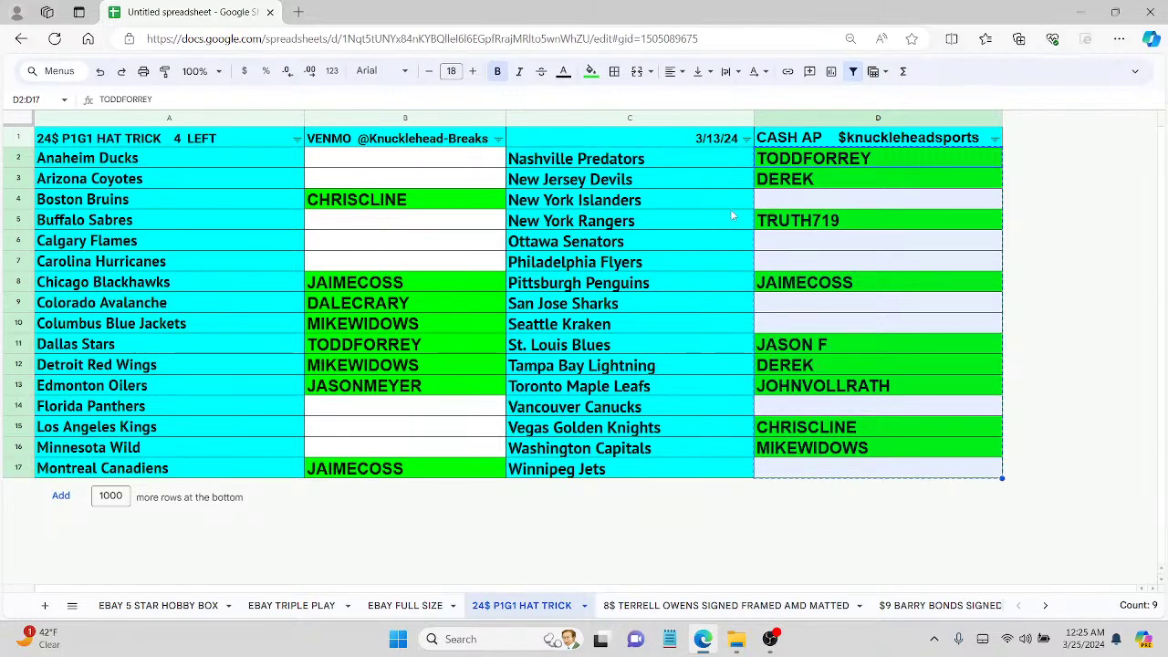
# Delete the buyer name from cell D16 and change its fill from green to white
pyautogui.click(651, 229)
pyautogui.doubleClick(650, 229)
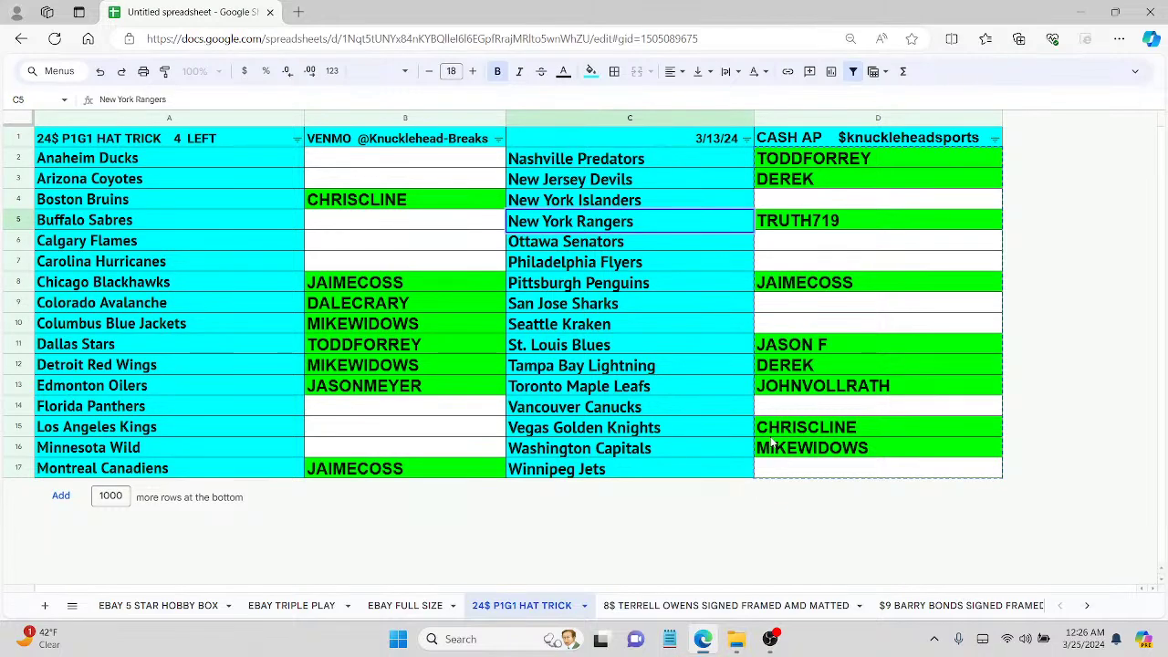
pyautogui.click(774, 451)
pyautogui.doubleClick(770, 447)
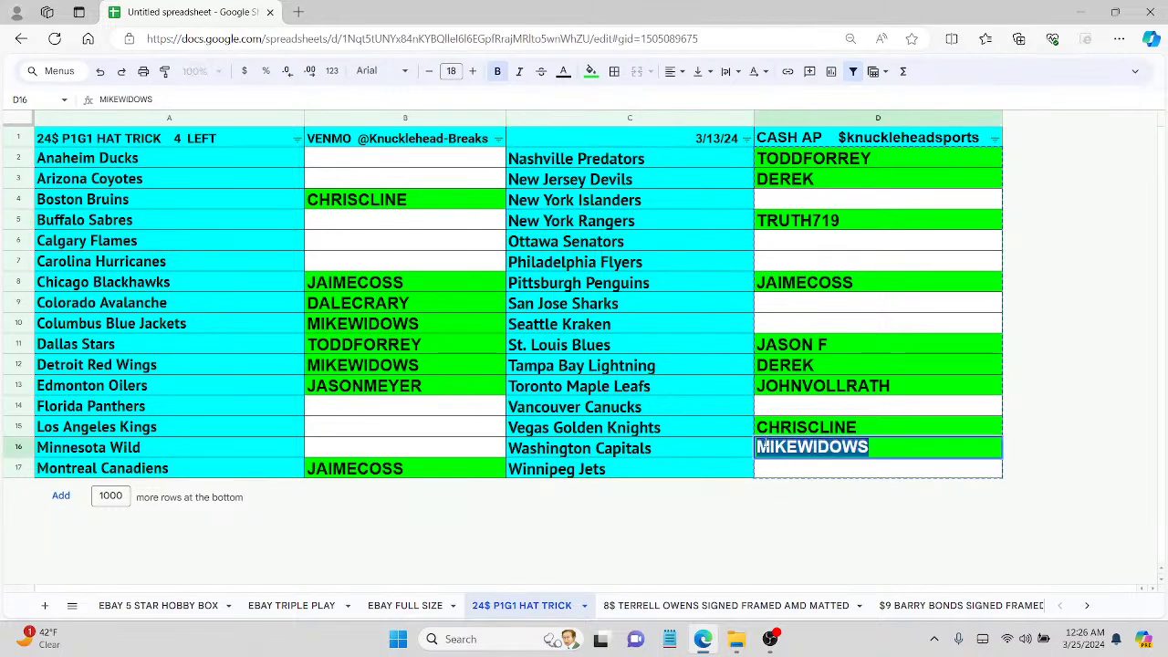
pyautogui.press('BackSpace')
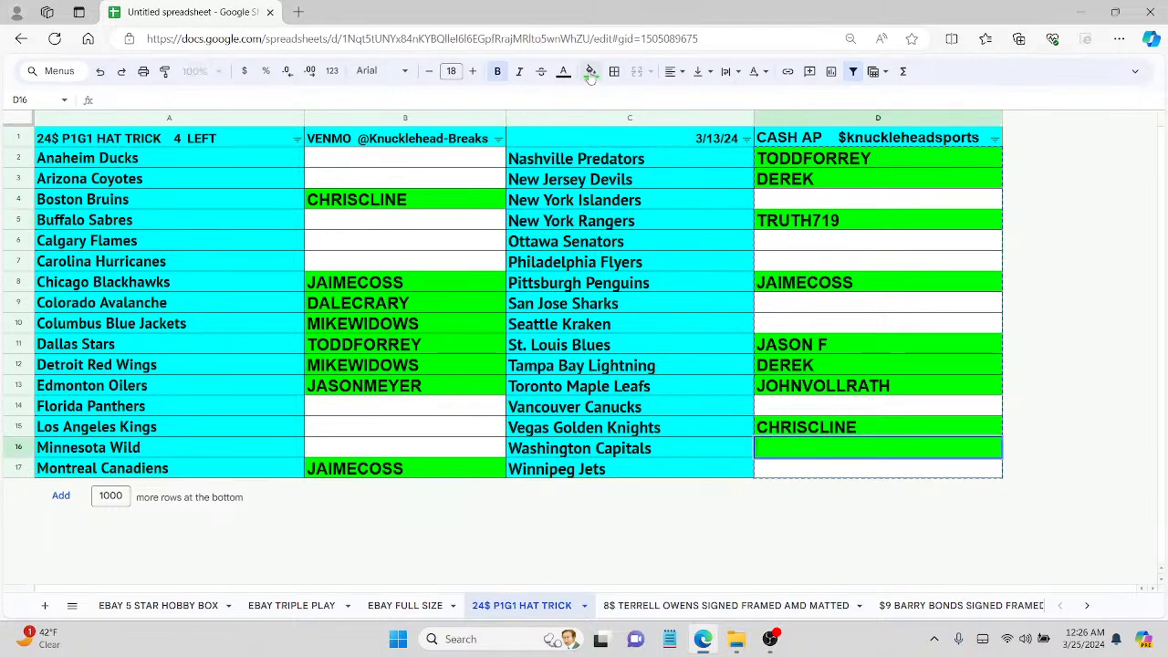
pyautogui.click(591, 72)
pyautogui.click(728, 117)
pyautogui.click(729, 117)
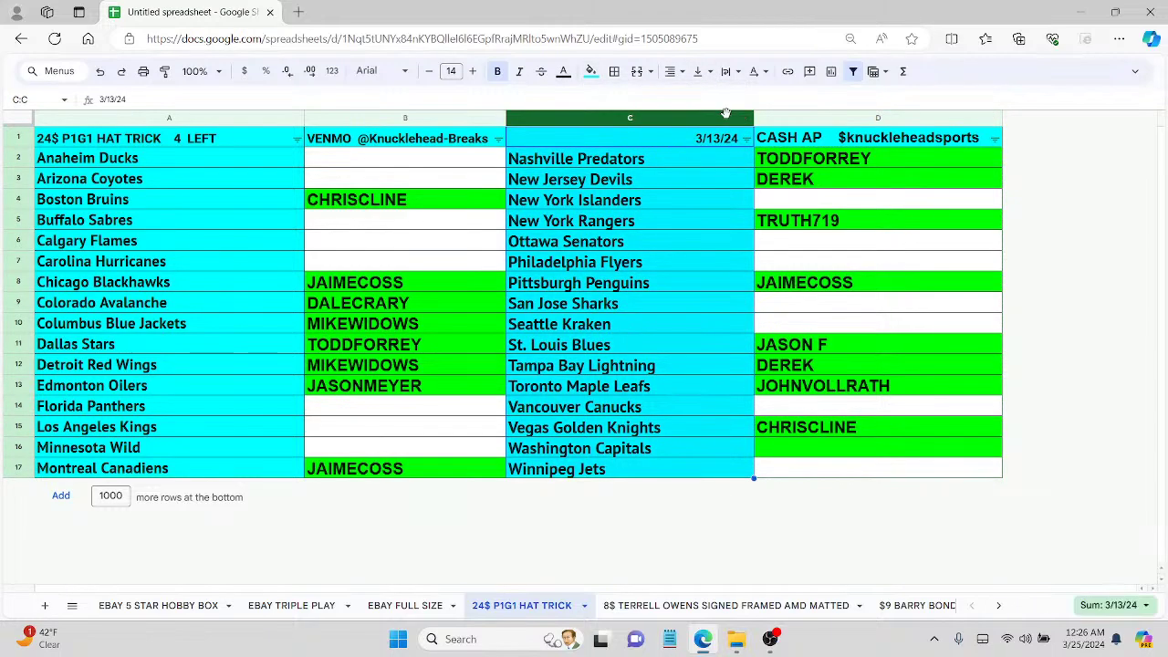
pyautogui.click(807, 453)
pyautogui.click(591, 72)
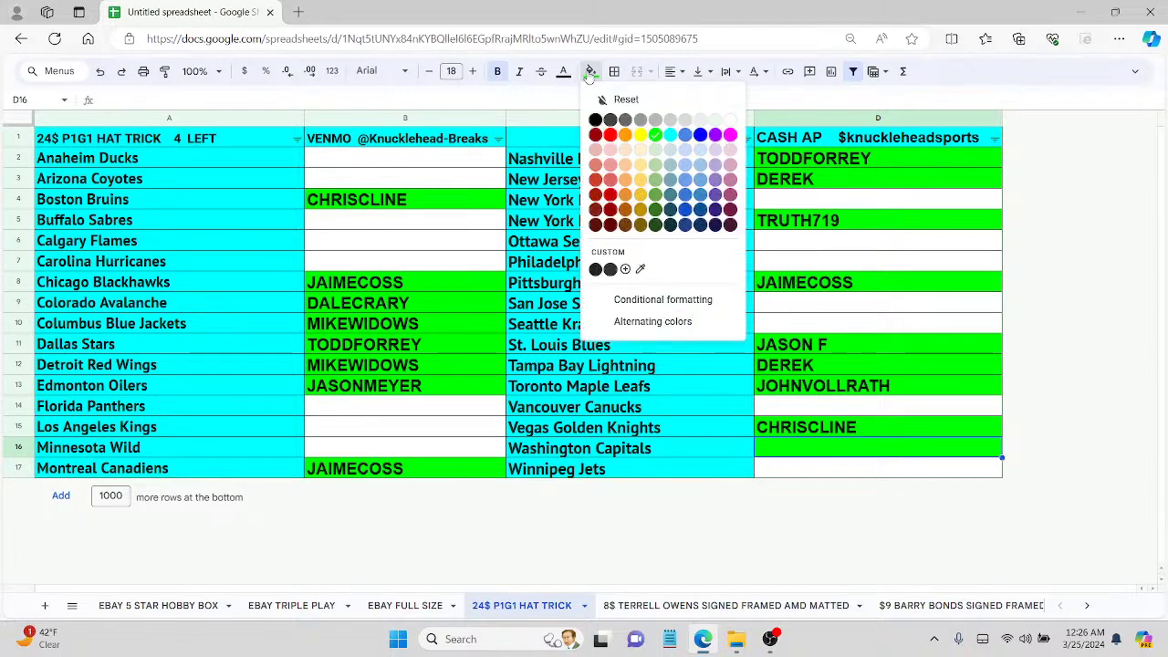
pyautogui.click(731, 120)
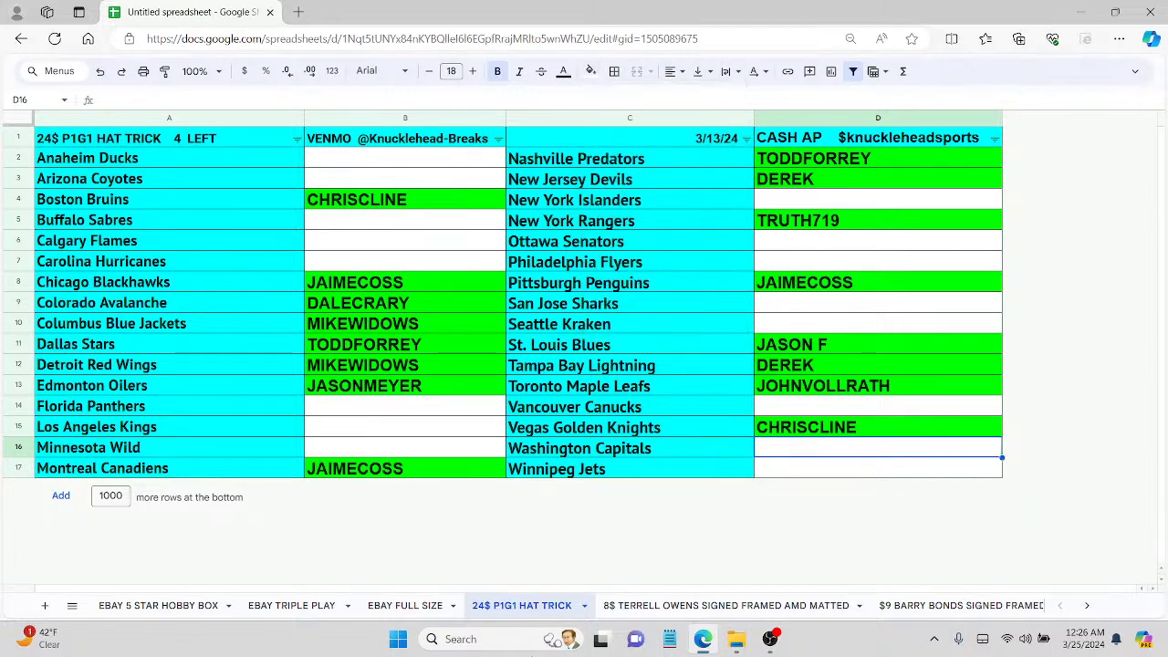
pyautogui.click(735, 639)
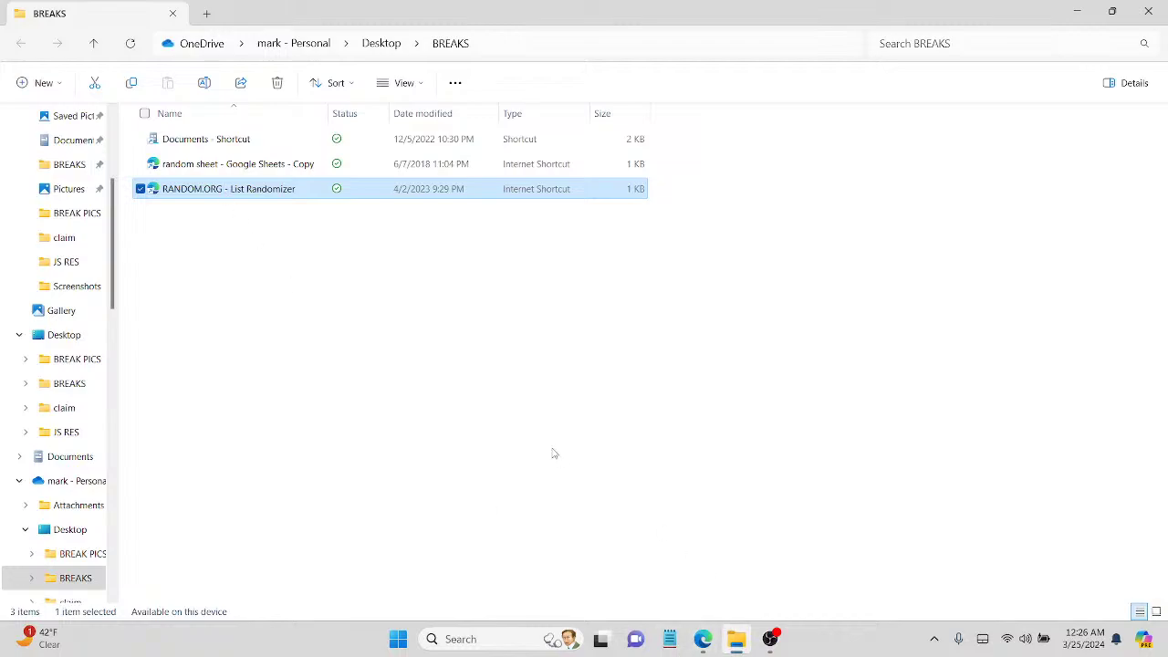
pyautogui.click(698, 642)
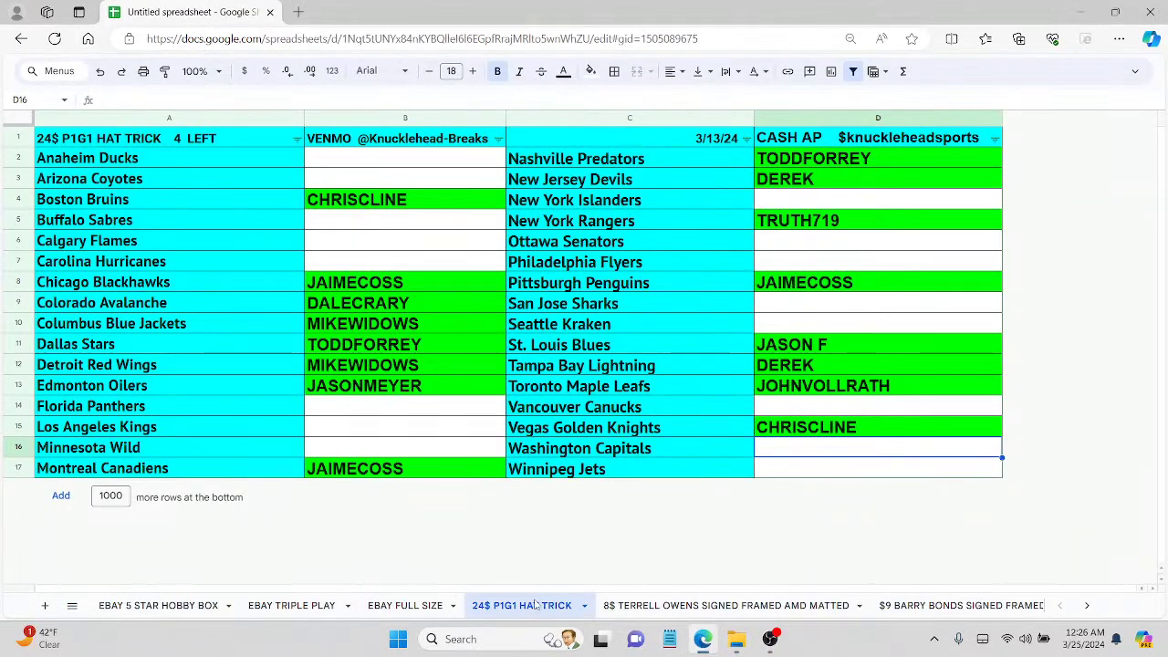
# Duplicate the 24$ P1G1 HAT TRICK sheet and rename the copy without 'Copy of'
pyautogui.rightClick(529, 605)
pyautogui.click(495, 390)
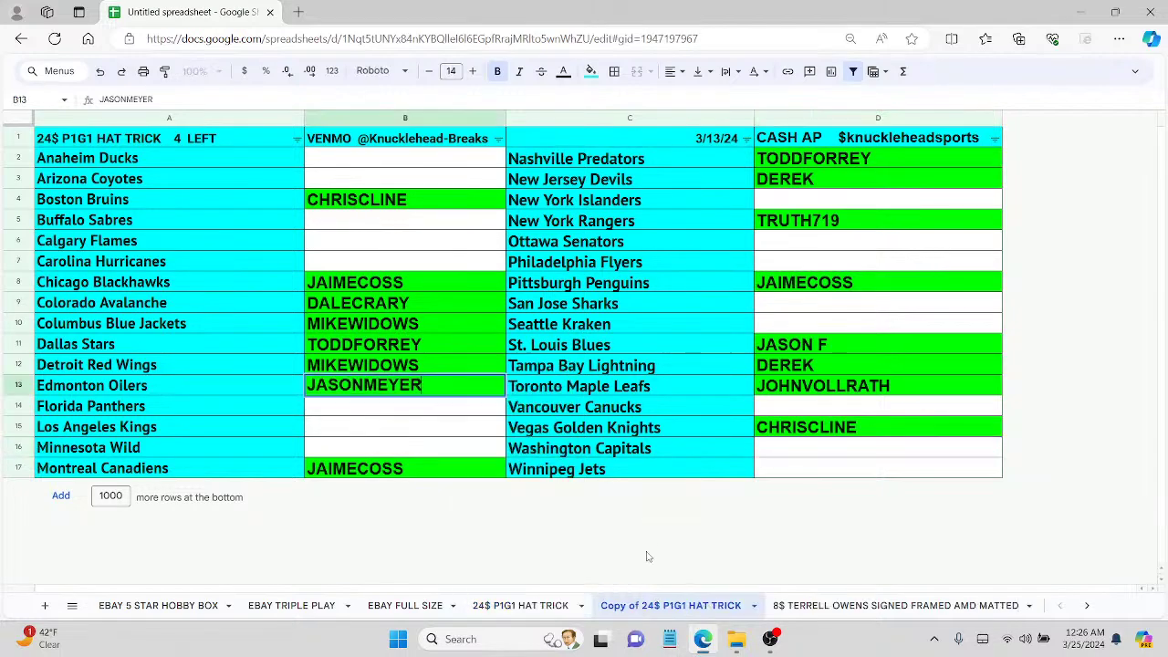
pyautogui.doubleClick(643, 606)
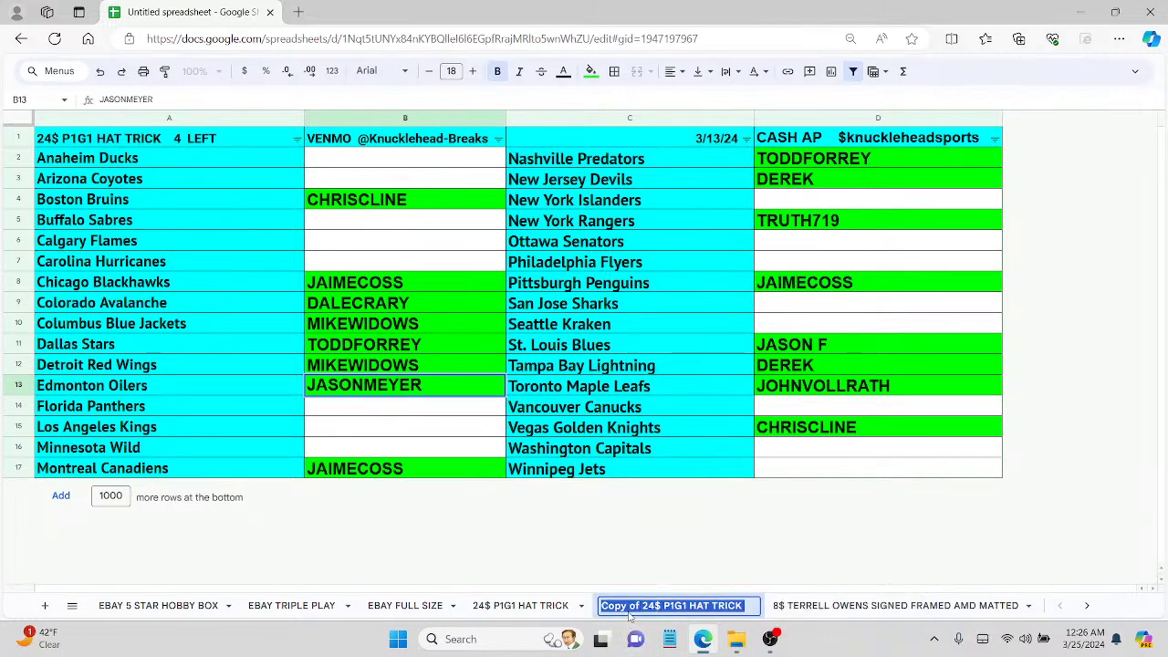
pyautogui.click(641, 610)
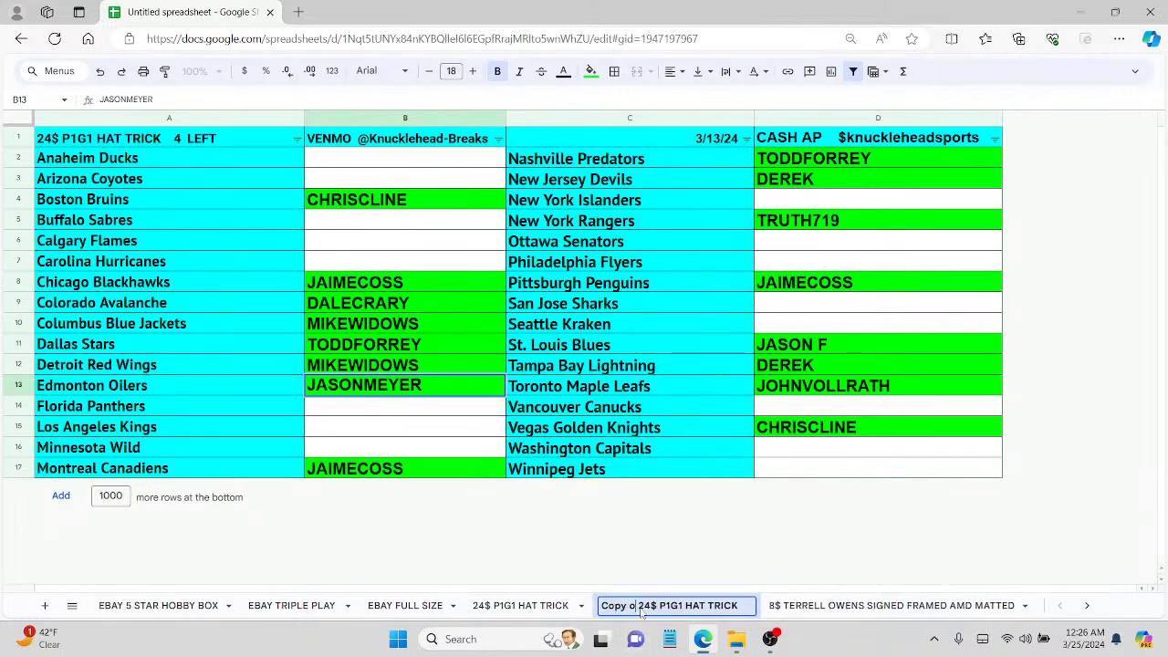
pyautogui.press('BackSpace')
pyautogui.press('BackSpace')
pyautogui.press('BackSpace')
pyautogui.press('BackSpace')
pyautogui.press('BackSpace')
pyautogui.press('BackSpace')
pyautogui.press('BackSpace')
pyautogui.press('BackSpace')
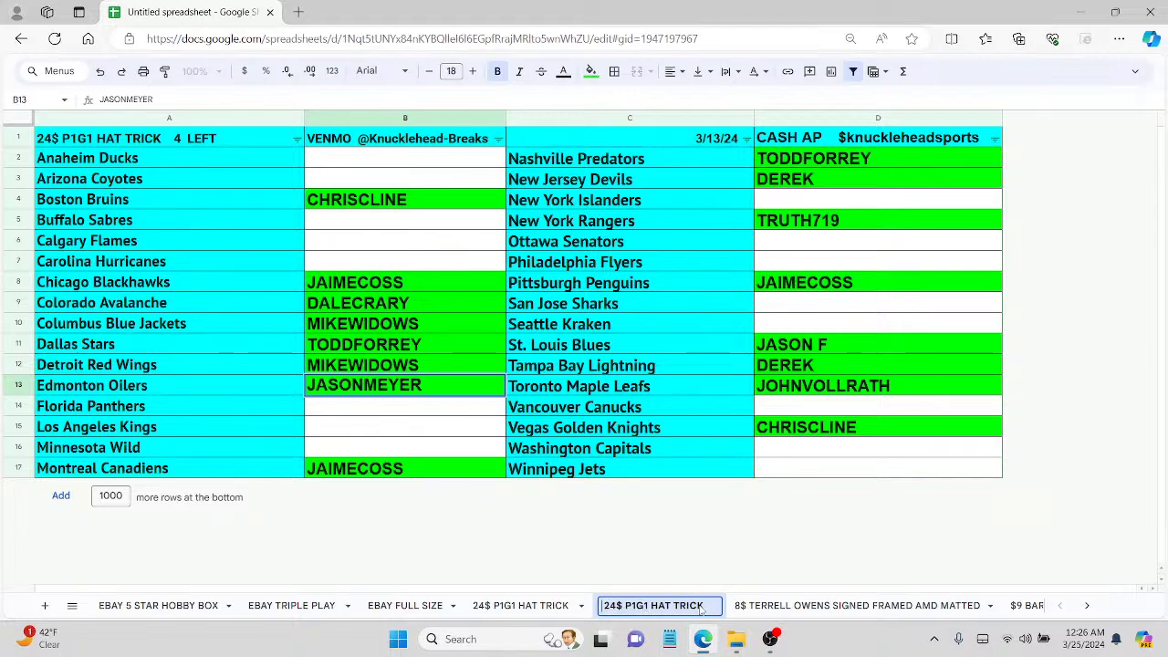
pyautogui.click(713, 606)
pyautogui.write('P')
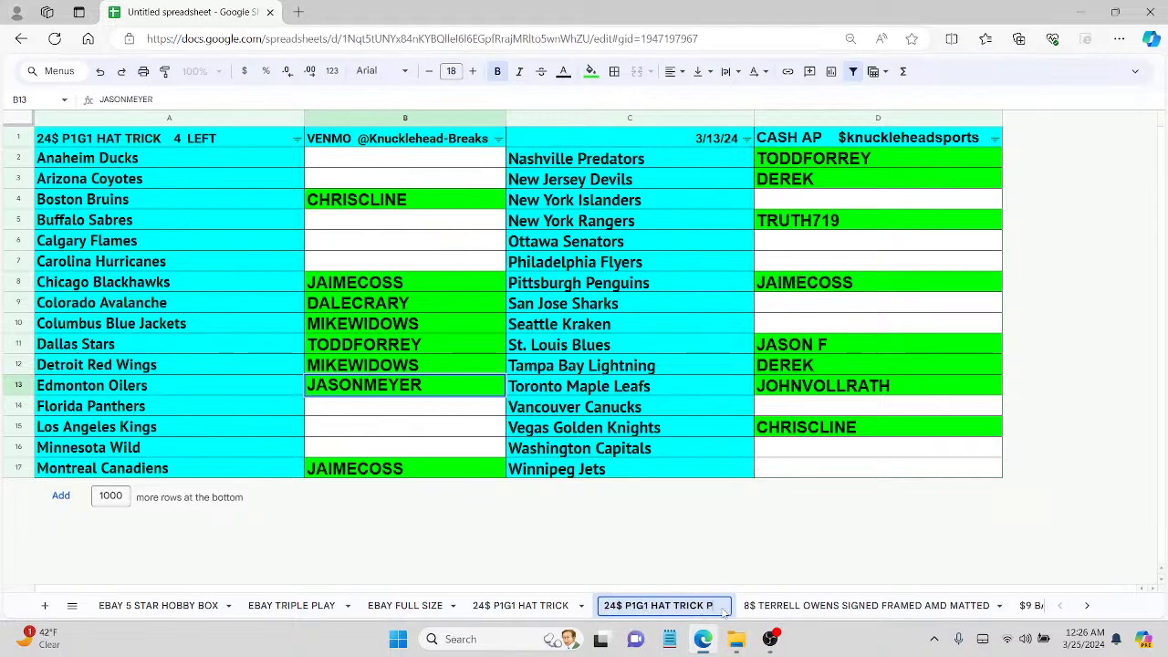
pyautogui.press('BackSpace')
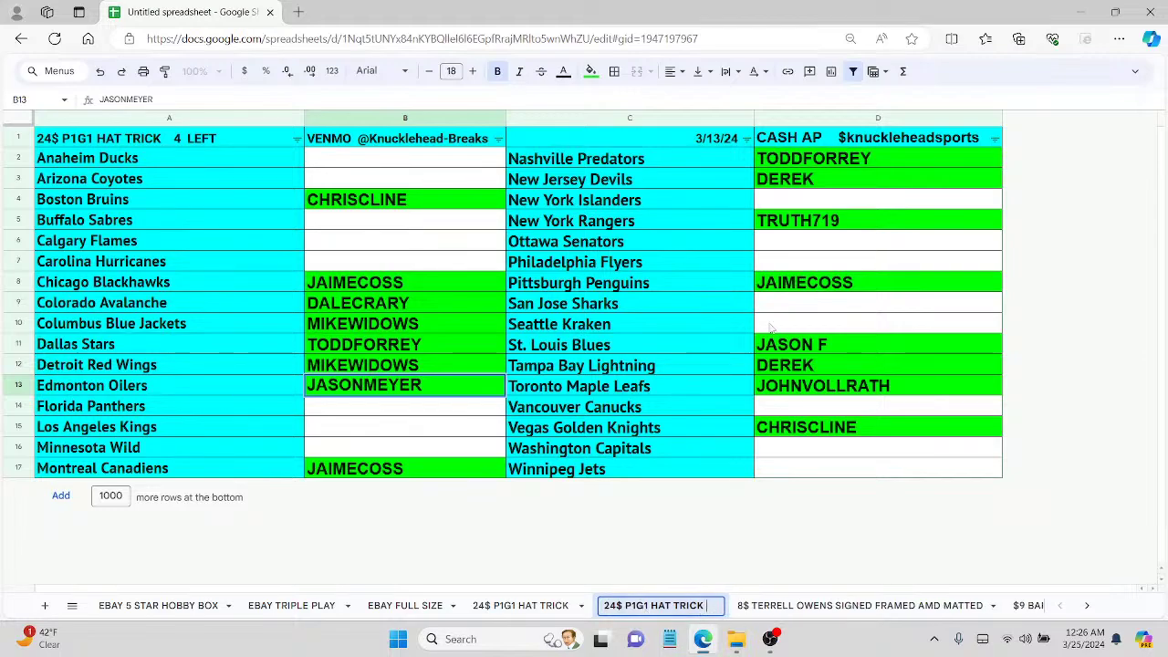
# Clear the buyer names and reset the green fills in B4:B17 and D2:D17
pyautogui.moveTo(386, 206); pyautogui.dragTo(392, 468)
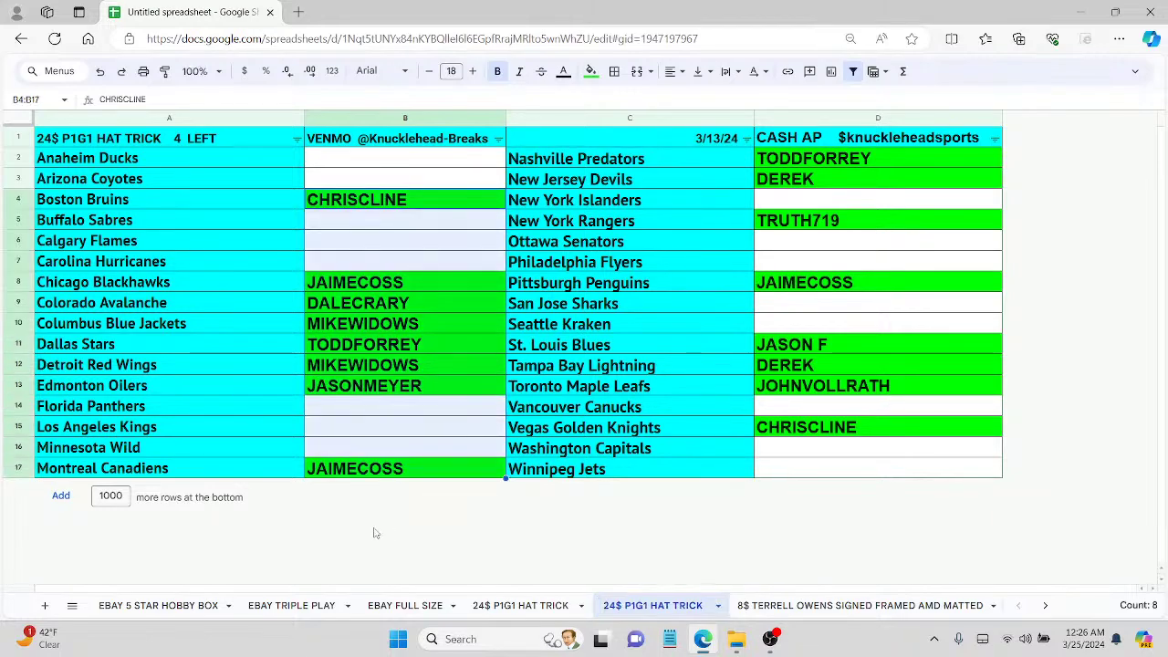
pyautogui.press('Delete')
pyautogui.click(590, 71)
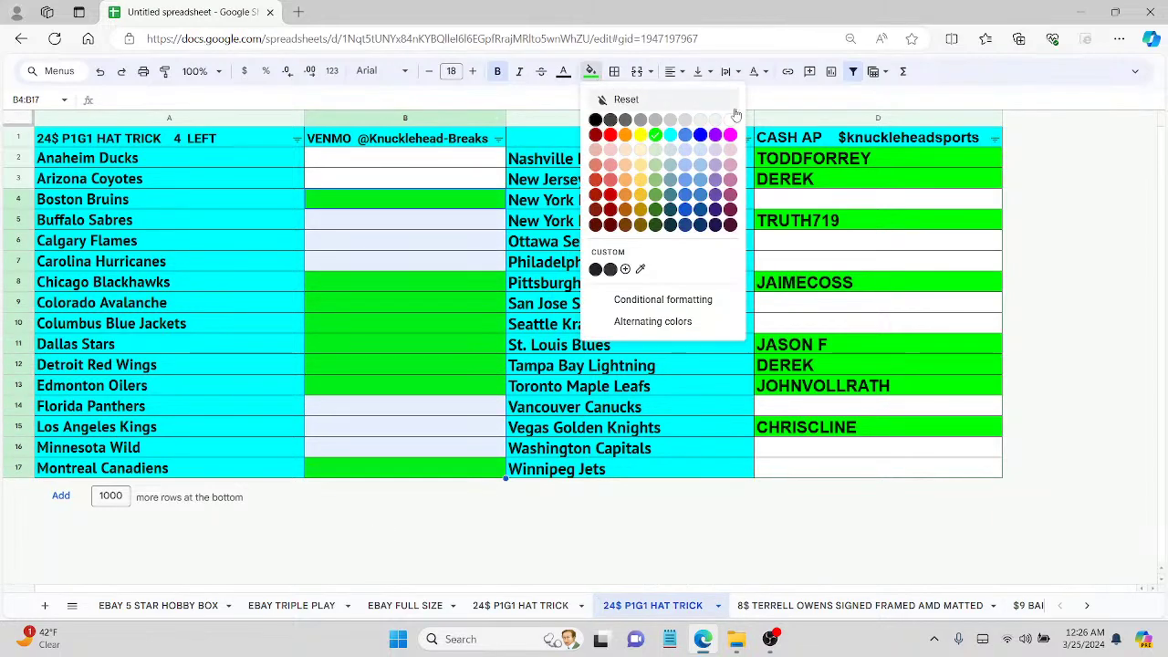
pyautogui.click(626, 97)
pyautogui.click(629, 118)
pyautogui.moveTo(785, 158); pyautogui.dragTo(821, 468)
pyautogui.press('Delete')
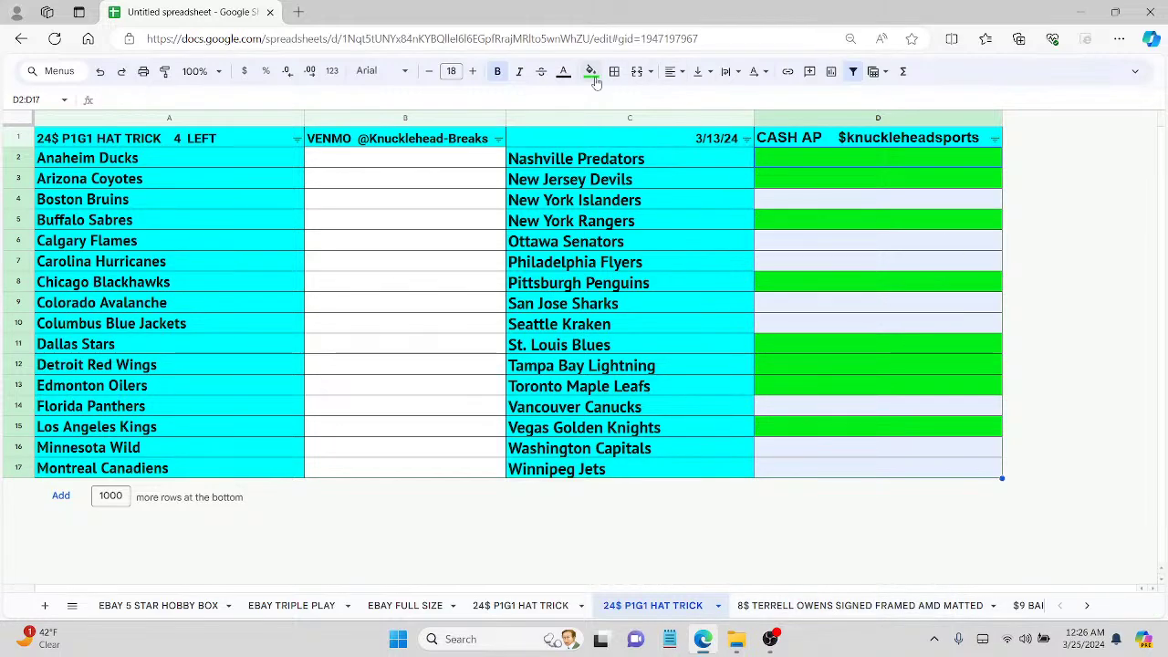
pyautogui.click(591, 71)
pyautogui.click(626, 98)
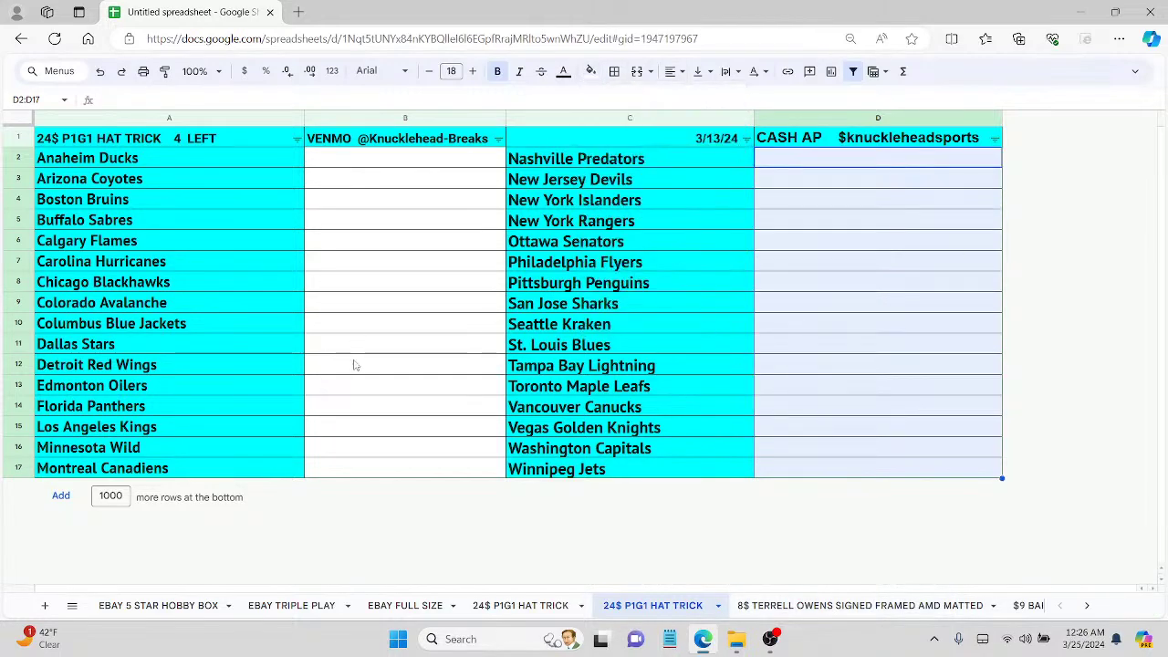
pyautogui.click(404, 365)
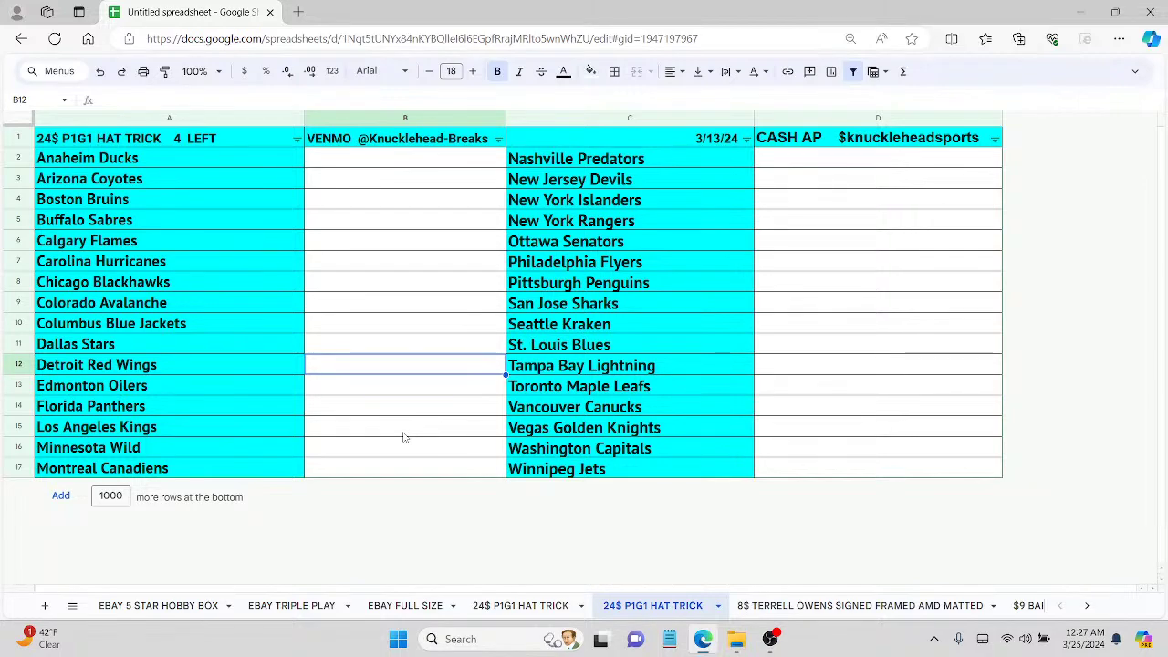
# On the GRADED SILVER DOLLAR 10$ GOLD MINE sheet, enter a buyer's name in D7 and copy it
pyautogui.click(1087, 606)
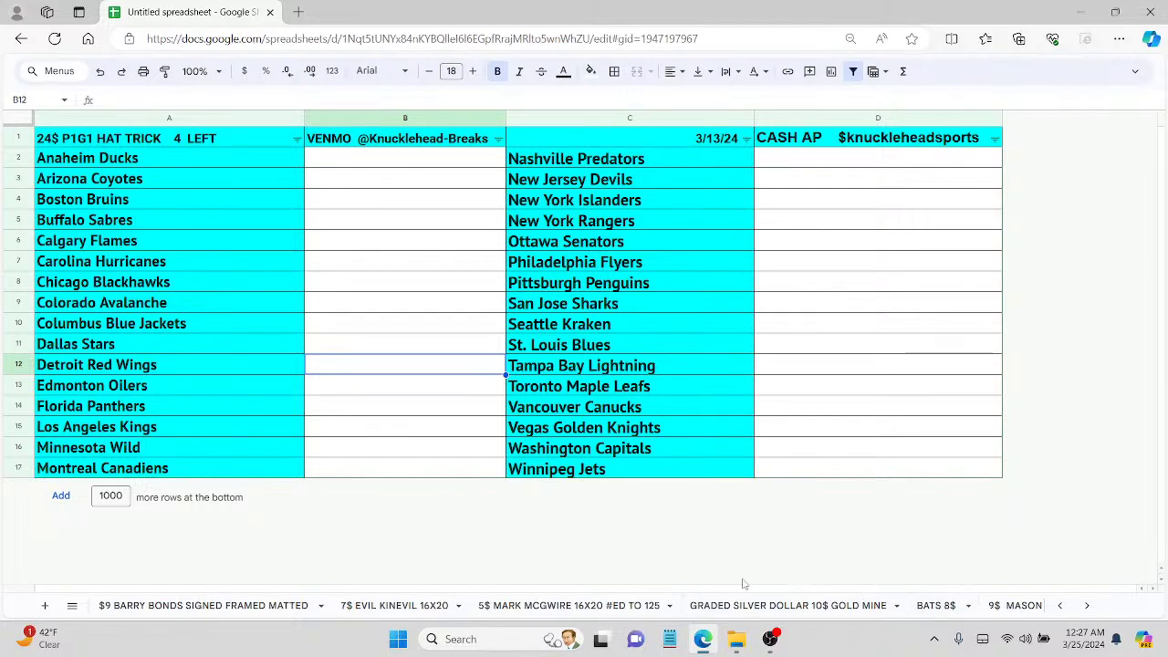
pyautogui.click(1010, 607)
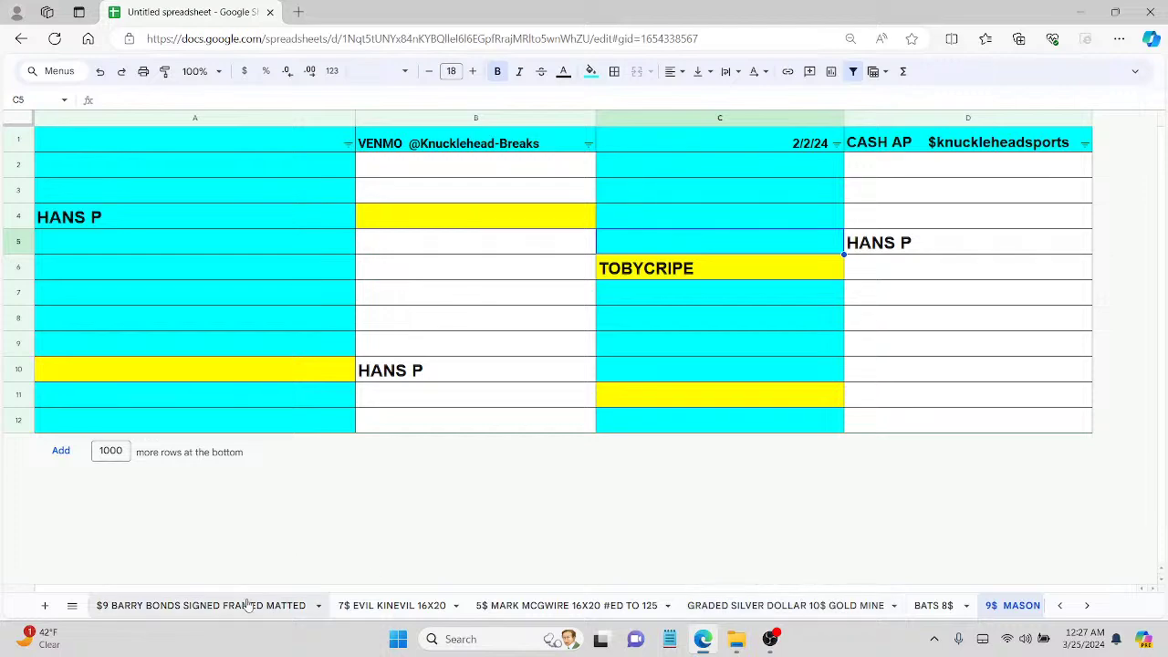
pyautogui.click(869, 605)
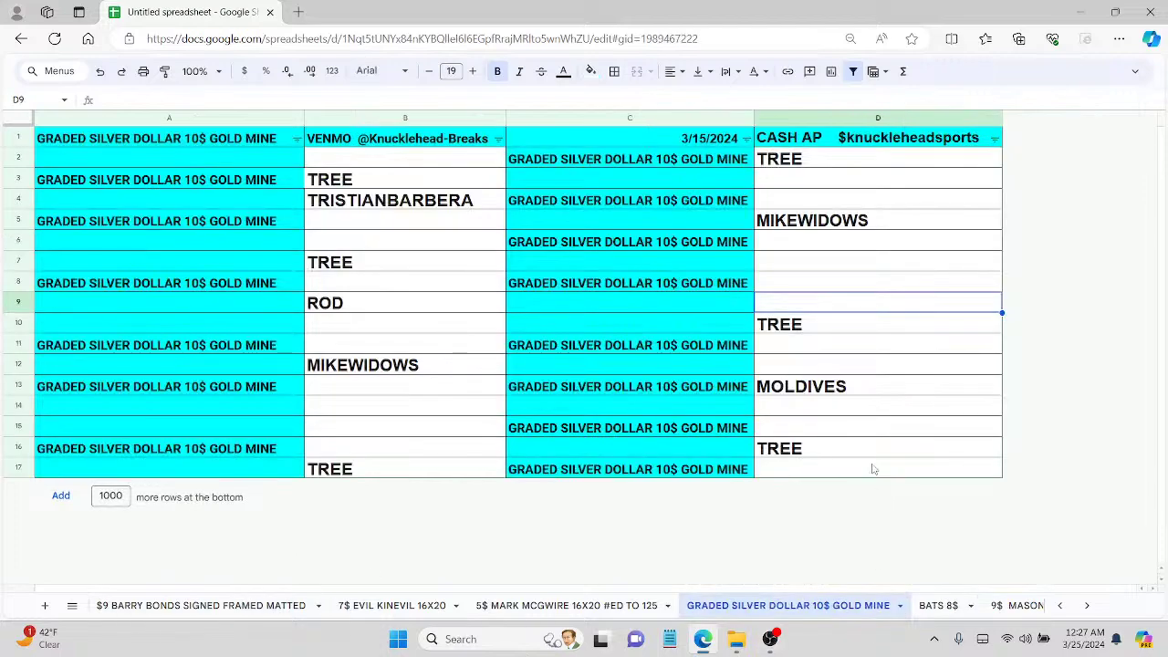
pyautogui.click(809, 263)
pyautogui.write('JEFF K')
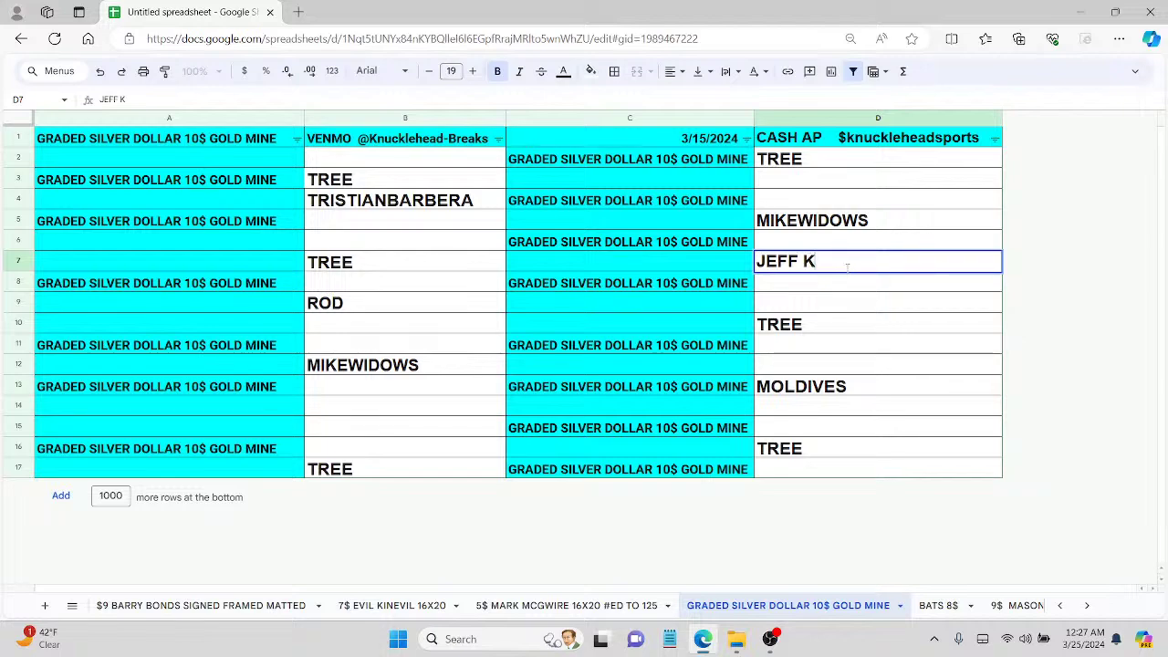
pyautogui.tripleClick(789, 260)
pyautogui.hotkey('ctrl', 'c')
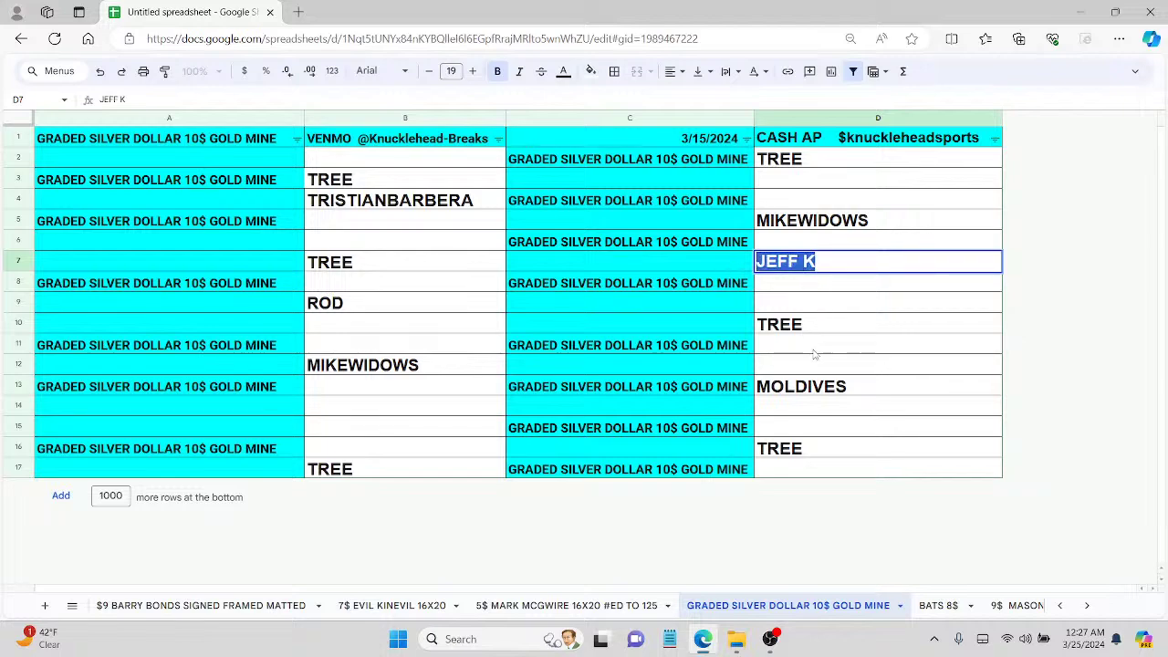
# Paste that buyer's name into slots D11, D17, B2, B8 and B14
pyautogui.click(814, 347)
pyautogui.hotkey('ctrl', 'v')
pyautogui.click(815, 463)
pyautogui.hotkey('ctrl', 'v')
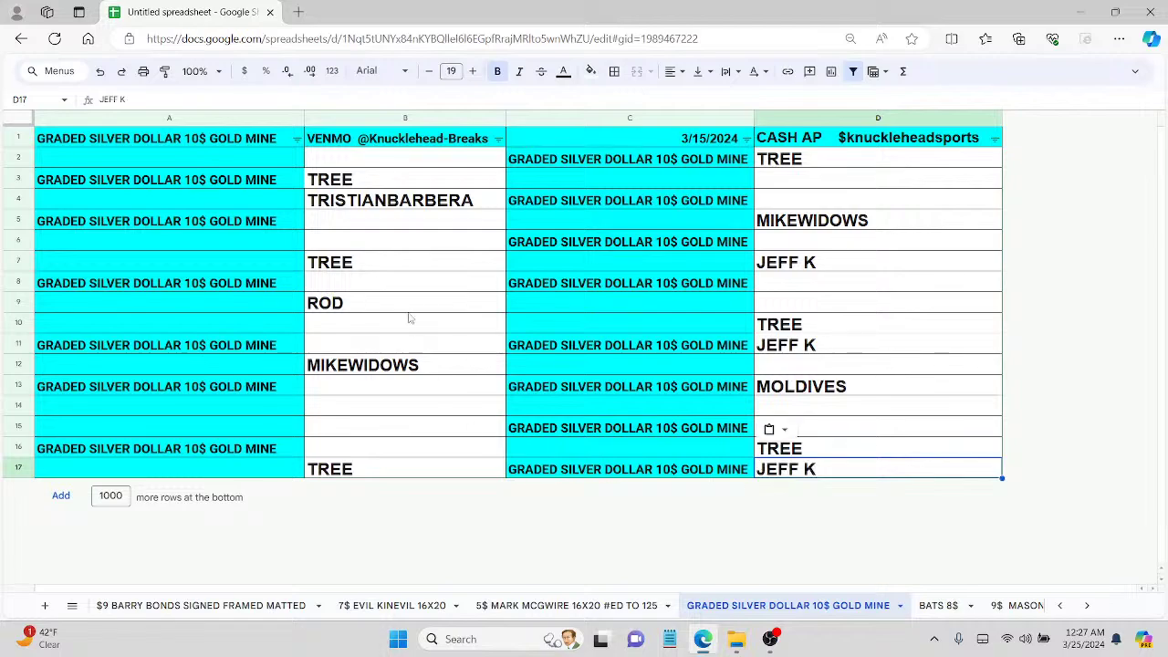
pyautogui.click(364, 160)
pyautogui.hotkey('ctrl', 'v')
pyautogui.click(340, 285)
pyautogui.hotkey('ctrl', 'v')
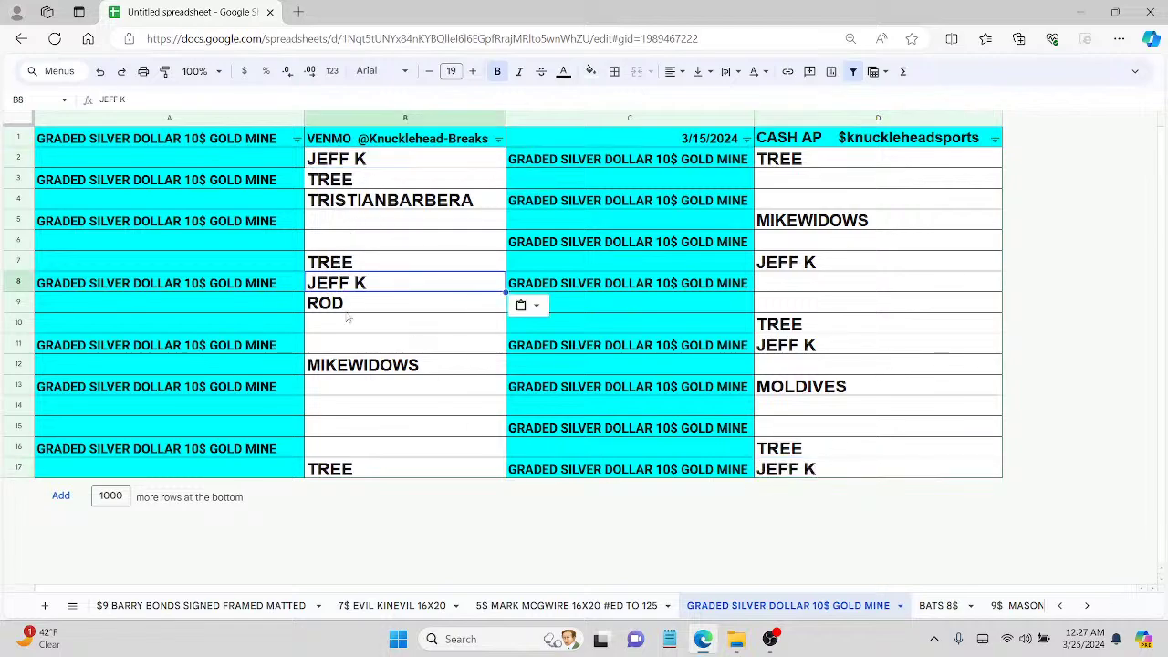
pyautogui.click(361, 406)
pyautogui.hotkey('ctrl', 'v')
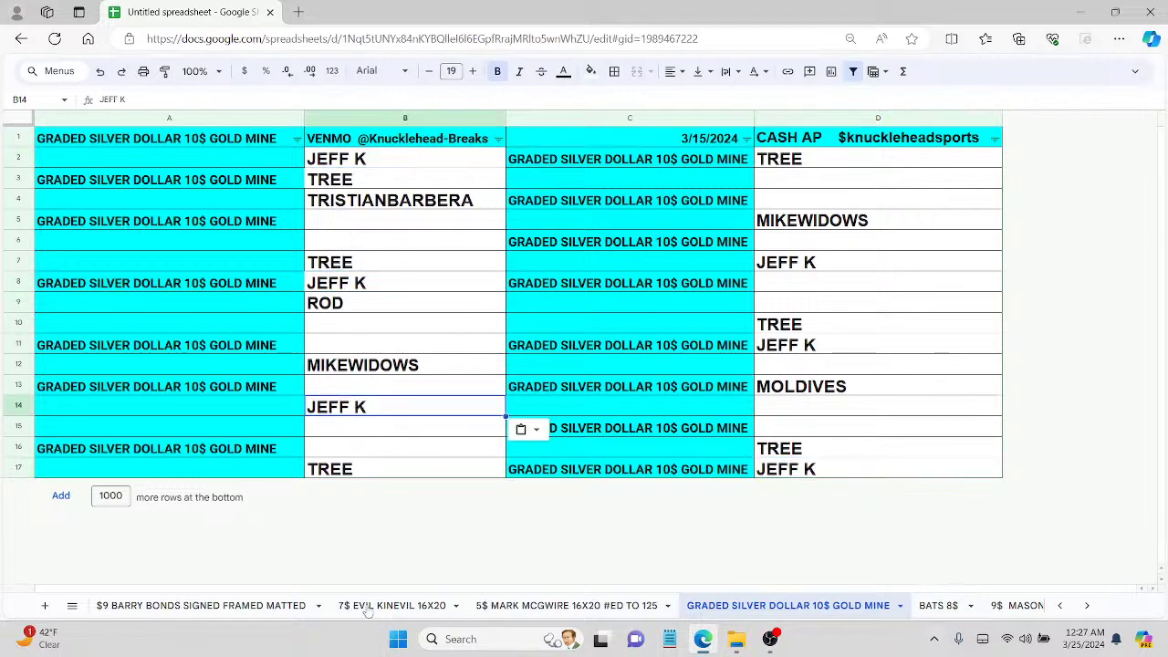
# Return to the second 24$ P1G1 HAT TRICK sheet
pyautogui.click(1060, 605)
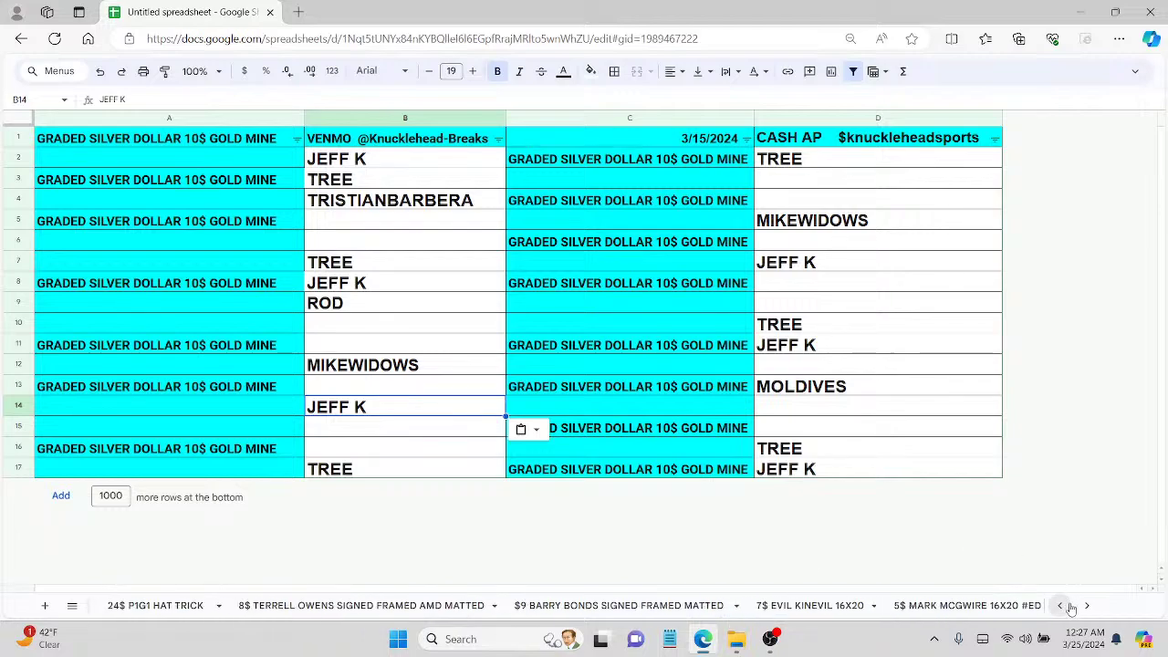
pyautogui.click(1060, 606)
pyautogui.click(387, 605)
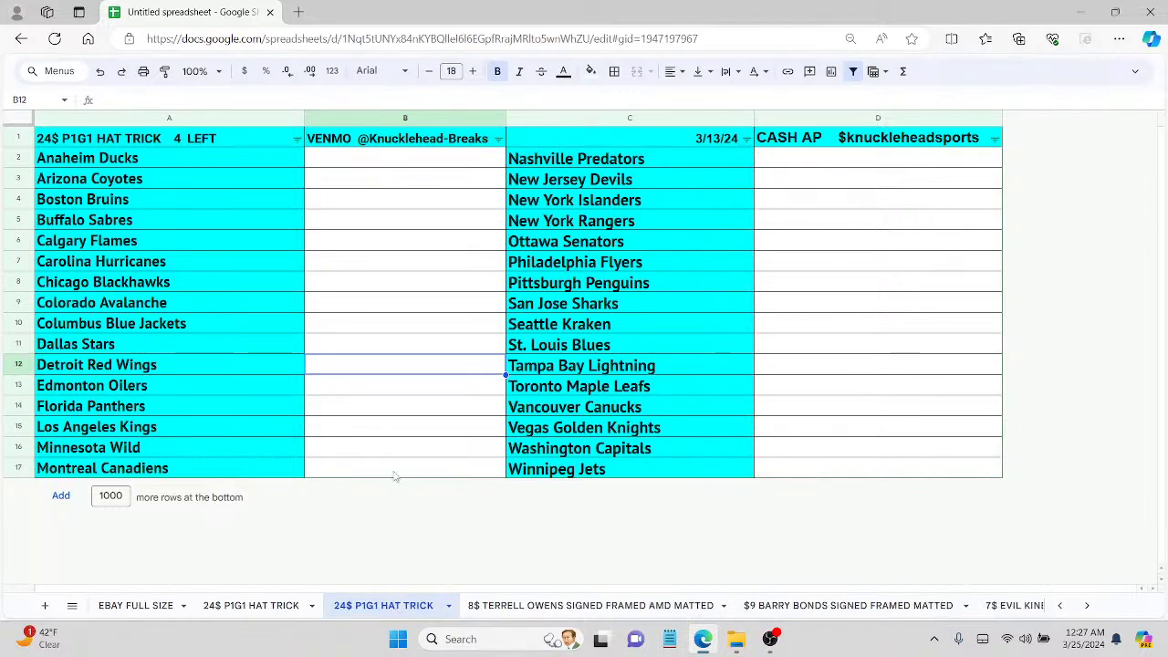
# On the first HAT TRICK sheet, copy the buyer name from B12 into Washington Capitals slot D16
pyautogui.click(438, 429)
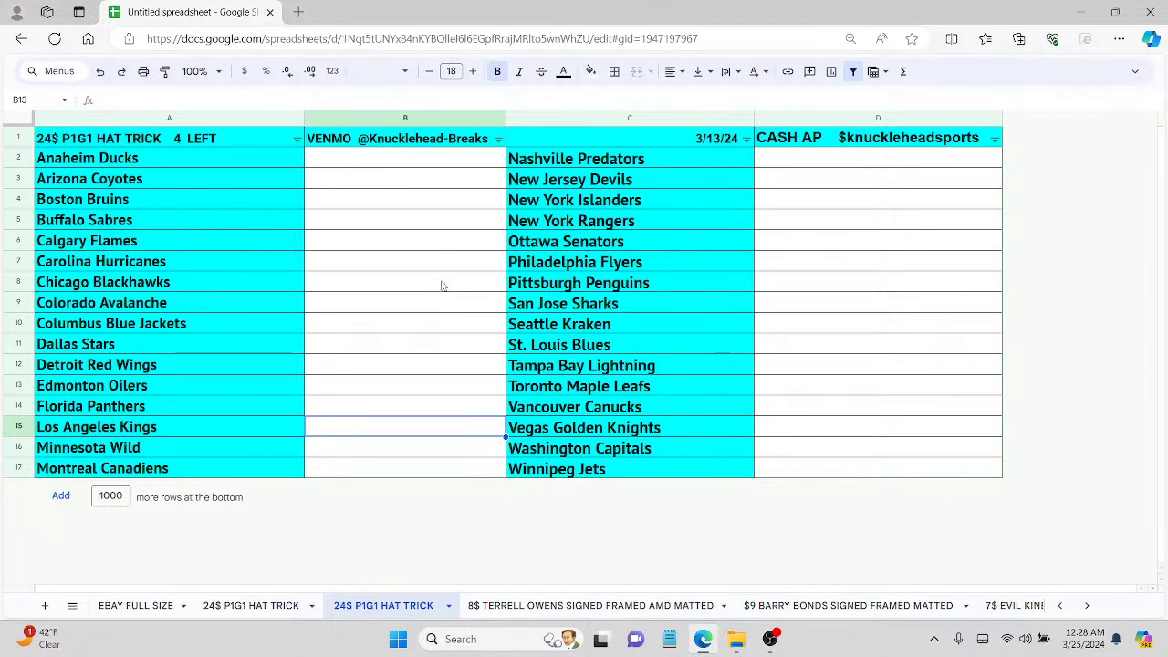
pyautogui.click(245, 606)
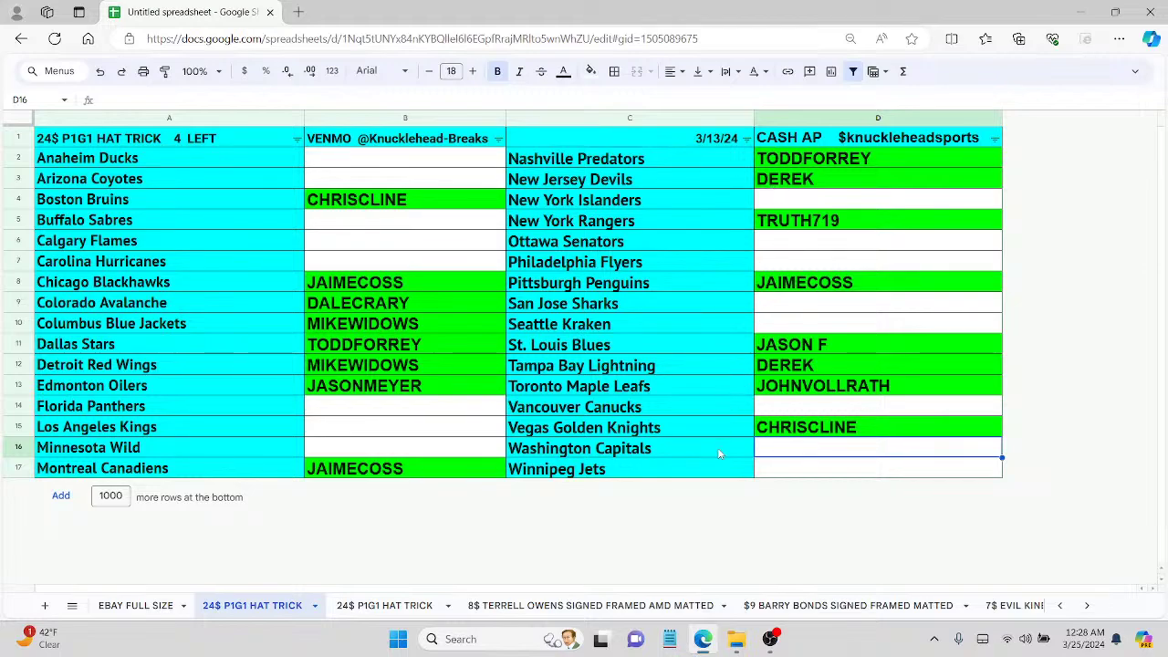
pyautogui.doubleClick(398, 363)
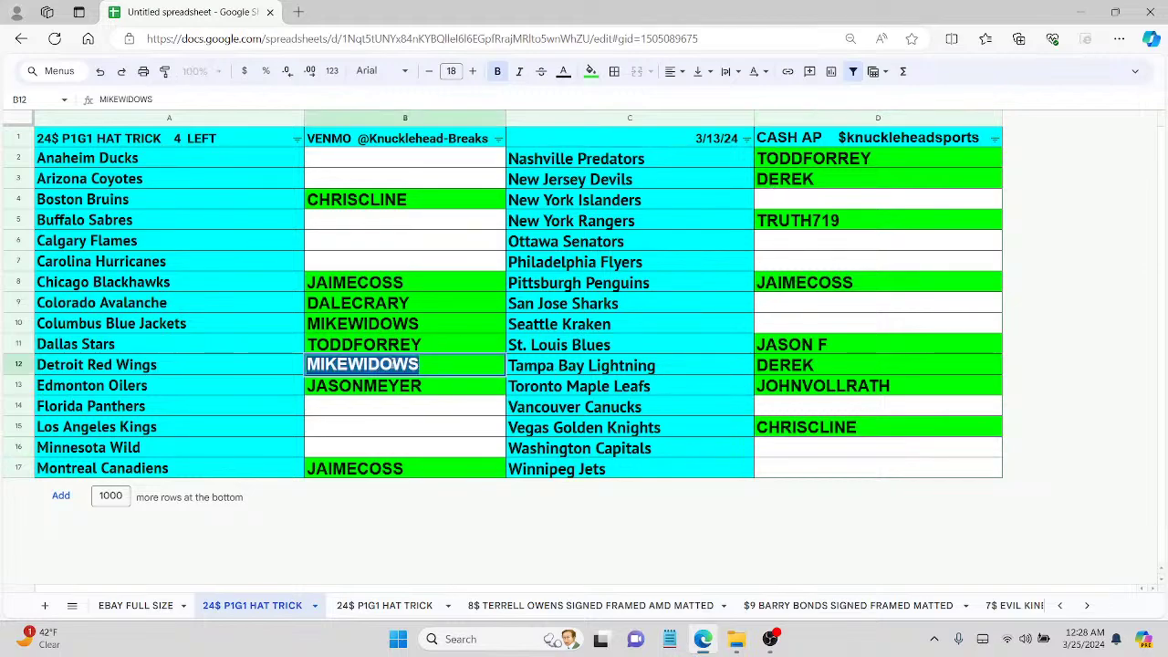
pyautogui.hotkey('ctrl', 'c')
pyautogui.click(815, 452)
pyautogui.hotkey('ctrl', 'v')
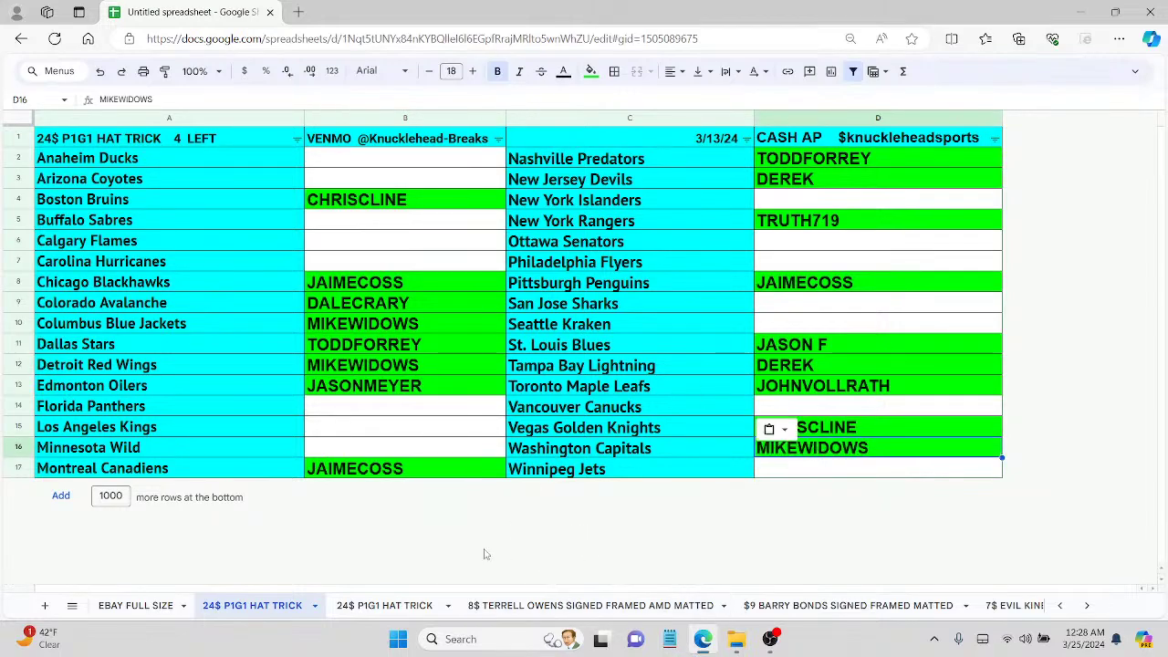
# Clear the Nashville Predators buyer from D2 and set its fill to white
pyautogui.click(385, 606)
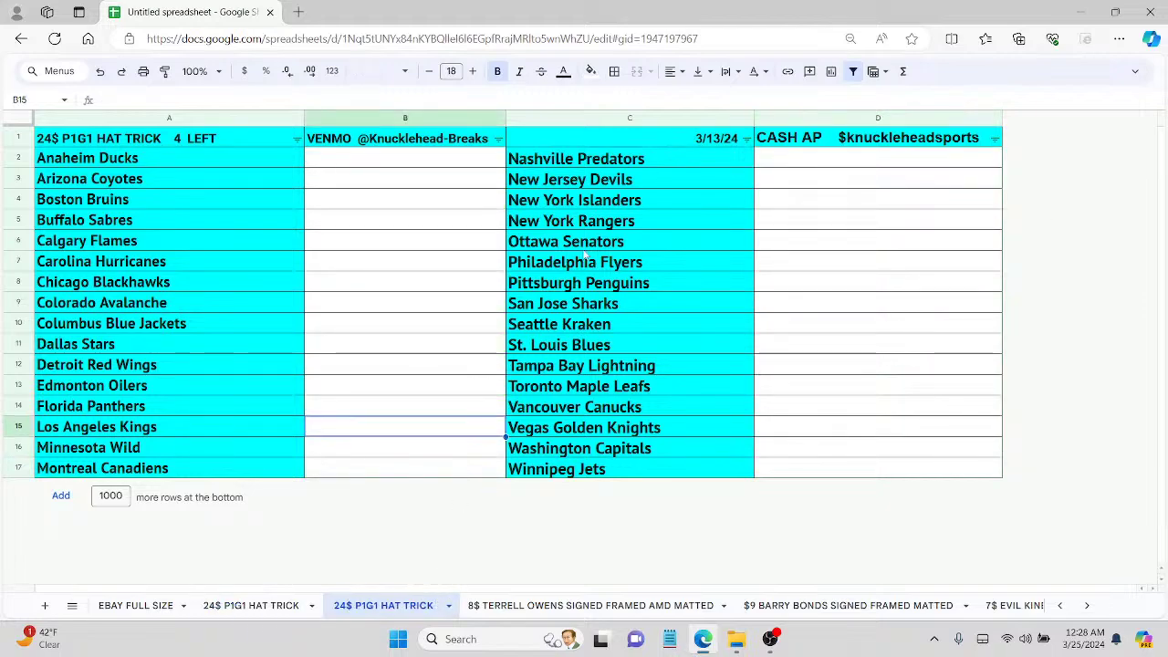
pyautogui.click(259, 605)
pyautogui.click(863, 162)
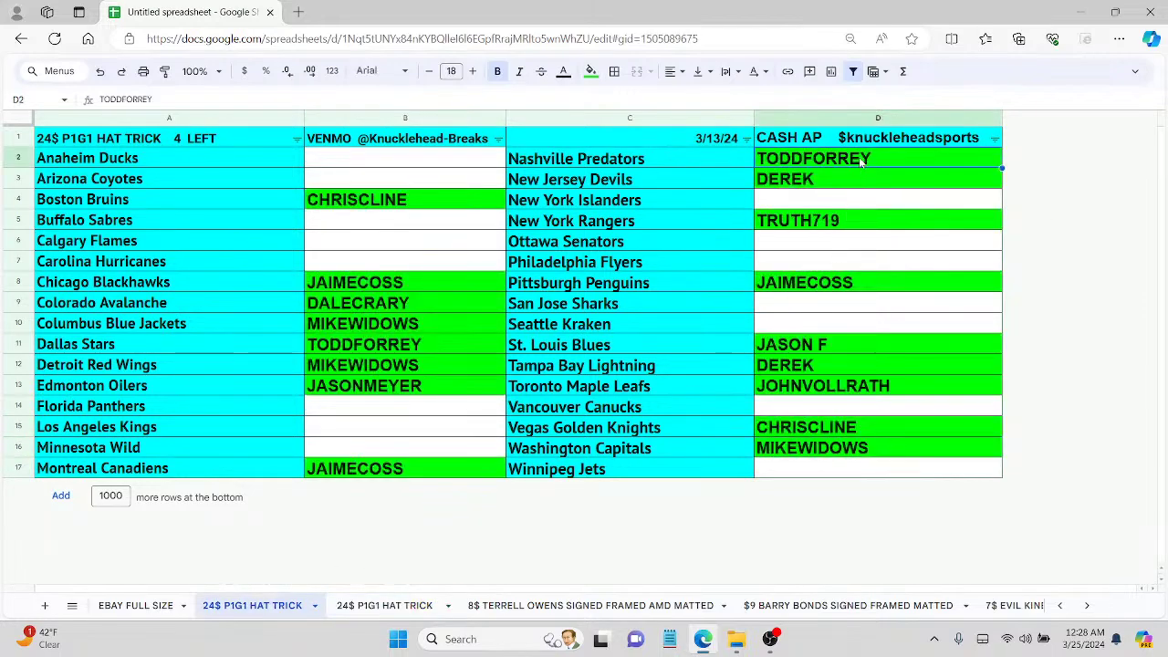
pyautogui.press('Delete')
pyautogui.click(591, 71)
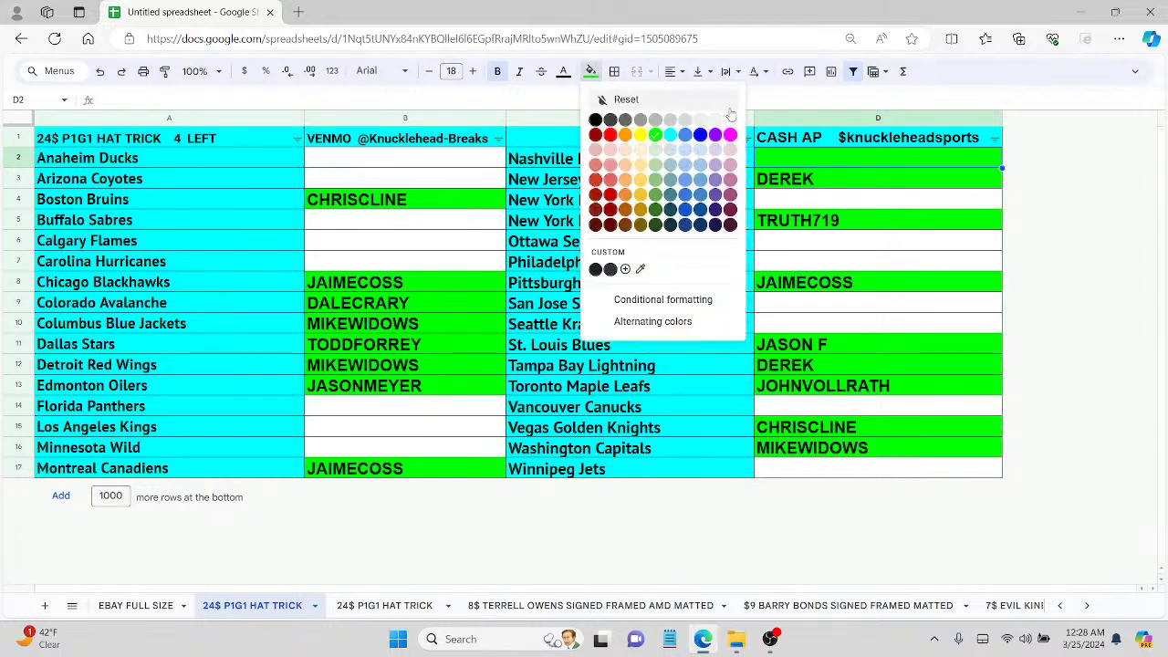
pyautogui.click(730, 127)
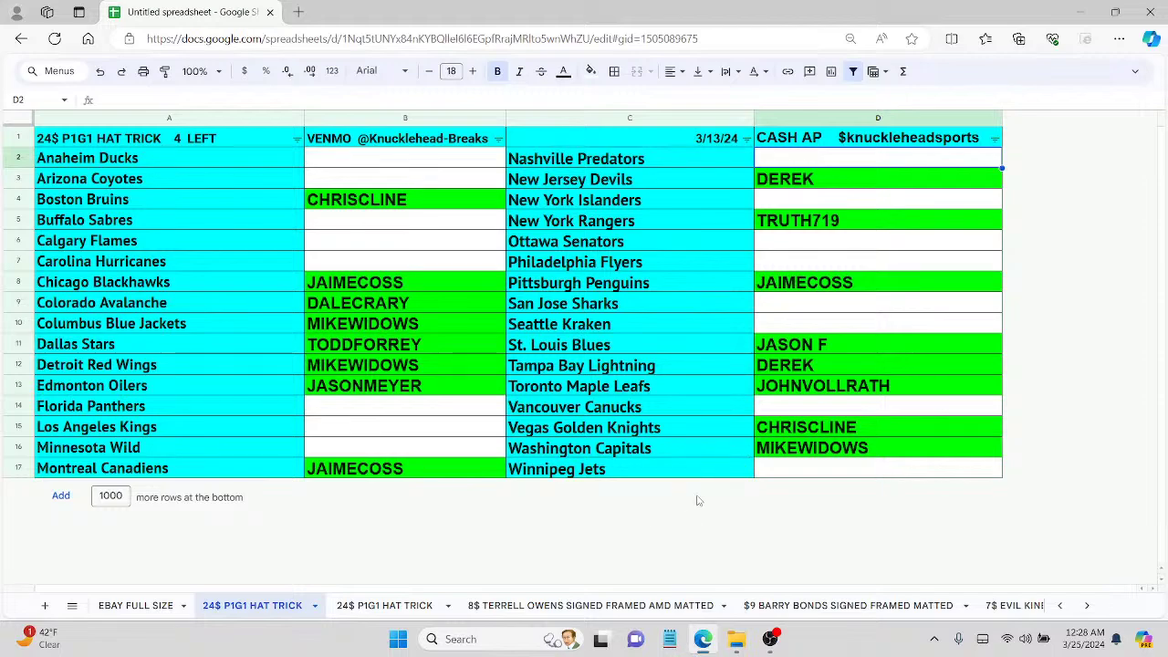
# Delete the blank duplicate 24$ P1G1 HAT TRICK sheet, confirming in the Heads up! dialog
pyautogui.click(1087, 605)
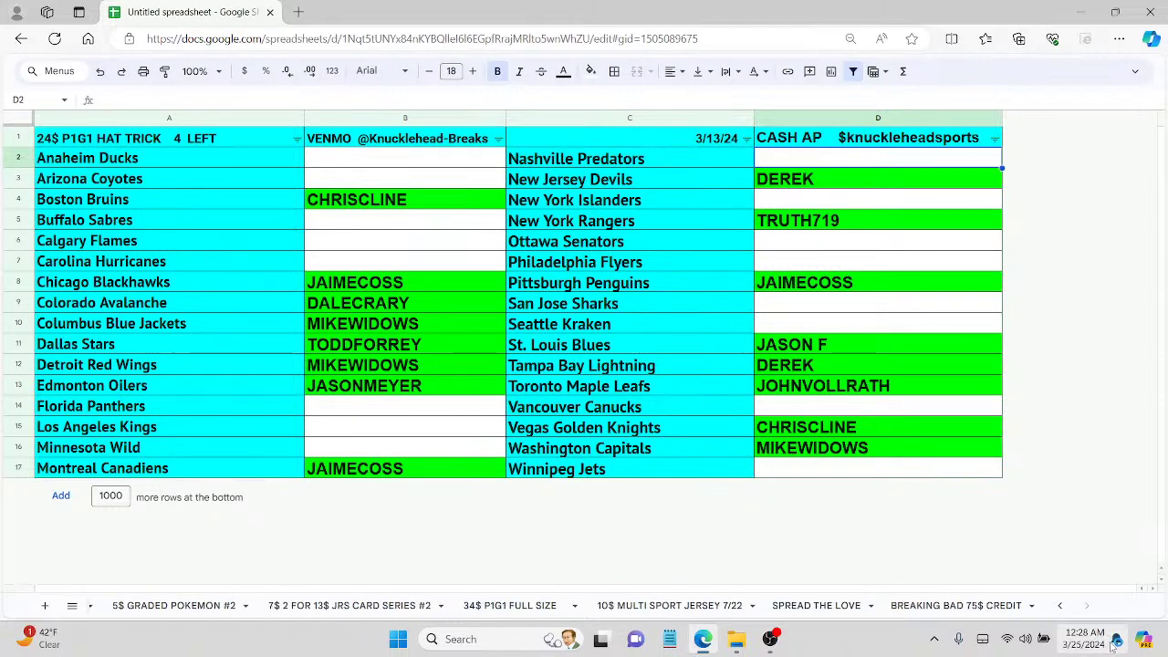
pyautogui.click(518, 606)
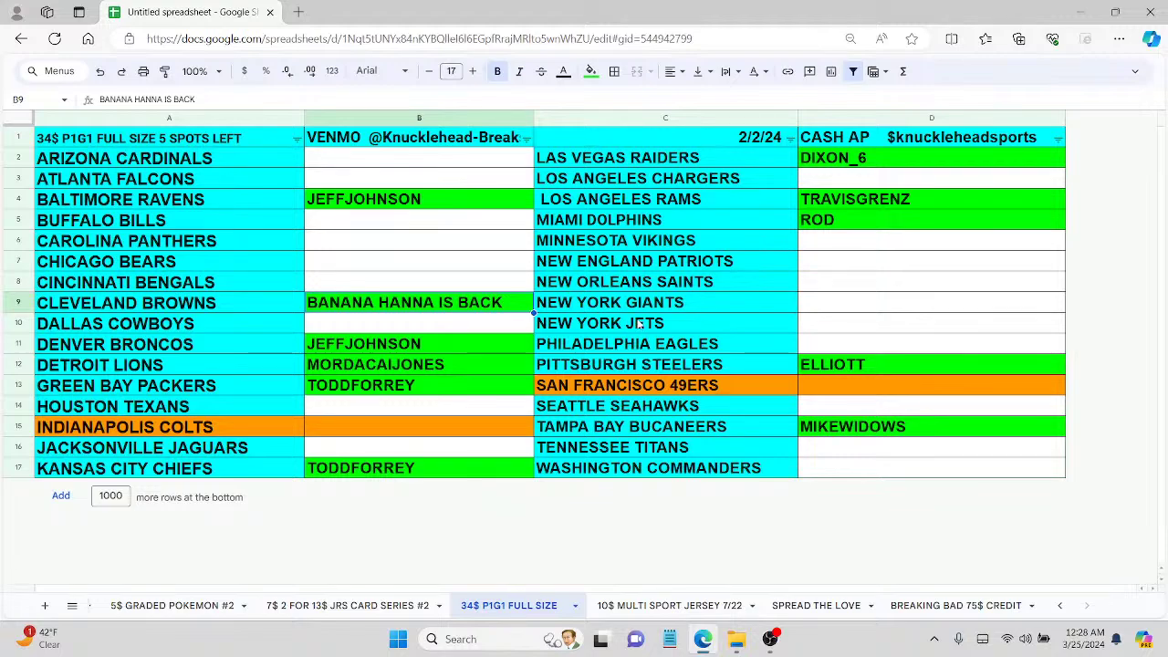
pyautogui.click(1062, 605)
pyautogui.click(1061, 605)
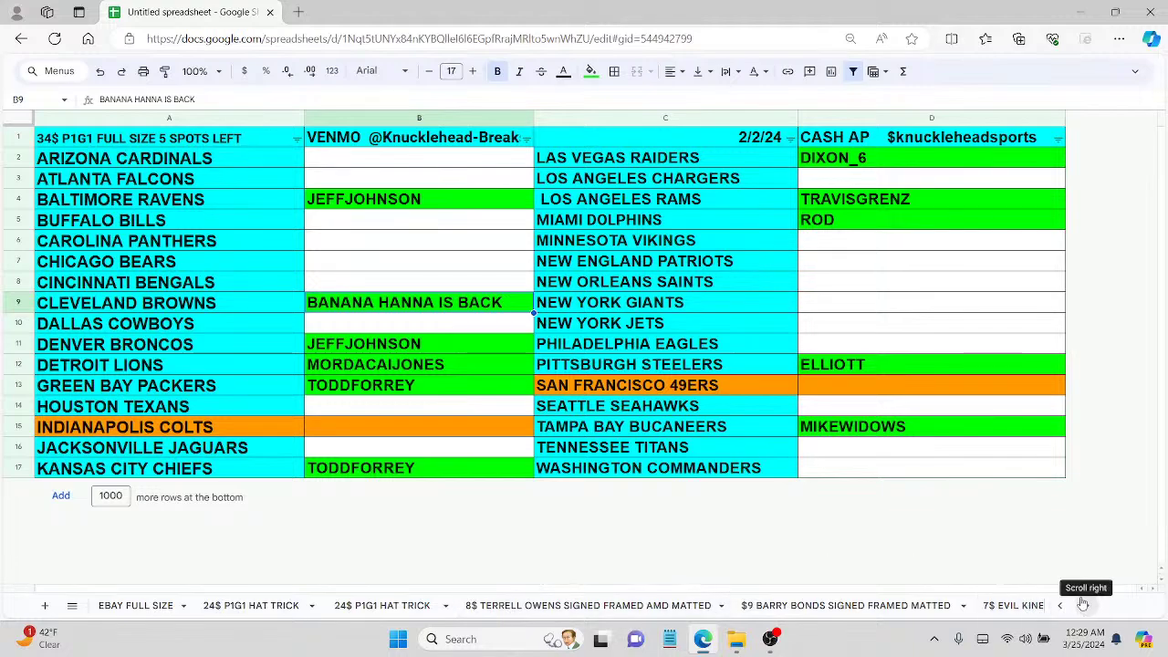
pyautogui.click(429, 602)
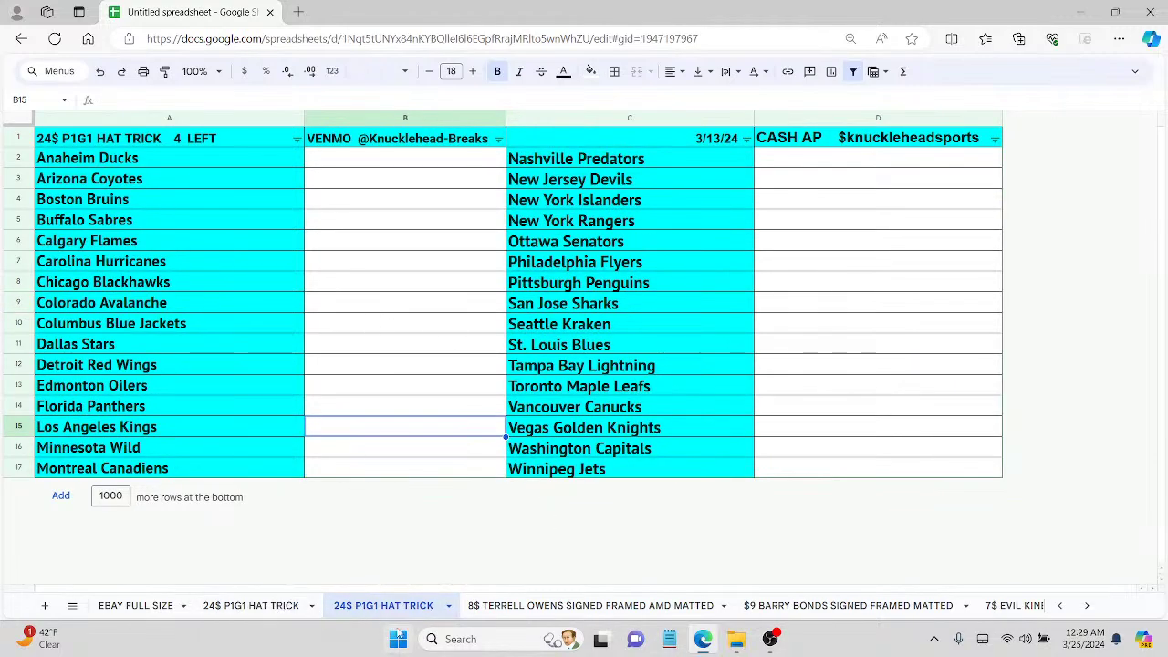
pyautogui.rightClick(406, 632)
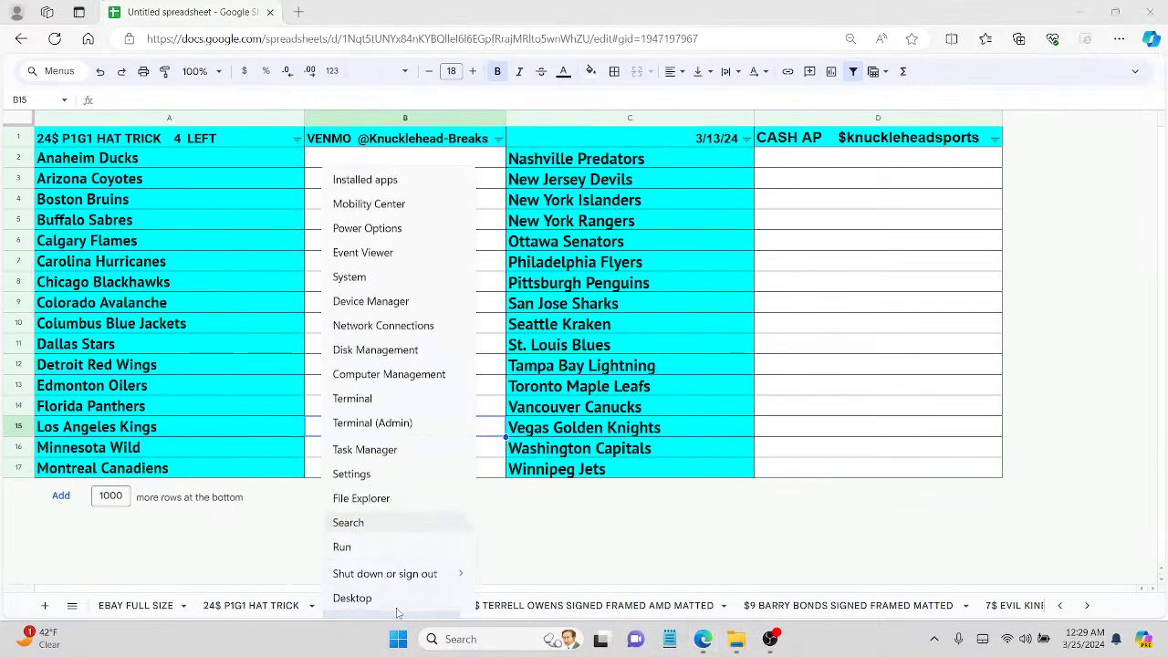
pyautogui.click(260, 605)
pyautogui.rightClick(383, 605)
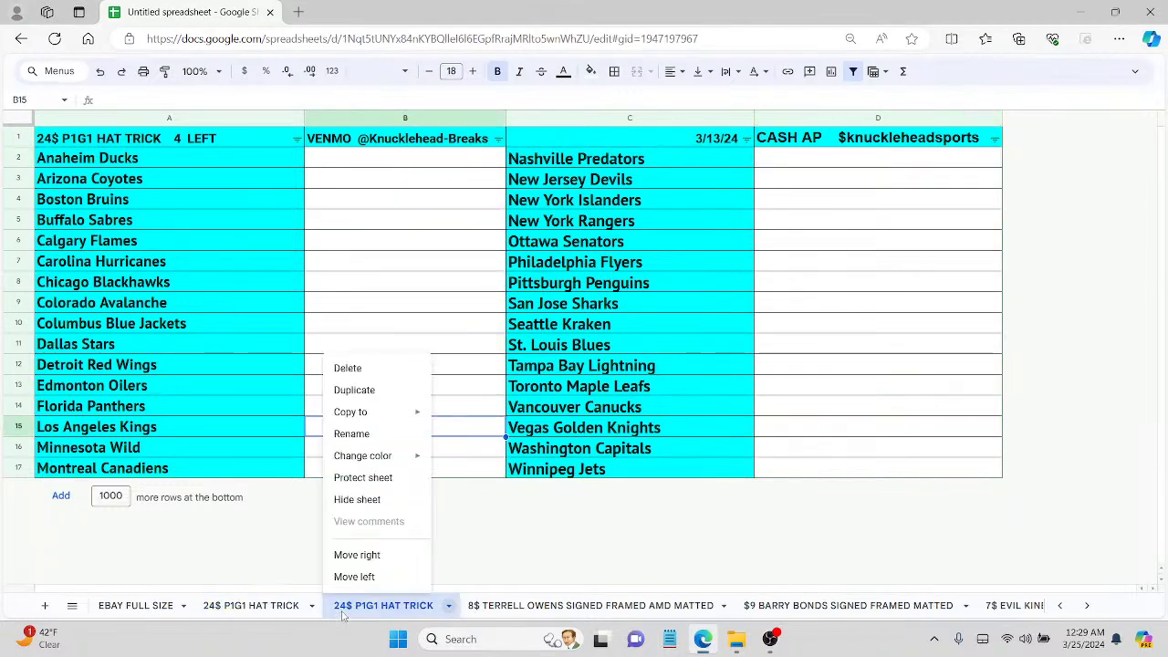
pyautogui.click(362, 369)
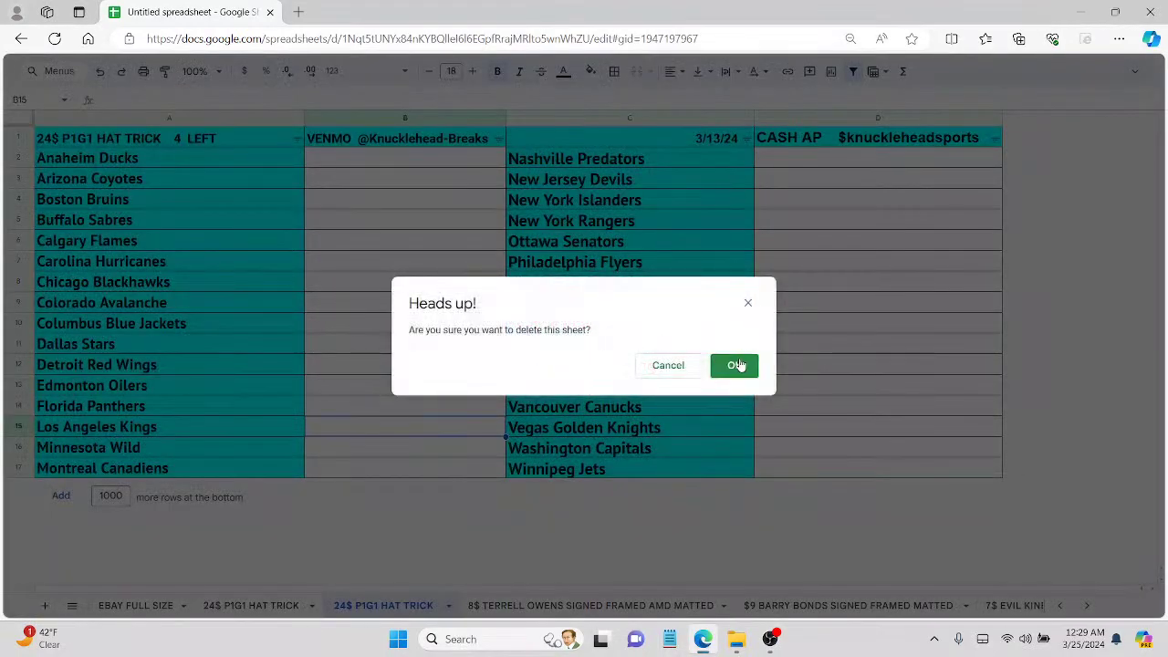
pyautogui.click(736, 365)
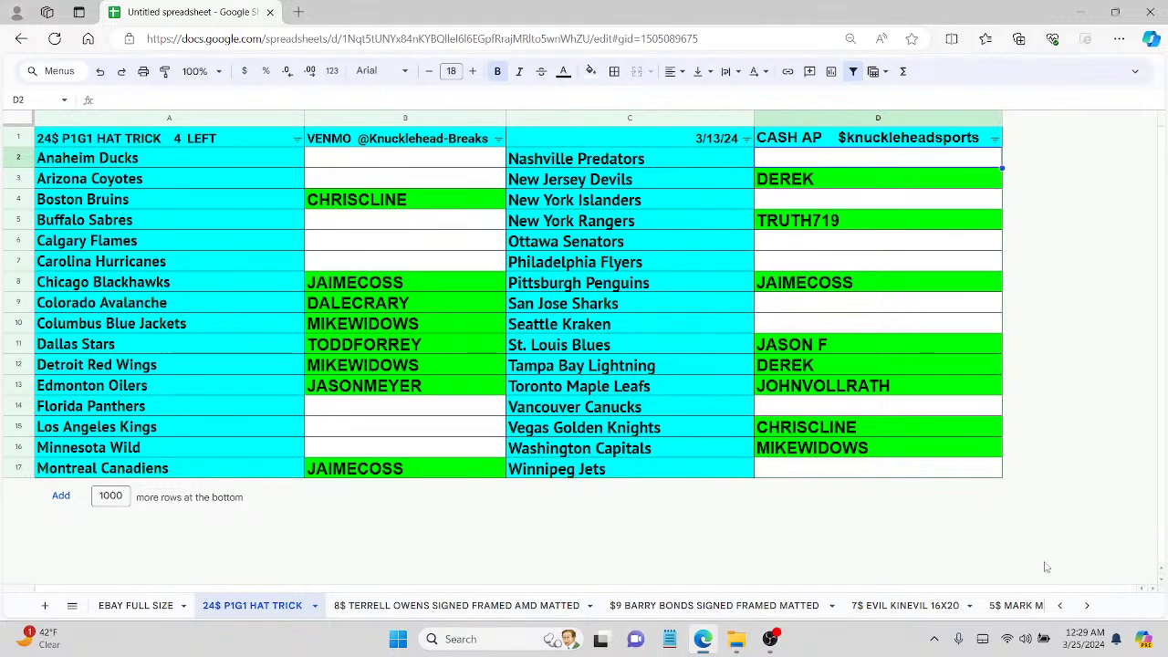
# On the FRAMED JERSEY SERIES 8$ sheet, type a buyer's name into D9 and copy it
pyautogui.click(1011, 607)
pyautogui.click(1010, 606)
pyautogui.click(1021, 606)
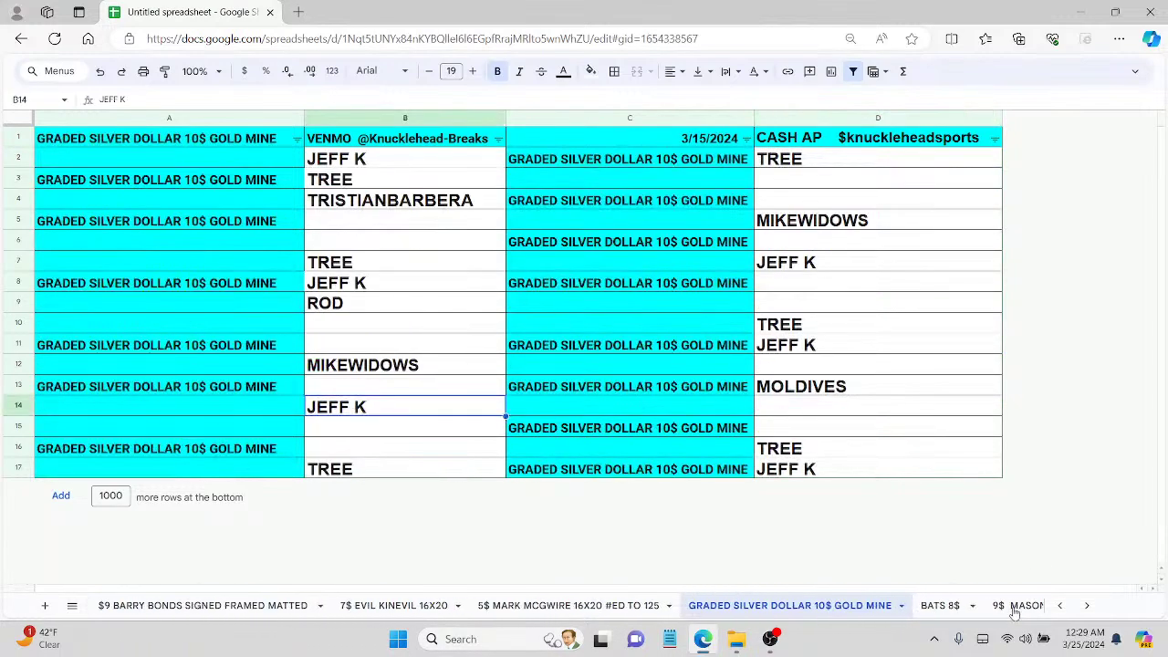
pyautogui.click(1036, 606)
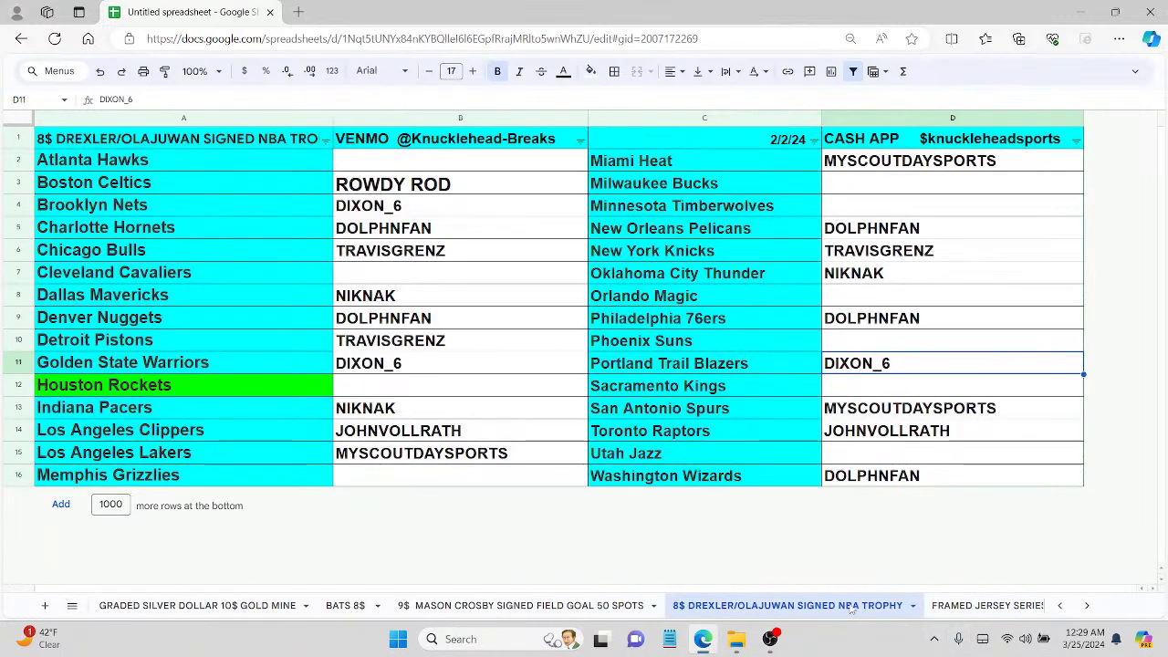
pyautogui.click(977, 605)
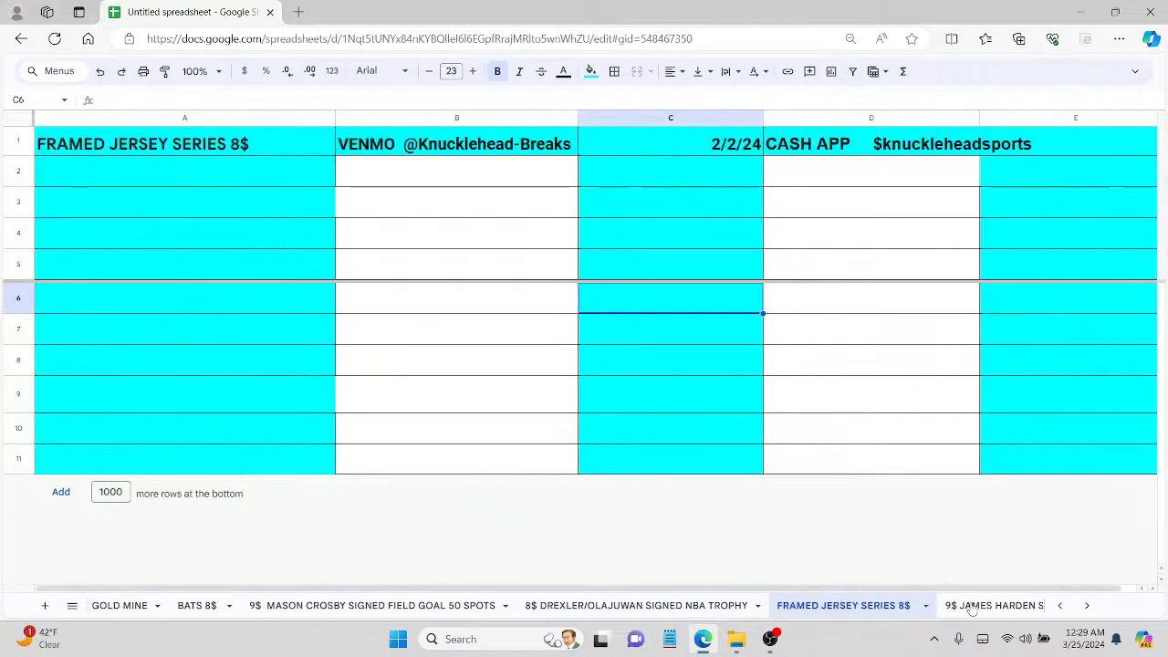
pyautogui.click(924, 409)
pyautogui.hotkey('ctrl', 'v')
pyautogui.hotkey('ctrl', 'z')
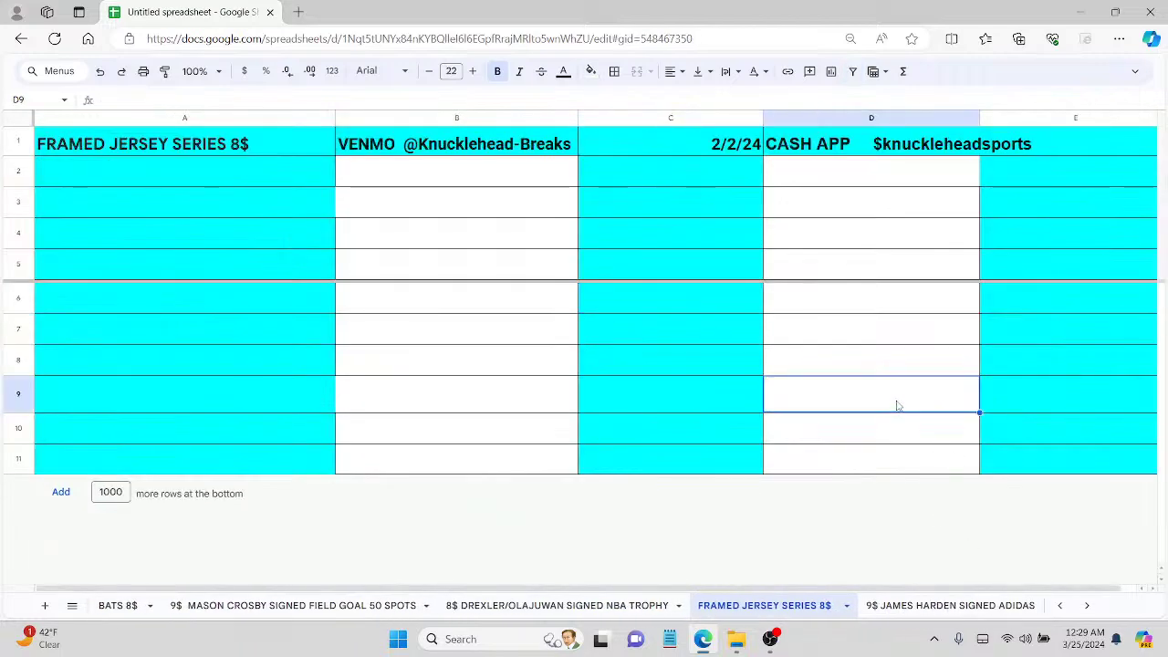
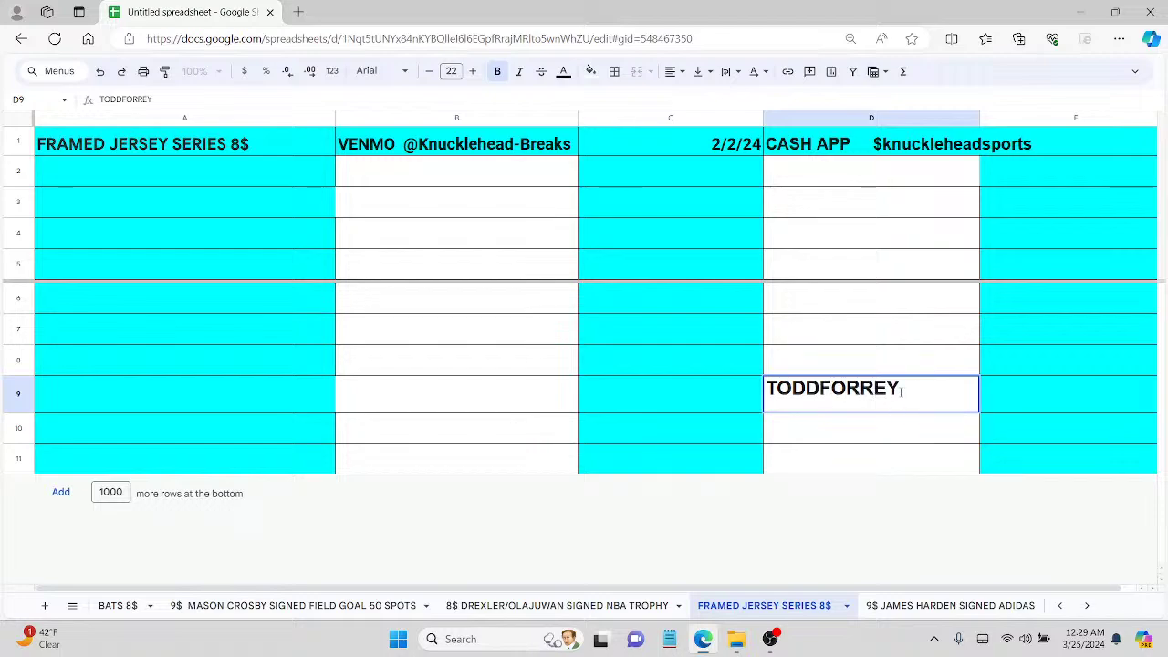
pyautogui.moveTo(901, 390); pyautogui.dragTo(768, 409)
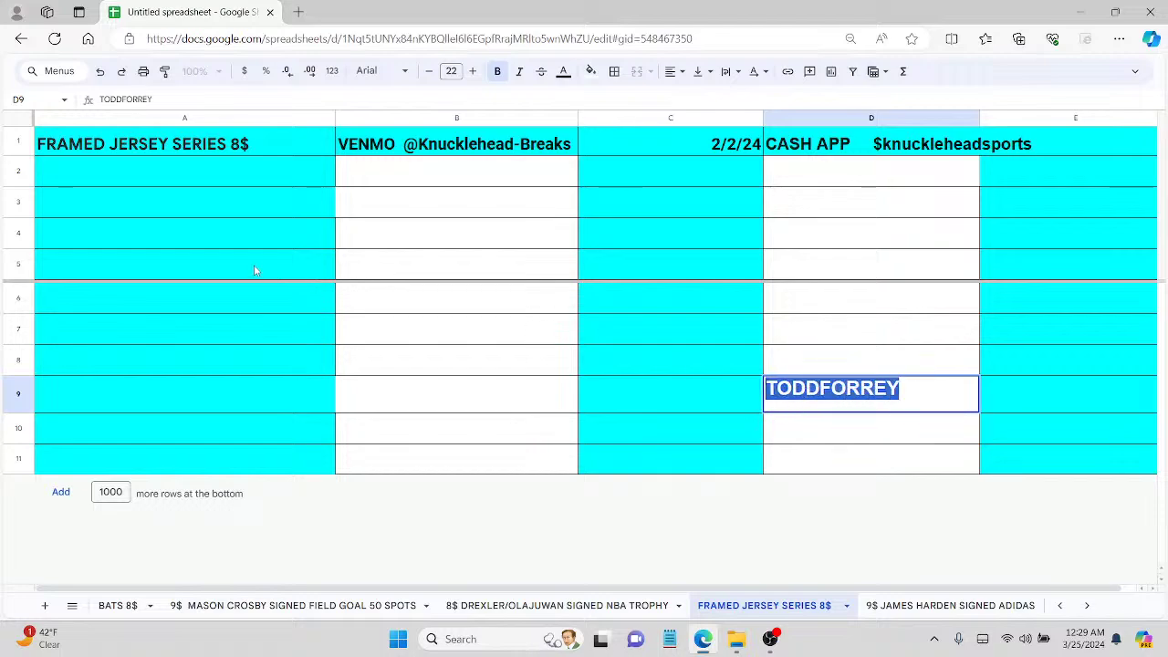
pyautogui.hotkey('ctrl', 'c')
# Paste that name into A3, B6 and E2, undoing a stray paste into C7
pyautogui.click(140, 201)
pyautogui.hotkey('ctrl', 'v')
pyautogui.click(397, 299)
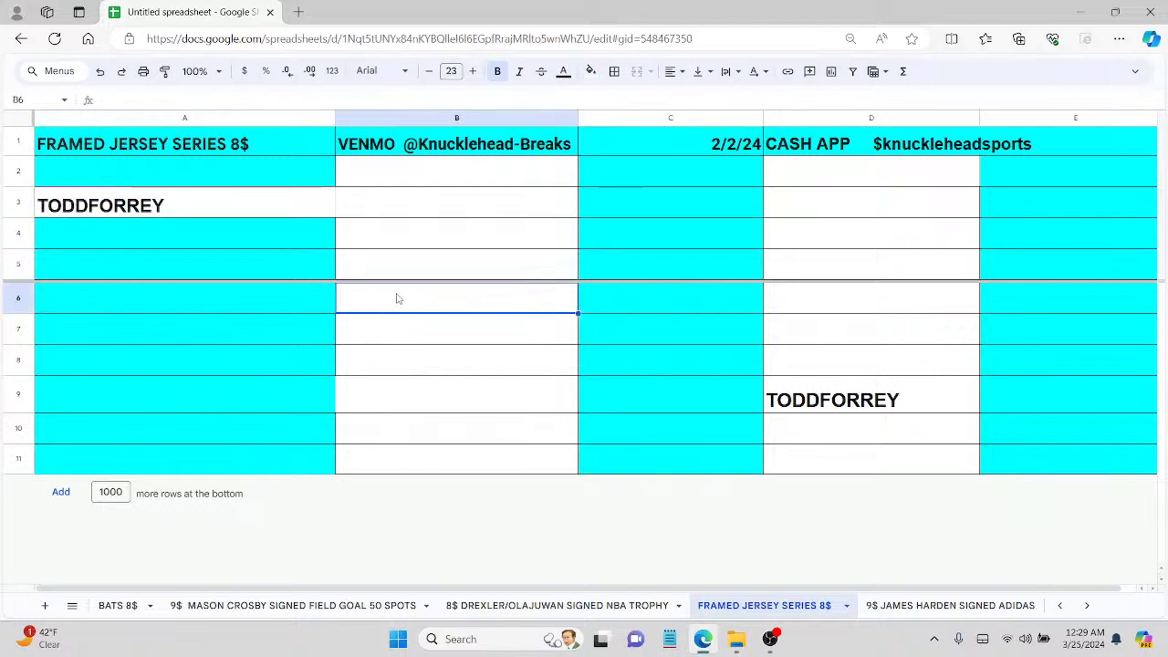
pyautogui.hotkey('ctrl', 'v')
pyautogui.click(1079, 179)
pyautogui.hotkey('ctrl', 'v')
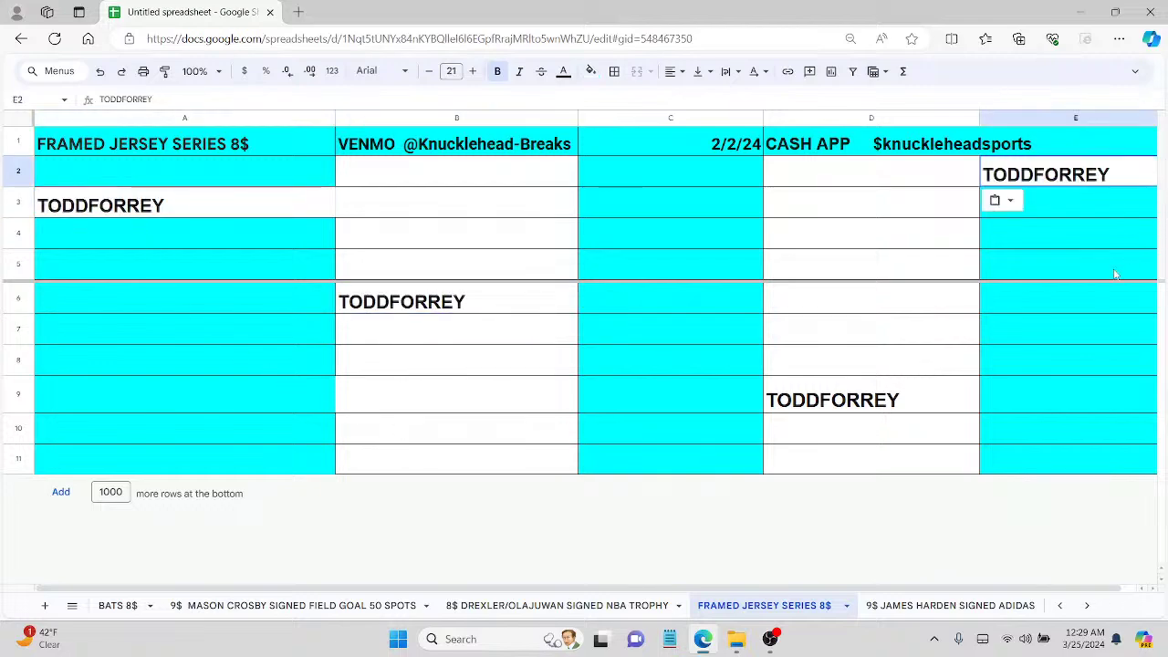
pyautogui.click(669, 328)
pyautogui.hotkey('ctrl', 'v')
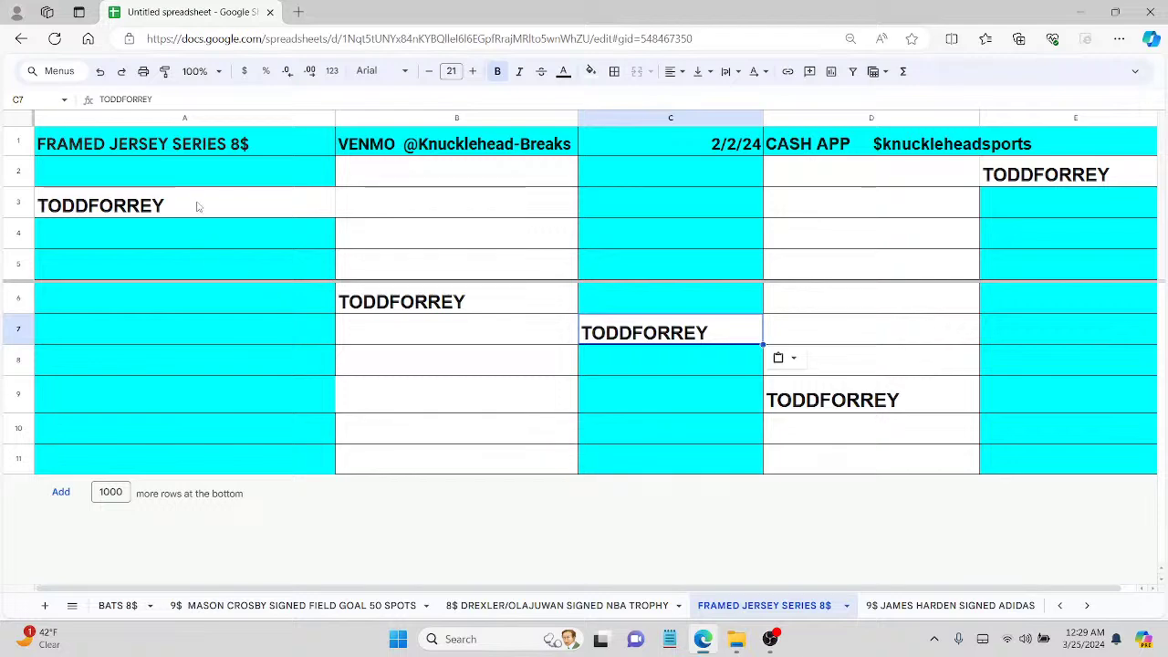
pyautogui.click(198, 206)
pyautogui.hotkey('ctrl', 'z')
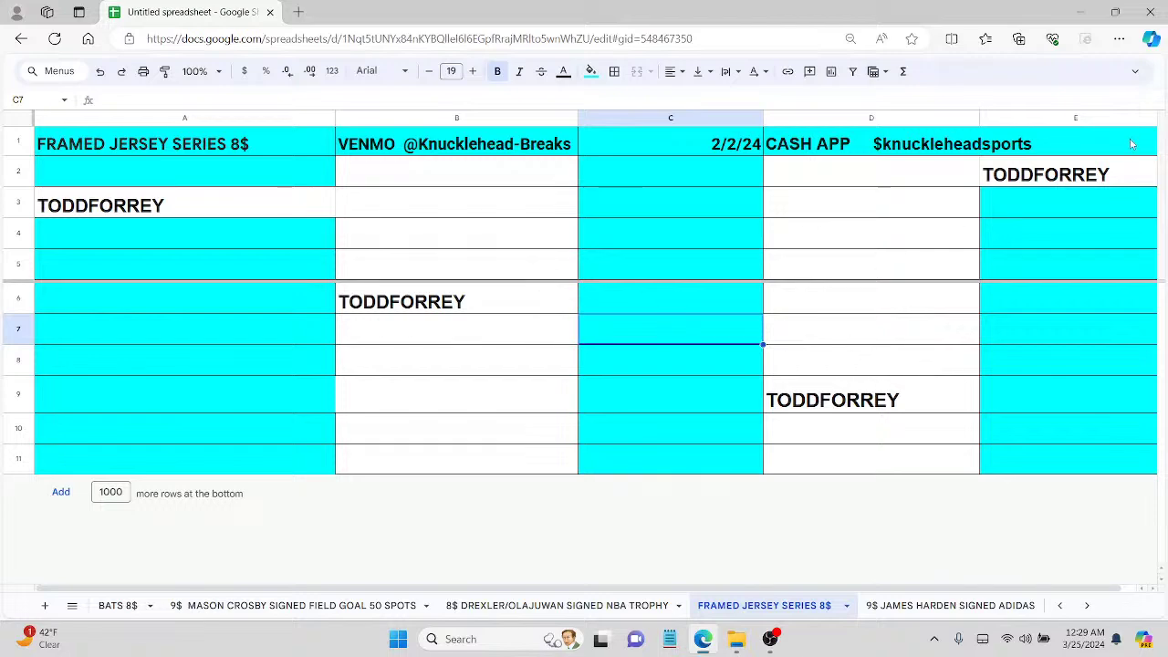
# Give cells A3 and E2 a cyan fill
pyautogui.click(239, 209)
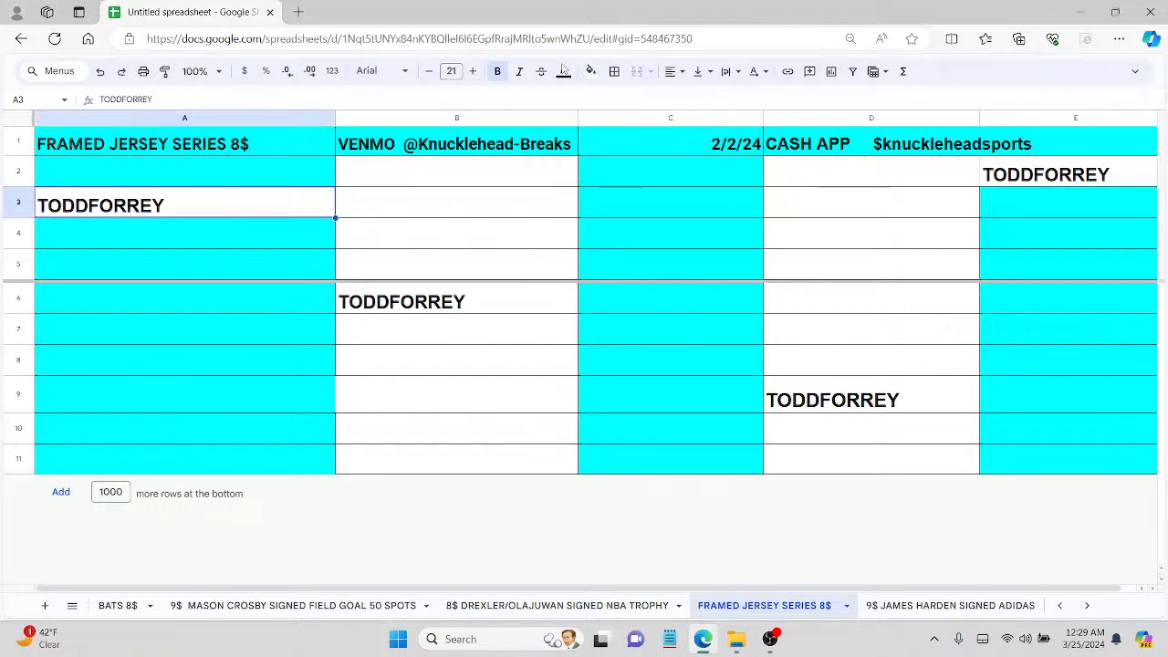
pyautogui.click(591, 72)
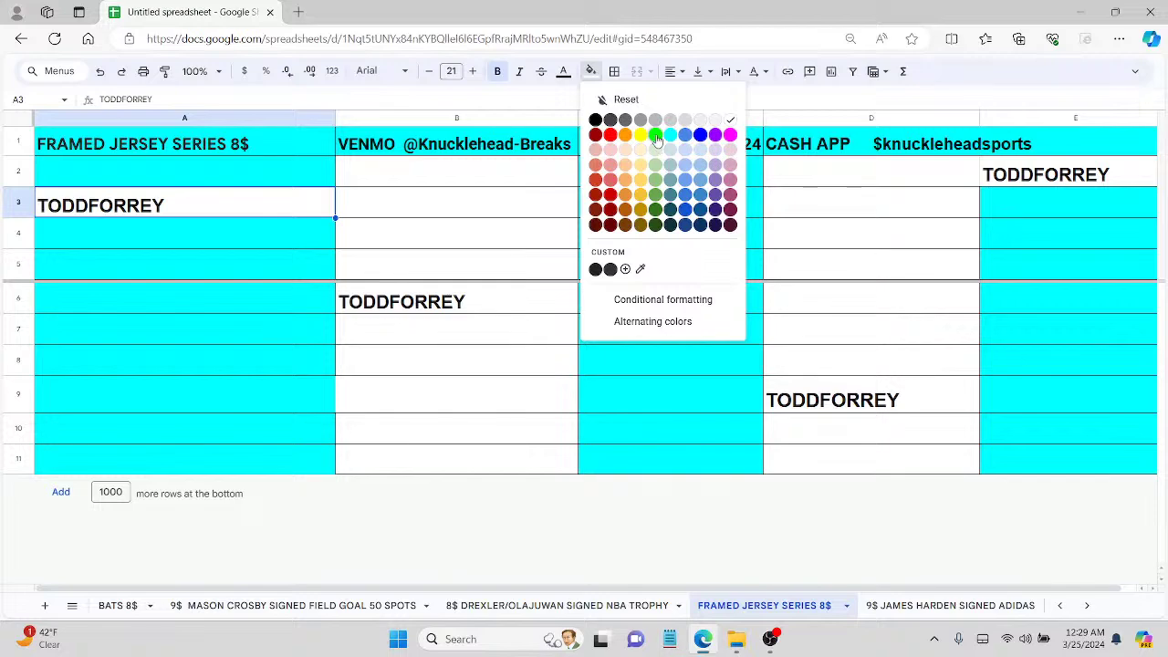
pyautogui.click(655, 133)
pyautogui.click(590, 71)
pyautogui.click(672, 135)
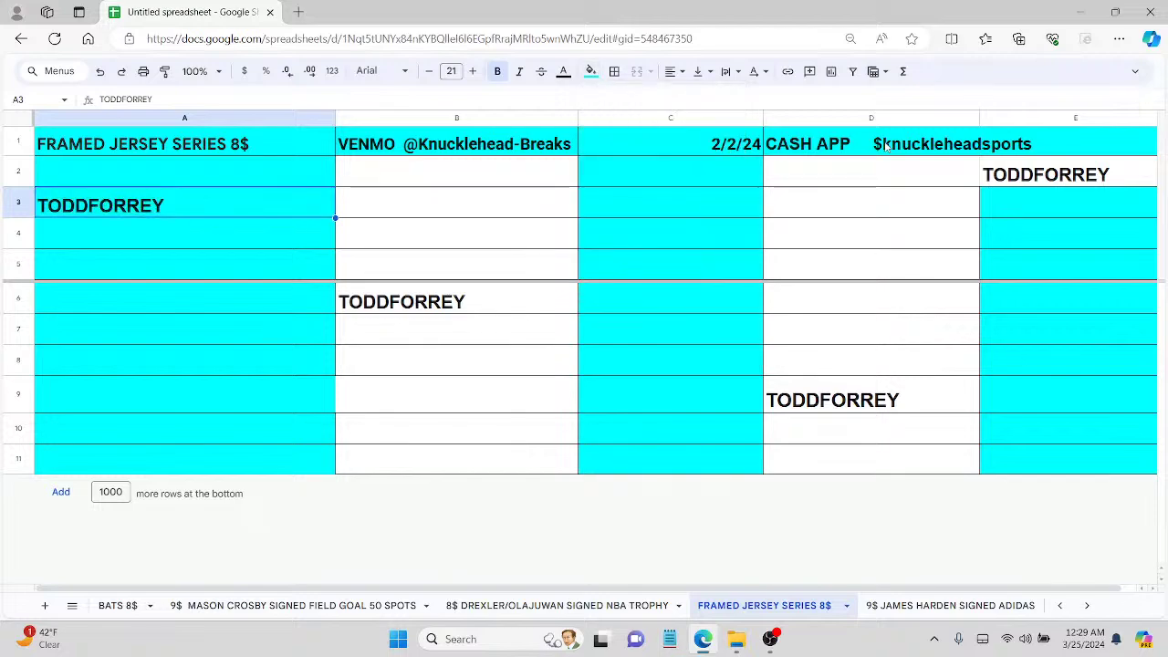
pyautogui.click(986, 175)
pyautogui.click(590, 71)
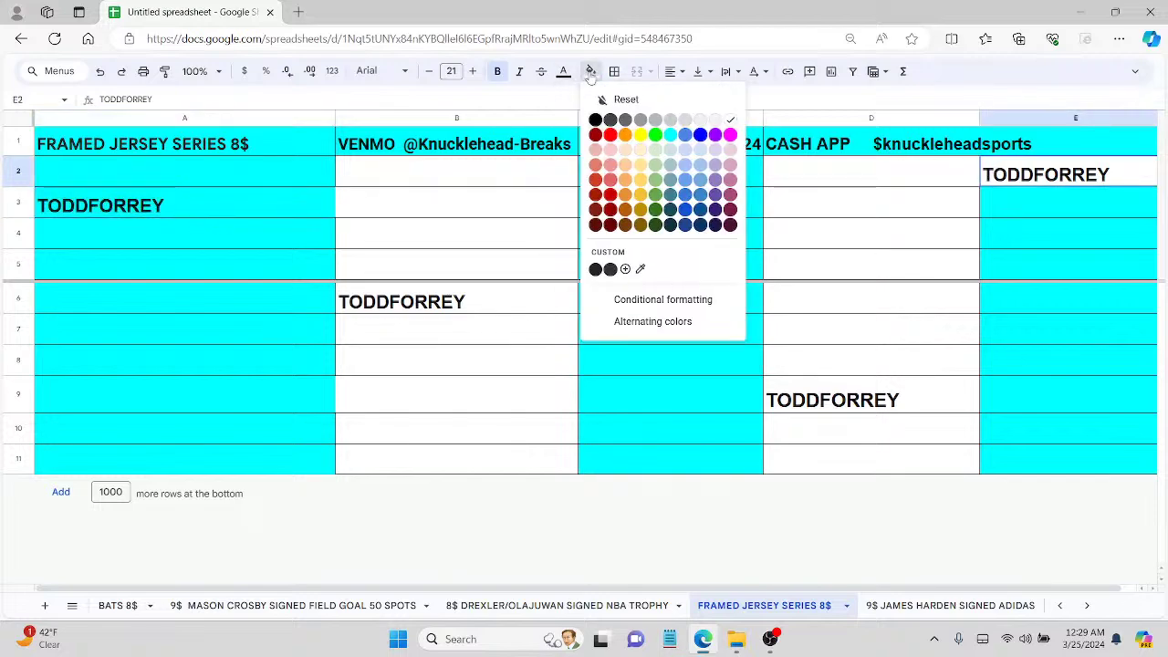
pyautogui.click(666, 135)
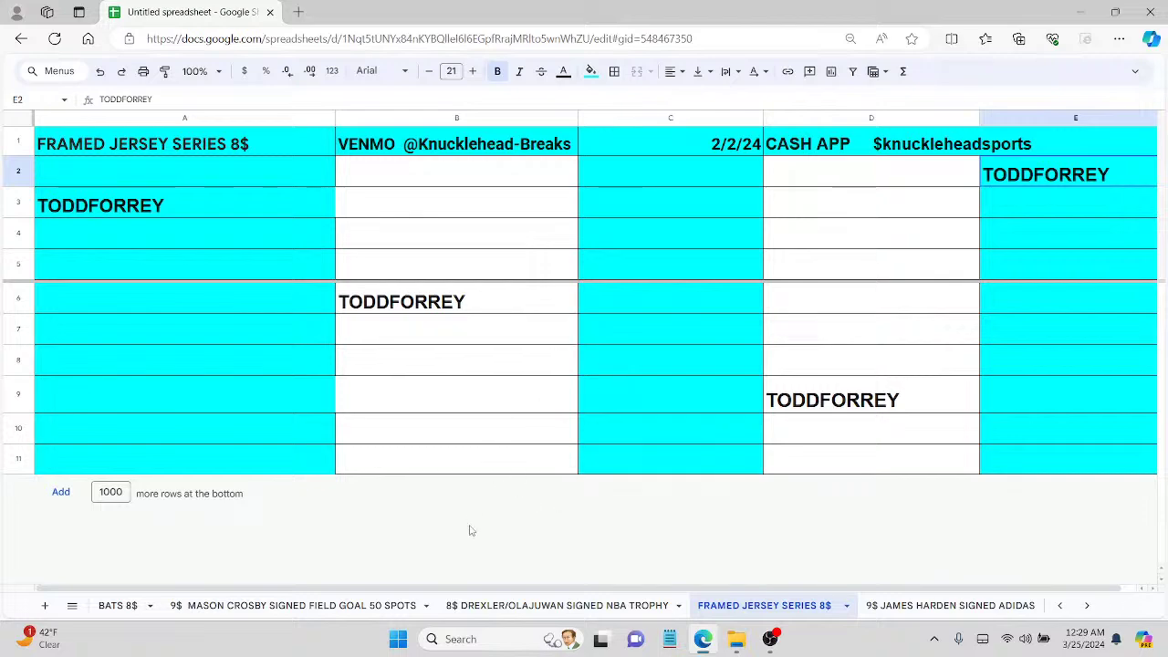
pyautogui.moveTo(639, 459); pyautogui.dragTo(783, 472)
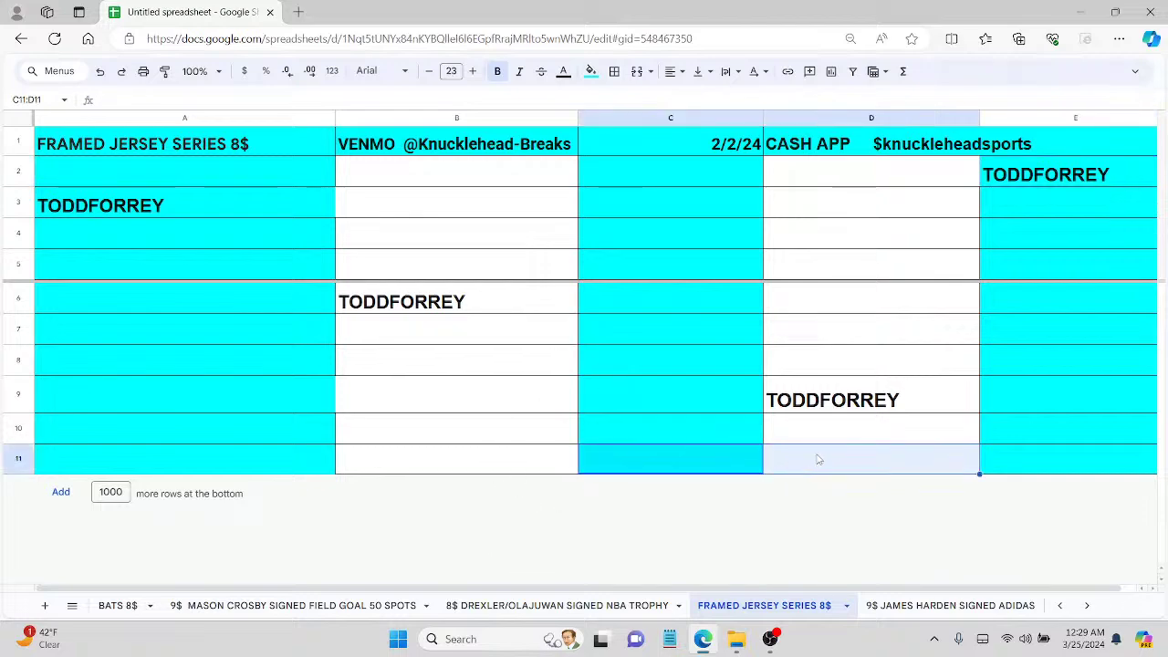
pyautogui.hotkey('ctrl', 'z')
pyautogui.hotkey('ctrl', 'z')
pyautogui.hotkey('ctrl', 'z')
pyautogui.hotkey('ctrl', 'z')
pyautogui.hotkey('ctrl', 'z')
pyautogui.hotkey('ctrl', 'z')
pyautogui.hotkey('ctrl', 'z')
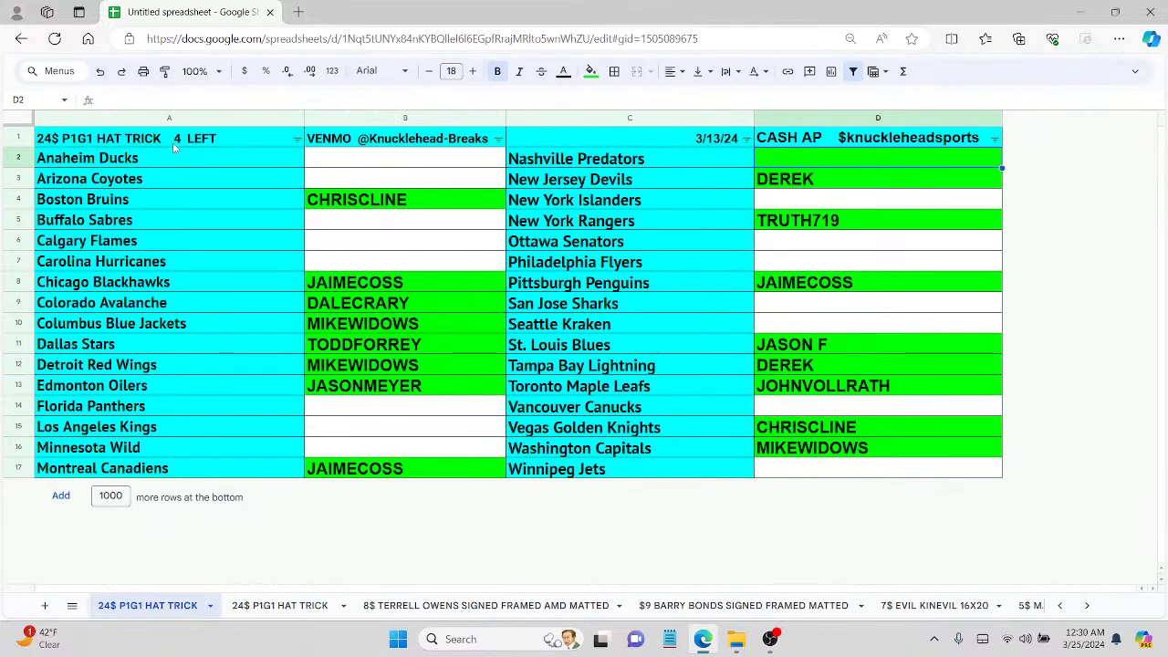
# Copy D4's white formatting onto the green empty slot D2
pyautogui.click(771, 199)
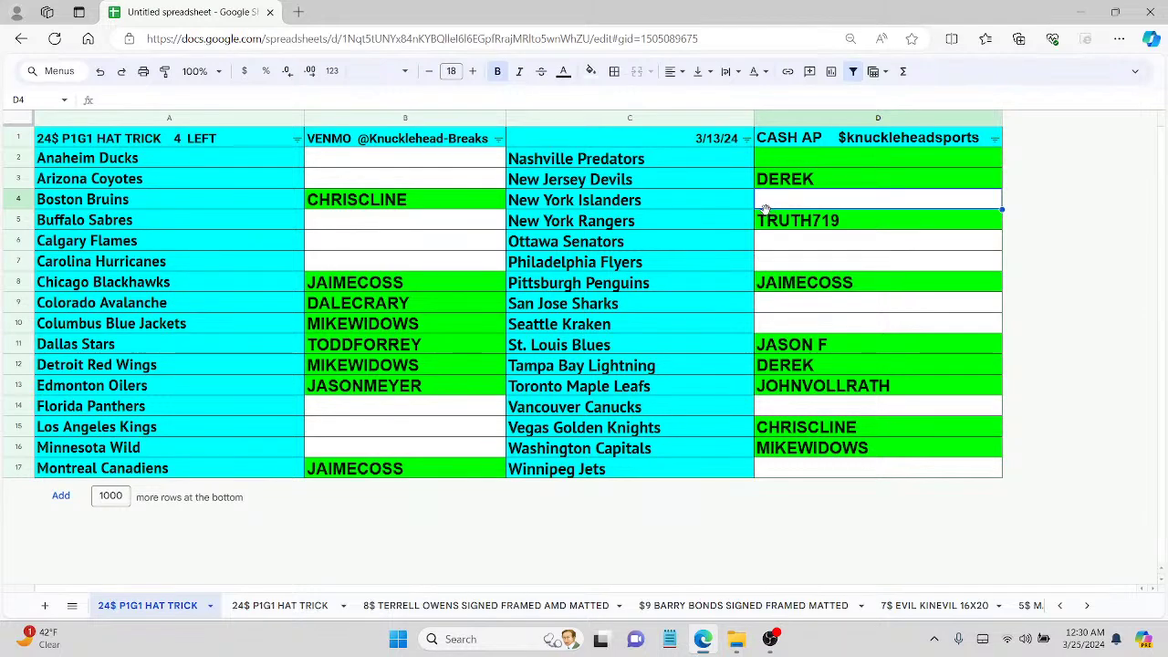
pyautogui.click(860, 159)
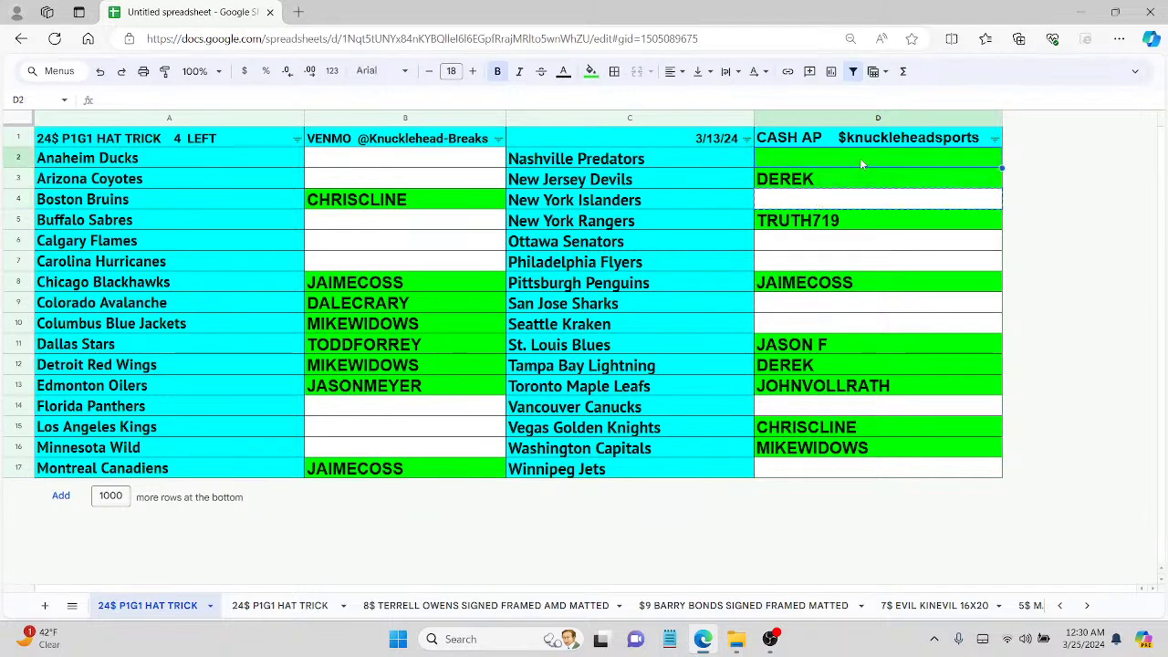
pyautogui.hotkey('ctrl', 'v')
# Select and copy the column B buyer names in B4:B17
pyautogui.moveTo(422, 194); pyautogui.dragTo(429, 566)
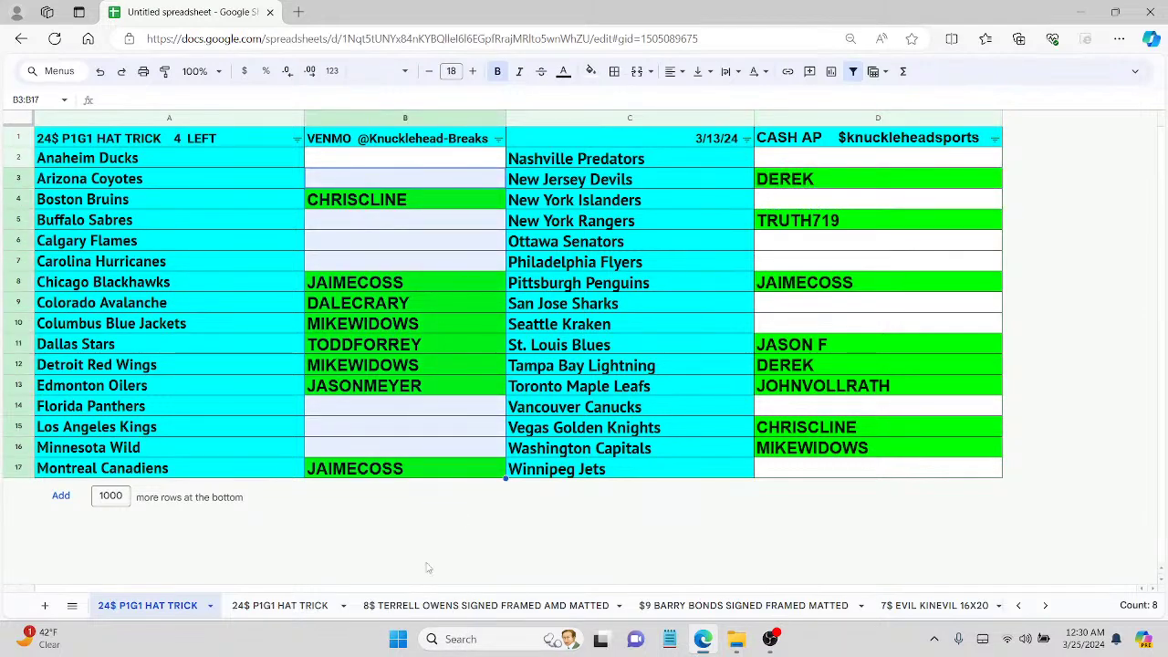
pyautogui.click(391, 471)
pyautogui.moveTo(365, 209); pyautogui.dragTo(403, 470)
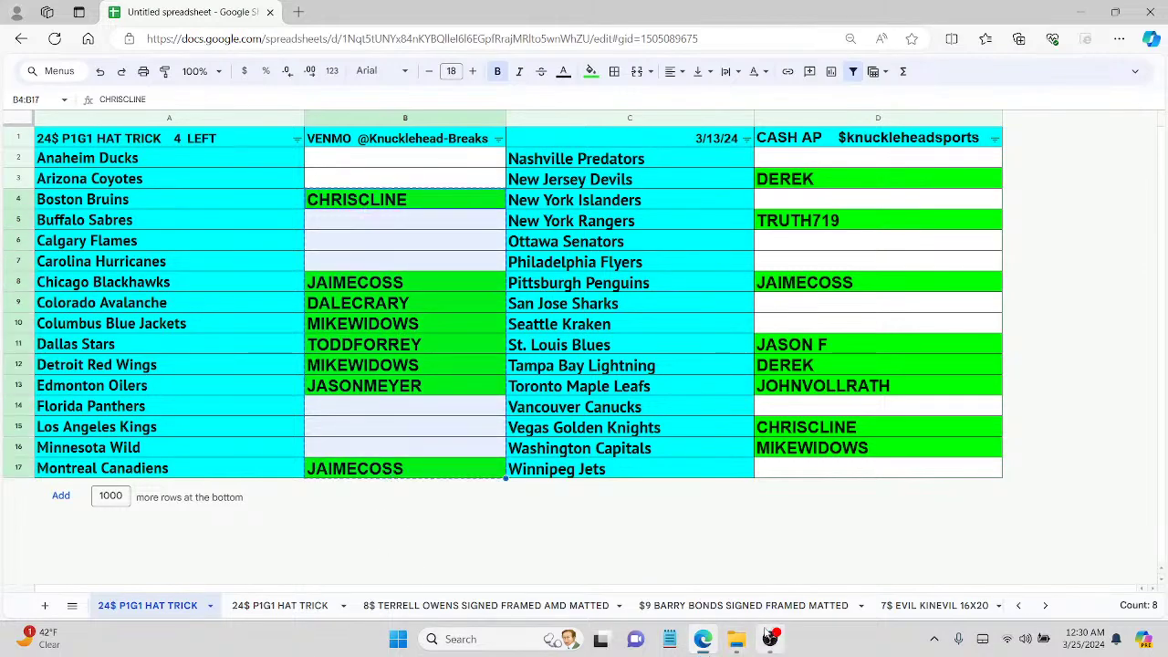
pyautogui.click(736, 639)
# Paste the column B buyer names and the D3:D17 names into the RANDOM.ORG list box
pyautogui.doubleClick(278, 189)
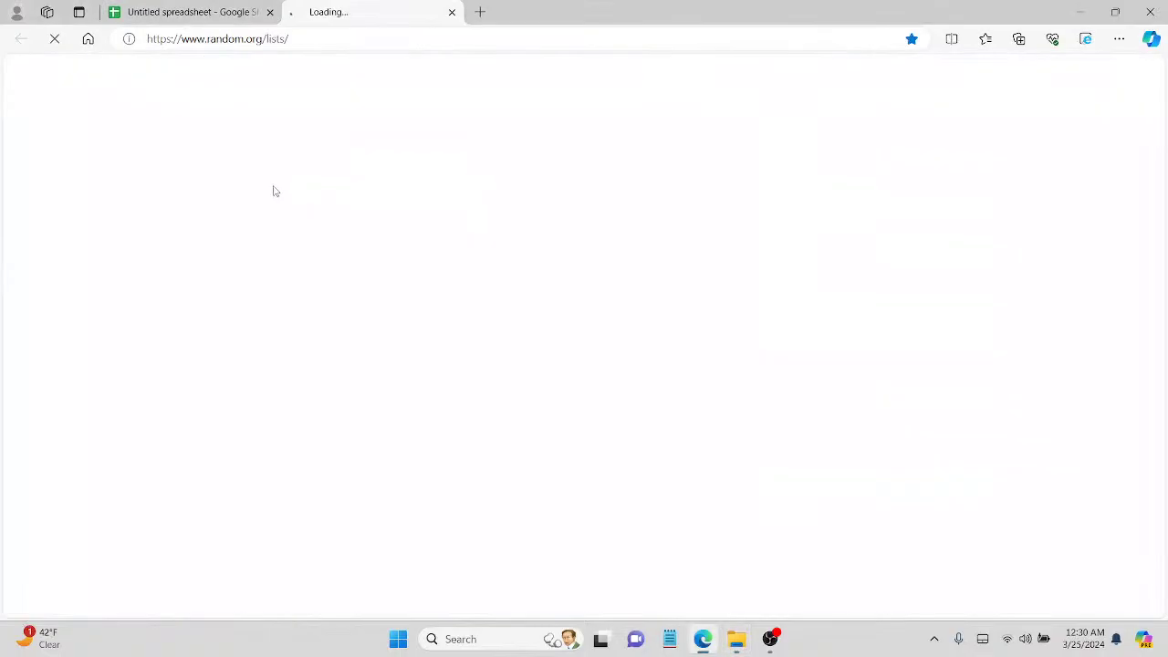
pyautogui.click(358, 437)
pyautogui.hotkey('ctrl', 'v')
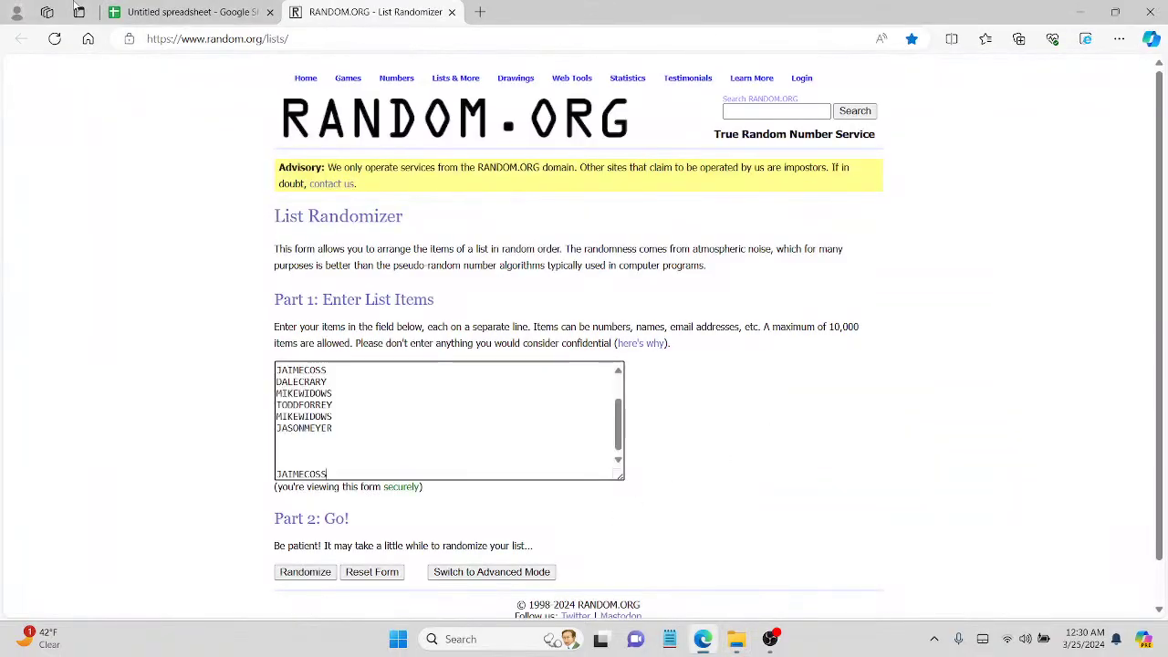
pyautogui.click(228, 9)
pyautogui.moveTo(820, 187); pyautogui.dragTo(863, 488)
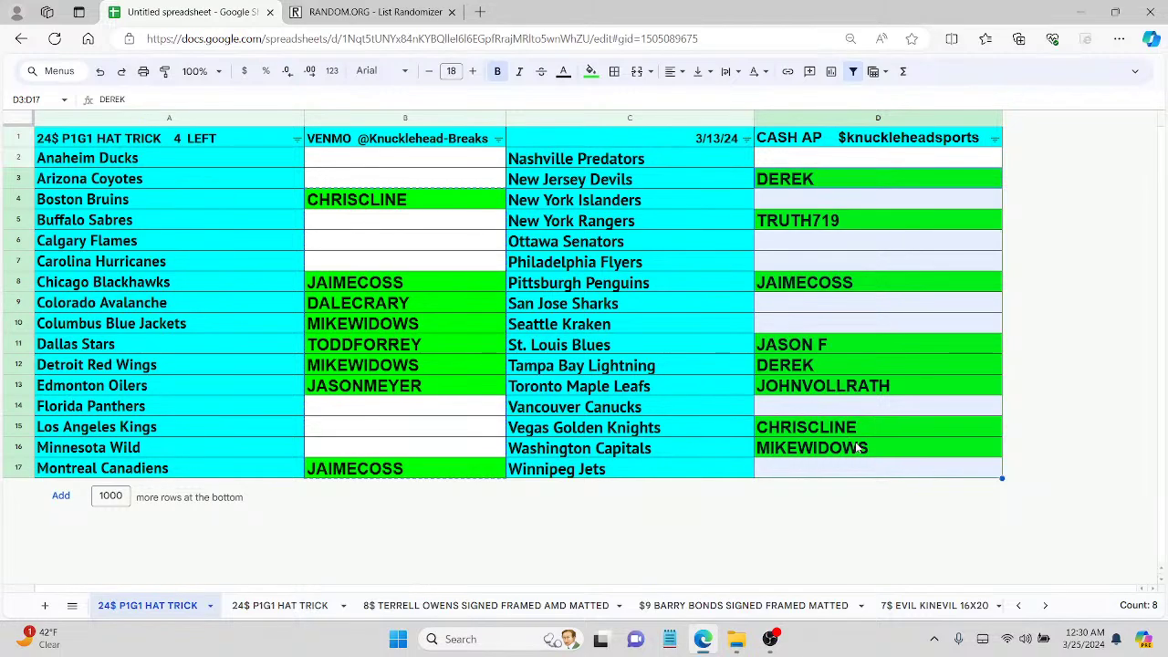
pyautogui.hotkey('ctrl', 'c')
pyautogui.click(365, 12)
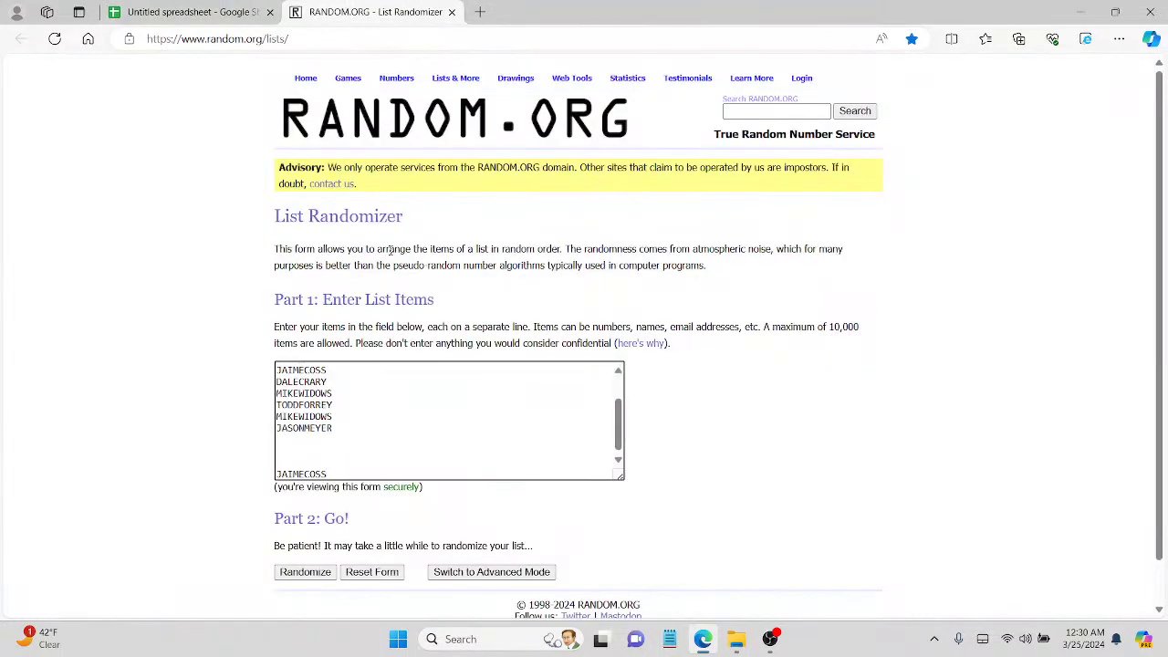
pyautogui.hotkey('ctrl', 'v')
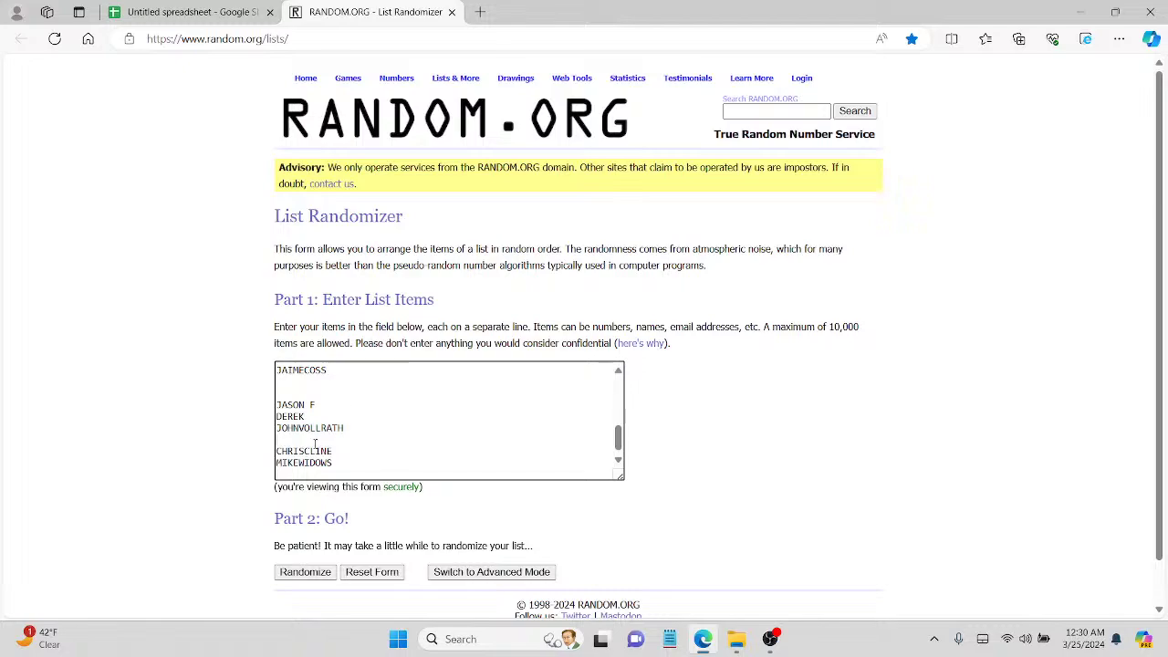
# Remove the blank lines from the pasted buyer list
pyautogui.click(314, 444)
pyautogui.press('BackSpace')
pyautogui.scroll(1, 319, 429)
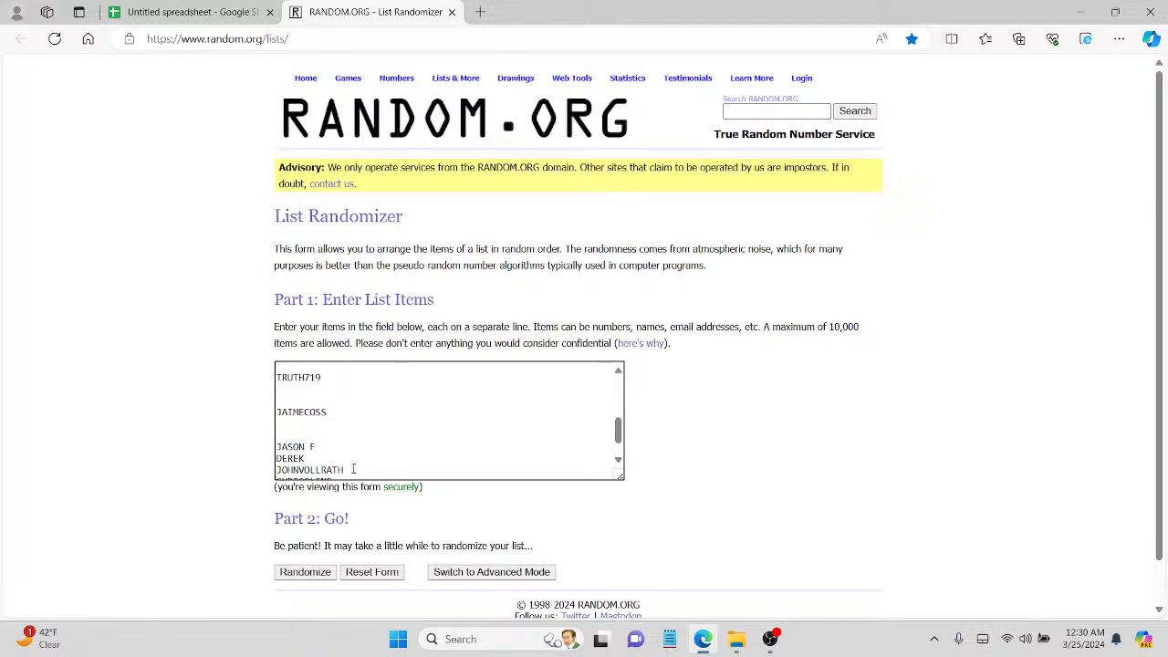
pyautogui.click(322, 429)
pyautogui.press('BackSpace')
pyautogui.press('BackSpace')
pyautogui.press('BackSpace')
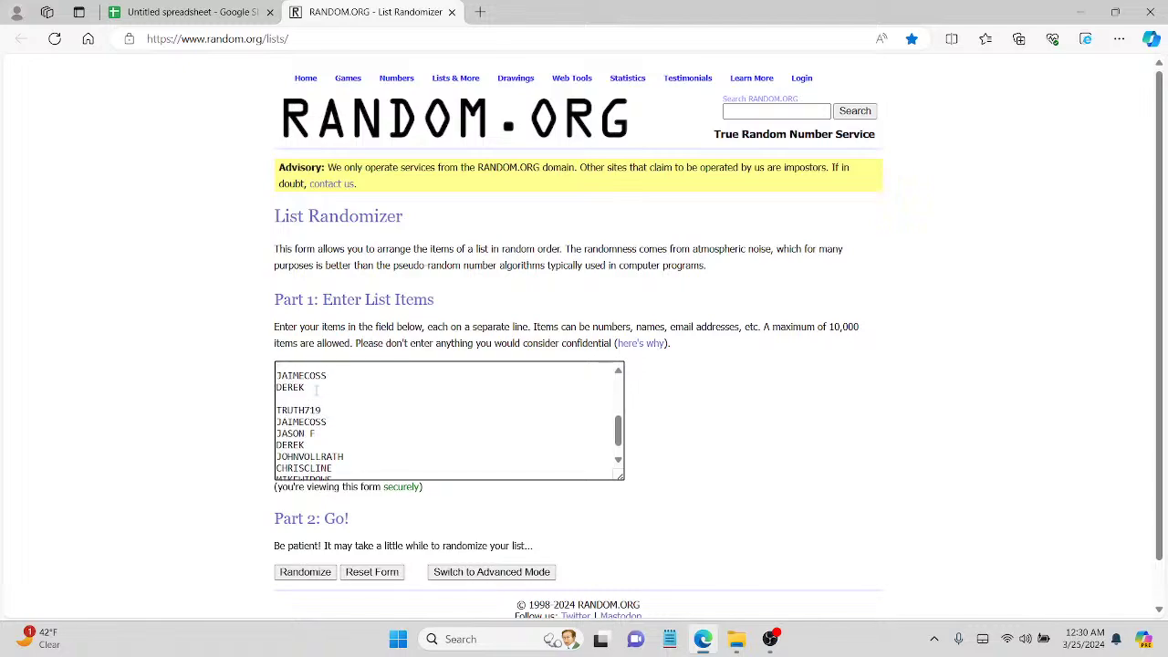
pyautogui.scroll(1, 315, 396)
pyautogui.scroll(3, 313, 398)
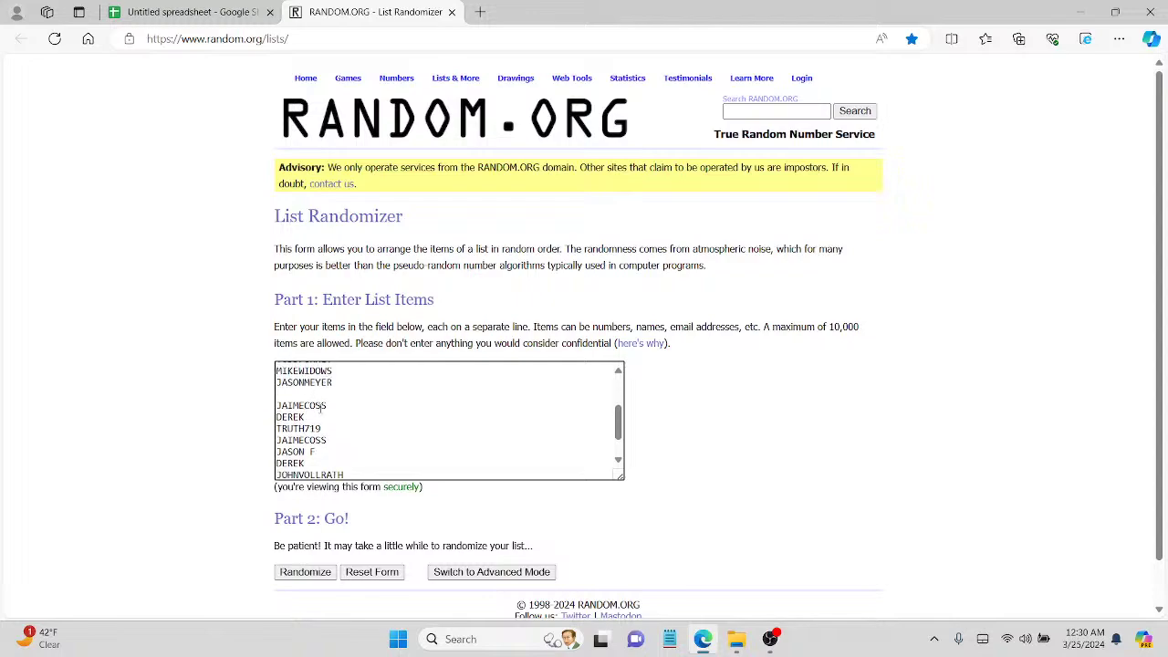
pyautogui.press('BackSpace')
pyautogui.press('BackSpace')
pyautogui.press('BackSpace')
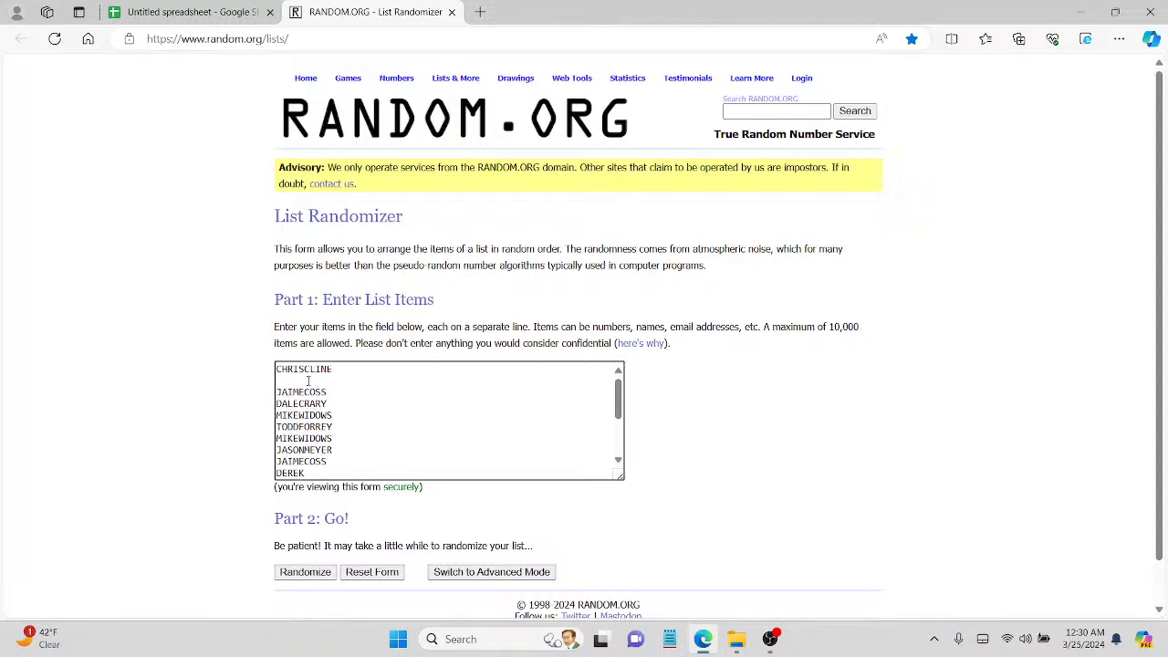
# Randomize the list seven times and snap the randomizer window to the right half
pyautogui.click(298, 574)
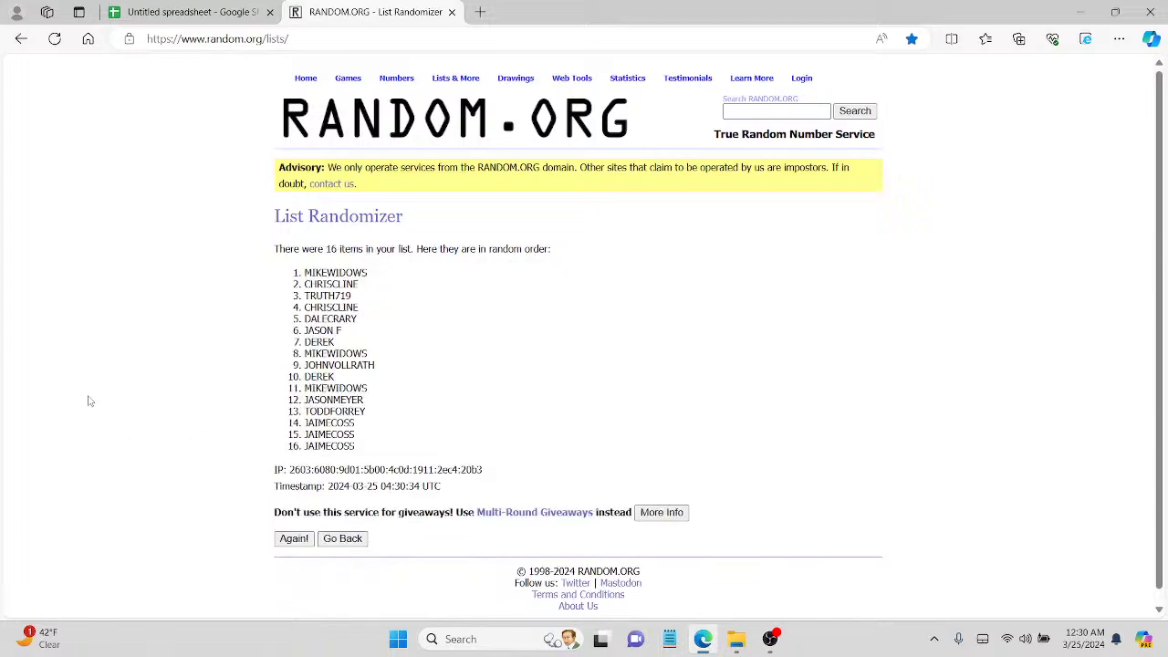
pyautogui.click(290, 539)
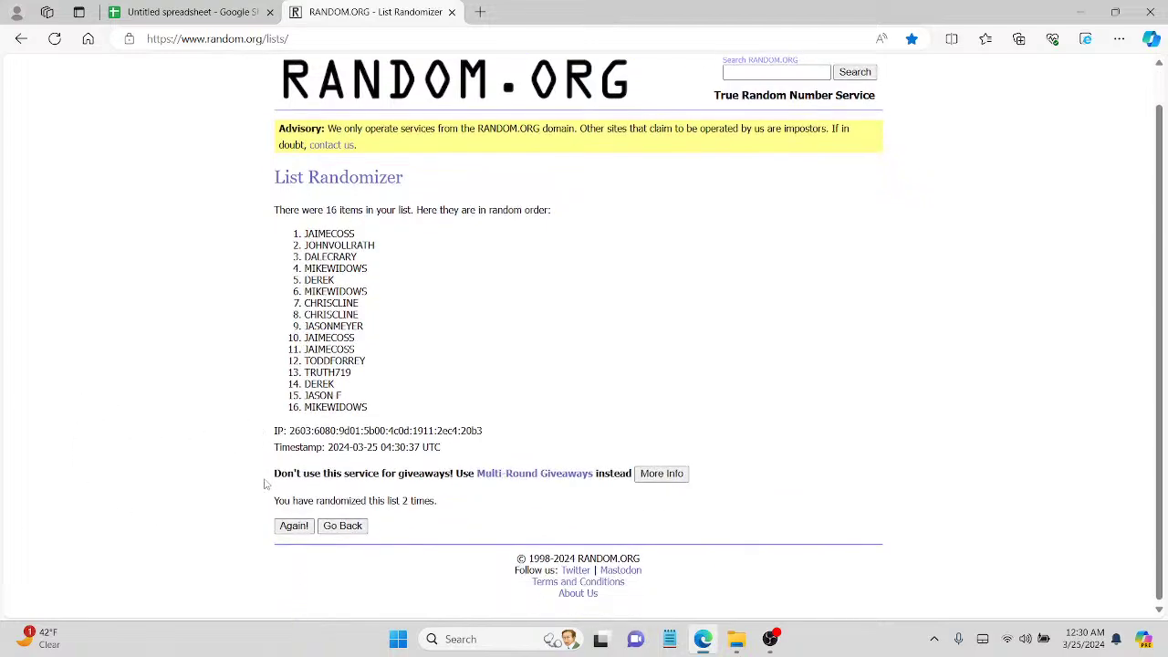
pyautogui.click(290, 526)
pyautogui.scroll(-1, 257, 449)
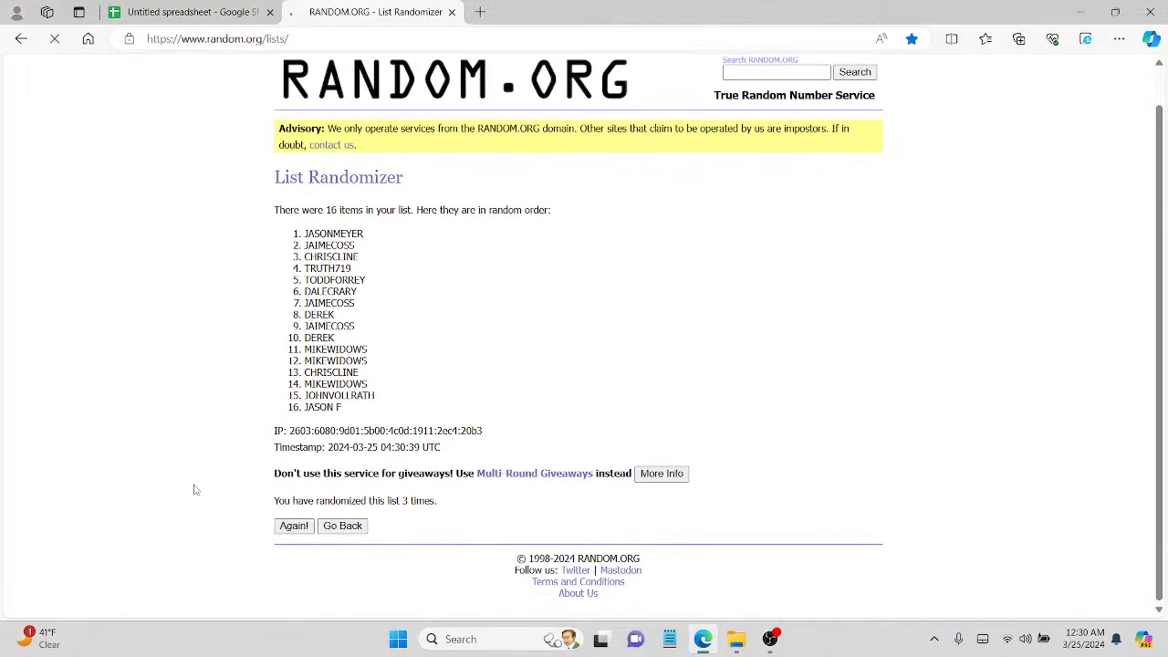
pyautogui.press('Return')
pyautogui.click(285, 568)
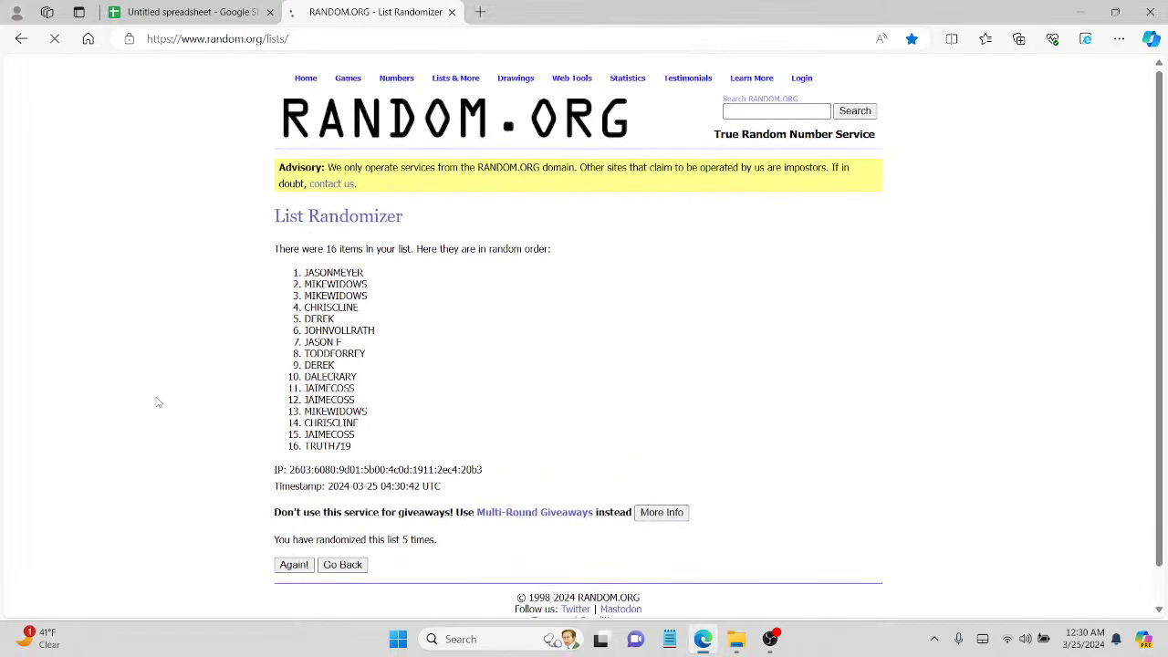
pyautogui.scroll(-1, 177, 386)
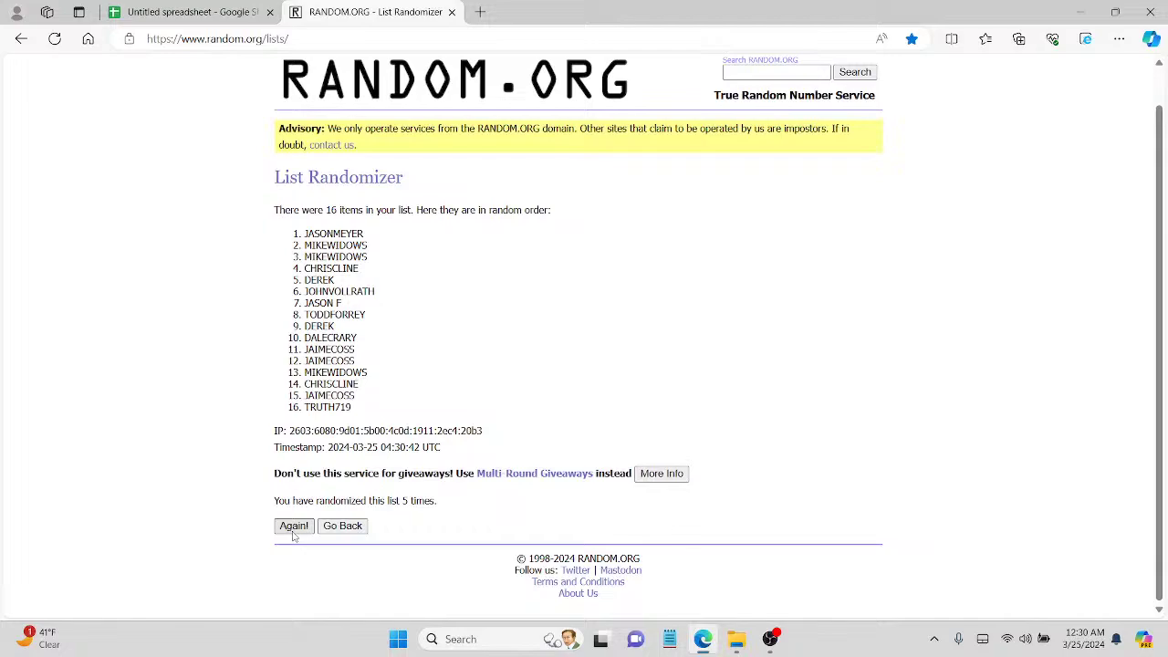
pyautogui.click(294, 533)
pyautogui.scroll(-1, 117, 354)
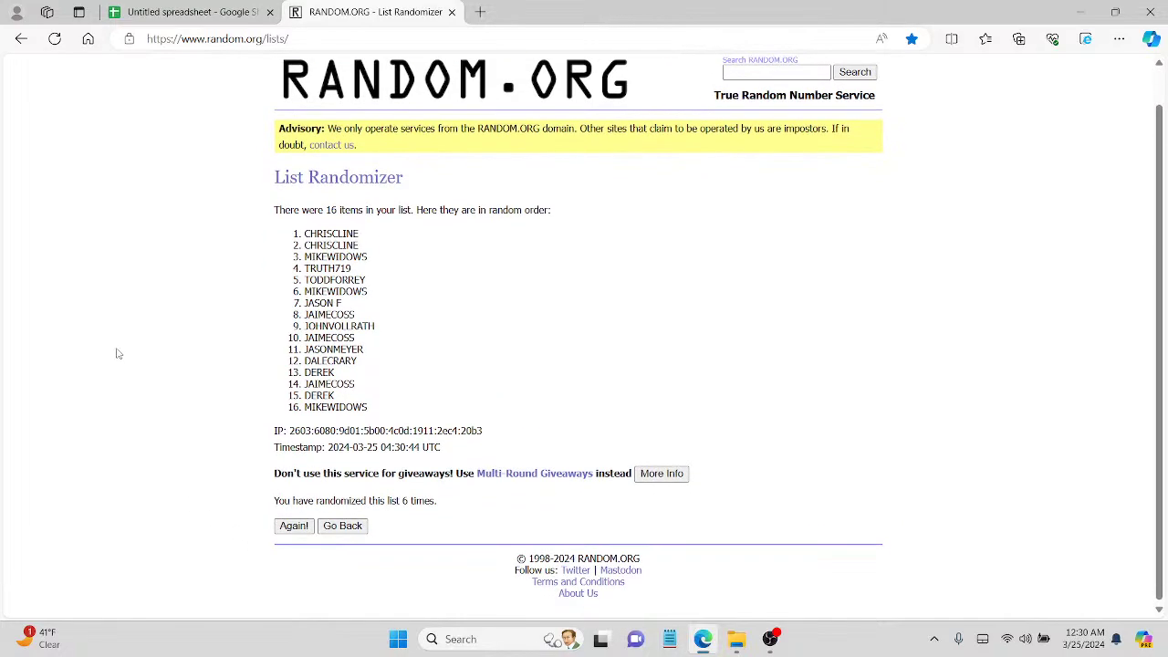
pyautogui.click(288, 529)
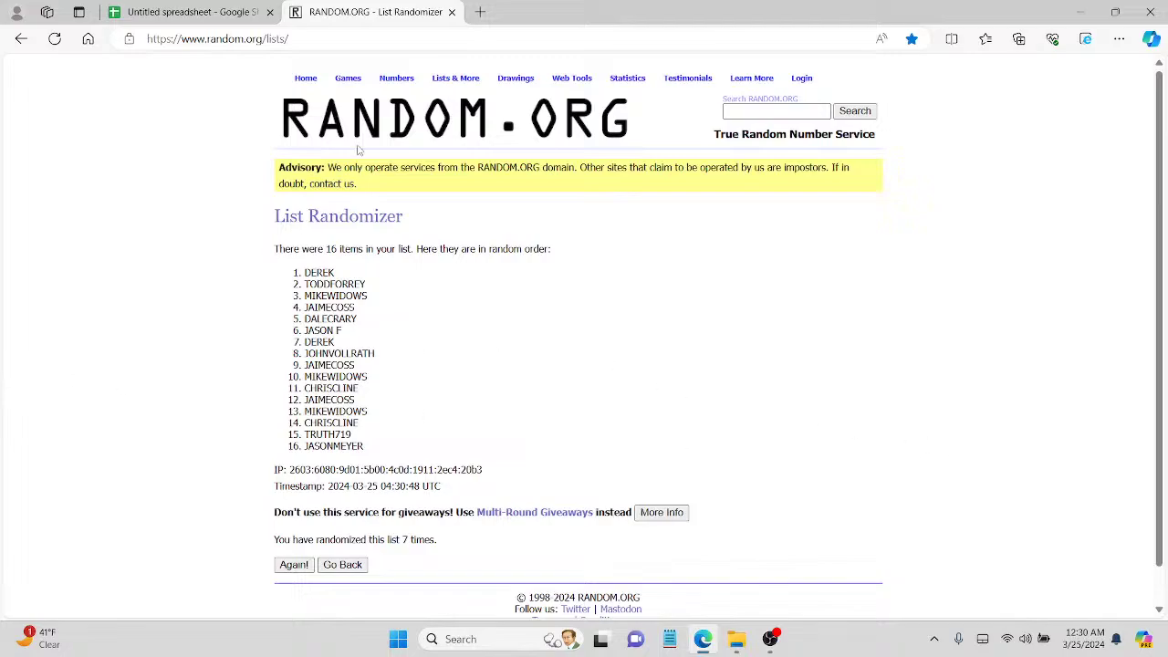
pyautogui.moveTo(374, 12); pyautogui.dragTo(1056, 182)
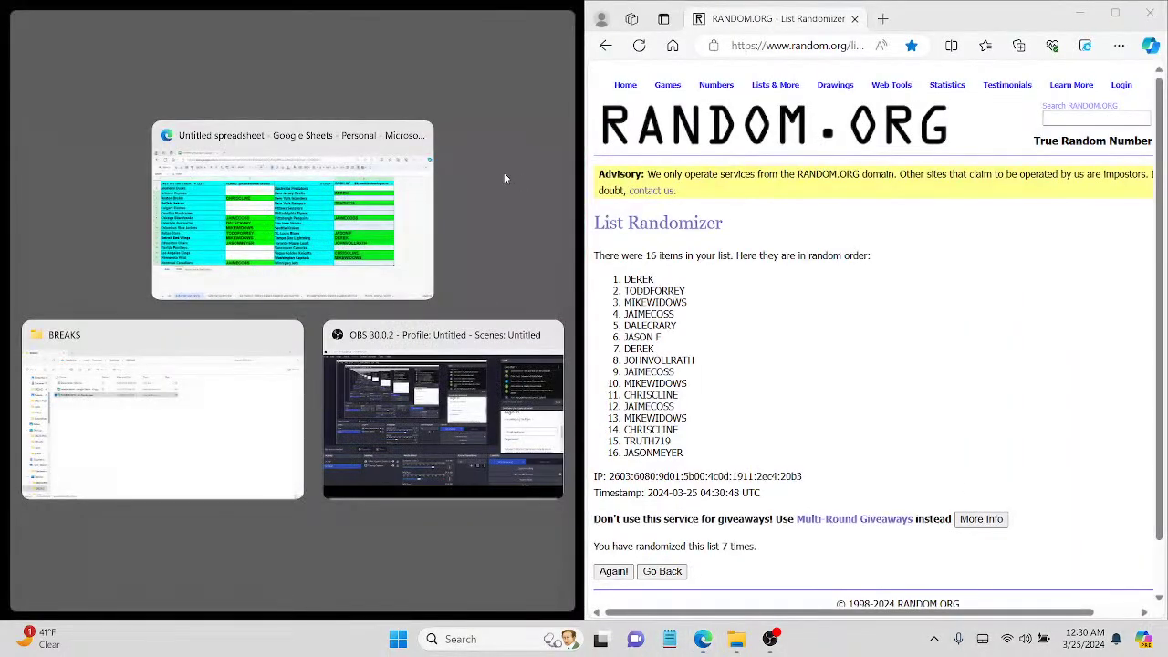
# Snap the spreadsheet left and paste the first two shuffled names into B2:B3
pyautogui.click(419, 182)
pyautogui.moveTo(620, 281); pyautogui.dragTo(721, 294)
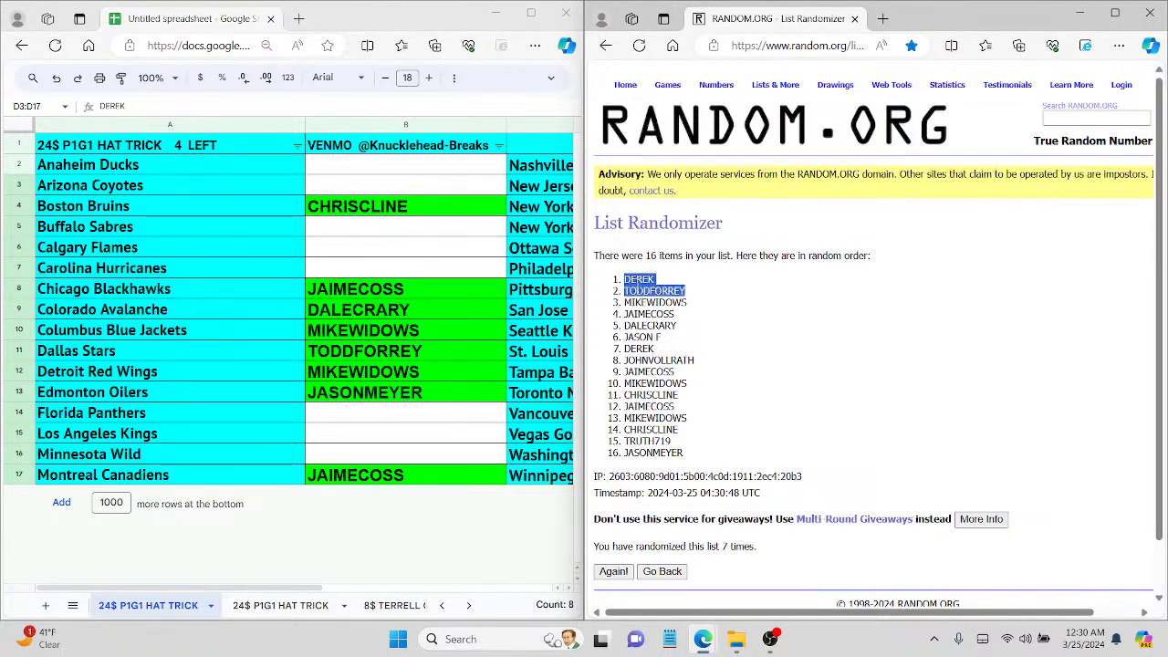
pyautogui.hotkey('ctrl', 'c')
pyautogui.click(375, 171)
pyautogui.hotkey('ctrl', 'v')
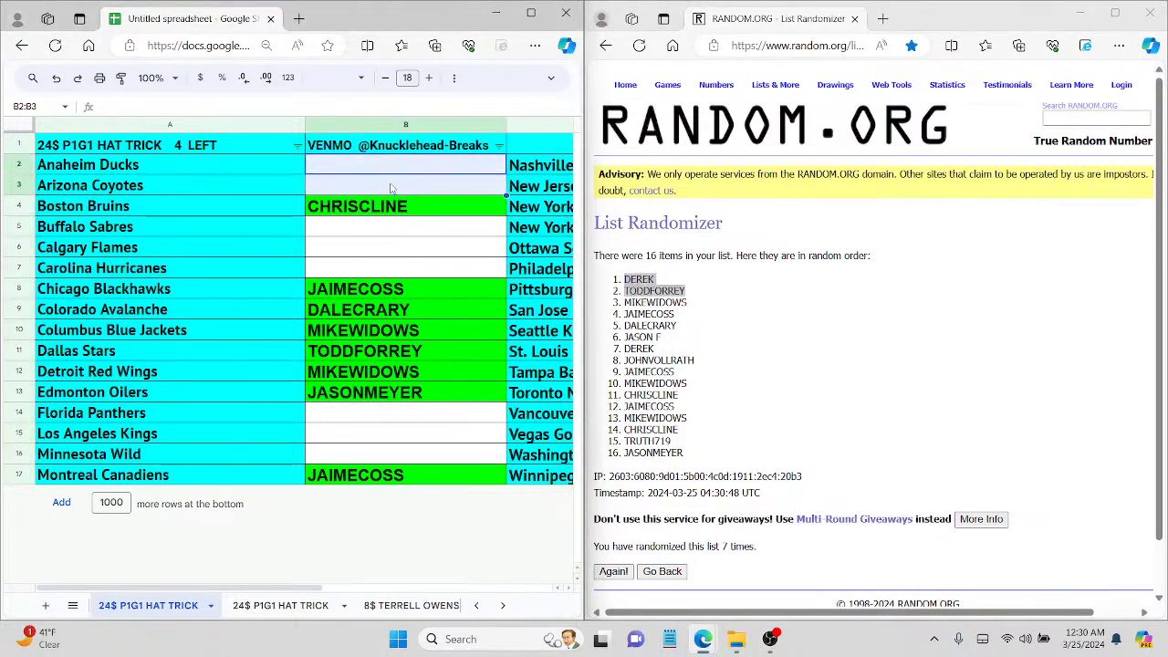
# Paste shuffled items 3 to 5 into B5:B7, undoing a paste that overwrote B8
pyautogui.moveTo(626, 292)
pyautogui.mouseDown()
pyautogui.moveTo(721, 296)
pyautogui.moveTo(623, 327)
pyautogui.moveTo(676, 316)
pyautogui.moveTo(657, 311)
pyautogui.moveTo(690, 316)
pyautogui.moveTo(679, 327)
pyautogui.moveTo(636, 309)
pyautogui.mouseUp()
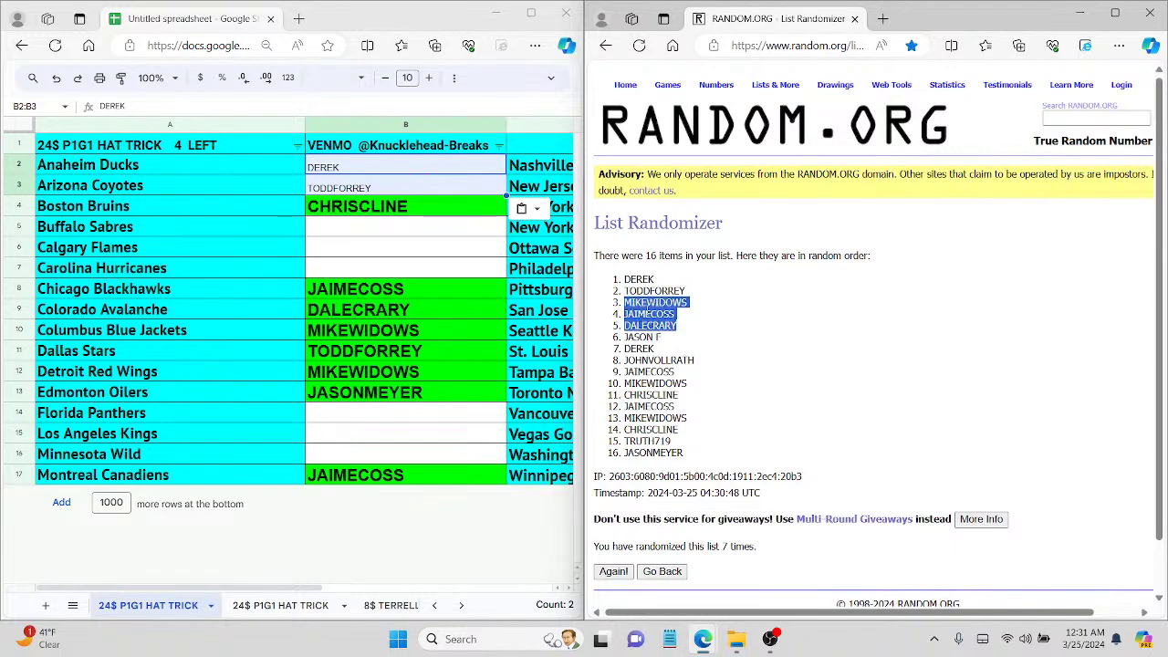
pyautogui.click(346, 227)
pyautogui.hotkey('ctrl', 'v')
pyautogui.hotkey('ctrl', 'z')
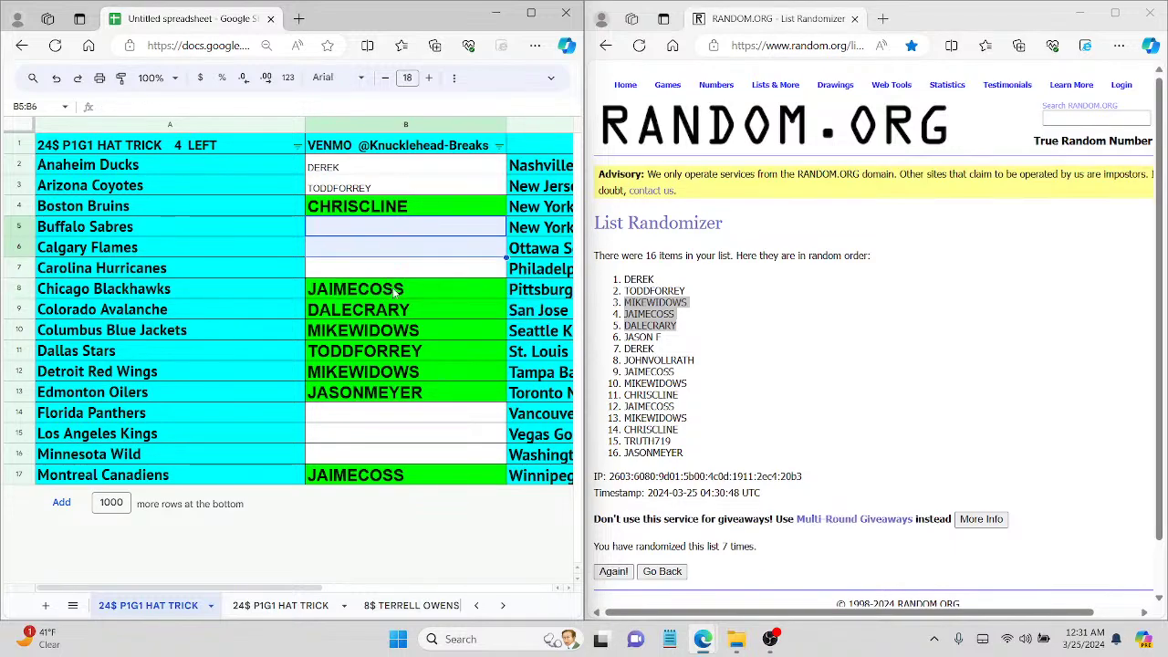
pyautogui.click(399, 314)
pyautogui.moveTo(625, 302); pyautogui.dragTo(692, 326)
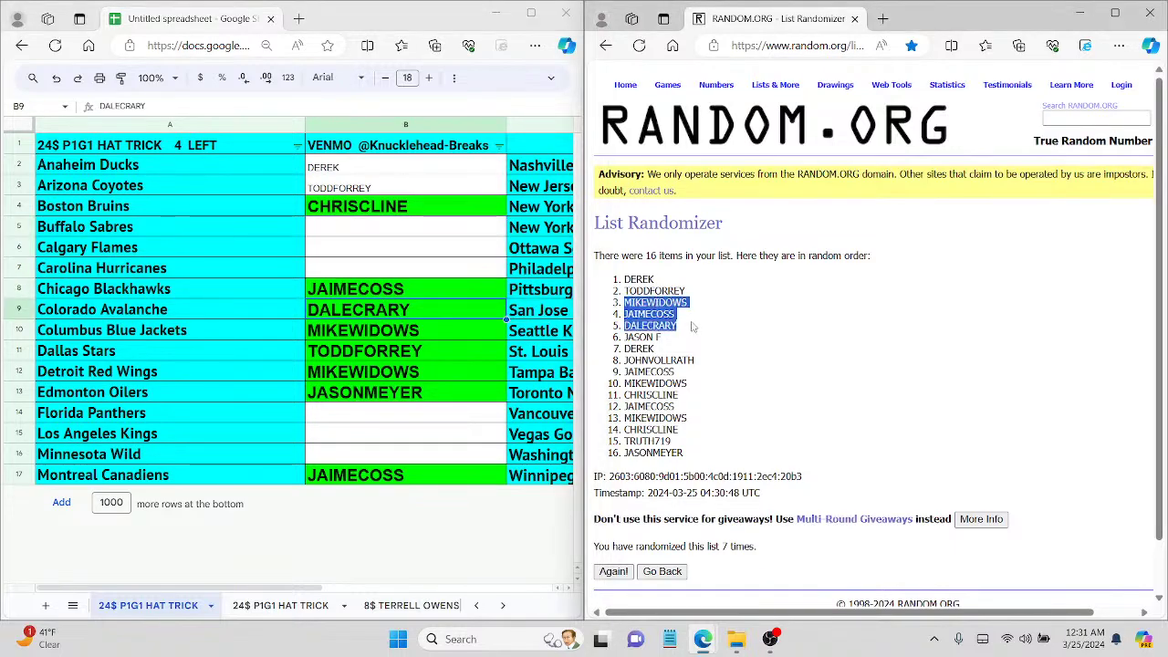
pyautogui.moveTo(360, 230); pyautogui.dragTo(368, 249)
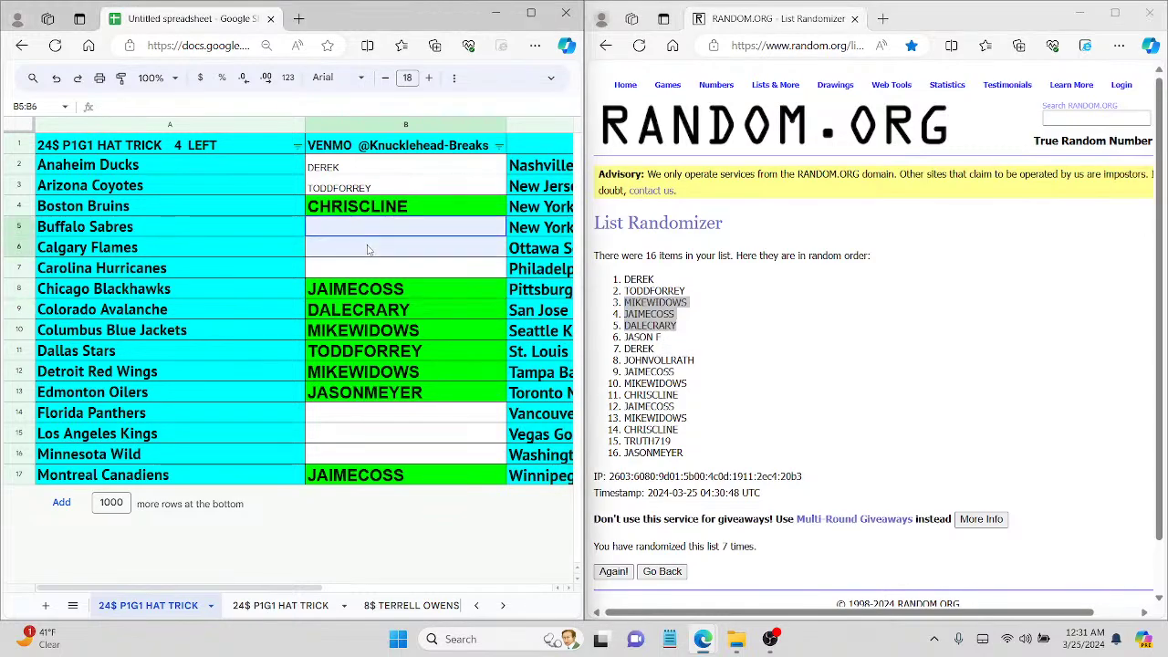
pyautogui.hotkey('ctrl', 'v')
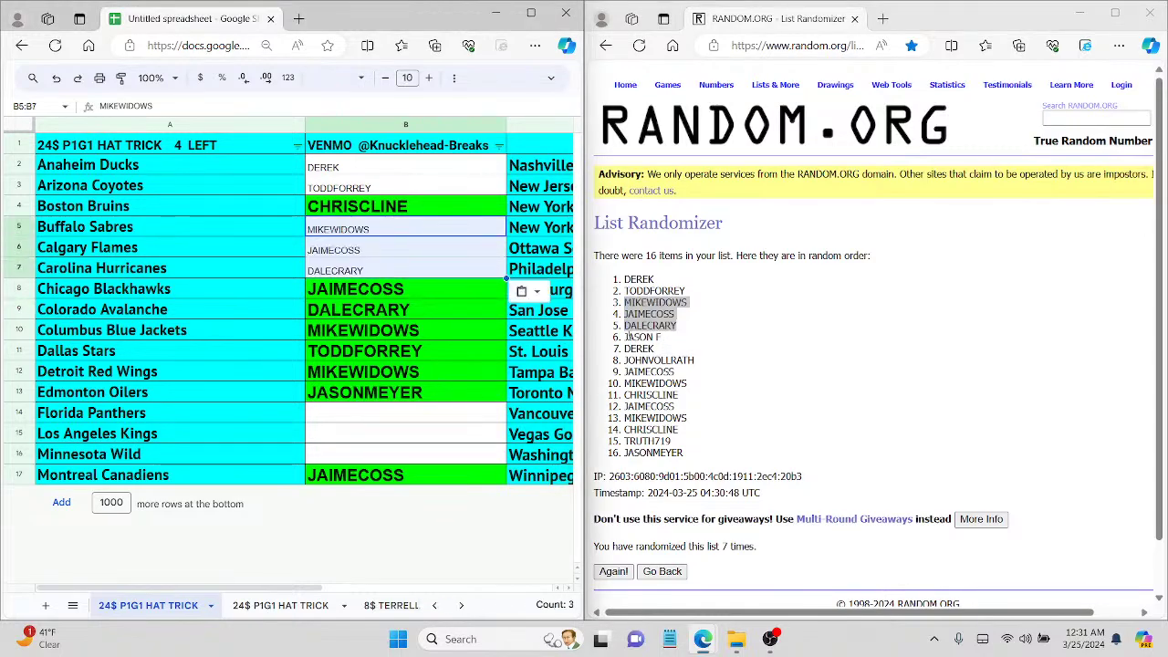
# Paste shuffled items 6 to 8 into column B from the Florida Panthers slot
pyautogui.moveTo(627, 338); pyautogui.dragTo(703, 363)
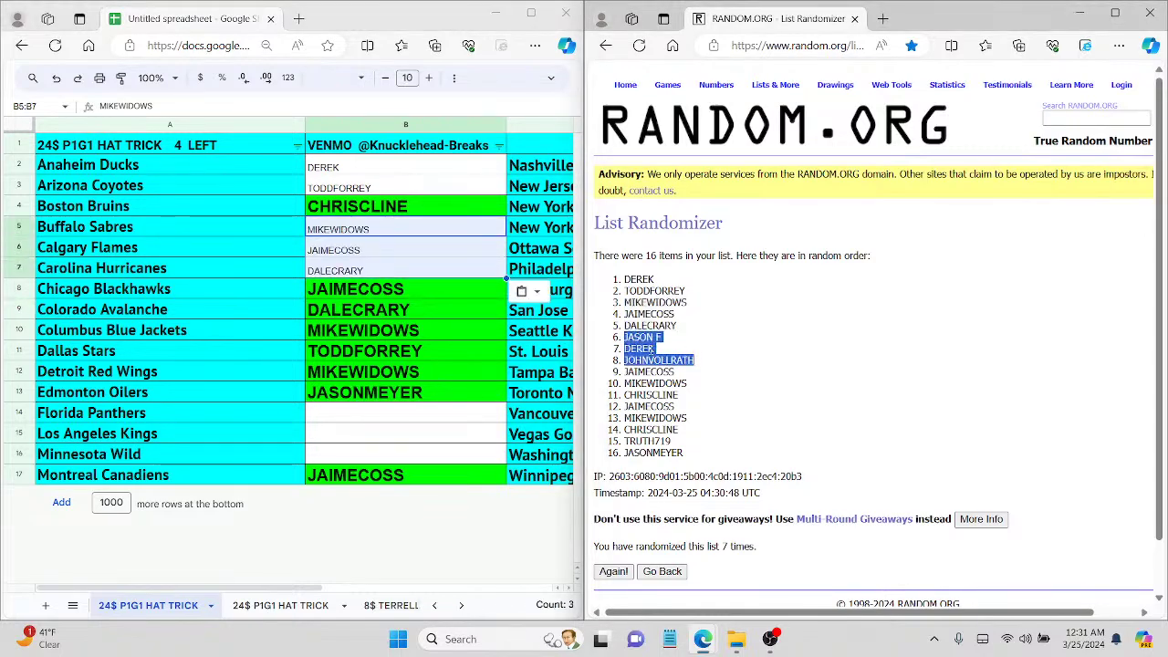
pyautogui.click(424, 413)
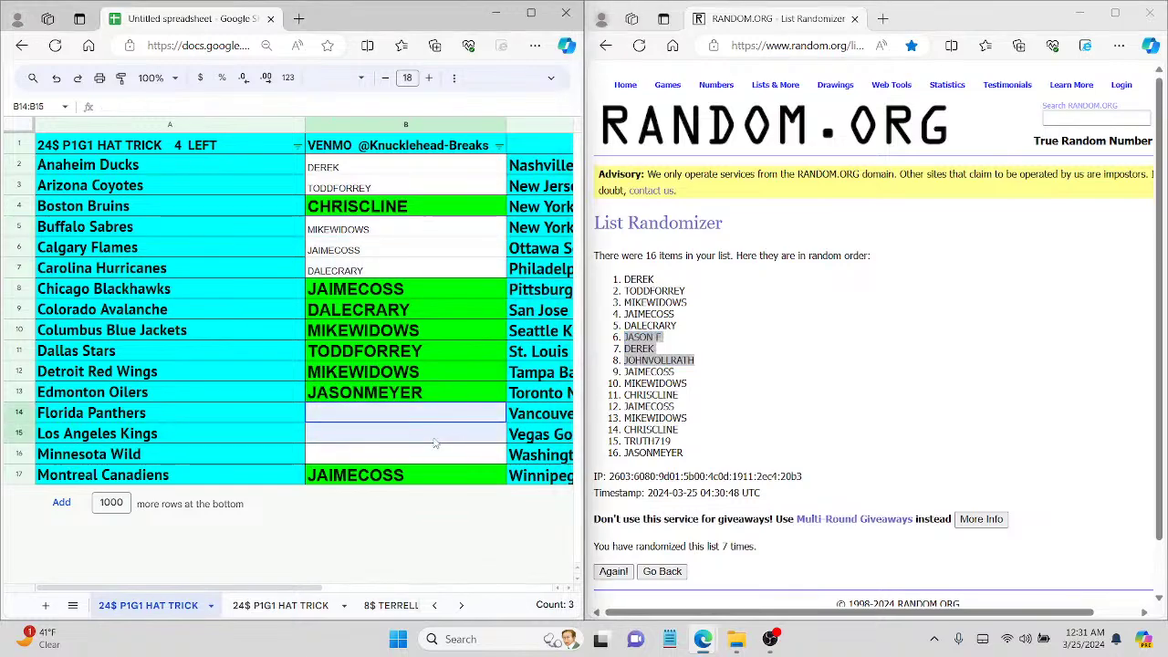
pyautogui.hotkey('ctrl', 'v')
pyautogui.press('Down')
pyautogui.press('Down')
pyautogui.press('Down')
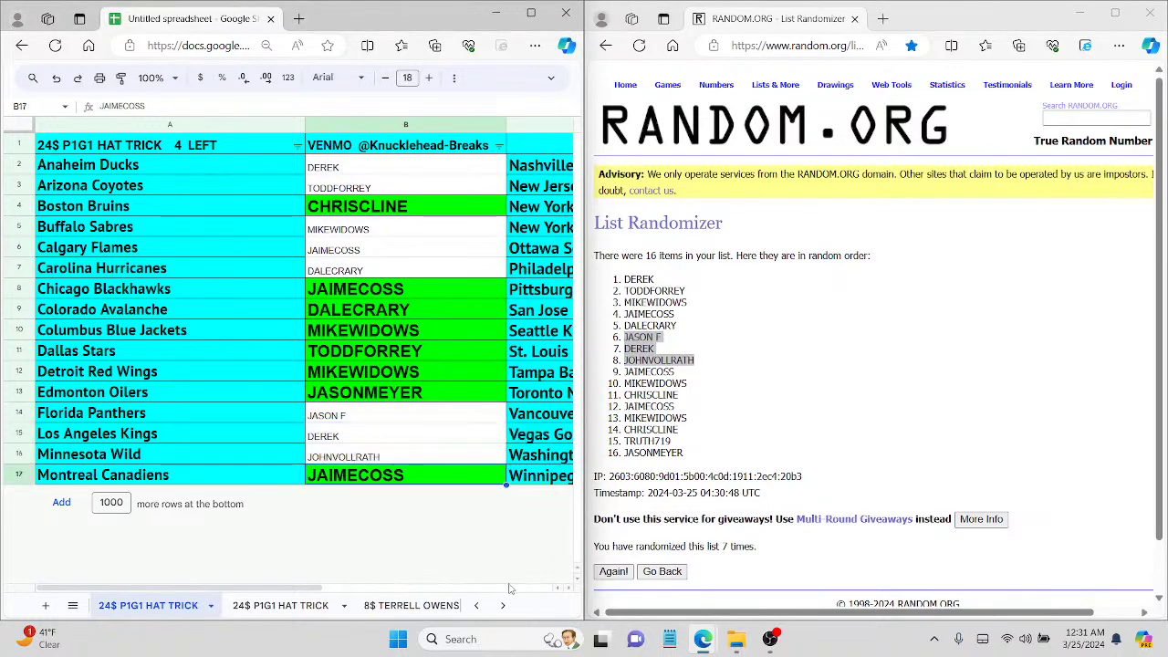
pyautogui.click(509, 589)
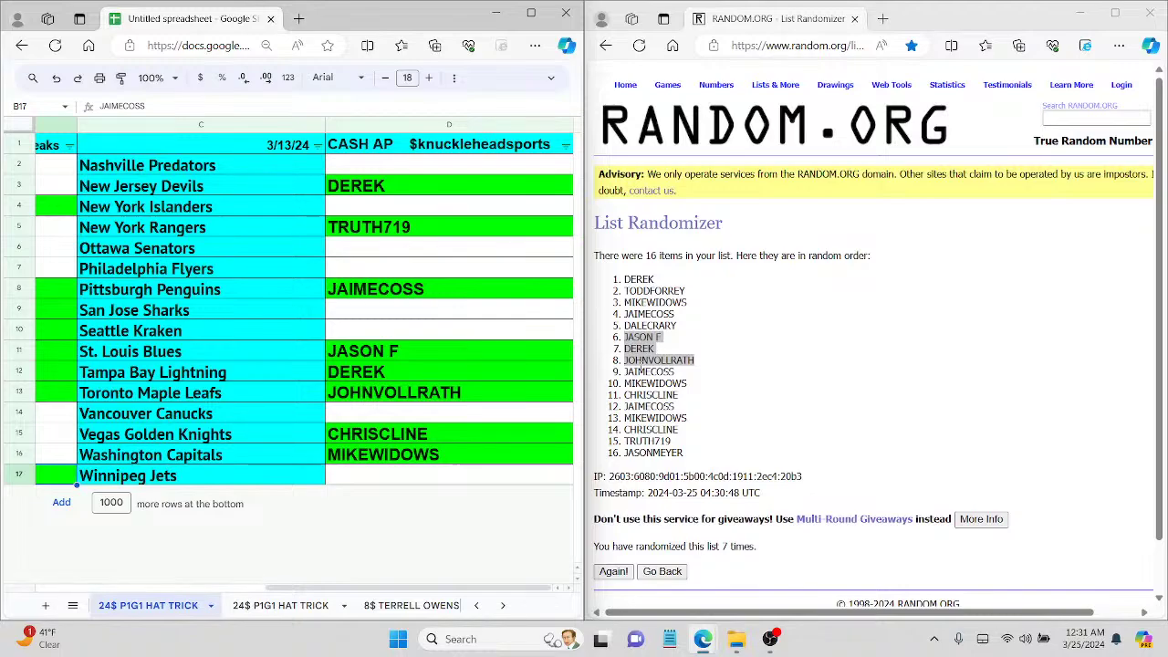
pyautogui.moveTo(626, 372); pyautogui.dragTo(675, 373)
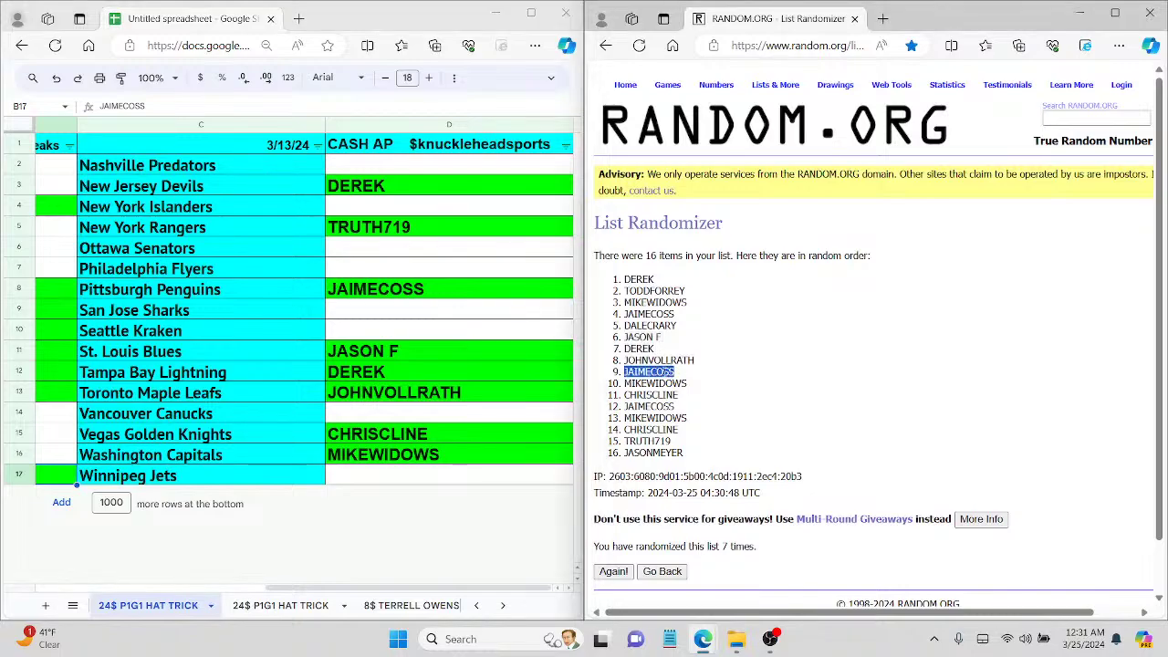
pyautogui.click(384, 167)
pyautogui.hotkey('ctrl', 'v')
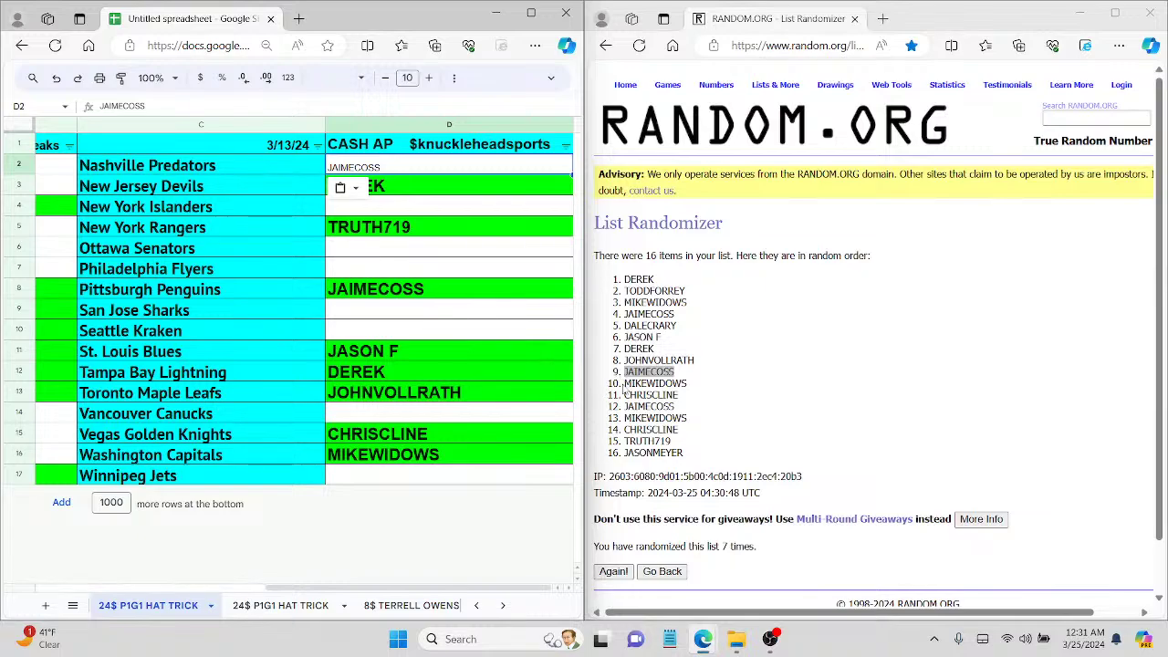
pyautogui.moveTo(626, 383); pyautogui.dragTo(694, 390)
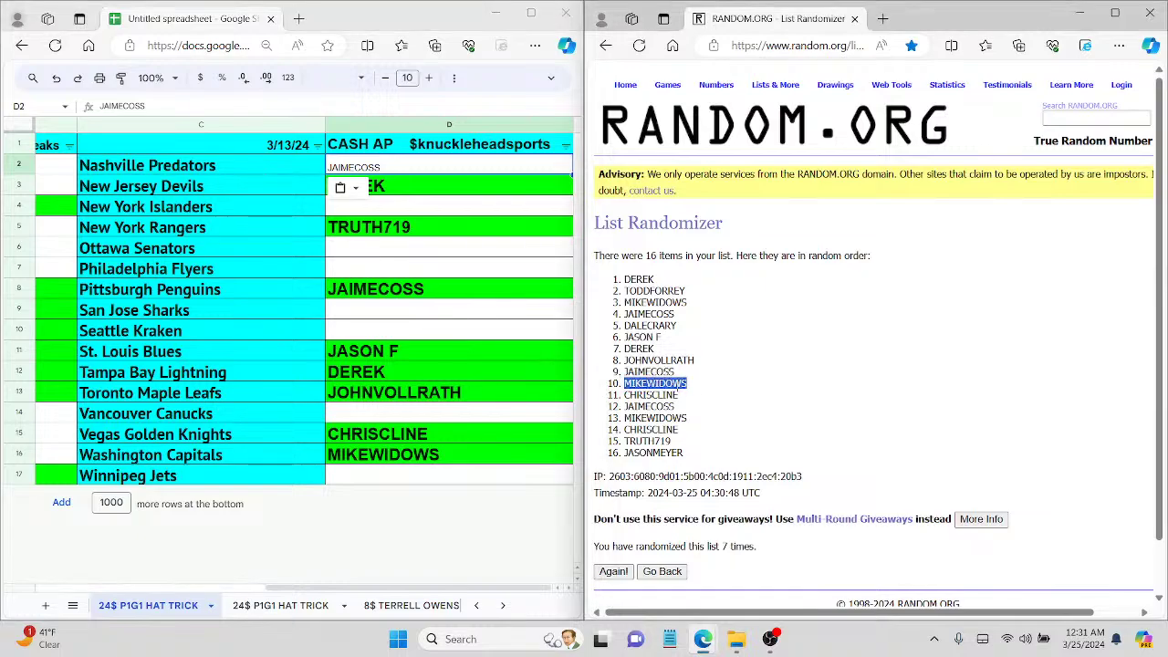
pyautogui.hotkey('ctrl', 'c')
pyautogui.click(402, 208)
pyautogui.hotkey('ctrl', 'v')
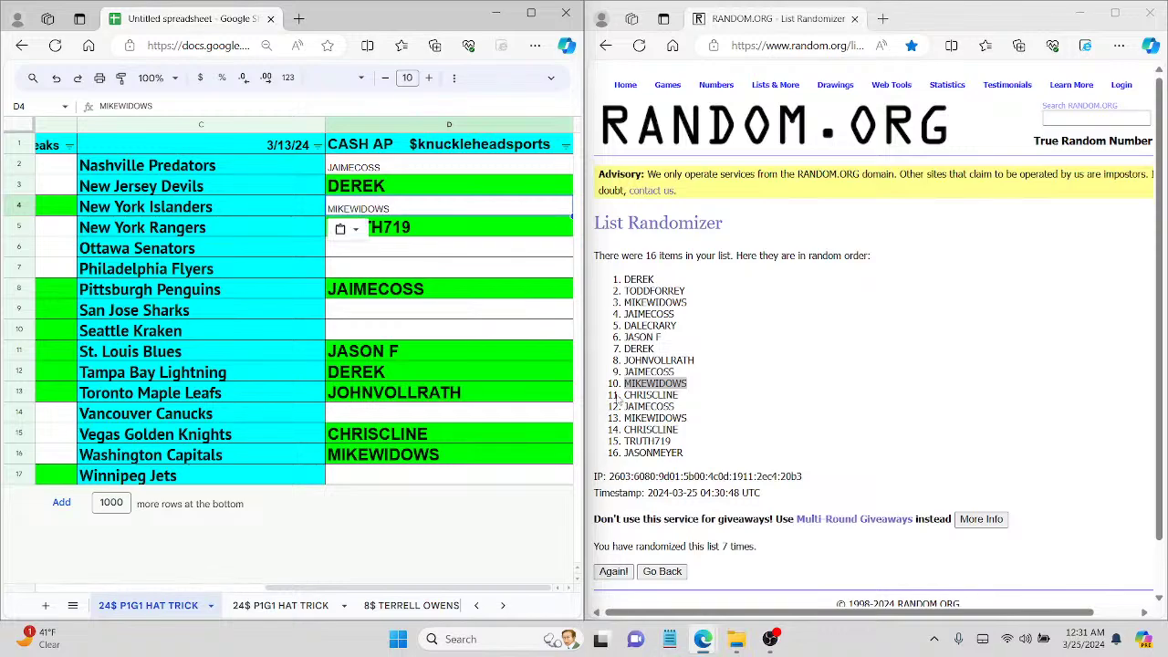
pyautogui.moveTo(621, 400); pyautogui.dragTo(673, 408)
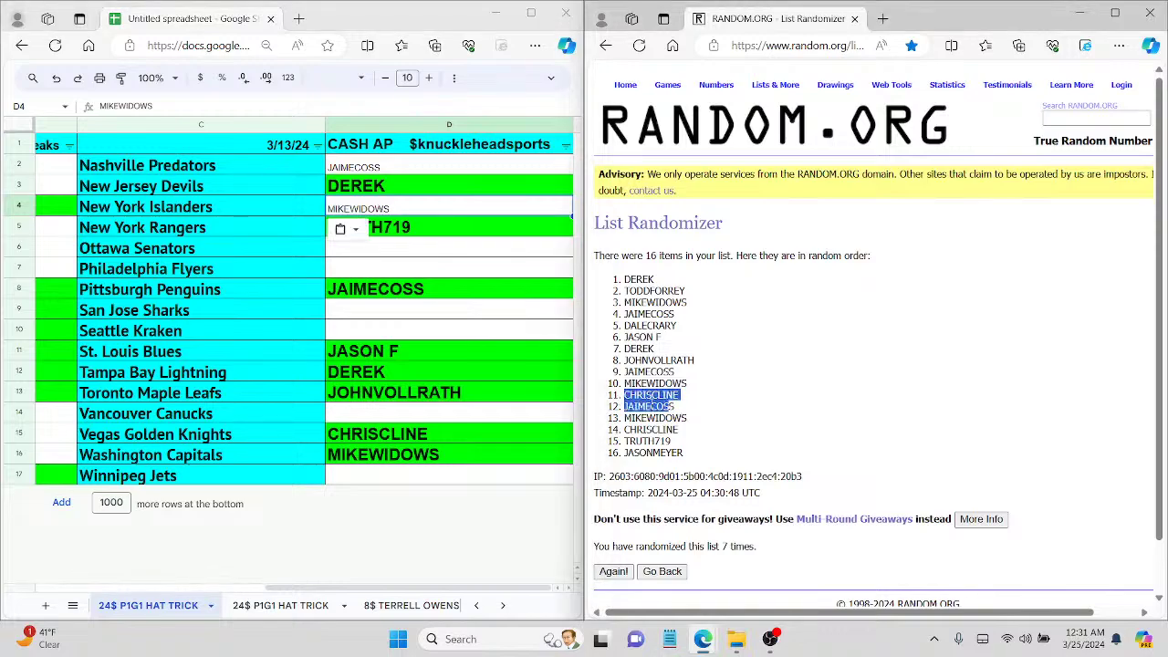
pyautogui.hotkey('ctrl', 'c')
pyautogui.click(448, 250)
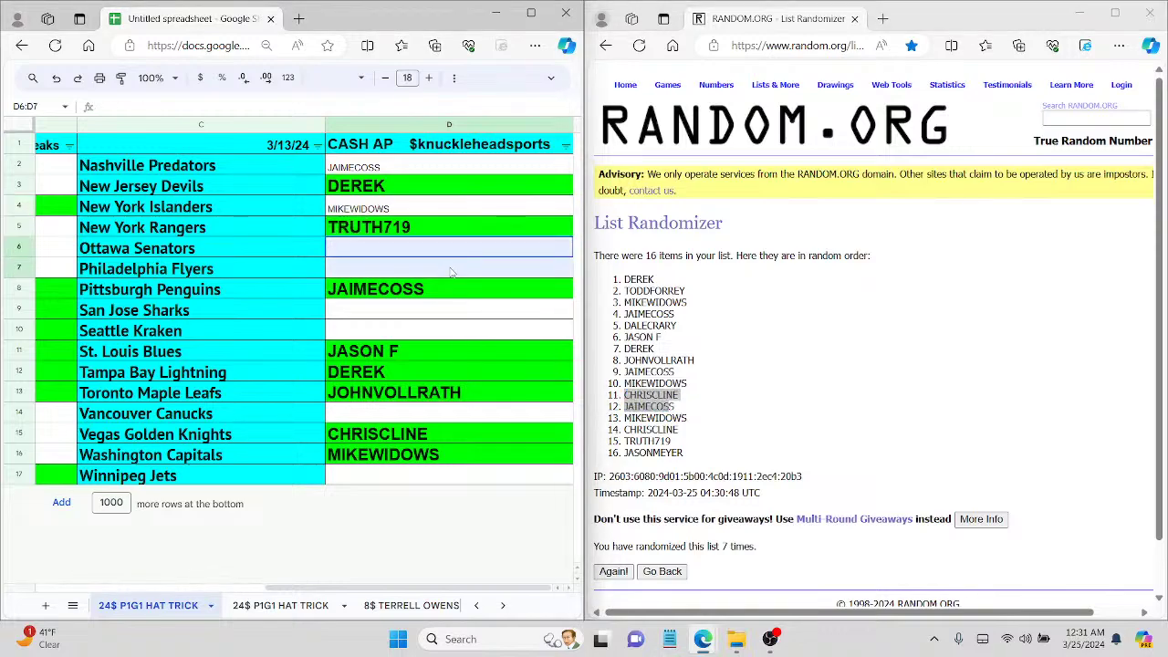
pyautogui.hotkey('ctrl', 'v')
pyautogui.click(458, 270)
pyautogui.doubleClick(457, 265)
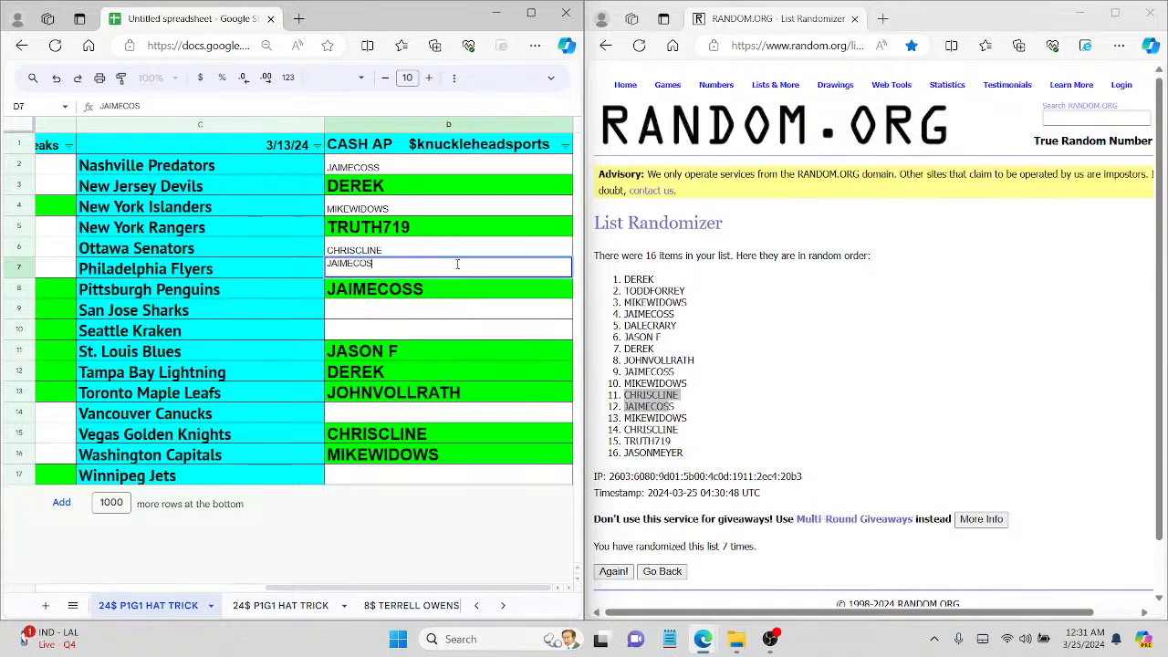
pyautogui.moveTo(621, 418); pyautogui.dragTo(687, 431)
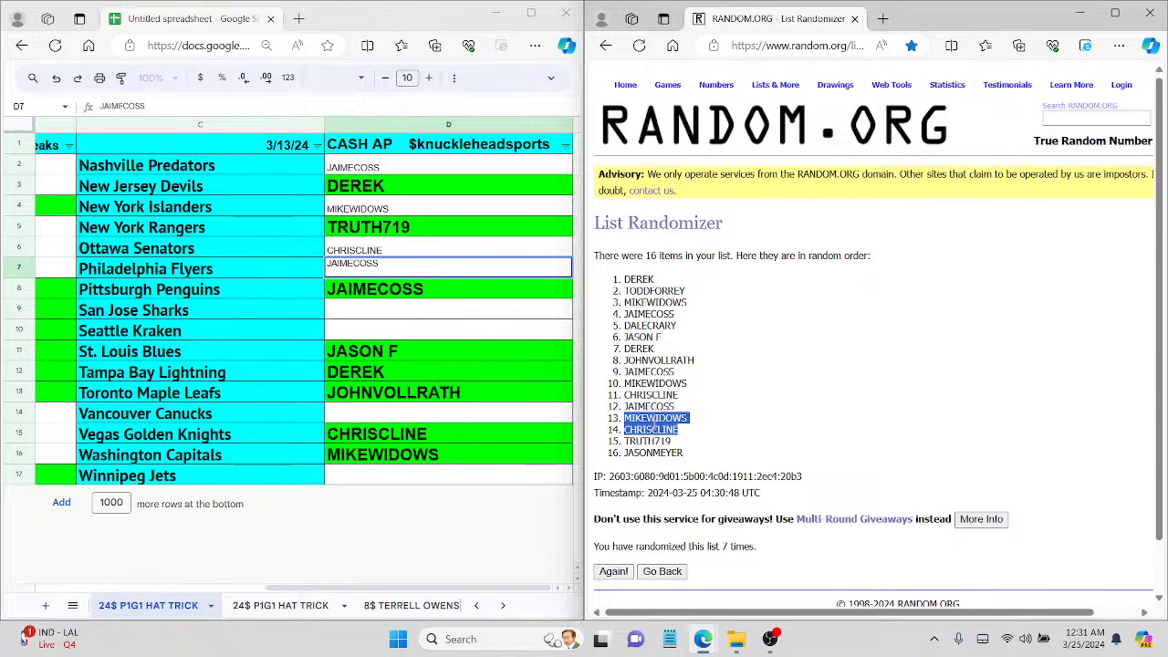
pyautogui.hotkey('ctrl', 'c')
pyautogui.click(382, 303)
pyautogui.hotkey('ctrl', 'v')
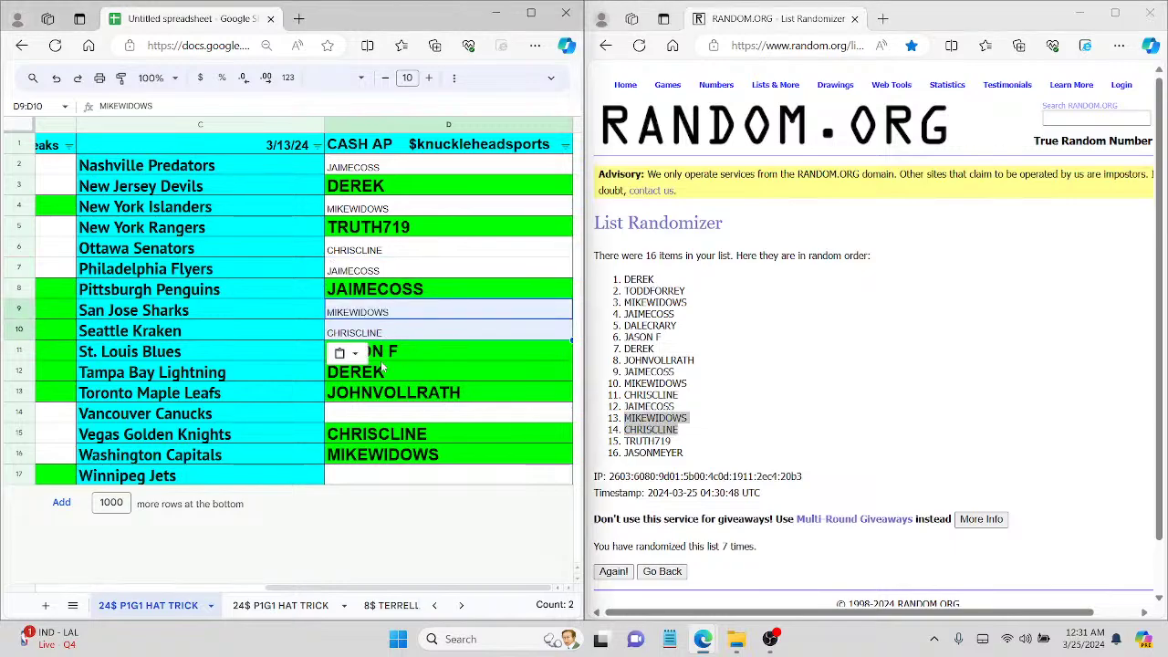
pyautogui.click(391, 415)
pyautogui.write('TRU')
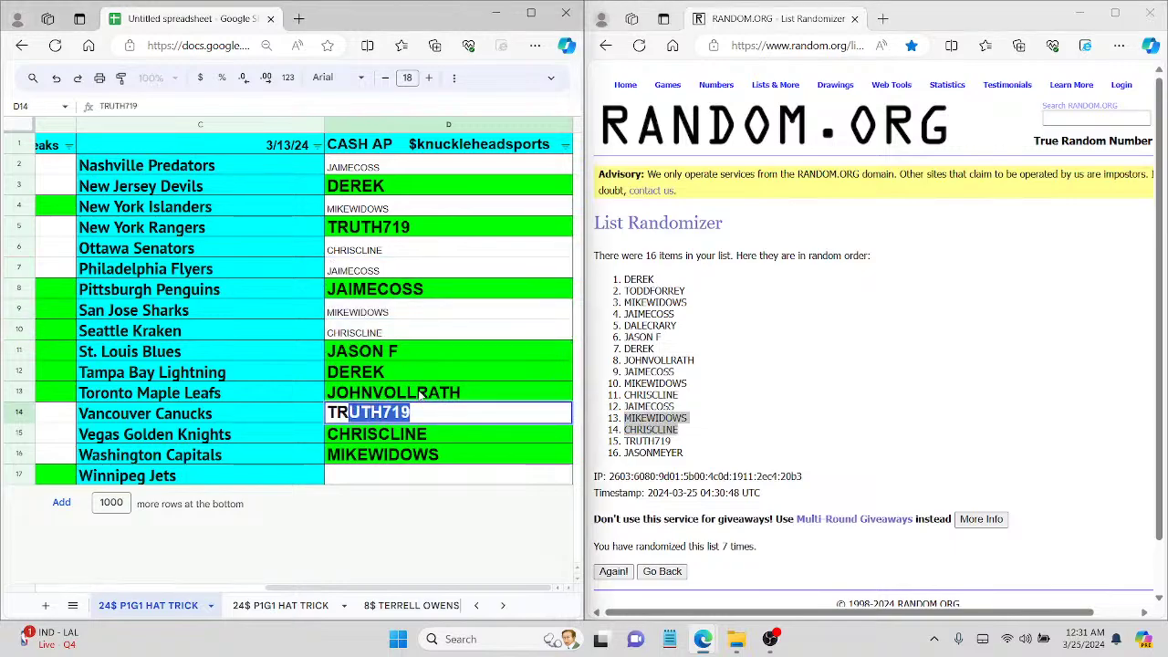
pyautogui.click(412, 474)
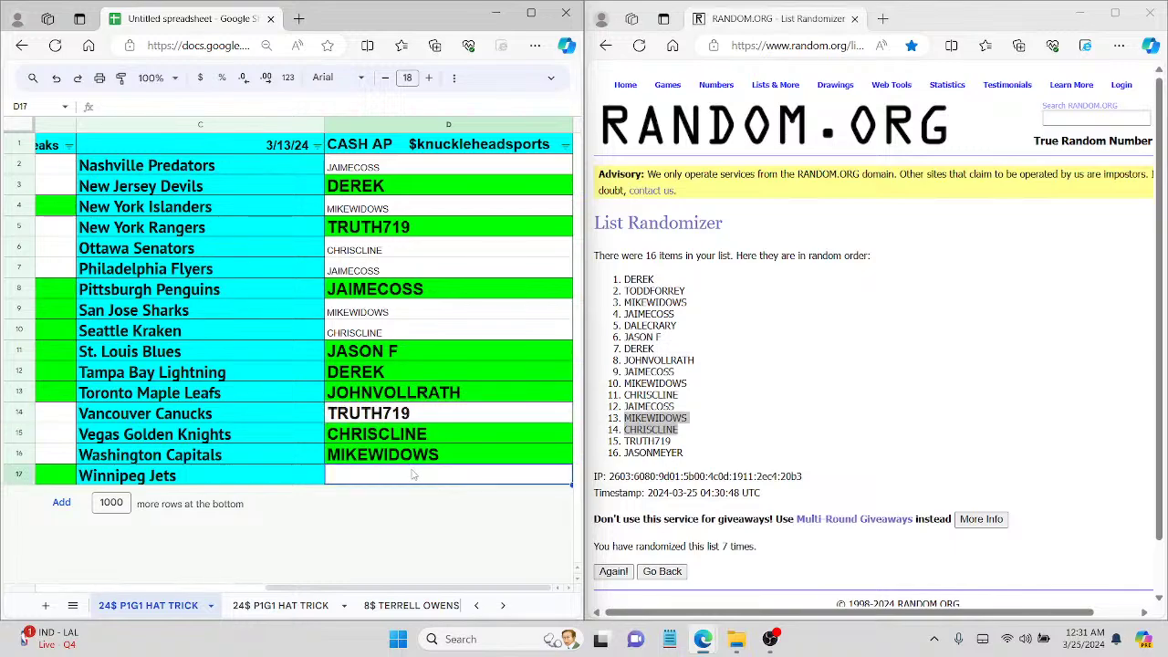
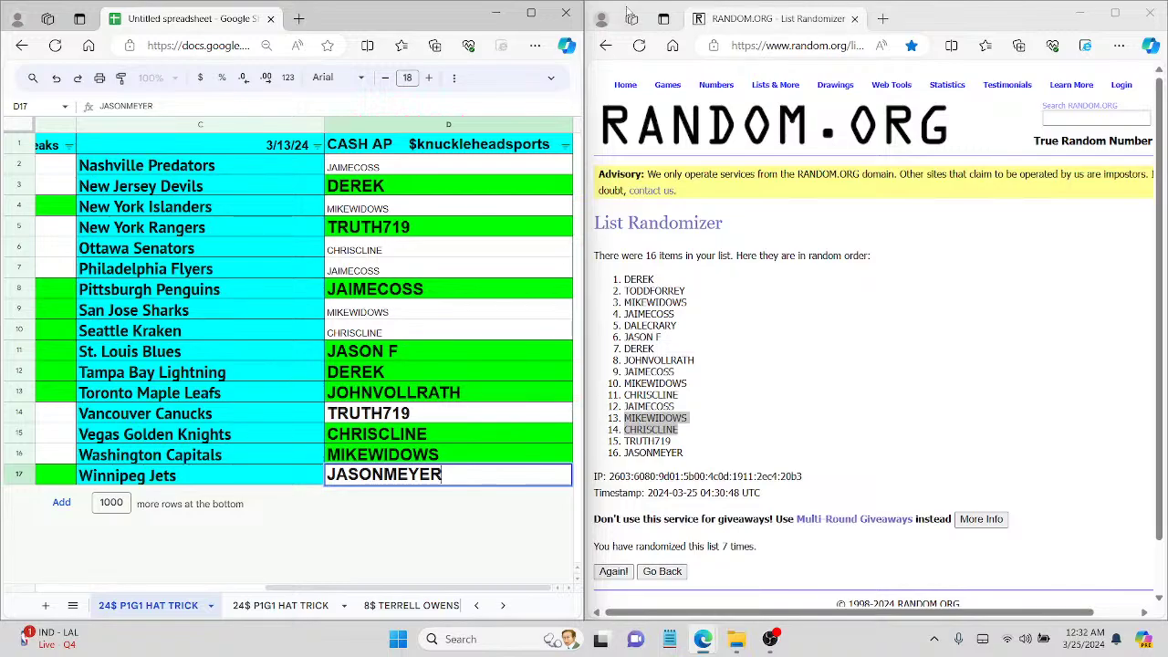
# Maximize the sheet and format buyer names in B2:D17 as bold, size 18, with all borders
pyautogui.click(531, 13)
pyautogui.click(335, 149)
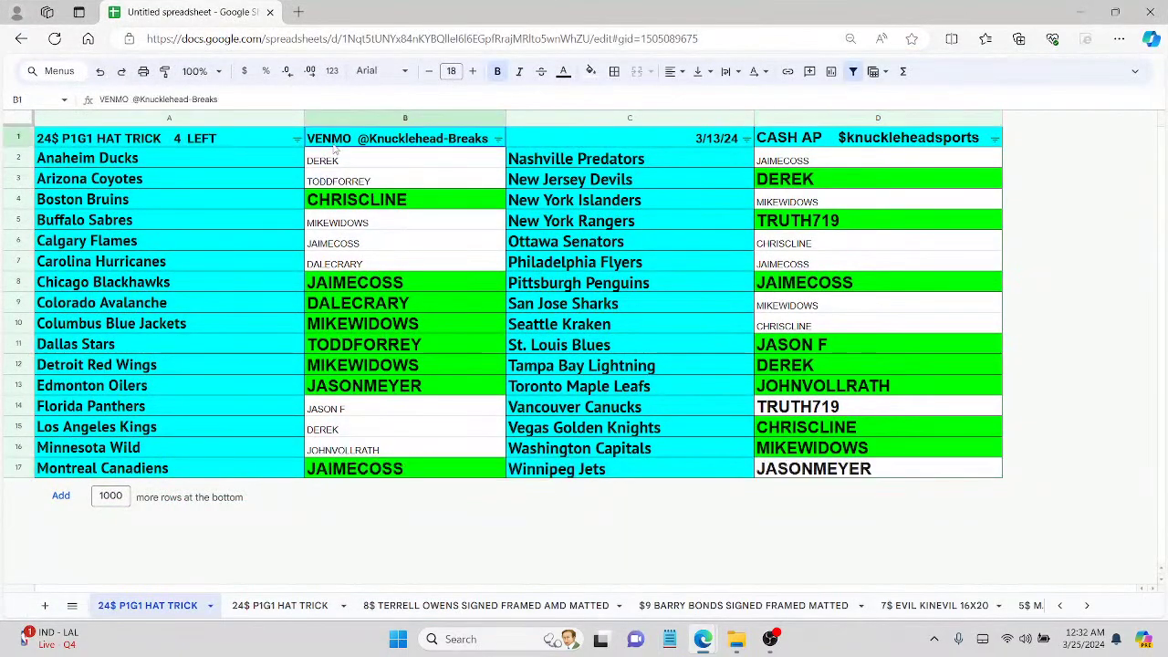
pyautogui.click(425, 167)
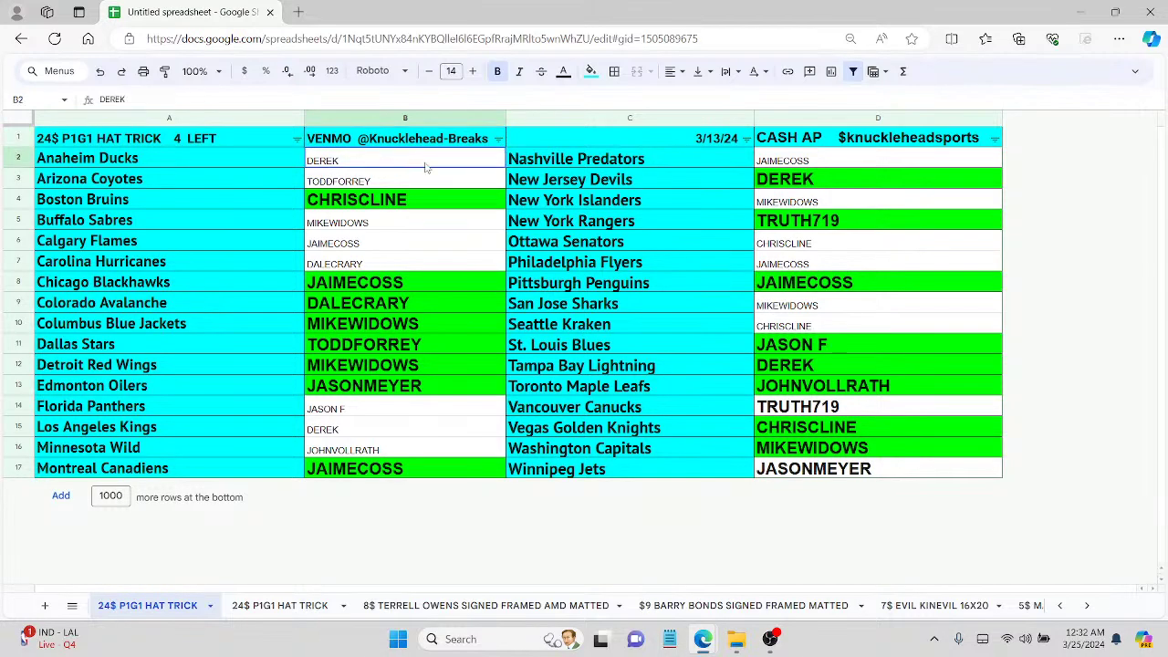
pyautogui.moveTo(425, 167); pyautogui.dragTo(913, 470)
pyautogui.click(472, 72)
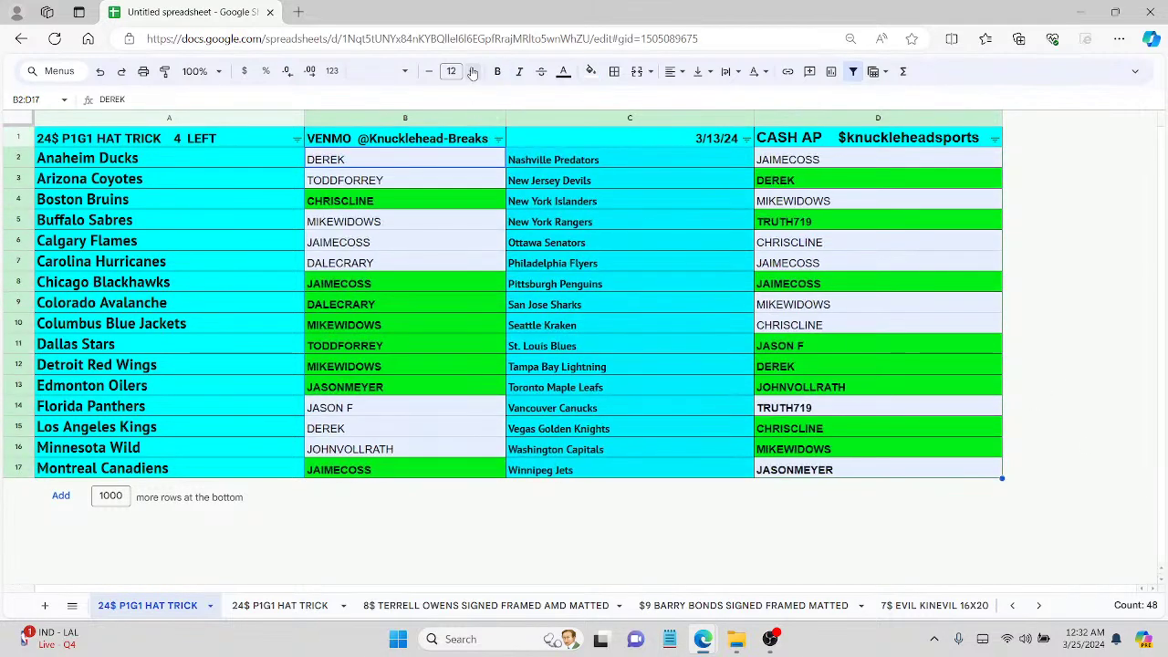
pyautogui.click(473, 72)
pyautogui.click(472, 72)
pyautogui.click(472, 72)
pyautogui.click(473, 72)
pyautogui.click(473, 72)
pyautogui.click(473, 72)
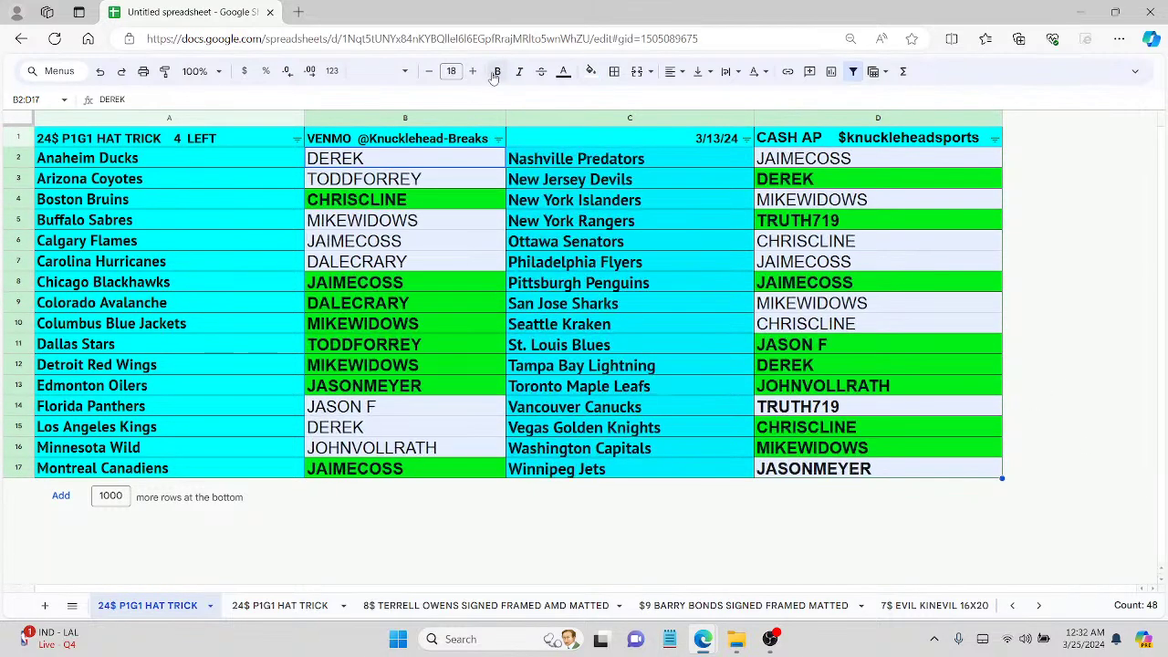
pyautogui.click(497, 71)
pyautogui.click(614, 71)
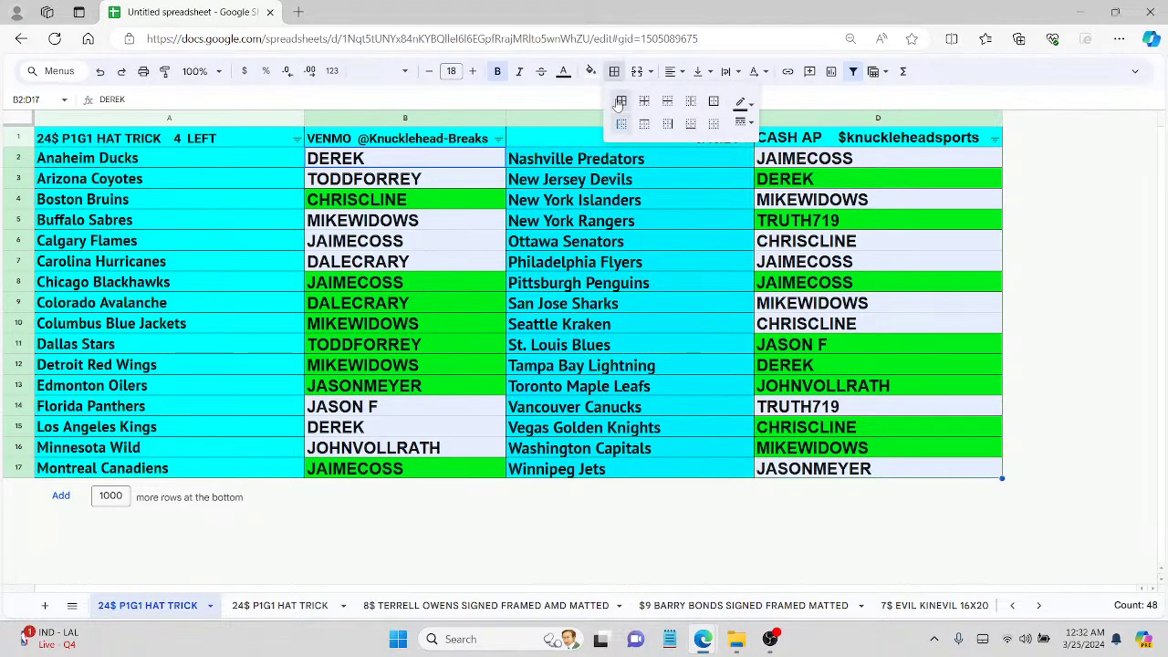
pyautogui.click(621, 102)
pyautogui.click(625, 239)
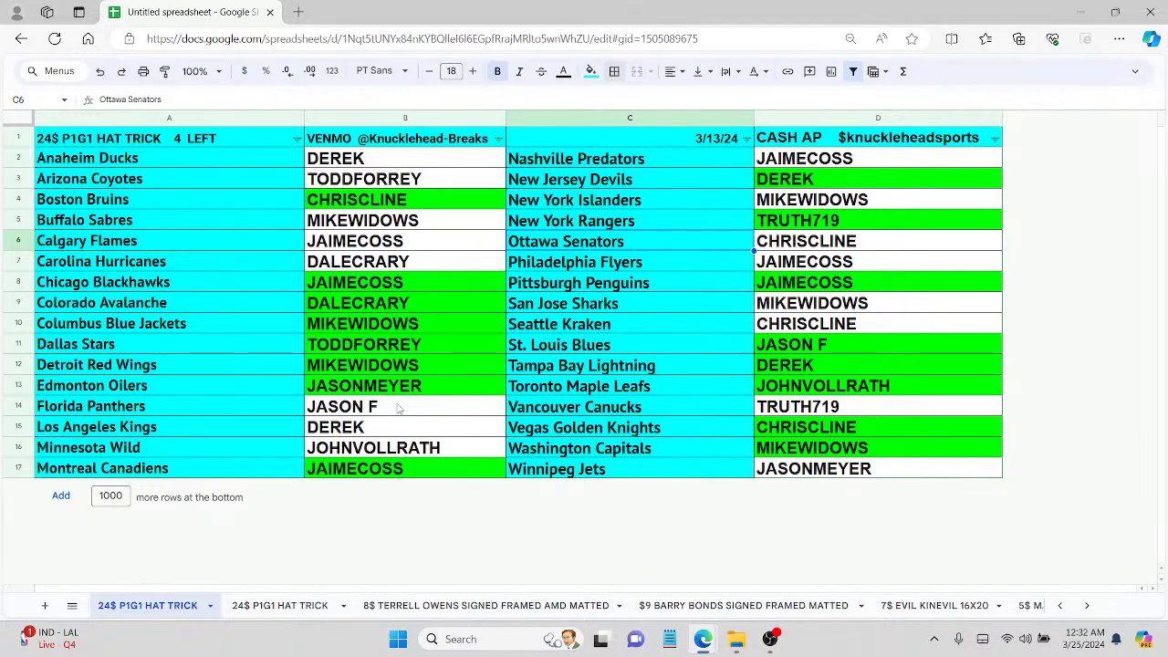
# Browse the sheet tabs, checking 34$ P1G1 FULL SIZE and both 24$ P1G1 HAT TRICK sheets
pyautogui.click(1087, 605)
pyautogui.click(1087, 605)
pyautogui.click(1087, 605)
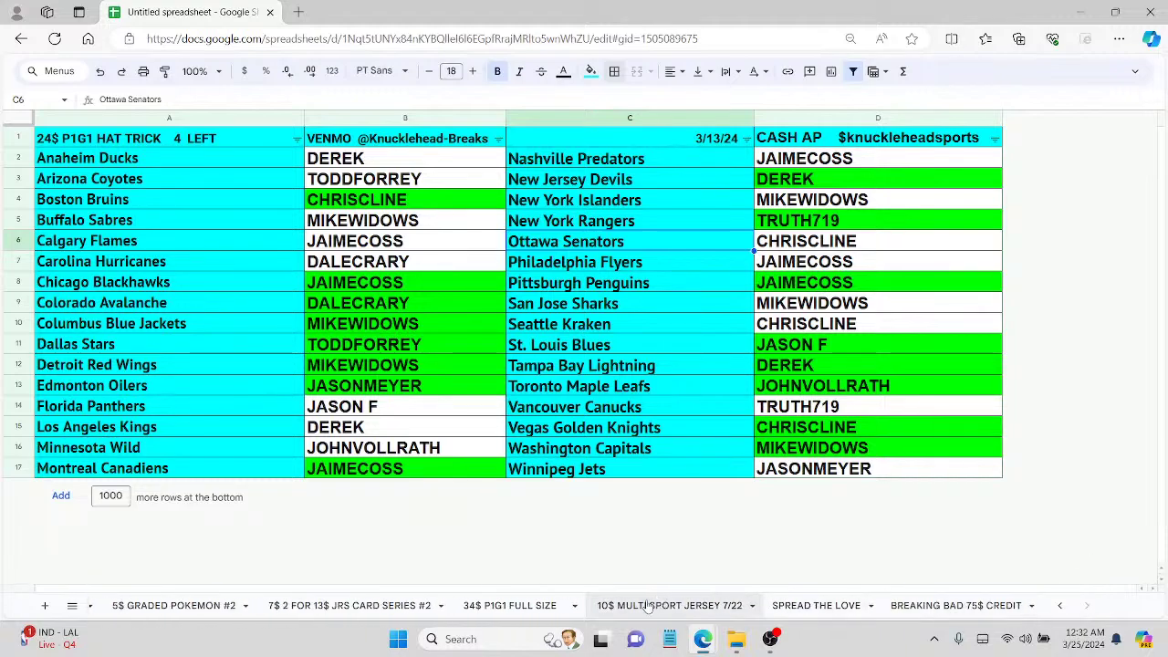
pyautogui.click(508, 606)
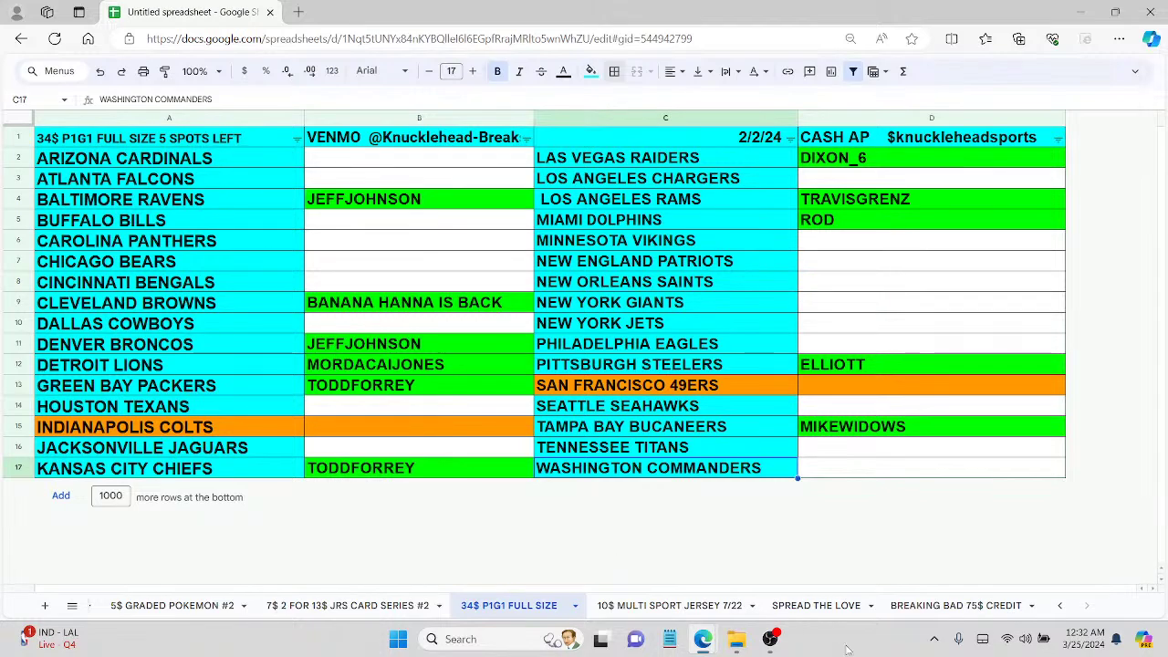
pyautogui.click(1062, 605)
pyautogui.click(1061, 605)
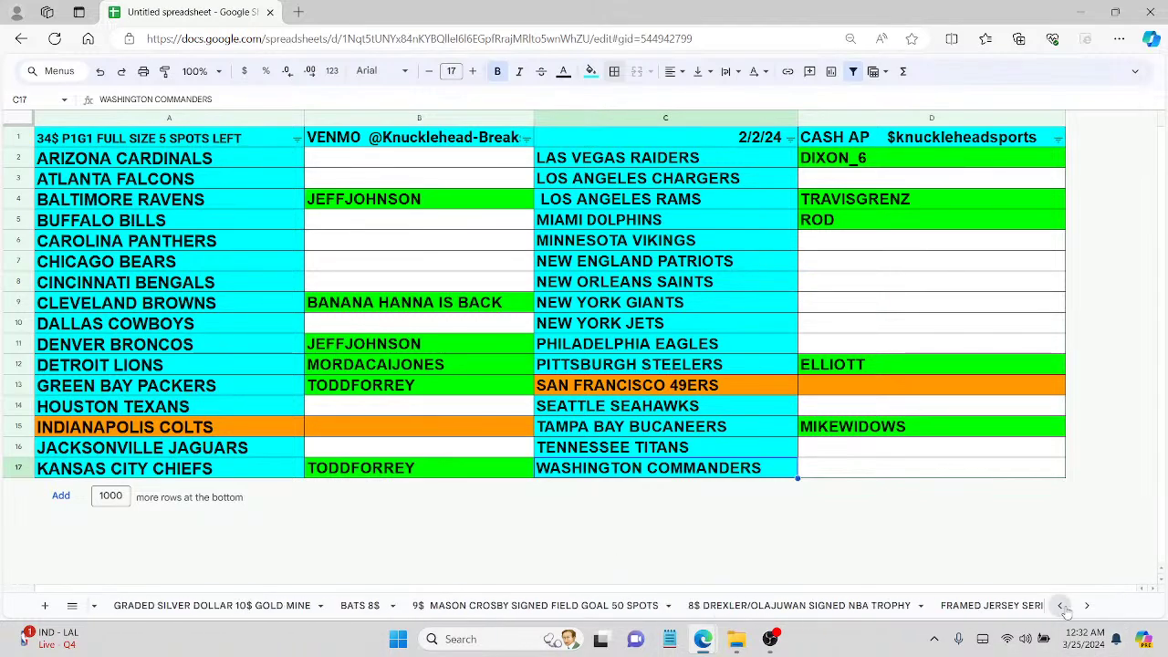
pyautogui.click(1062, 605)
pyautogui.click(1061, 605)
pyautogui.click(383, 605)
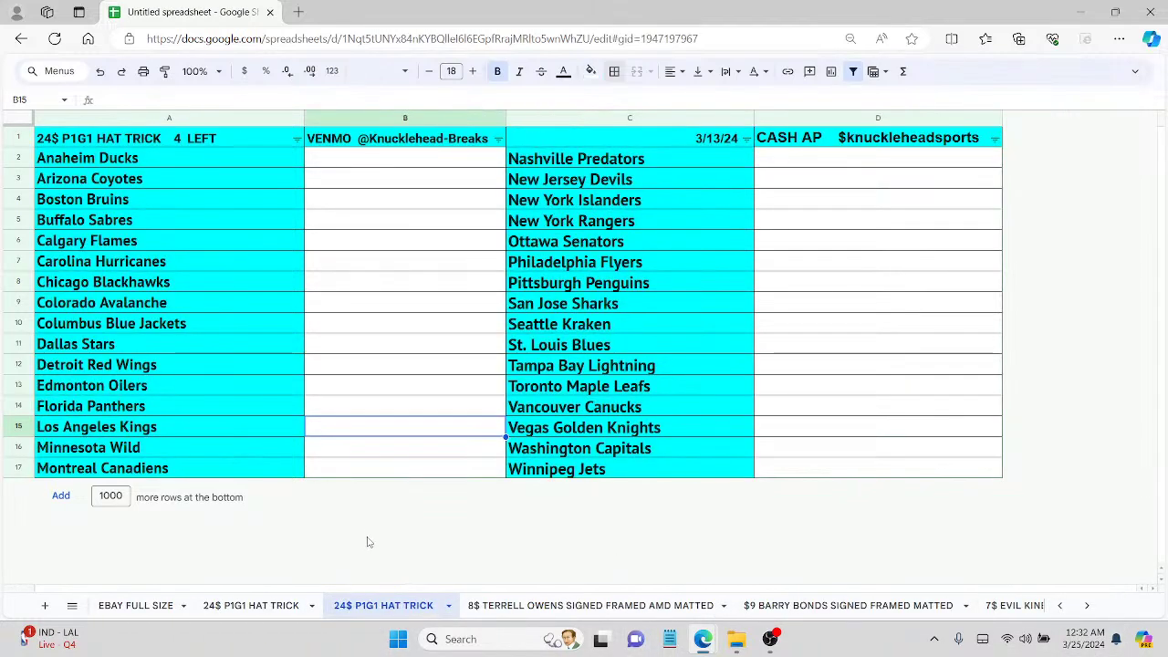
pyautogui.click(294, 607)
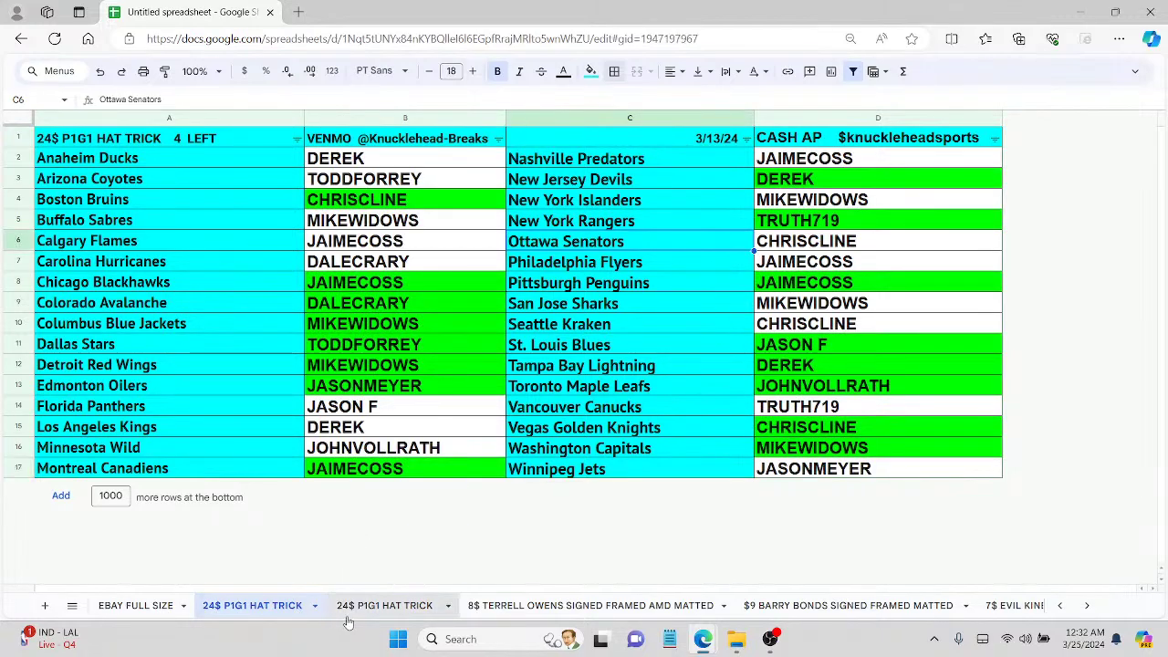
# Delete the blank duplicate 24$ P1G1 HAT TRICK sheet and switch OBS to the webcam scene
pyautogui.rightClick(343, 608)
pyautogui.click(348, 368)
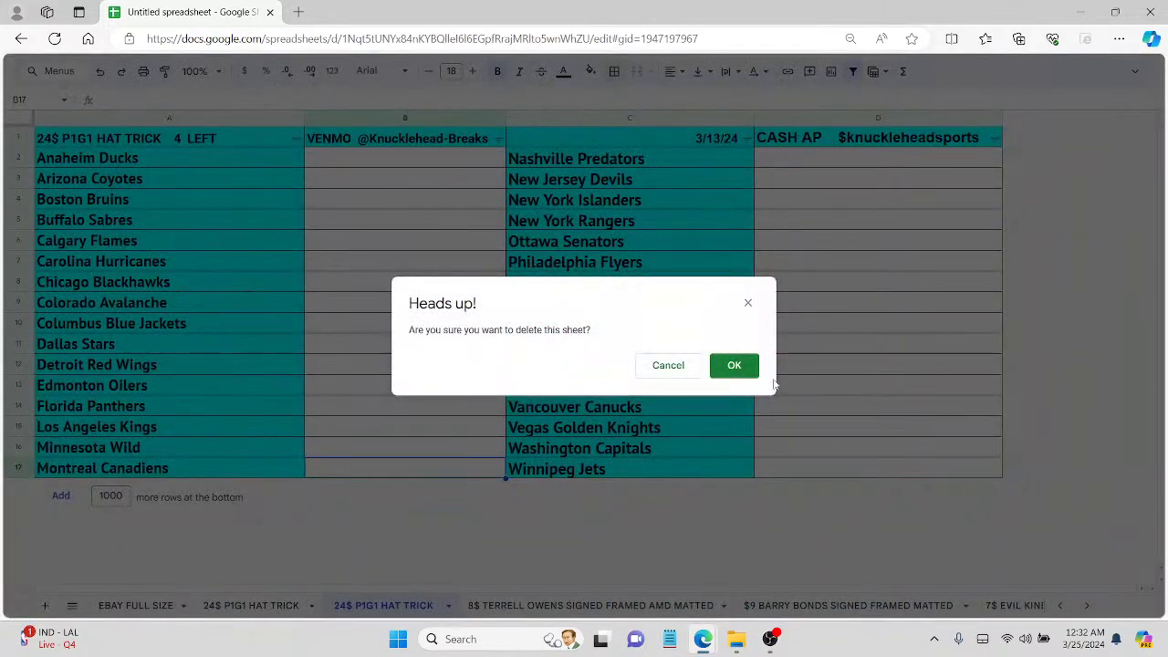
pyautogui.click(734, 366)
pyautogui.hotkey('ctrl', 'Down')
pyautogui.press('Left')
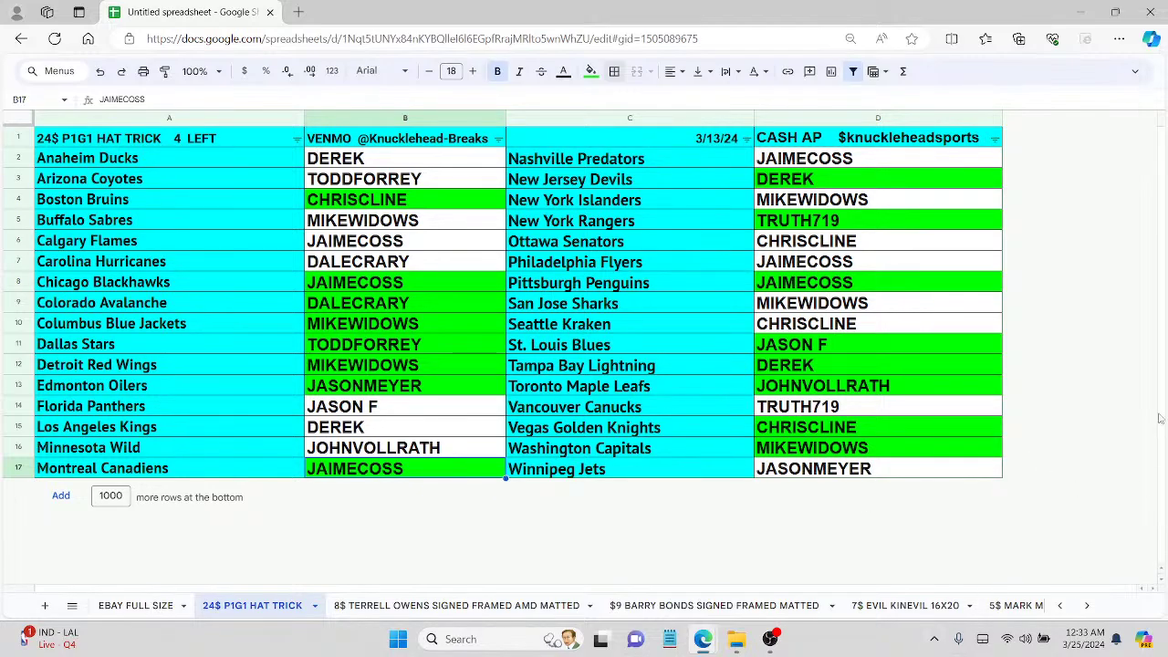
pyautogui.click(771, 642)
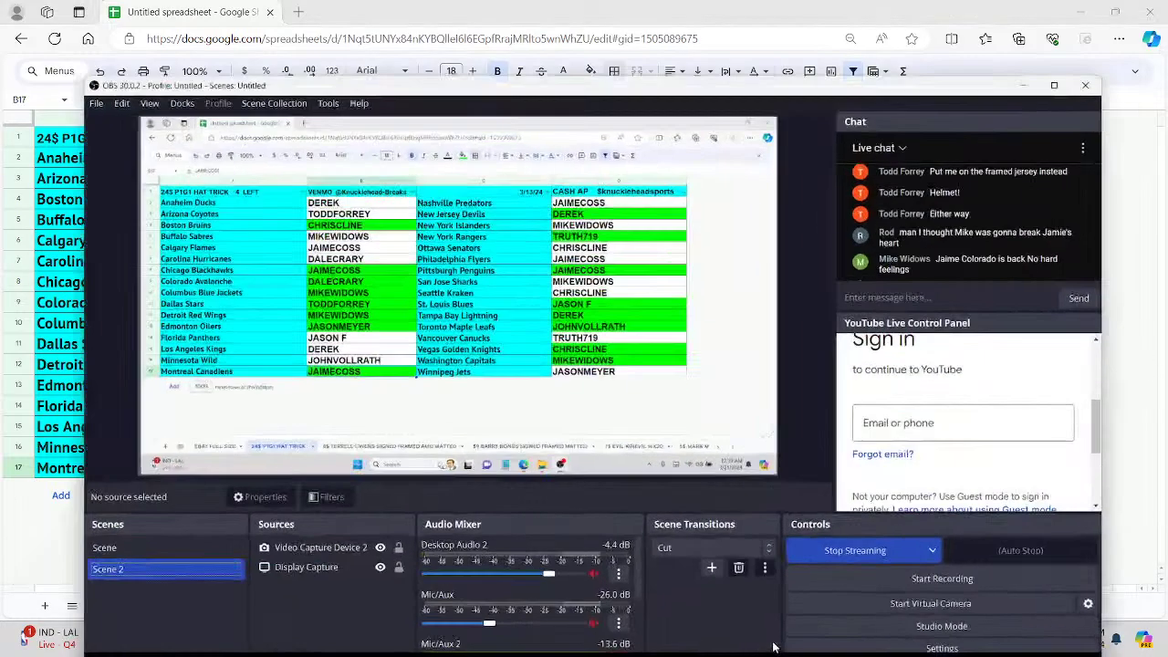
pyautogui.click(91, 538)
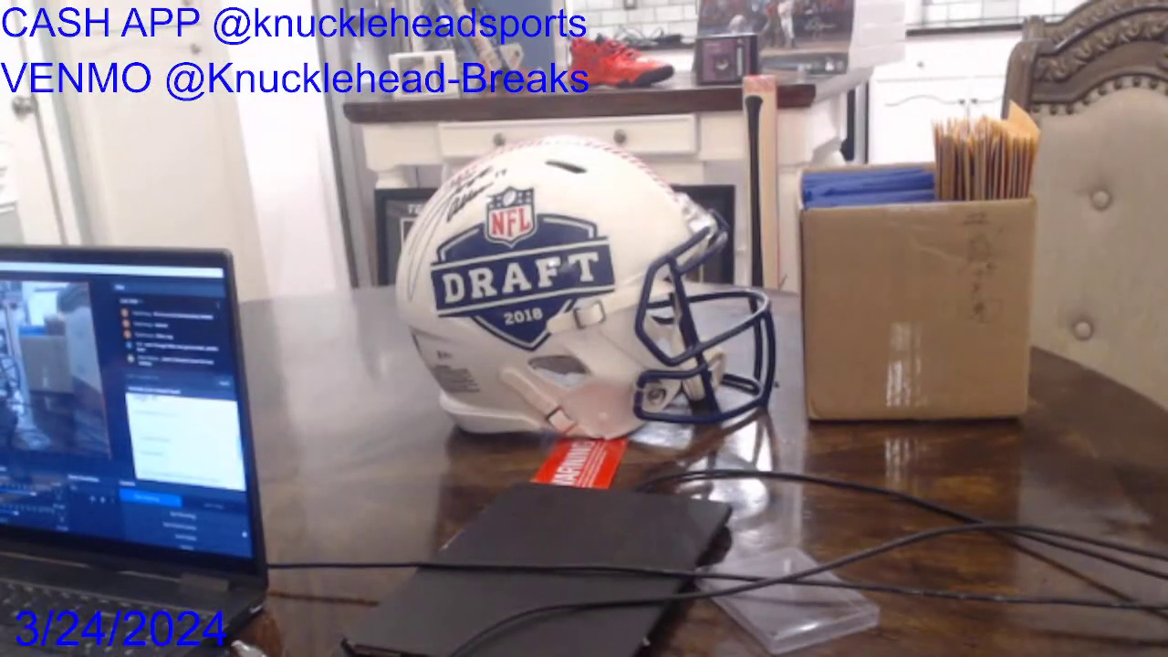